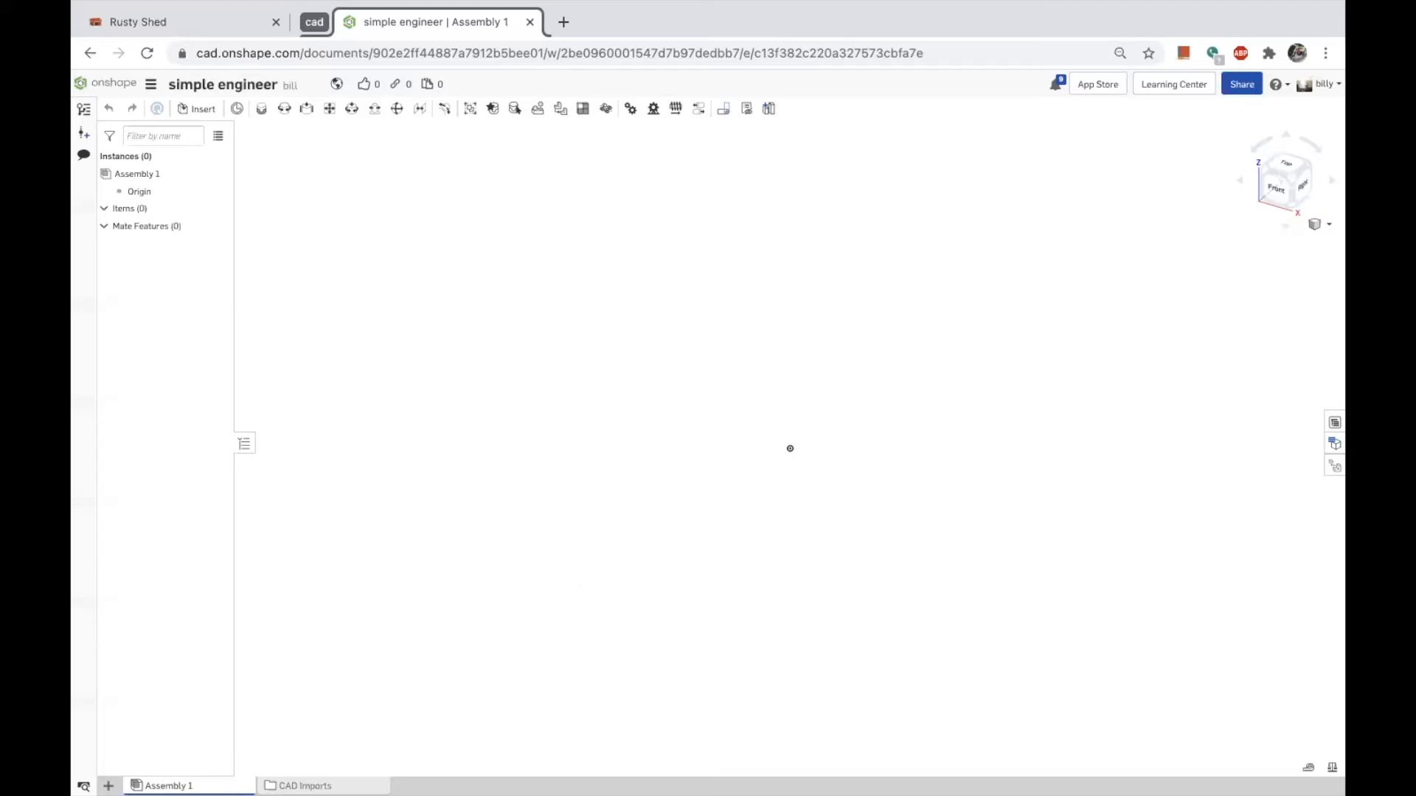
Import simple engine.step from the Downloads folder, combining it to a single Part Studio.
click(107, 786)
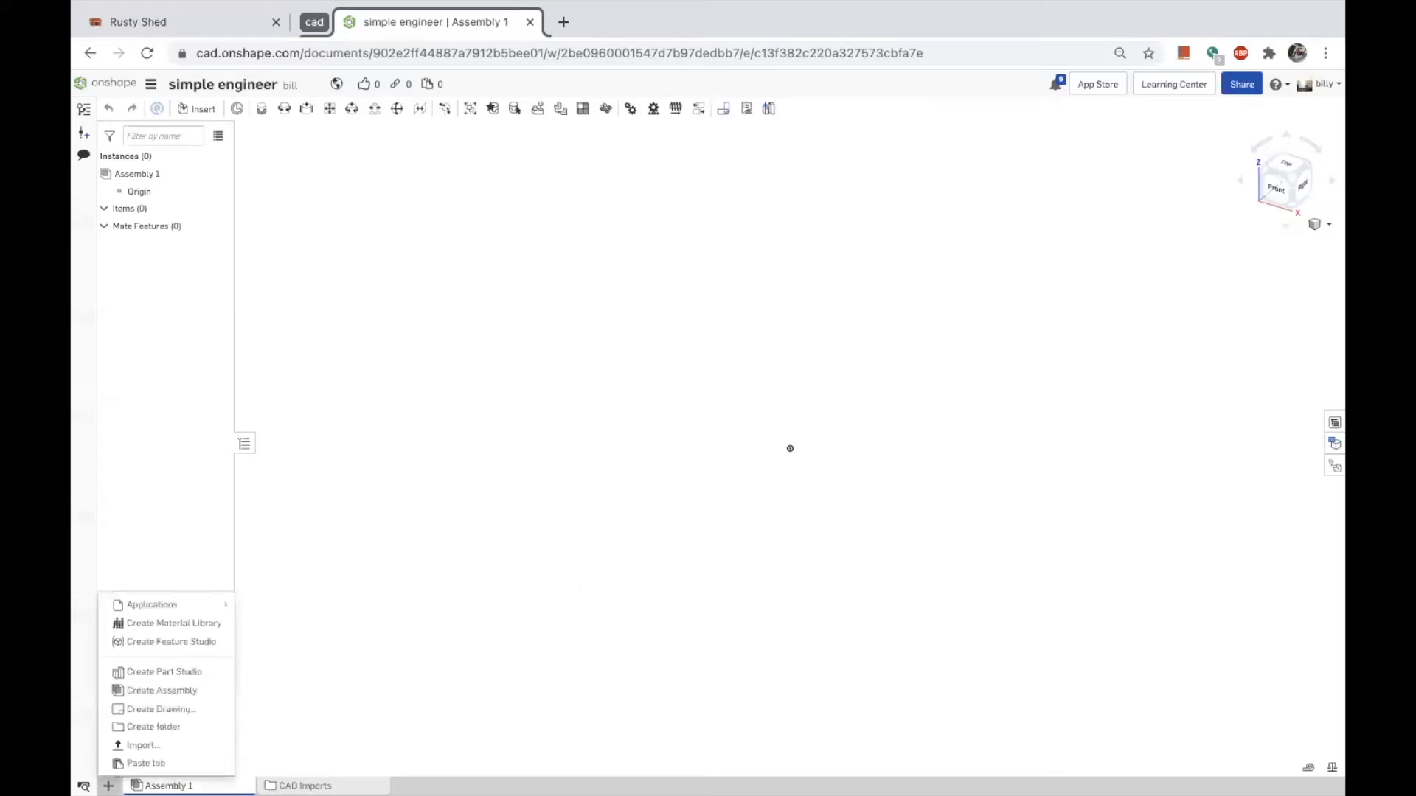
click(143, 746)
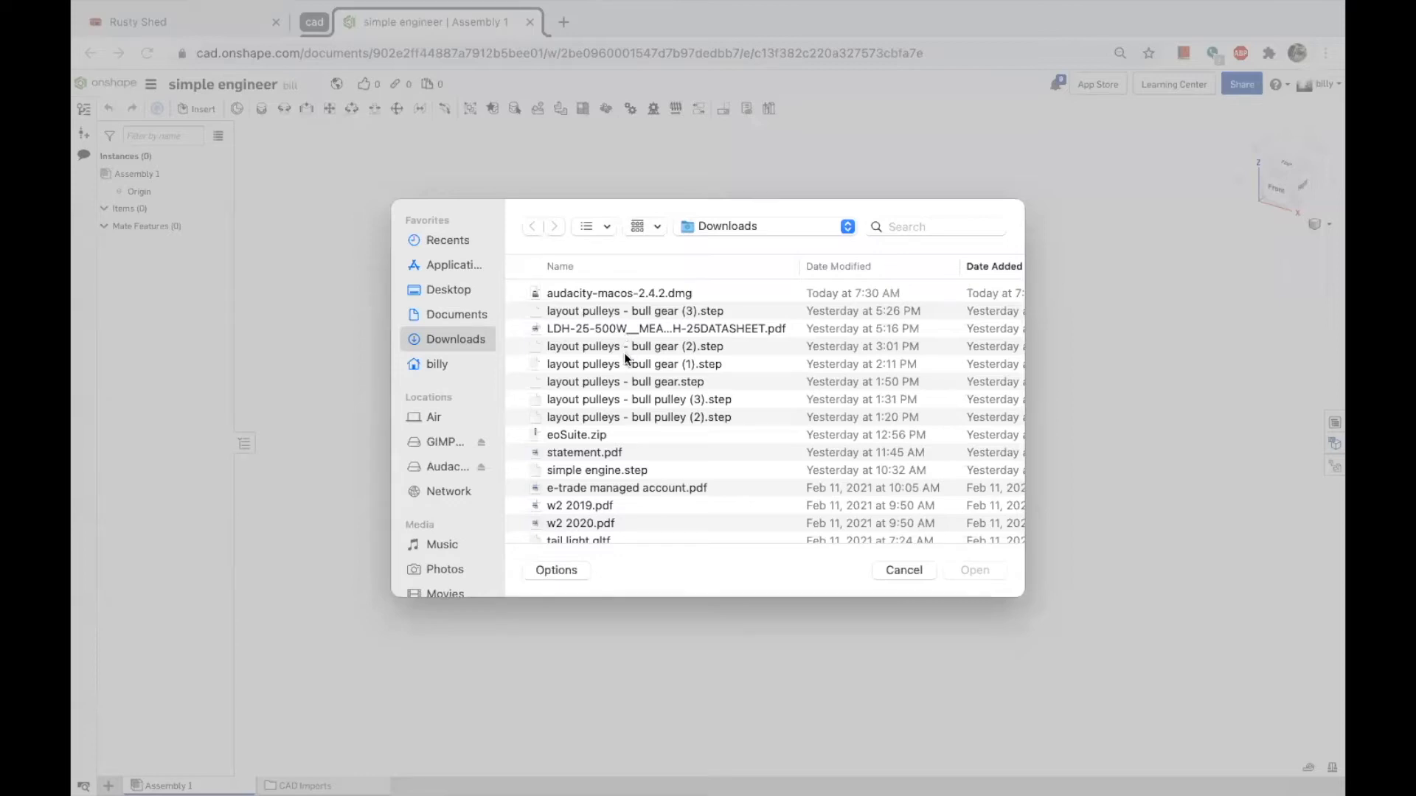
click(613, 474)
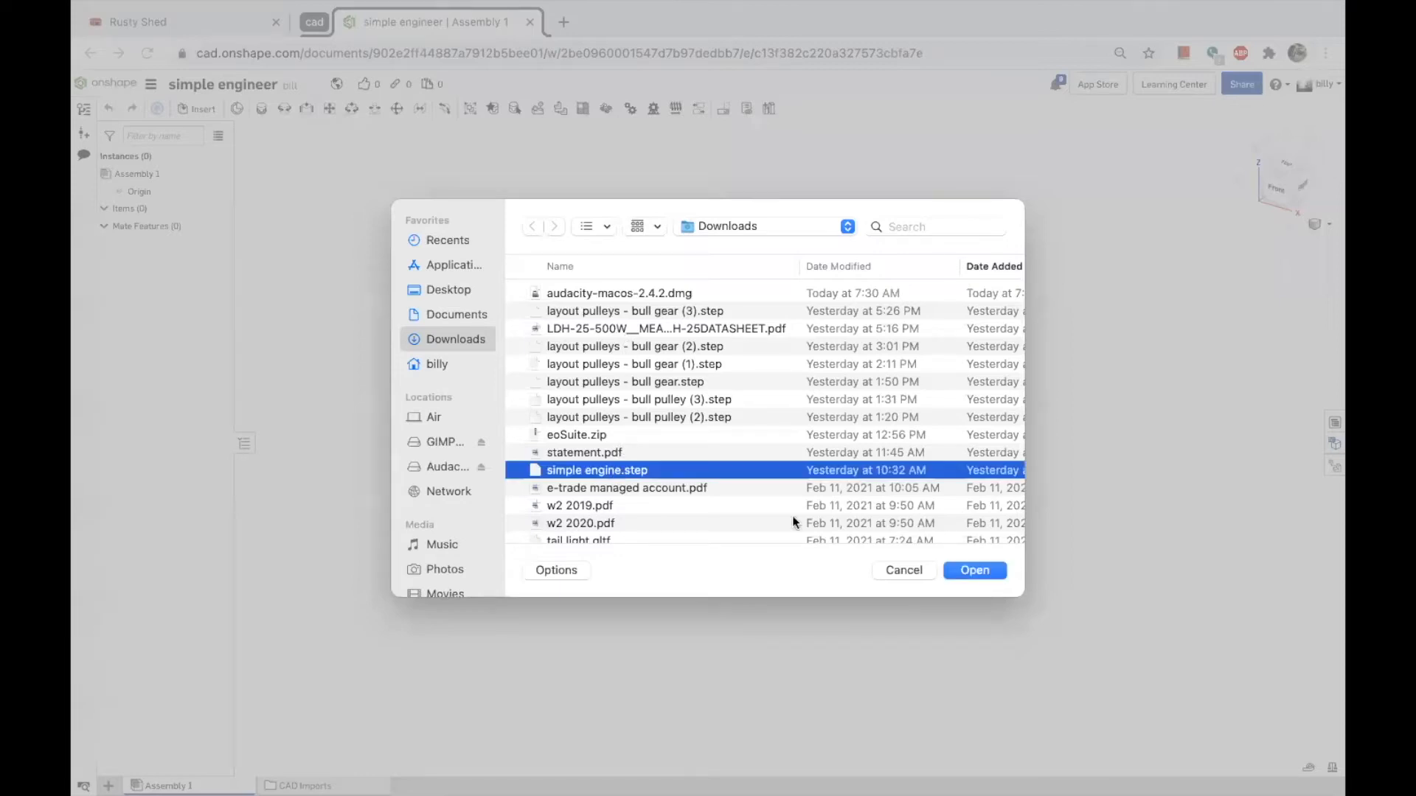
click(968, 570)
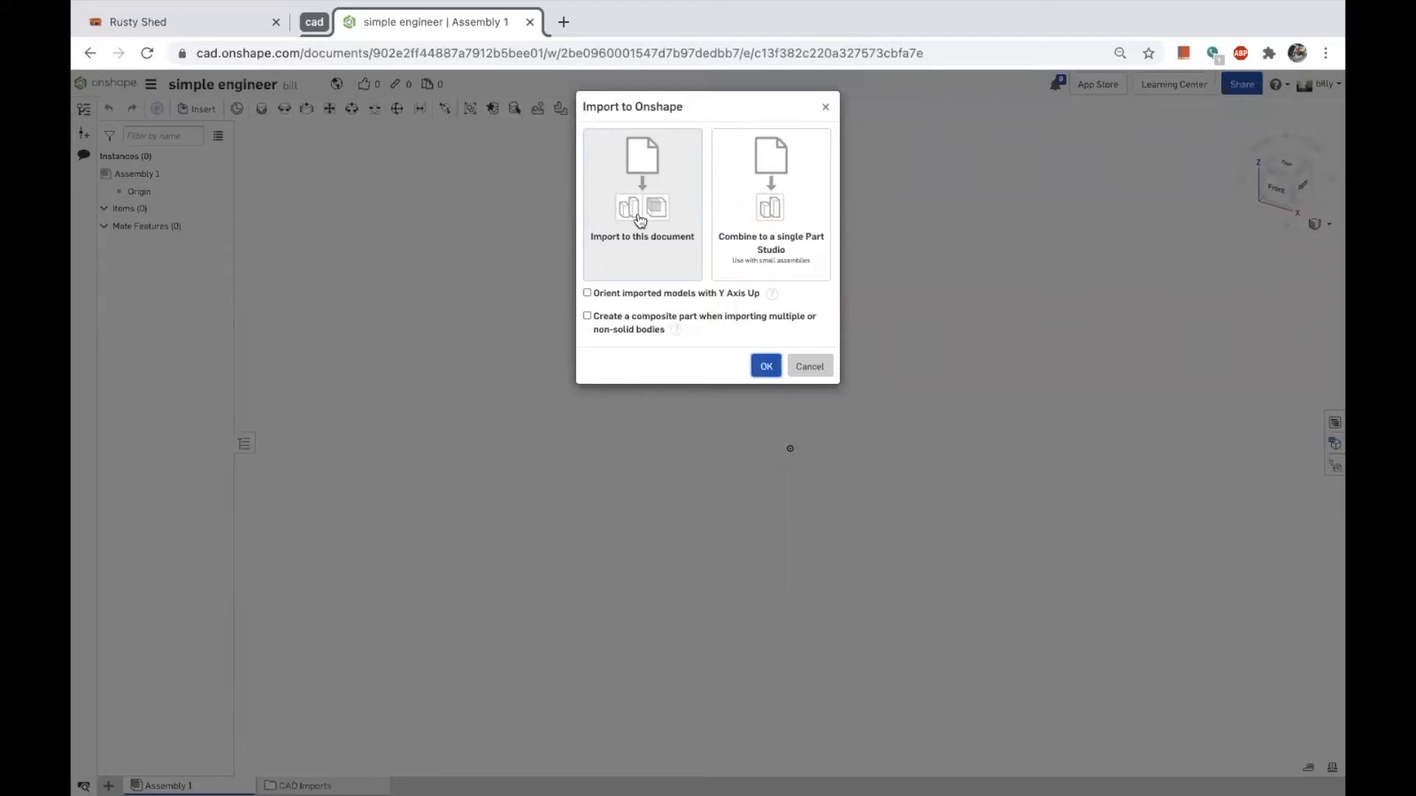
click(778, 210)
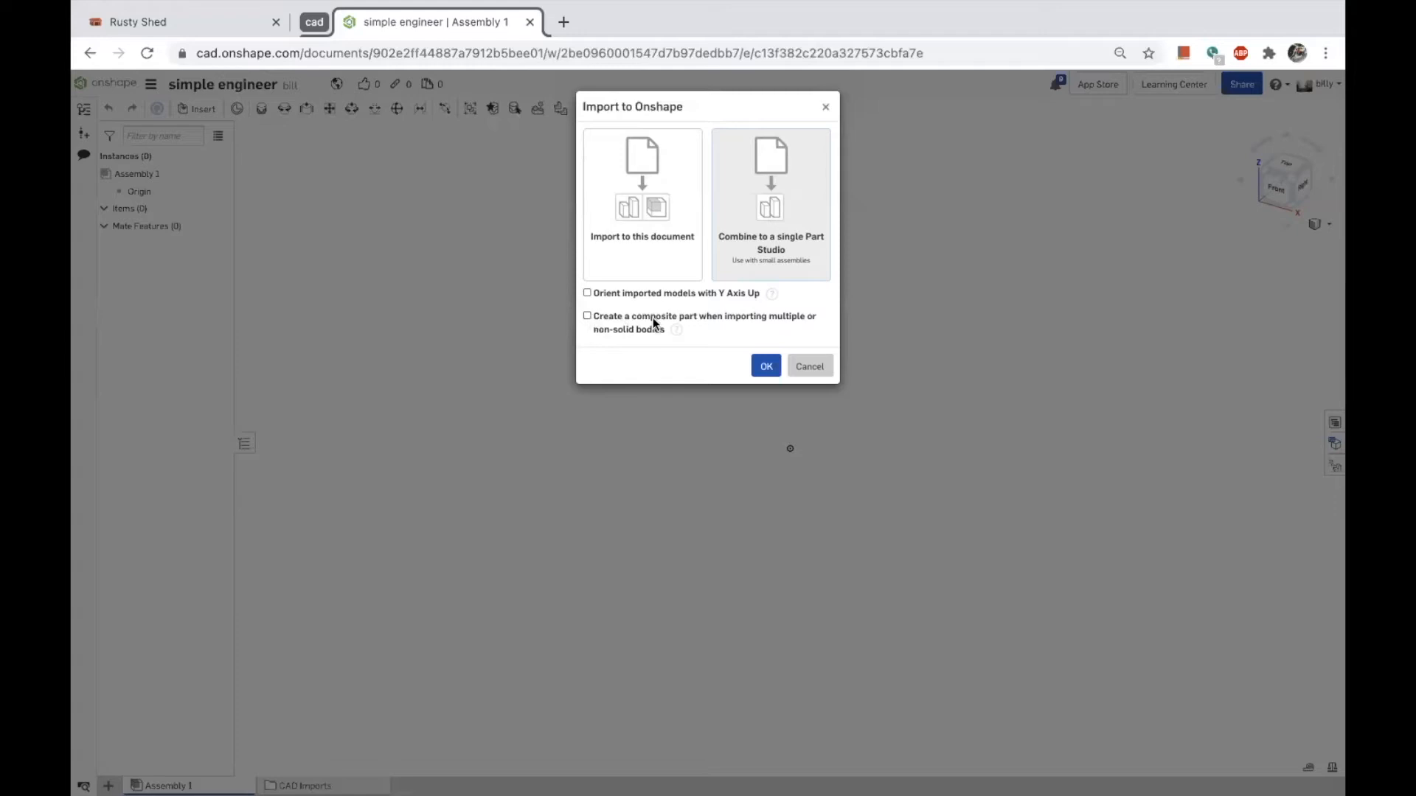
click(764, 367)
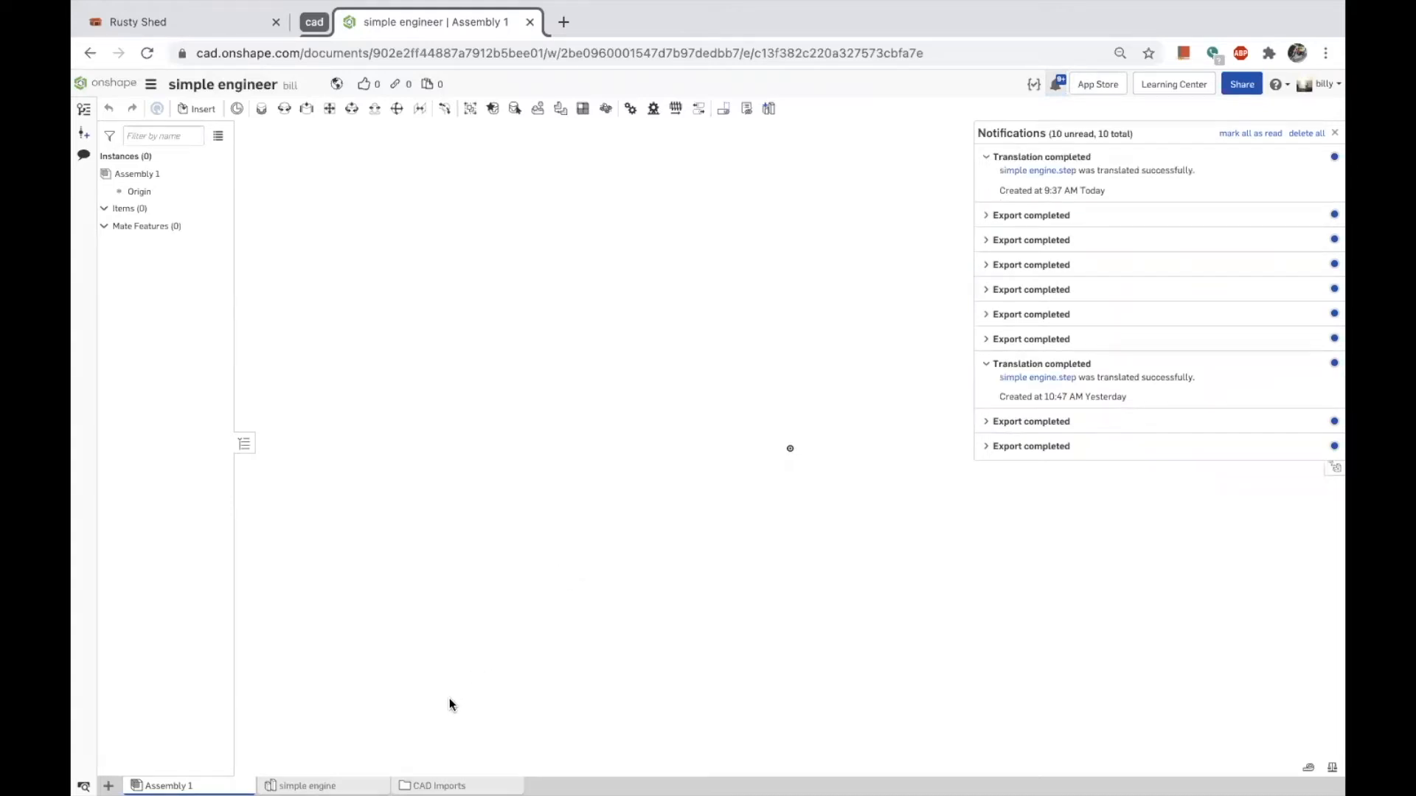
Open the imported simple engine Part Studio, collapse its parts list and hide the default planes.
mouse_move(323, 785)
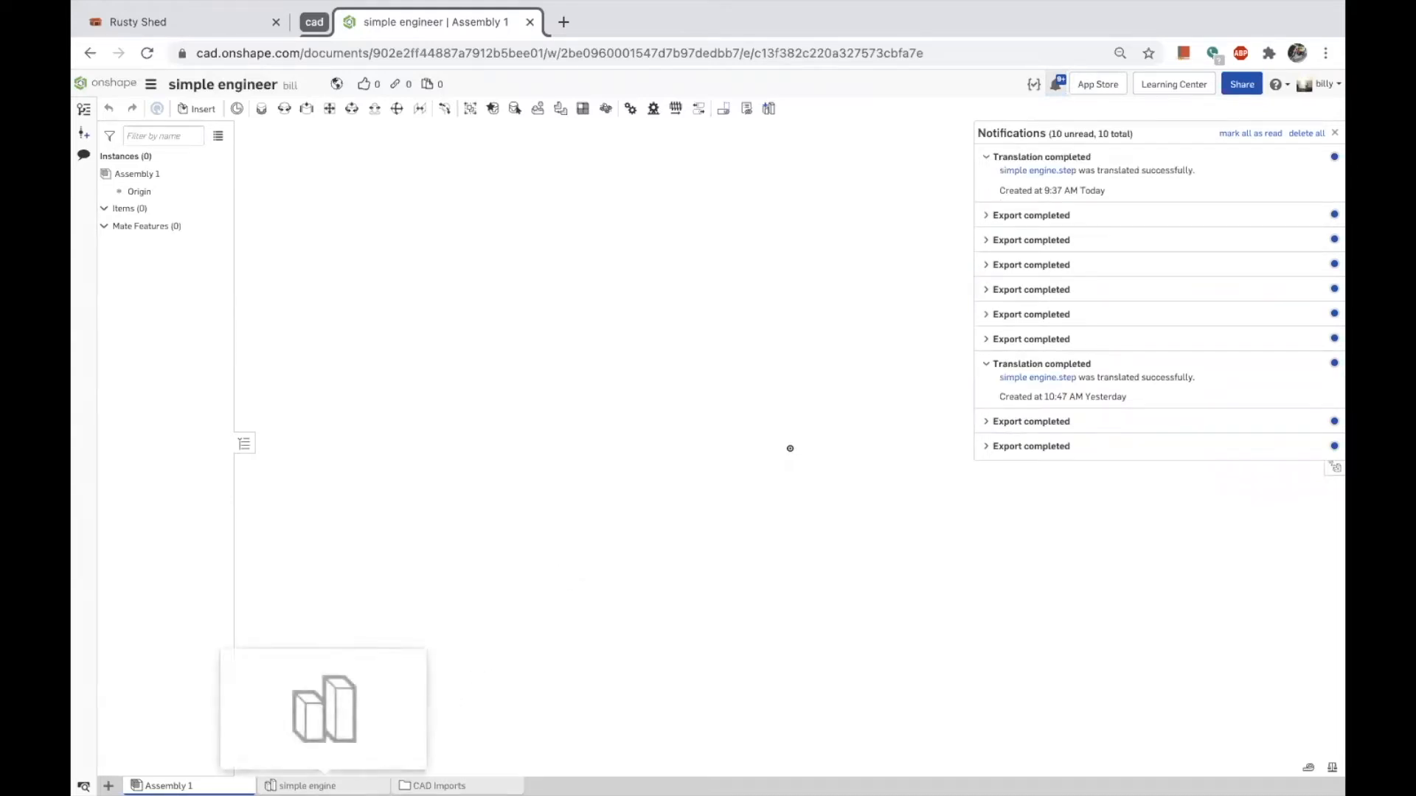
click(323, 786)
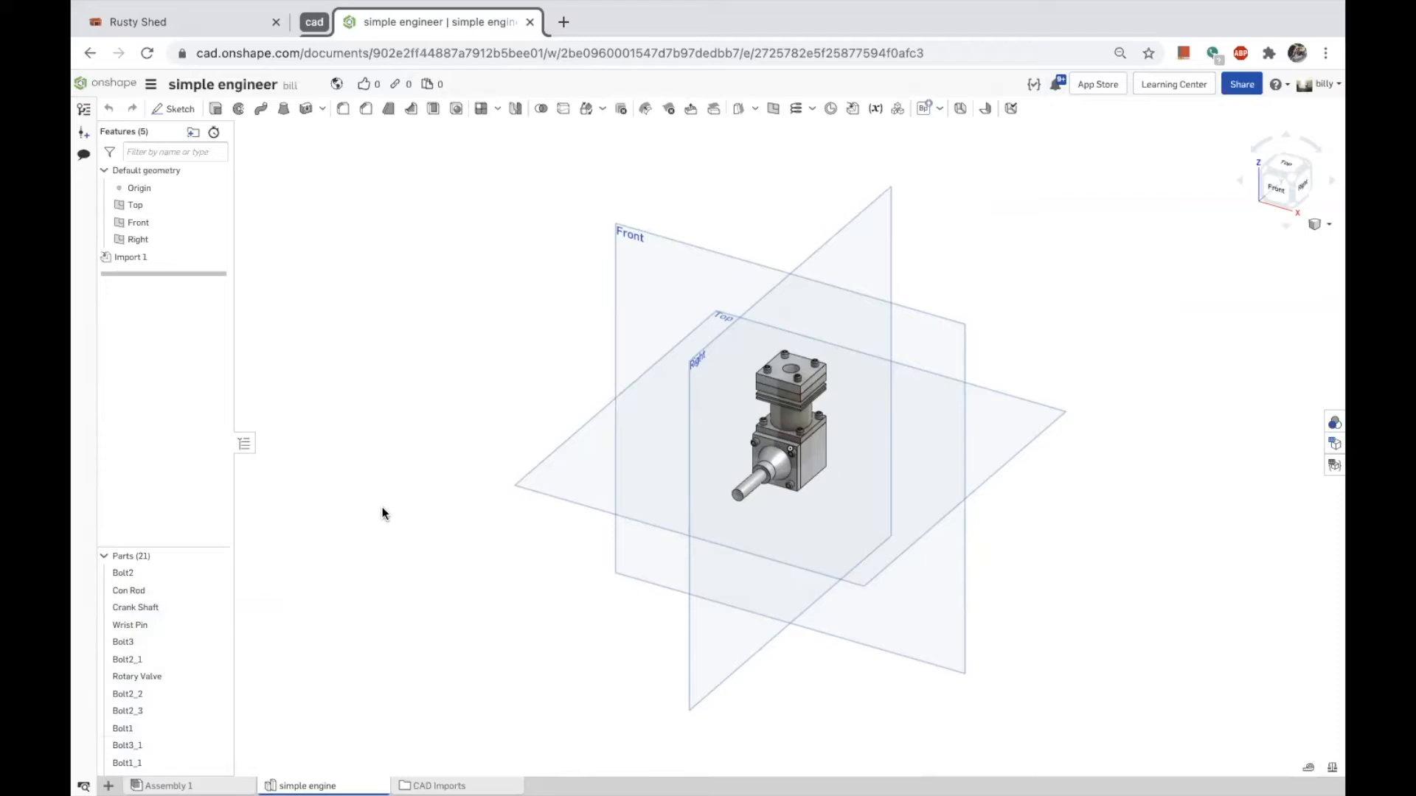
mouse_move(323, 786)
click(105, 557)
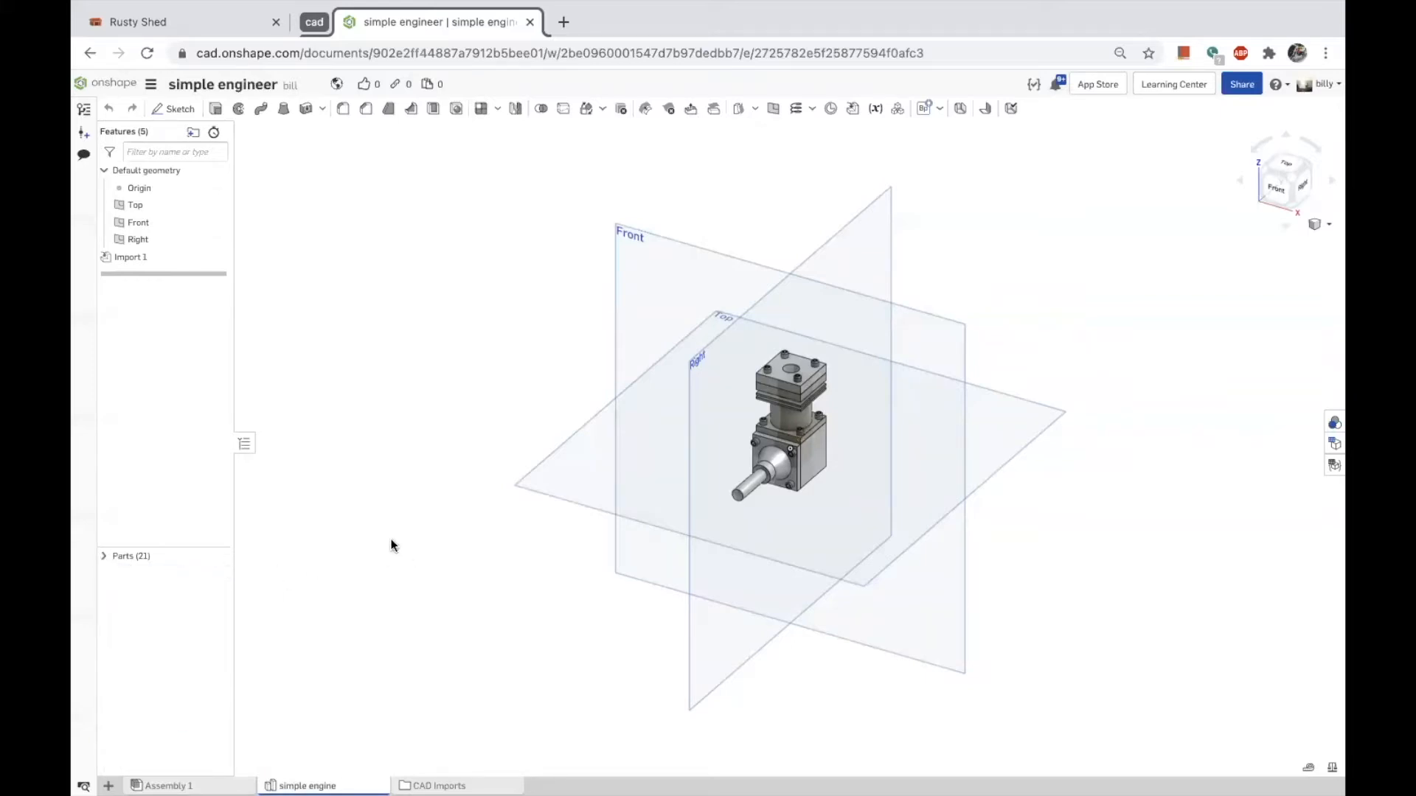
right_drag(471, 554, 444, 528)
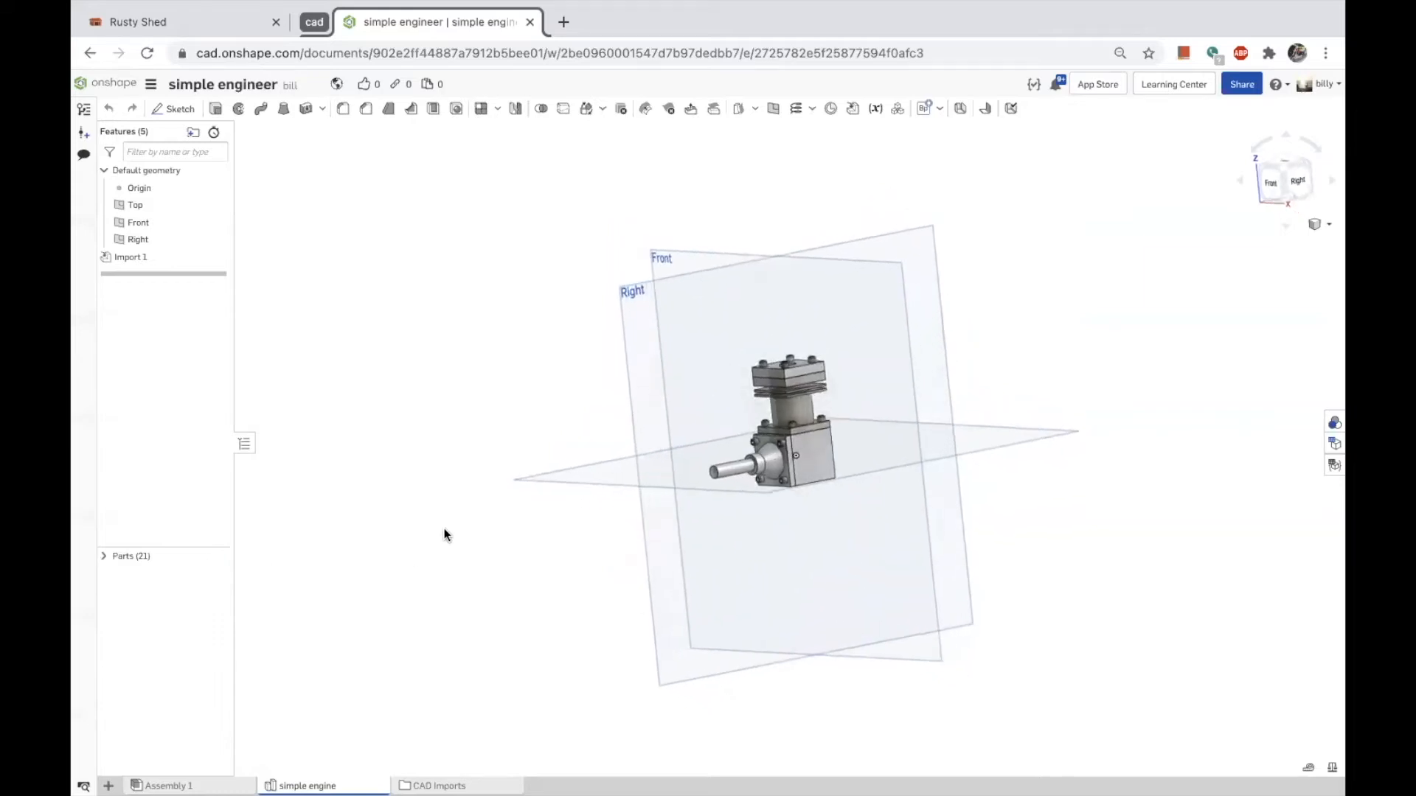
click(1300, 183)
scroll(791, 453, up, 2)
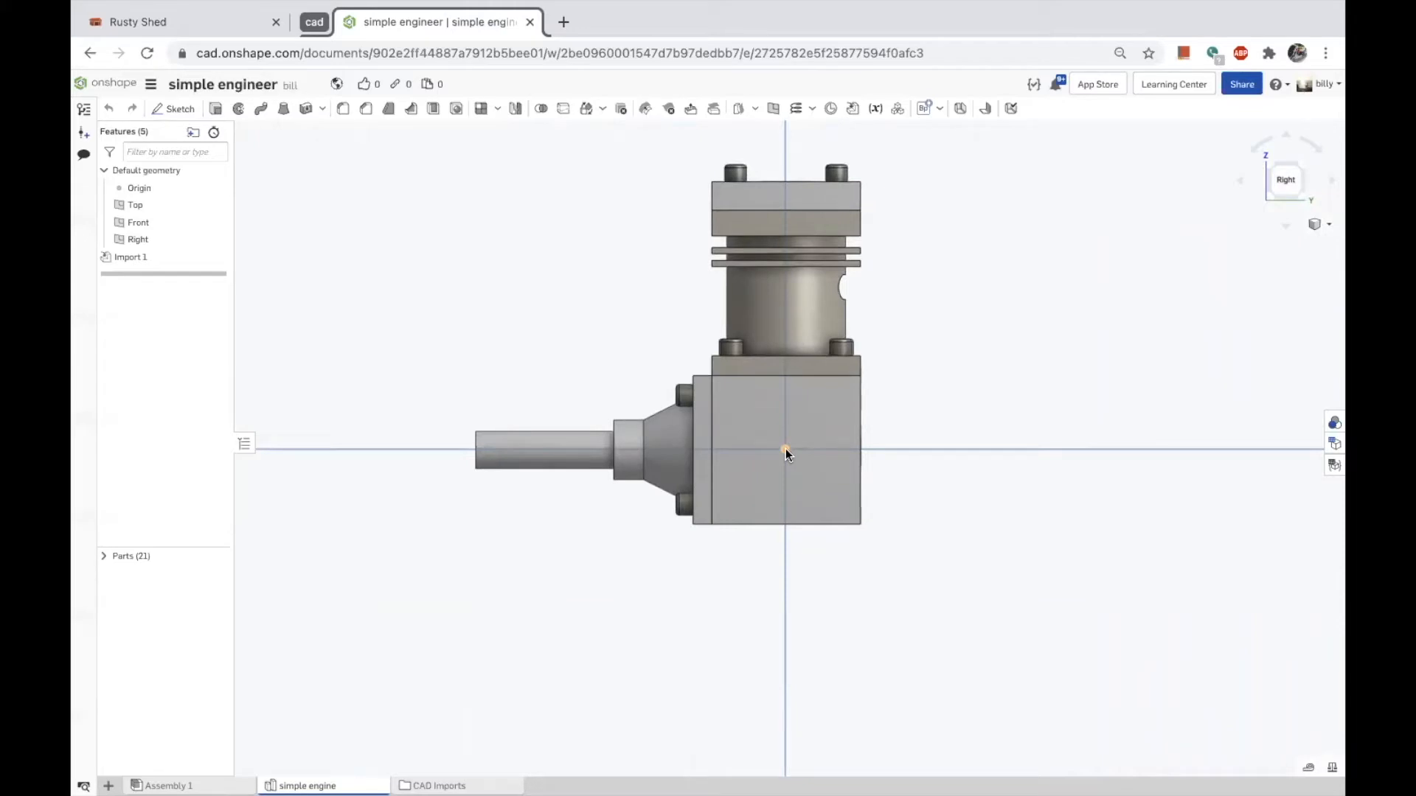
key(p)
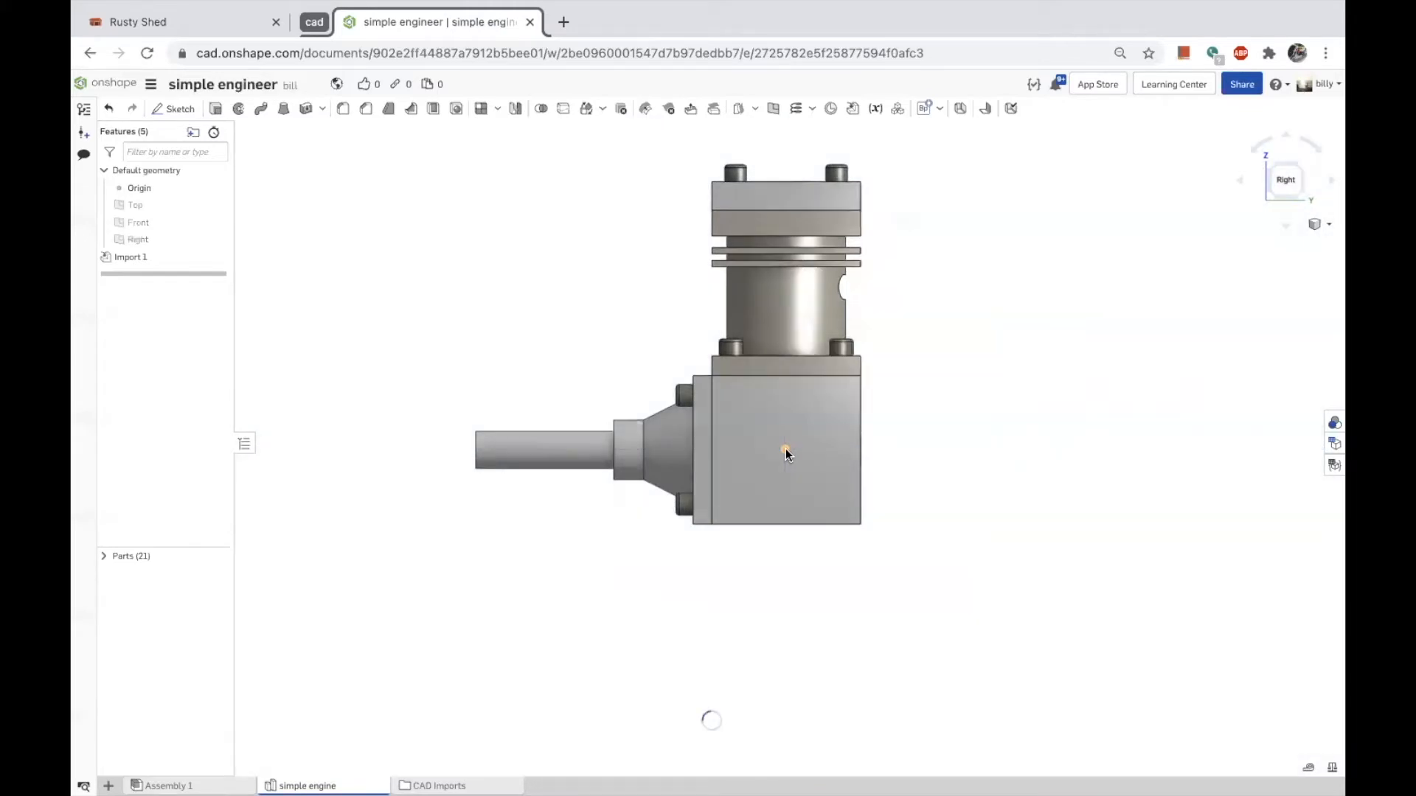
right_drag(917, 437, 942, 435)
key(shift+7)
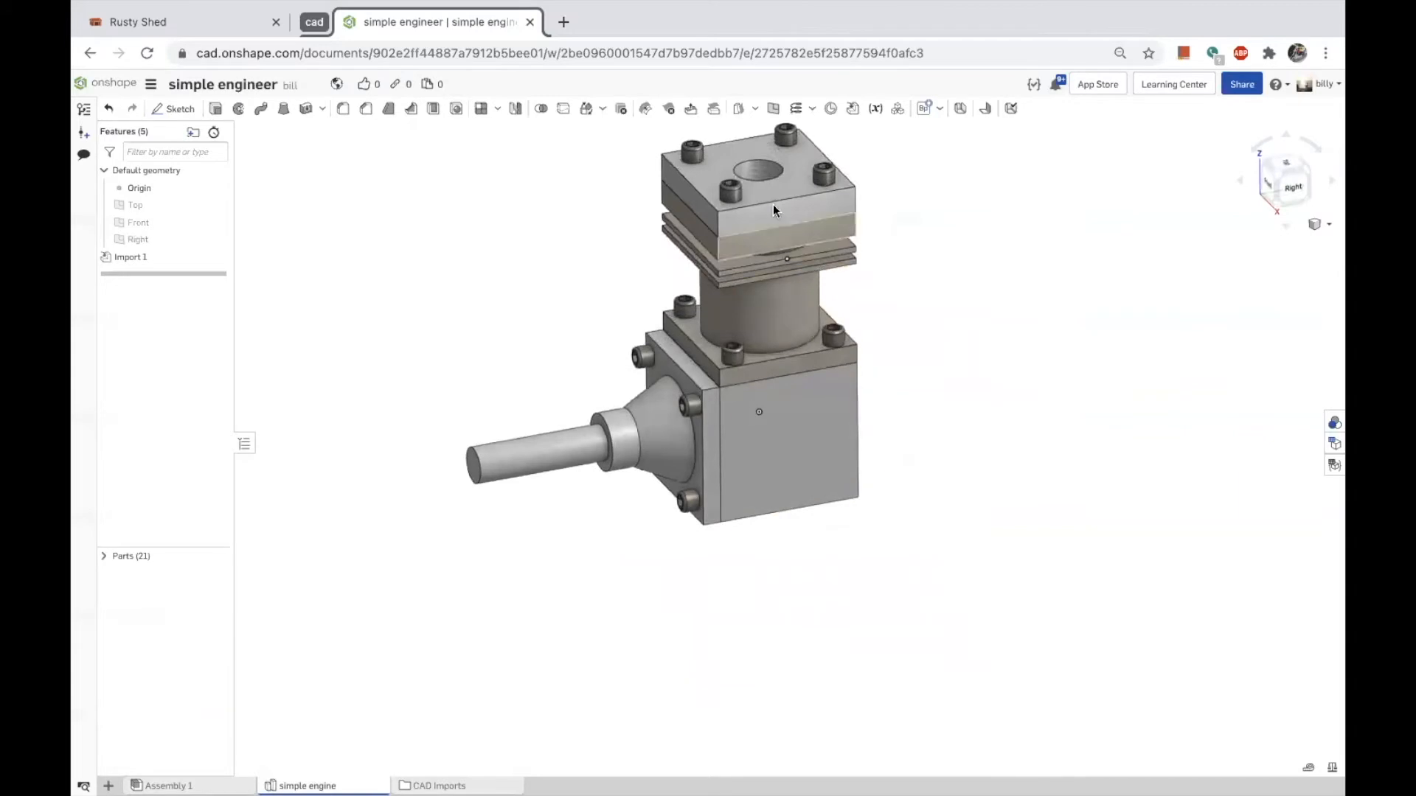
Examine the cylinder head's hole, the crankshaft and the origin in relation to the default planes.
click(763, 167)
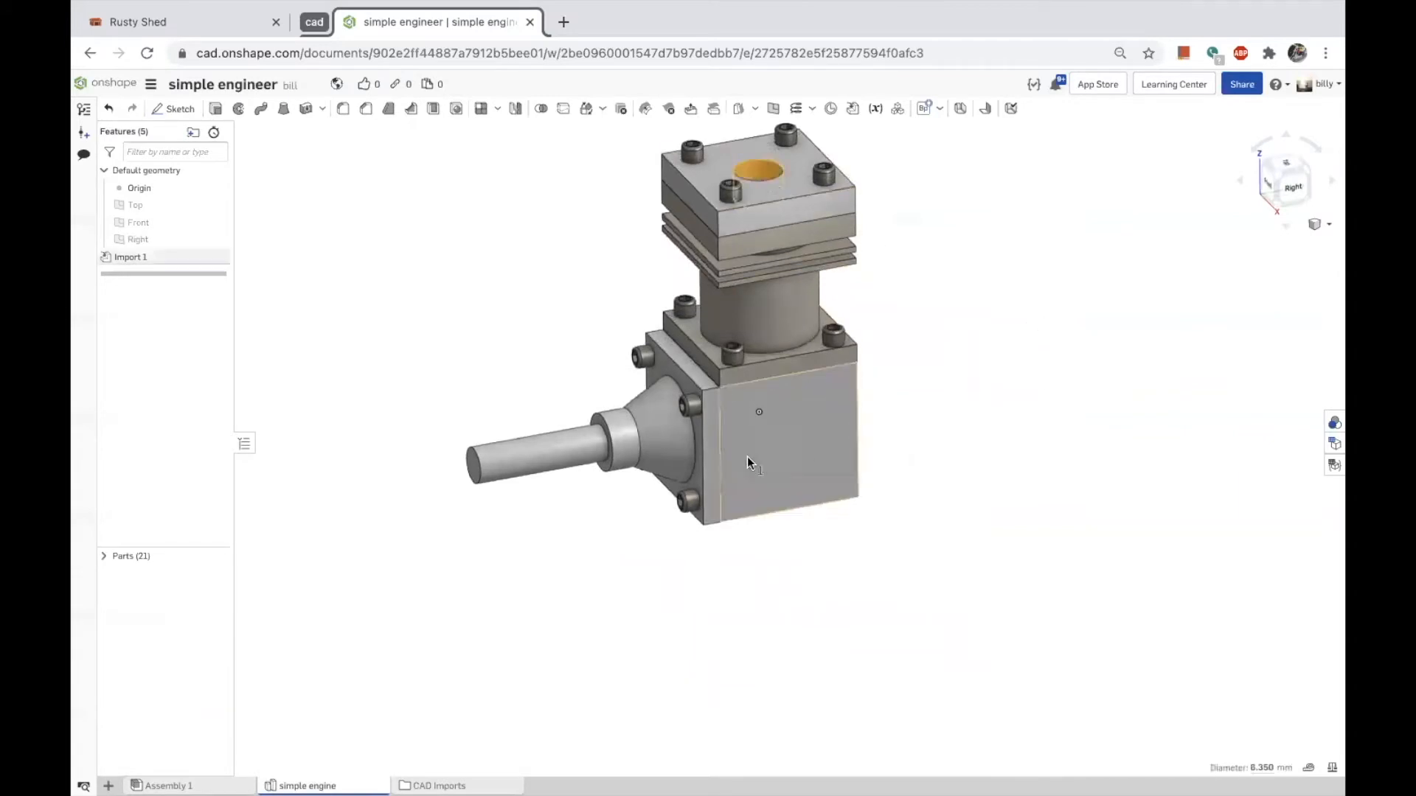
click(551, 453)
right_drag(954, 484, 901, 471)
click(778, 440)
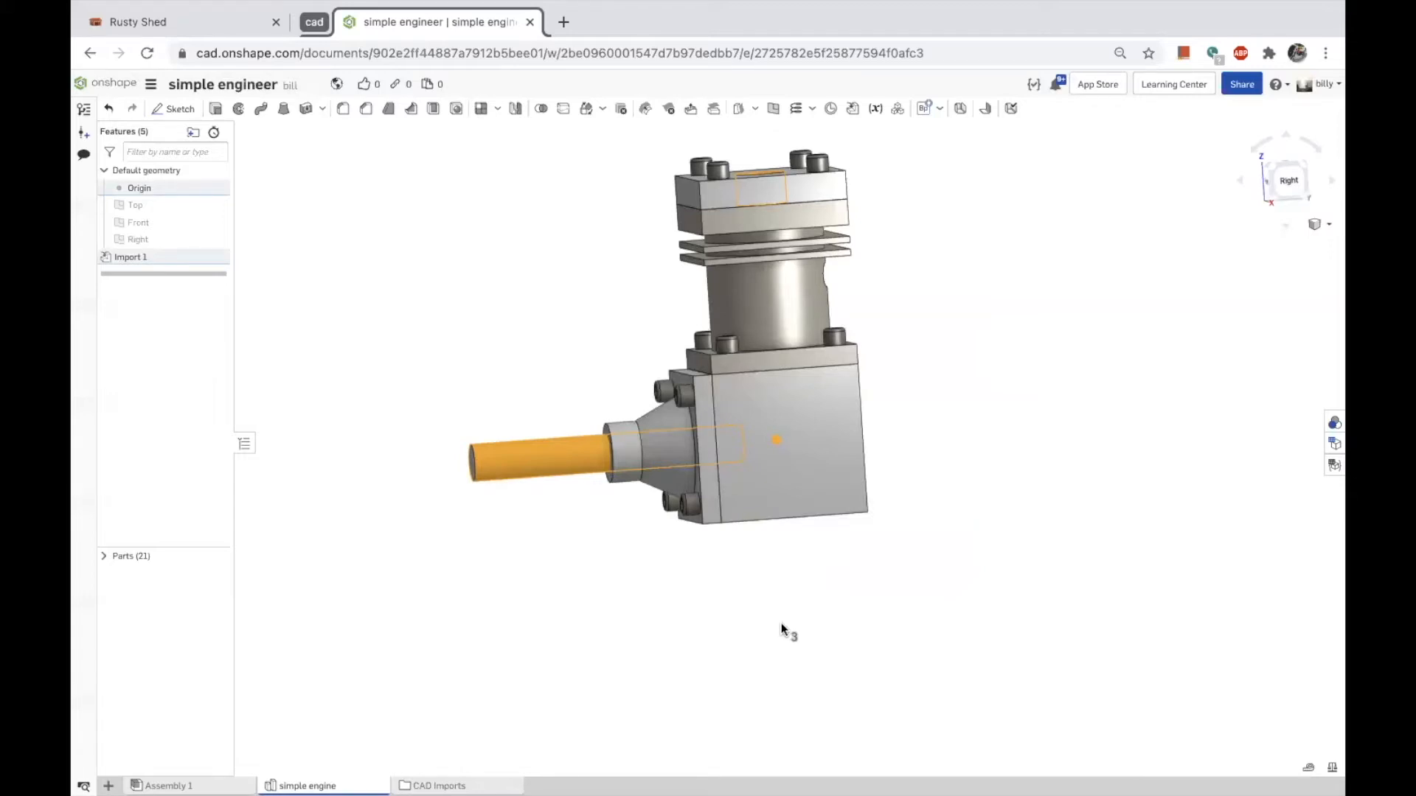
key(p)
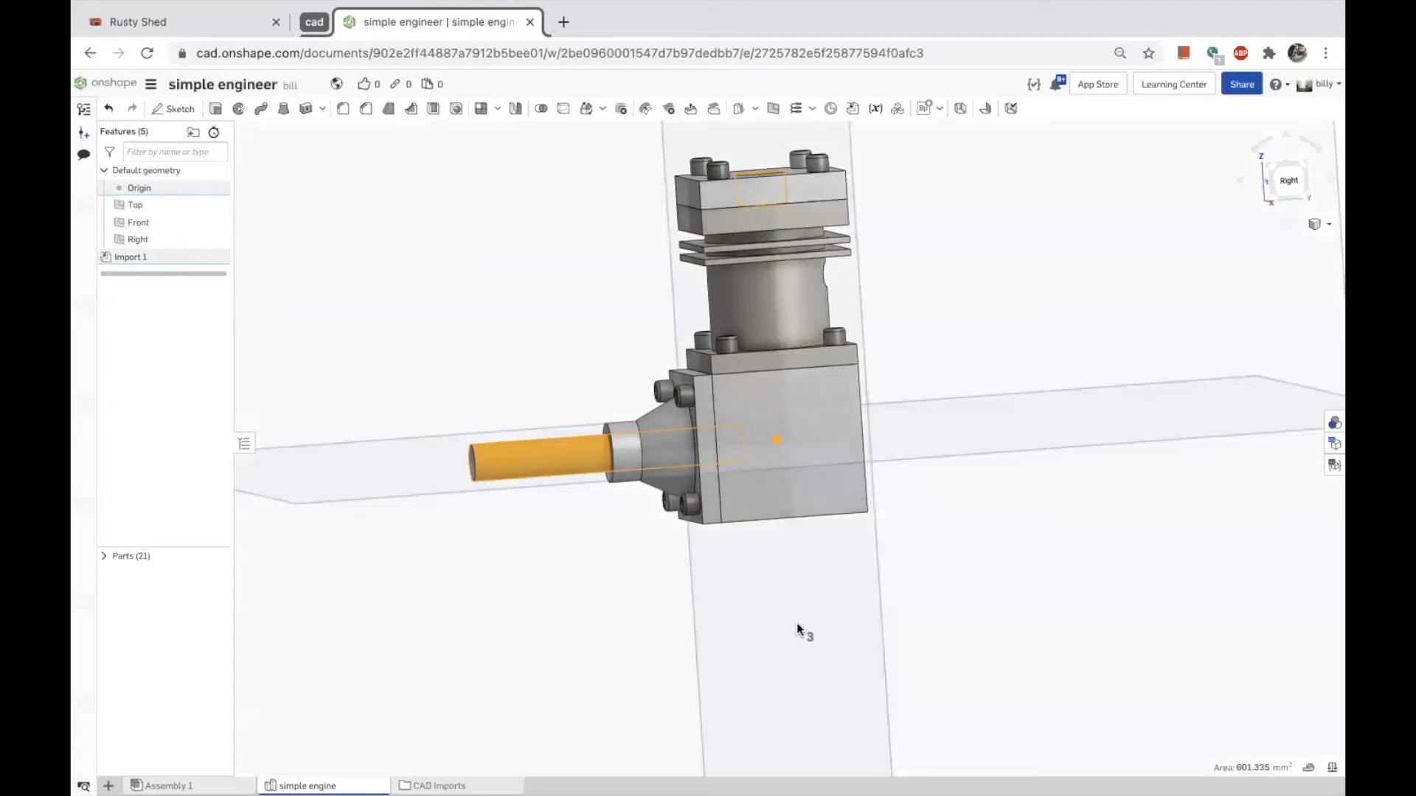
scroll(823, 508, down, 5)
mouse_move(849, 504)
right_down()
mouse_move(967, 510)
mouse_move(854, 510)
mouse_move(866, 491)
mouse_move(859, 509)
right_up()
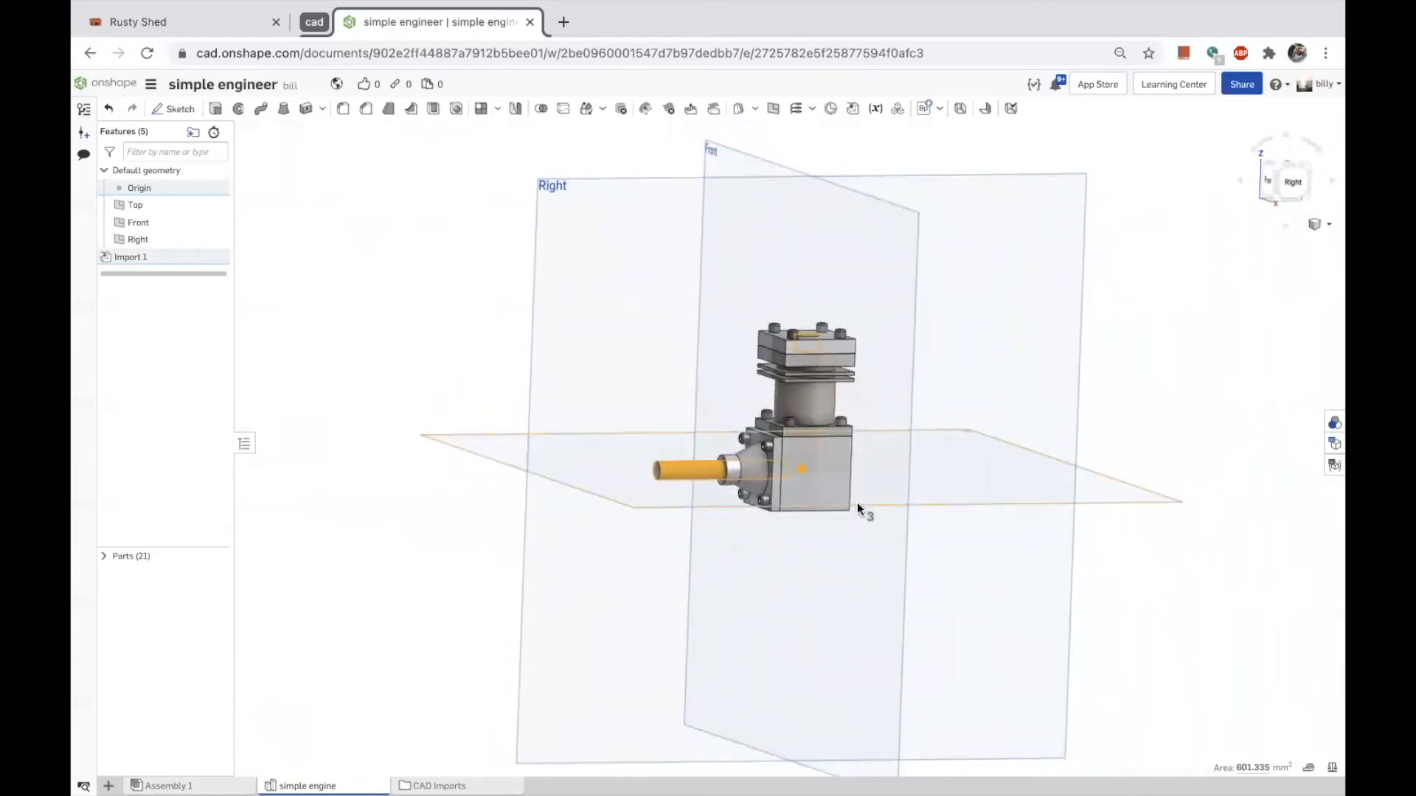
key(shift+7)
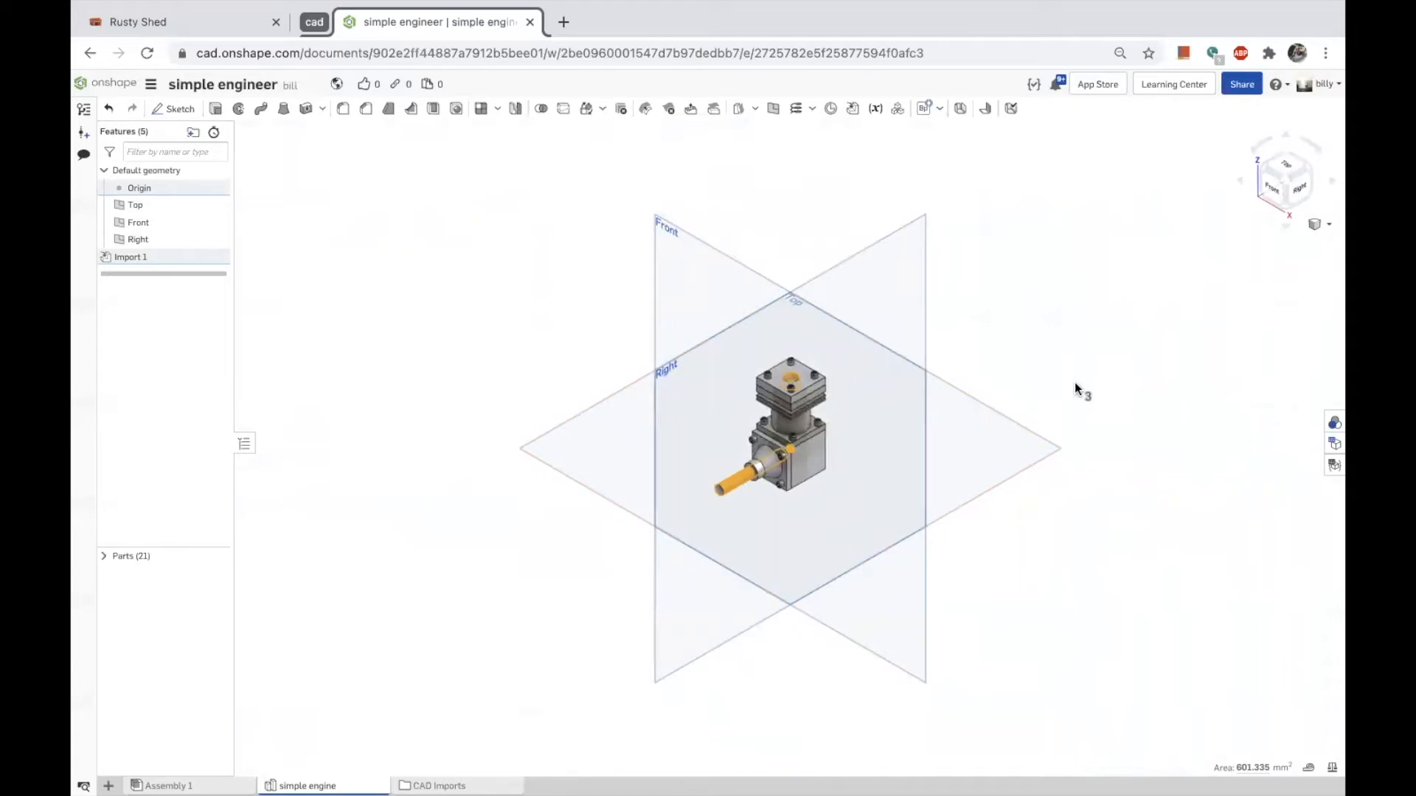
Clear the selection and hide the default planes and the origin in the simple engine Part Studio.
key(p)
click(1009, 426)
scroll(865, 498, up, 5)
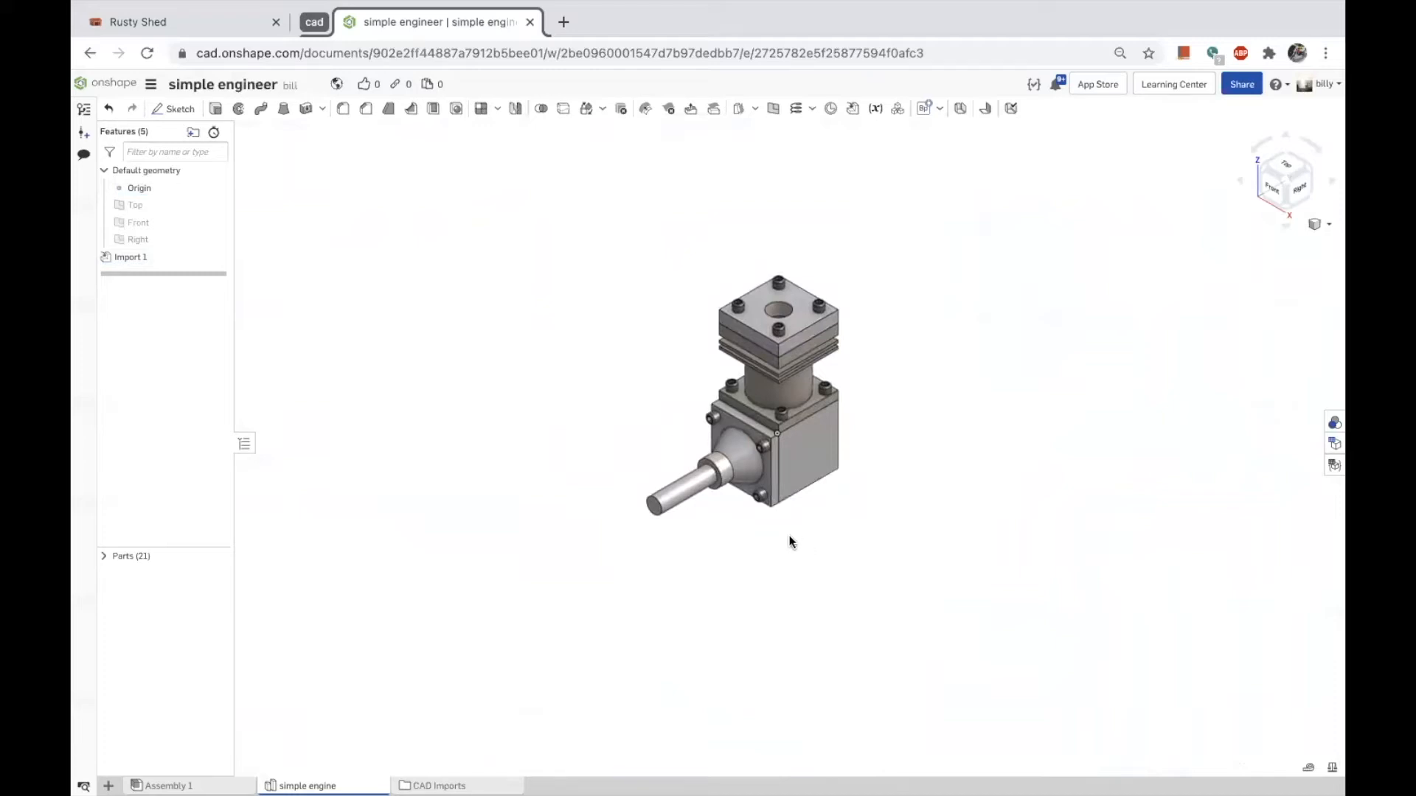
click(218, 189)
Insert the entire simple engine Part Studio into Assembly 1 in its original position.
mouse_move(324, 785)
click(162, 786)
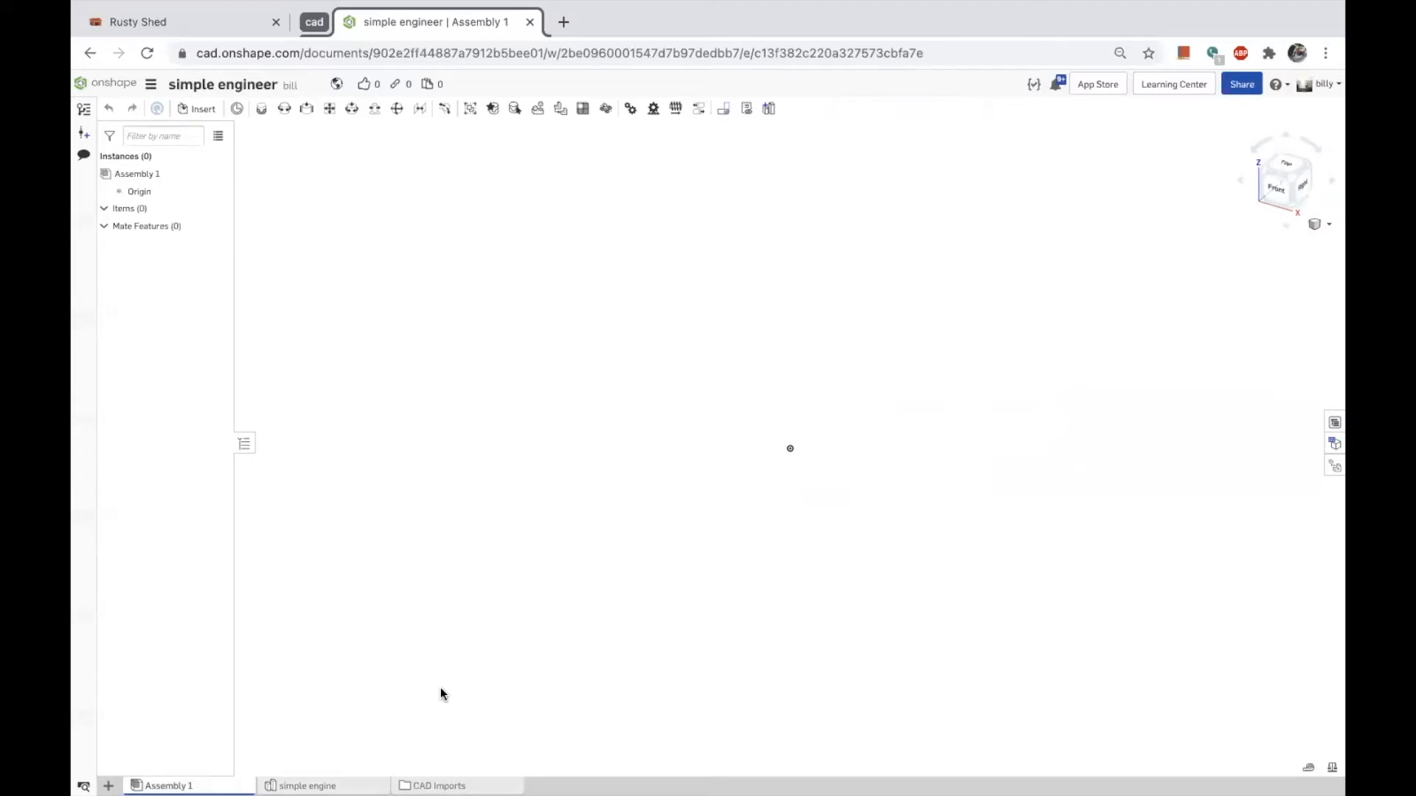
click(199, 111)
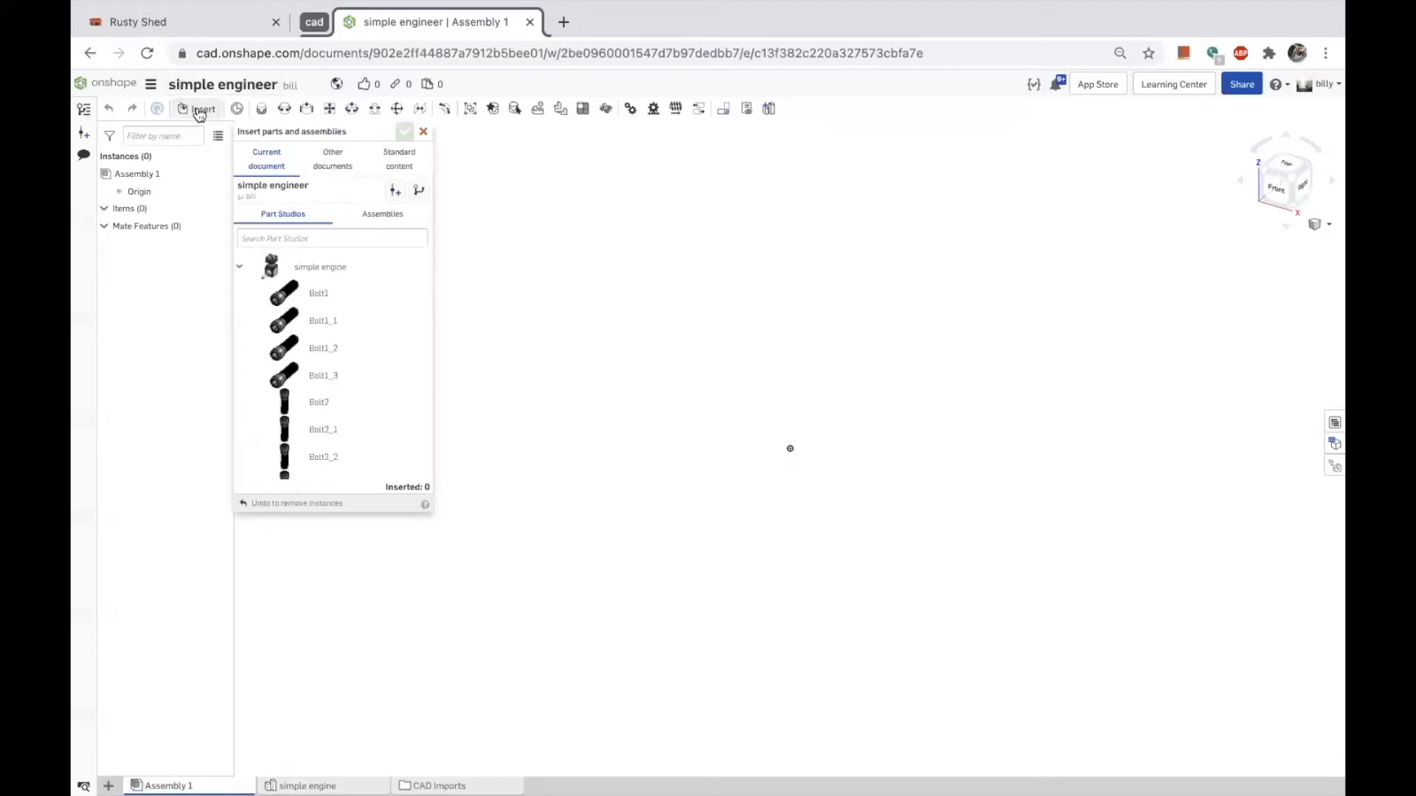
click(332, 273)
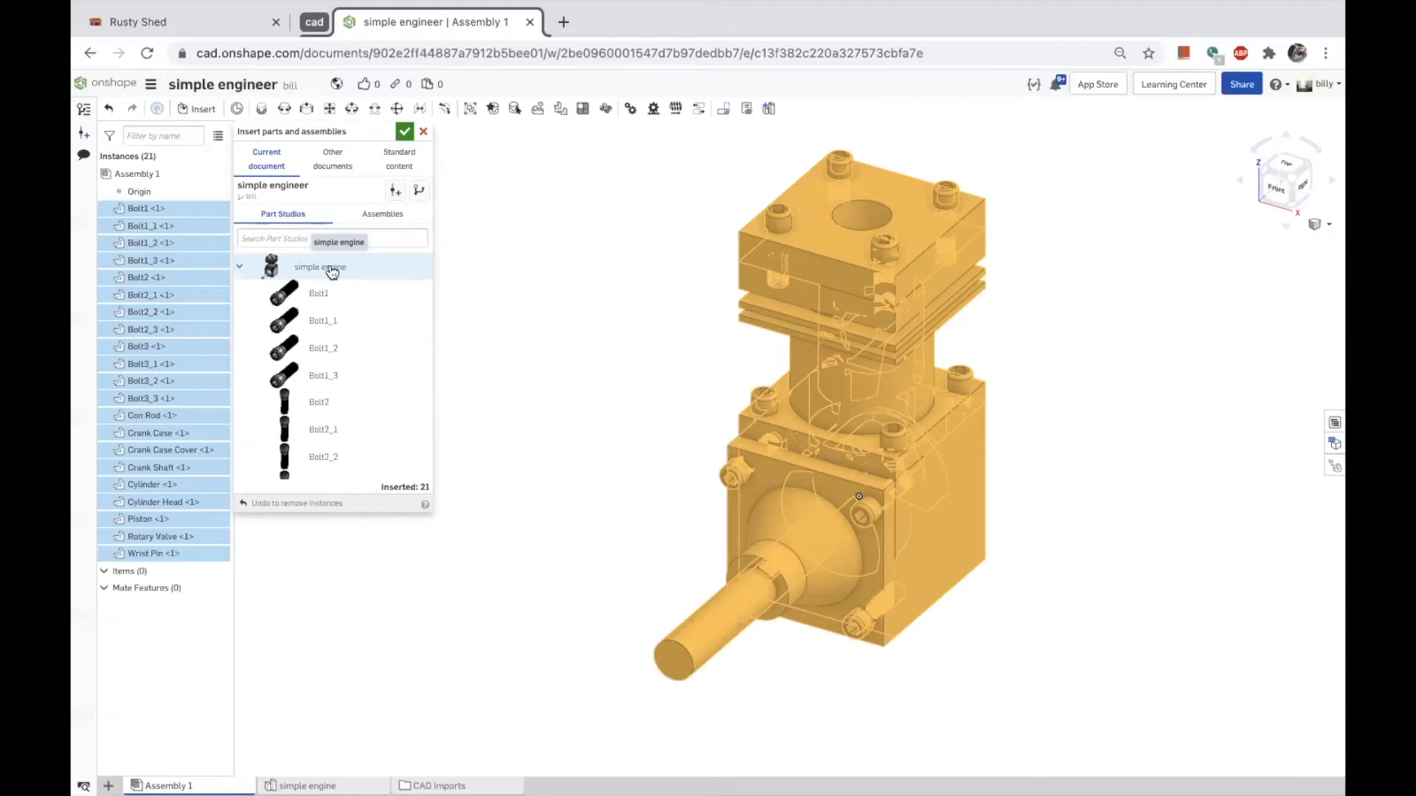
click(404, 130)
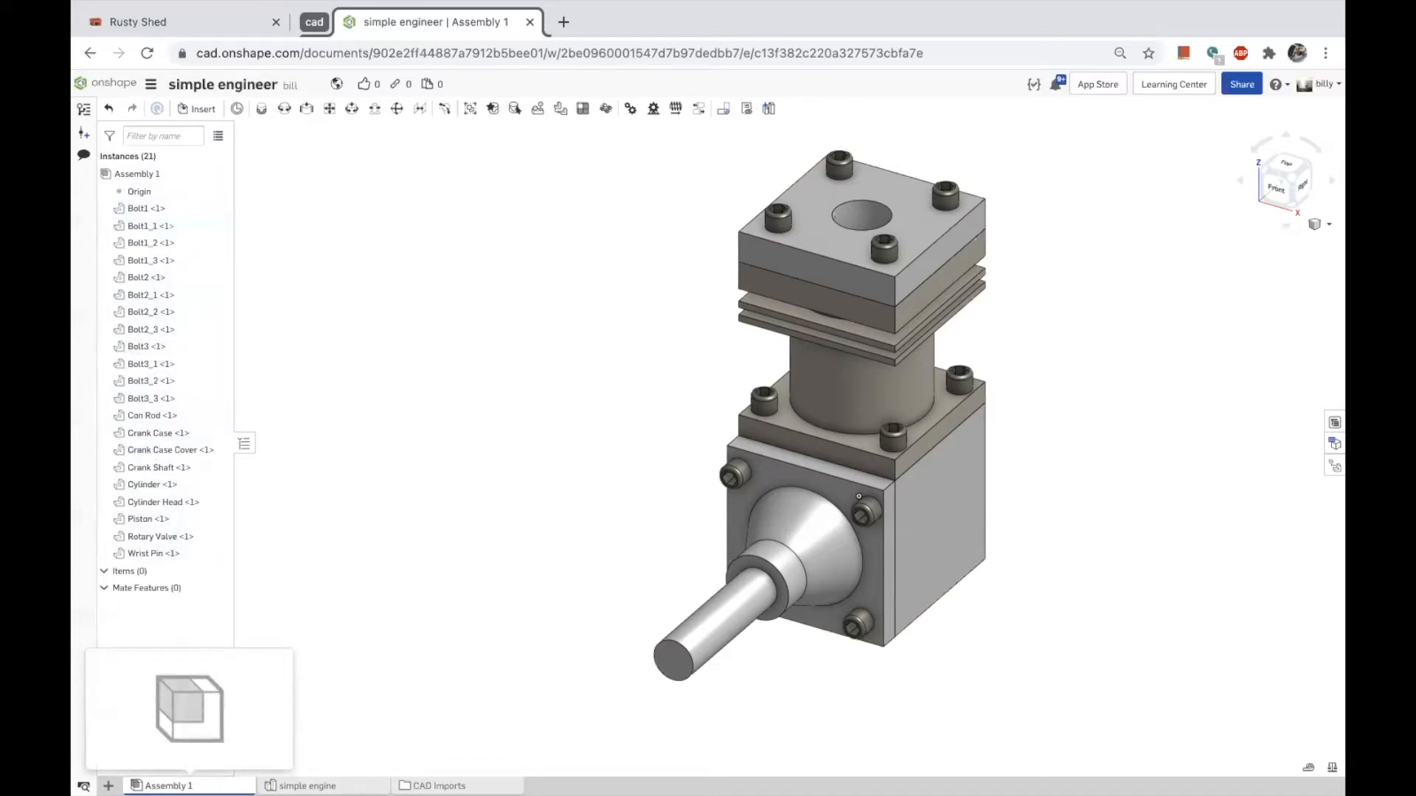
Rename Assembly 1 as "simple engine".
right_click(190, 785)
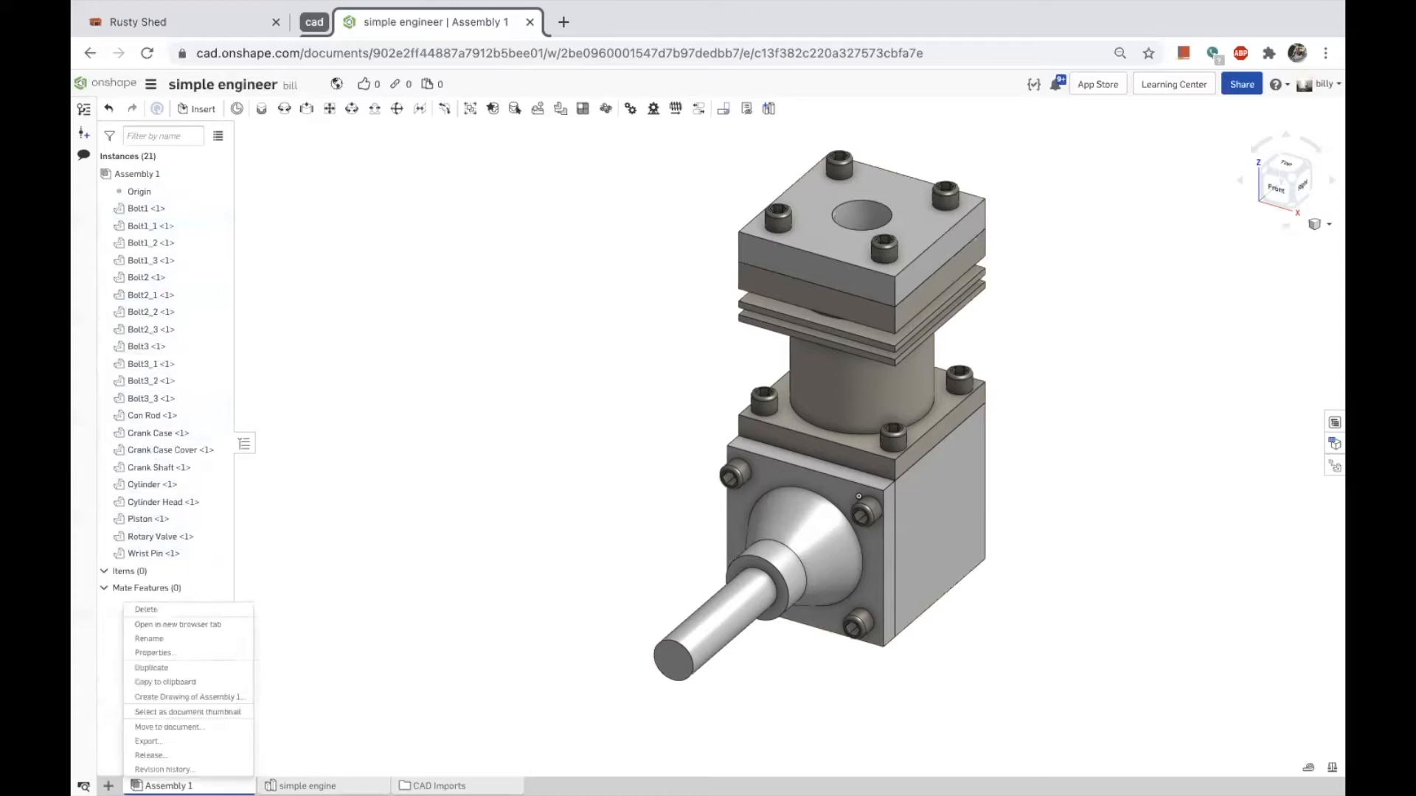
click(163, 643)
text(simp)
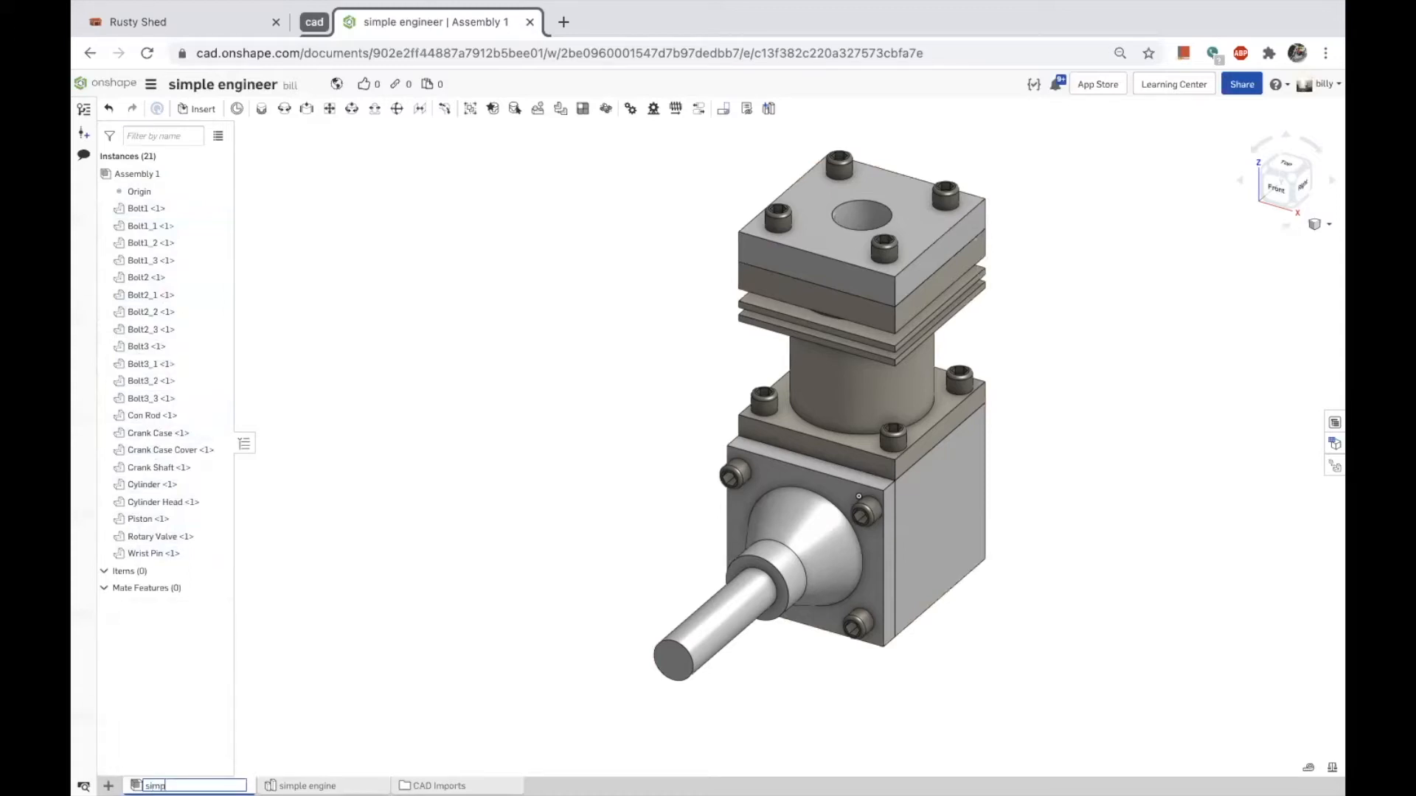
text(le engine)
key(Return)
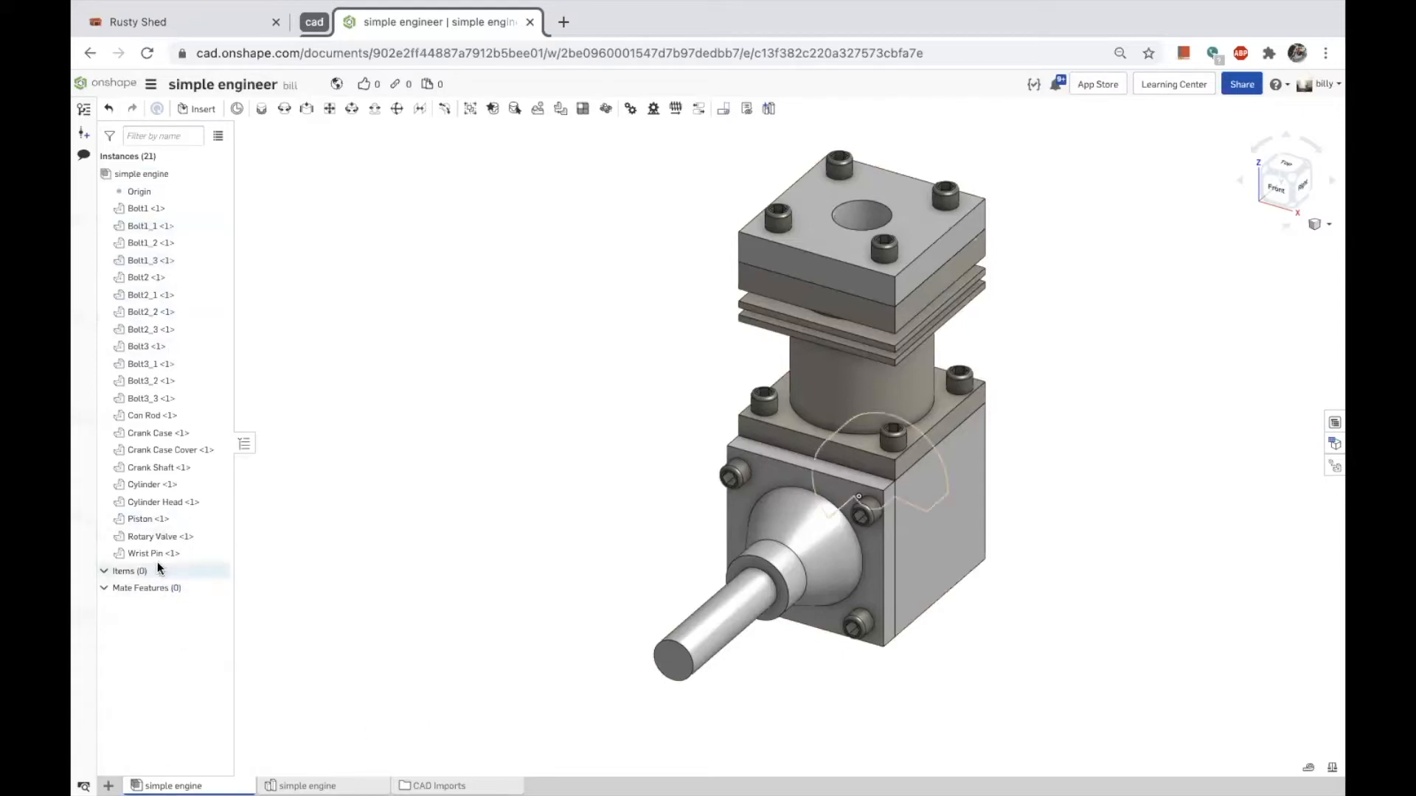
Group all the engine parts together in the simple engine assembly.
drag(1092, 686, 645, 140)
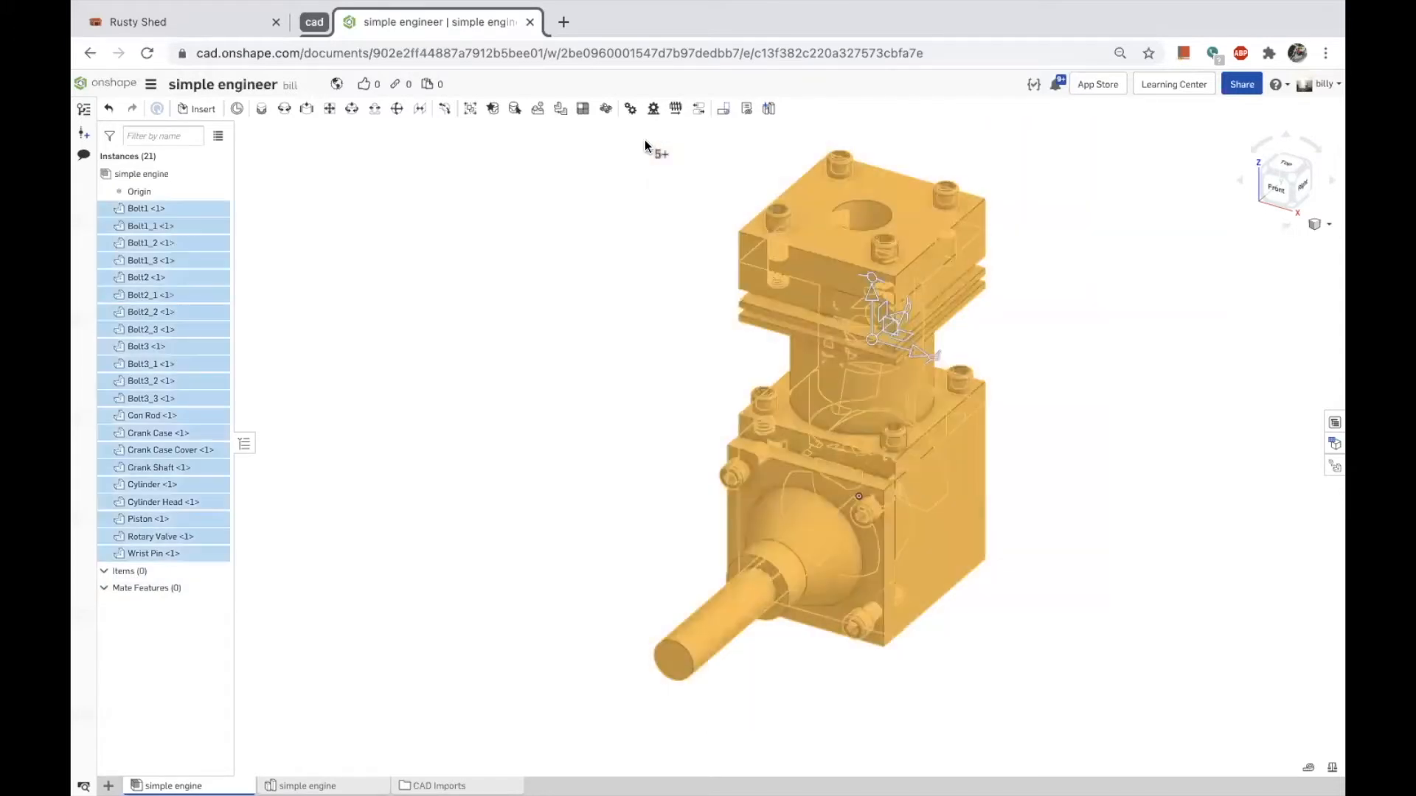
click(469, 113)
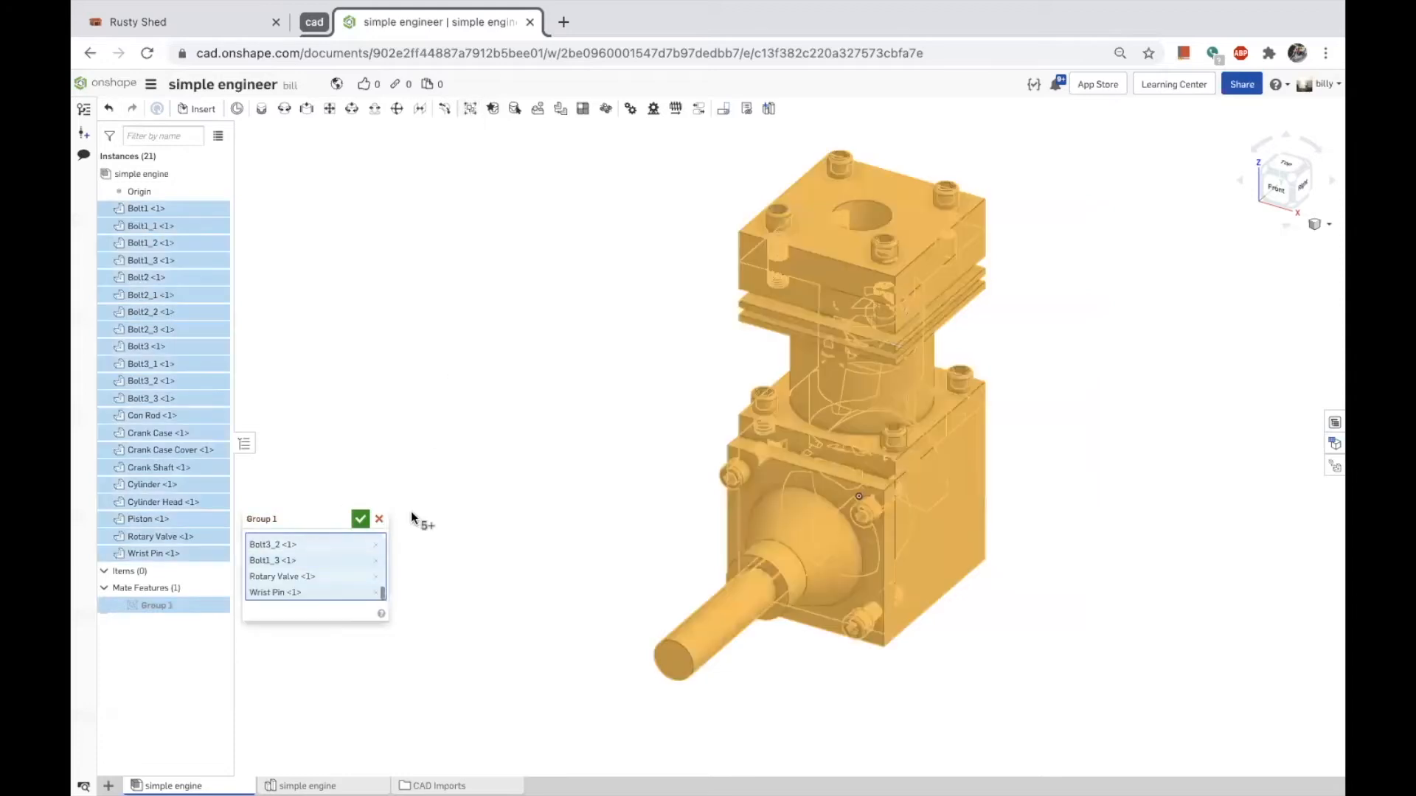
click(358, 519)
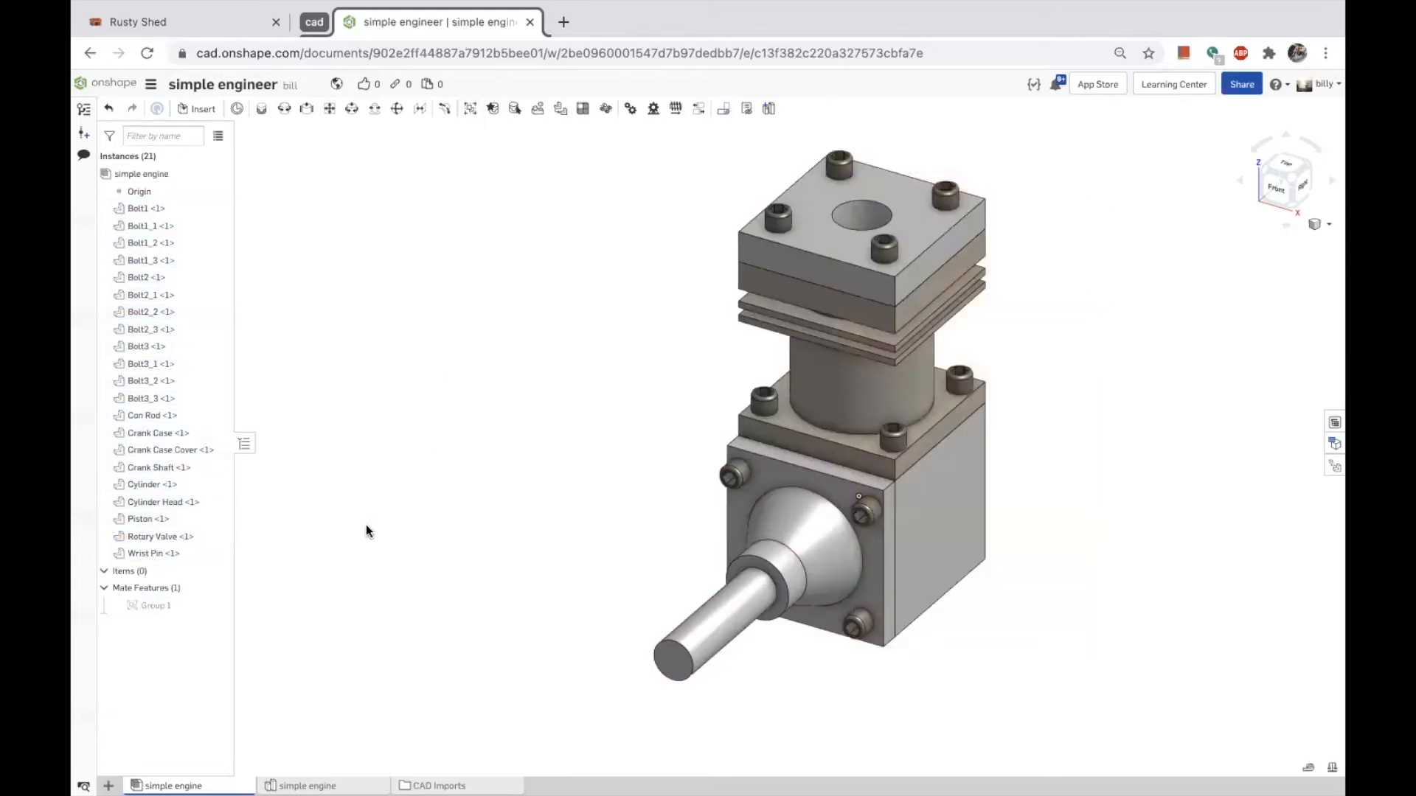
Fix the Crank Case in place in the simple engine assembly.
click(944, 514)
right_click(944, 509)
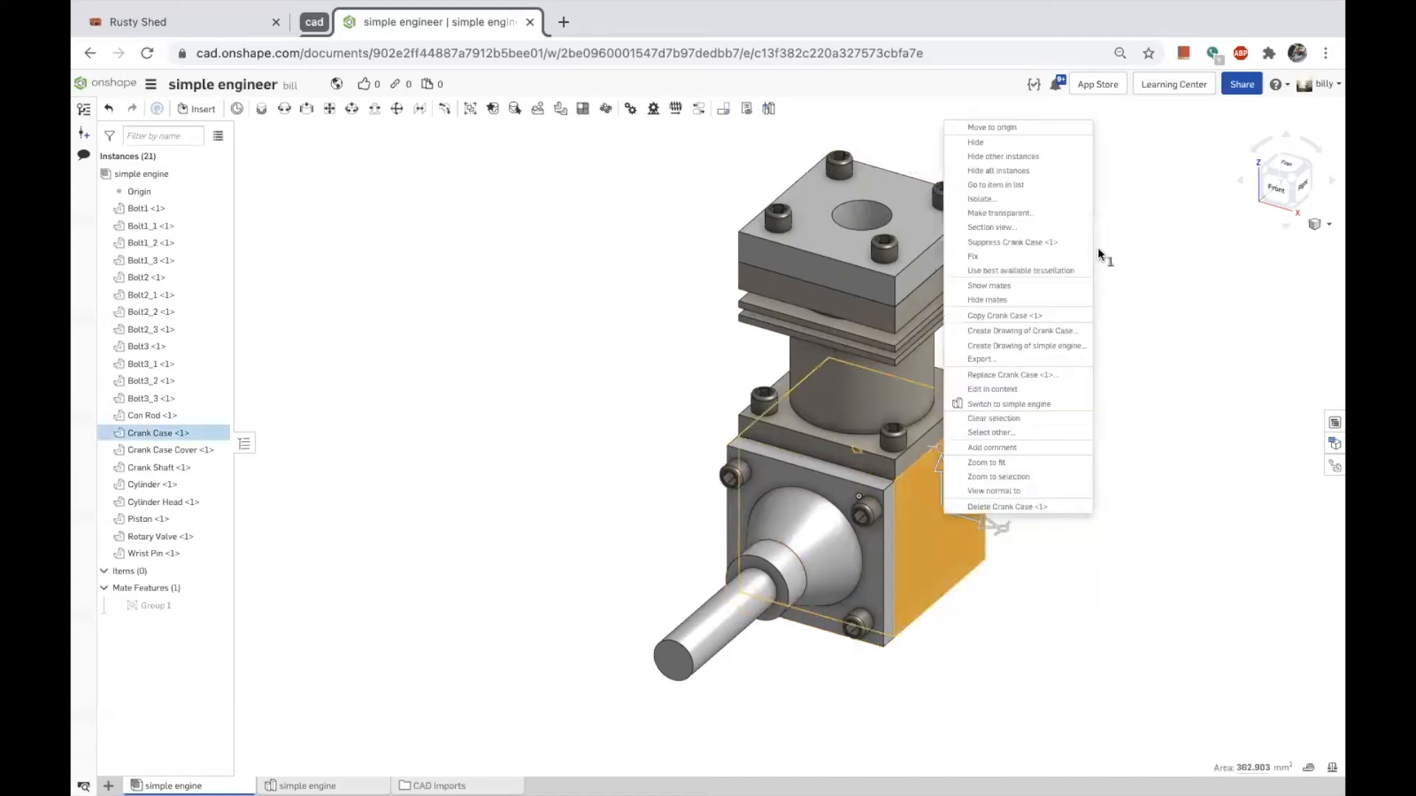
click(996, 257)
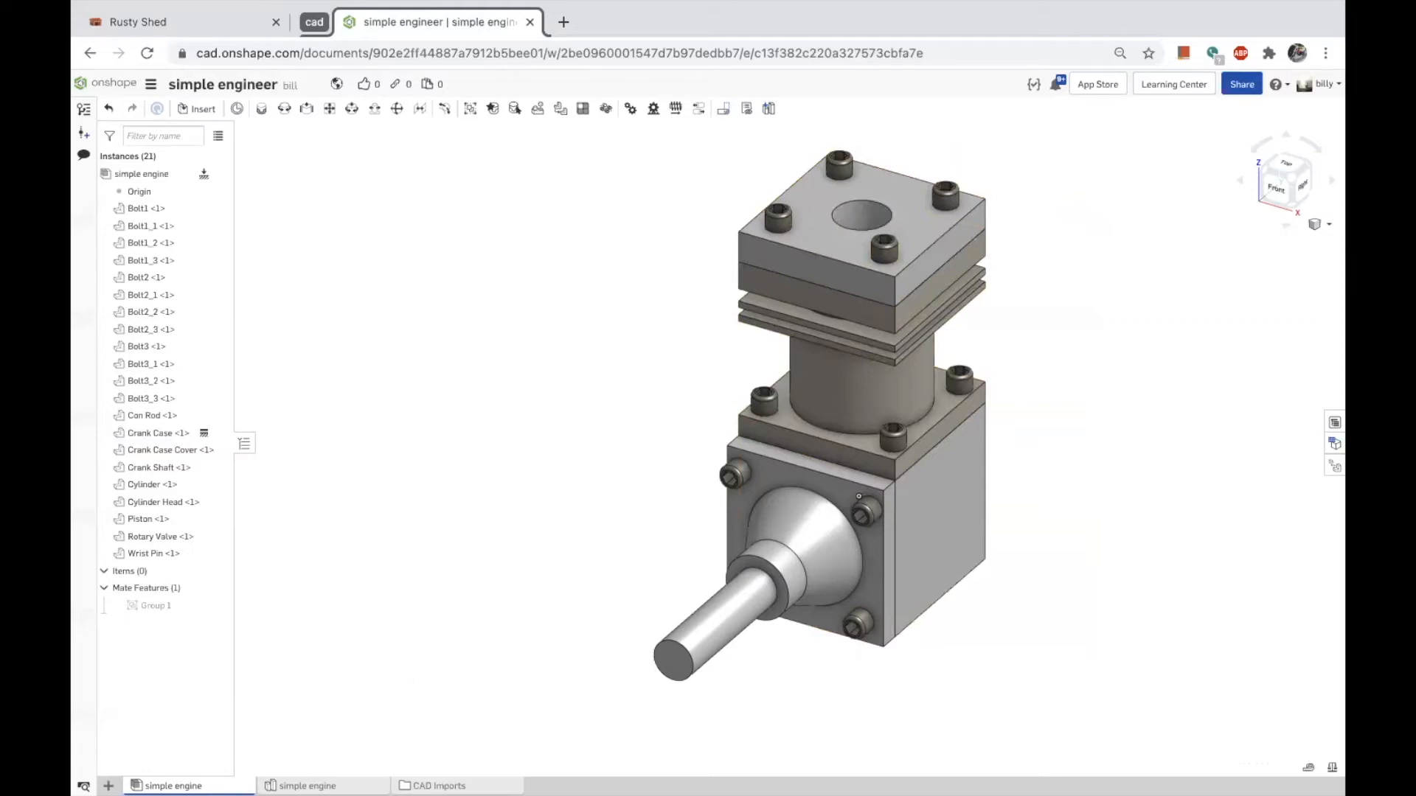
Create a new assembly named "top" and place it ahead of the simple engine assembly in the document.
click(108, 787)
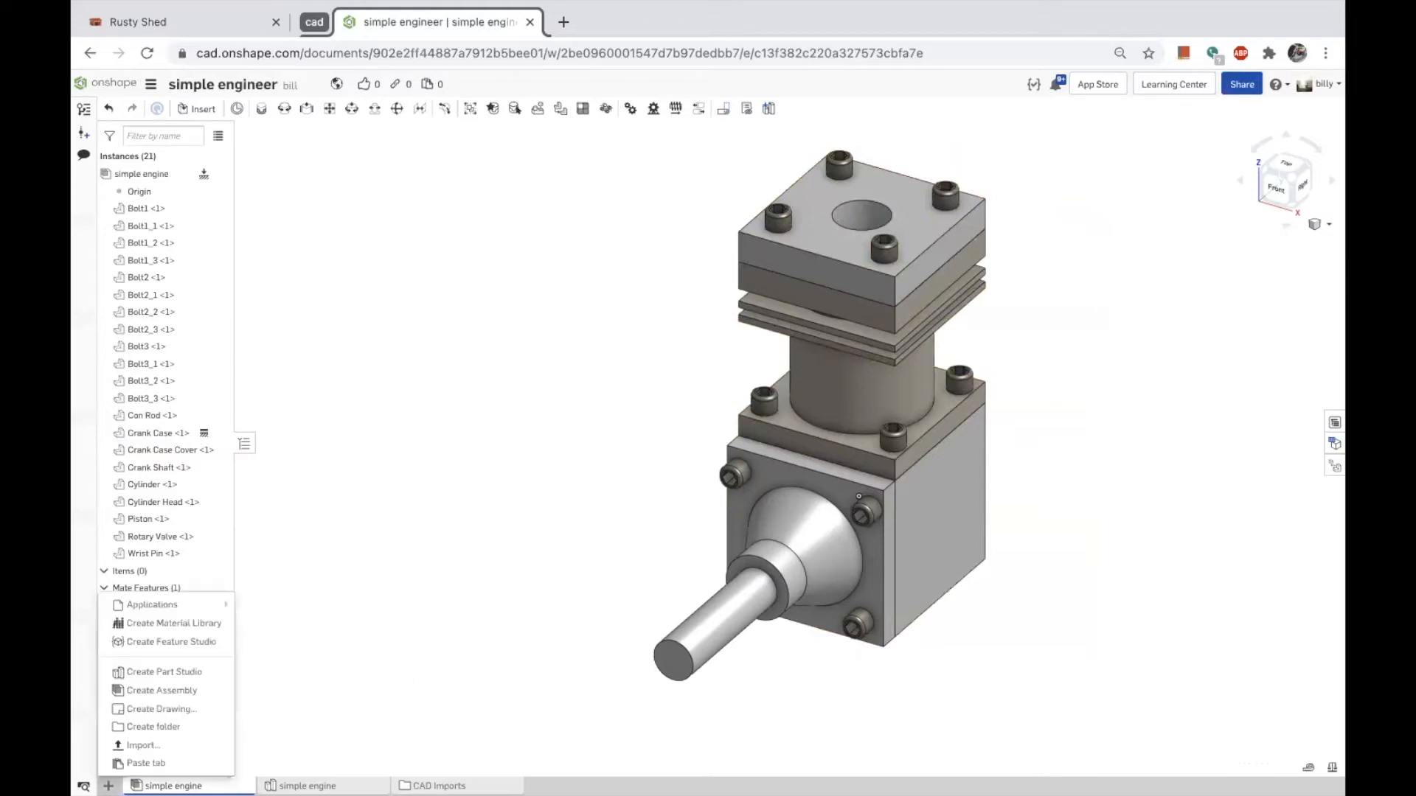
click(156, 692)
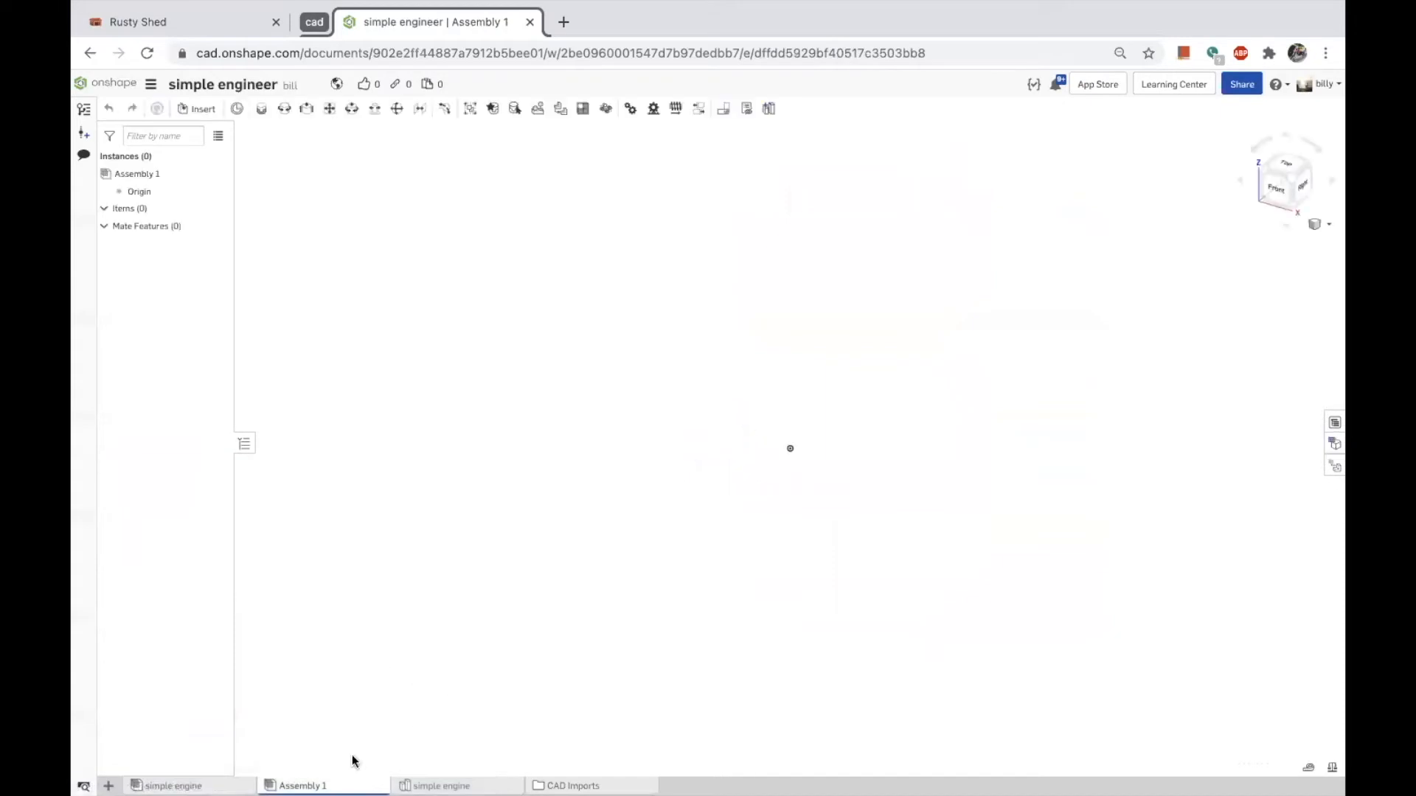
right_click(292, 783)
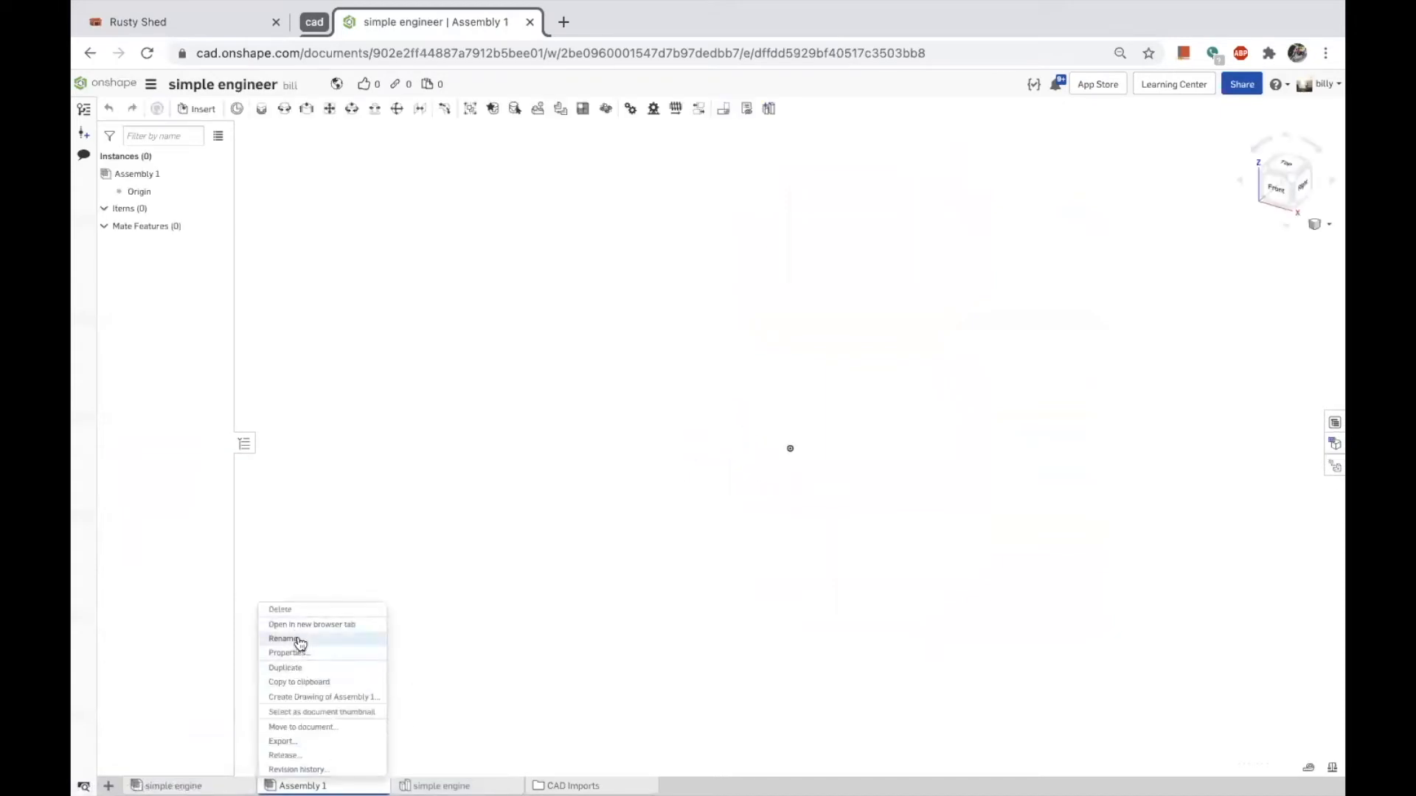
click(332, 640)
key(BackSpace)
text(top)
key(Return)
drag(310, 786, 174, 786)
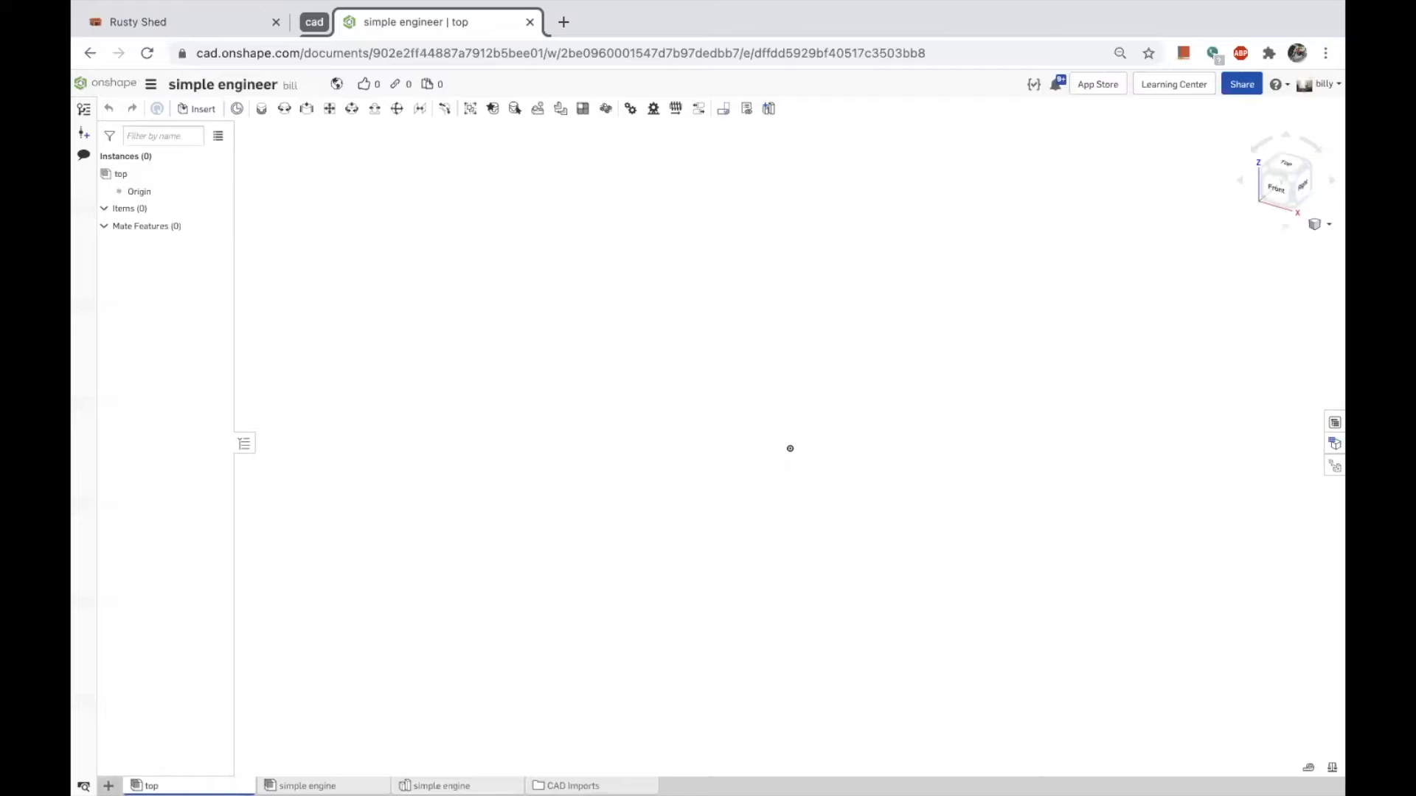
Create a folder named "components" and move the simple engine part studio into it.
click(108, 786)
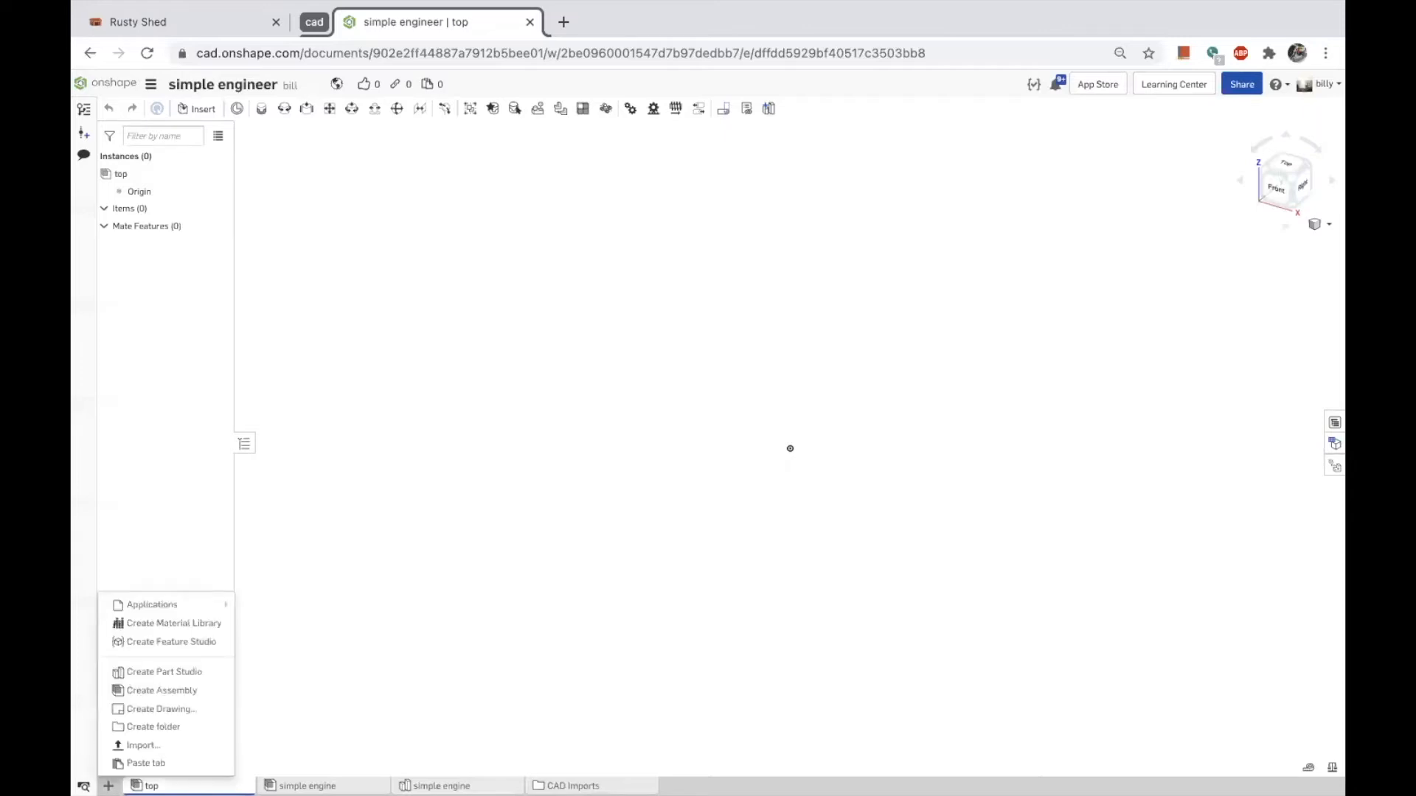
click(156, 727)
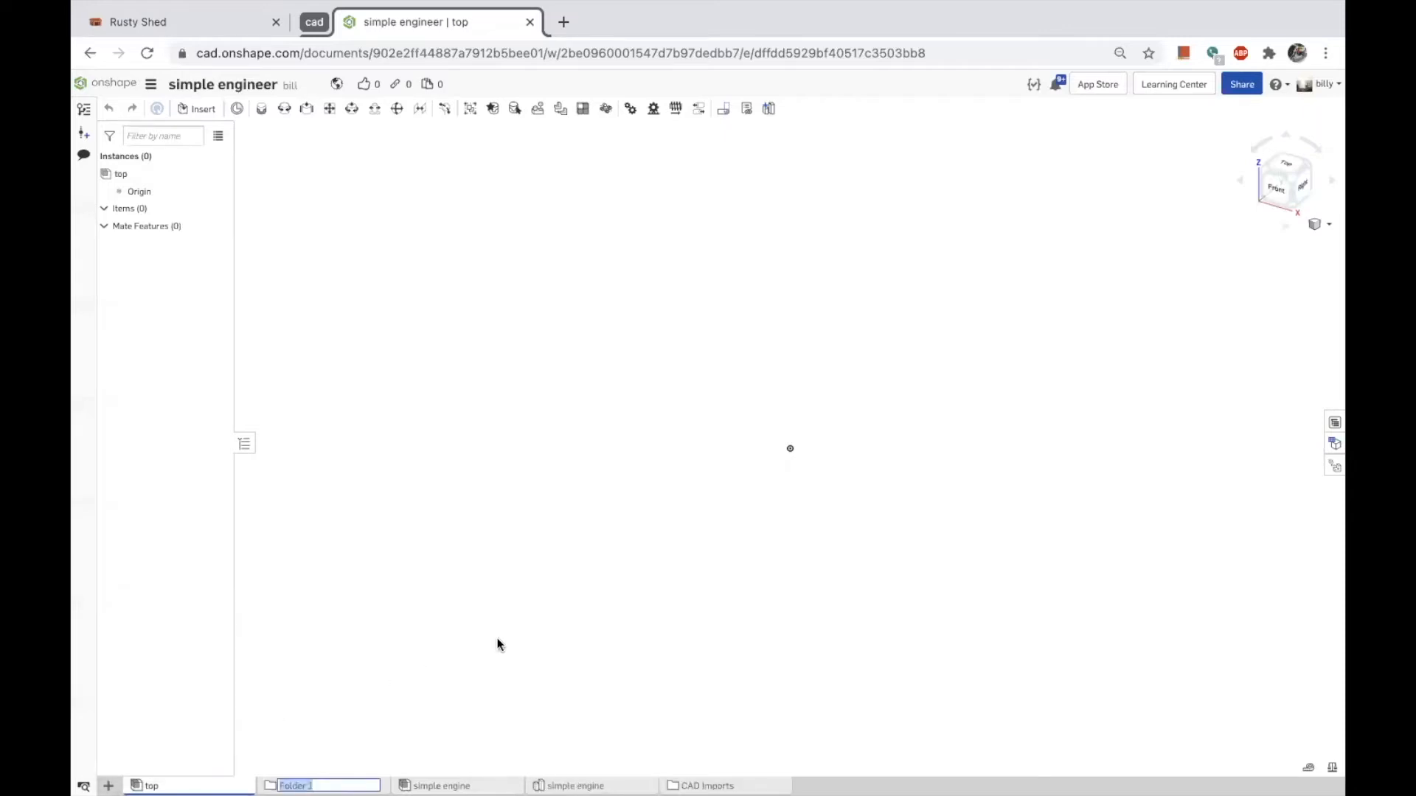
text(components)
key(Return)
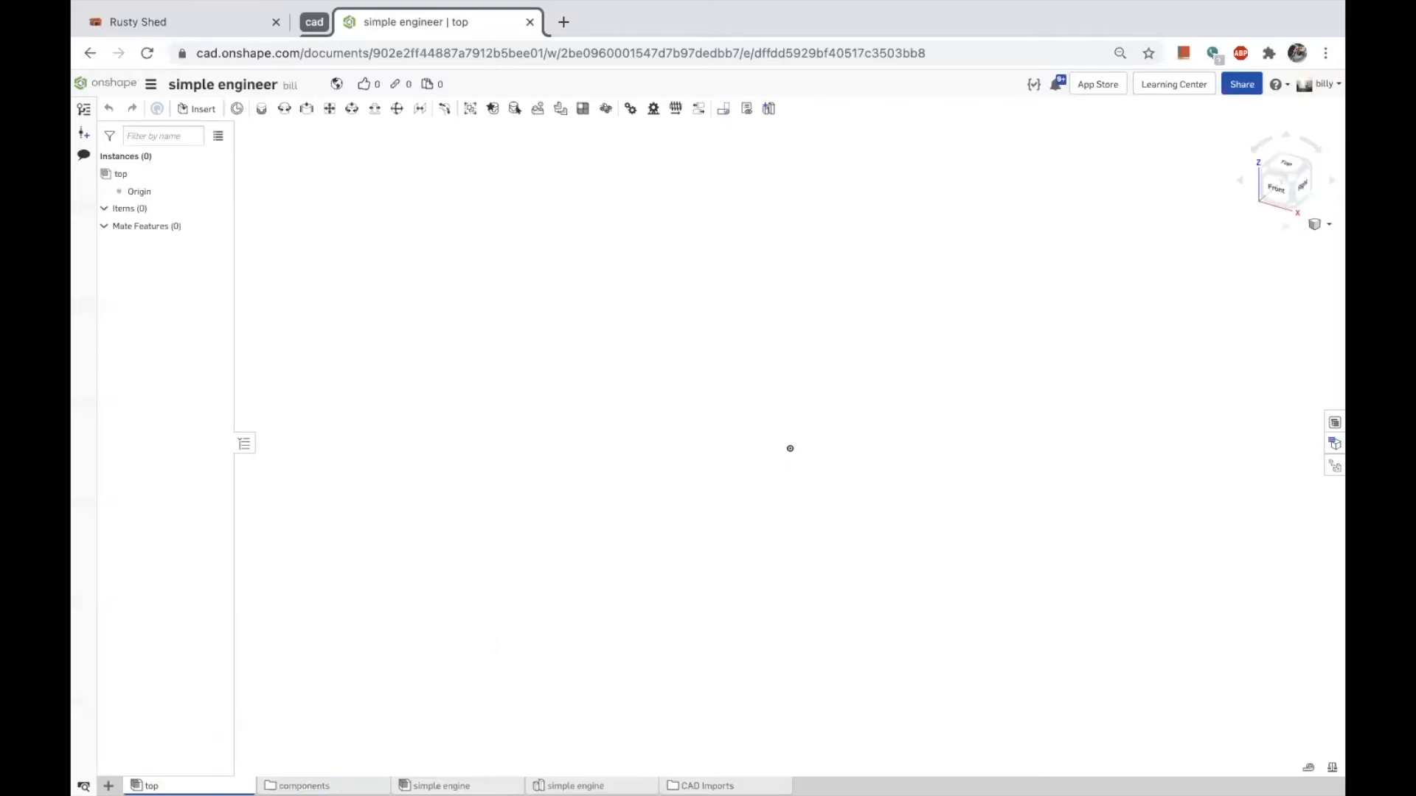
drag(575, 786, 474, 786)
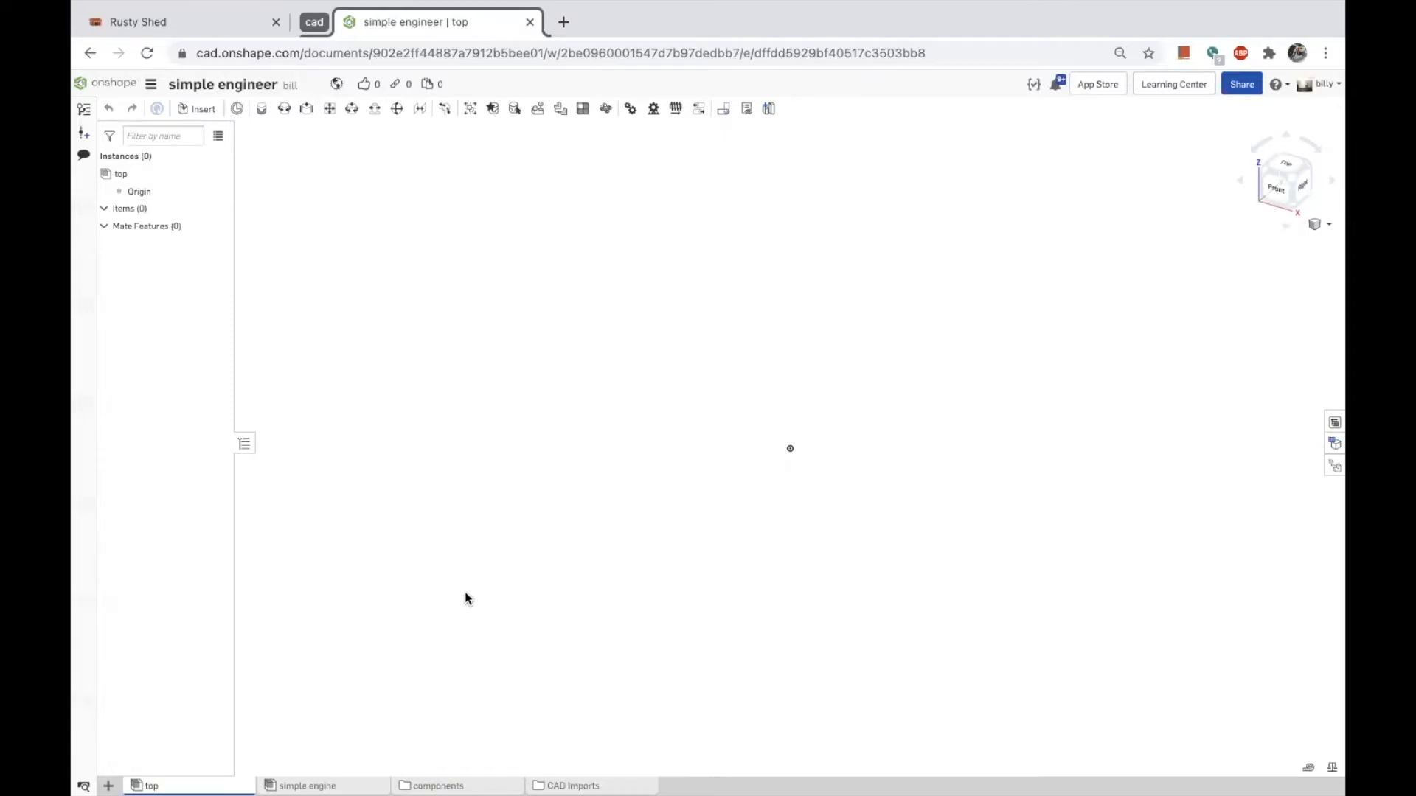
Insert the simple engine assembly into the top assembly.
click(198, 109)
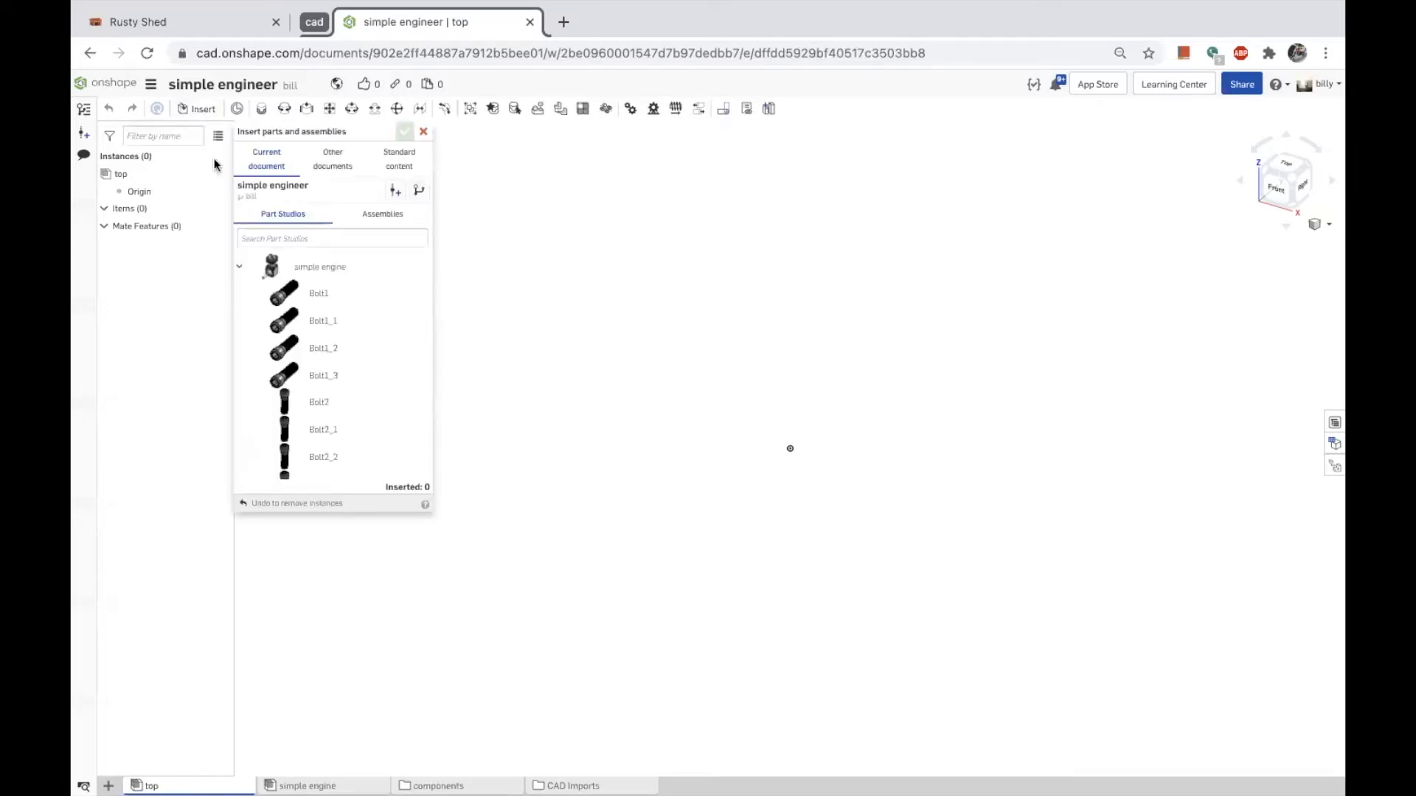
click(370, 217)
click(315, 270)
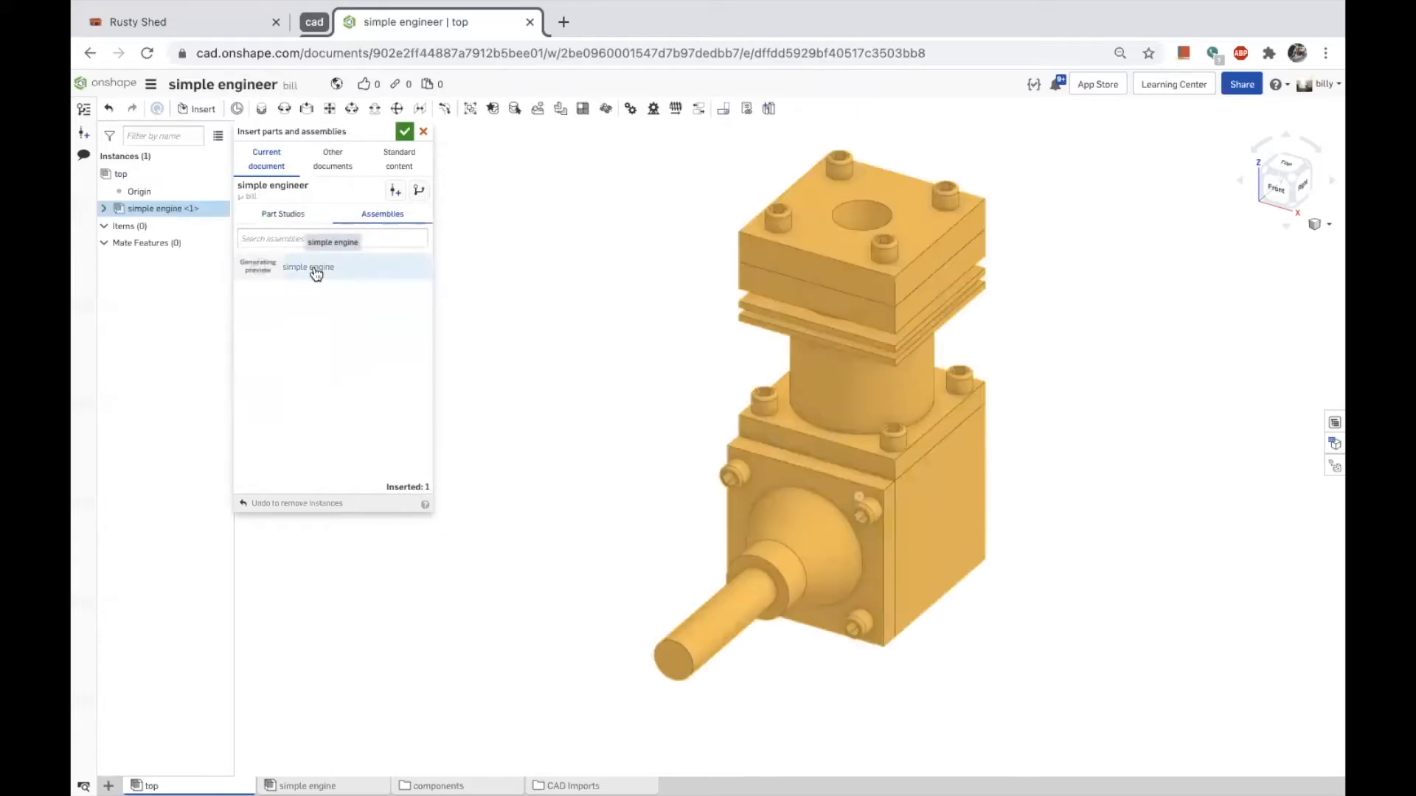
click(405, 132)
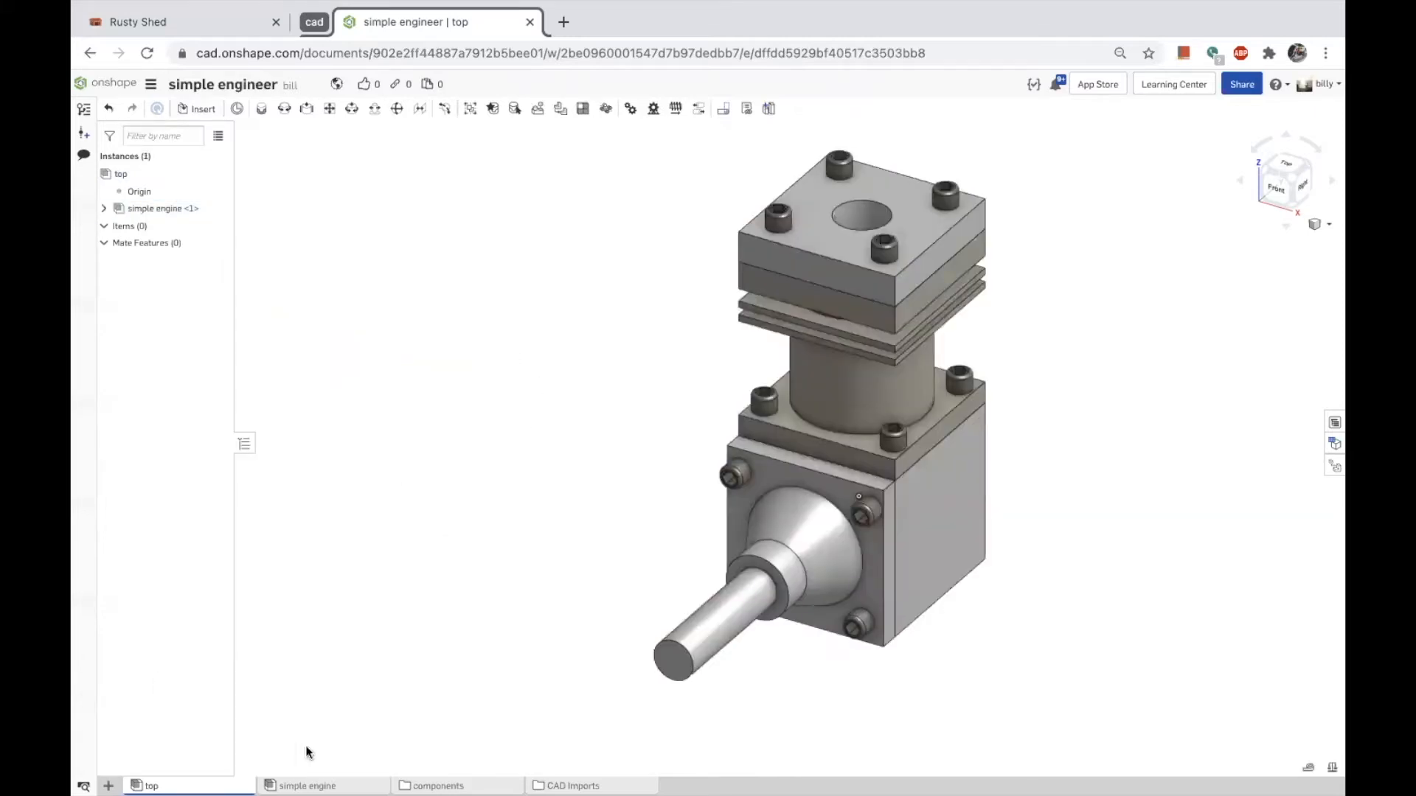
Review the parts listed under the inserted simple engine, the simple engine assembly itself and the contents of the components folder.
click(104, 209)
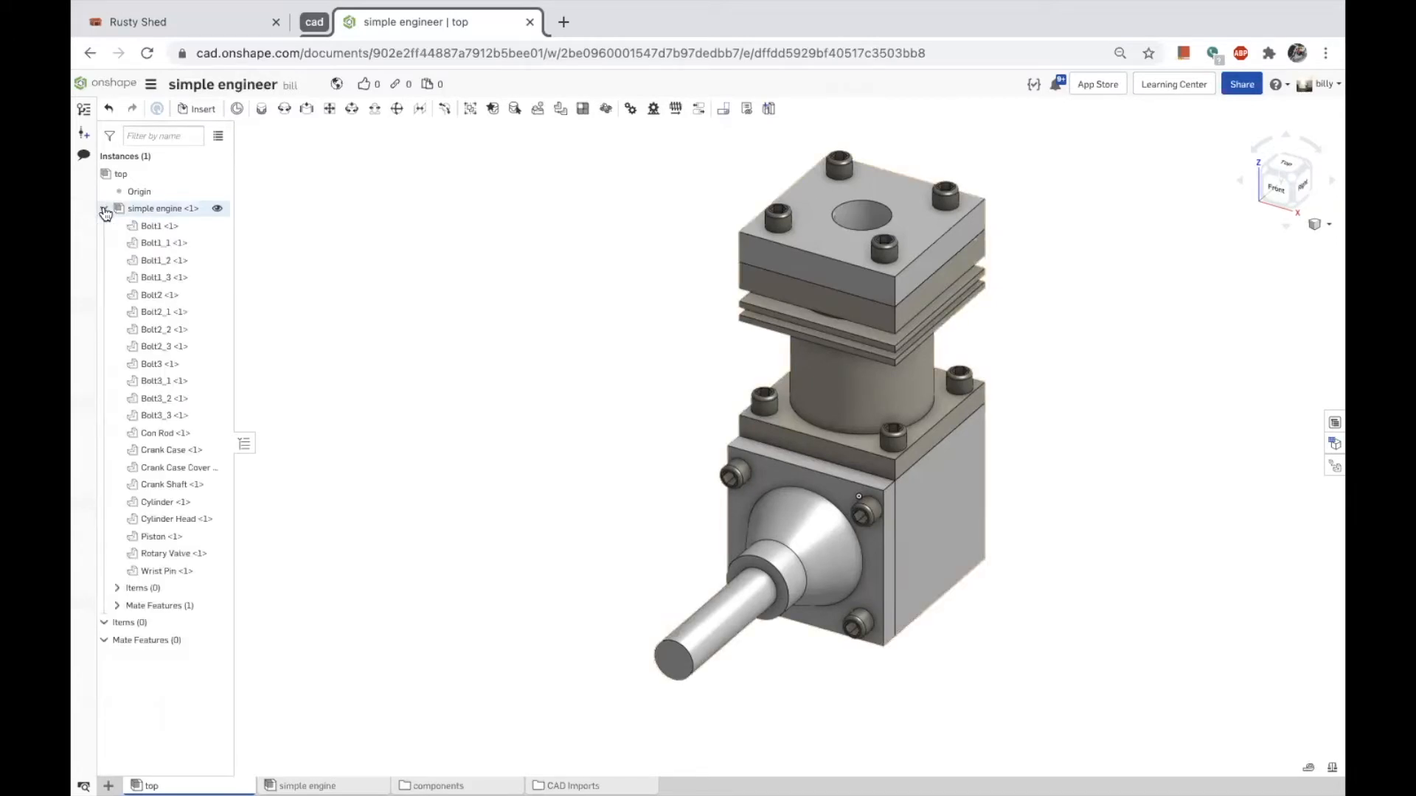
click(104, 210)
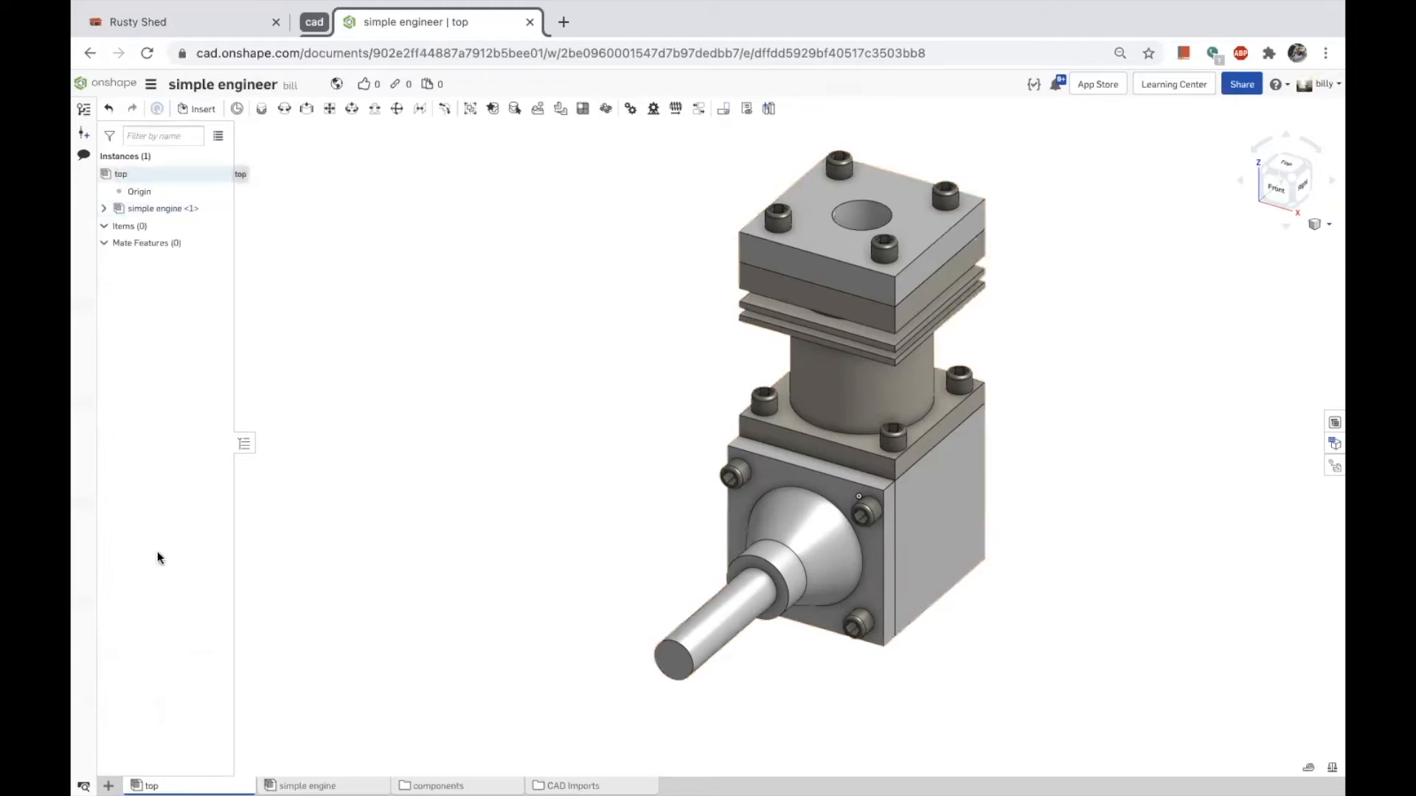
click(307, 786)
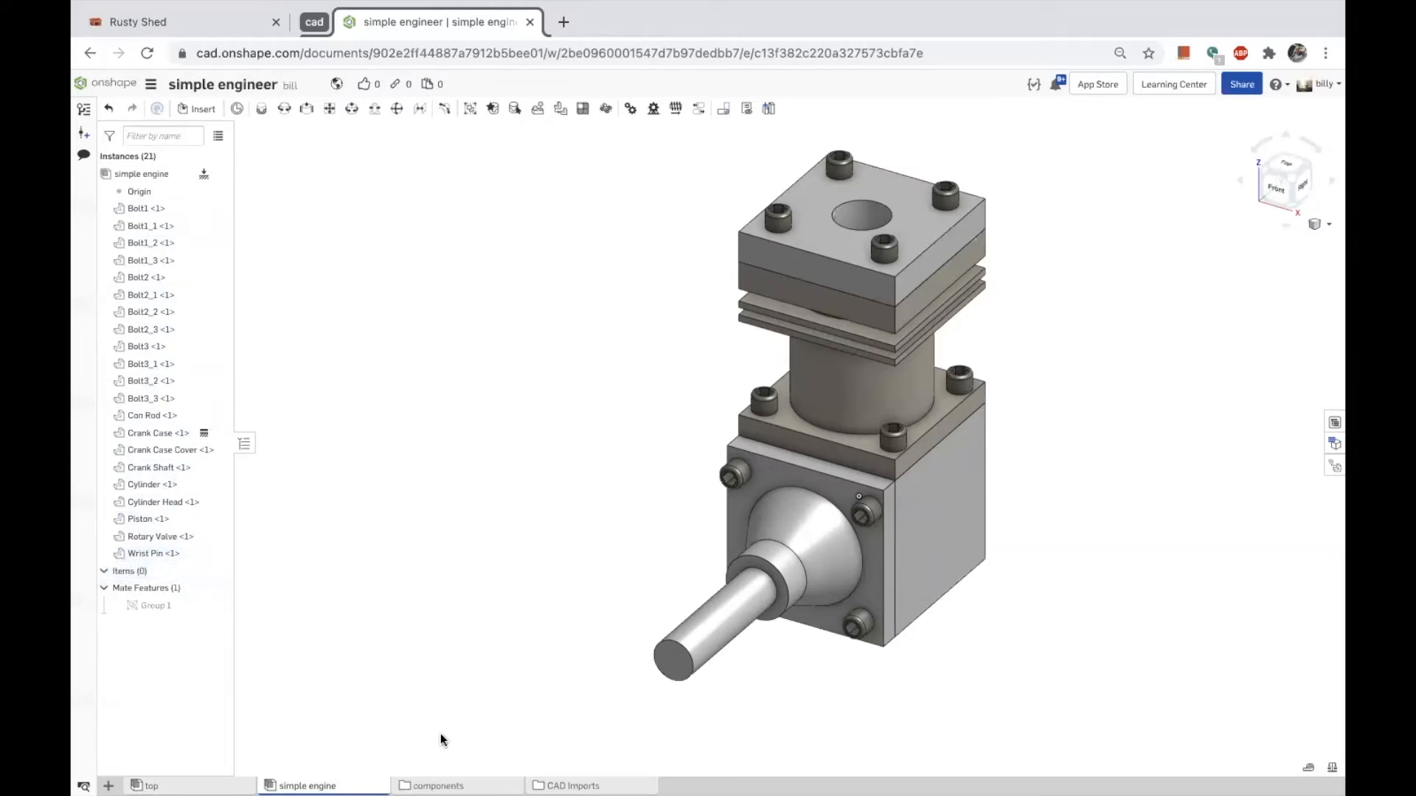
click(440, 786)
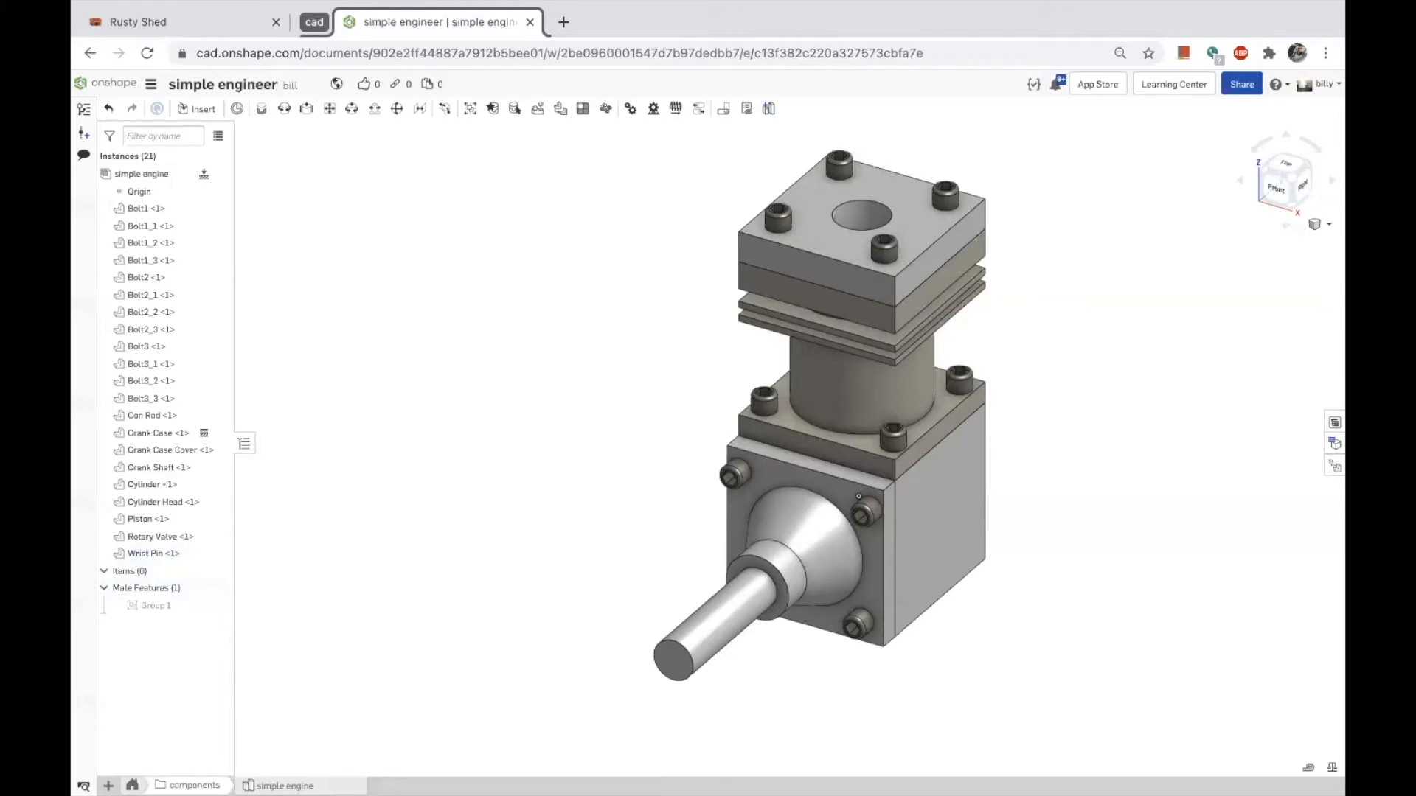
click(132, 787)
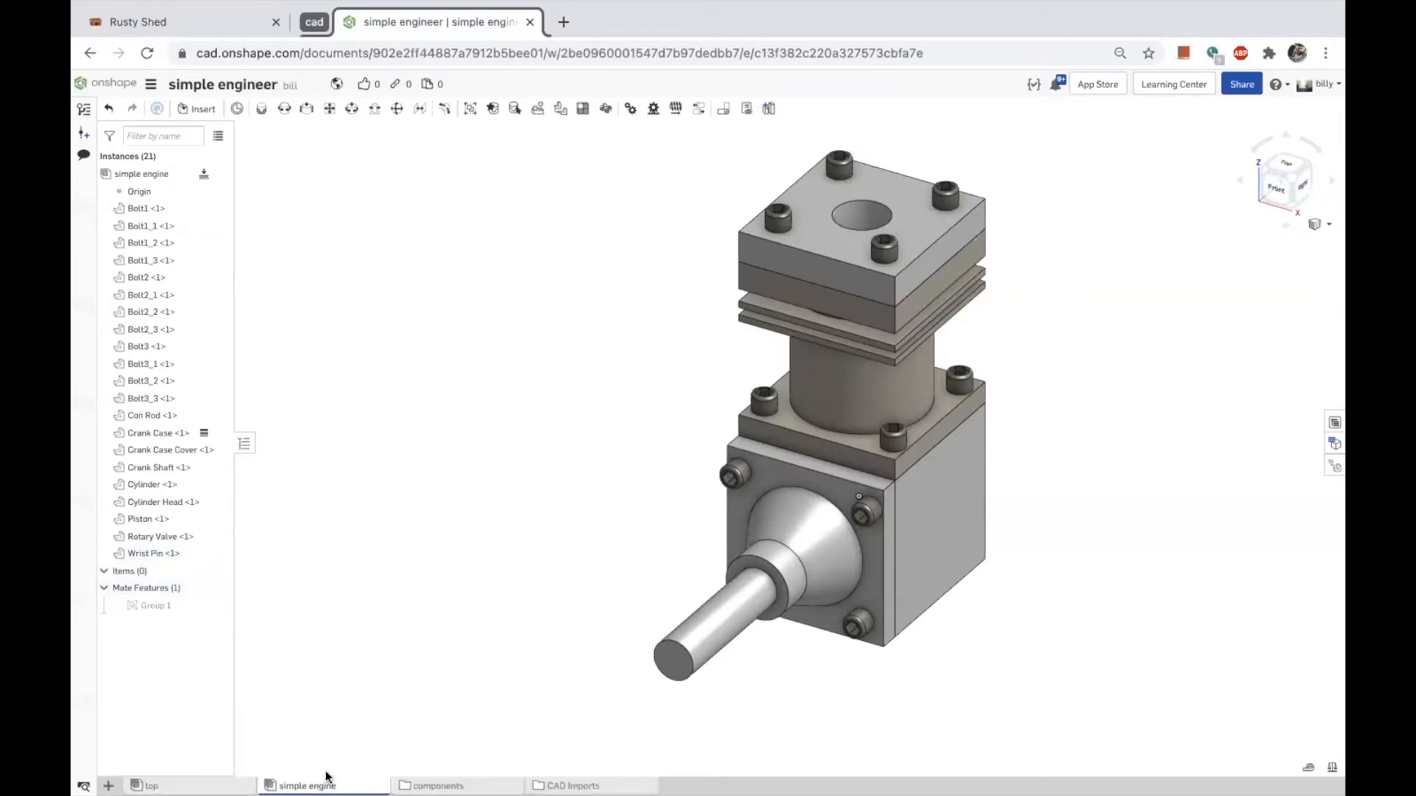
mouse_move(328, 779)
Create a new part studio in context of the top assembly, using the assembly's origin as its origin.
click(155, 786)
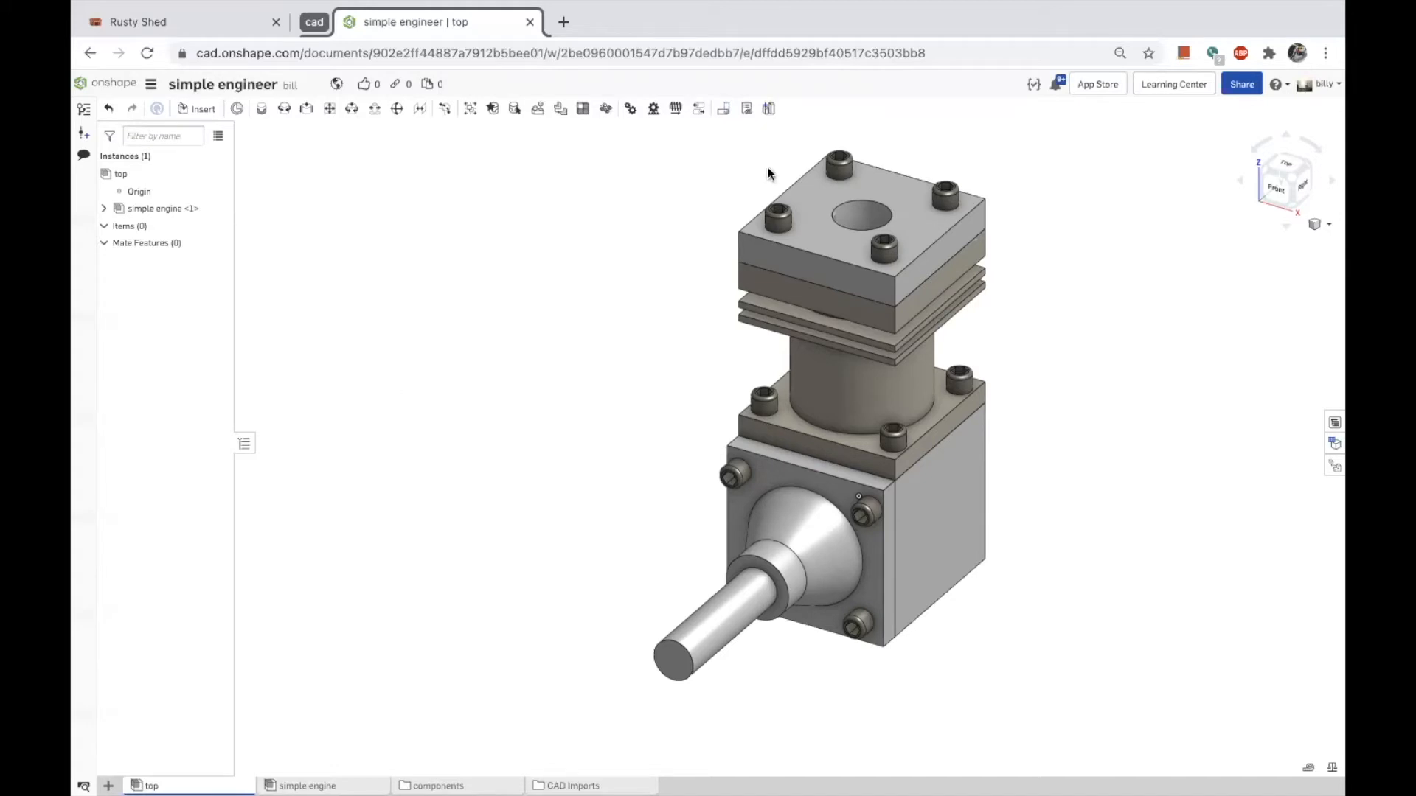
click(770, 111)
click(771, 112)
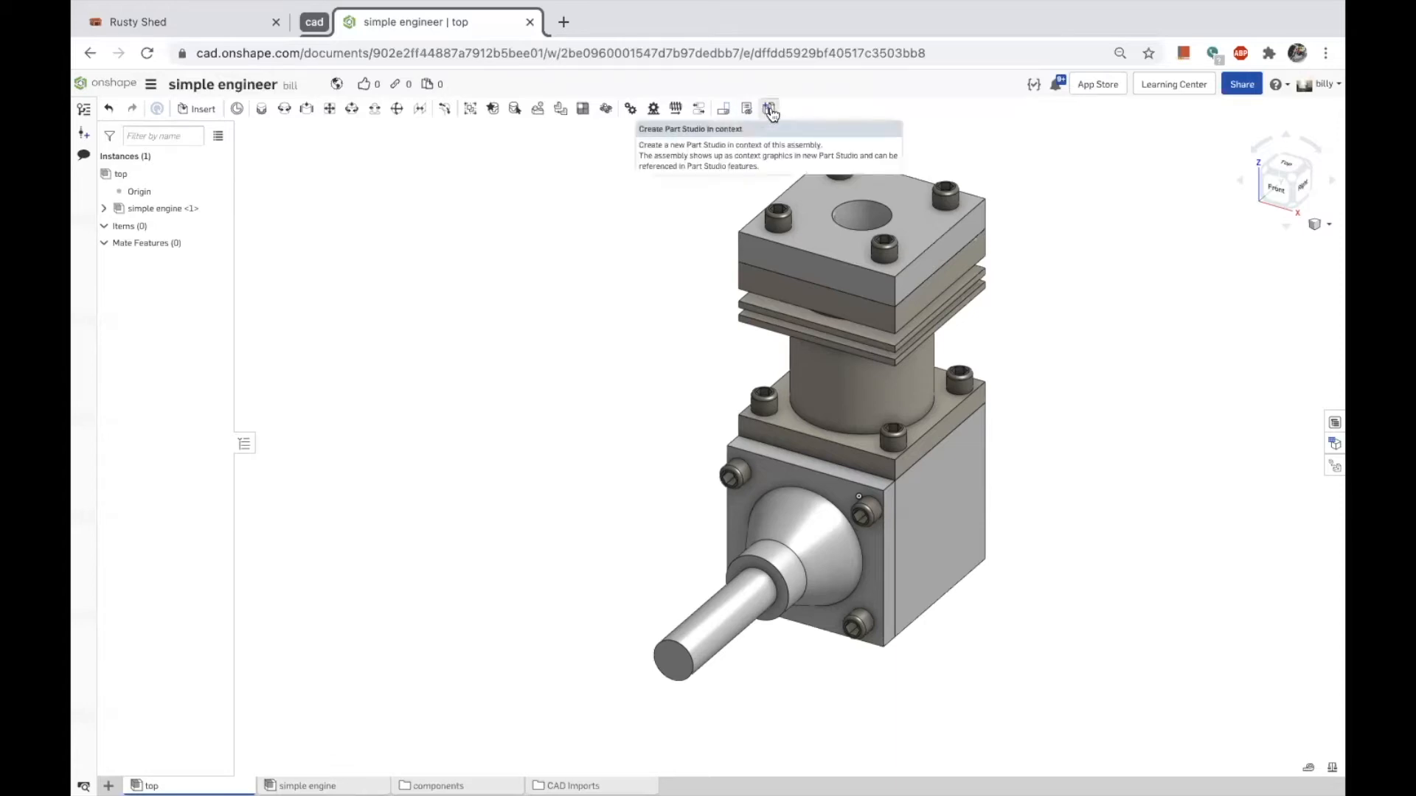
click(129, 191)
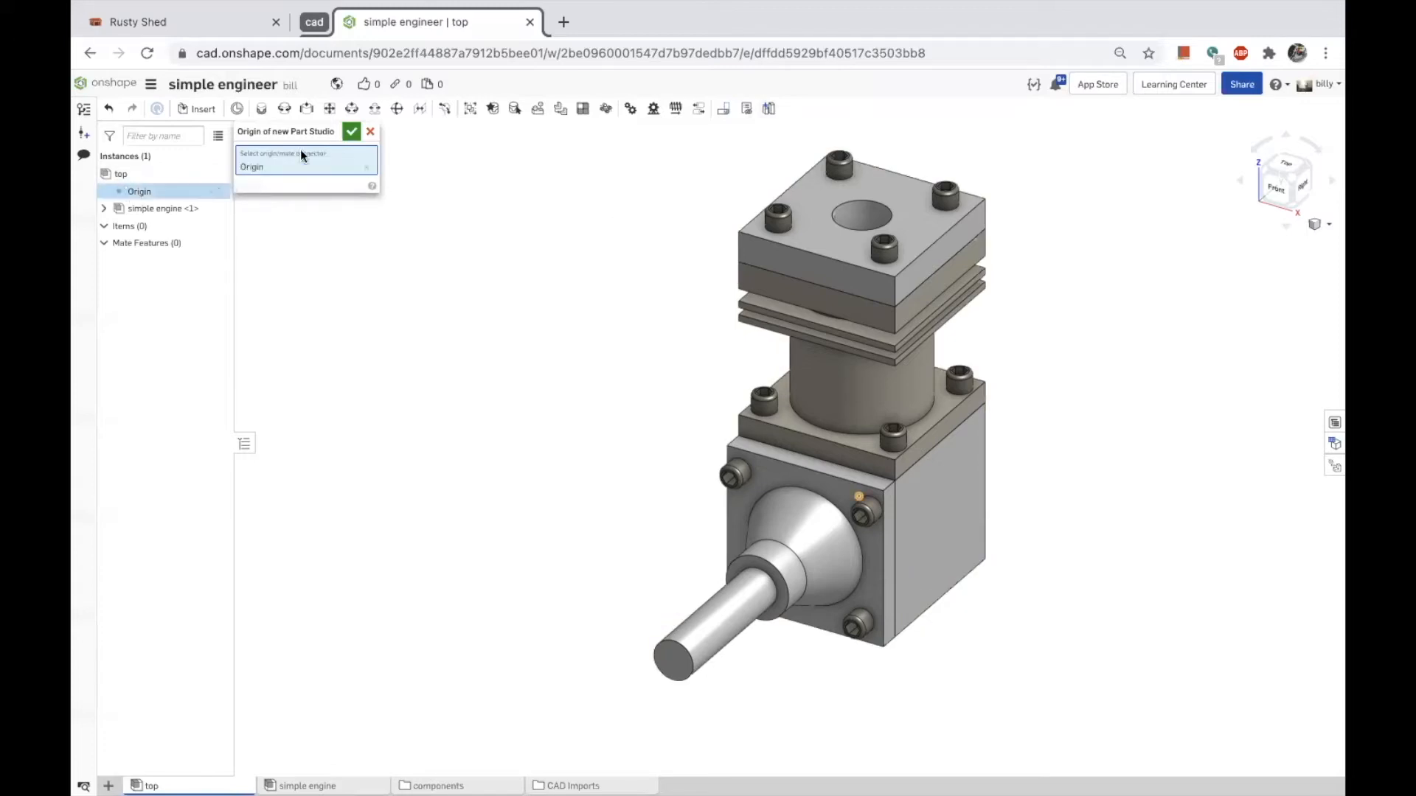
click(350, 133)
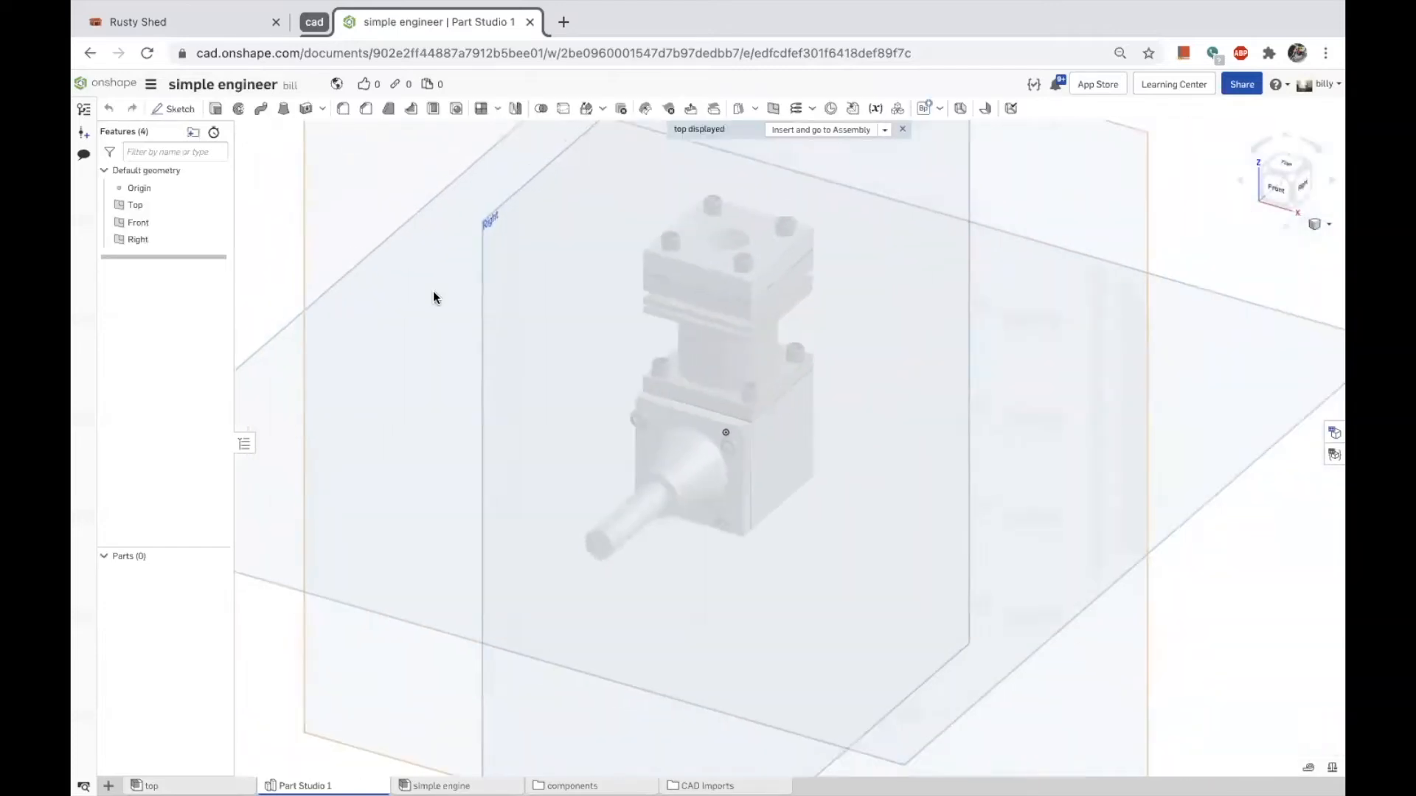
mouse_move(1043, 566)
right_down()
mouse_move(1064, 548)
mouse_move(1042, 538)
mouse_move(1037, 553)
right_up()
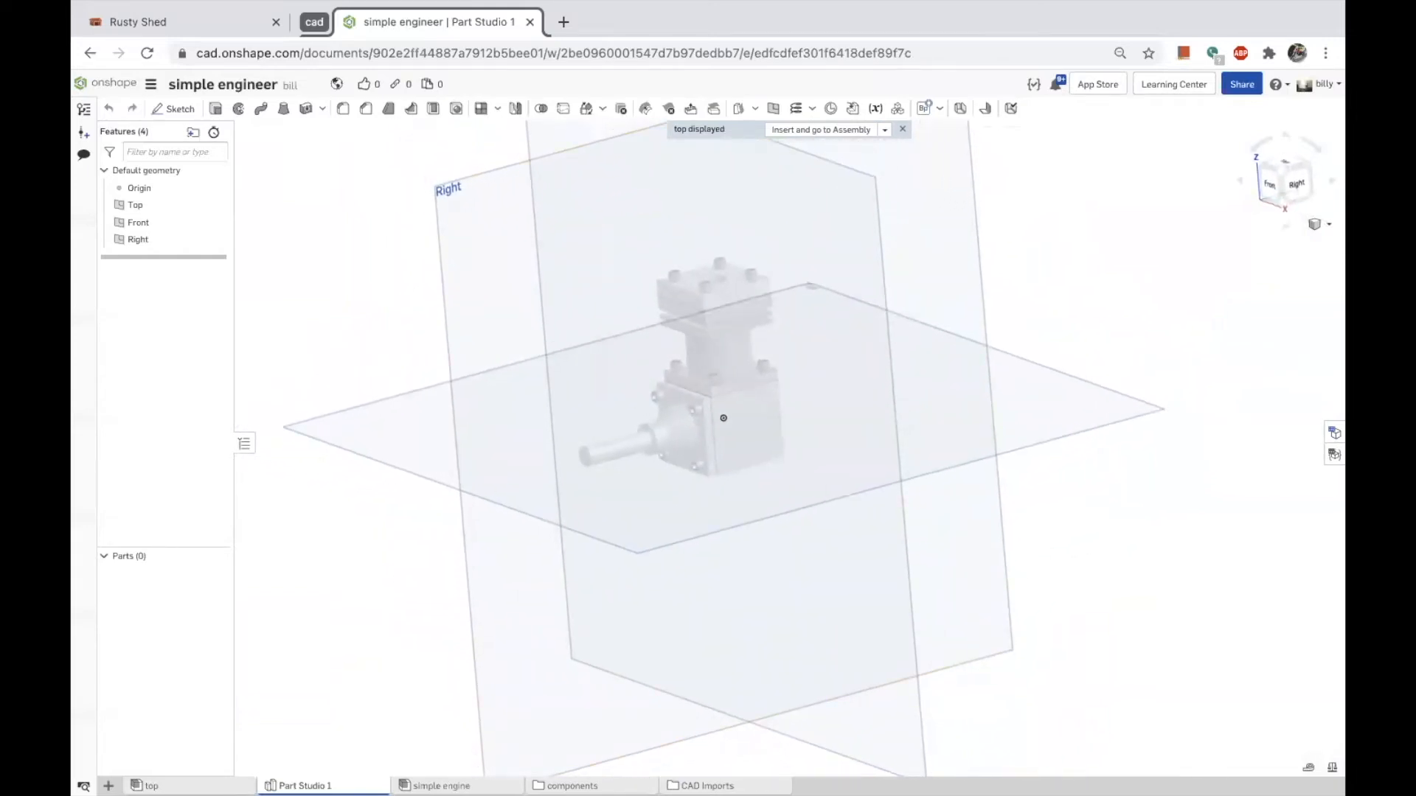
Rename the new in-context part studio as "simple engine".
right_click(302, 786)
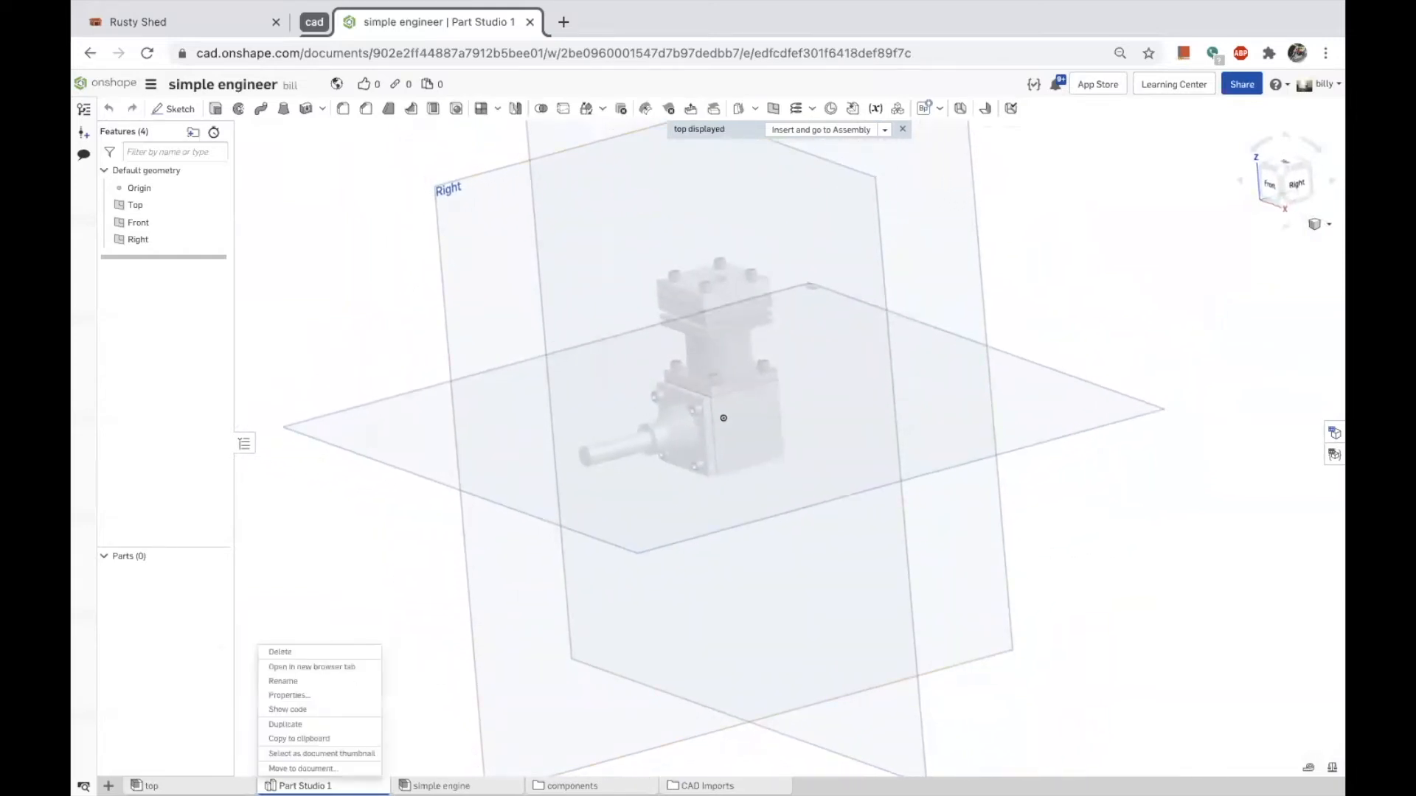
click(283, 681)
text(simple)
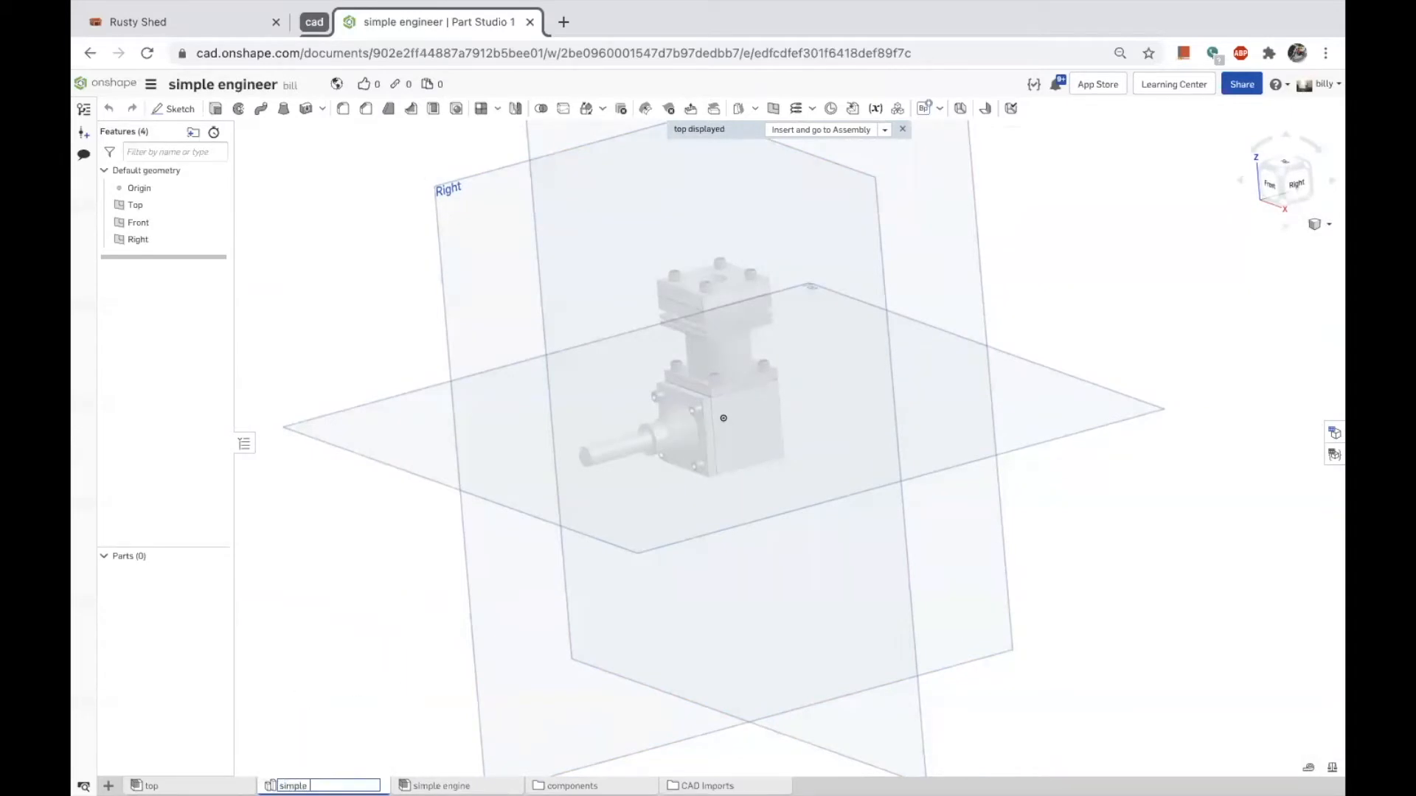
text( engine)
key(Return)
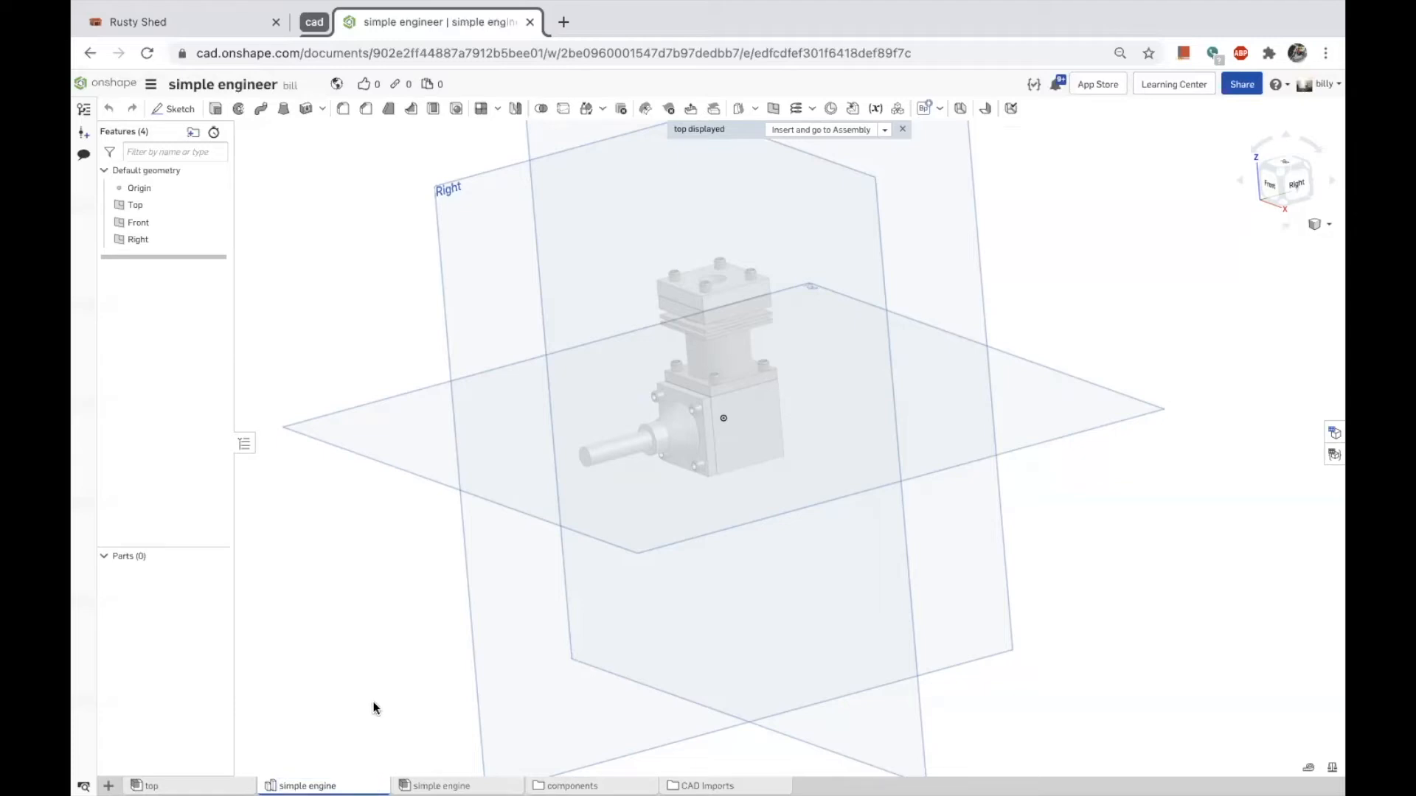
Rename the part studio inside the components folder as "simple engine imported" and return to the document's main level.
click(572, 787)
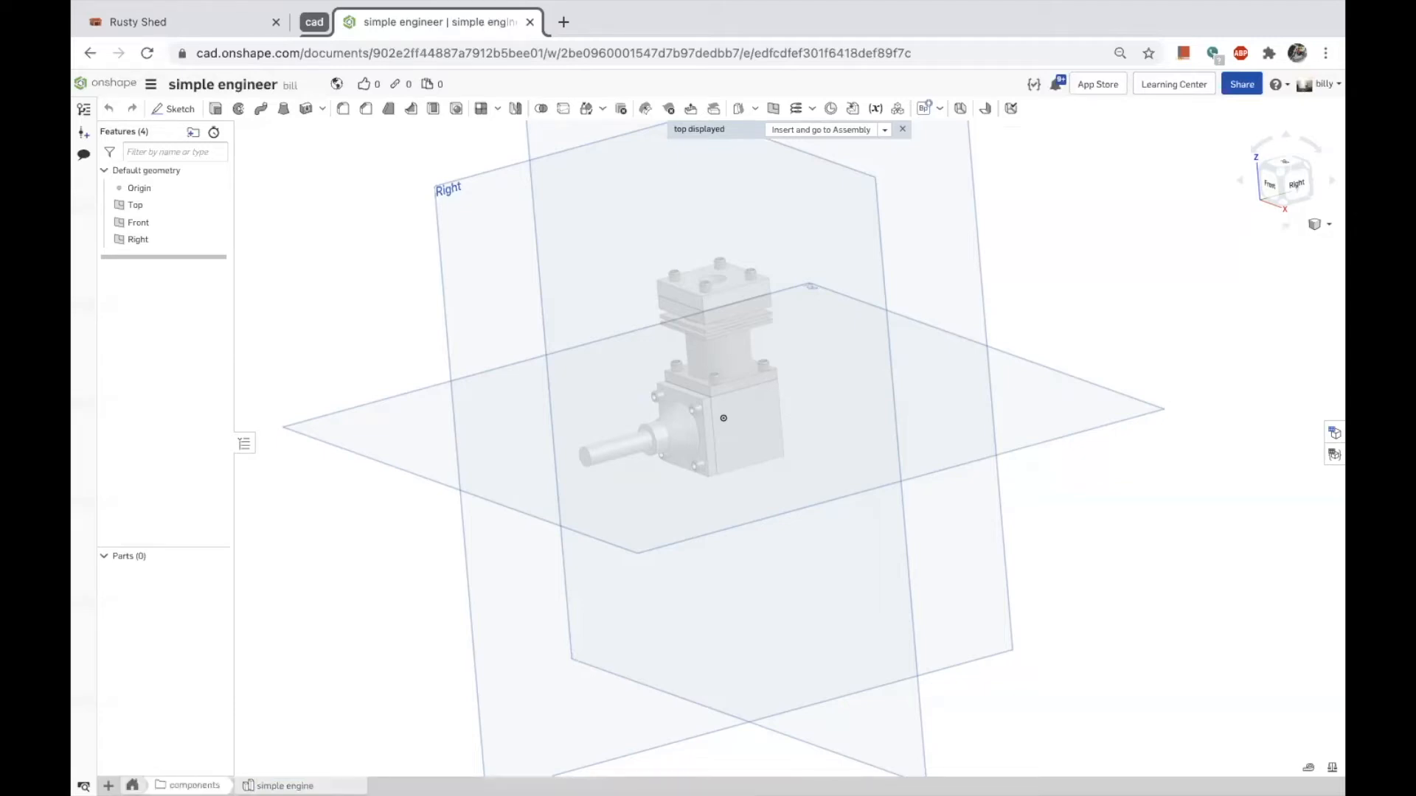
right_click(284, 786)
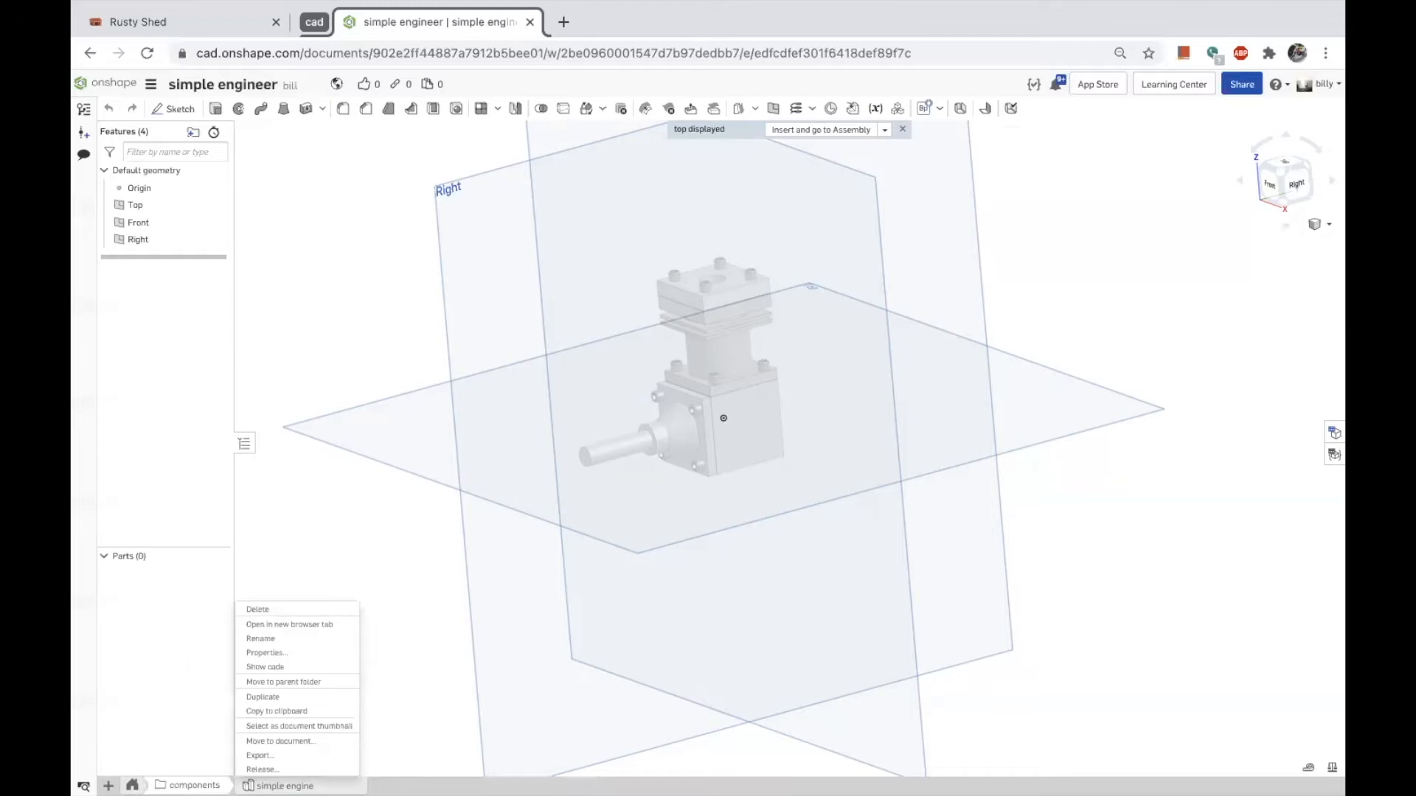
click(289, 640)
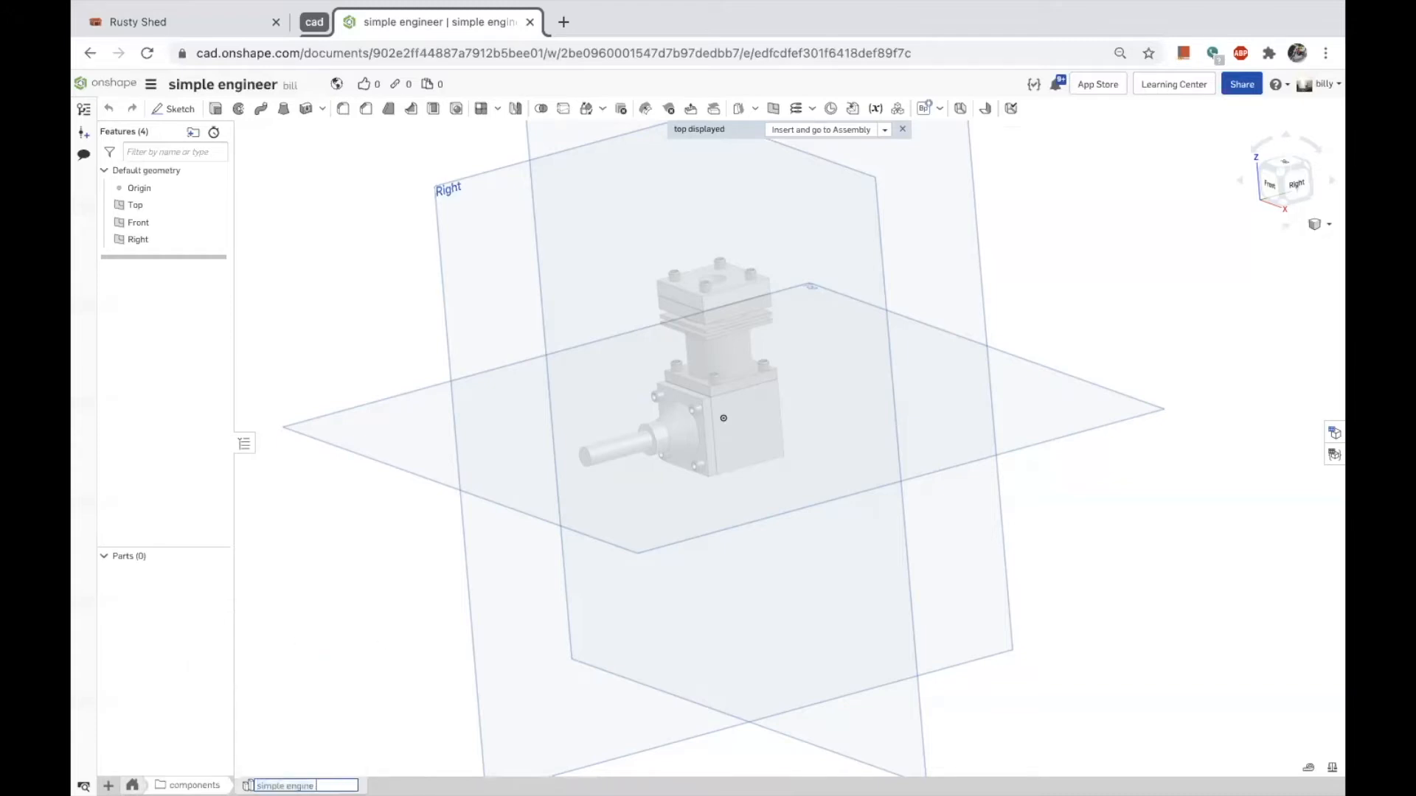
text(imported)
key(Return)
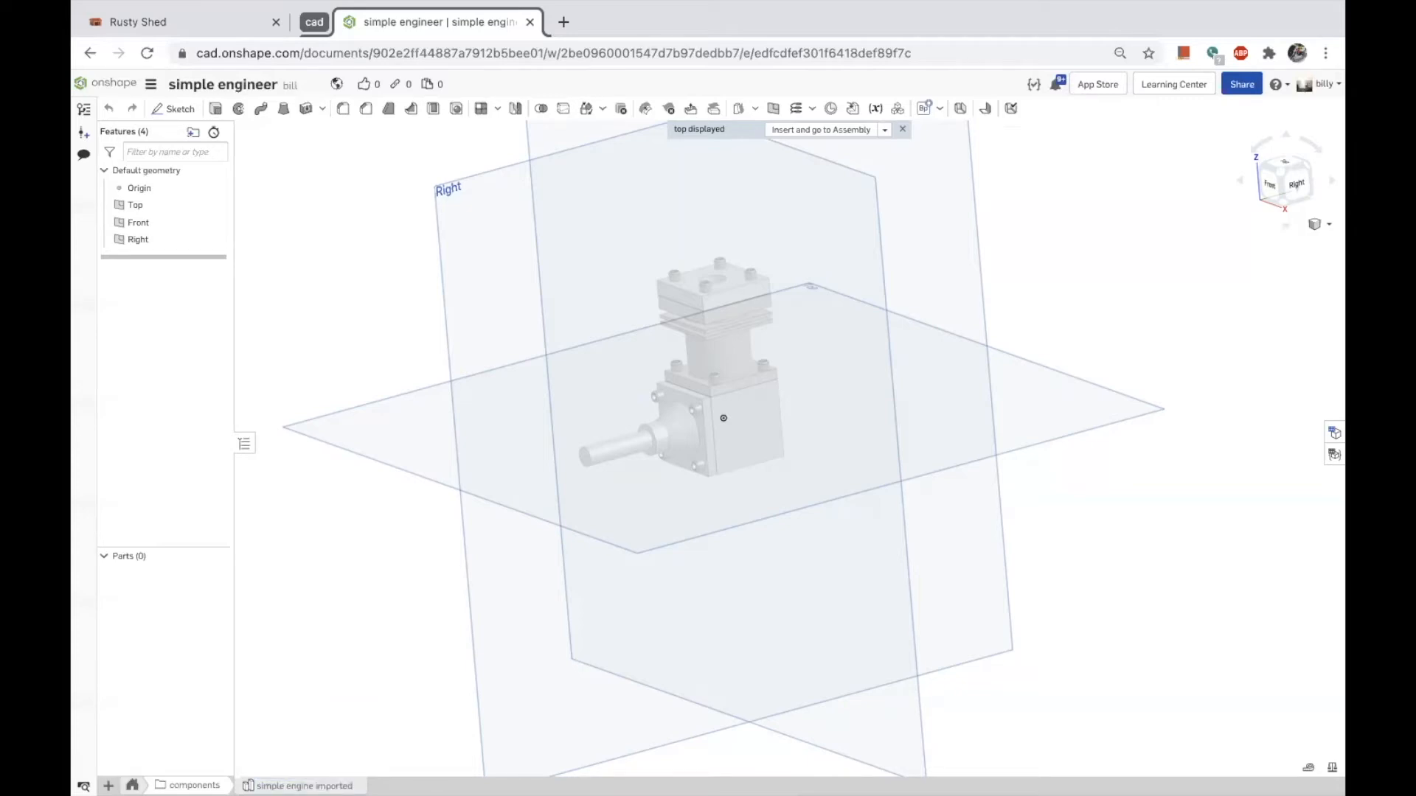
click(132, 786)
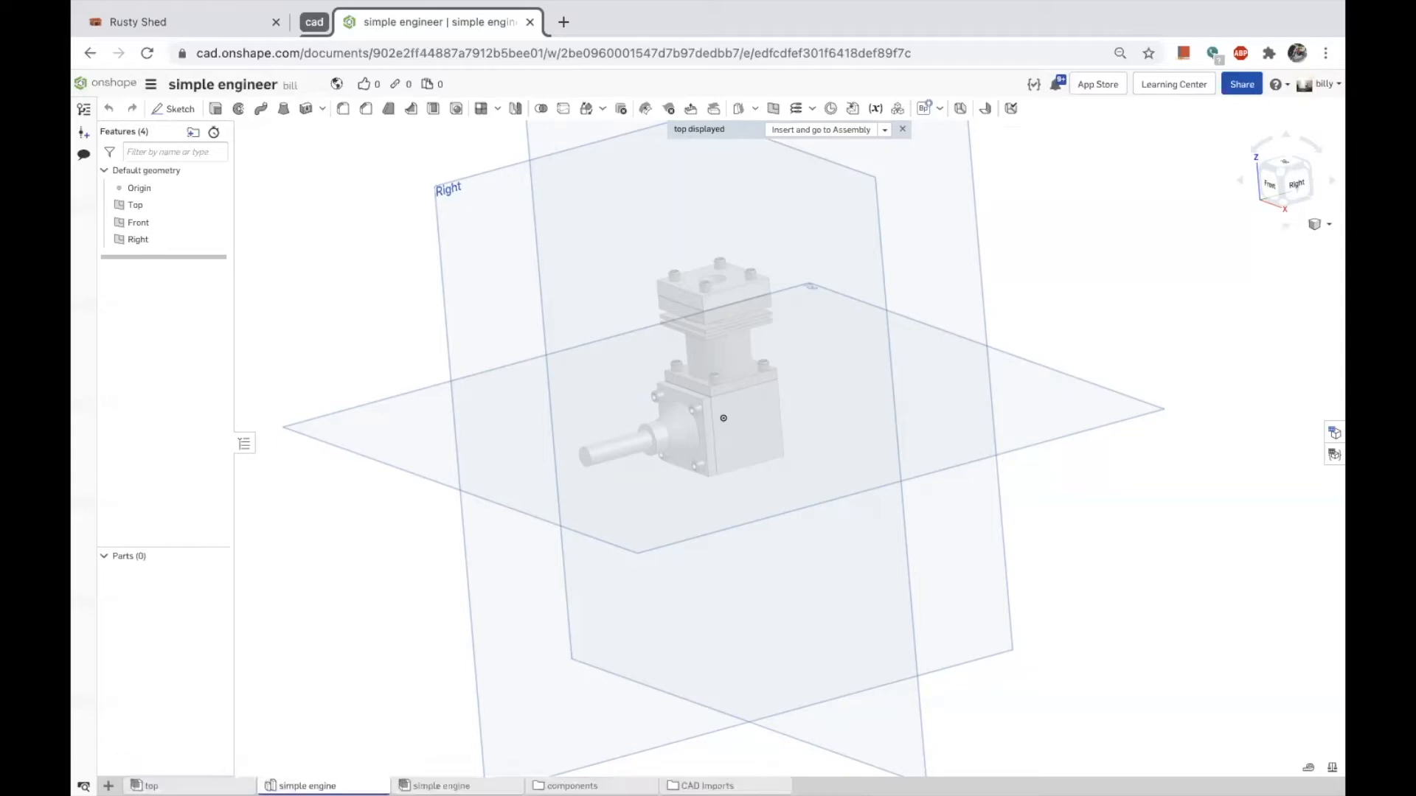
Examine the engine's internal parts with a temporary section view cut at the Front plane, closing the section without keeping it.
scroll(387, 695, down, 3)
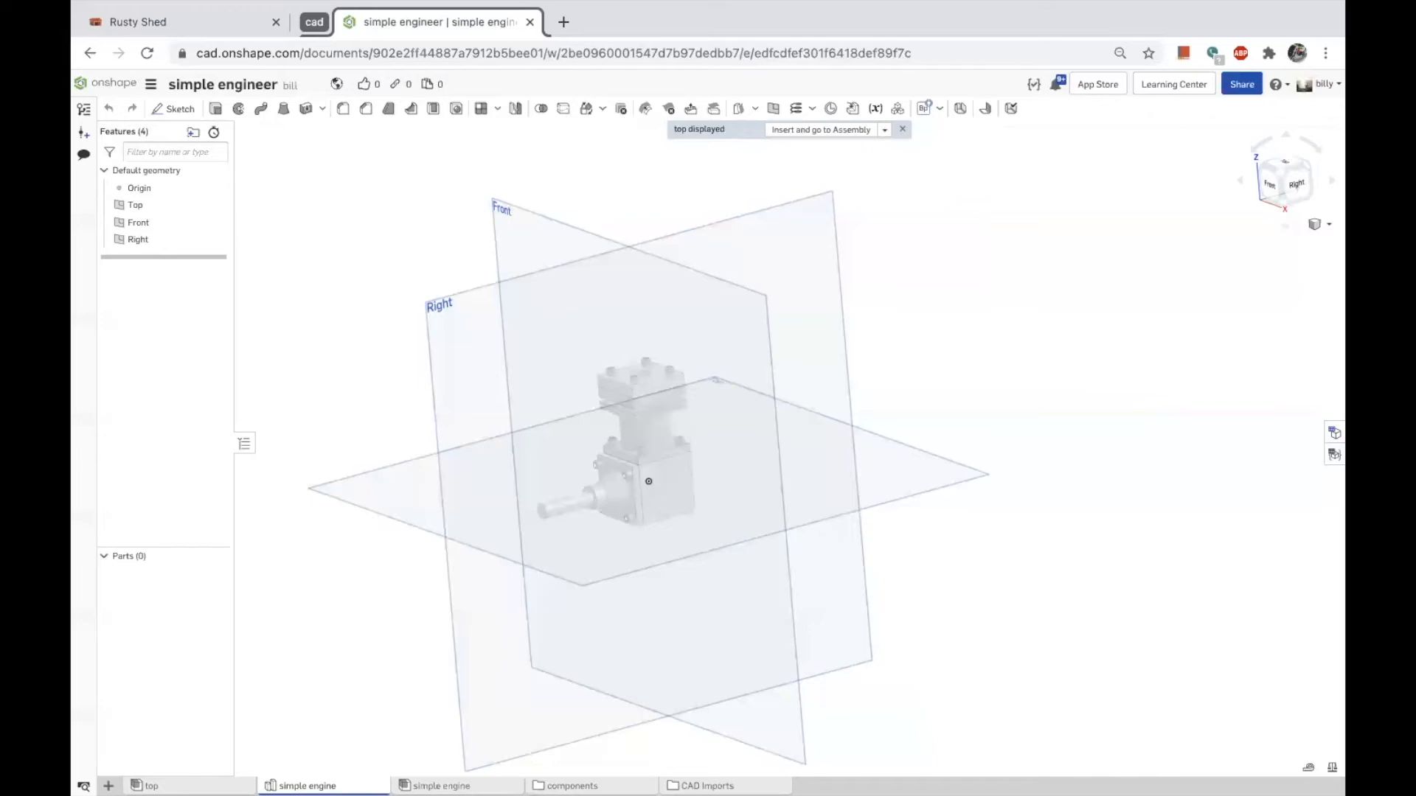
mouse_move(959, 633)
right_down()
mouse_move(975, 626)
mouse_move(974, 685)
mouse_move(949, 629)
mouse_move(927, 643)
mouse_move(961, 640)
right_up()
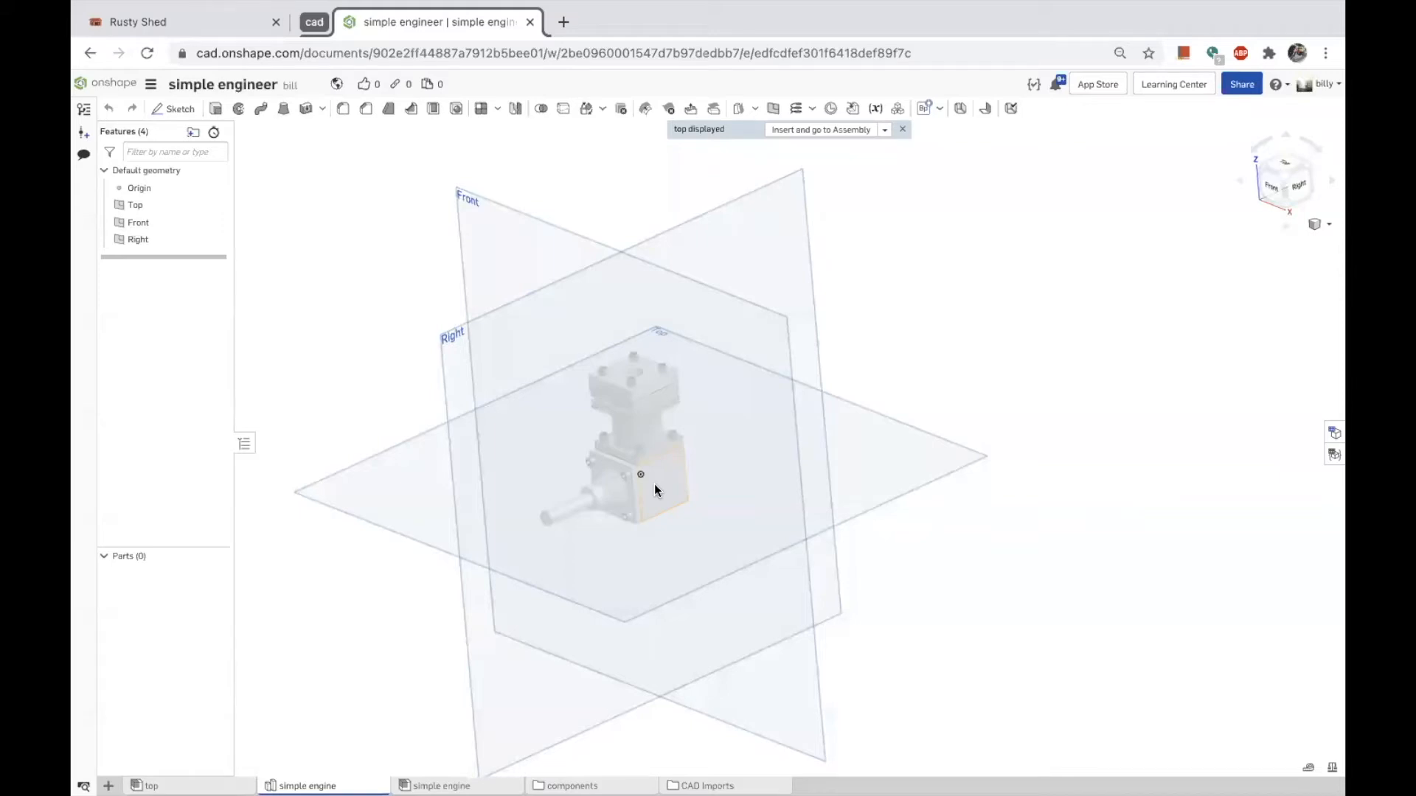
right_drag(988, 635, 1032, 618)
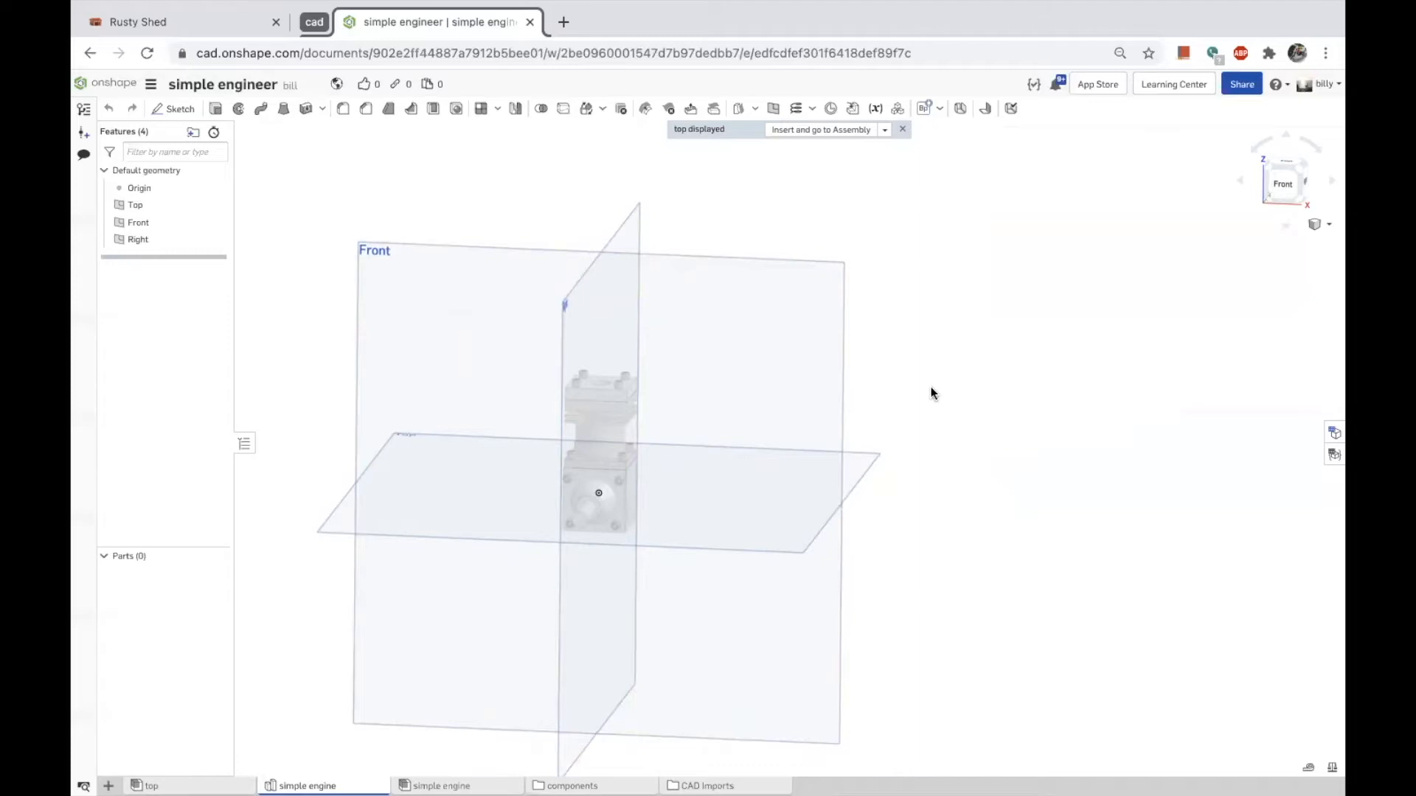
key(shift+x)
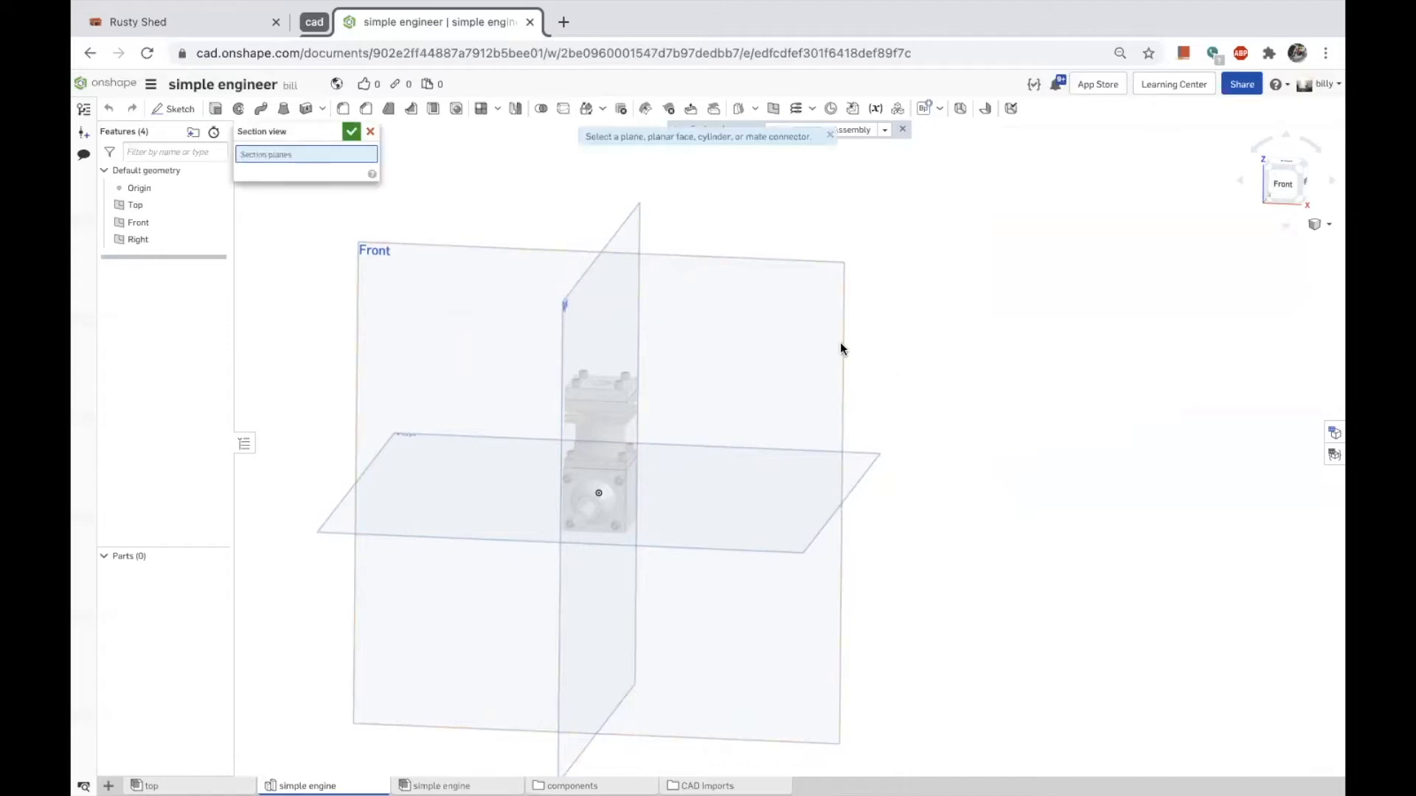
click(842, 347)
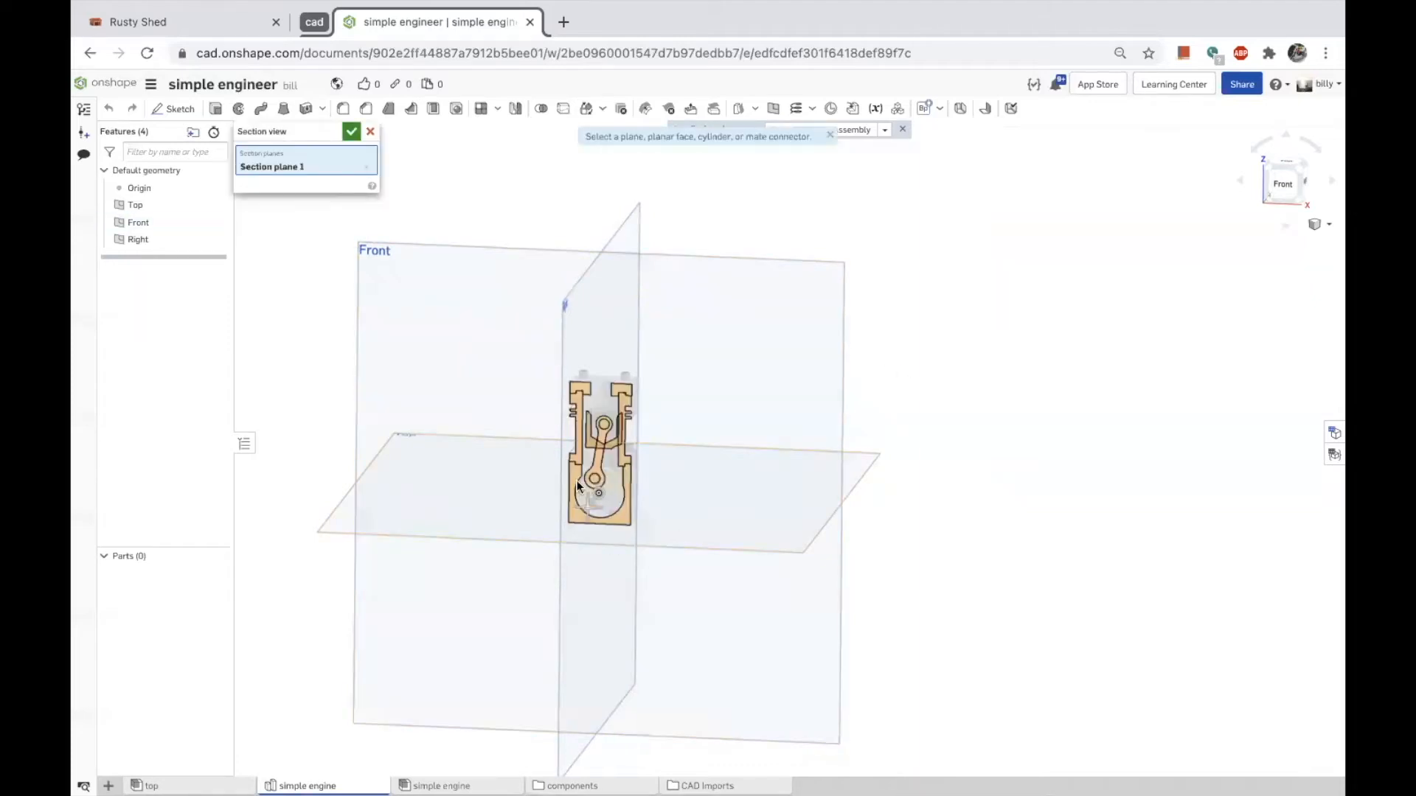
scroll(582, 484, up, 3)
scroll(584, 488, up, 5)
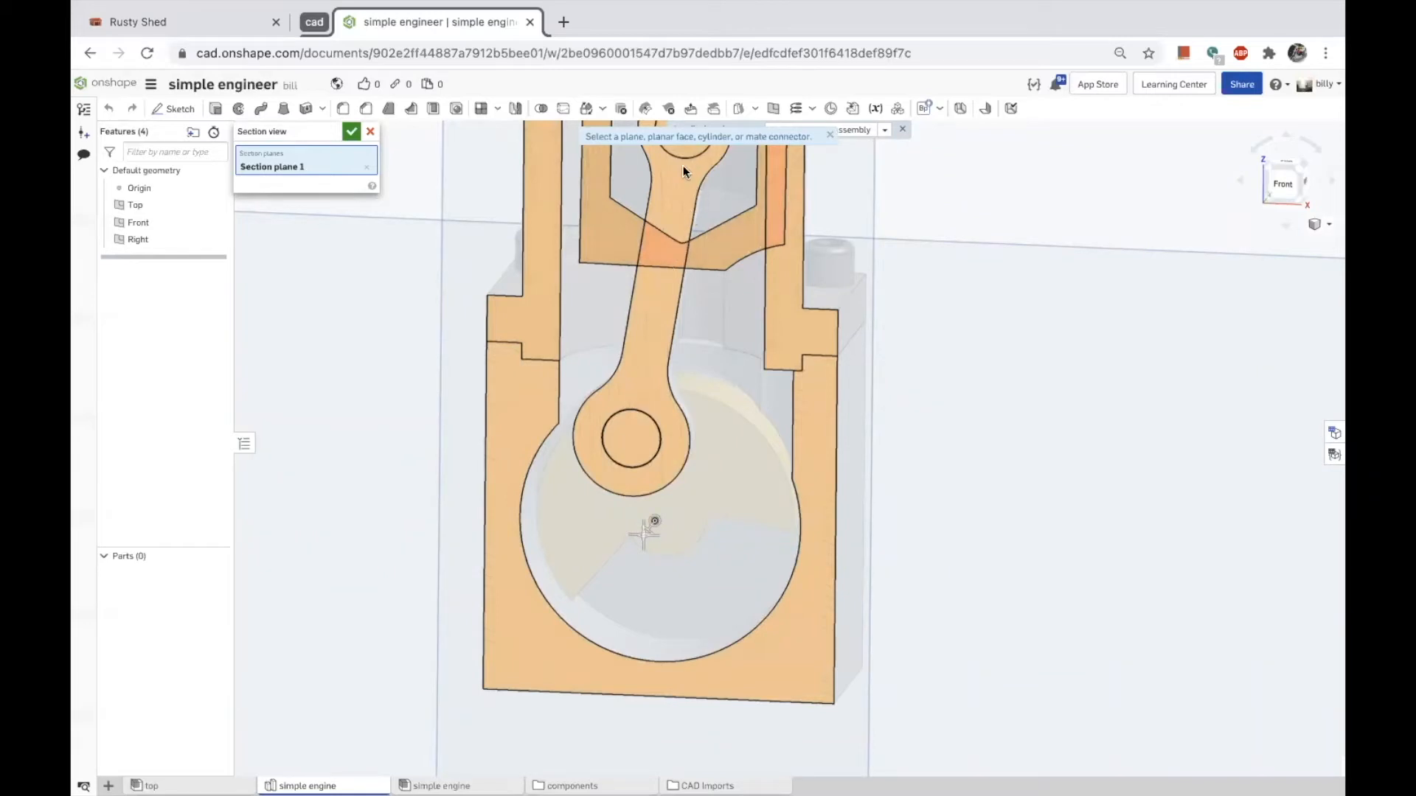
scroll(685, 242, down, 5)
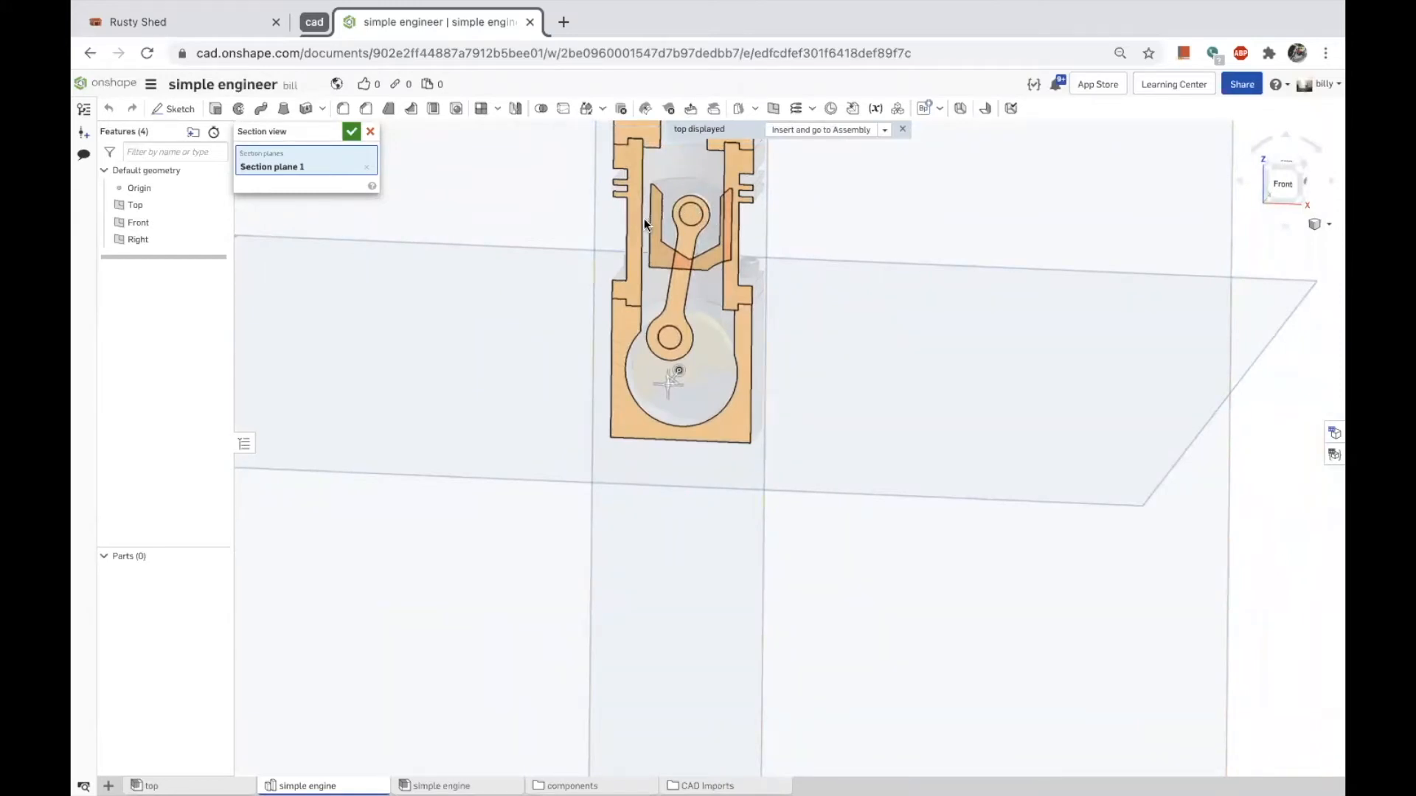
scroll(648, 243, down, 4)
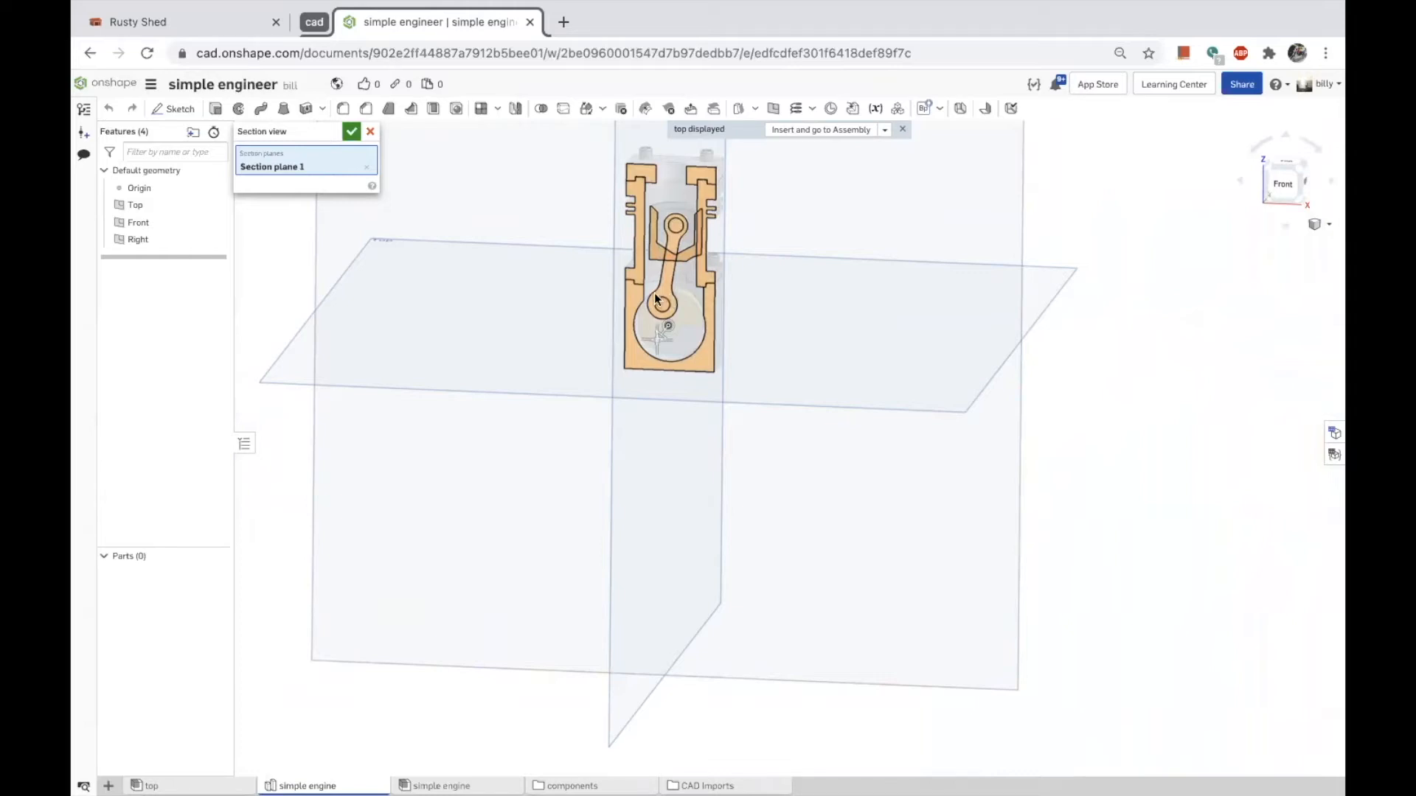
click(370, 134)
right_drag(613, 312, 623, 308)
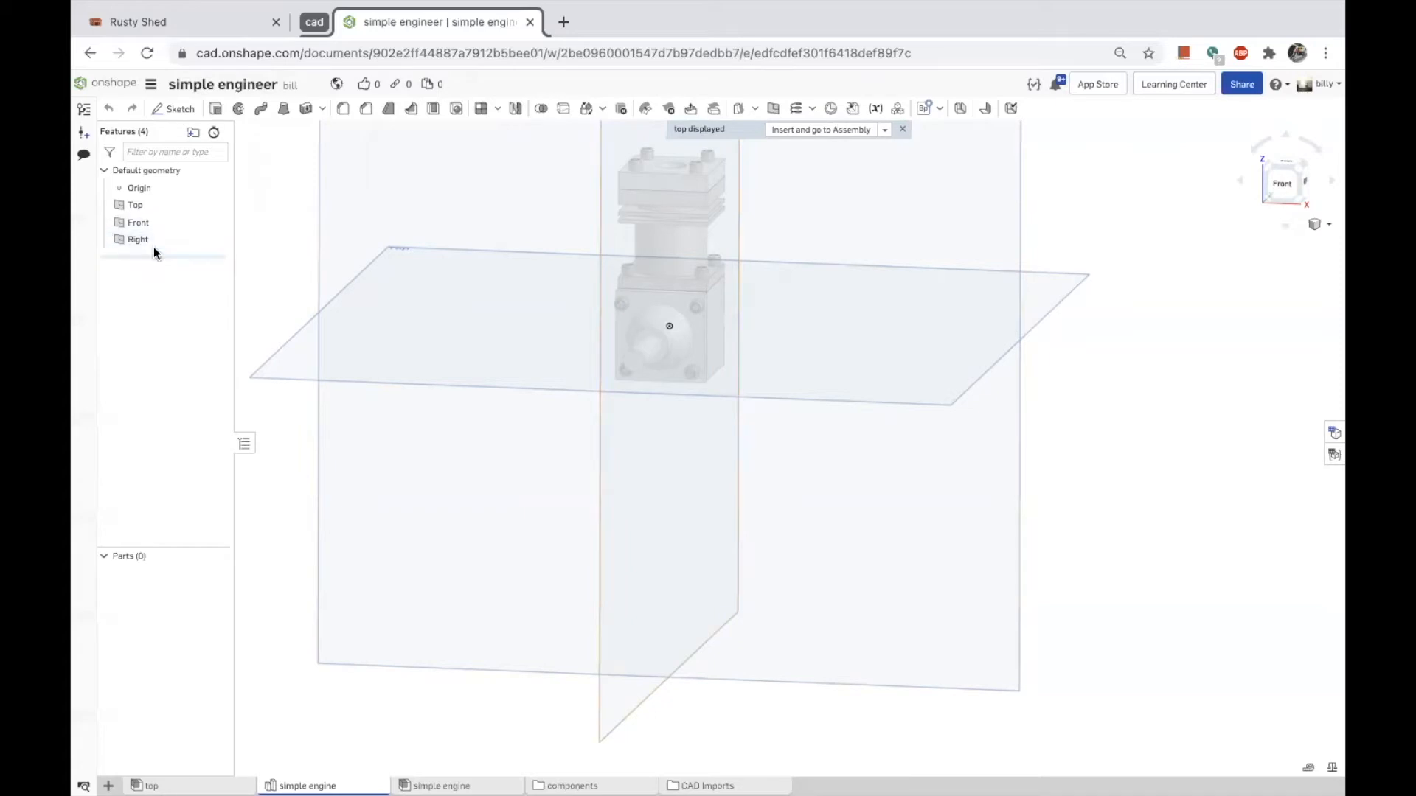
scroll(483, 402, down, 4)
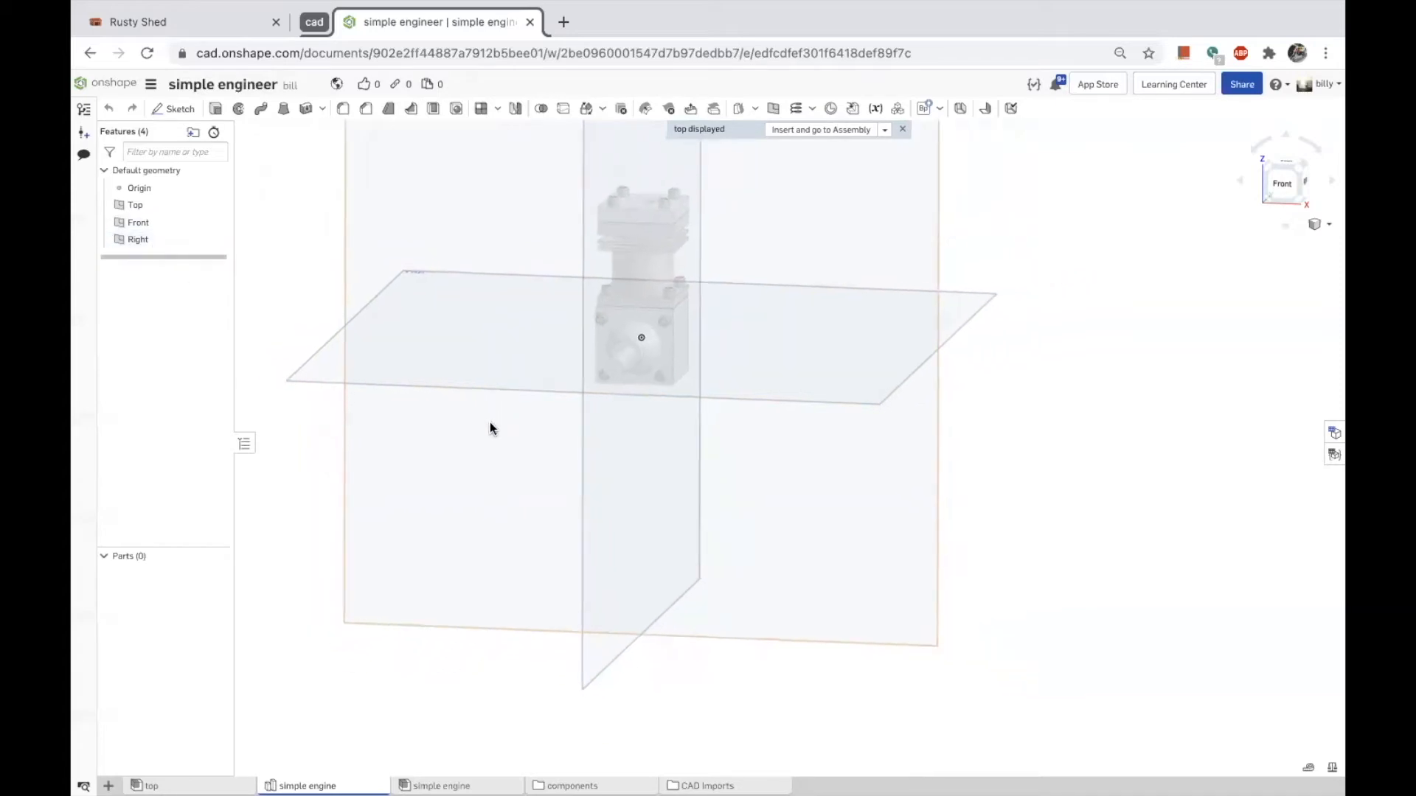
Start a new sketch on the Front plane of the in-context part studio.
scroll(497, 437, down, 3)
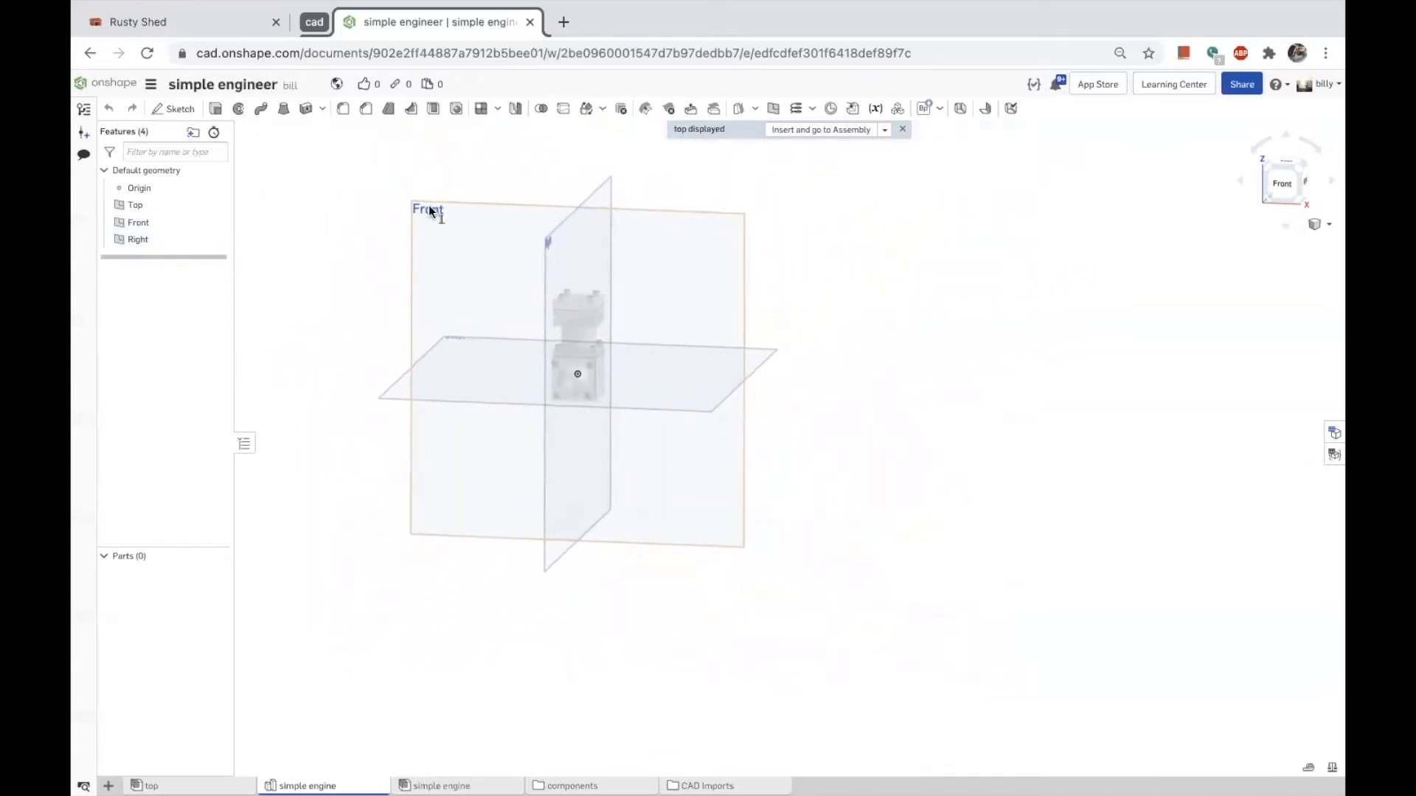
click(428, 205)
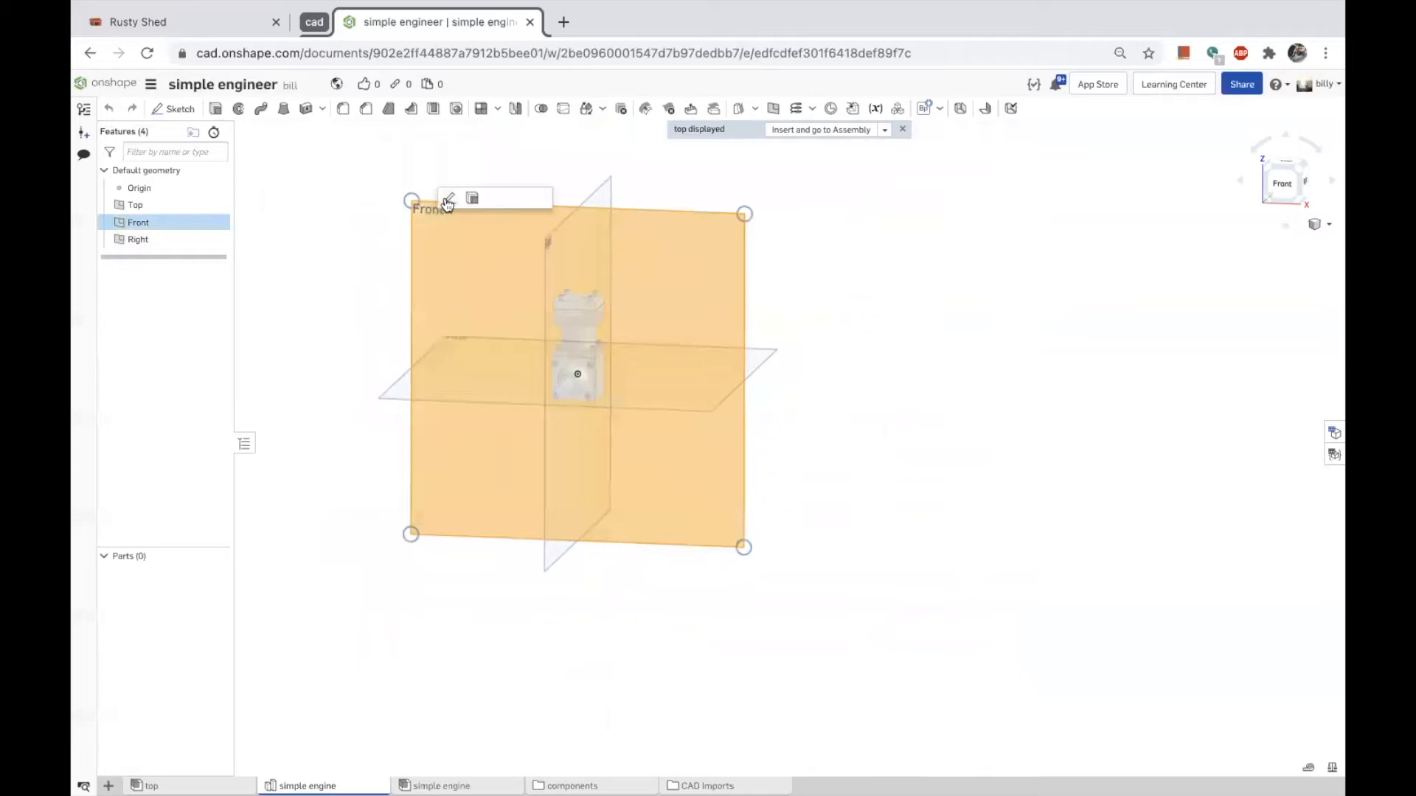
key(shift+s)
scroll(595, 367, up, 5)
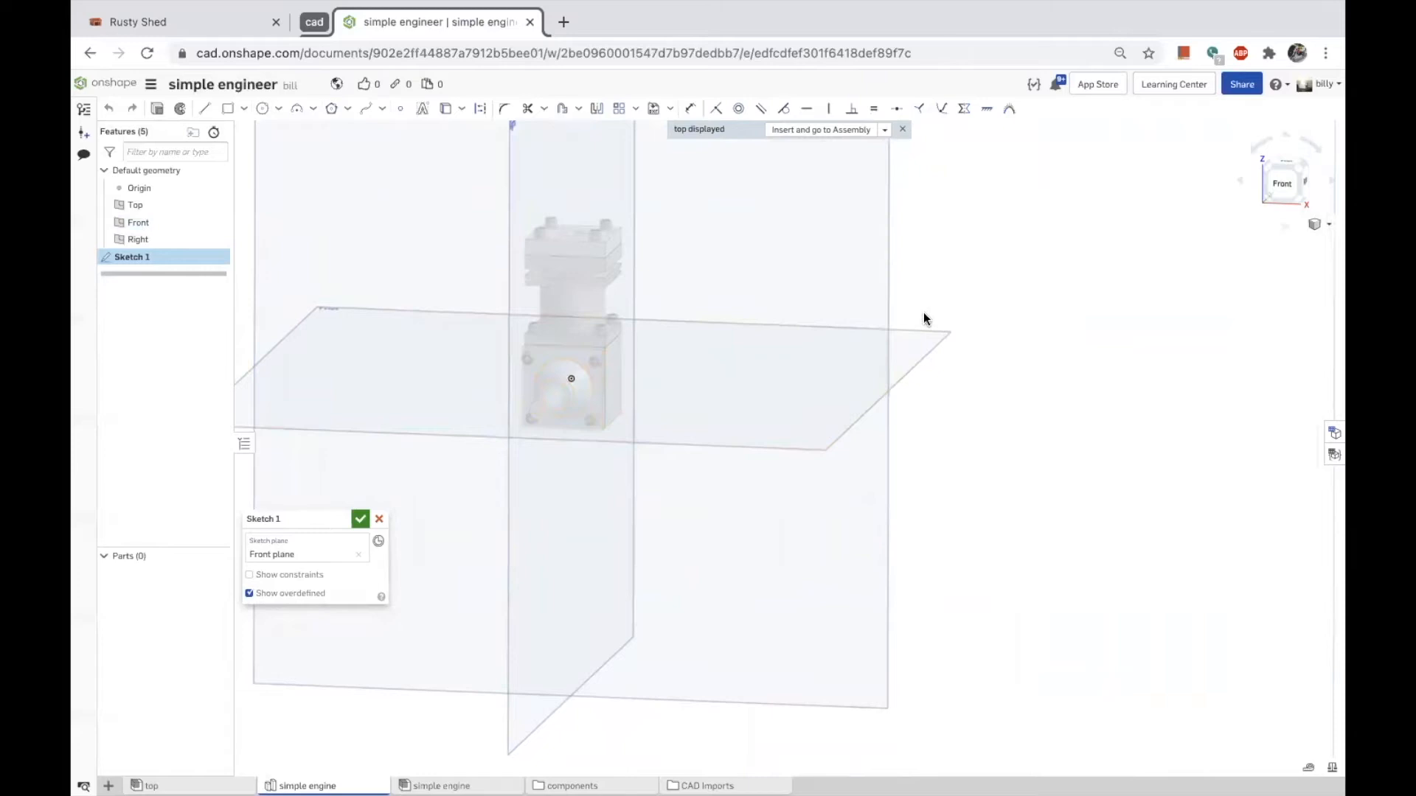
Apply a section view cut at the Front plane to expose the engine's internal parts while sketching.
key(shift+x)
click(883, 259)
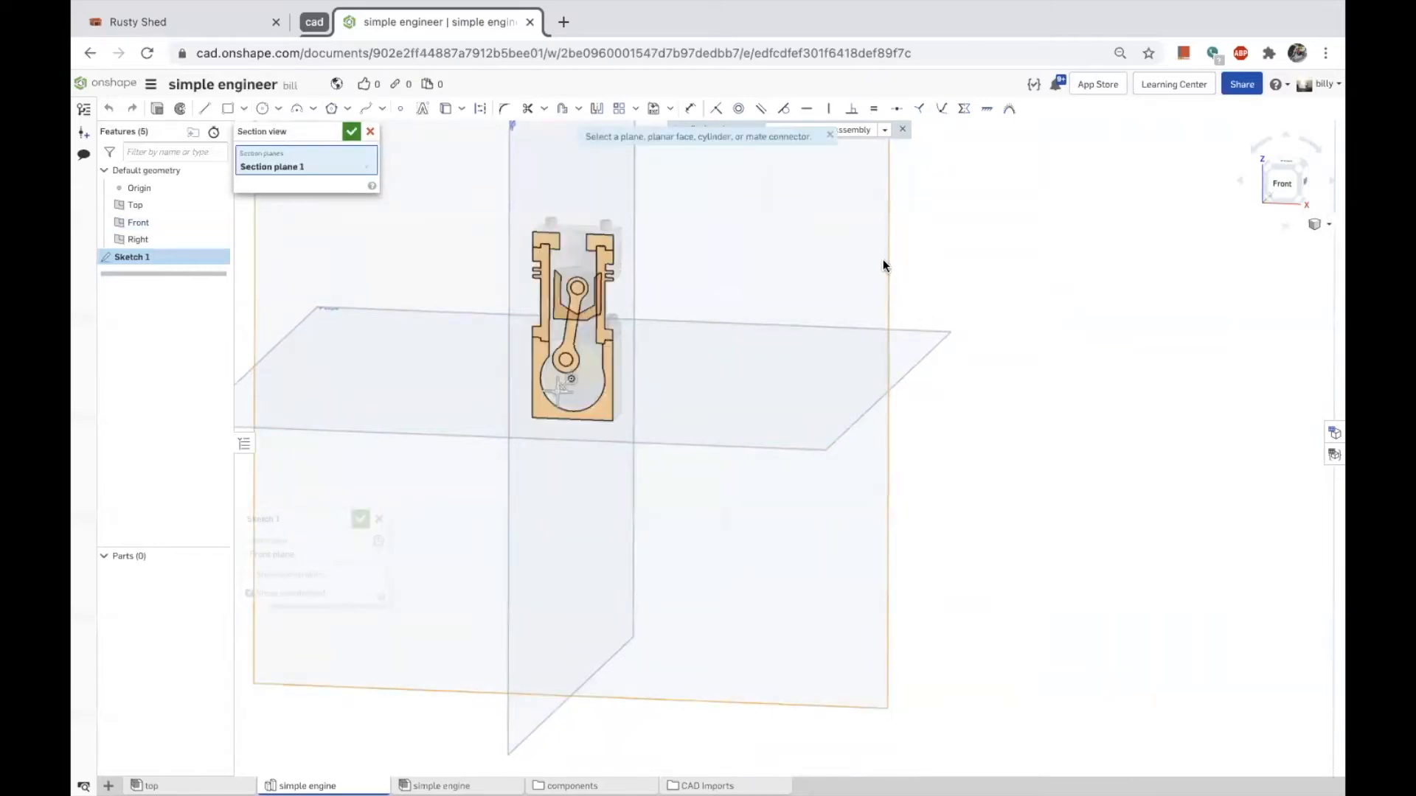
click(351, 131)
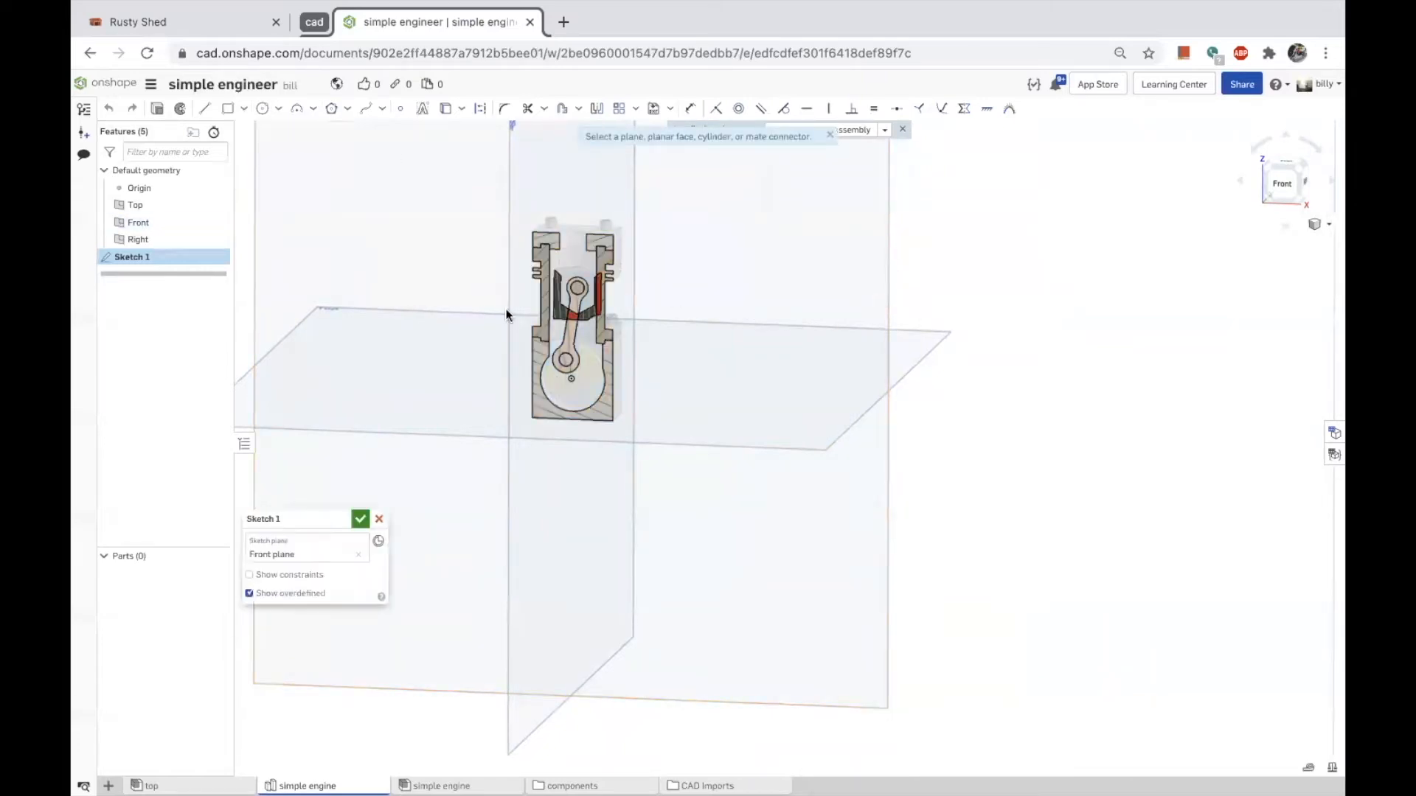
Sketch two connected lines from the origin to the crank pin centre and on to the piston pin centre.
scroll(564, 374, up, 5)
key(l)
click(586, 403)
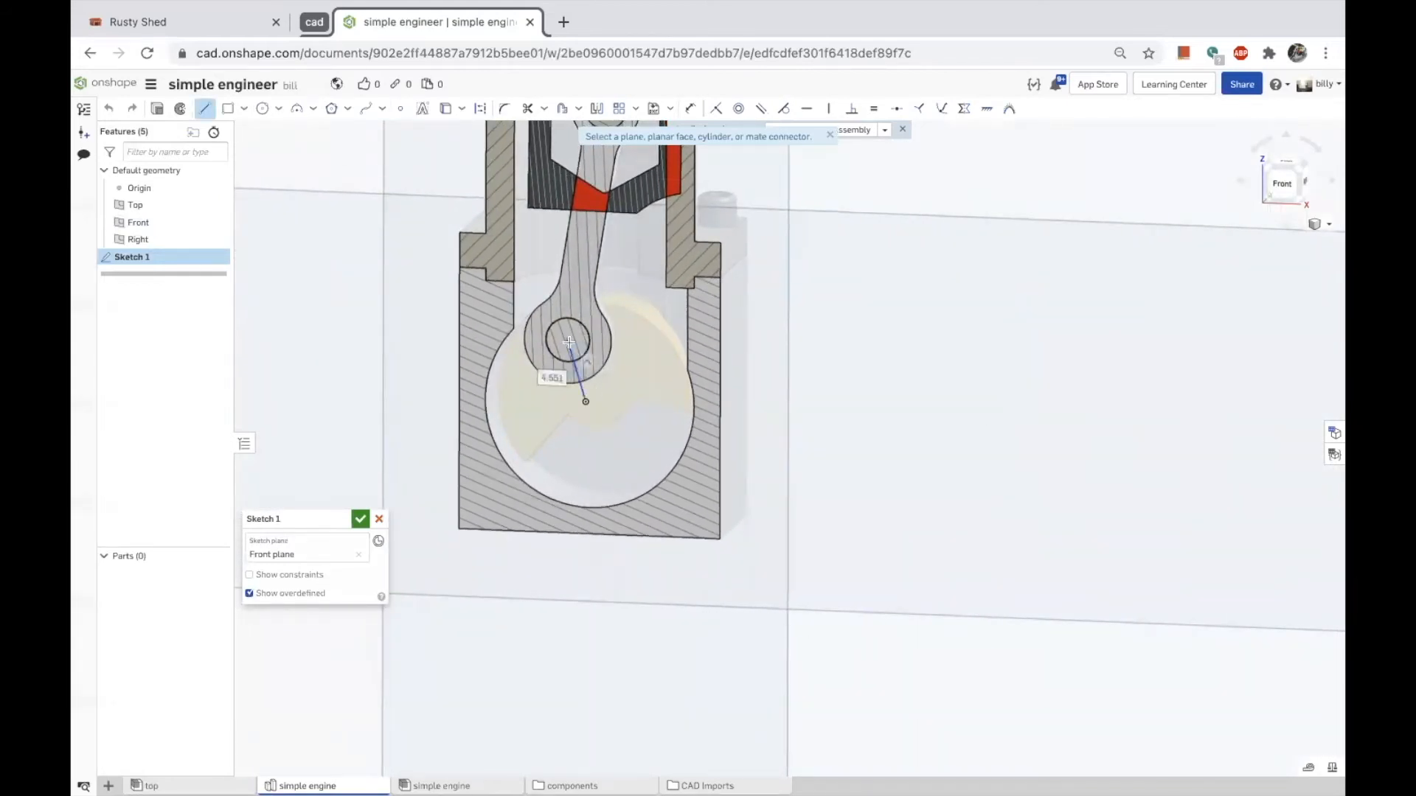
scroll(567, 340, down, 5)
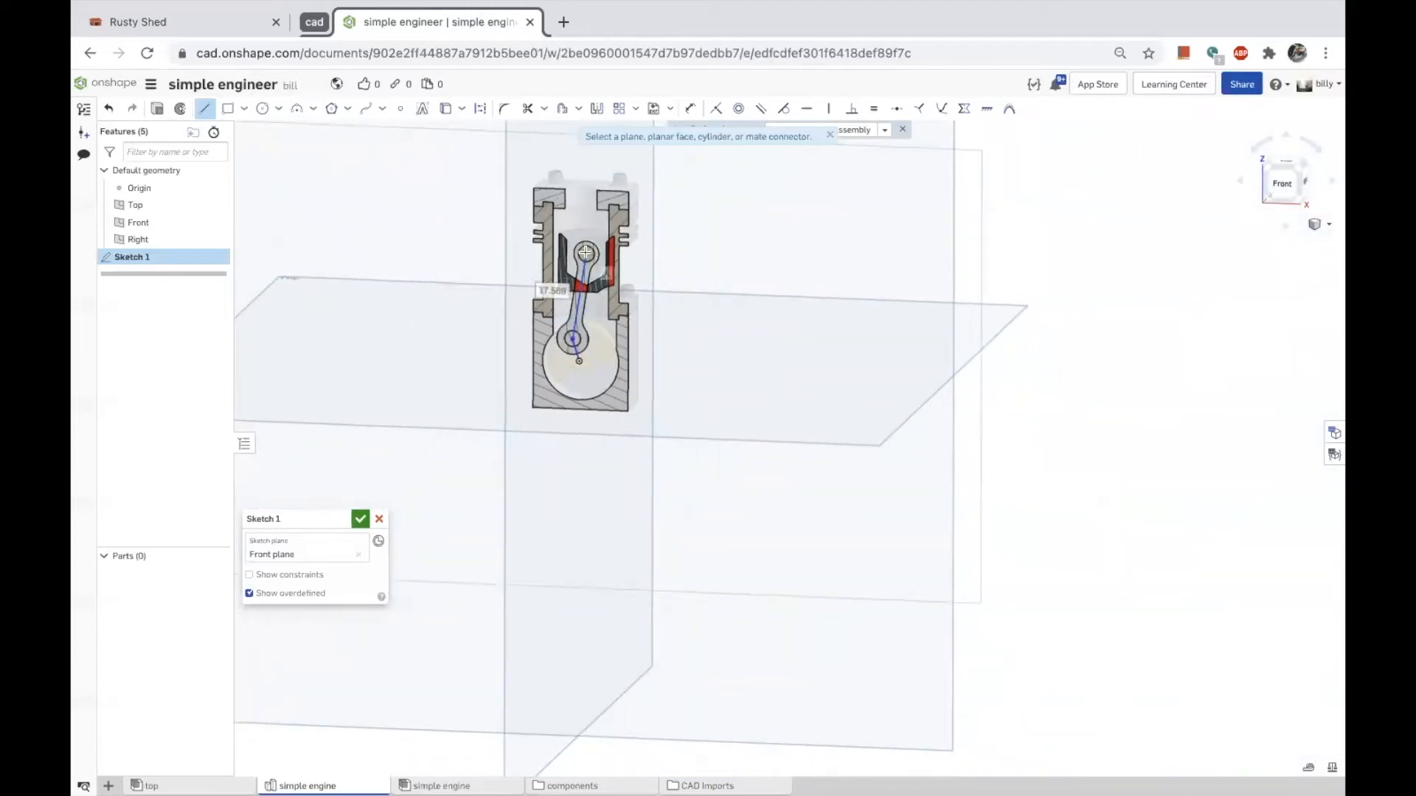
click(586, 252)
scroll(592, 342, up, 5)
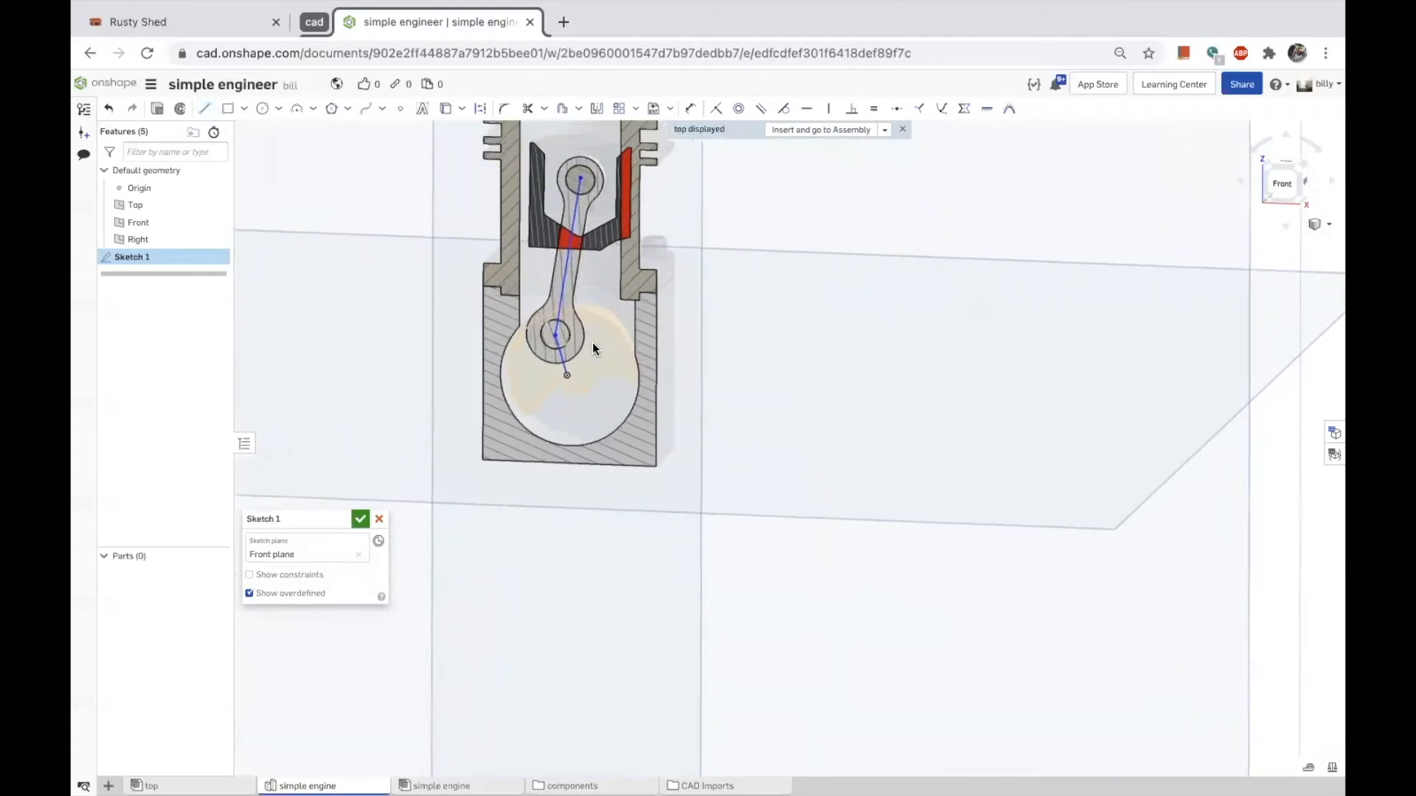
Dimension the crank line between the origin and the crank pin centre to 4.5 mm.
scroll(574, 347, up, 1)
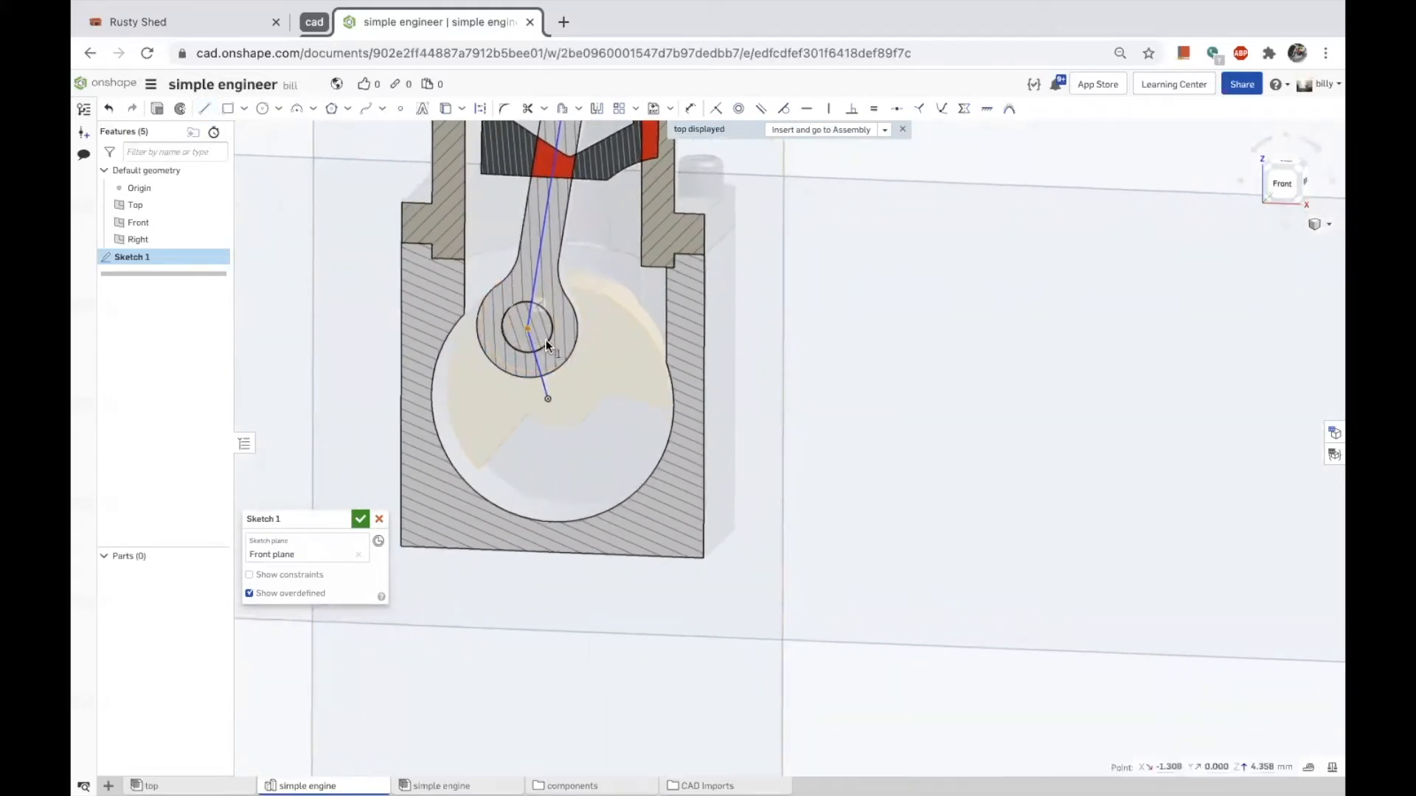
click(547, 344)
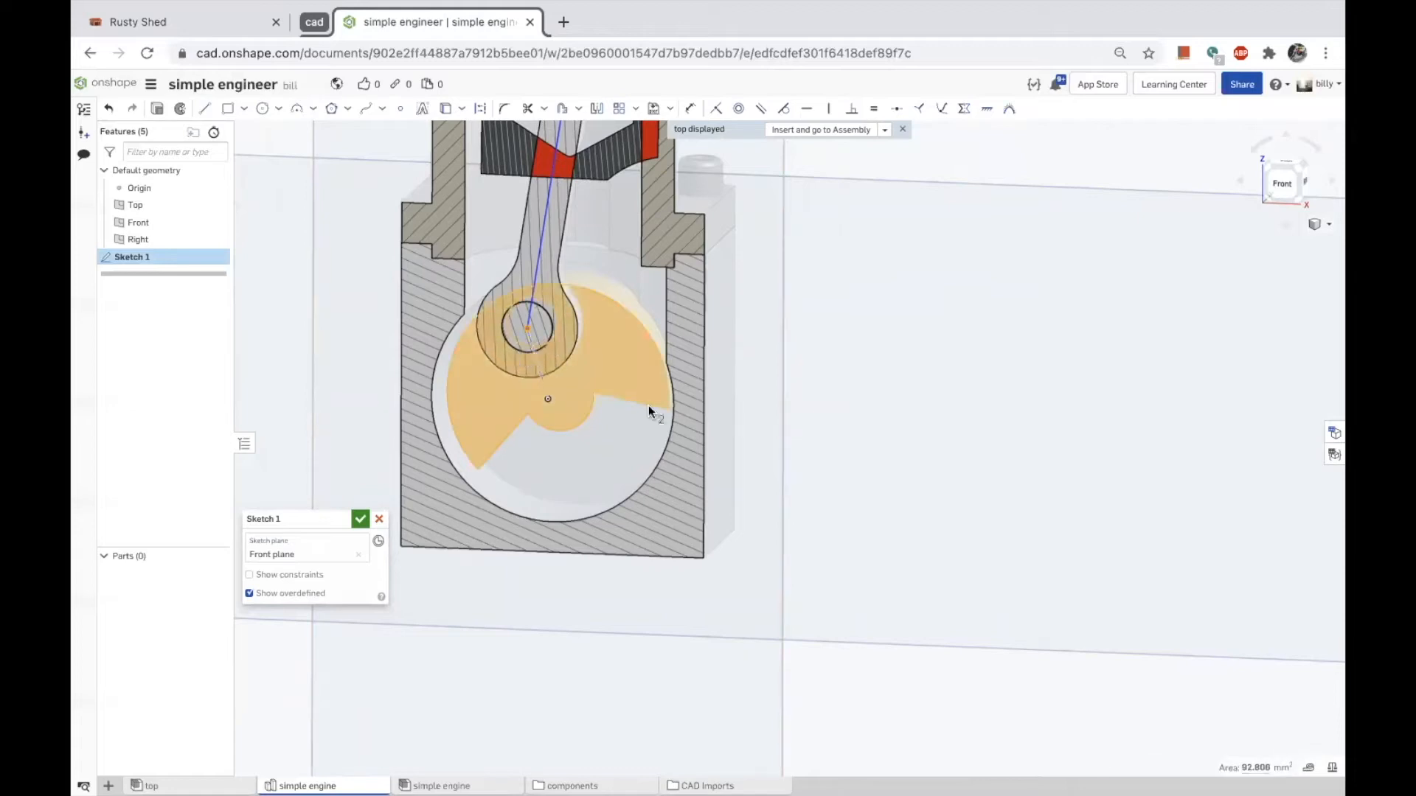
right_drag(777, 423, 846, 435)
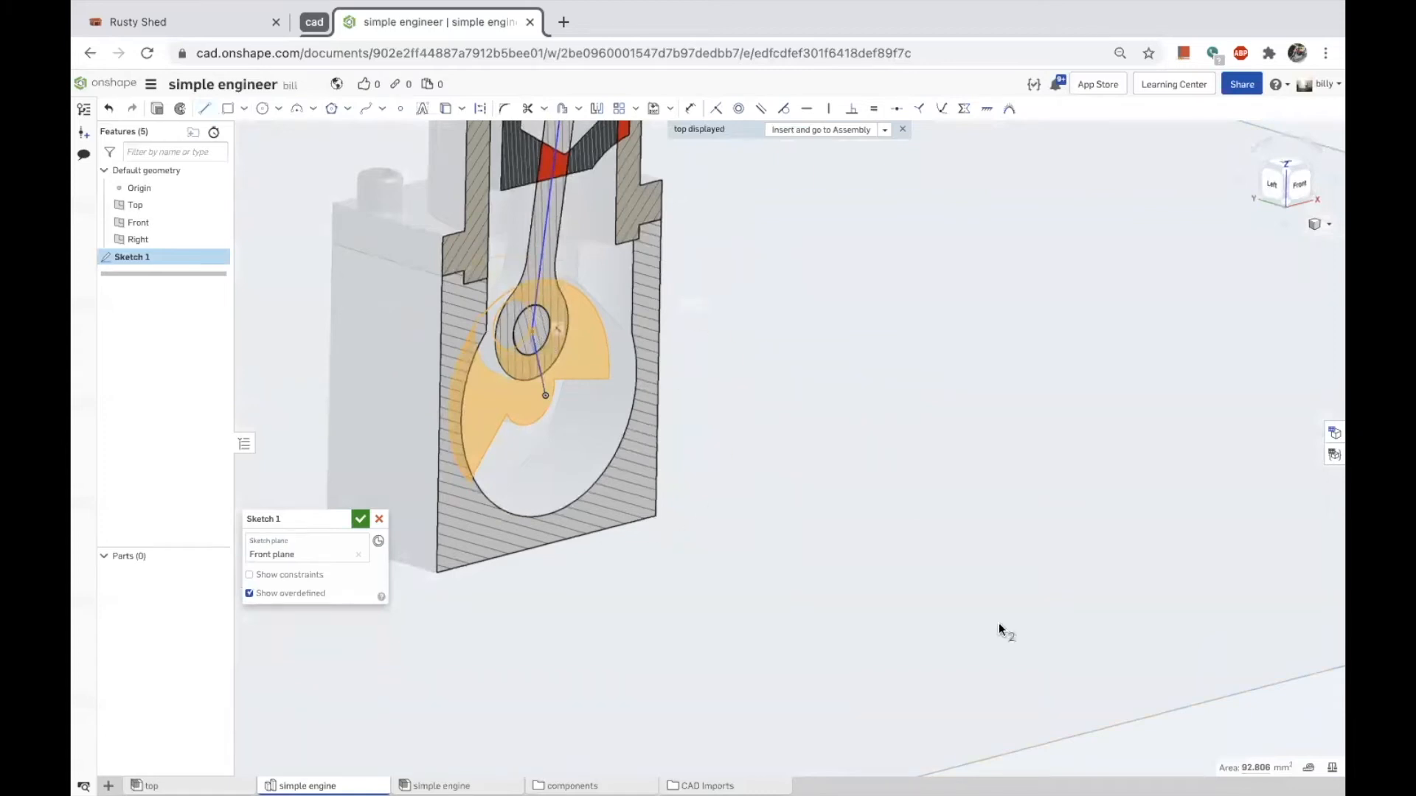
scroll(940, 582, down, 10)
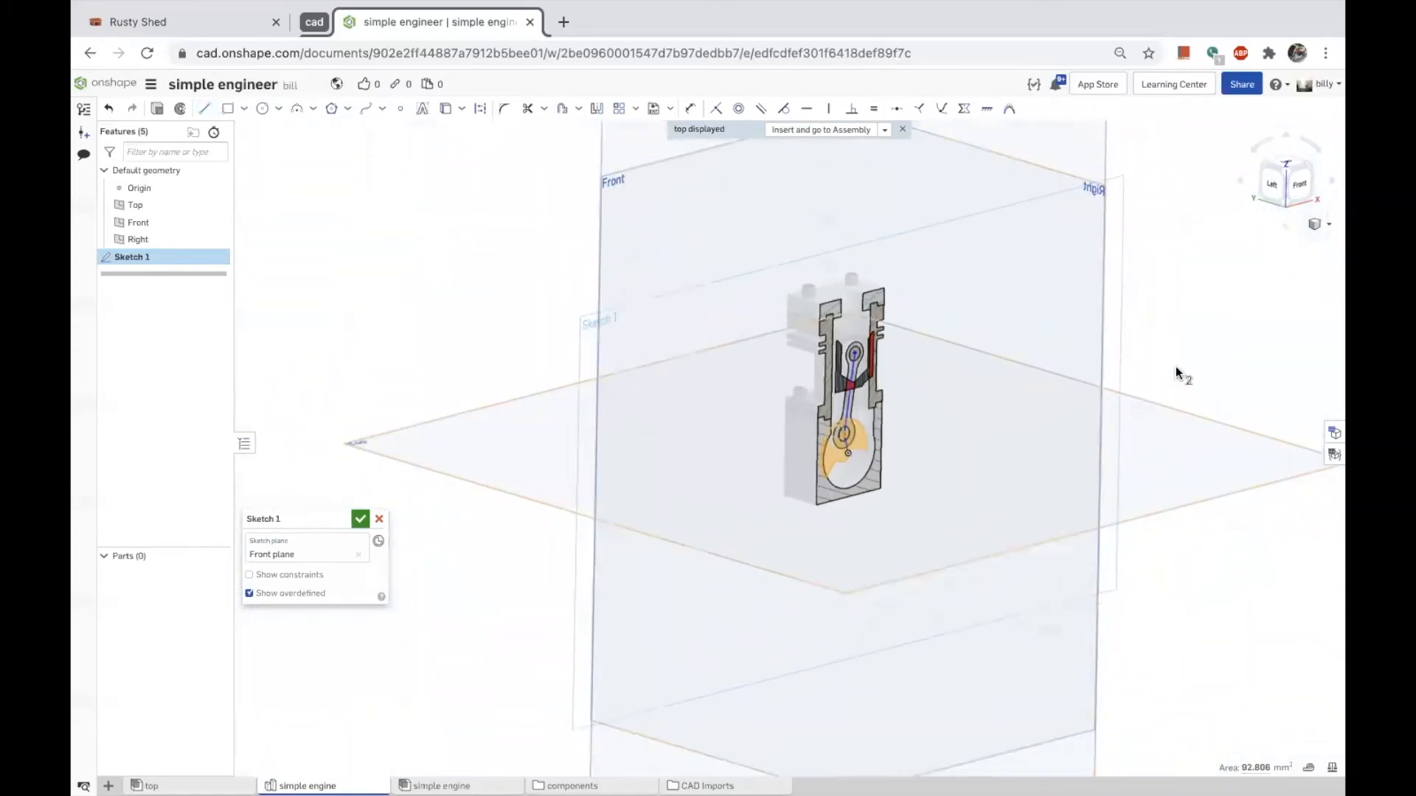
scroll(877, 442, up, 10)
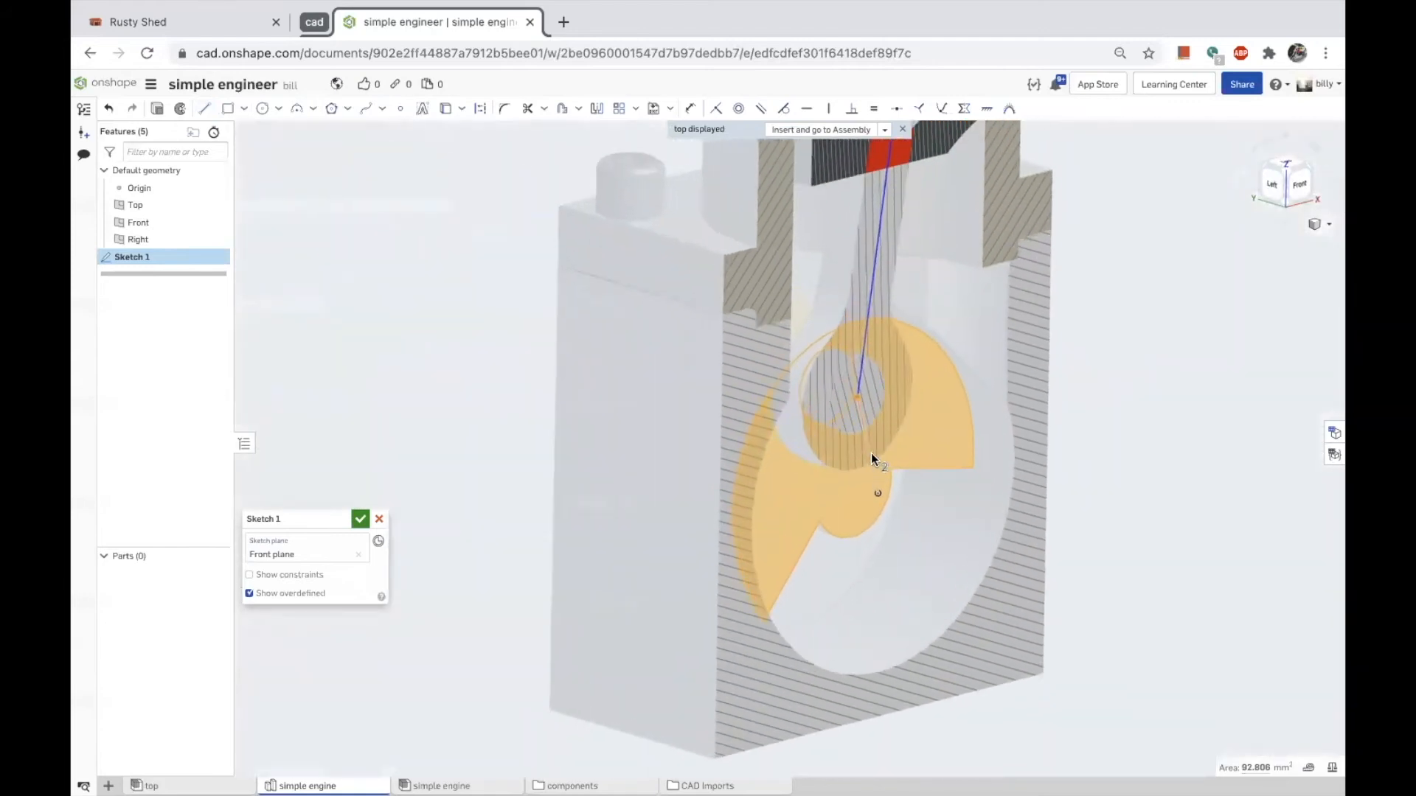
scroll(871, 453, up, 1)
key(d)
click(866, 447)
click(855, 464)
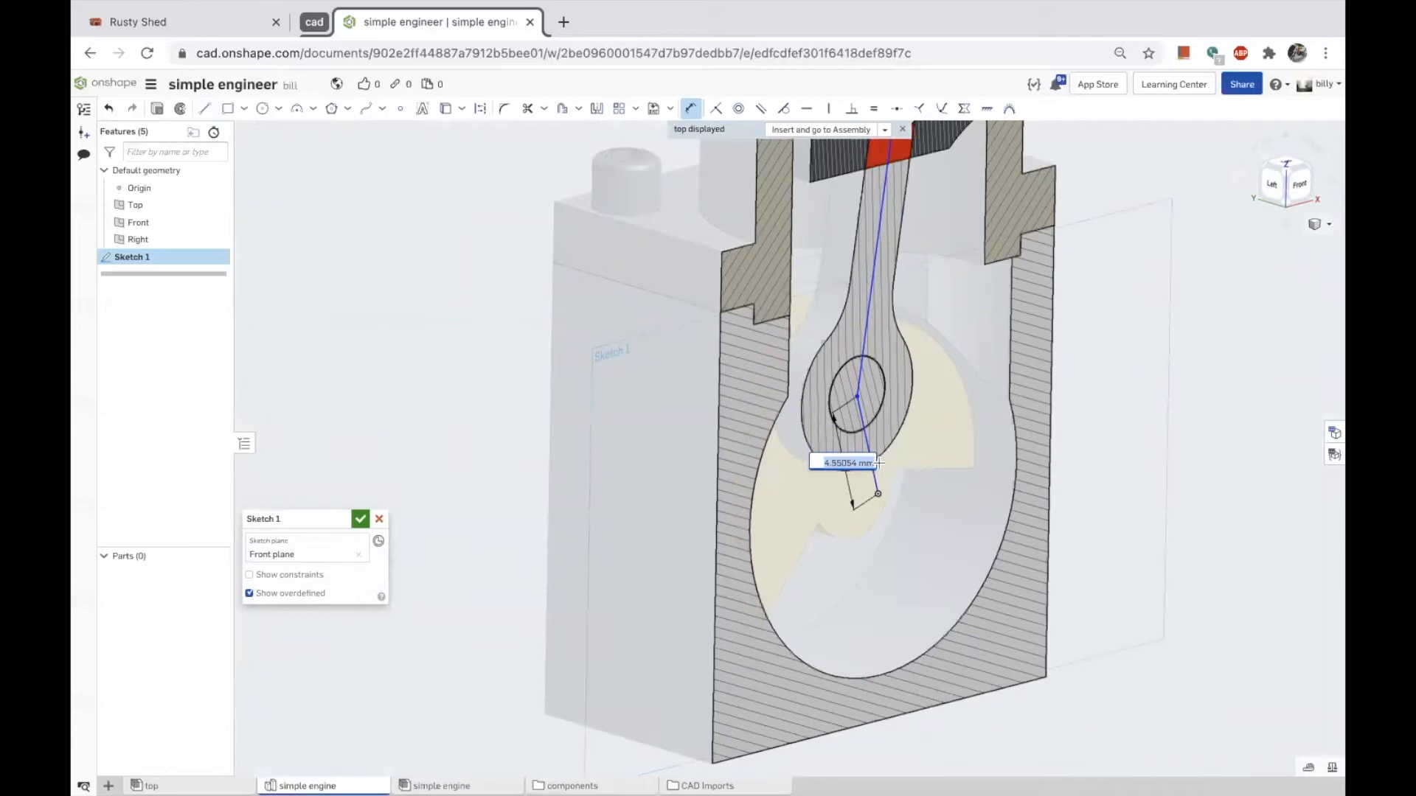
text(4.5)
key(Return)
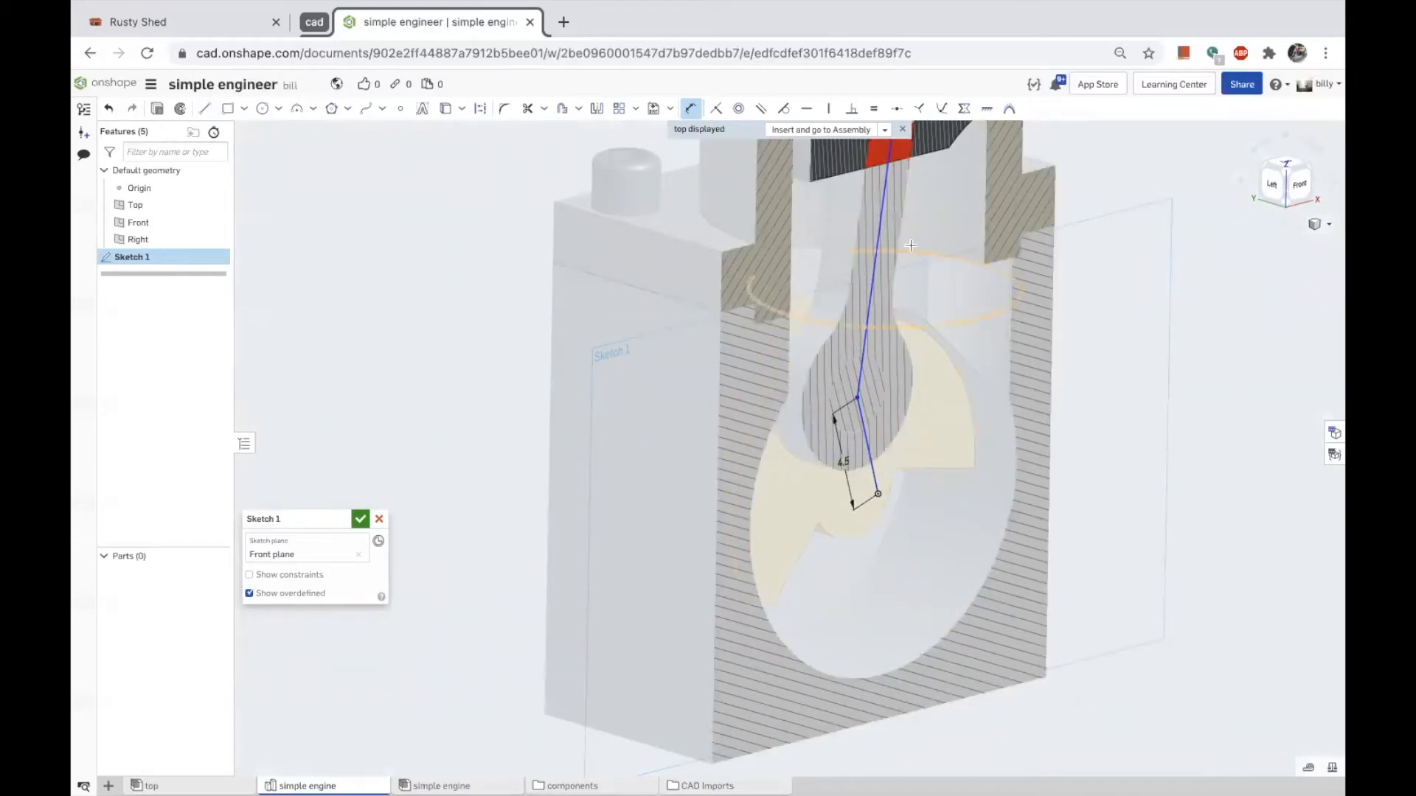
Dimension the connecting-rod line between the two pin centres, accepting its length as drawn.
click(876, 254)
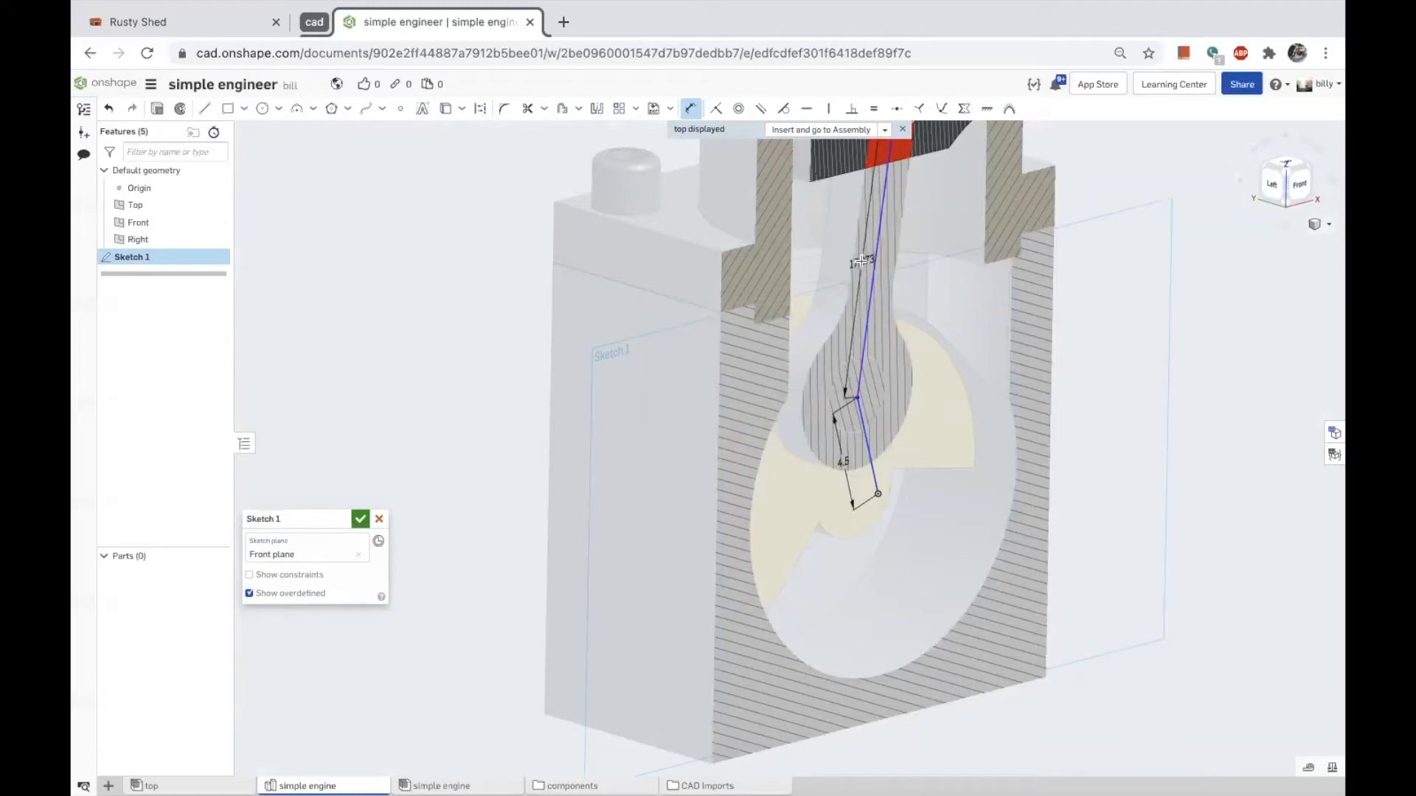
click(863, 264)
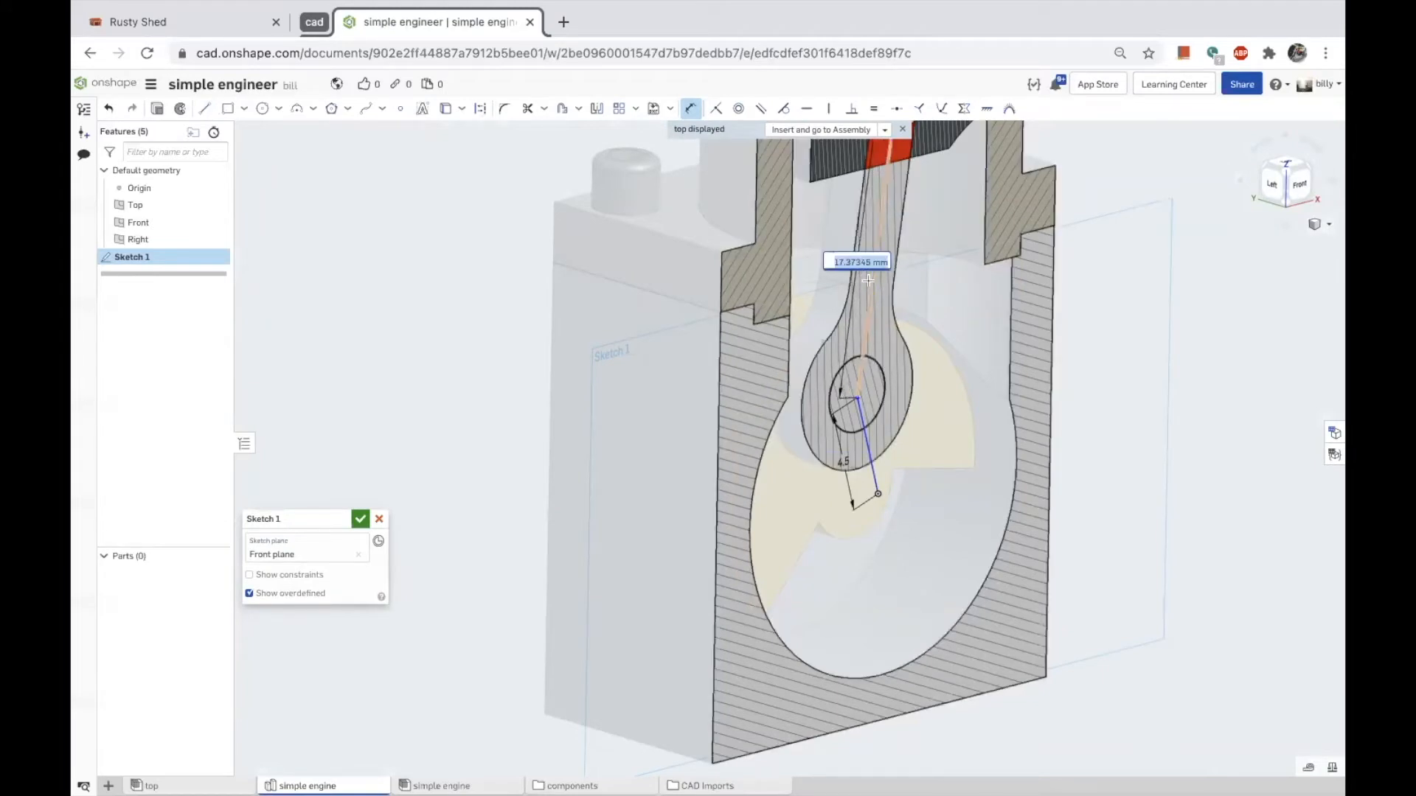
key(Return)
Measure the distance from the connecting-rod line's upper end point to the origin.
scroll(878, 310, down, 5)
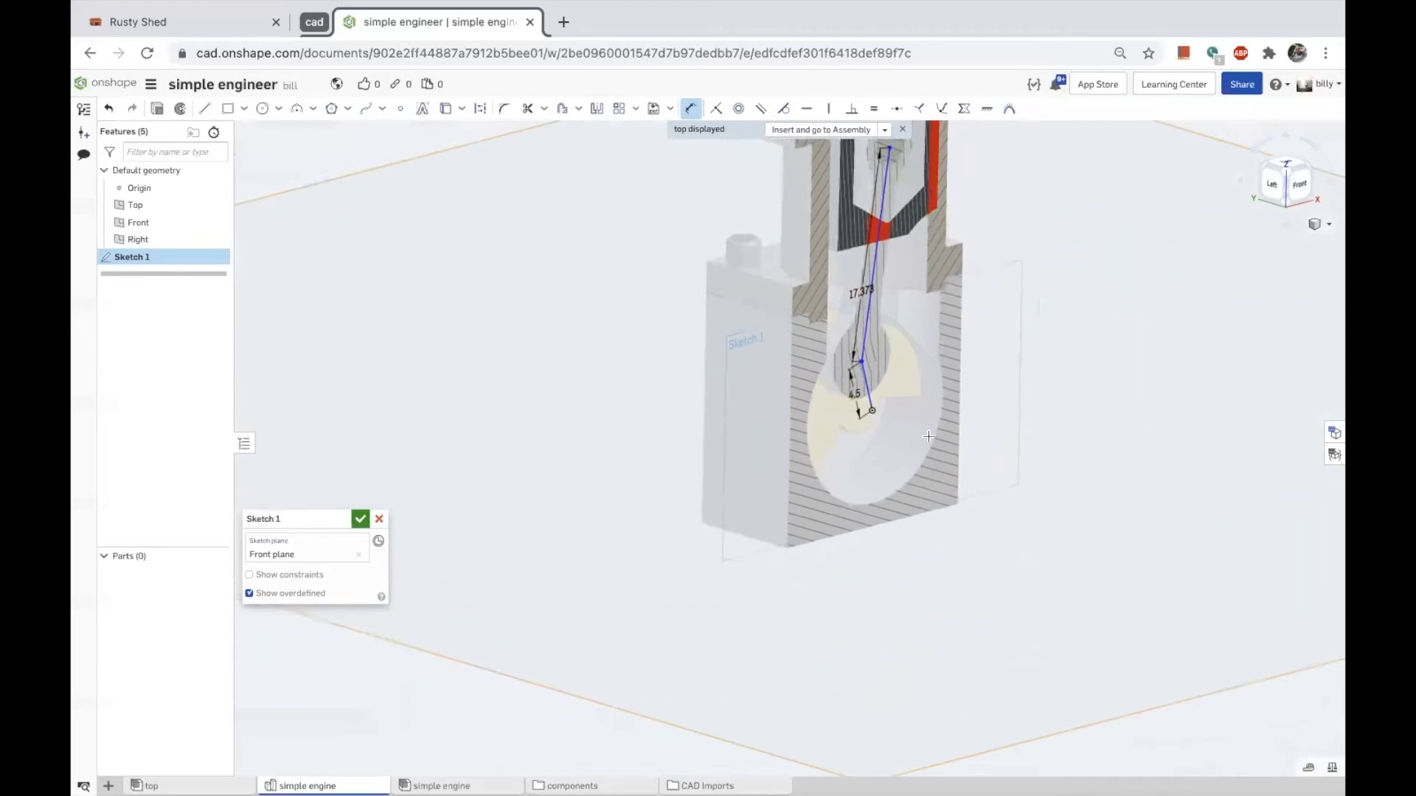
right_drag(907, 426, 907, 241)
click(897, 234)
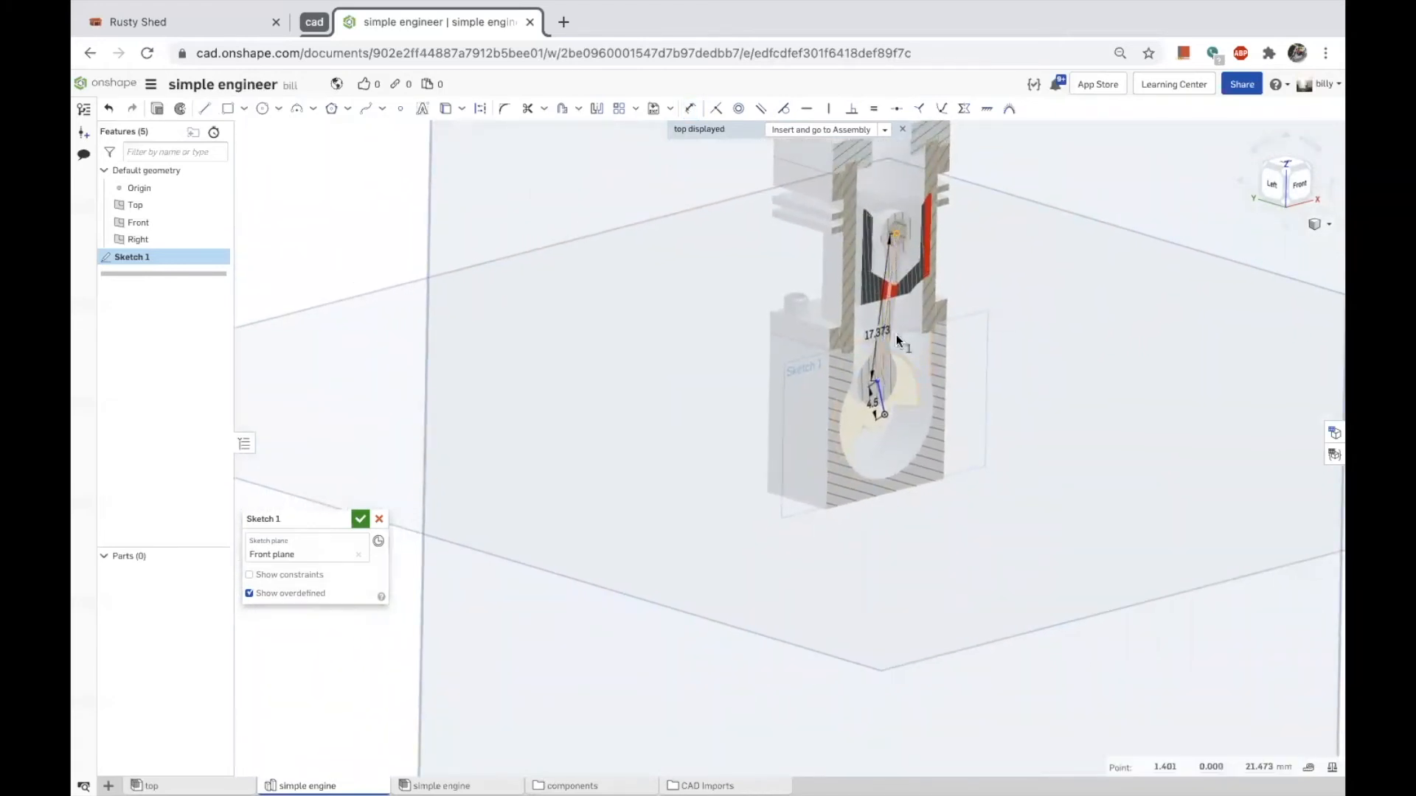
click(885, 415)
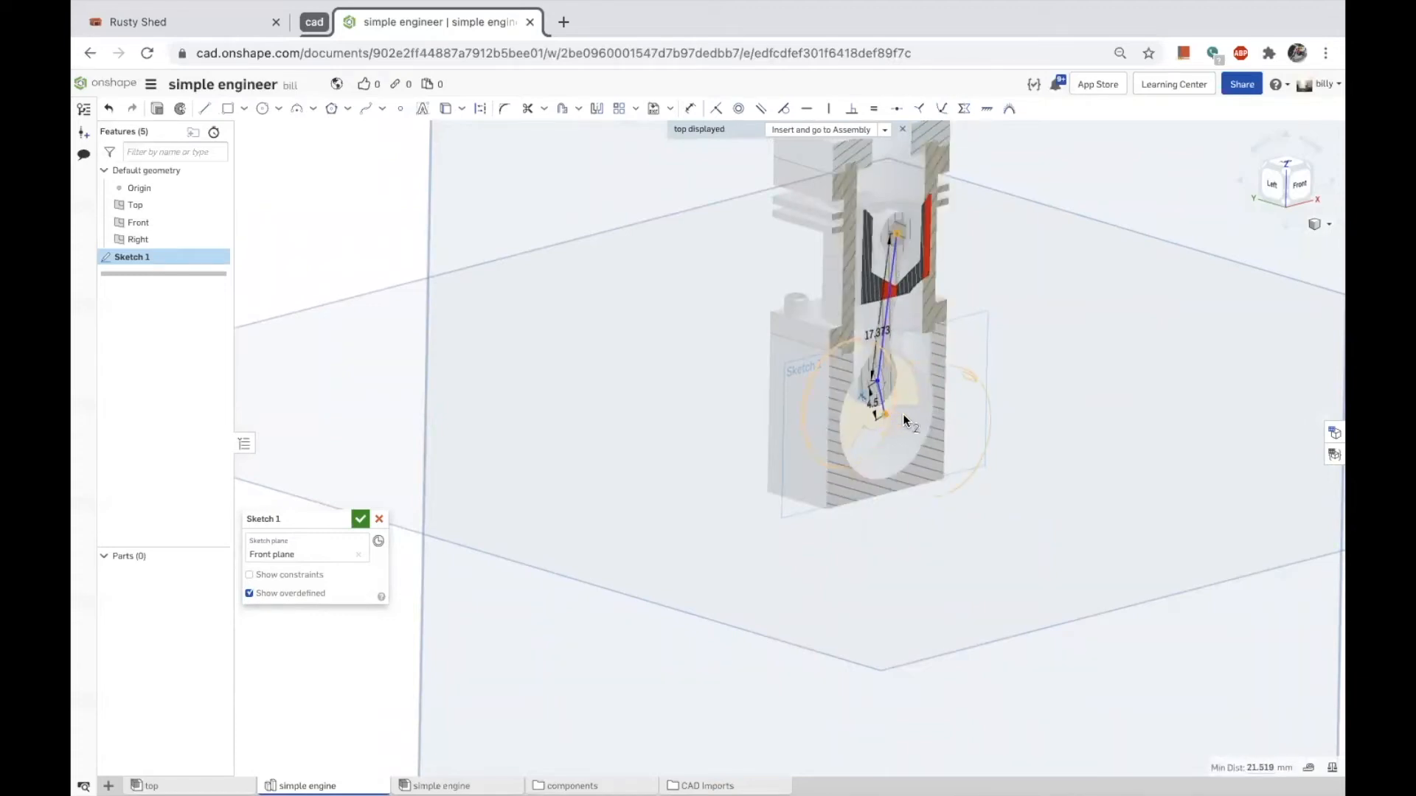
key(Escape)
Turn the view to face the sketch plane and hide the default planes.
key(n)
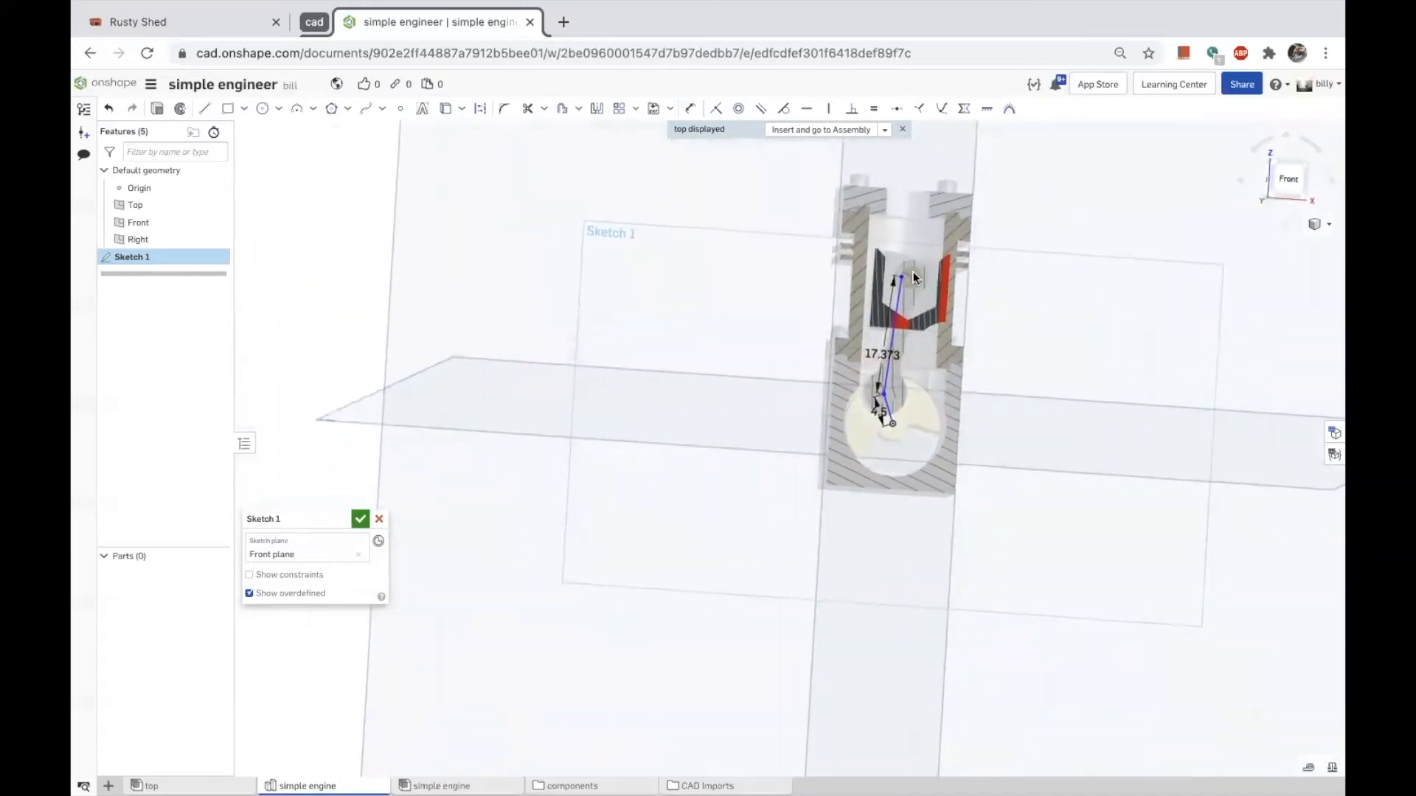
scroll(899, 383, up, 4)
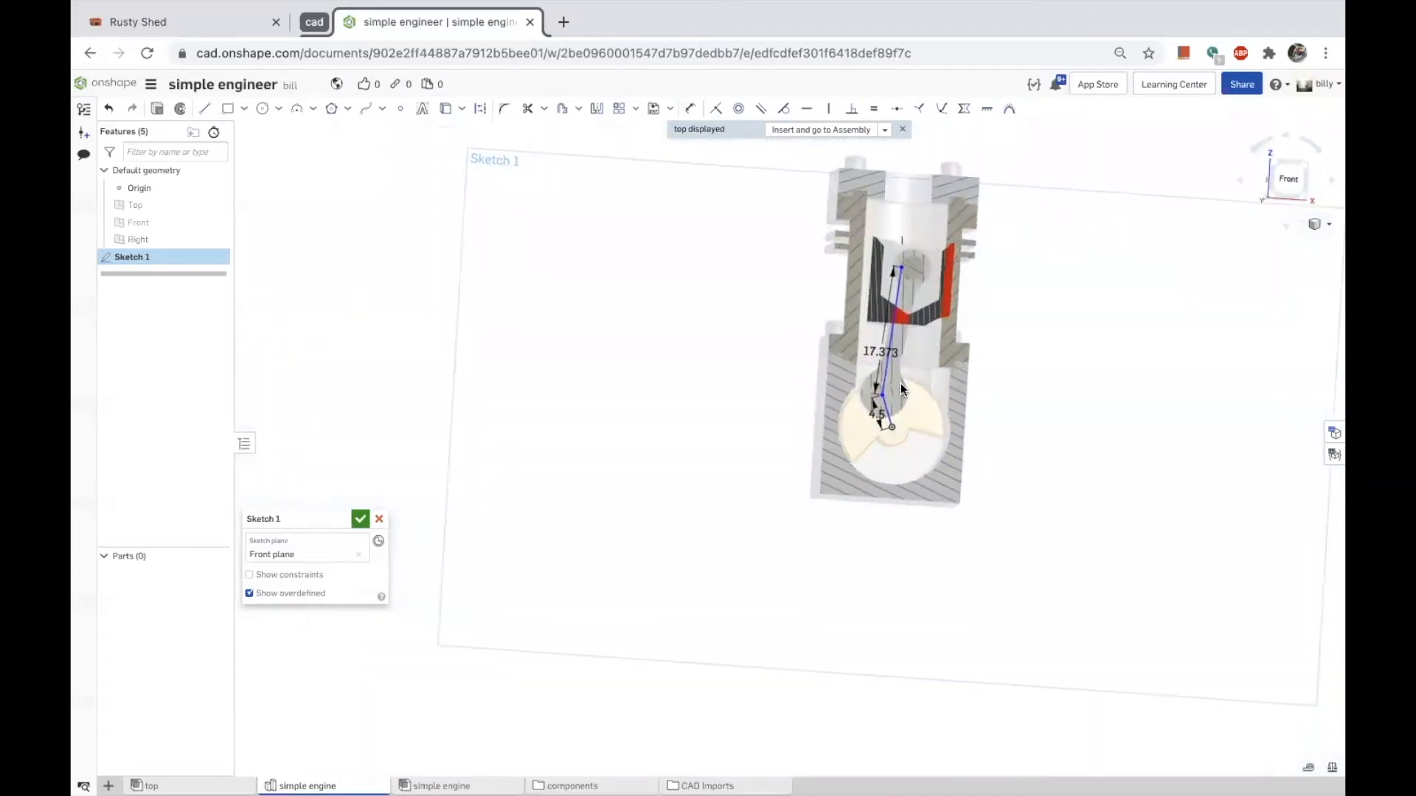
scroll(920, 413, up, 1)
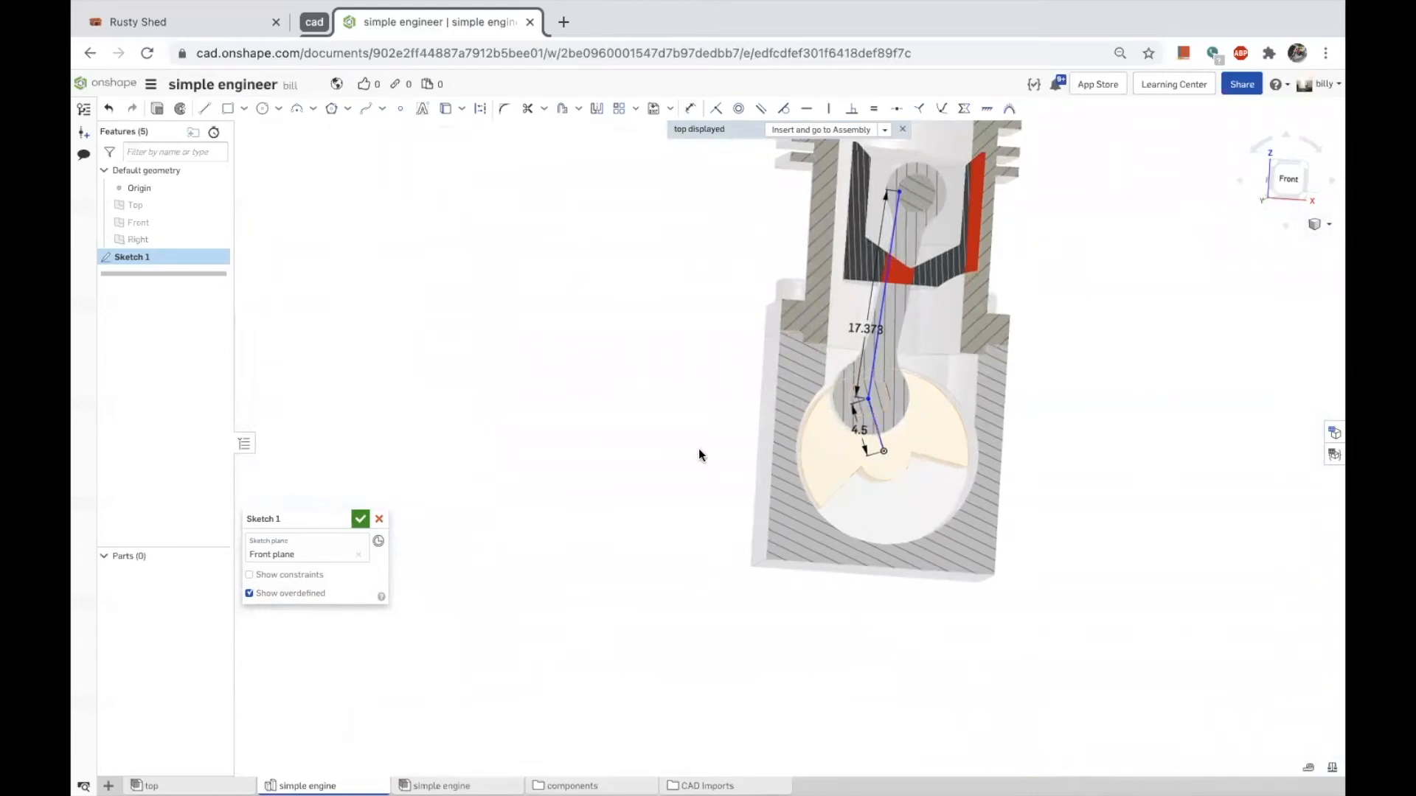
Rename the open sketch as "layout".
click(338, 521)
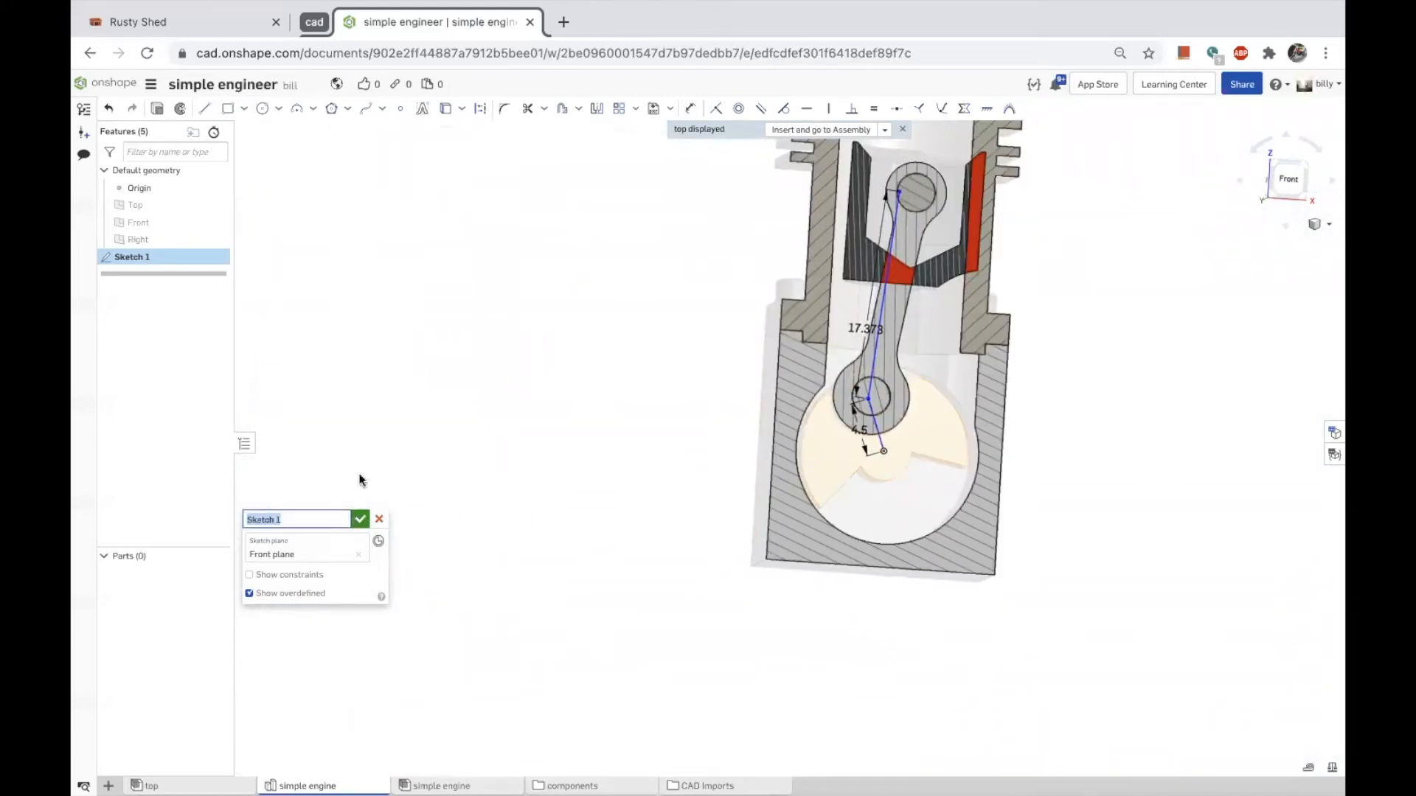
text(ly)
key(BackSpace)
text(ayout)
key(Return)
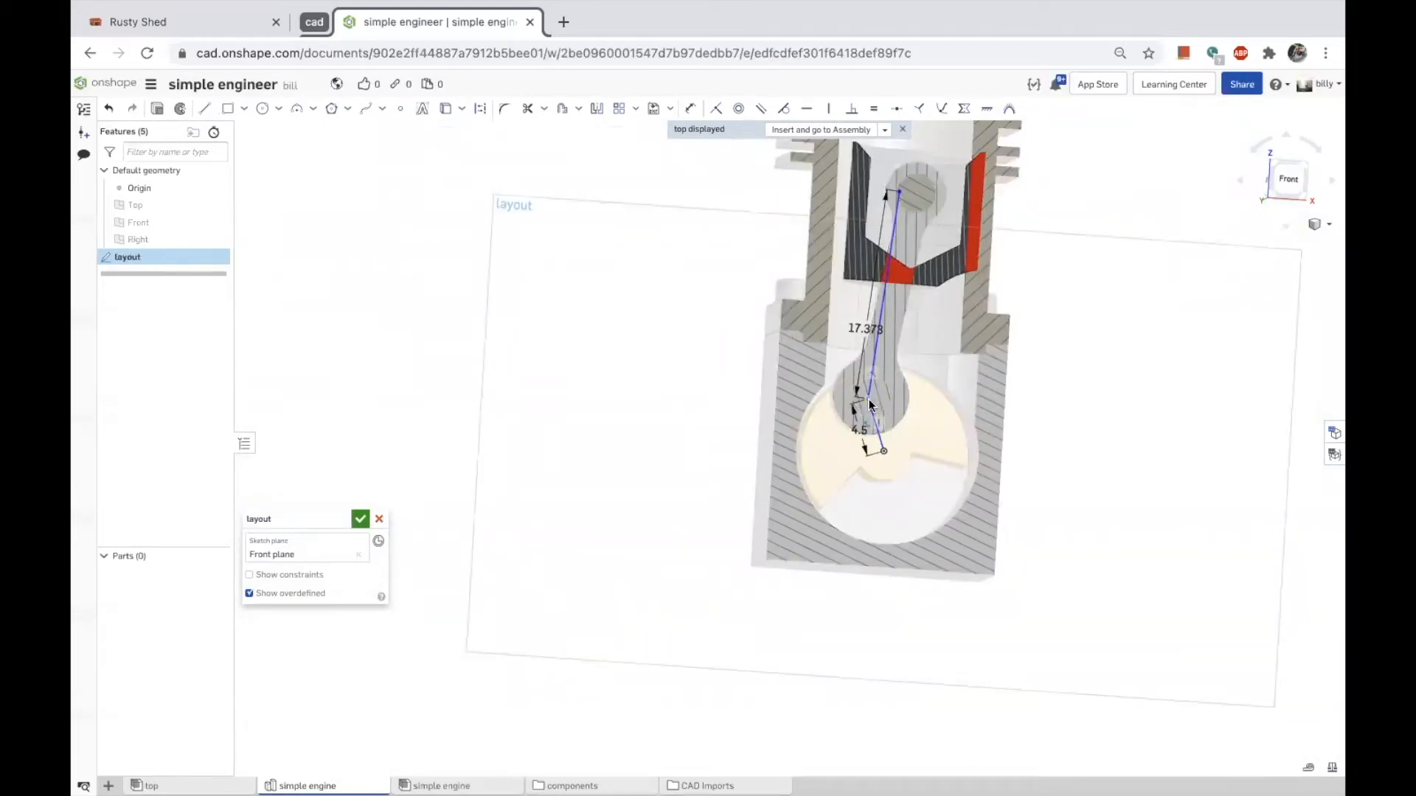
Shift the joint between the crank and connecting-rod lines slightly and finish the layout sketch.
mouse_move(871, 404)
mouse_down()
mouse_move(841, 436)
mouse_move(883, 483)
mouse_move(934, 441)
mouse_move(841, 432)
mouse_move(931, 461)
mouse_move(816, 427)
mouse_move(925, 453)
mouse_move(825, 404)
mouse_move(916, 448)
mouse_move(851, 406)
mouse_move(849, 418)
mouse_move(870, 409)
mouse_up()
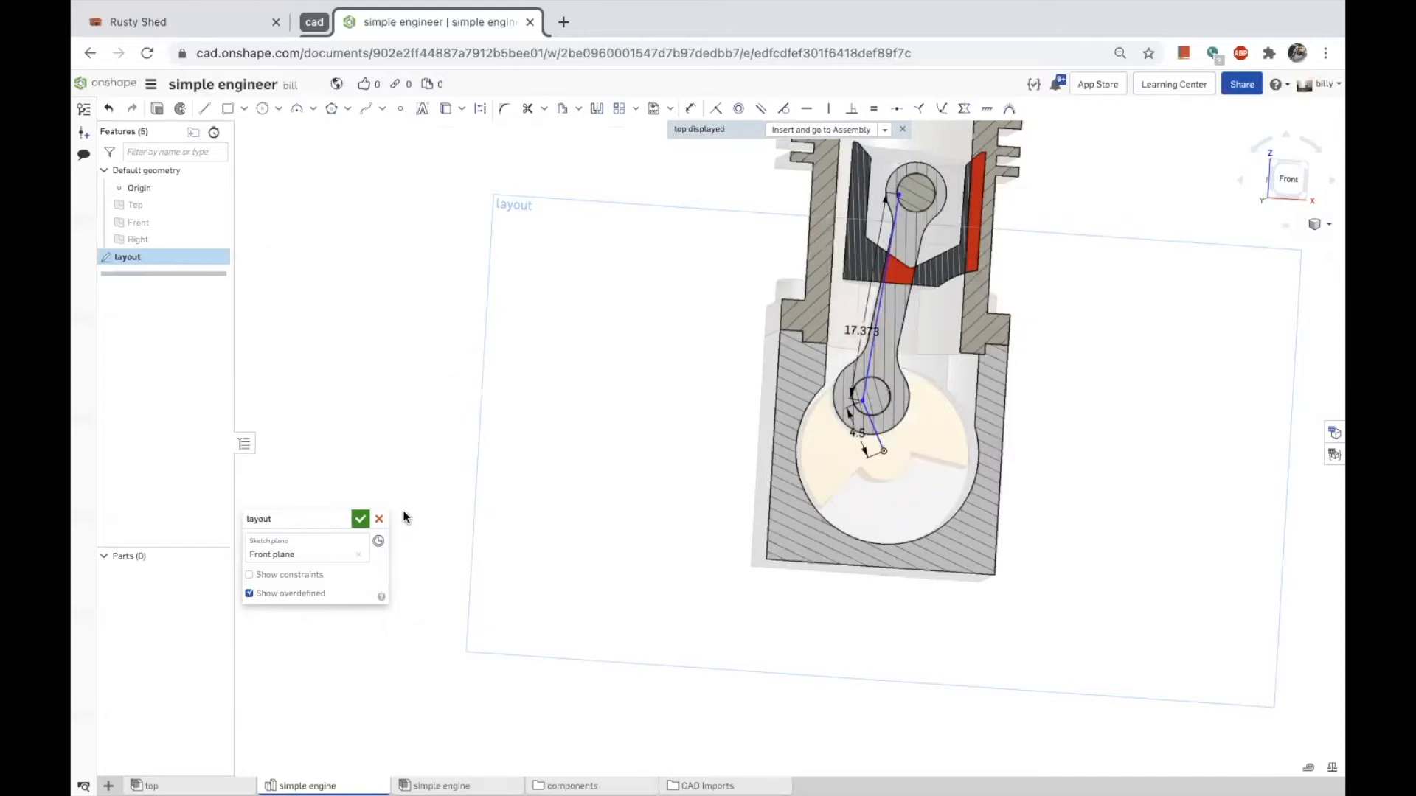
click(360, 519)
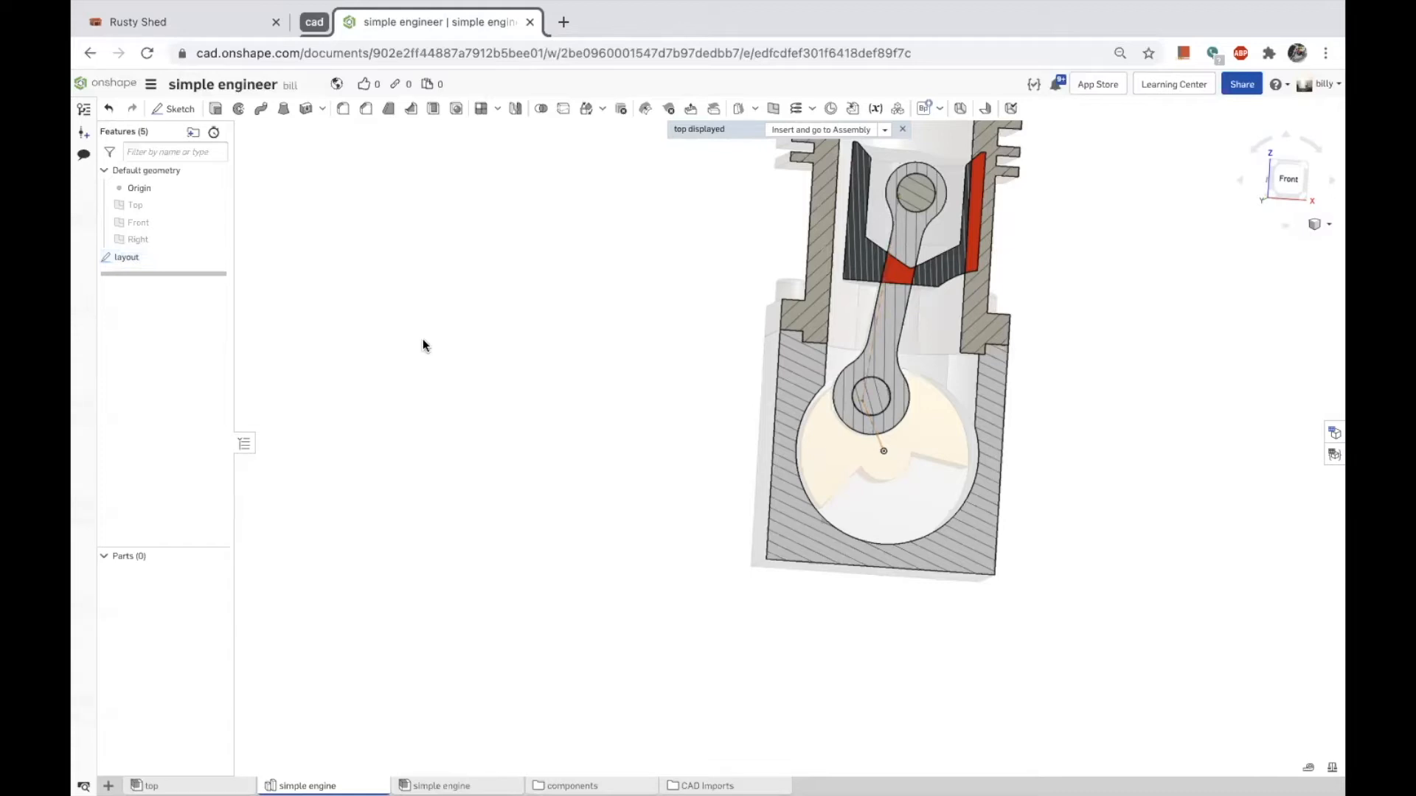
Turn off the section view of the engine and show the default planes again.
scroll(423, 339, down, 3)
scroll(523, 364, down, 3)
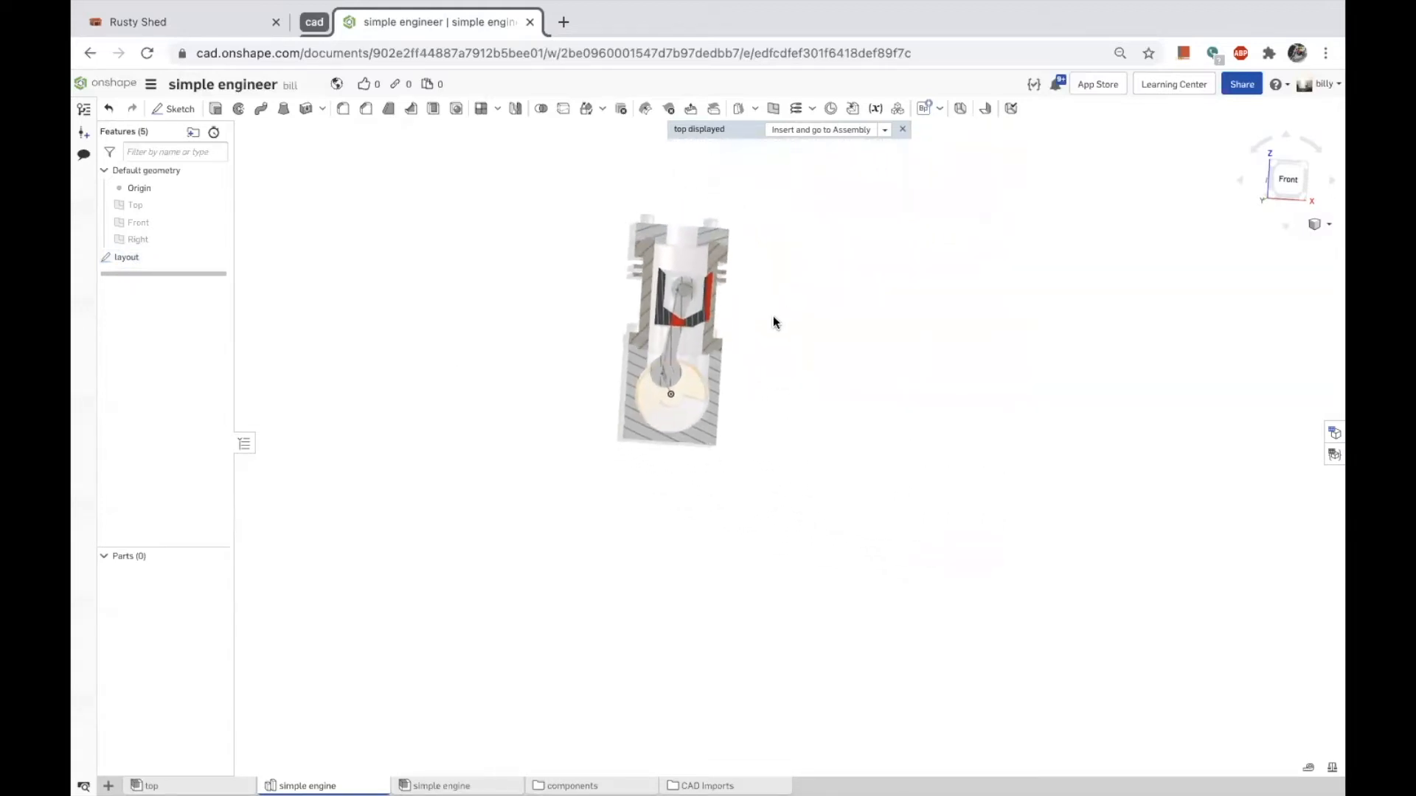
right_drag(773, 315, 750, 325)
scroll(665, 400, up, 5)
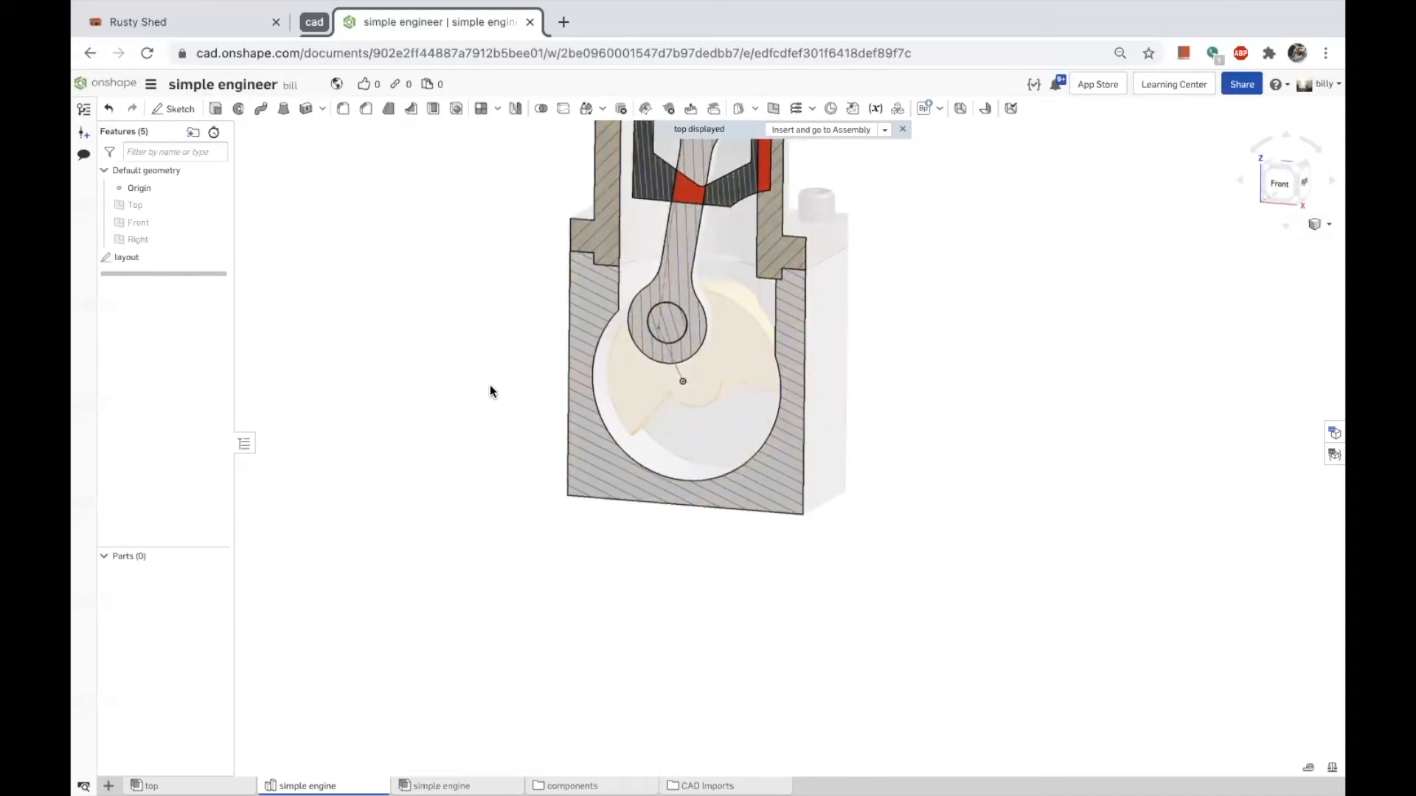
key(shift+x)
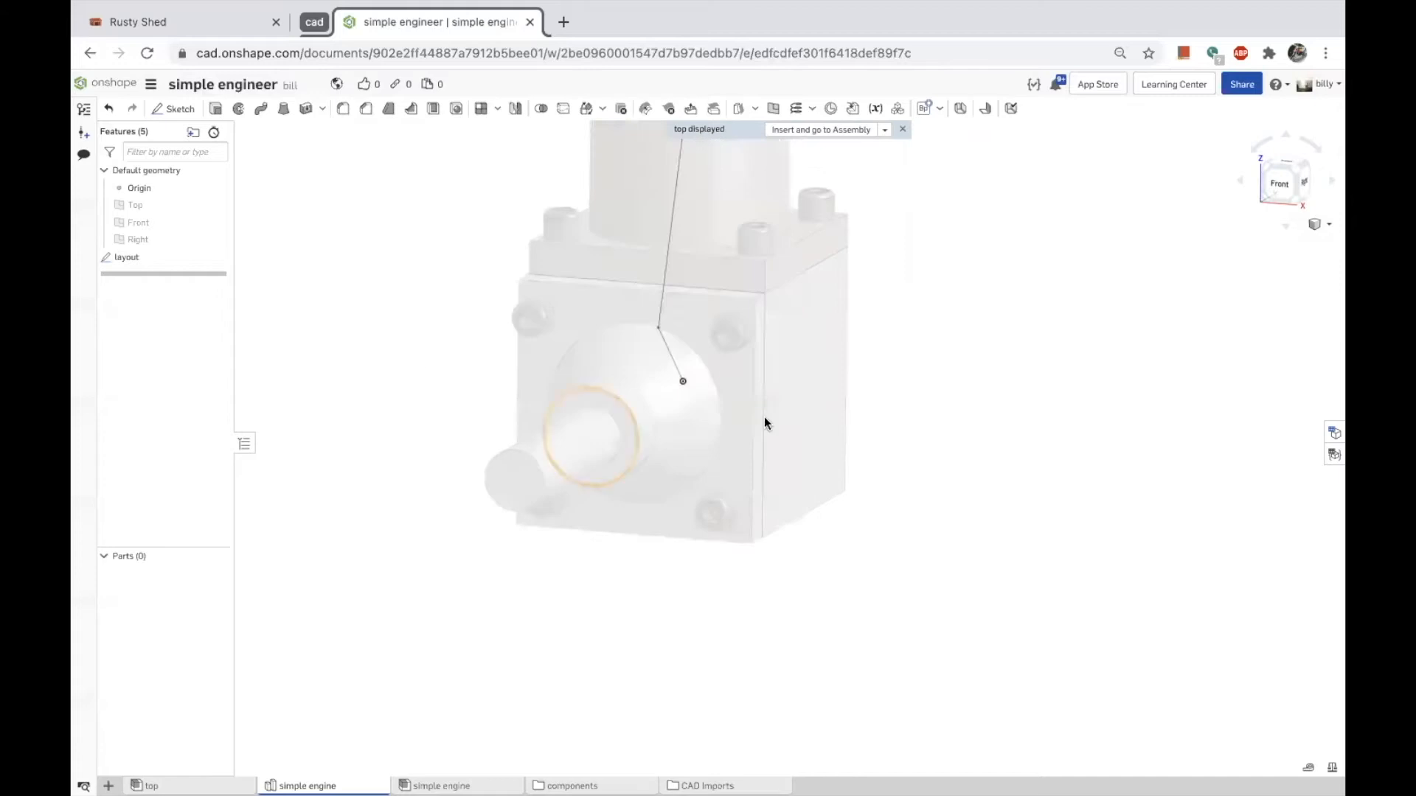
key(p)
Start another sketch on the Front plane, separate from the layout sketch.
scroll(904, 382, down, 5)
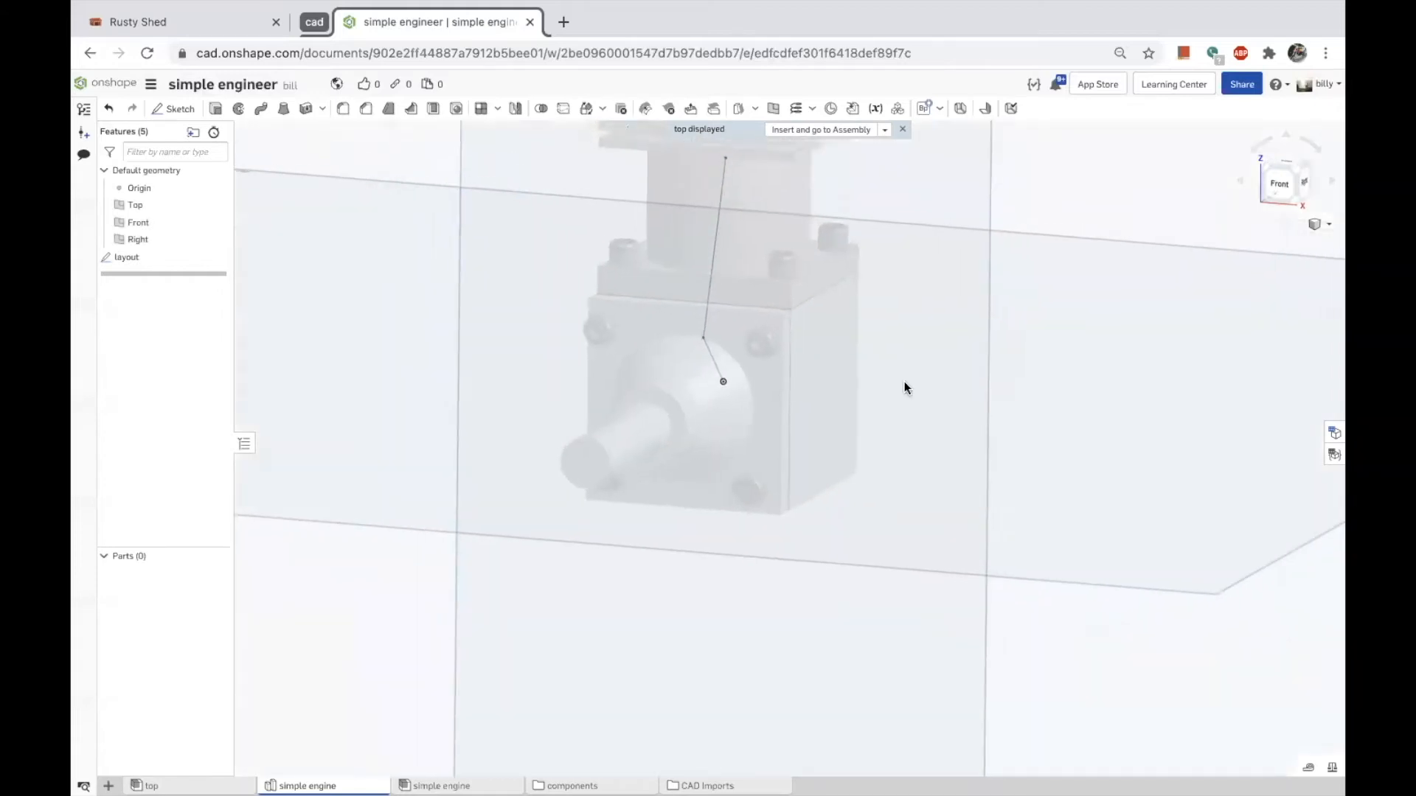
scroll(907, 387, down, 5)
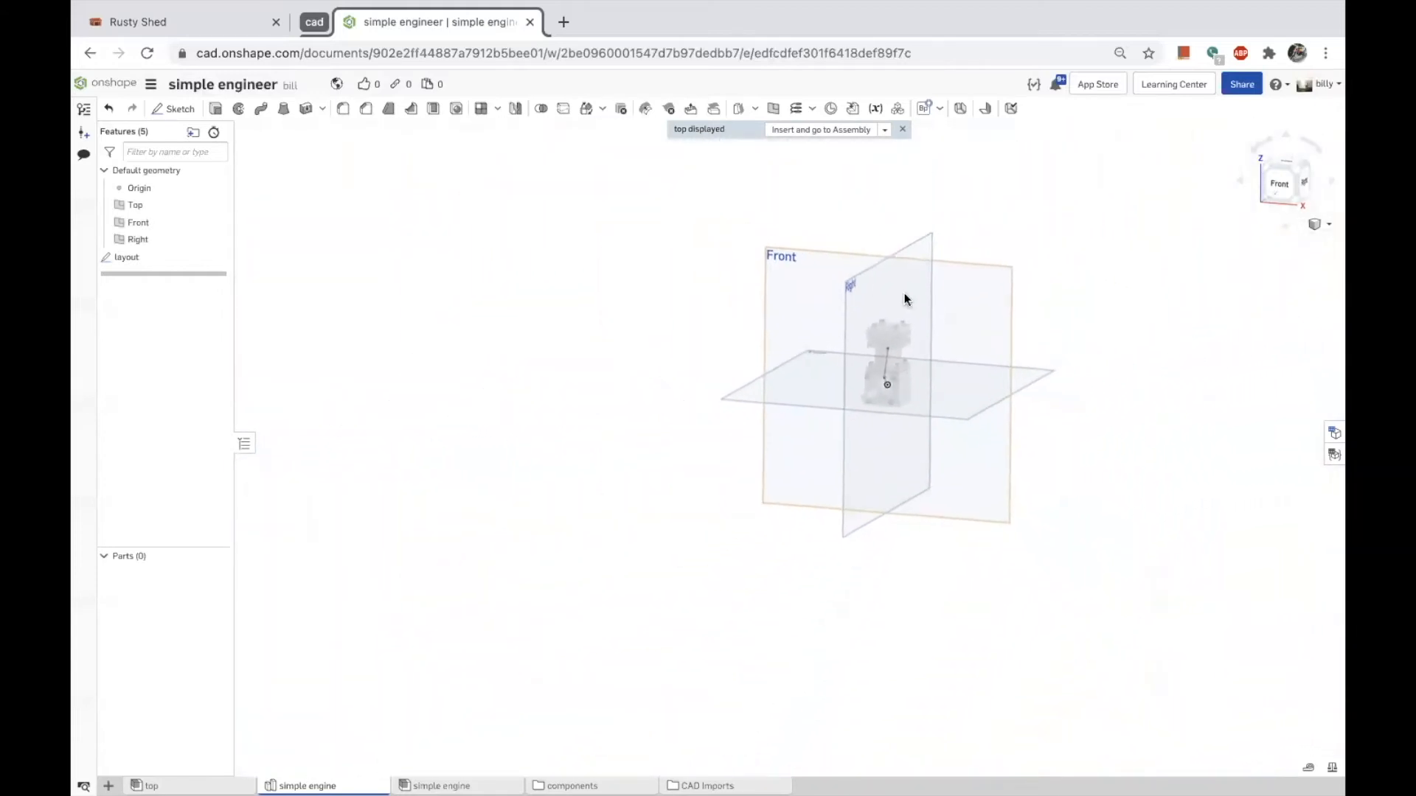
click(832, 260)
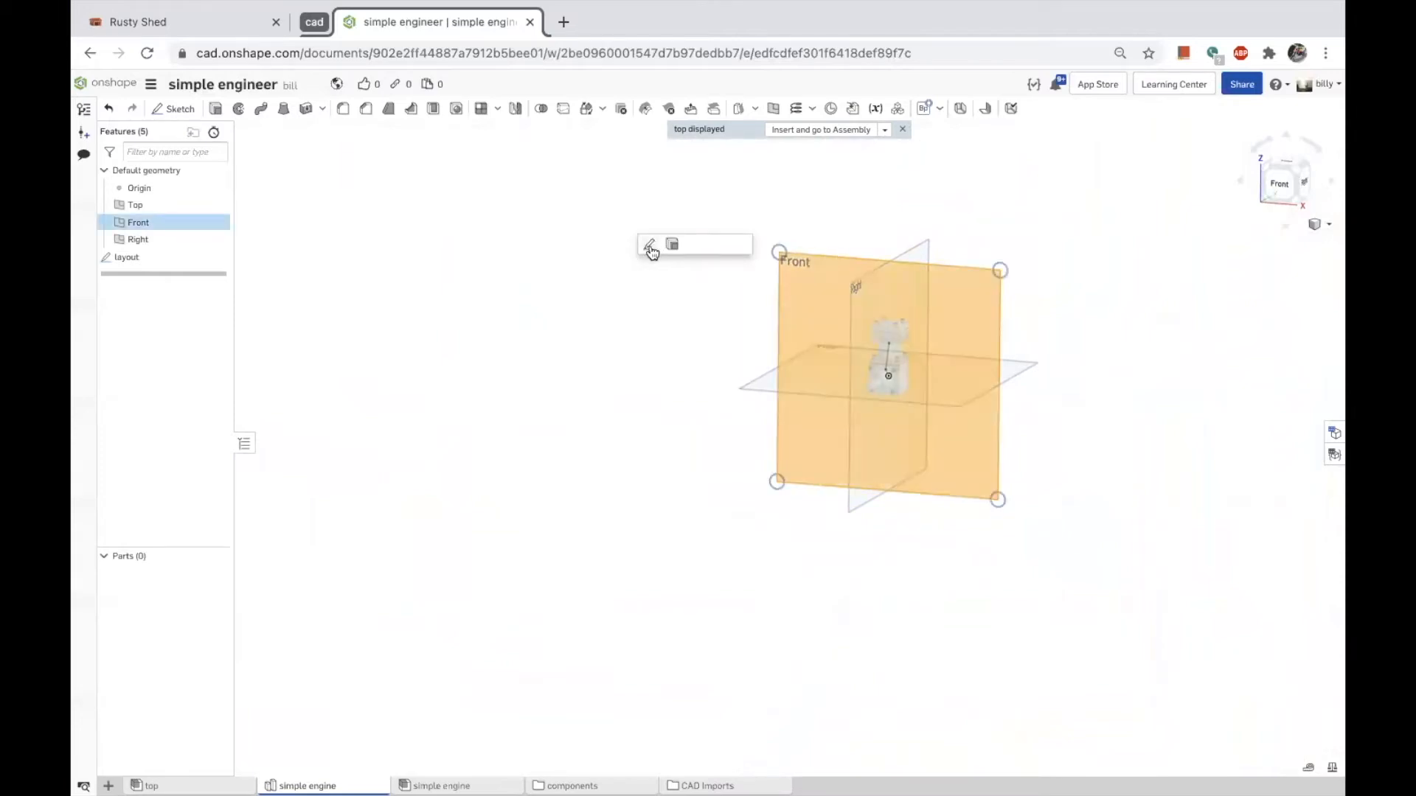
click(650, 247)
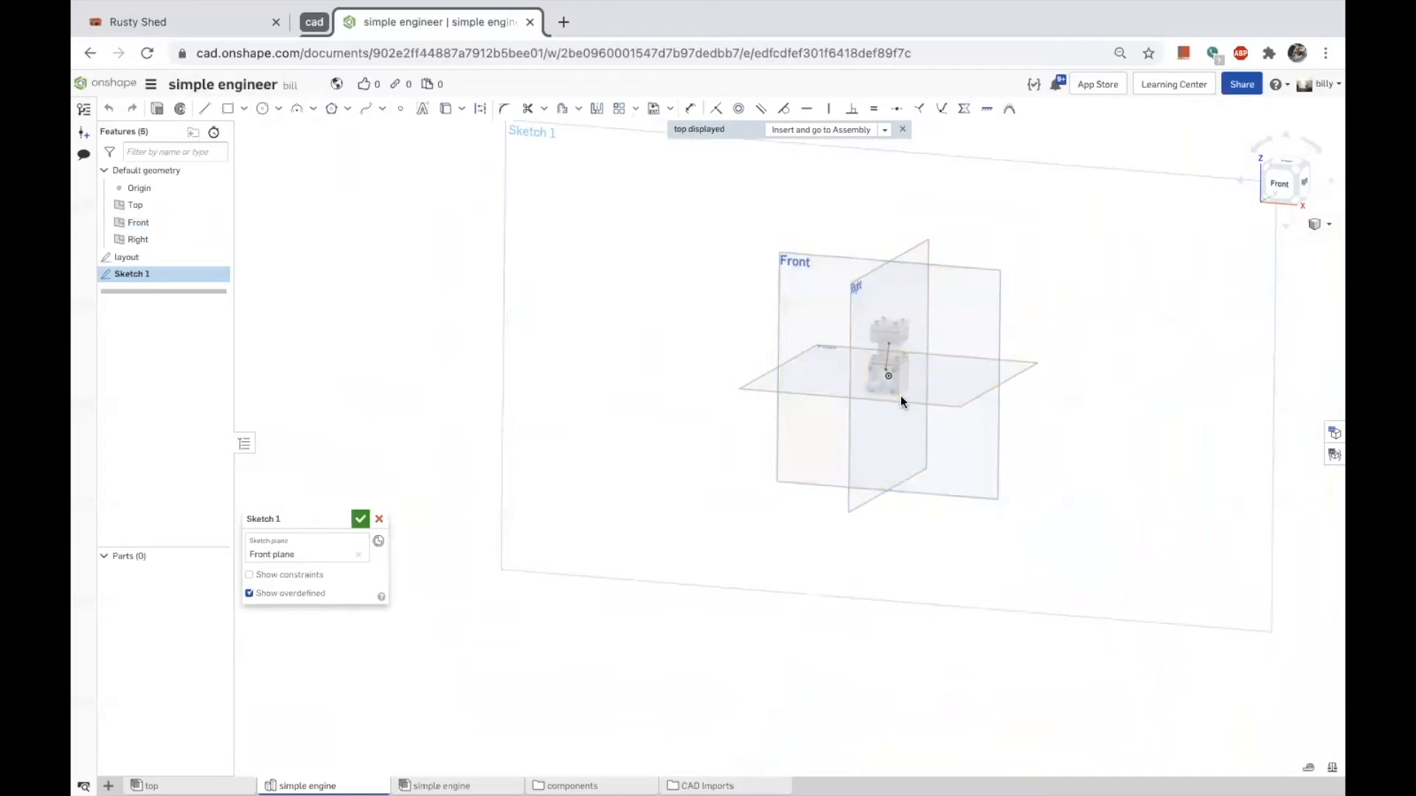
scroll(901, 396, up, 5)
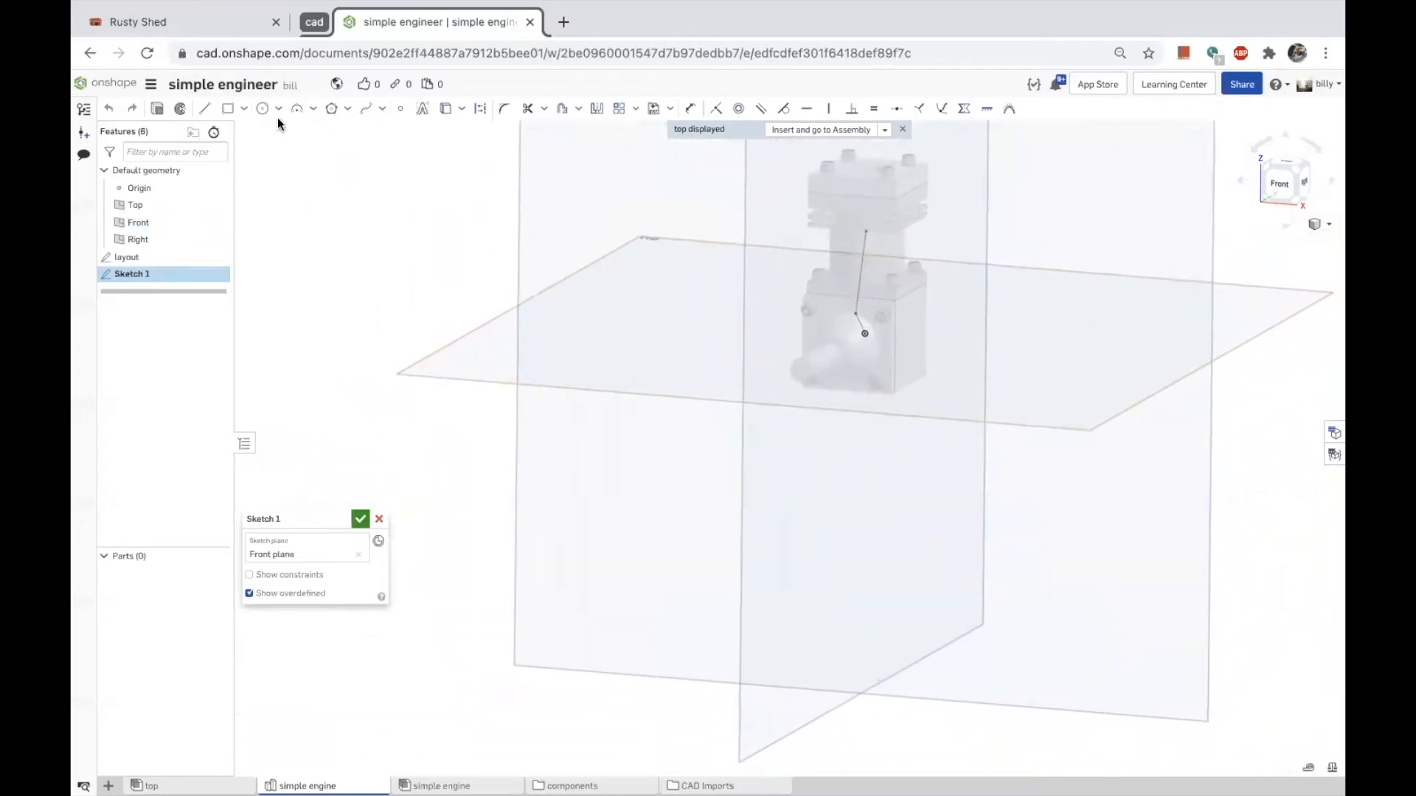
Draw a centre-point rectangle about 19.9 mm wide and 17.9 mm high around the crank centre at the origin.
click(227, 109)
click(864, 333)
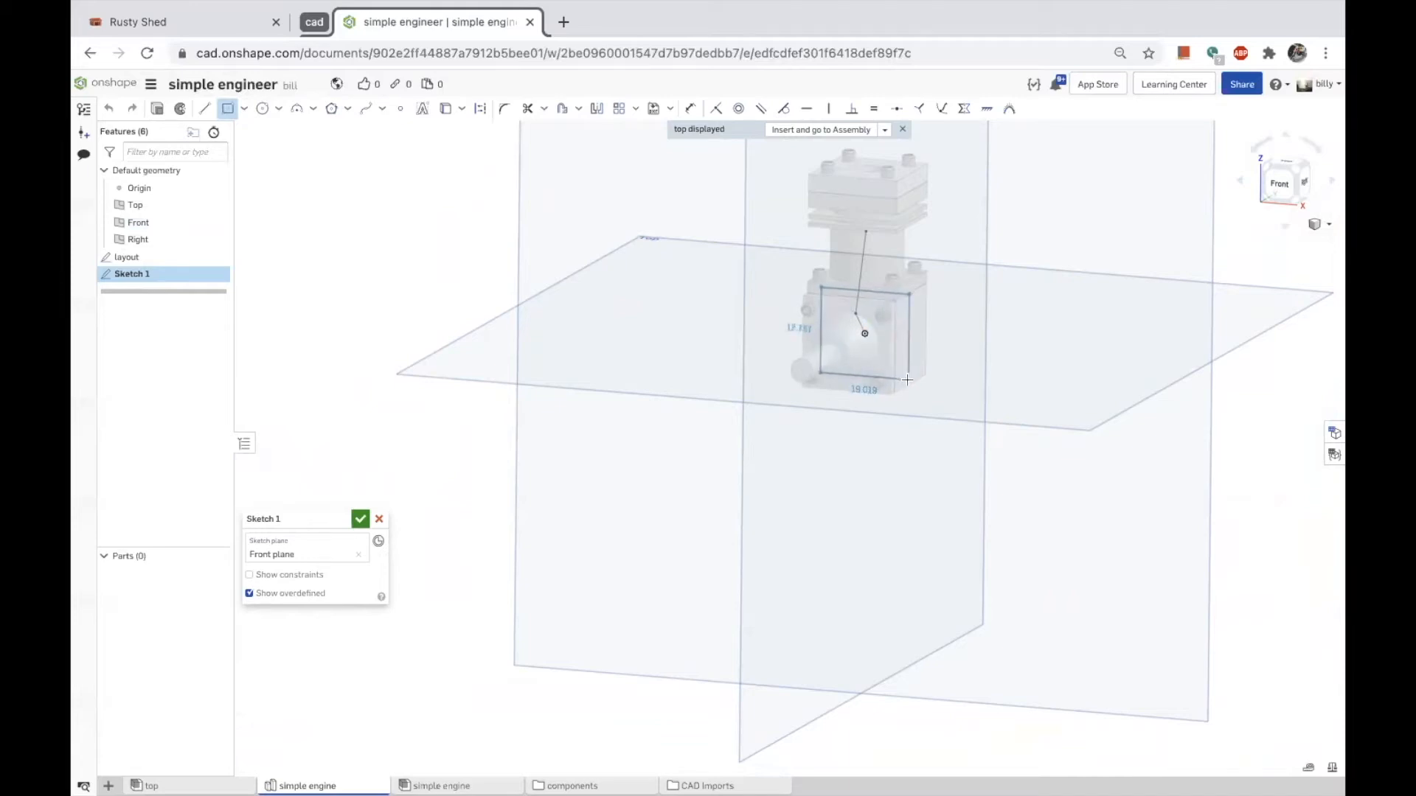
click(908, 379)
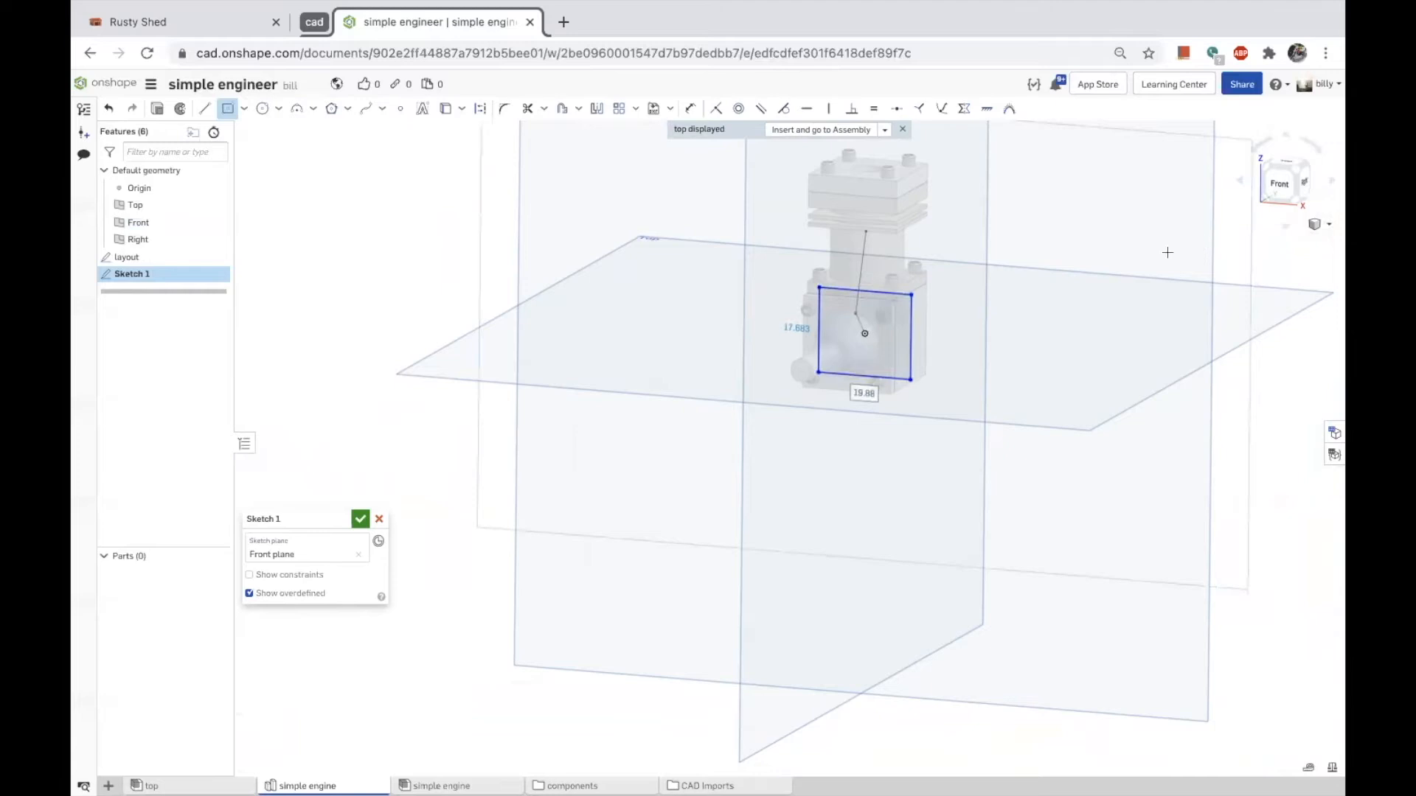
Dimension the rectangle's vertical side and set its height to 18 mm.
key(n)
scroll(898, 401, up, 4)
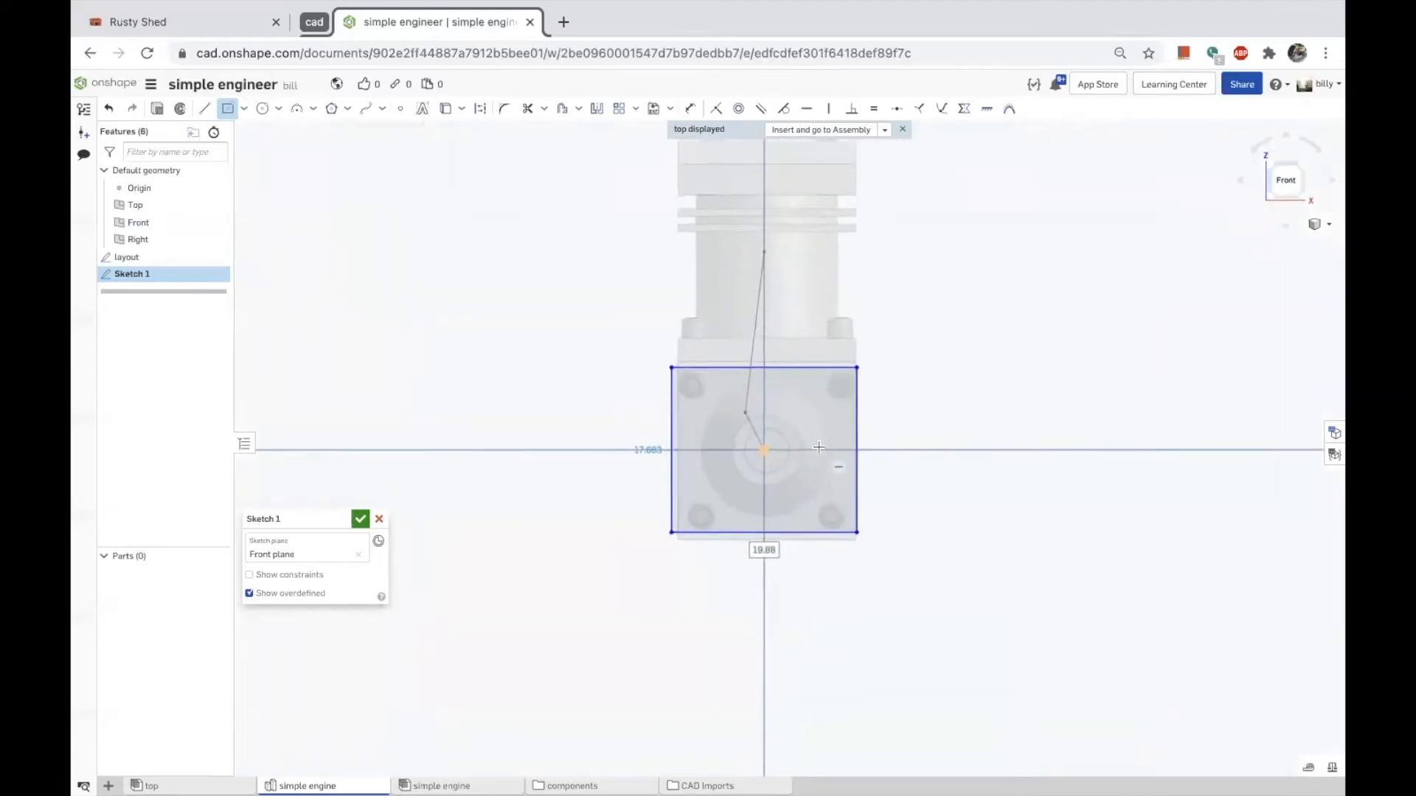
key(u)
click(863, 415)
click(917, 417)
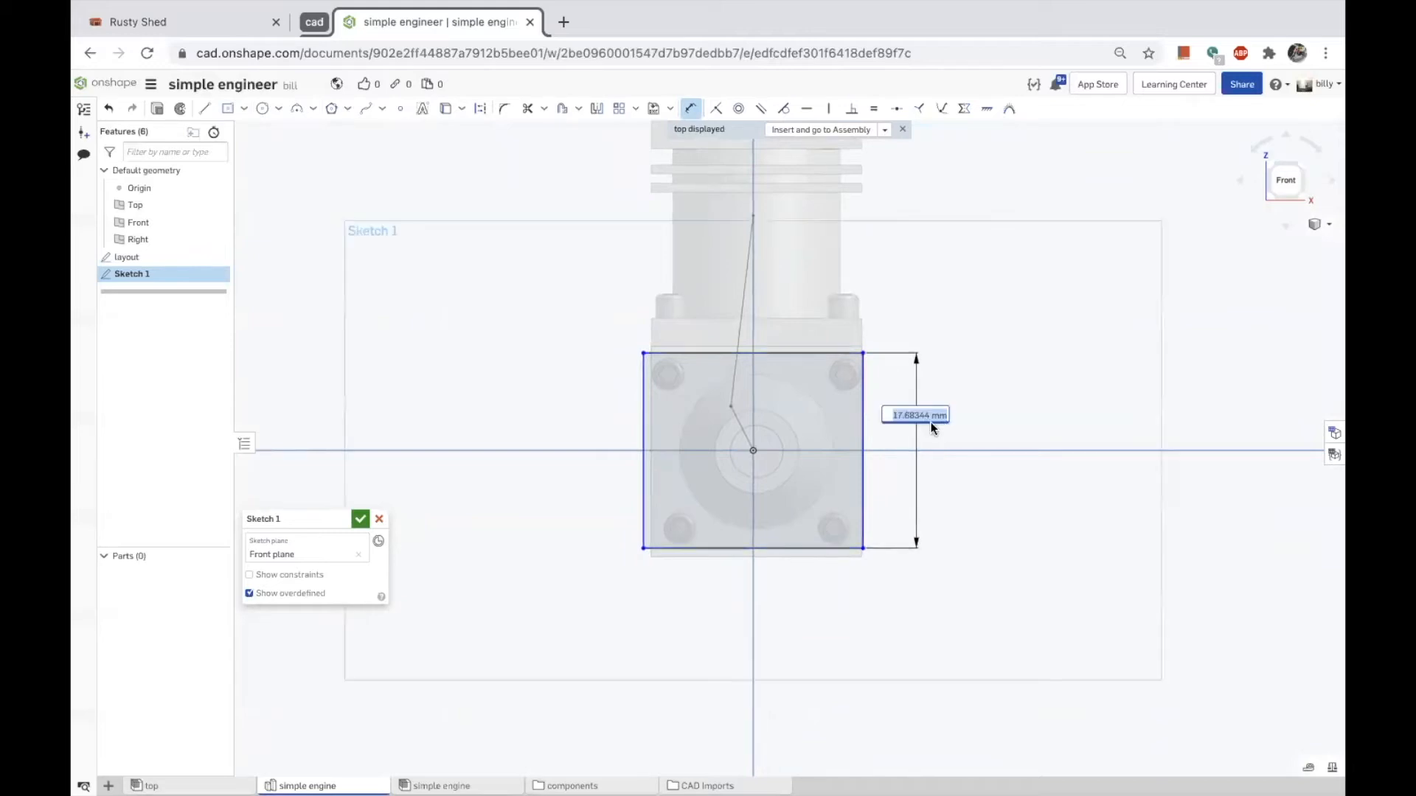
text(18)
key(Return)
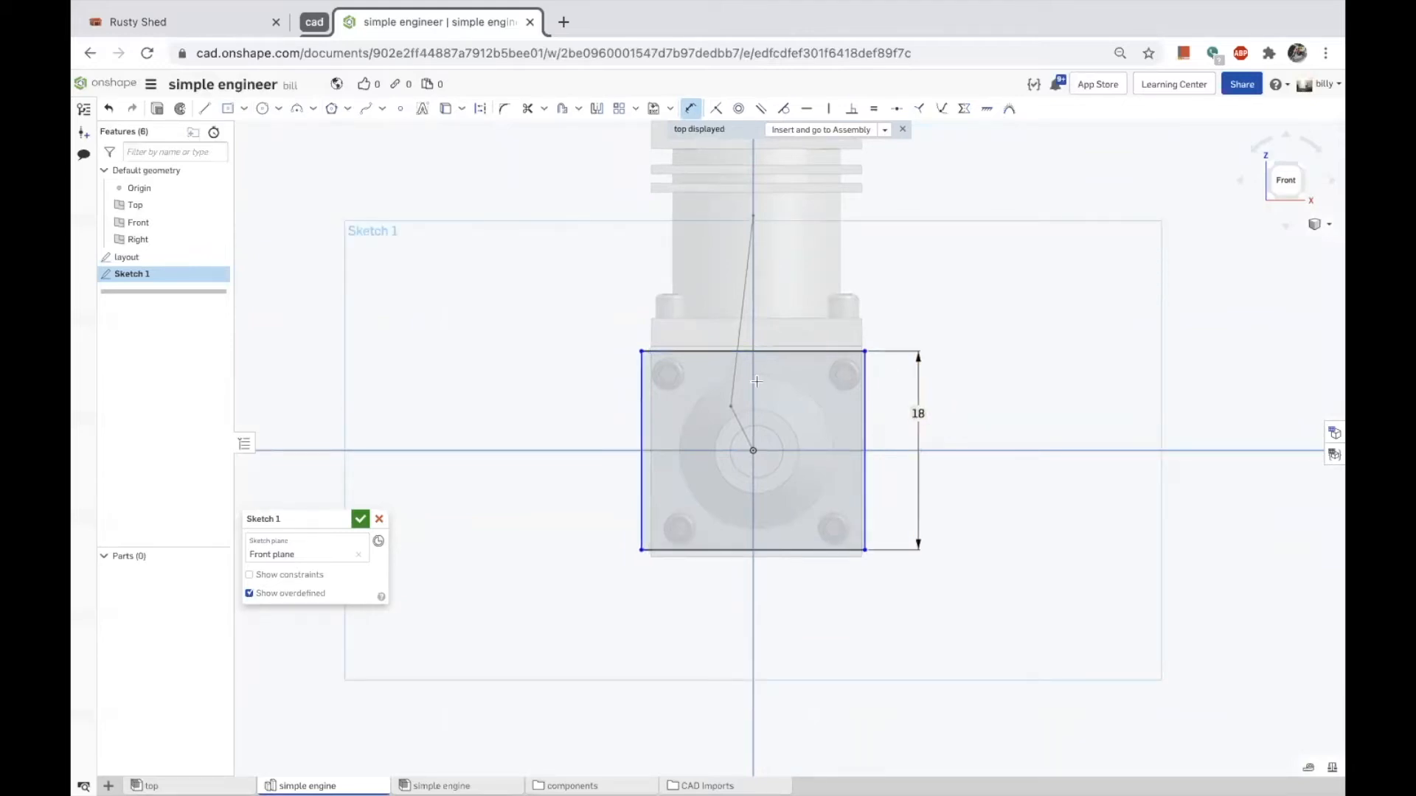
key(Escape)
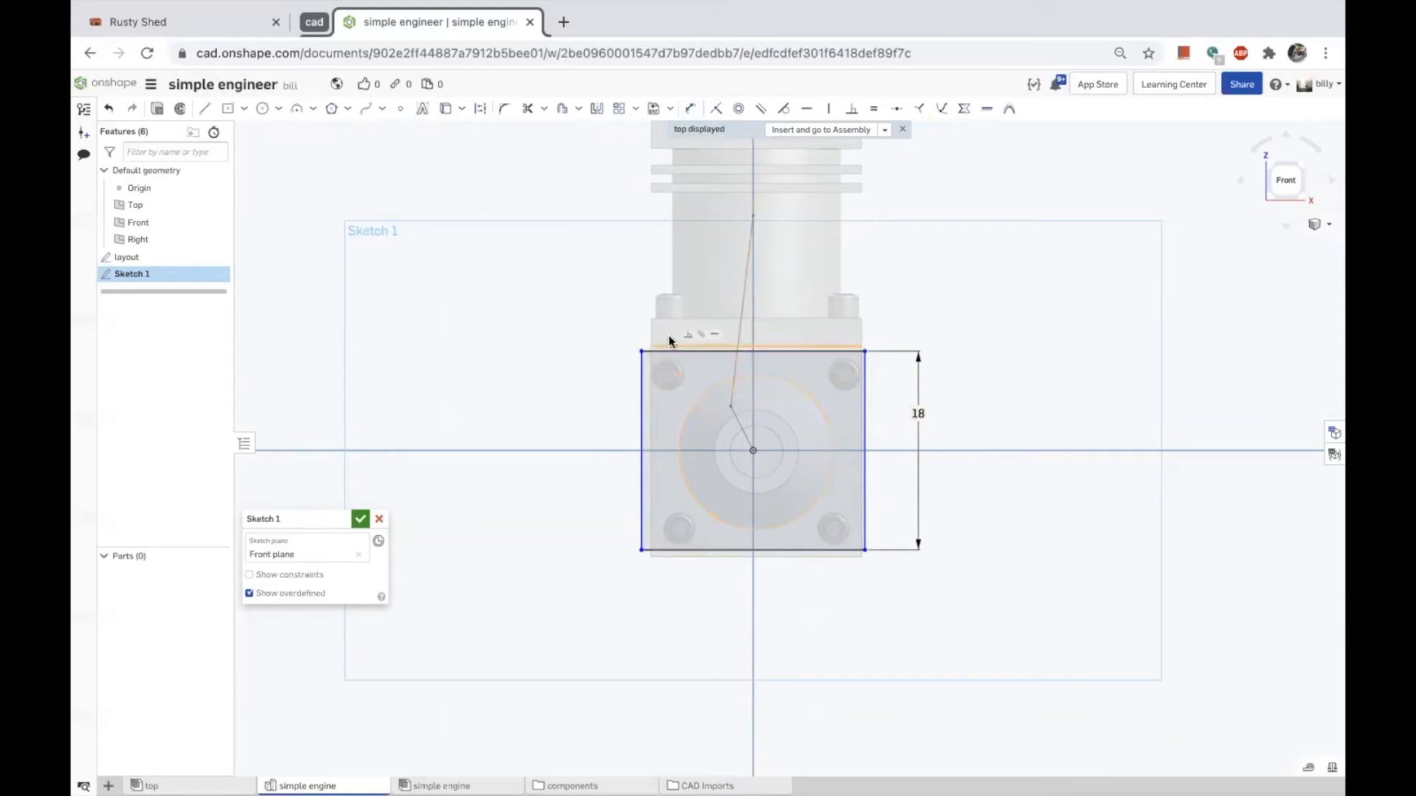
Make the rectangle's top and side edges equal so it becomes a square, and finish the sketch.
click(683, 351)
click(640, 387)
key(e)
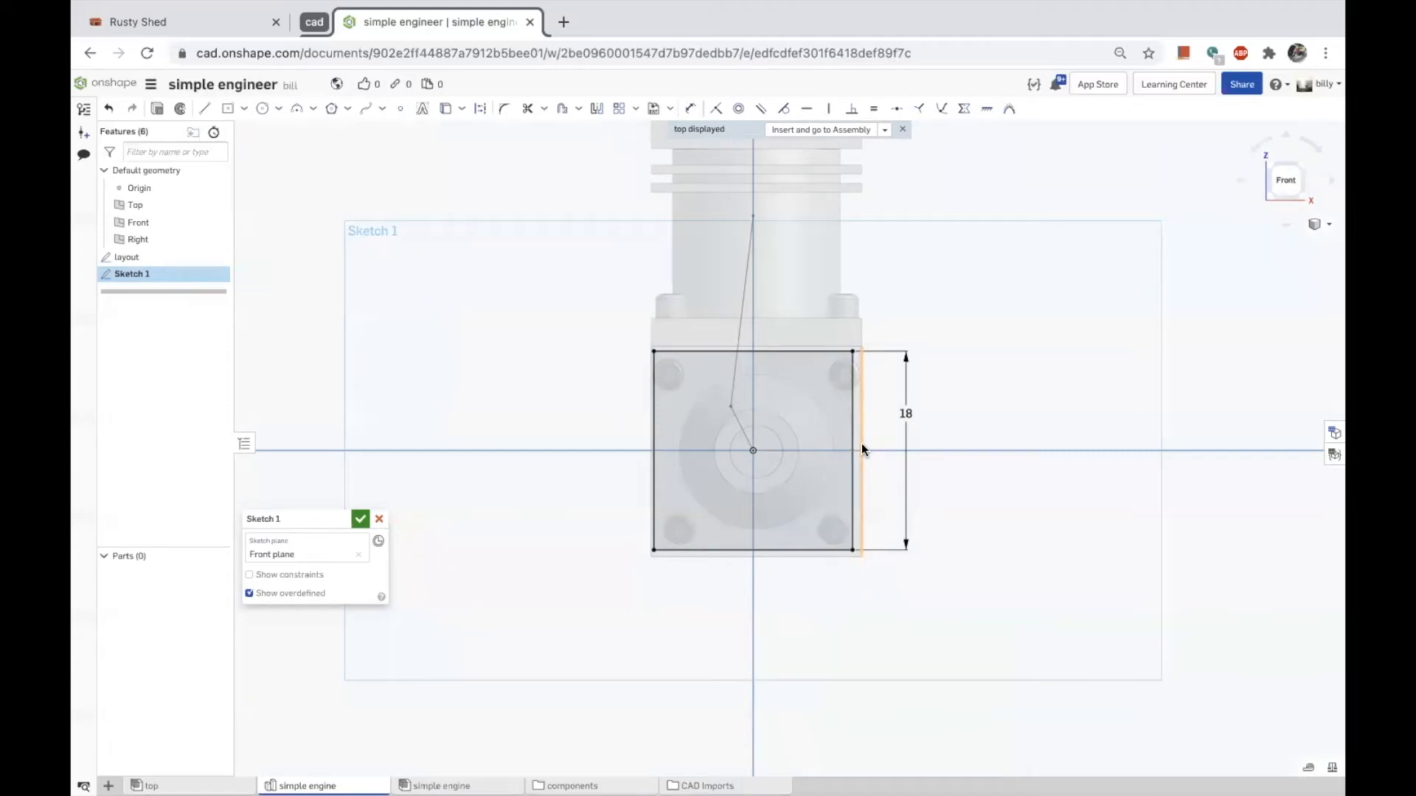
click(753, 451)
click(361, 520)
Hide the default planes and open the imported simple engine assembly.
scroll(526, 503, down, 1)
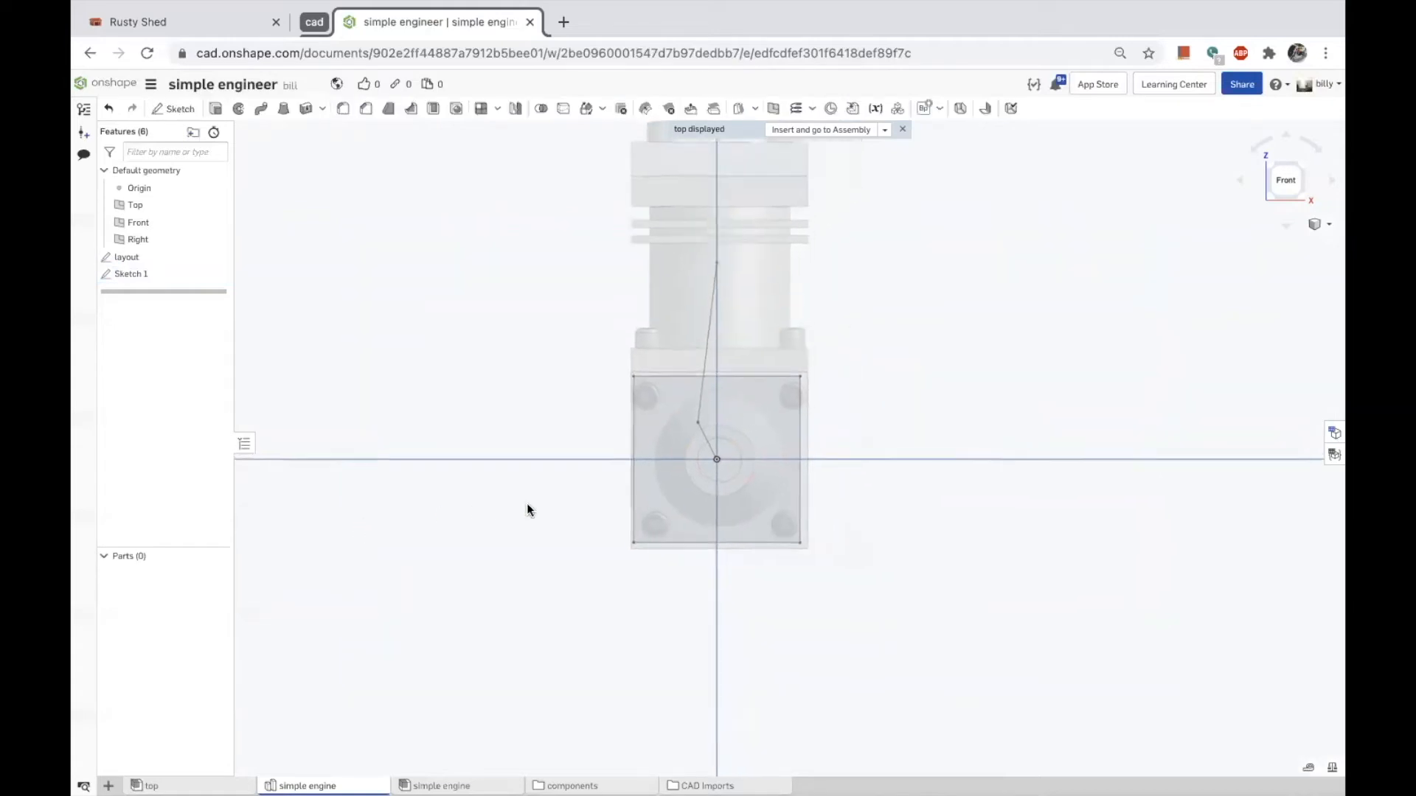
right_drag(721, 439, 688, 458)
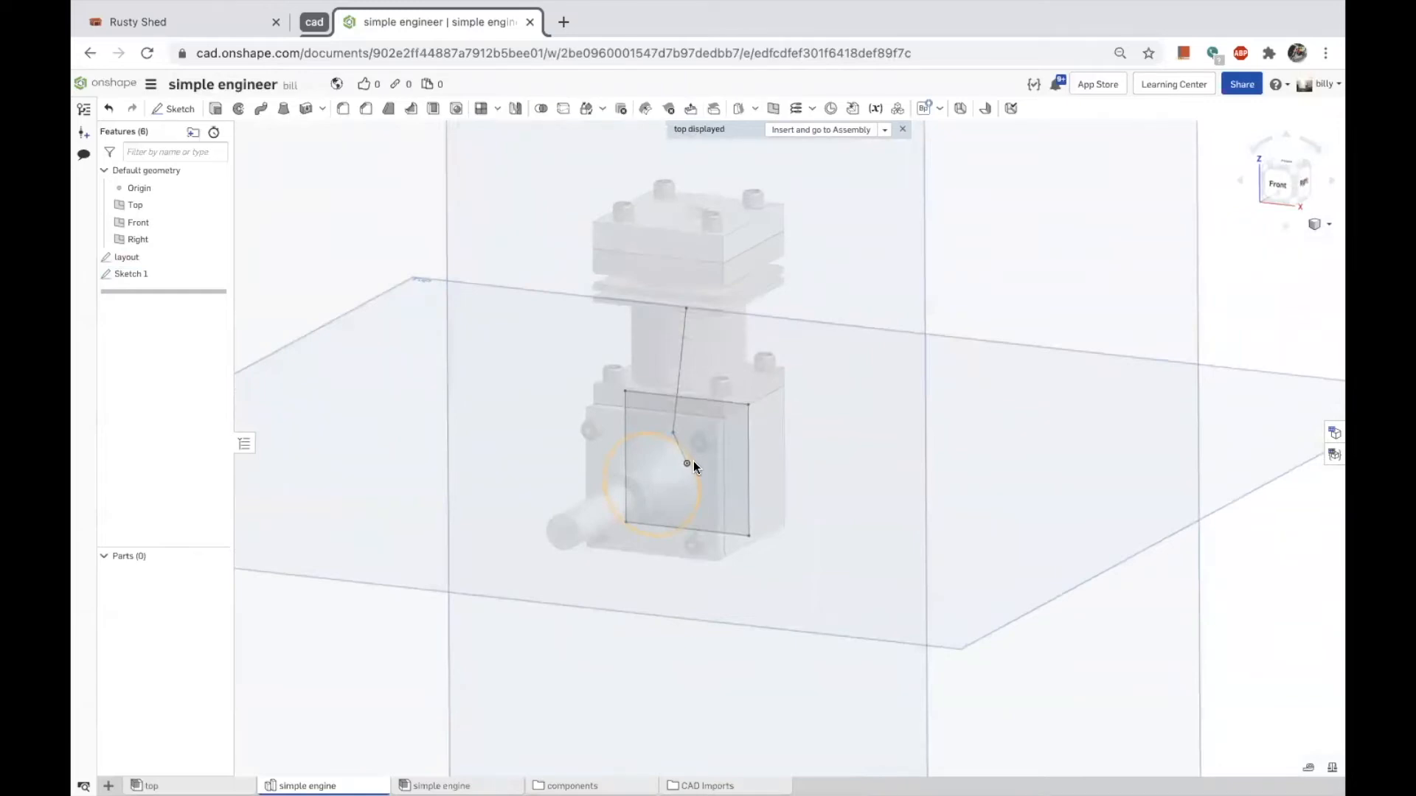
key(p)
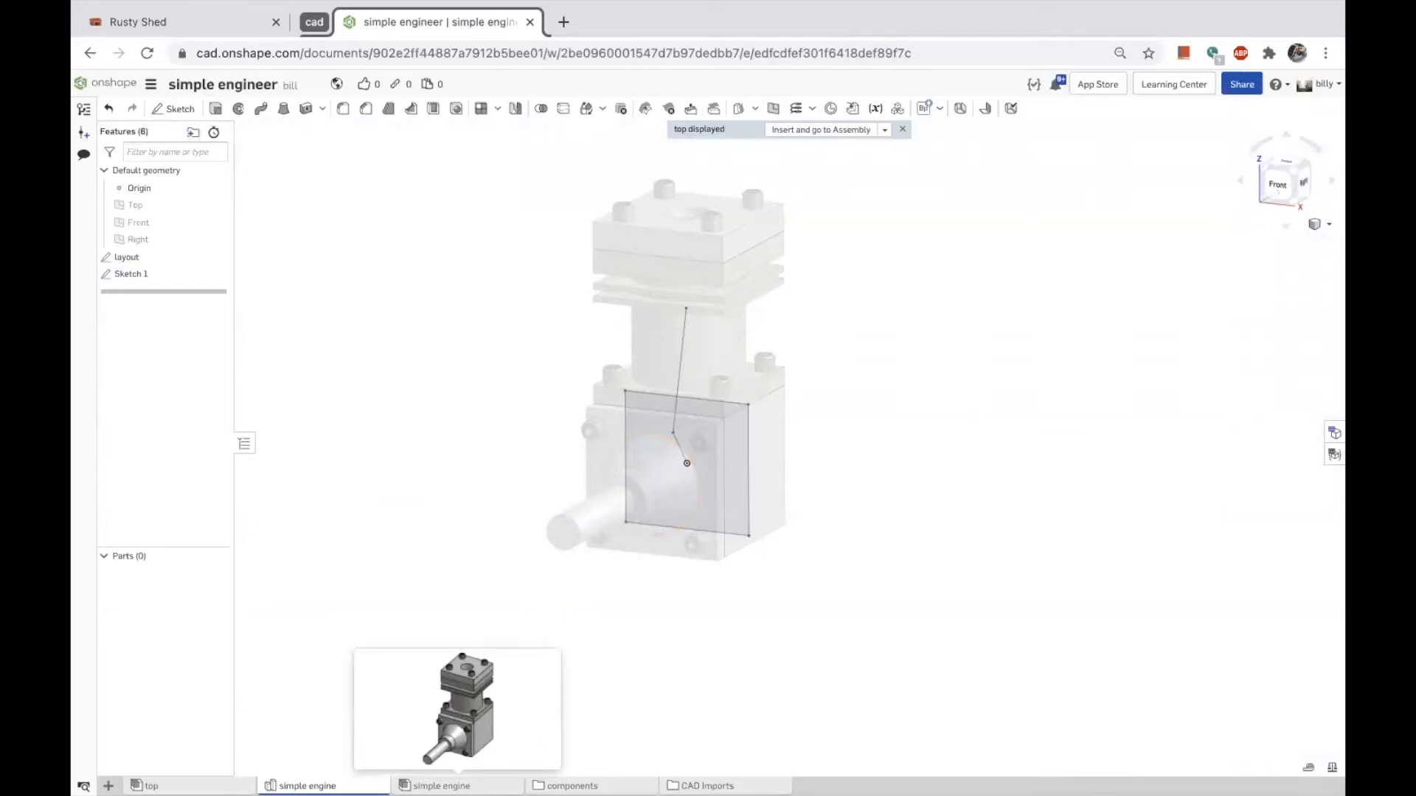
click(442, 786)
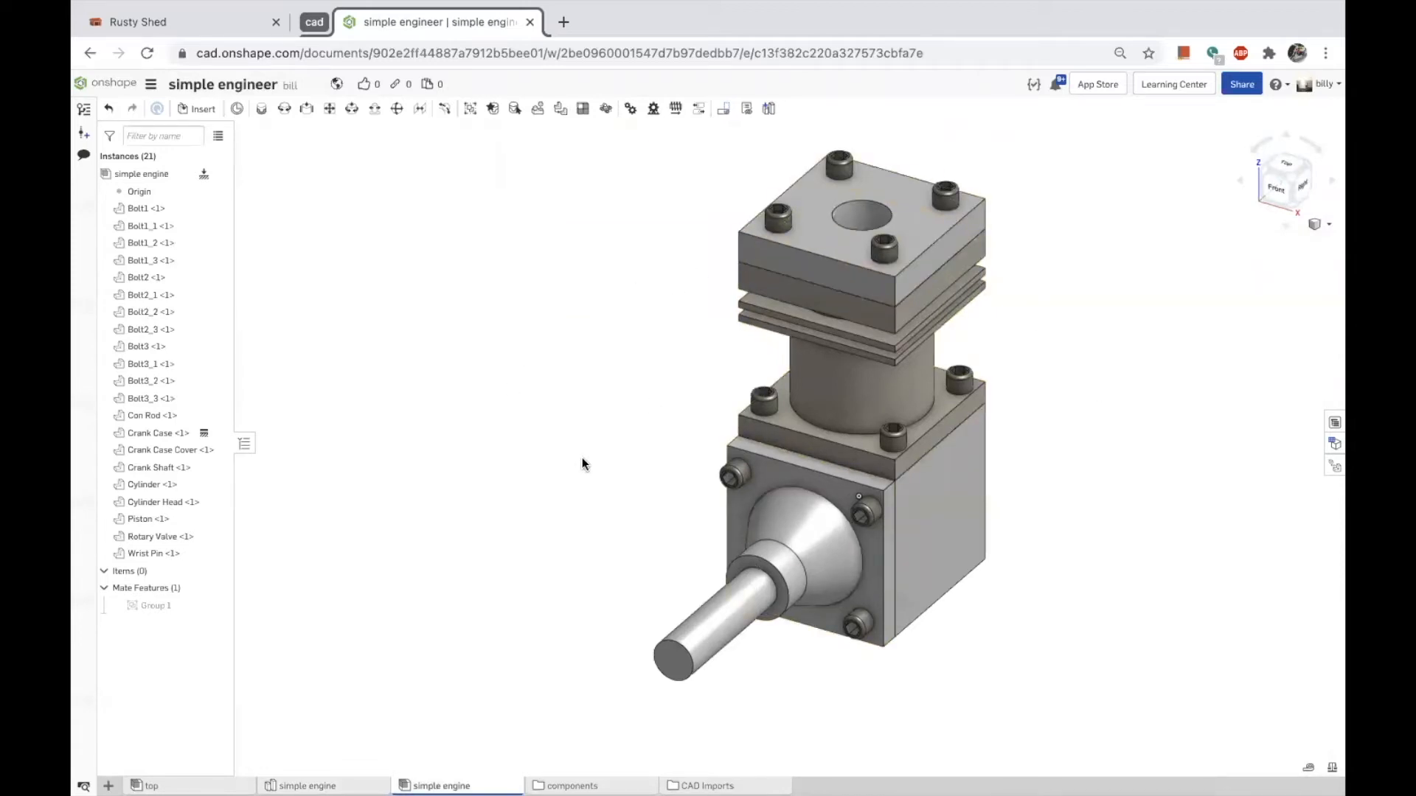
From the front view, measure the distance from the origin to each vertical side edge of the crank case cover.
mouse_move(601, 488)
right_down()
mouse_move(564, 459)
mouse_move(600, 472)
right_up()
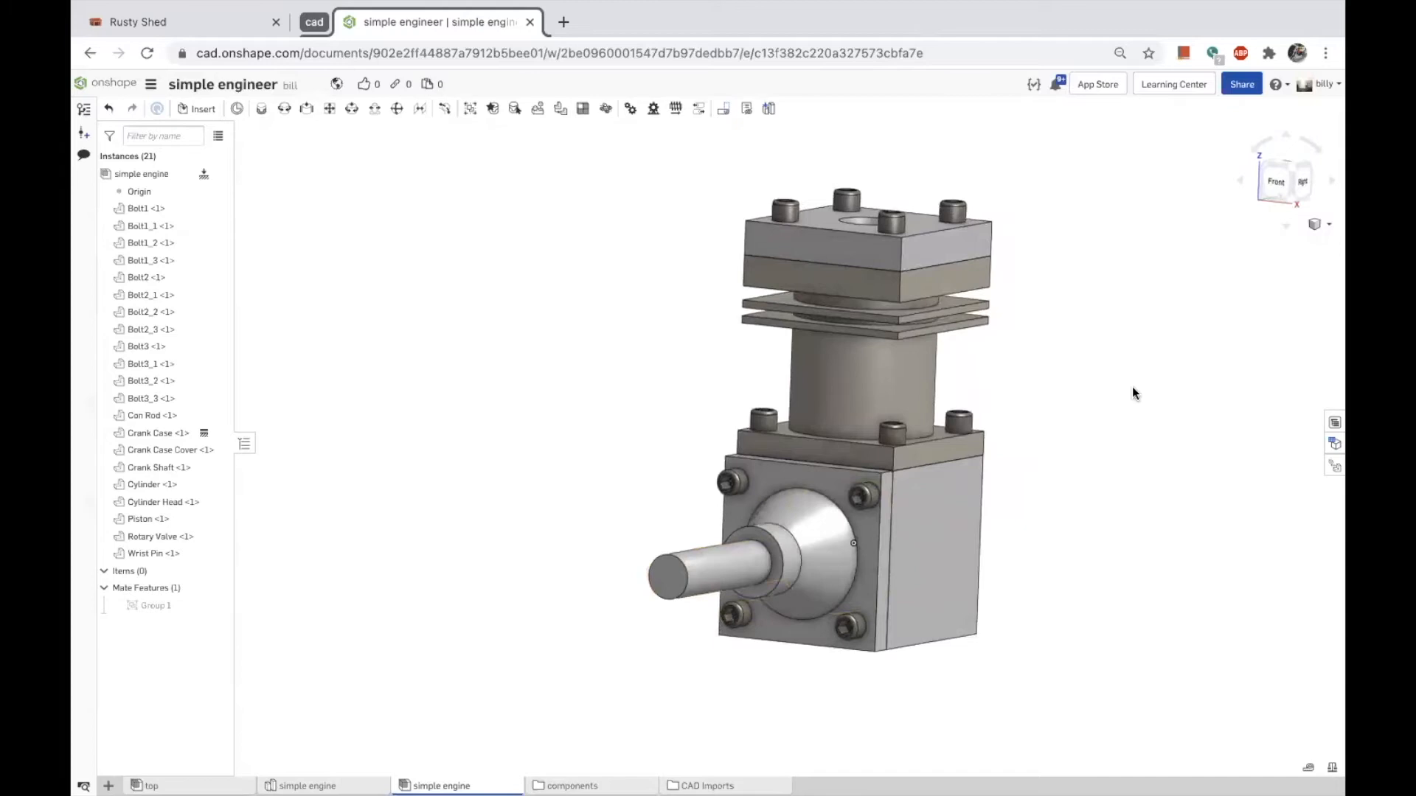
click(1270, 188)
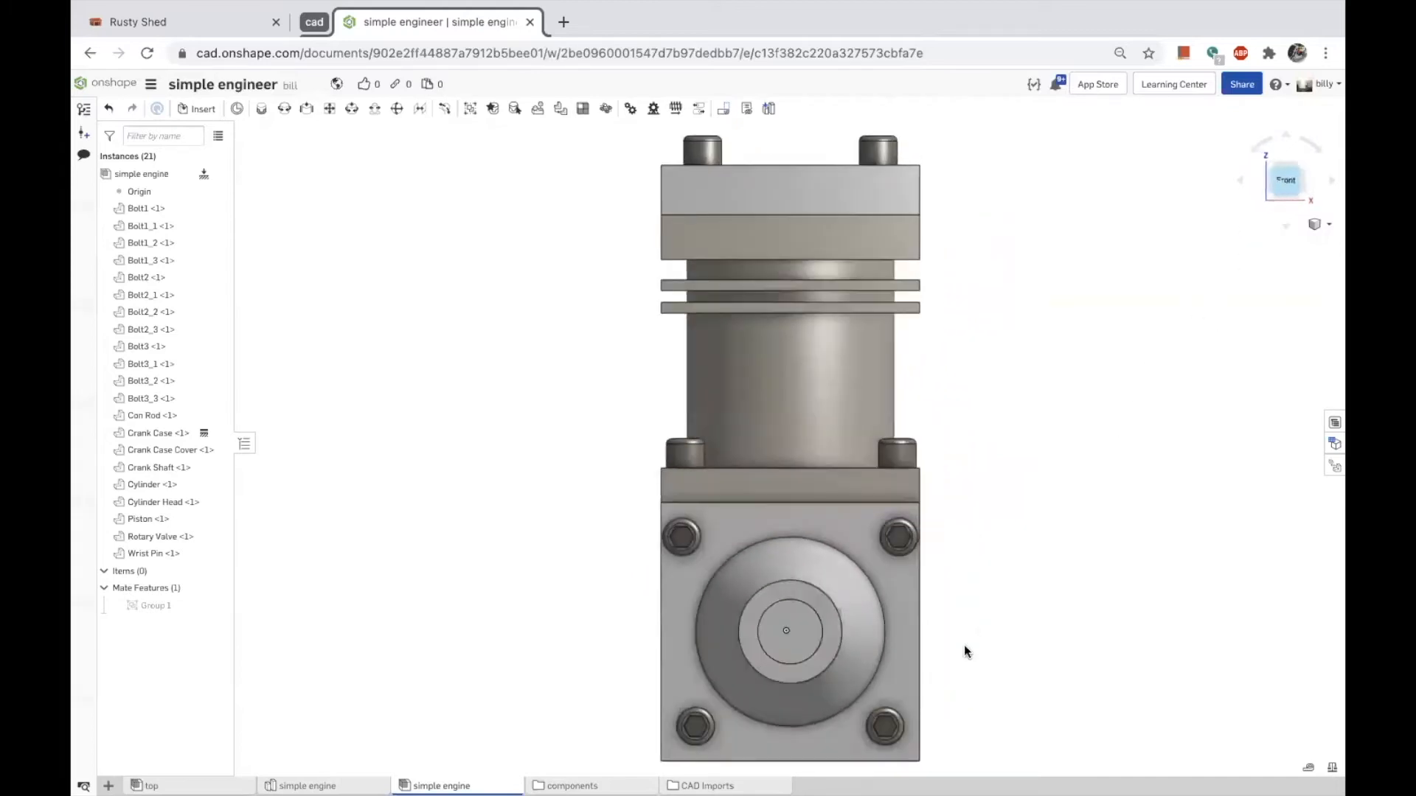
click(784, 630)
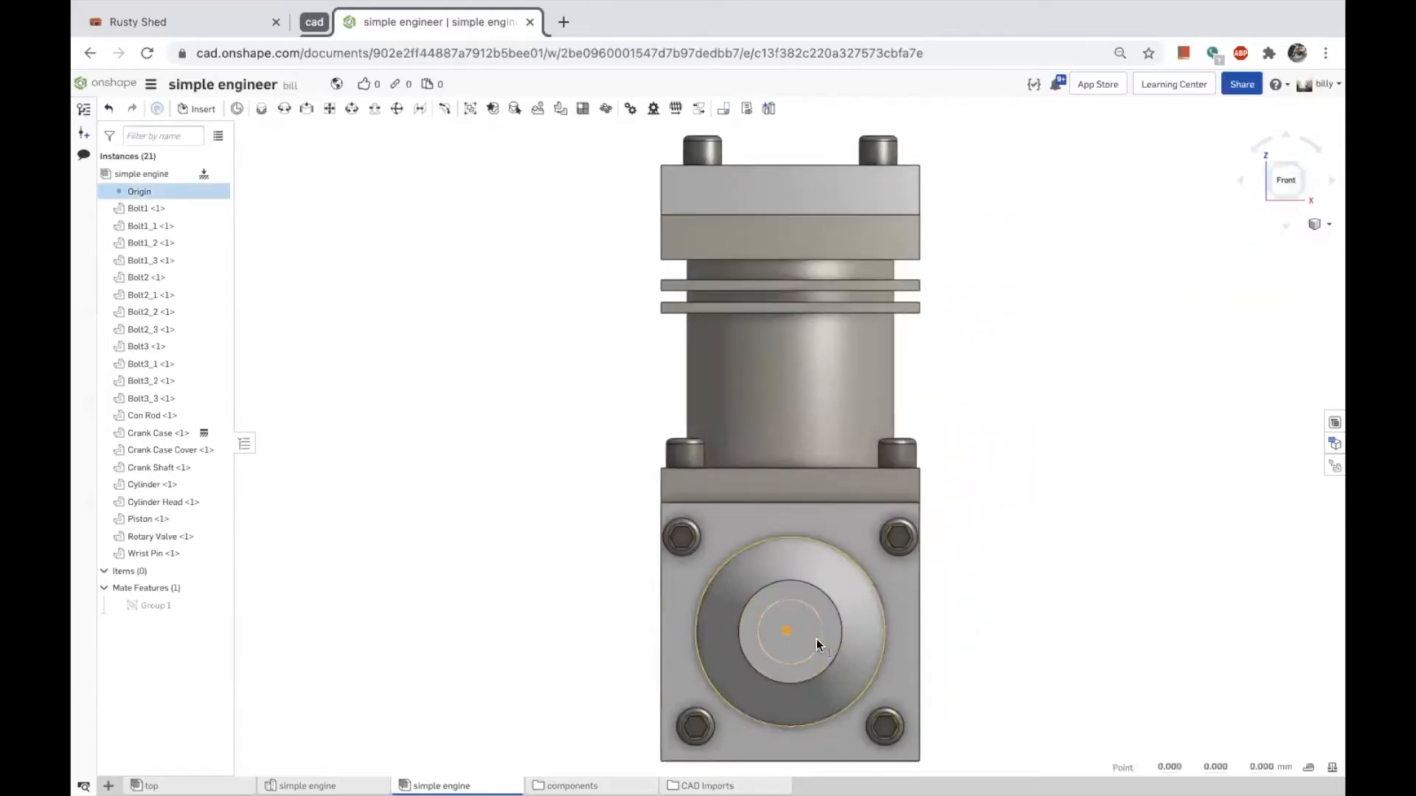
click(919, 613)
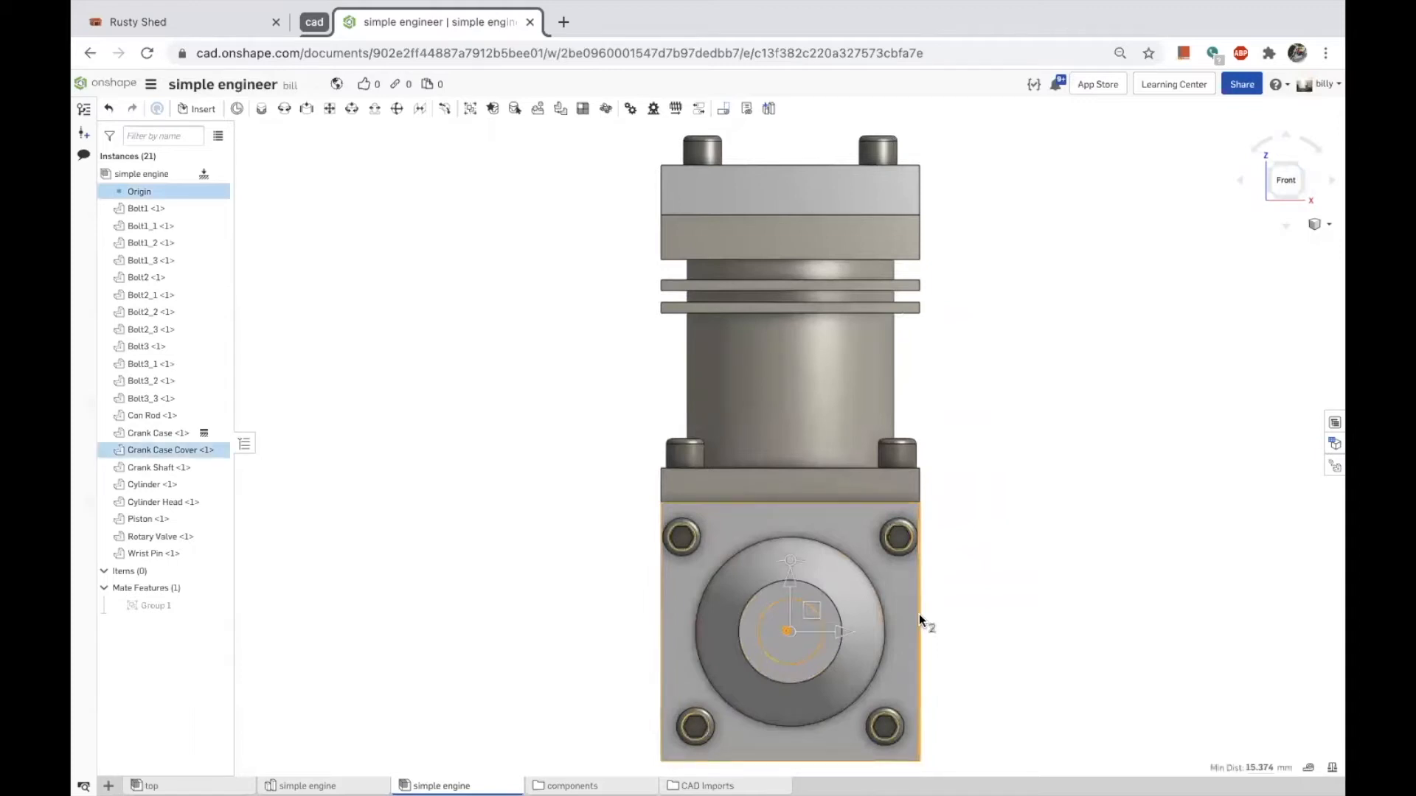
click(1004, 620)
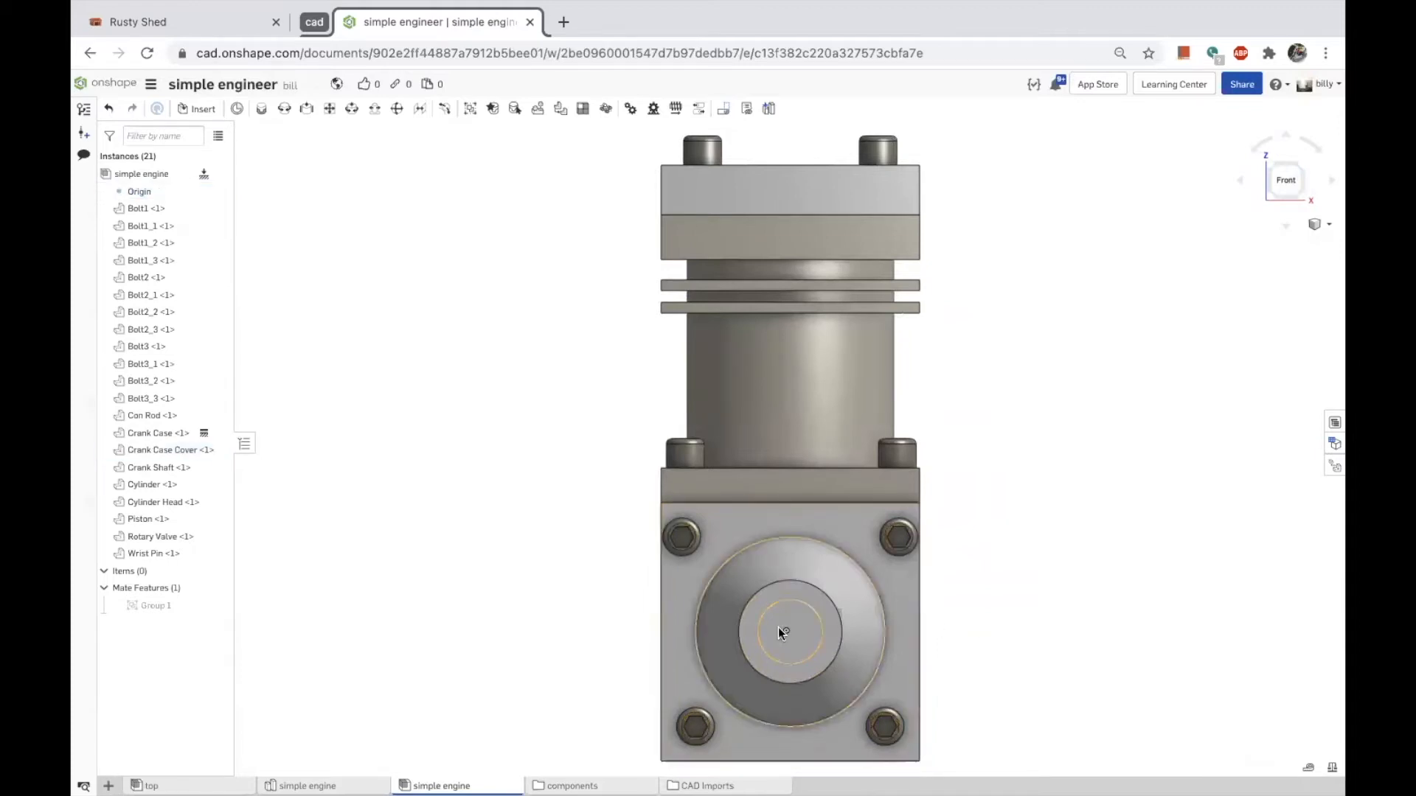
click(785, 630)
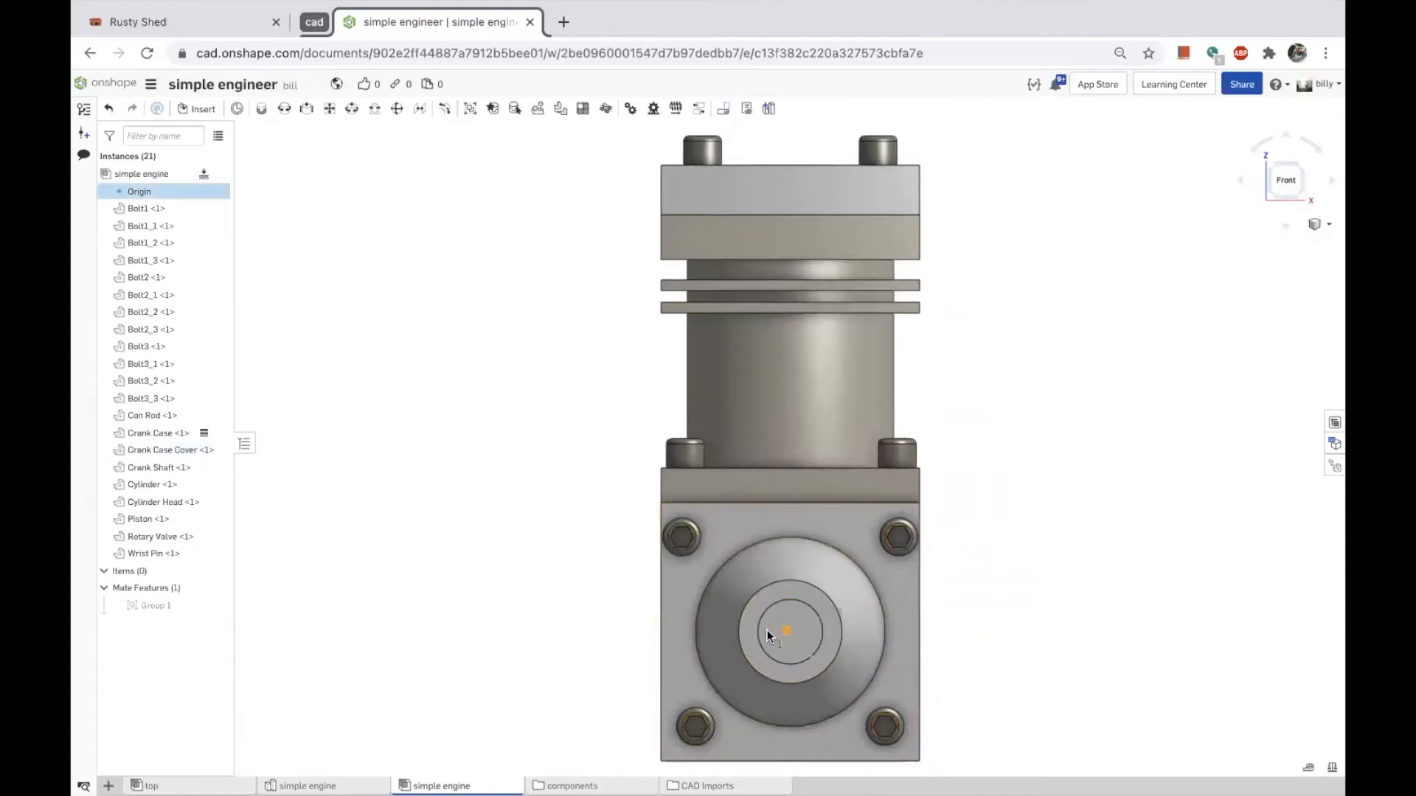
click(661, 625)
click(537, 611)
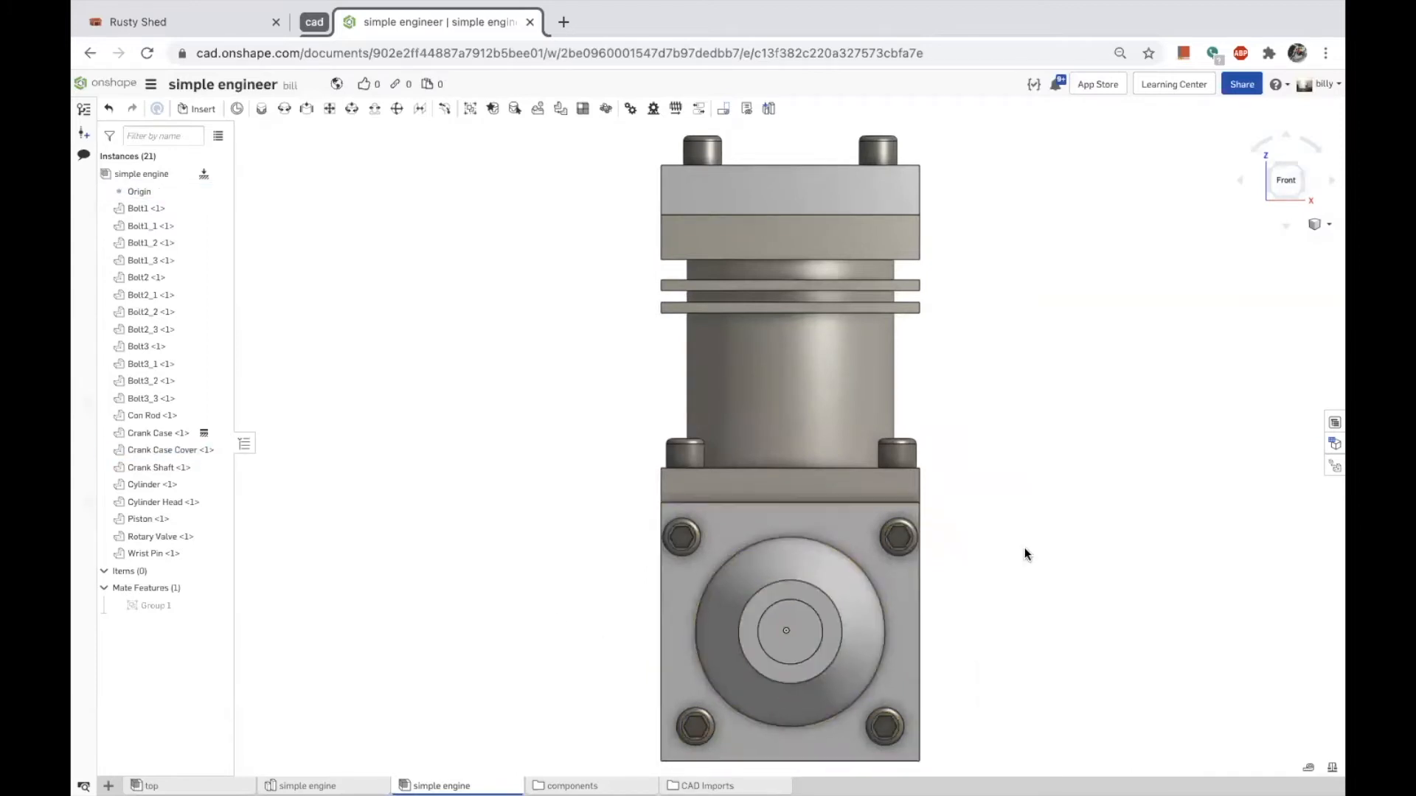
Unfix the Crank Case instance and move the whole engine away from the assembly origin.
scroll(933, 513, down, 2)
scroll(928, 516, down, 5)
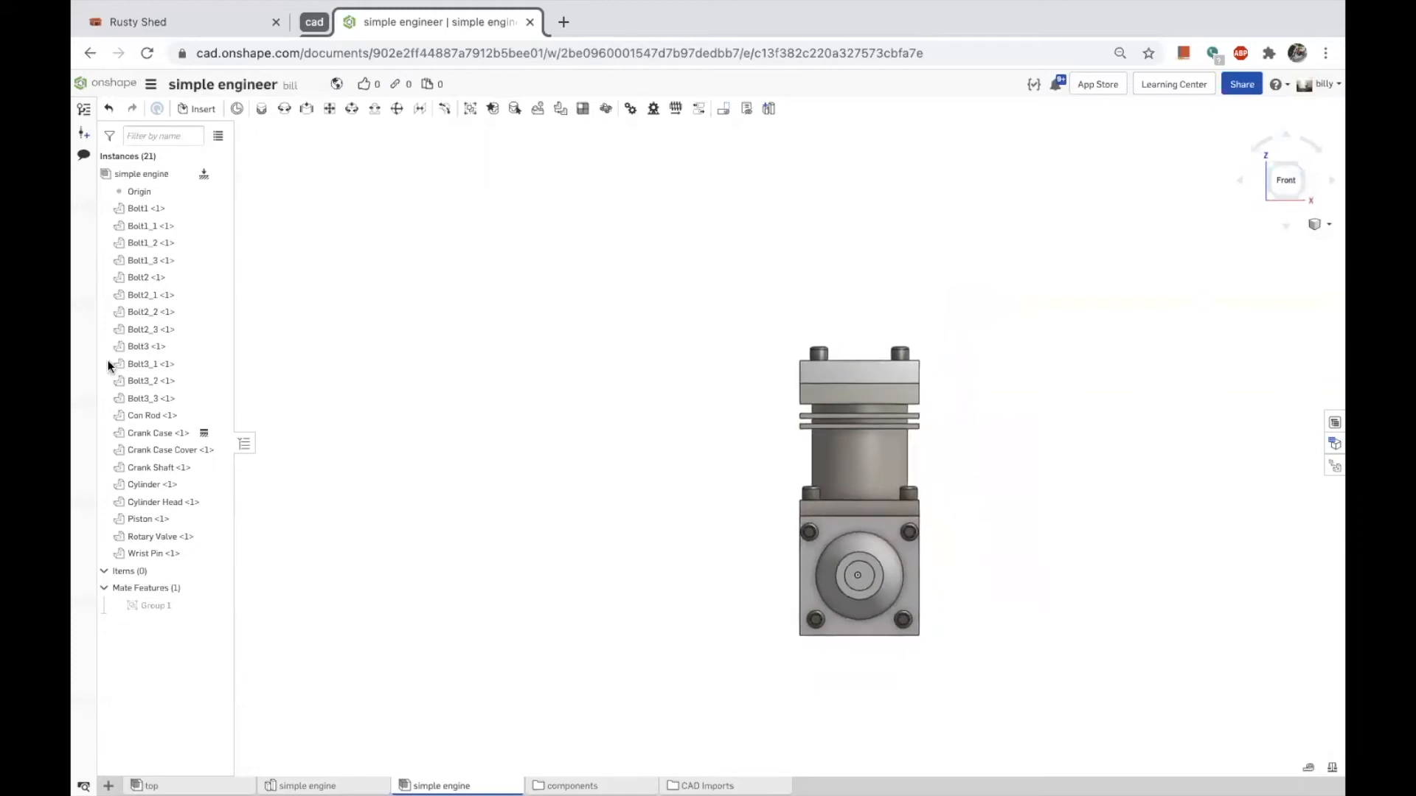
right_click(154, 436)
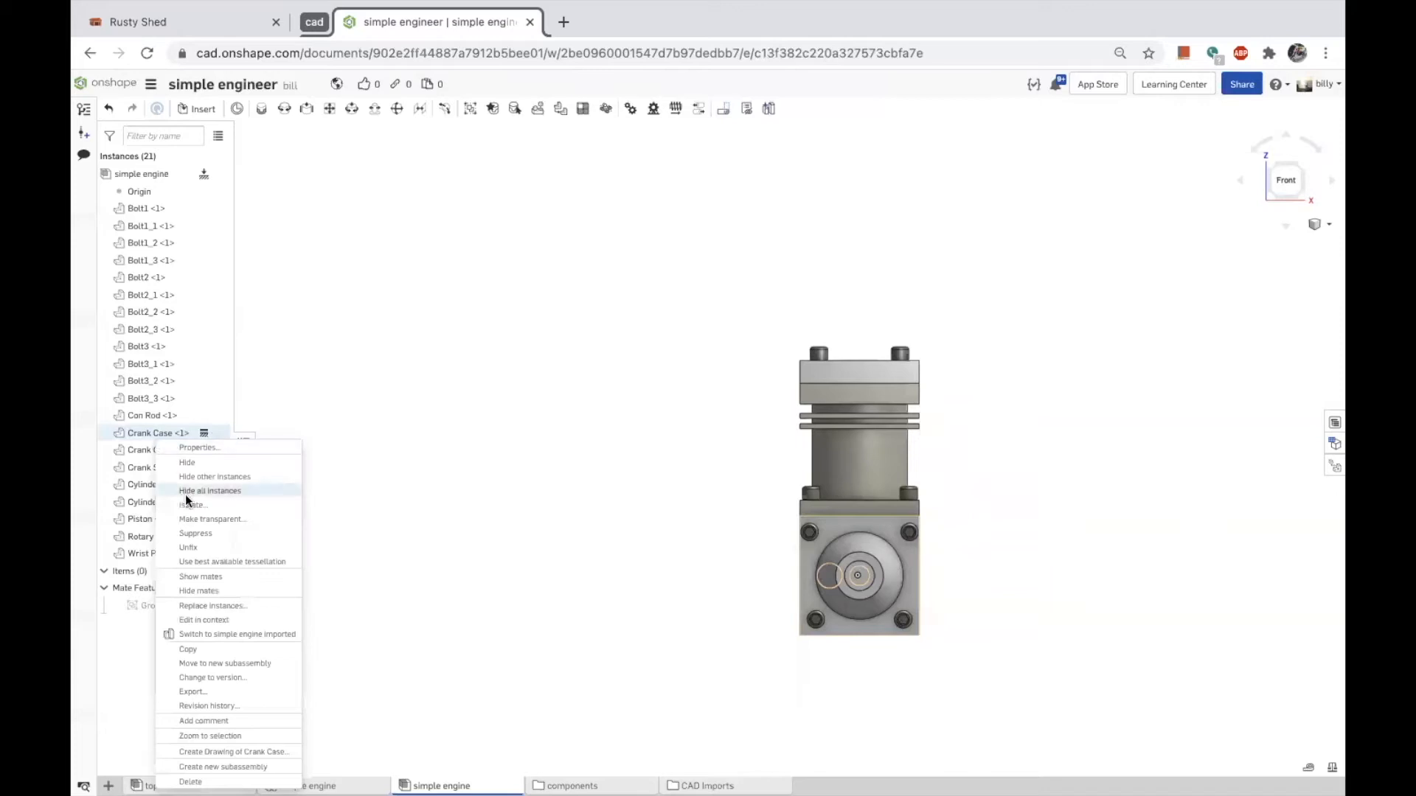
click(194, 548)
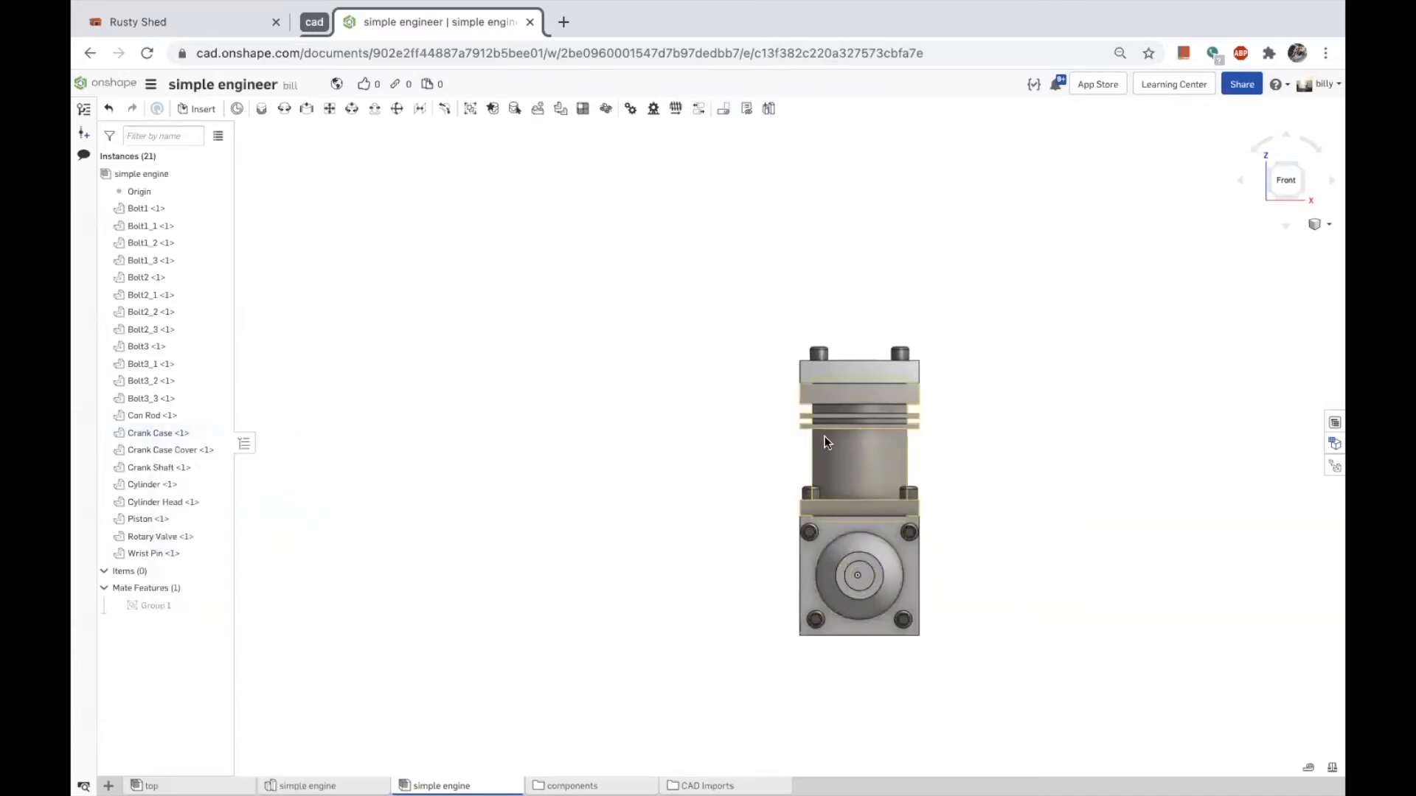
drag(825, 436, 467, 387)
Hide the crank case and measure the parallel distance between the crank shaft's disc face and the rotary valve's face.
key(shift+7)
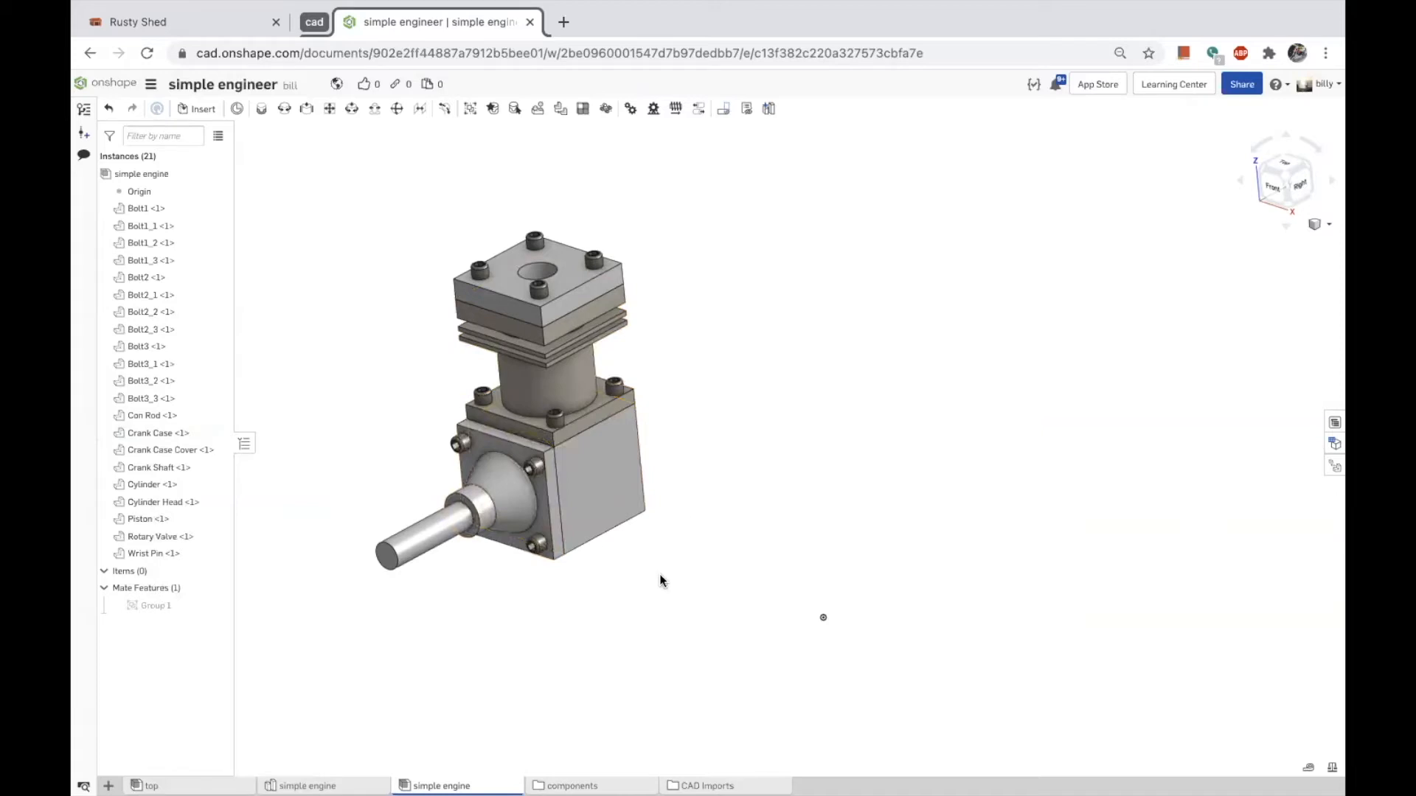
right_click(615, 514)
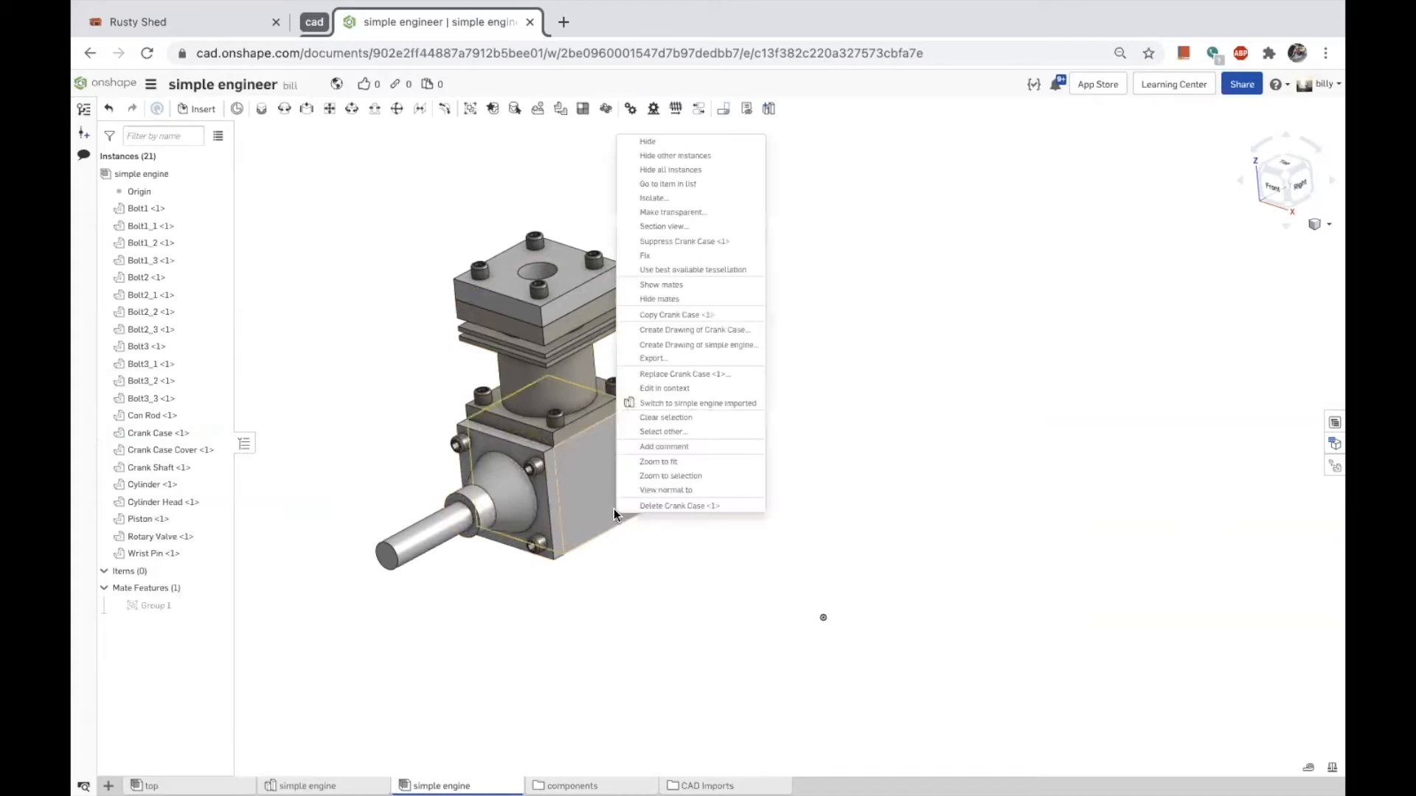
click(648, 142)
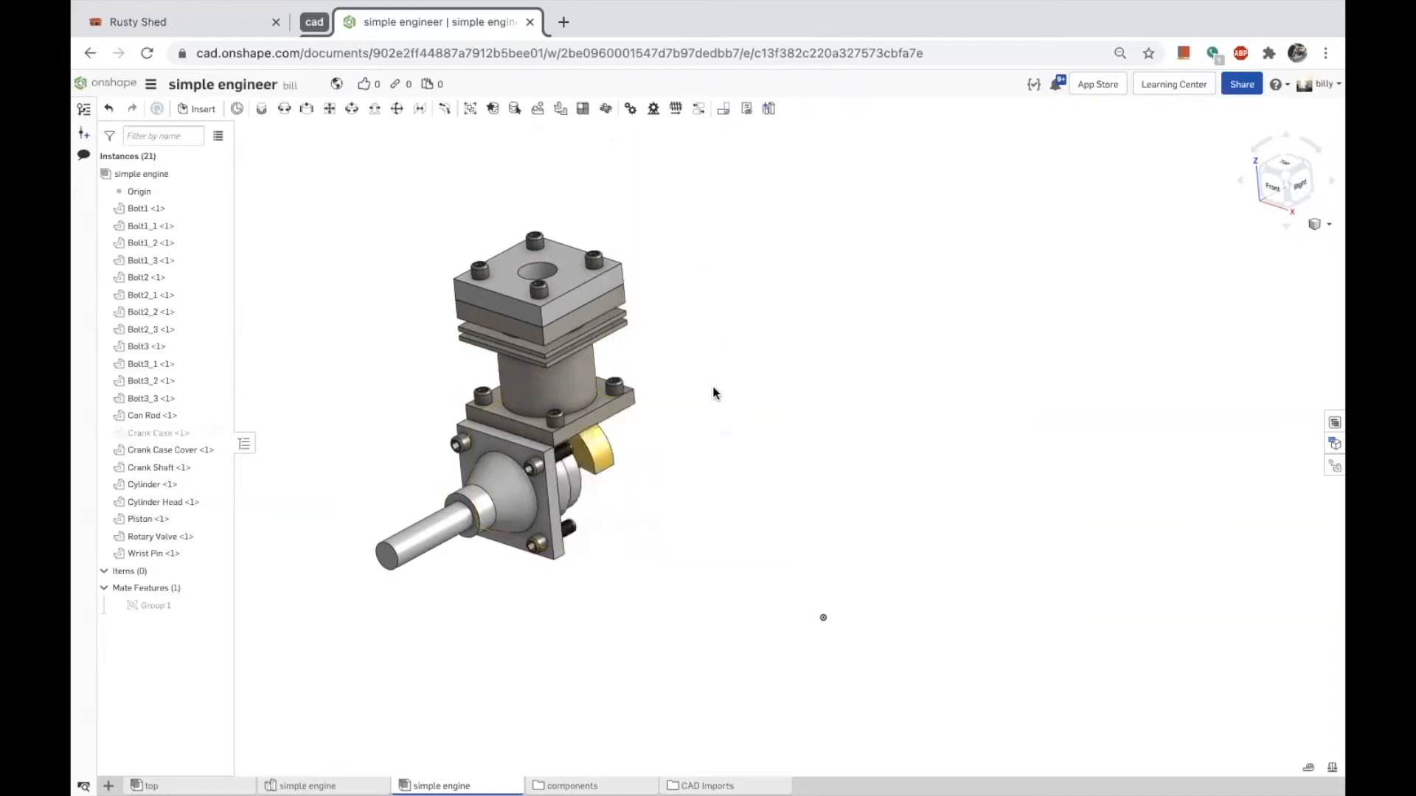
mouse_move(653, 483)
right_down()
mouse_move(596, 453)
mouse_move(585, 493)
mouse_move(631, 489)
right_up()
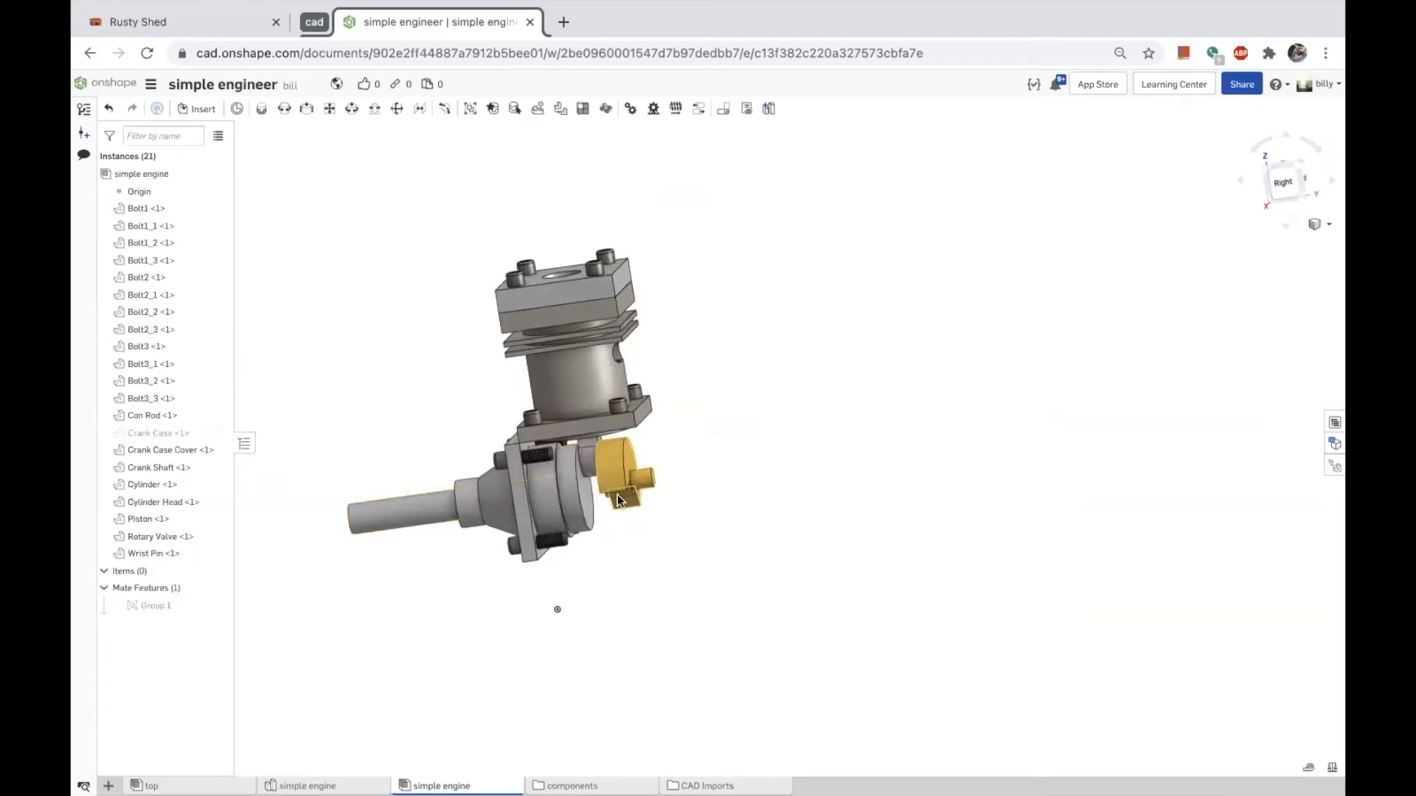
scroll(618, 497, up, 5)
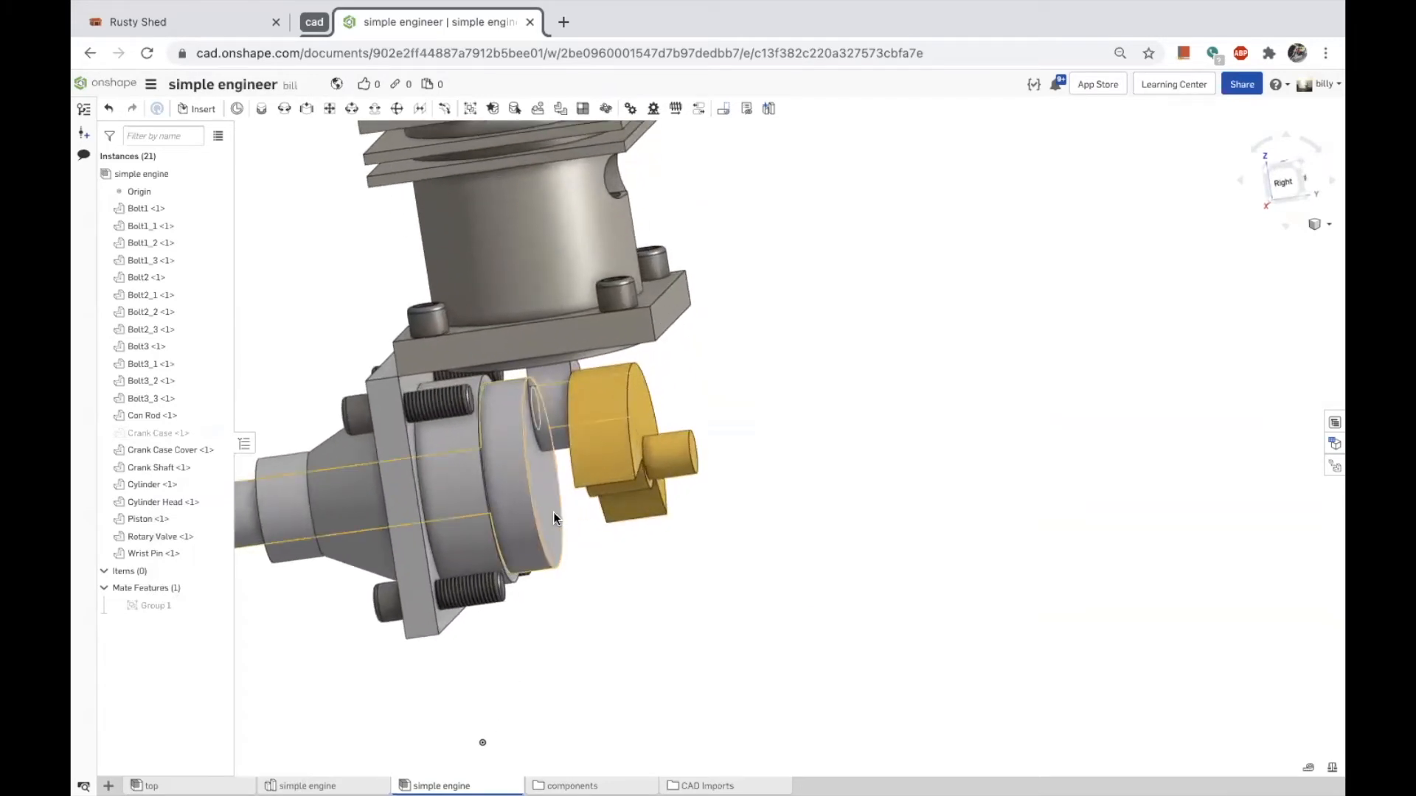
click(548, 514)
right_drag(550, 510, 569, 472)
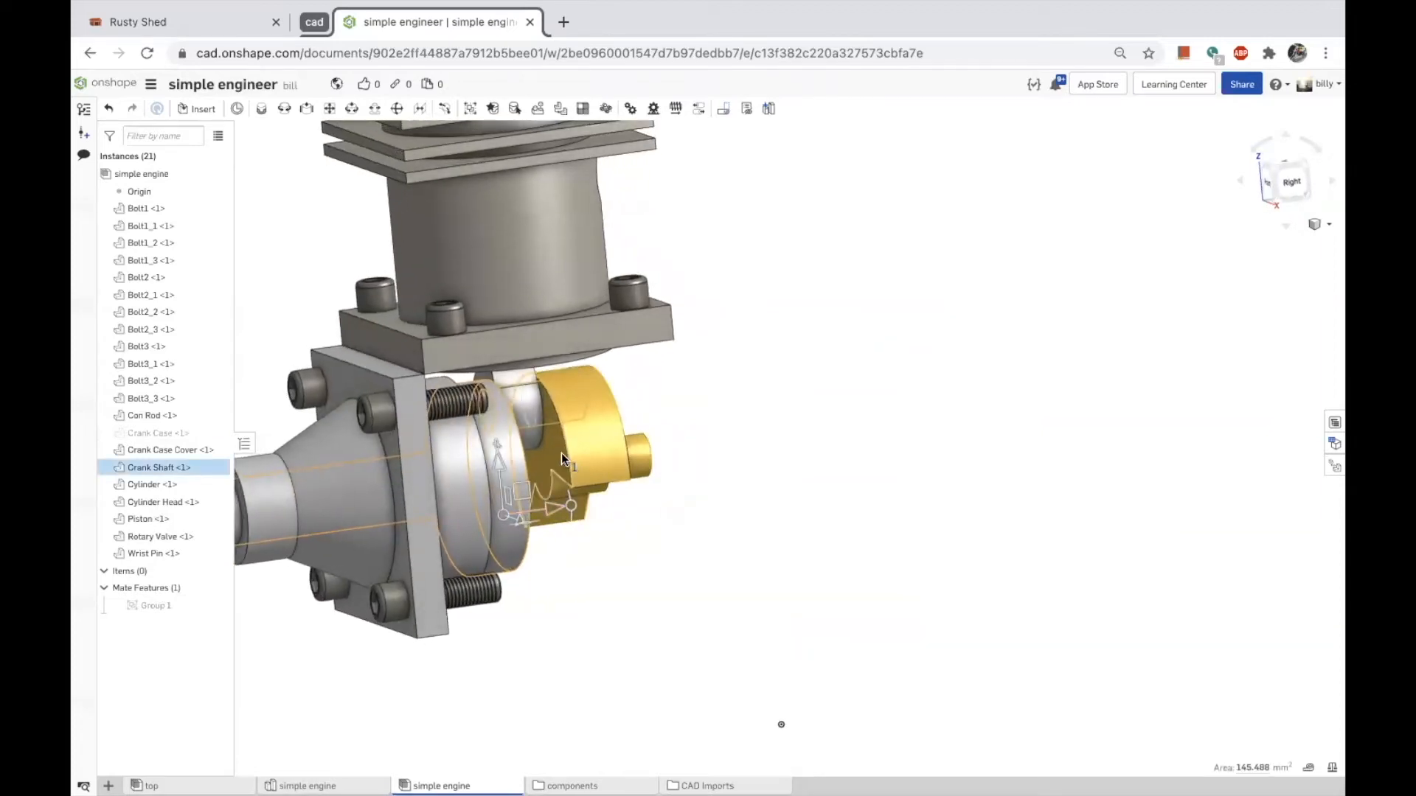
click(561, 453)
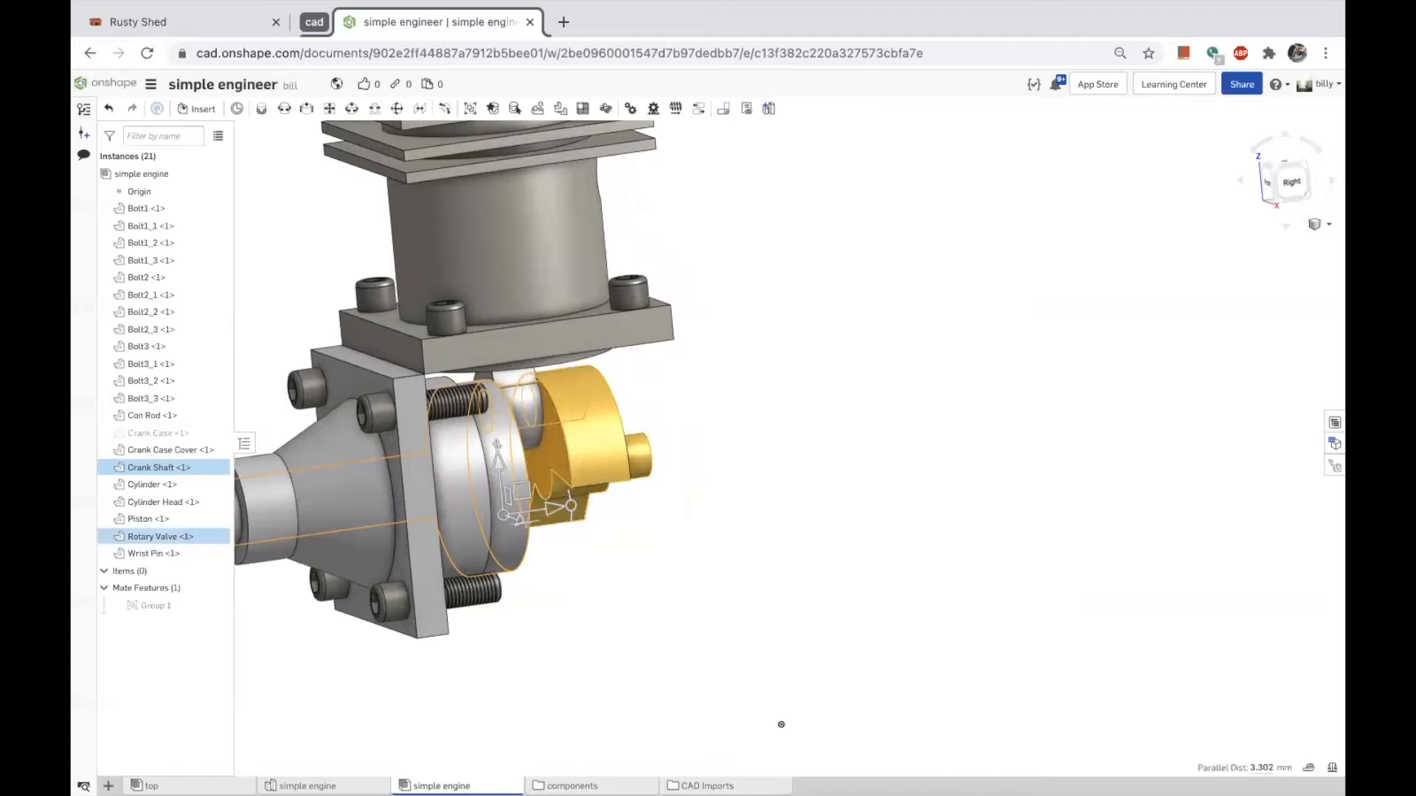
click(1260, 767)
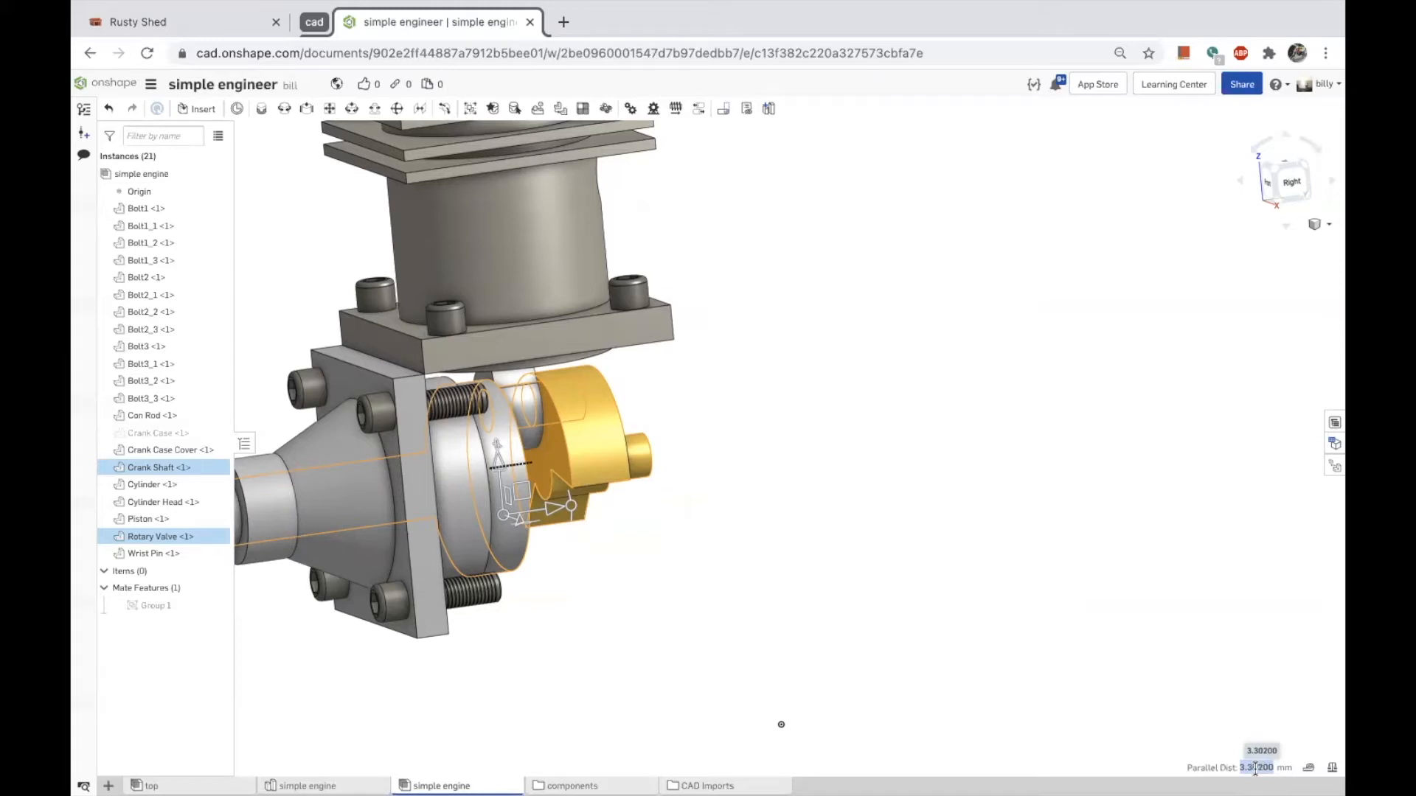
click(812, 592)
Move the engine to the assembly origin using the centre point of the crank shaft's disc face.
right_drag(897, 562, 836, 569)
click(572, 529)
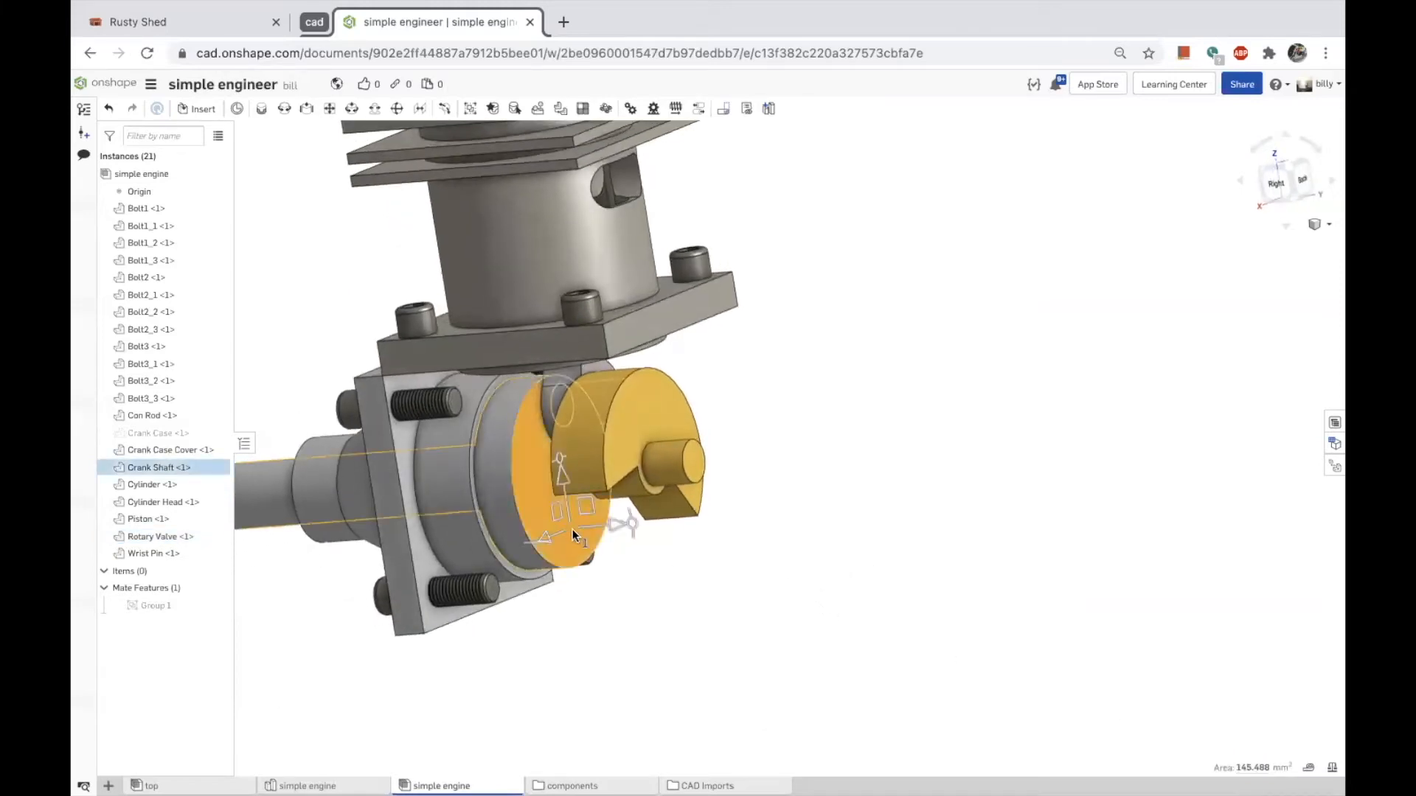
drag(574, 529, 530, 462)
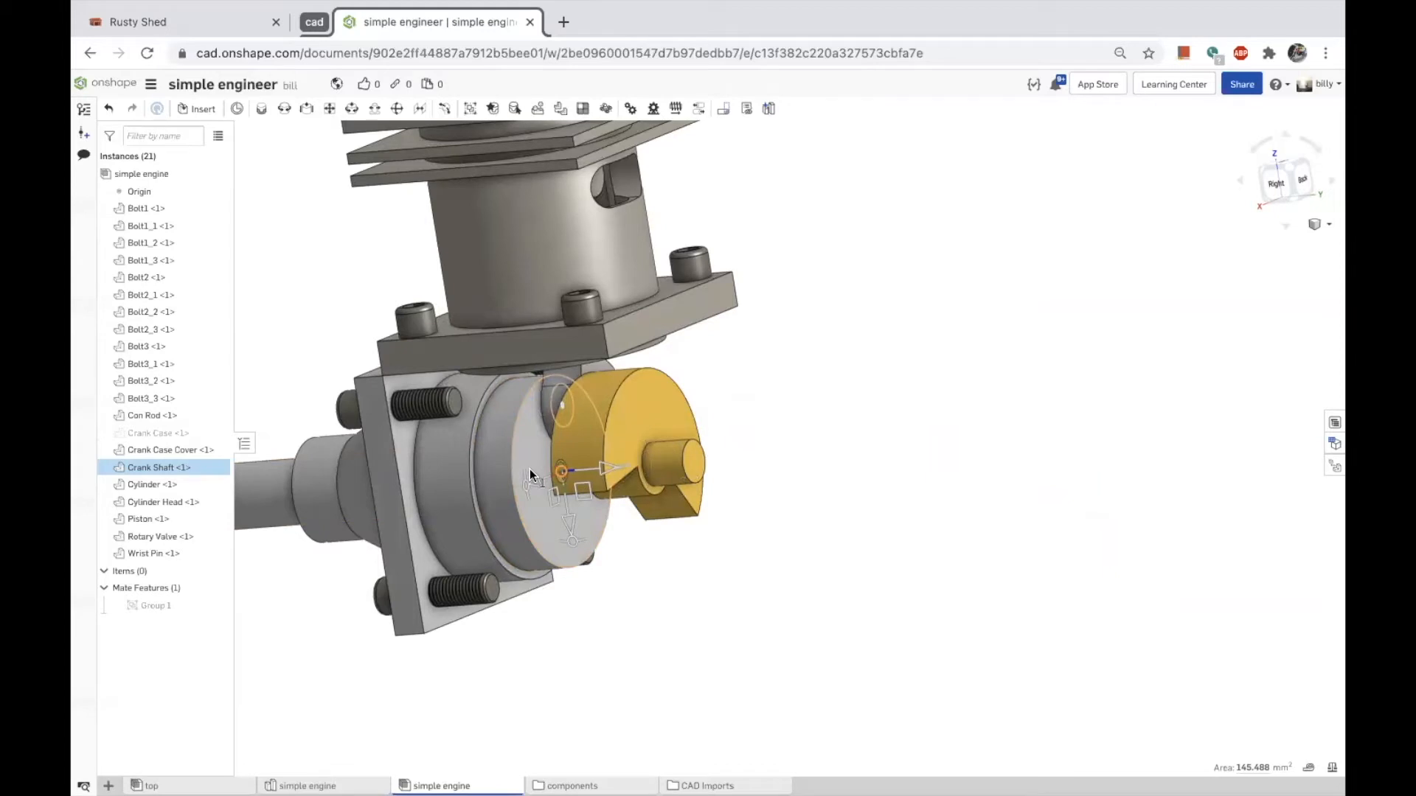
drag(531, 475, 569, 483)
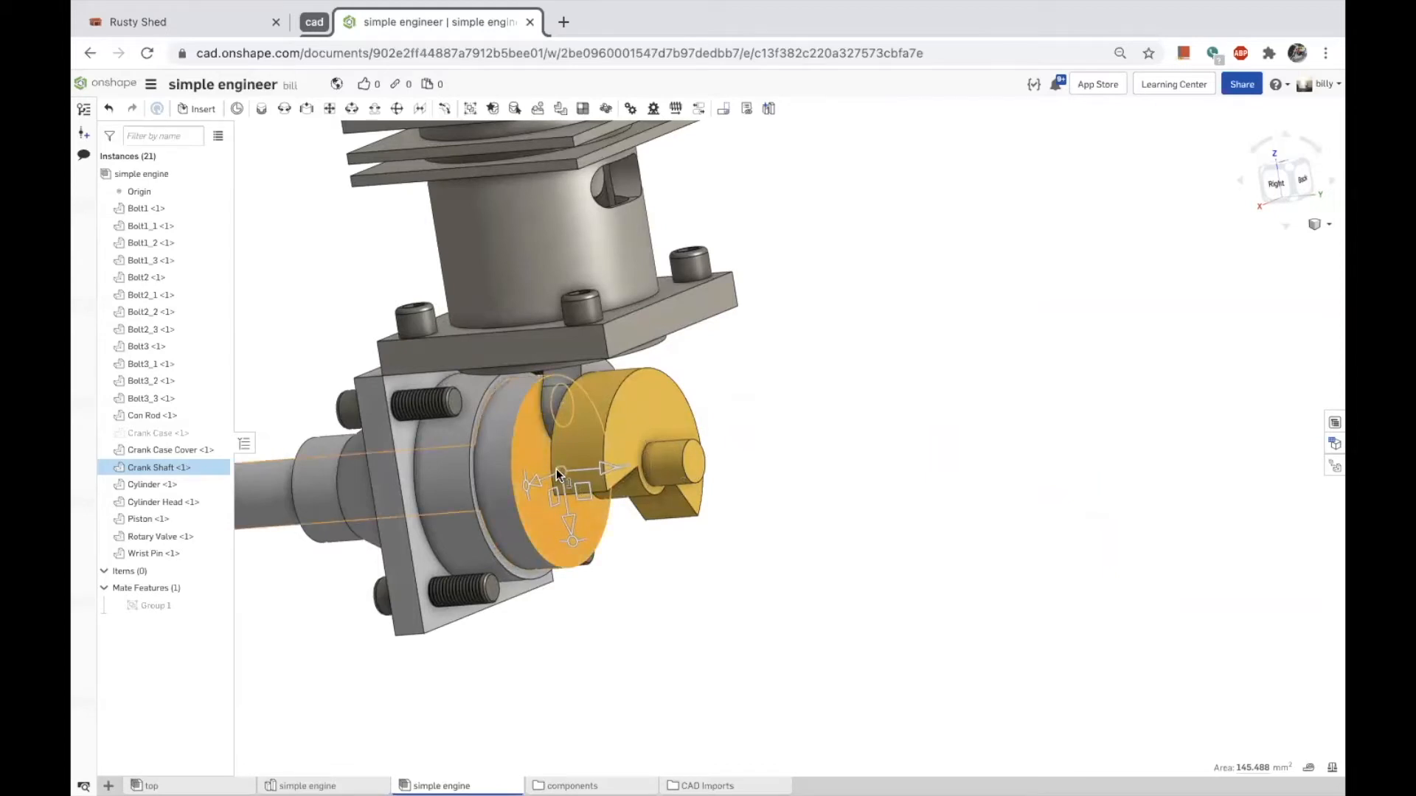
right_click(556, 469)
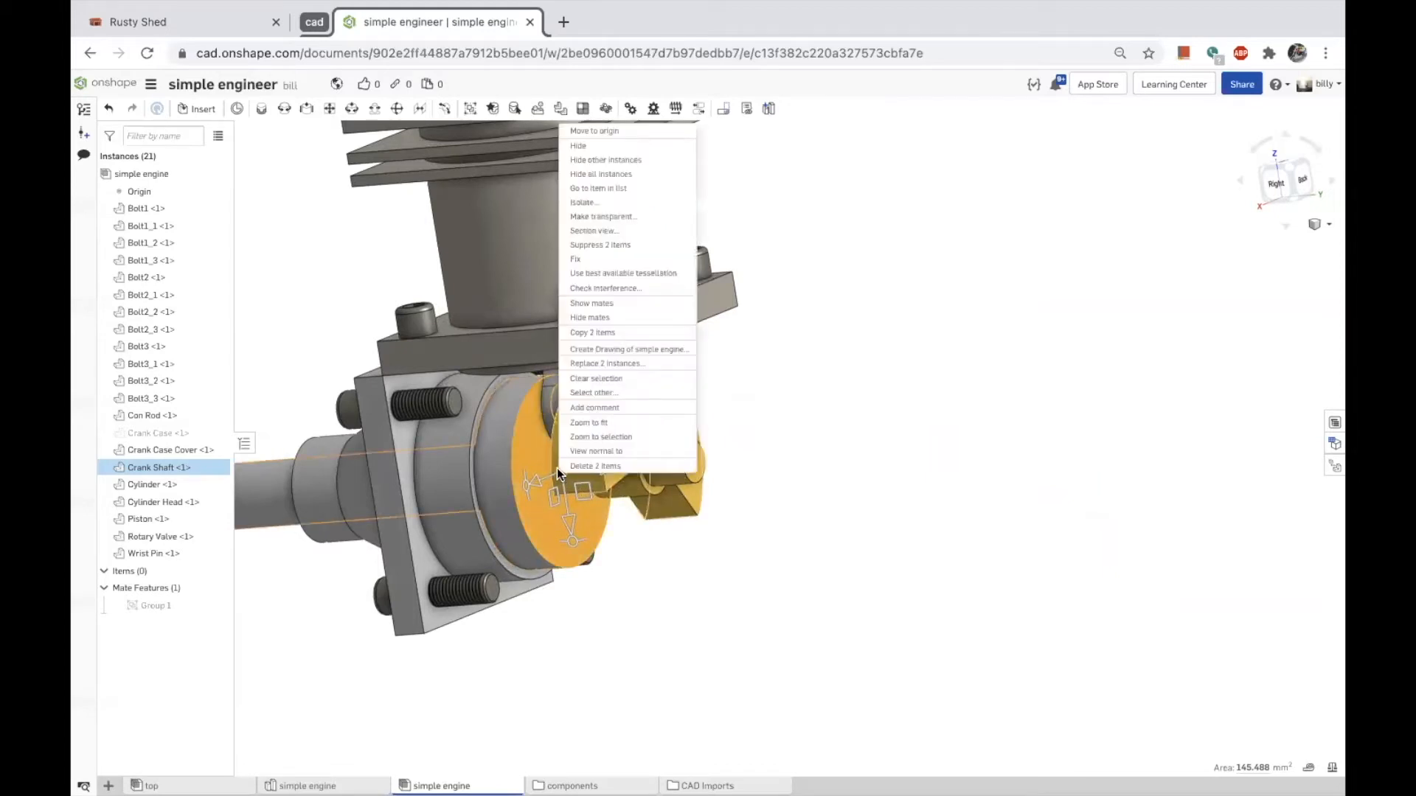
click(595, 131)
click(907, 494)
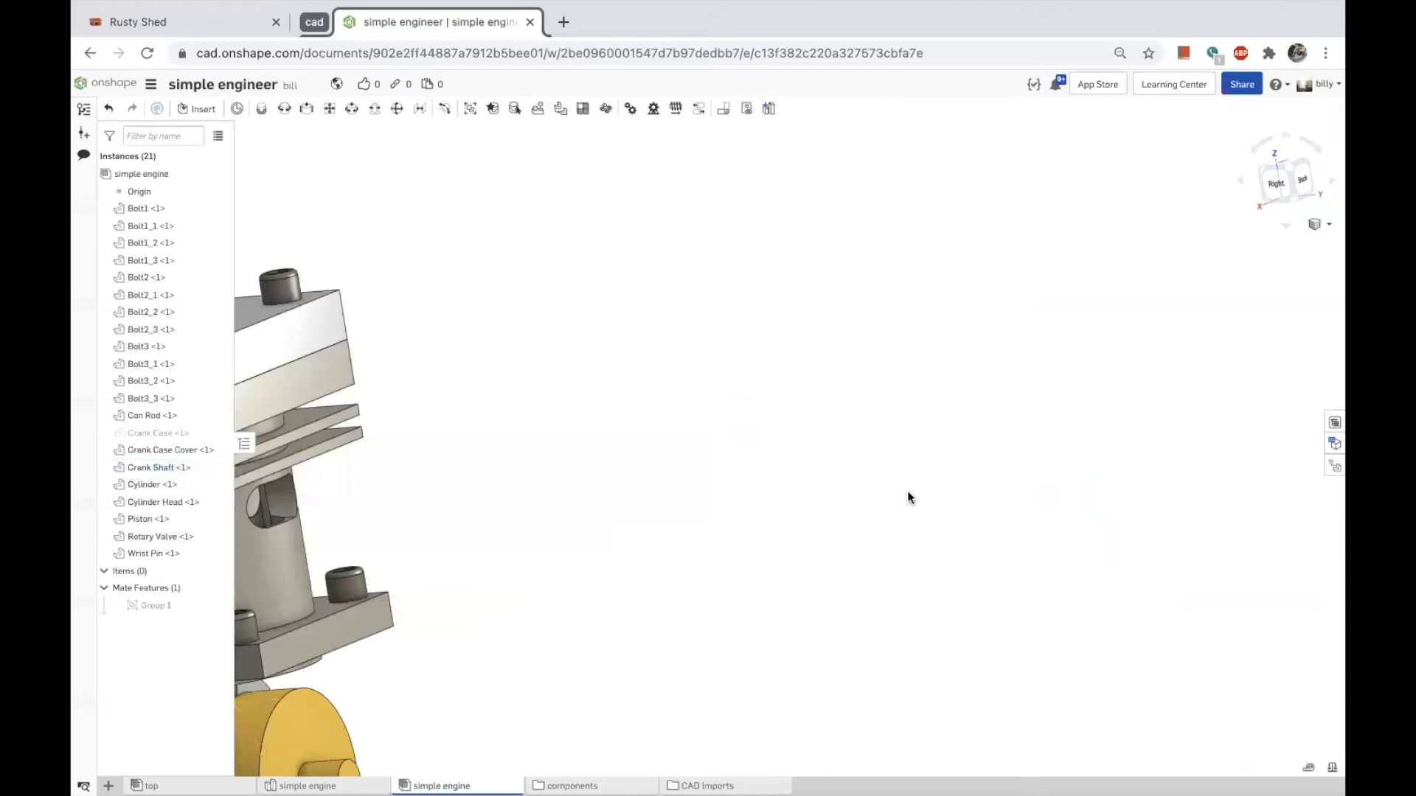
scroll(931, 479, down, 6)
right_drag(925, 457, 974, 444)
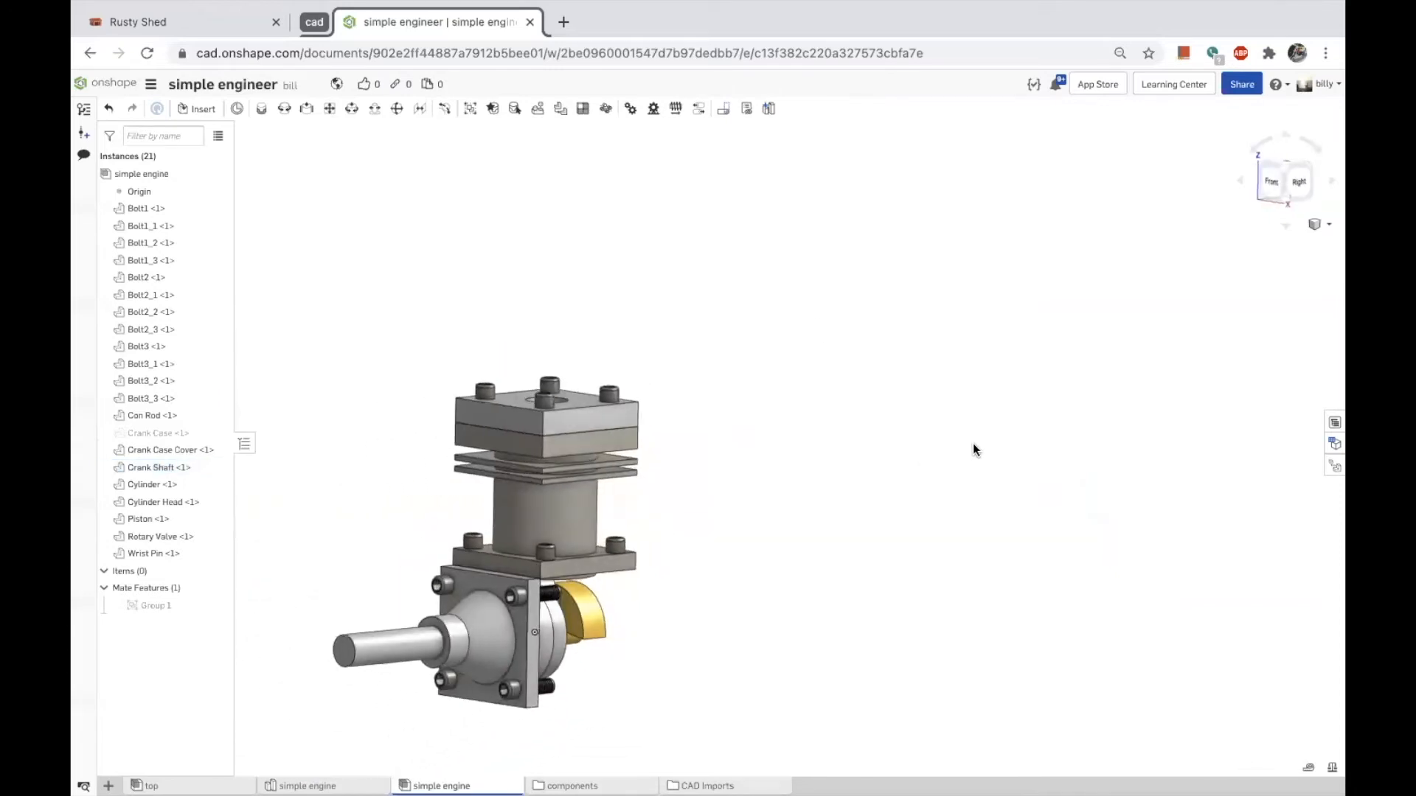
Measure the parallel distance between the crank shaft's disc face and the rotary valve's facing surface and copy the value.
click(1271, 183)
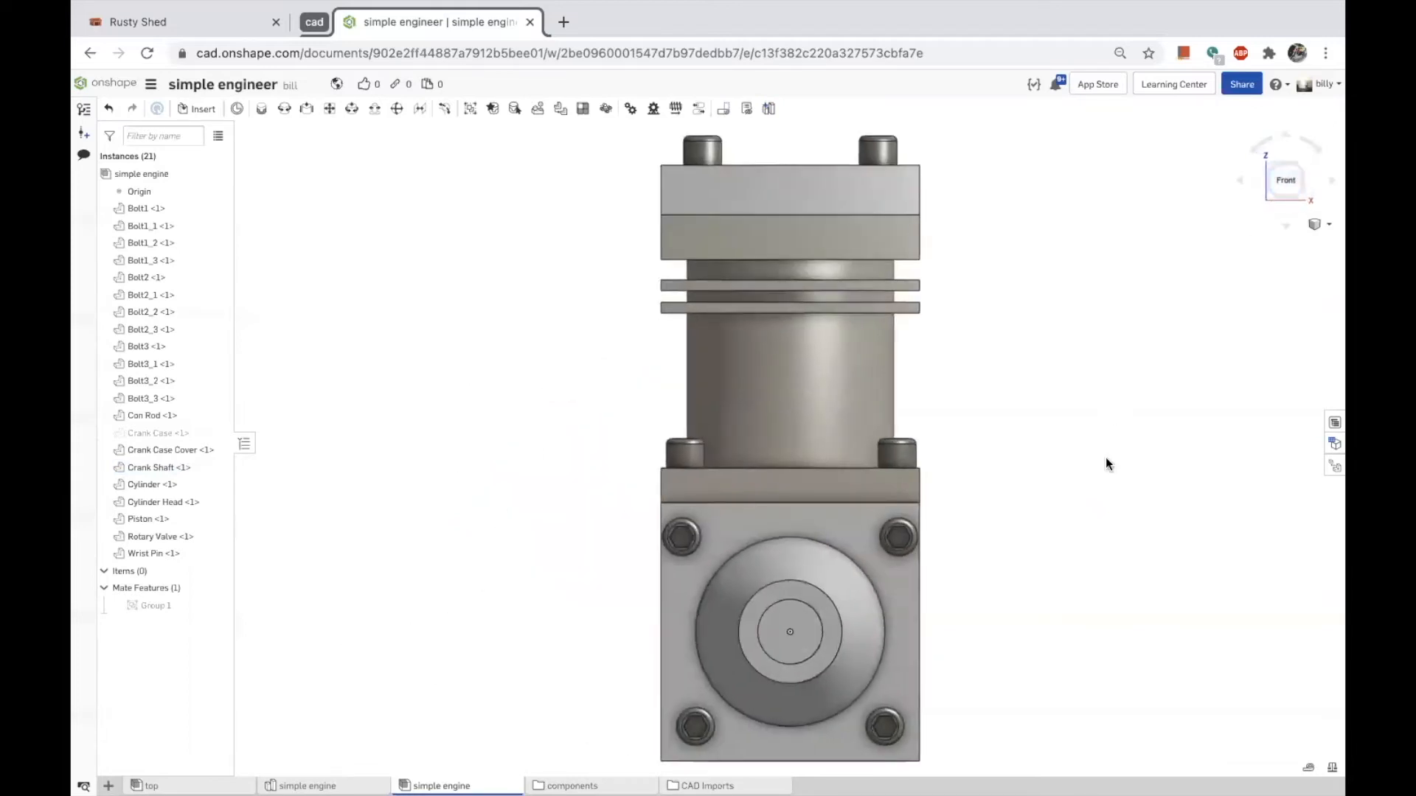
right_drag(1108, 459, 996, 457)
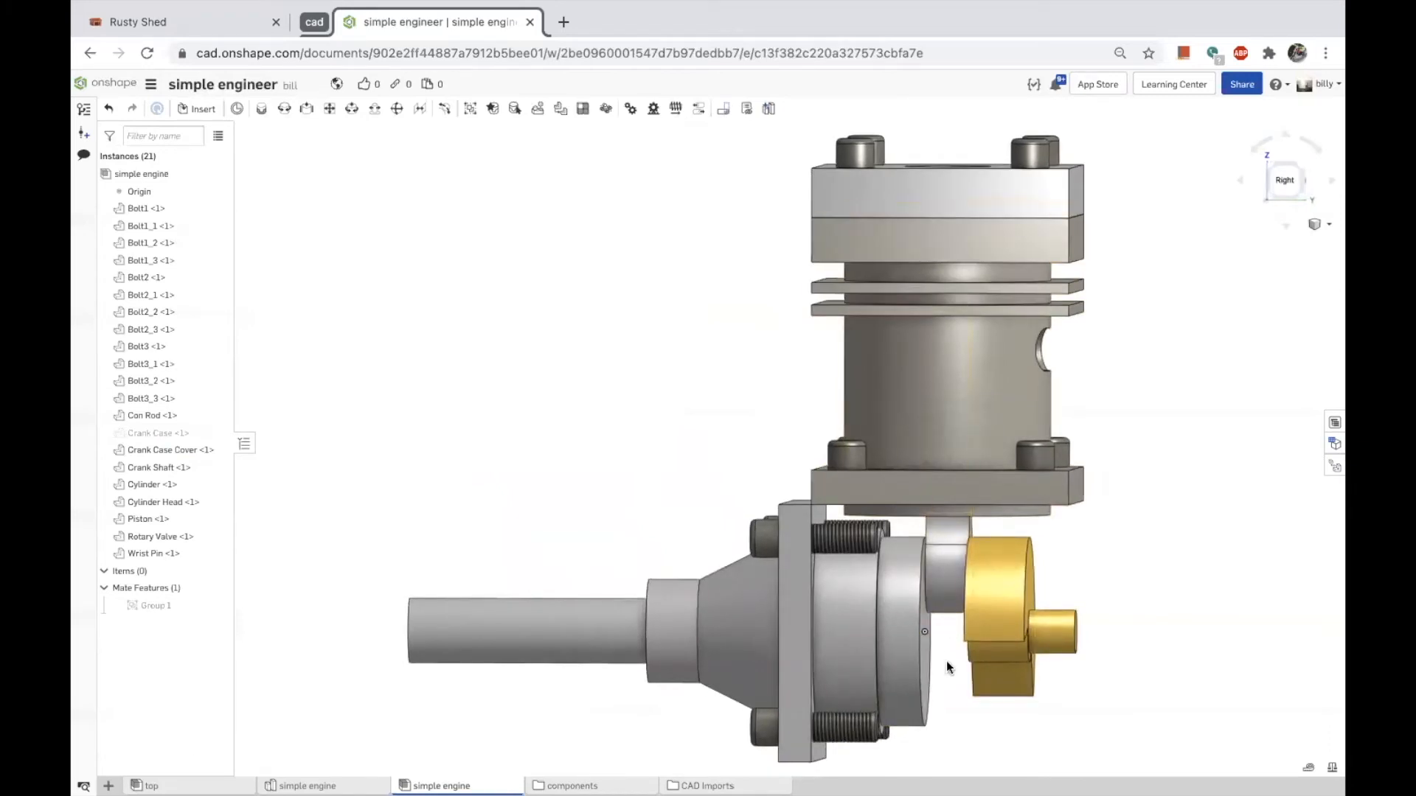
scroll(763, 518, down, 3)
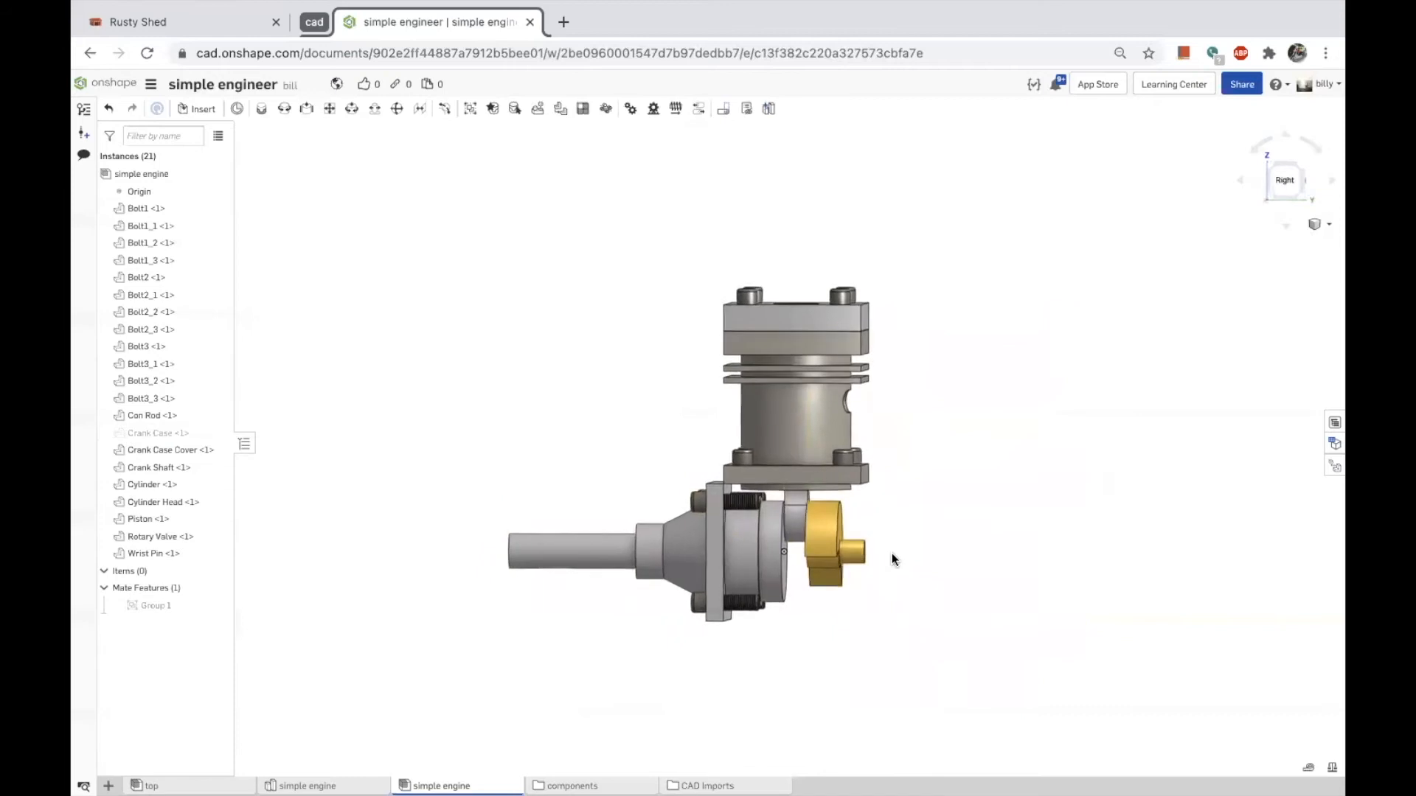
scroll(891, 553, up, 5)
scroll(879, 559, up, 2)
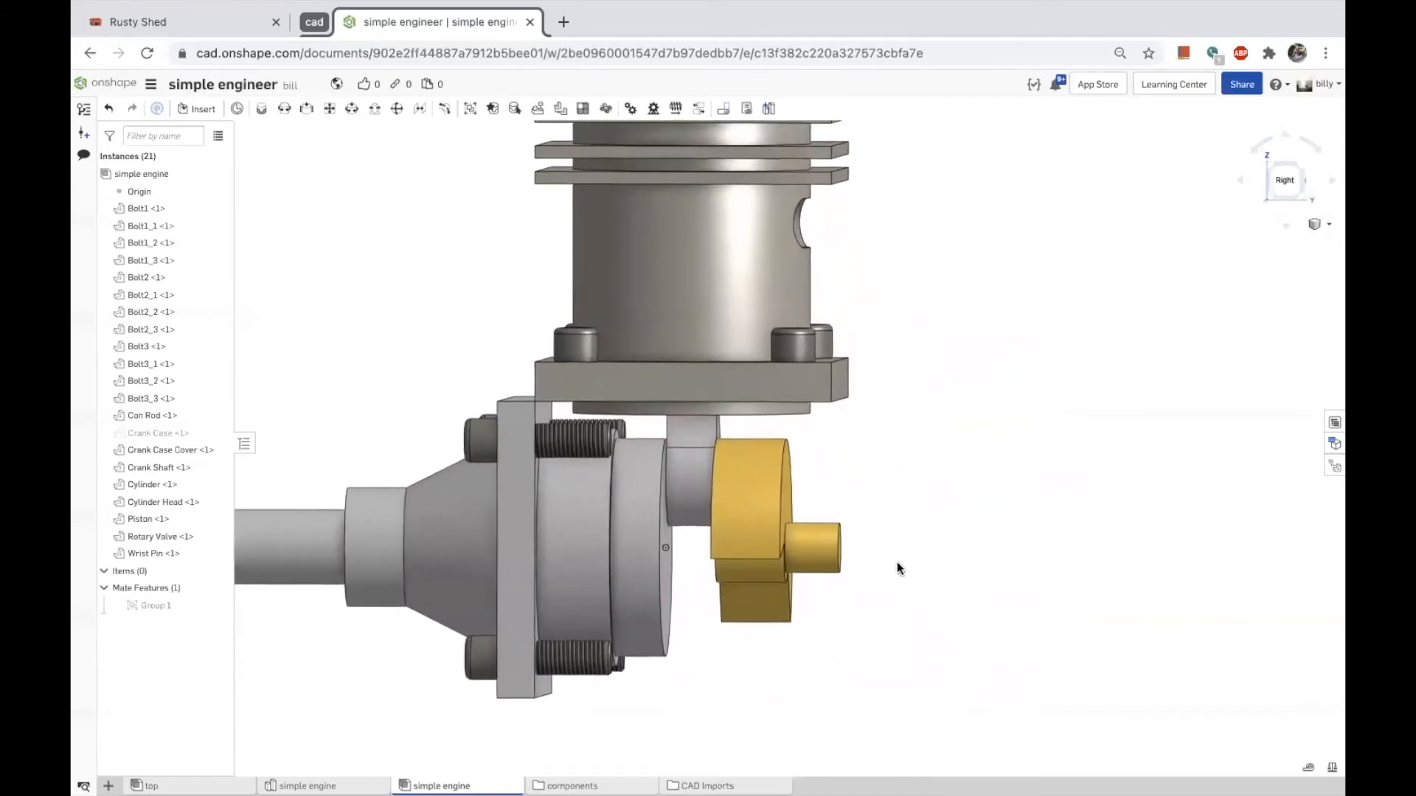
click(640, 543)
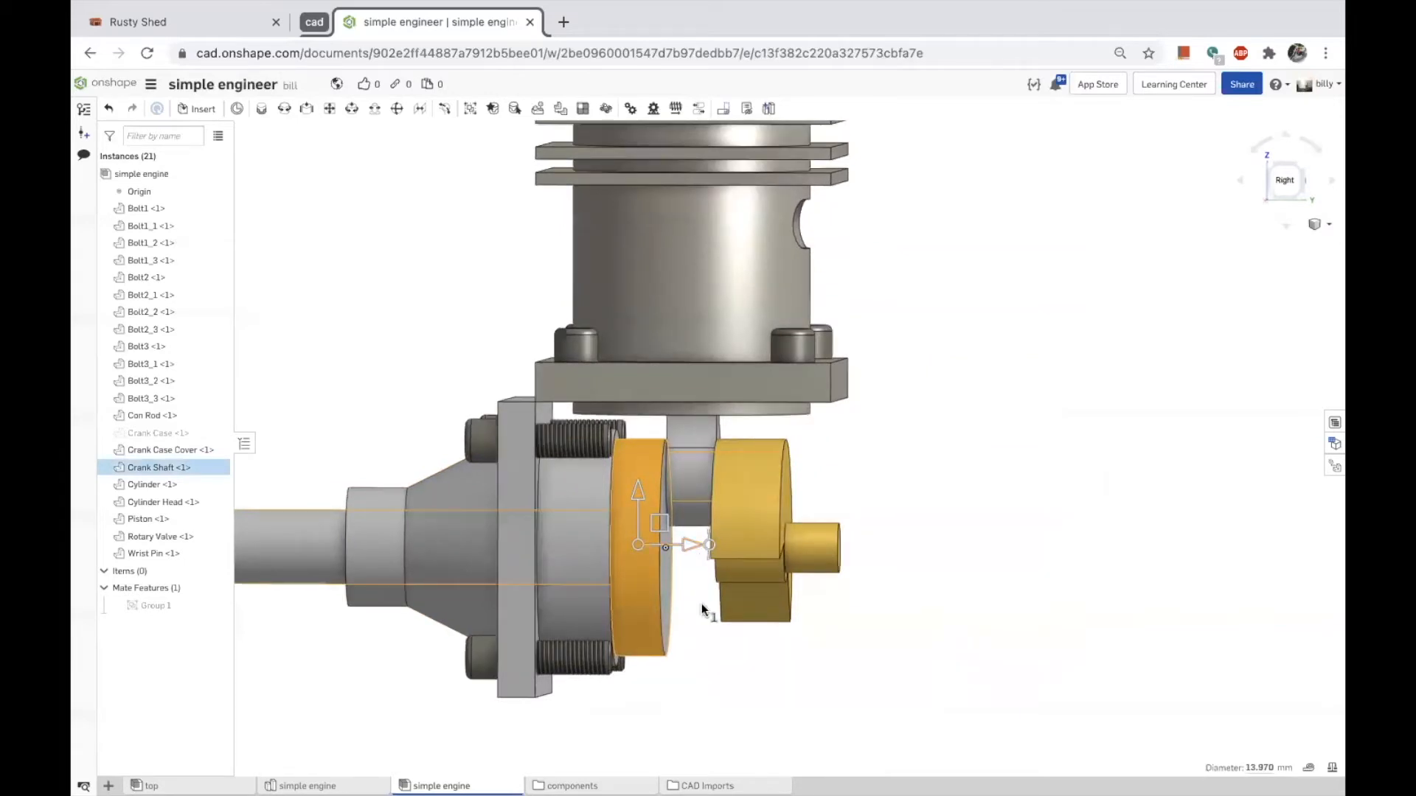
click(698, 639)
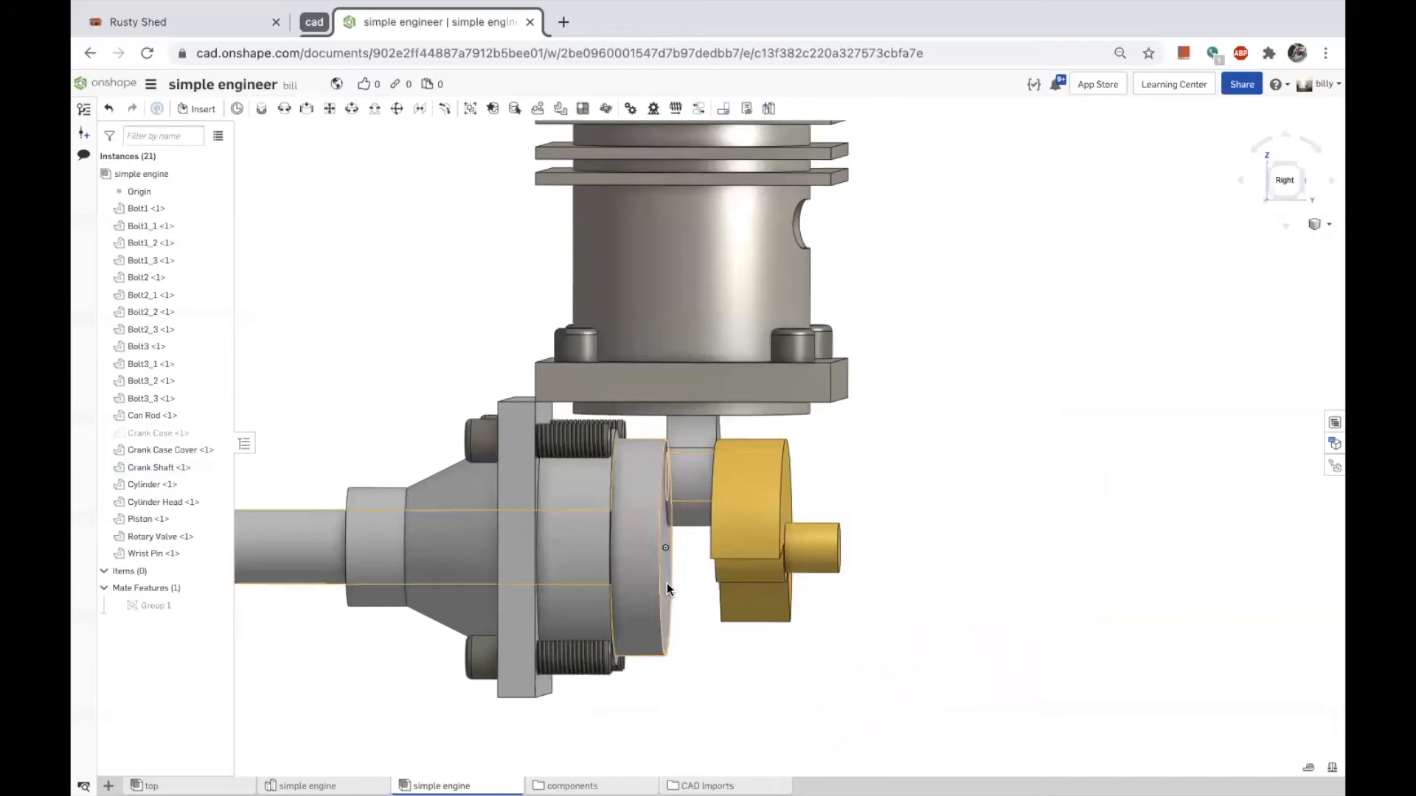
click(667, 583)
right_drag(715, 631, 693, 529)
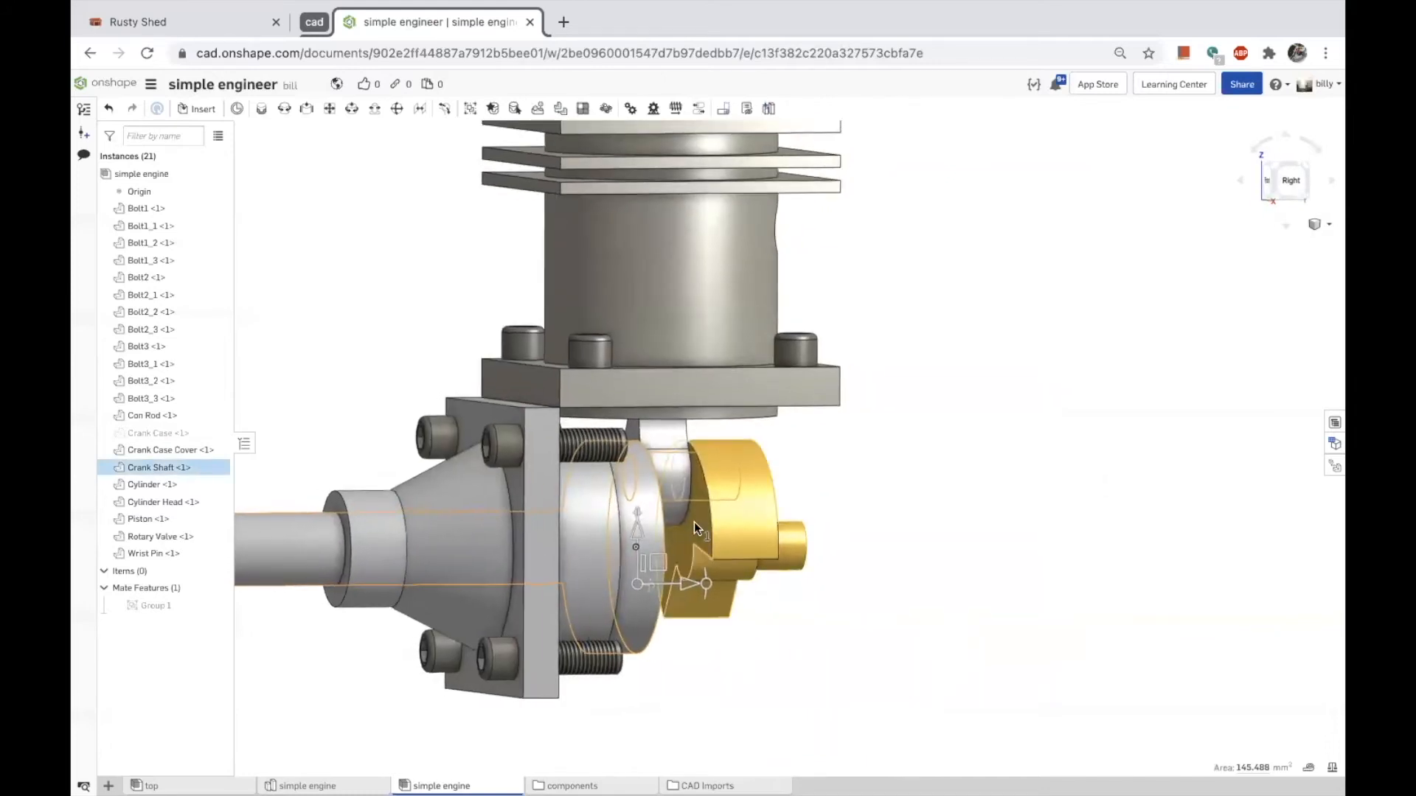
click(693, 522)
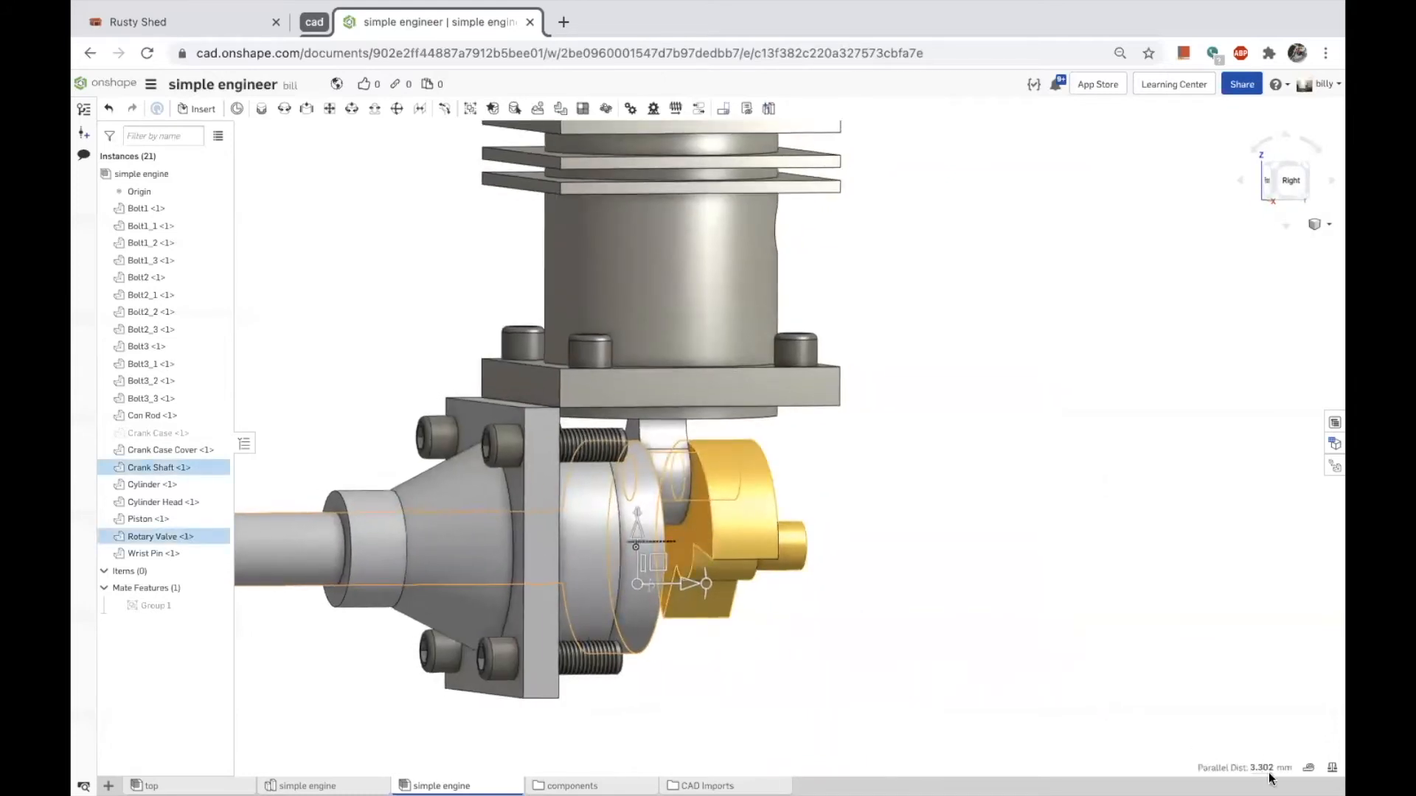
click(1260, 769)
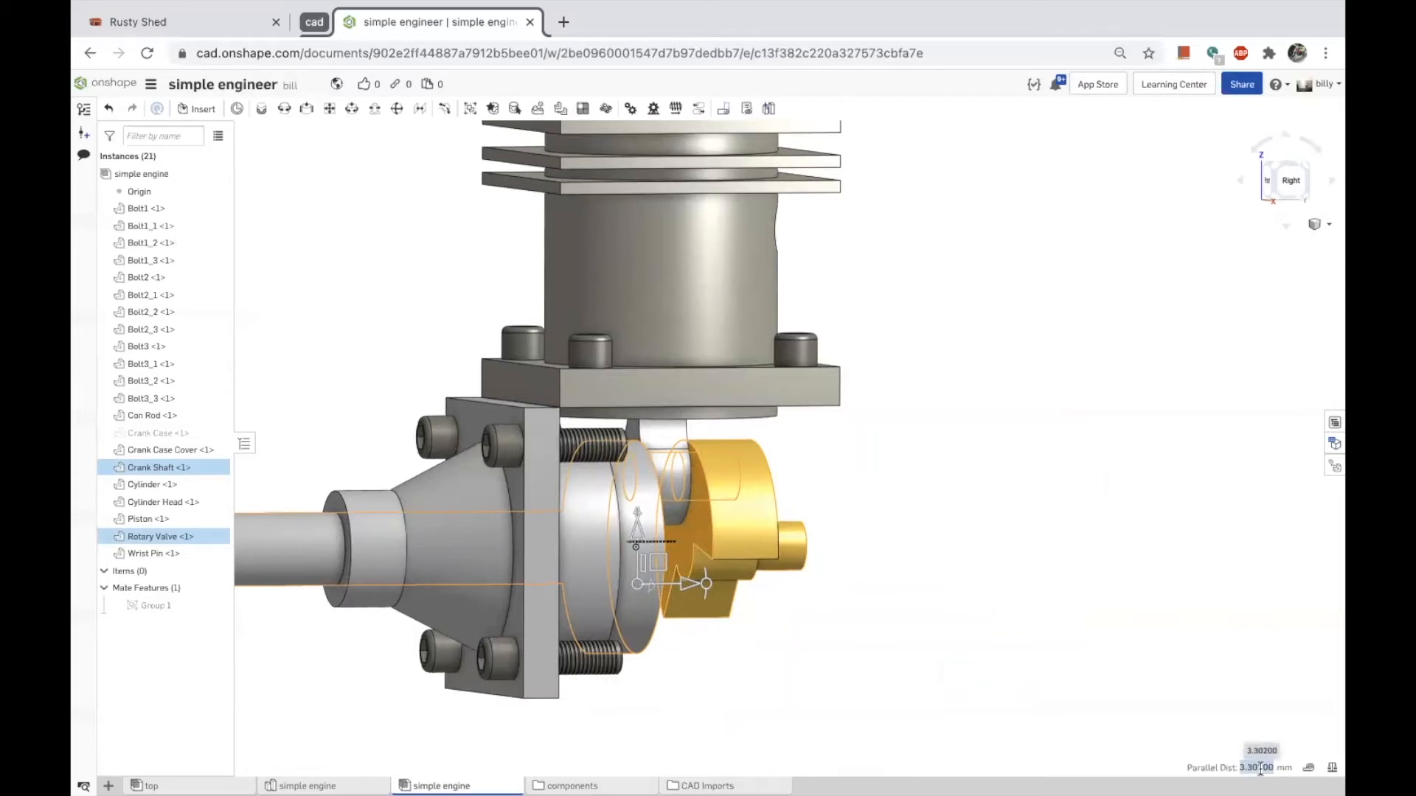
click(1090, 657)
Shift the engine from the crank shaft's disc face along the shaft axis by 3.30200/2 mm.
right_drag(1025, 674, 885, 660)
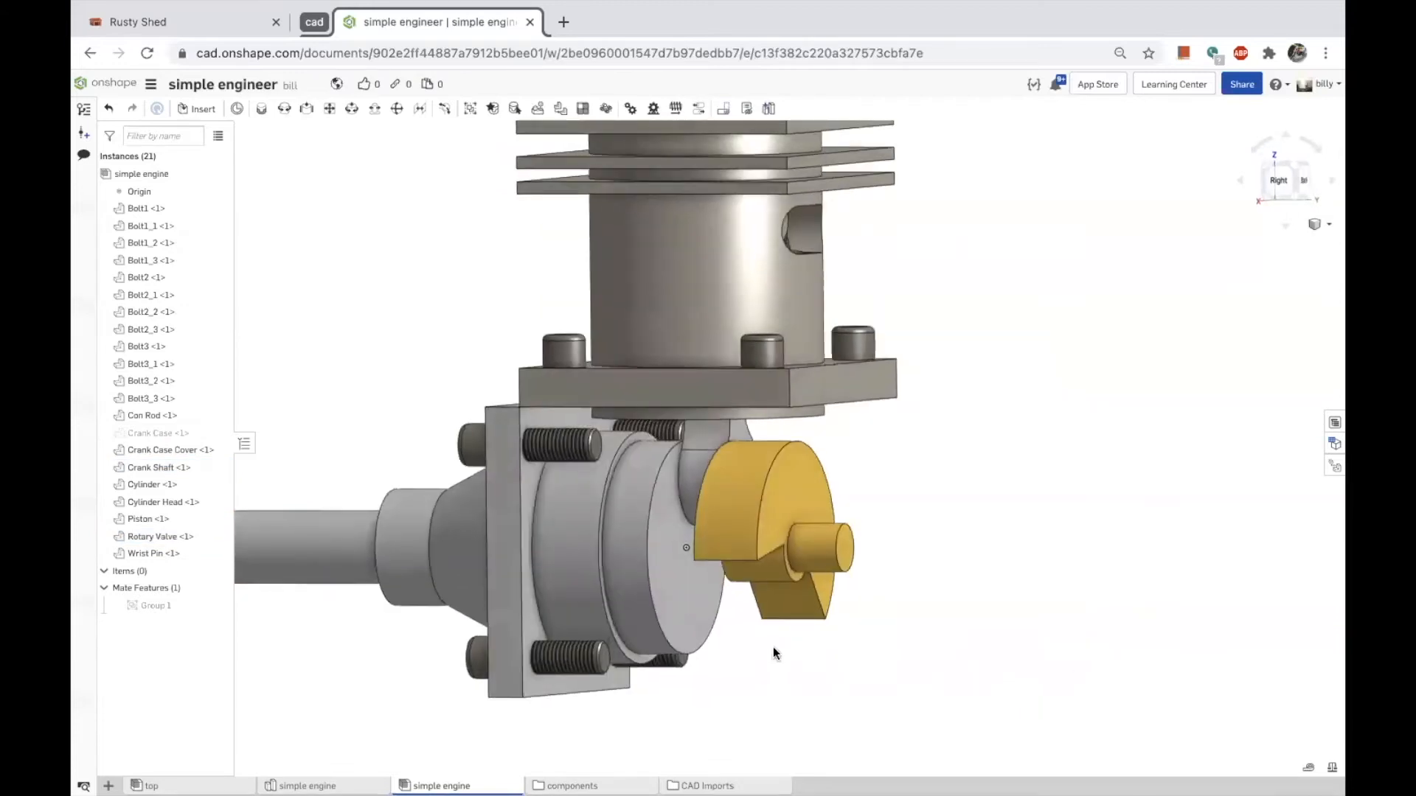
click(685, 597)
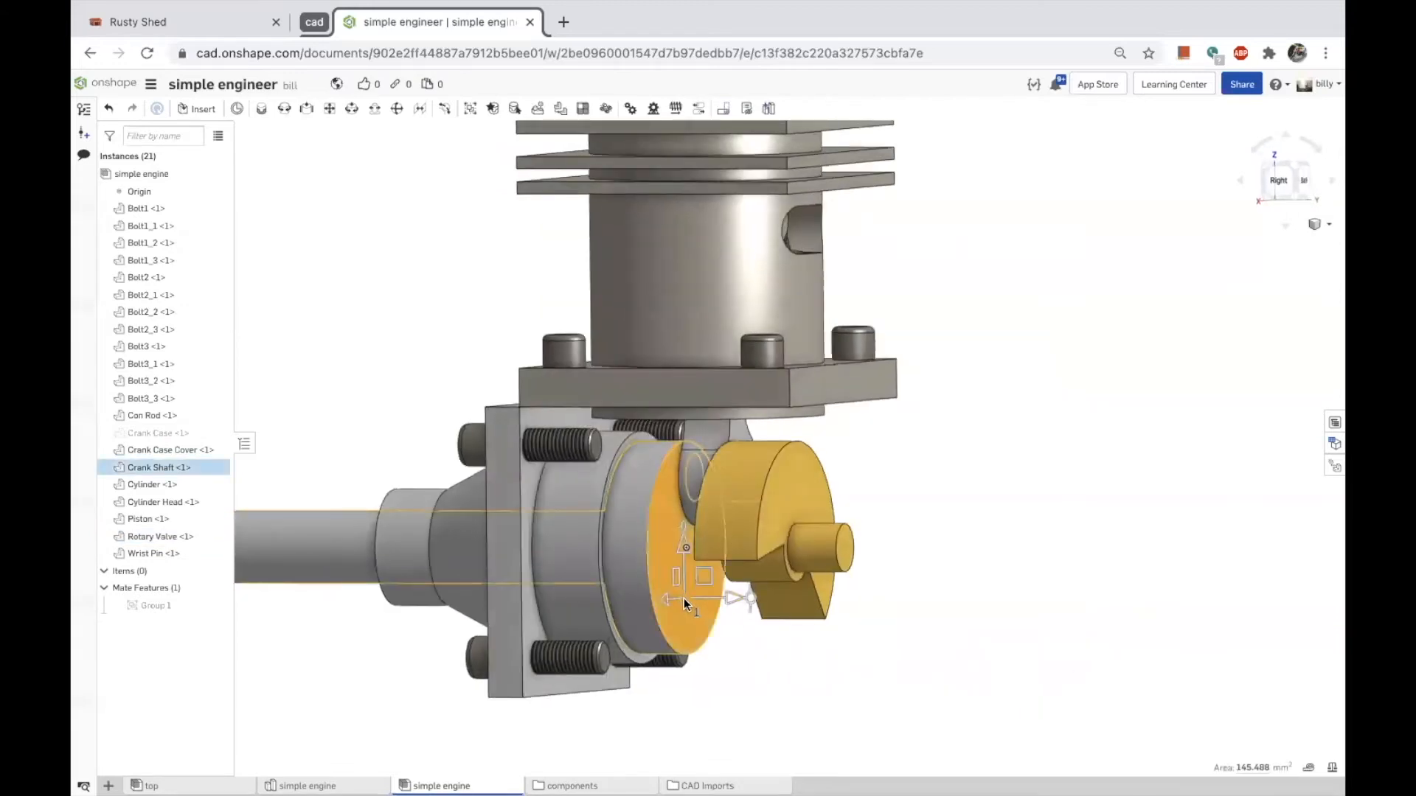
drag(728, 596, 727, 599)
text(3.30200)
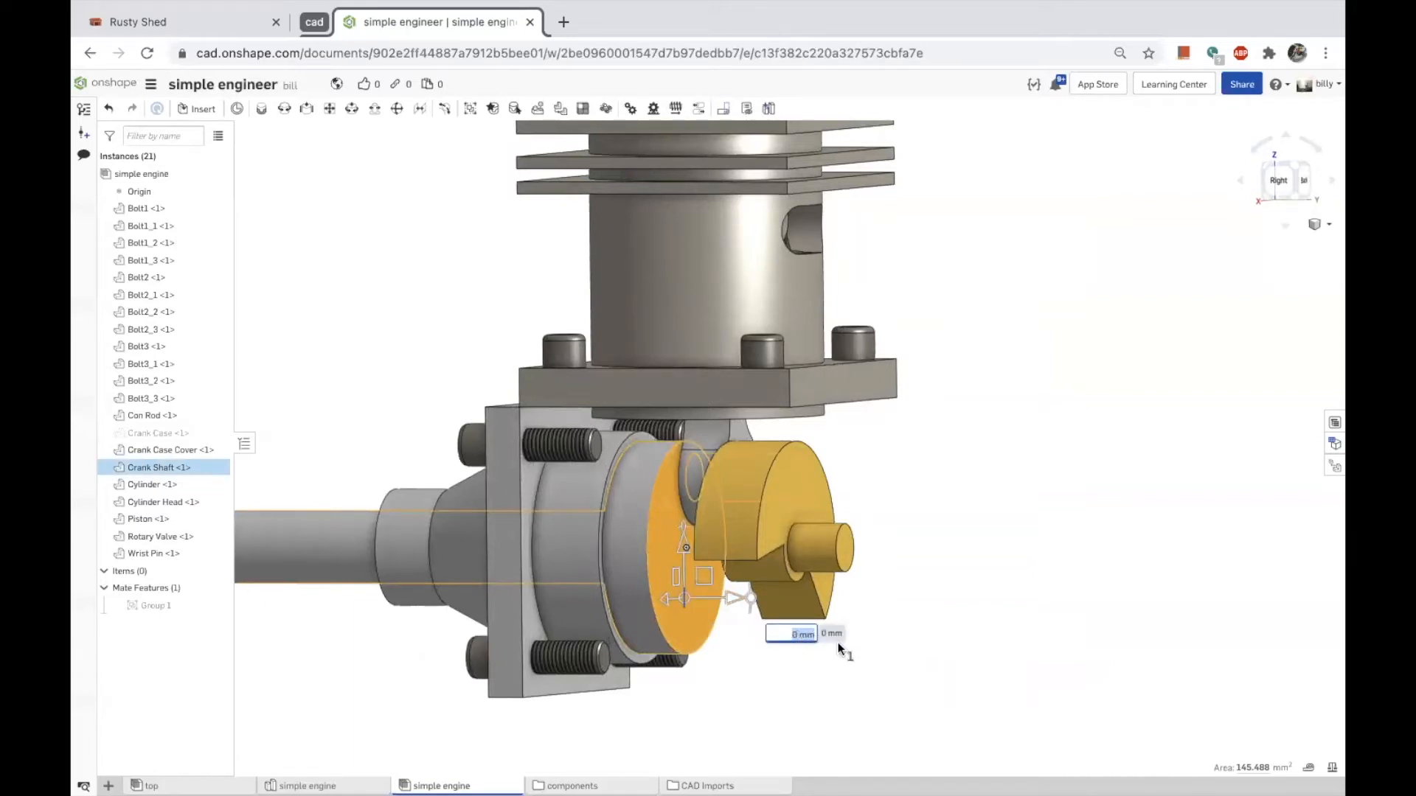
text(/2)
key(Return)
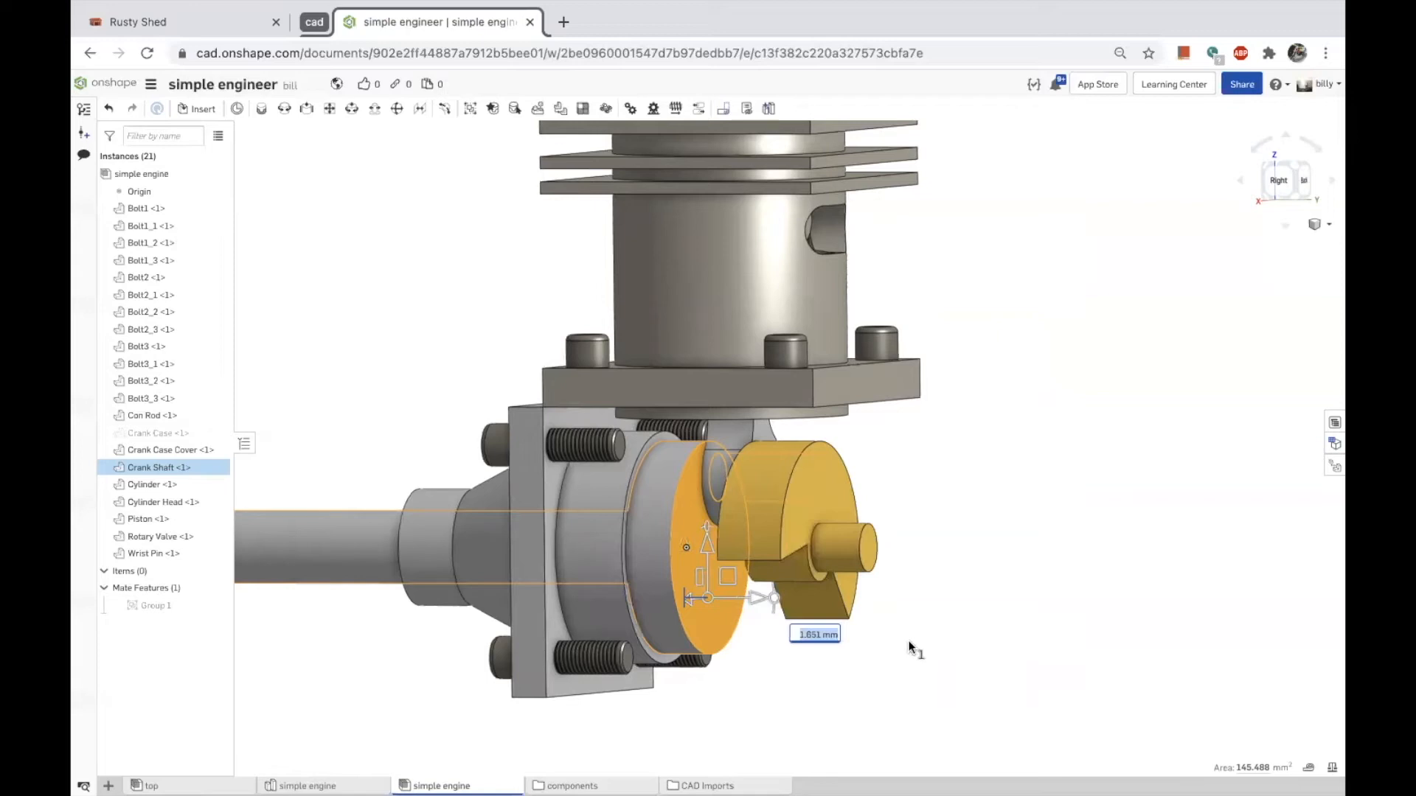
Reverse the engine's shift along the crank shaft axis to -1.651 mm and clear the selection.
right_drag(918, 635, 931, 646)
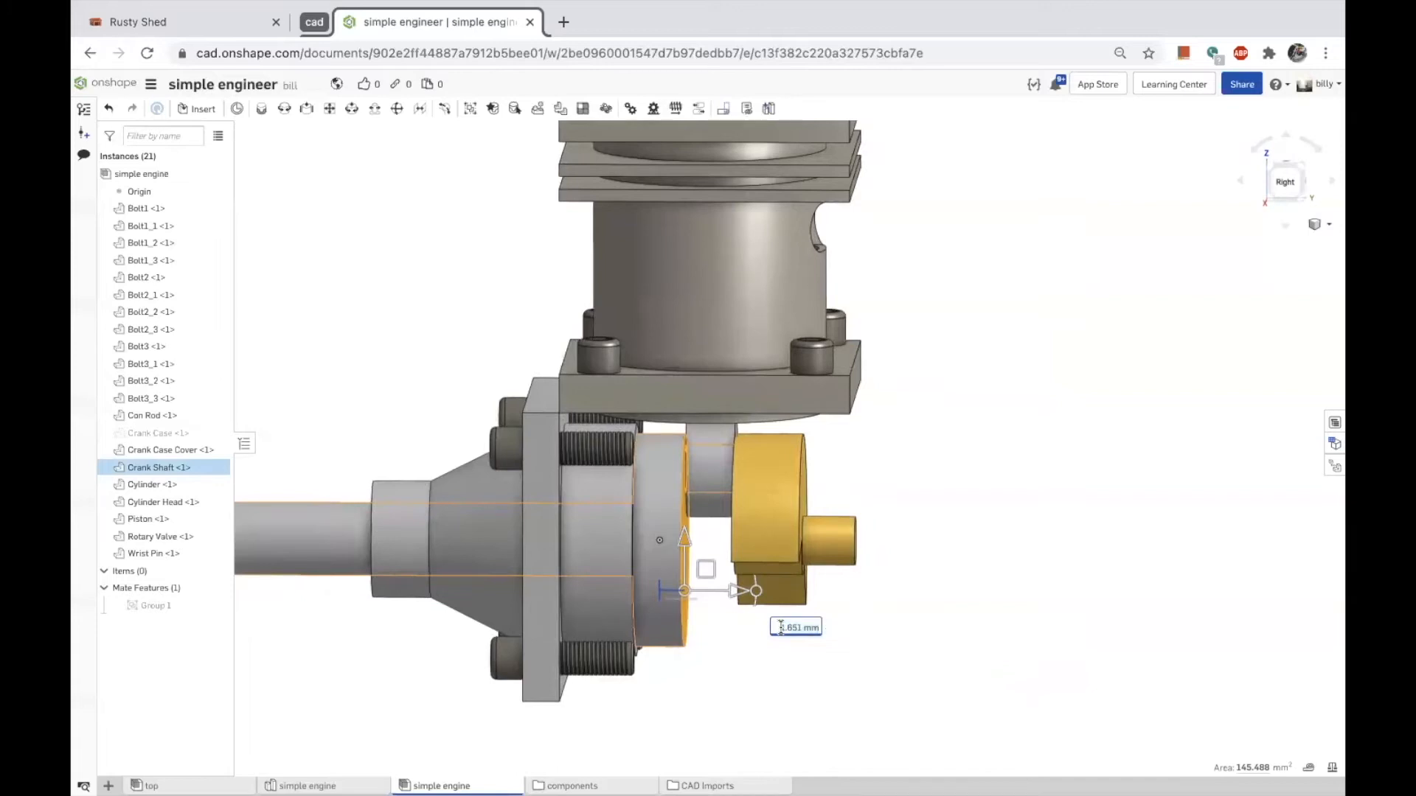
text(-)
key(Return)
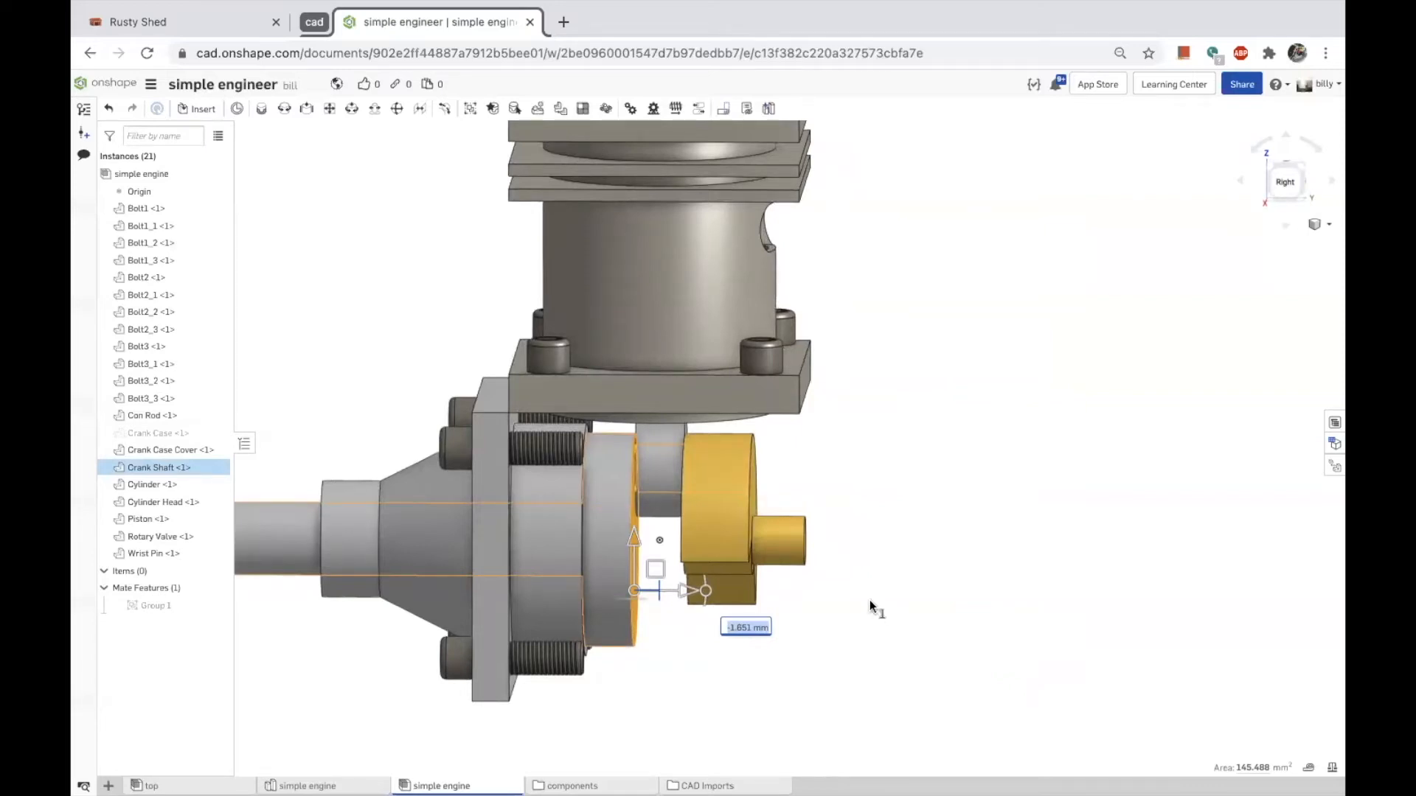
right_click(885, 607)
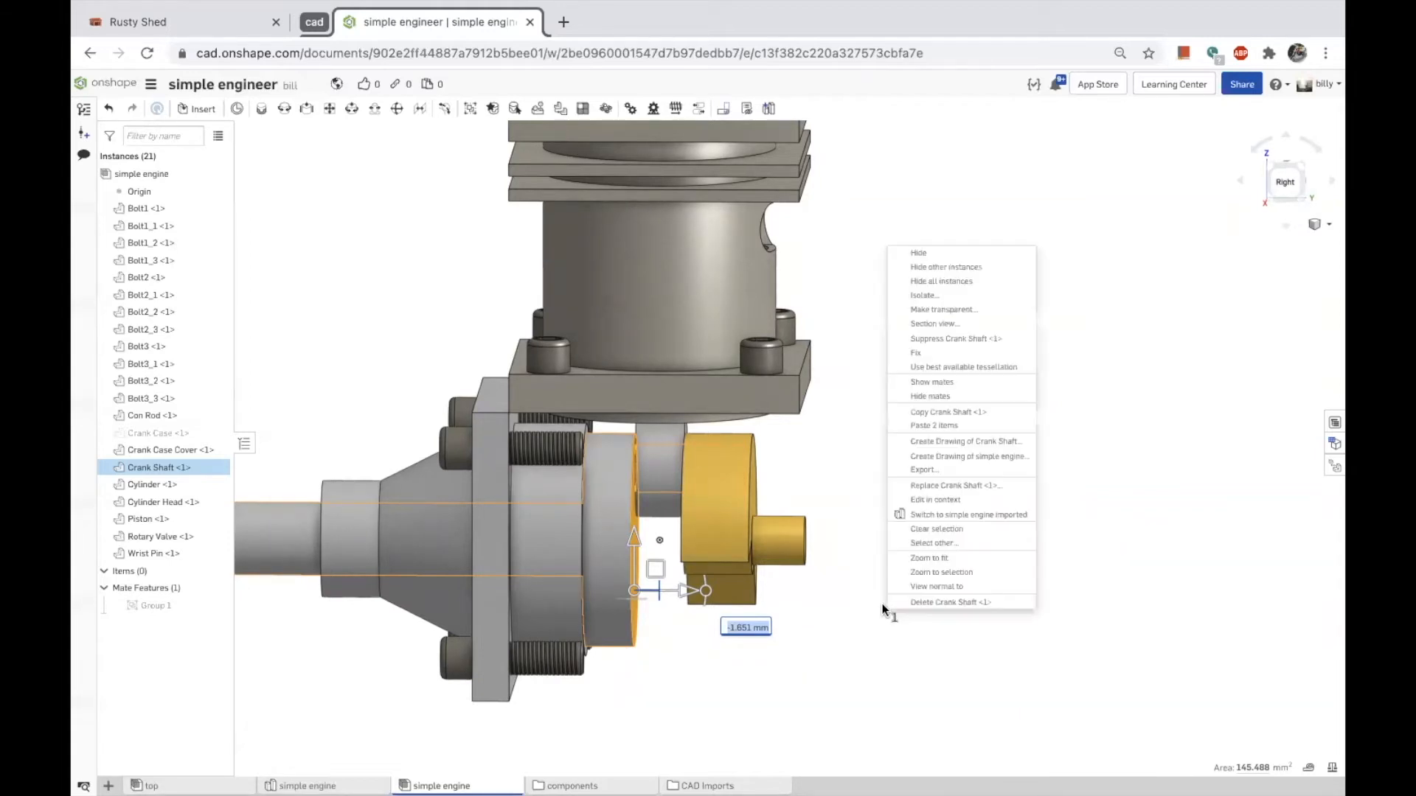
click(867, 607)
click(871, 613)
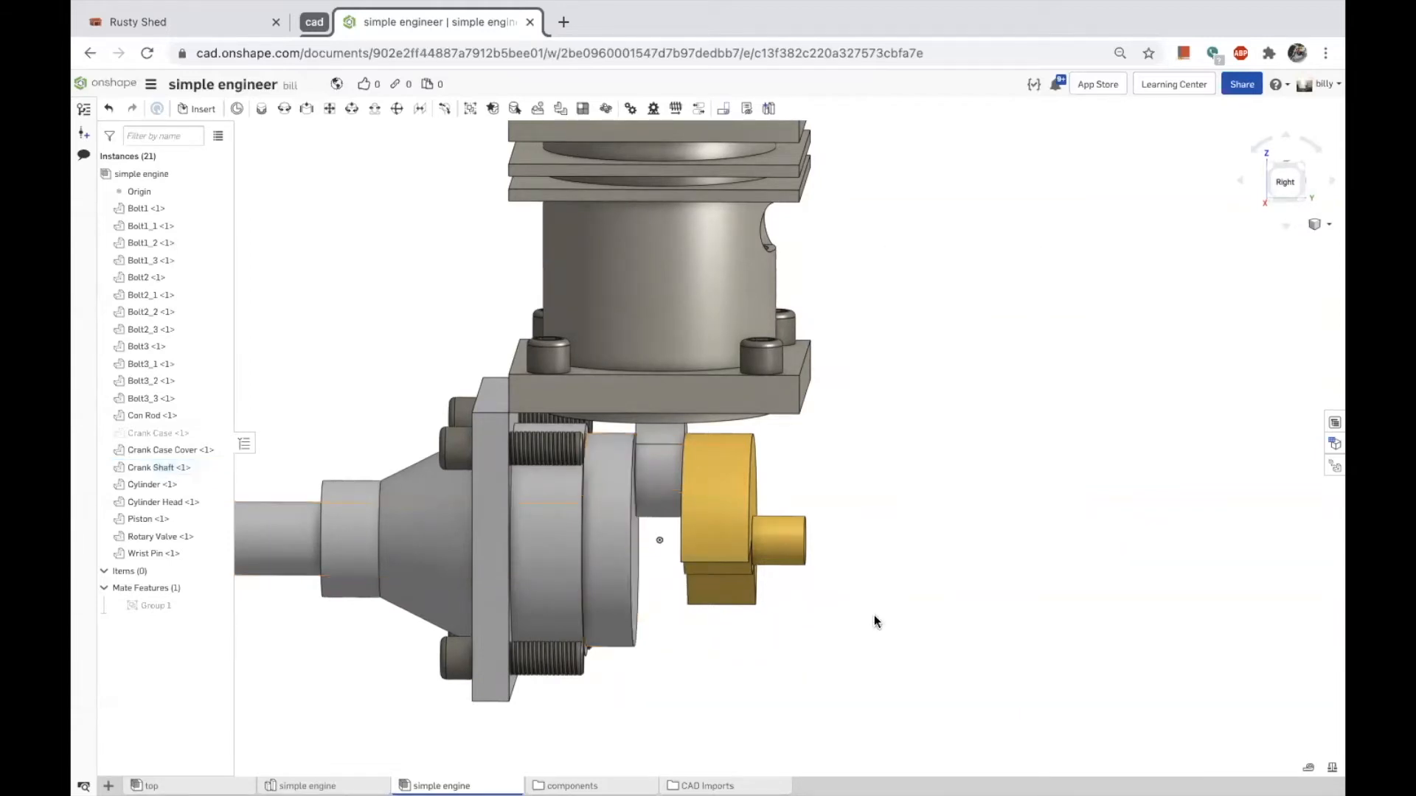
Show all instances of the engine assembly again.
right_click(865, 528)
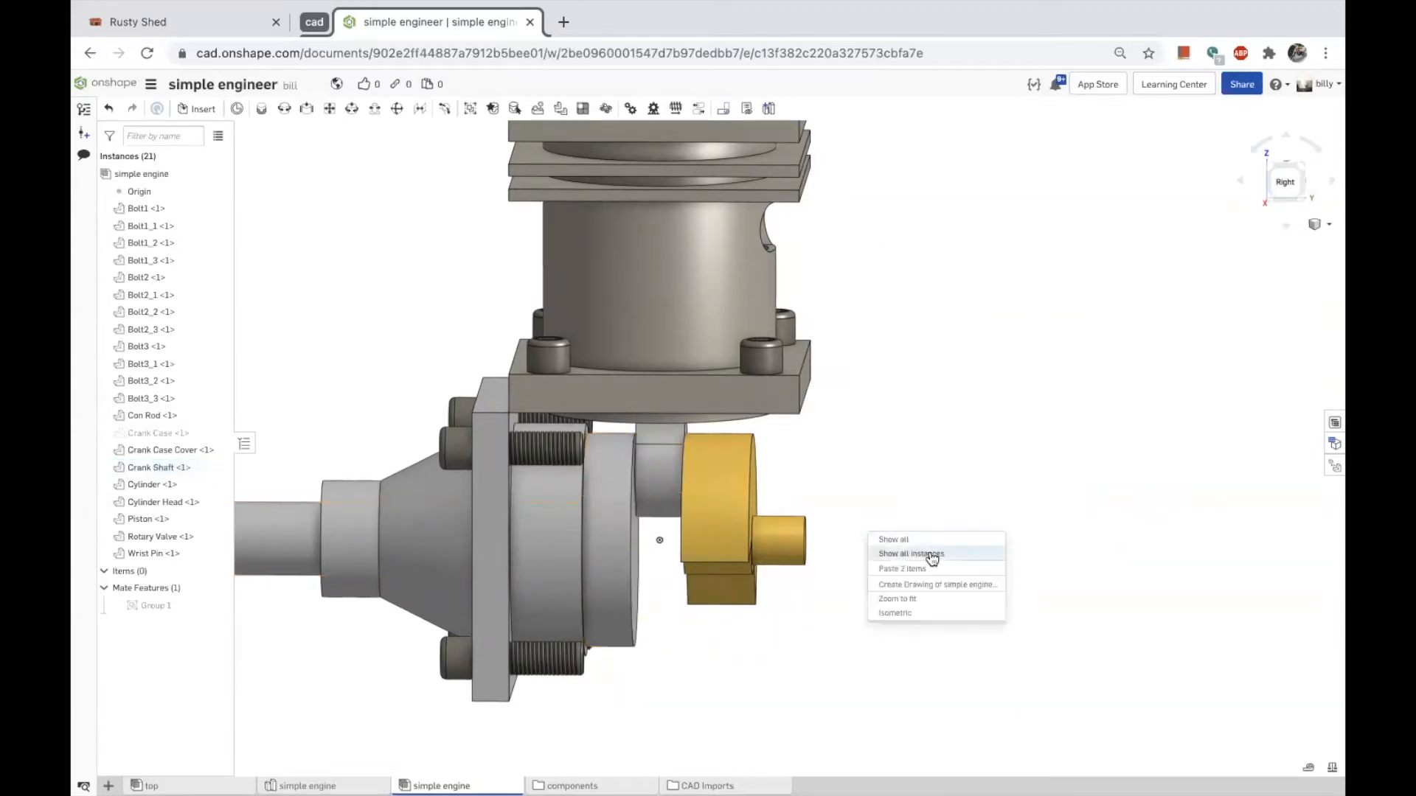
click(933, 553)
scroll(874, 569, down, 3)
scroll(875, 571, down, 4)
right_drag(876, 571, 964, 567)
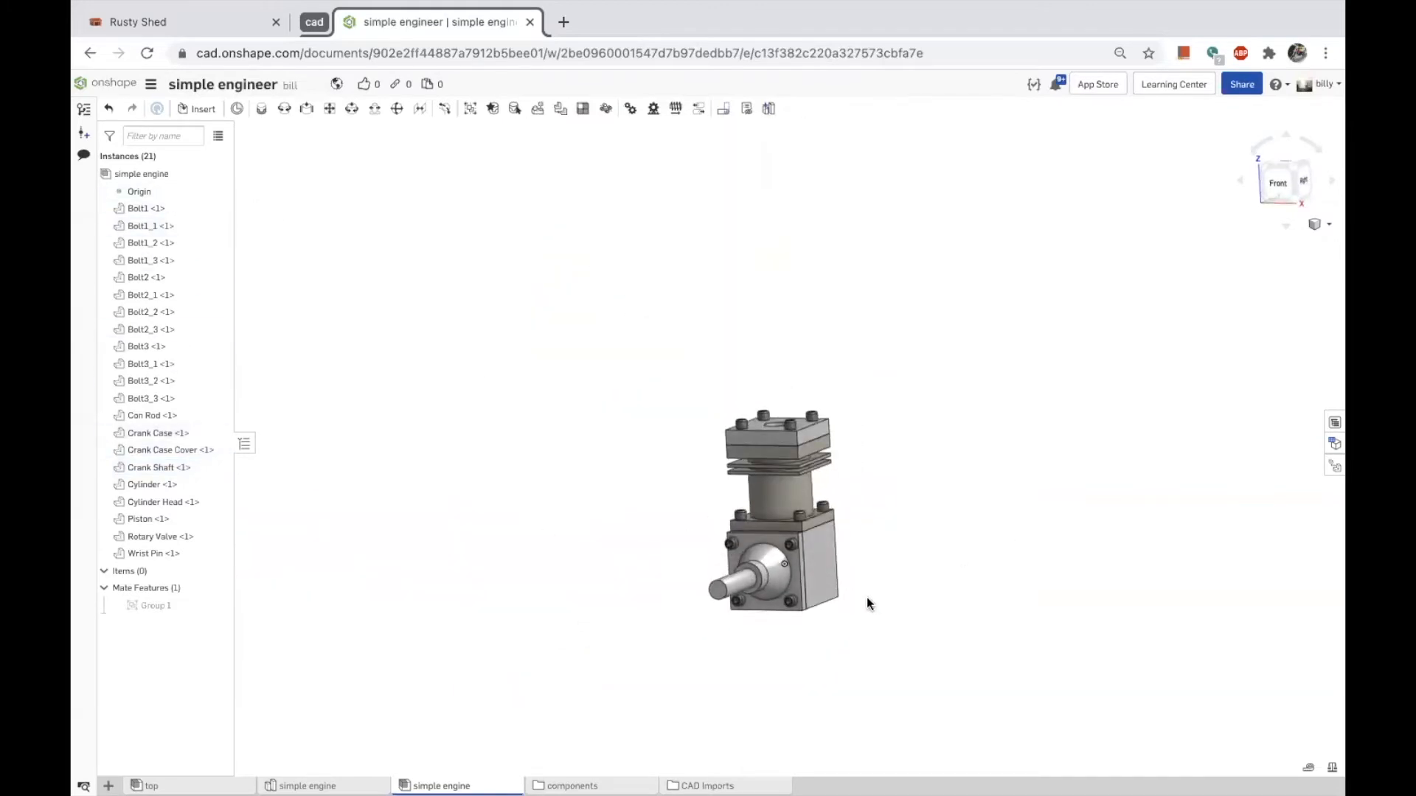
Fix the Crank Case instance and reorder it to the top of the instance list.
right_click(826, 560)
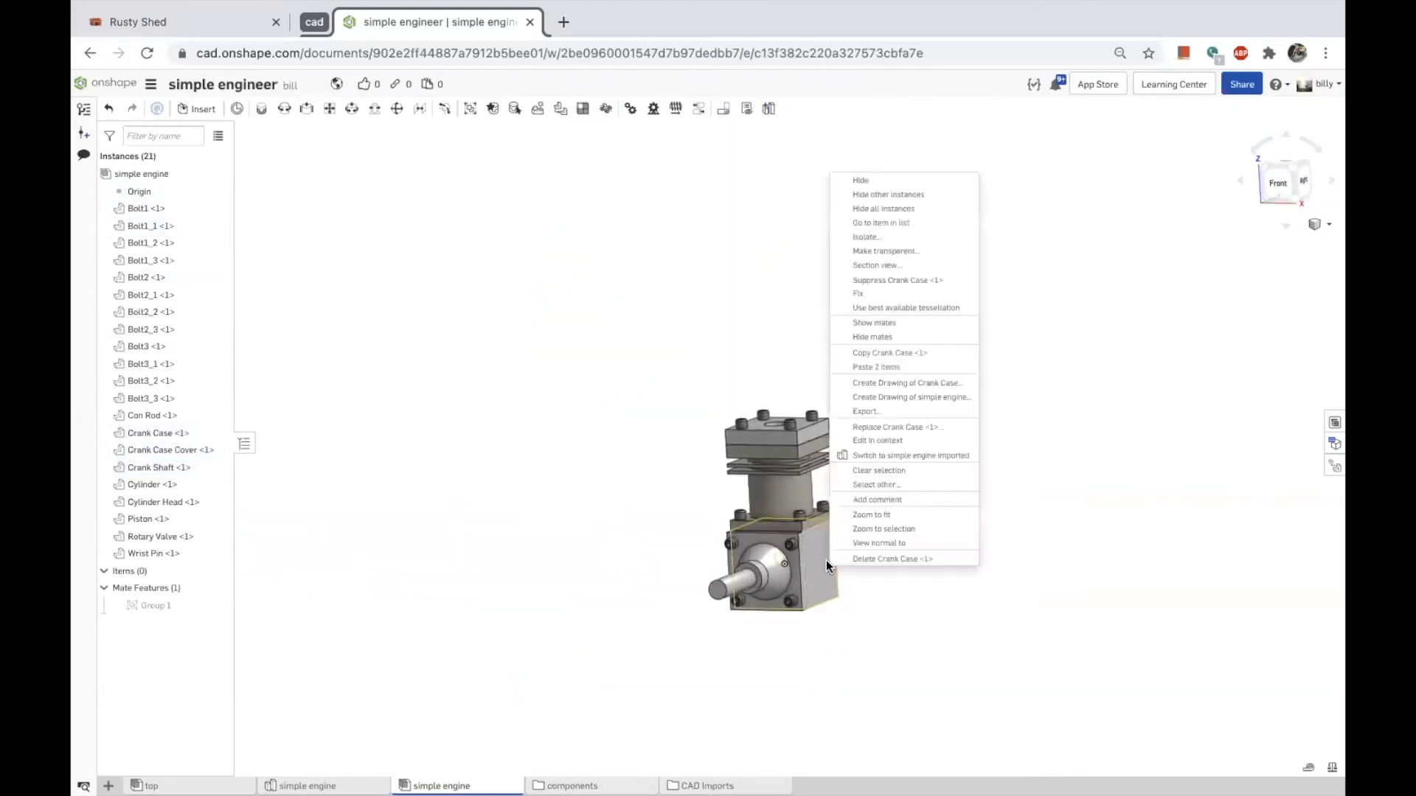
click(865, 294)
drag(174, 434, 155, 195)
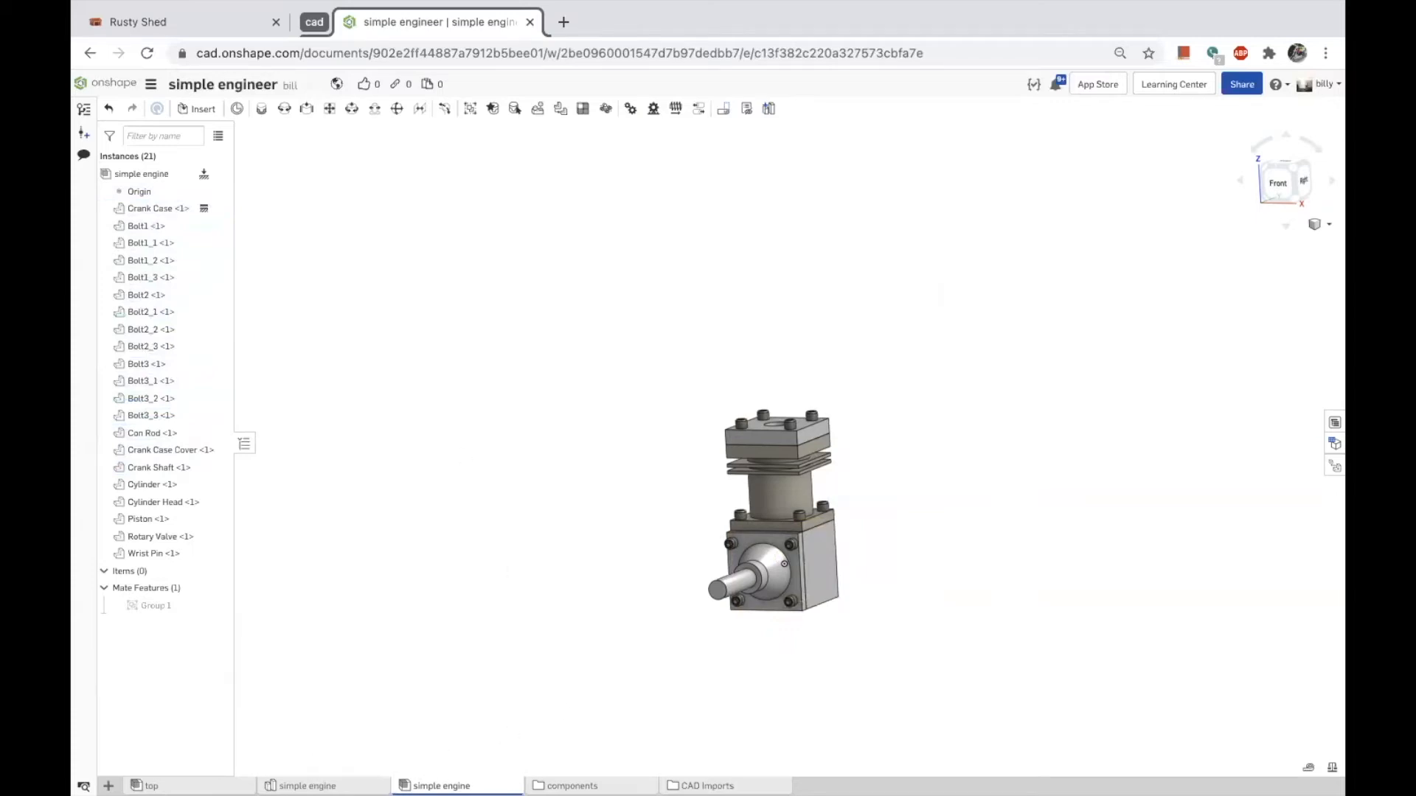
Insert the layout and Sketch 1 sketches from the simple engine part studio into the top assembly.
click(302, 786)
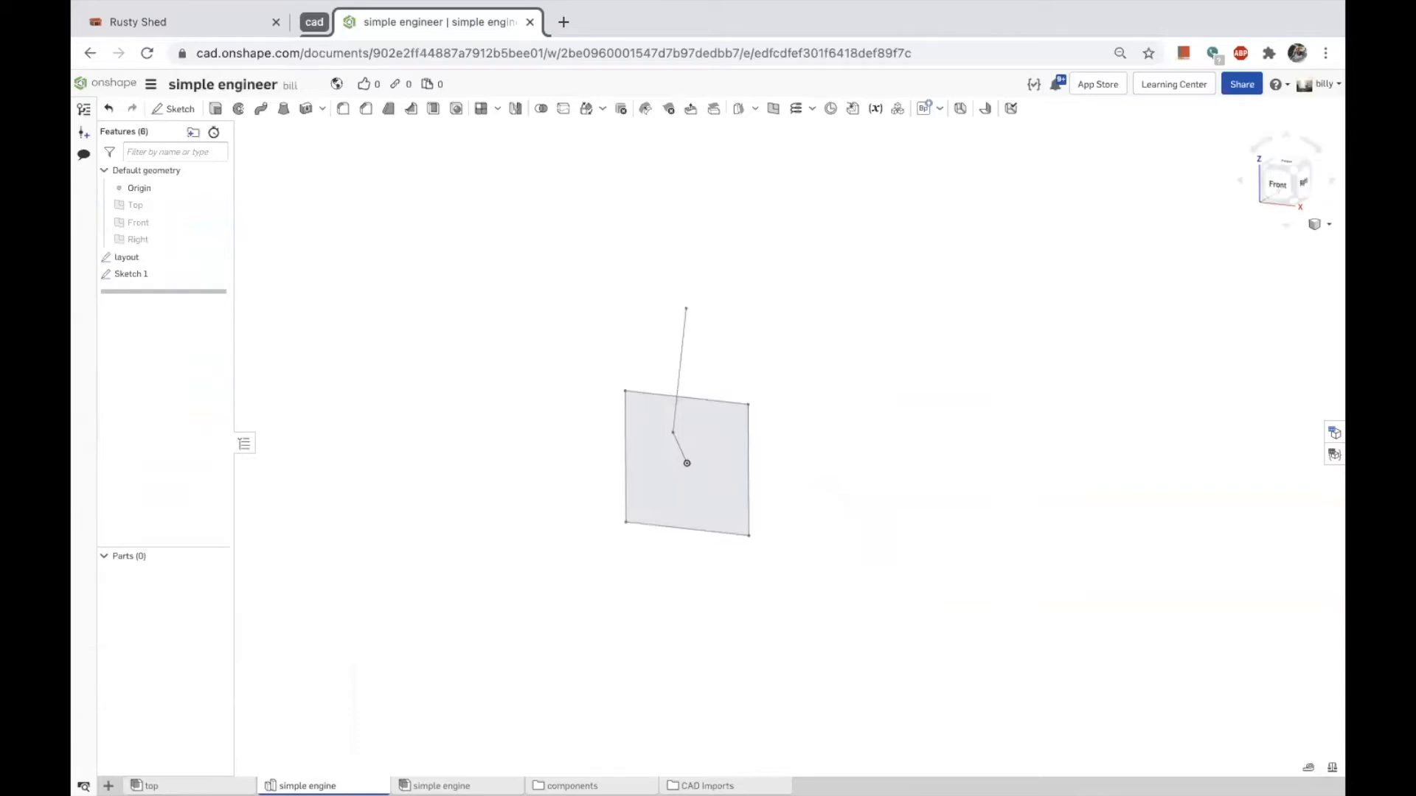
click(151, 786)
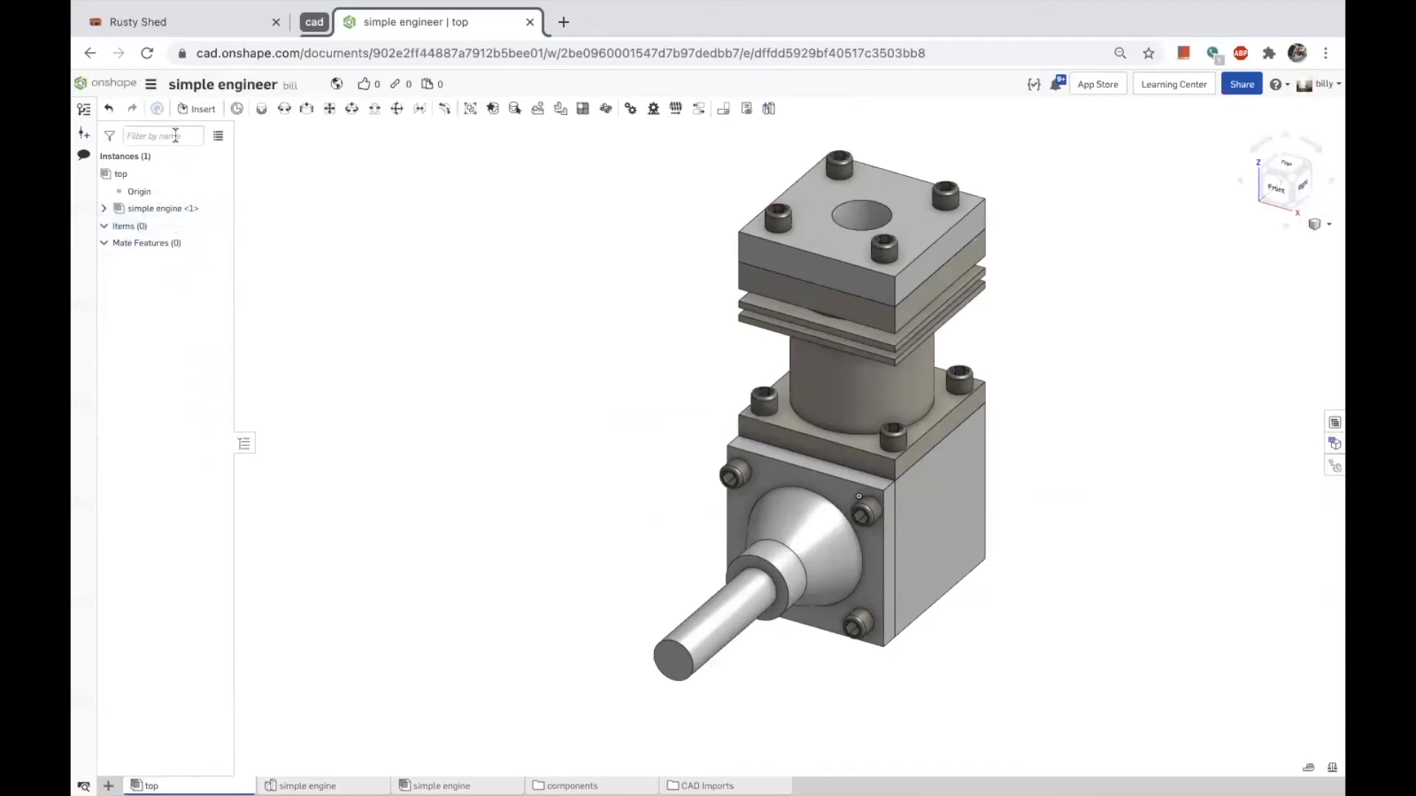
click(194, 109)
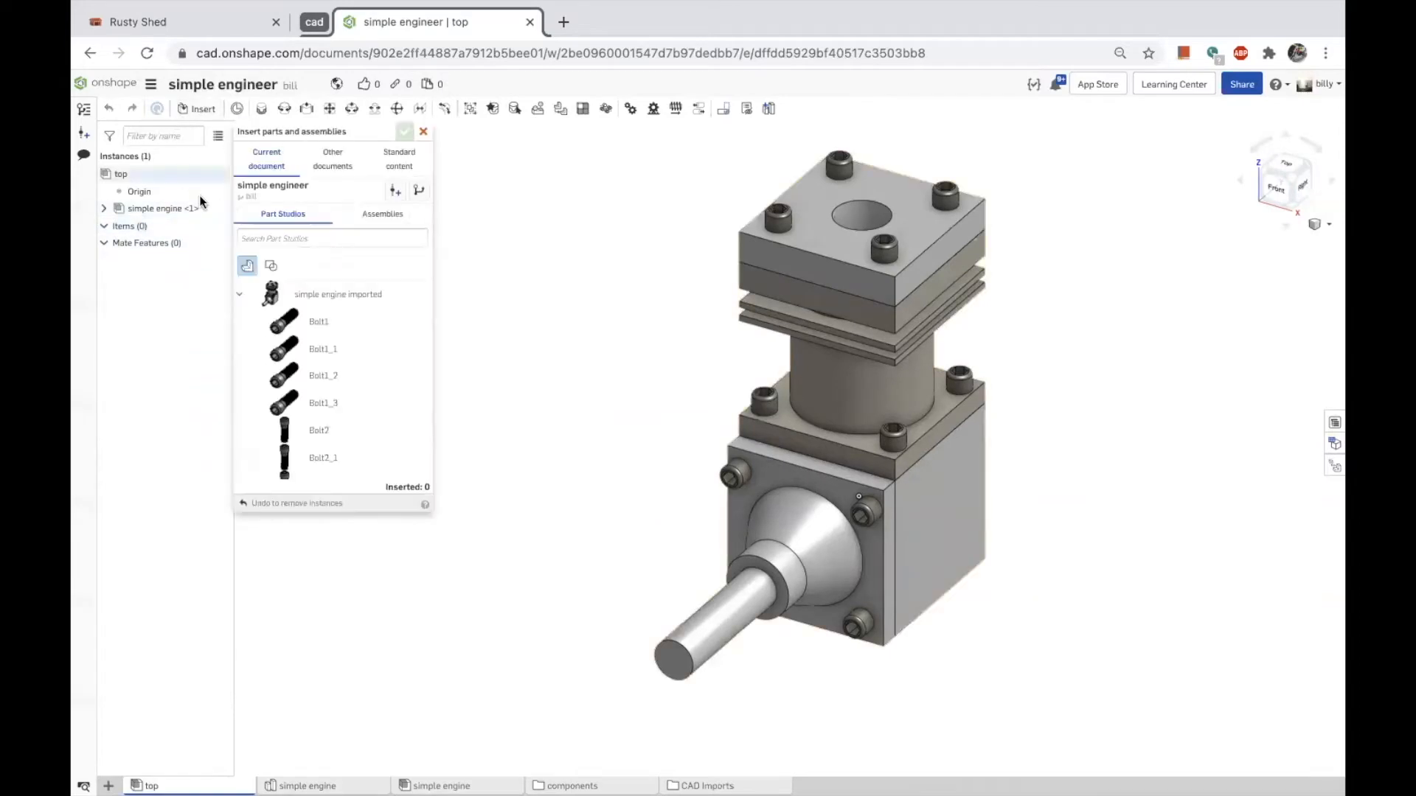
click(271, 268)
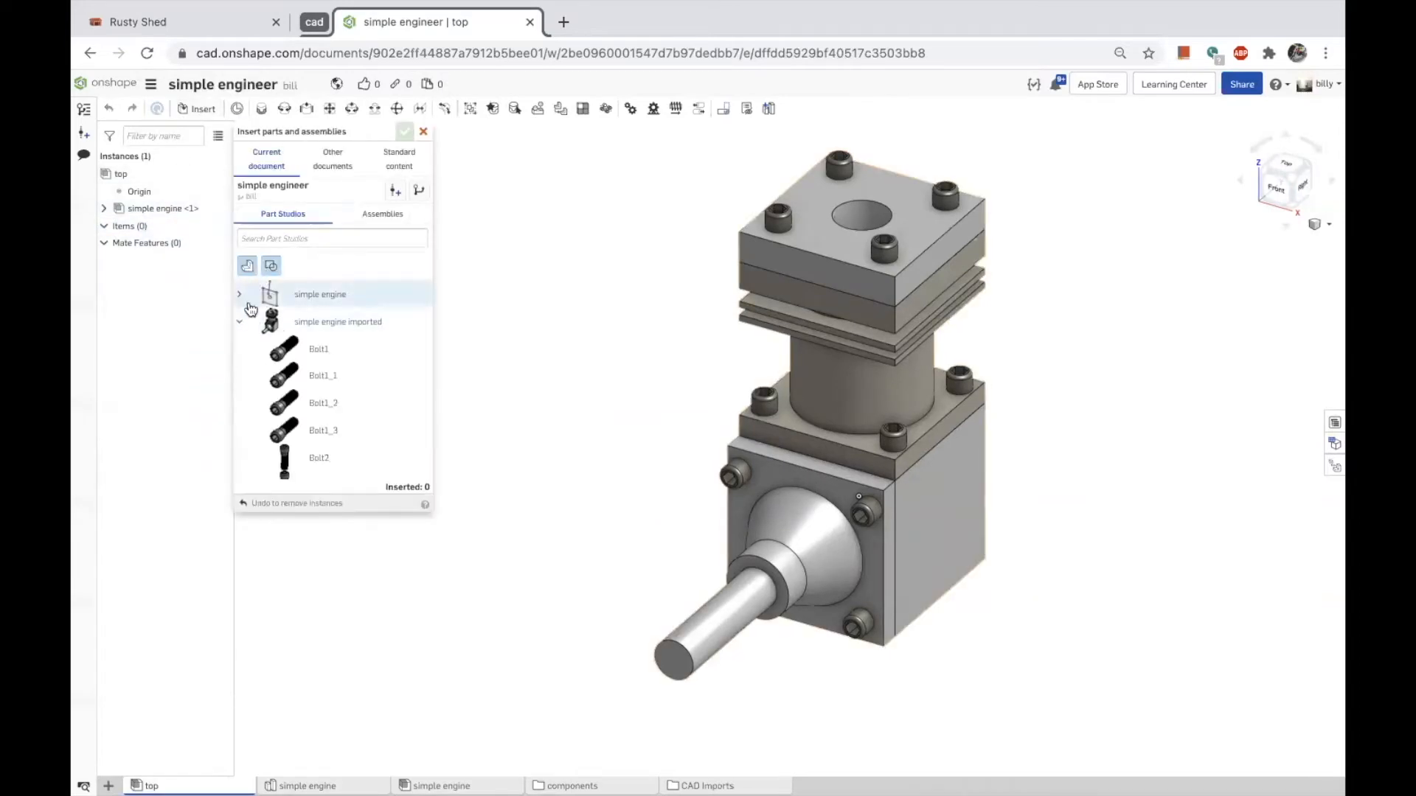
click(295, 296)
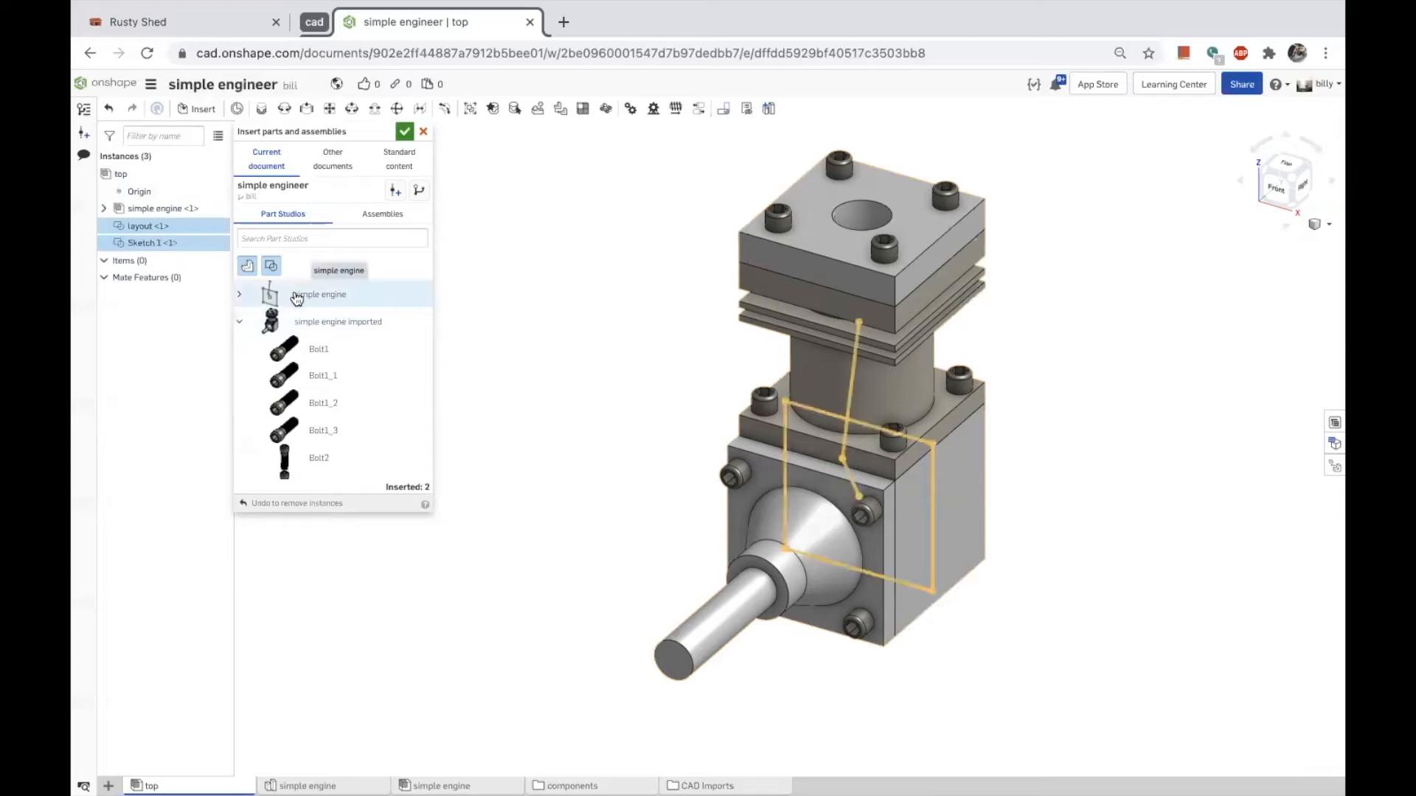
click(405, 132)
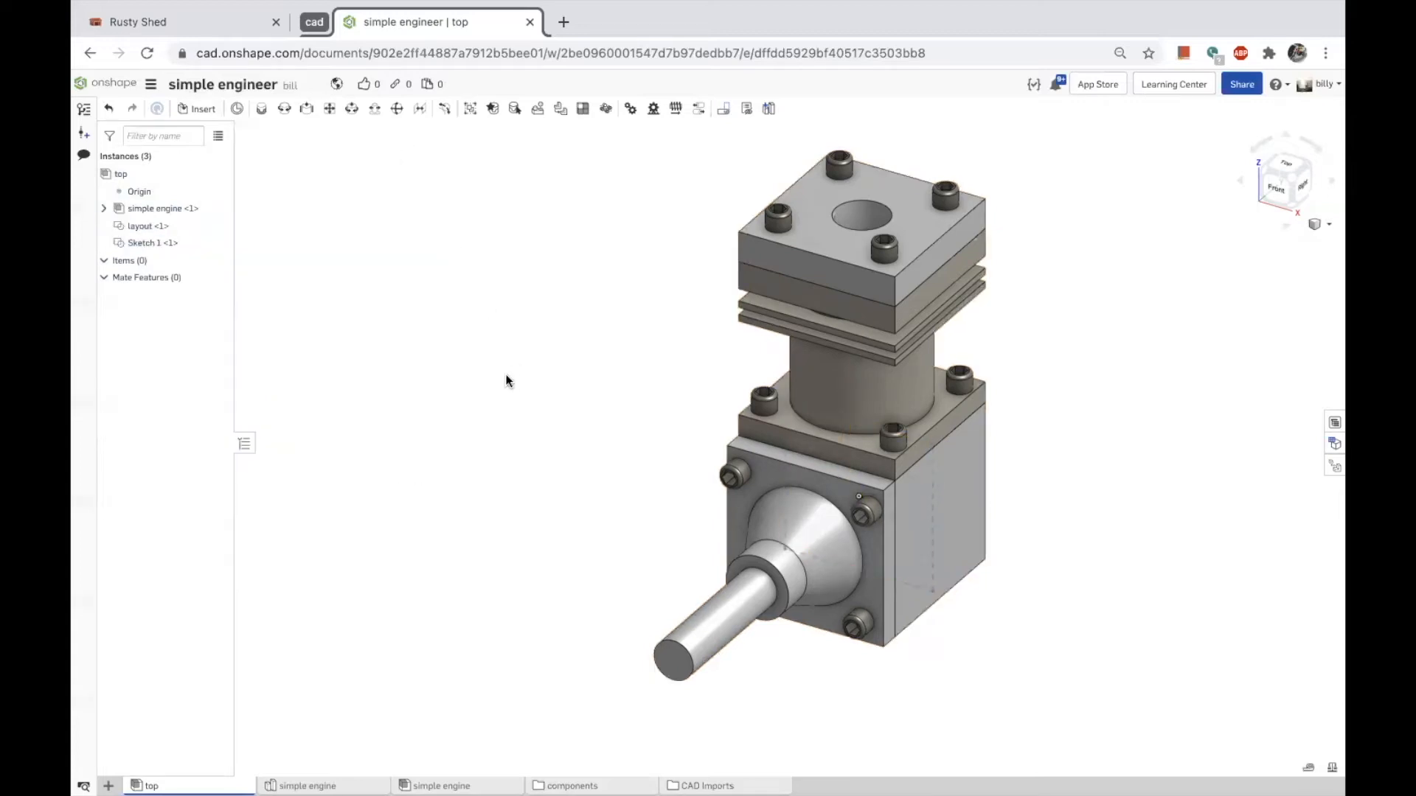
Check from the front how the inserted sketches line up with the engine, opening Sketch 1 in the context of the top assembly.
click(1277, 186)
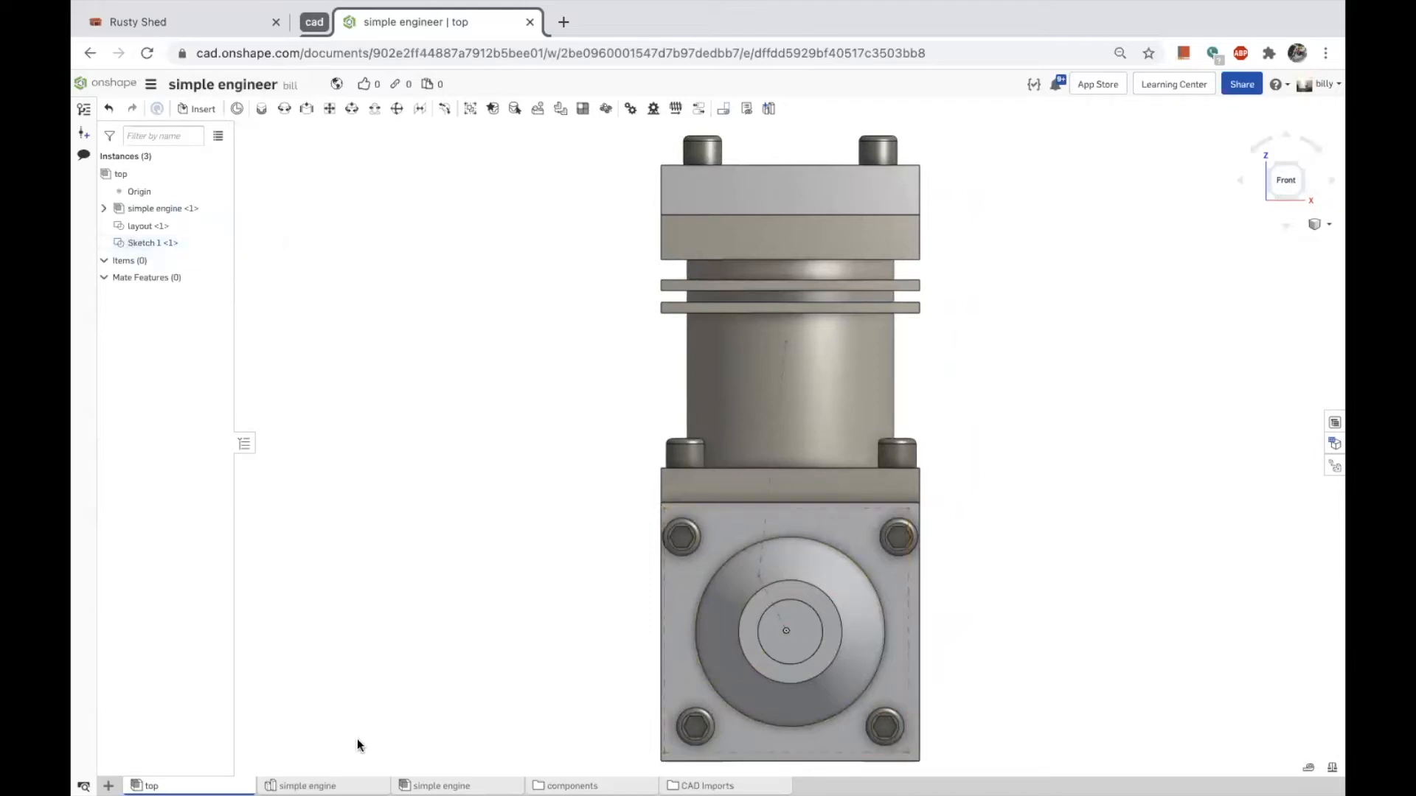
click(300, 785)
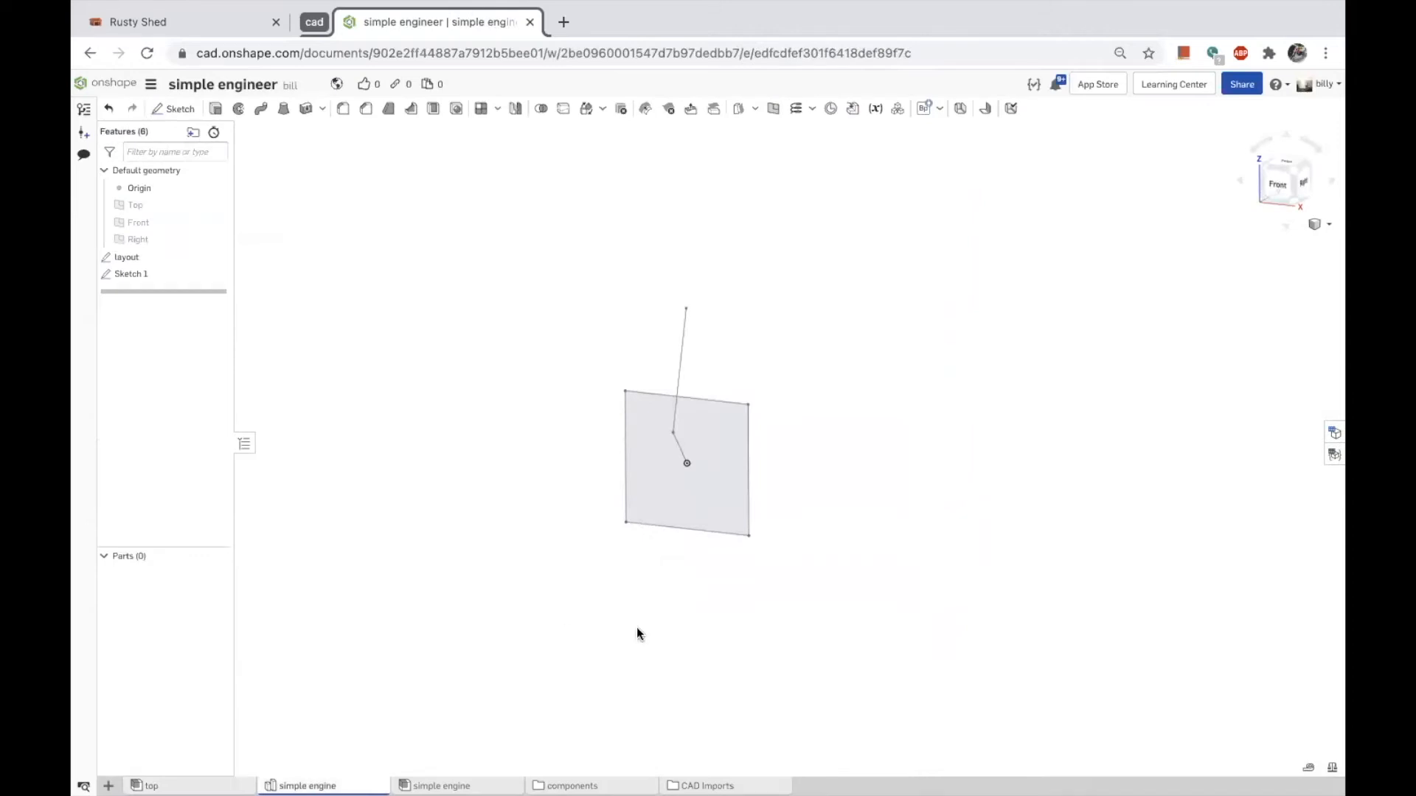
click(148, 785)
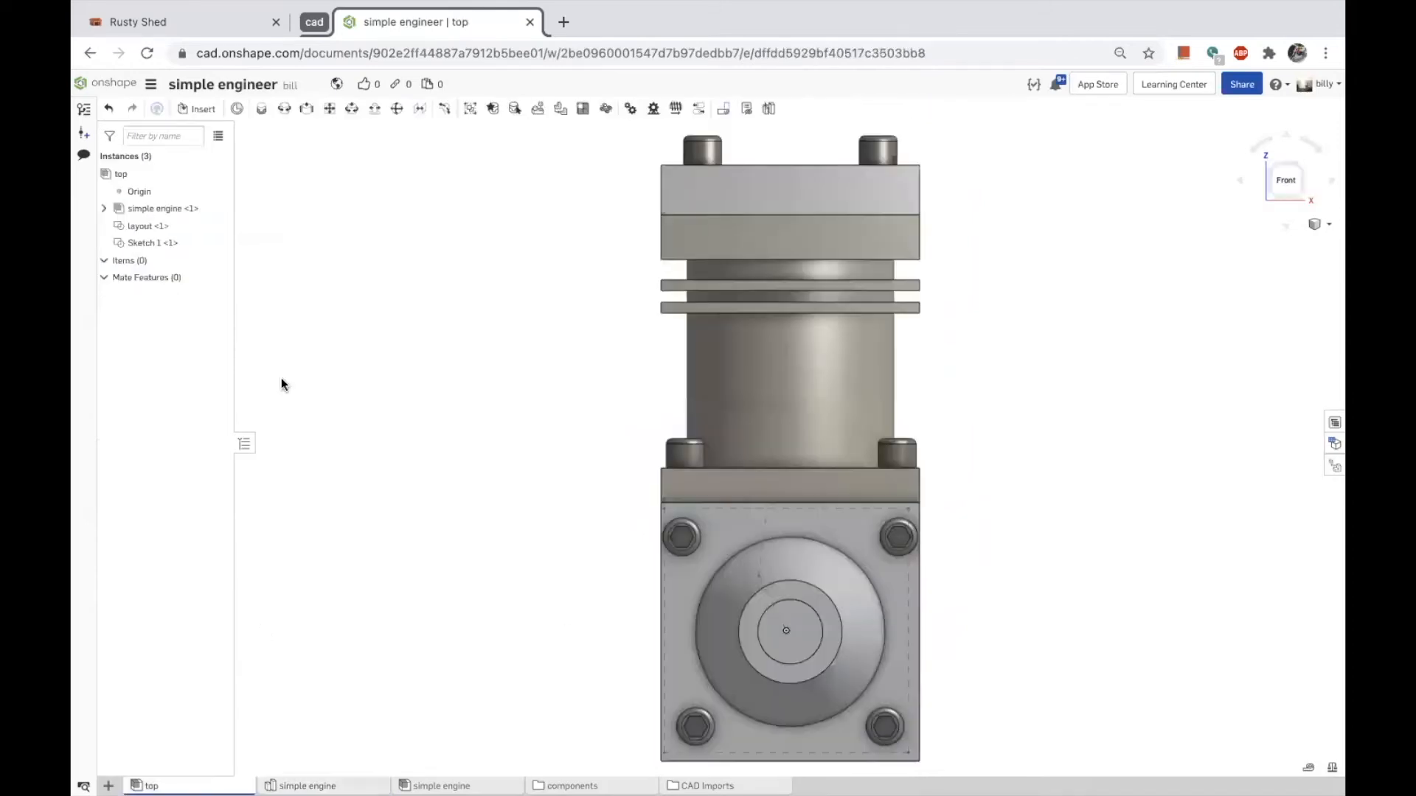
double_click(127, 244)
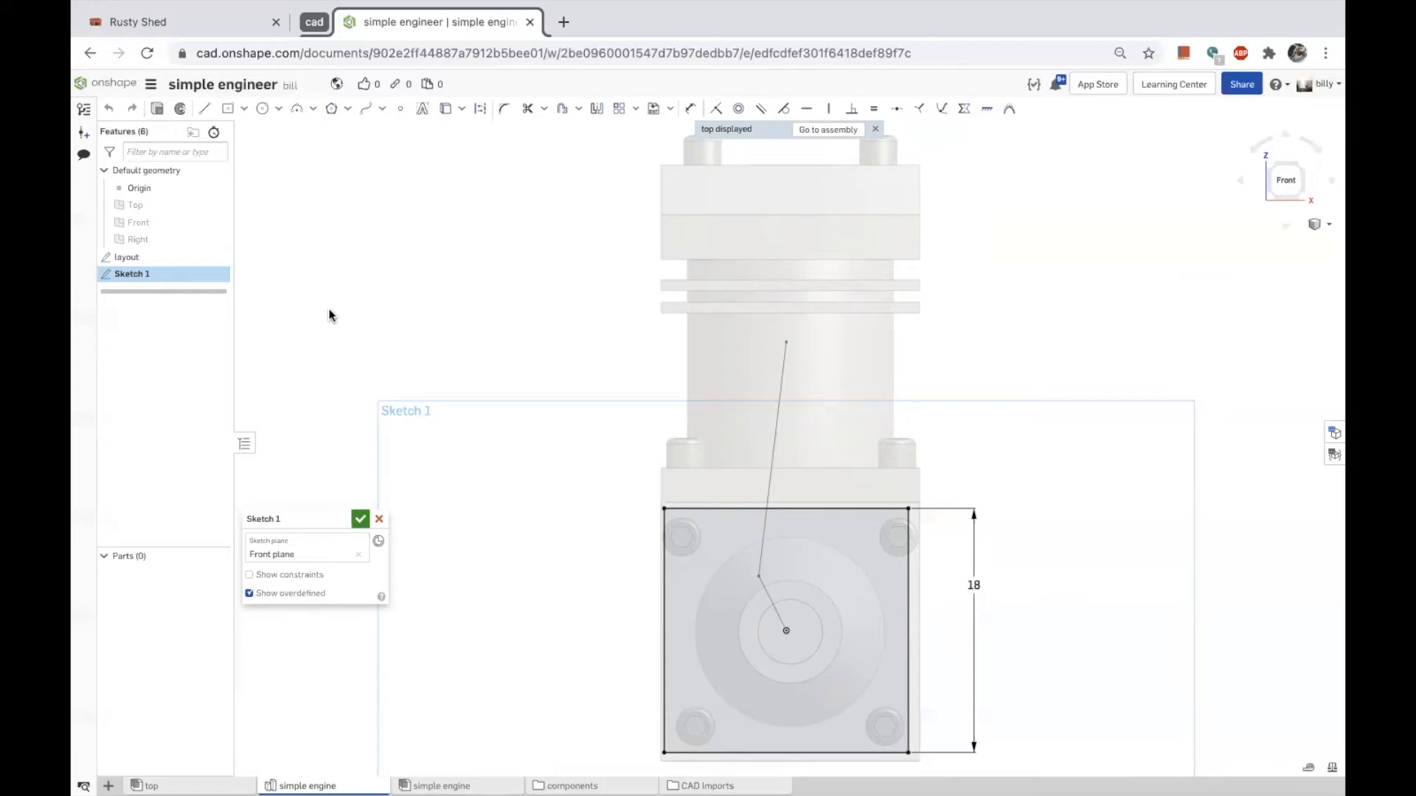
click(360, 518)
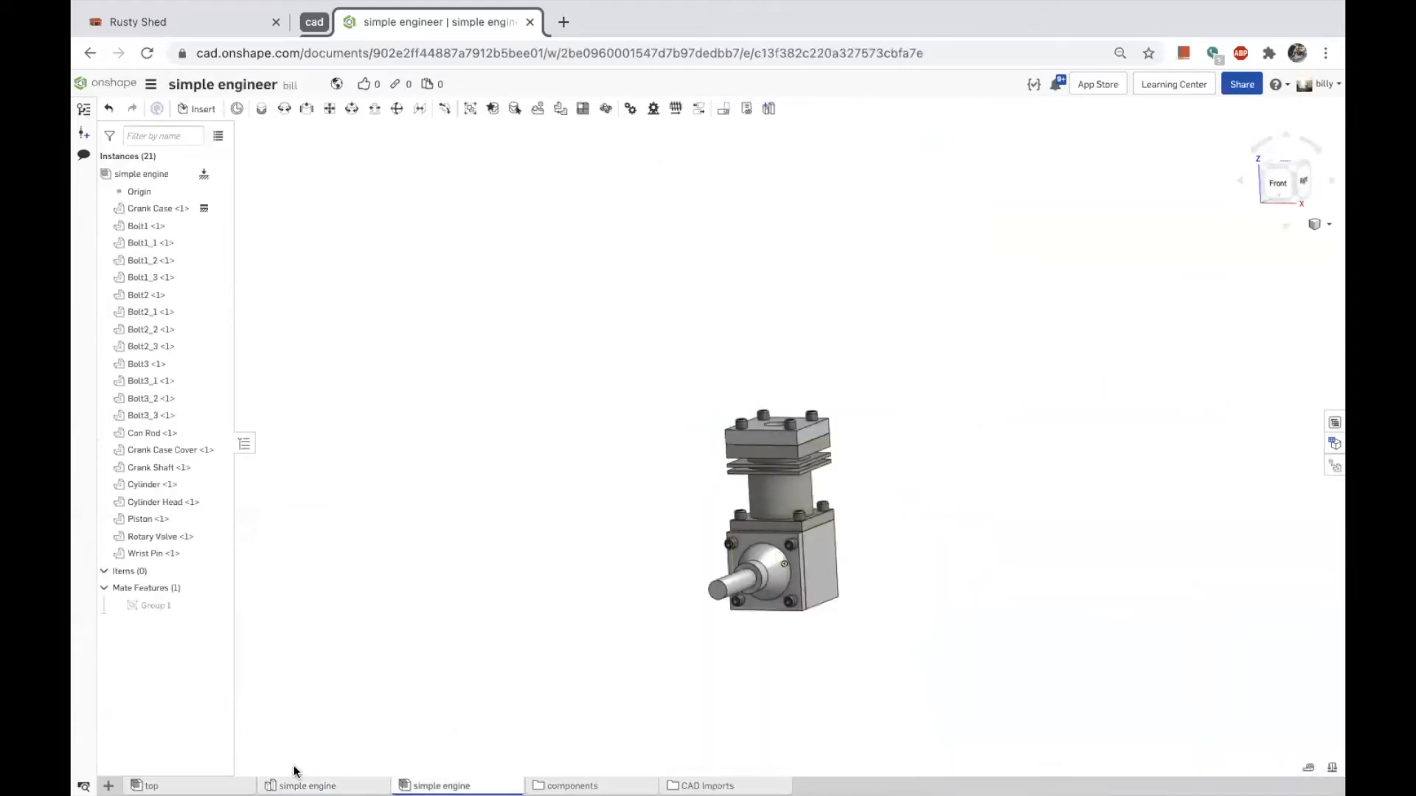
Delete the simple engine instance from the top assembly and reinsert the simple engine assembly at the origin.
click(169, 787)
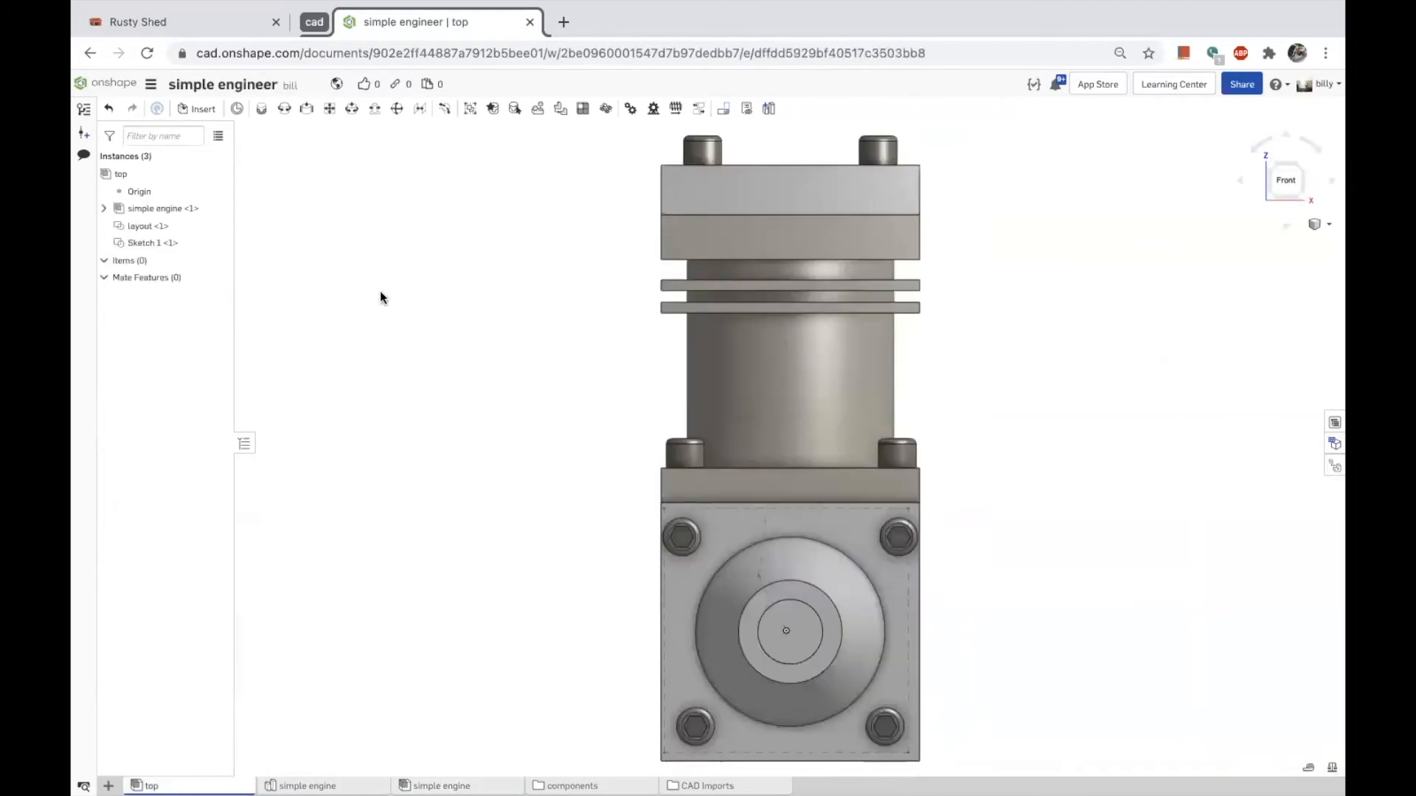
right_click(164, 213)
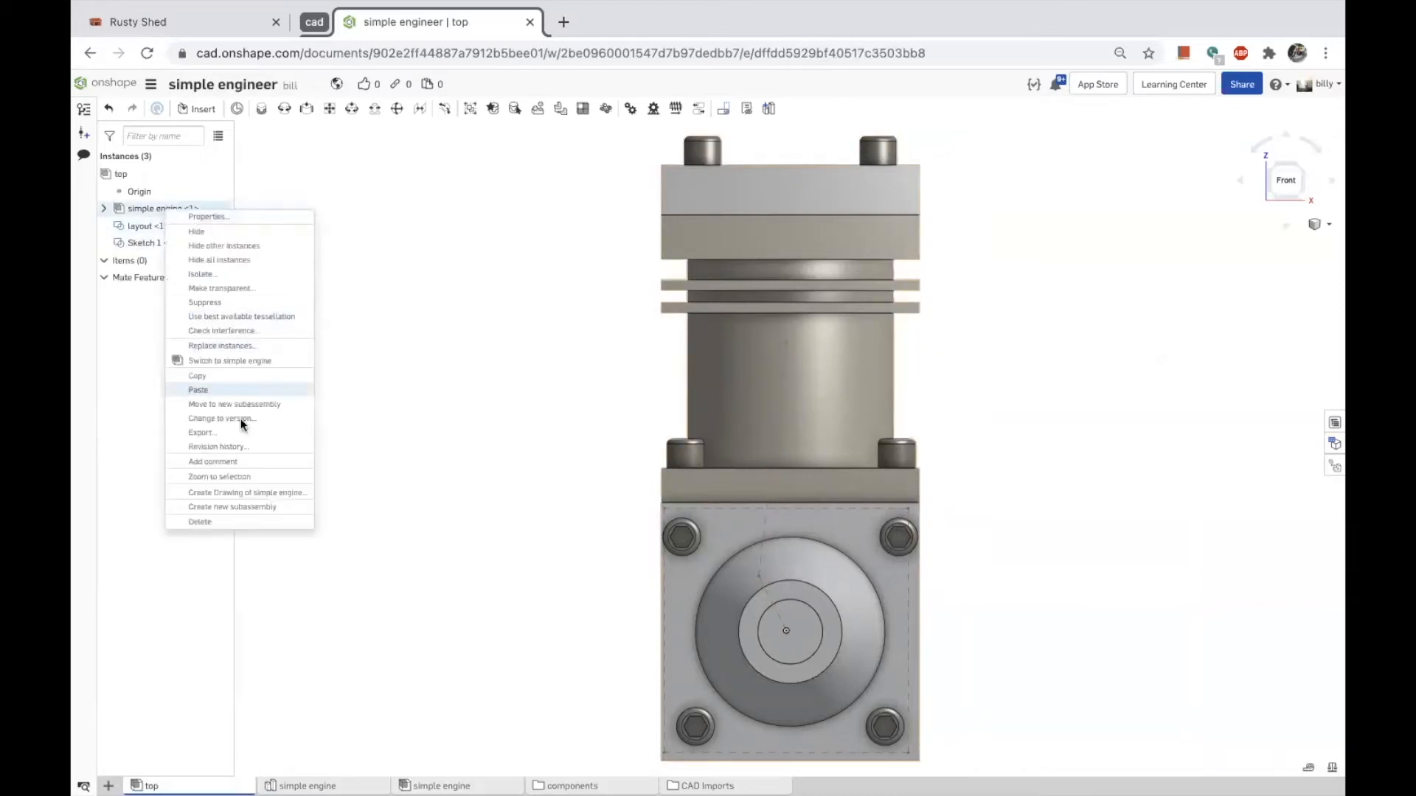
click(207, 522)
click(201, 113)
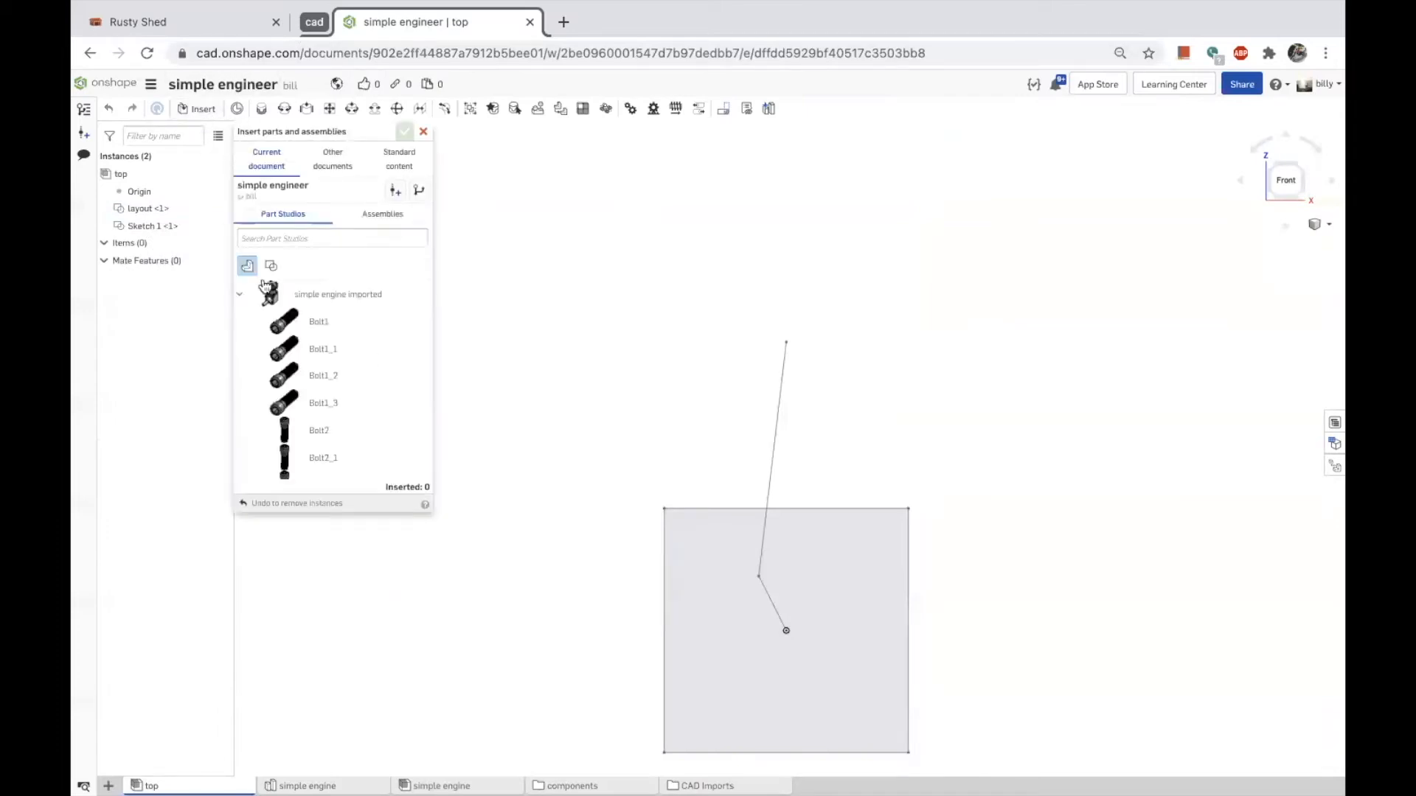
click(383, 215)
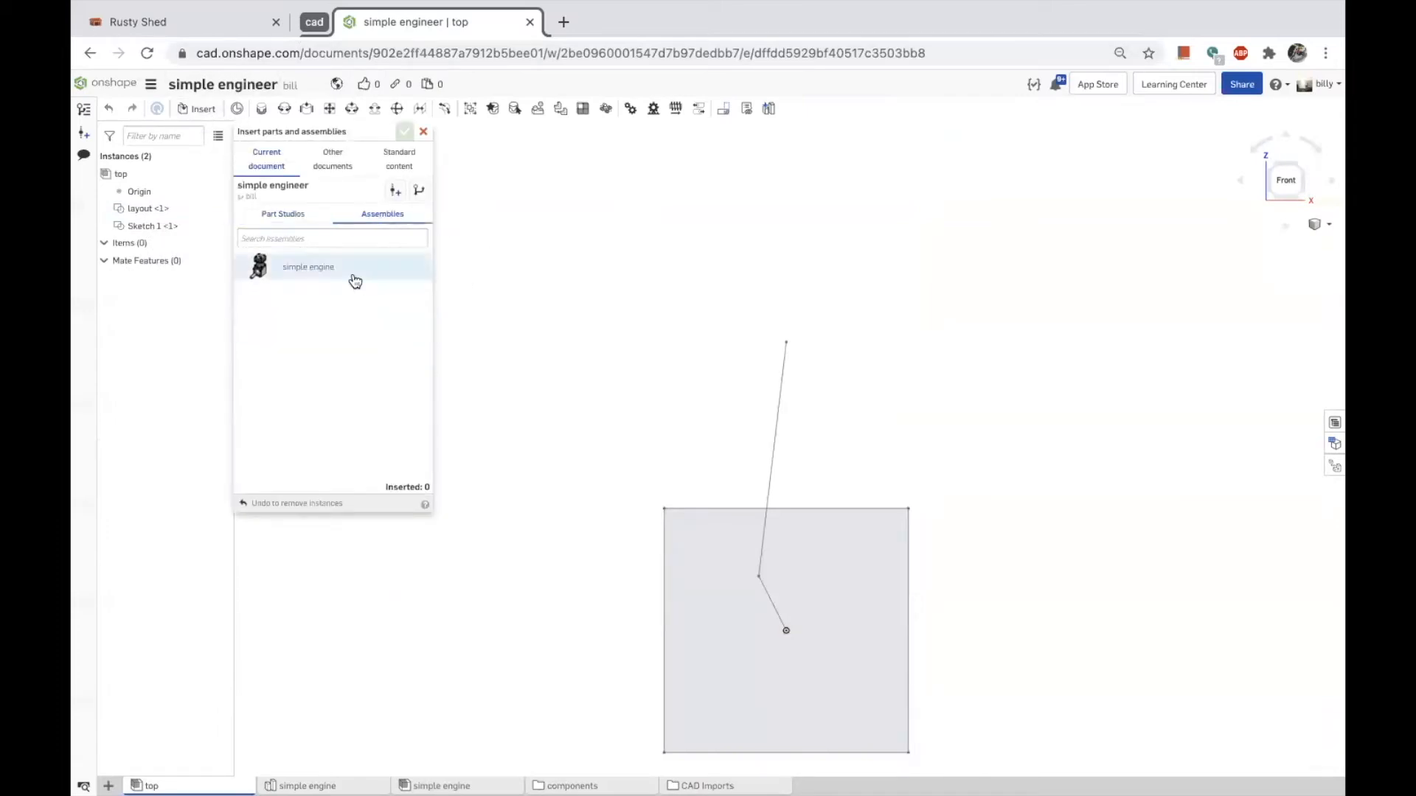
click(316, 275)
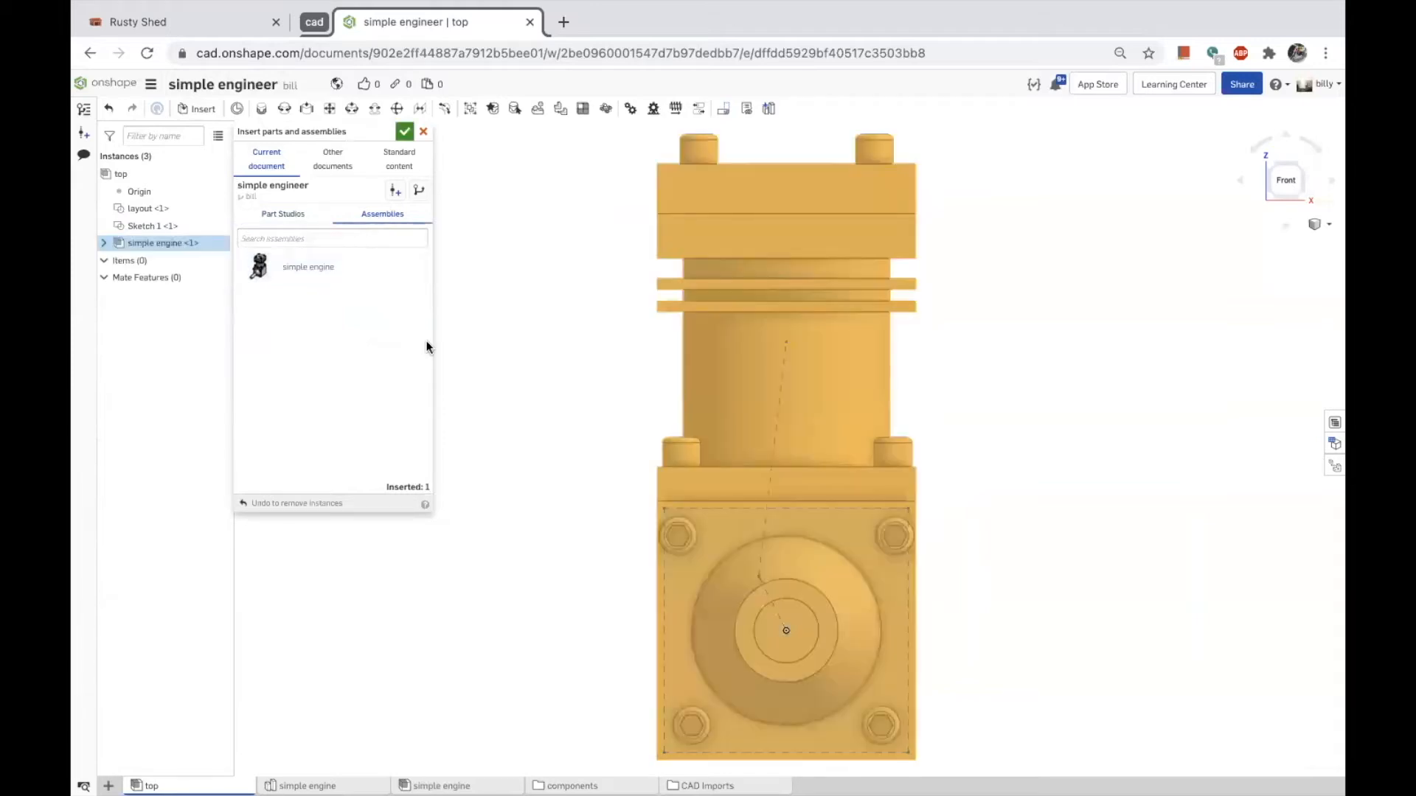
click(404, 132)
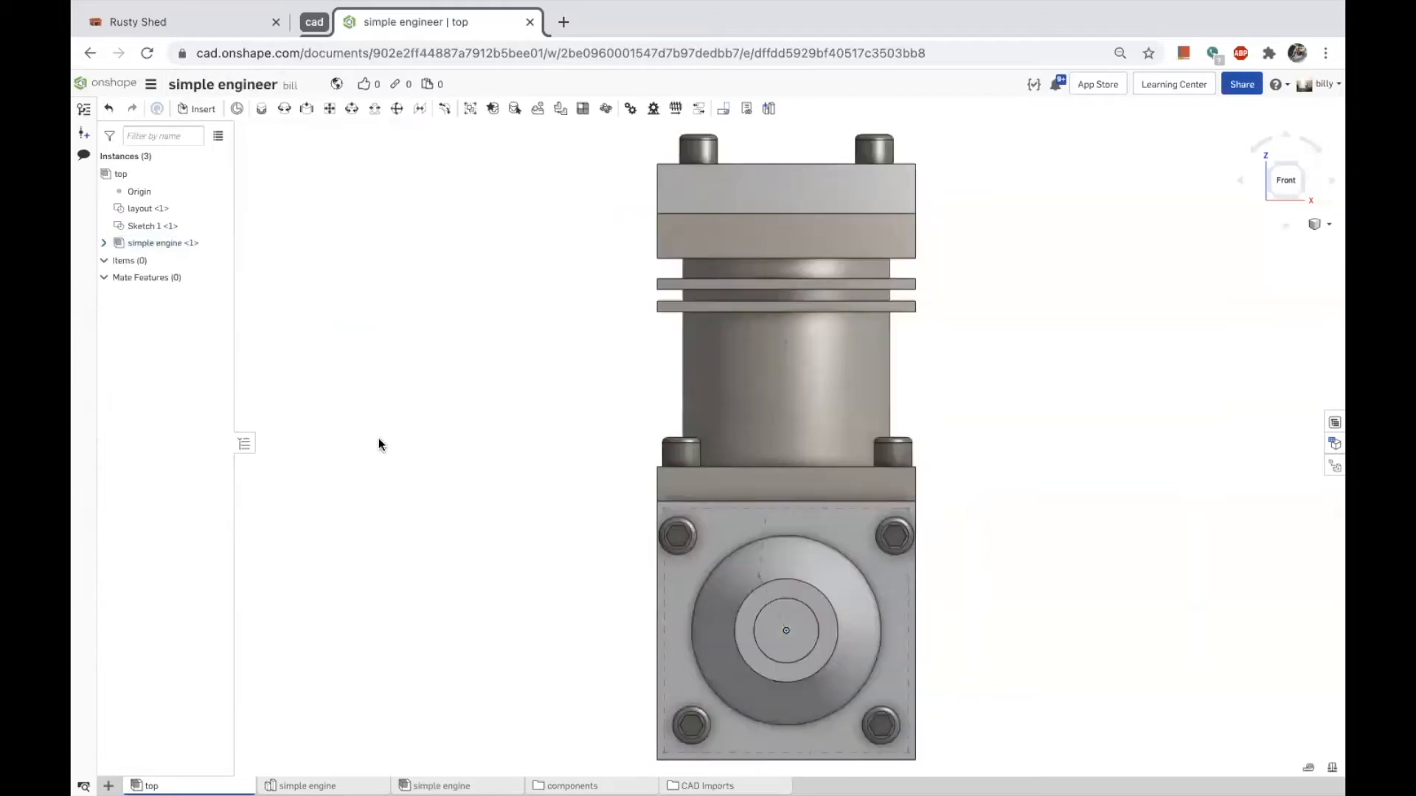
Fix the Crank Case inside the reinserted simple engine subassembly.
click(104, 244)
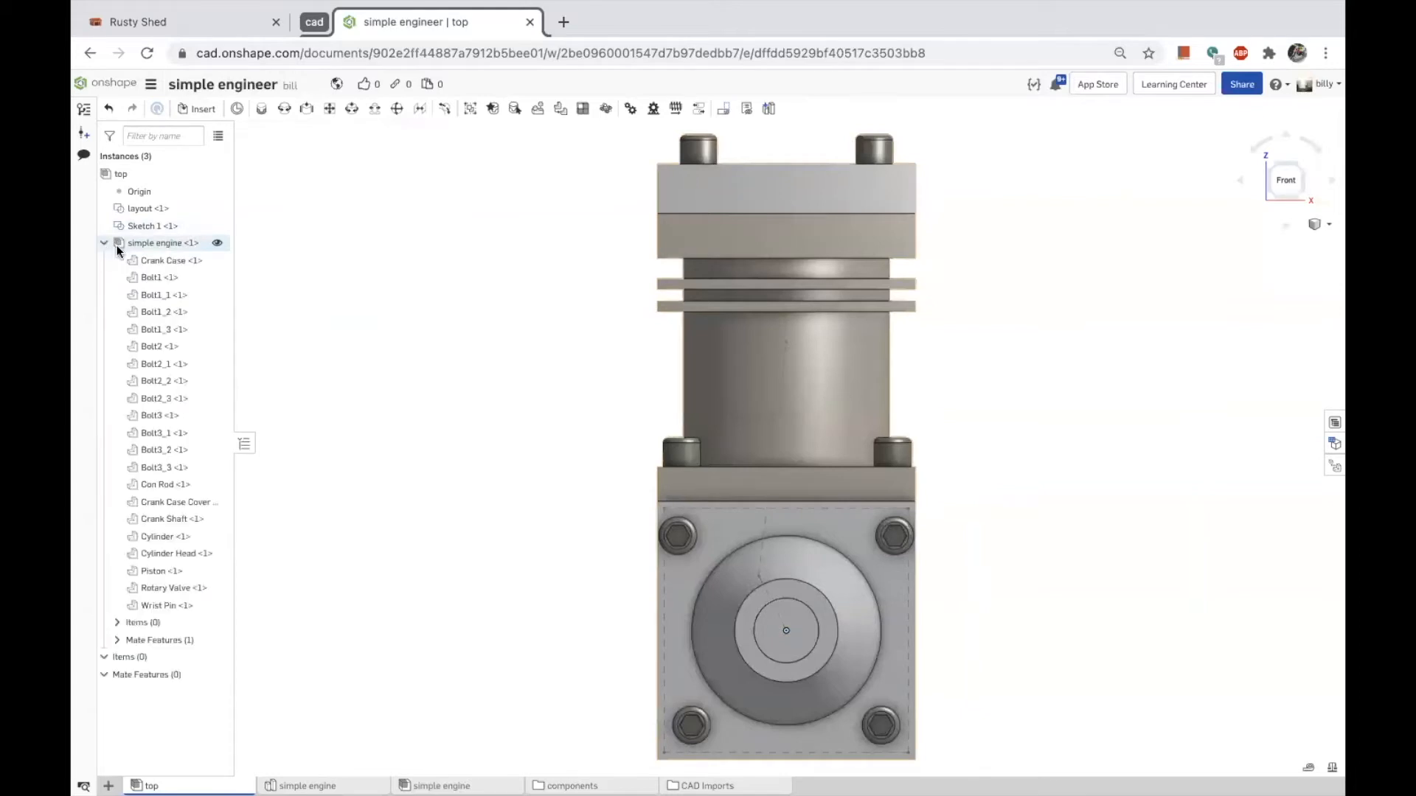
right_click(150, 263)
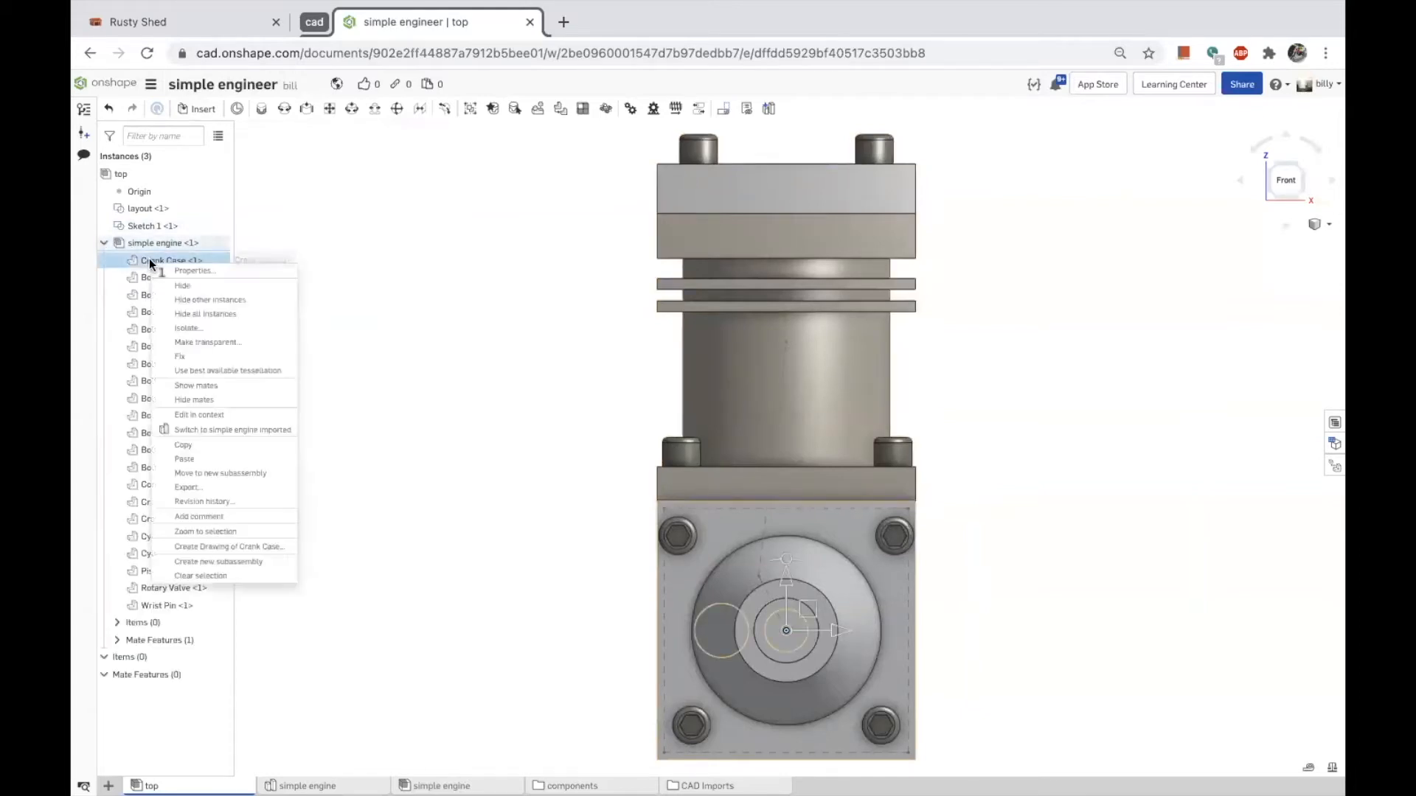
click(180, 354)
click(104, 243)
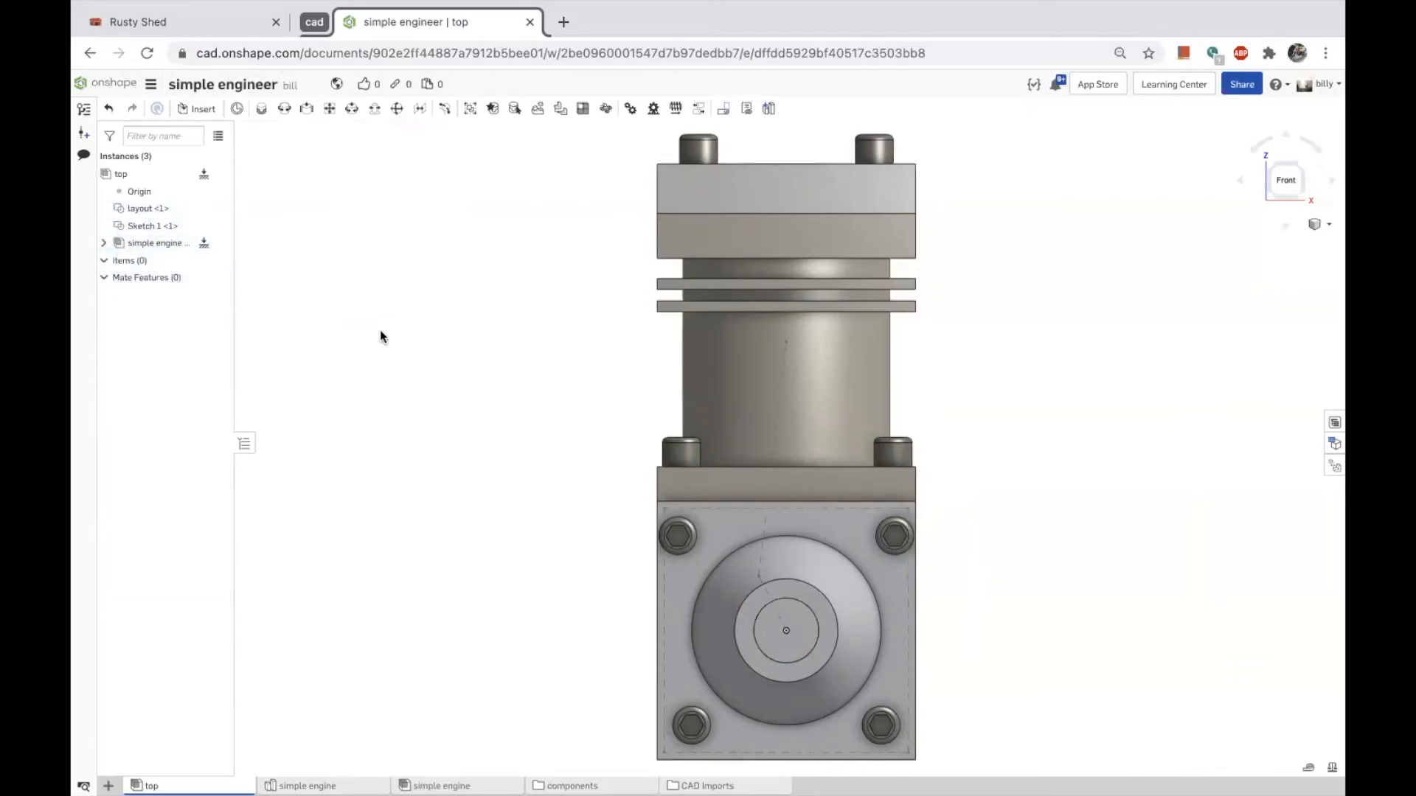
Open Sketch 1 in the context of the top assembly and set the square's side length to 19 mm.
double_click(143, 229)
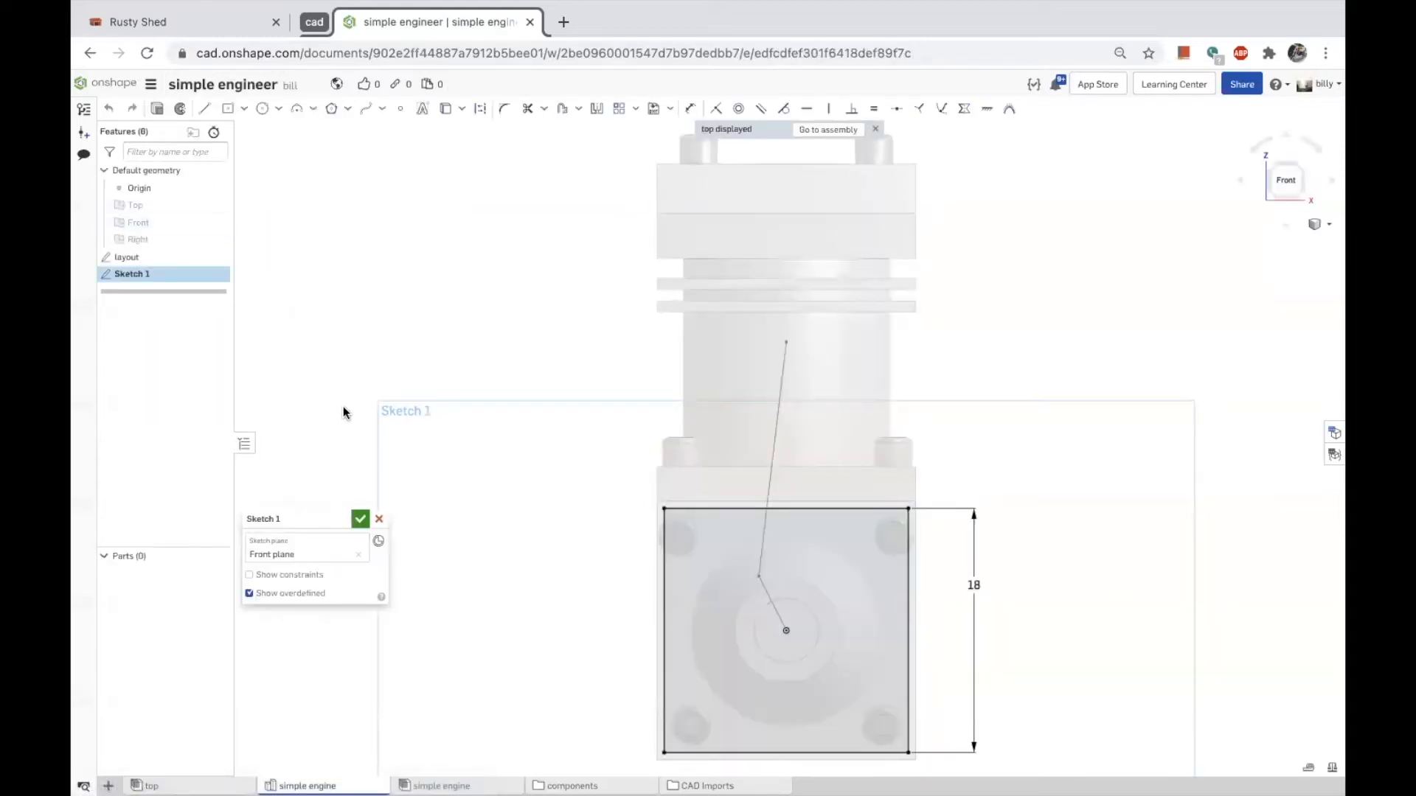
double_click(970, 586)
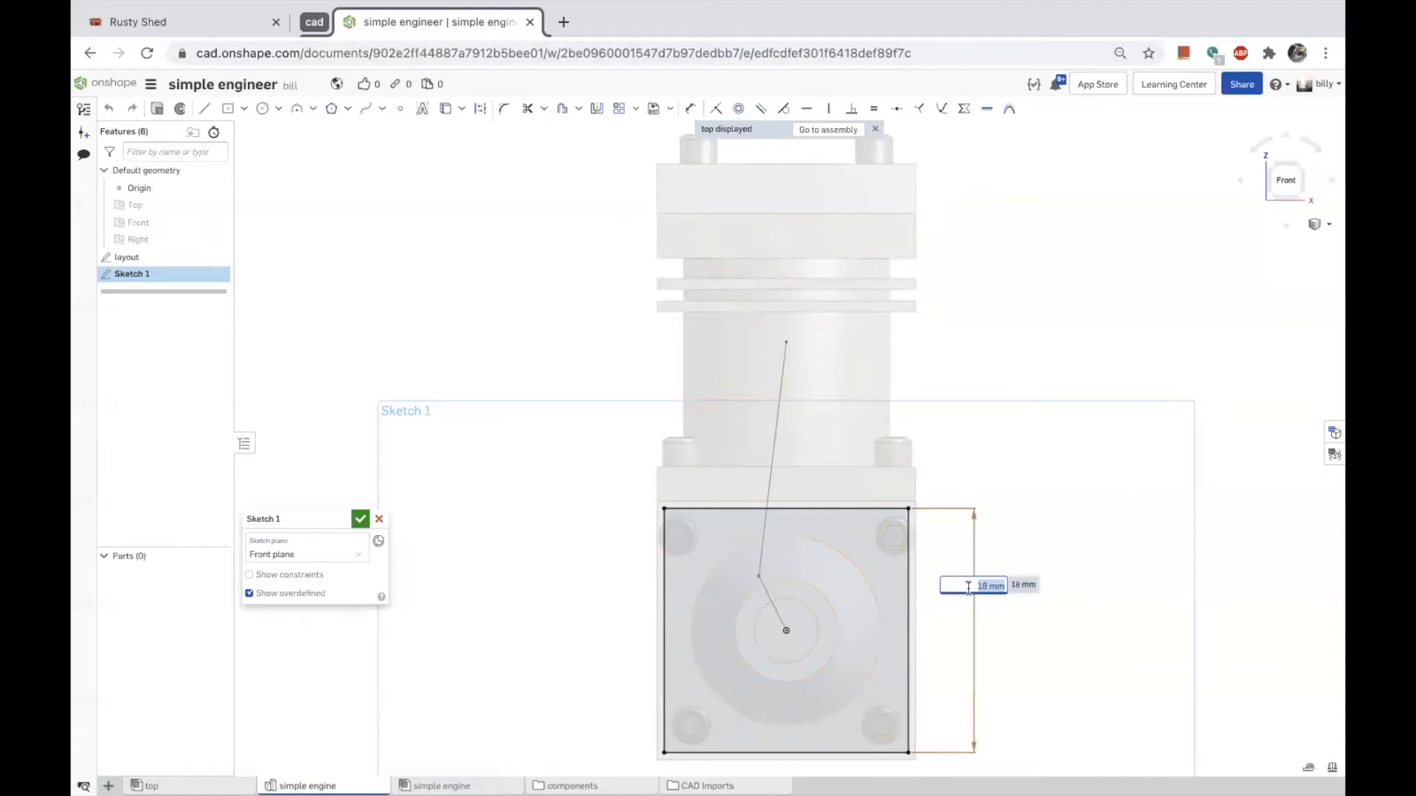
key(Up)
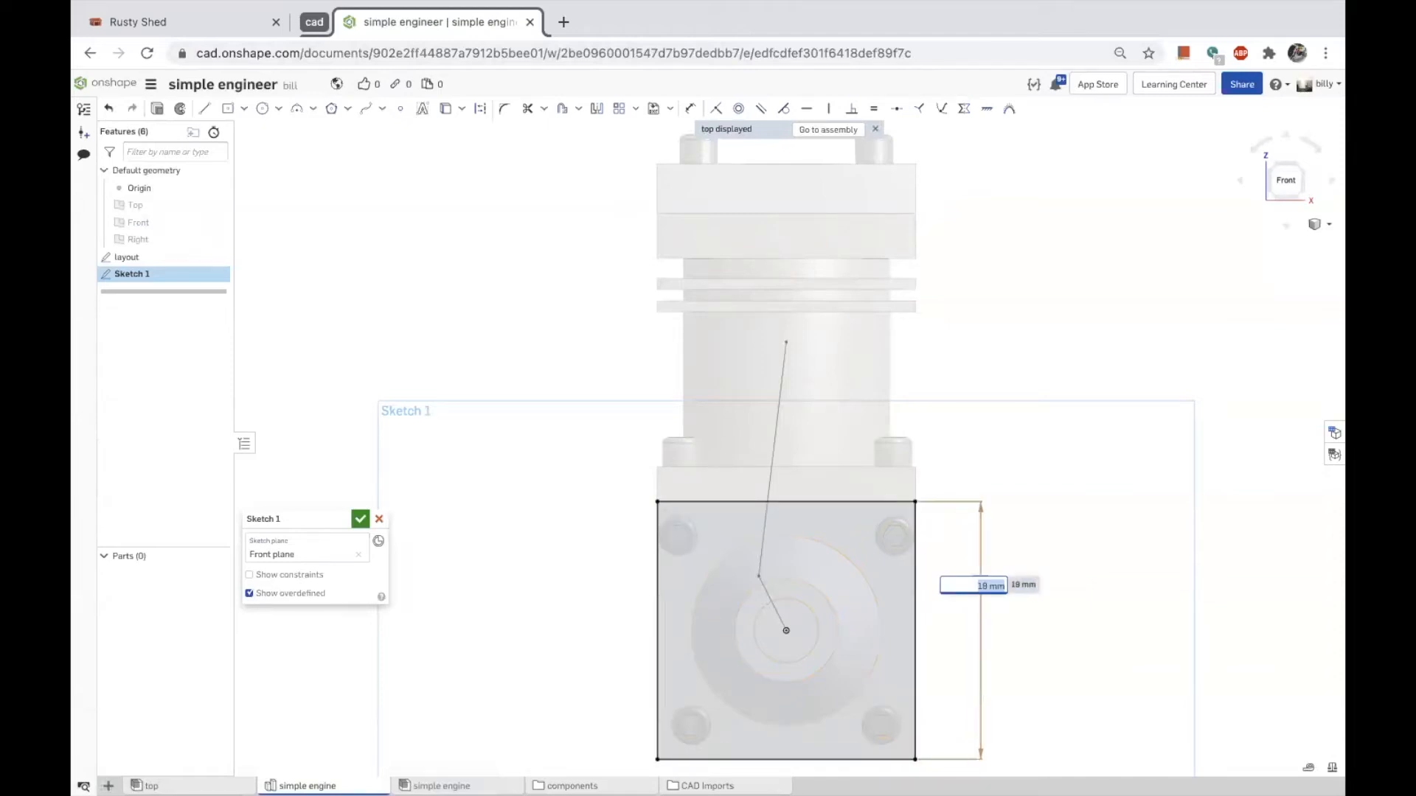
key(Return)
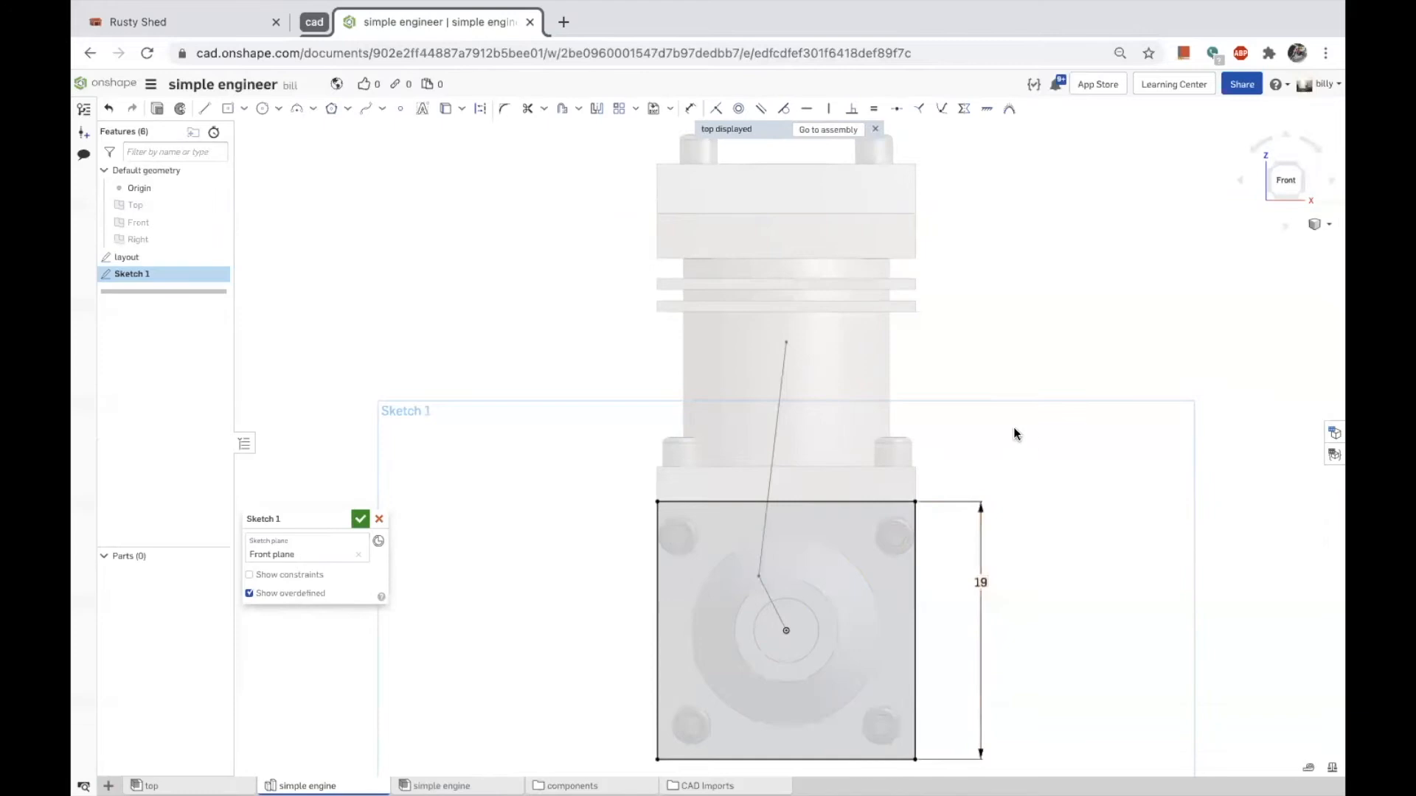
Extrude the Sketch 1 square symmetrically as a new part with a depth of 19 mm, matching the engine's crank case block.
mouse_move(1027, 458)
right_down()
mouse_move(1008, 453)
mouse_move(974, 476)
right_up()
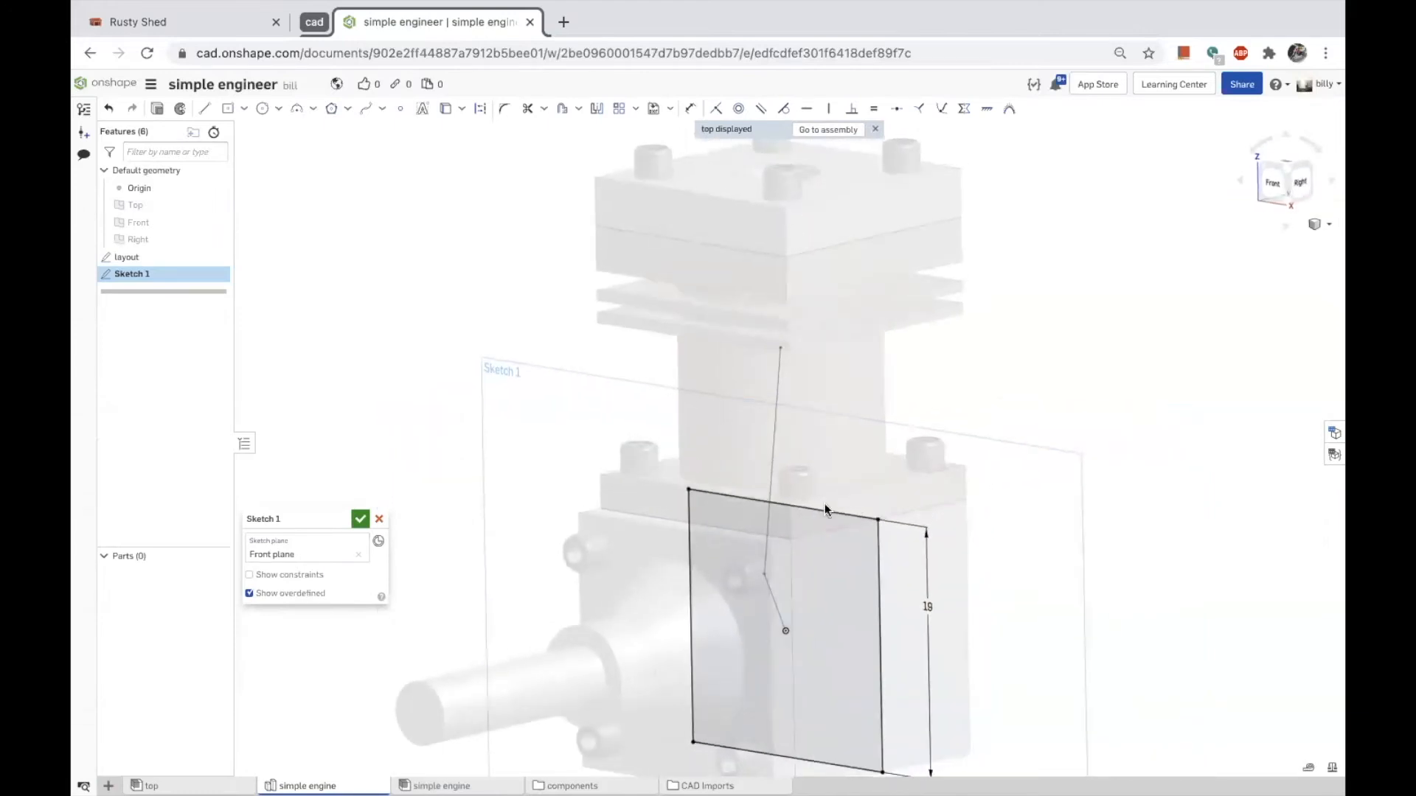
key(s)
click(350, 445)
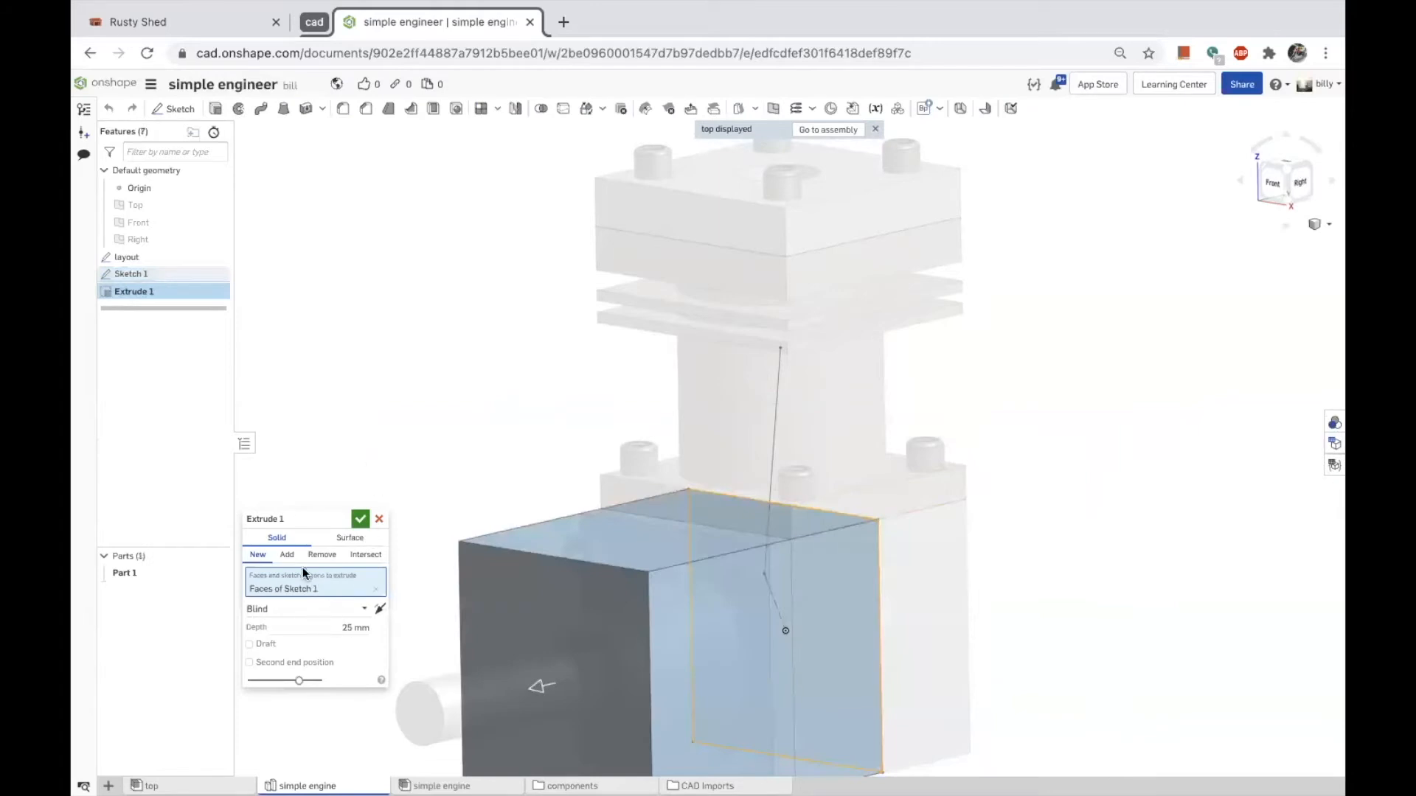
click(262, 610)
click(284, 652)
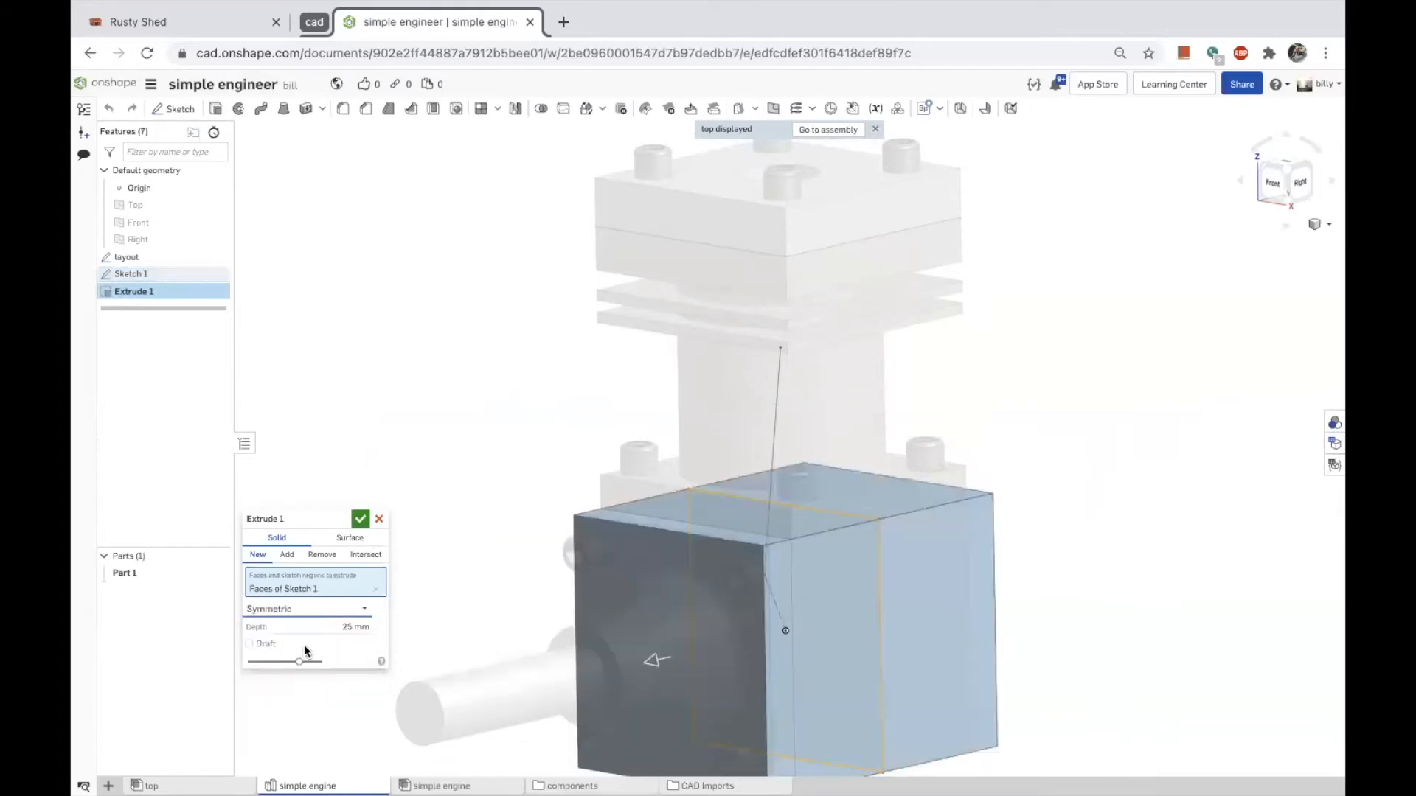
click(1298, 182)
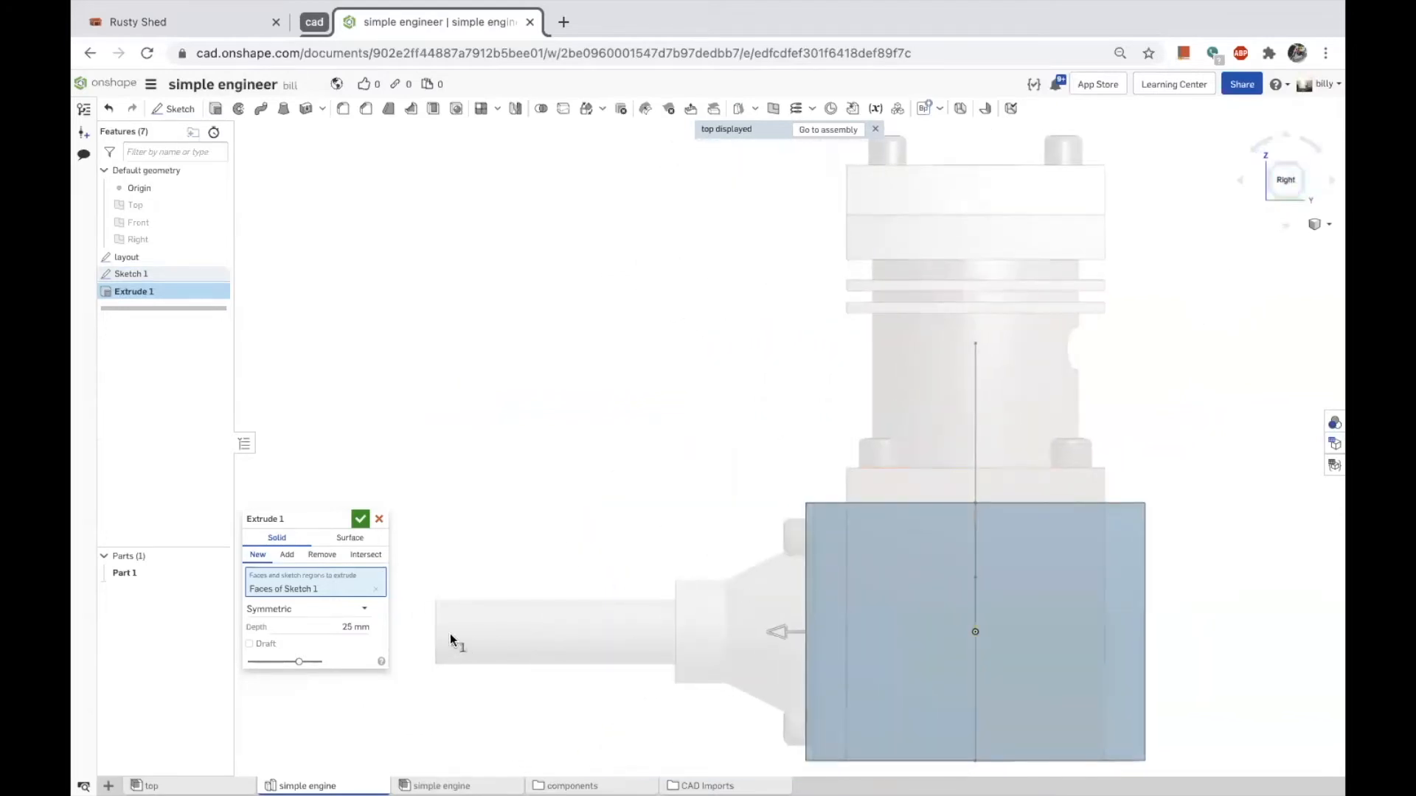
drag(781, 632, 819, 633)
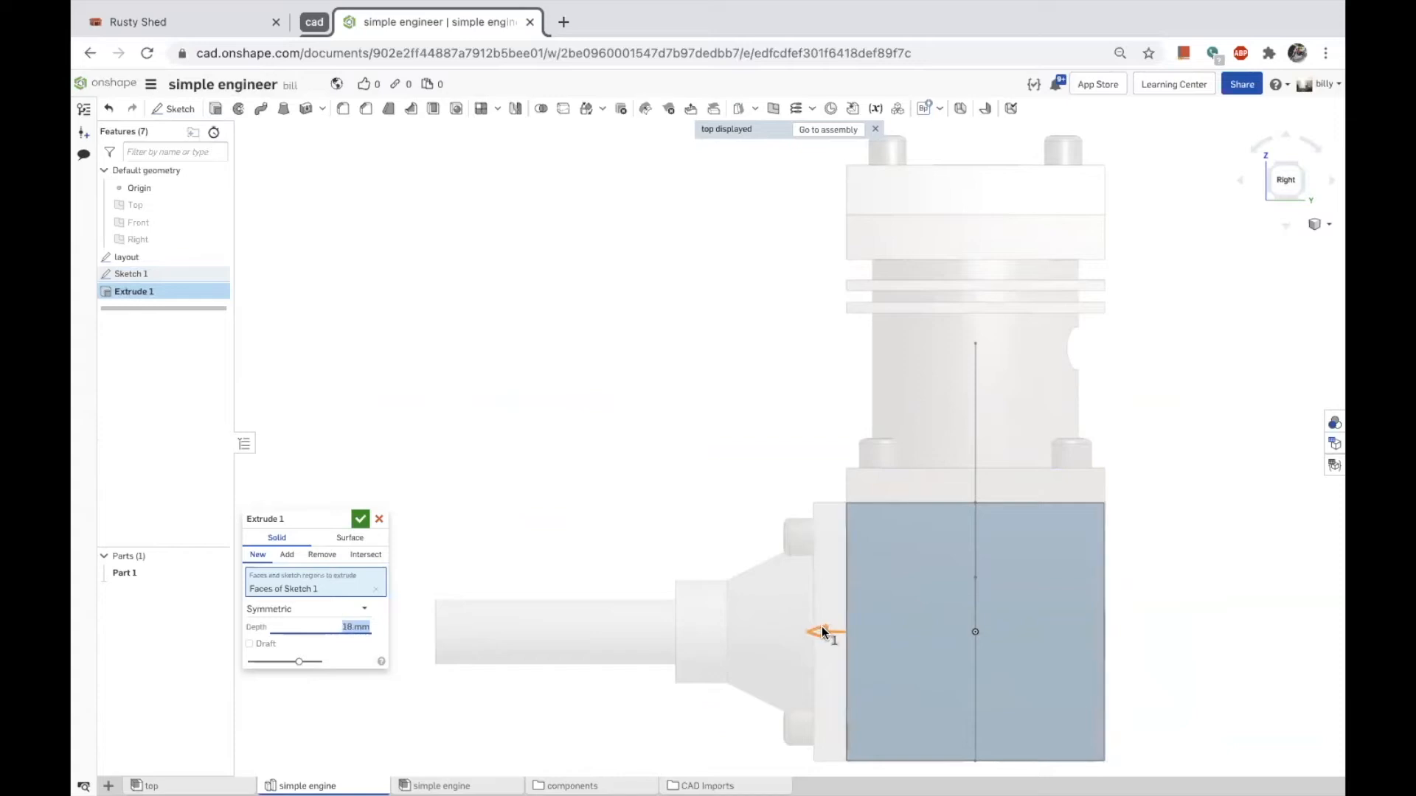
click(361, 521)
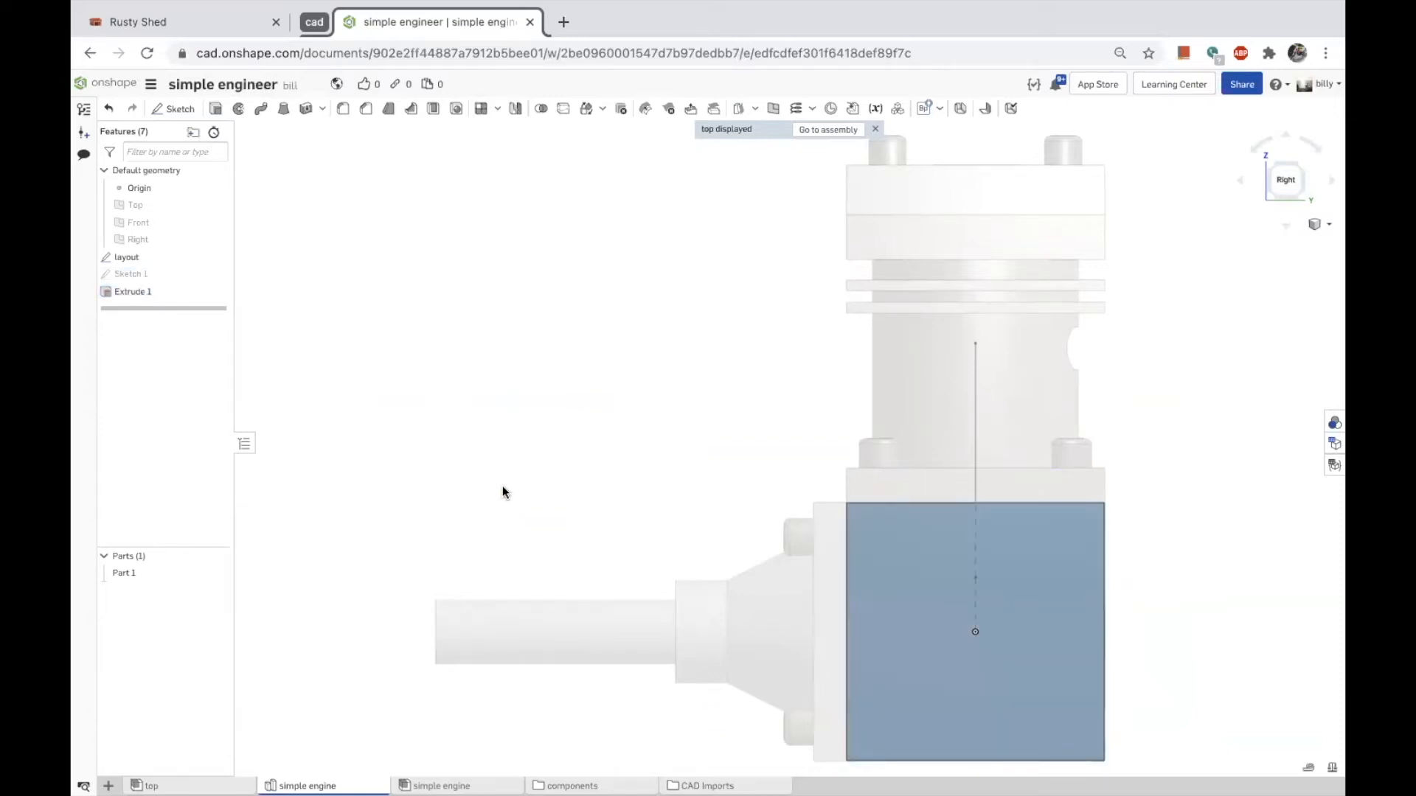
Inspect the new block, then return to the top assembly and examine the Cylinder within the simple engine subassembly.
right_drag(473, 454, 501, 470)
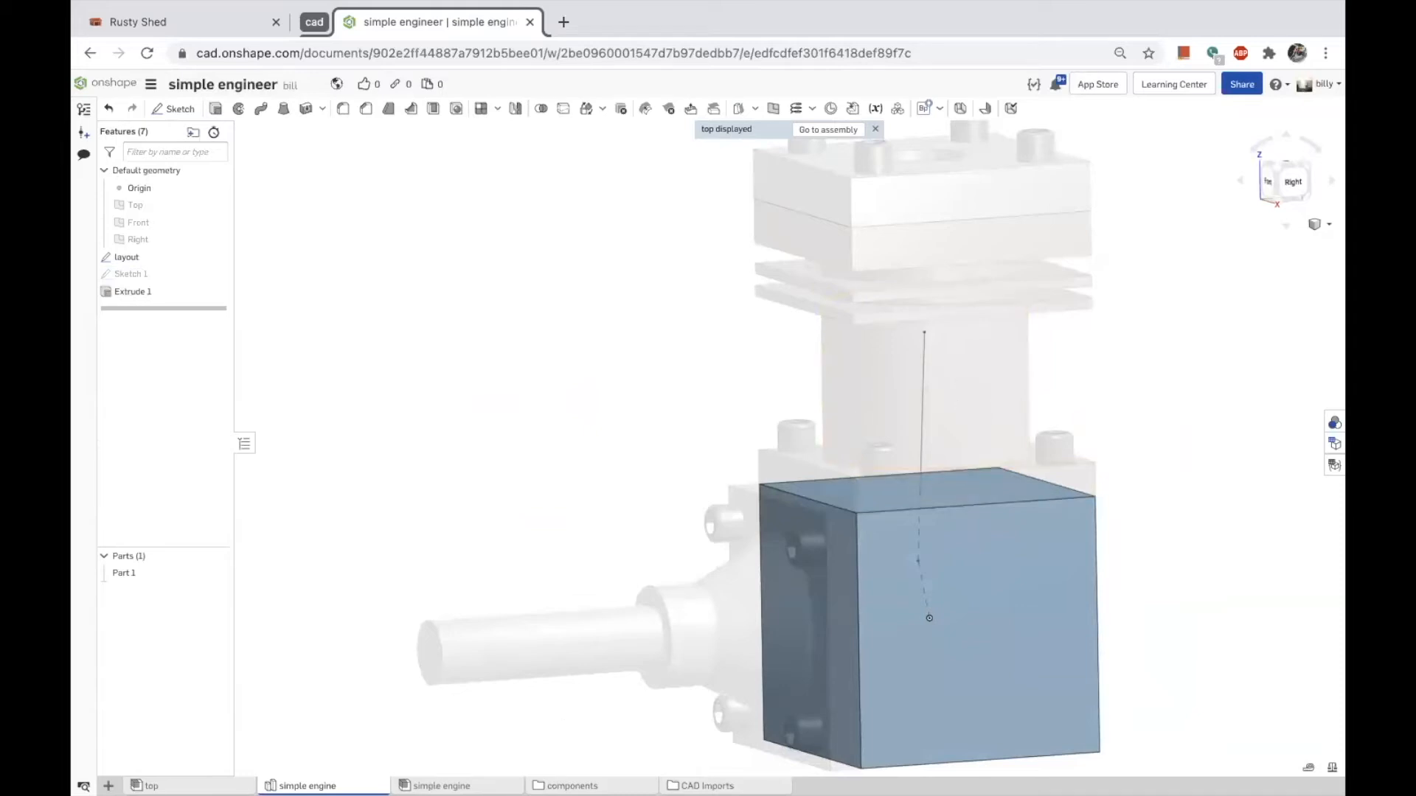
mouse_move(457, 787)
click(151, 786)
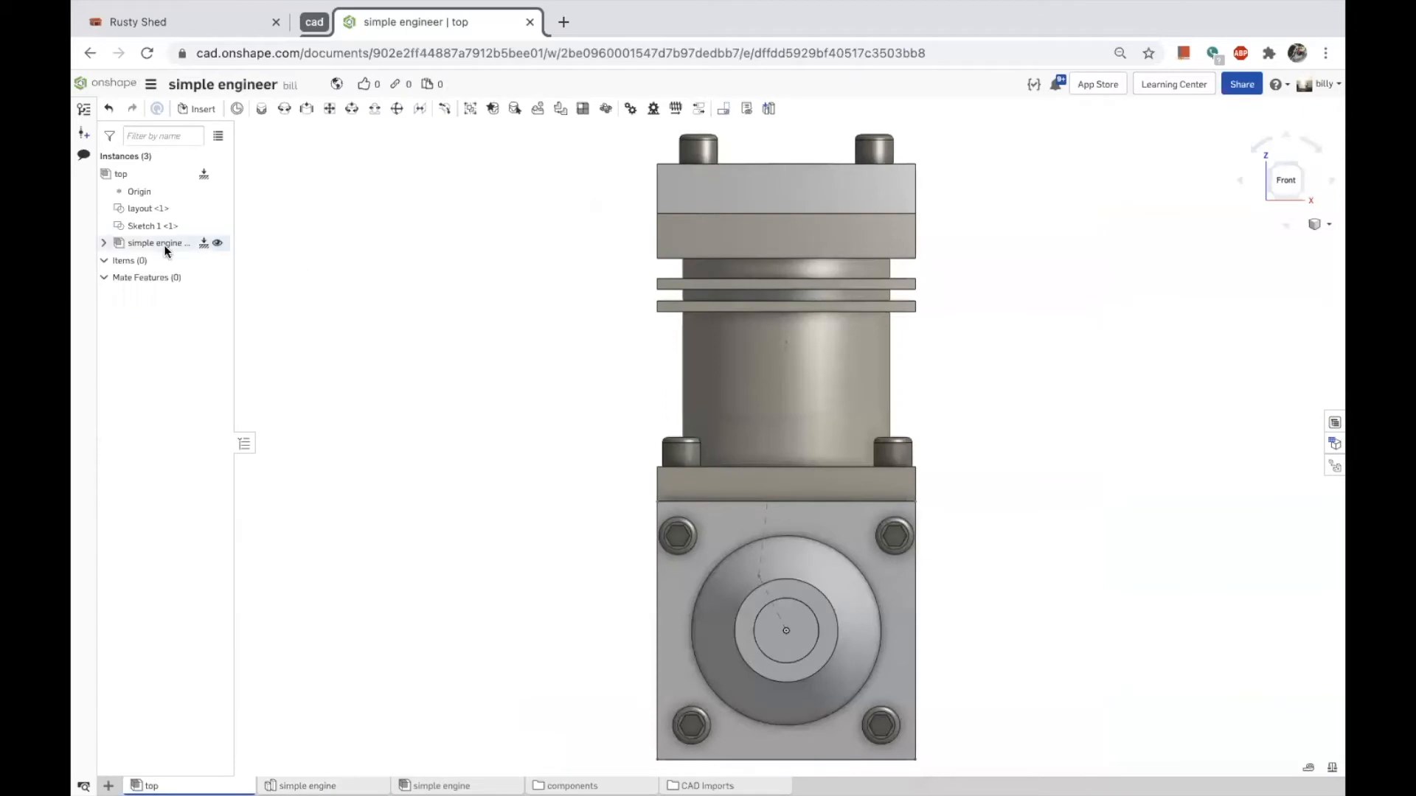
click(104, 242)
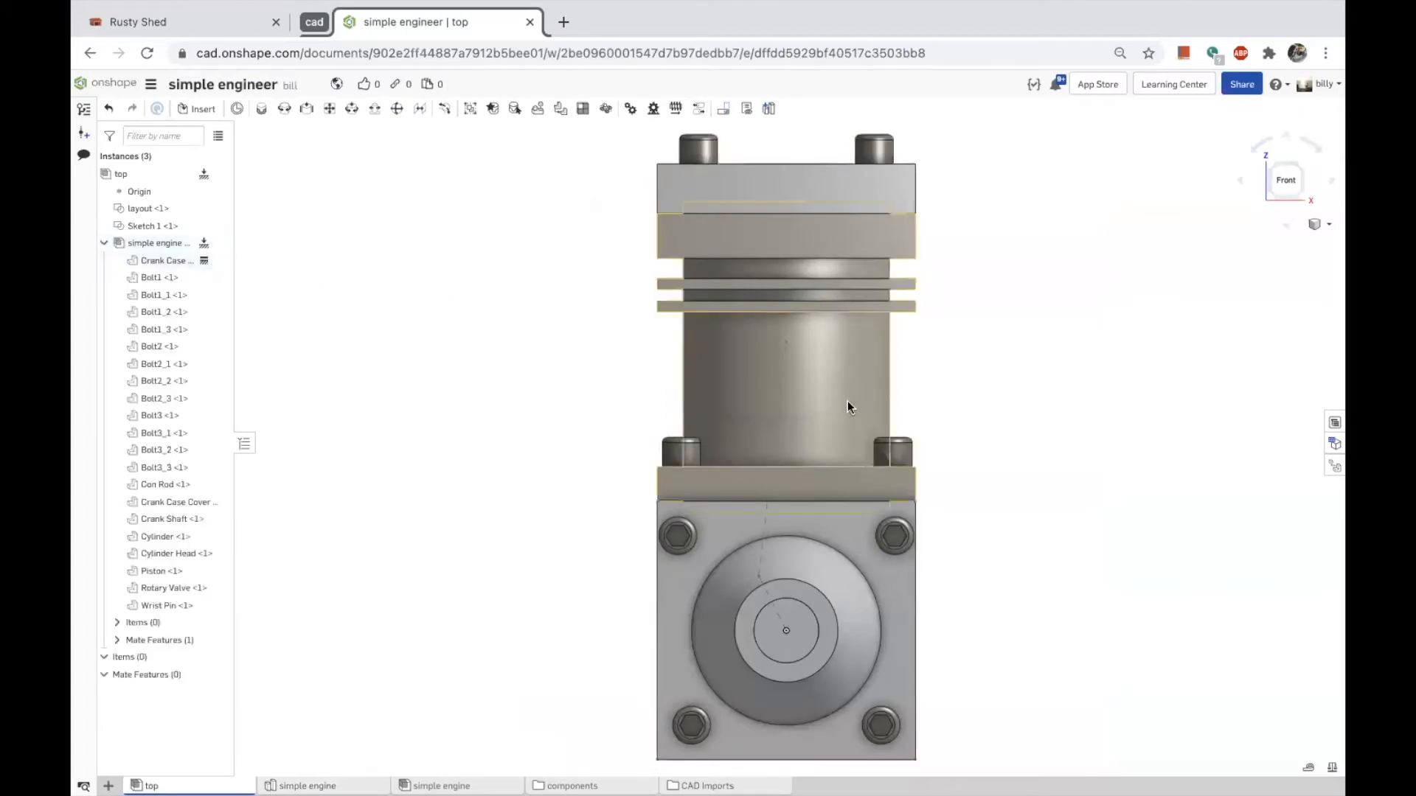
click(821, 401)
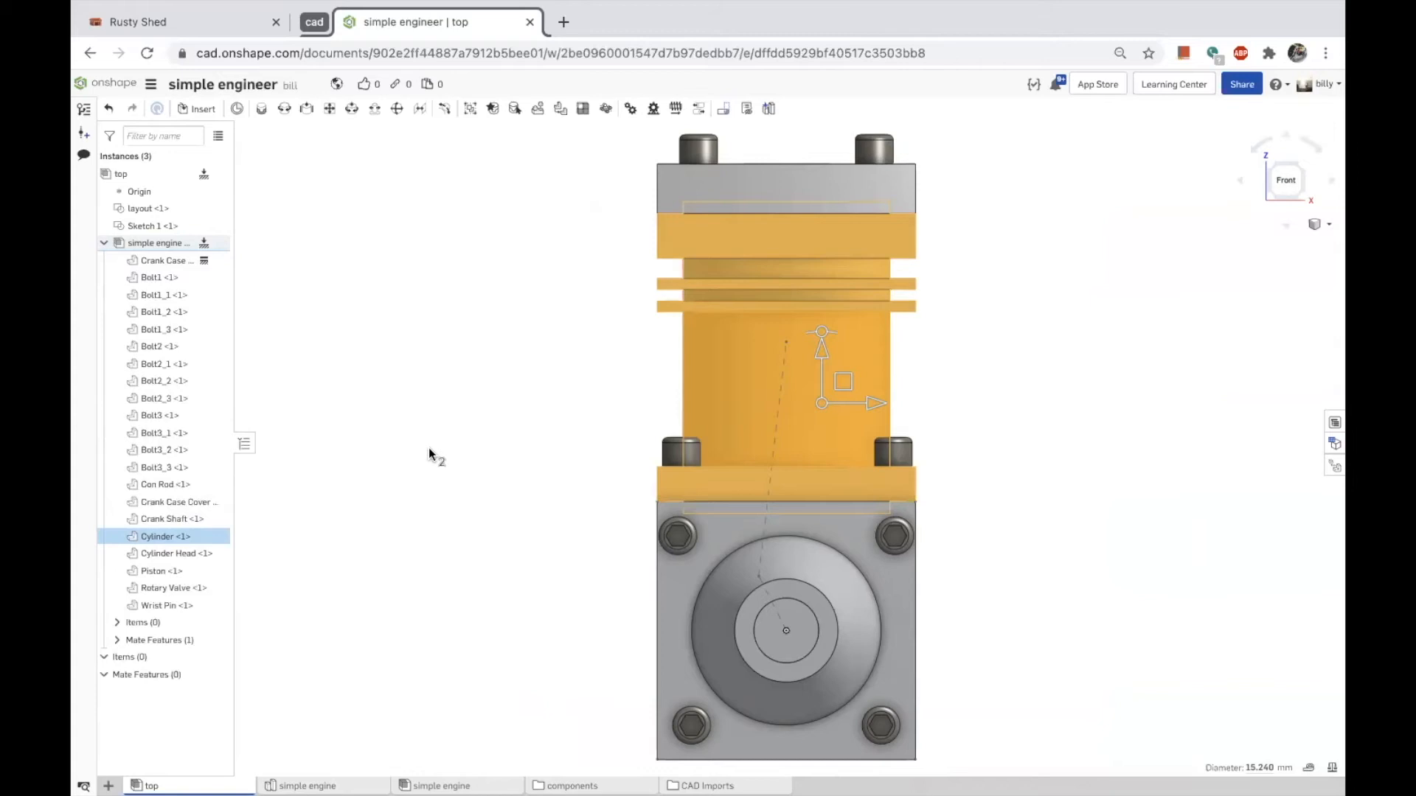
right_drag(430, 455, 408, 481)
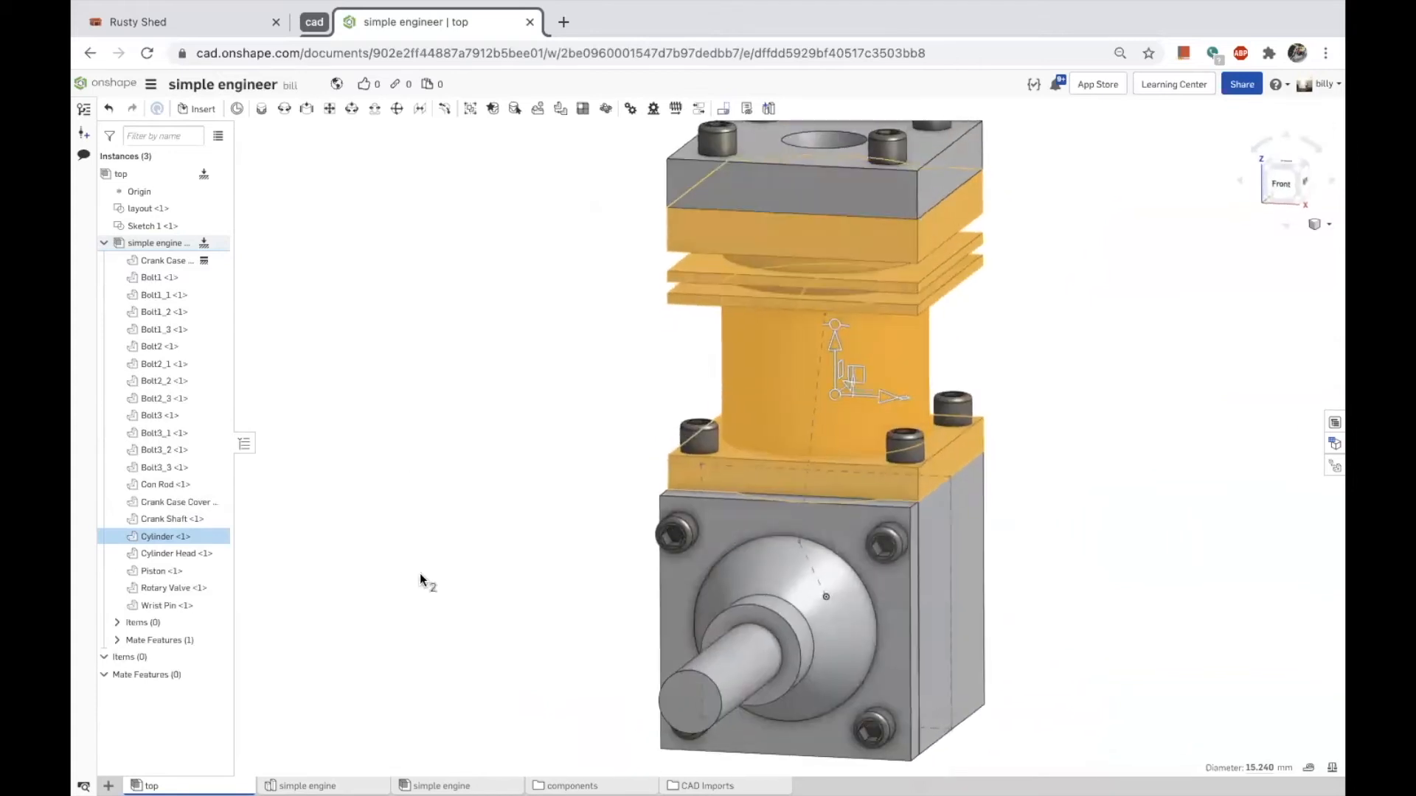
Reopen Sketch 1 in the context of the top assembly and close it without edits to work on the block in context.
double_click(140, 226)
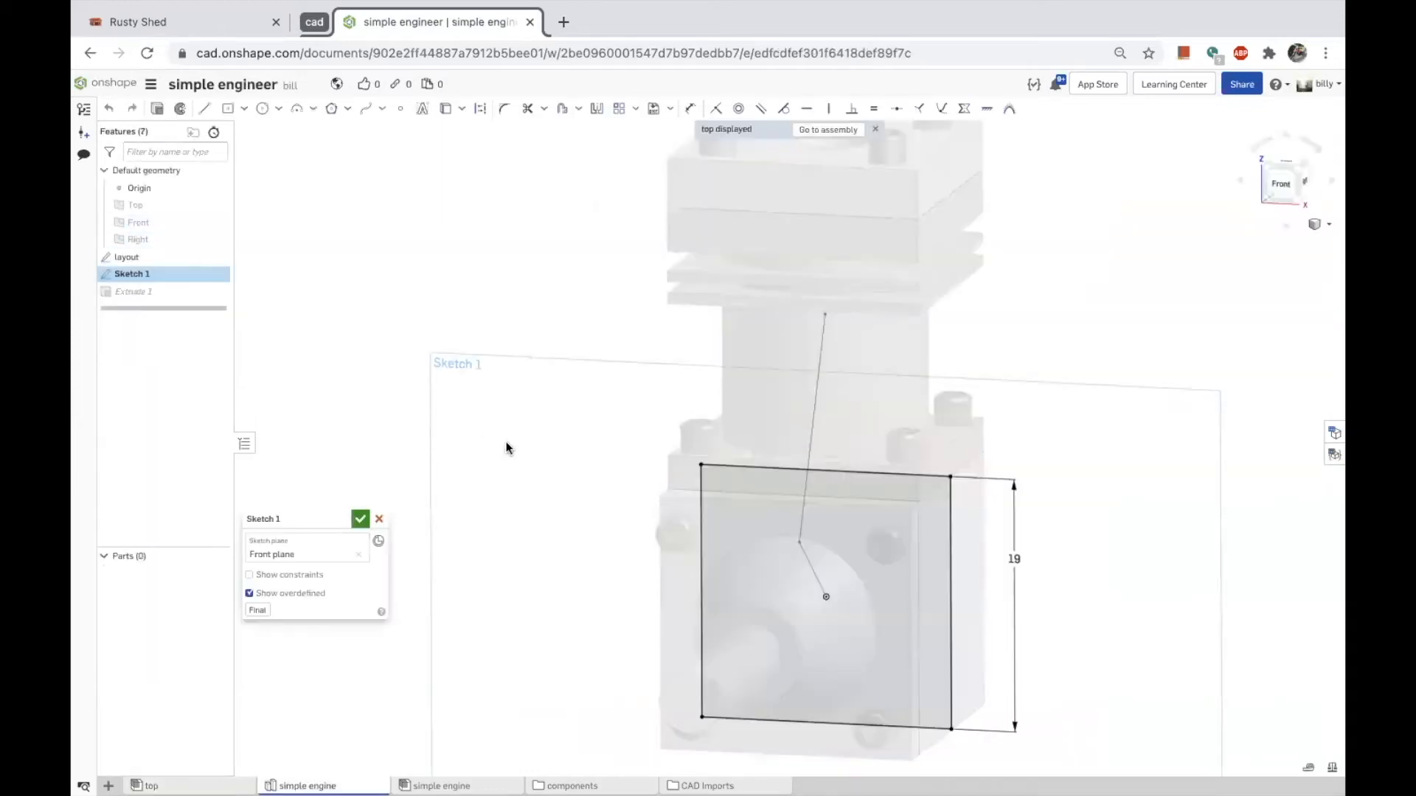
right_drag(550, 455, 522, 465)
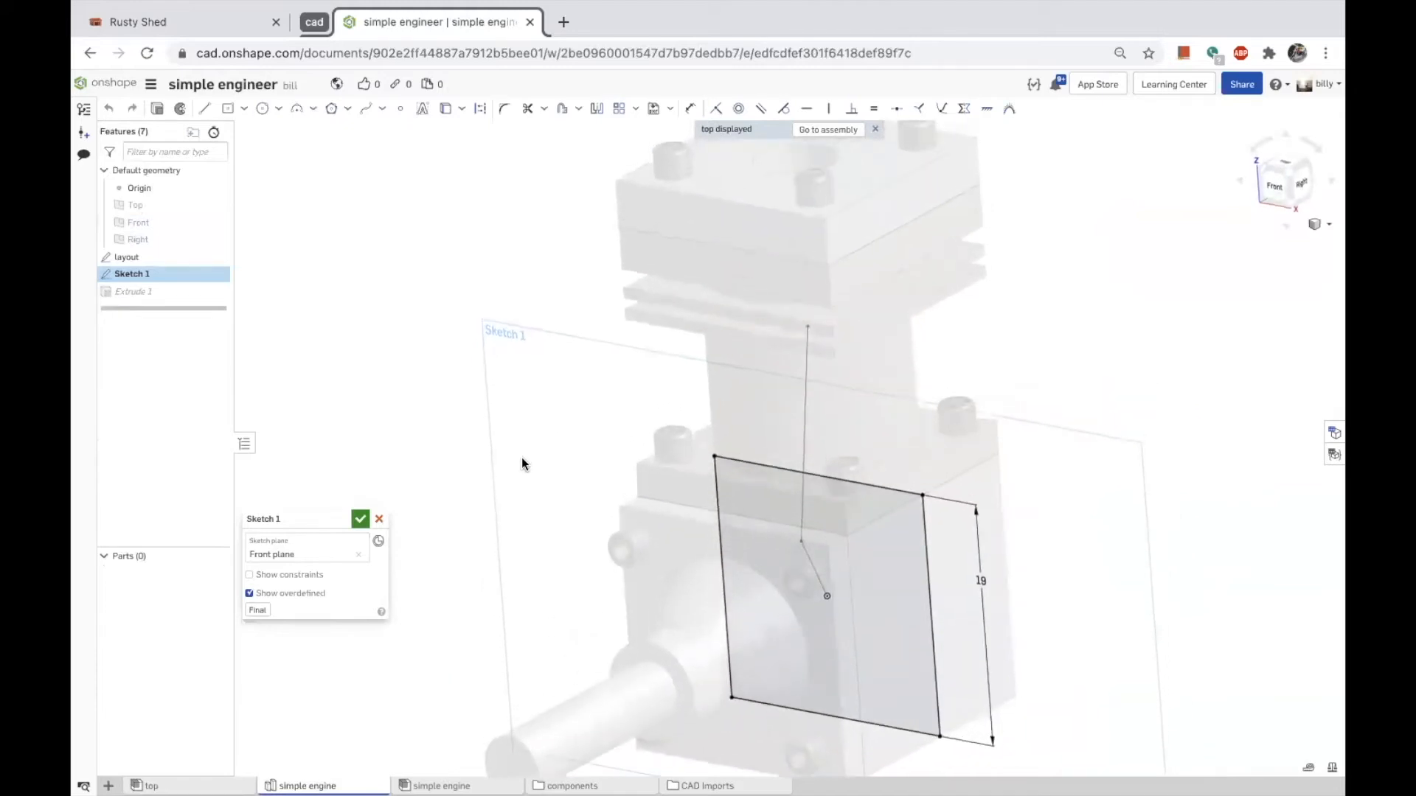
click(364, 518)
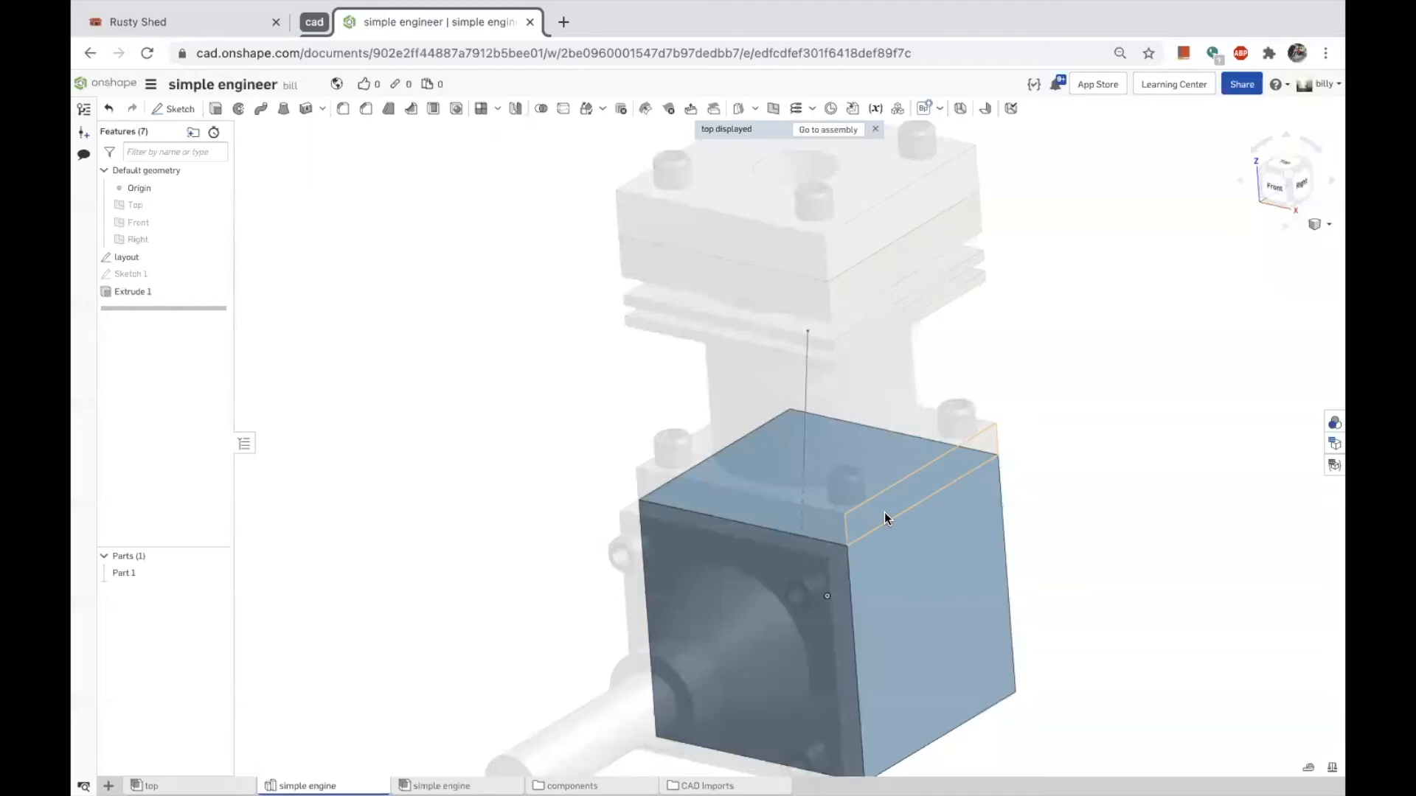
Examine the overlapping context faces, parts and edges beneath the upper edge of the block.
click(885, 519)
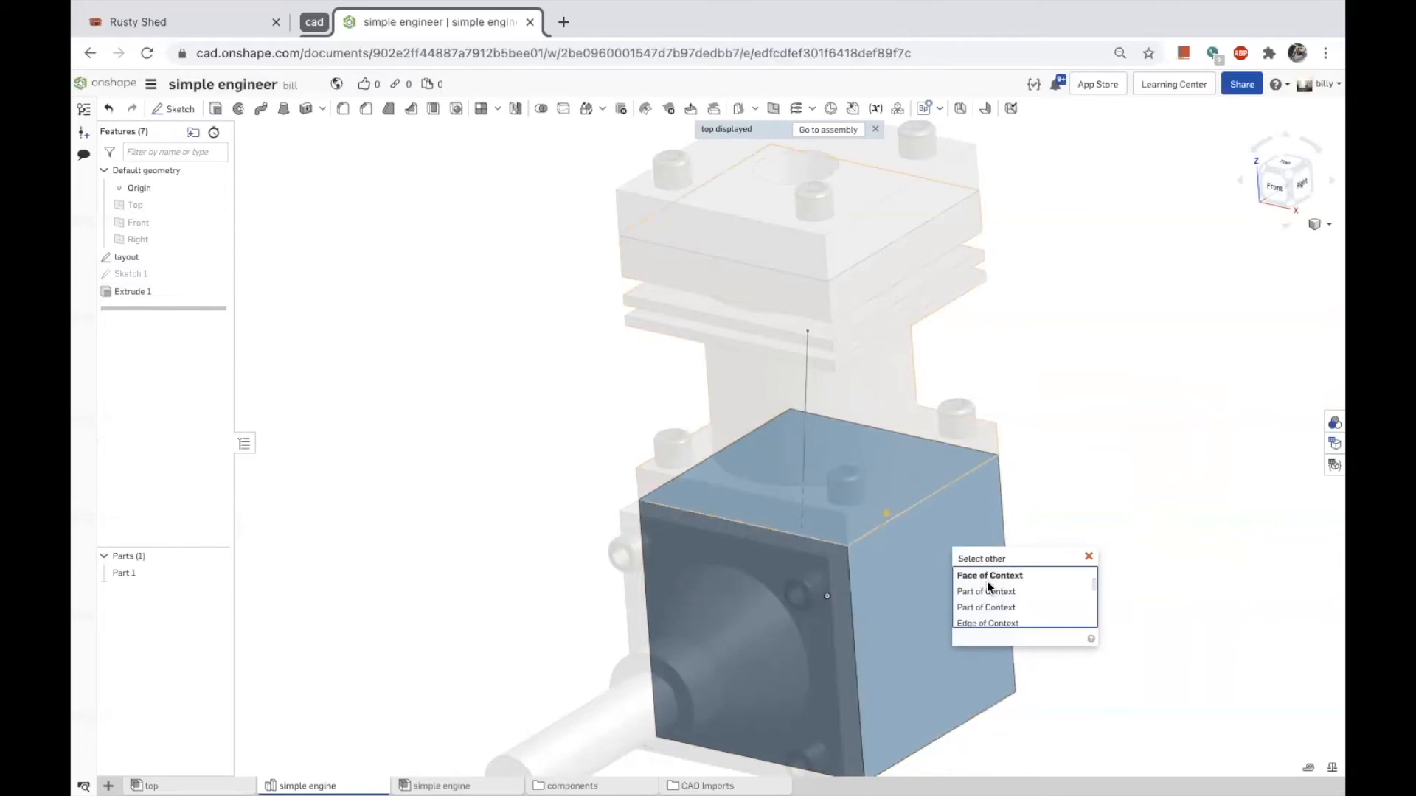
scroll(994, 606, down, 2)
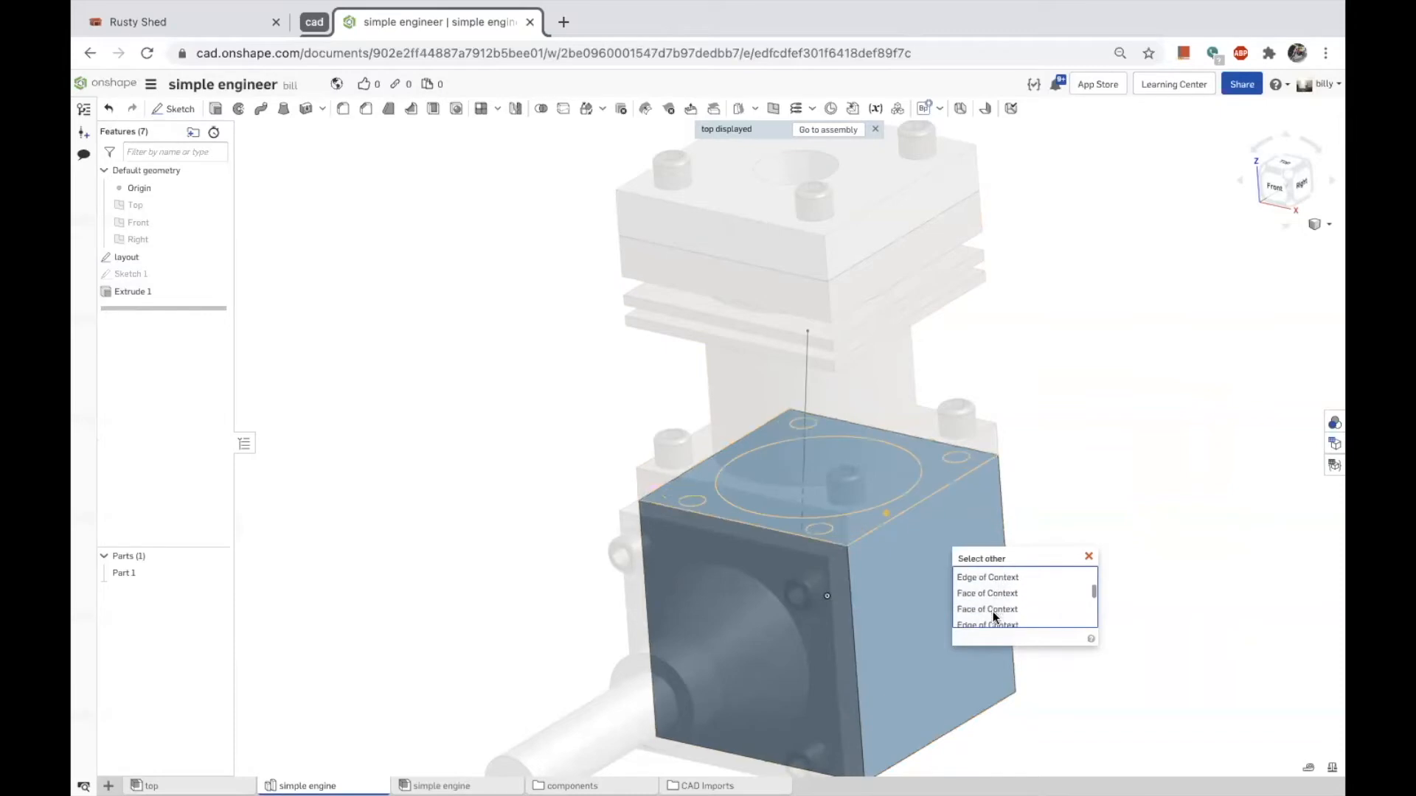
scroll(993, 619, down, 1)
scroll(994, 621, down, 1)
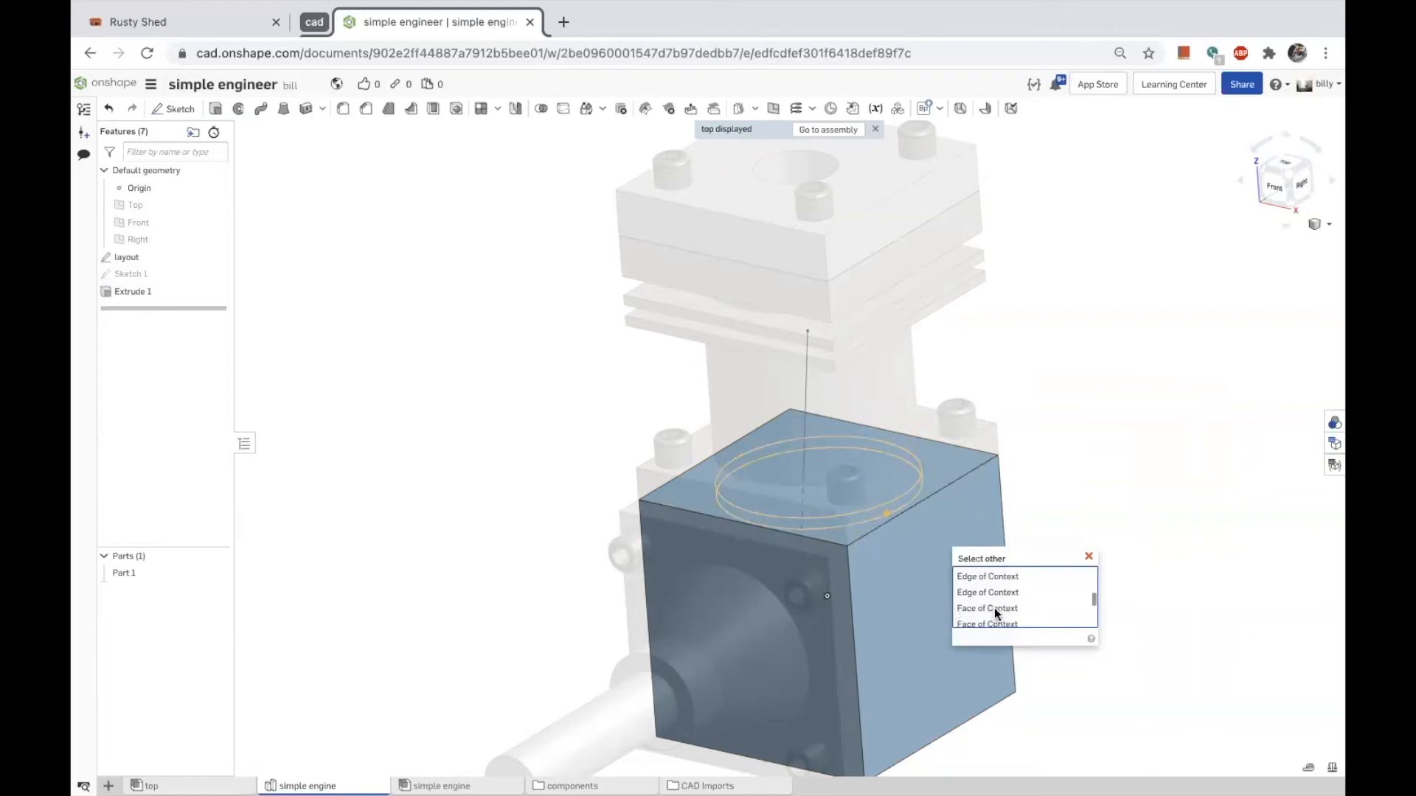
scroll(997, 613, up, 1)
scroll(996, 609, up, 2)
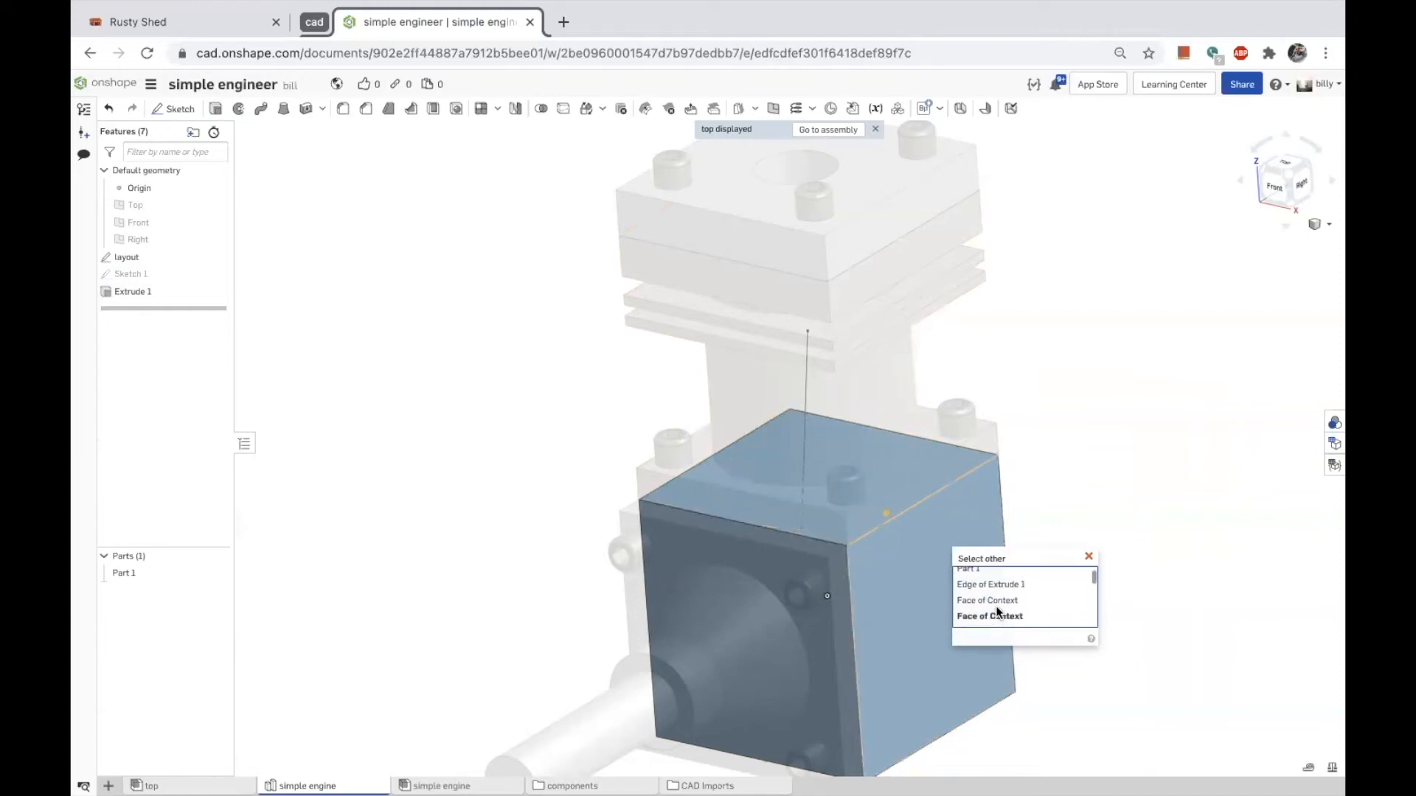
scroll(996, 609, up, 1)
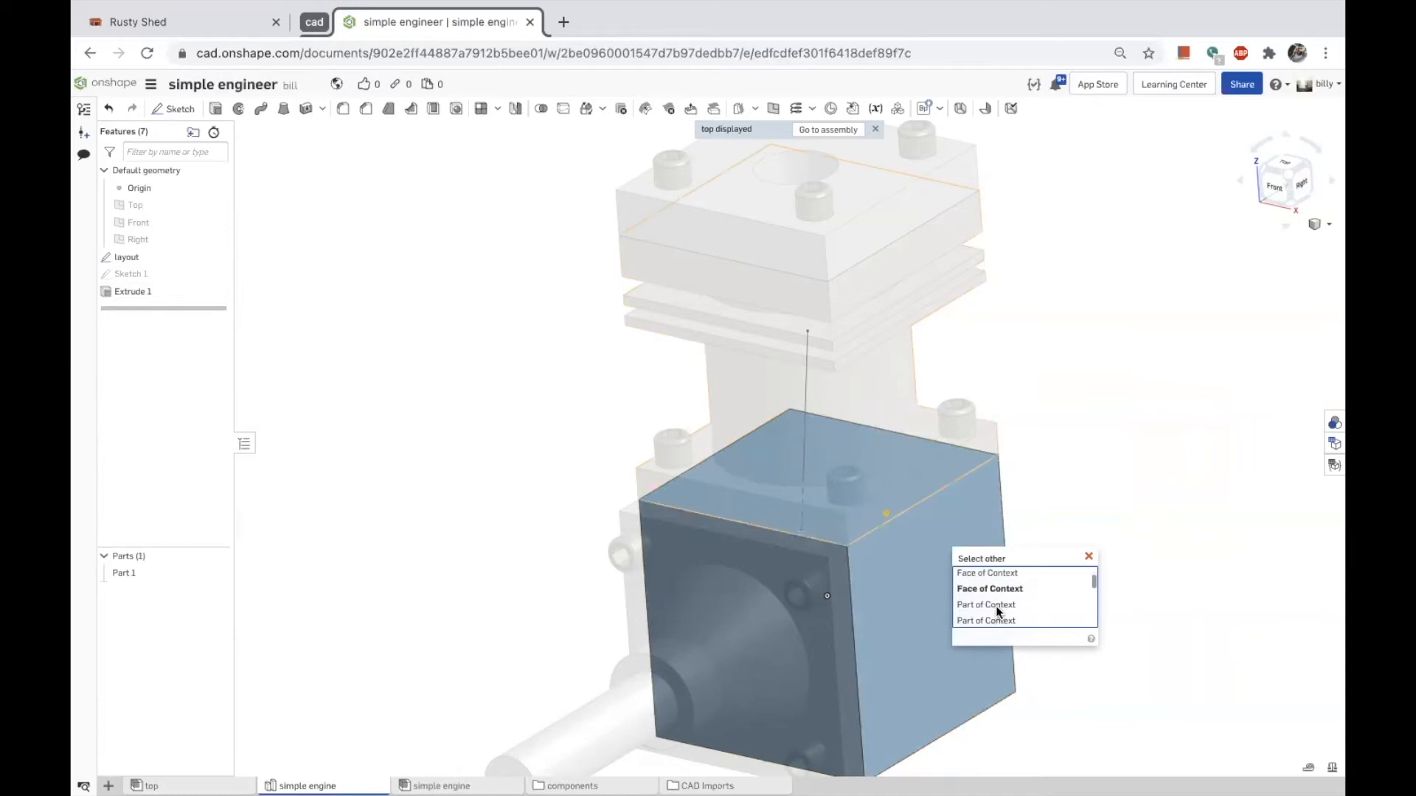
scroll(998, 611, down, 1)
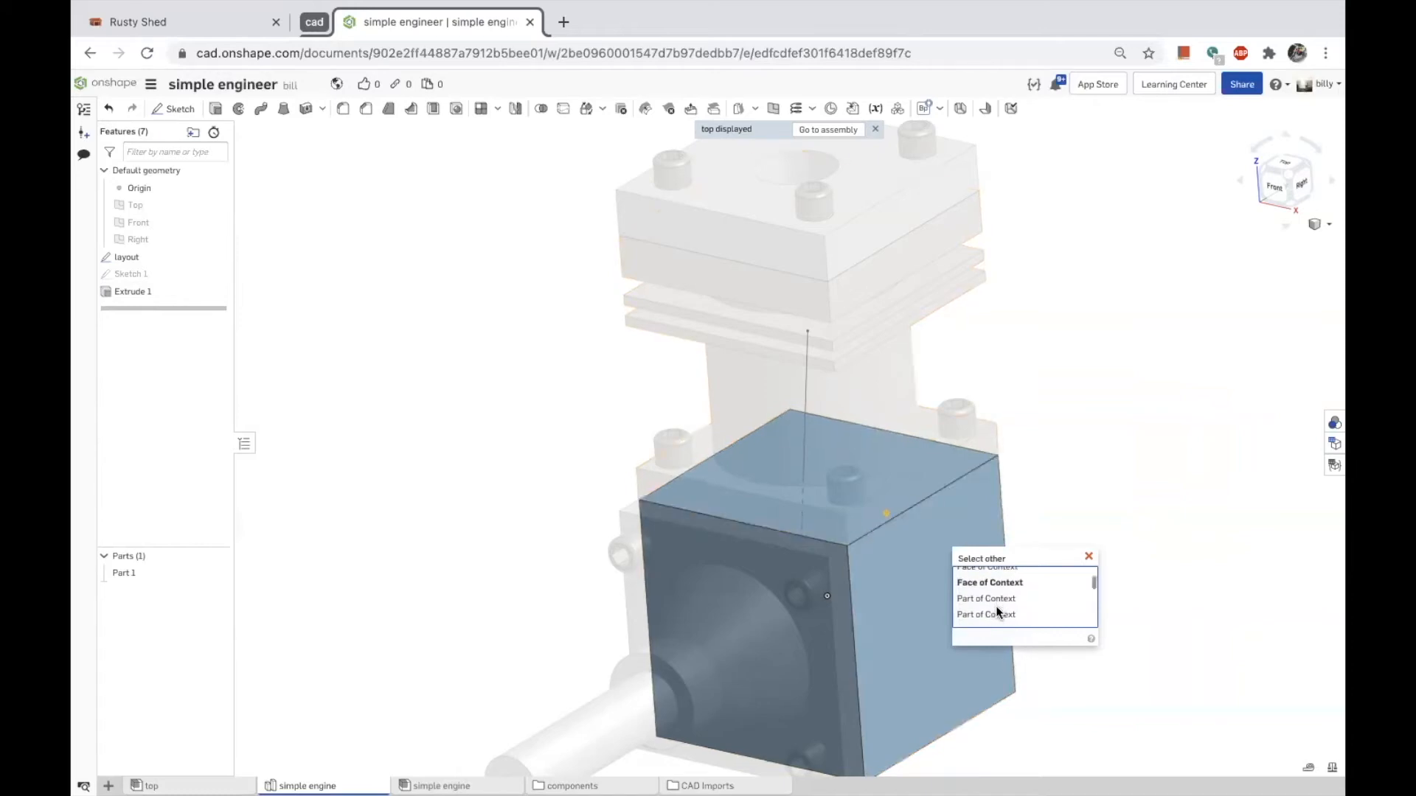
scroll(996, 605, down, 2)
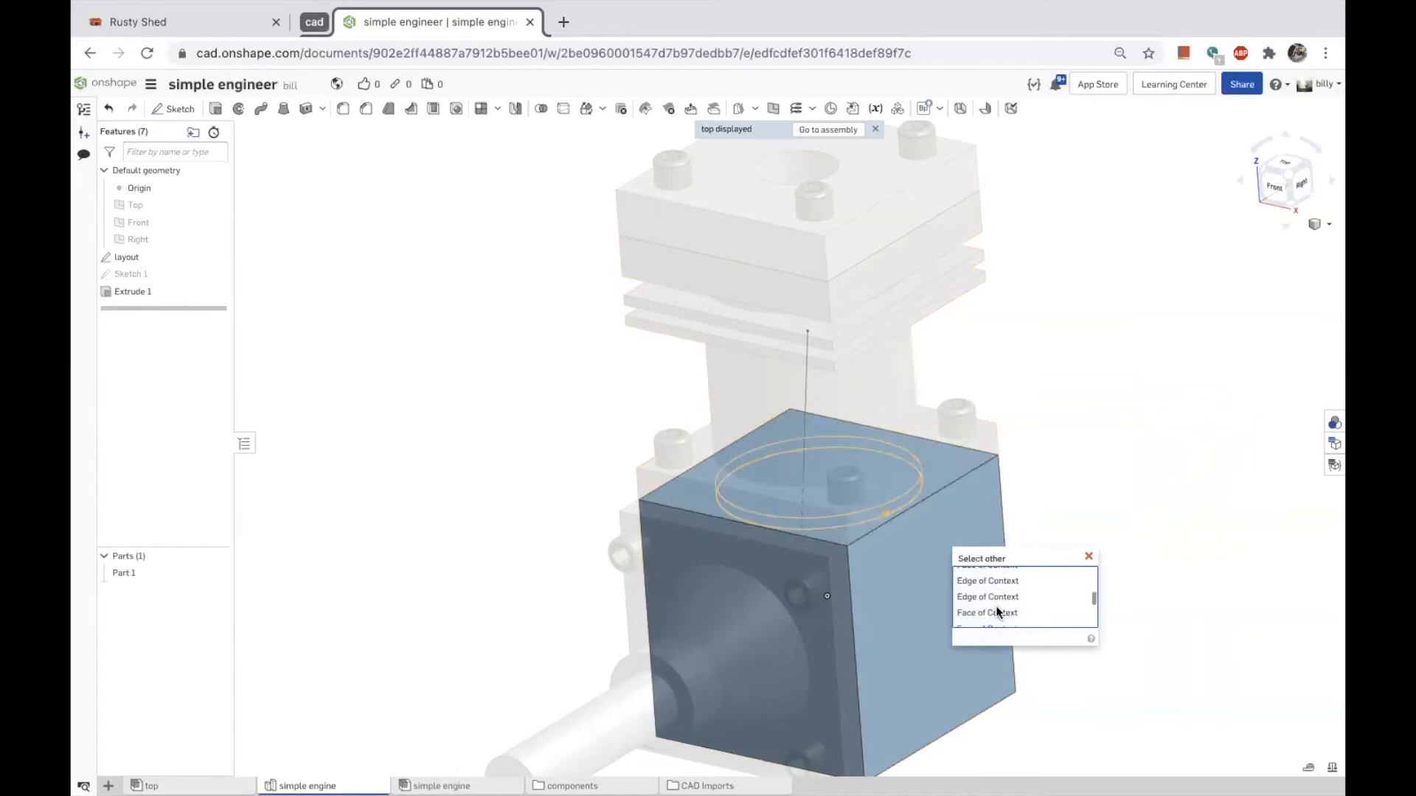
scroll(996, 609, down, 4)
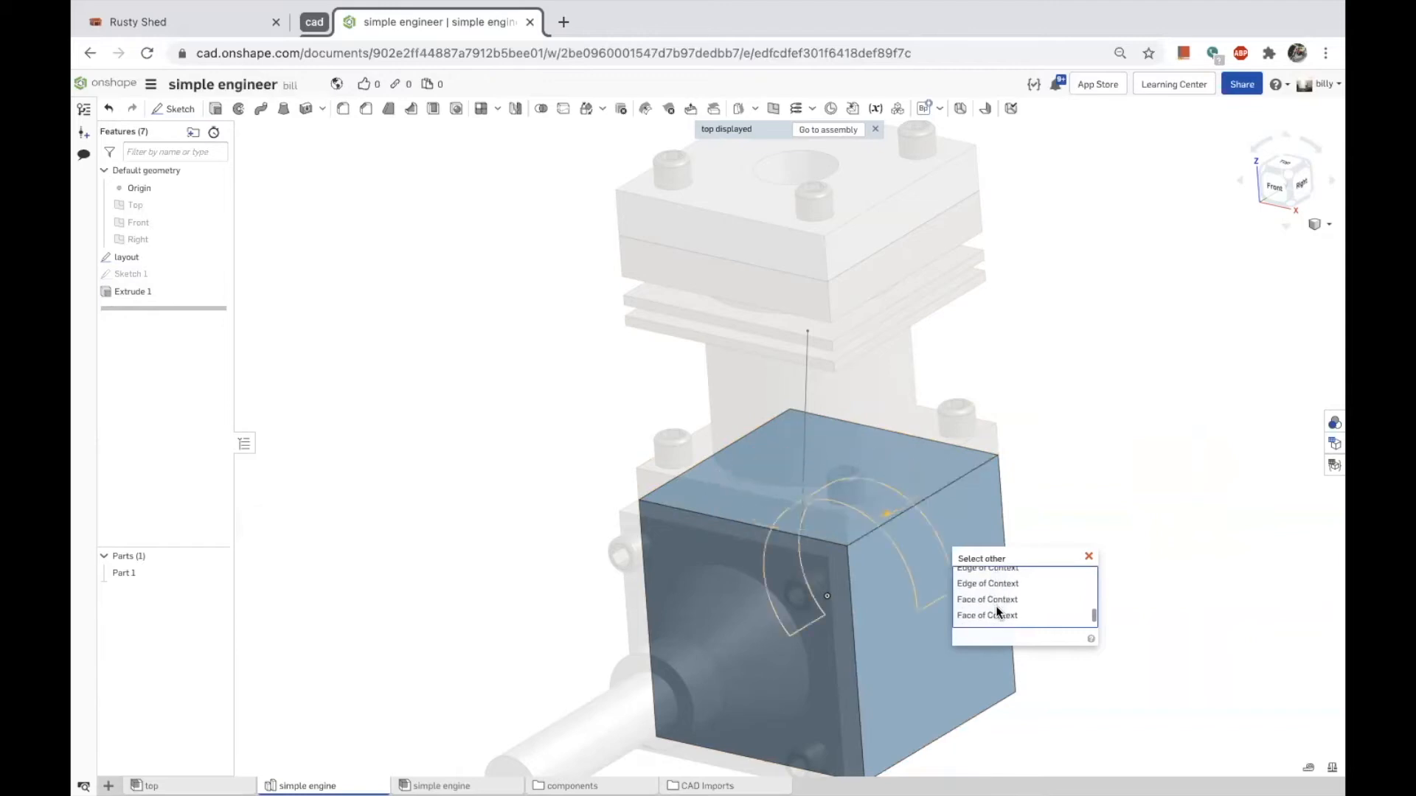
scroll(990, 598, up, 2)
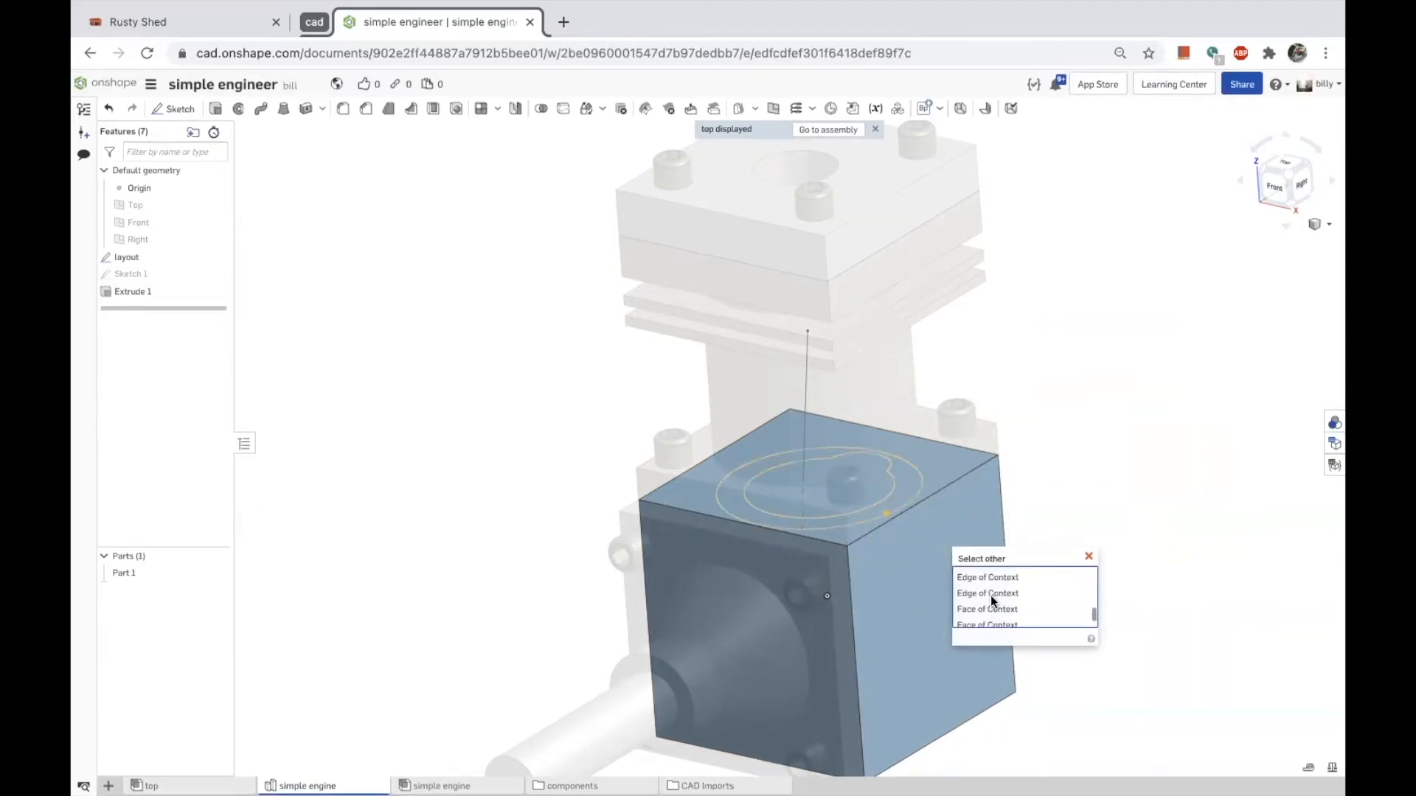
scroll(990, 595, up, 3)
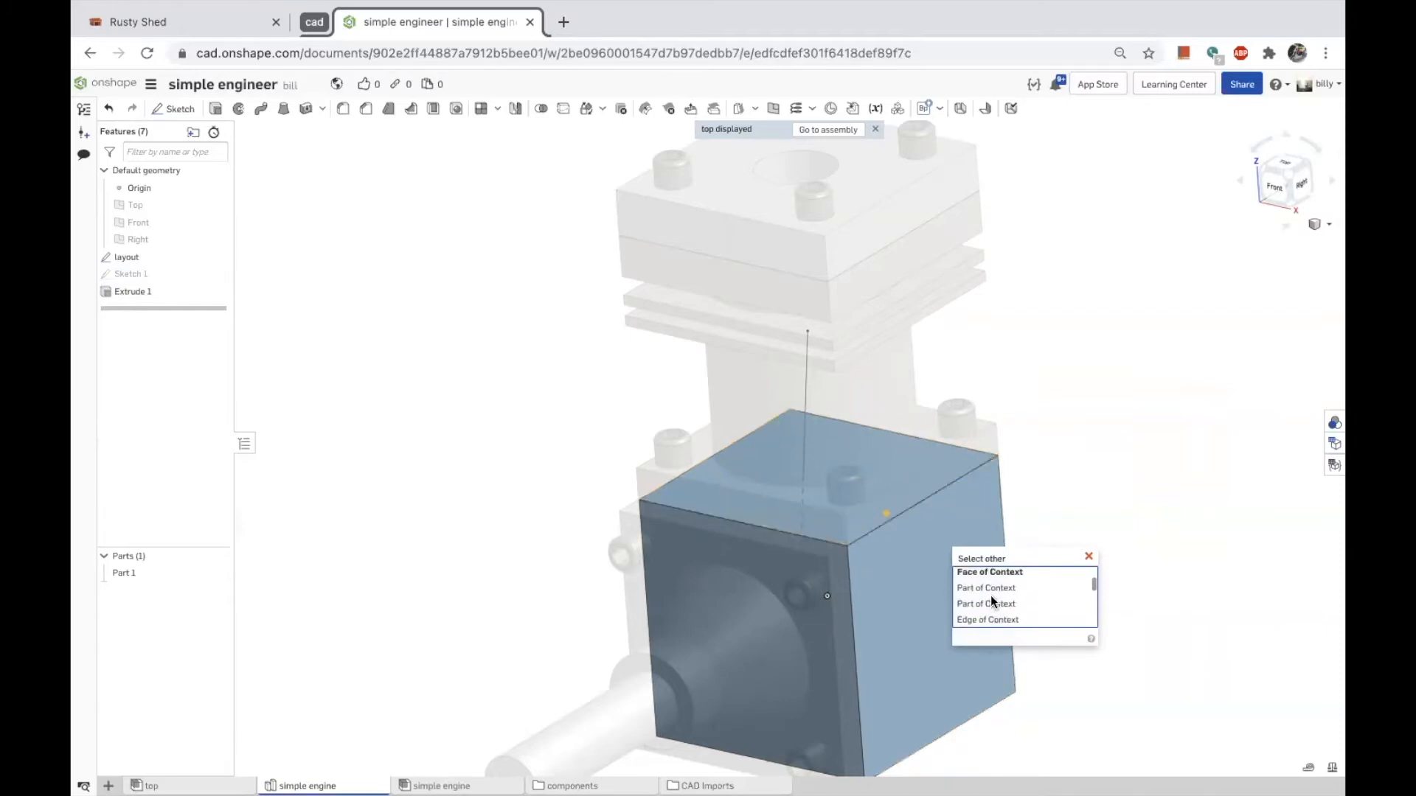
scroll(990, 596, up, 1)
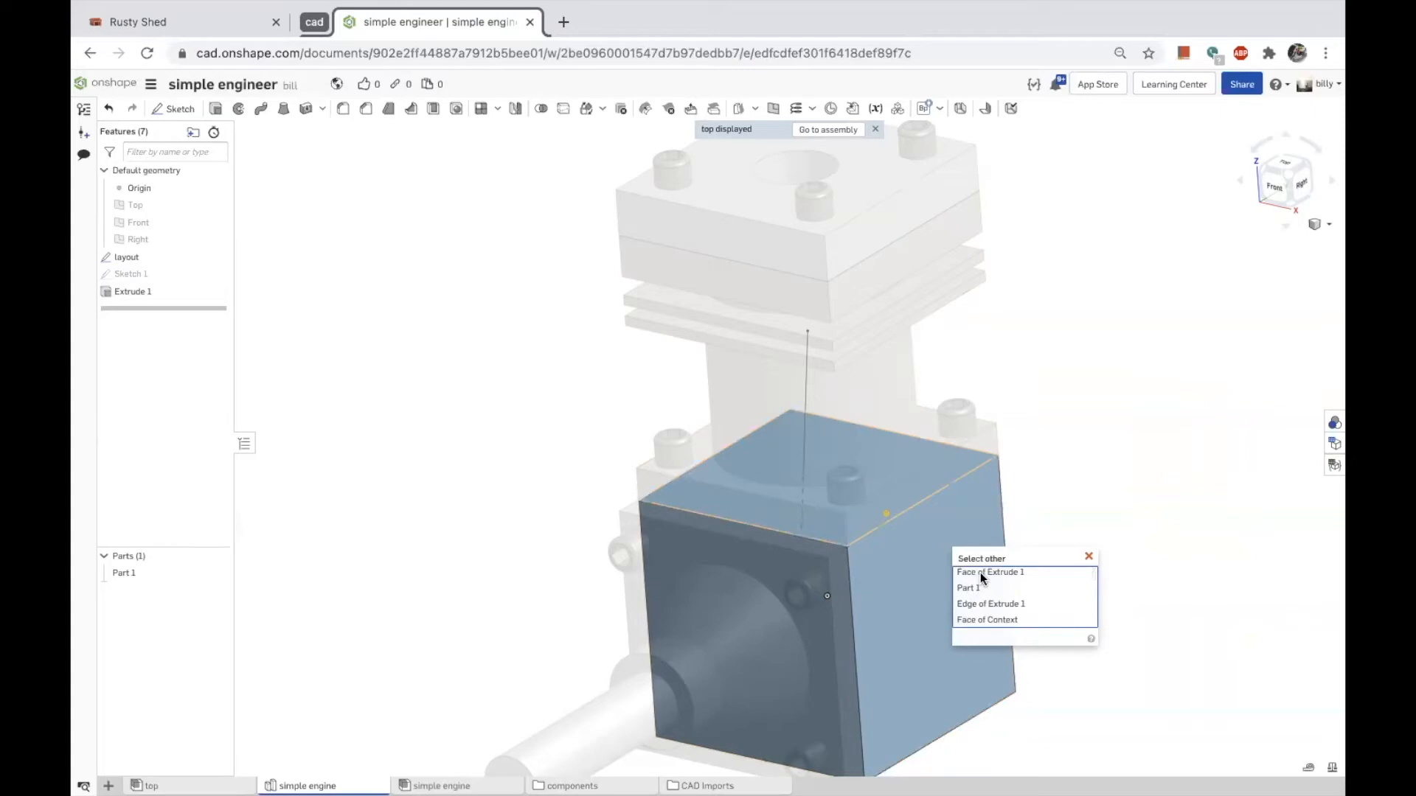
Select the block's upper face and start an added extrusion from it with a depth of about 2.2 mm.
click(980, 572)
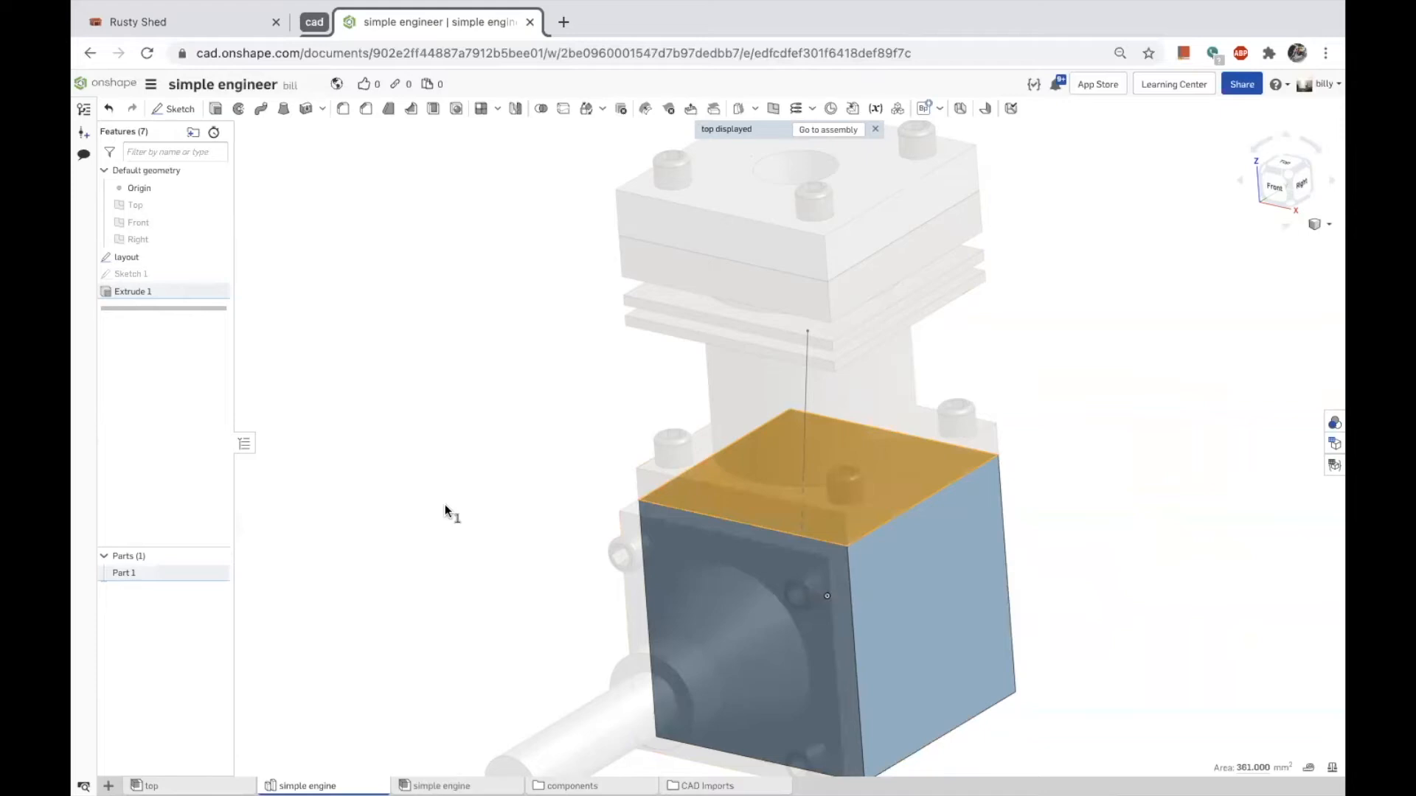
click(223, 111)
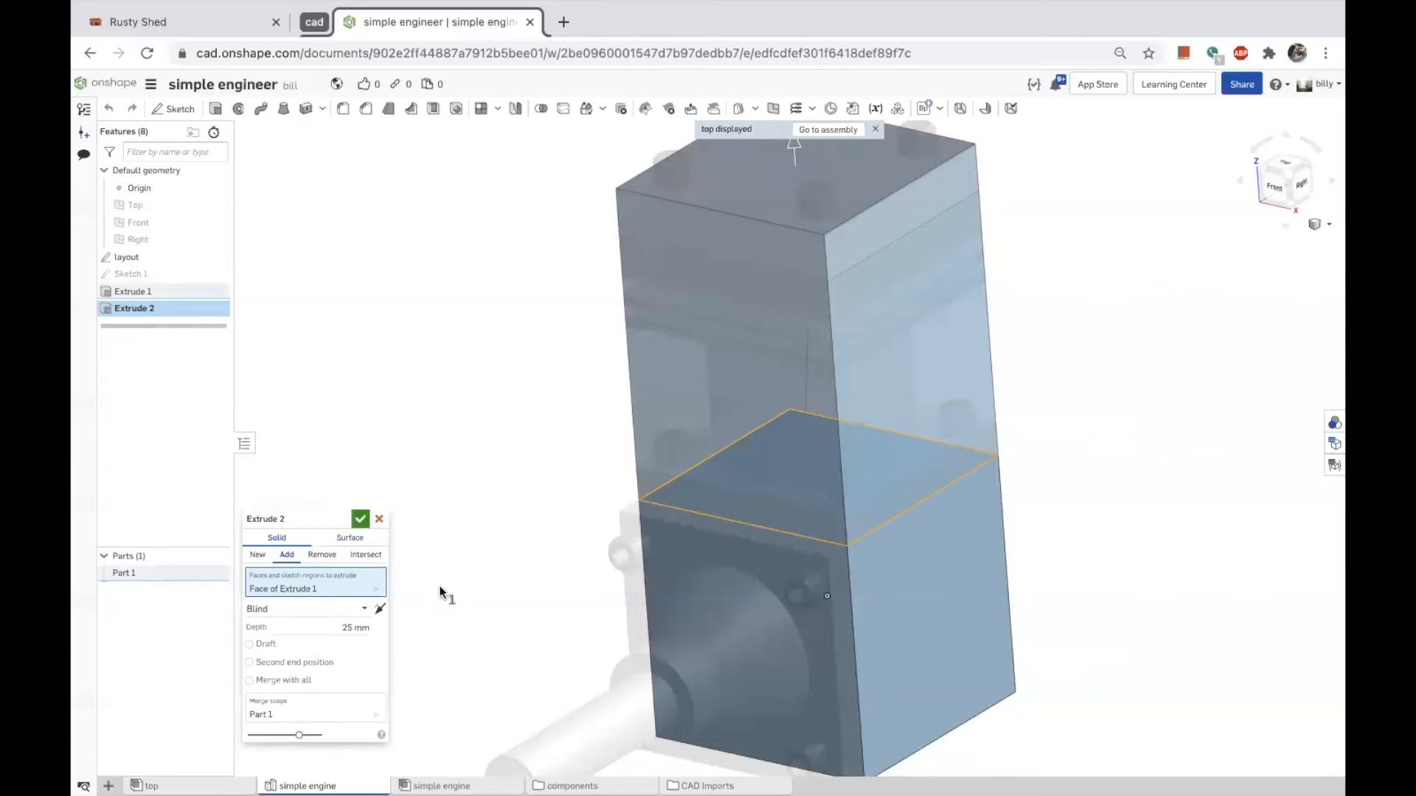
click(330, 626)
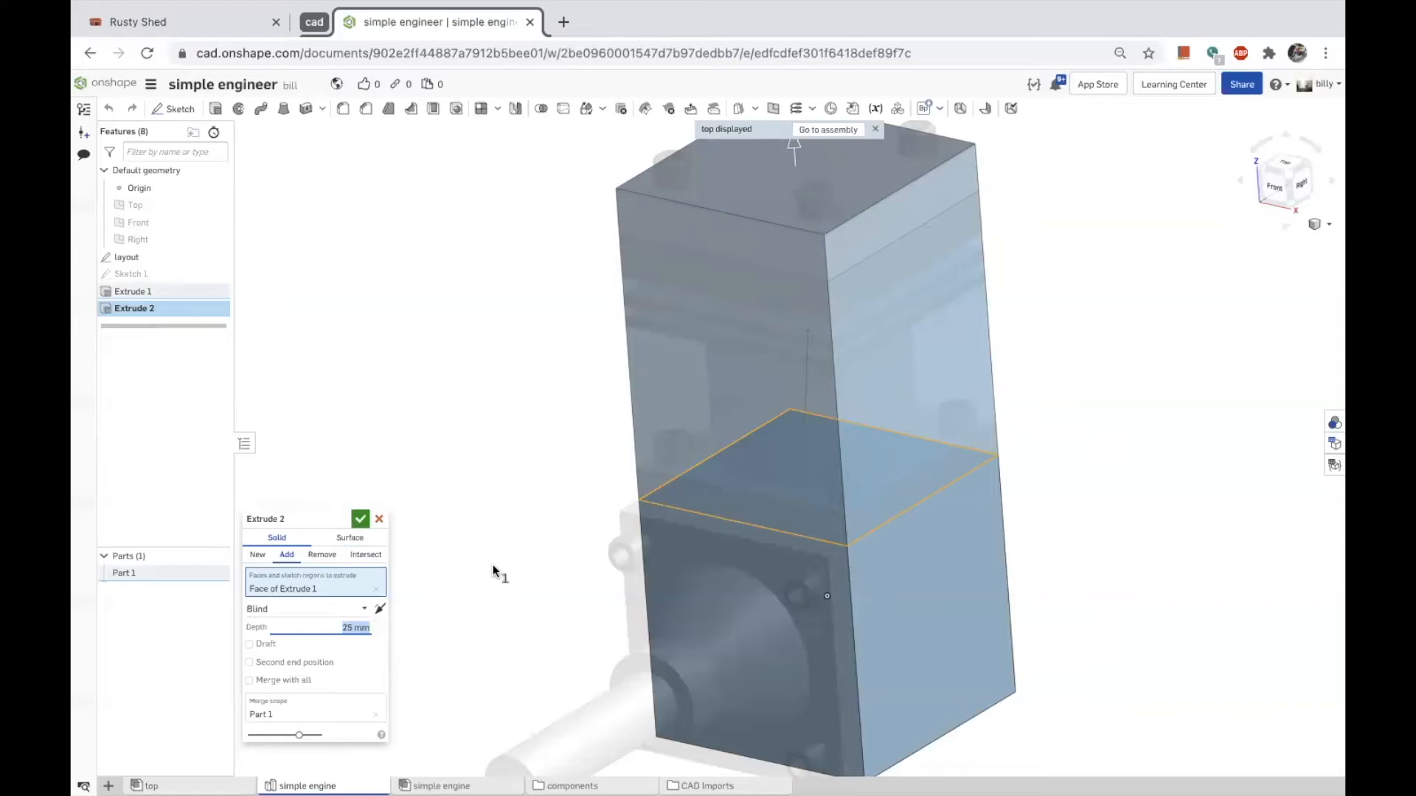
drag(795, 141, 817, 424)
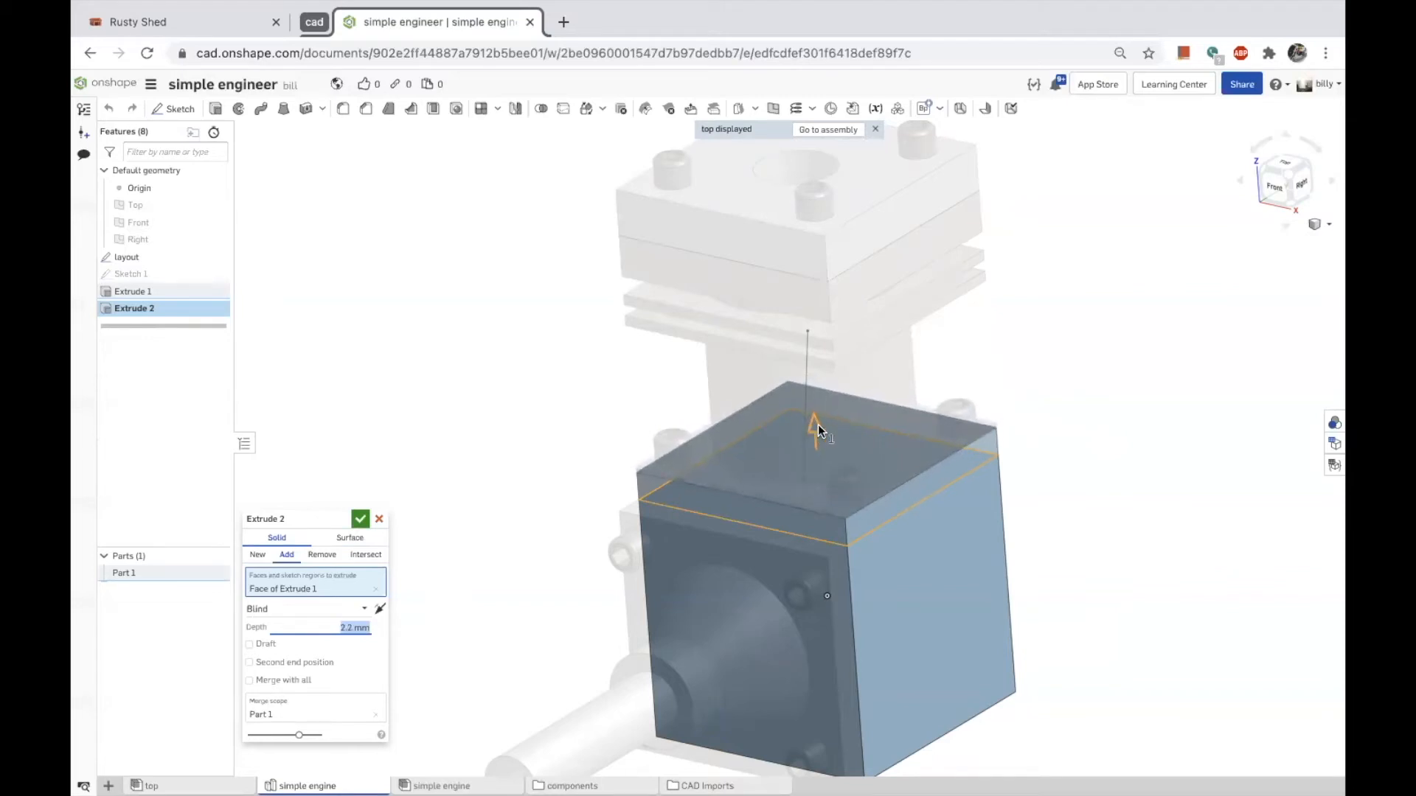
Try extrusion depths of 3, 3.8, 3.3, 2 and 2.8 mm against the imported cylinder's lower flange in the front view.
click(1283, 184)
click(343, 628)
text(3)
key(Return)
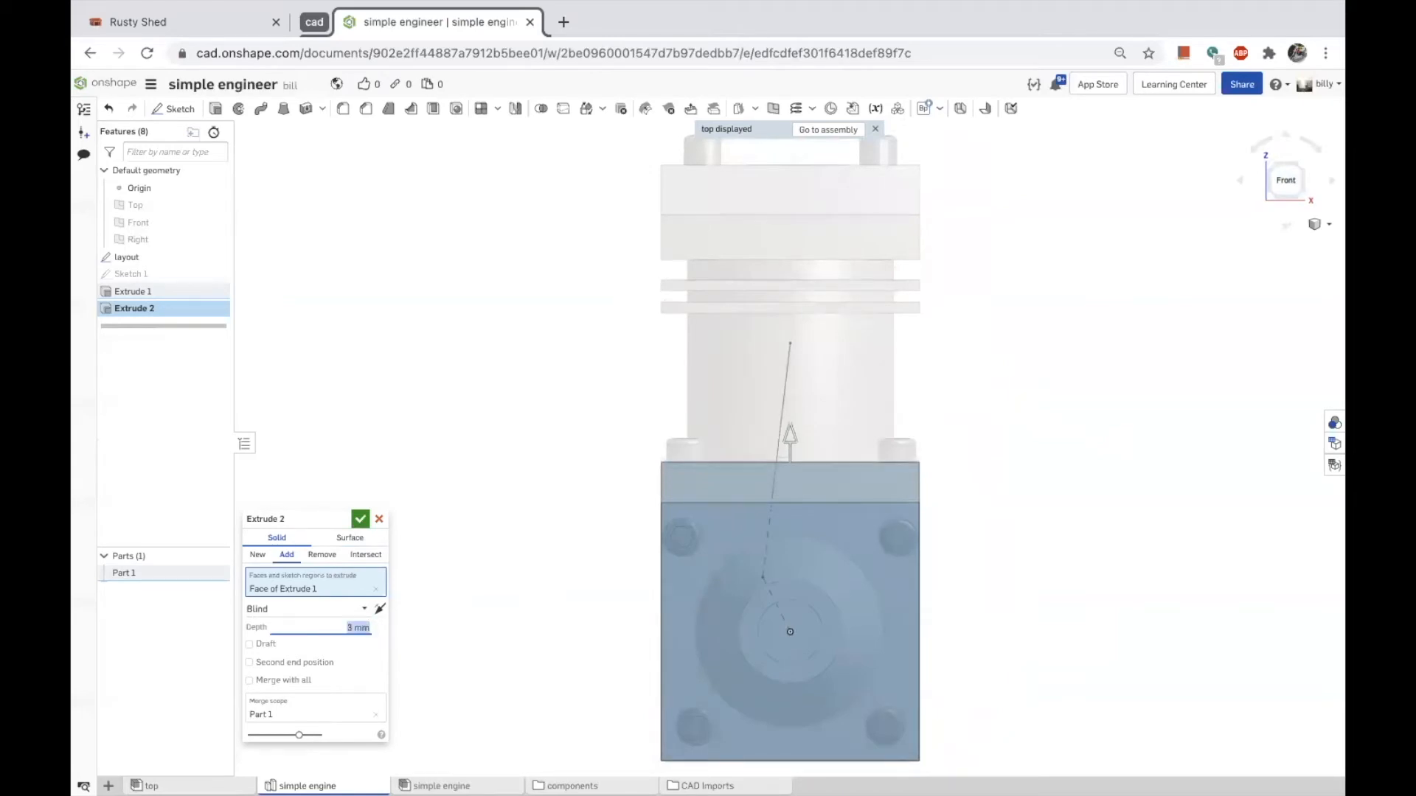
text(5.8)
key(Return)
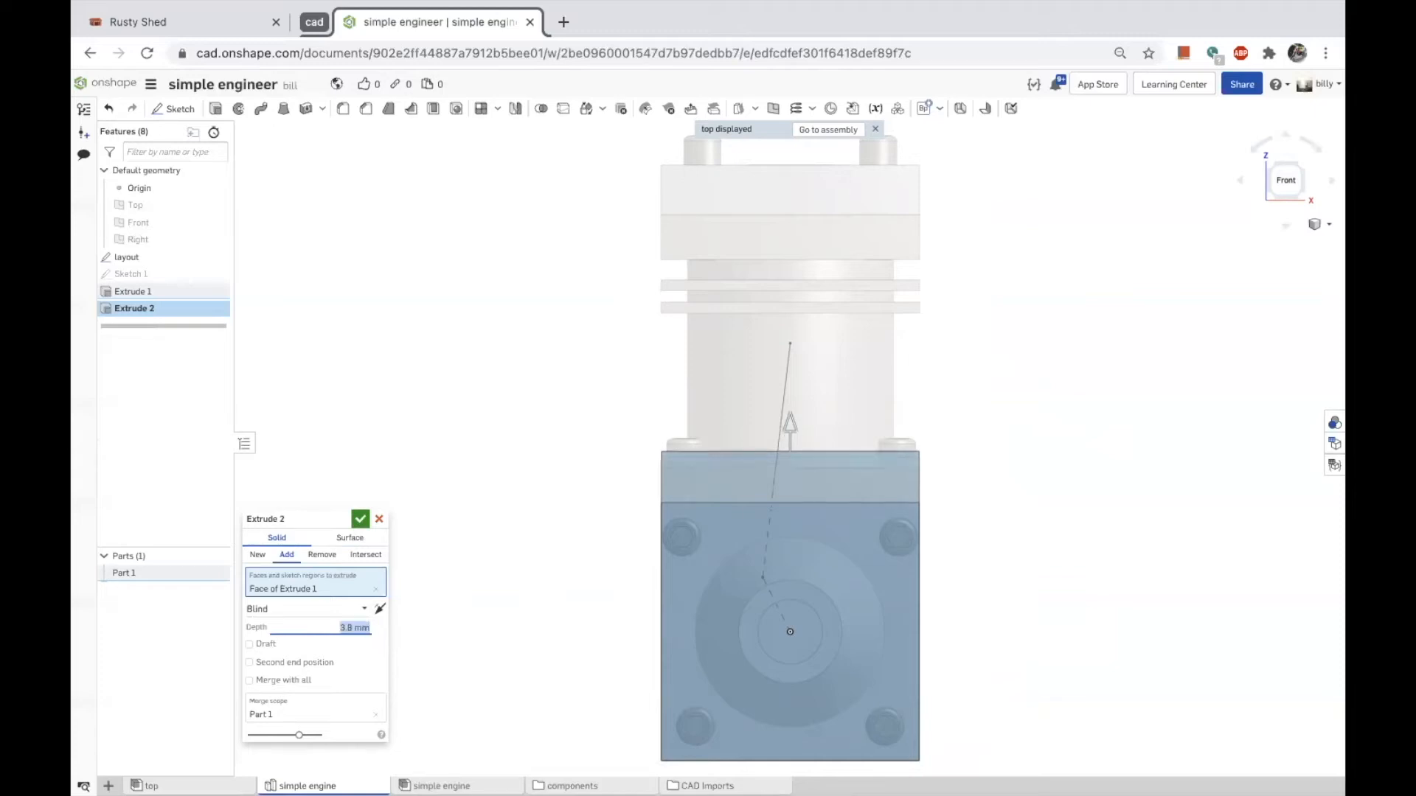
text(3.3)
key(Return)
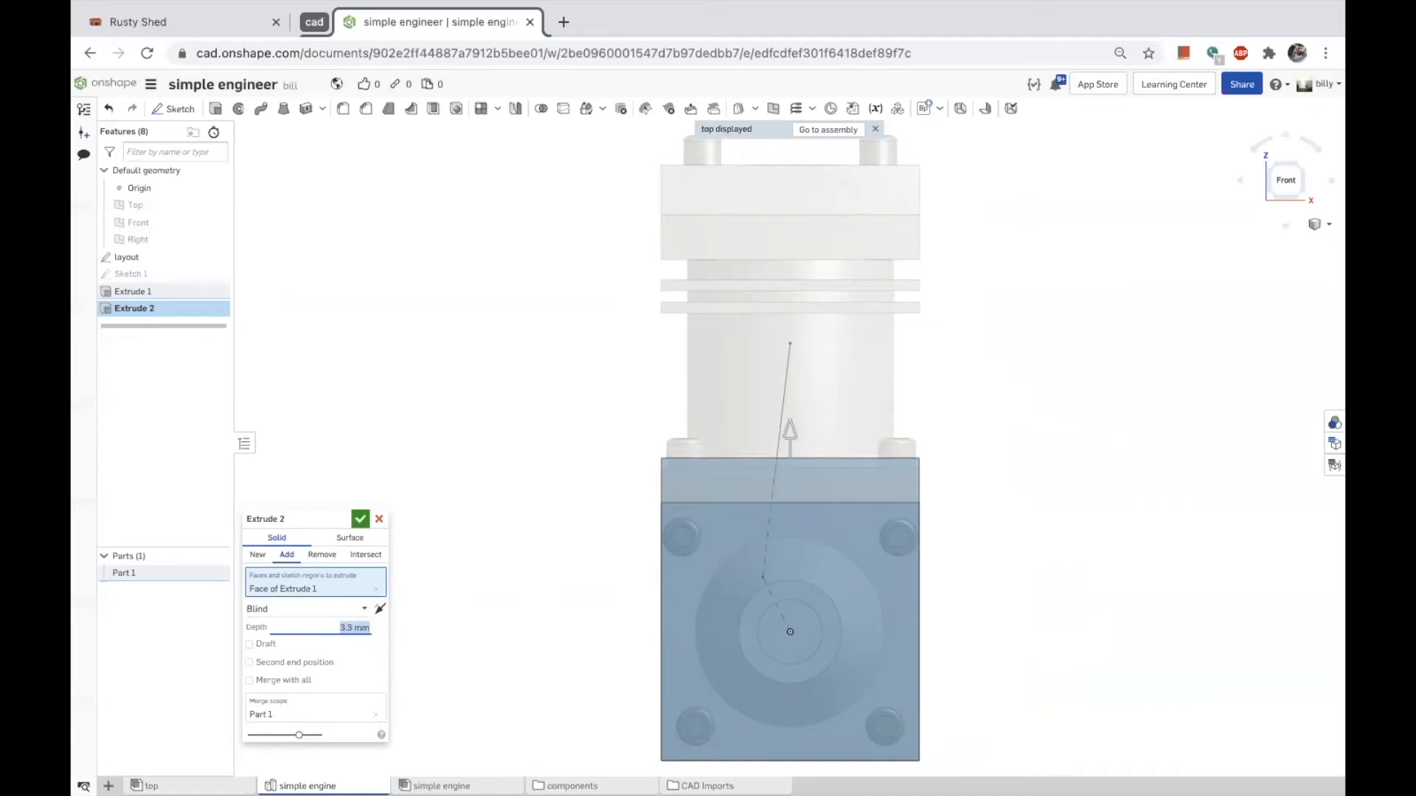
text(2)
key(Return)
text(2.8)
key(Return)
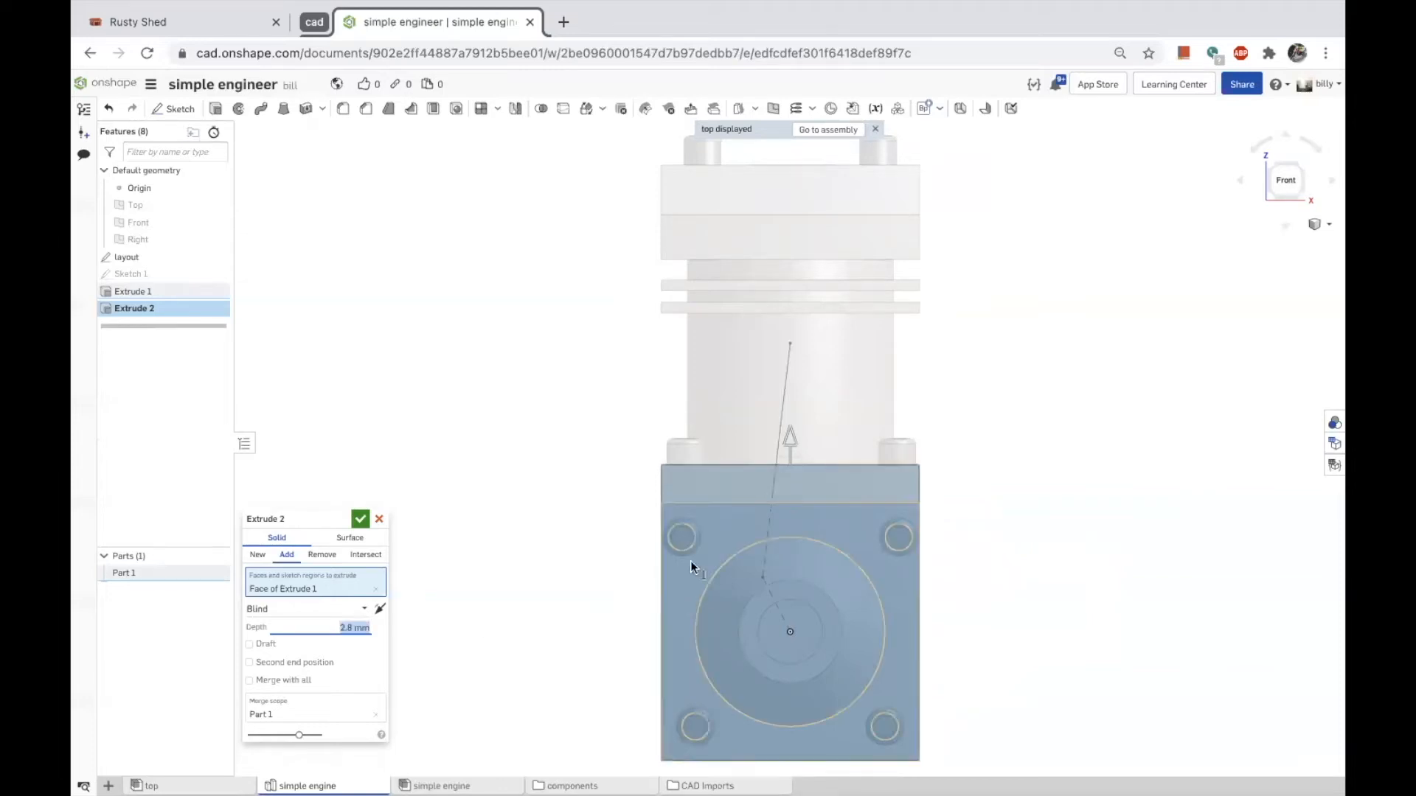
Set the extrusion depth to 2.6 mm to match the imported cylinder flange and finish it as a new part.
scroll(668, 465, up, 5)
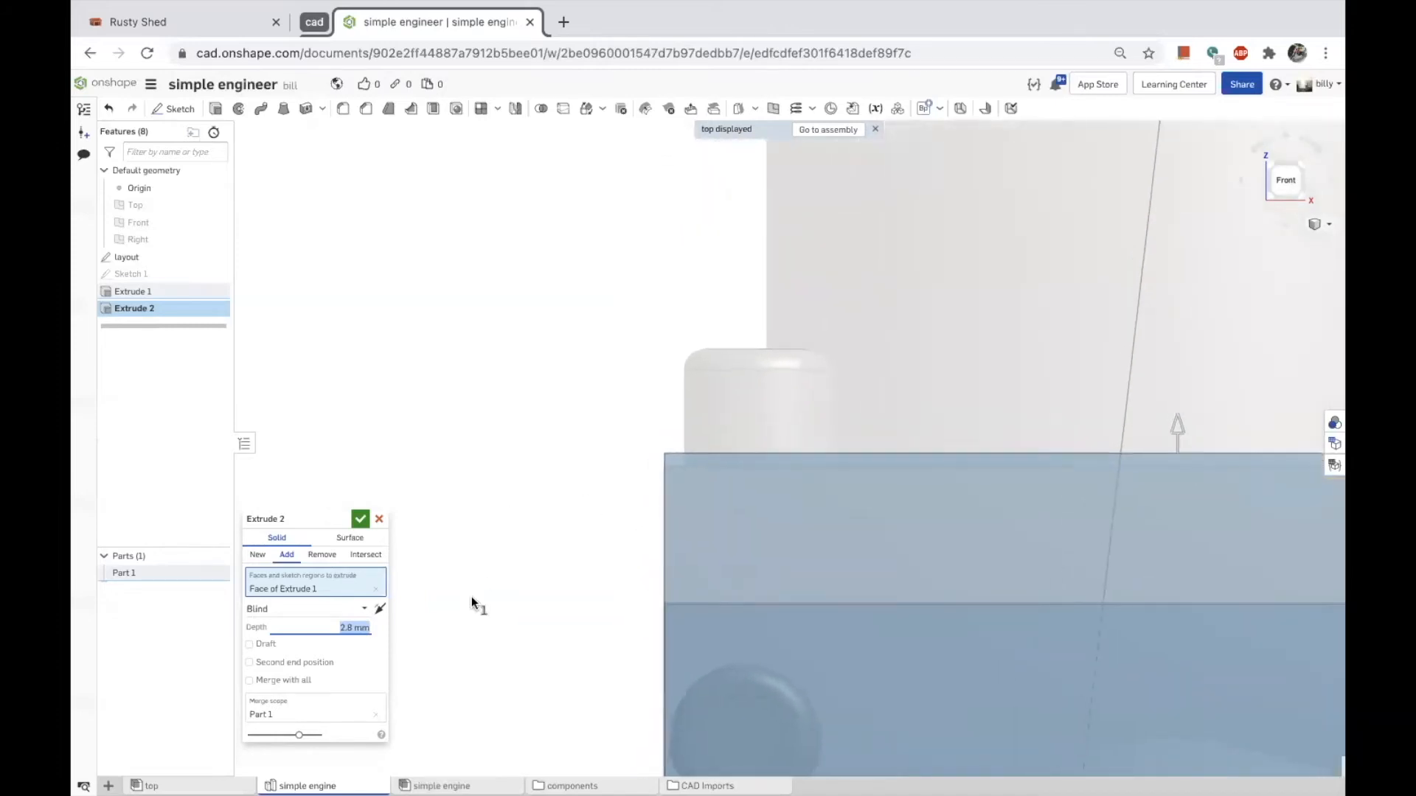
text(2.7)
key(Return)
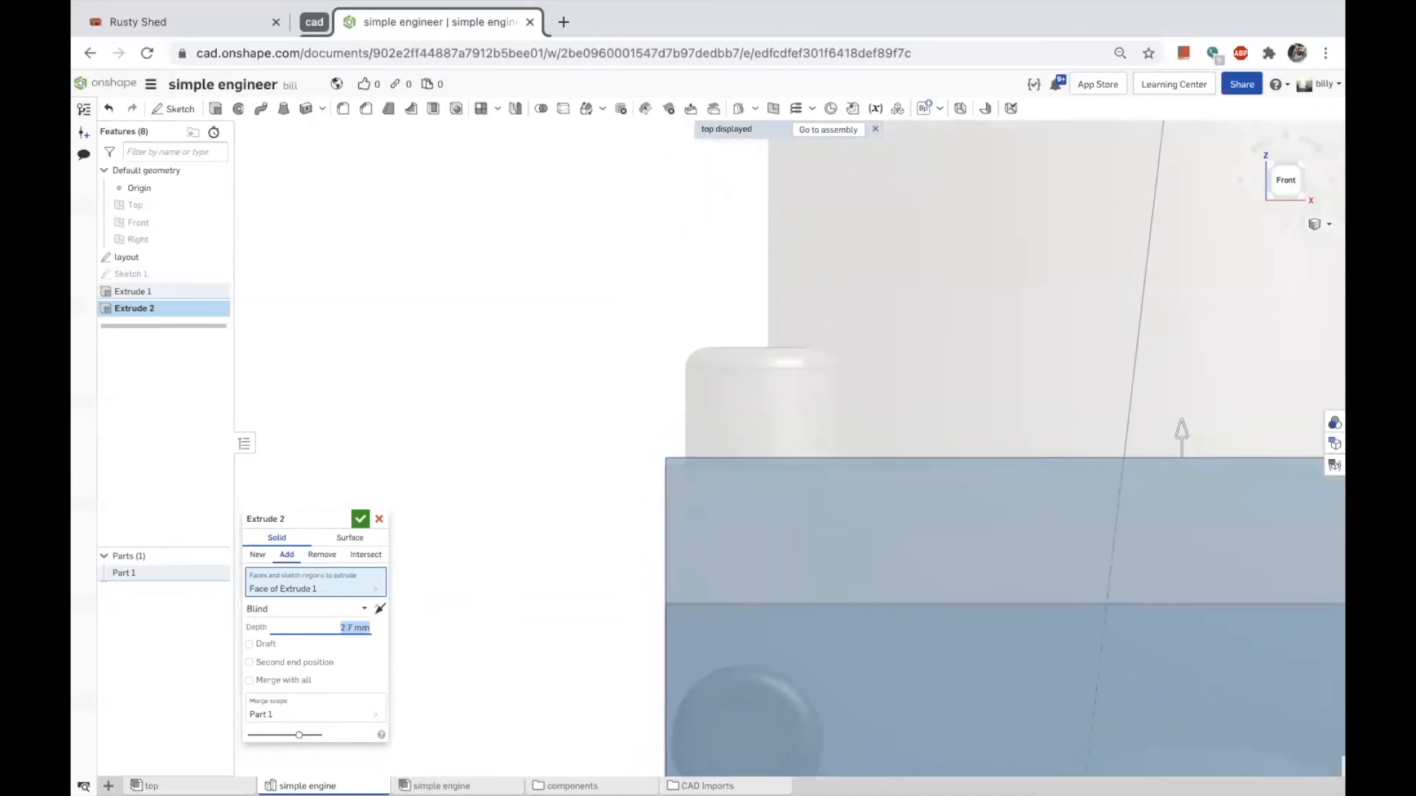
text(2.6)
key(Return)
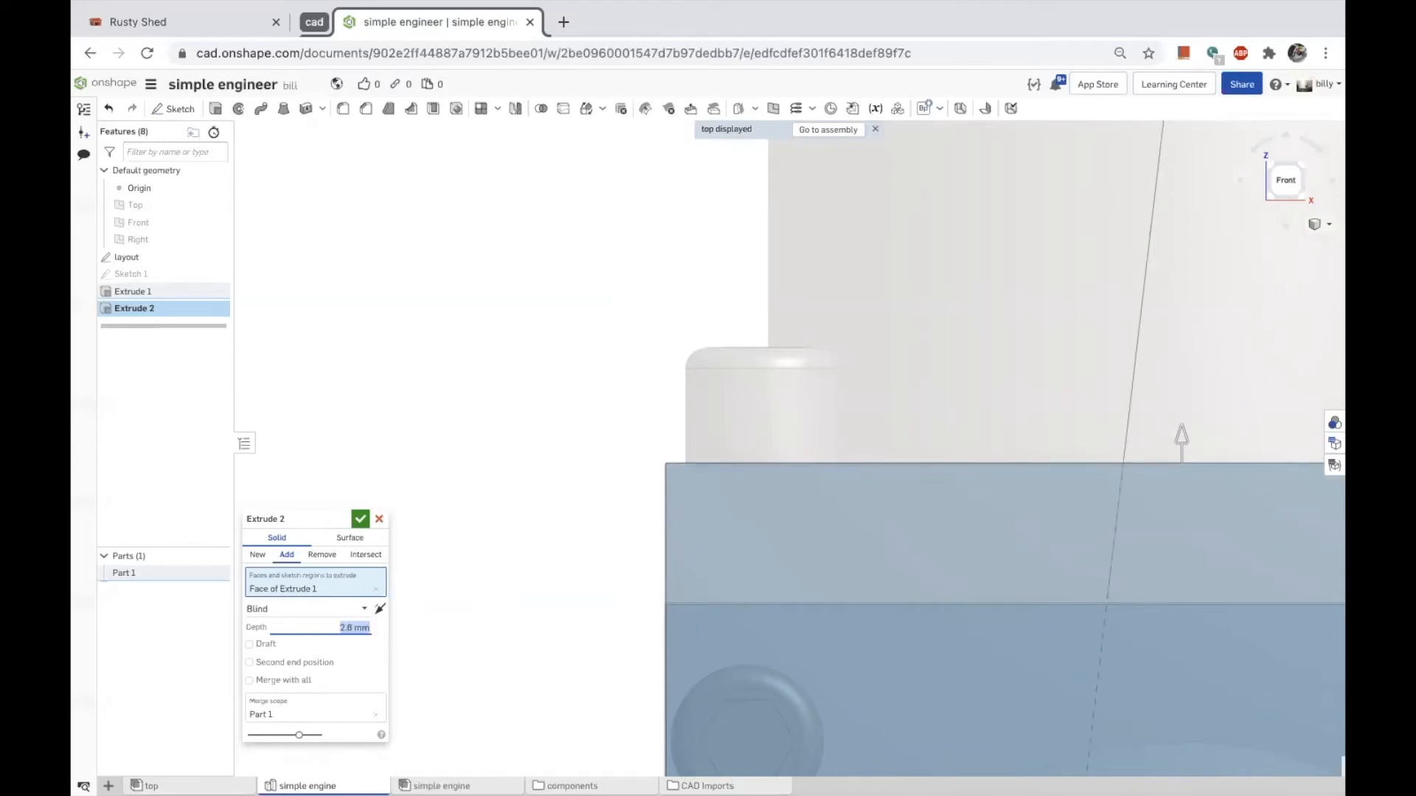
click(258, 563)
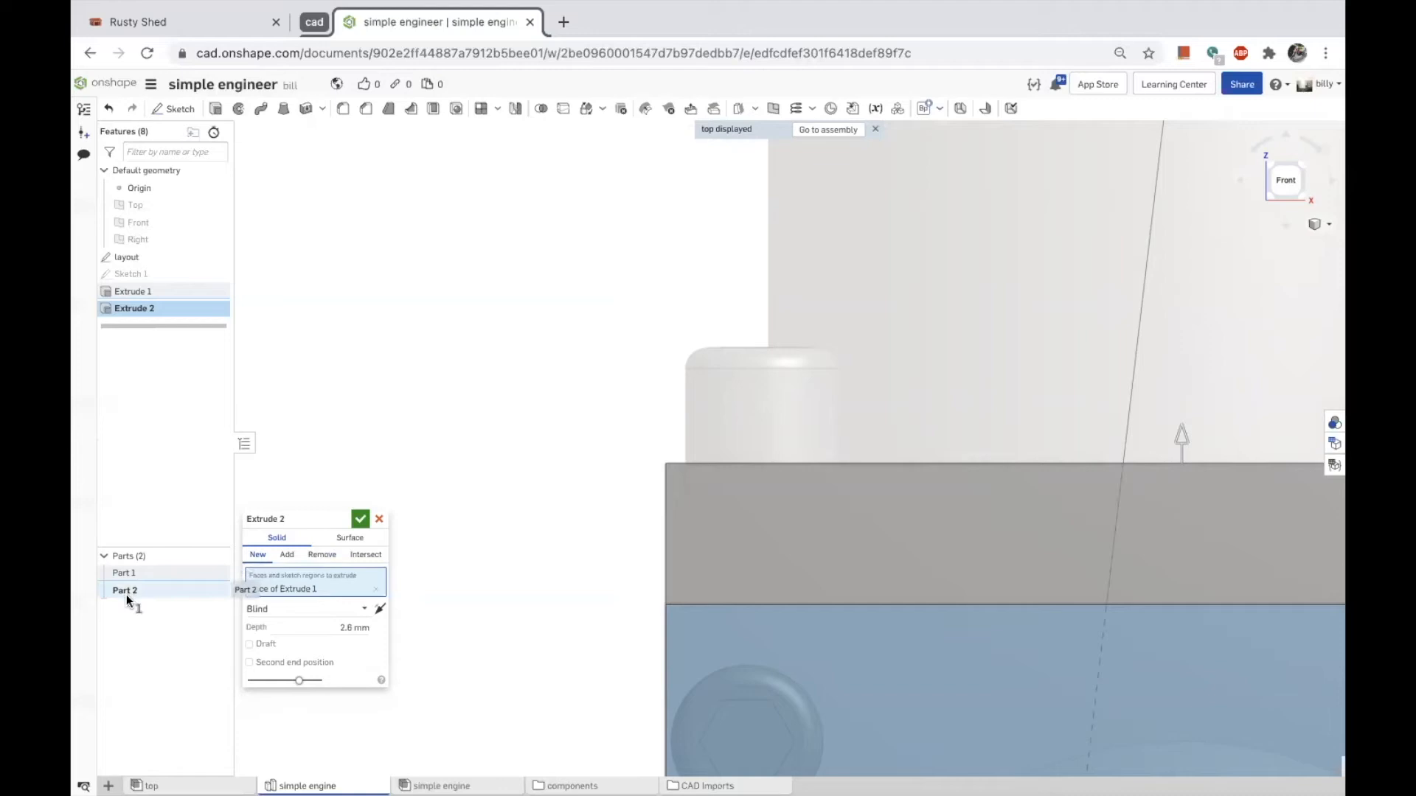
click(358, 519)
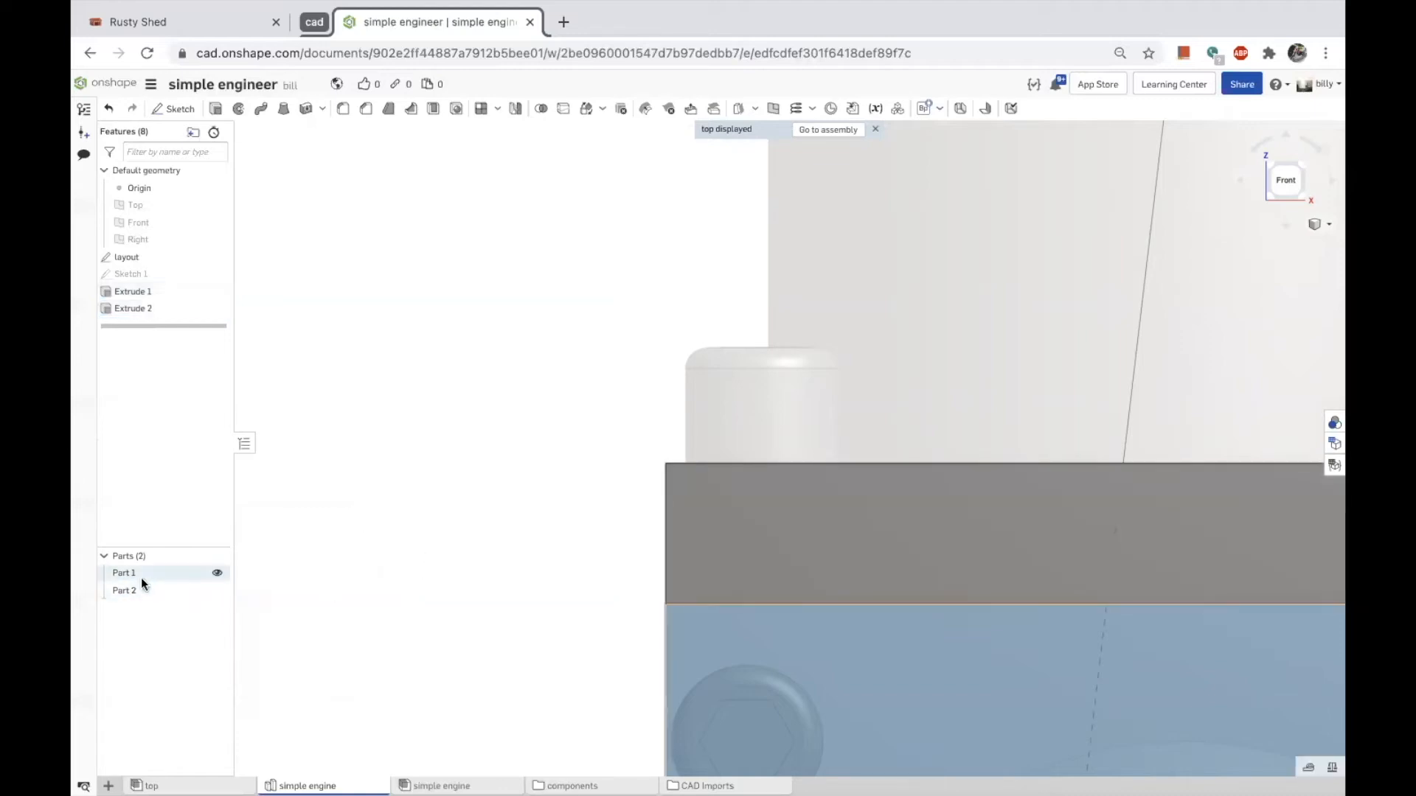
Rename the block, Part 1, as "crank housing".
right_click(136, 579)
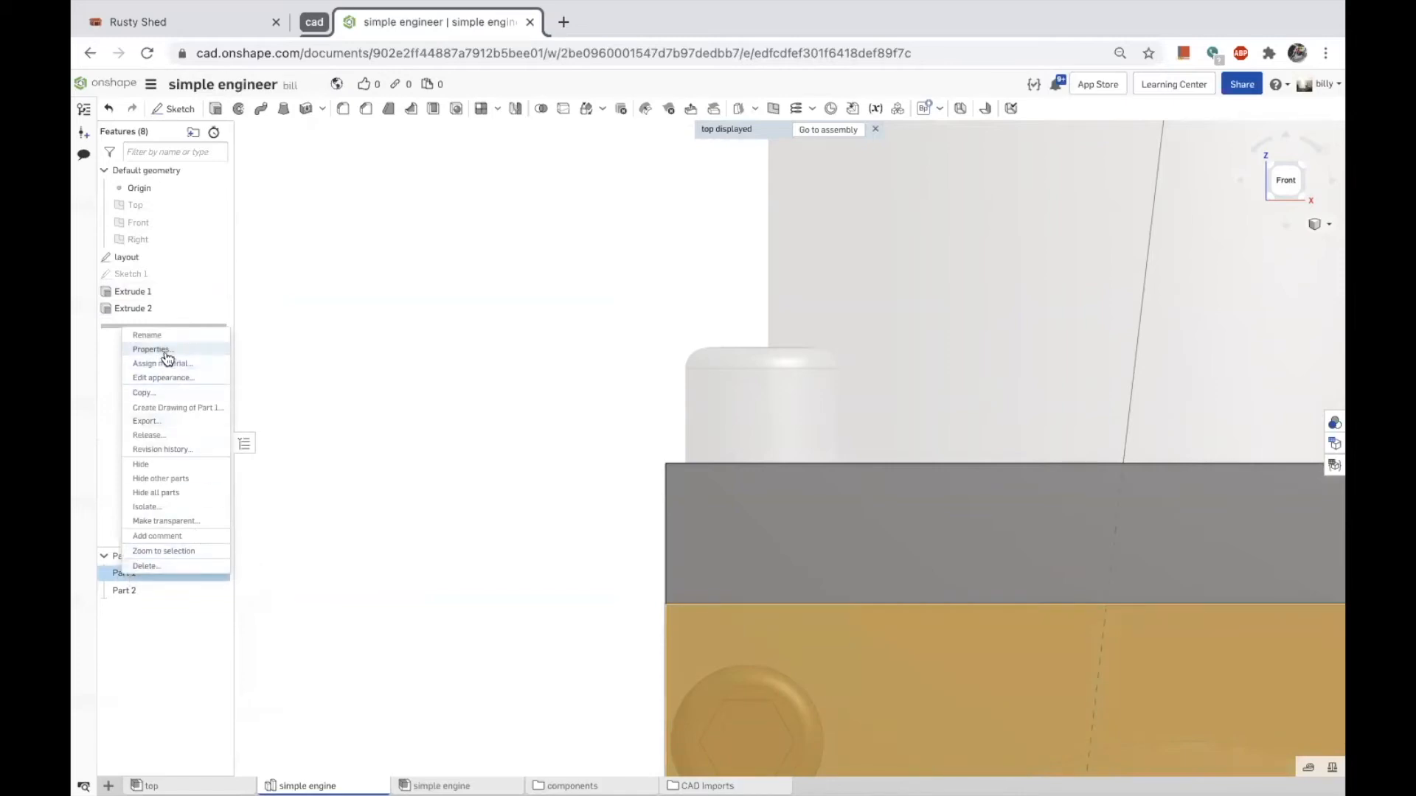
click(147, 336)
text(c)
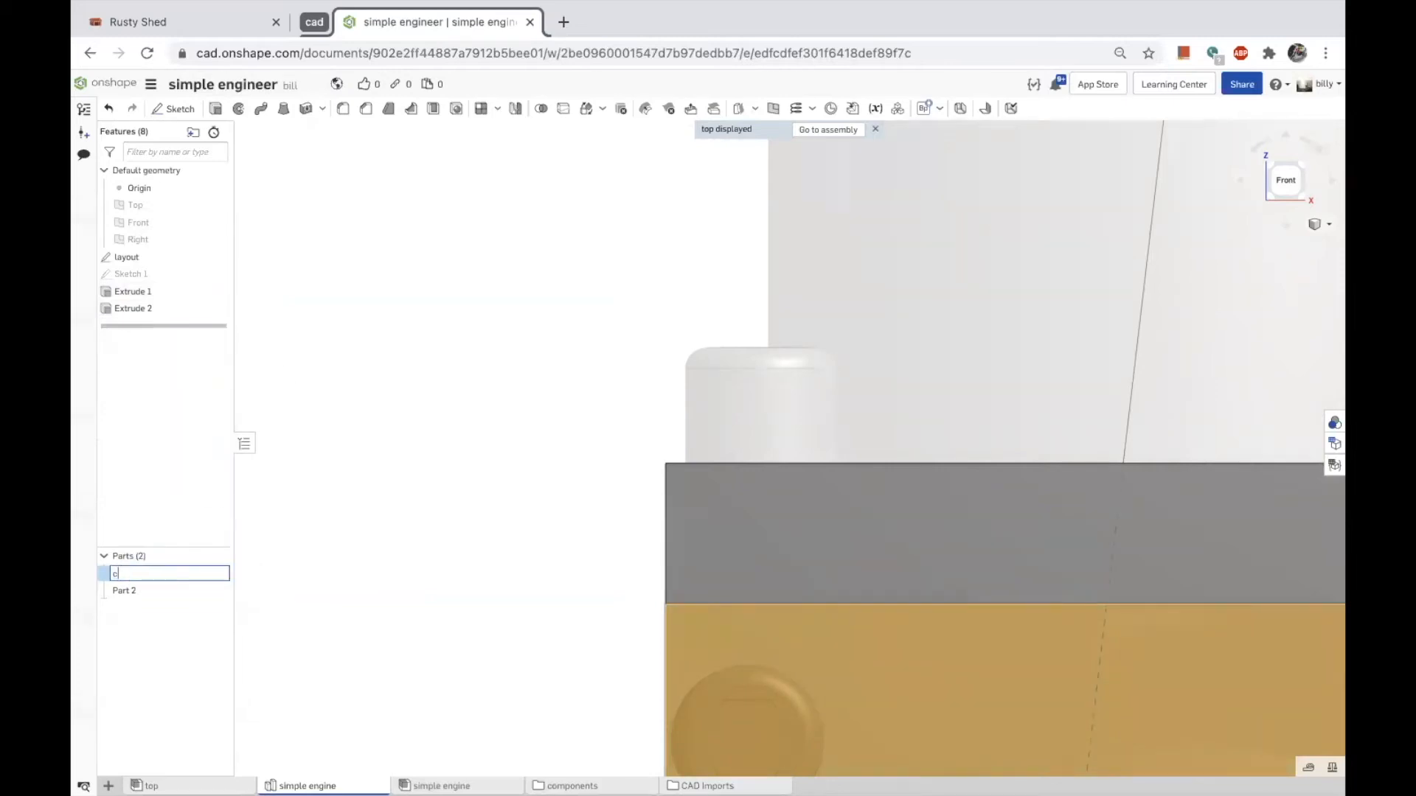
text(rank housing)
click(122, 591)
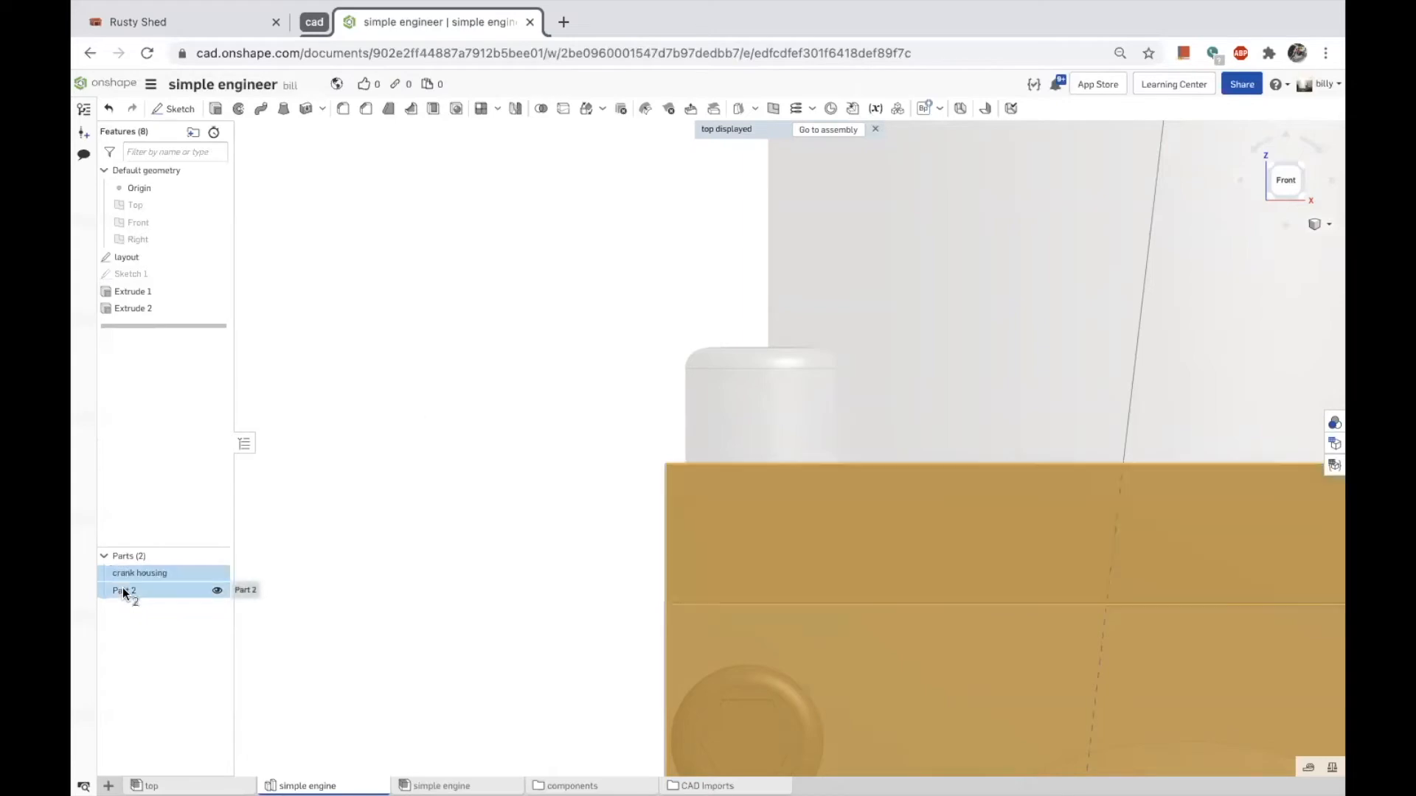
Rename the thin plate above the block, Part 2, as "cylinder".
right_click(123, 590)
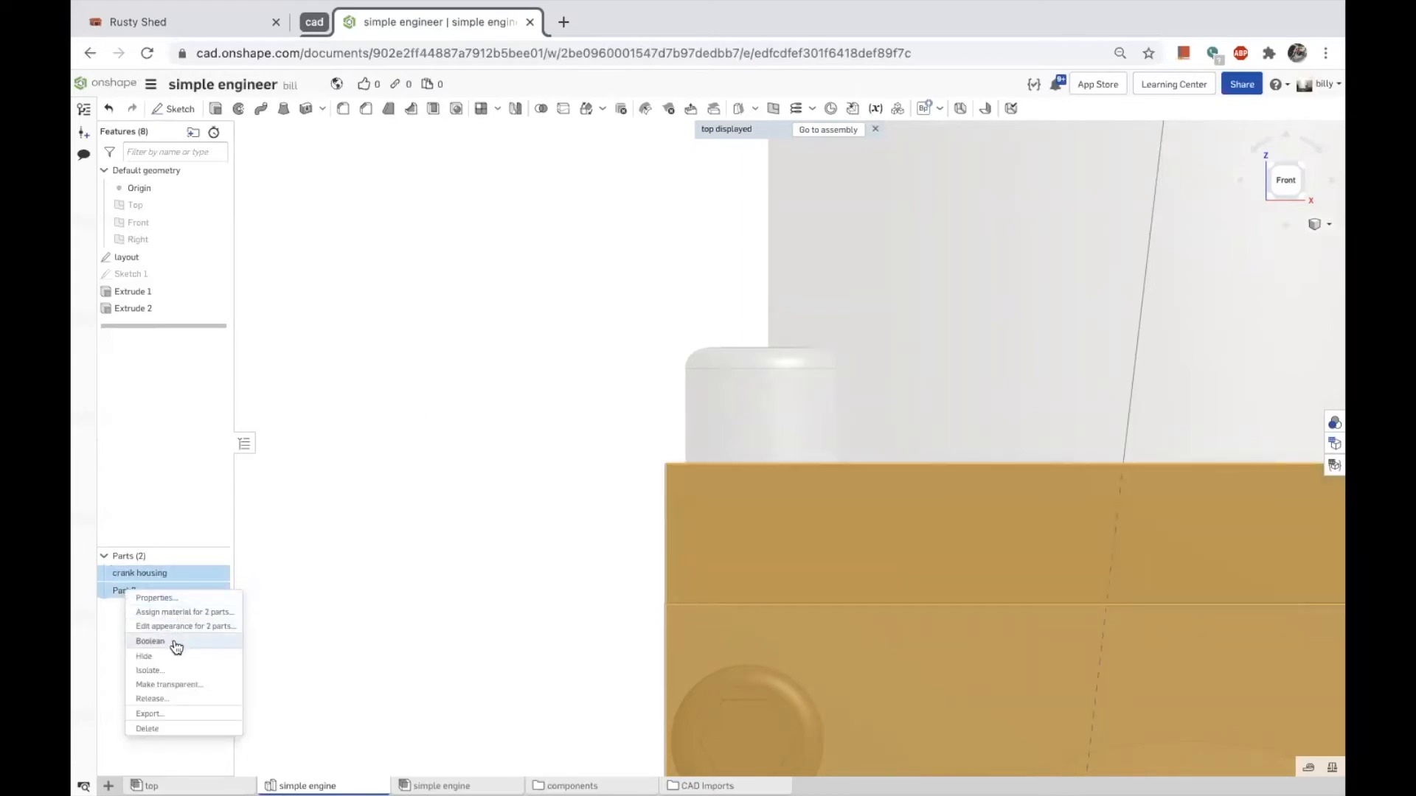
click(422, 611)
click(147, 590)
right_click(127, 591)
click(152, 357)
text(cylinder)
key(Return)
Start a sketch on the upper face of the cylinder plate and draw a circle about 9.9 mm in diameter near its centre.
scroll(557, 391, down, 4)
right_drag(1110, 492, 1161, 528)
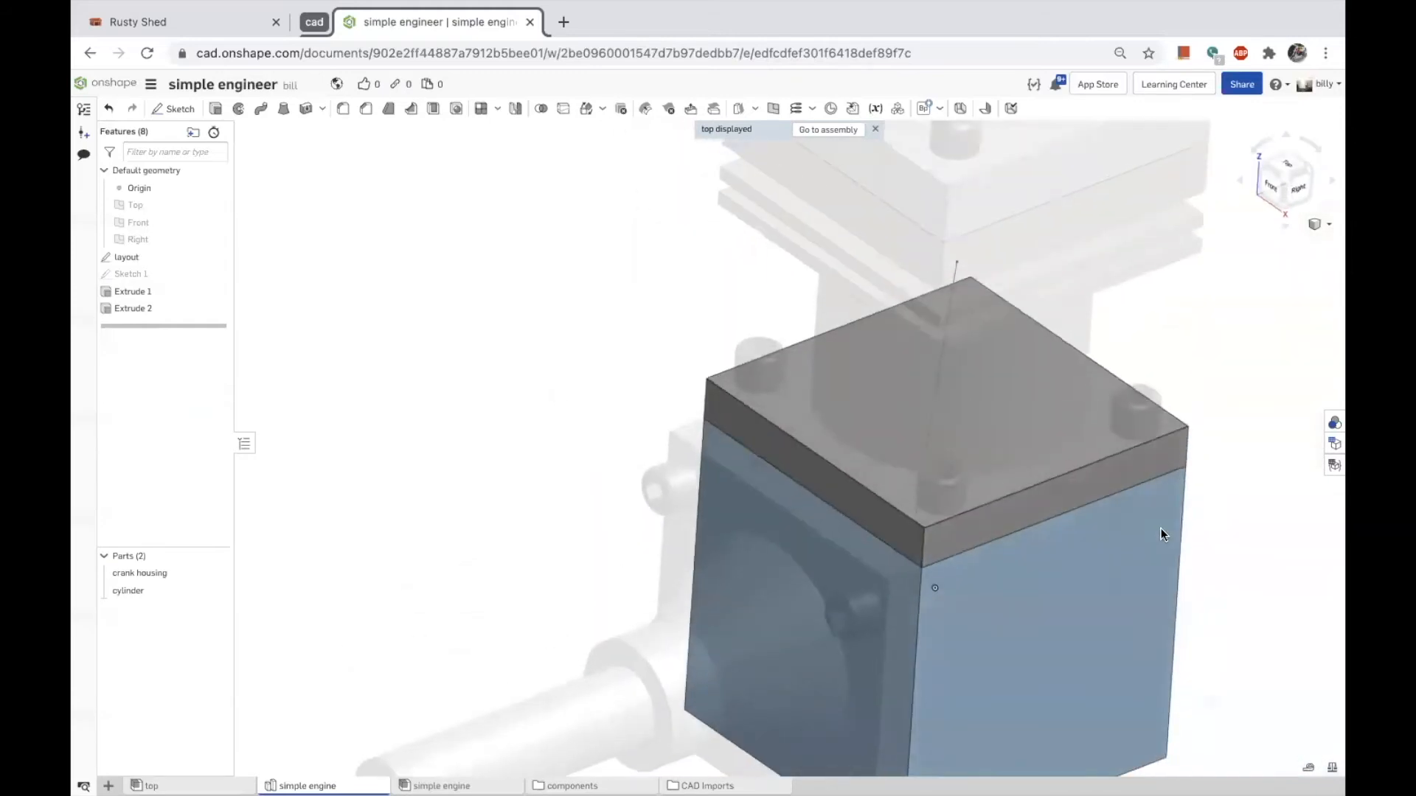
click(869, 482)
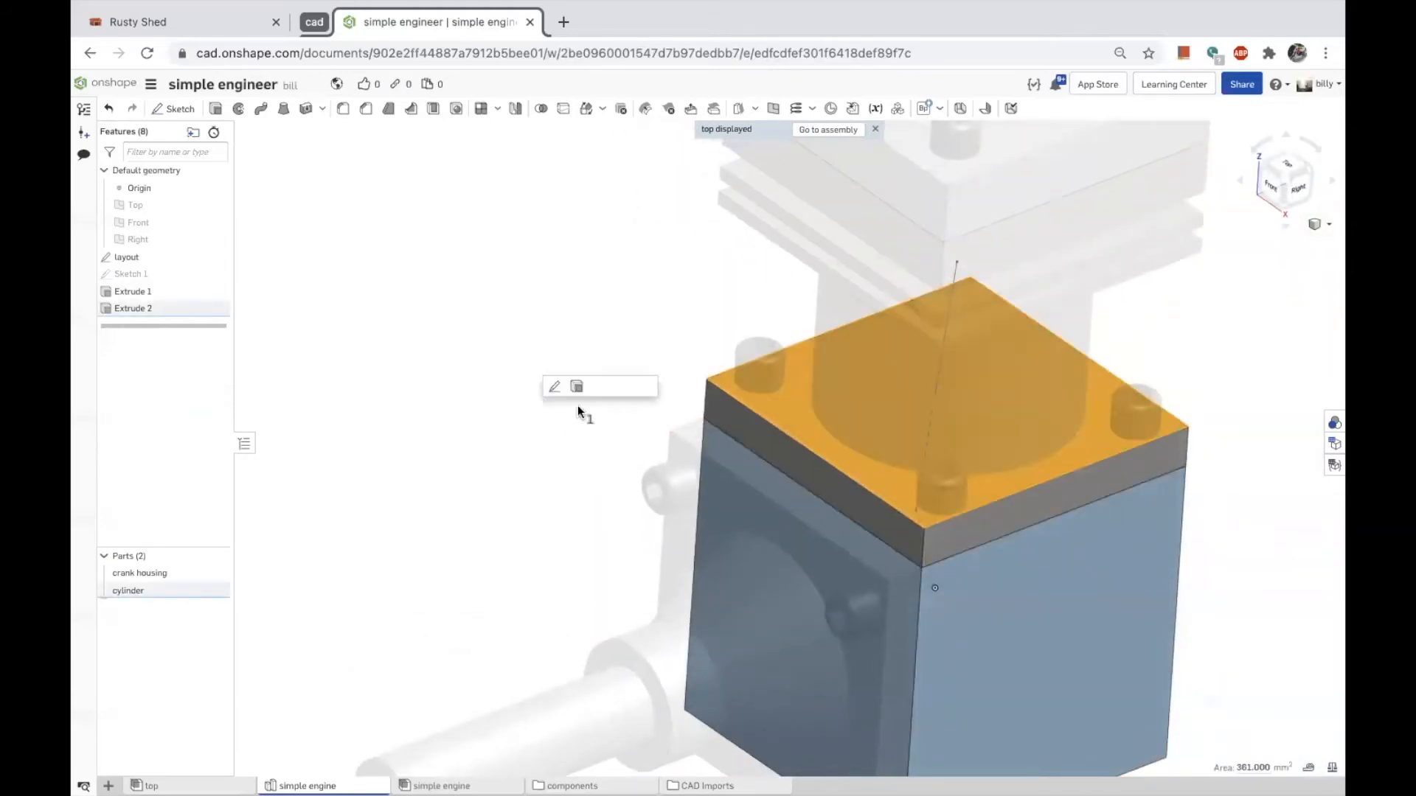
click(555, 387)
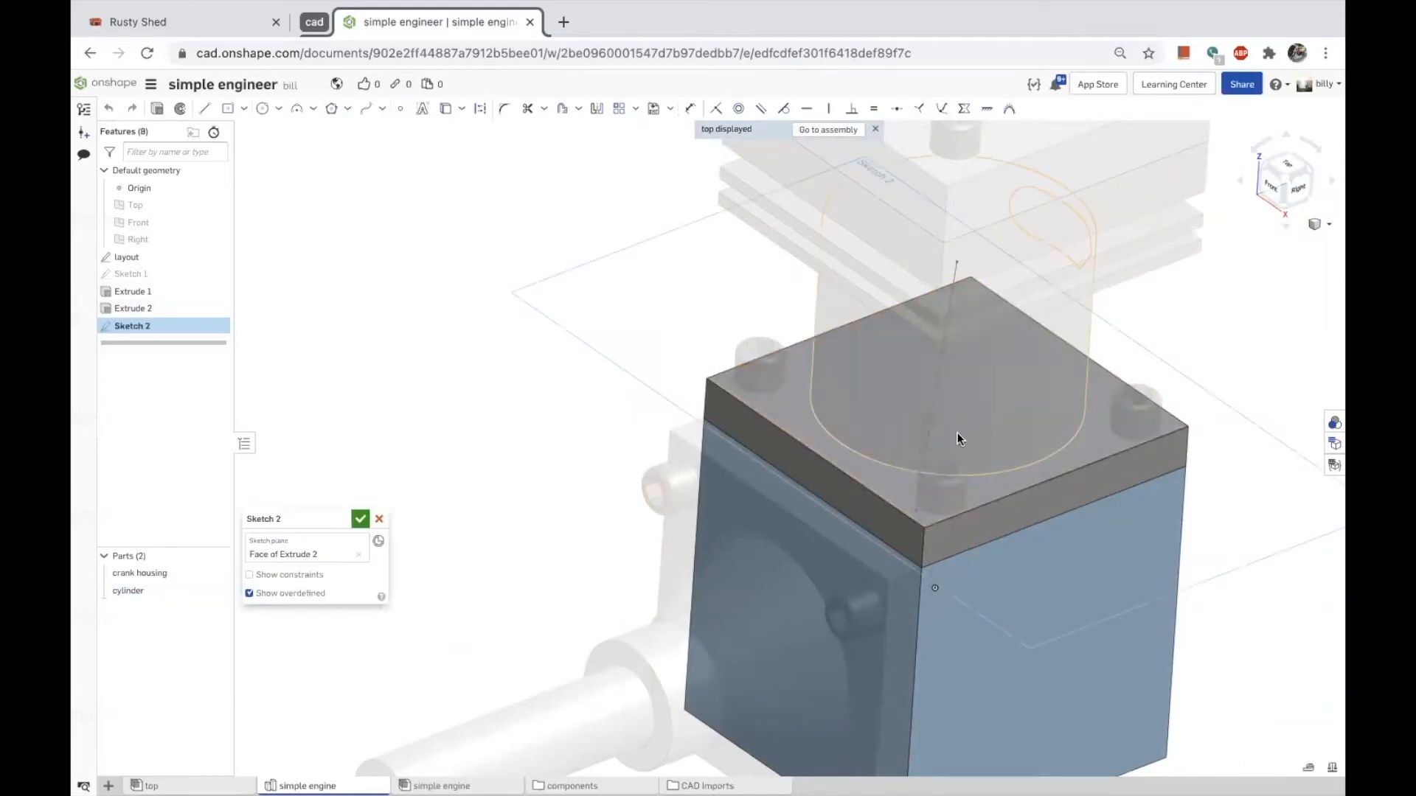
key(c)
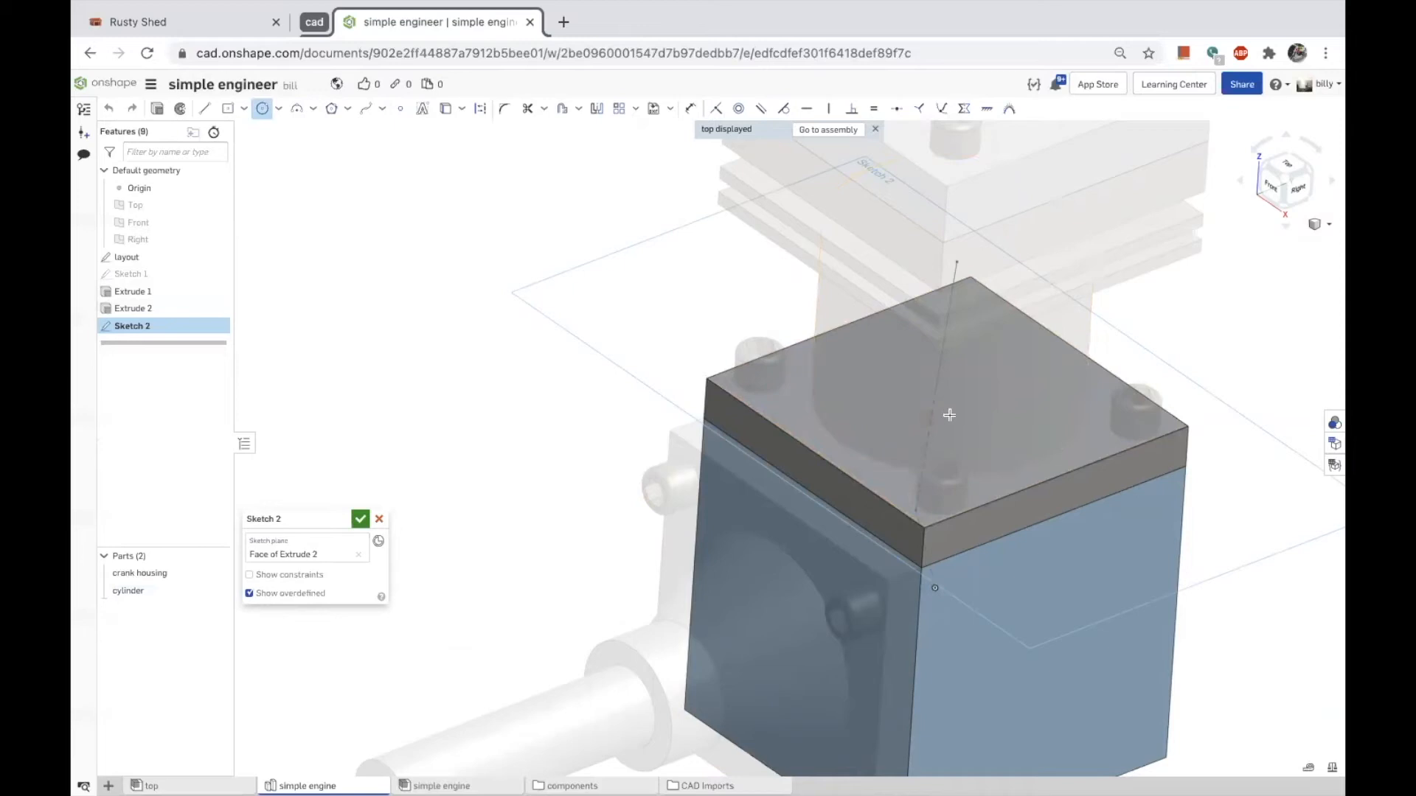
click(970, 419)
click(995, 443)
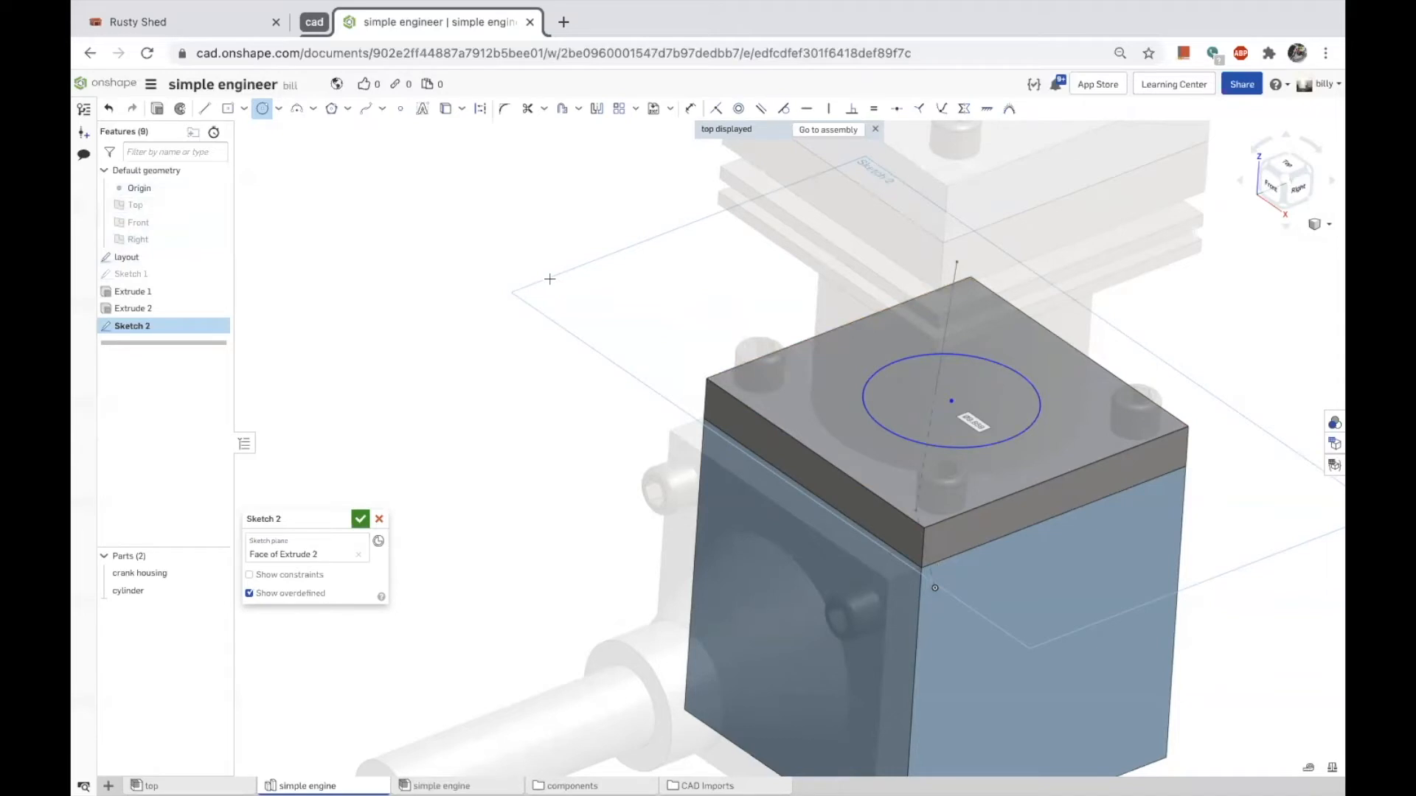
Dimension the circle on the cylinder plate's upper face with a diameter of 25 mm.
key(u)
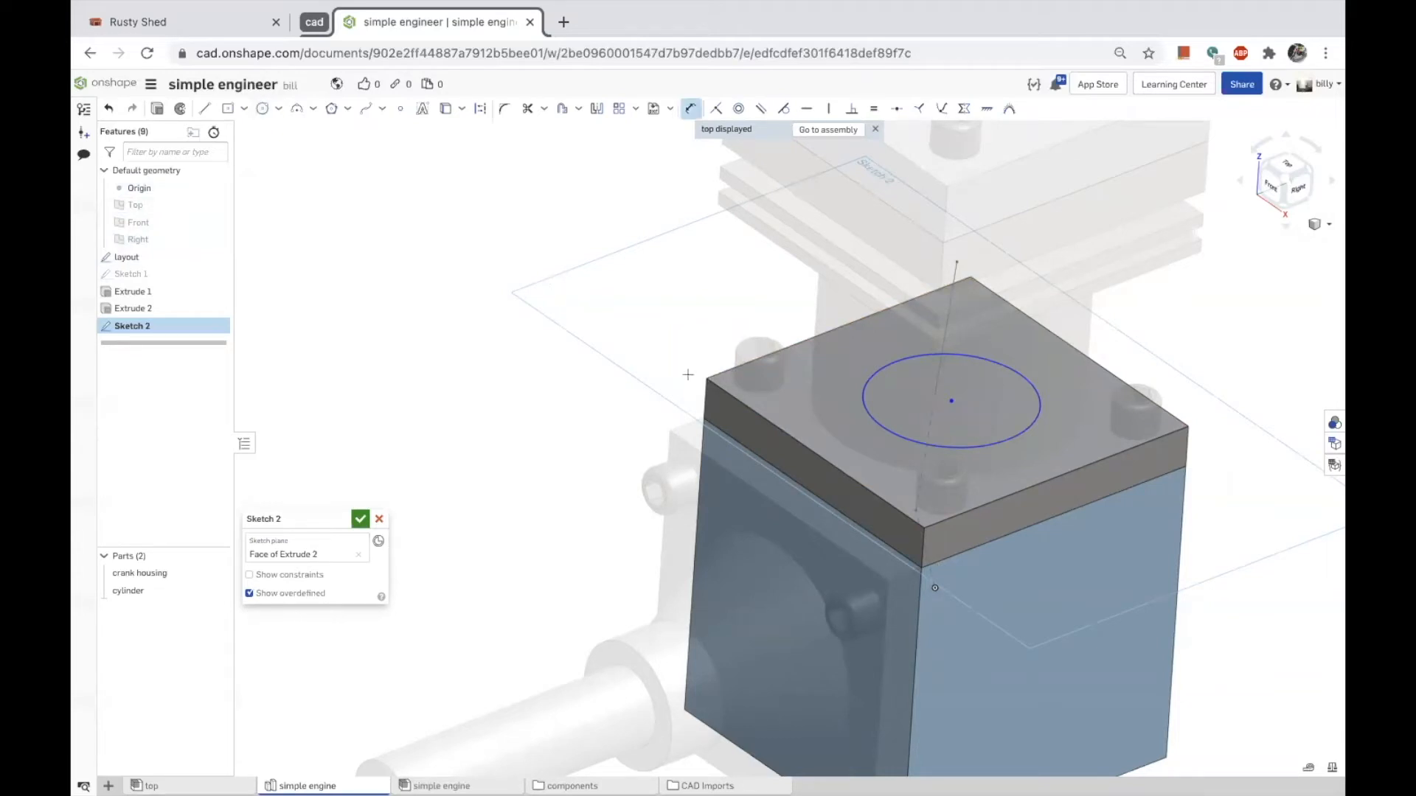
click(861, 401)
click(691, 299)
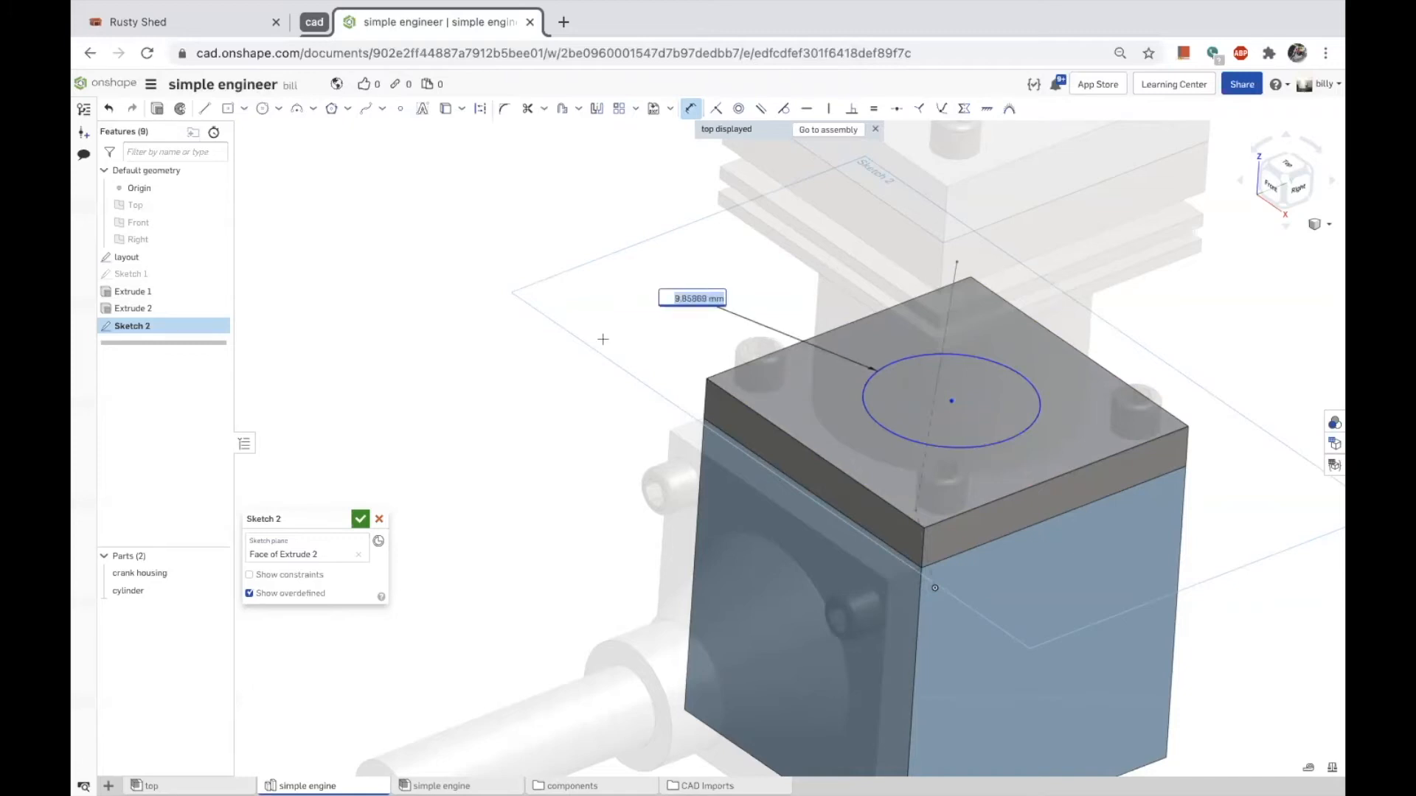
text(25)
key(Return)
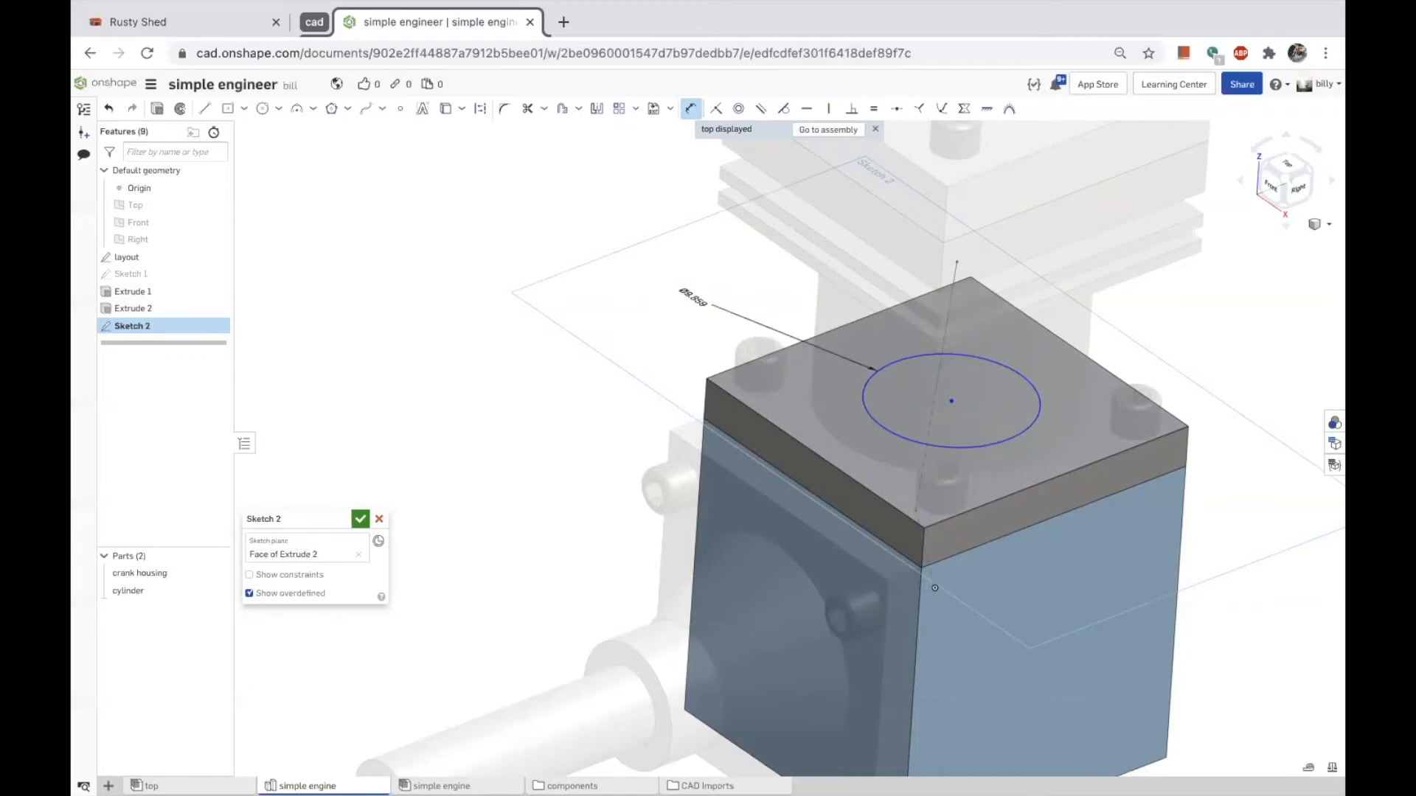
scroll(672, 383, down, 5)
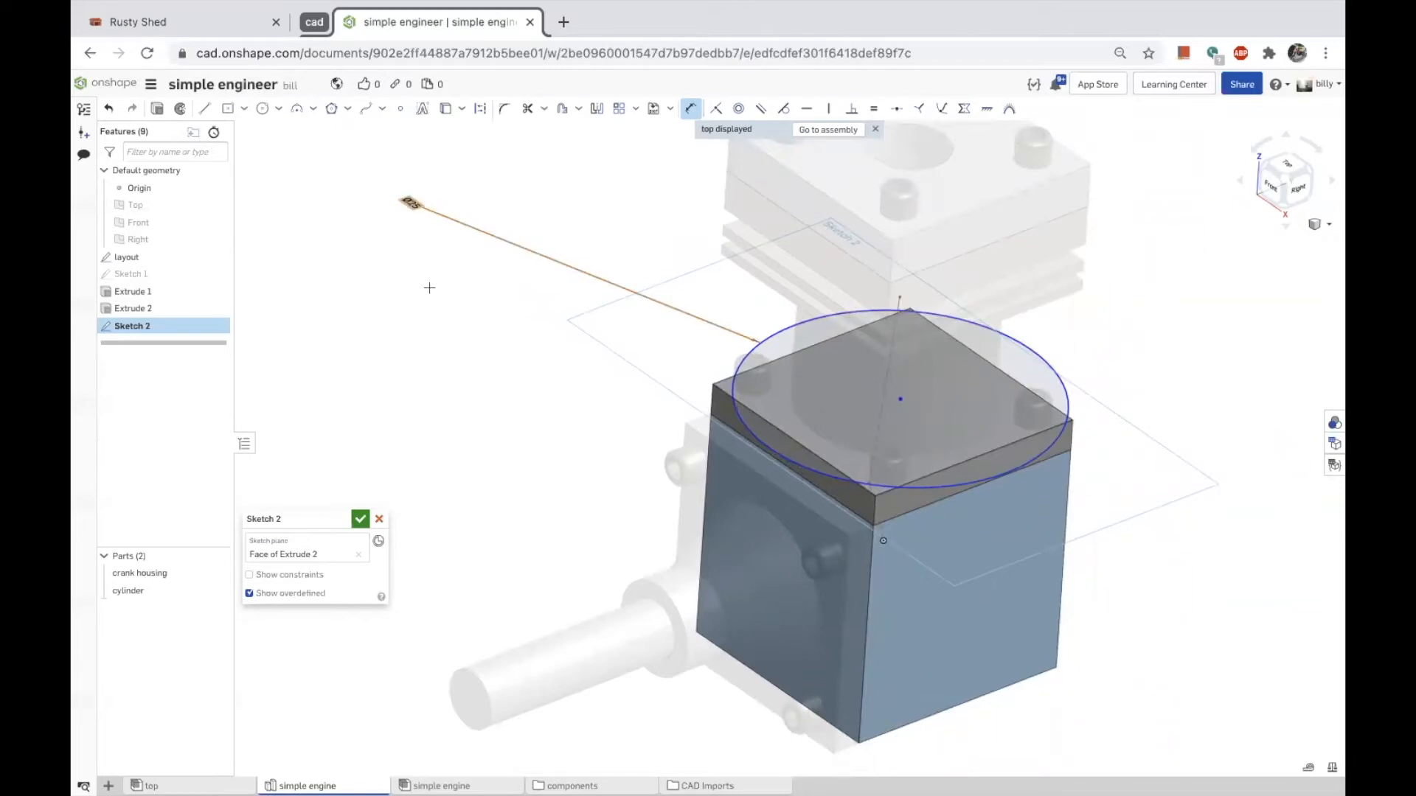
scroll(429, 288, down, 1)
key(Escape)
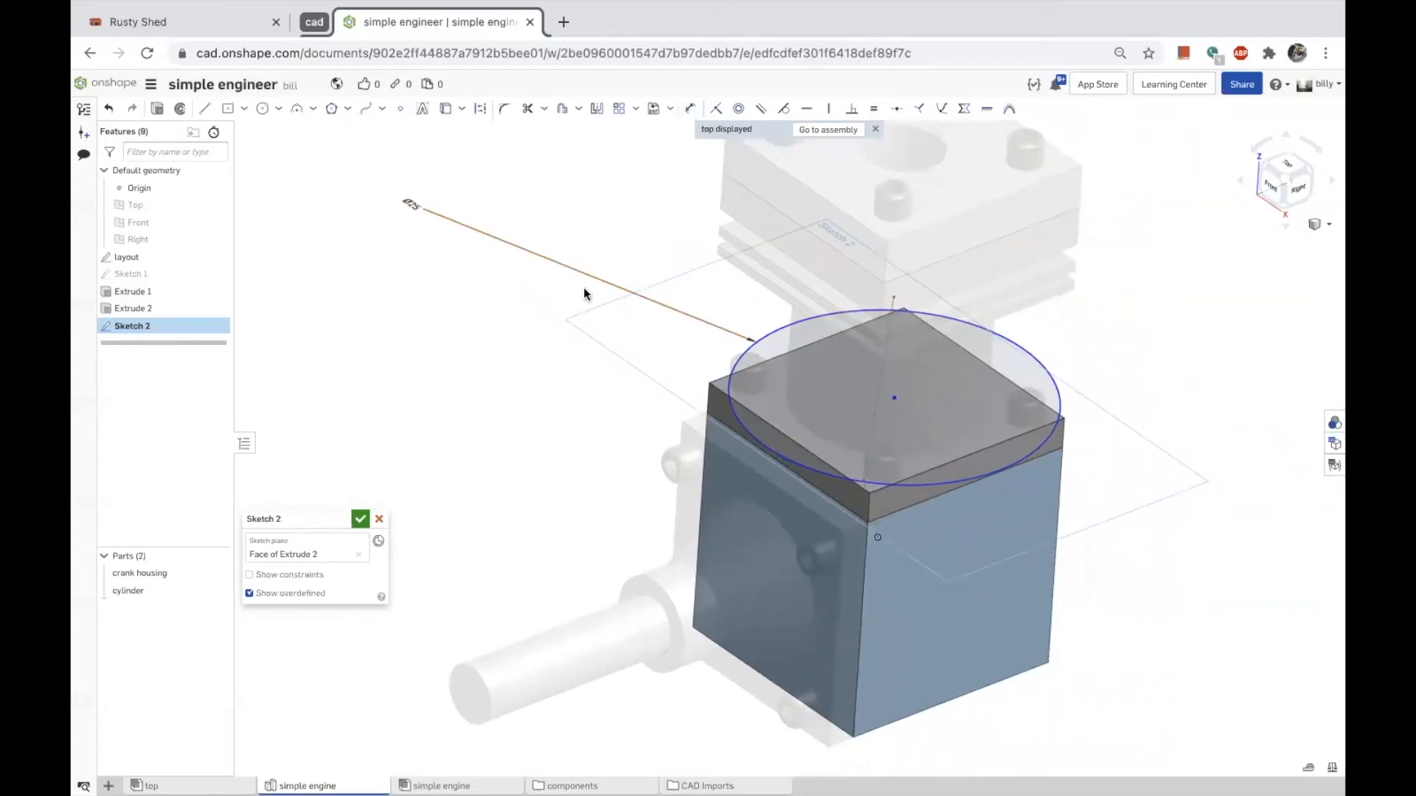
Set the circle's diameter to 15.24 mm, copied from the imported cylinder's barrel.
click(820, 410)
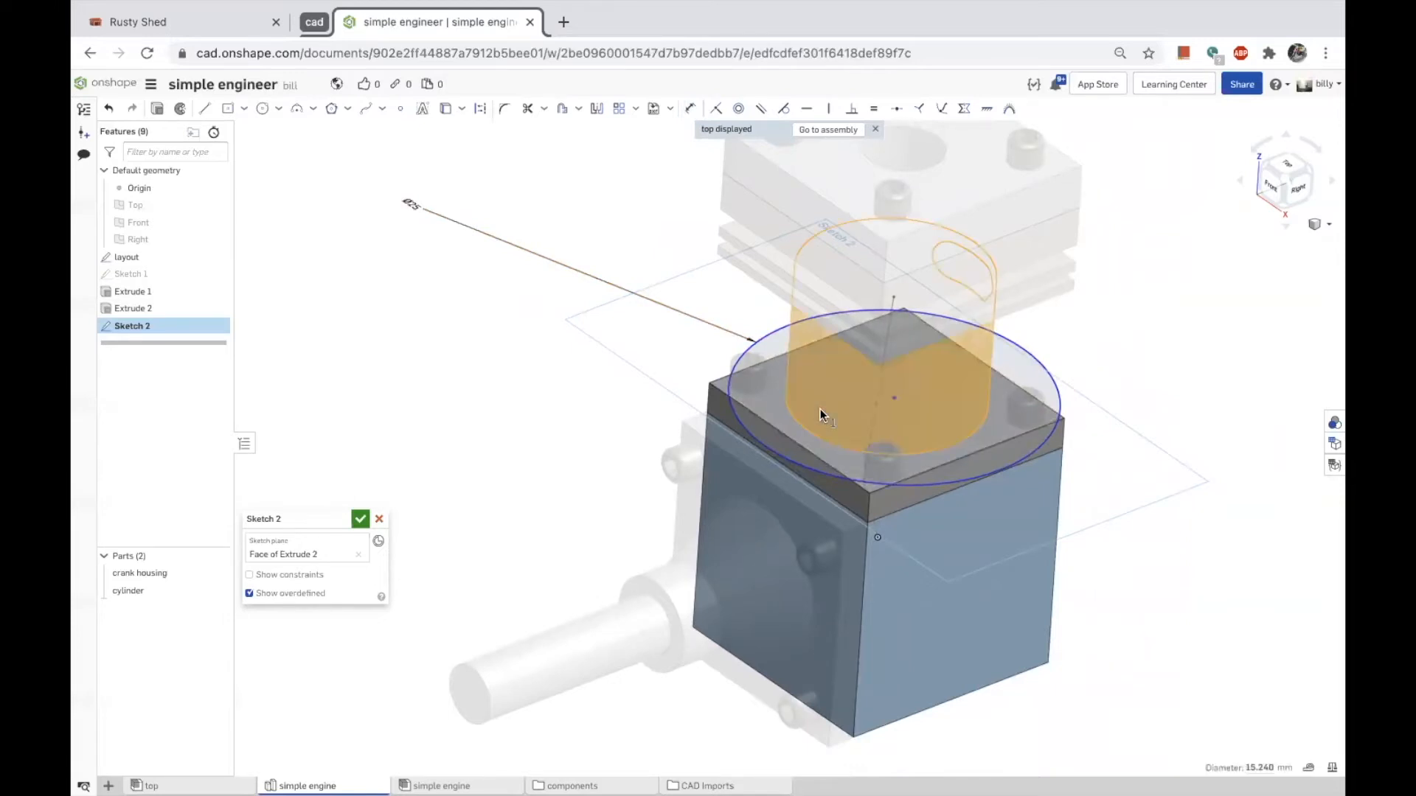
click(1262, 769)
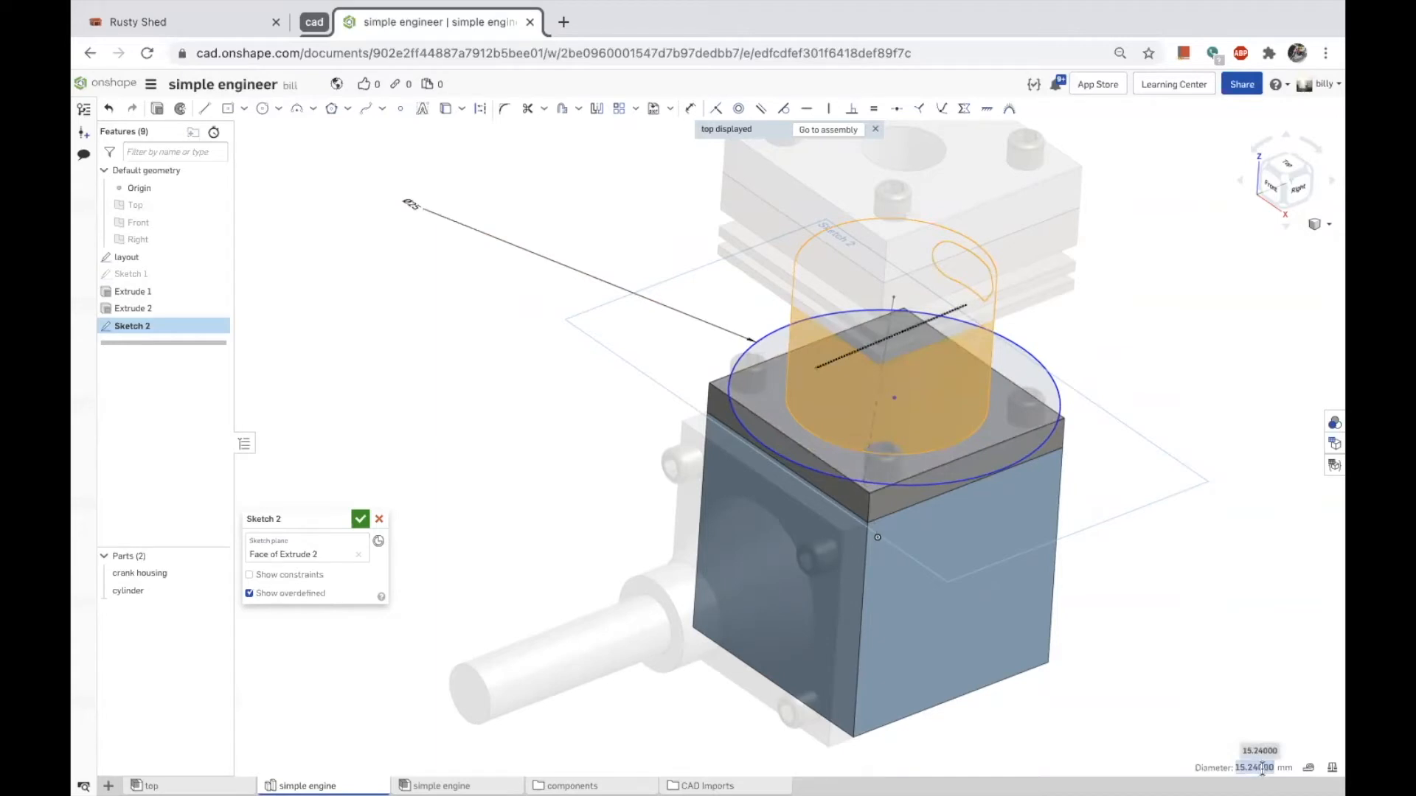
double_click(414, 206)
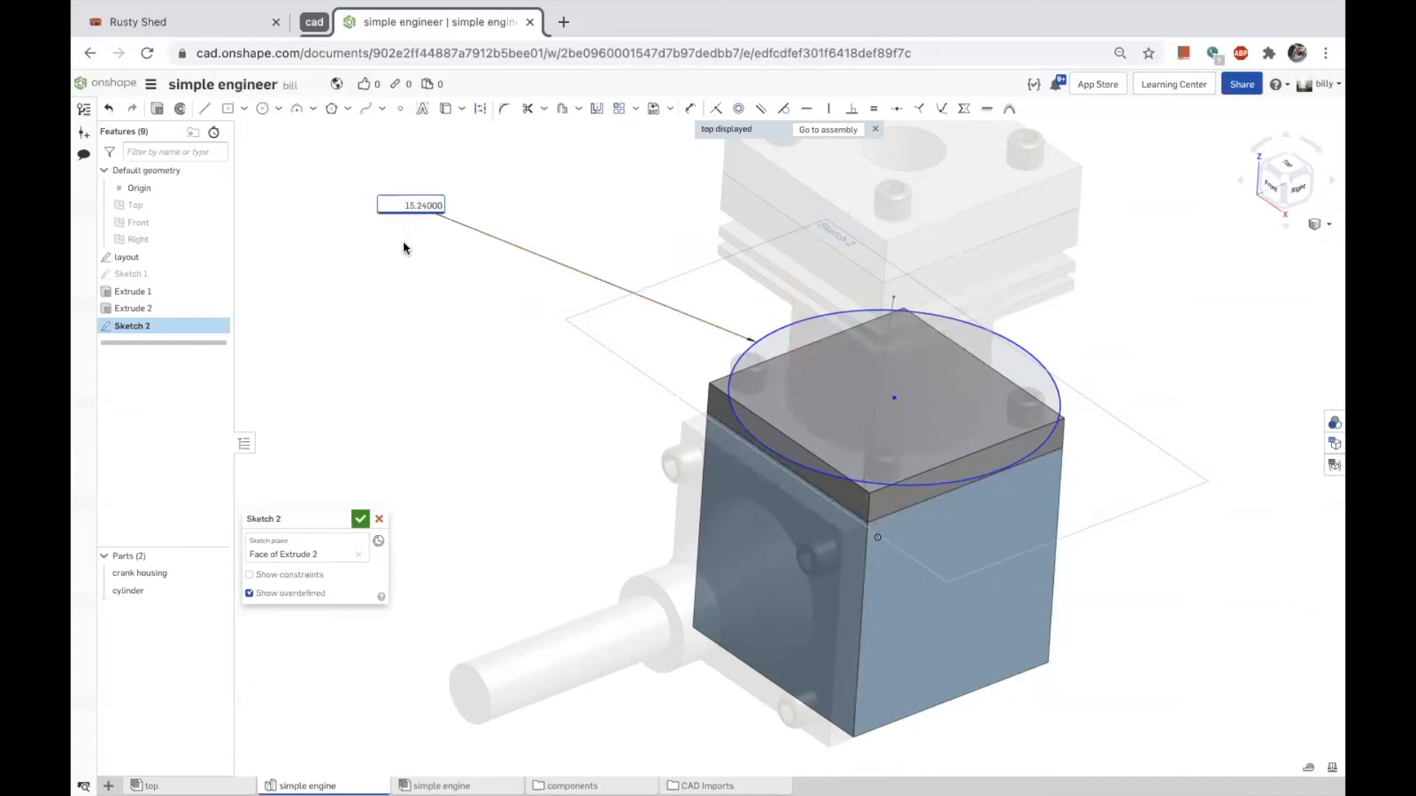
key(Return)
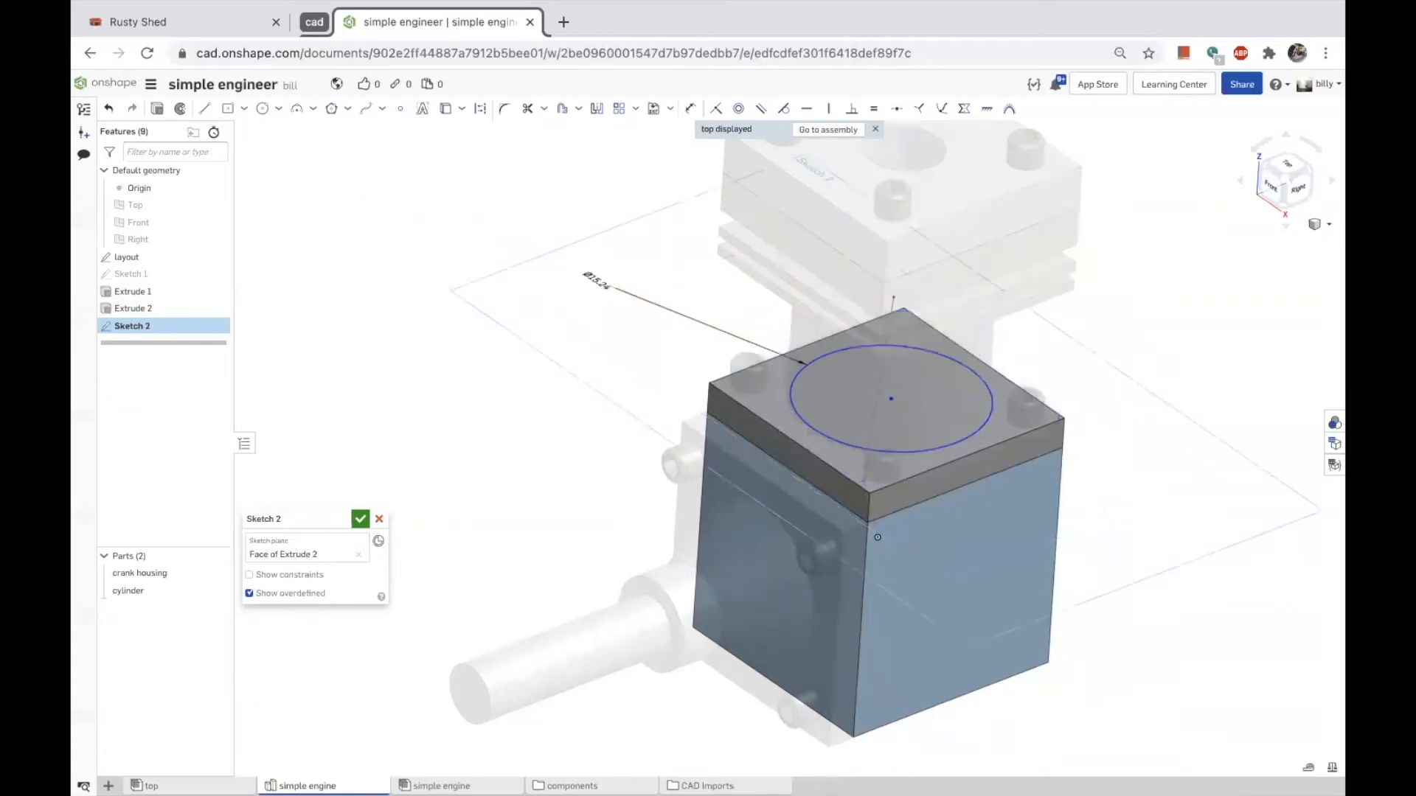
right_drag(451, 325, 445, 264)
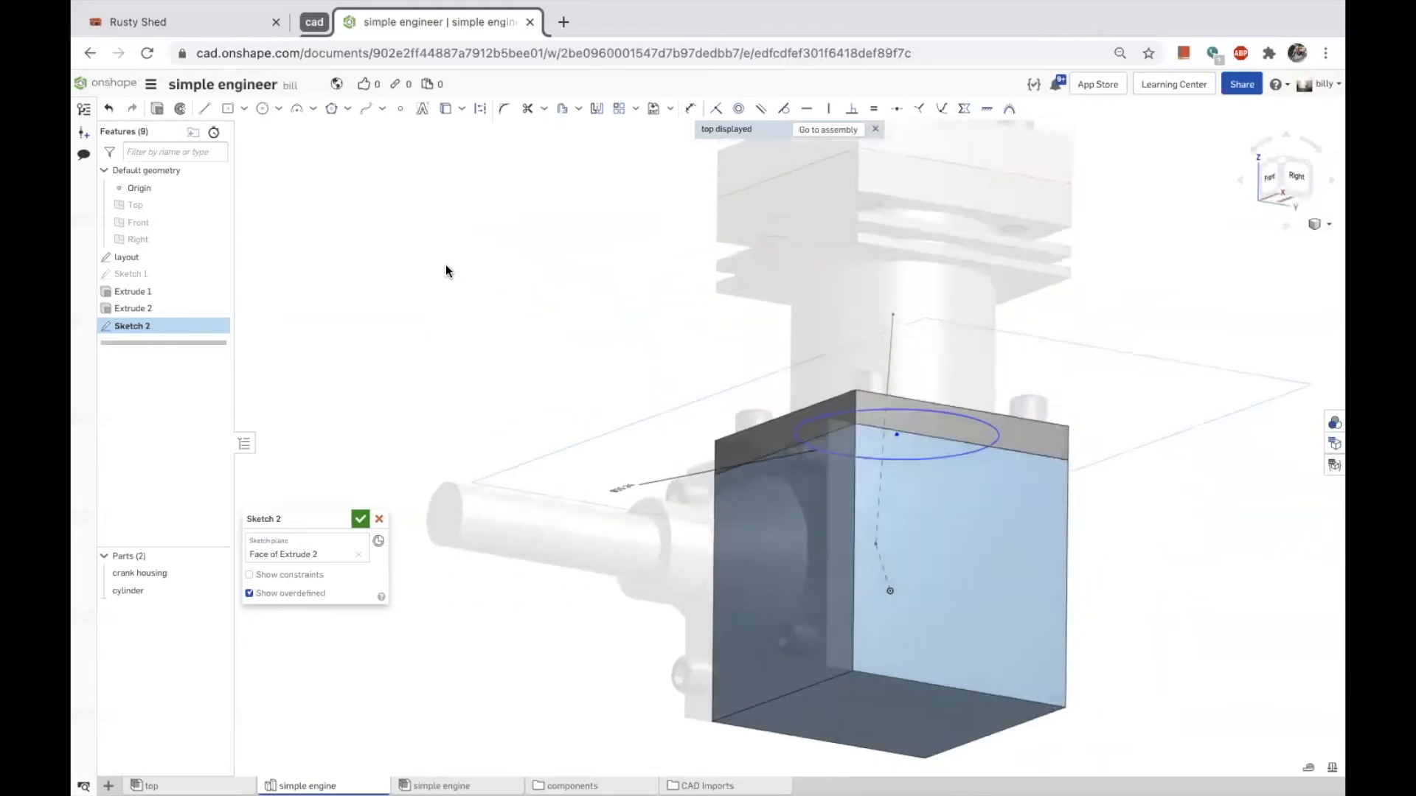
click(945, 219)
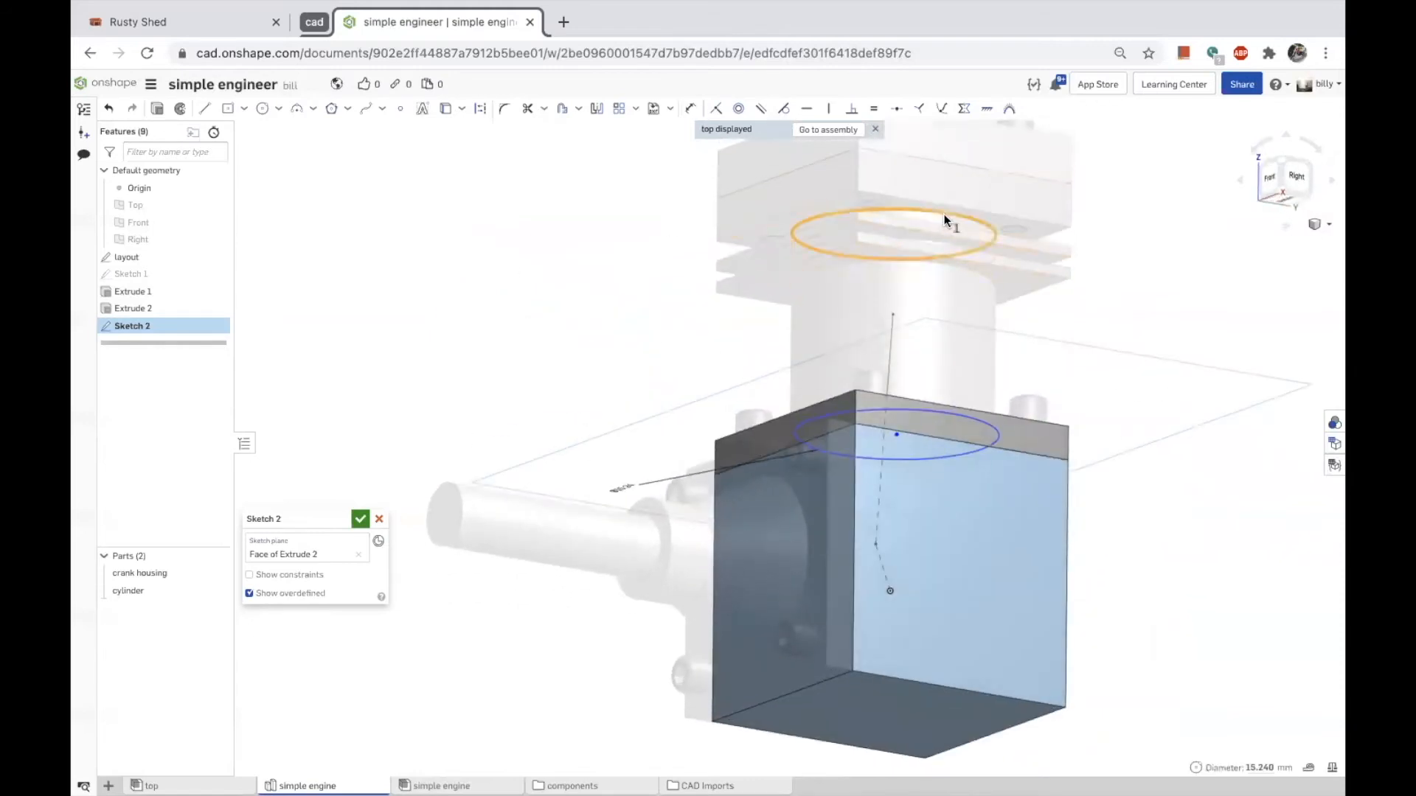
click(1260, 768)
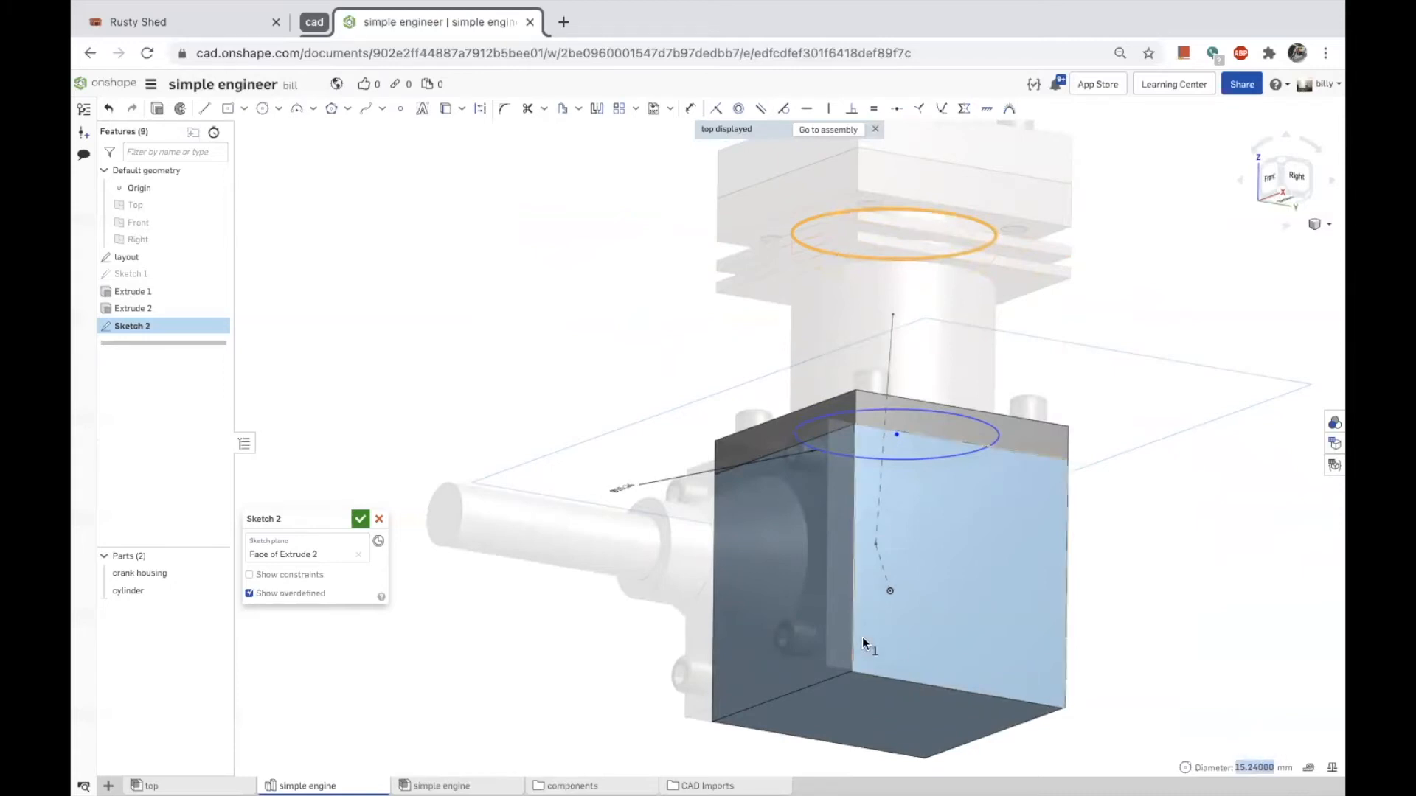
click(620, 489)
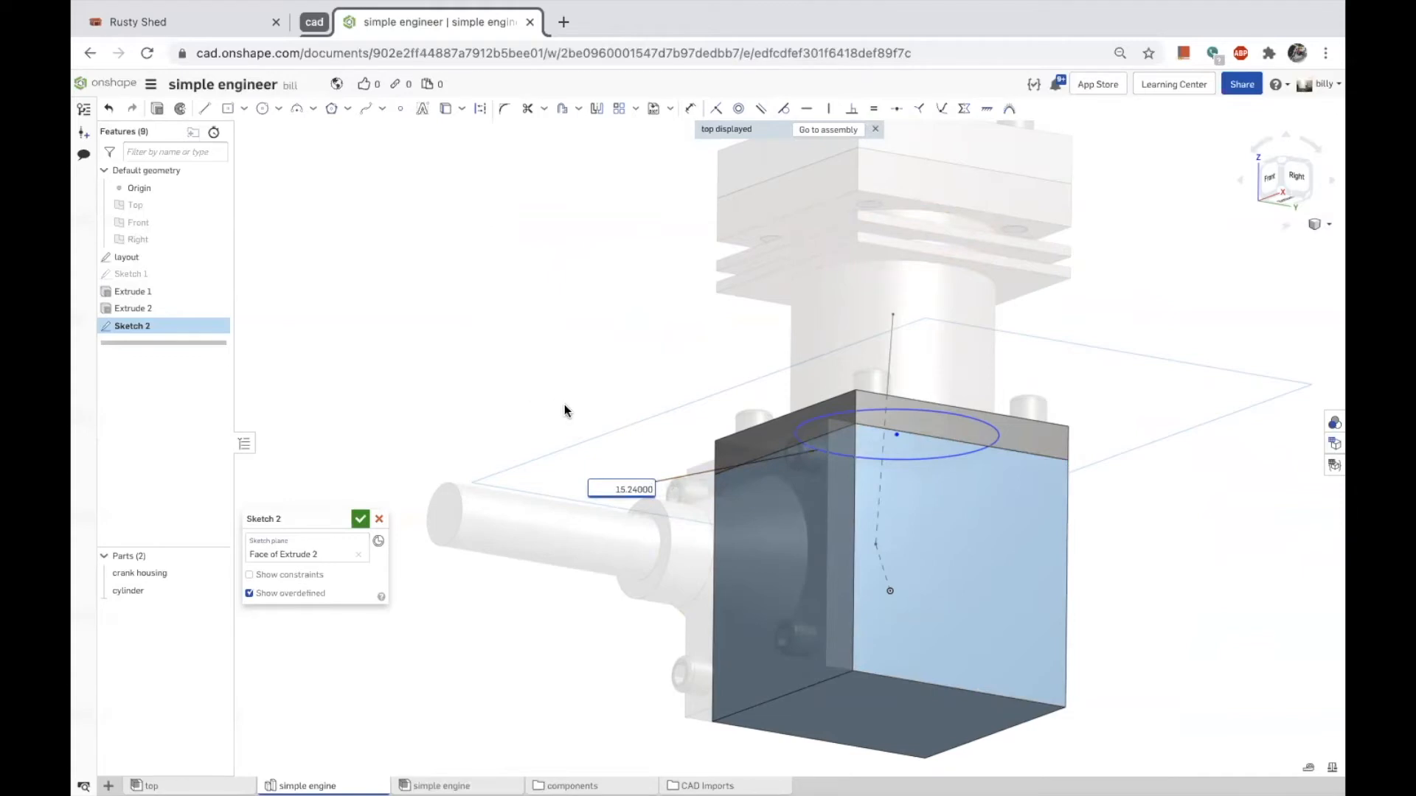
key(Return)
Reposition the circle on the plate and make its centre coincident with the origin.
mouse_move(596, 379)
right_down()
mouse_move(600, 410)
mouse_move(714, 432)
mouse_move(692, 464)
mouse_move(704, 436)
mouse_move(720, 436)
mouse_move(711, 498)
right_up()
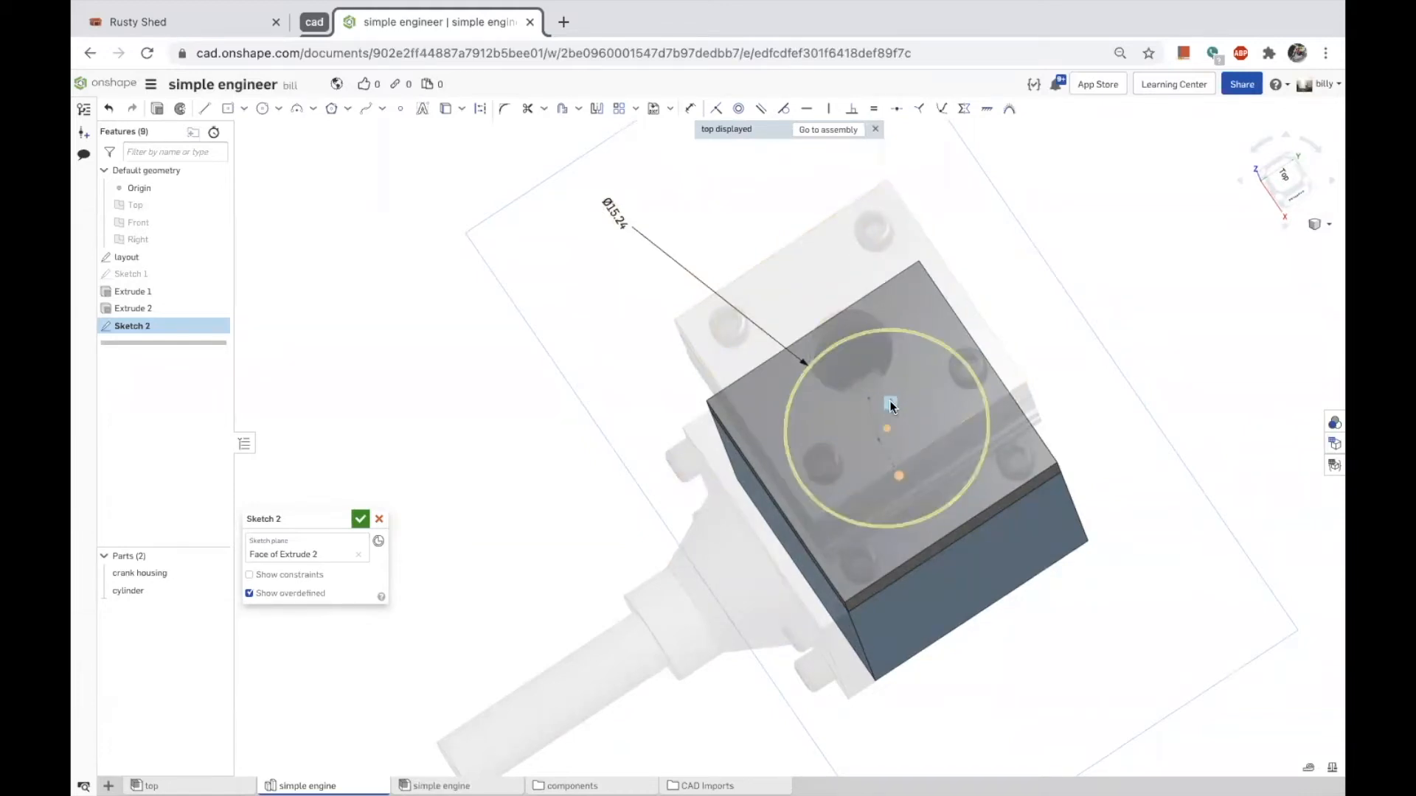
mouse_move(884, 427)
mouse_down()
mouse_move(914, 410)
mouse_move(826, 468)
mouse_move(915, 437)
mouse_up()
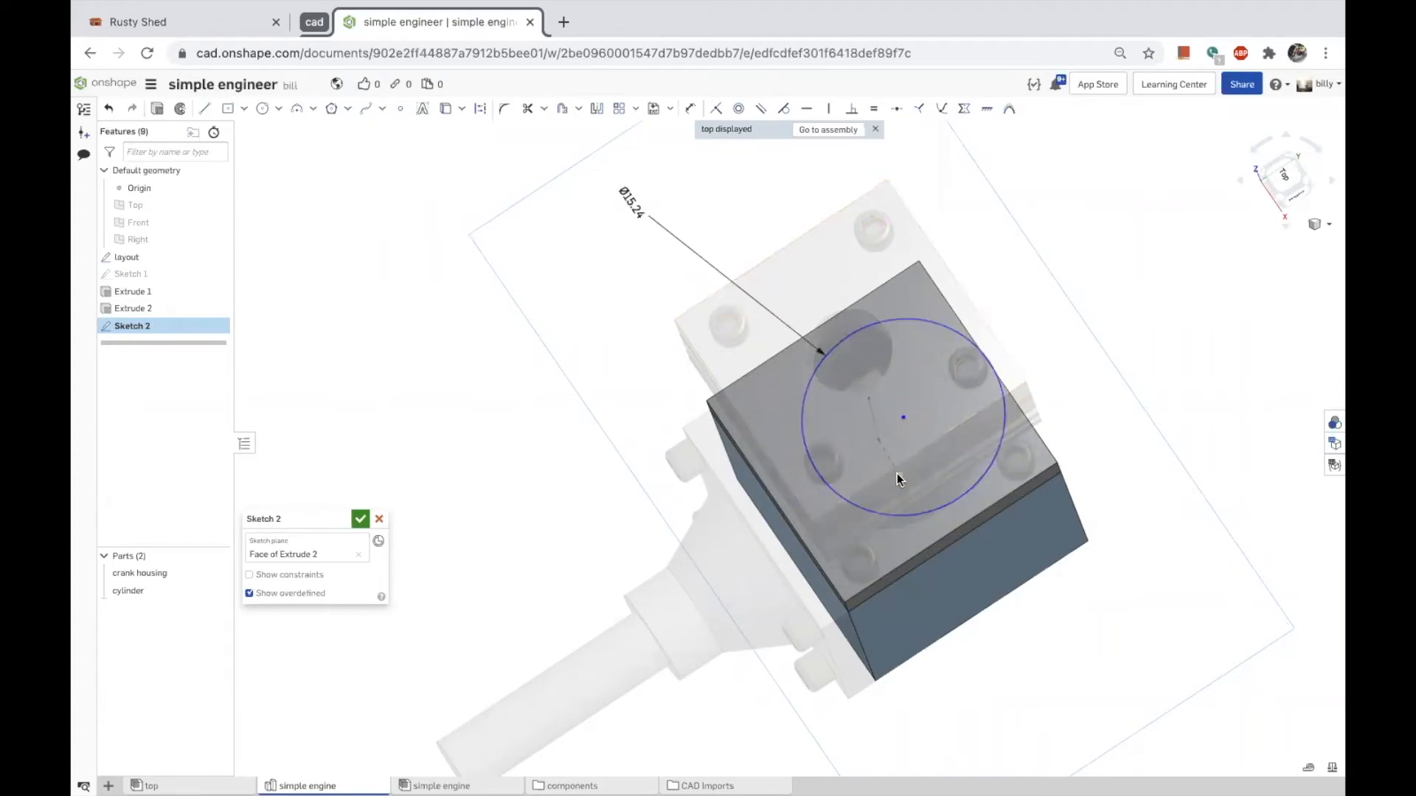
click(901, 415)
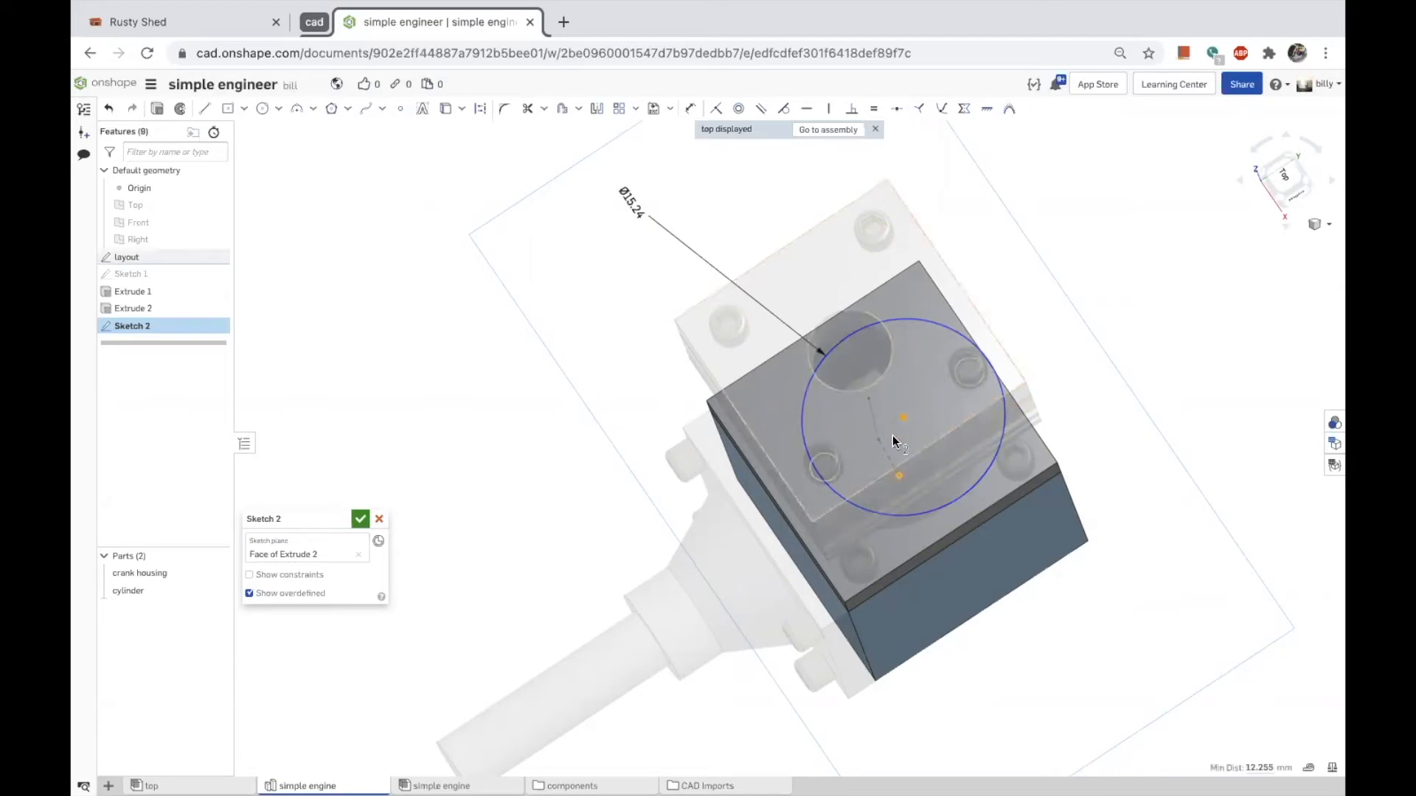
key(i)
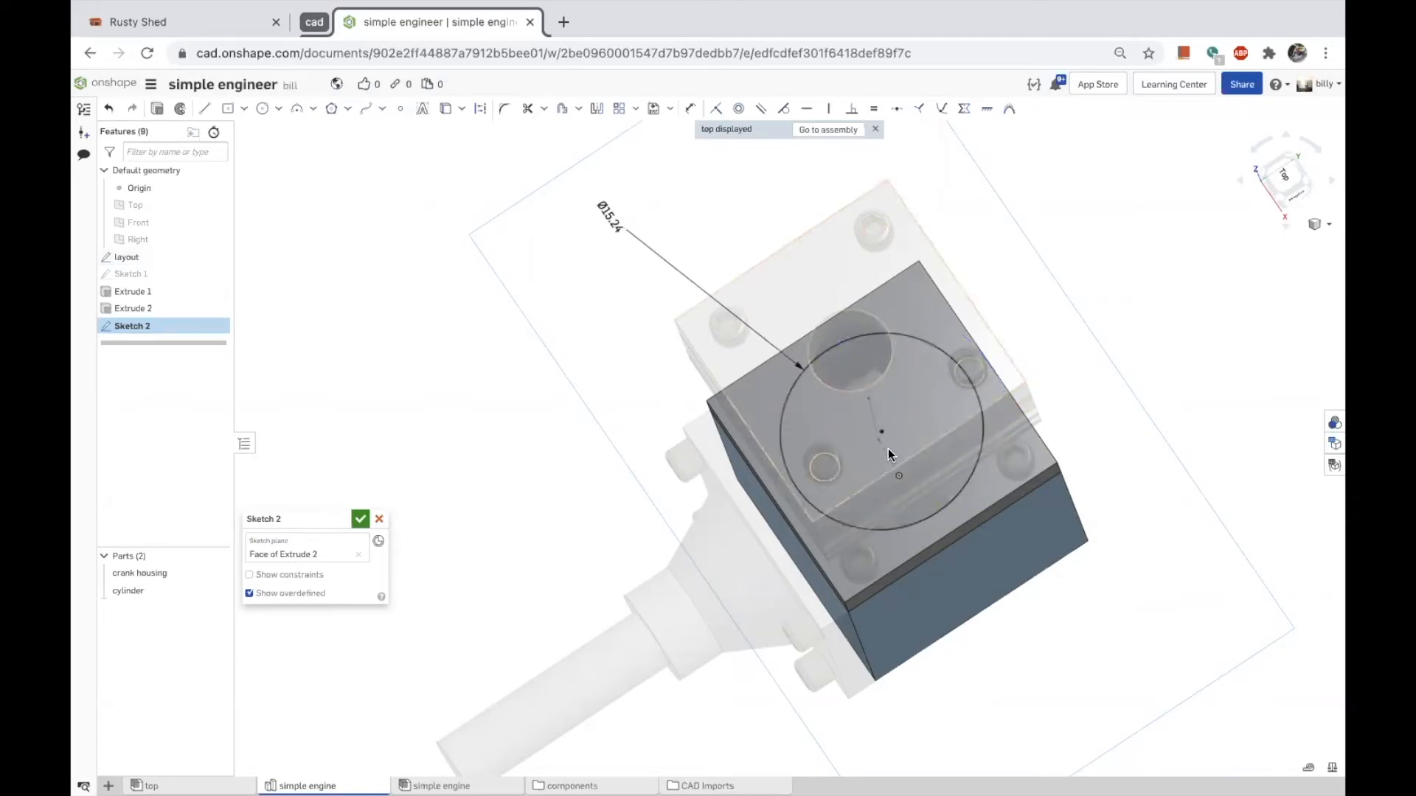
key(shift+7)
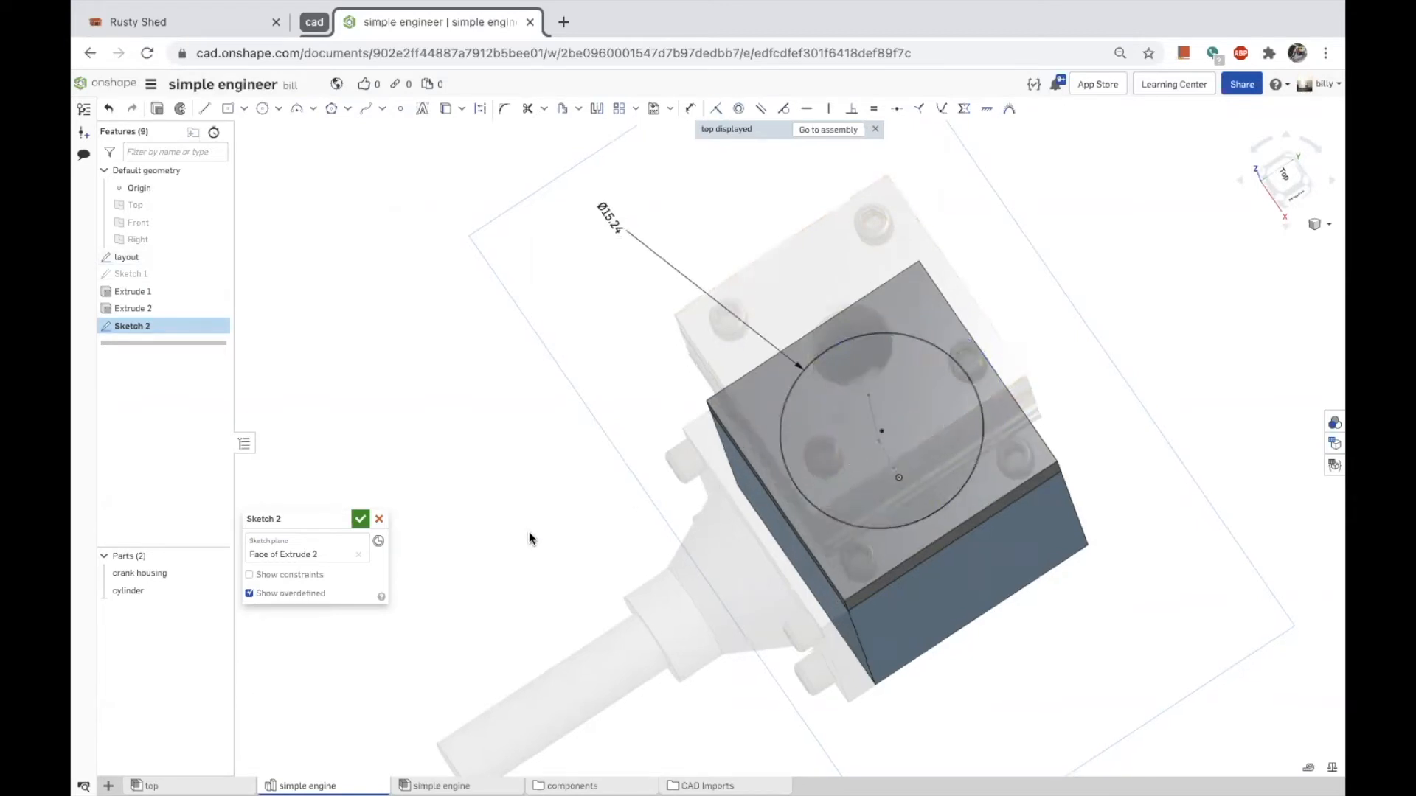
key(s)
click(550, 476)
right_drag(569, 520, 549, 484)
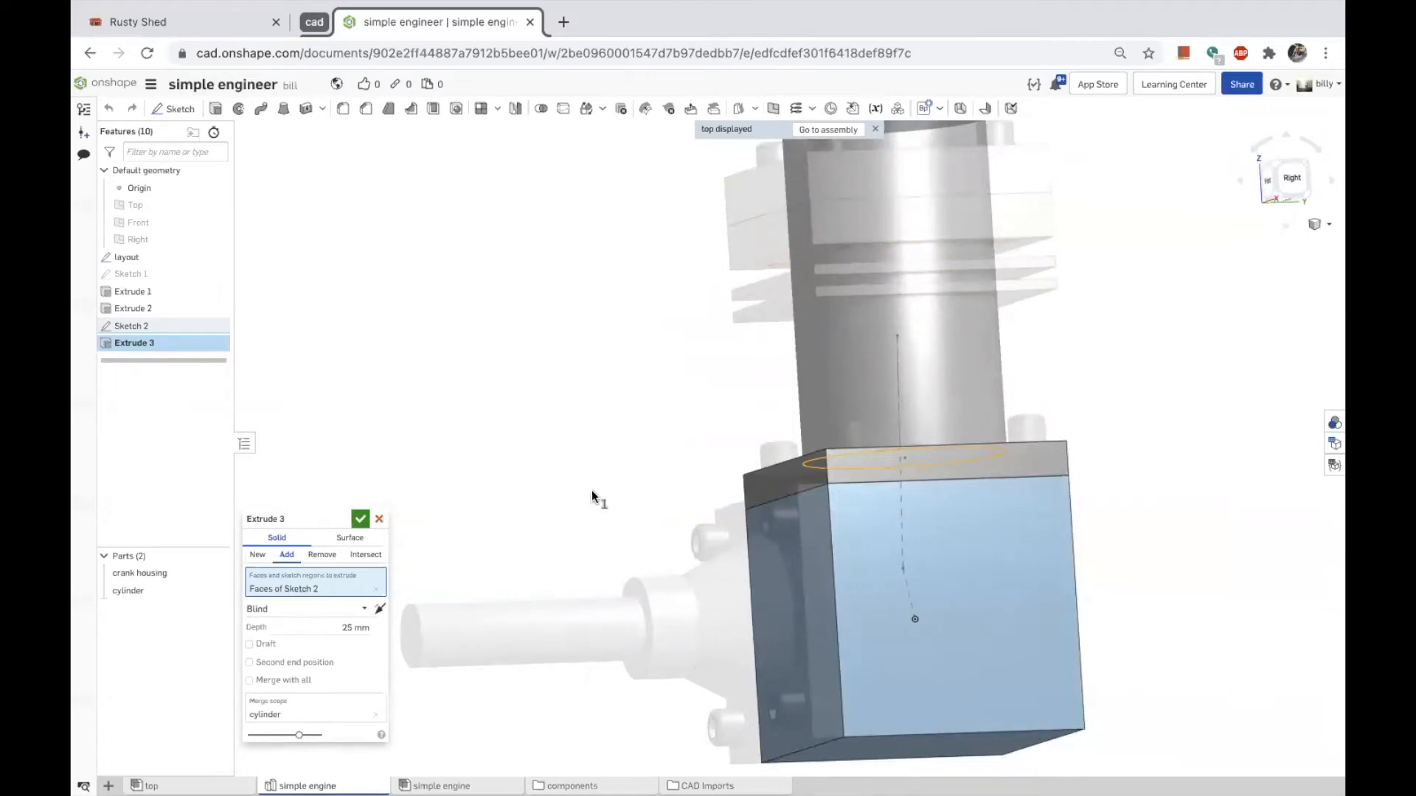
scroll(597, 488, down, 2)
scroll(597, 487, down, 1)
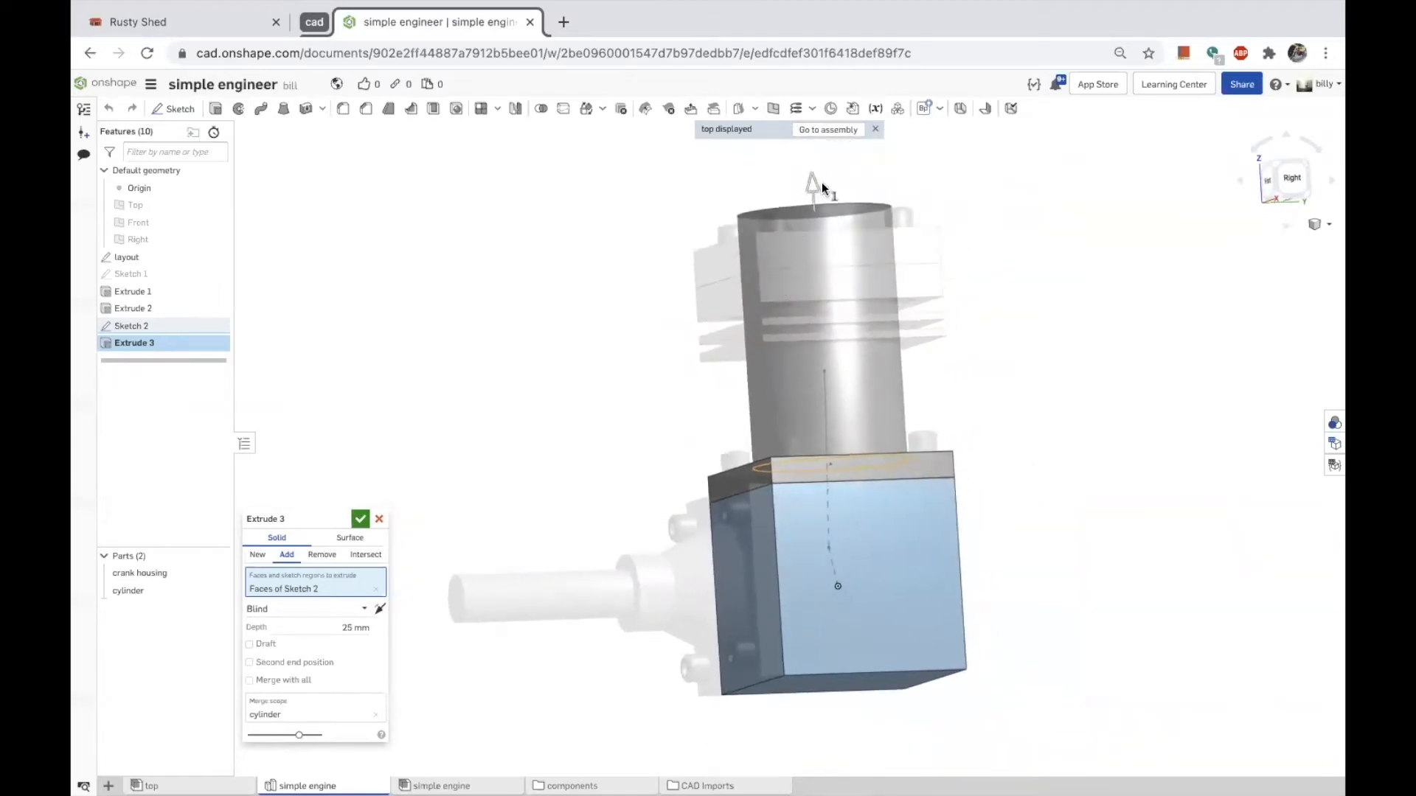
drag(817, 182, 816, 275)
click(1289, 186)
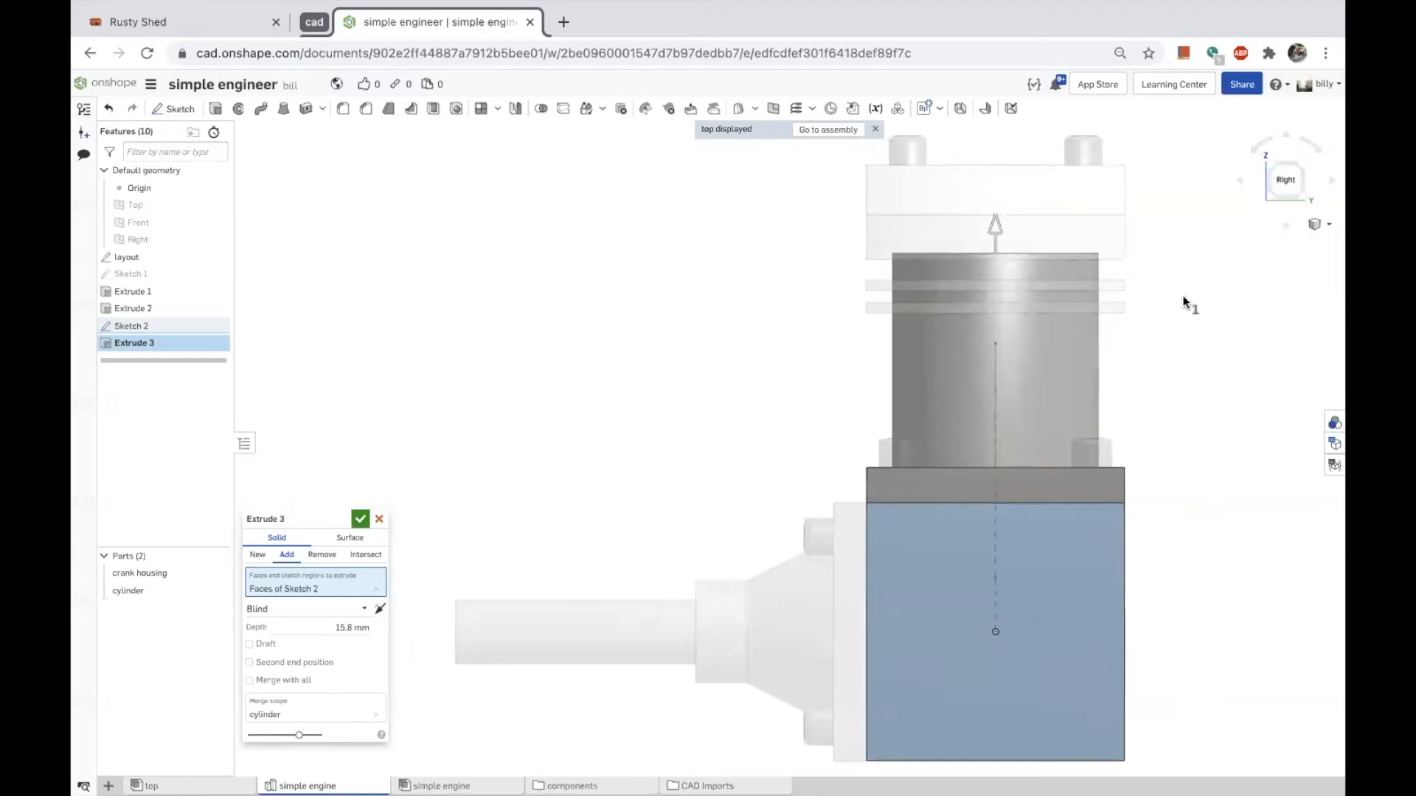
key(Escape)
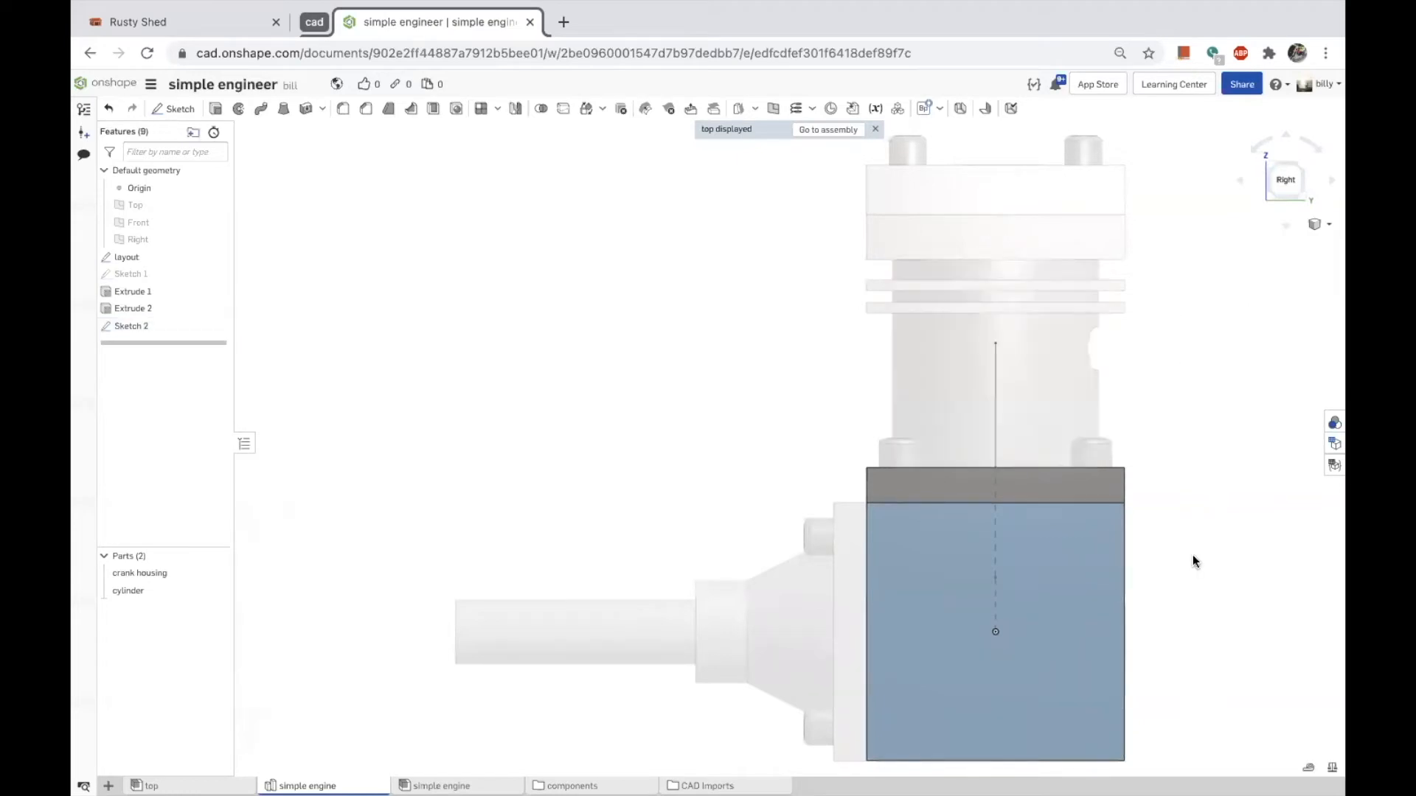
Measure and copy the distance from the cylinder plate's upper corner to the lower corner of the imported block above the fins.
click(1125, 260)
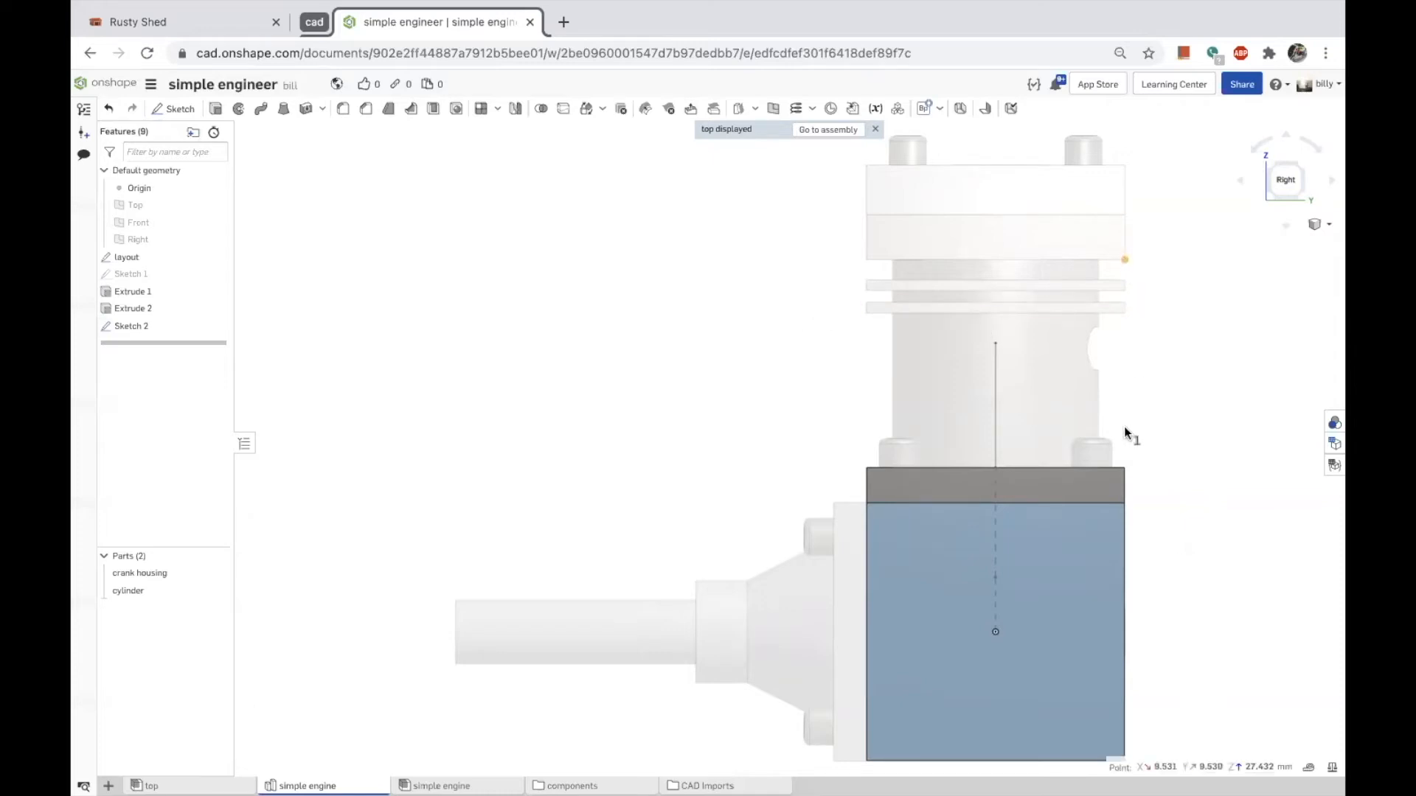
click(1124, 467)
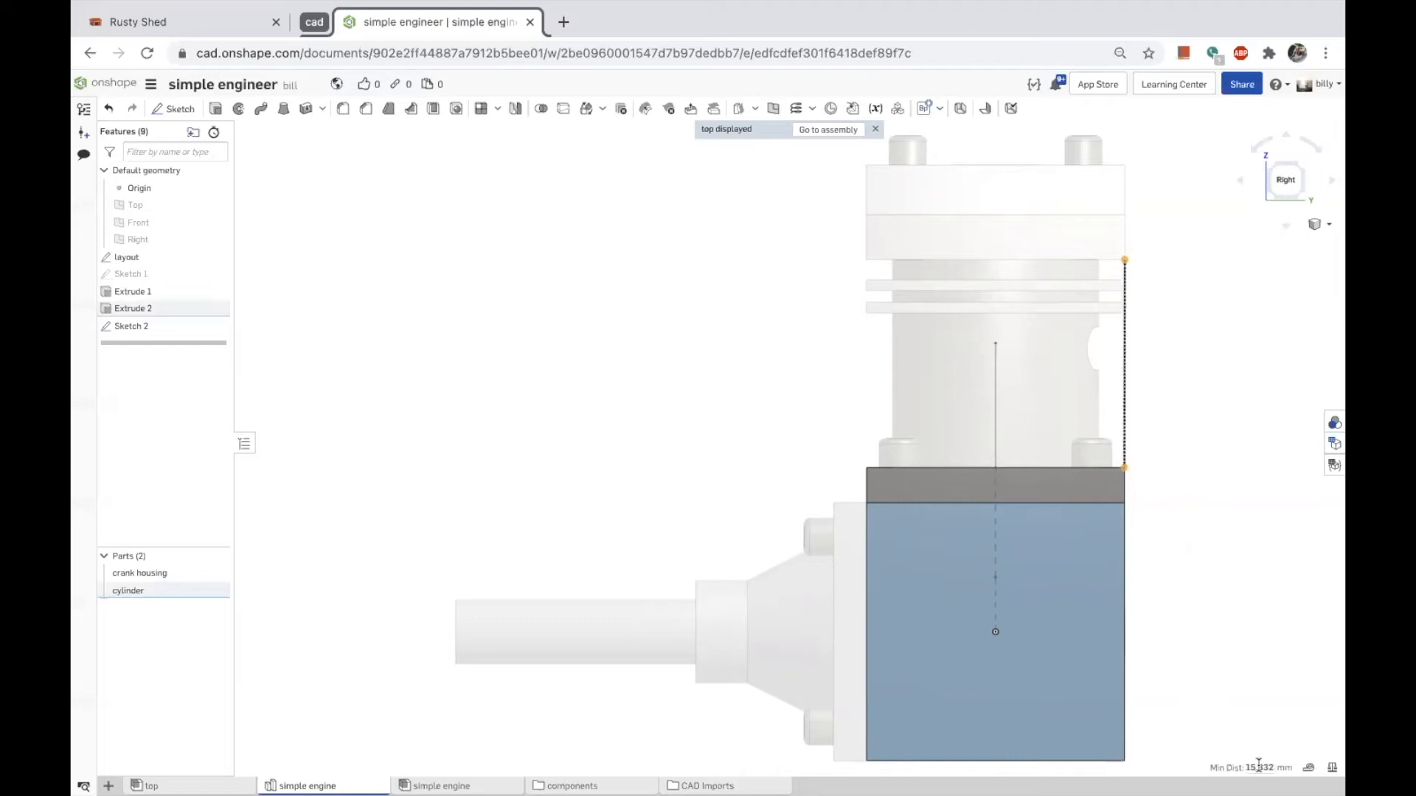
click(1259, 767)
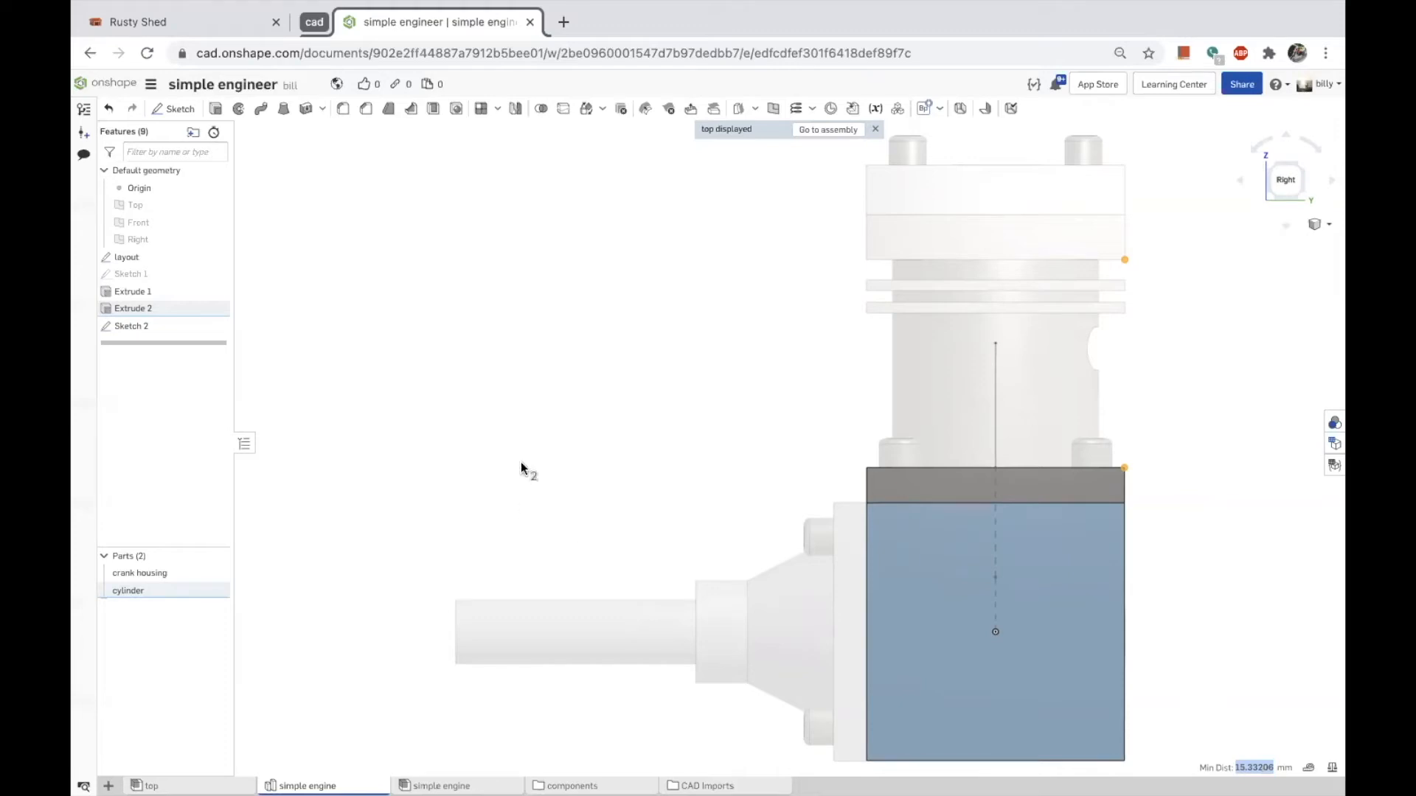
click(506, 413)
Extrude the sketched circle upward by 15.33206 mm, adding it to the cylinder part.
click(128, 326)
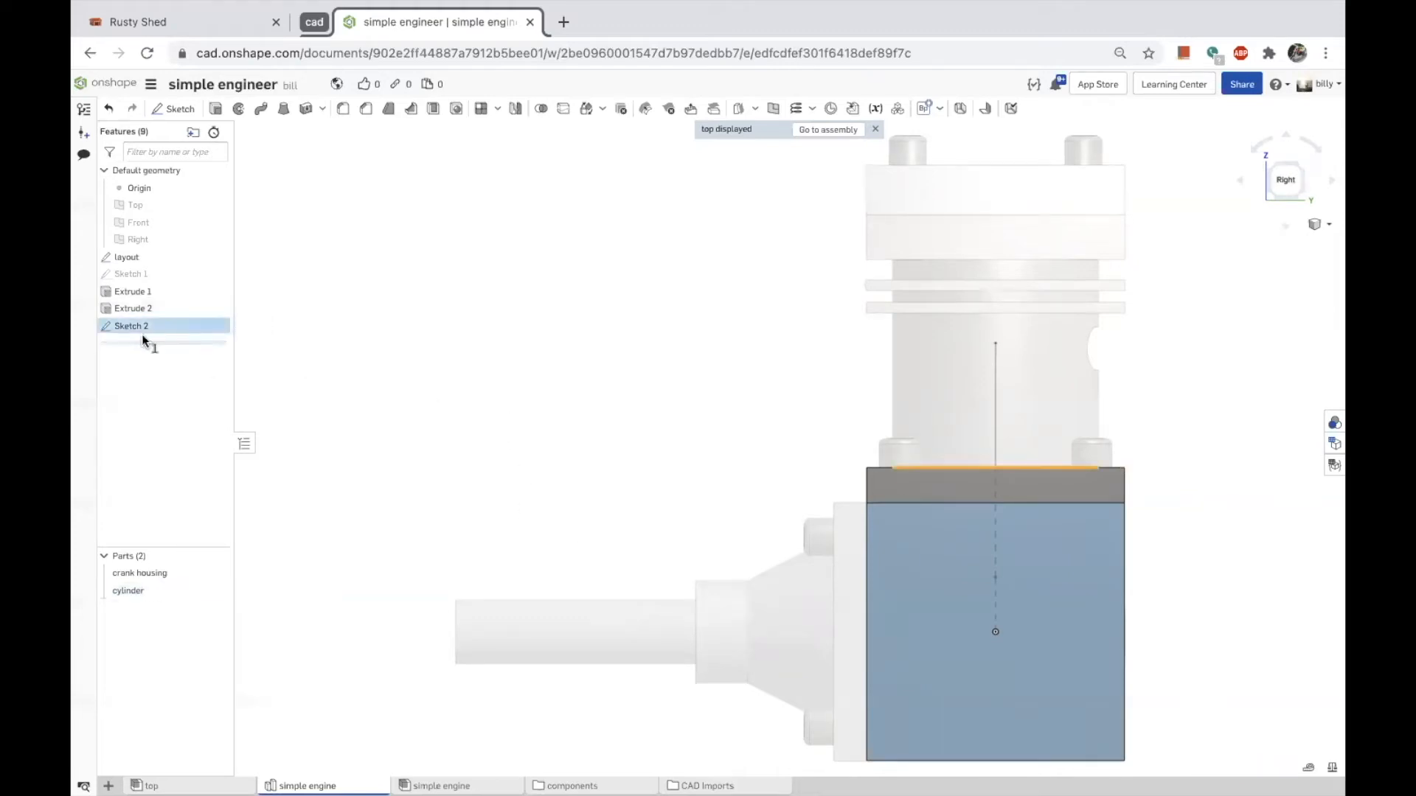
click(186, 327)
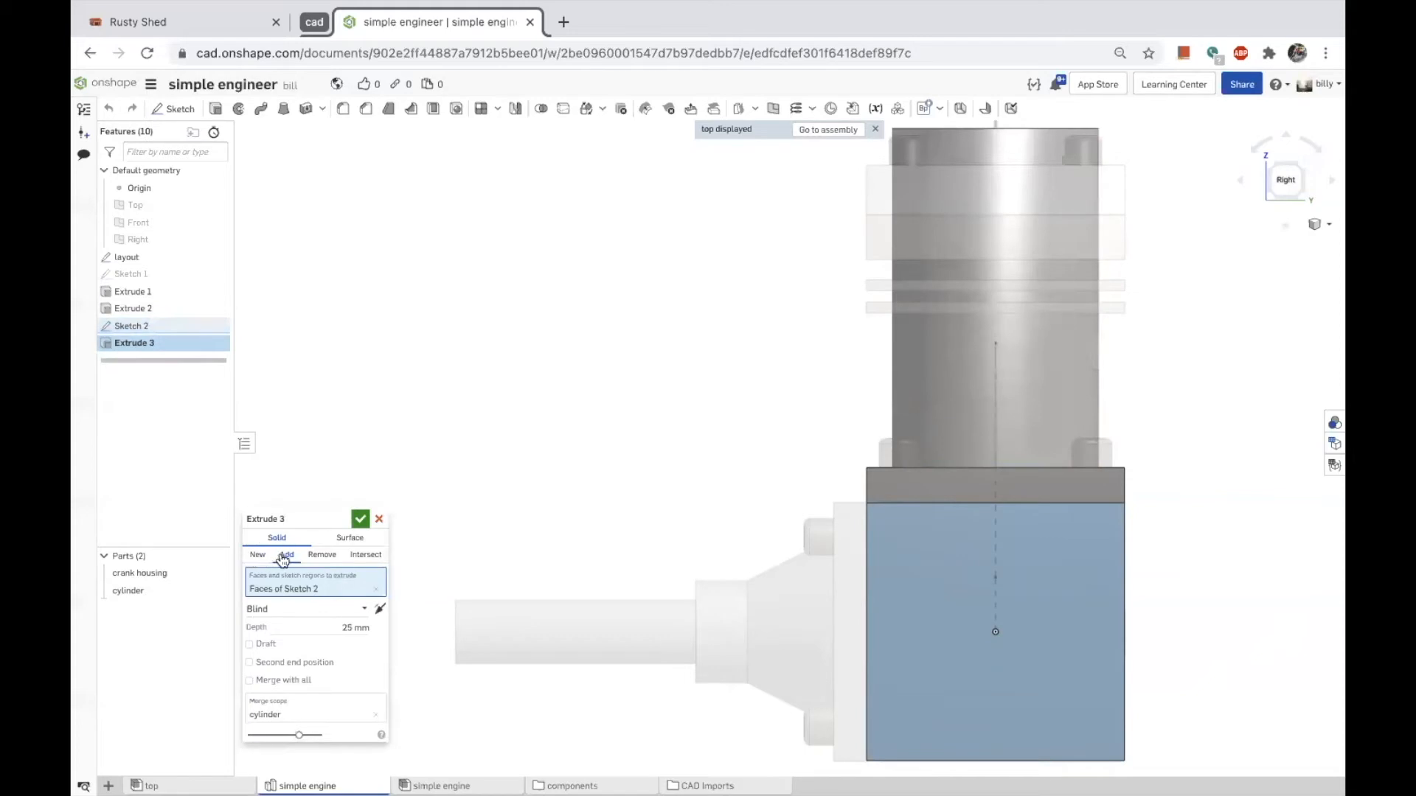
click(334, 626)
key(ctrl+v)
click(361, 520)
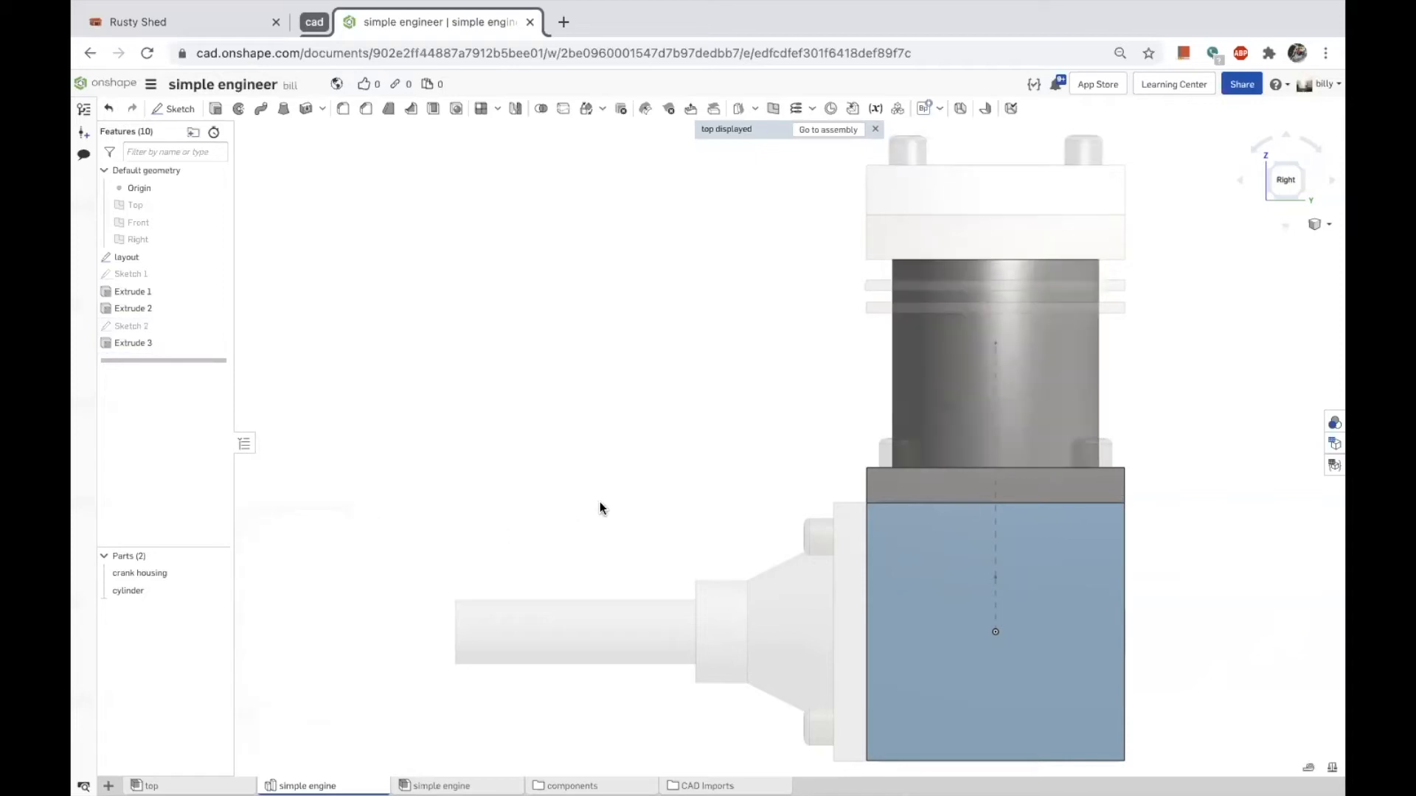
Hide the cylinder part to examine the crank housing's upper face within the imported assembly, and show the cylinder again.
key(shift+7)
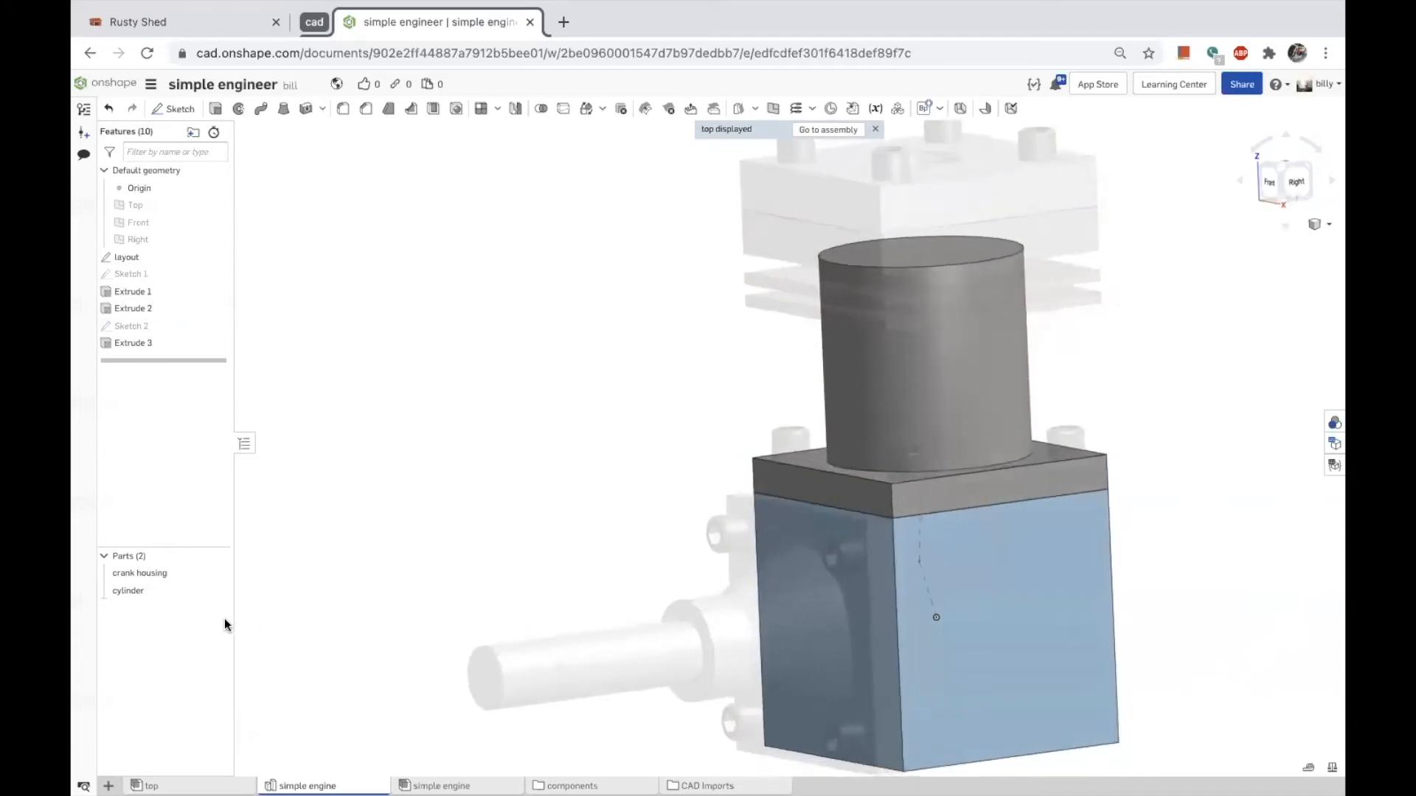
click(216, 592)
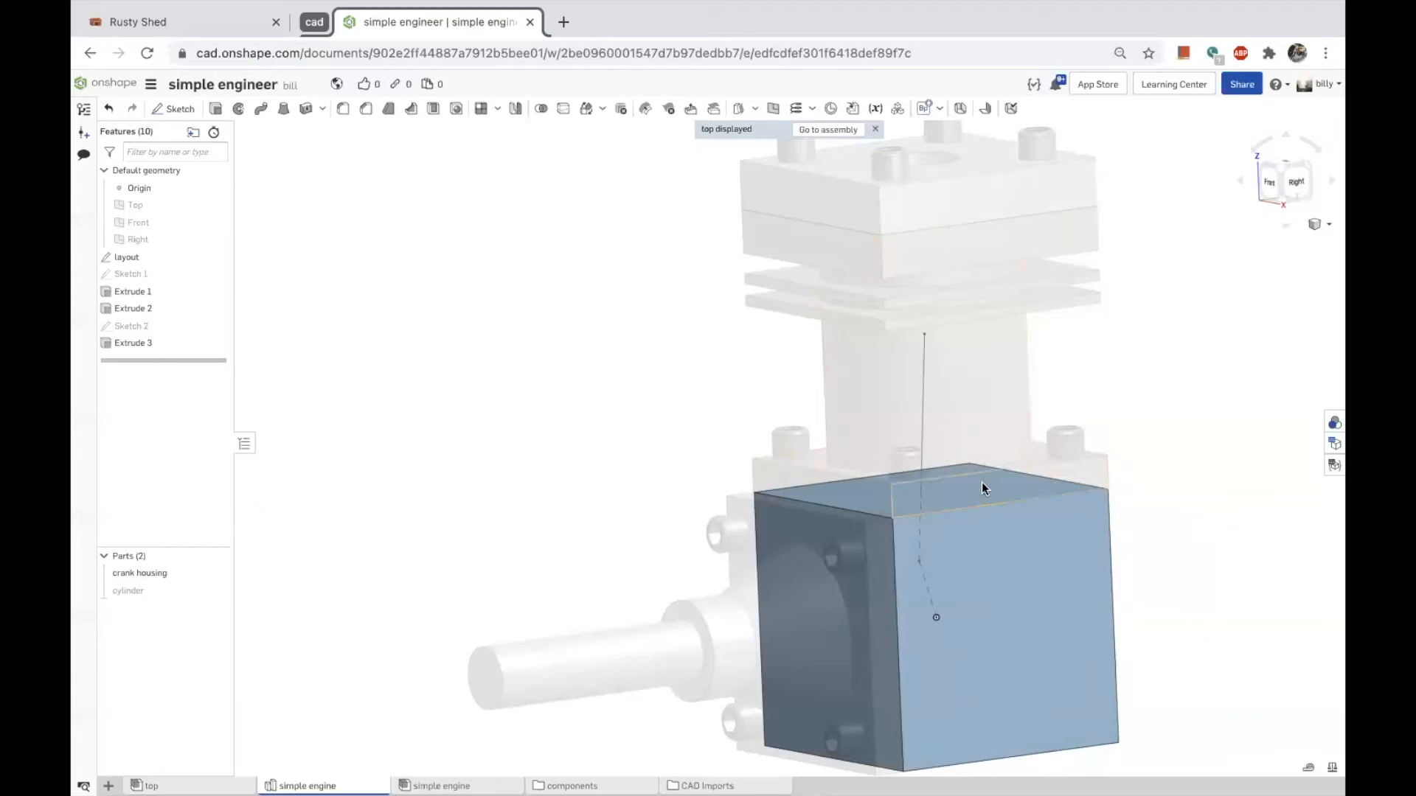
scroll(981, 481, up, 4)
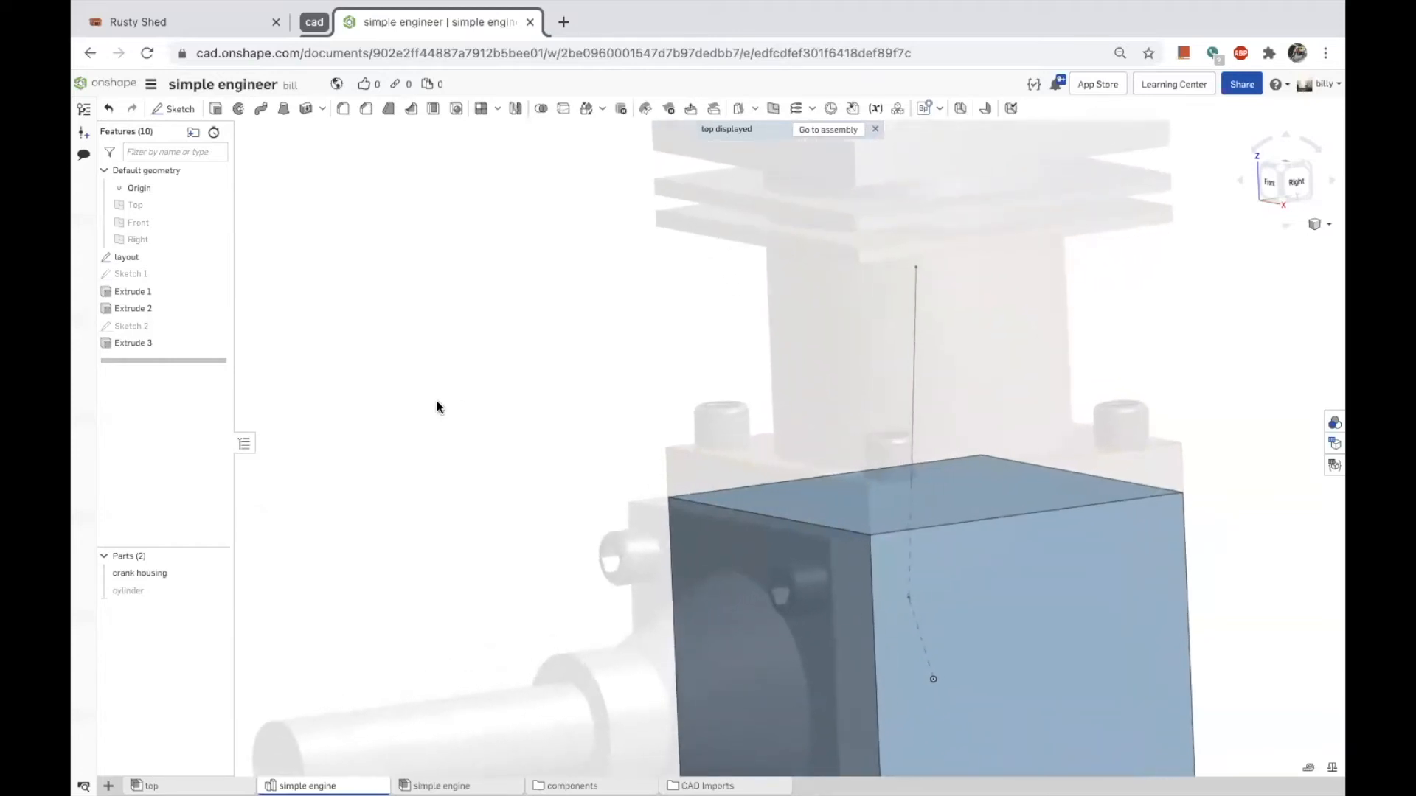
click(218, 591)
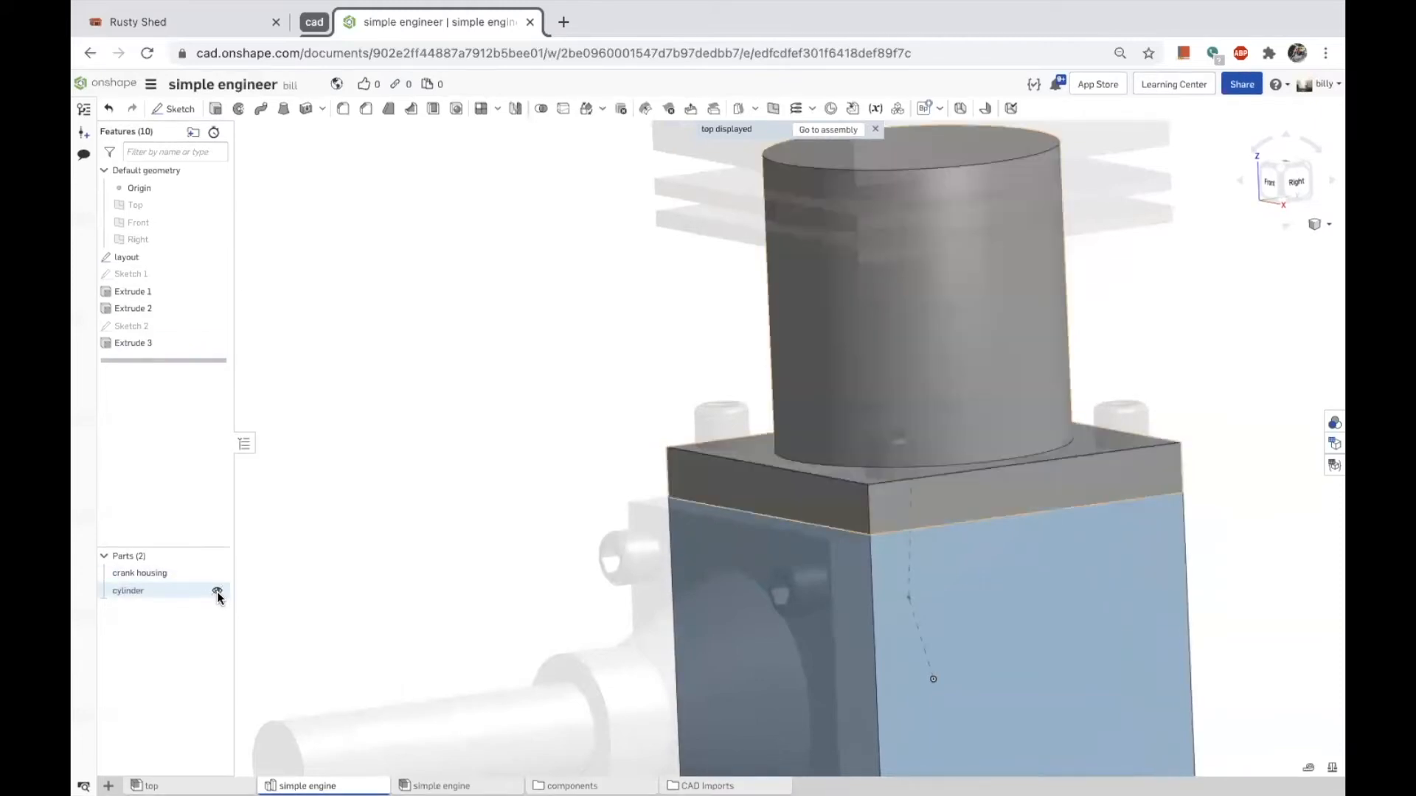
Hide the crank housing and begin an extrusion from the underside face of the cylinder's square plate, adding it to the cylinder part.
click(216, 572)
right_drag(378, 584, 367, 560)
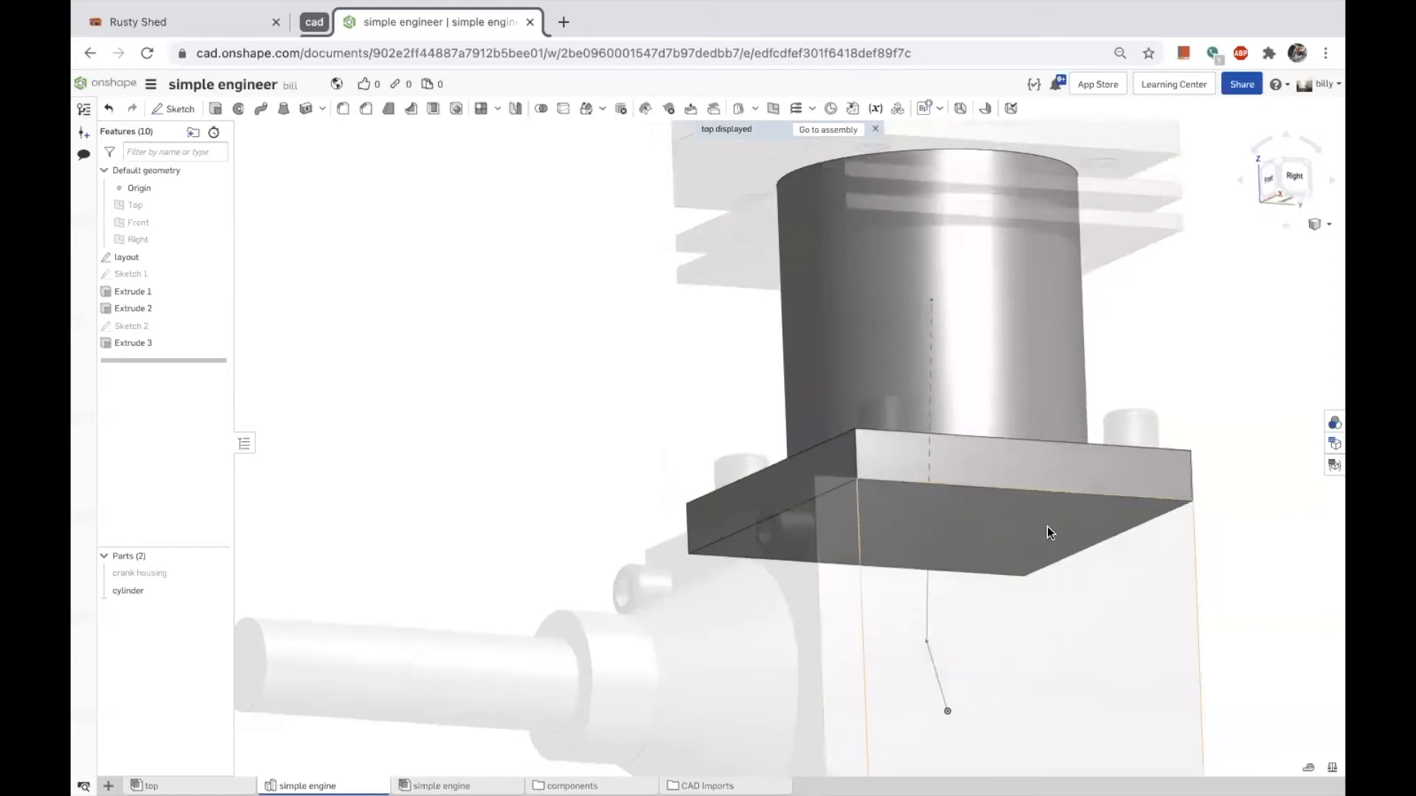
click(997, 514)
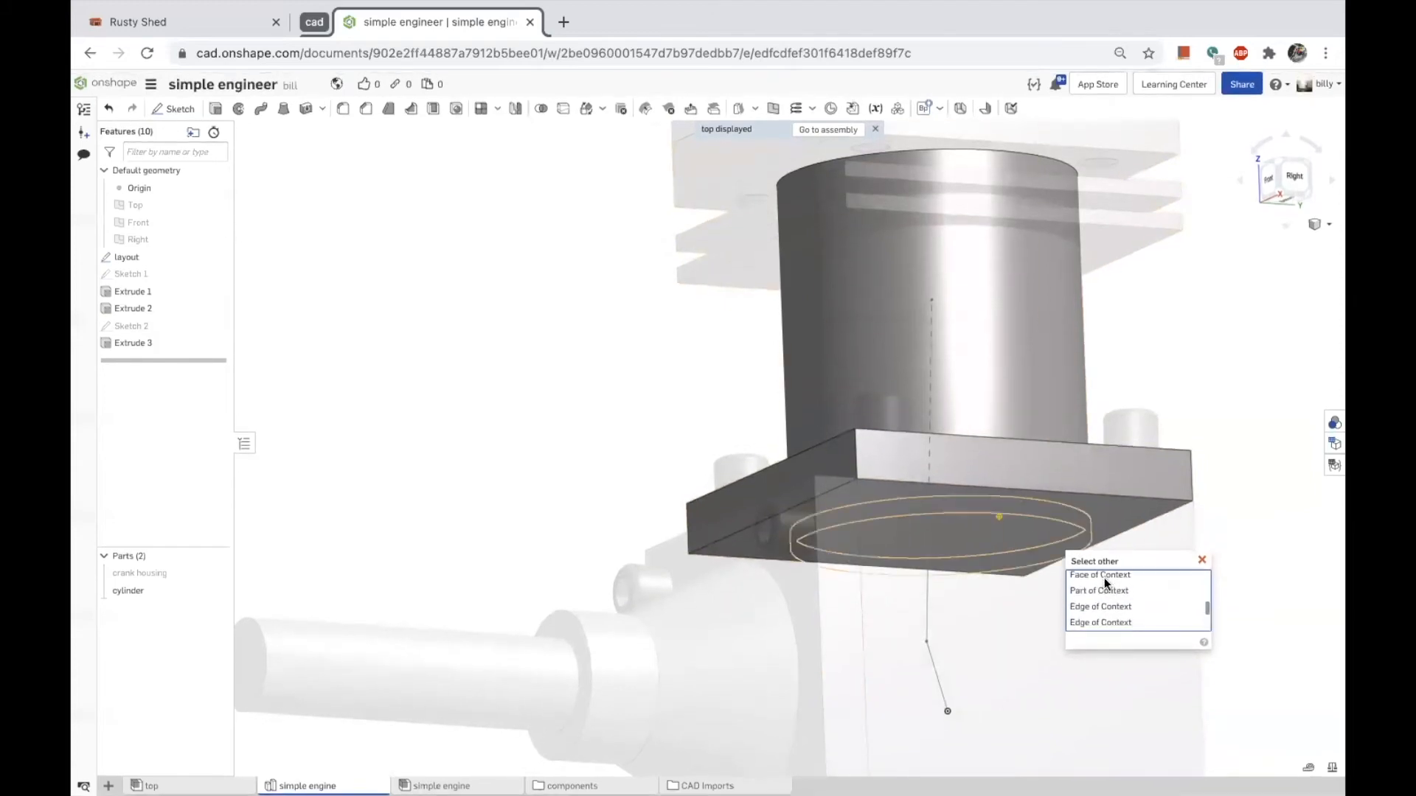
scroll(1111, 586, down, 2)
scroll(1110, 586, down, 2)
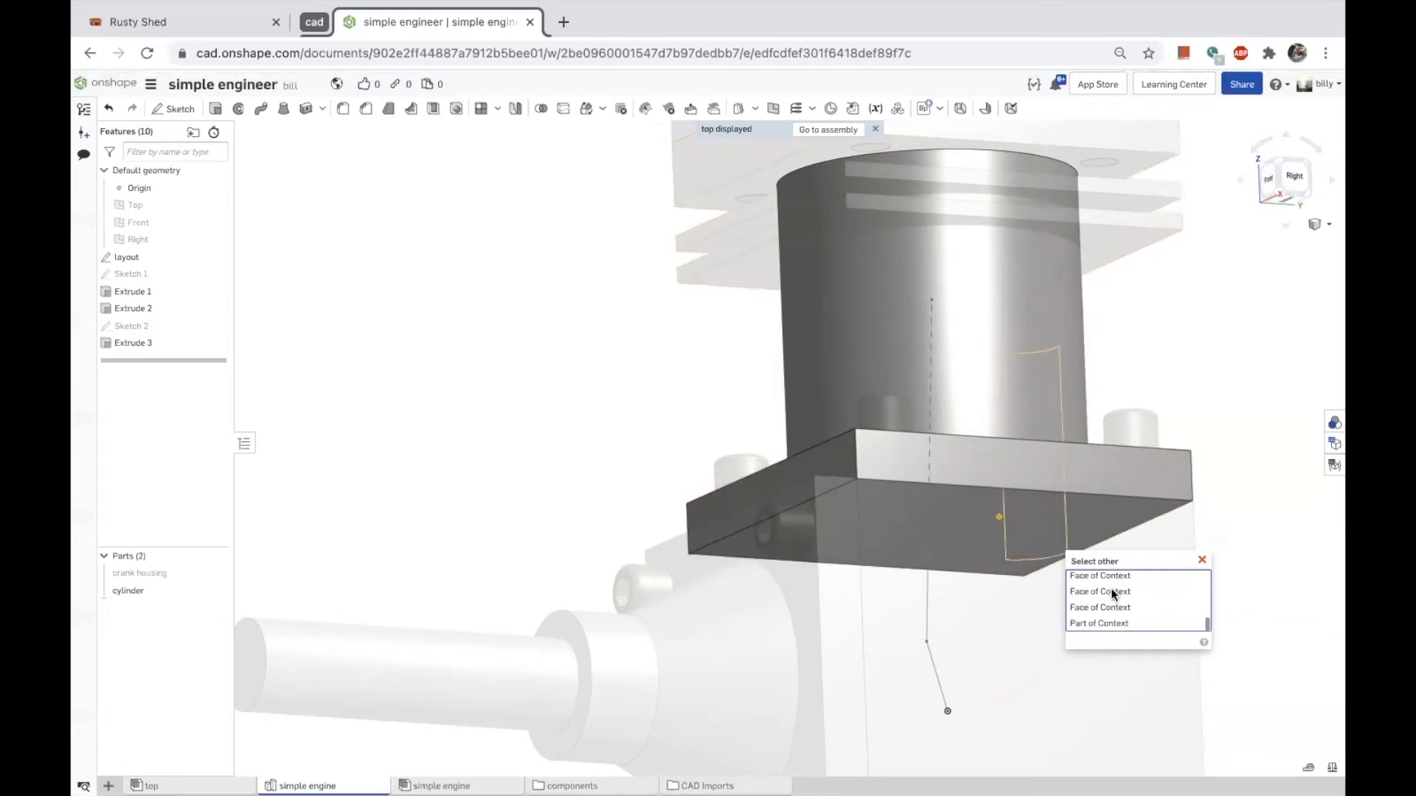
scroll(1097, 621, down, 1)
click(1149, 507)
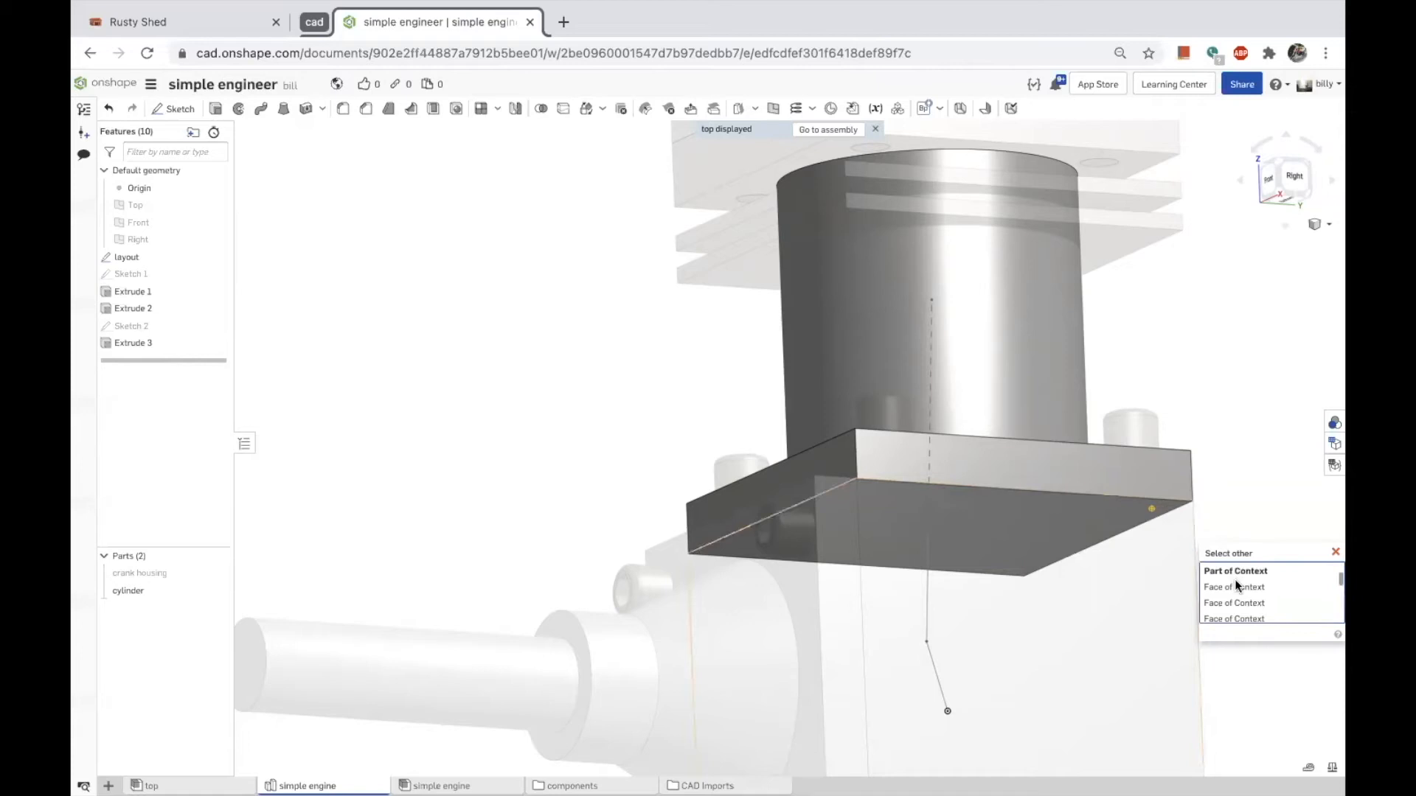
scroll(1237, 573, up, 5)
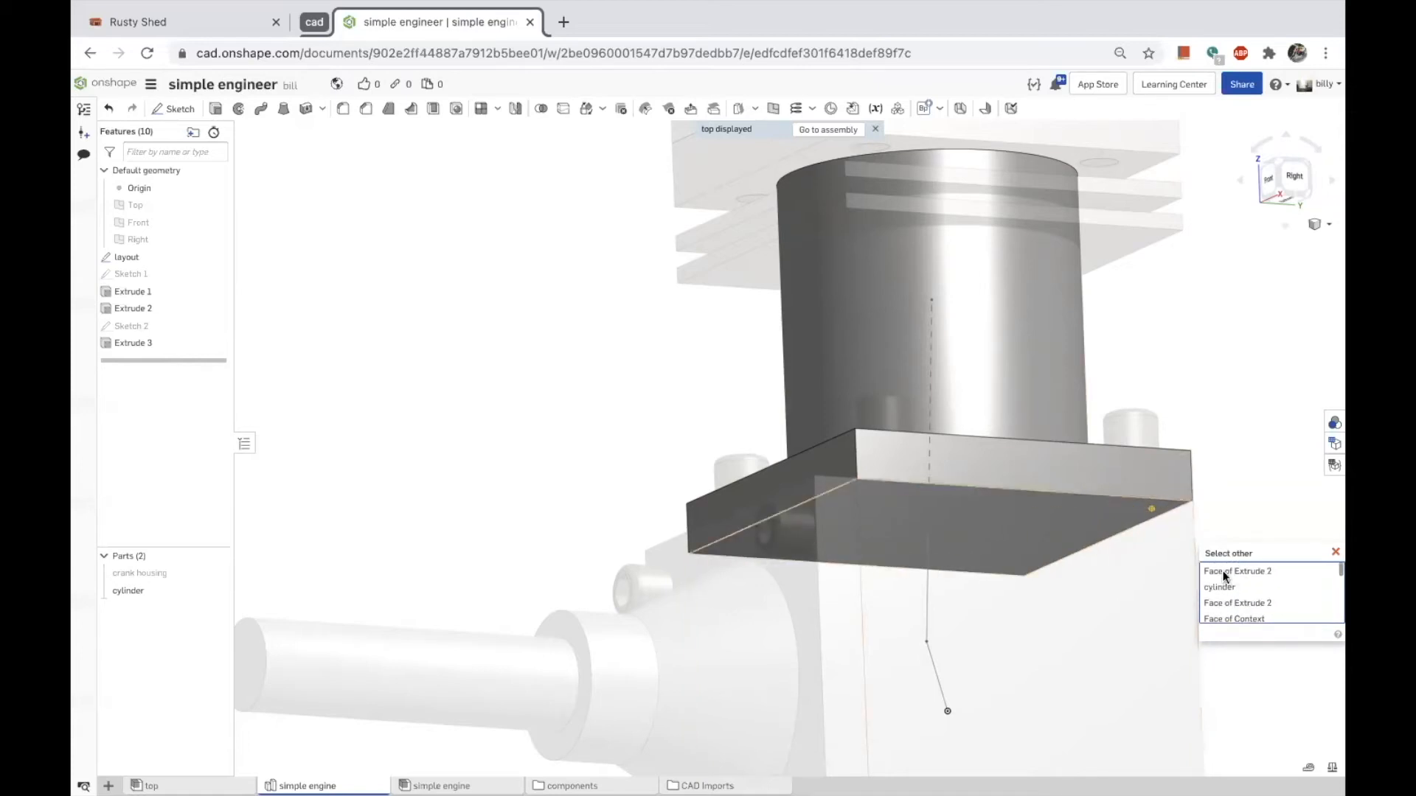
click(1237, 572)
scroll(483, 433, down, 4)
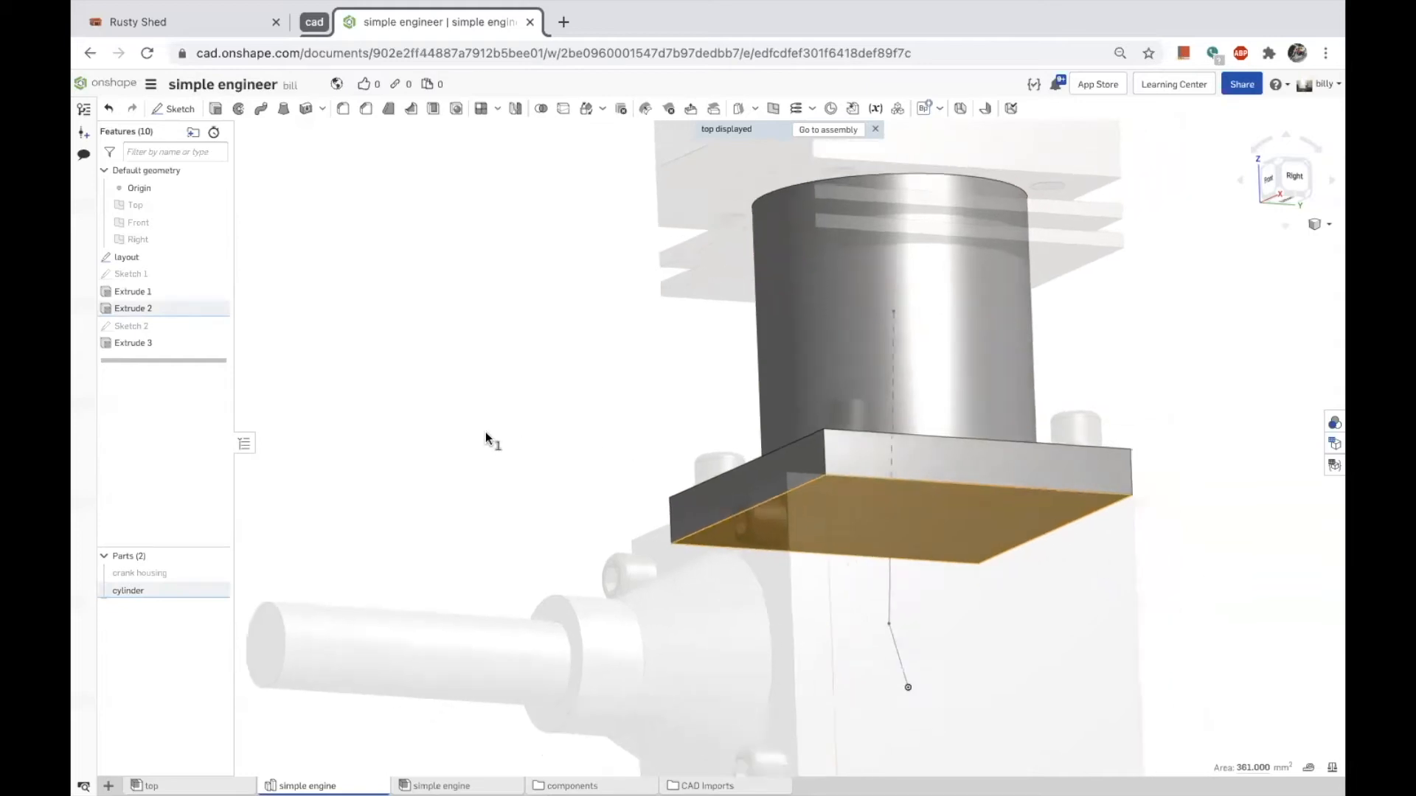
right_drag(481, 335, 480, 371)
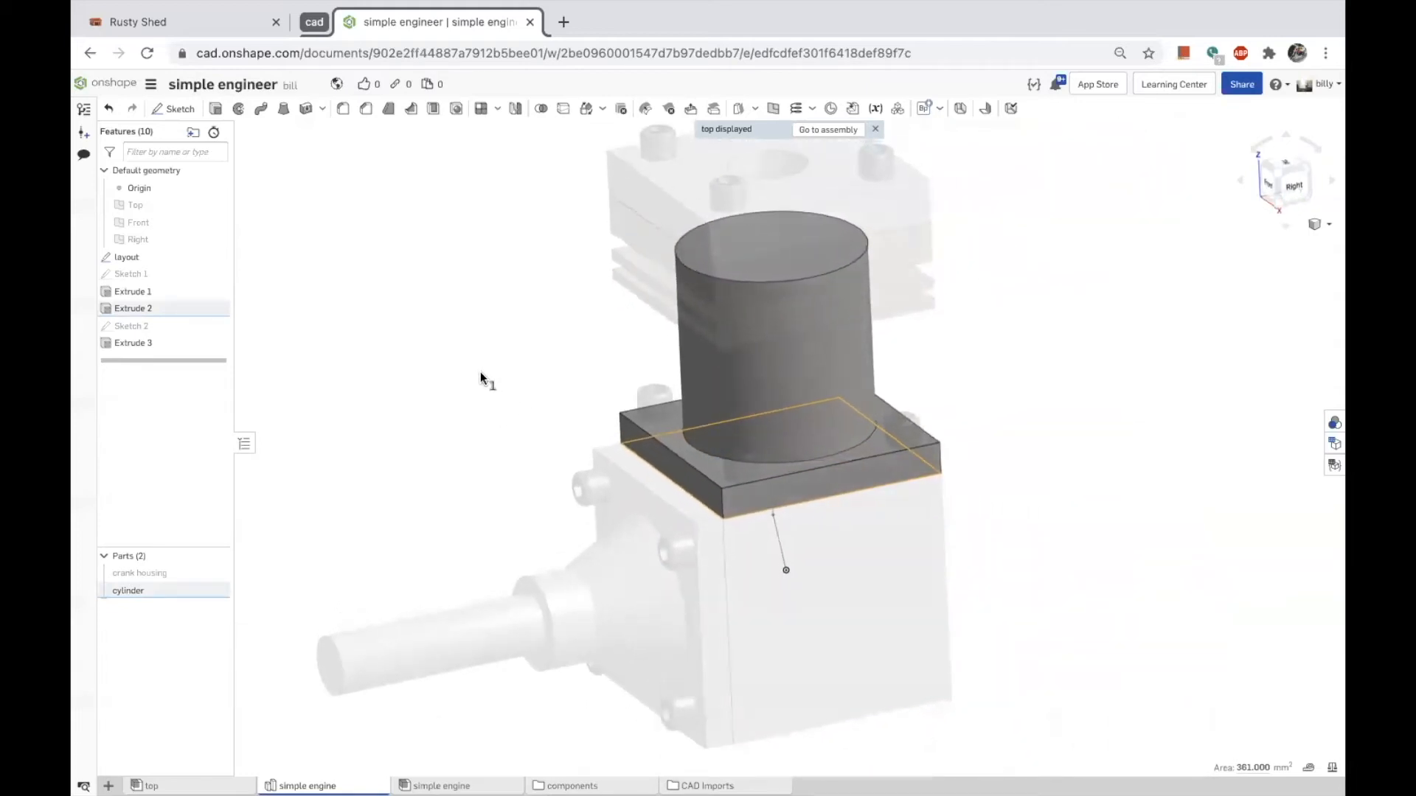
click(215, 110)
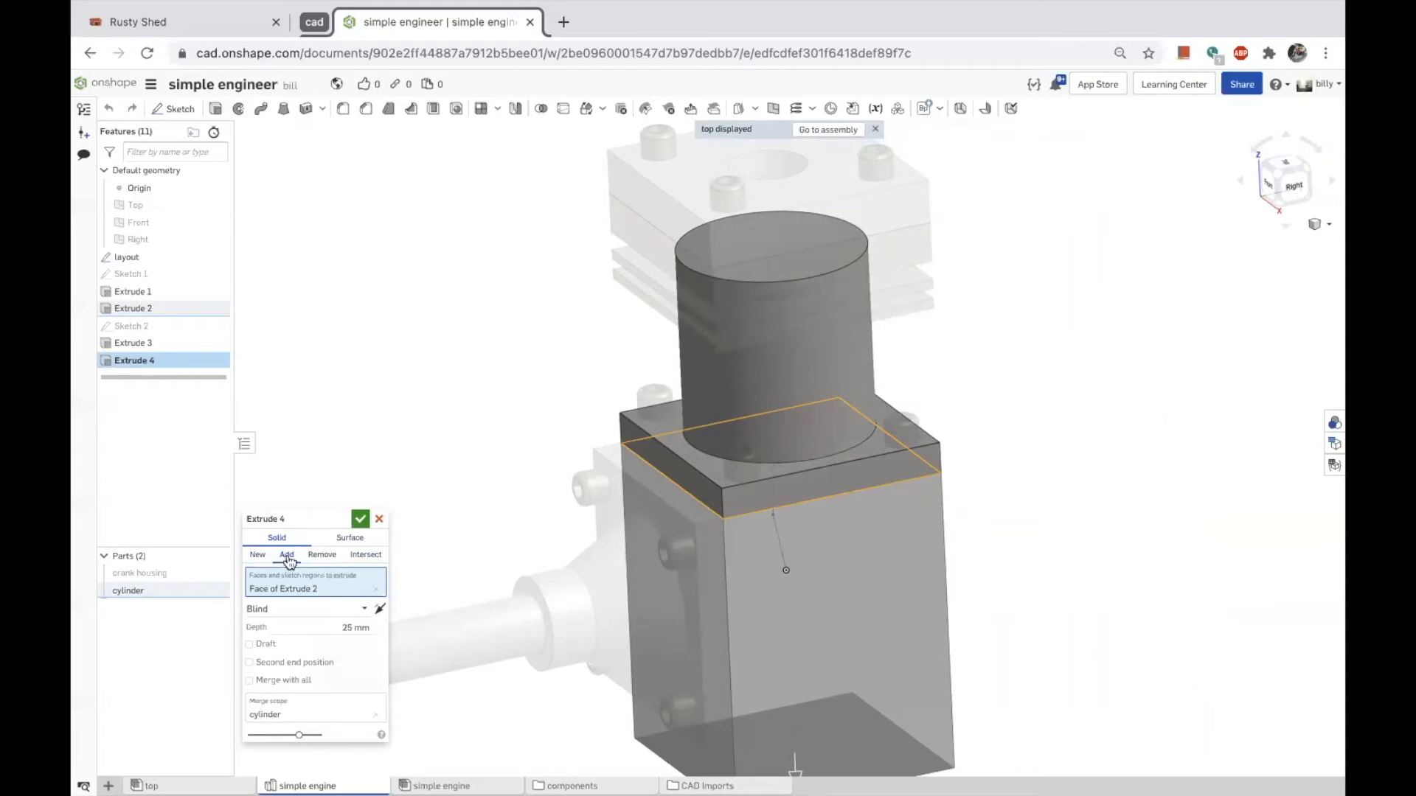
click(293, 609)
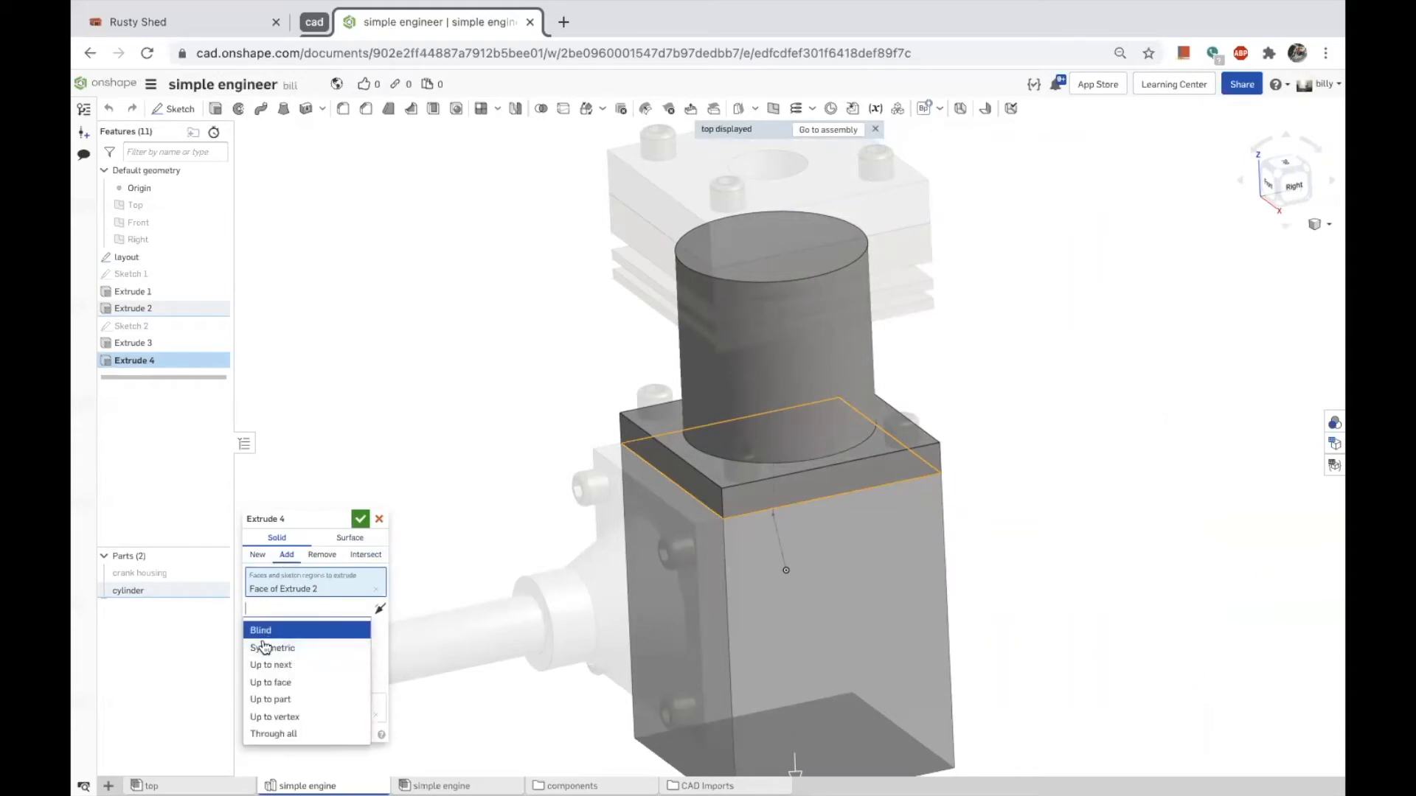
click(287, 684)
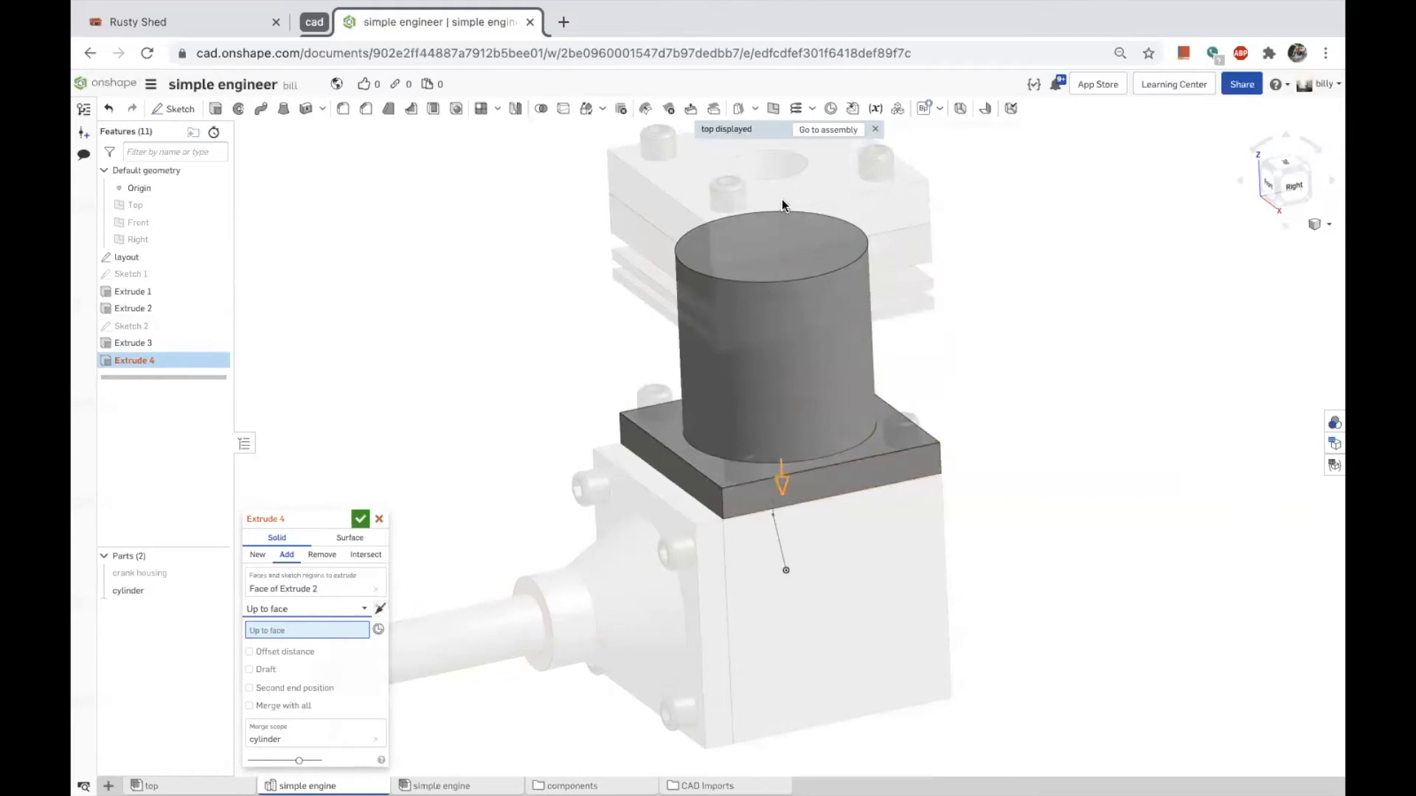
click(324, 611)
click(292, 631)
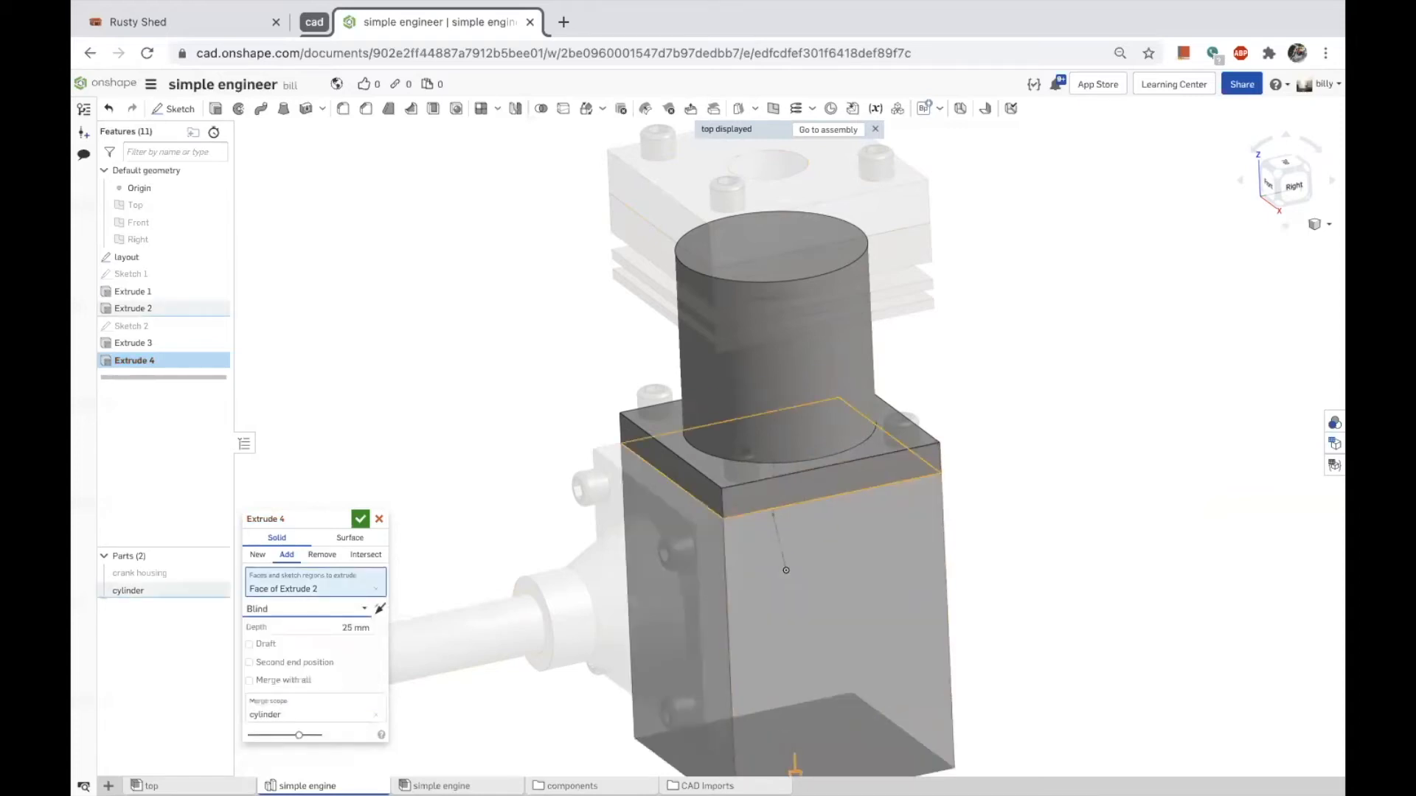
Extend the extrusion upward with a blind depth of 22.7 mm and enable a second end position above the plate.
drag(781, 449, 873, 203)
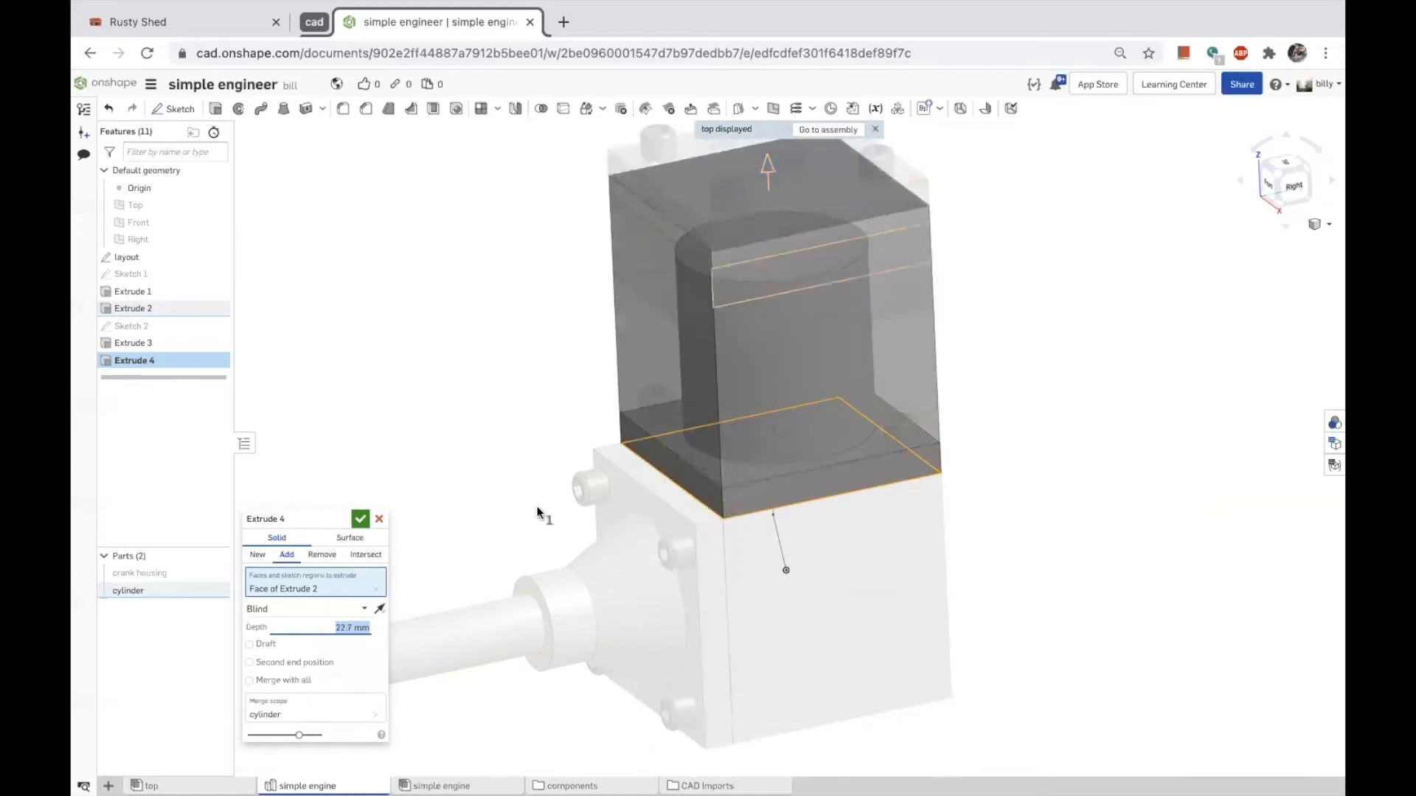
click(275, 664)
drag(805, 611, 818, 236)
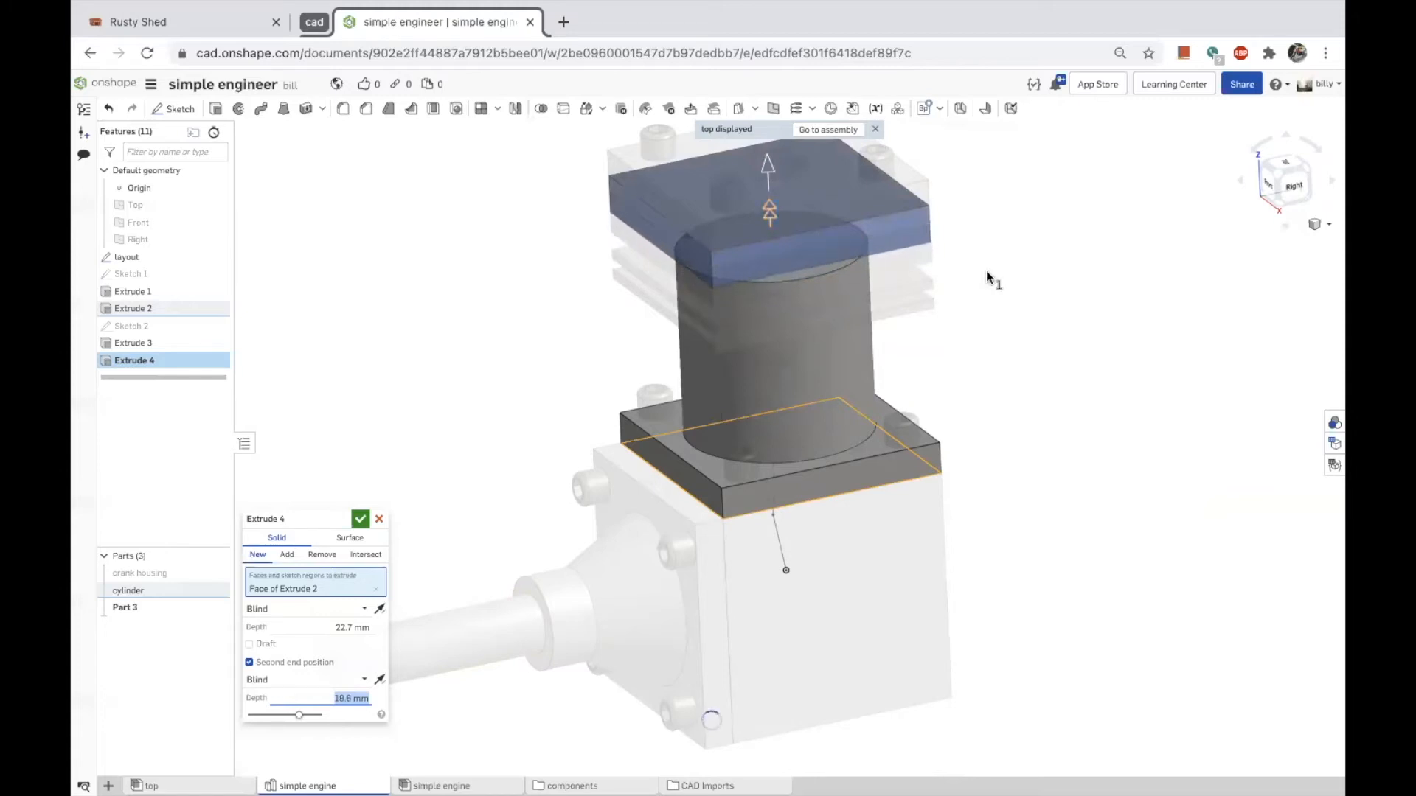
scroll(992, 288, up, 4)
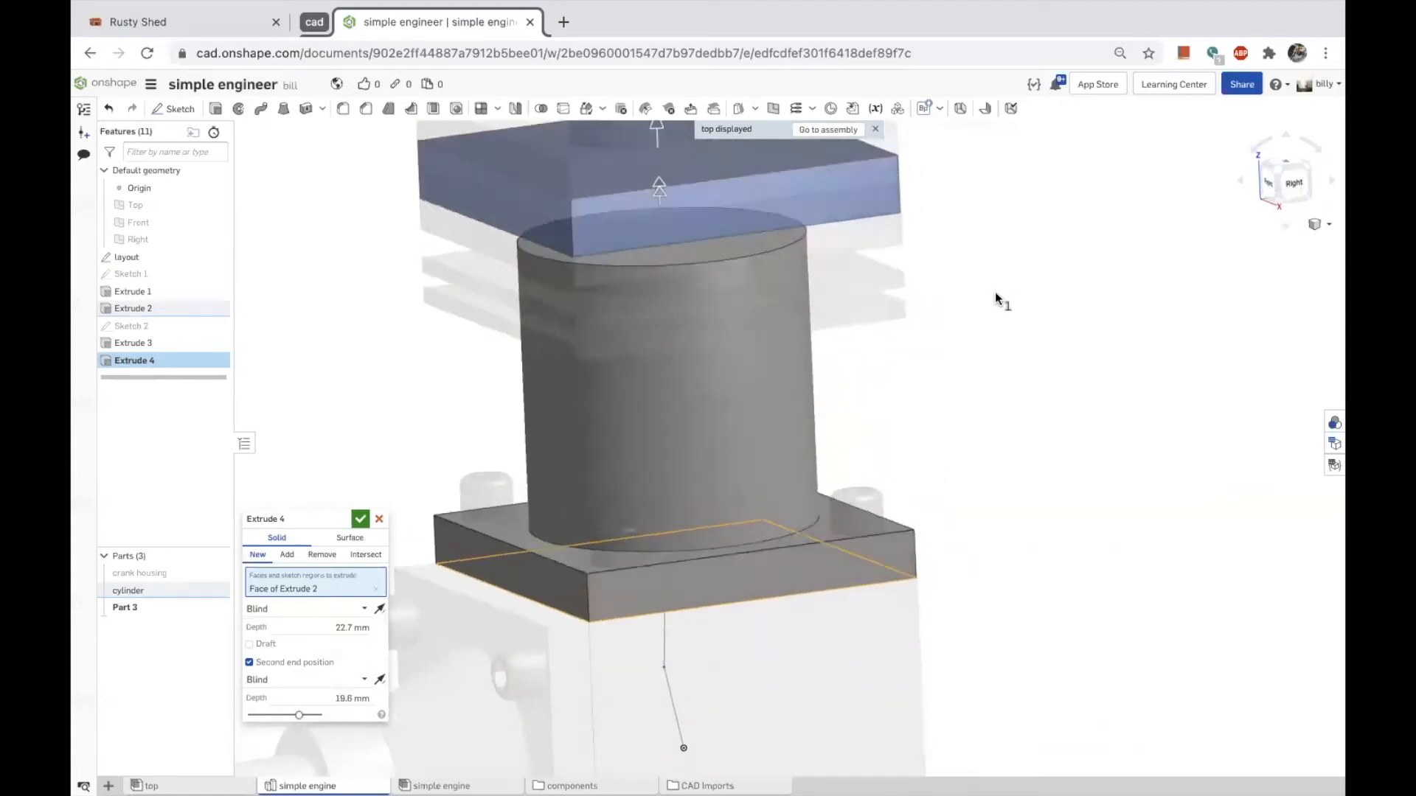
scroll(992, 295, up, 3)
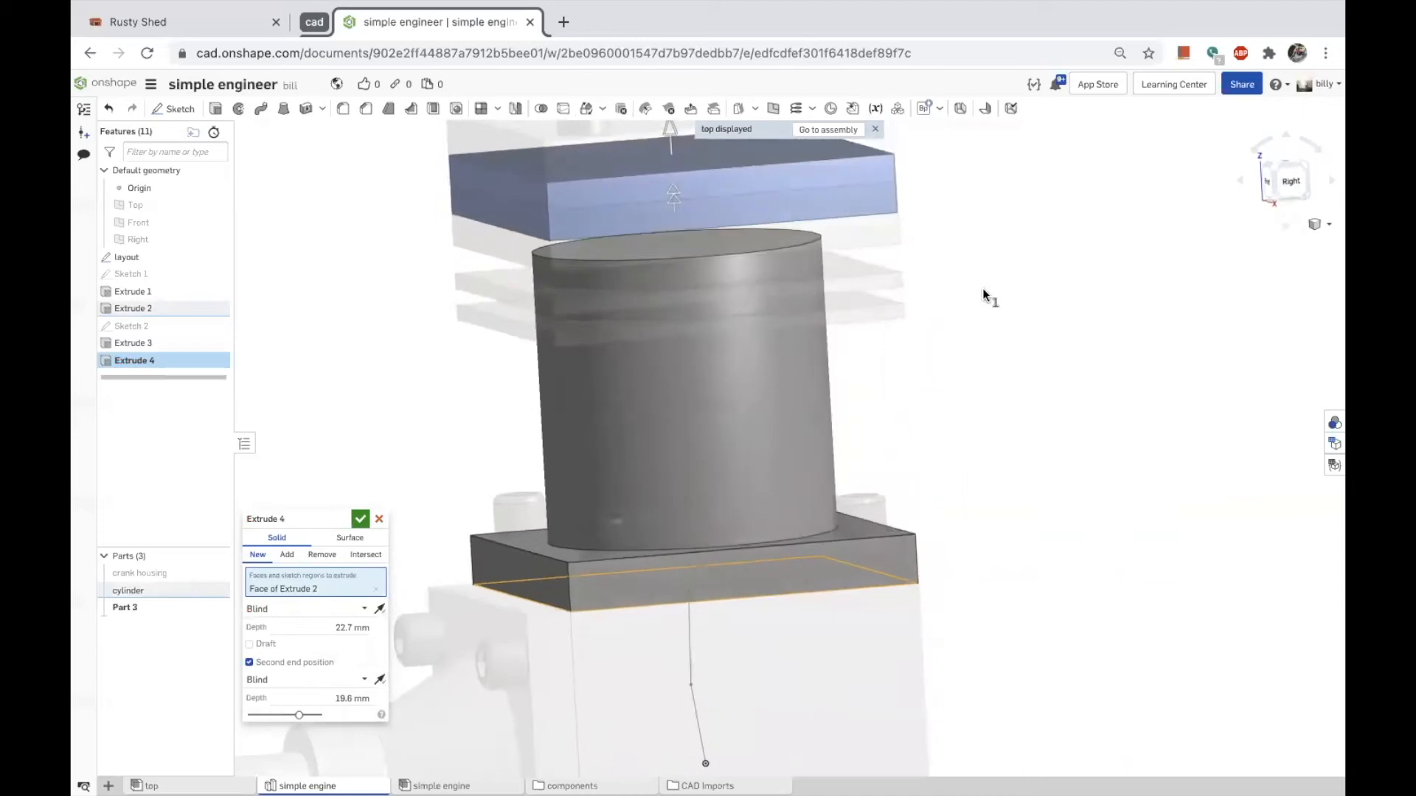
Set the extrusion's second end to Up to face, terminating at the barrel's top face, and accept the extrusion.
click(259, 684)
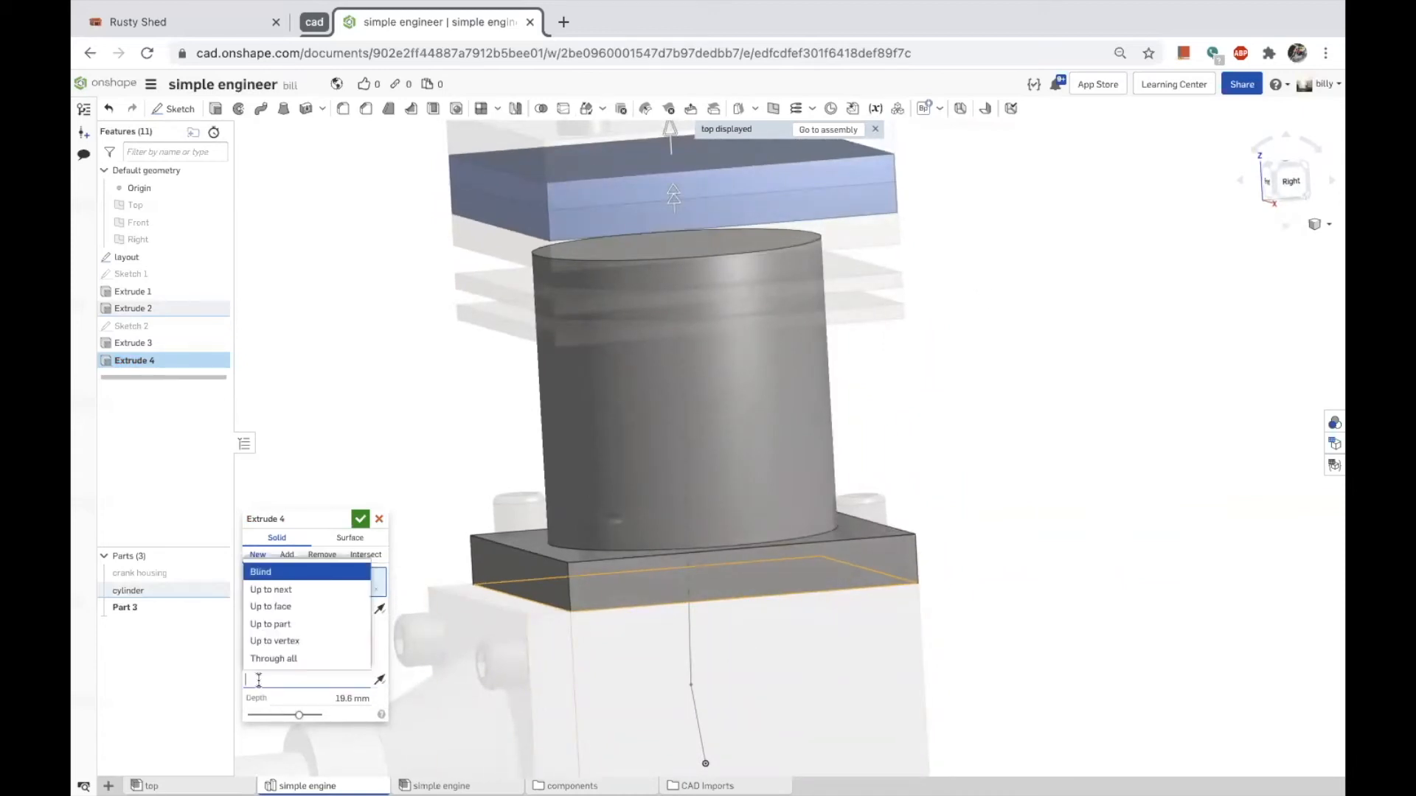
click(289, 608)
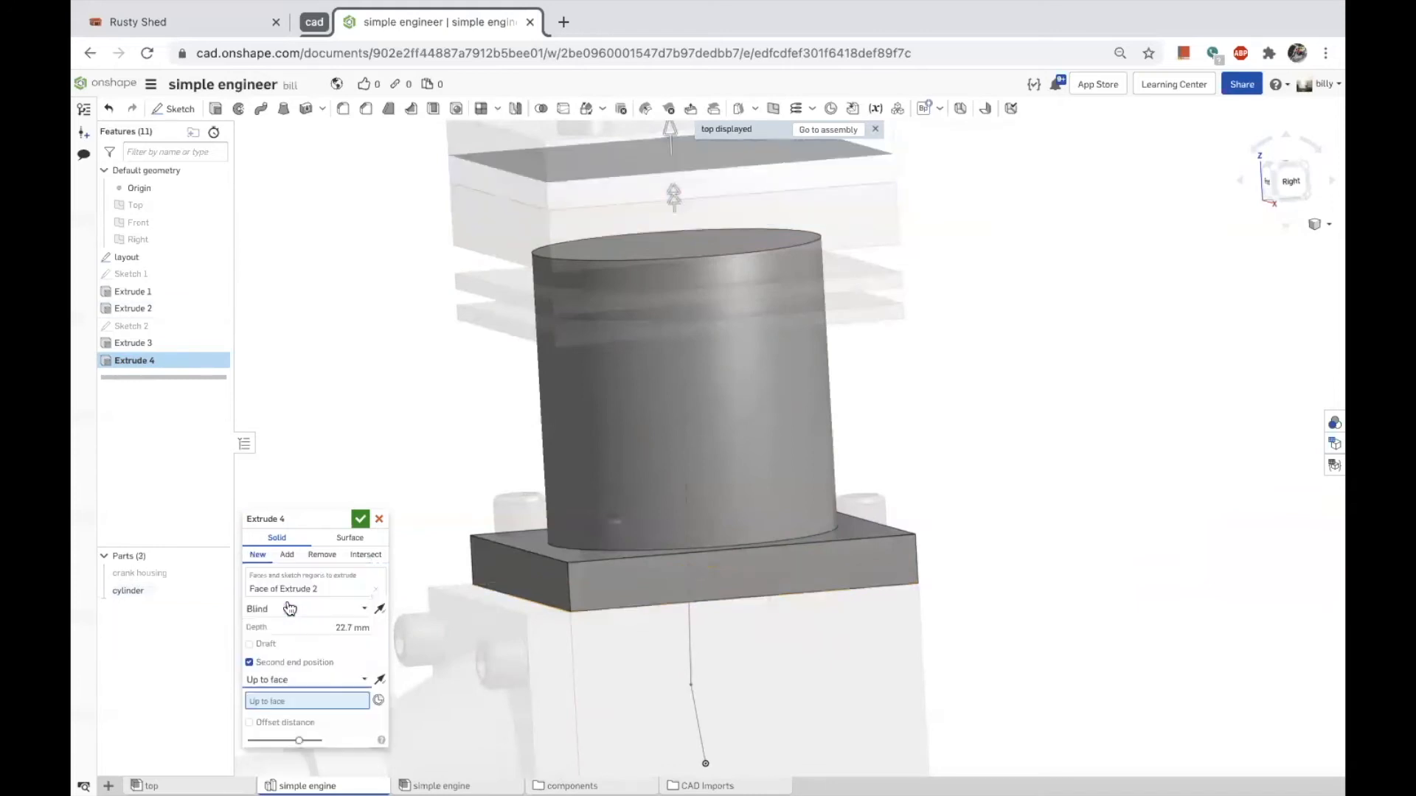
right_drag(684, 242, 677, 249)
text(`)
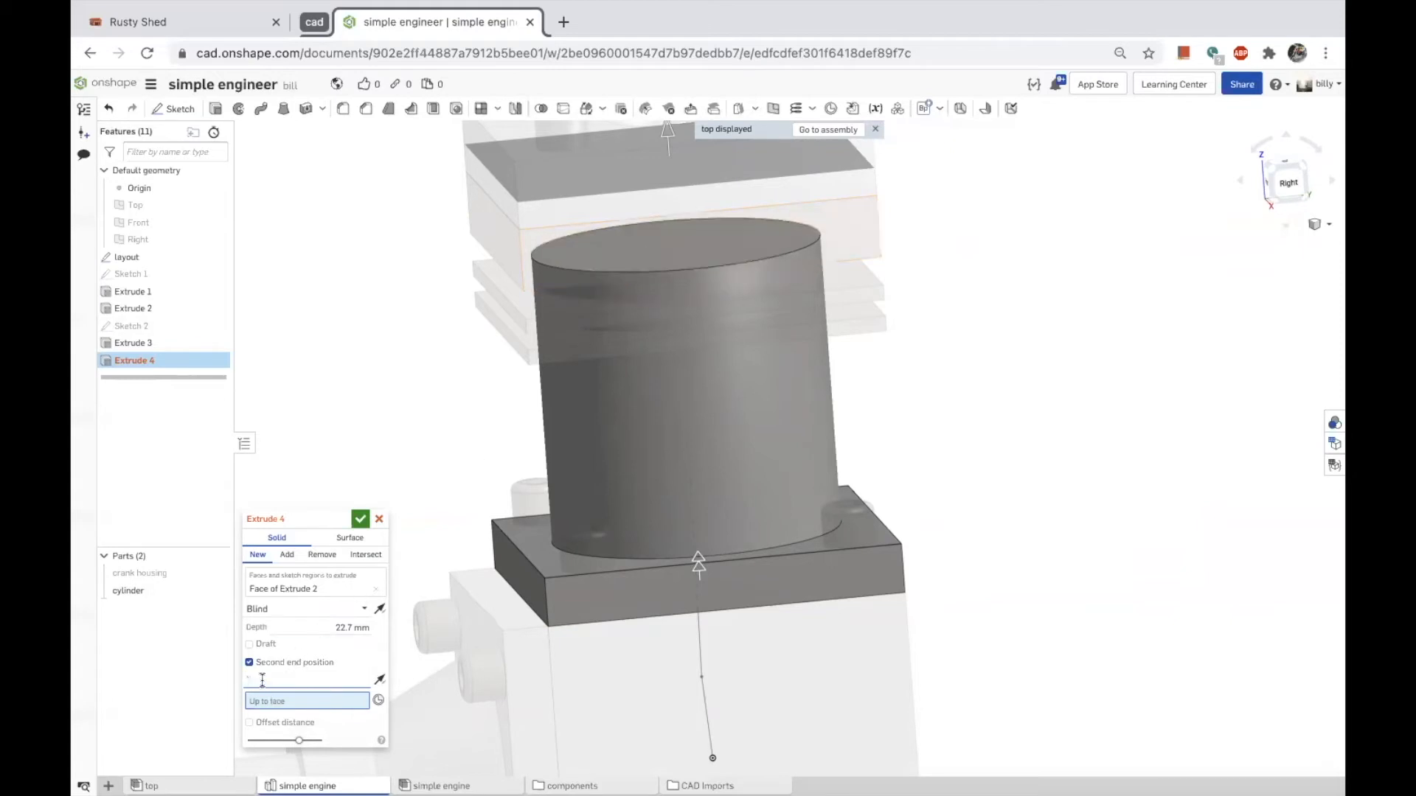
click(299, 680)
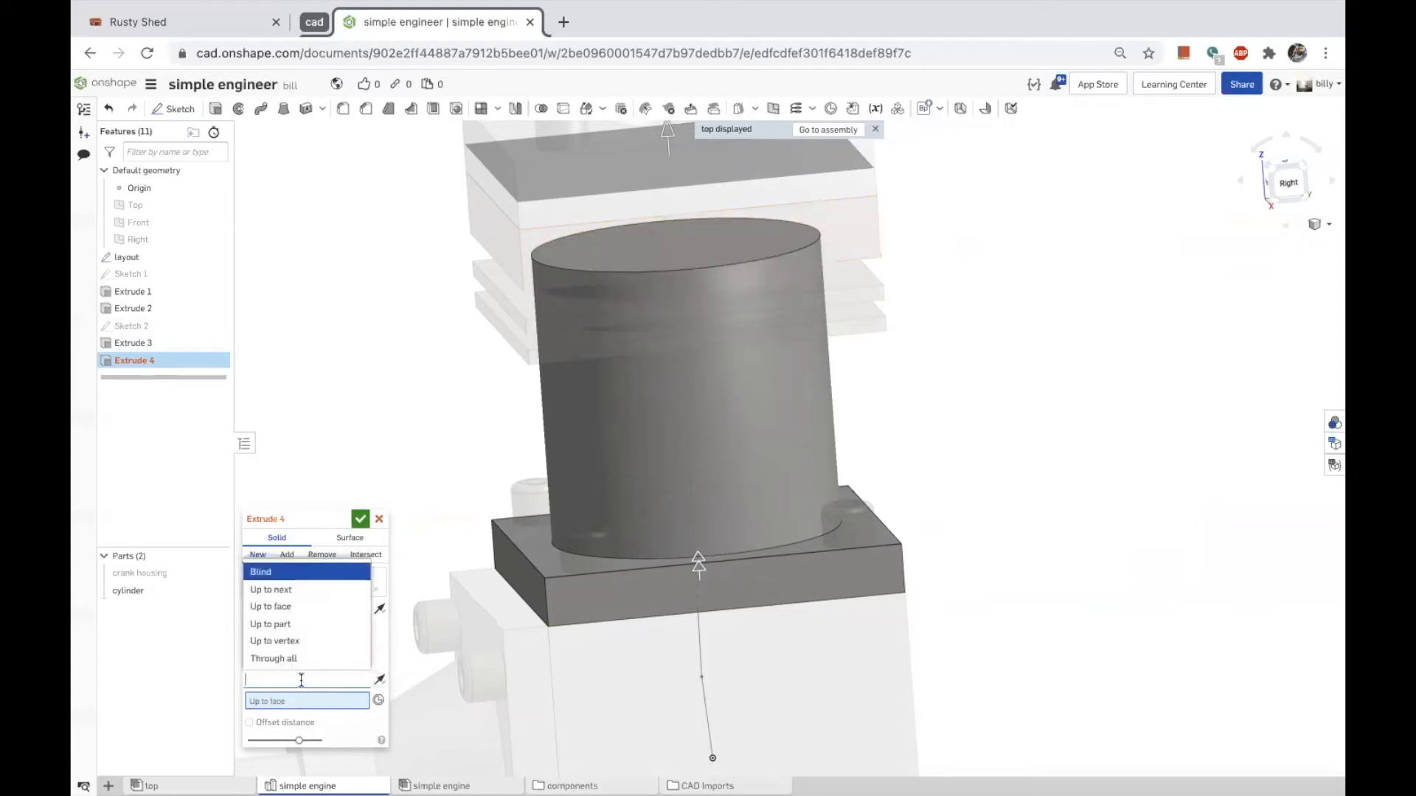
click(289, 612)
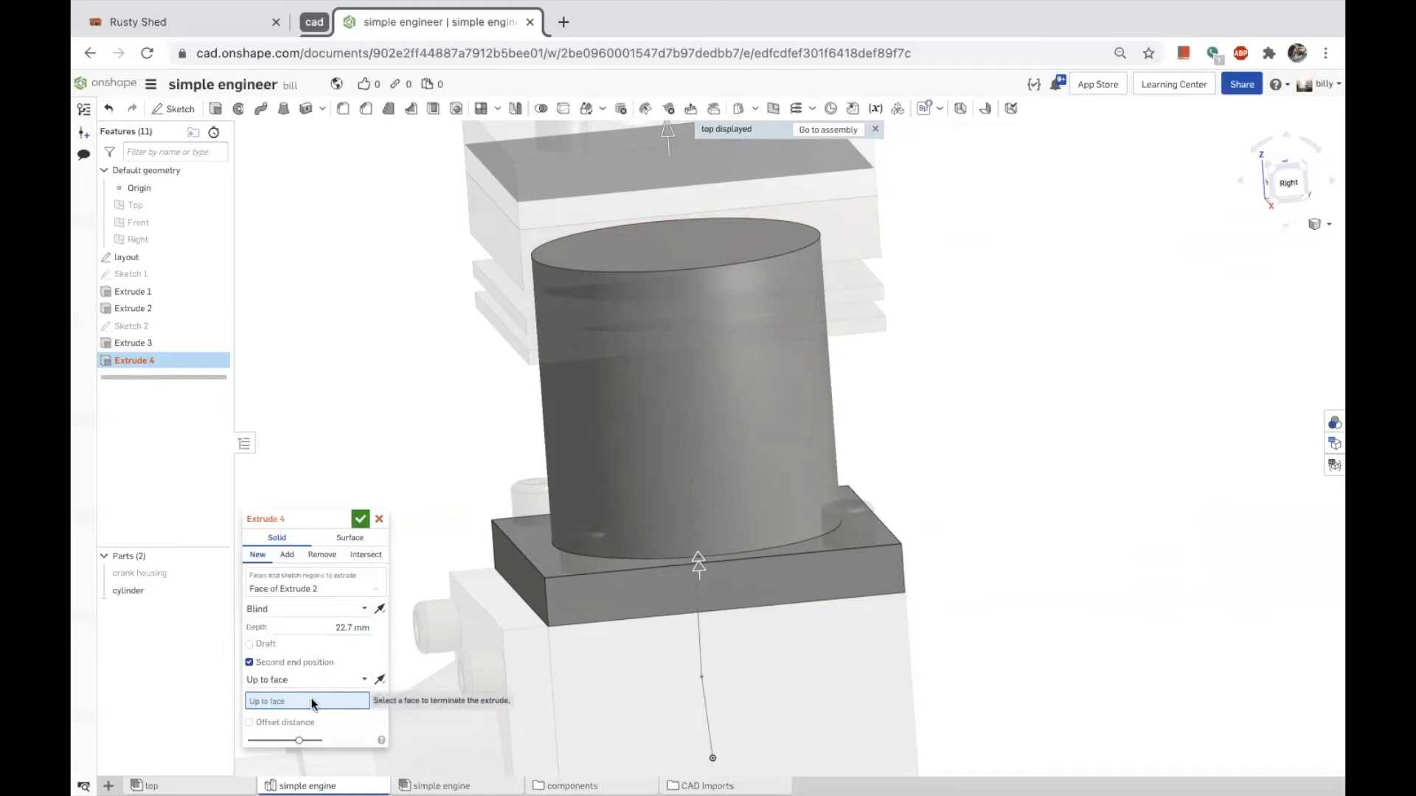
click(738, 332)
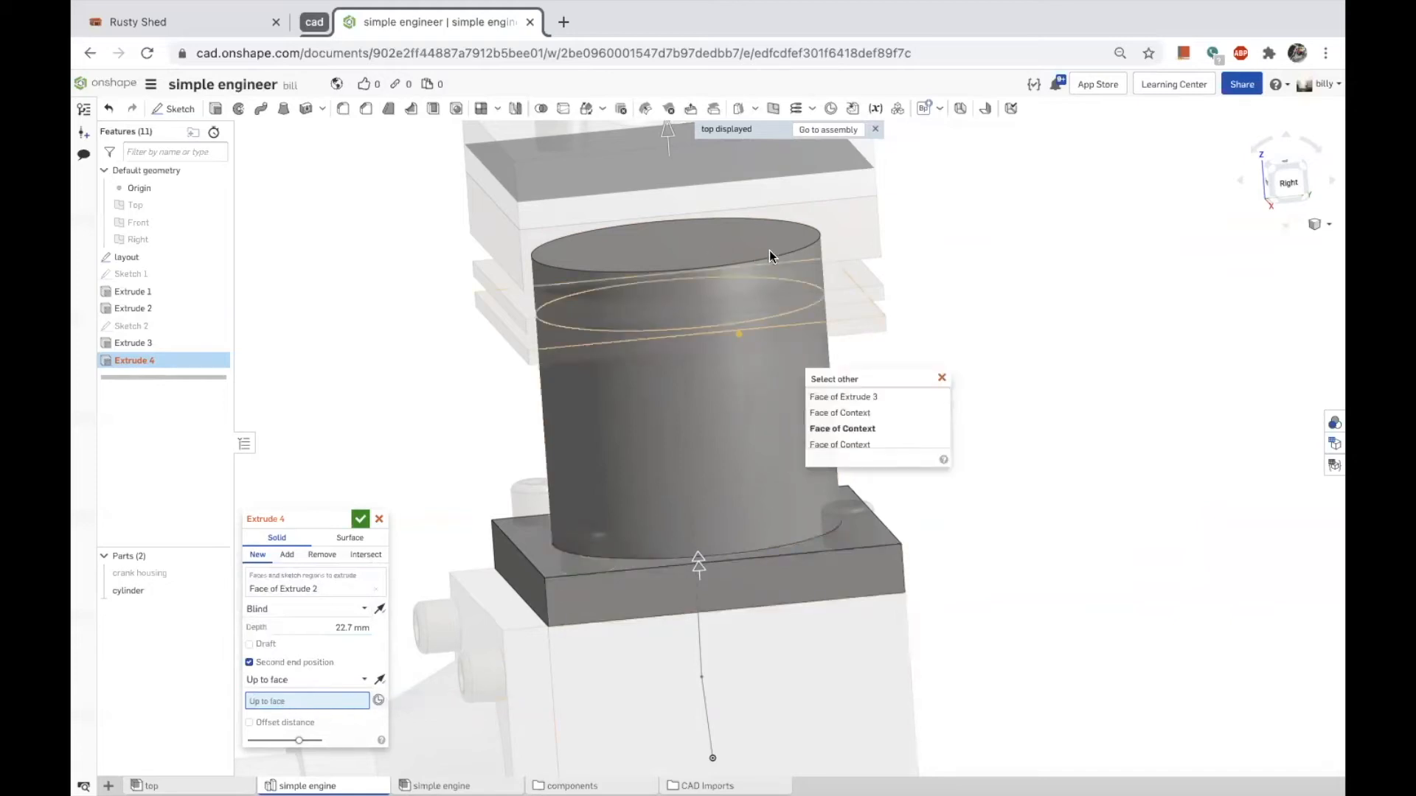
key(Escape)
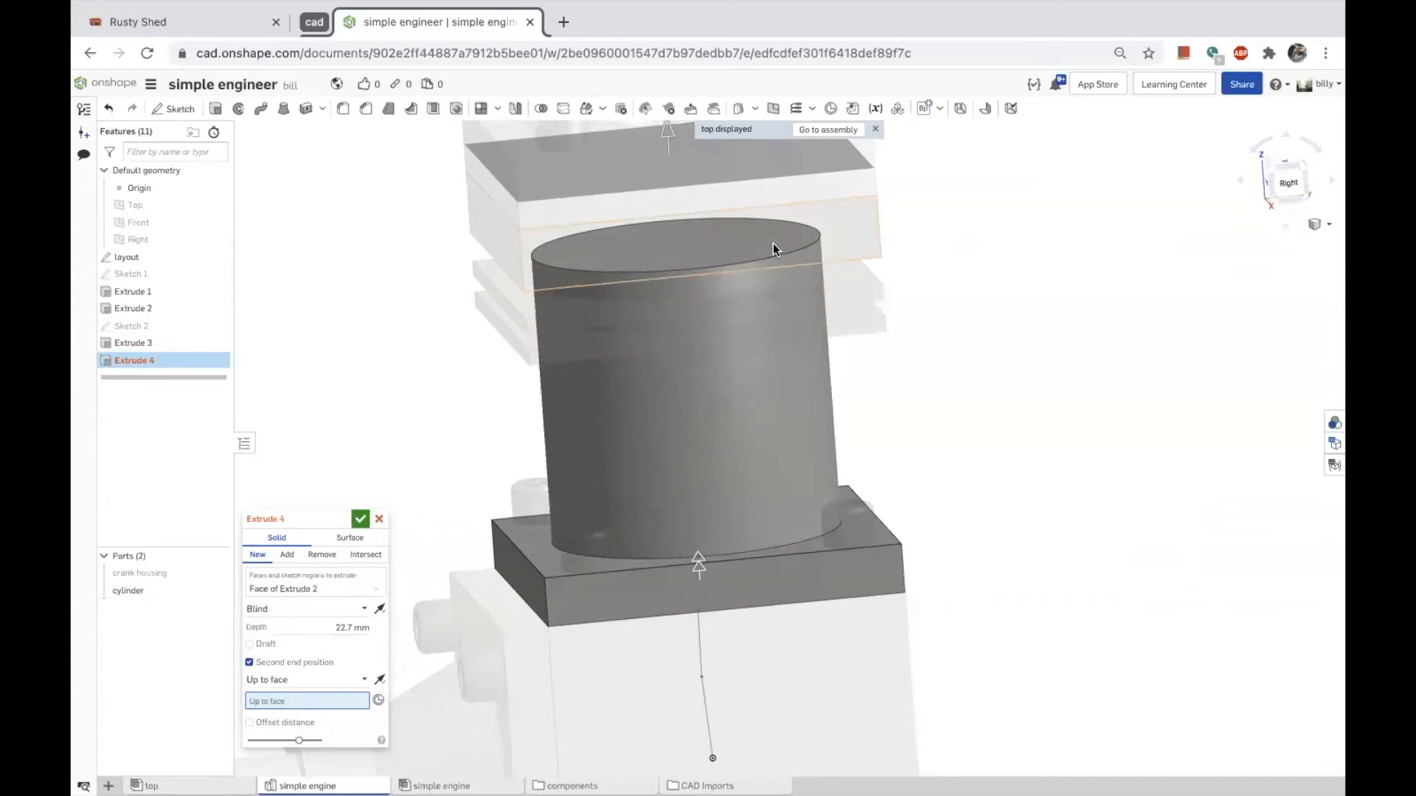
click(773, 242)
scroll(882, 305, down, 1)
scroll(884, 306, up, 1)
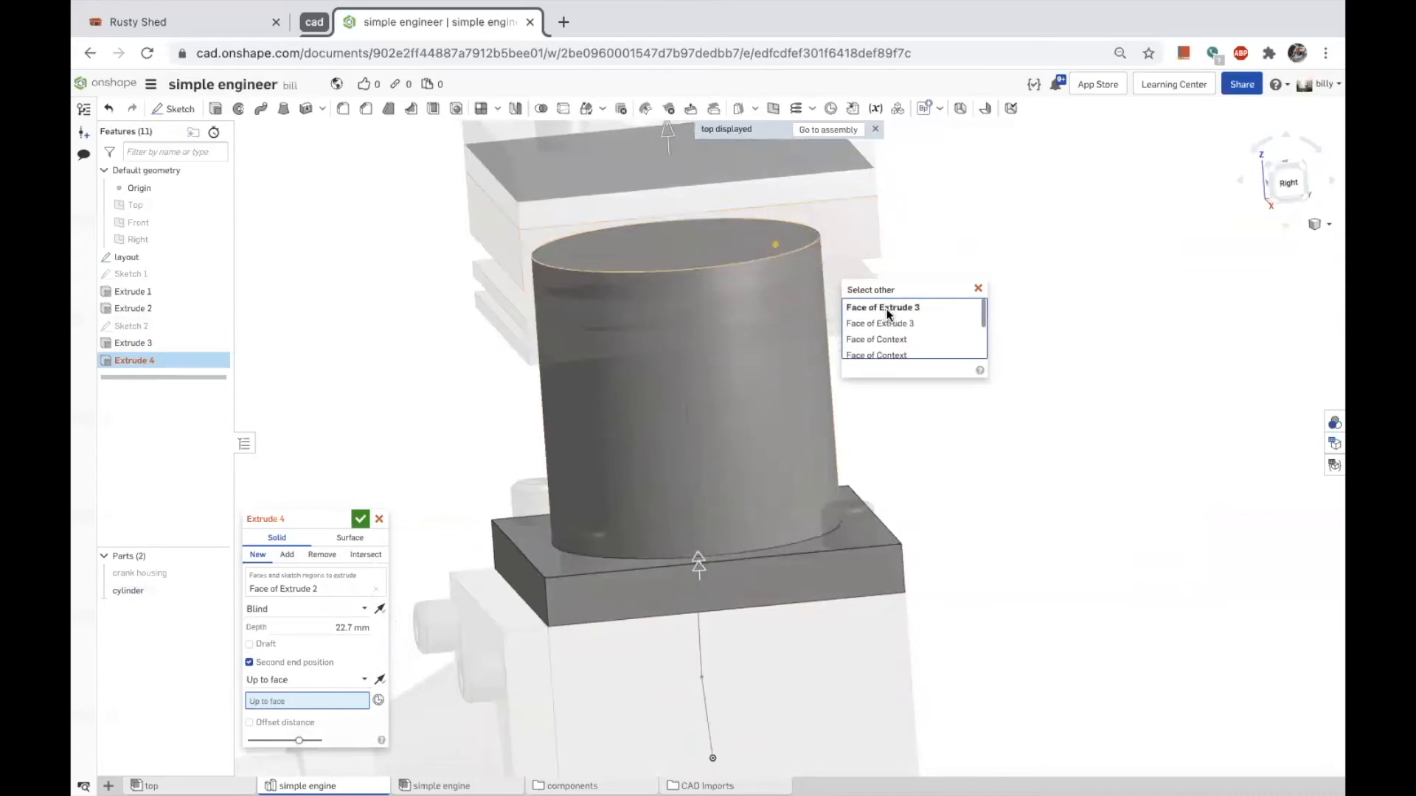
click(885, 309)
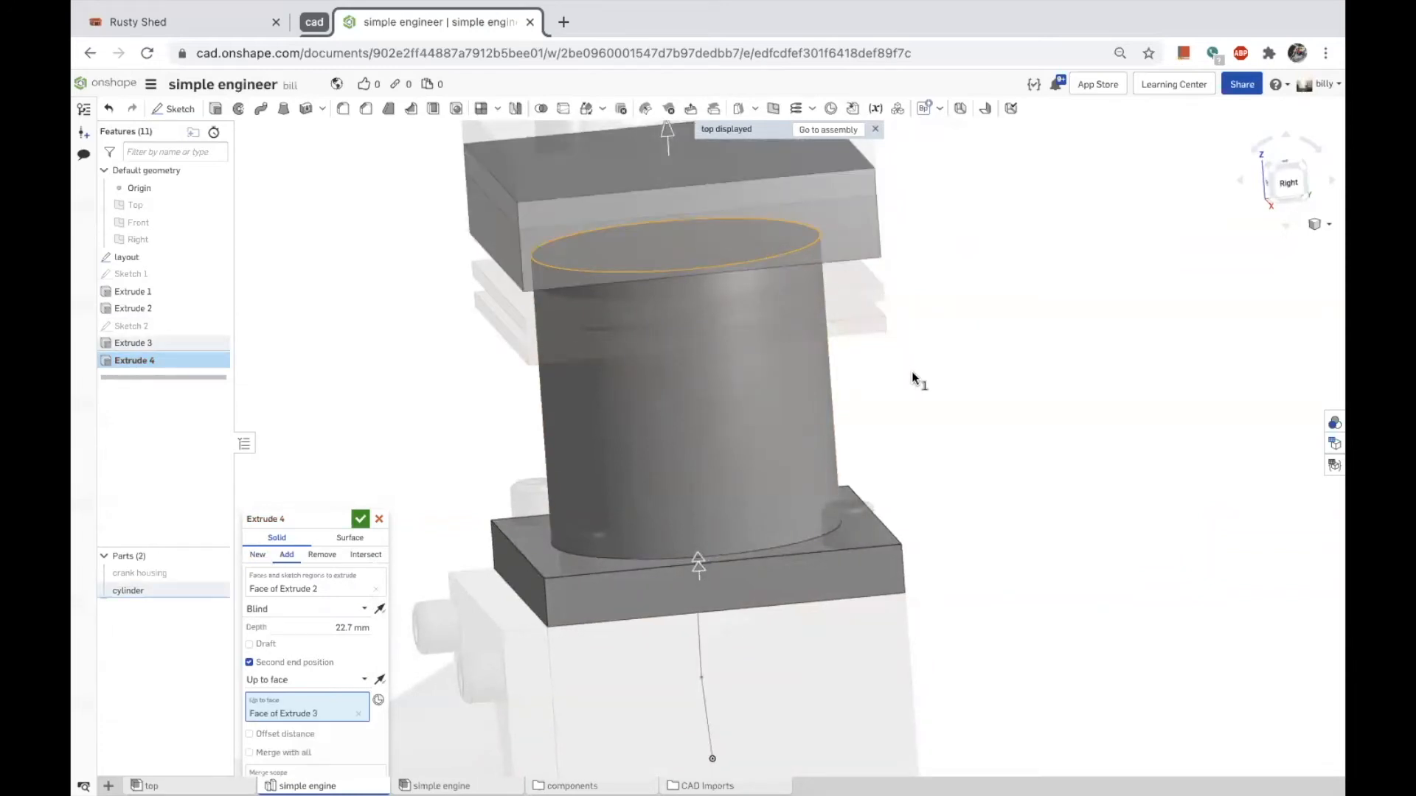
mouse_move(927, 374)
right_down()
mouse_move(931, 363)
mouse_move(925, 383)
right_up()
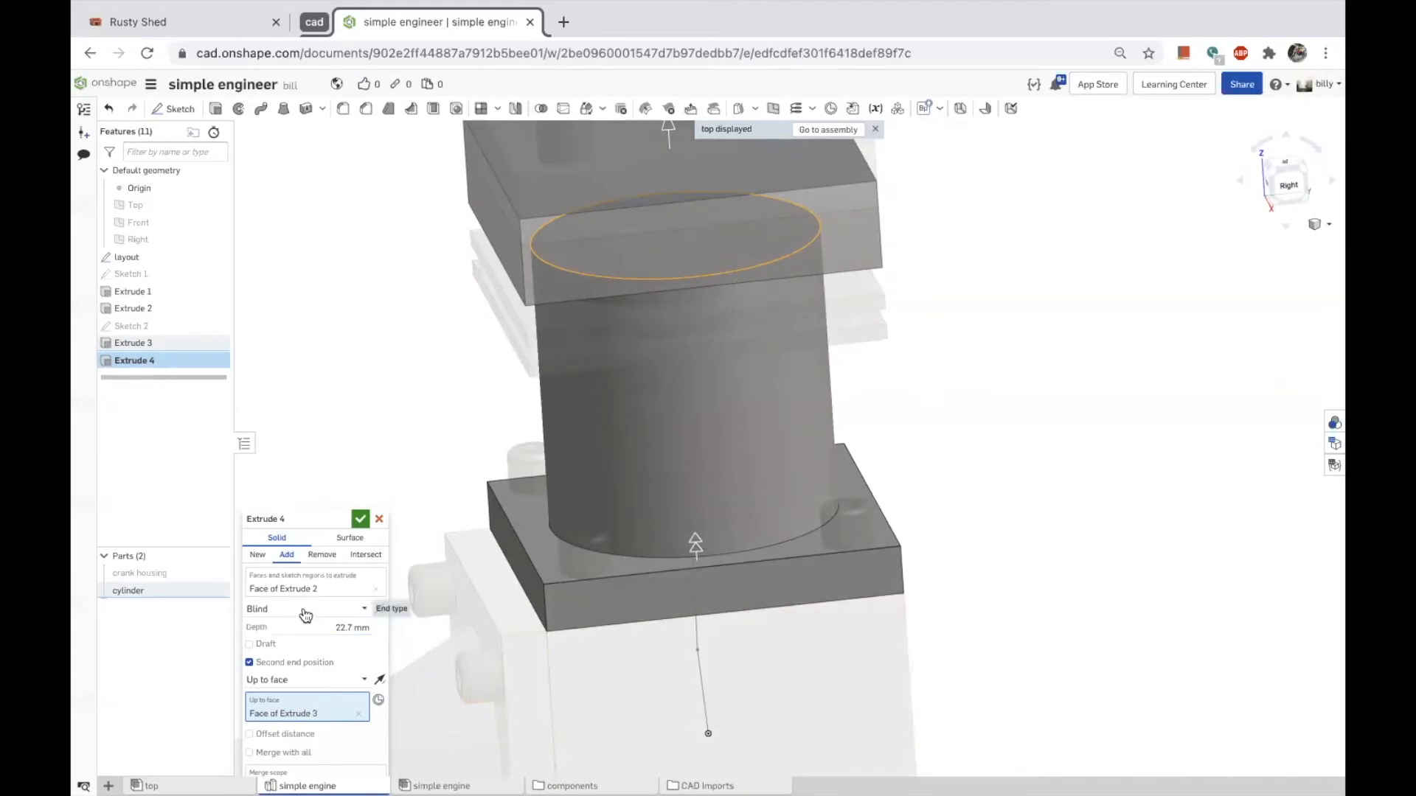
click(360, 522)
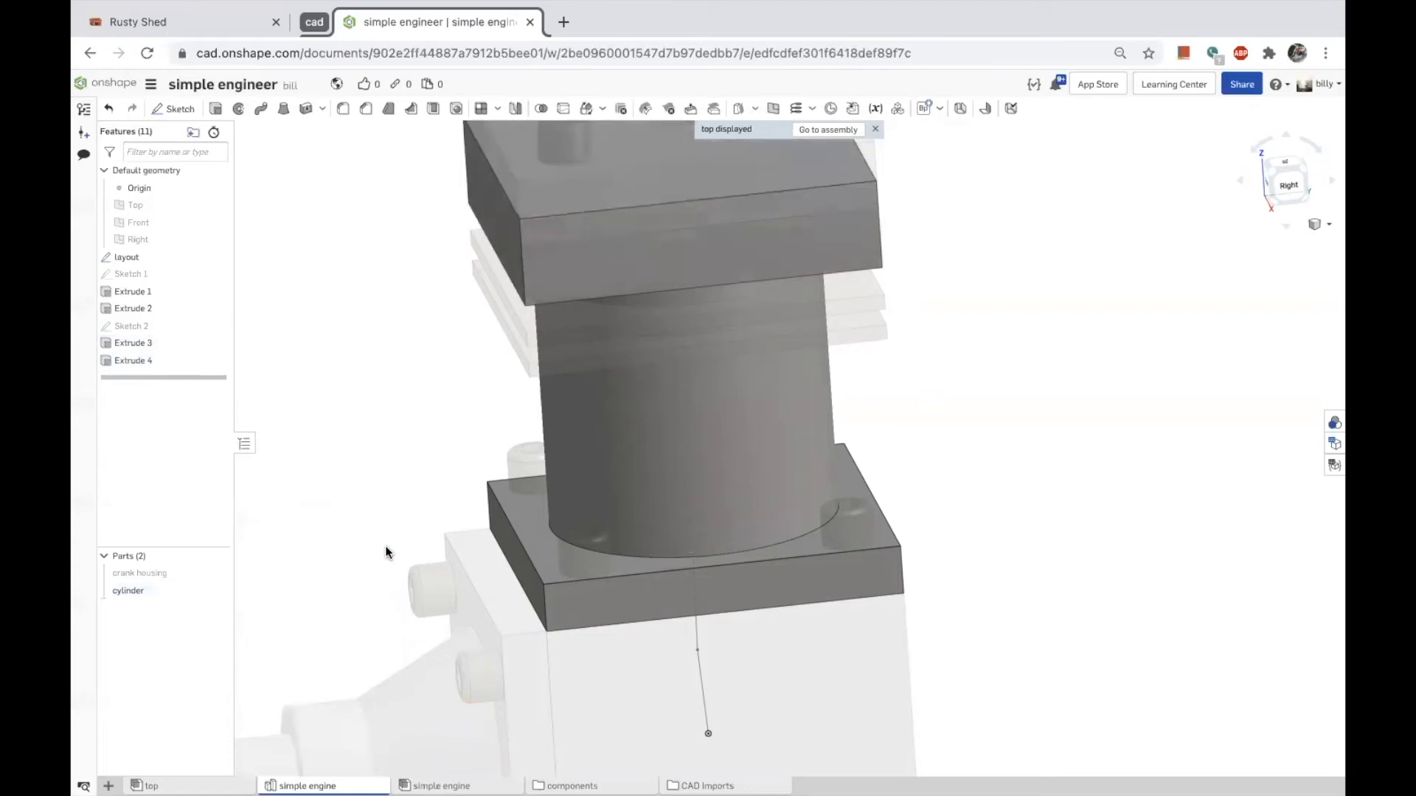
Measure and copy the length of the imported upper block's short vertical corner edge.
scroll(1047, 503, down, 3)
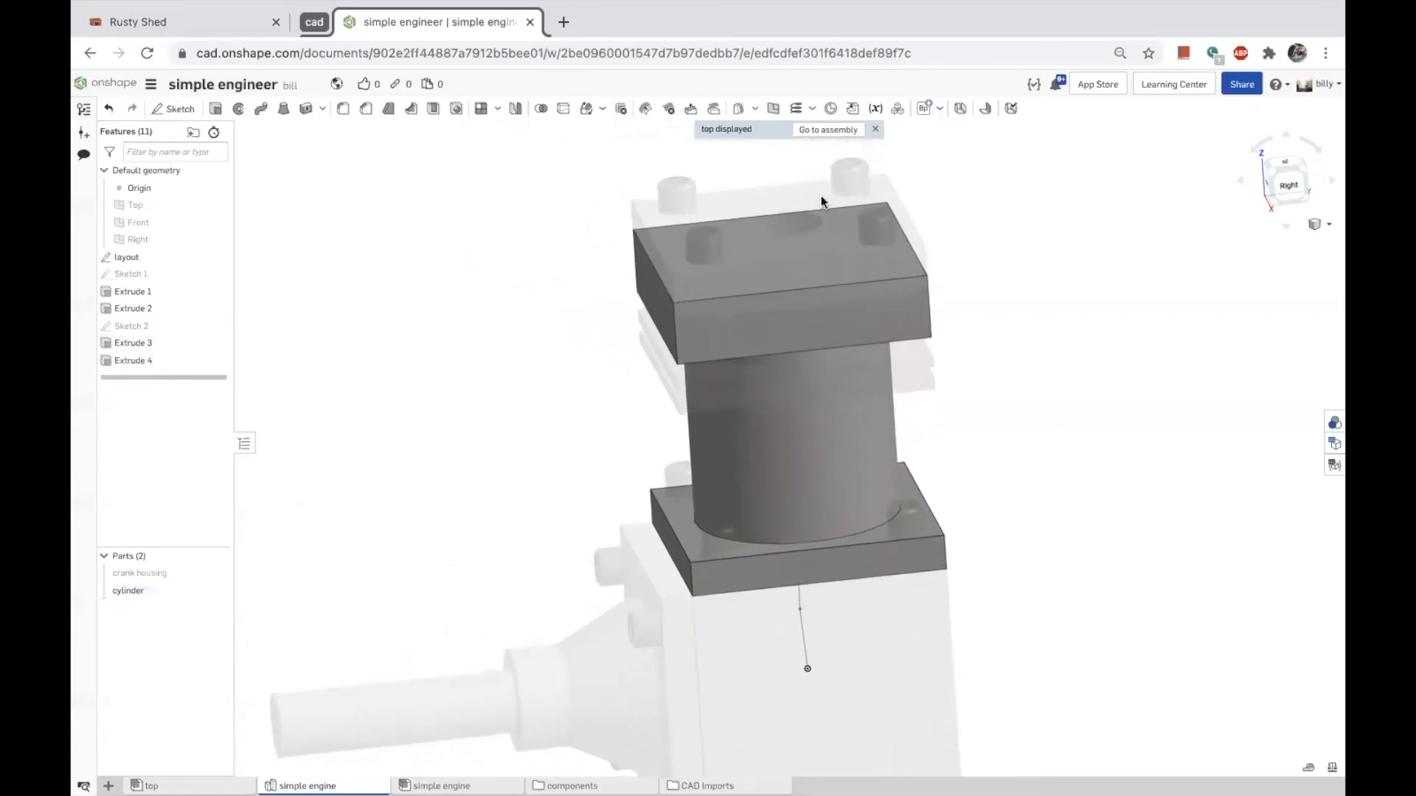
click(672, 284)
click(1254, 767)
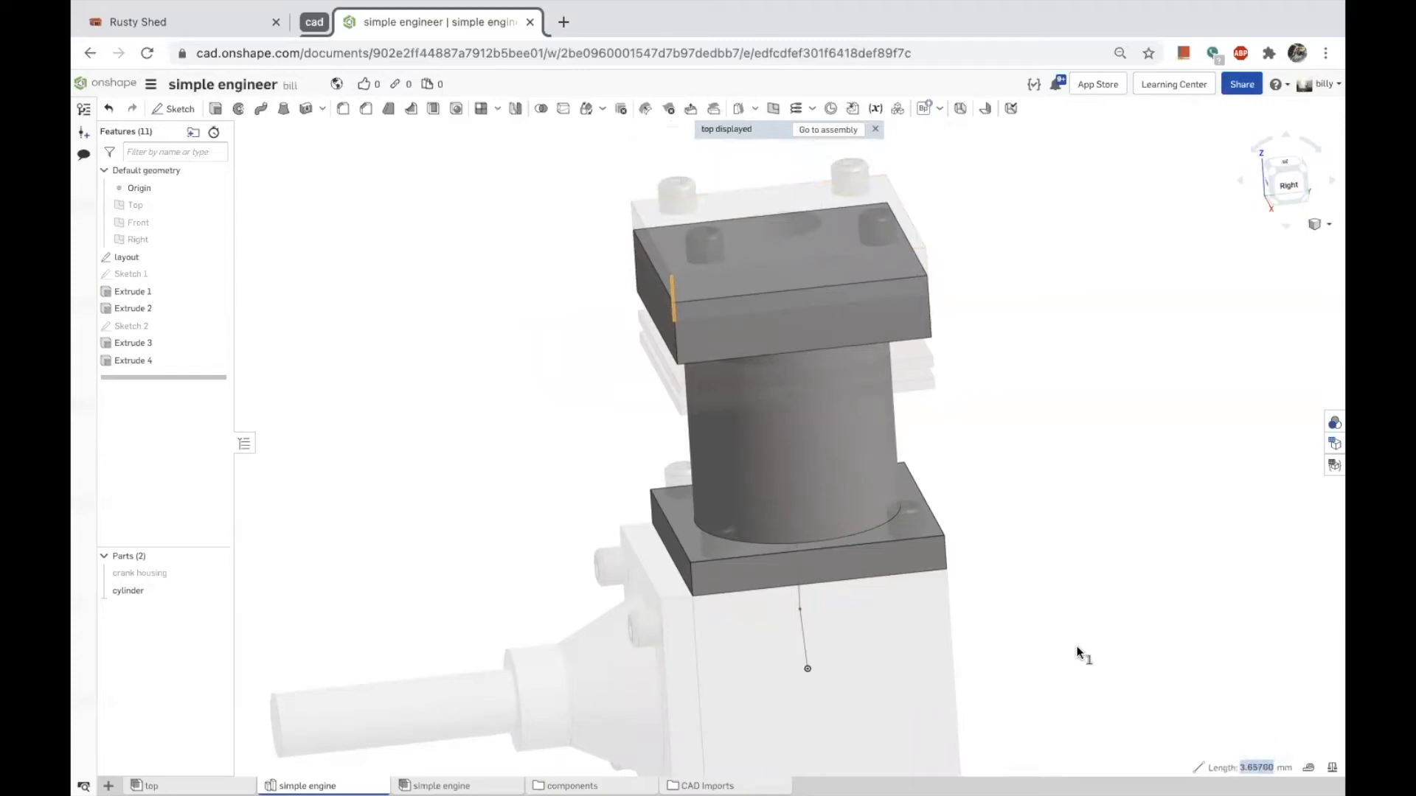
click(380, 325)
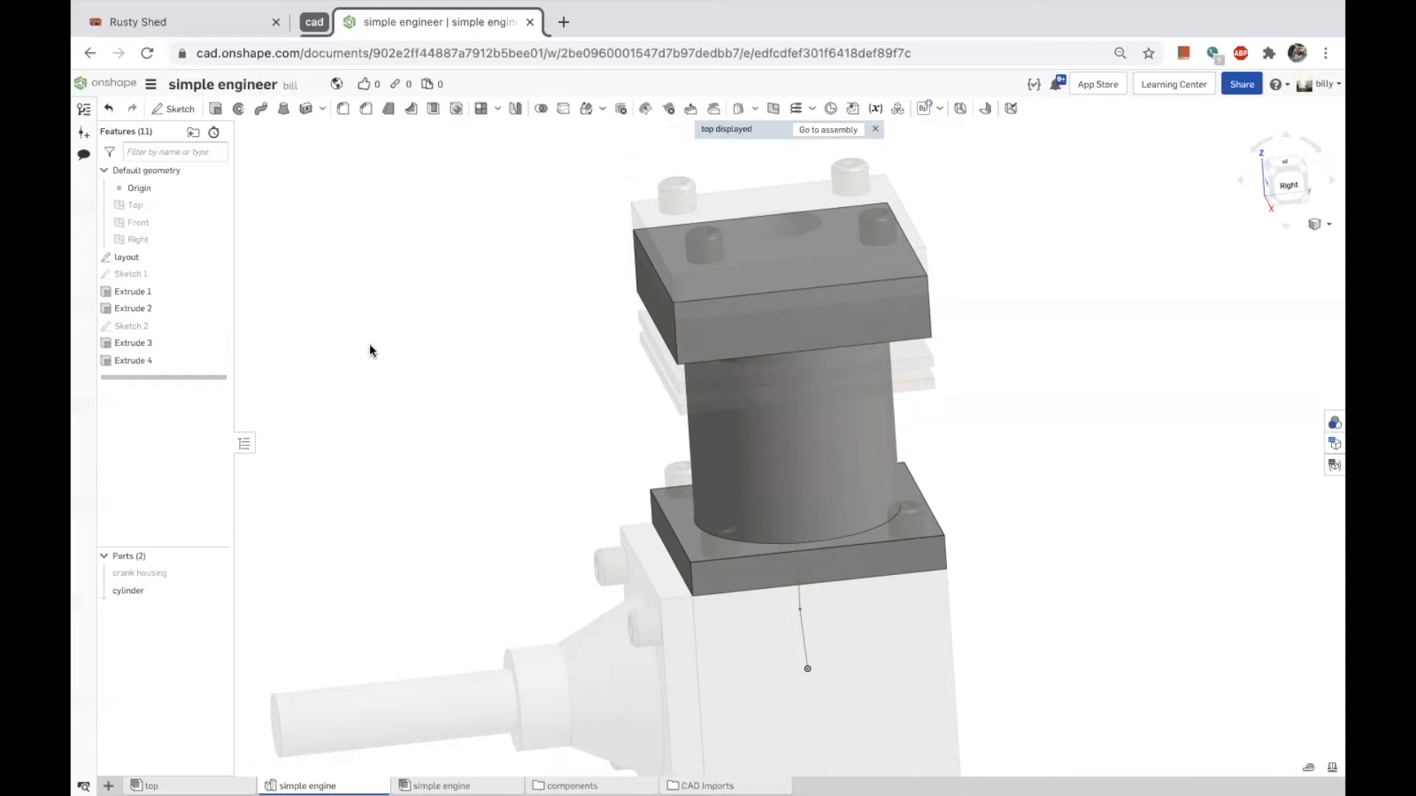
Edit the upper block's extrusion so its first end runs up to the barrel's top face instead of a blind depth.
double_click(116, 360)
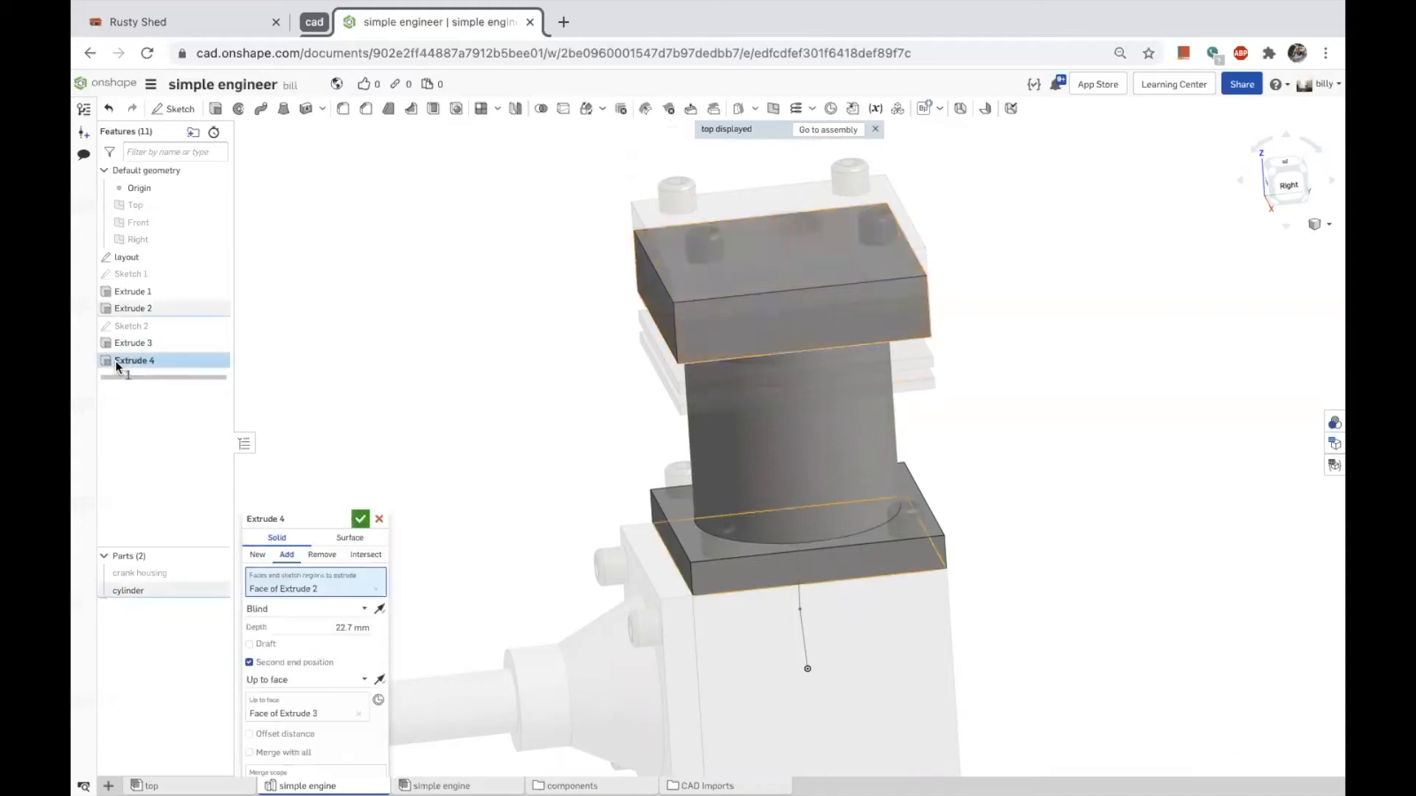
click(258, 609)
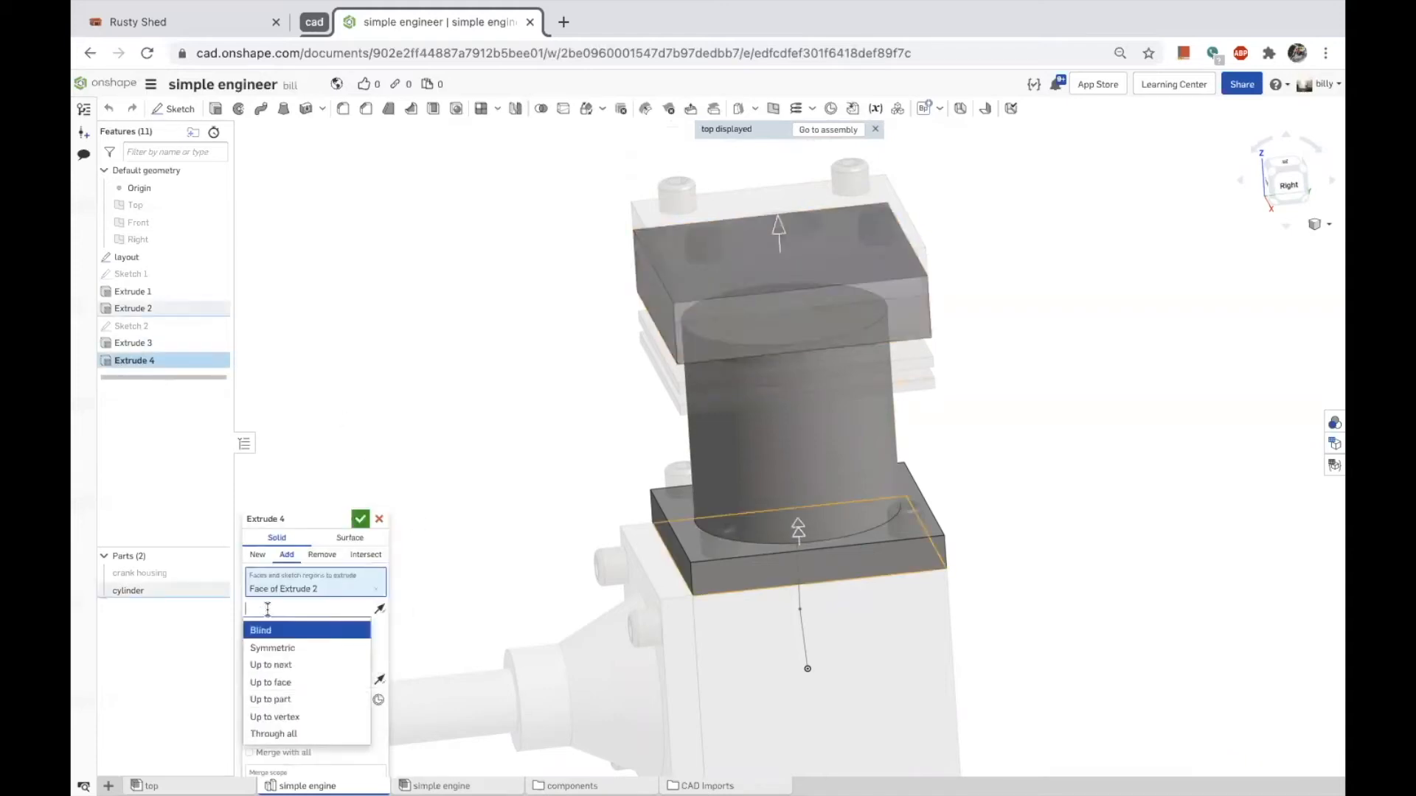
click(284, 683)
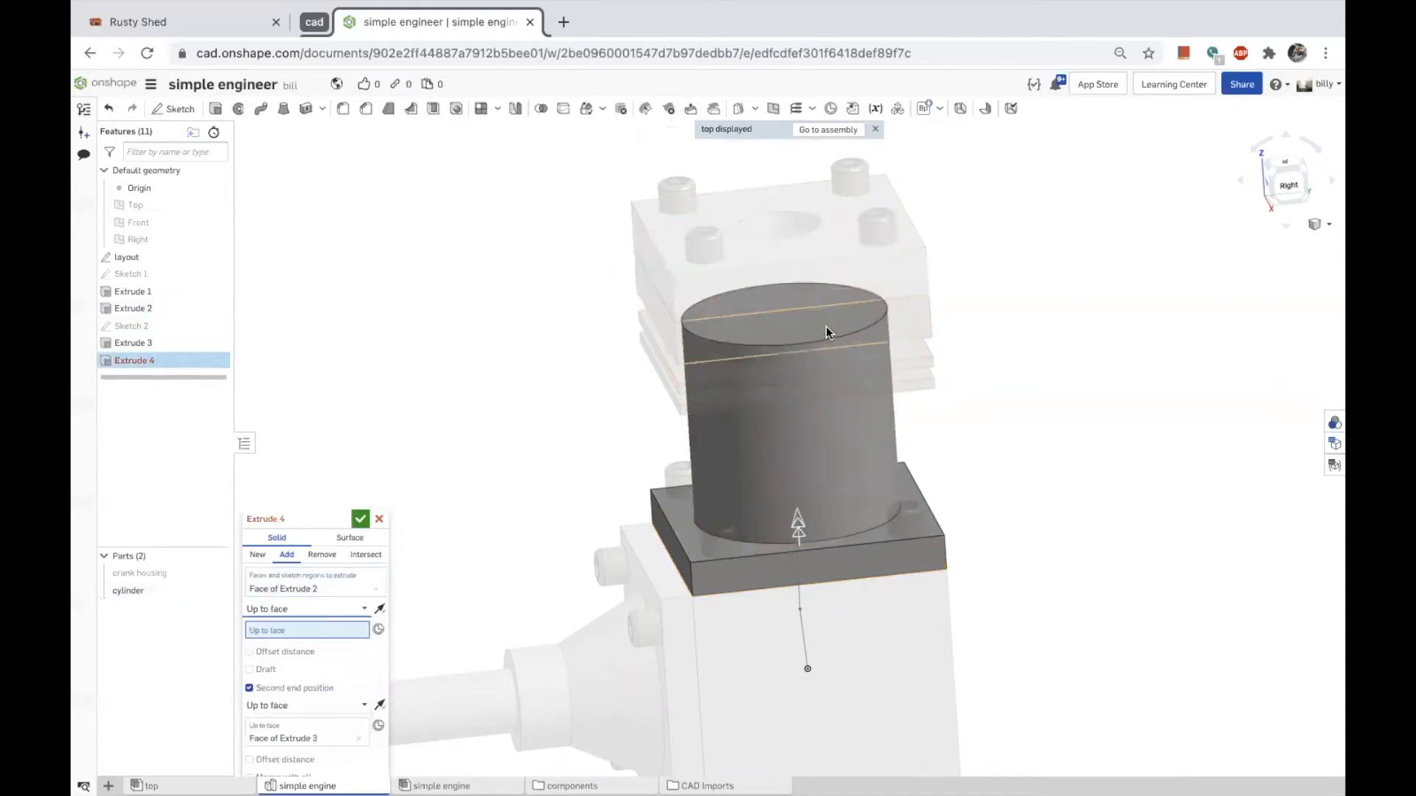
click(251, 609)
click(290, 624)
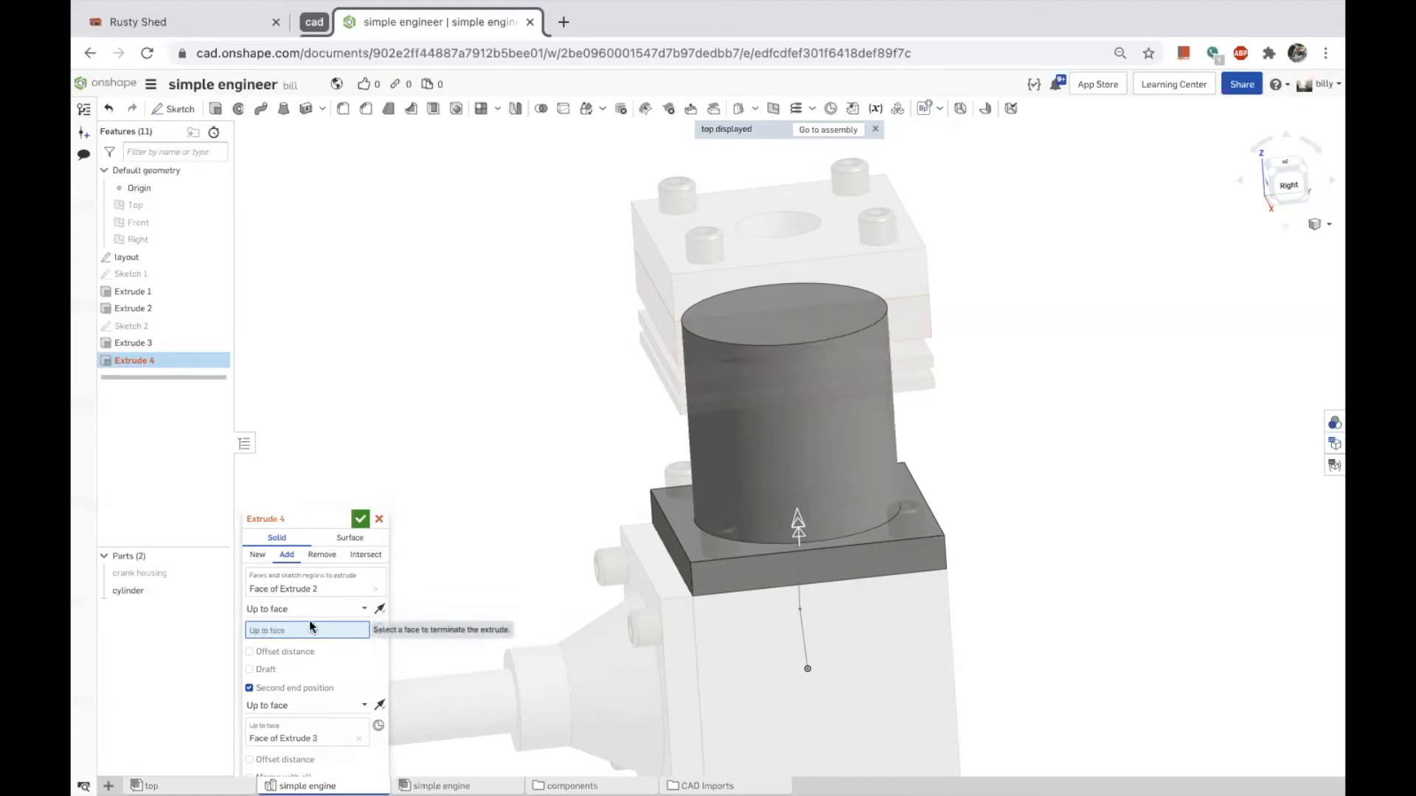
click(858, 320)
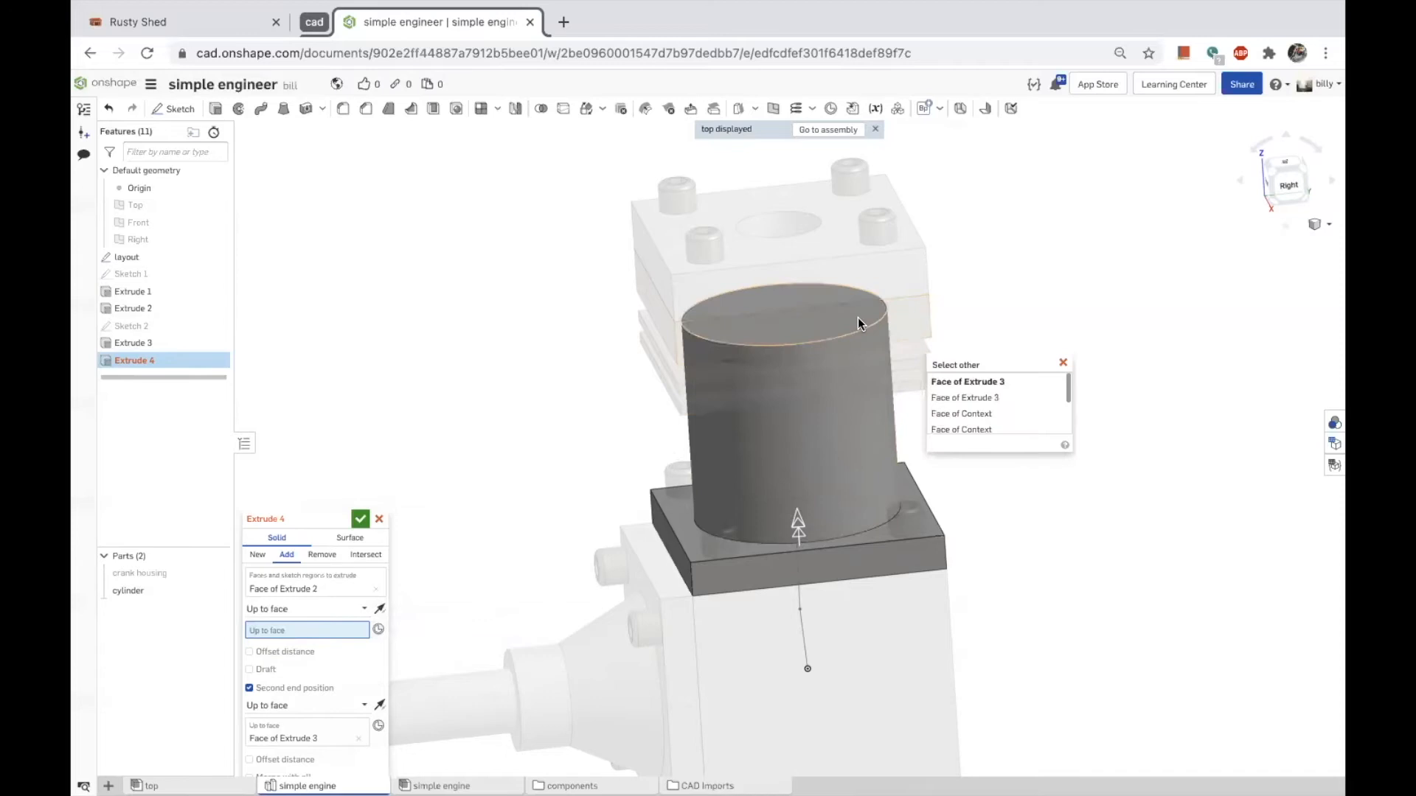
scroll(980, 399, up, 2)
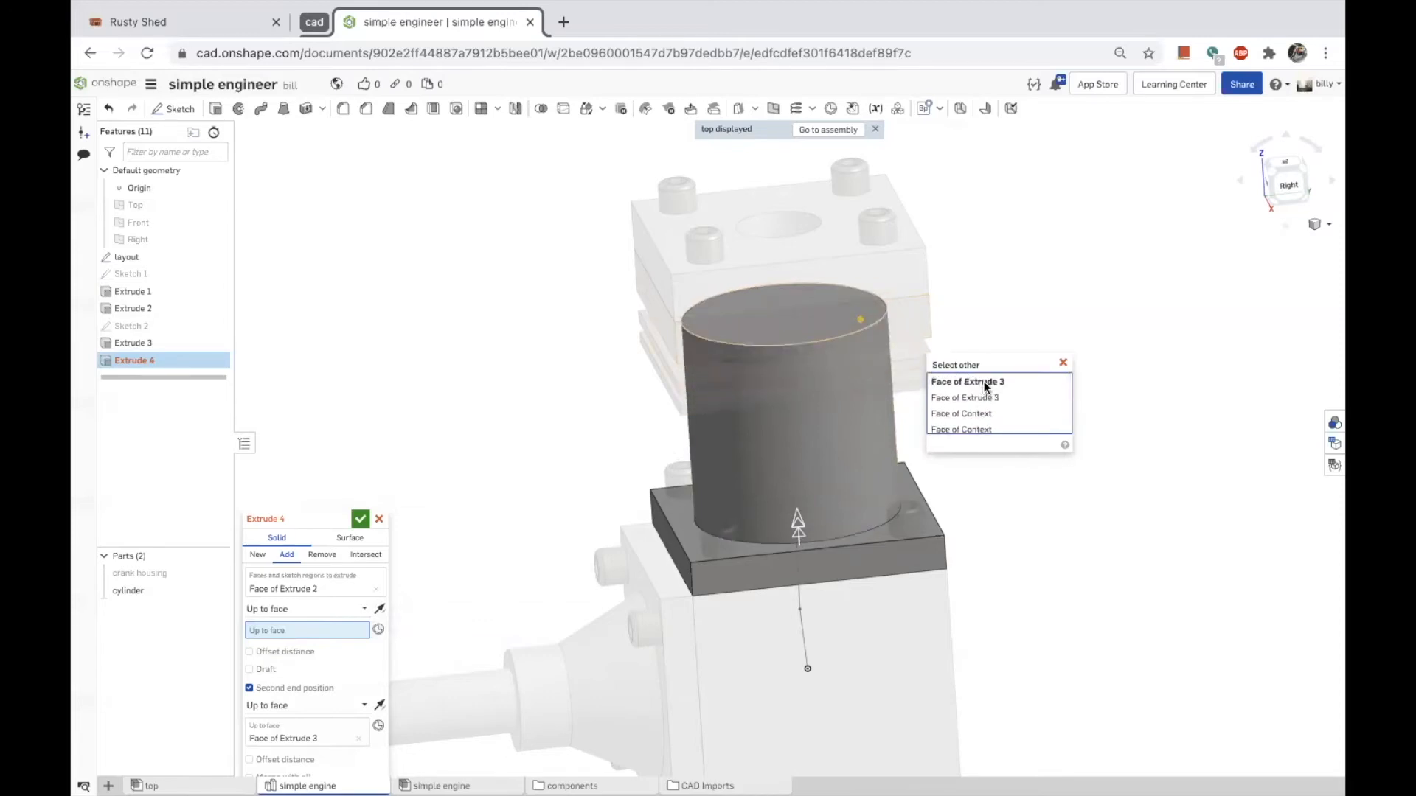
click(984, 384)
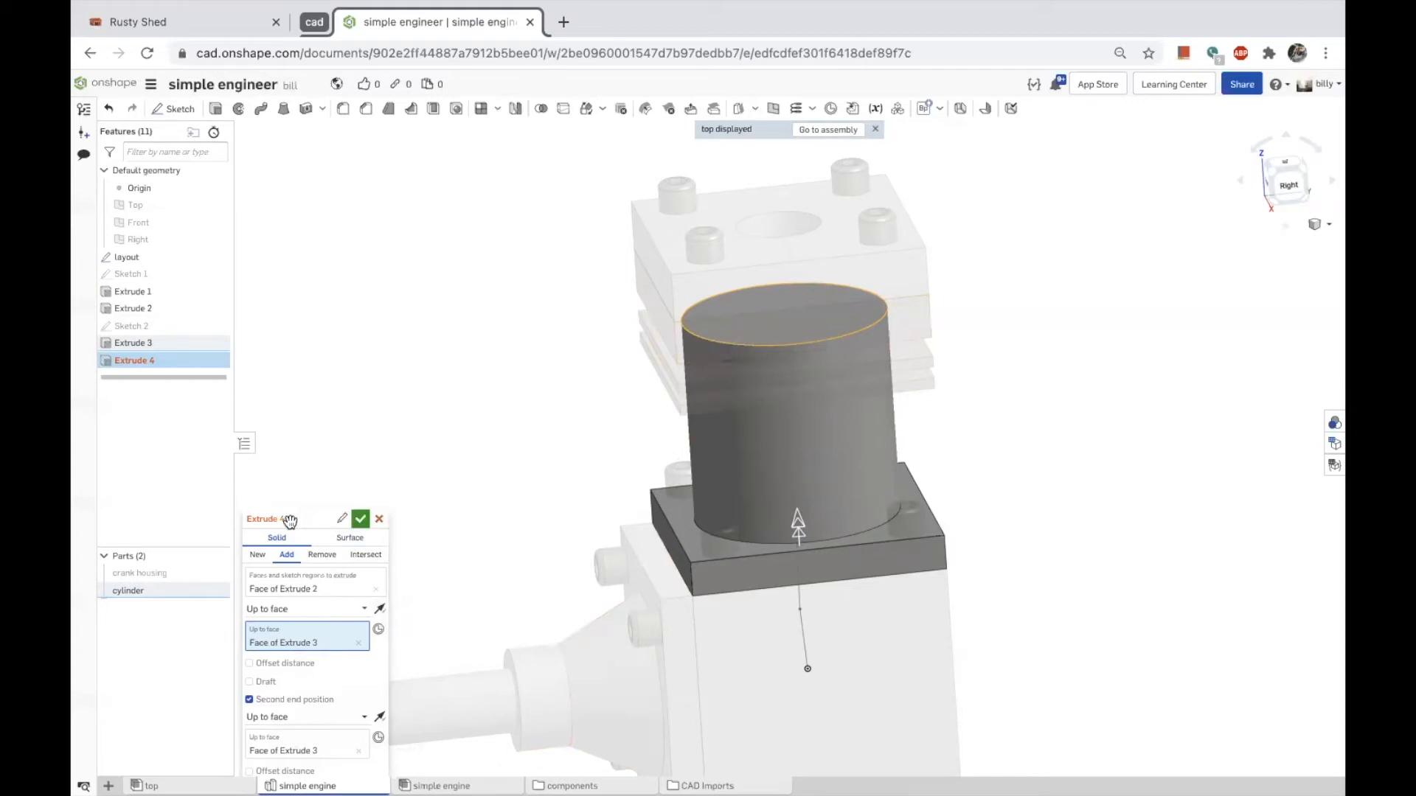
Offset the extrusion's first end from the barrel's top face by 3.65760 mm and accept the edit.
click(259, 666)
click(349, 664)
text(3.65760)
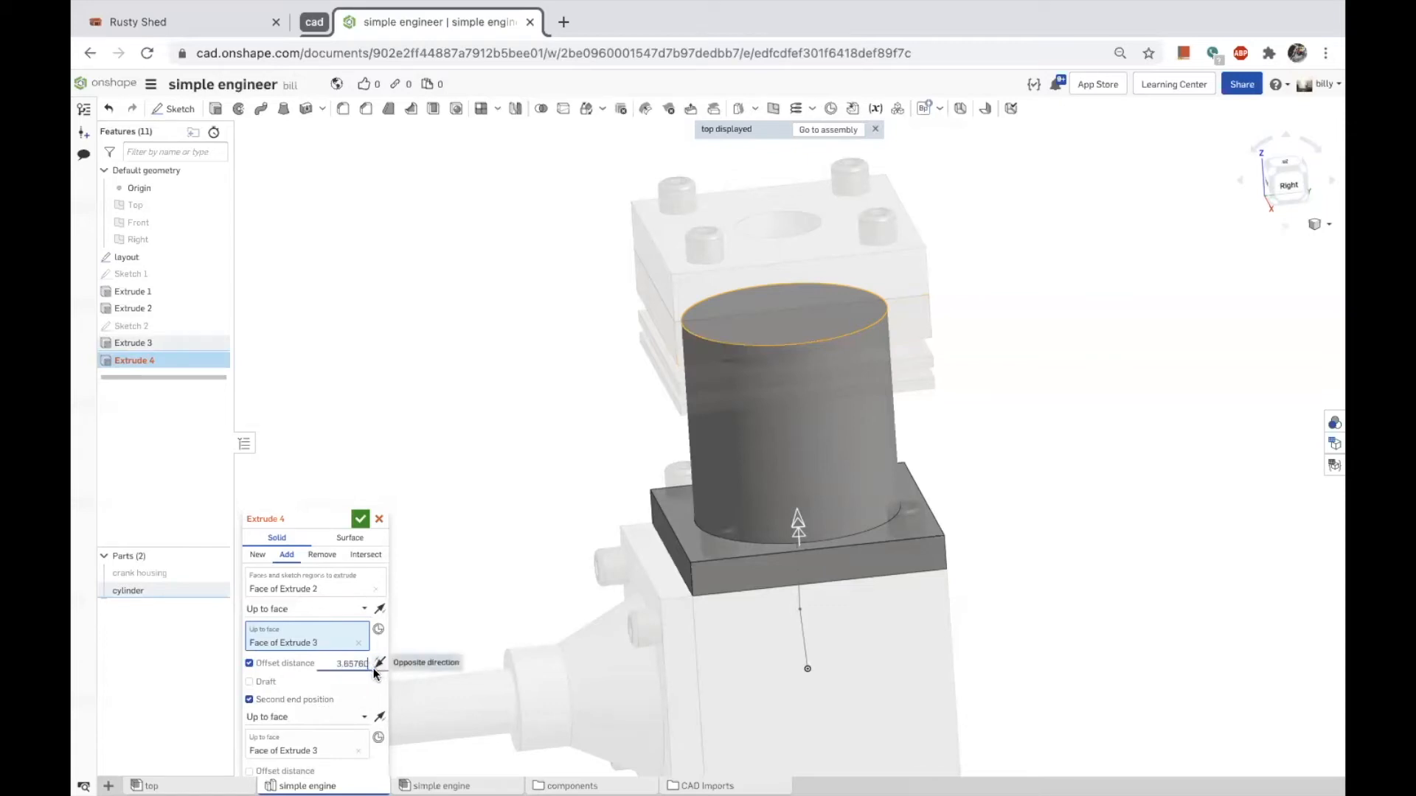
key(Return)
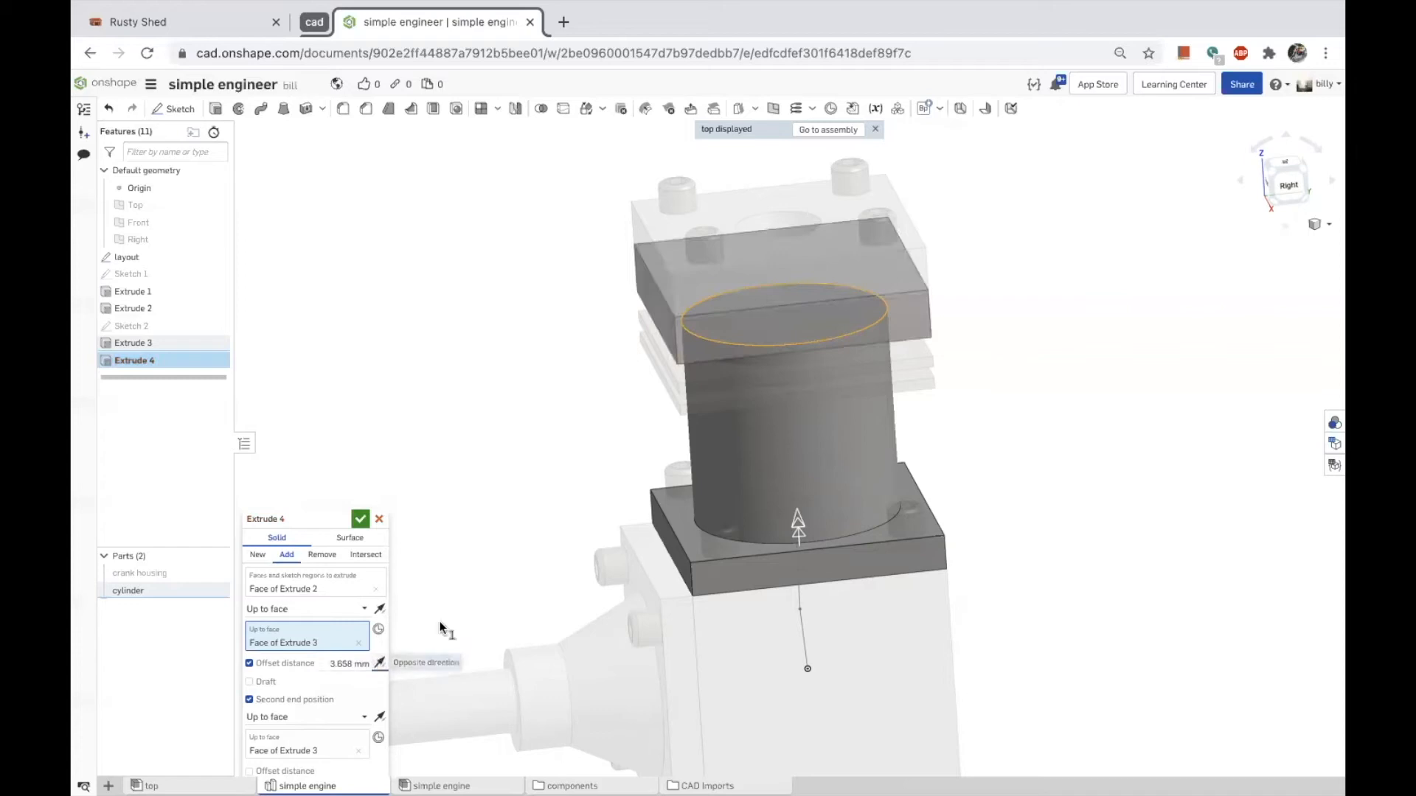
click(360, 519)
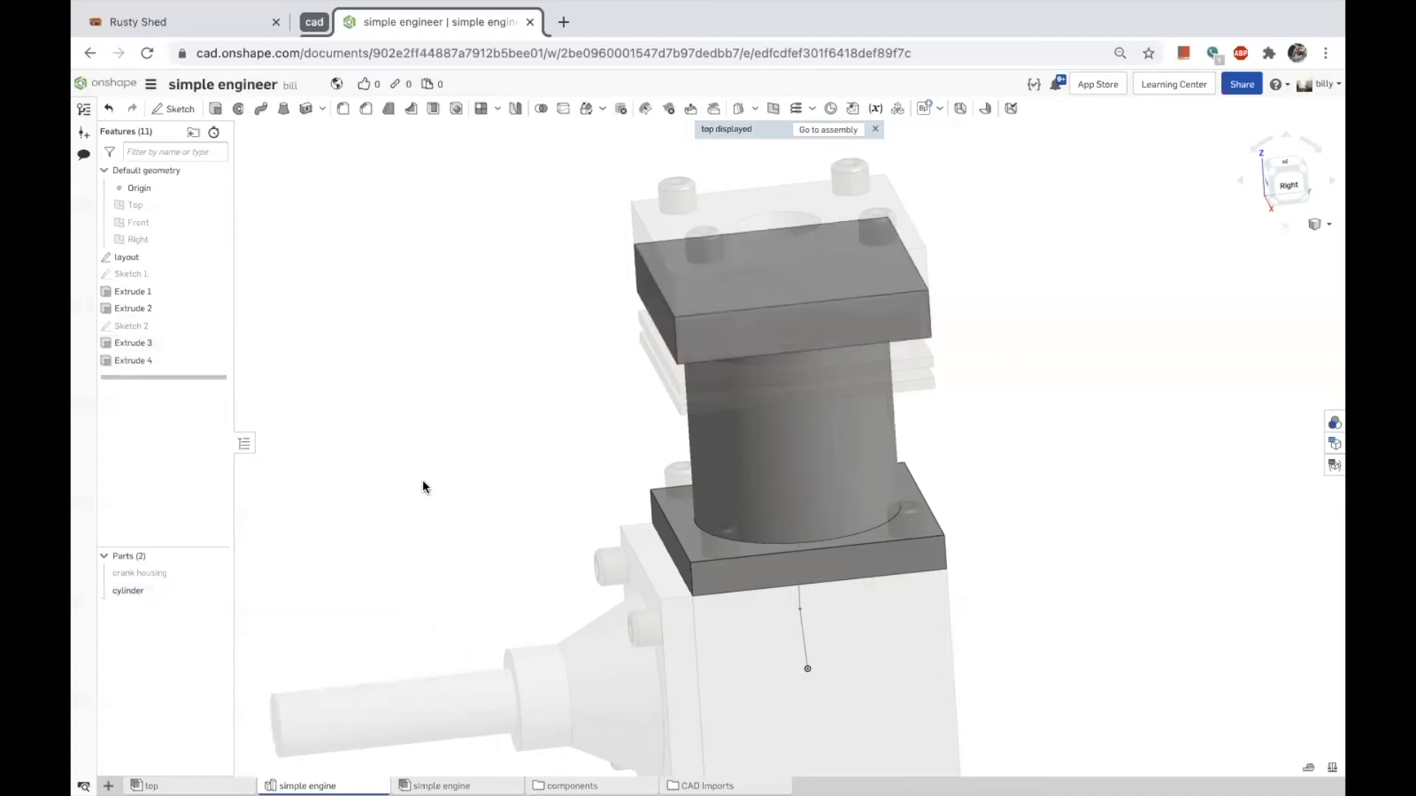
click(131, 360)
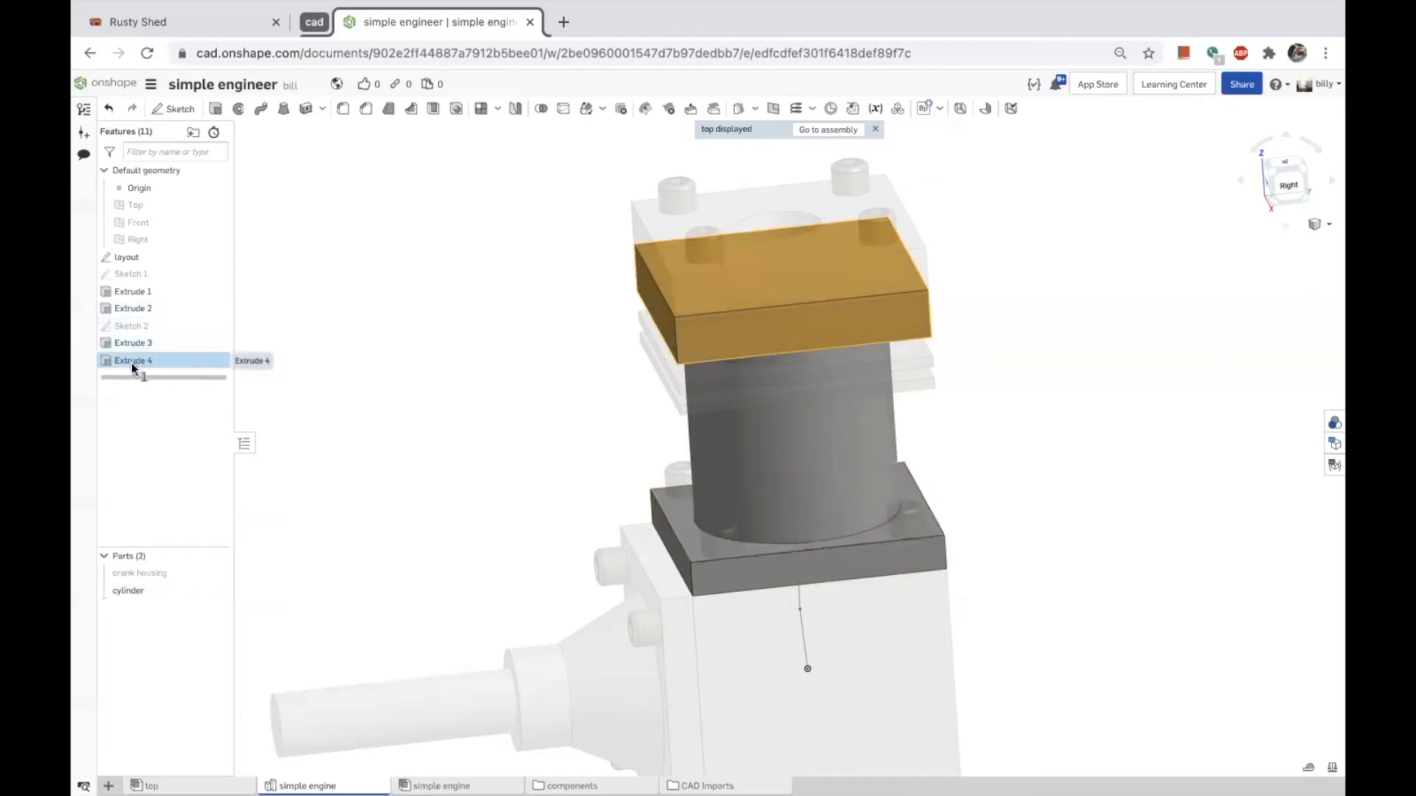
click(436, 493)
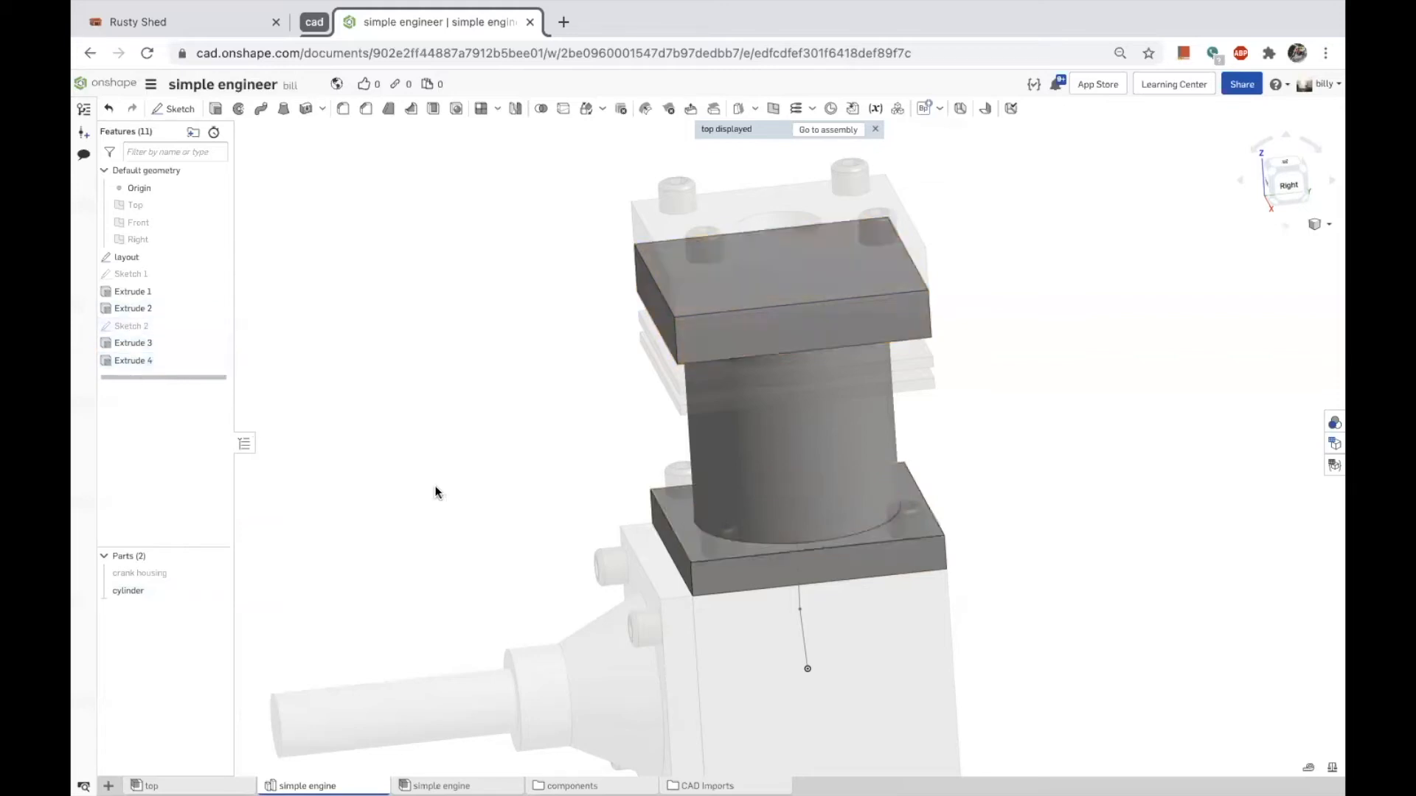
right_drag(435, 495, 445, 490)
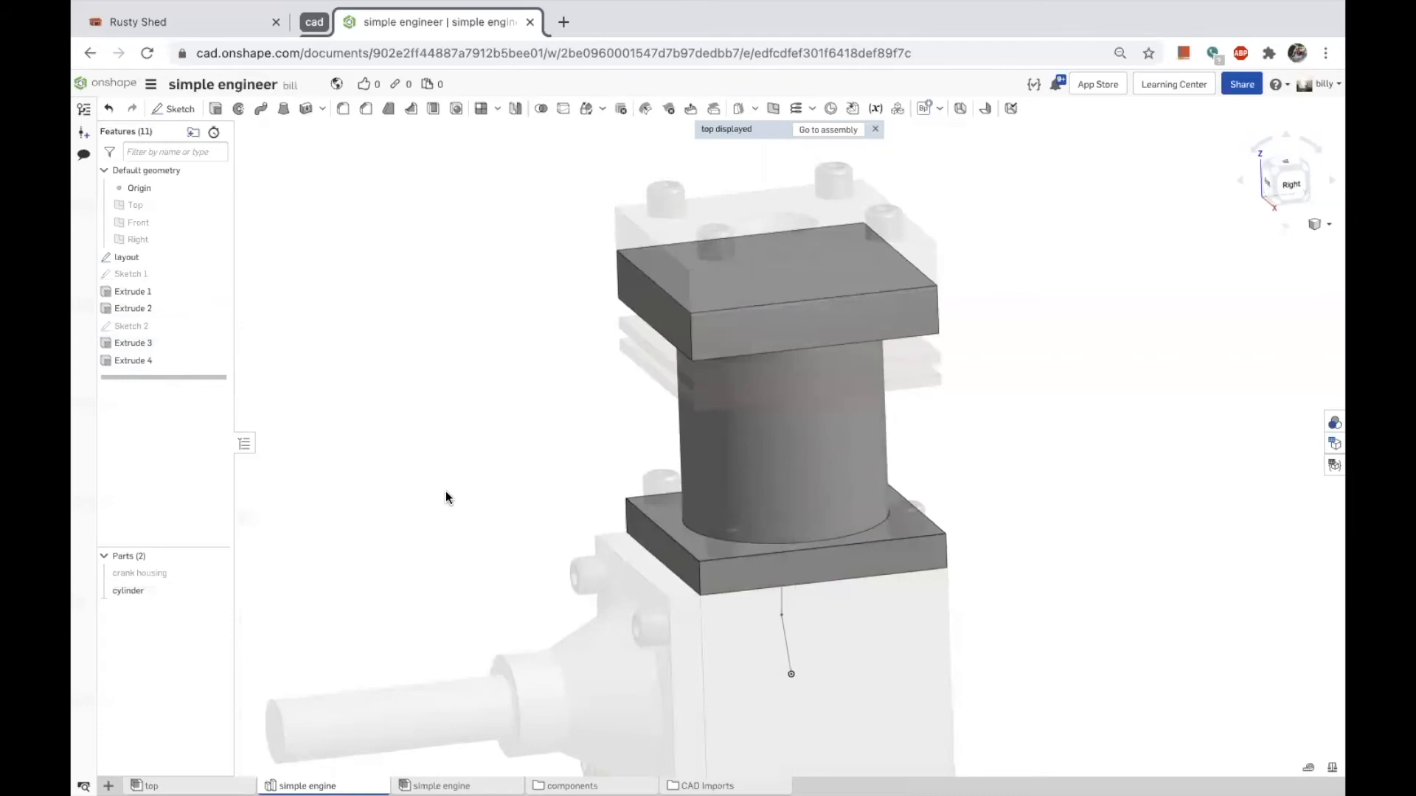
scroll(361, 206, down, 3)
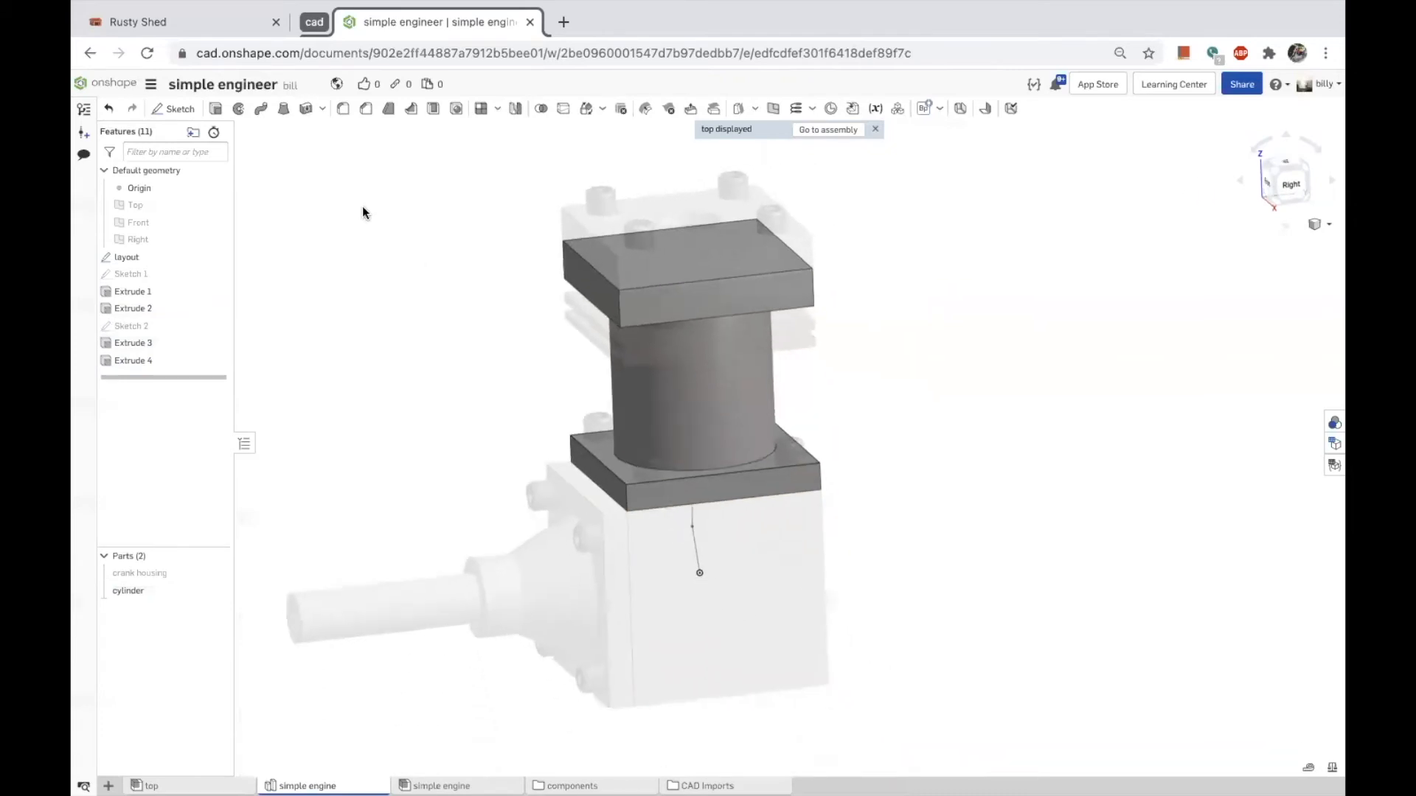
Rename Sketch 1, the rectangular outline sketch below the cylinder's square plate, as size.
right_click(119, 274)
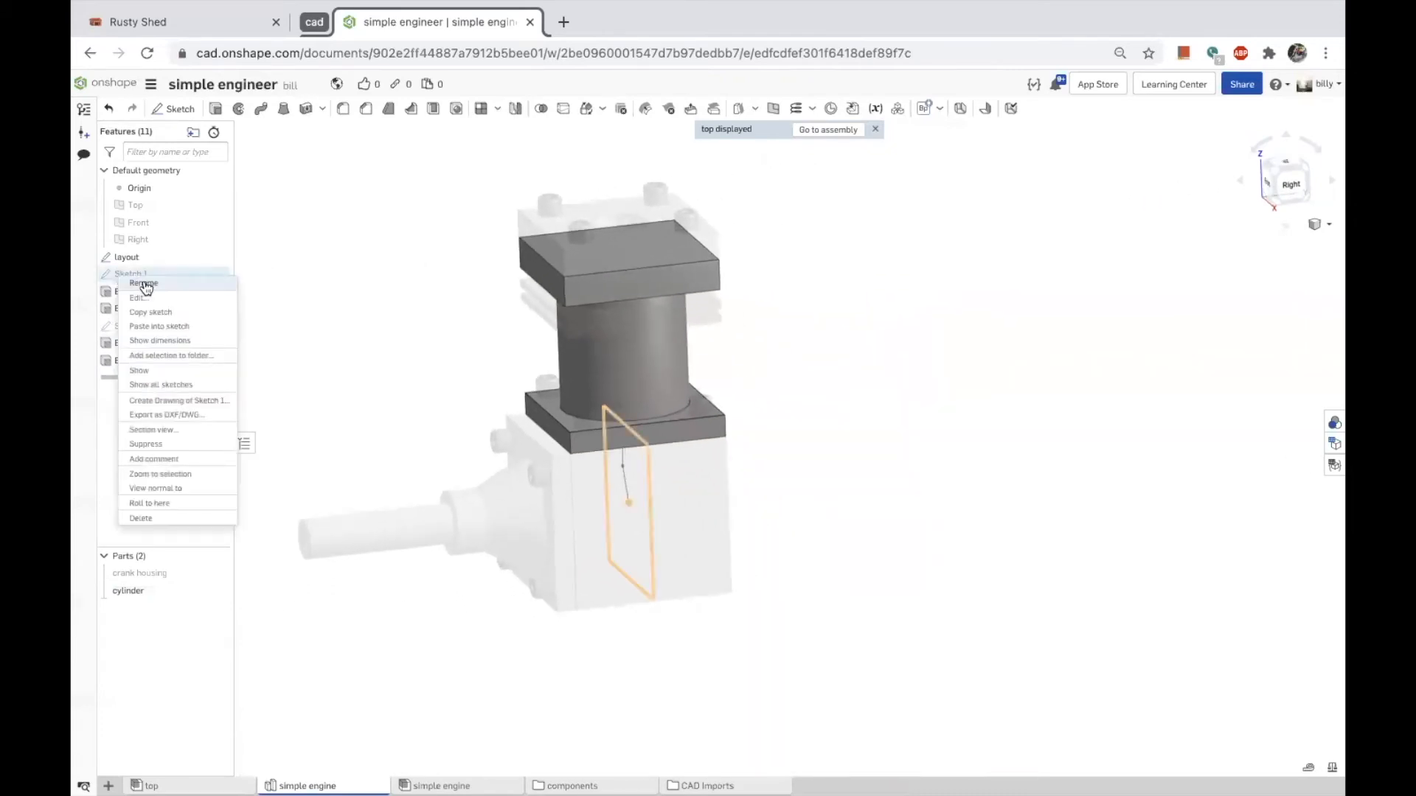
click(136, 281)
text(s)
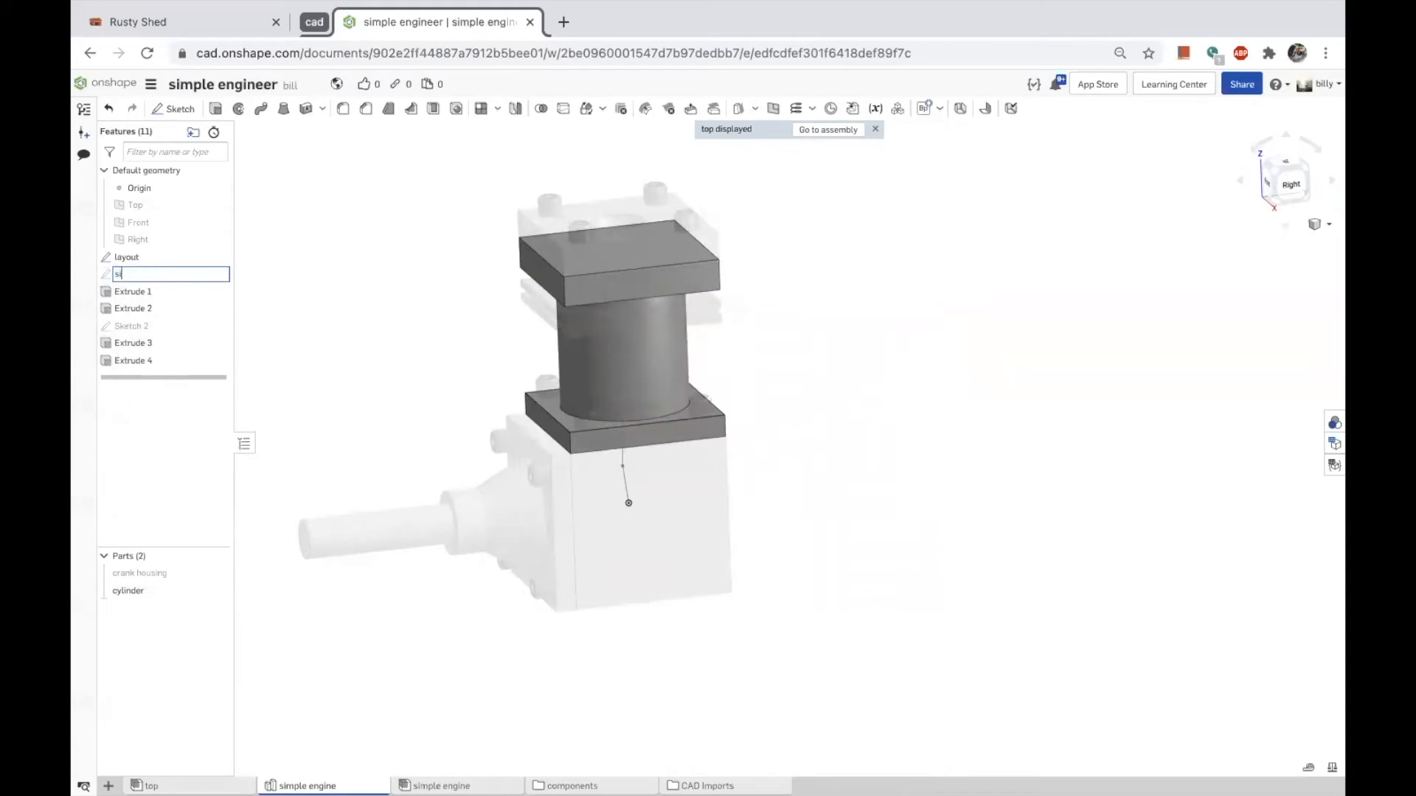
text(ize)
key(Return)
Rename Sketch 2, the barrel's circle sketch on the square plate, as cylinder dia.
right_click(132, 325)
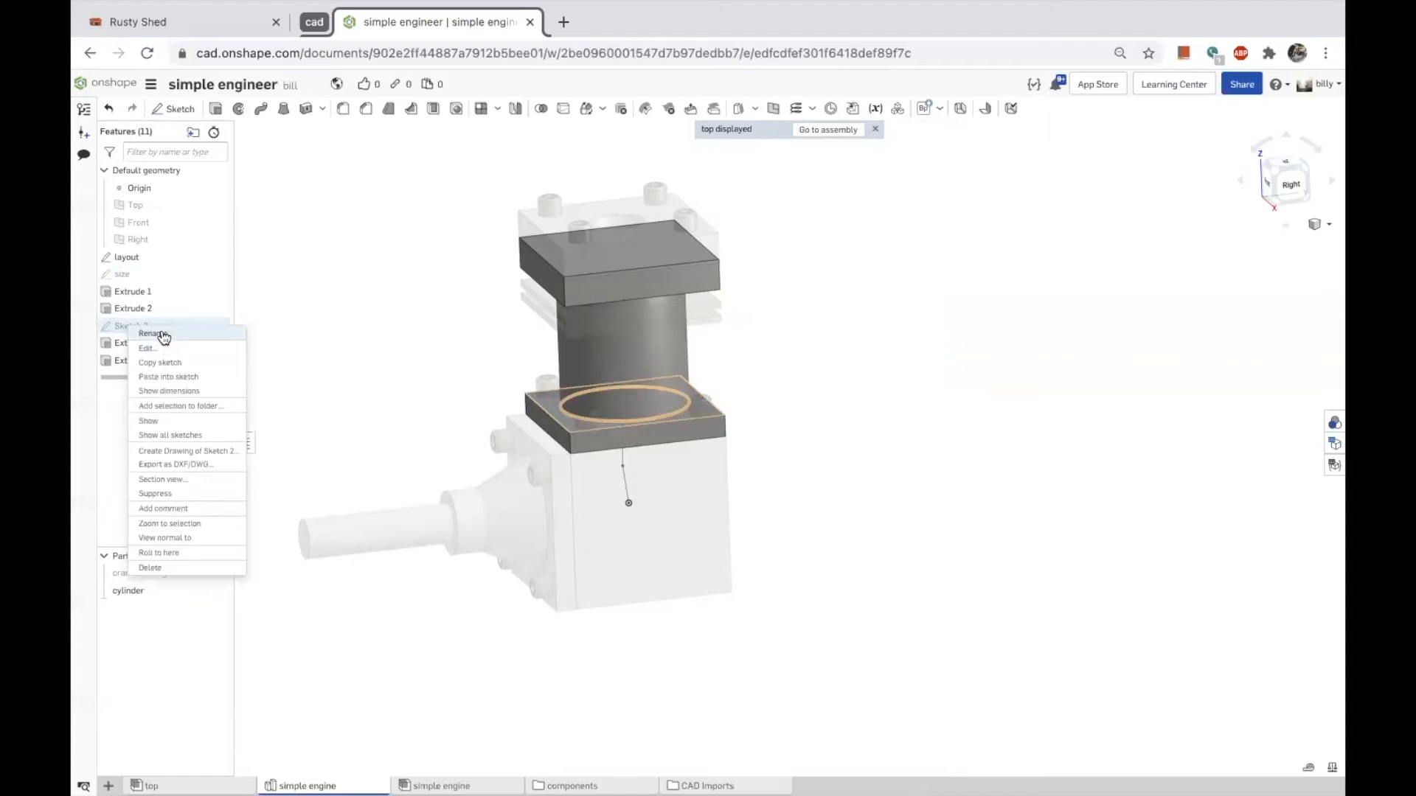
click(154, 334)
text(cylinder dia)
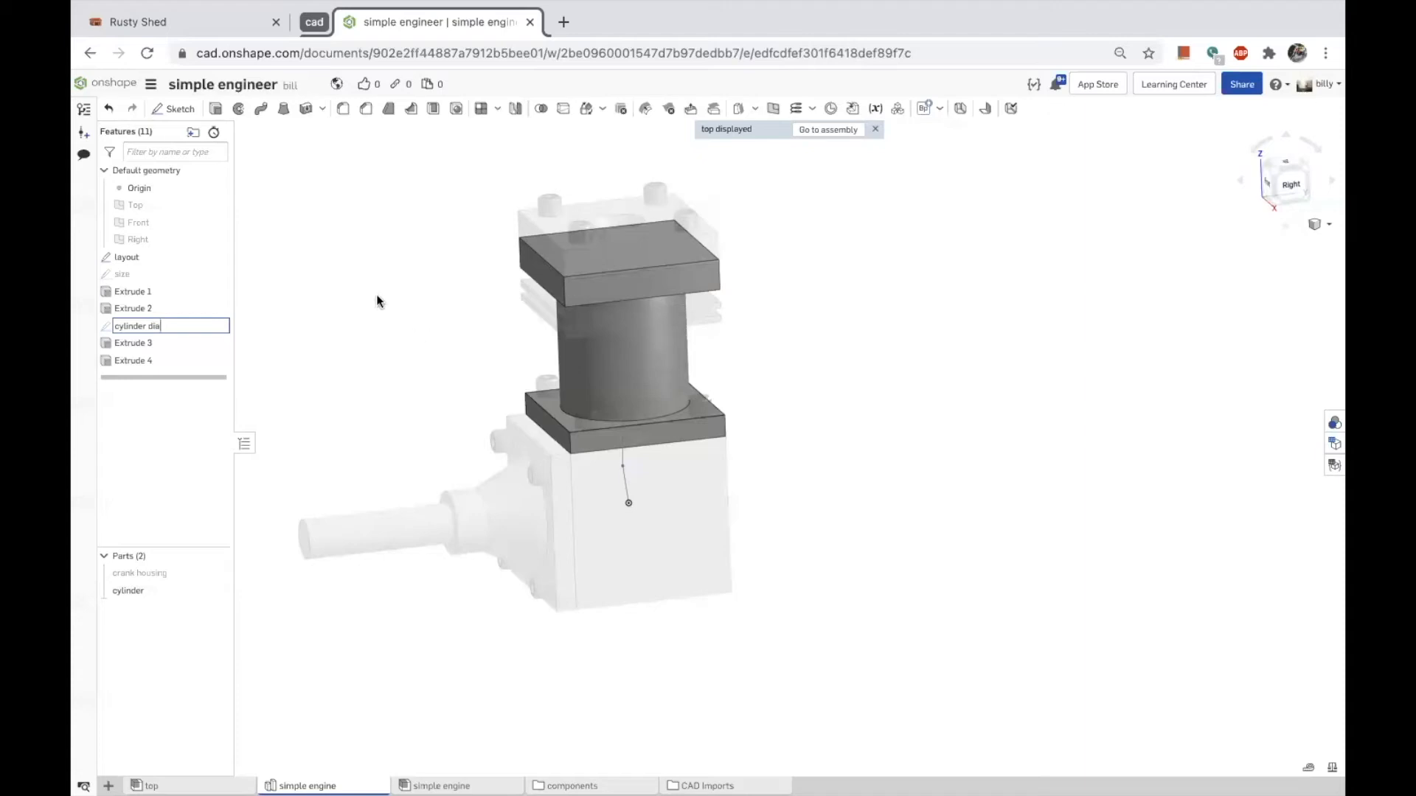
Rename the cylinder's circle sketch as cylinder dia.
key(Return)
Try a 25 mm height in the size sketch with the final model previewed, and cancel the sketch edit.
double_click(121, 273)
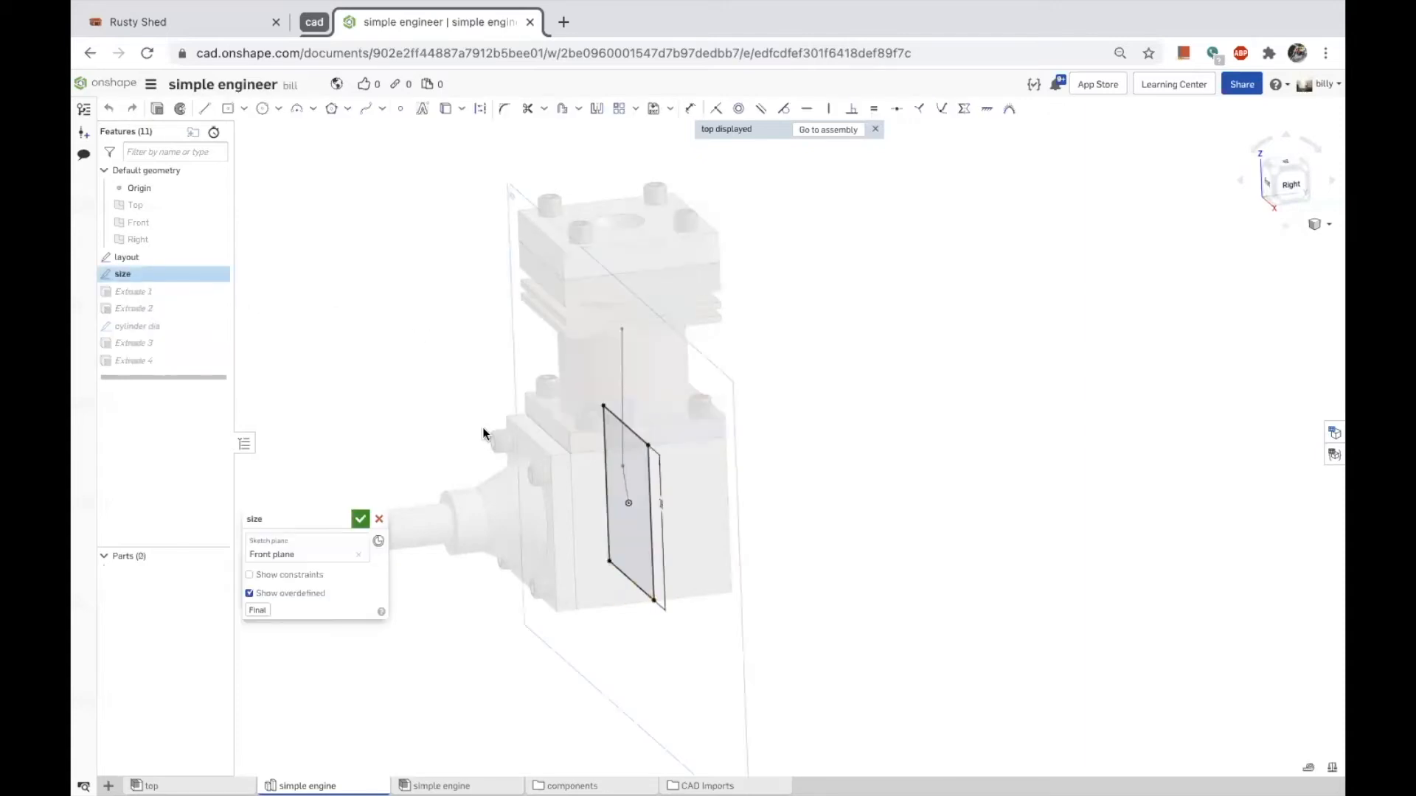
mouse_move(764, 487)
right_down()
mouse_move(821, 475)
mouse_move(812, 490)
right_up()
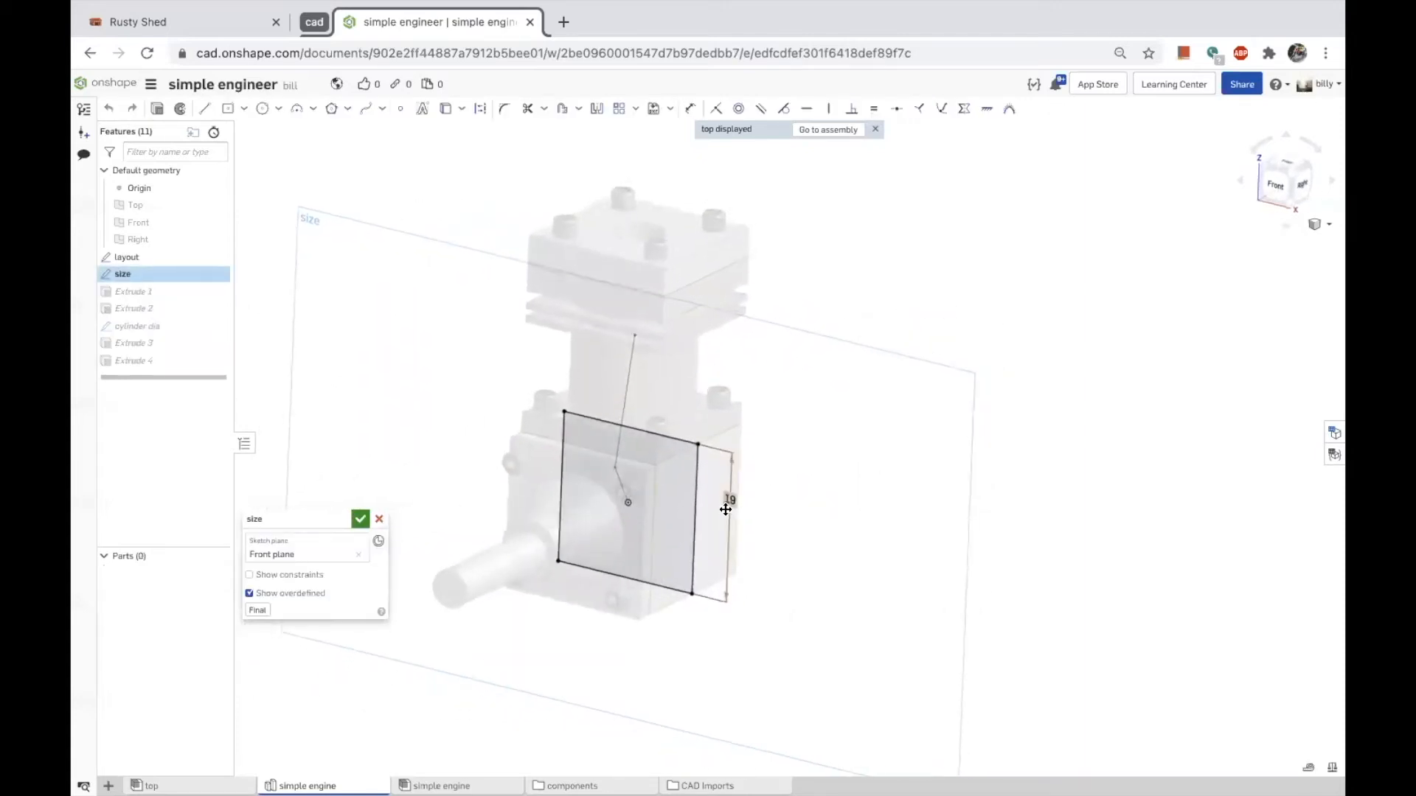
double_click(731, 500)
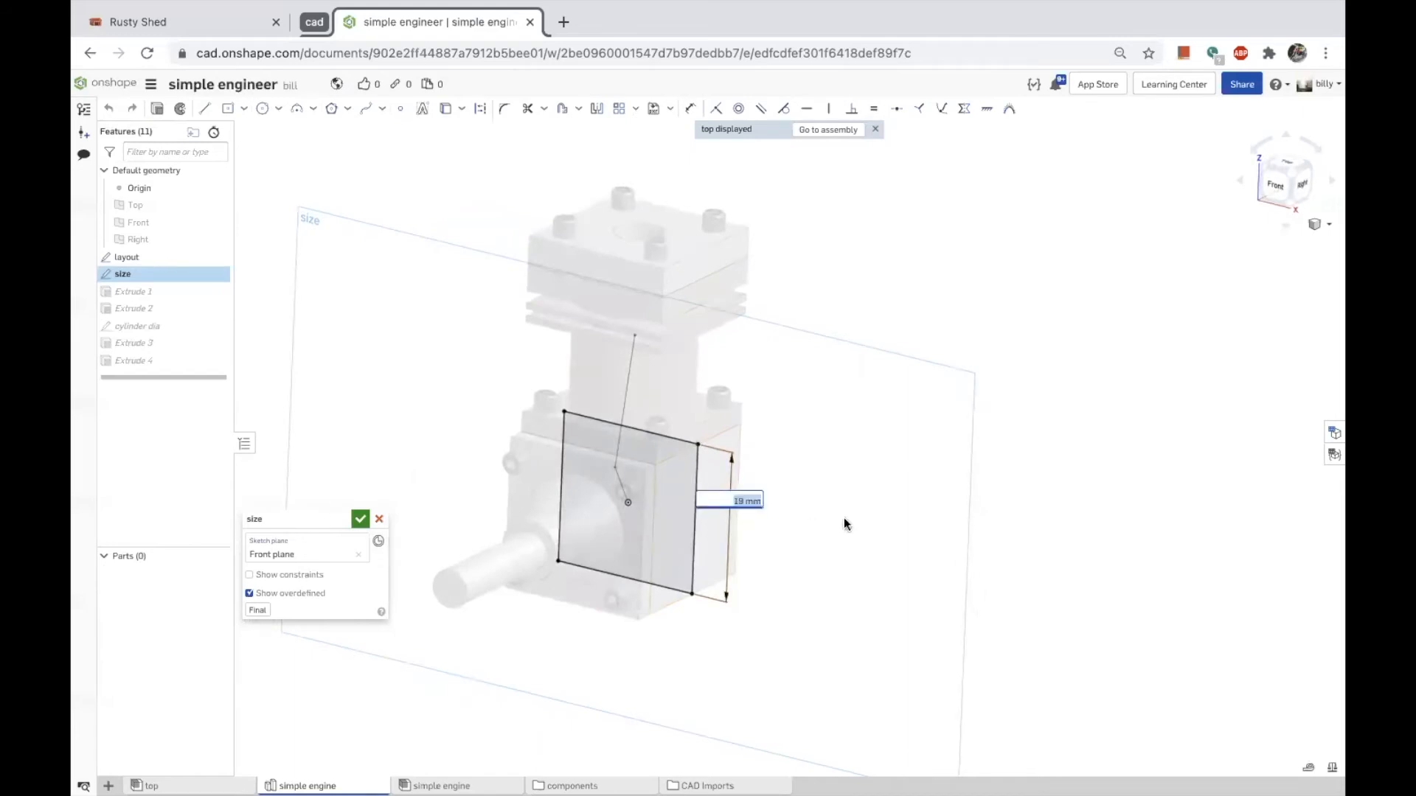
text(2)
key(Return)
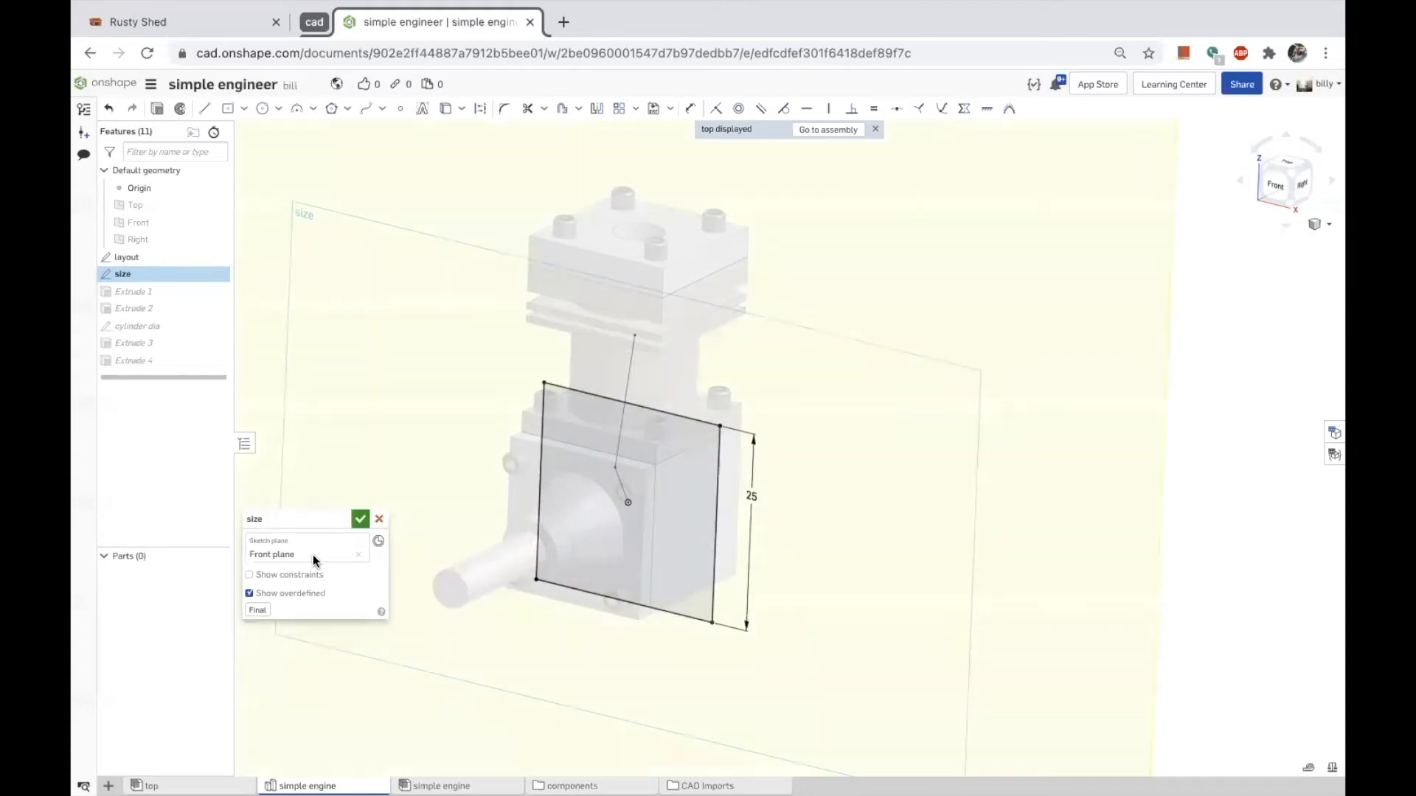
click(258, 611)
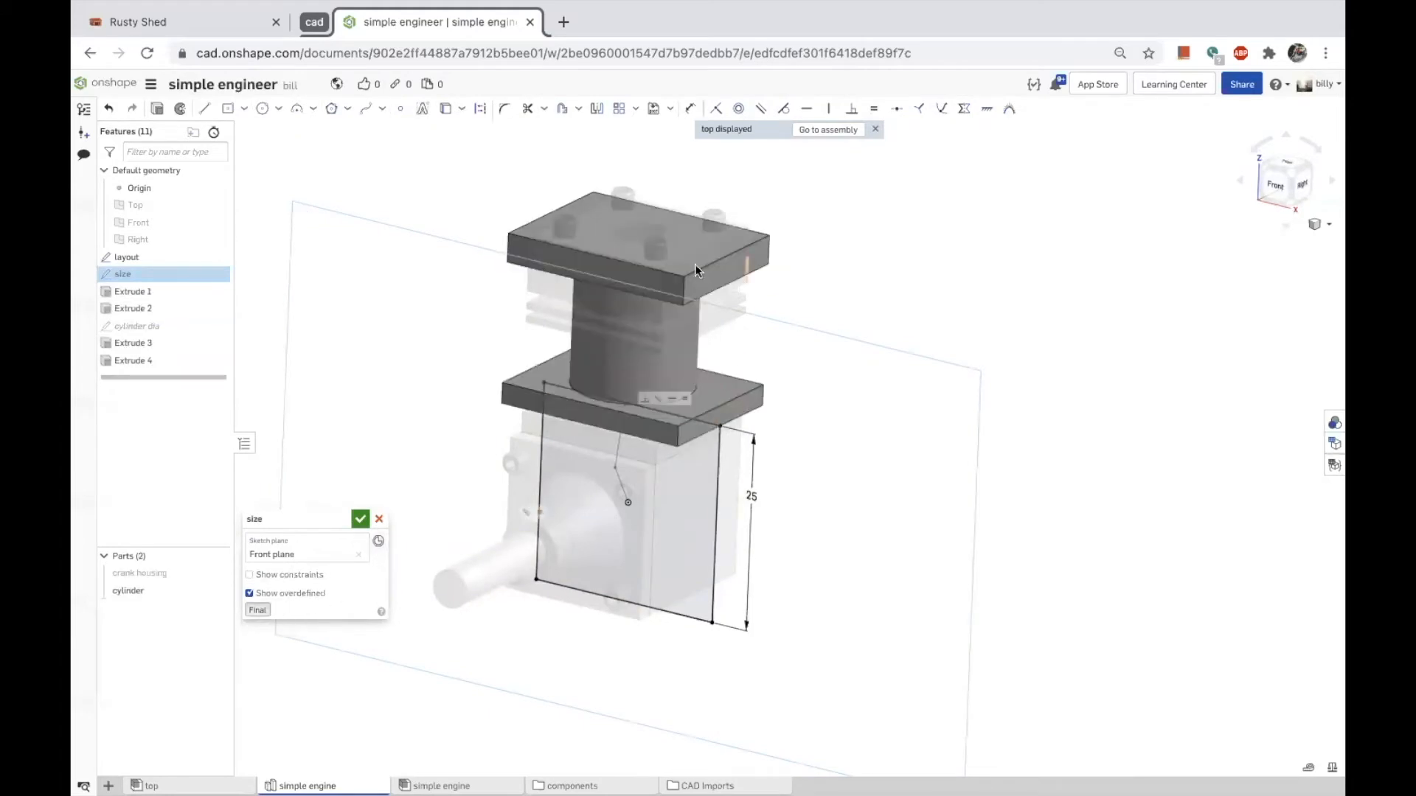
mouse_move(847, 480)
right_down()
mouse_move(812, 495)
mouse_move(824, 467)
mouse_move(791, 440)
right_up()
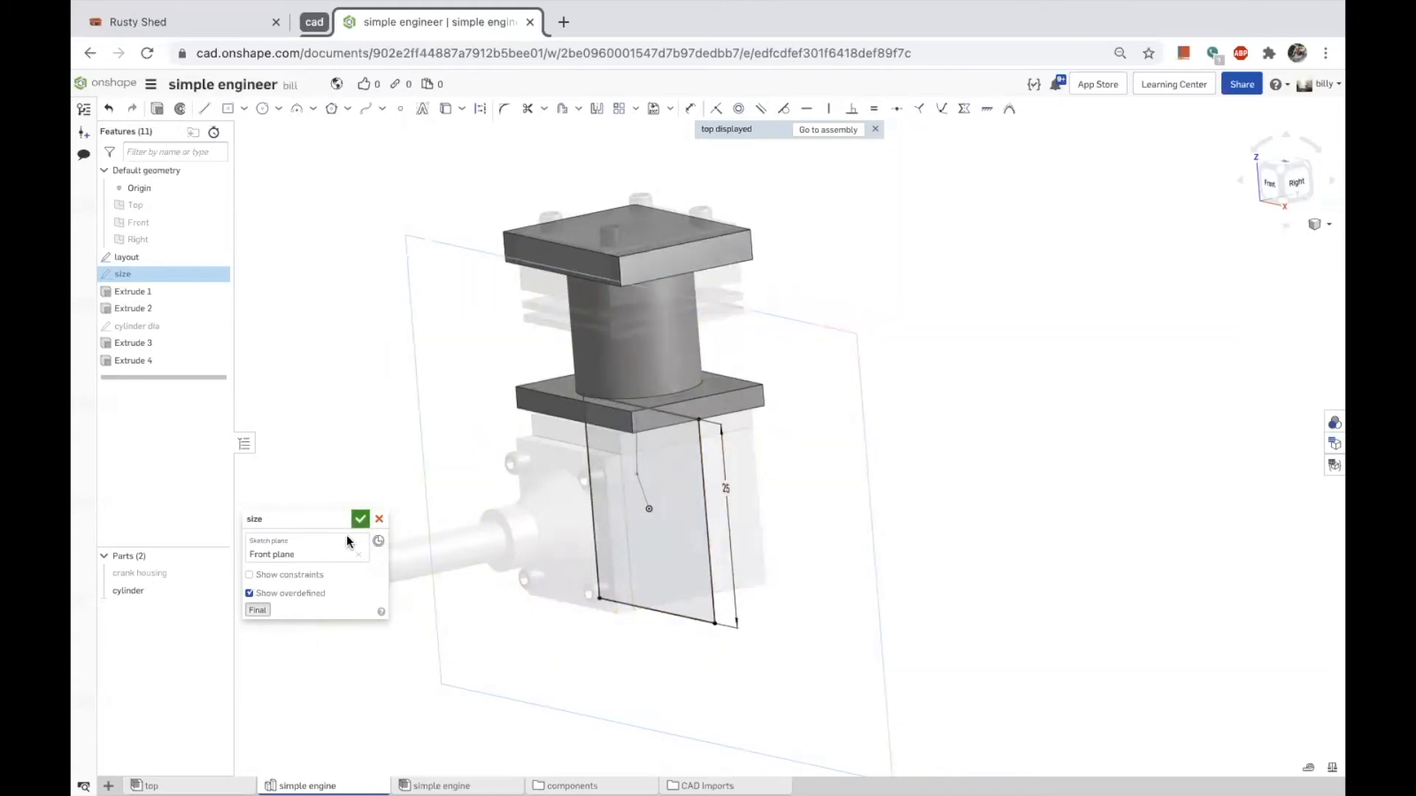
click(378, 520)
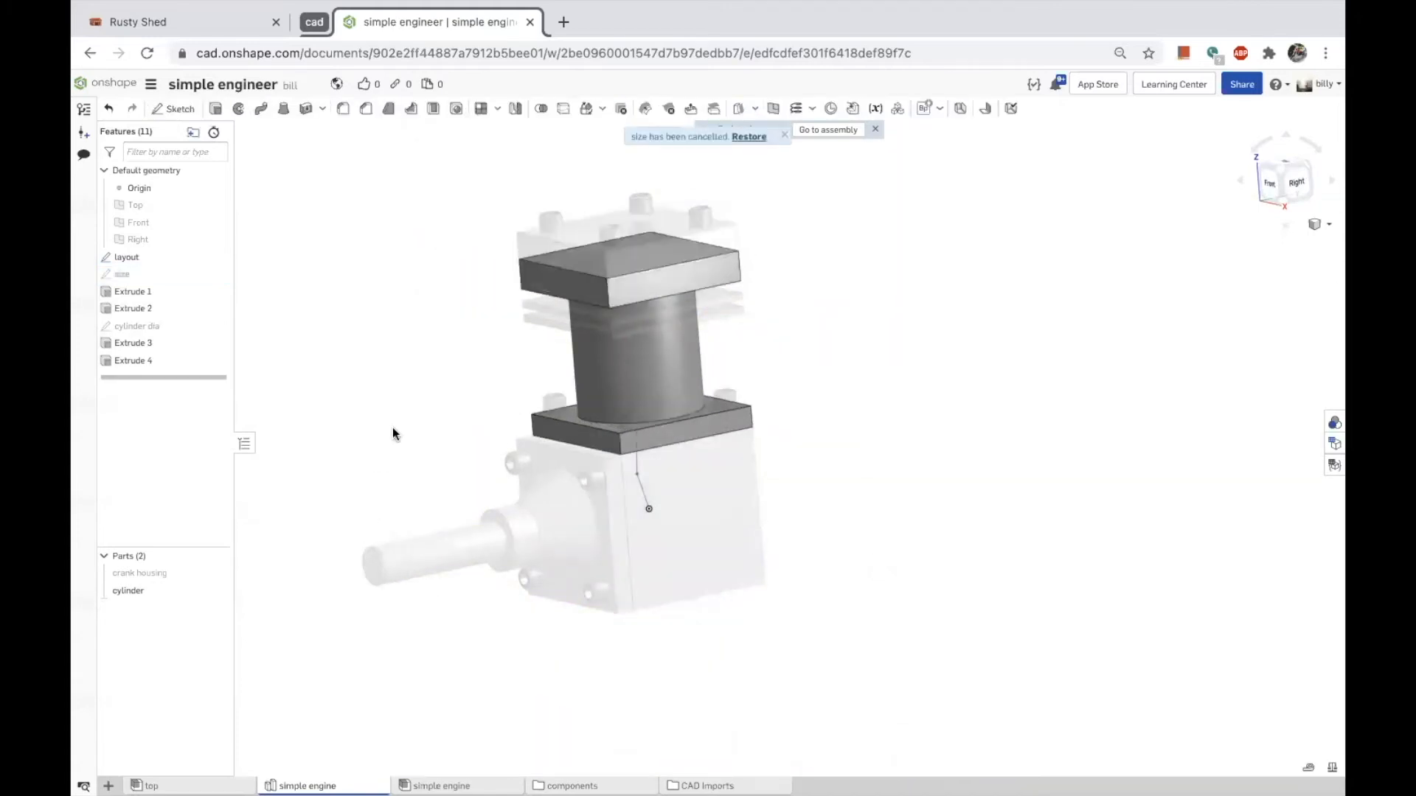
Measure the vertical corner edge of the cylinder's upper flange to get its thickness.
right_drag(403, 426, 402, 434)
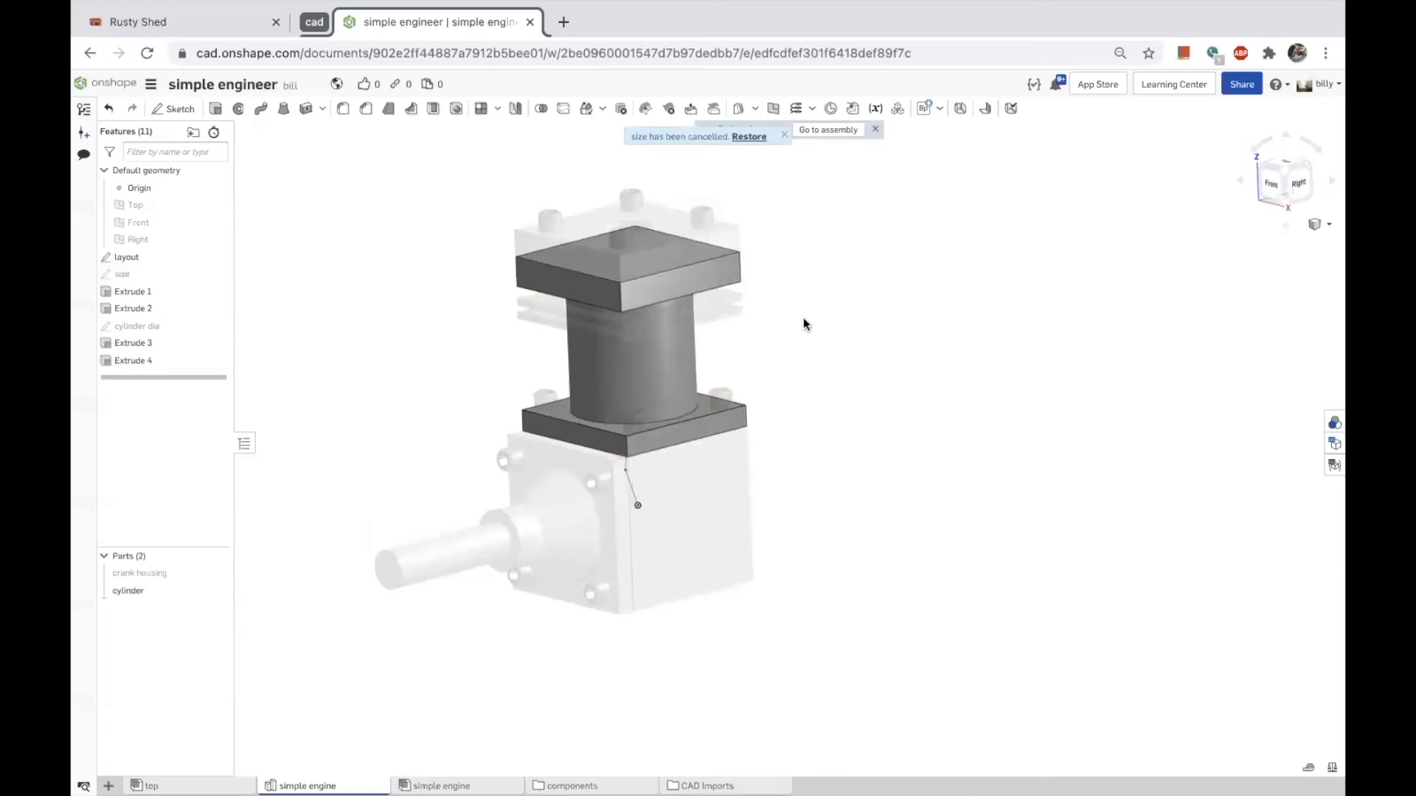
scroll(558, 221, up, 5)
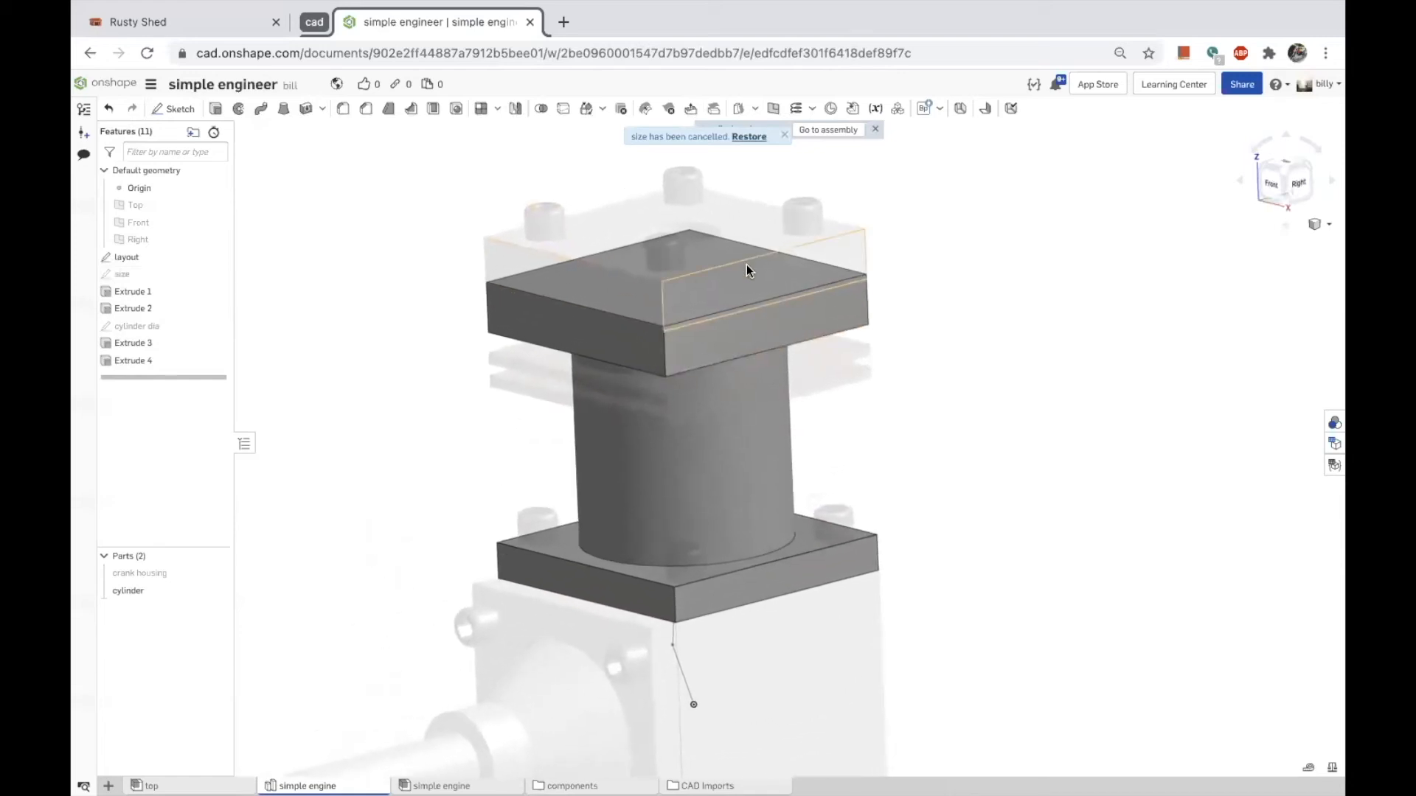
right_drag(768, 351, 786, 291)
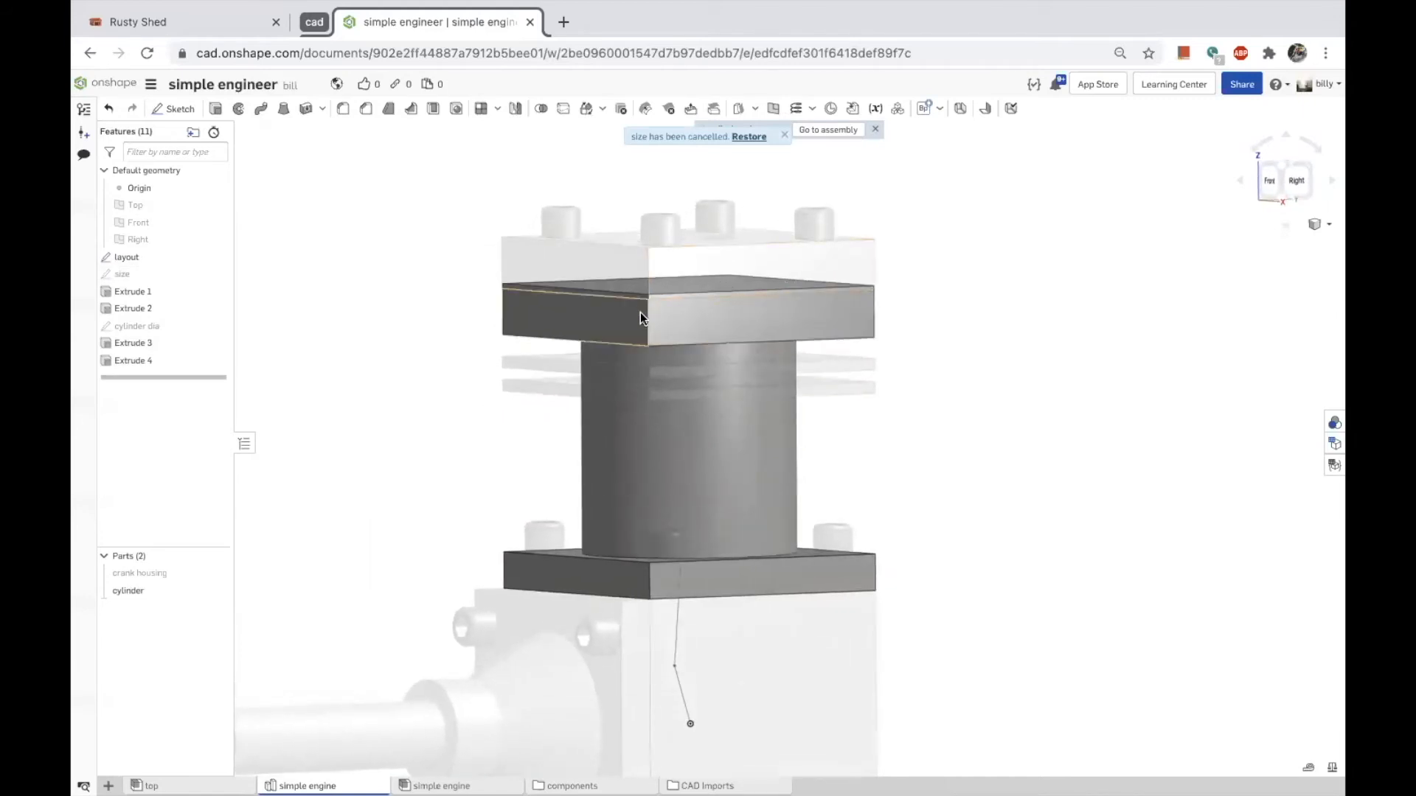
mouse_move(474, 309)
right_down()
mouse_move(440, 302)
mouse_move(441, 286)
mouse_move(440, 326)
mouse_move(449, 318)
right_up()
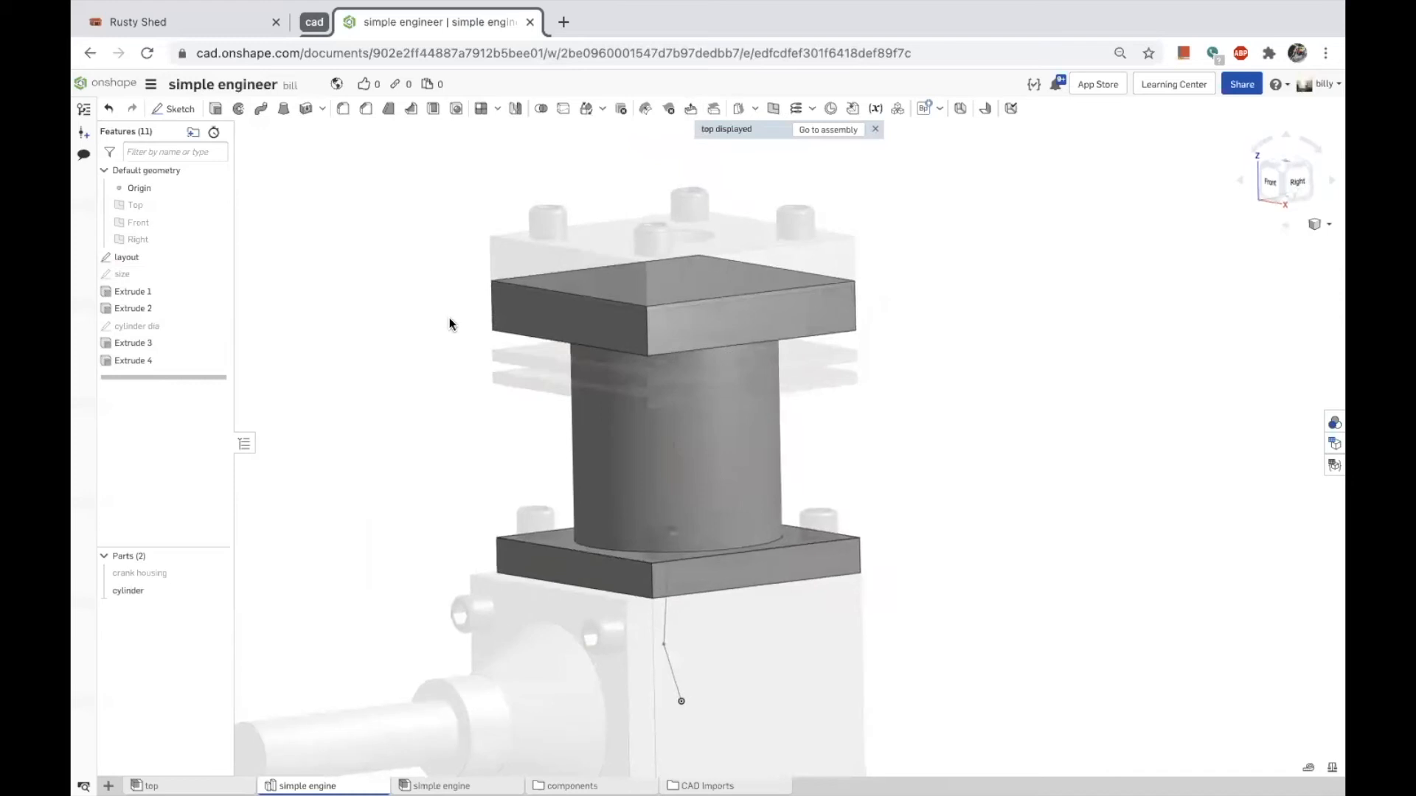
click(646, 334)
right_click(1238, 769)
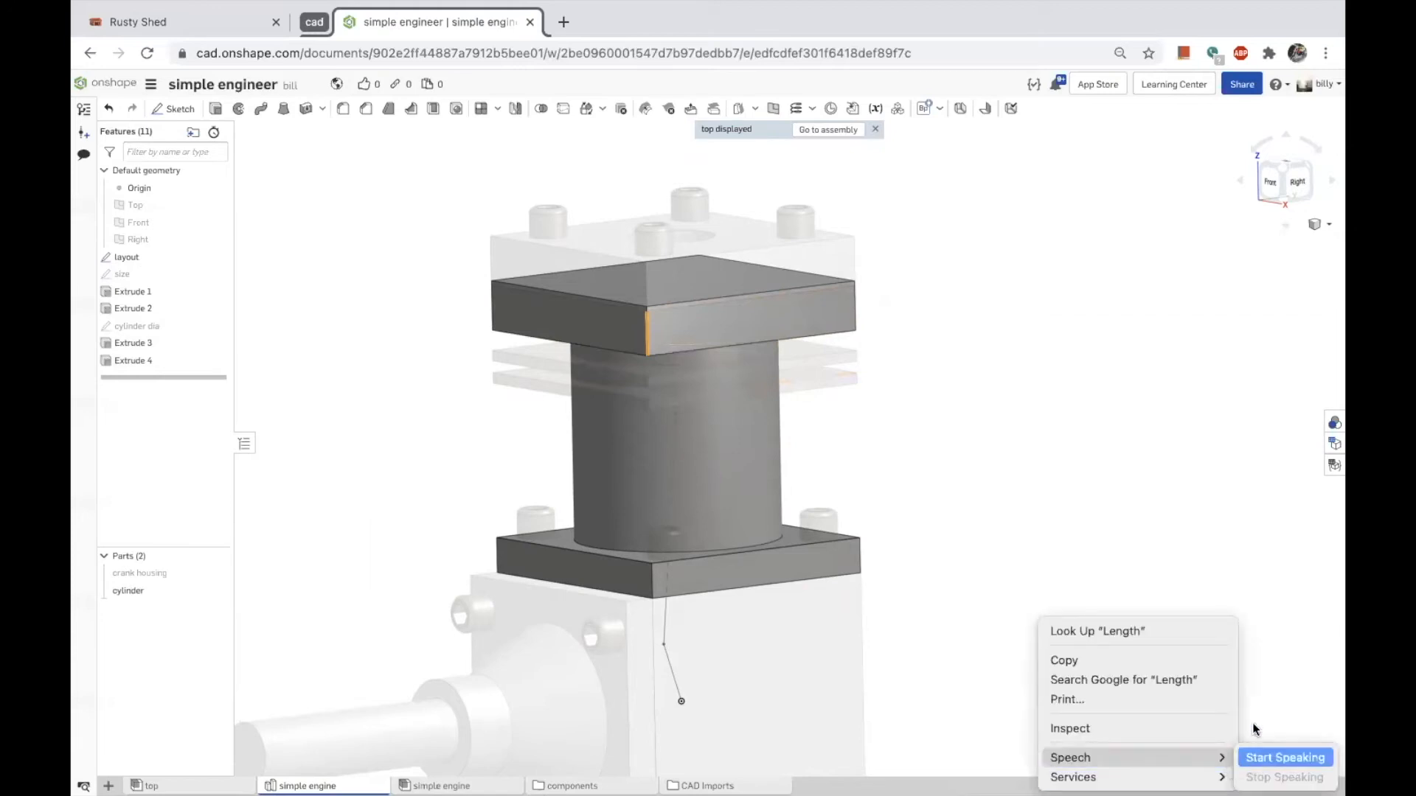
click(1233, 586)
double_click(1260, 767)
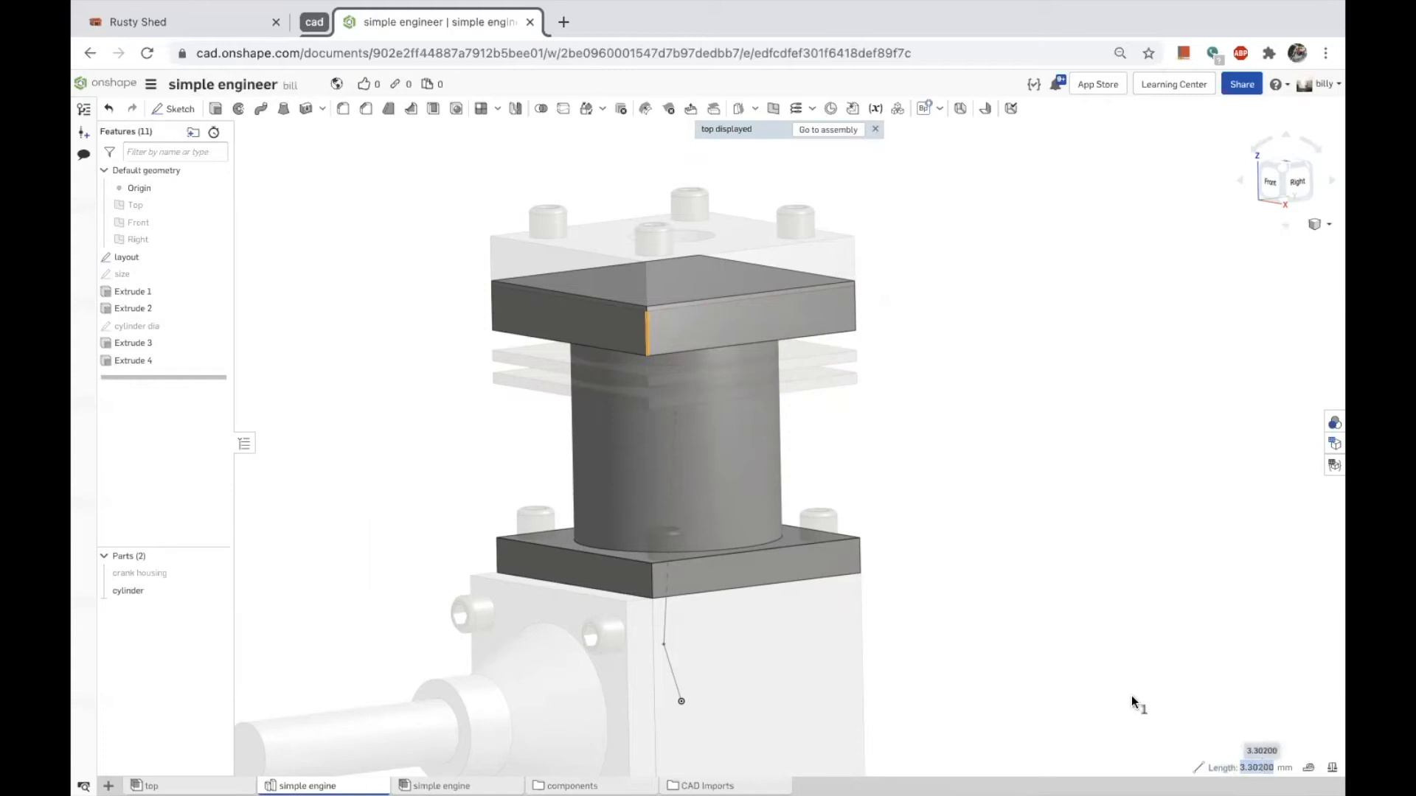
click(387, 393)
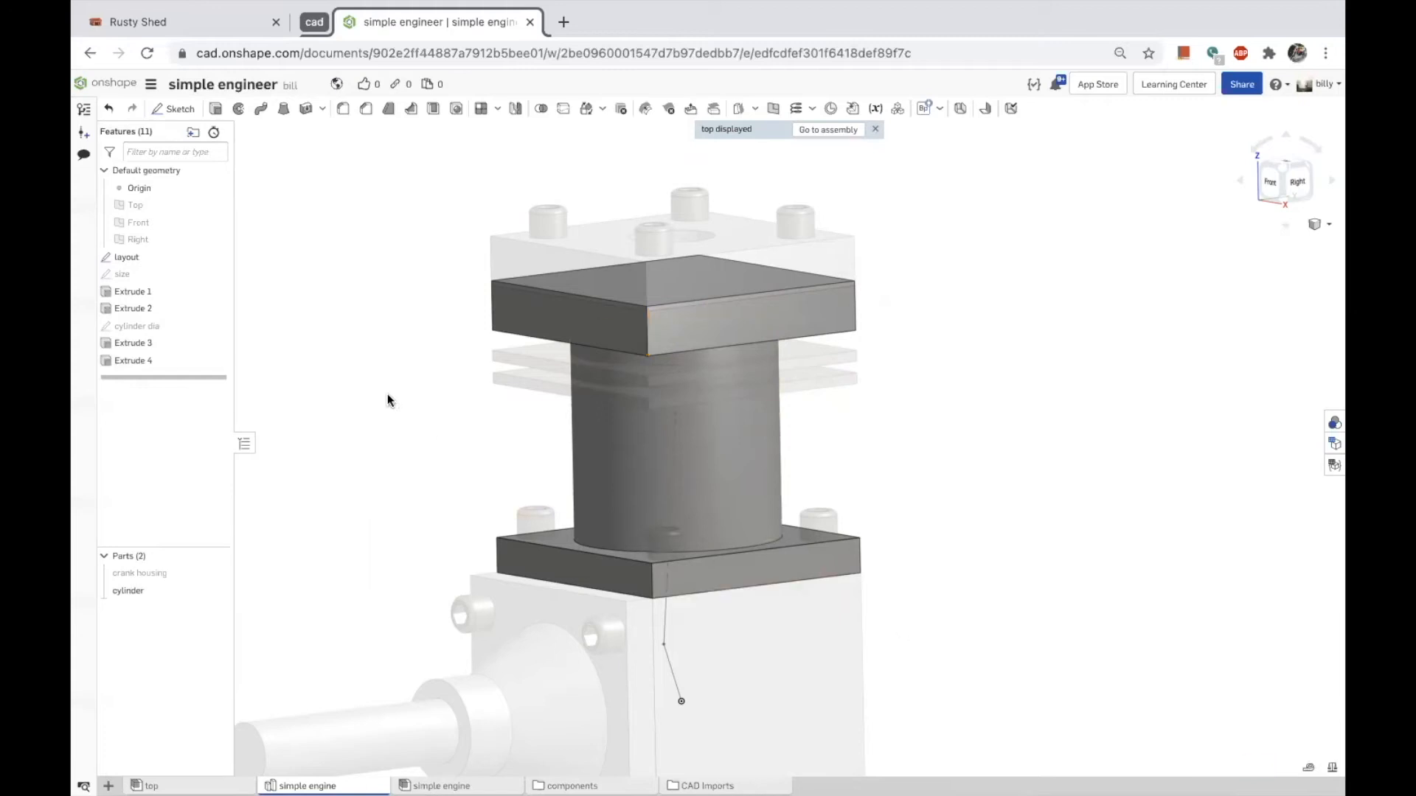
Set the offset distance of the upper flange's extrusion, Extrude 4, to 3.302 mm.
double_click(123, 358)
click(327, 658)
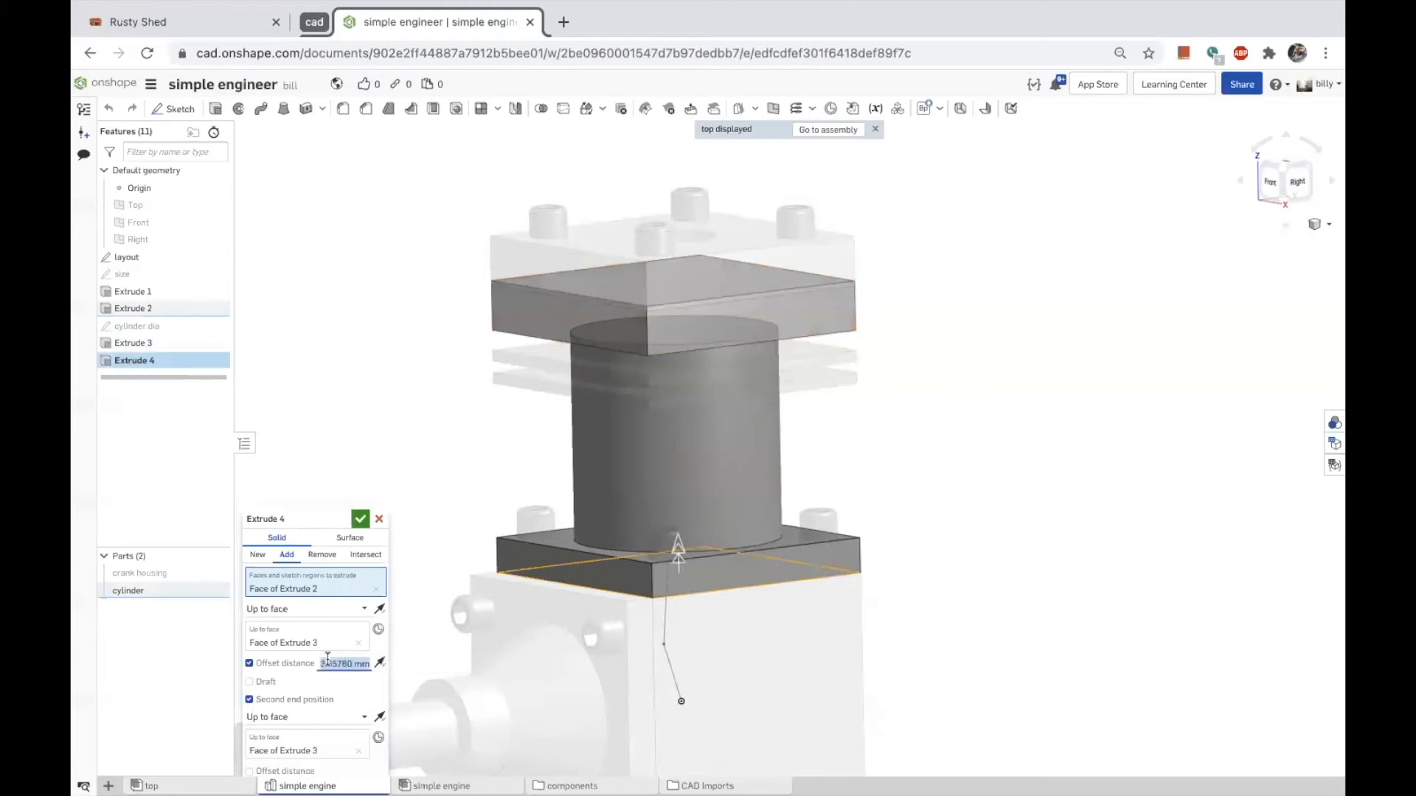
text(3.302 mm)
click(361, 519)
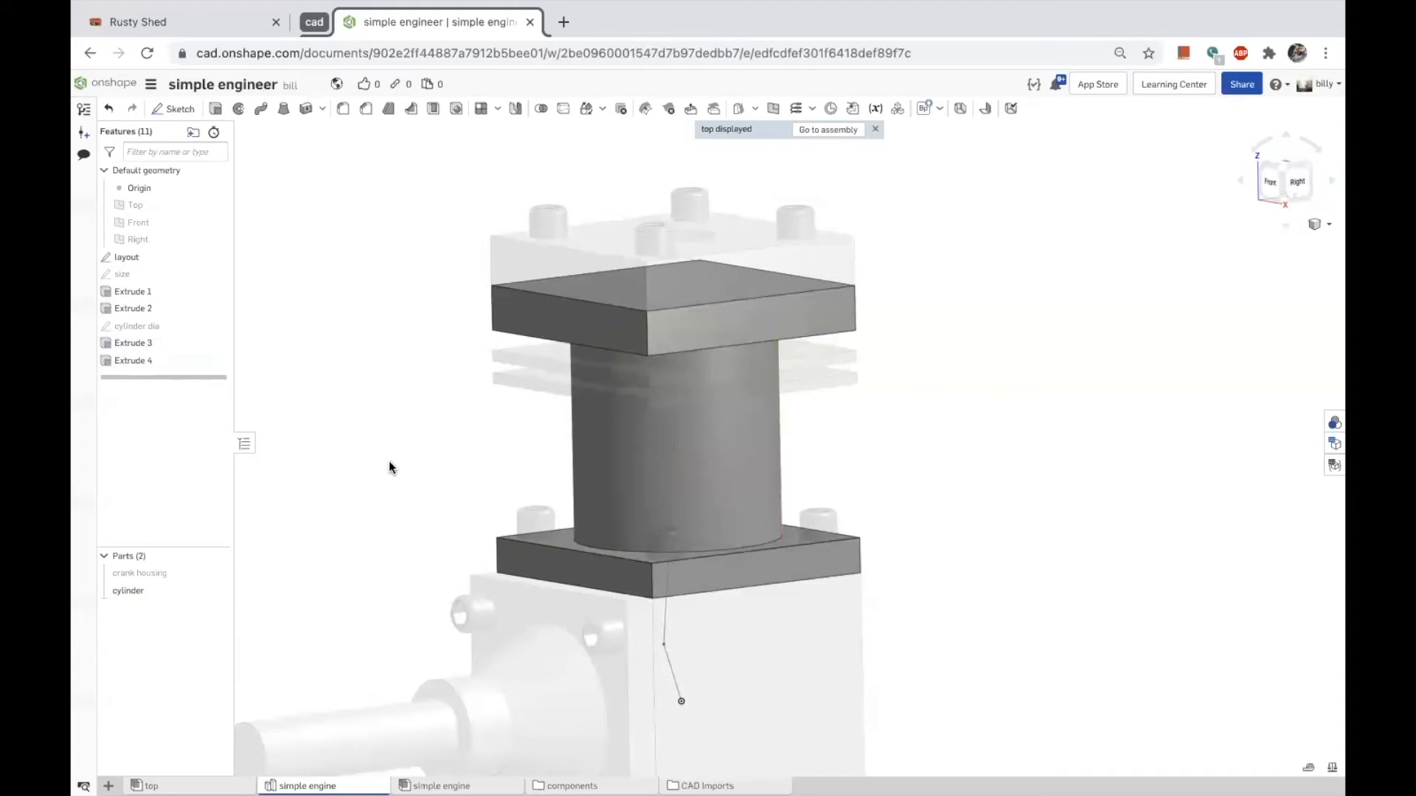
Go to the top assembly and hide the cylinder head to expose the cylinder's upper end.
right_drag(729, 323, 724, 340)
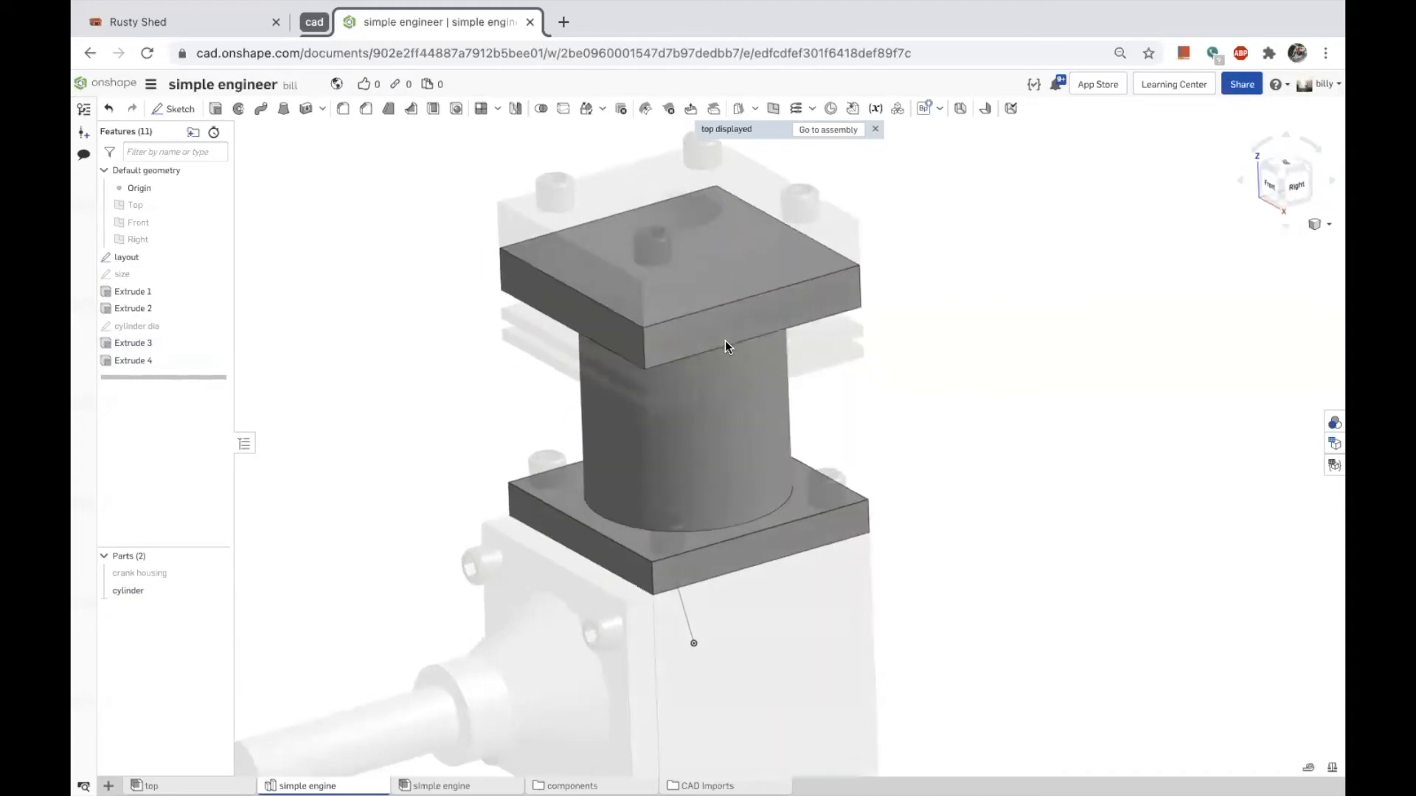
click(123, 343)
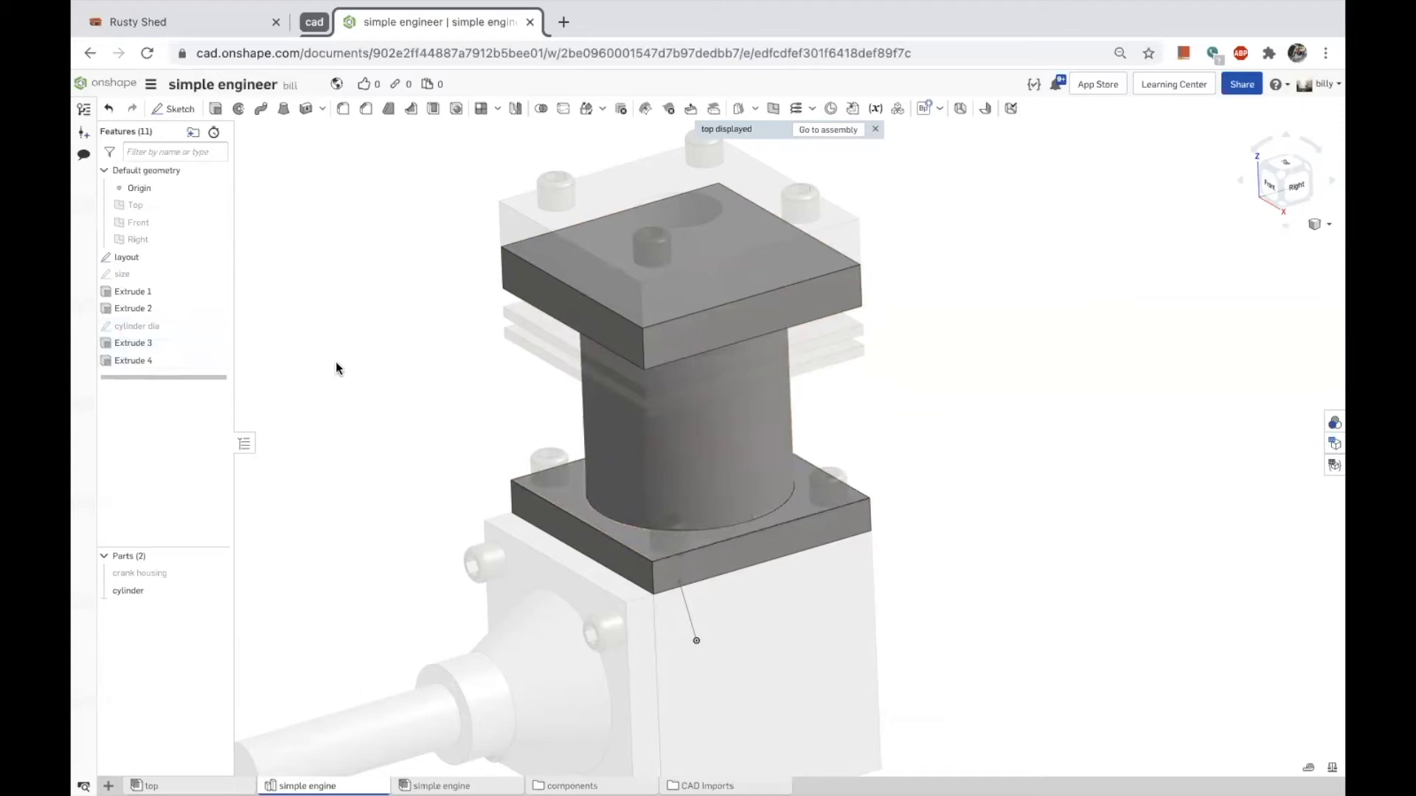
click(819, 130)
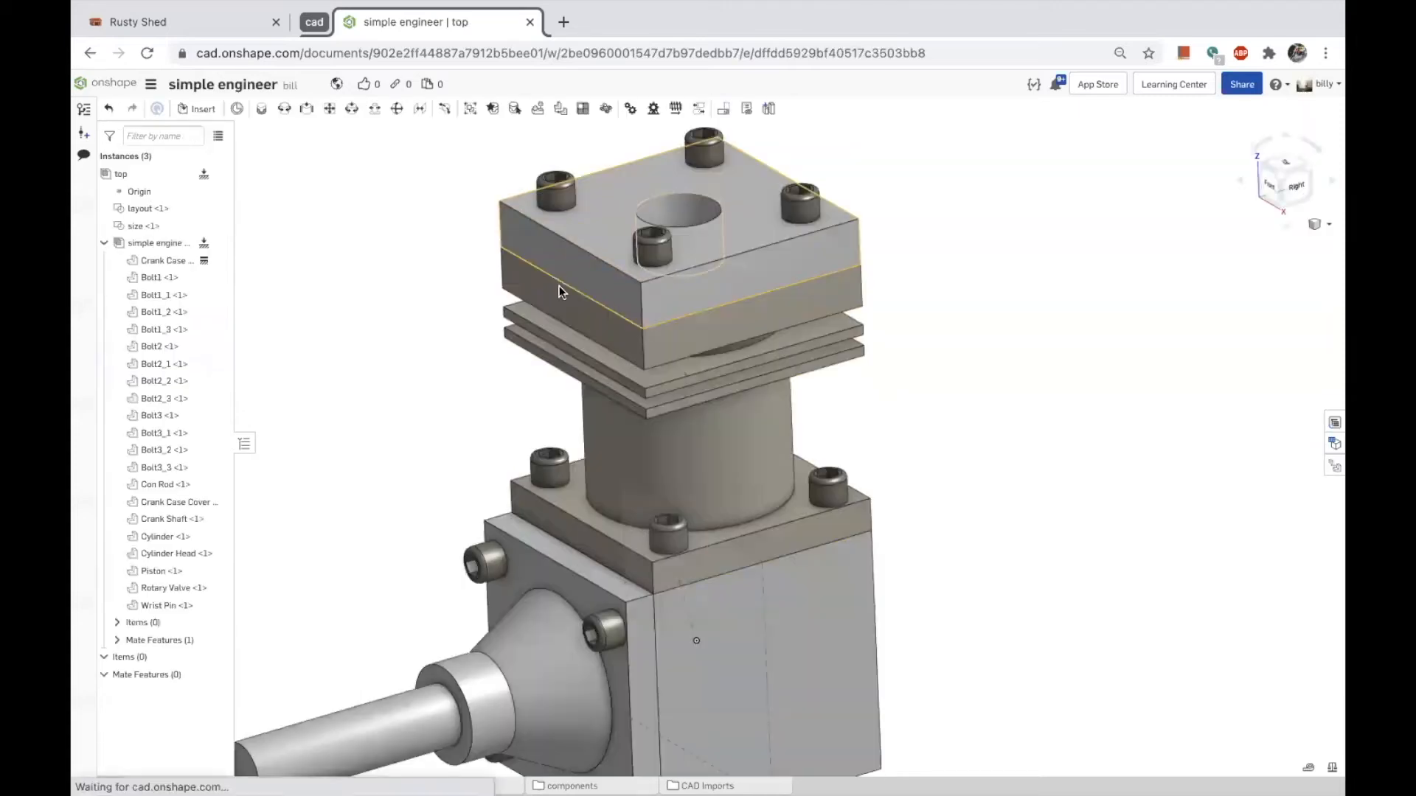
right_click(742, 270)
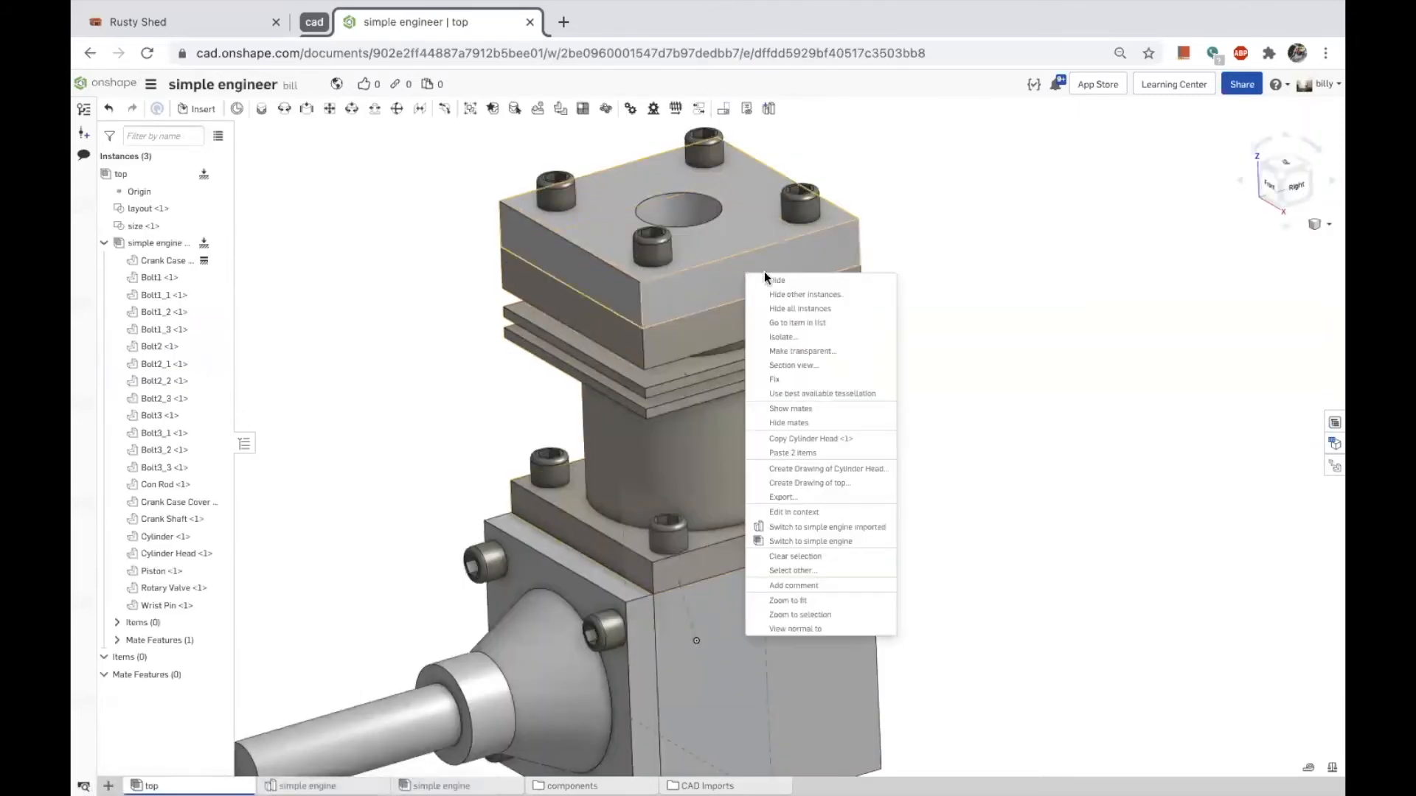
click(780, 281)
right_drag(804, 289, 859, 258)
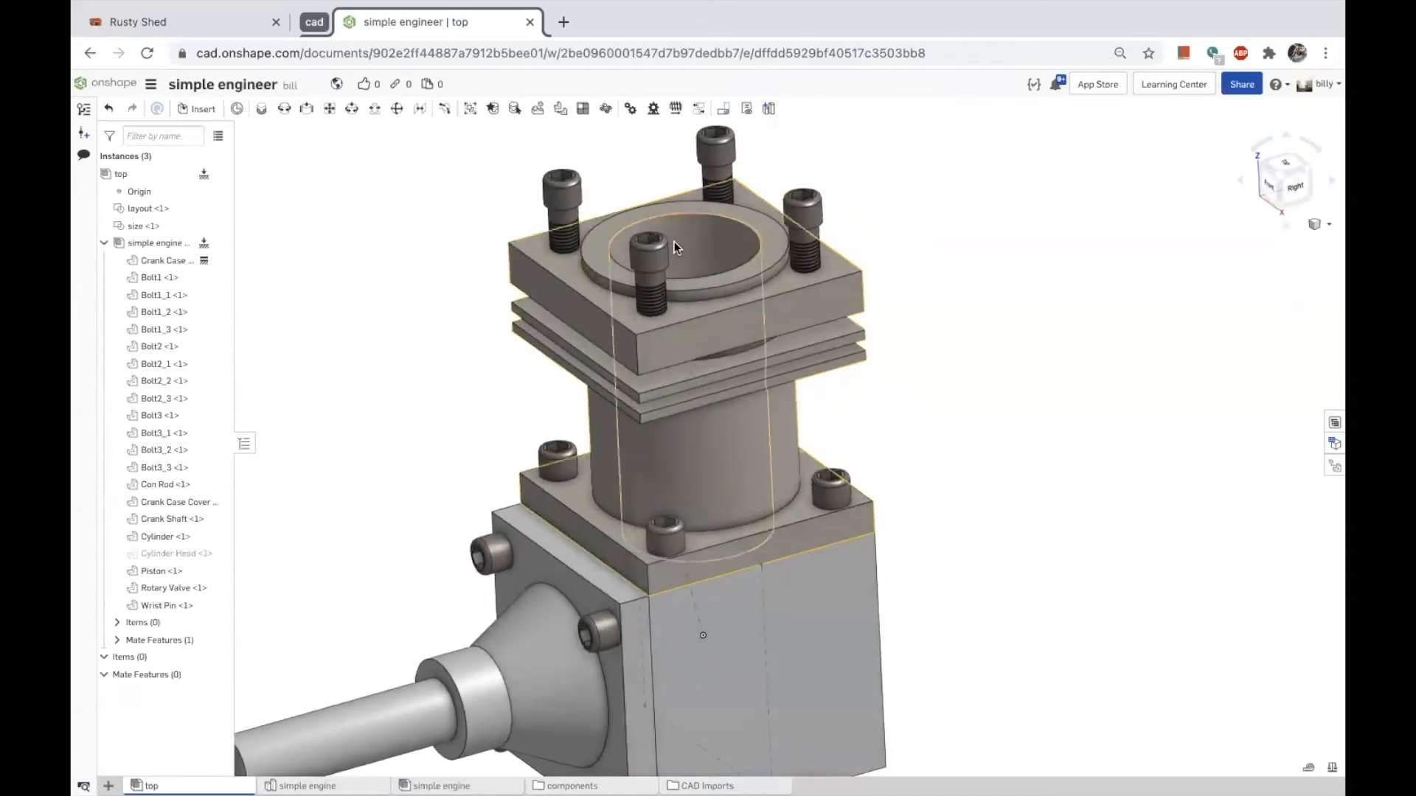
Examine the imported cylinder's raised rim, bore, flanges and cooling fins.
scroll(959, 340, up, 5)
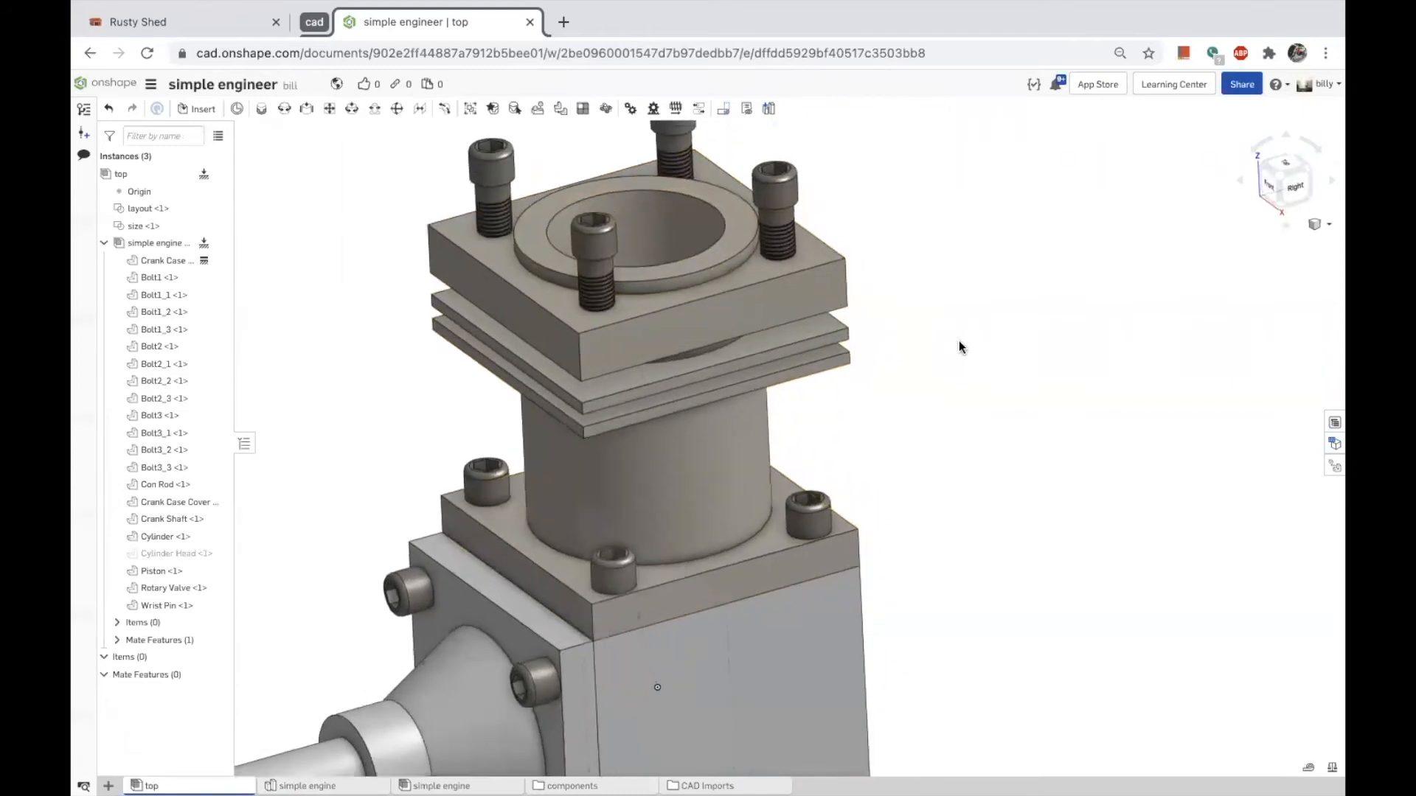
click(618, 233)
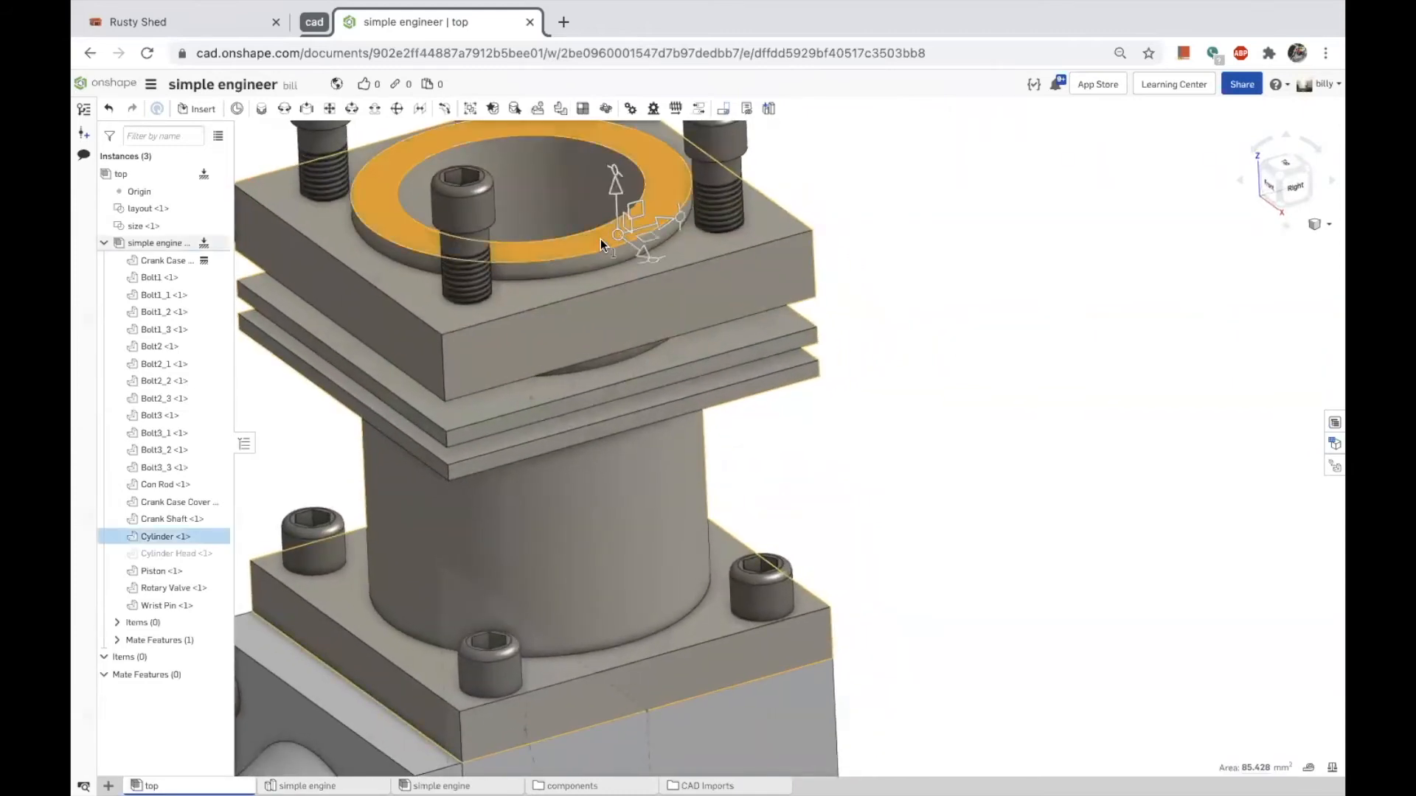
click(155, 537)
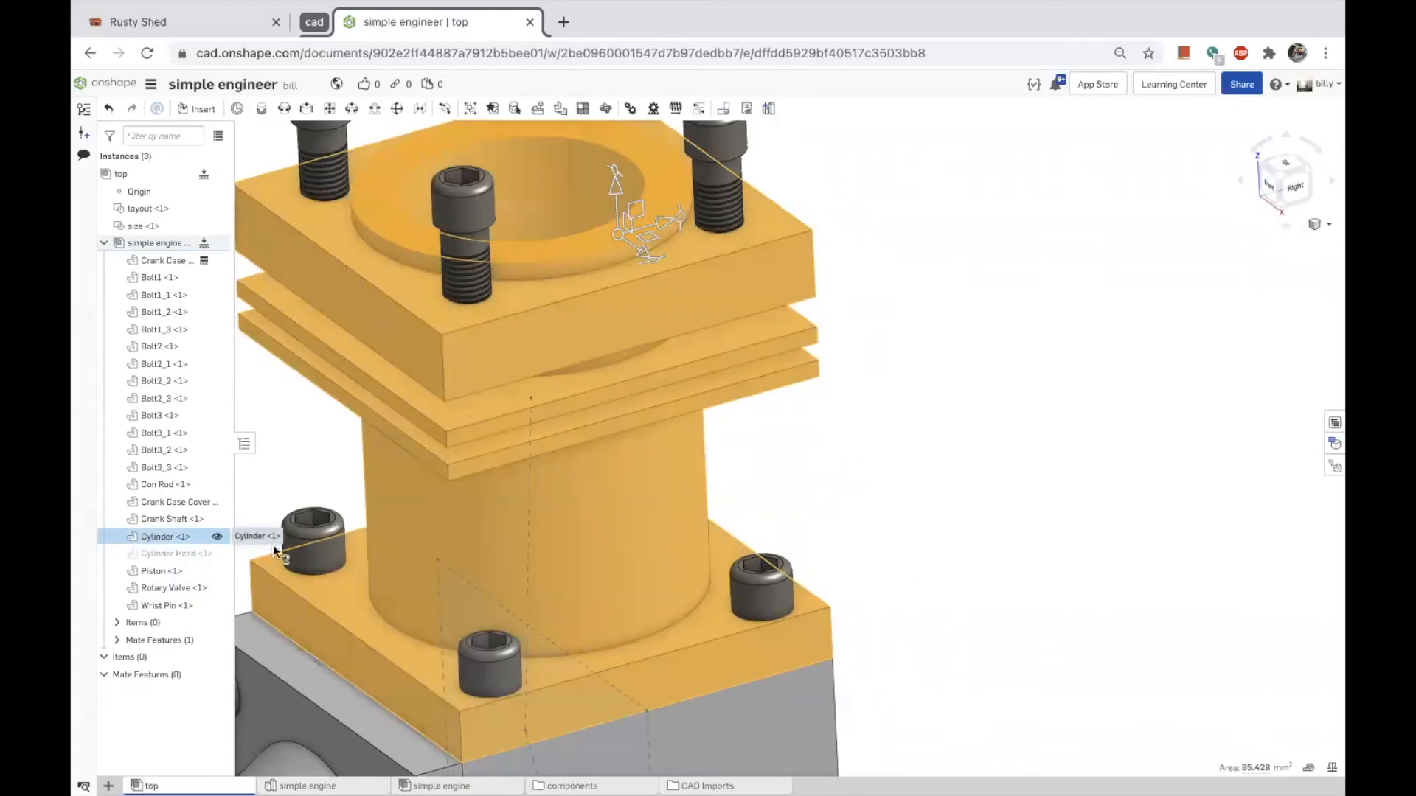
click(1036, 389)
scroll(1054, 394, down, 5)
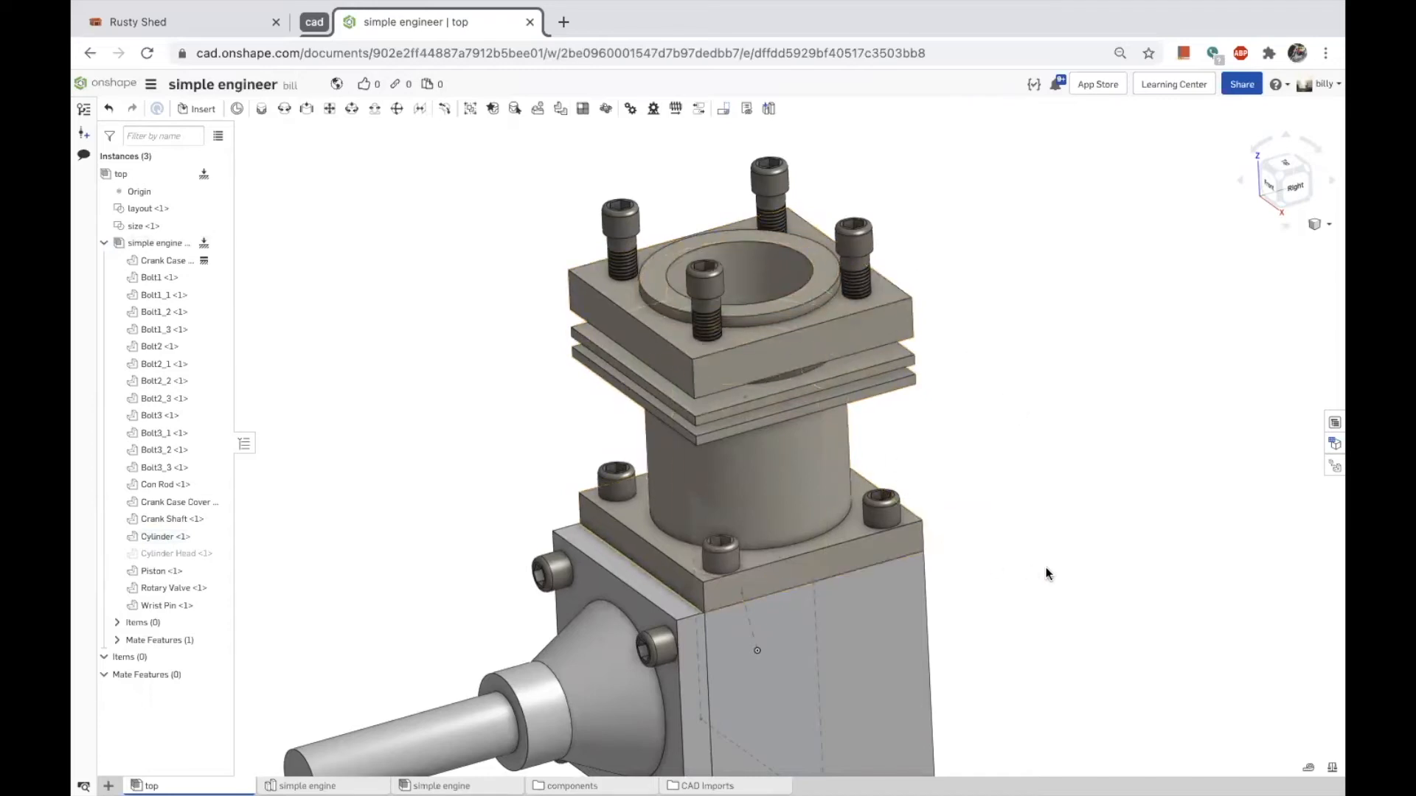
scroll(1045, 568, down, 3)
scroll(785, 450, up, 3)
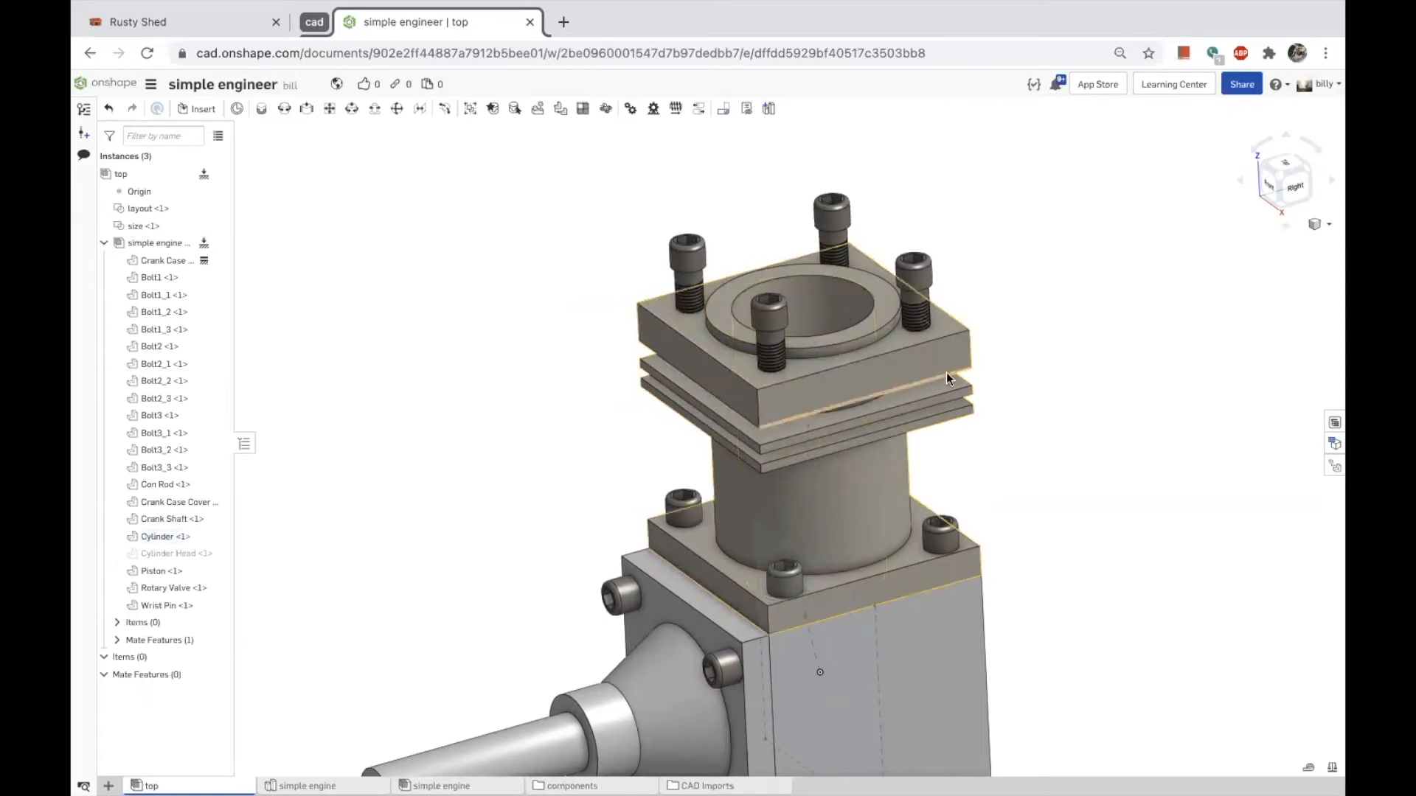
scroll(870, 310, up, 2)
scroll(730, 335, up, 1)
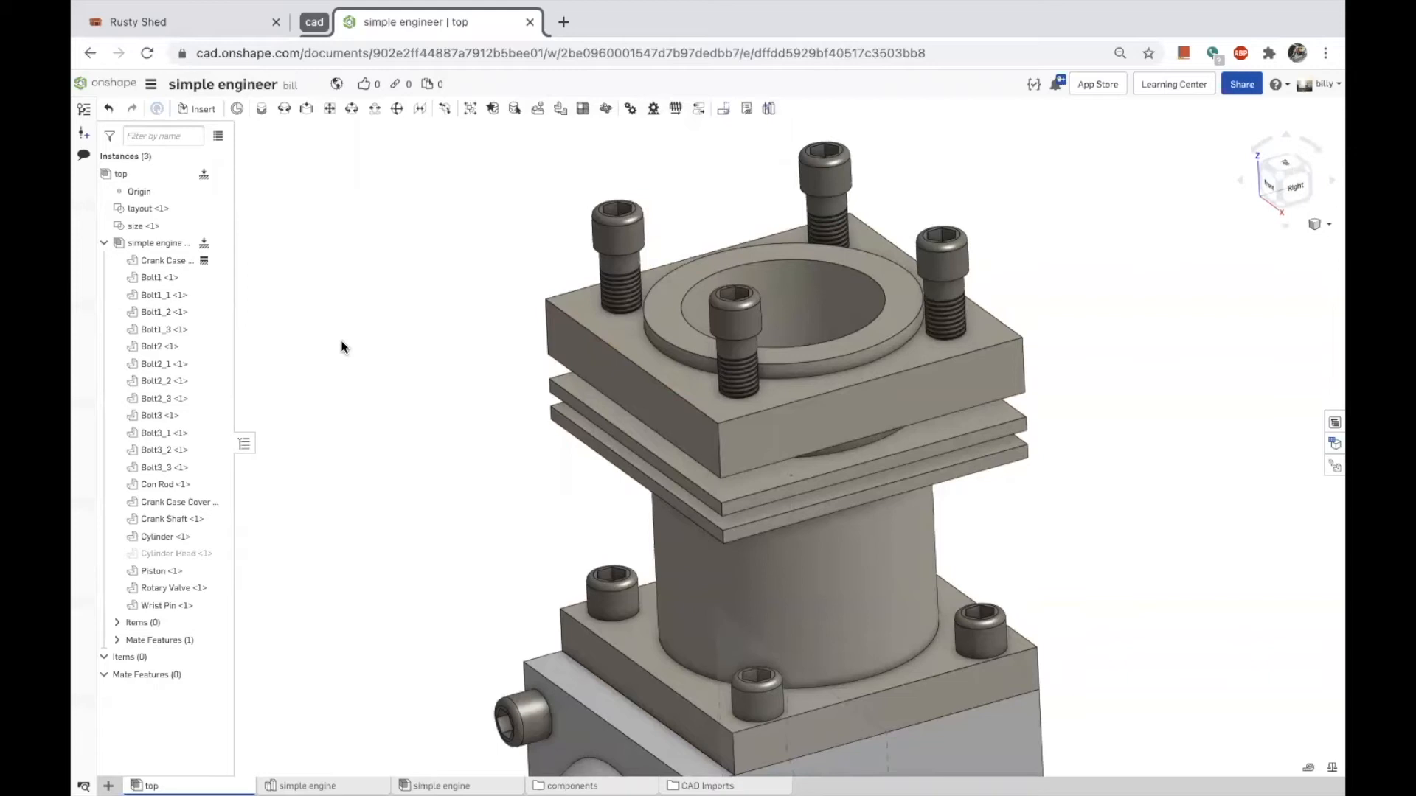
Collapse the imported engine subassembly, open the size sketch in its part studio, and close it without changes.
click(104, 243)
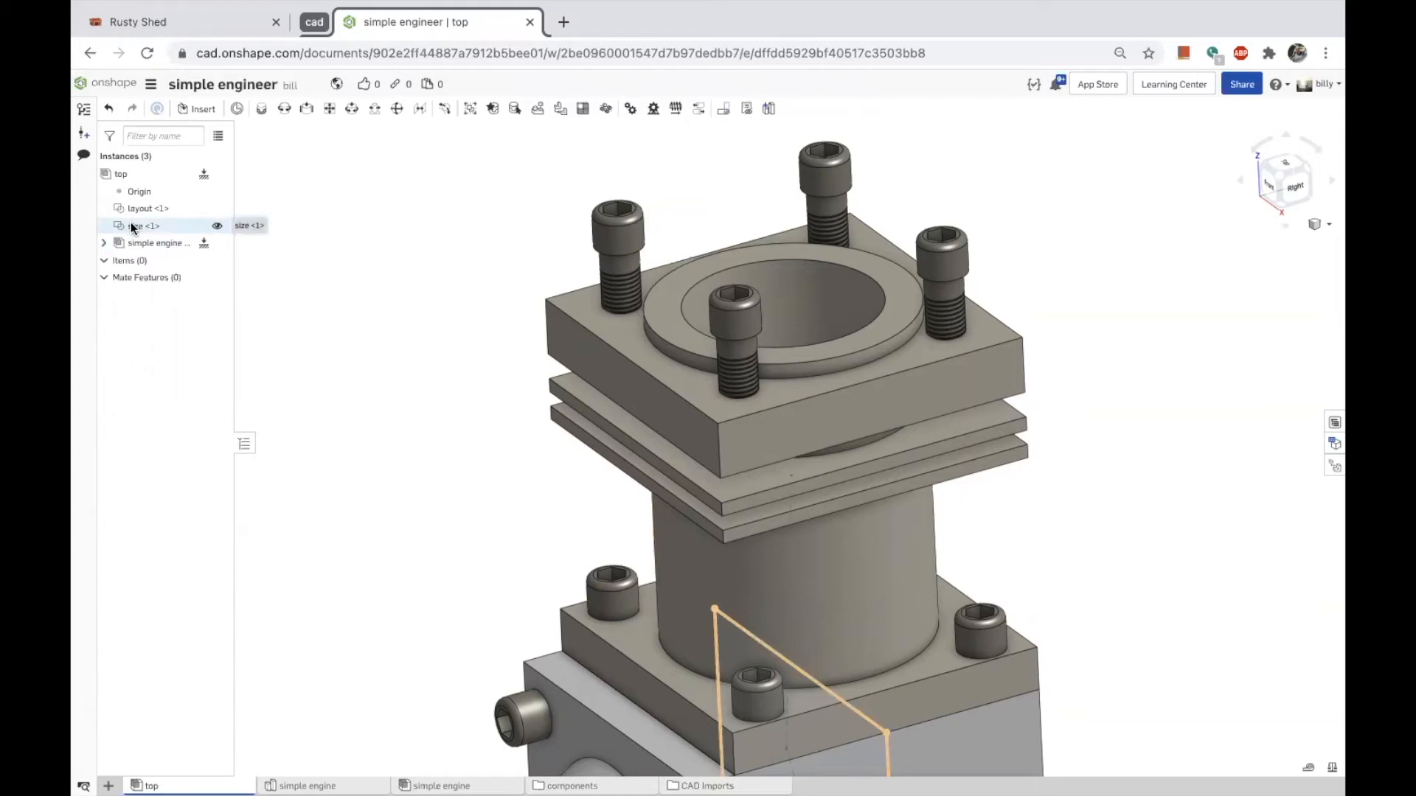
double_click(133, 226)
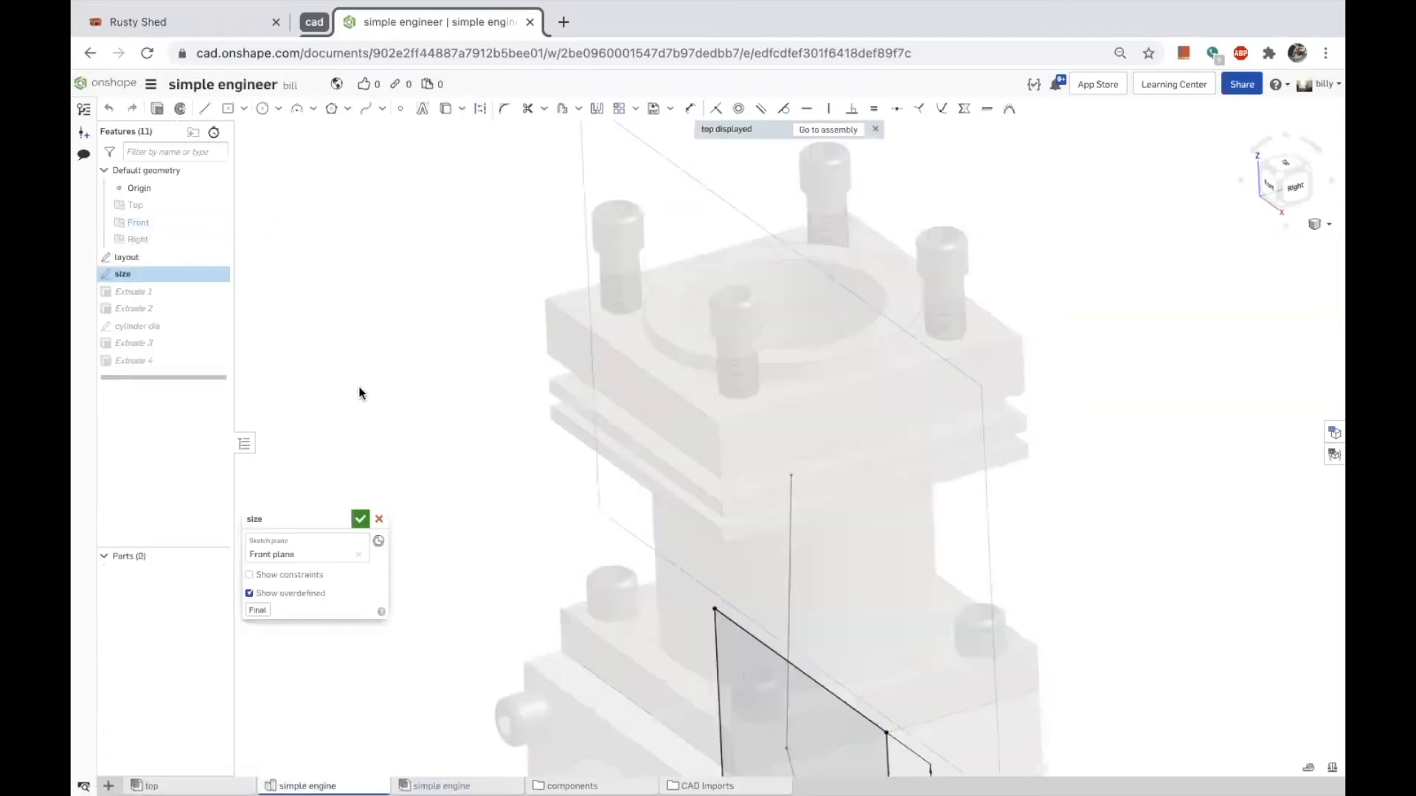
scroll(414, 432, down, 3)
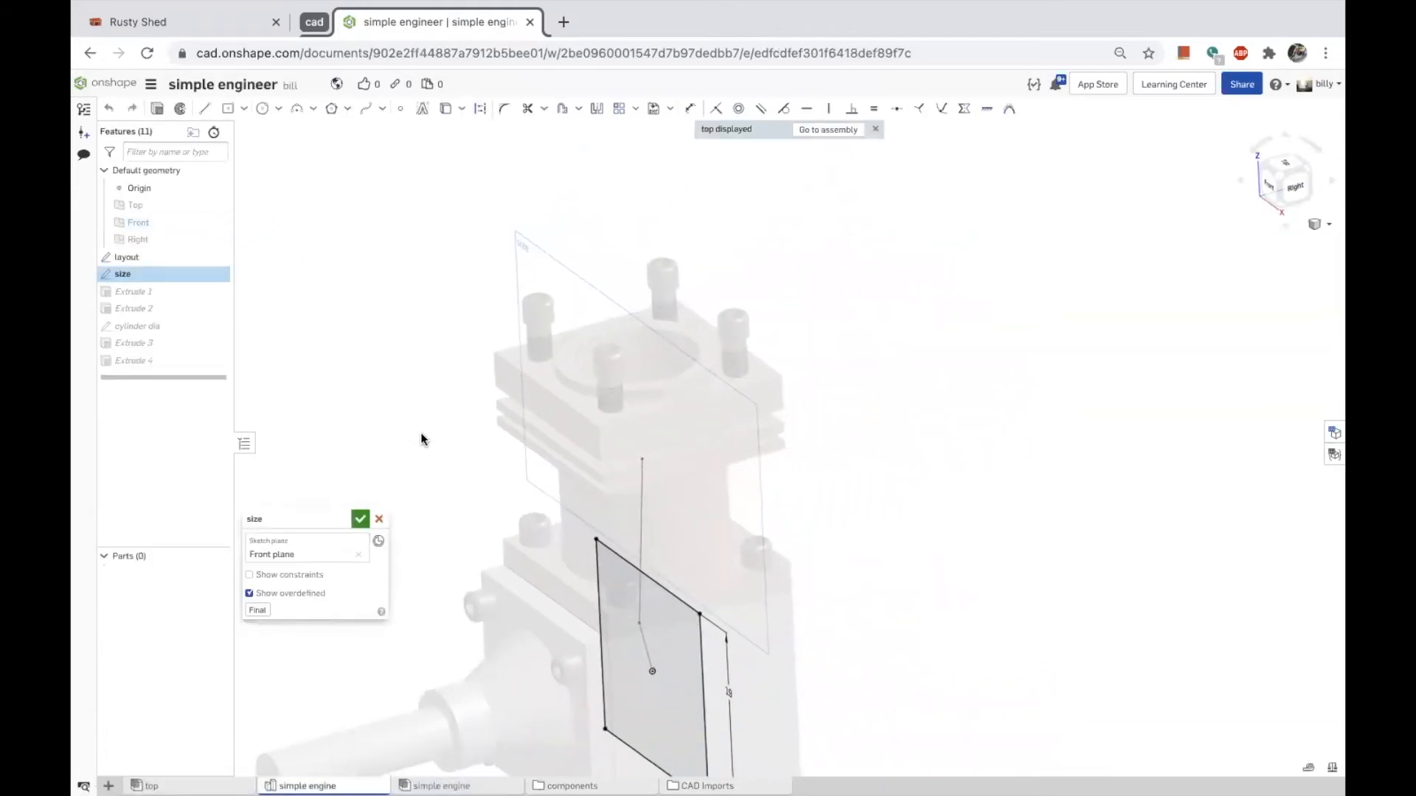
click(381, 518)
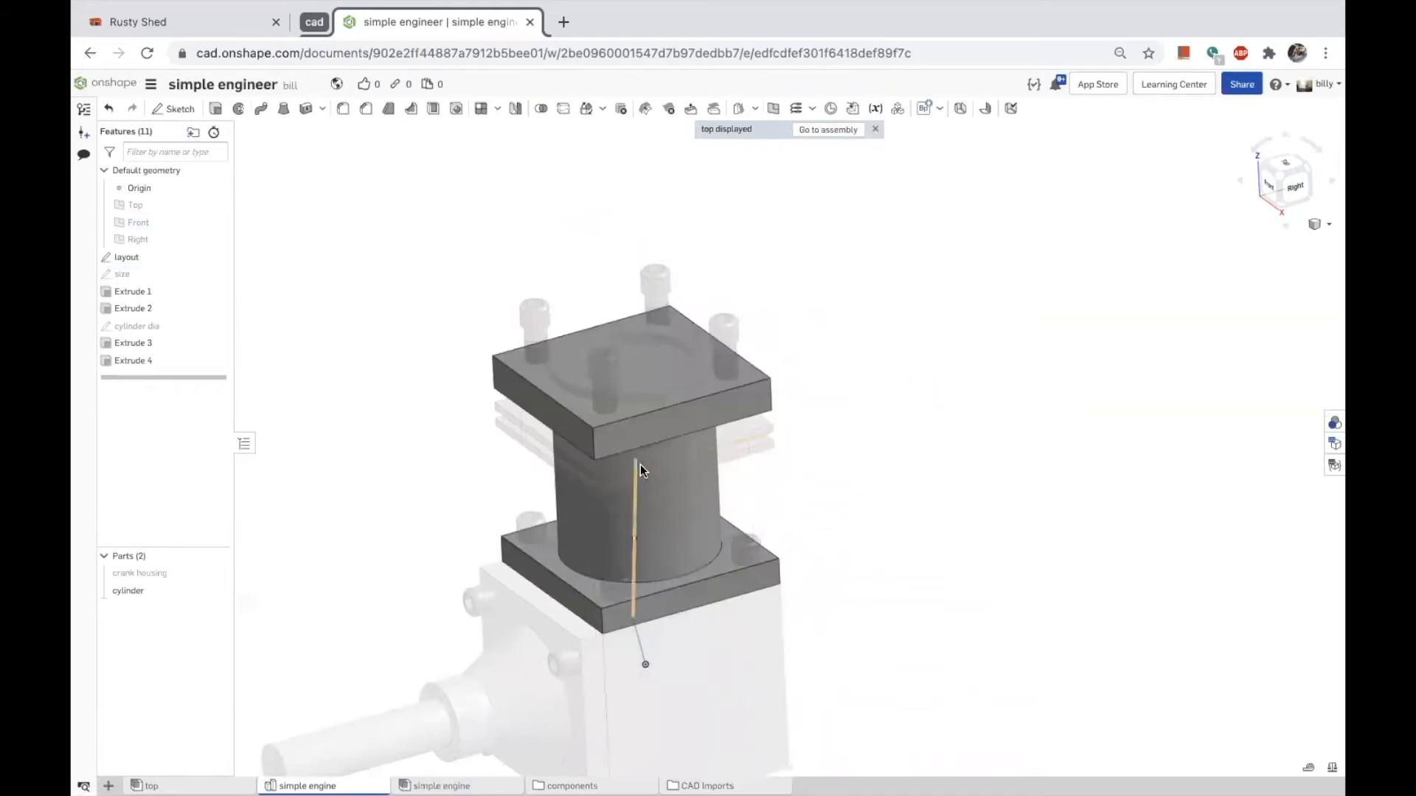
scroll(635, 362, up, 5)
mouse_move(674, 356)
right_down()
mouse_move(671, 436)
mouse_move(674, 371)
right_up()
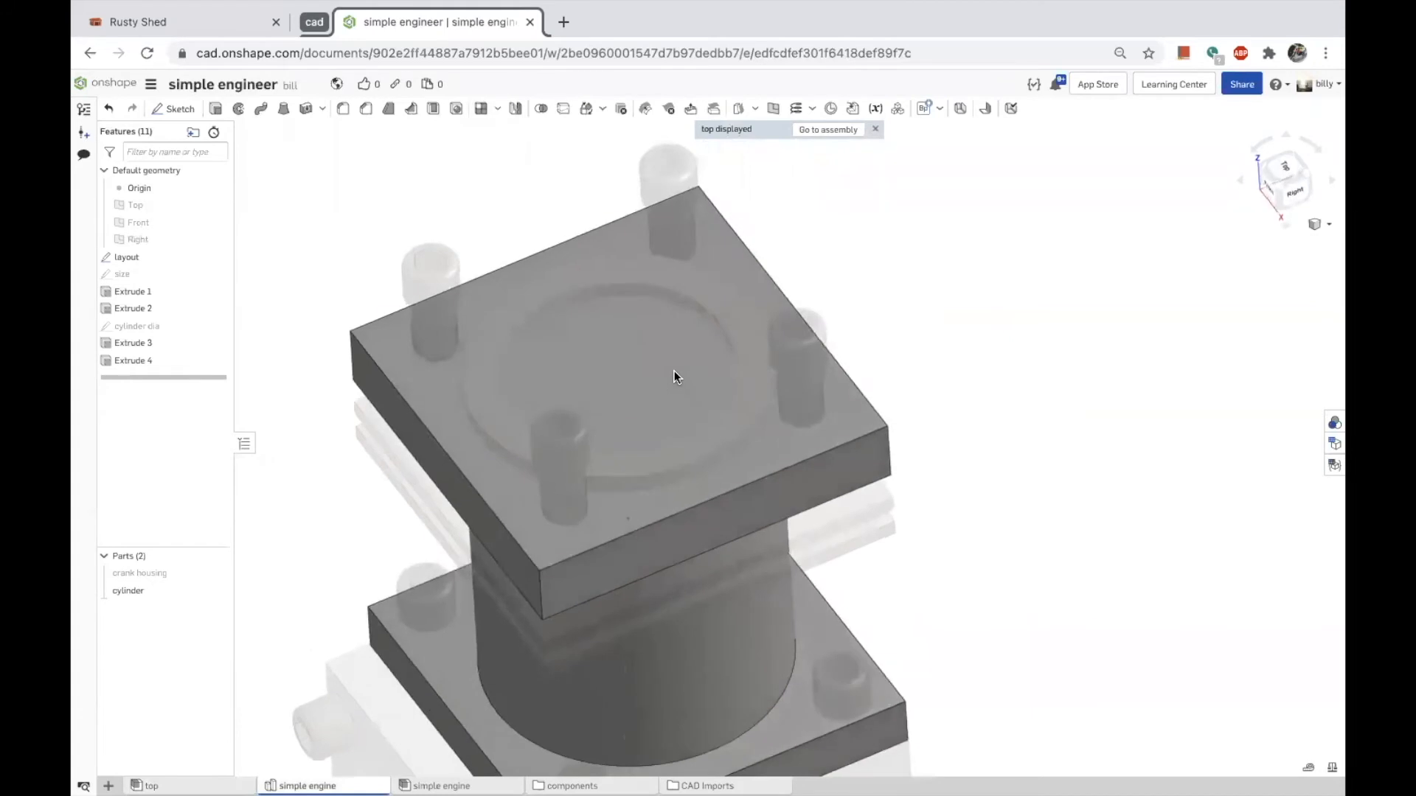
click(617, 361)
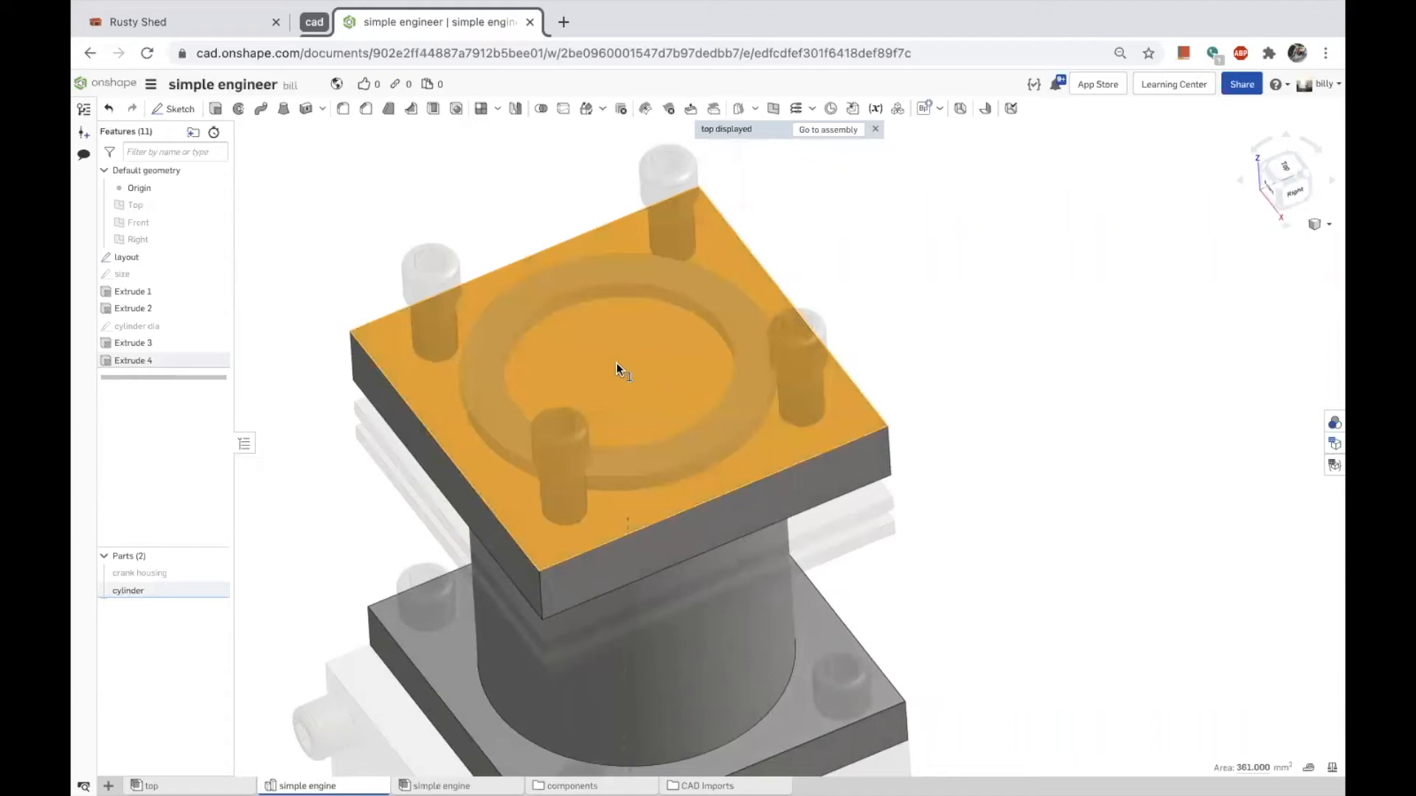
click(379, 227)
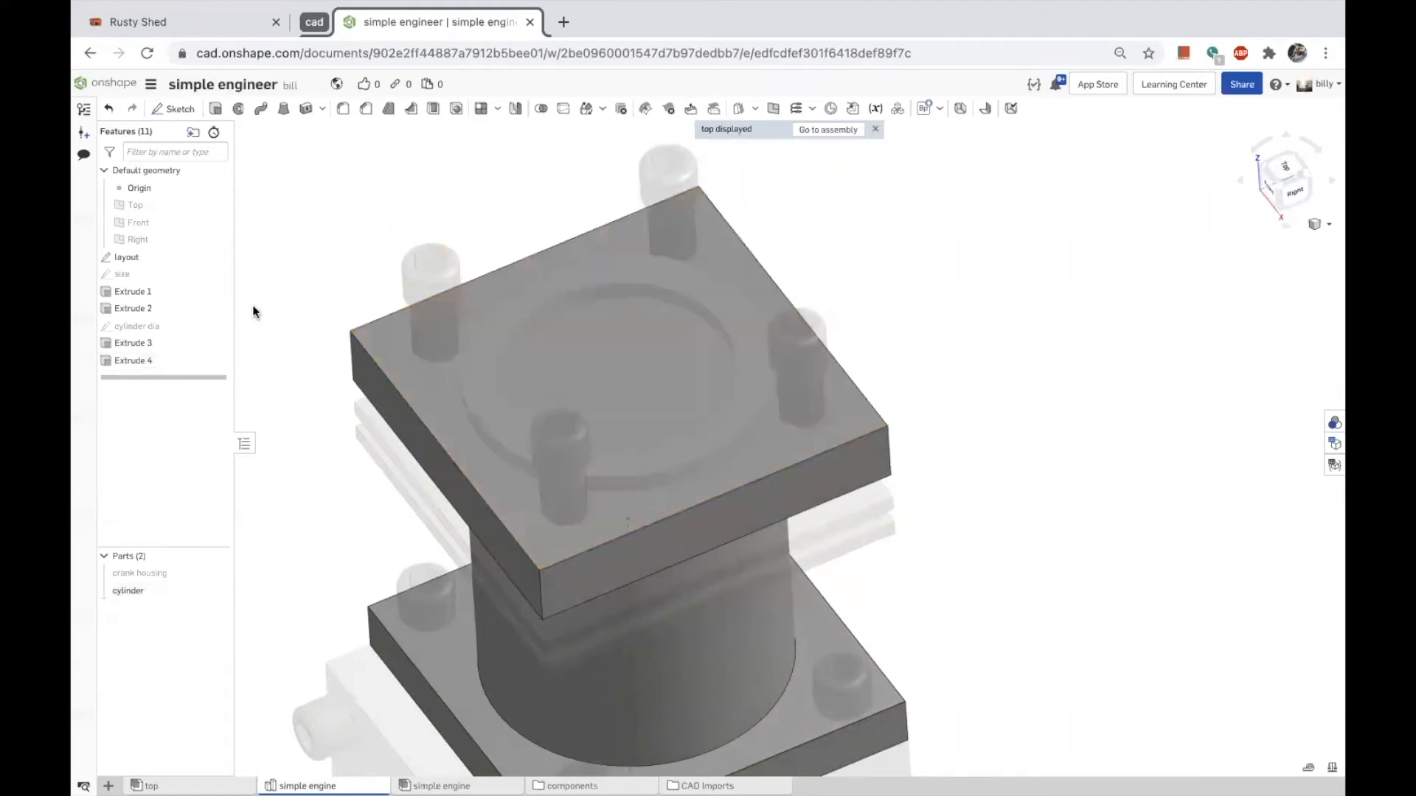
Edit the cylinder dia sketch and draw a concentric bore circle about 11 mm in diameter inside the existing circle.
double_click(132, 326)
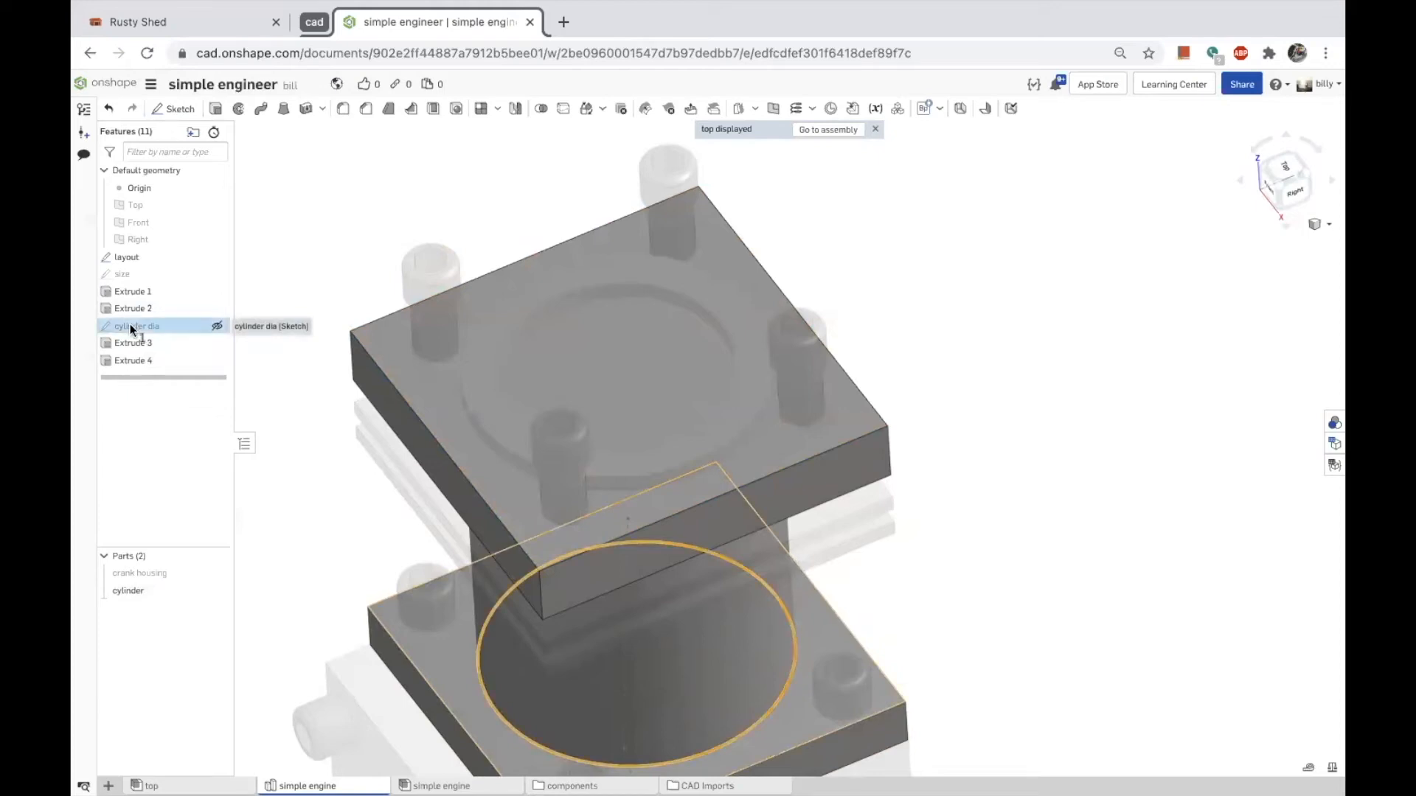
key(u)
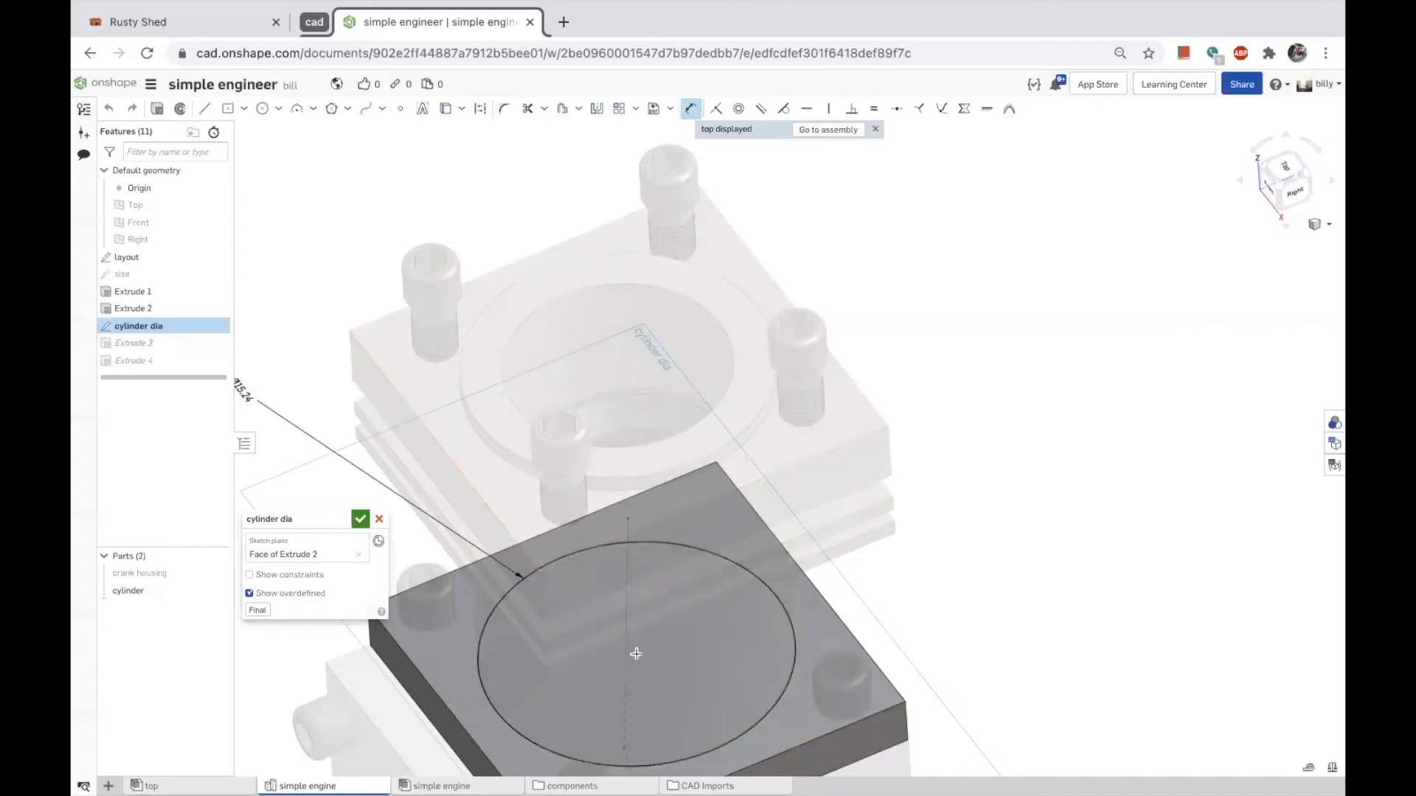
click(636, 655)
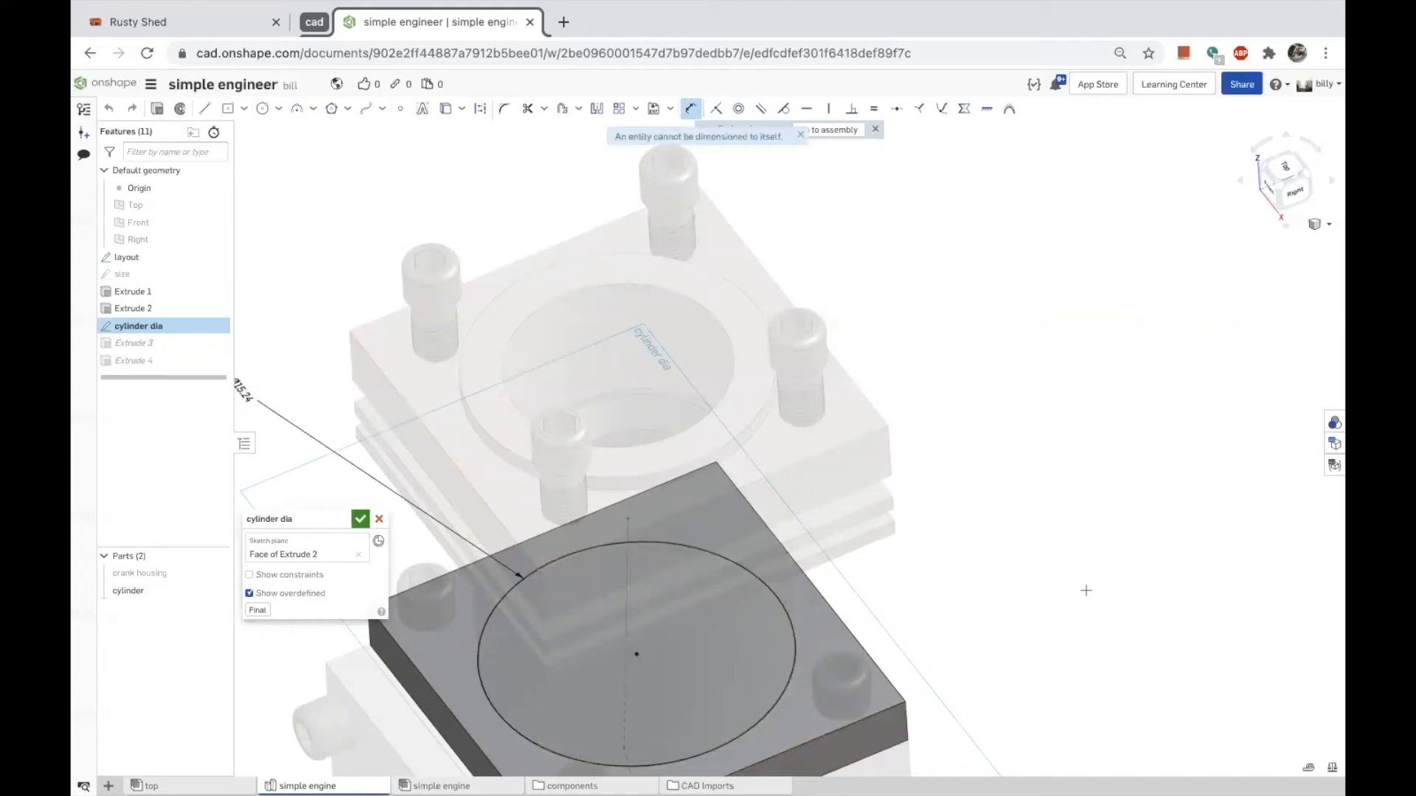
scroll(1083, 590, down, 3)
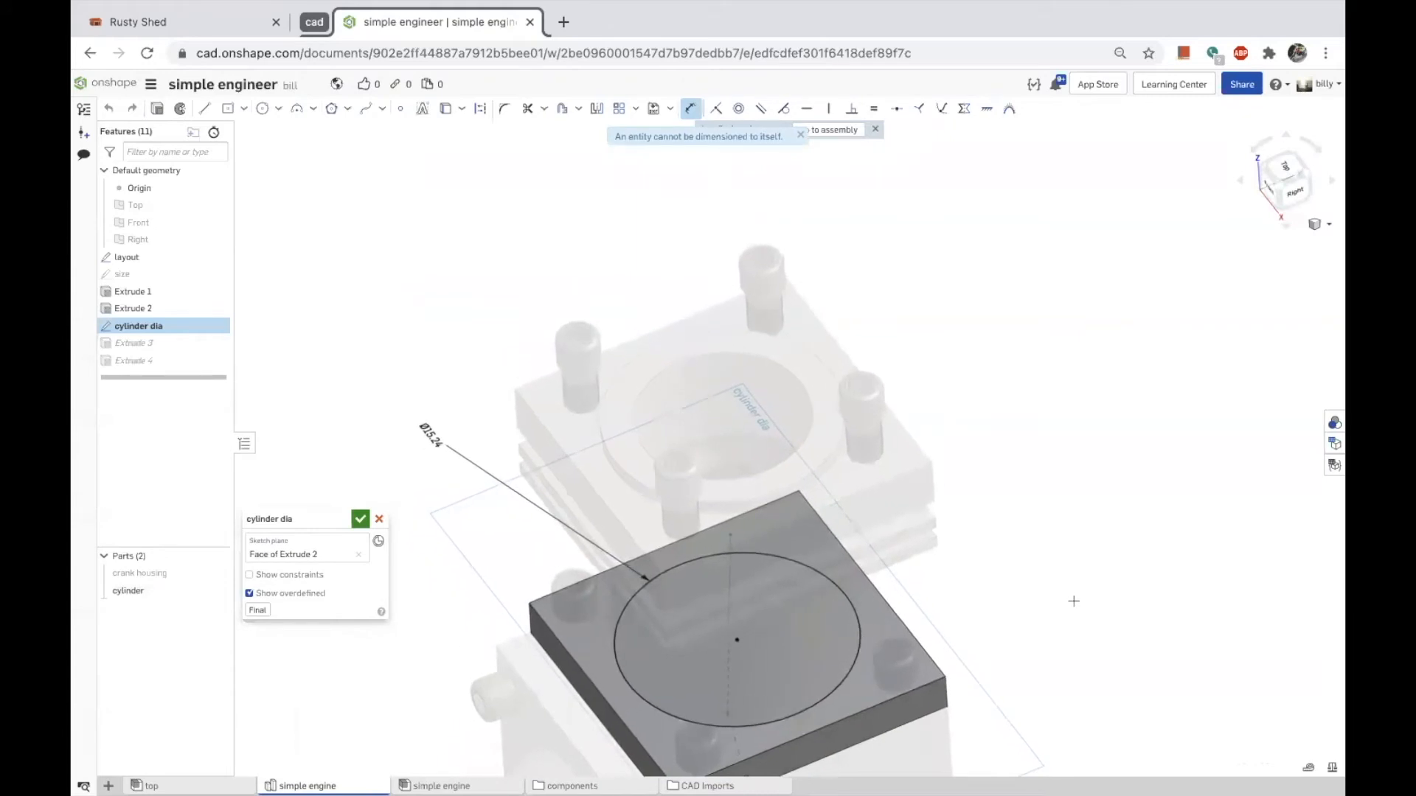
key(c)
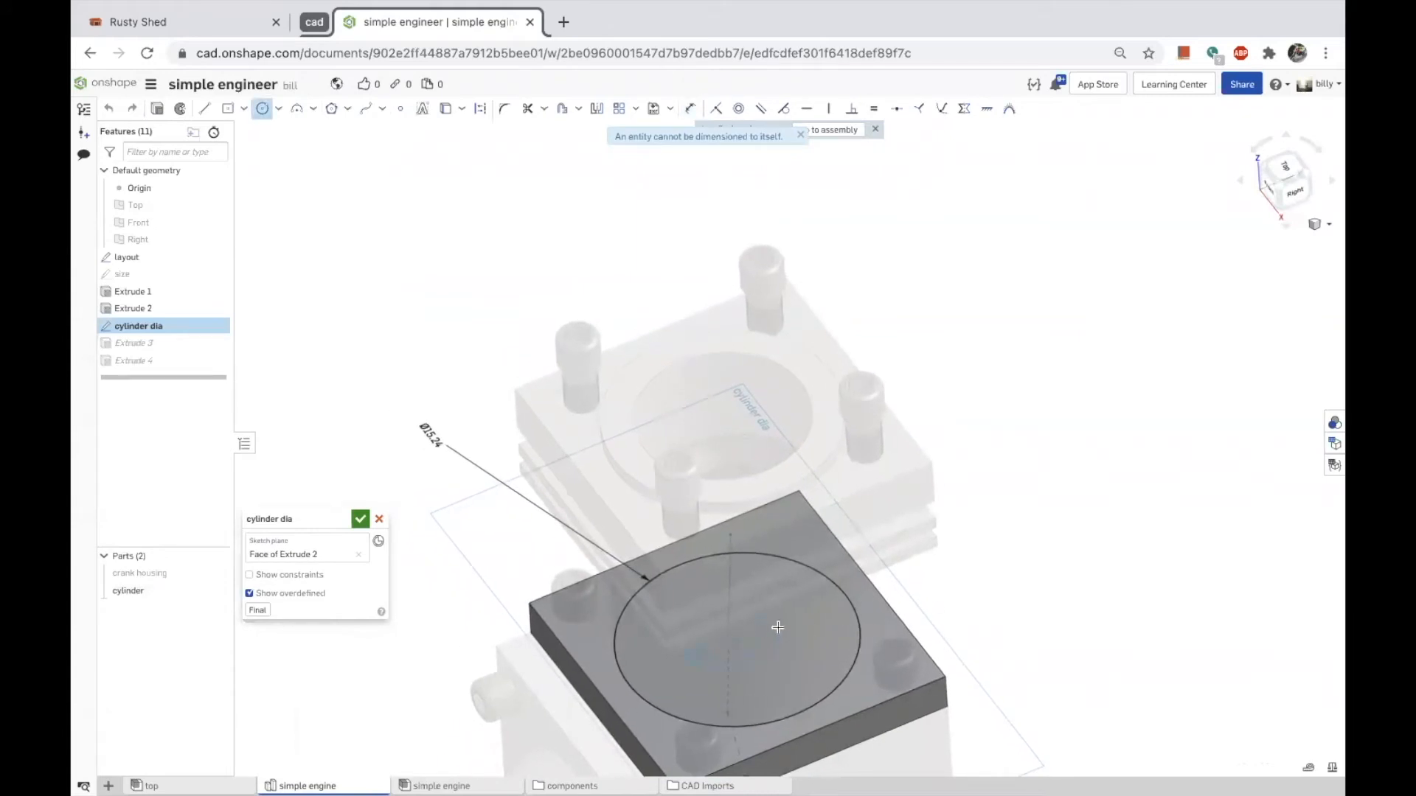
click(801, 598)
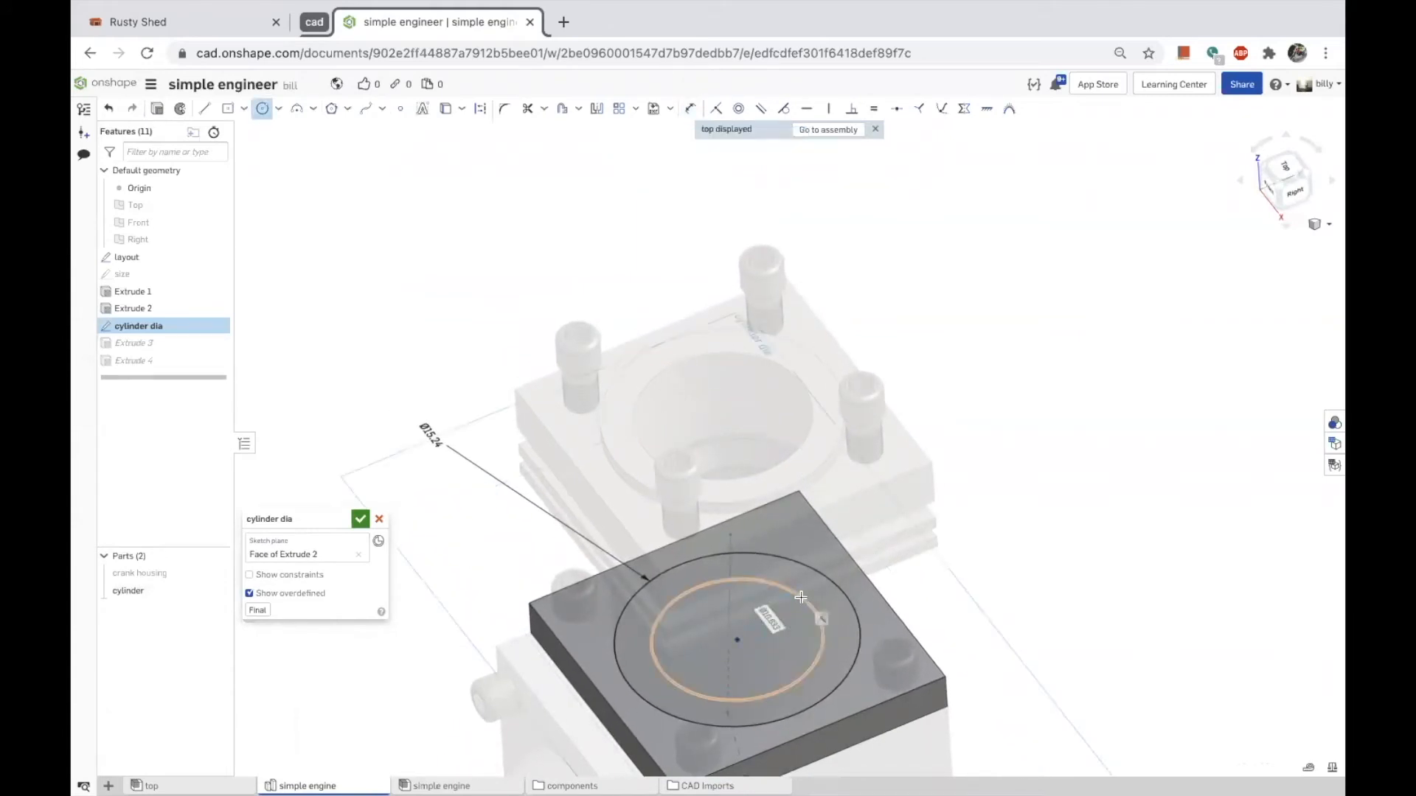
key(Escape)
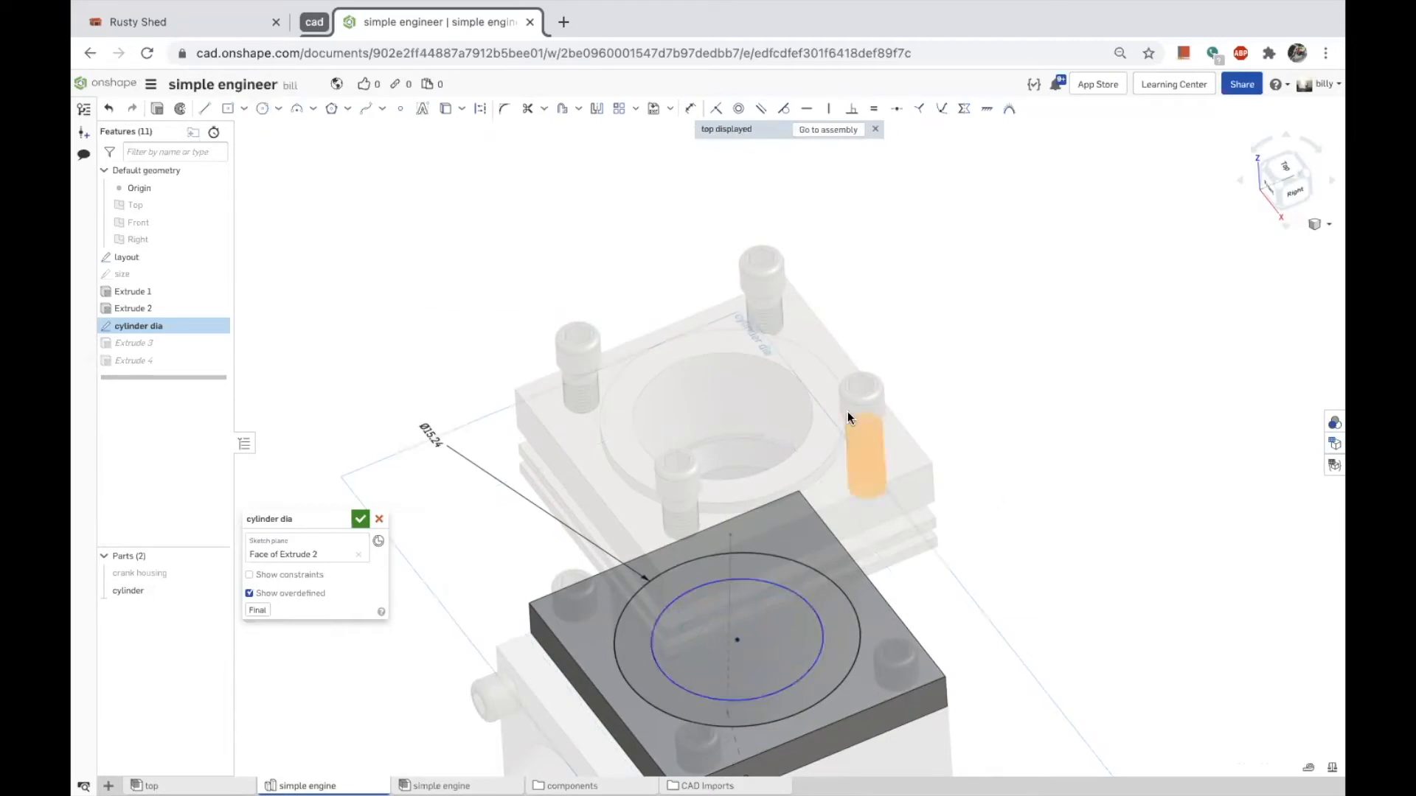
Copy the imported bore edge's diameter, dimension the new inner circle to 11.1125 mm with it, and accept the sketch.
click(810, 409)
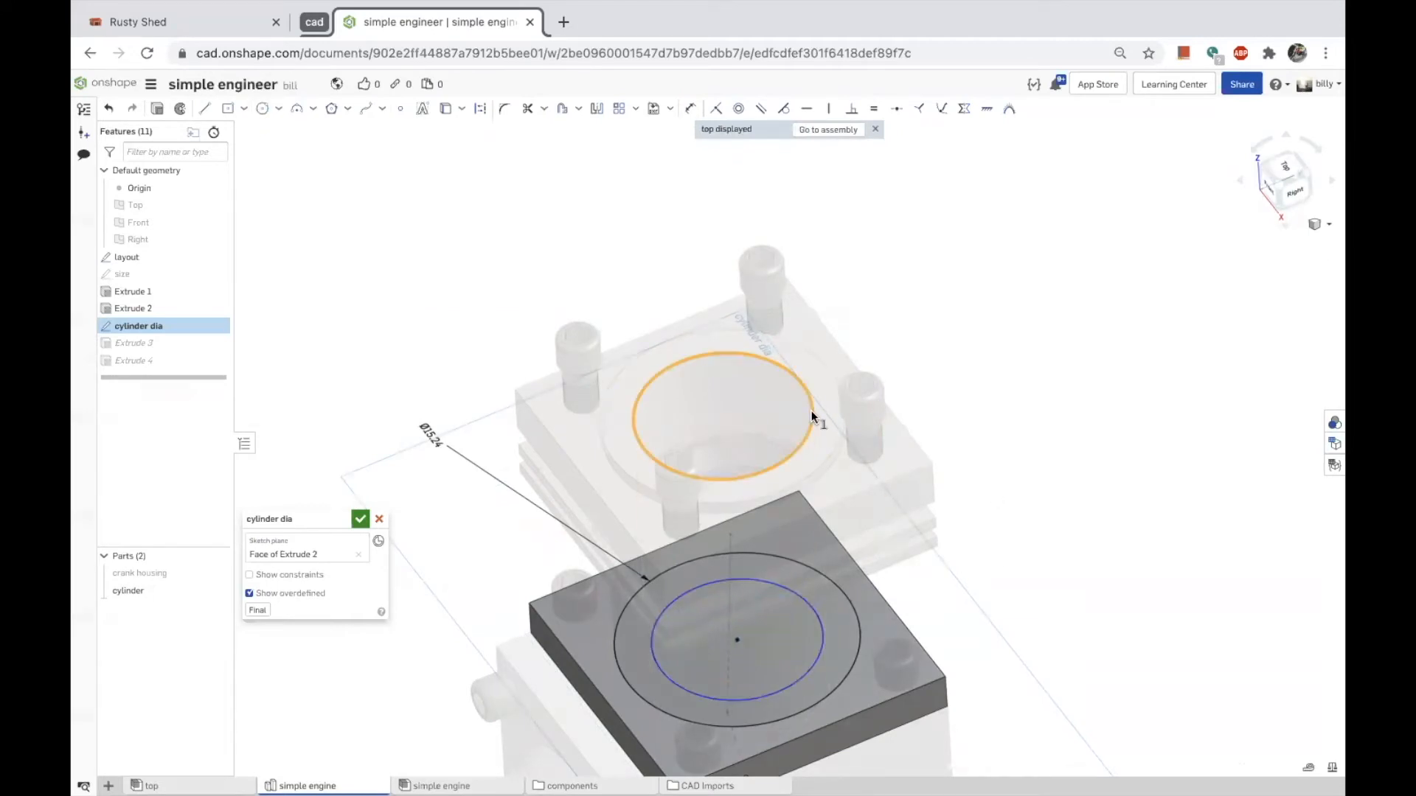
click(1259, 767)
key(super+c)
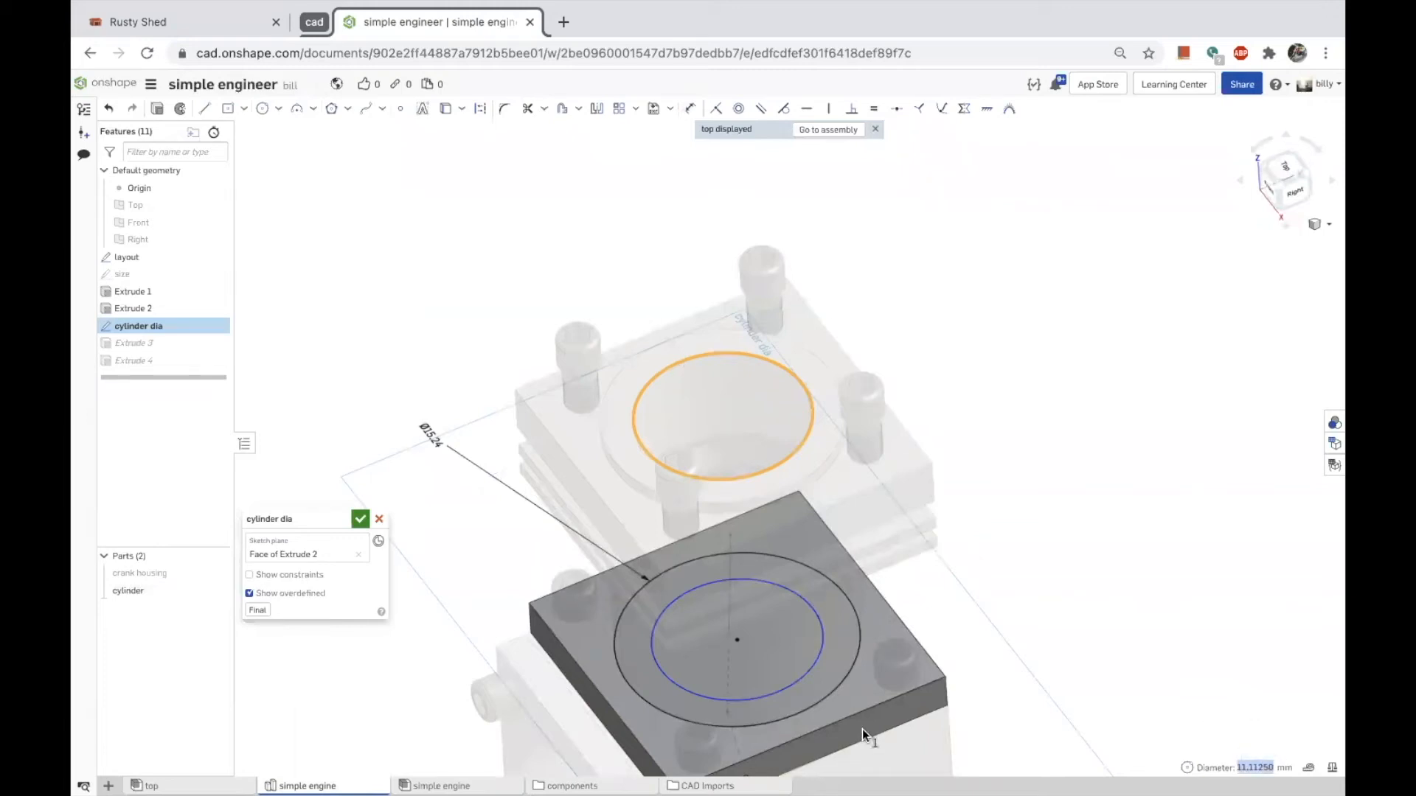
key(u)
click(824, 648)
click(1046, 569)
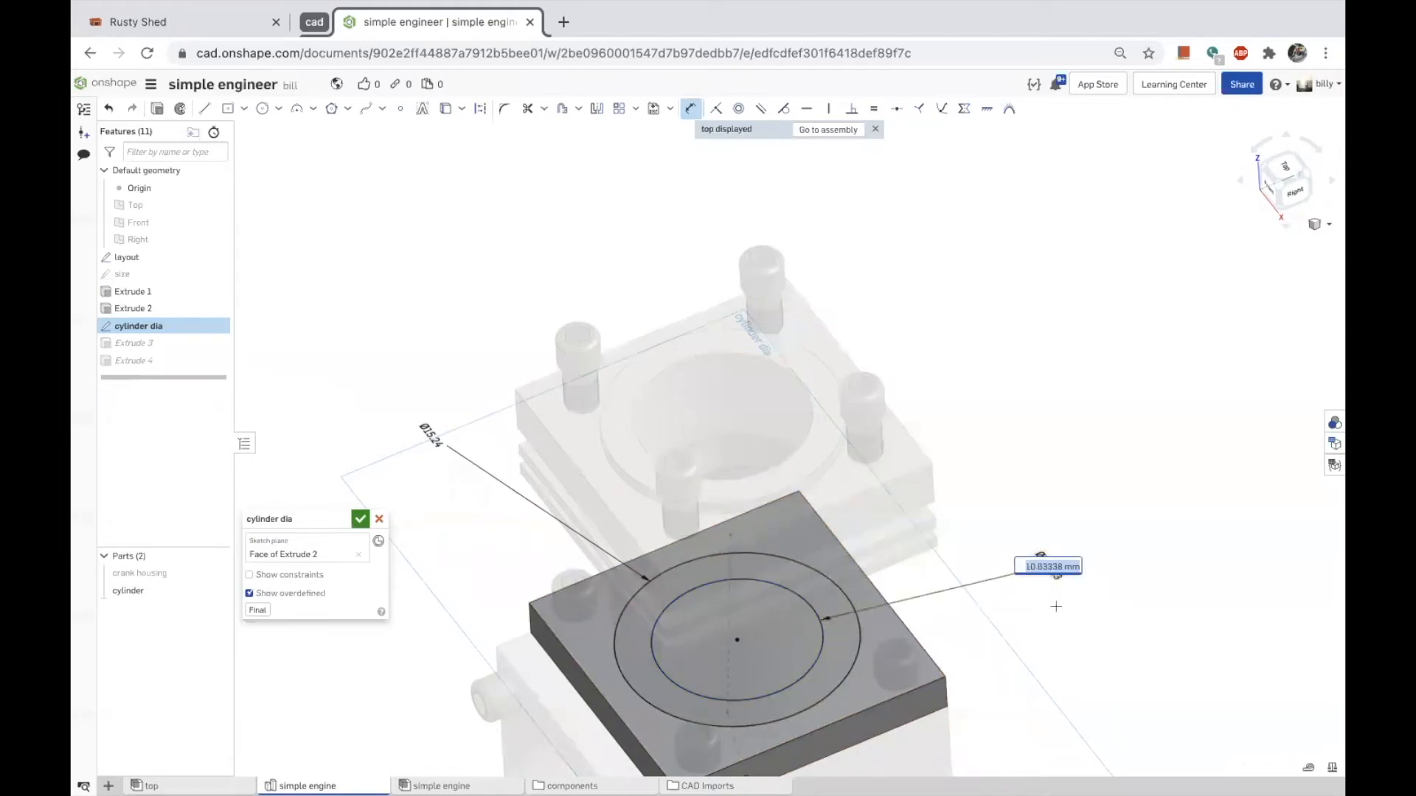
key(super+v)
key(Return)
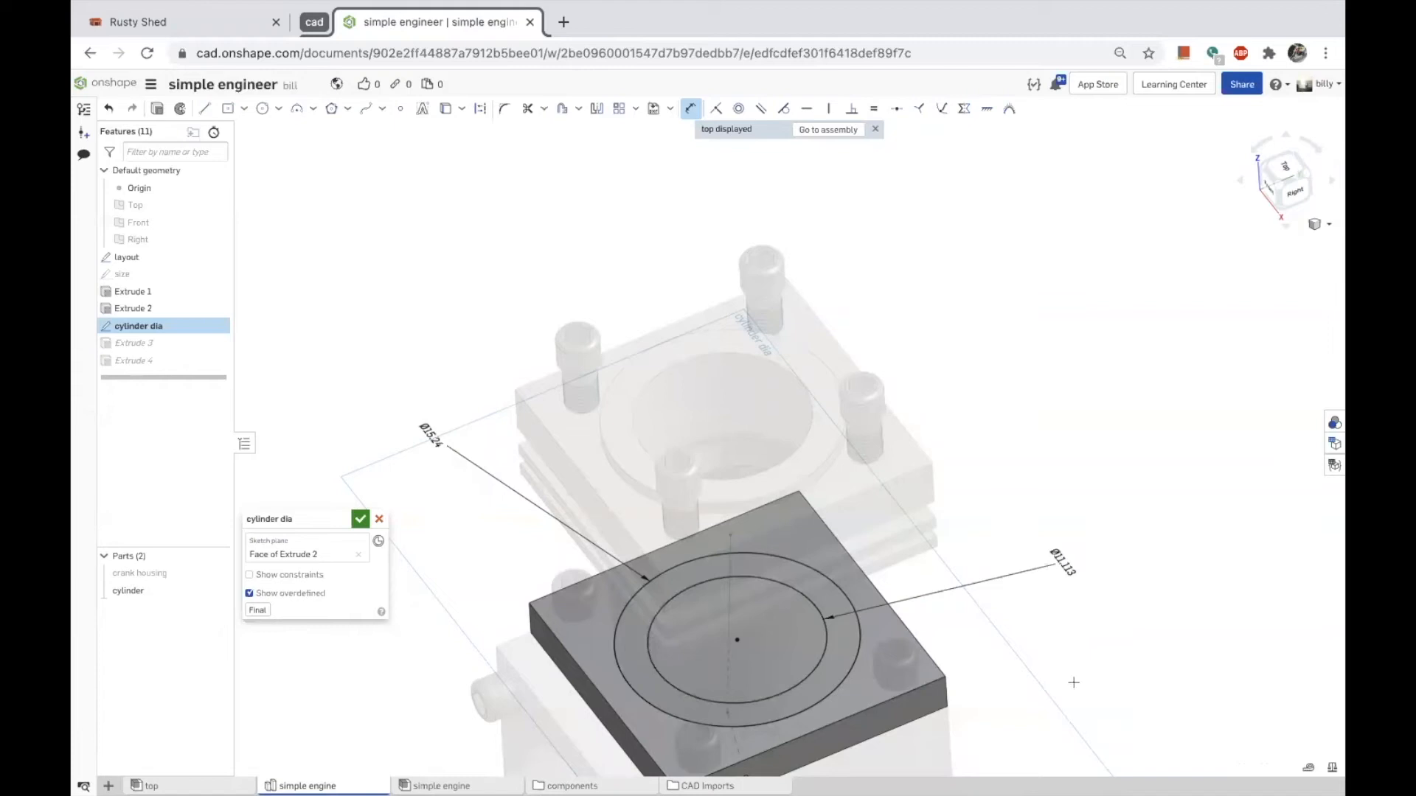
click(359, 519)
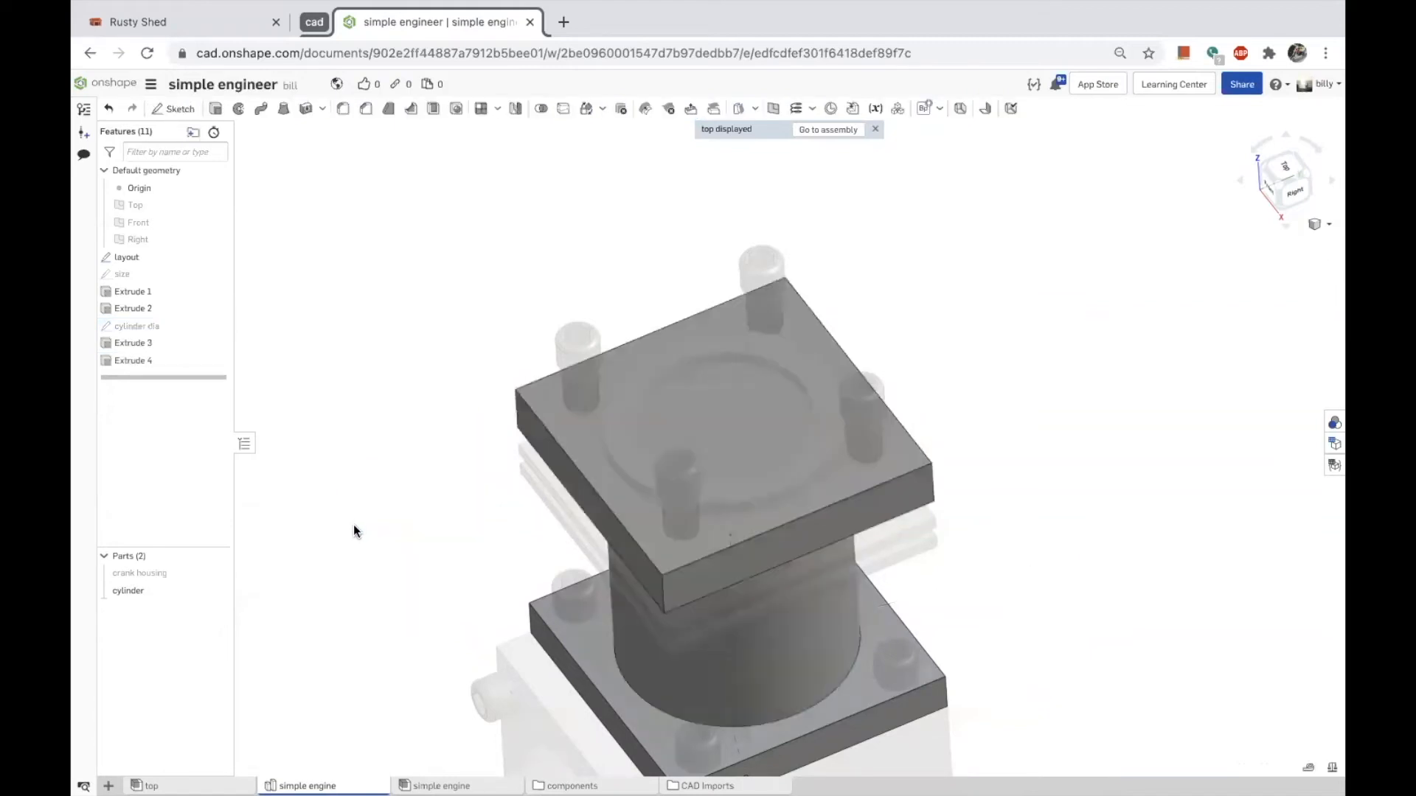
With Extrude 3 open for editing, hide the cylinder part and exit the assembly context.
mouse_move(399, 536)
right_down()
mouse_move(392, 455)
mouse_move(388, 515)
right_up()
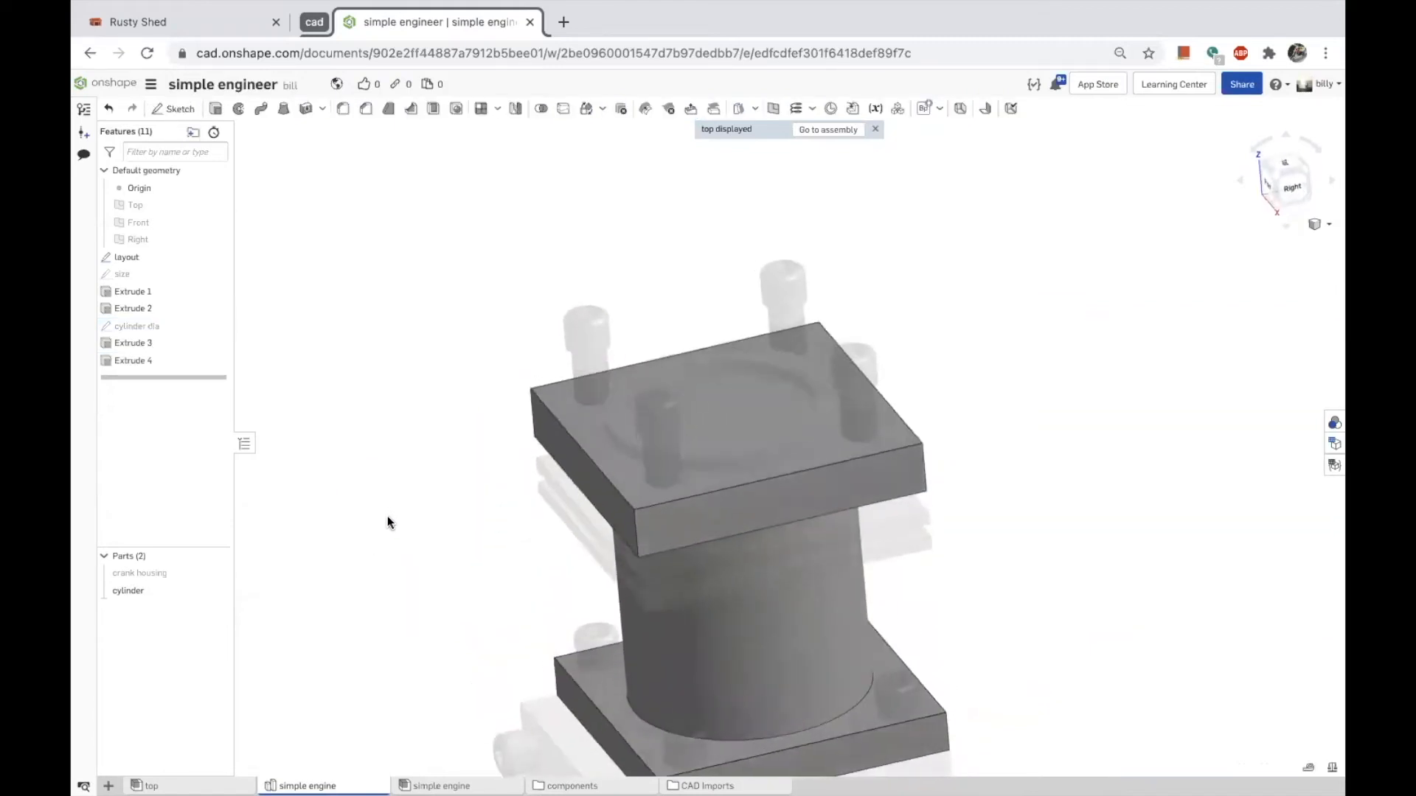
click(123, 342)
double_click(122, 342)
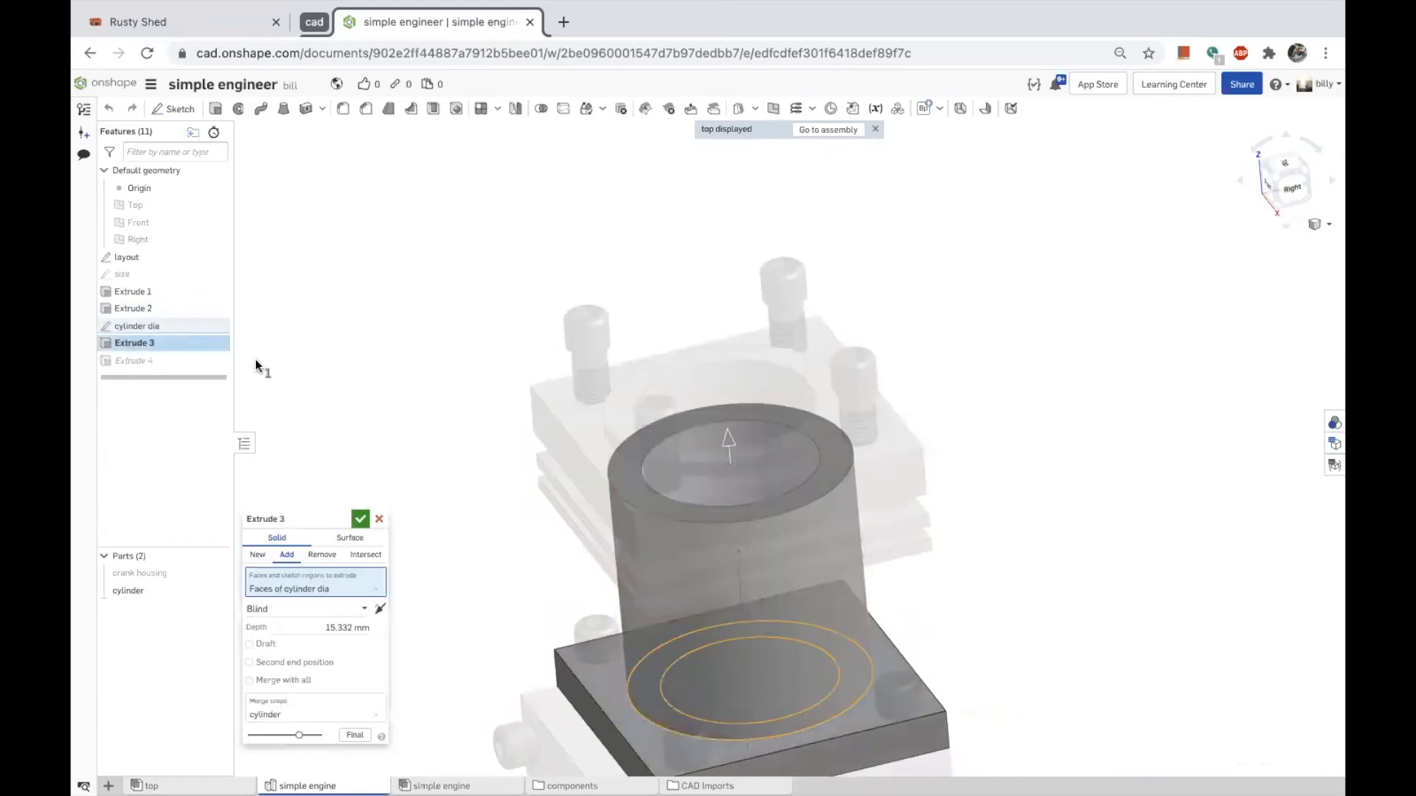
mouse_move(849, 507)
right_down()
mouse_move(847, 577)
mouse_move(844, 512)
right_up()
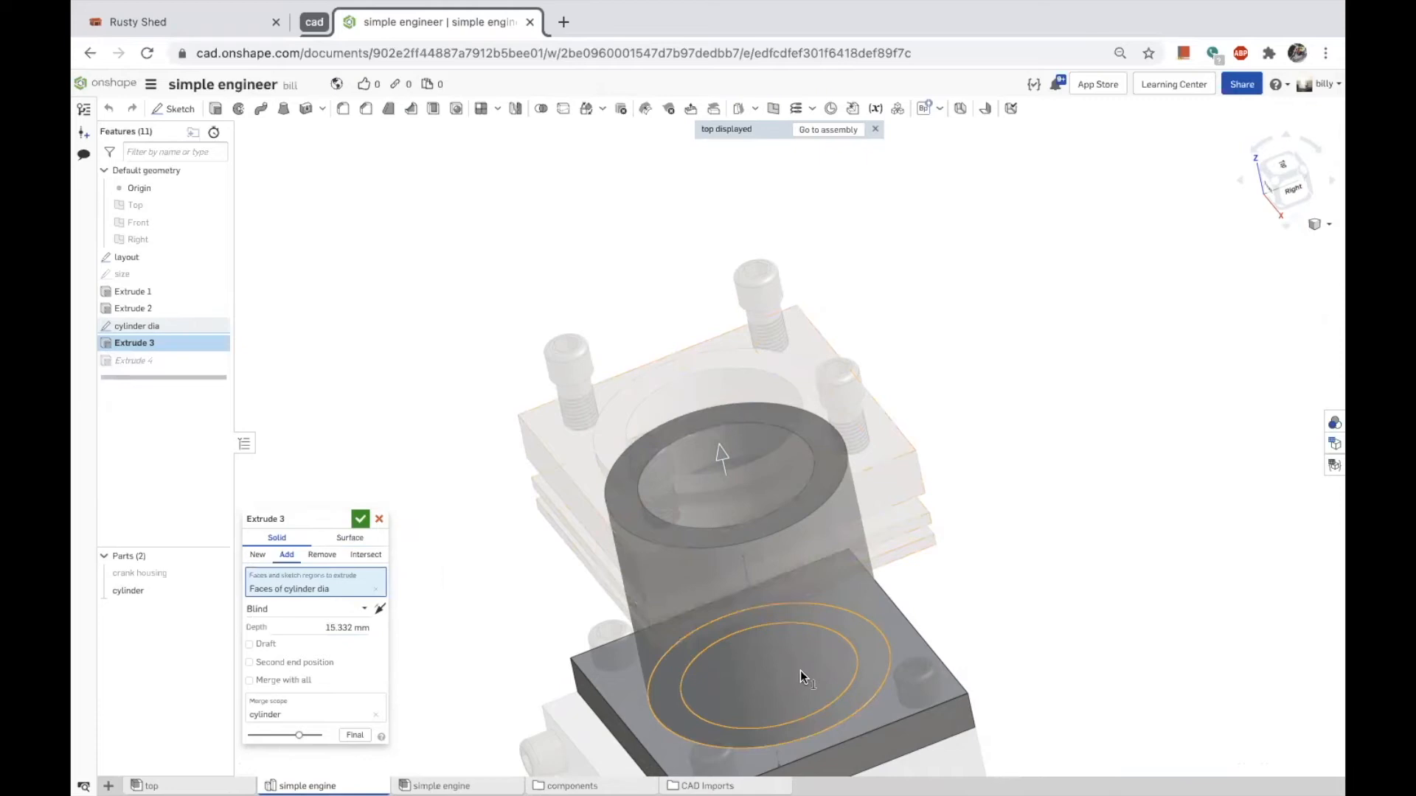
mouse_move(784, 663)
right_down()
mouse_move(790, 708)
mouse_move(789, 653)
right_up()
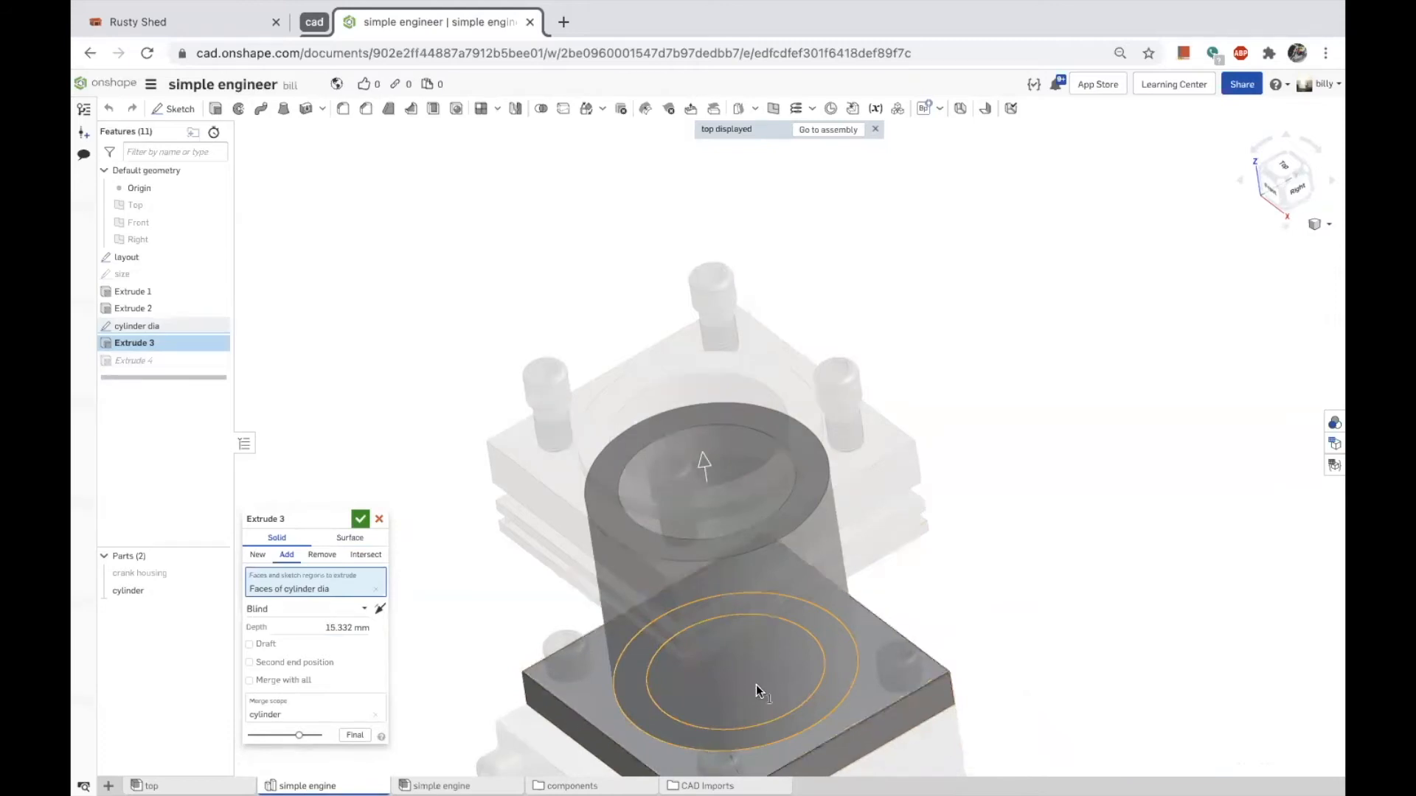
scroll(737, 657, down, 3)
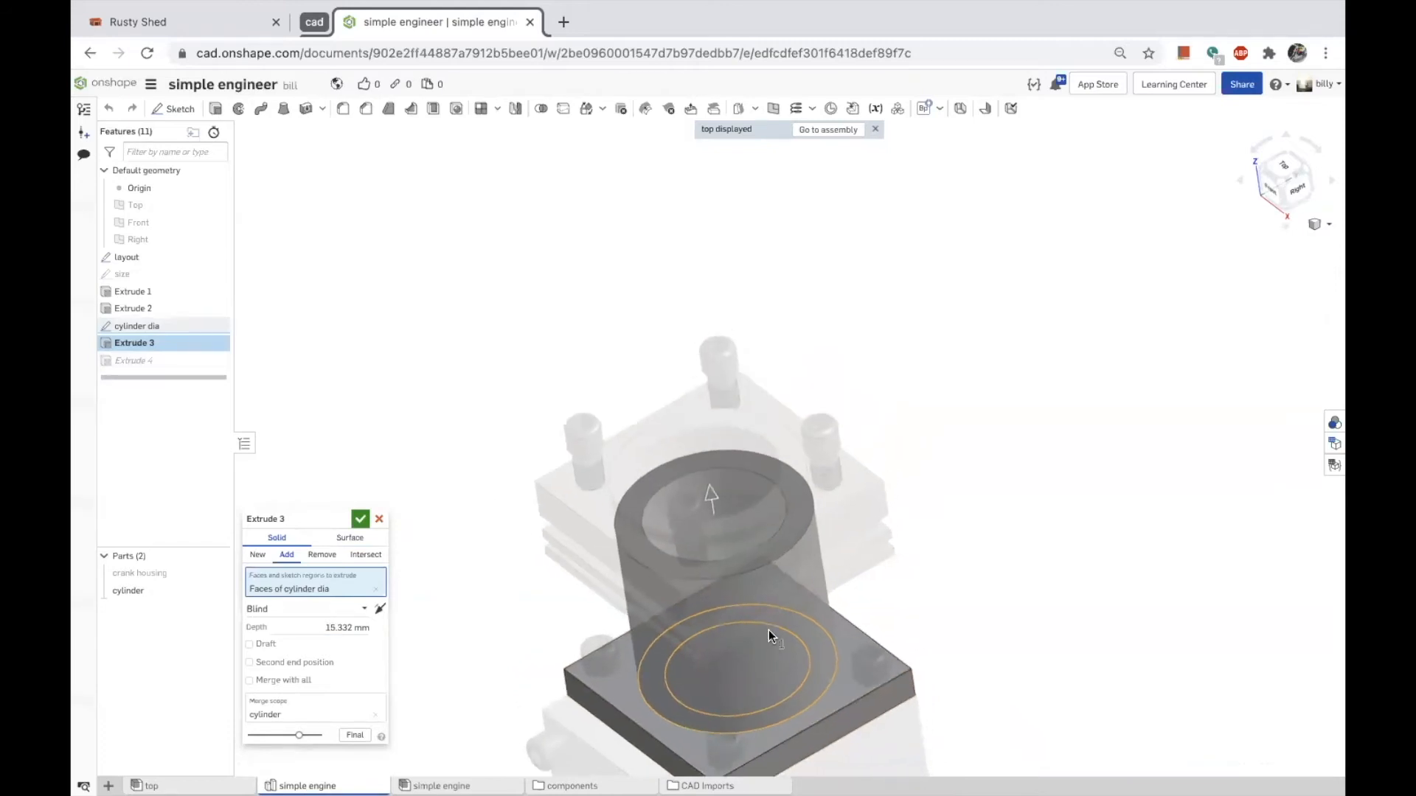
click(216, 592)
right_drag(776, 662, 768, 697)
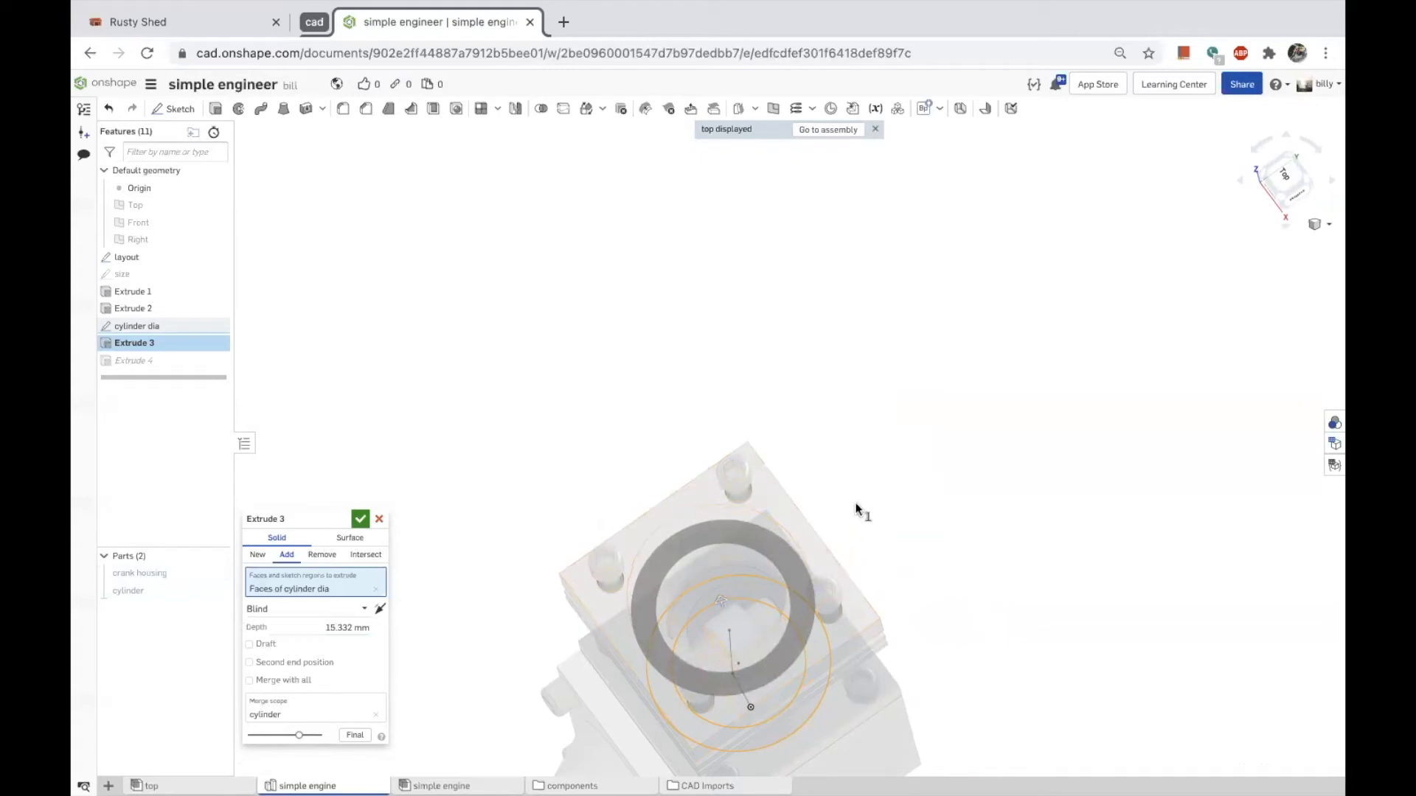
scroll(854, 506, up, 4)
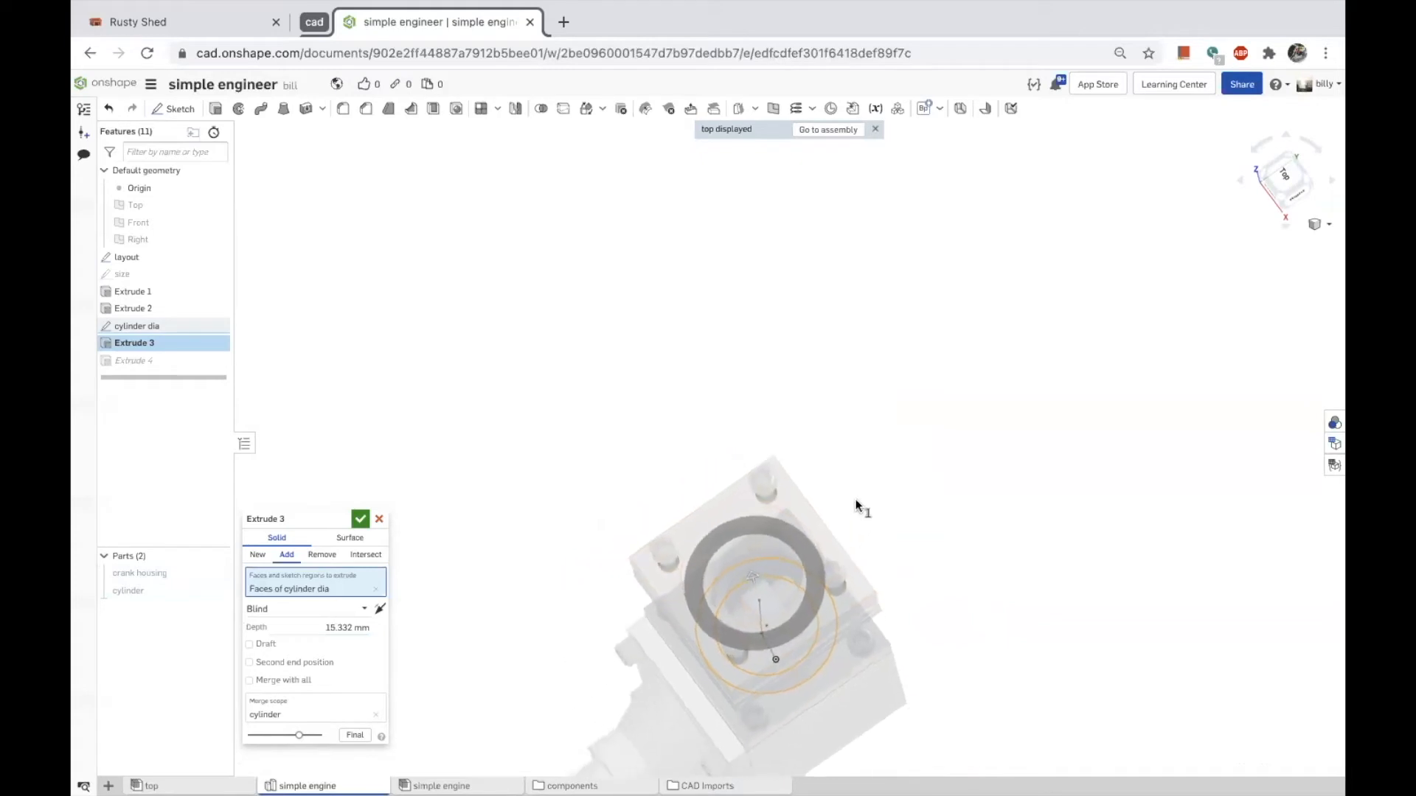
right_click(600, 337)
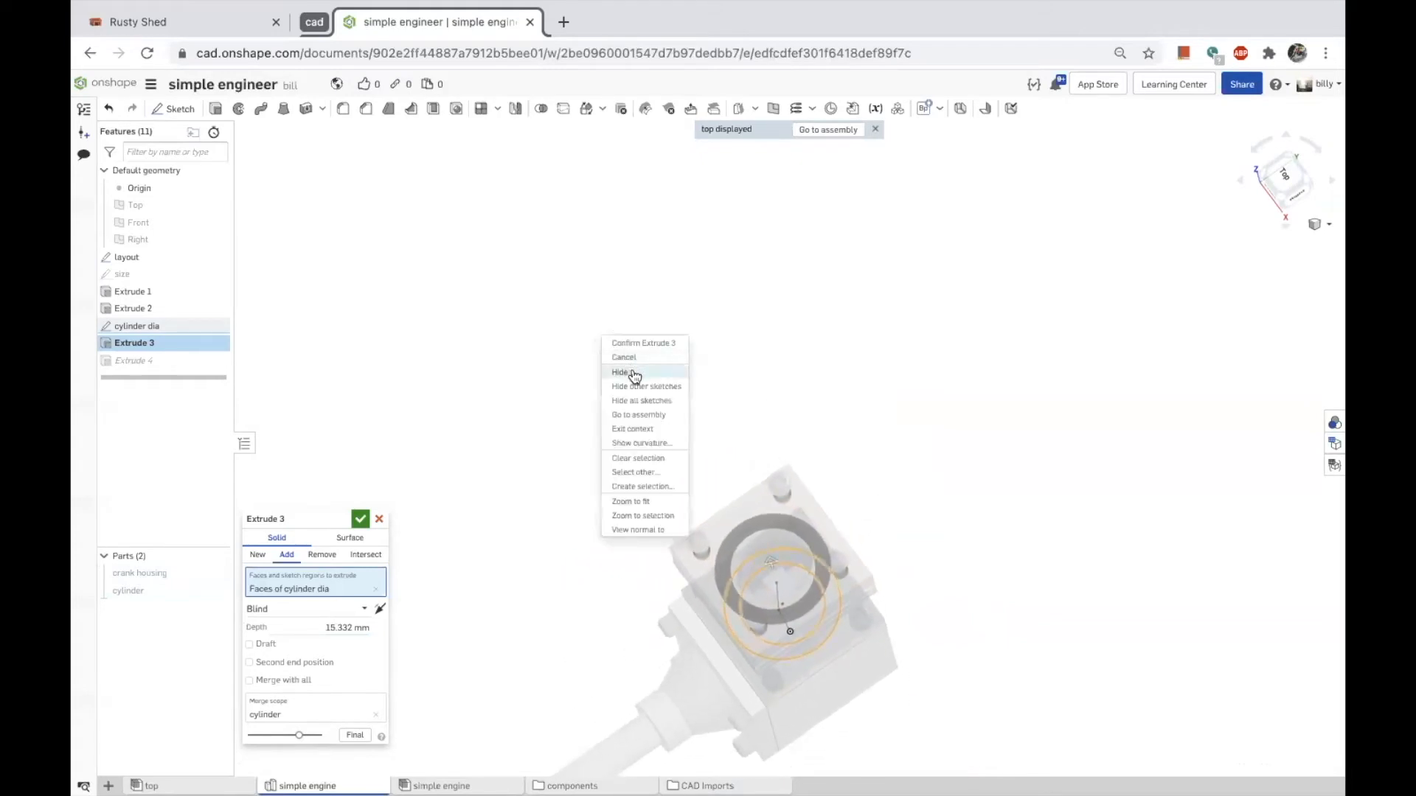
click(636, 428)
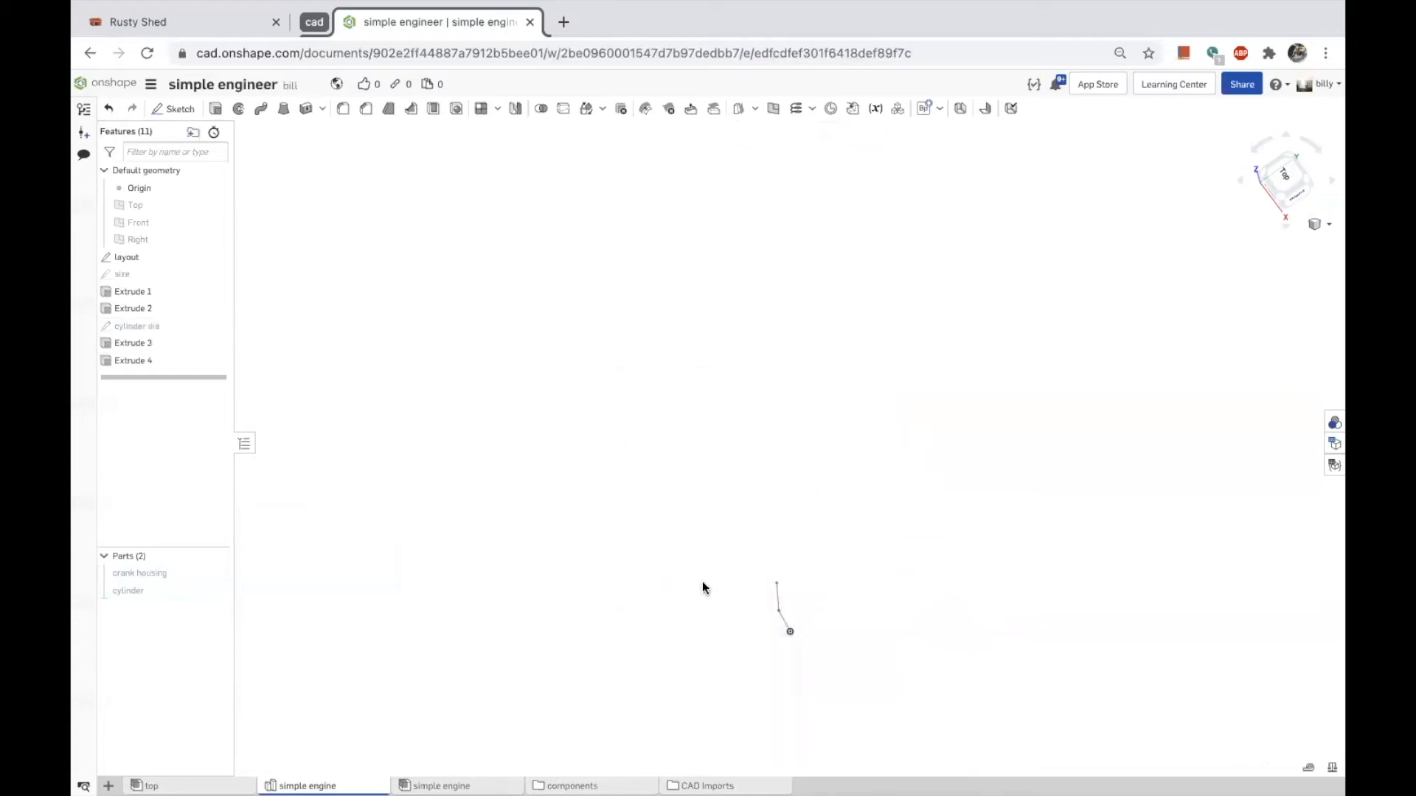
Edit Extrude 3 to include the inner circle region of the cylinder dia sketch, and accept the solid extrusion.
double_click(140, 342)
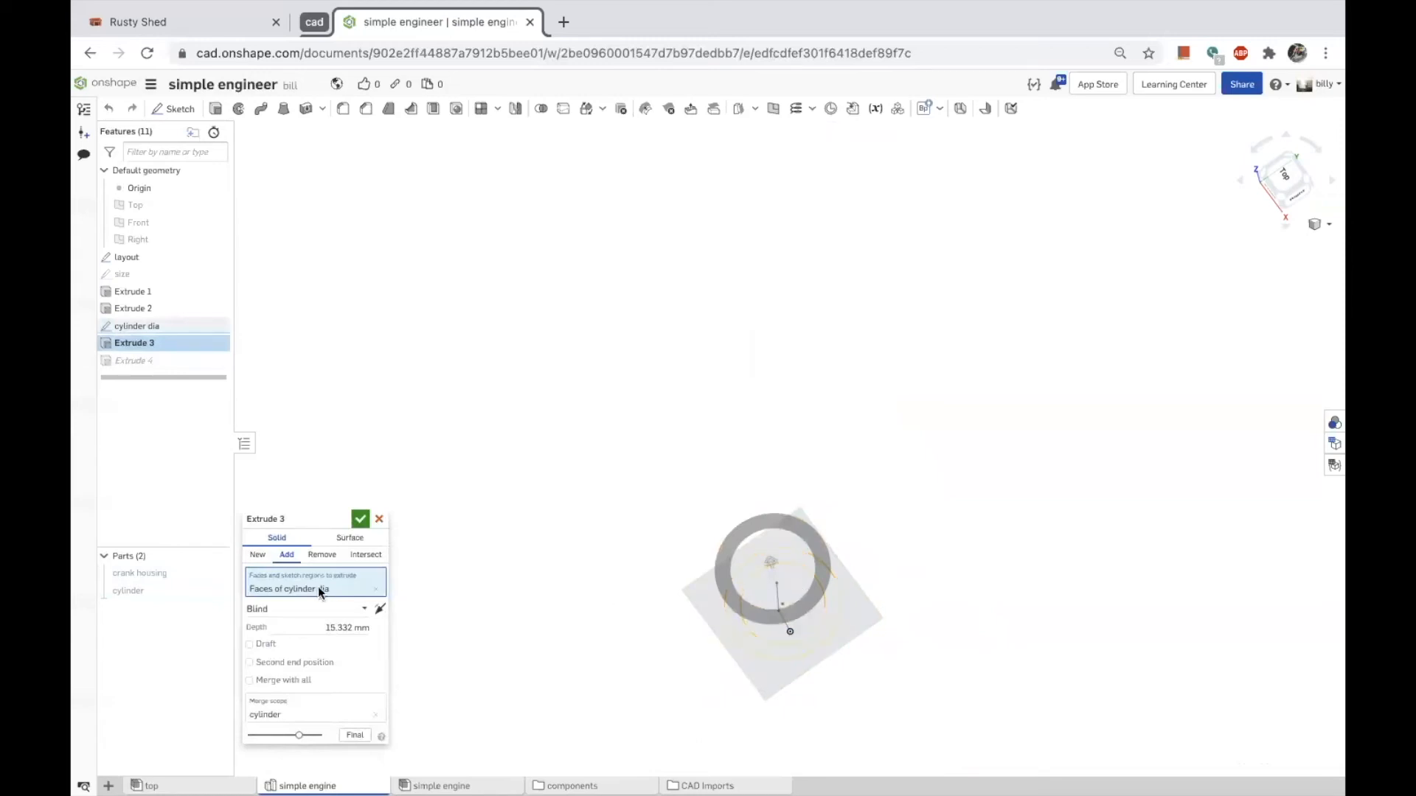
click(784, 586)
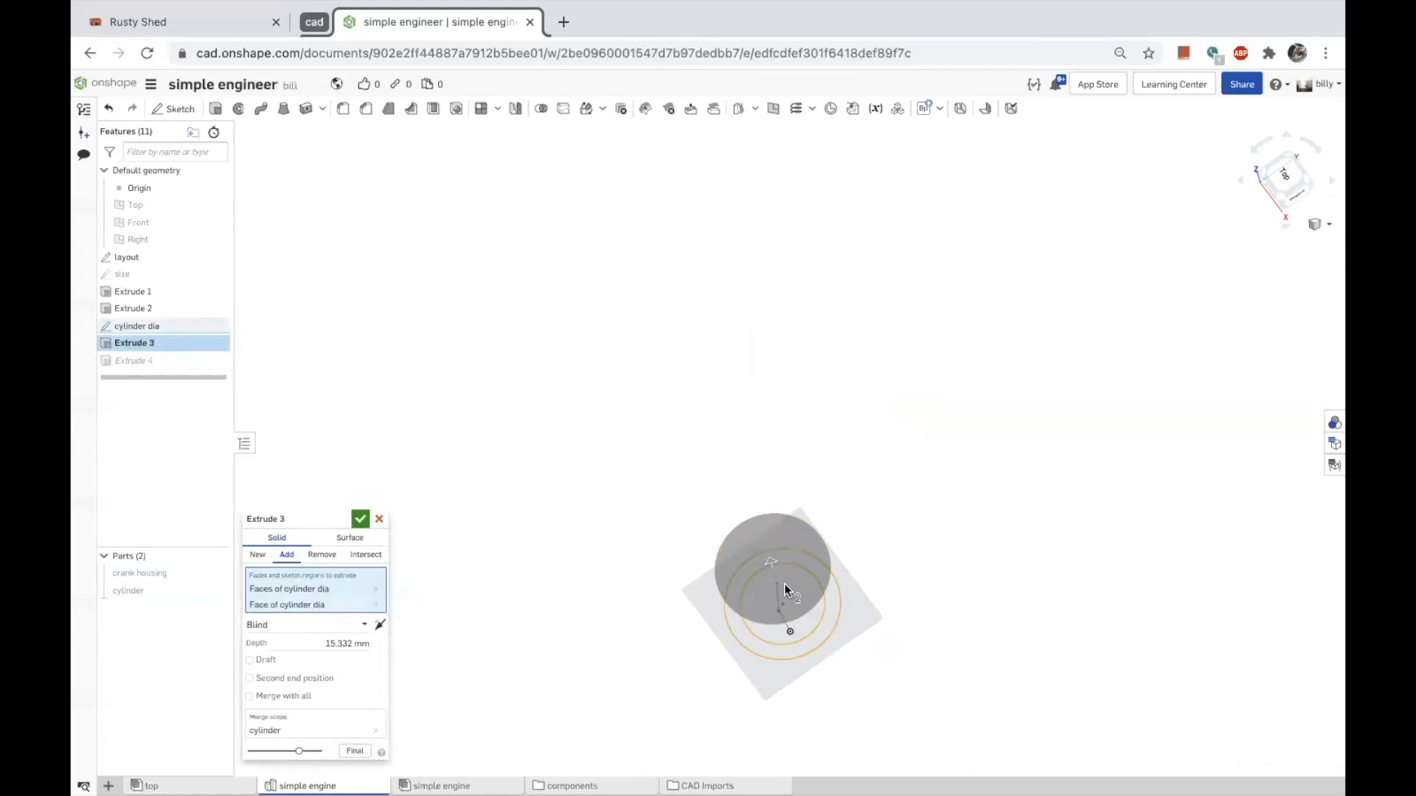
click(785, 584)
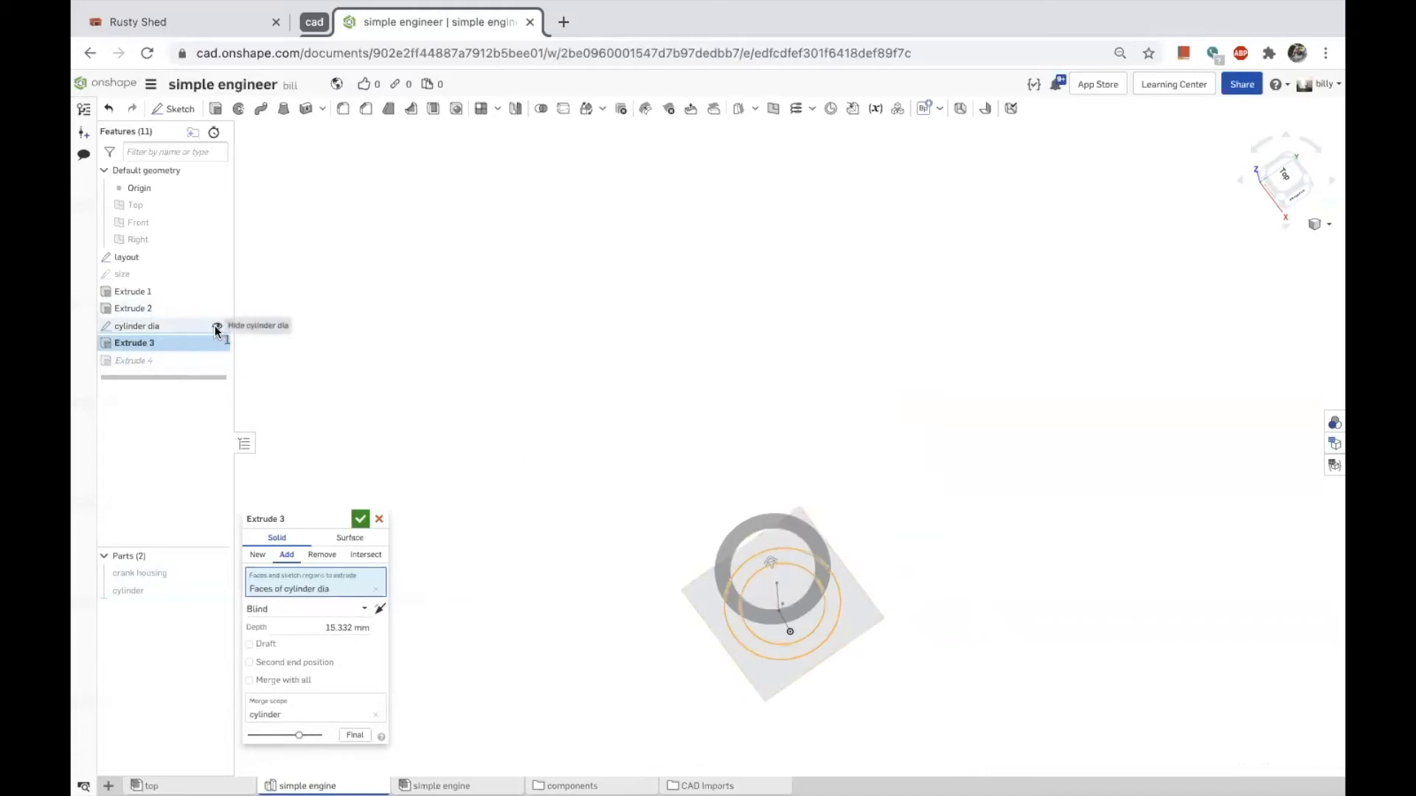
click(217, 328)
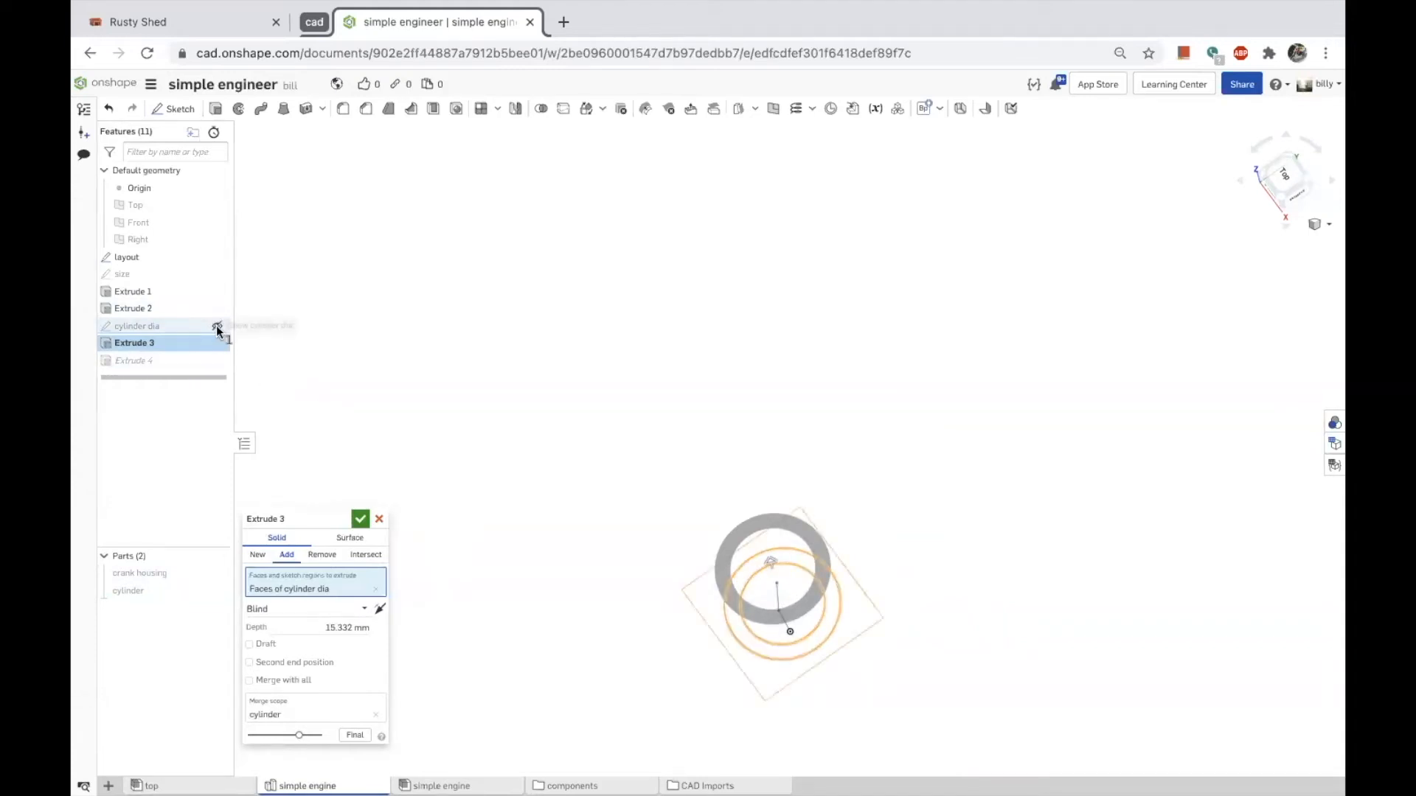
click(217, 327)
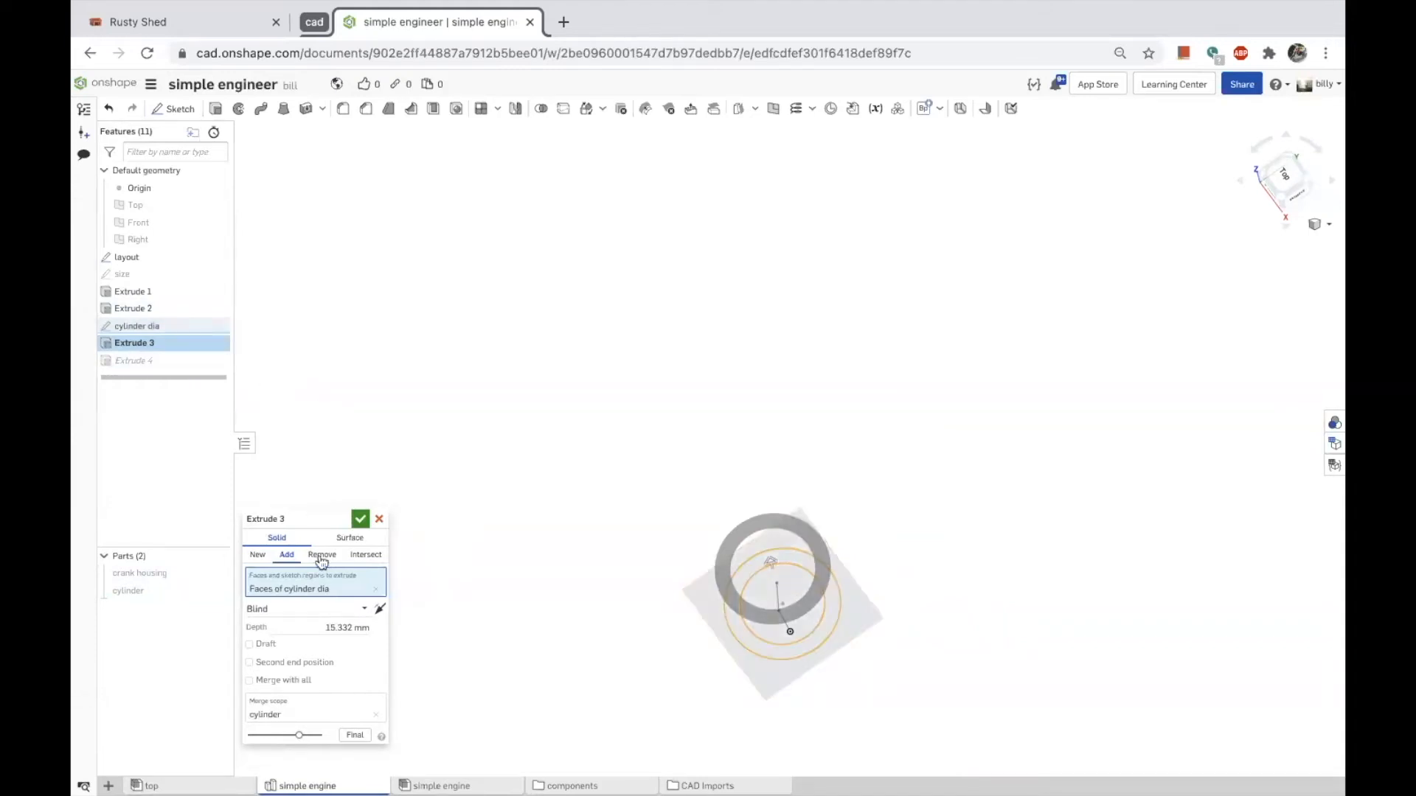
click(774, 584)
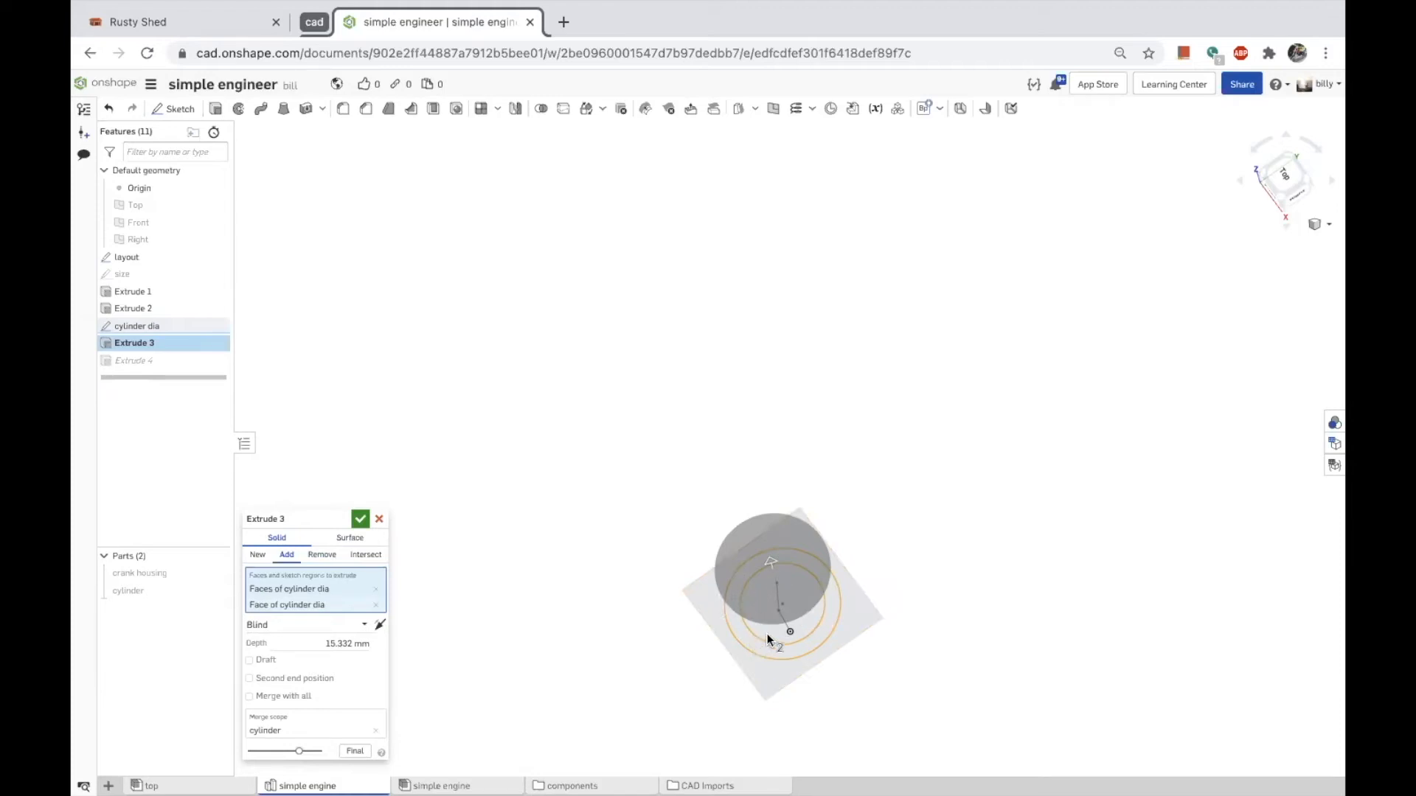
click(360, 519)
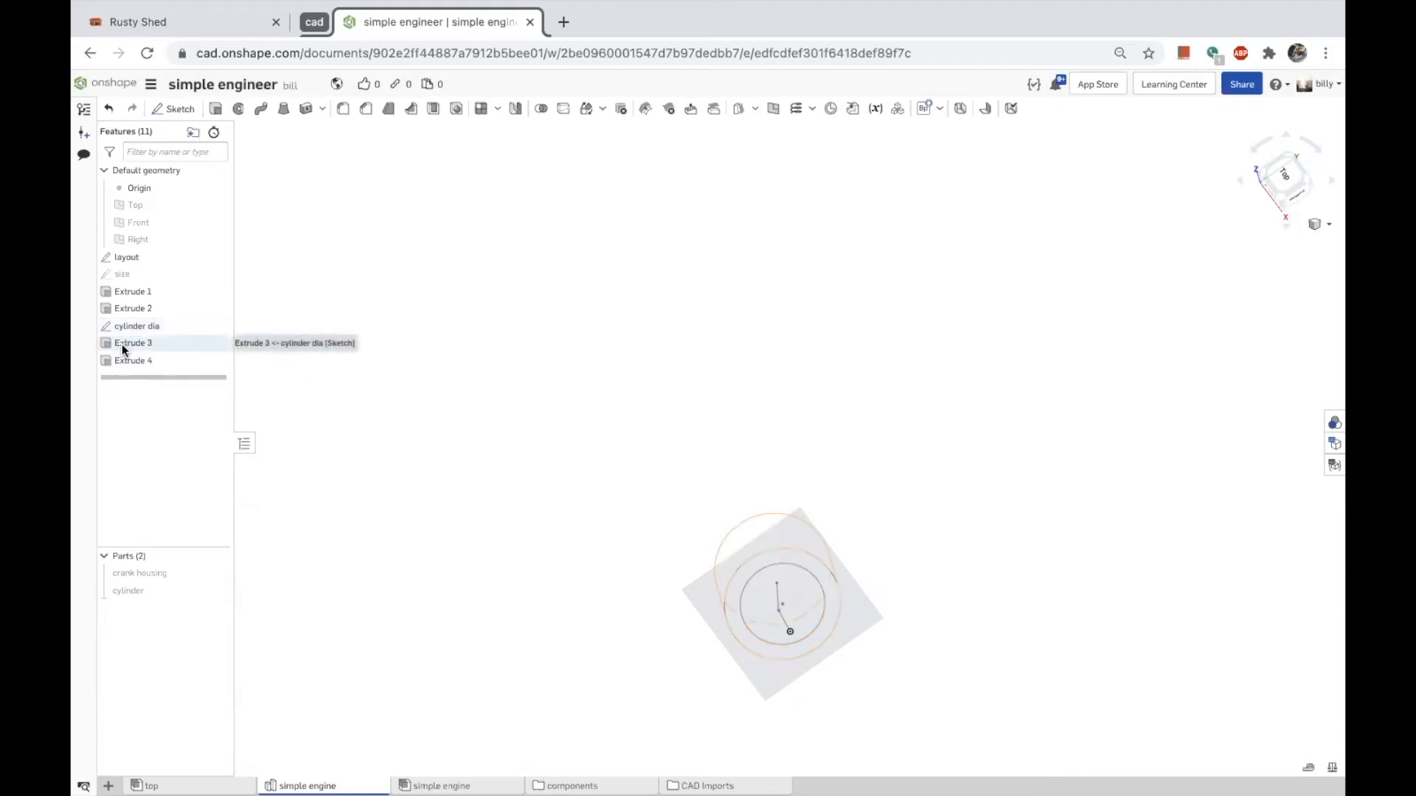
Show the cylinder part and section it parallel to the upper flange's front side face, with the plane offset about 11.8 mm into the part.
click(215, 590)
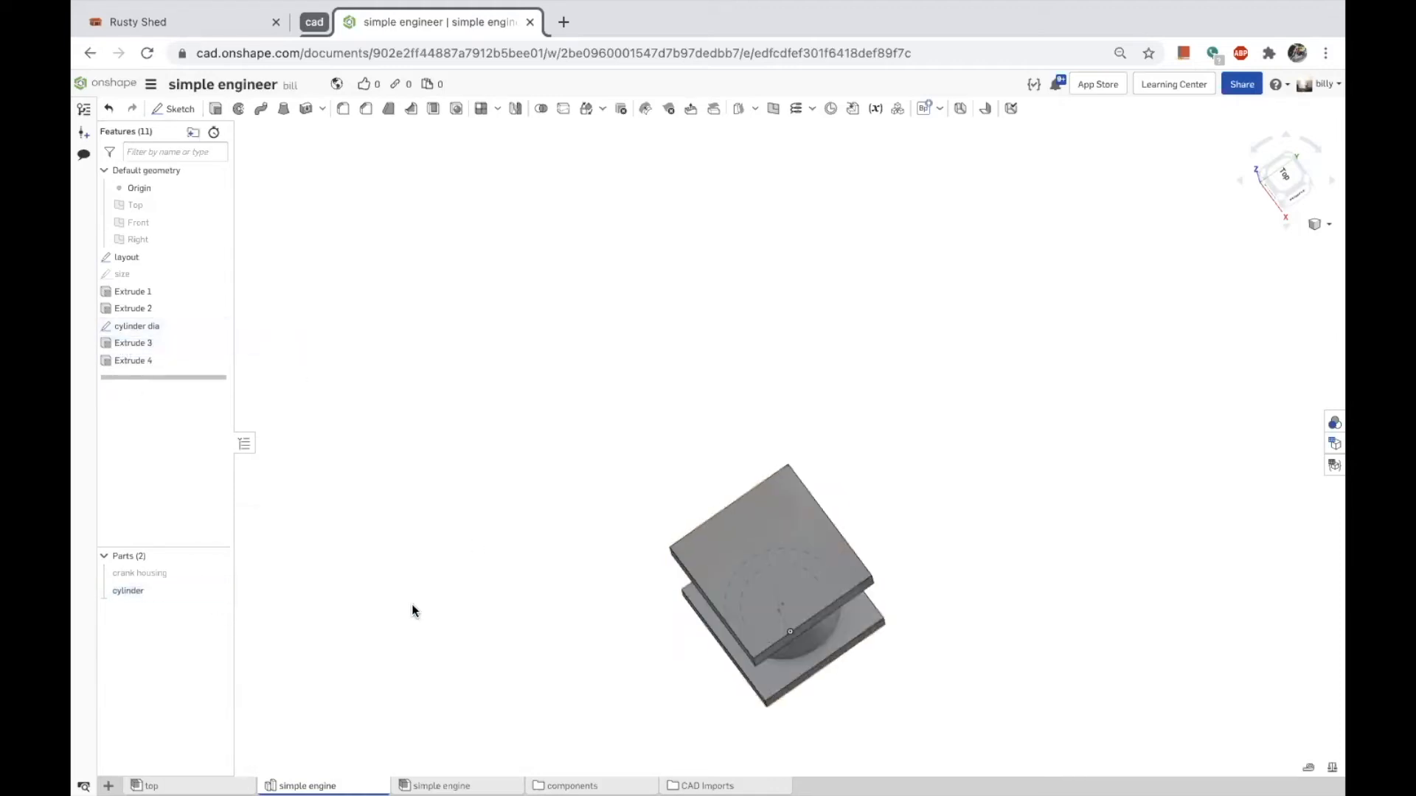
key(shift+7)
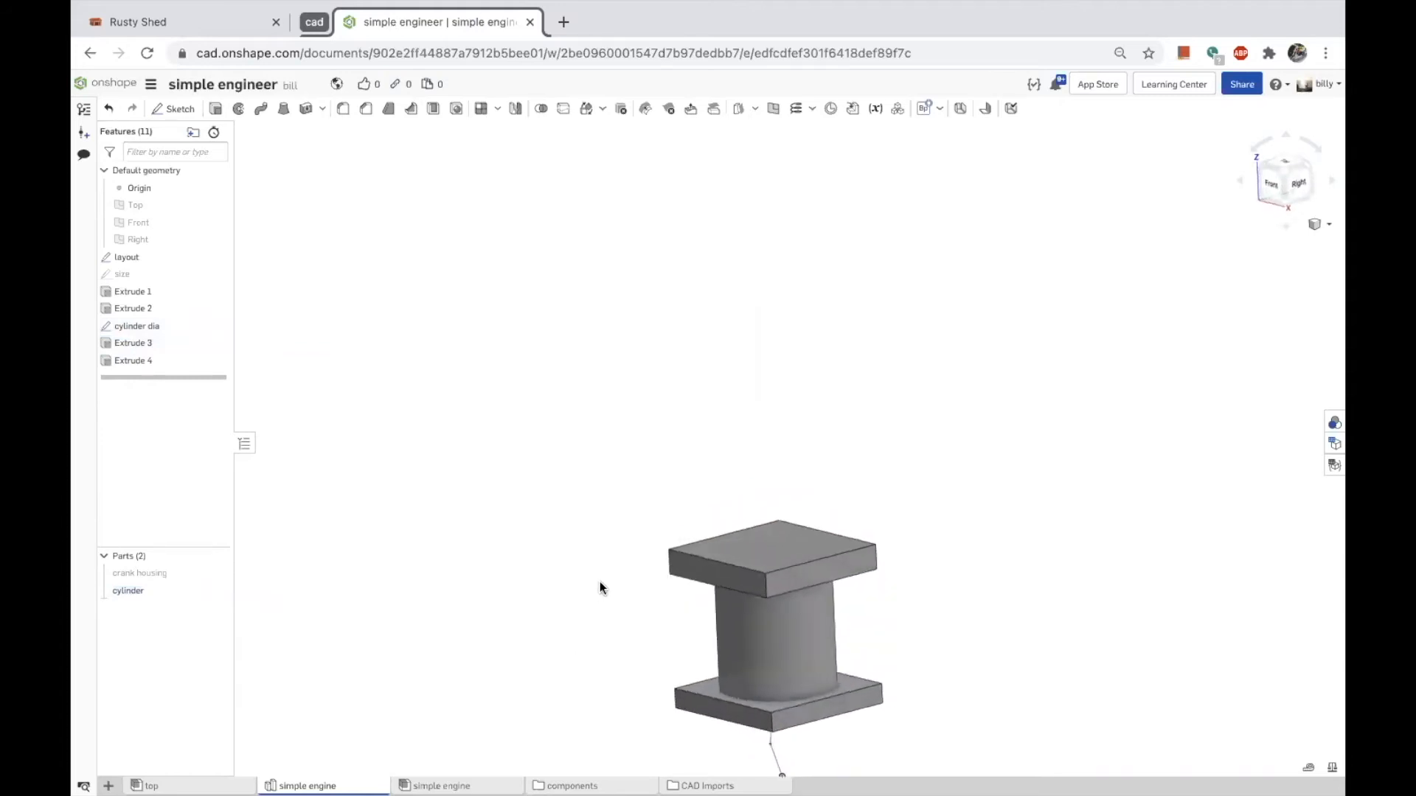
click(720, 568)
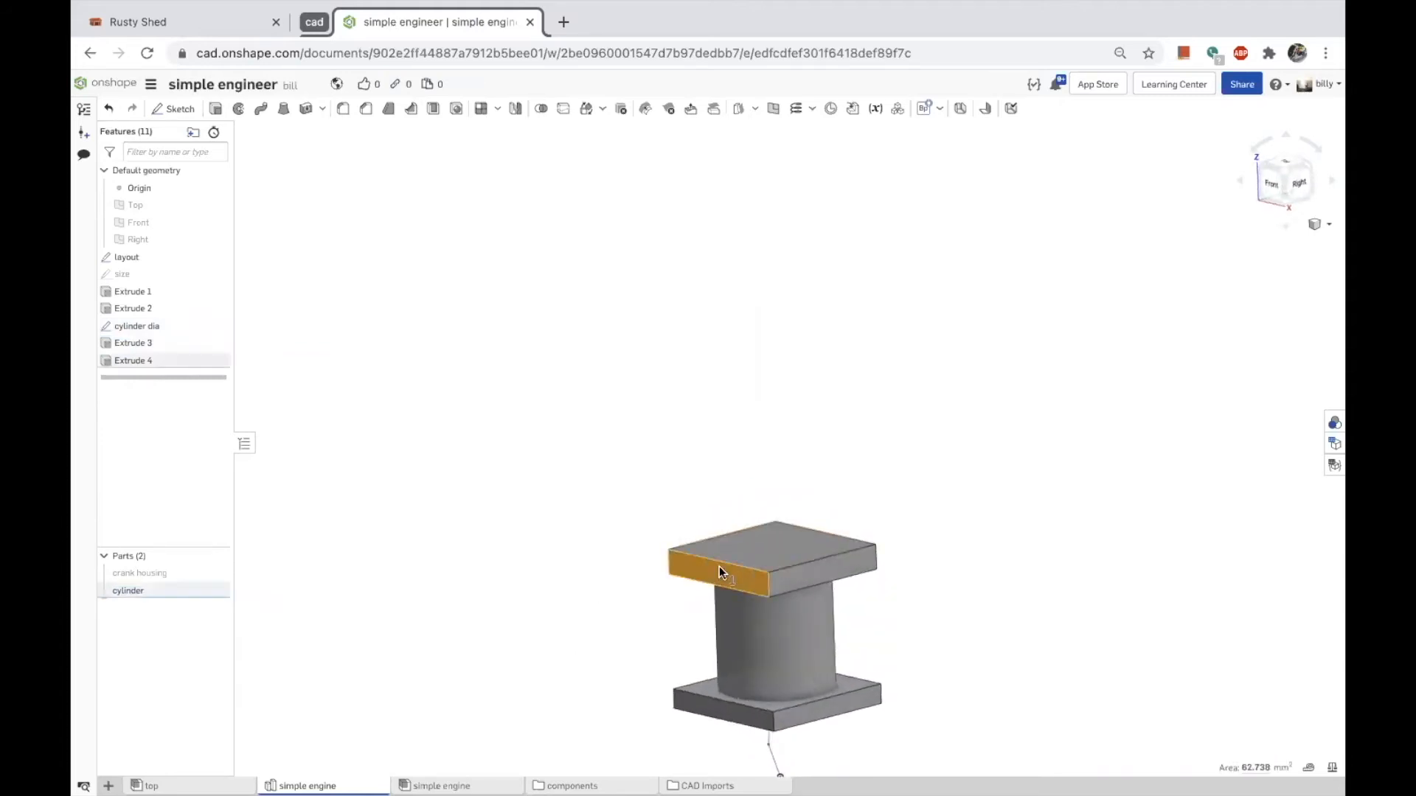
key(shift+x)
drag(684, 582, 731, 569)
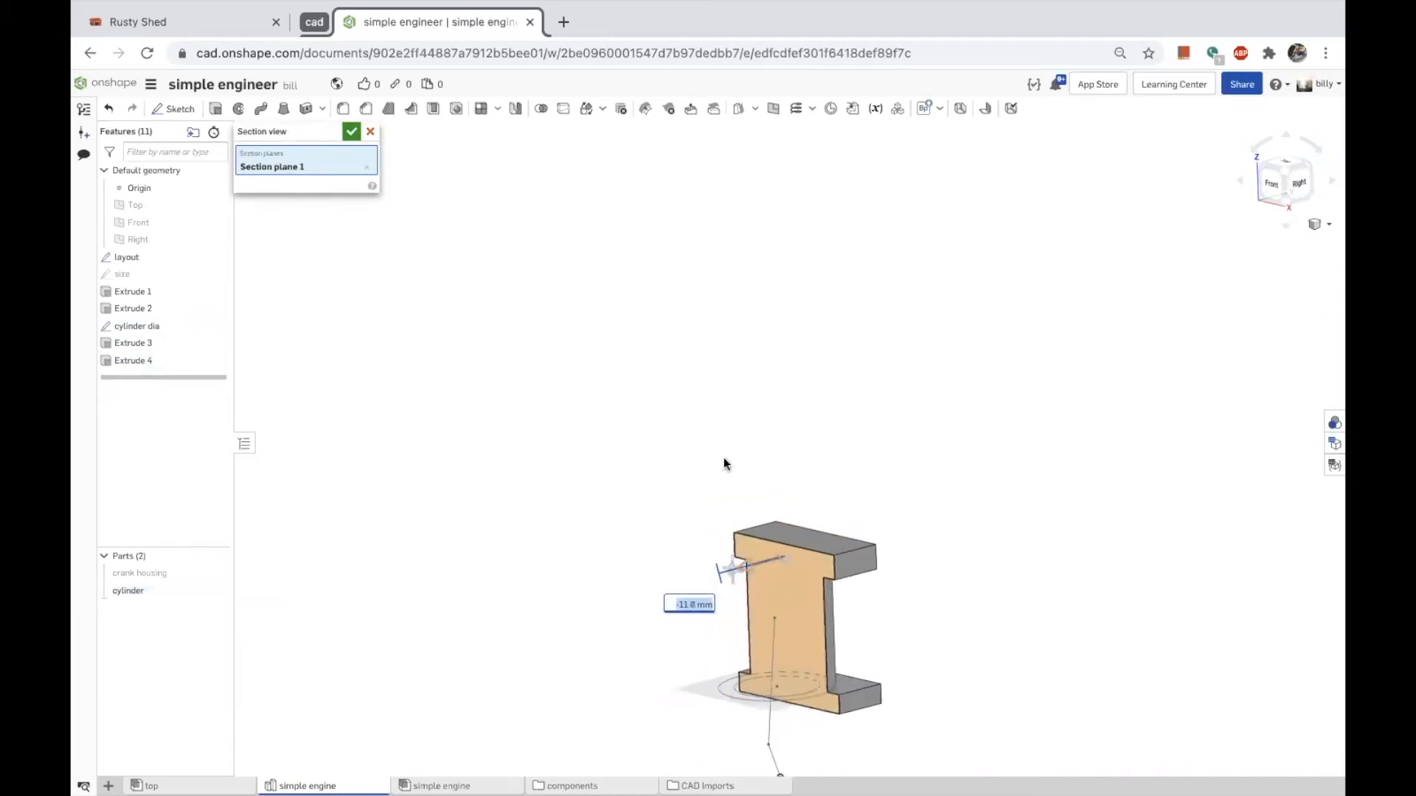
Accept the section view, and open Extrude 4 to review its settings before closing it without changes.
click(349, 133)
double_click(132, 359)
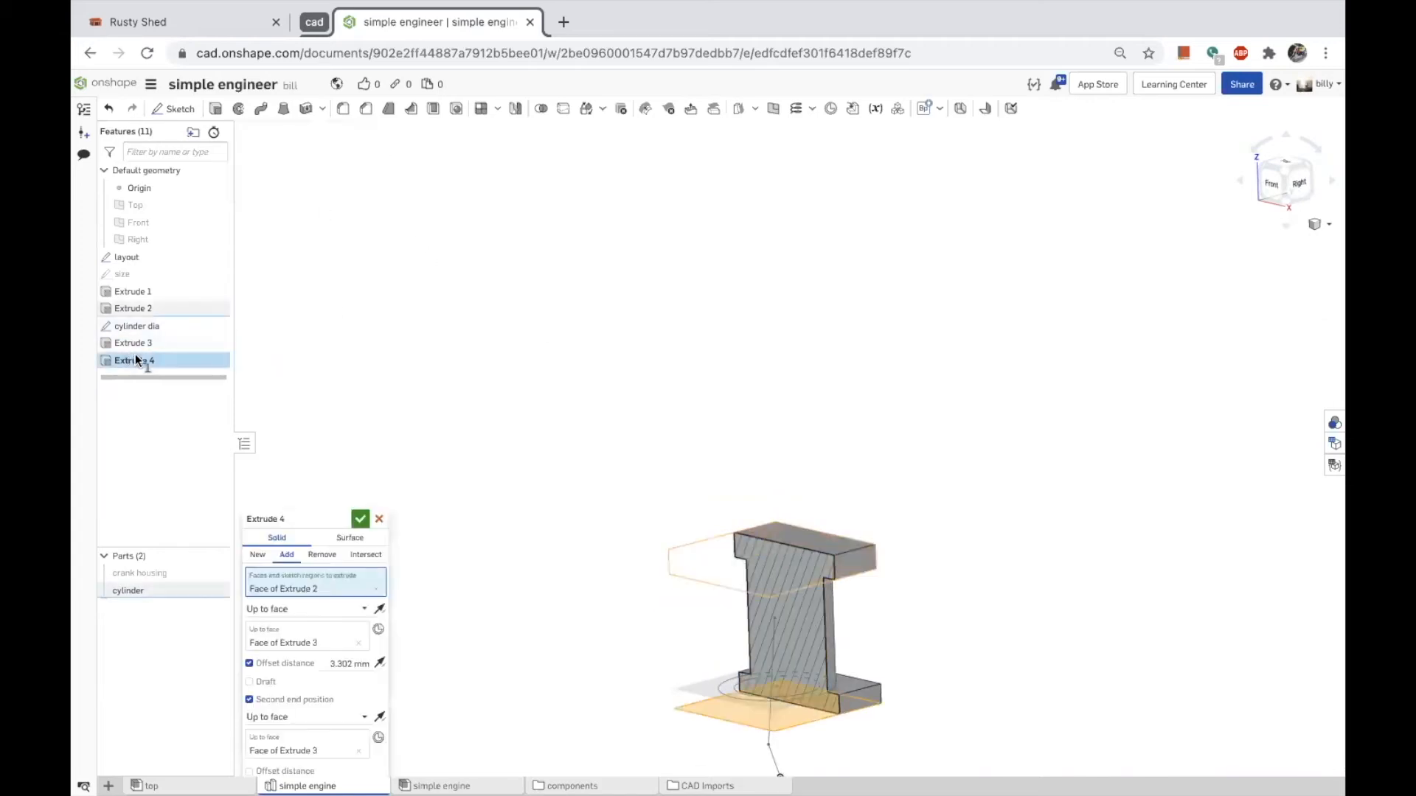
click(367, 522)
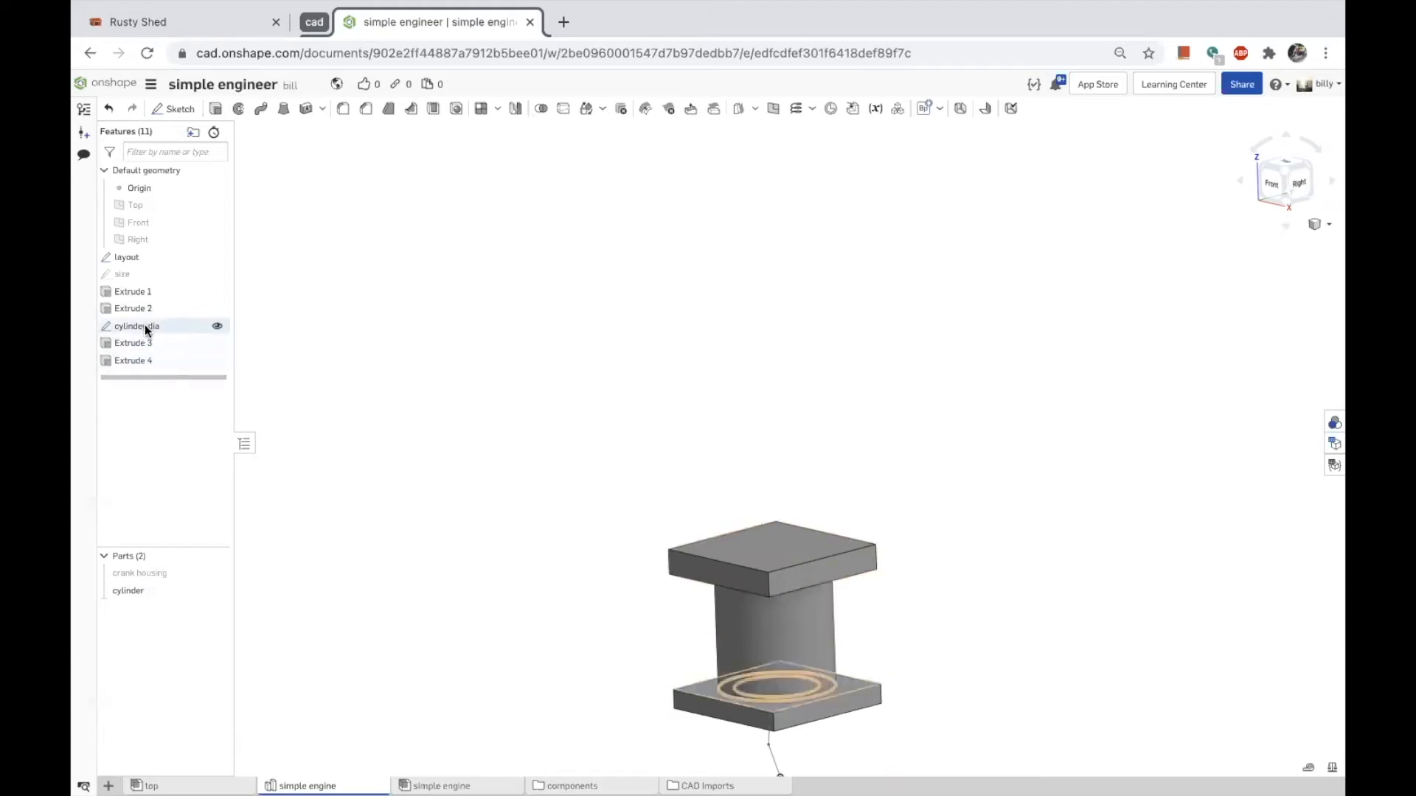
Start a Remove extrude of the cylinder dia sketch's inner circle region, hiding the cylinder part and setting it as the merge scope.
click(216, 110)
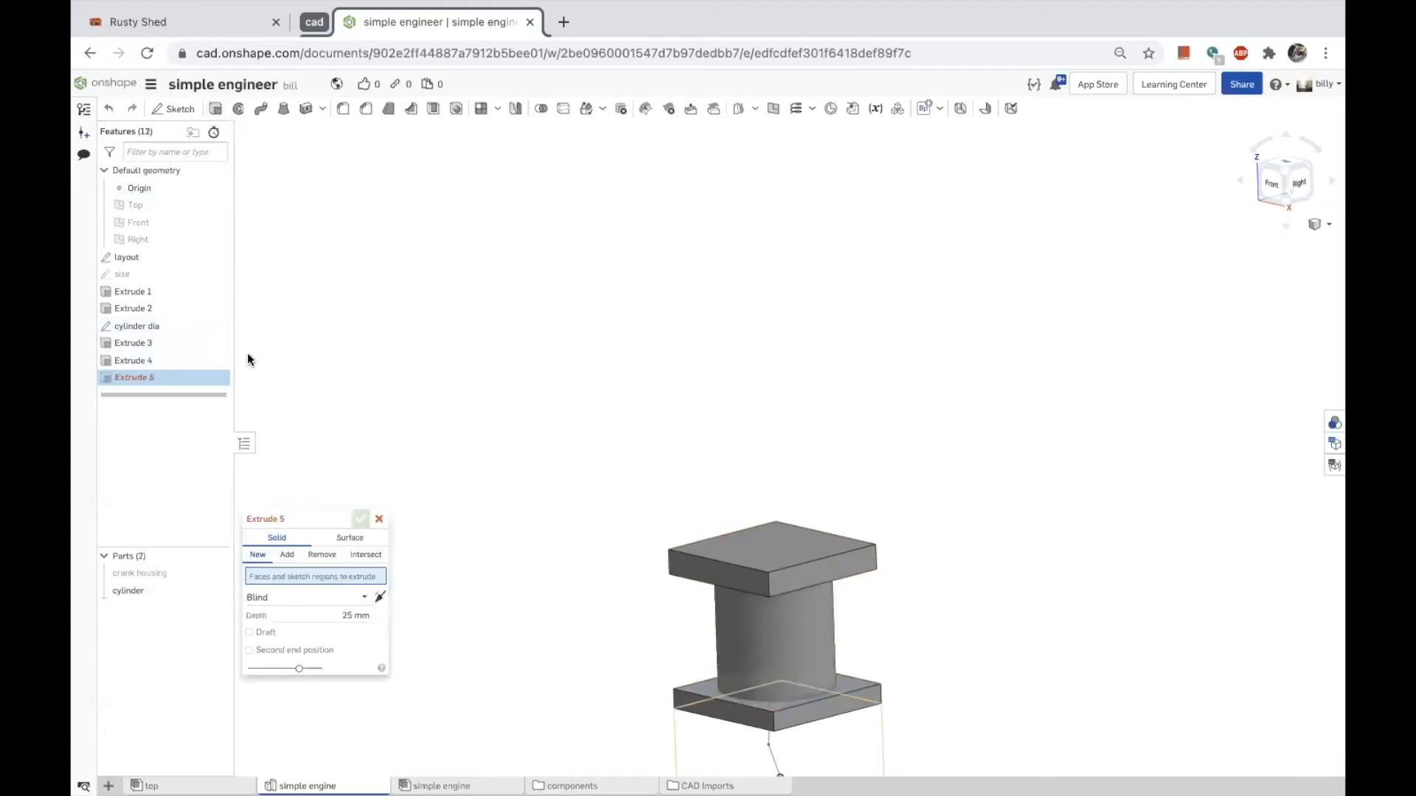
click(325, 563)
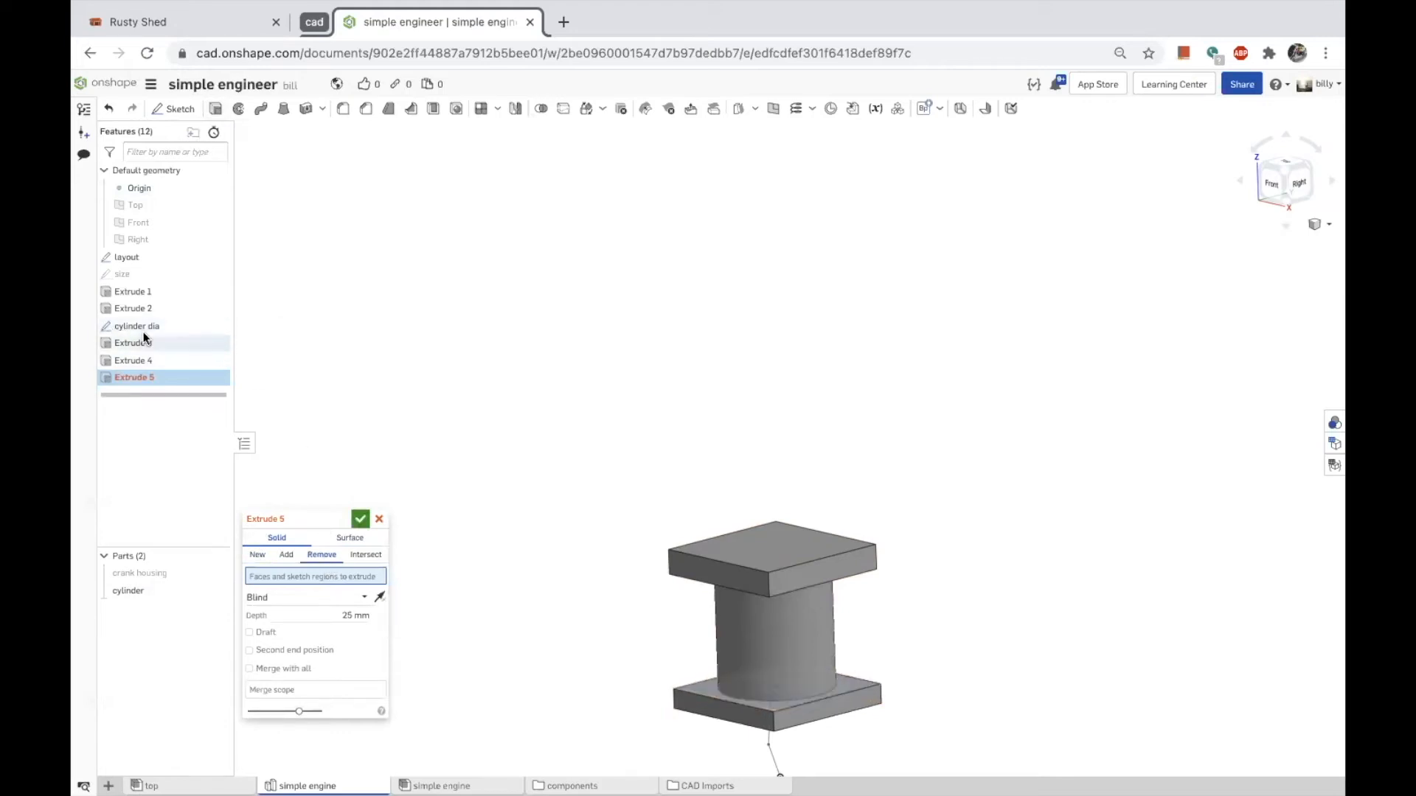
right_drag(533, 579, 559, 594)
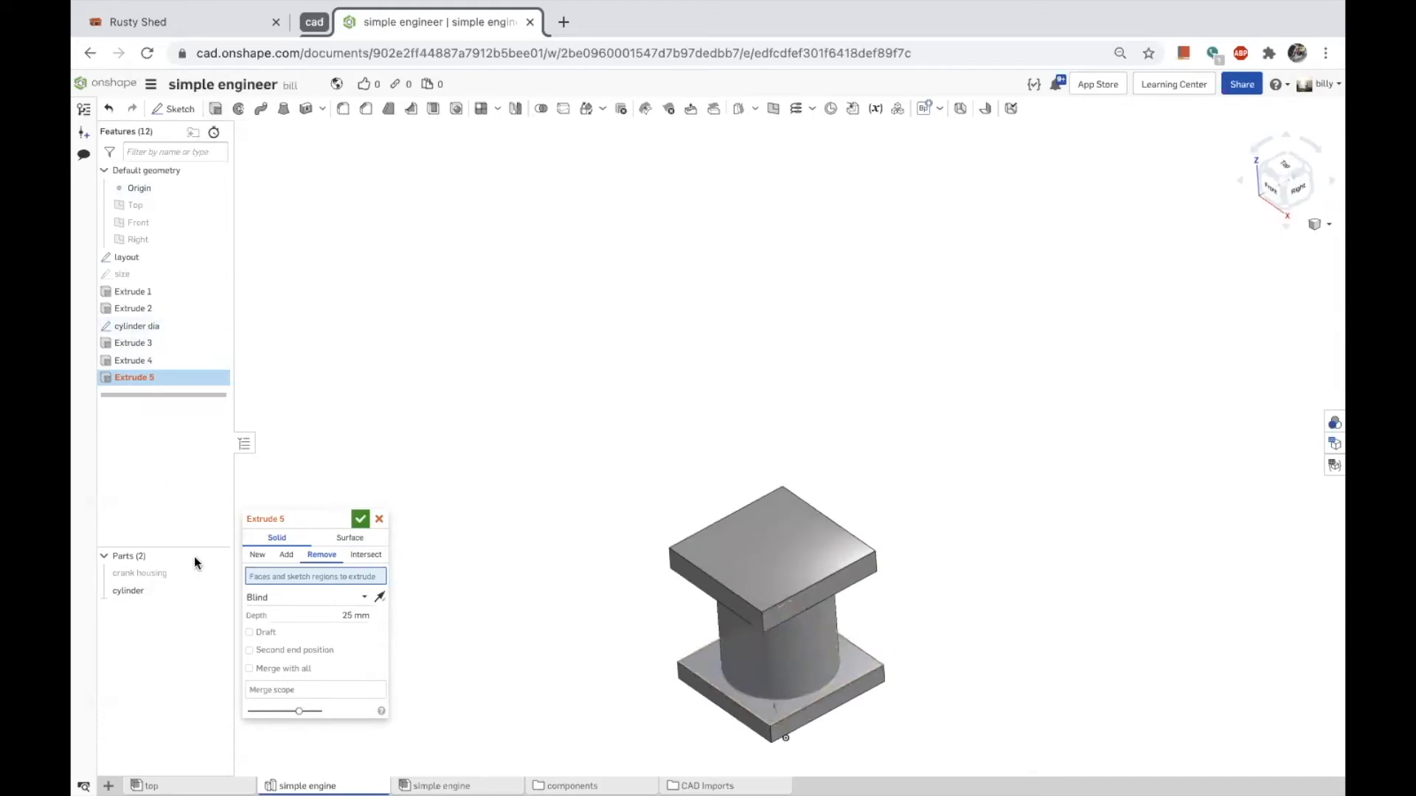
click(217, 591)
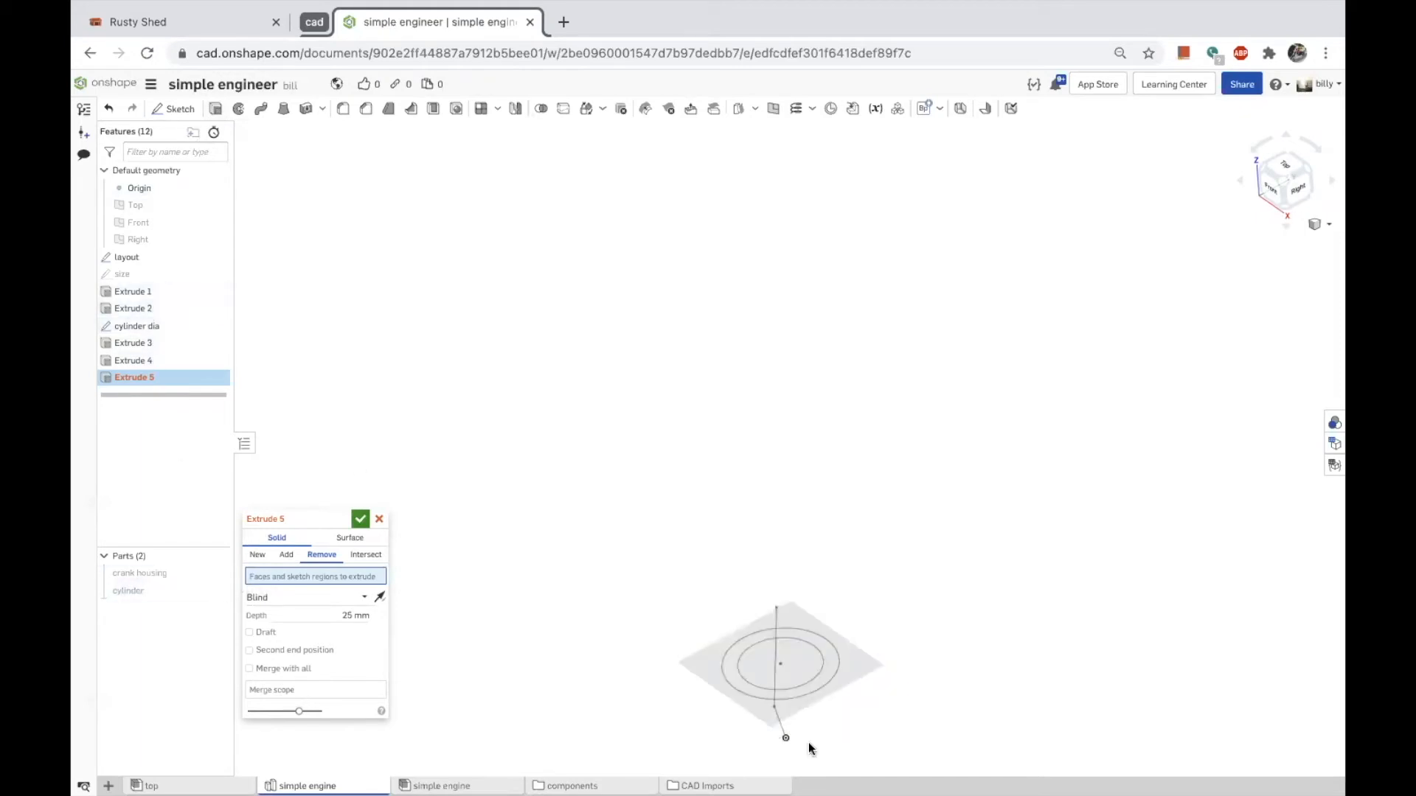
click(797, 661)
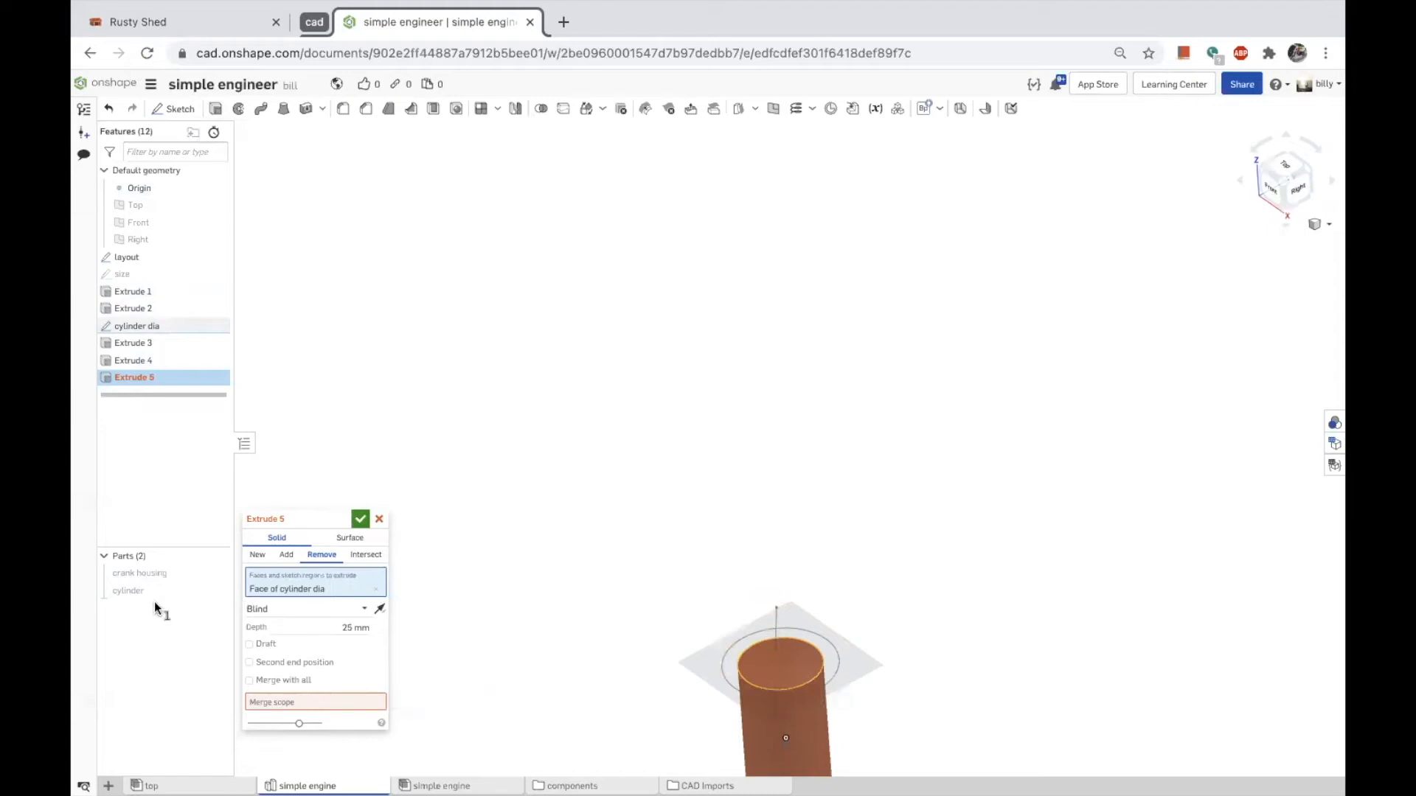
click(314, 702)
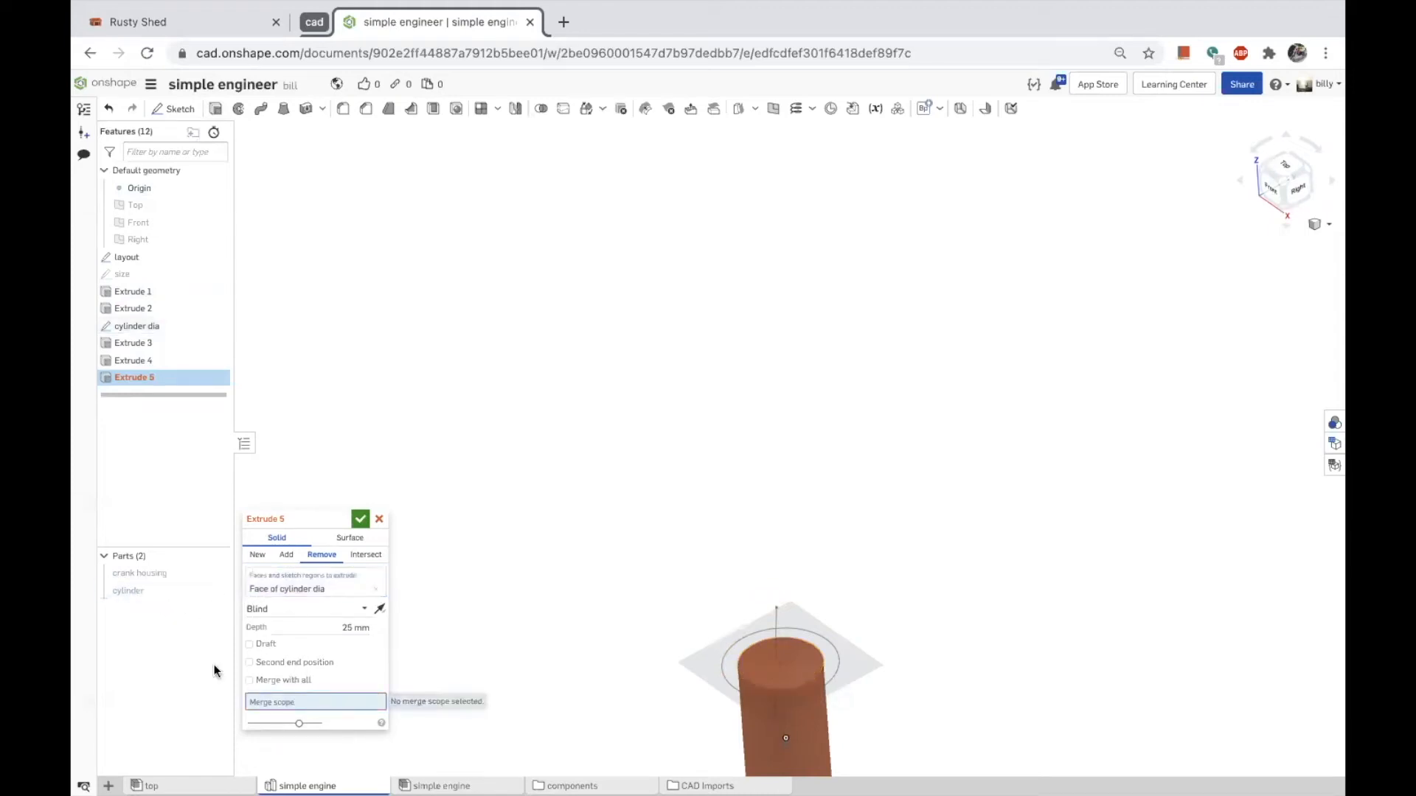
click(139, 591)
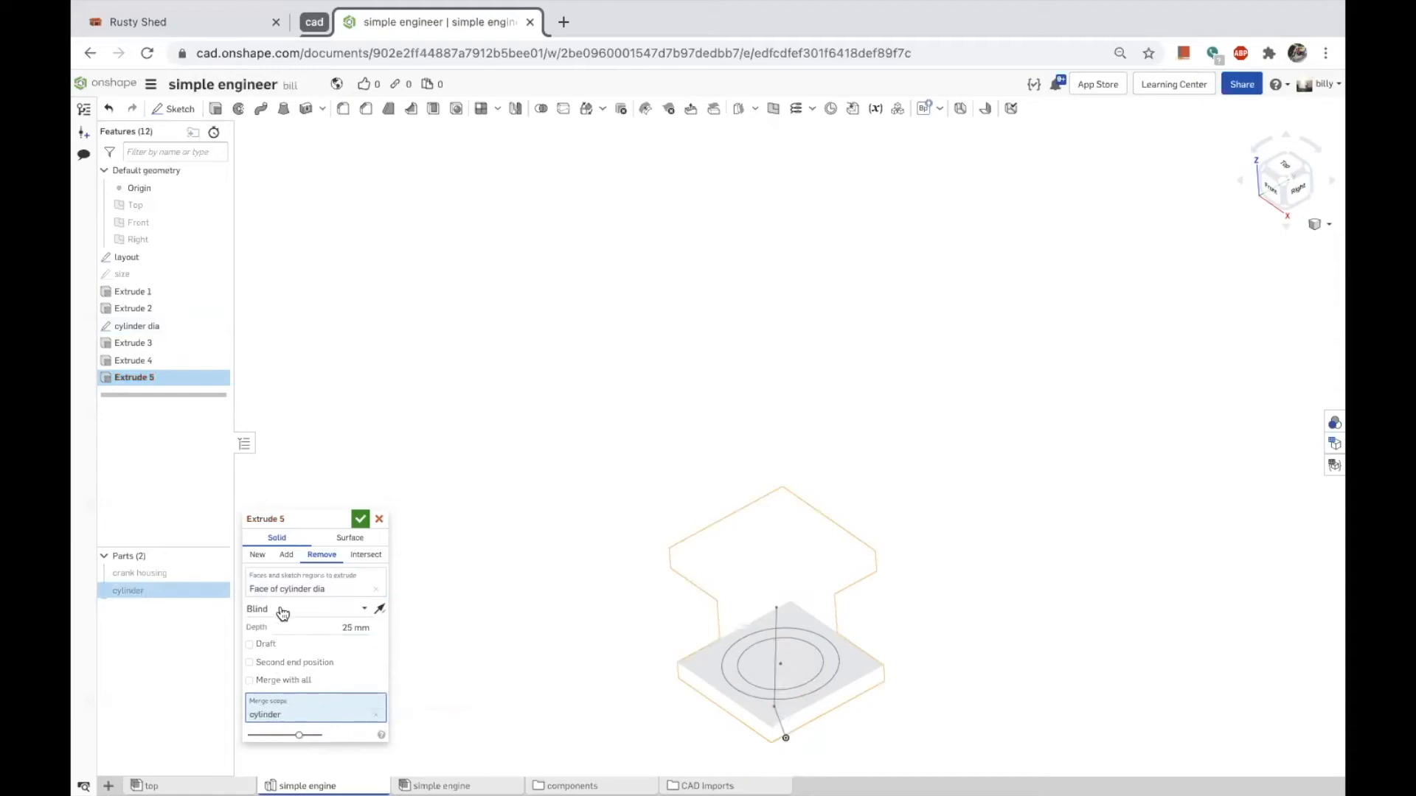
Set both the first and second end positions of the bore cut to Through all, and accept the extrusion.
click(362, 612)
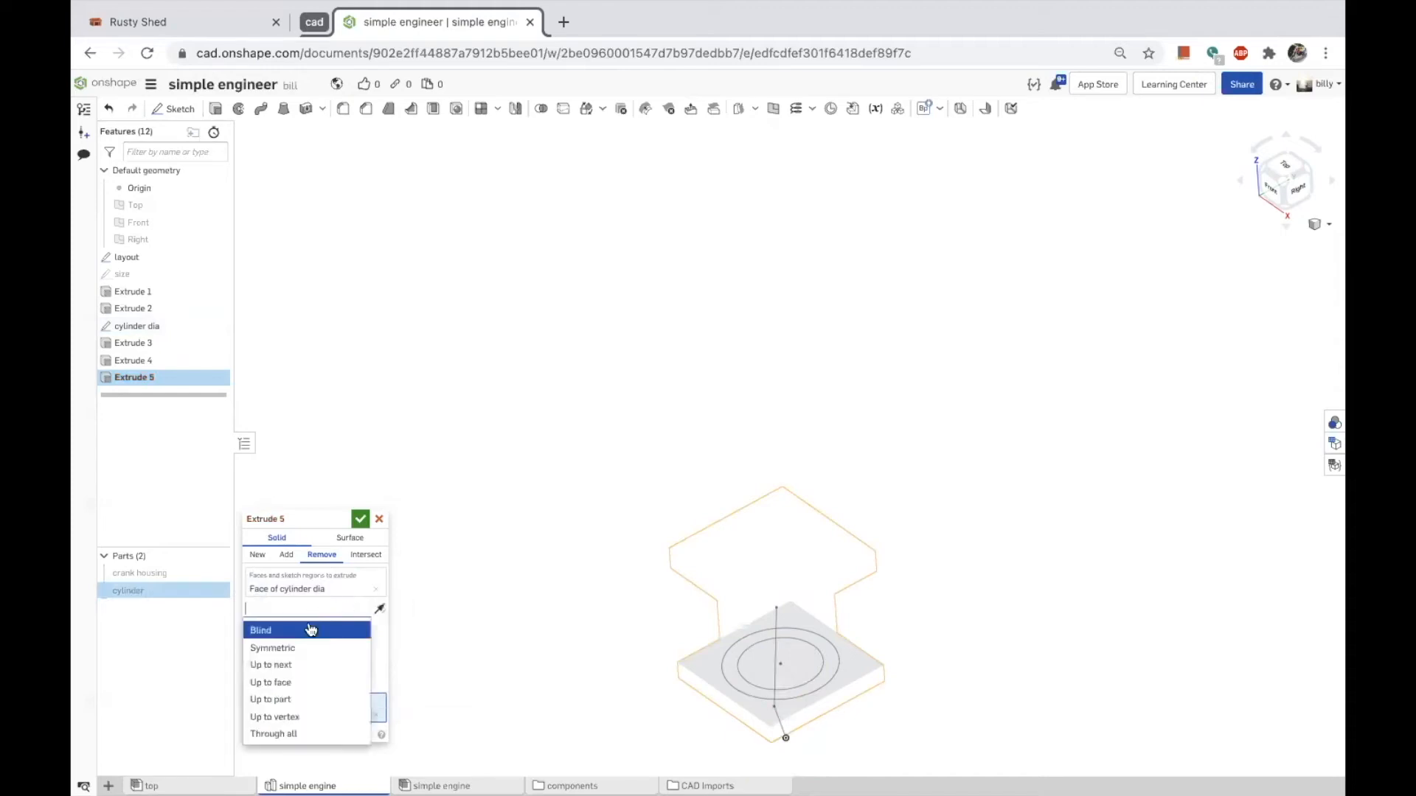
click(304, 734)
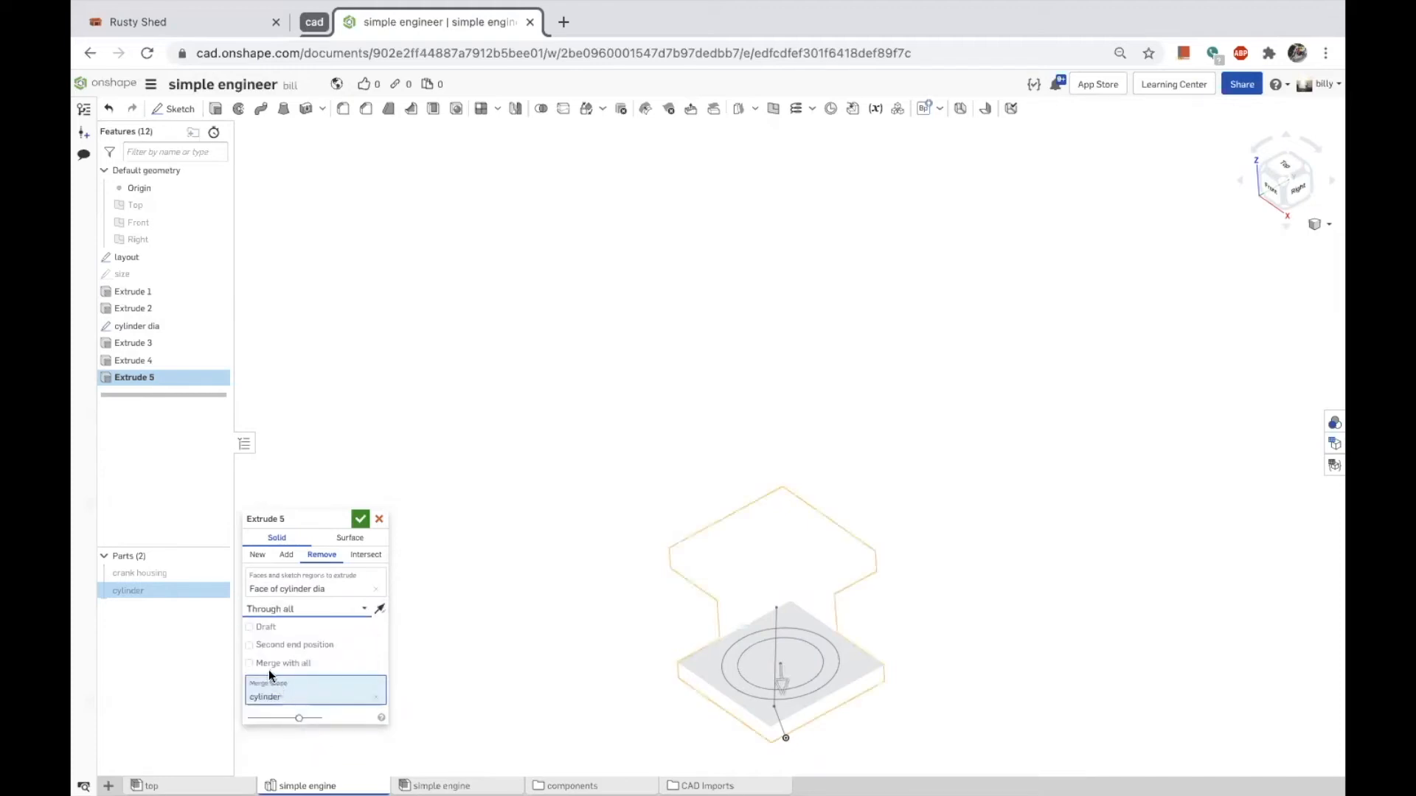
click(250, 646)
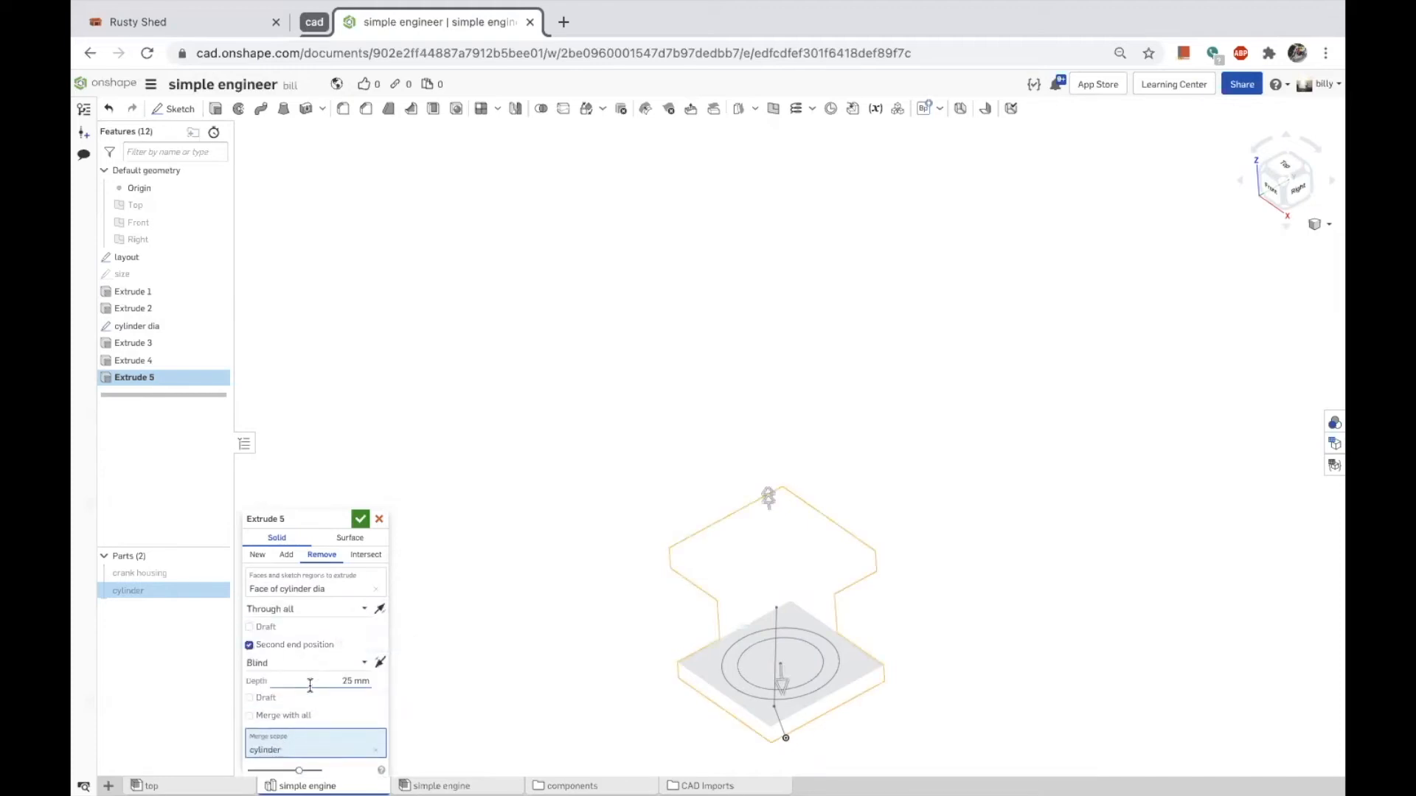
click(364, 663)
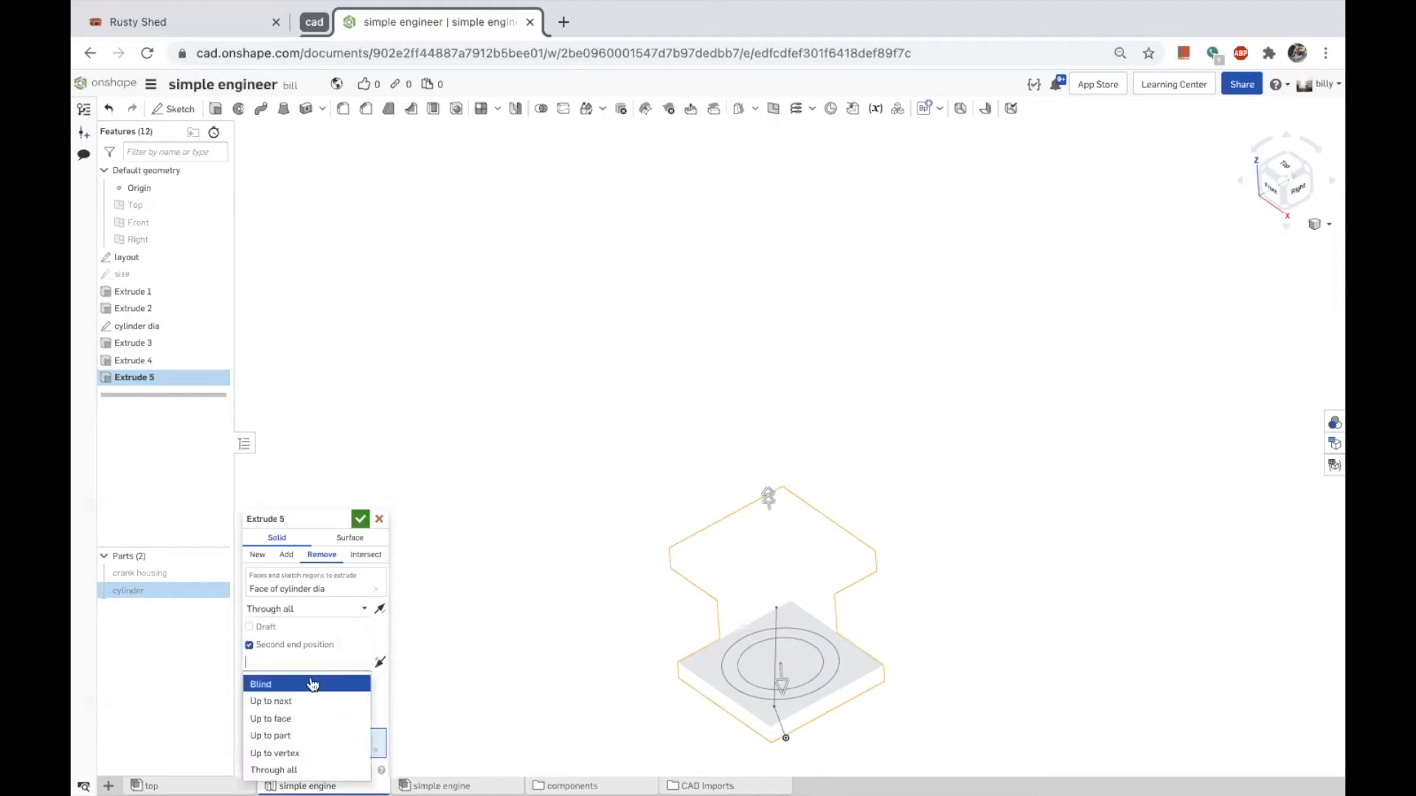
click(292, 769)
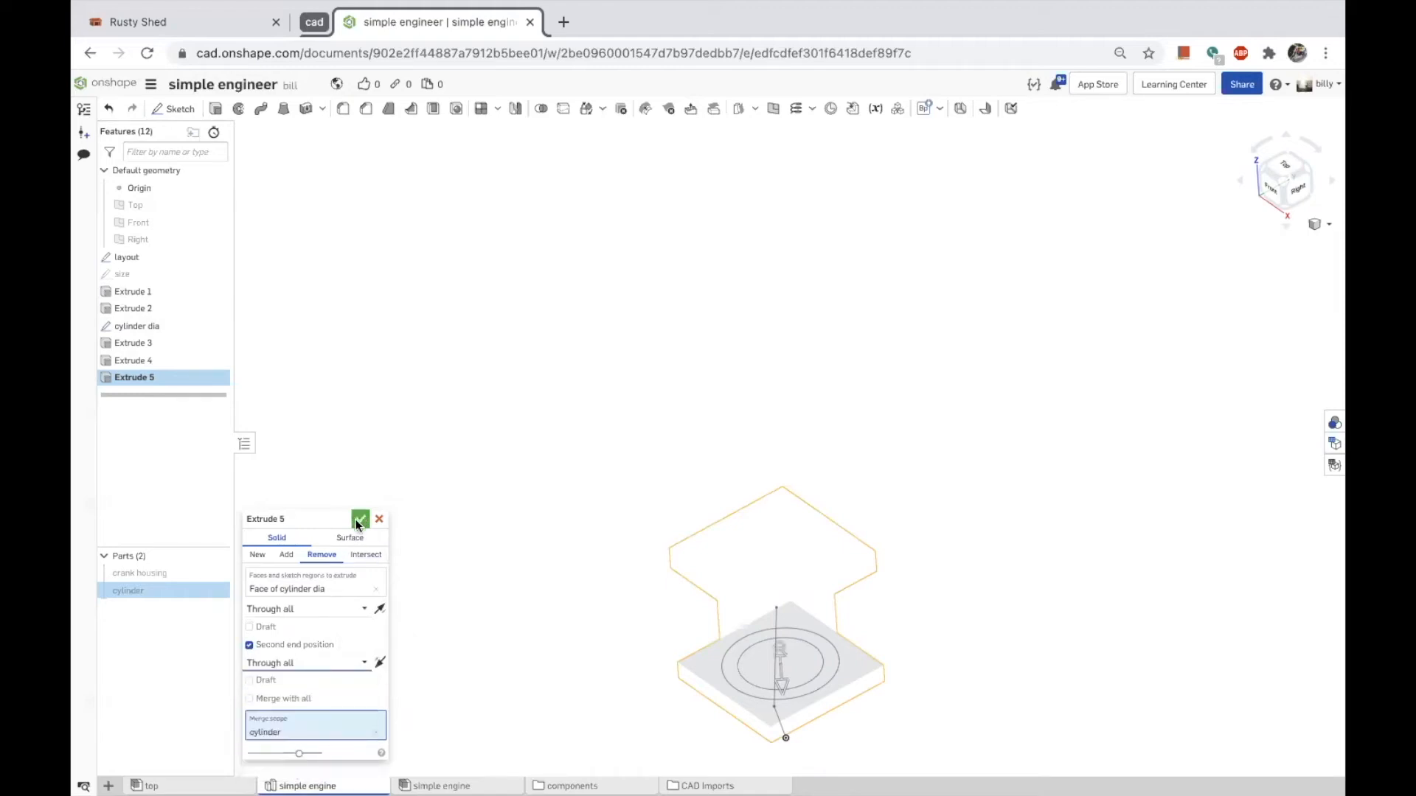
click(359, 521)
right_drag(568, 601, 580, 565)
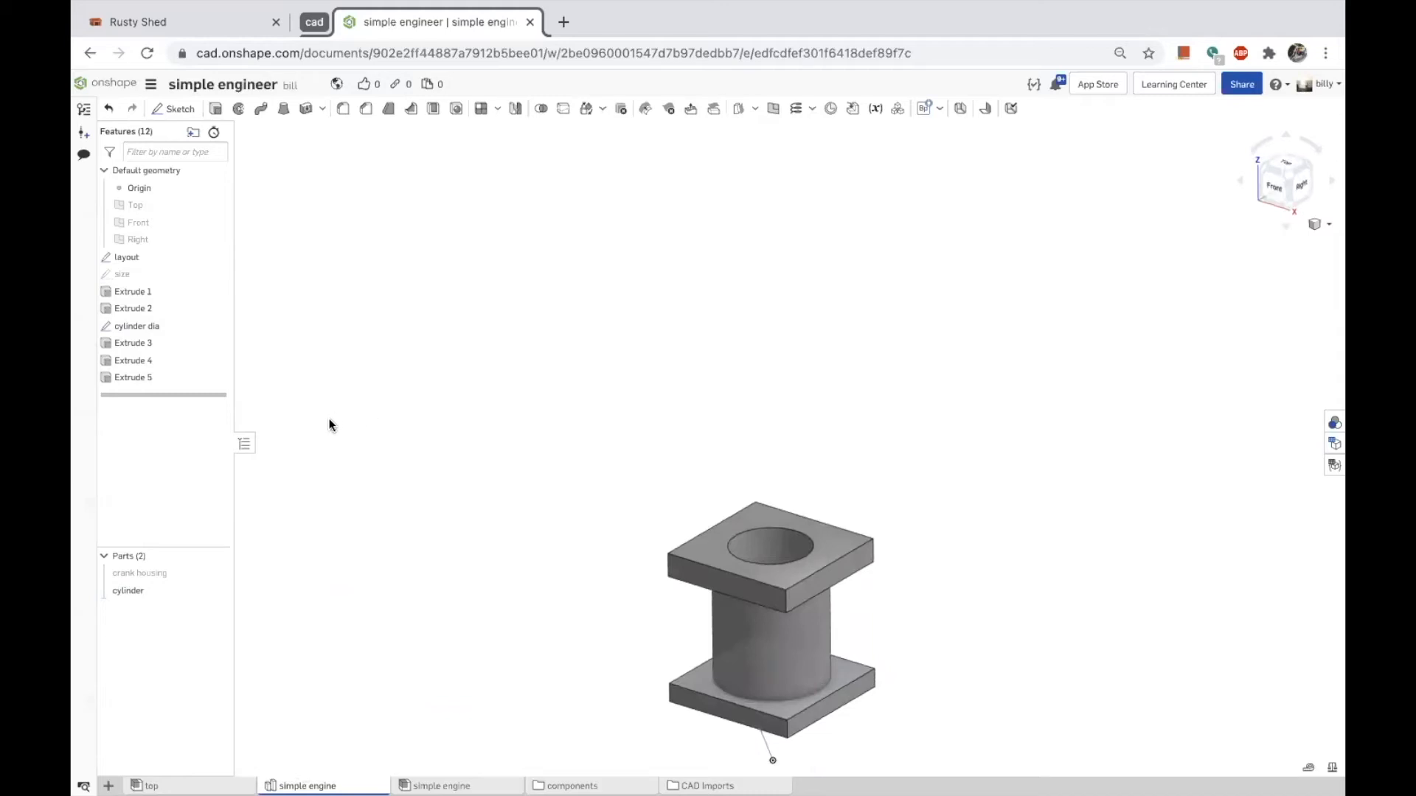
Open the size sketch from the top assembly to enter its context, and close the sketch without changes.
click(152, 786)
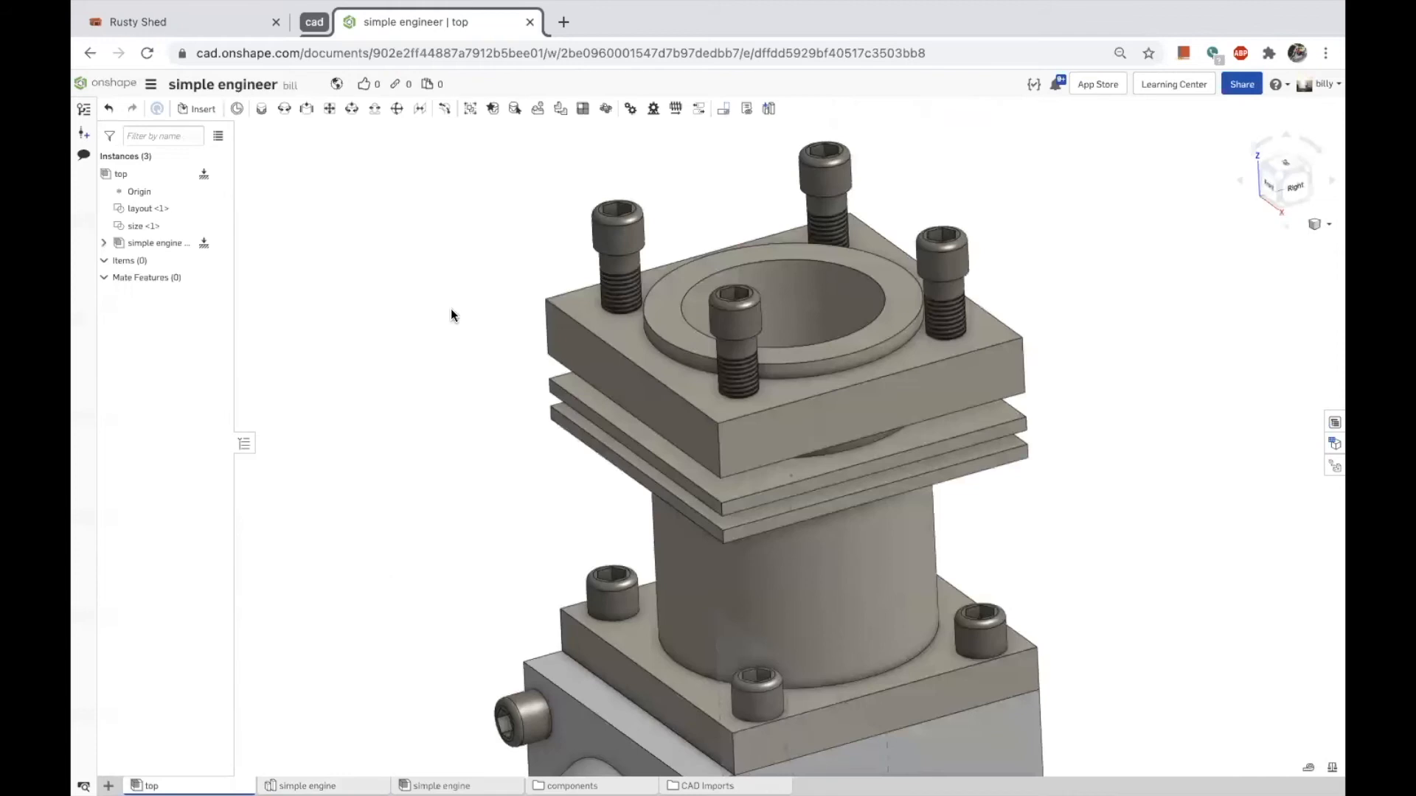
double_click(139, 225)
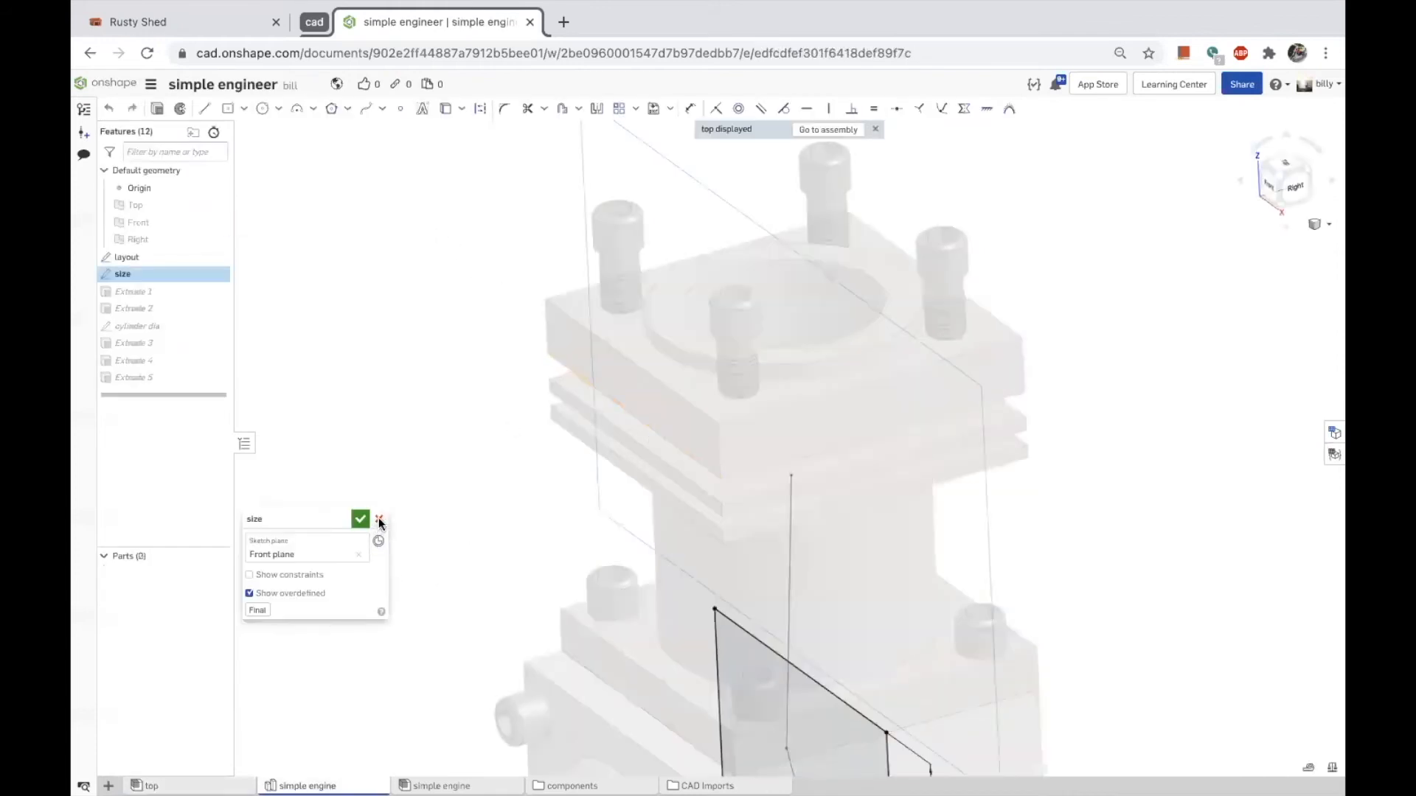
click(378, 516)
right_drag(556, 445, 667, 383)
scroll(798, 342, up, 5)
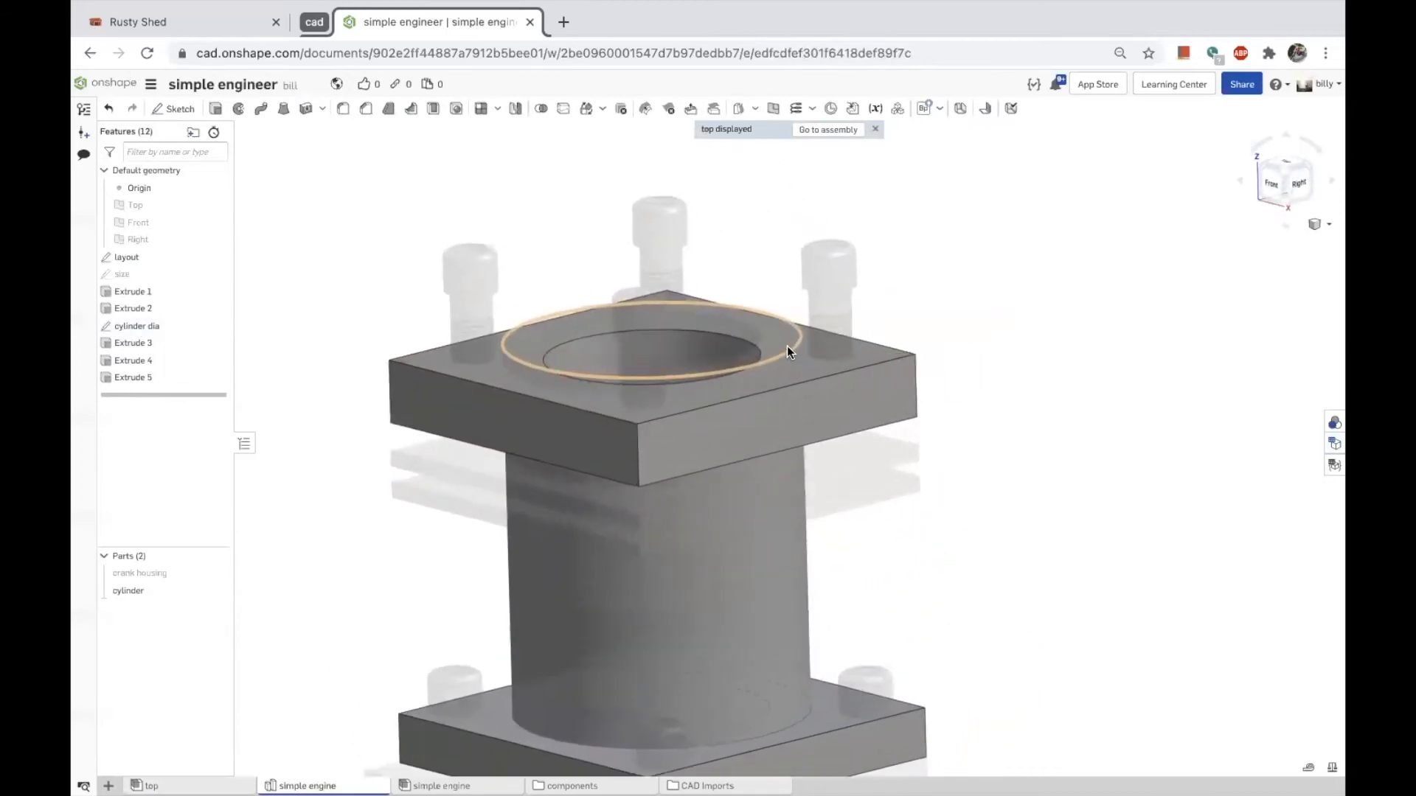
Measure the imported raised rim's outer diameter and compare it with the cylinder's outer circle above the lower flange.
right_drag(774, 335, 752, 357)
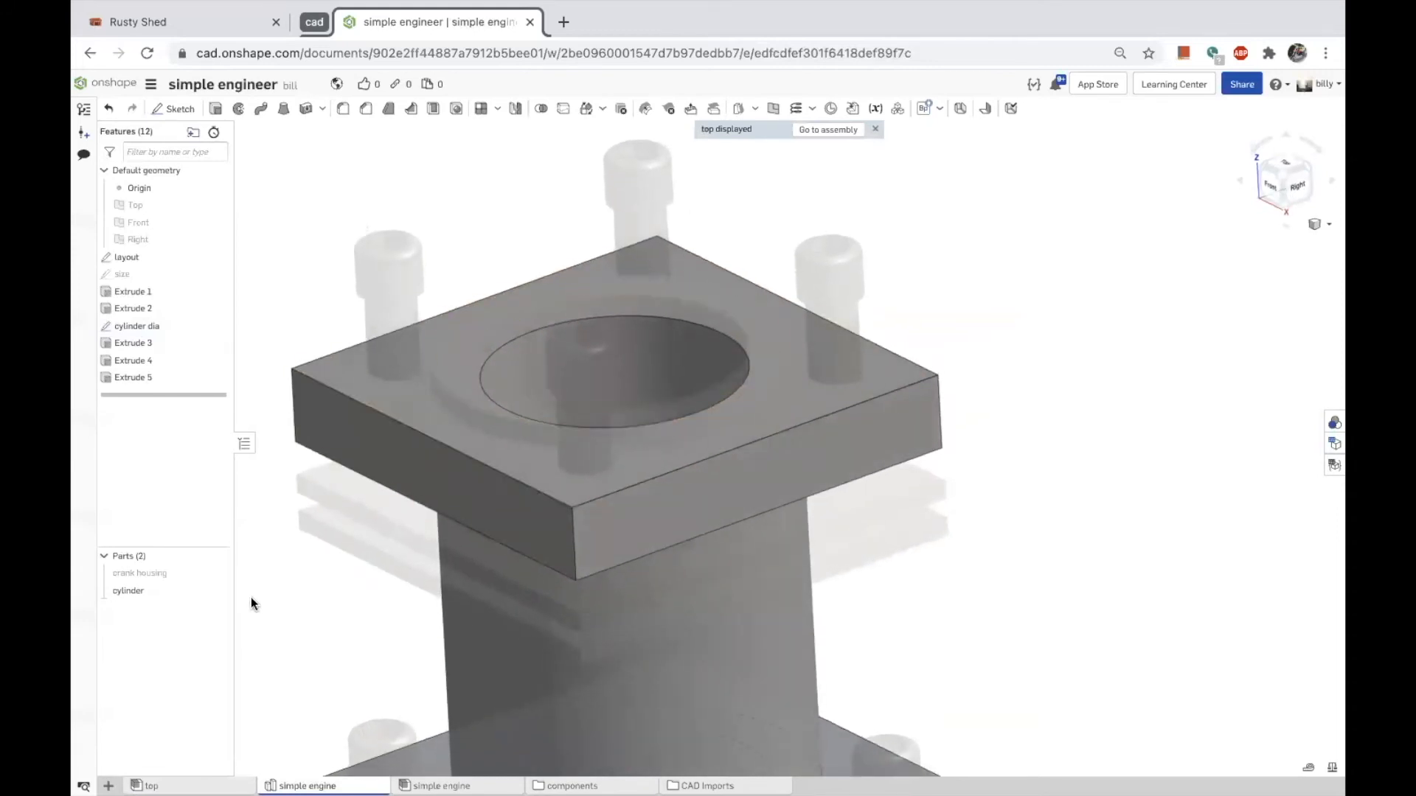
scroll(281, 600, down, 3)
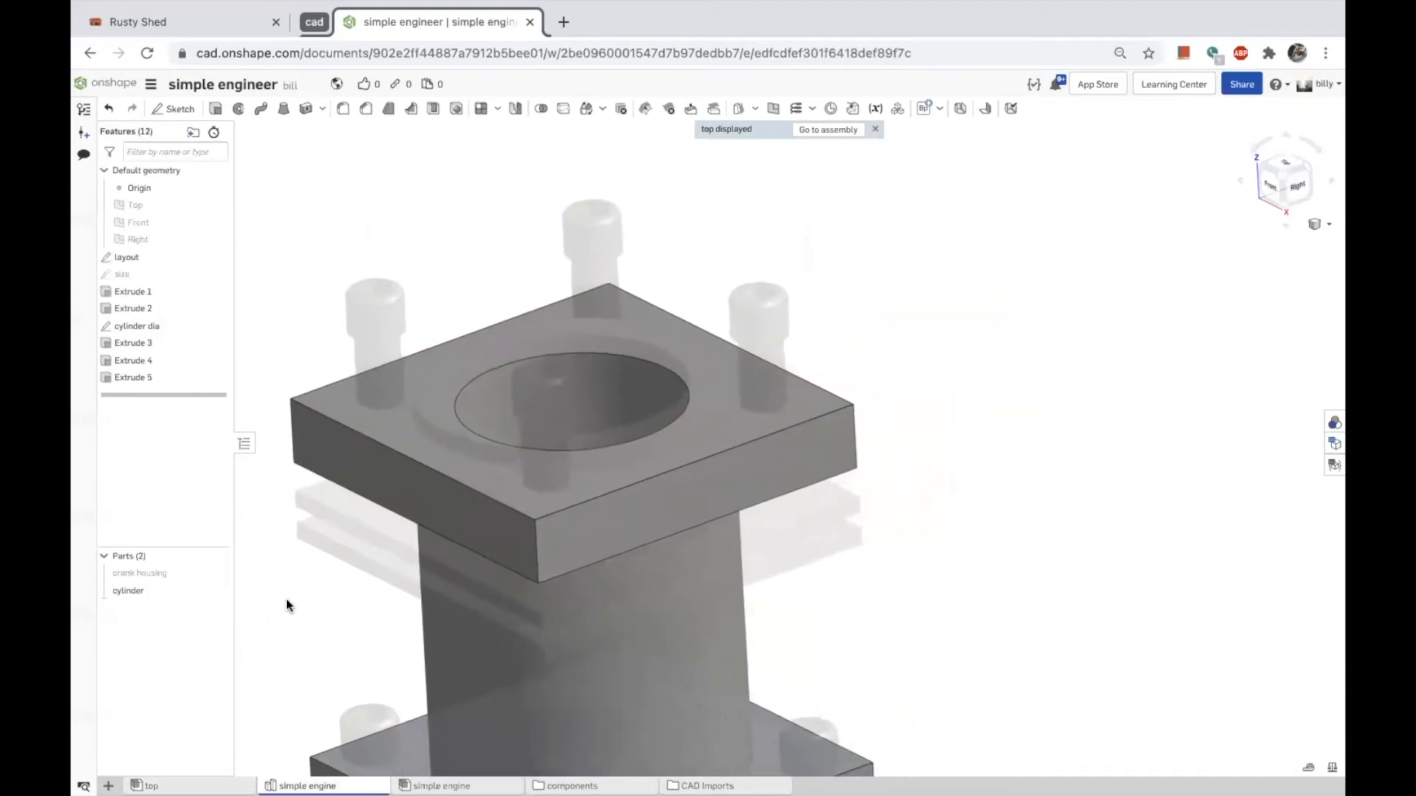
mouse_move(888, 598)
right_down()
mouse_move(884, 560)
mouse_move(879, 577)
right_up()
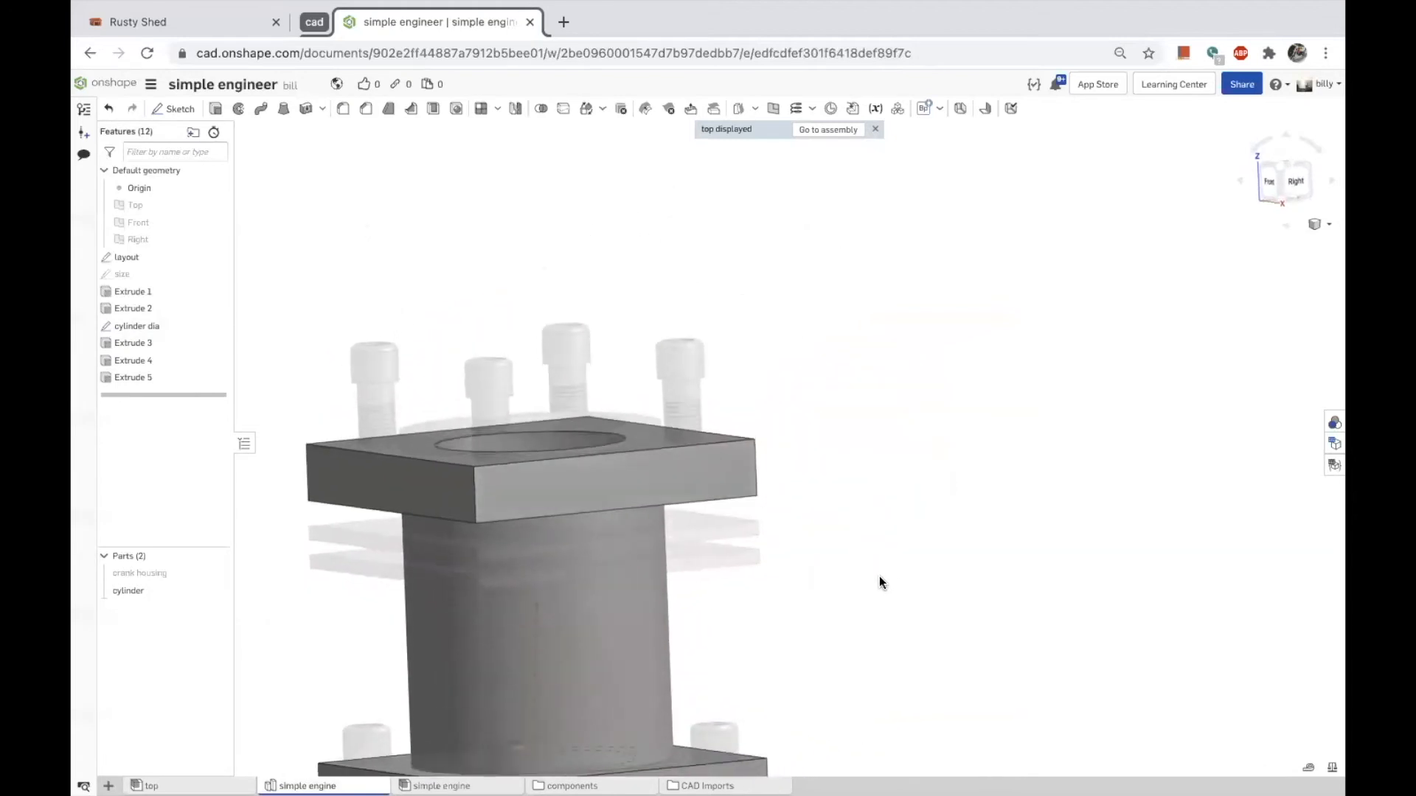
click(649, 423)
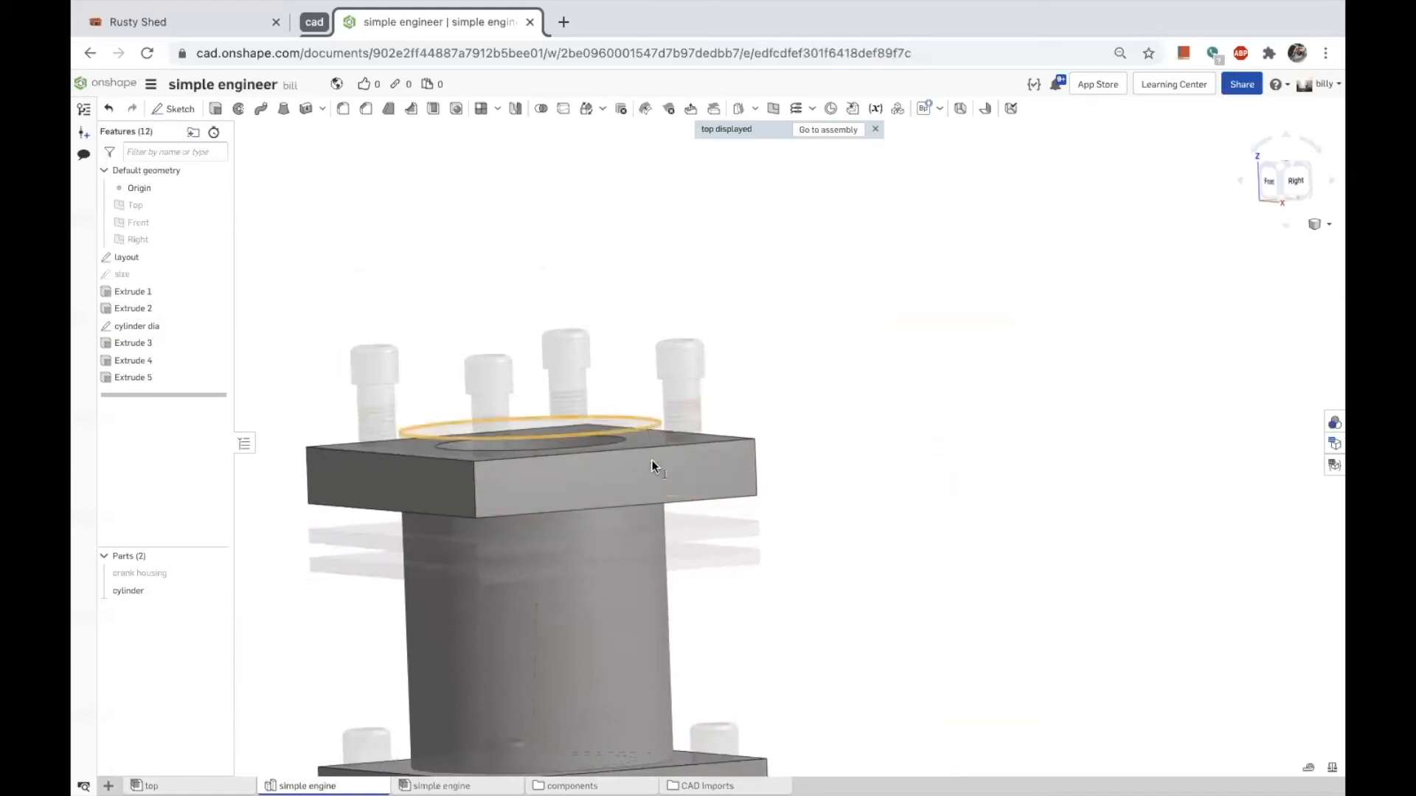
scroll(866, 614, down, 1)
scroll(866, 618, down, 1)
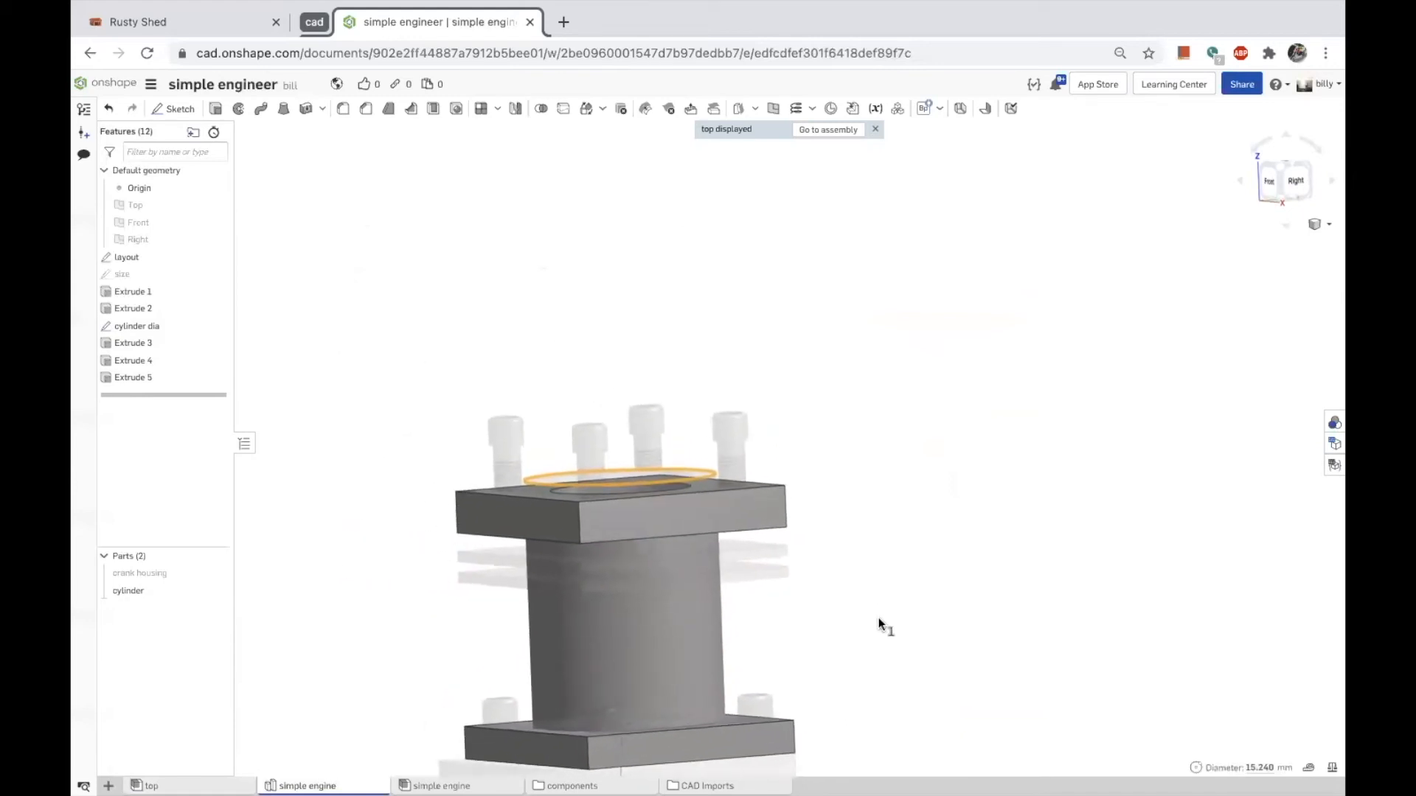
click(719, 723)
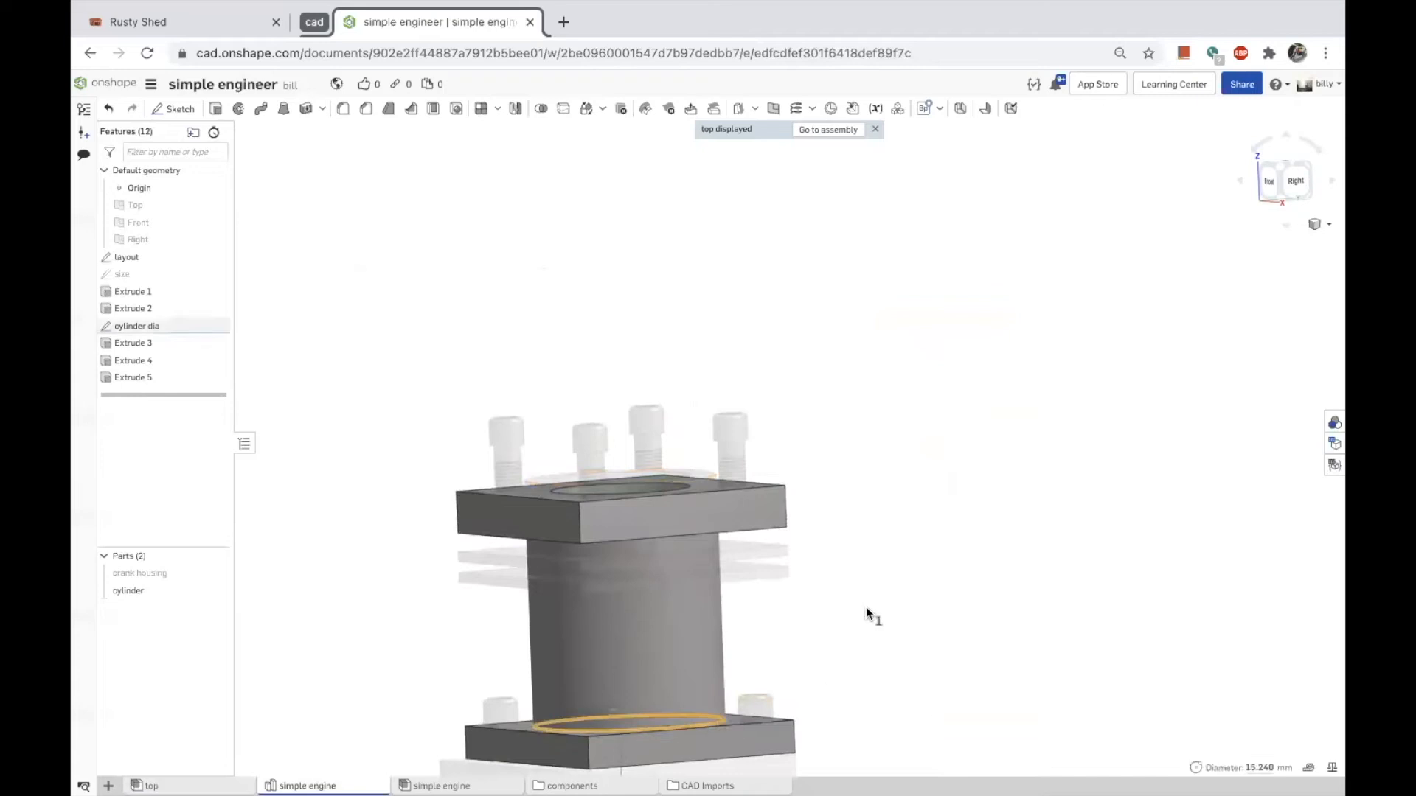
click(889, 602)
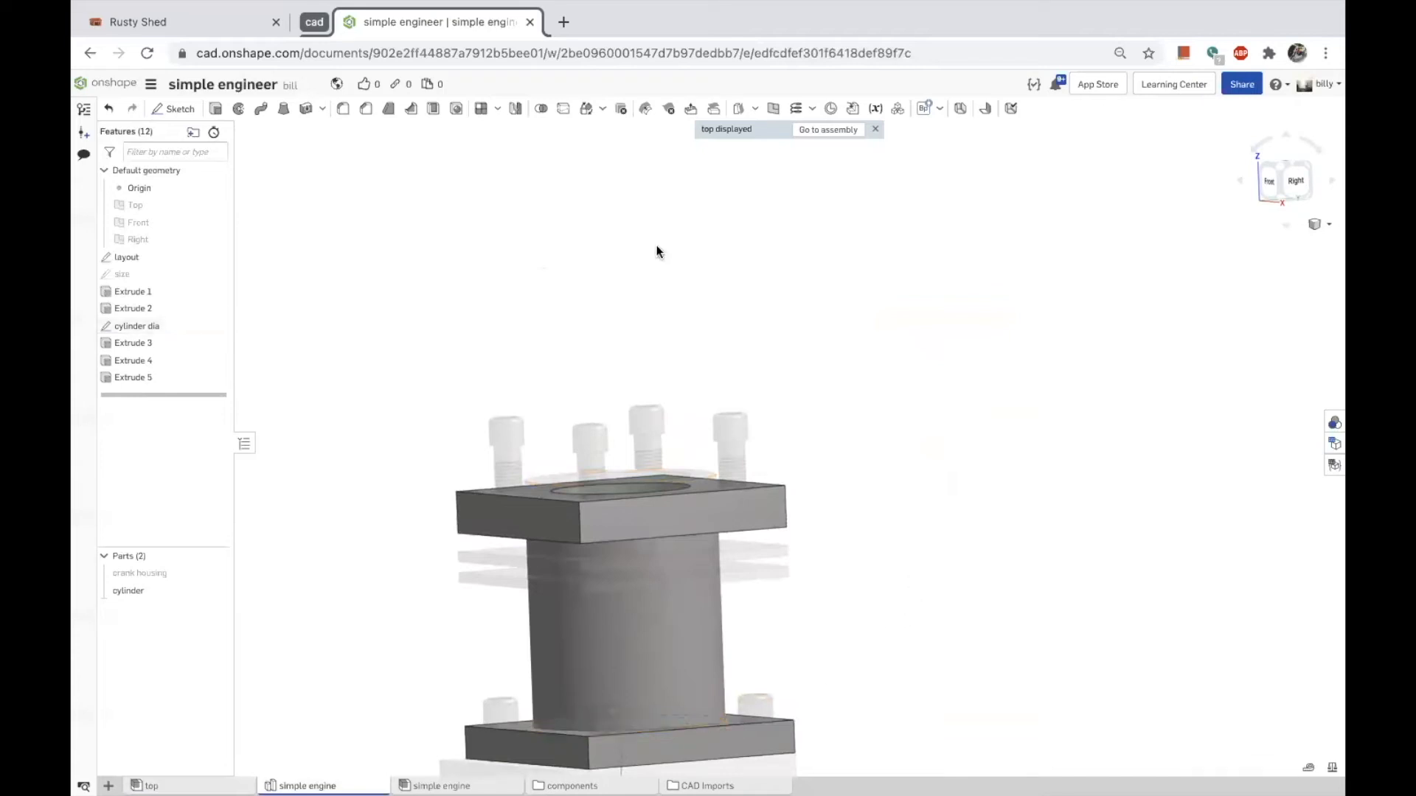
Measure the parallel distance between the imported rim's top face and the upper flange's top face.
scroll(704, 499, up, 2)
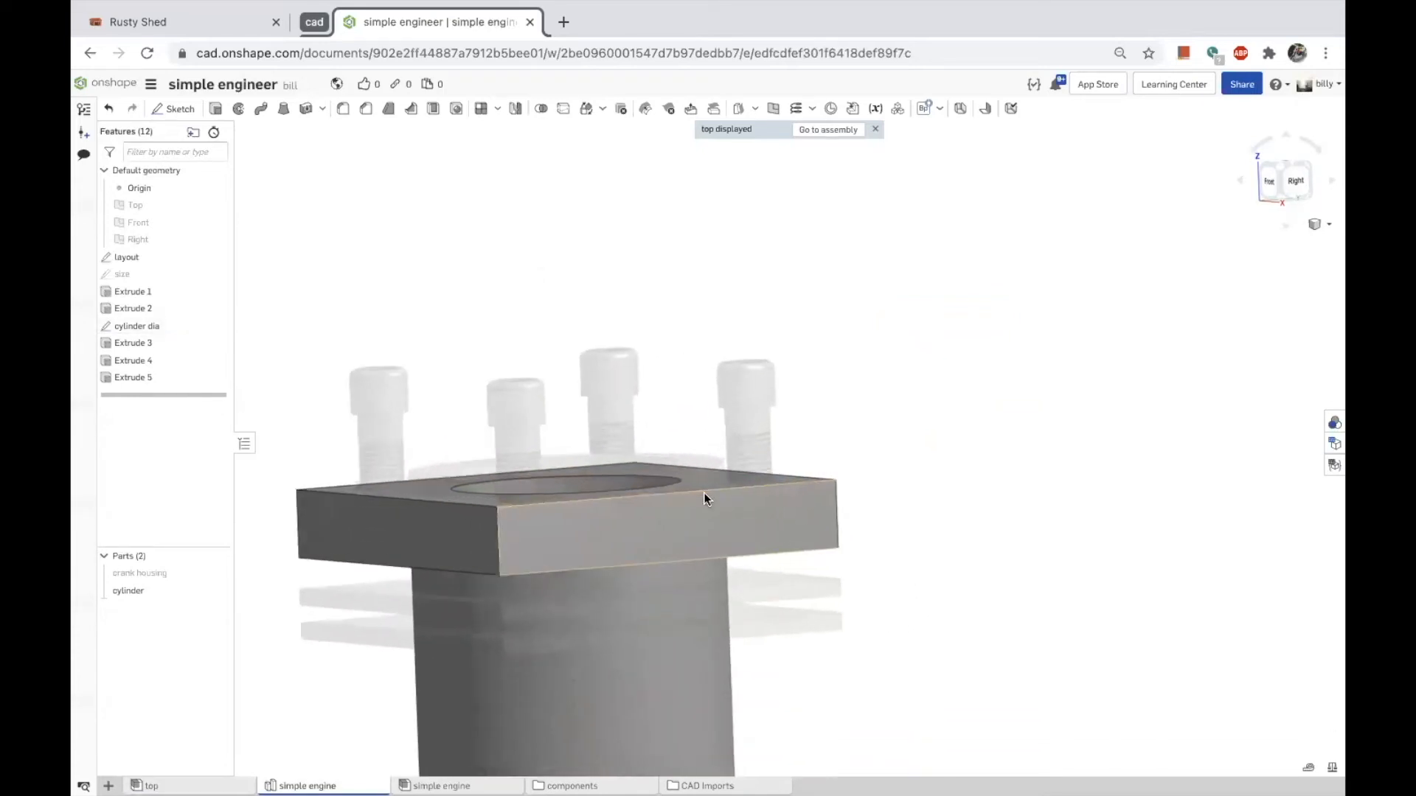
scroll(704, 493, up, 2)
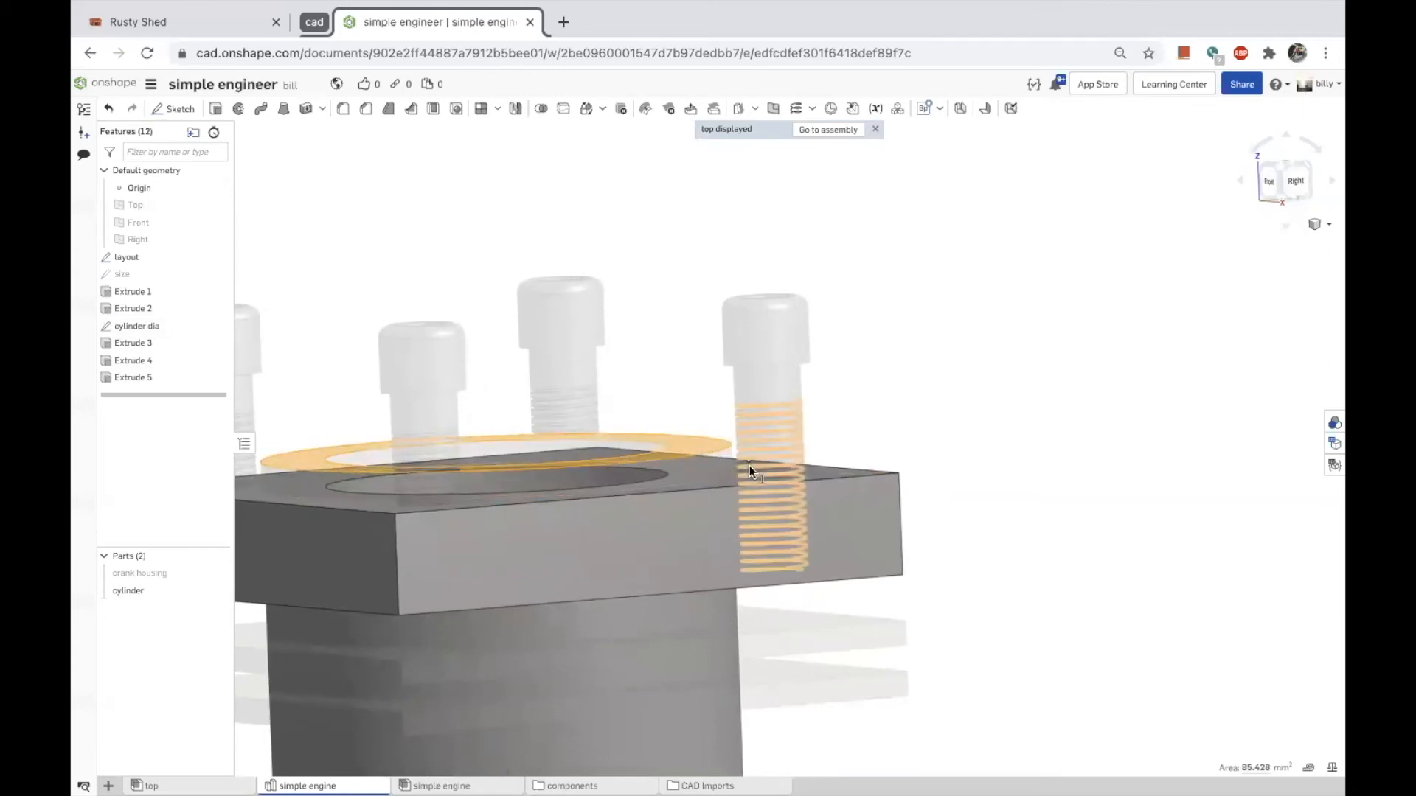
click(826, 475)
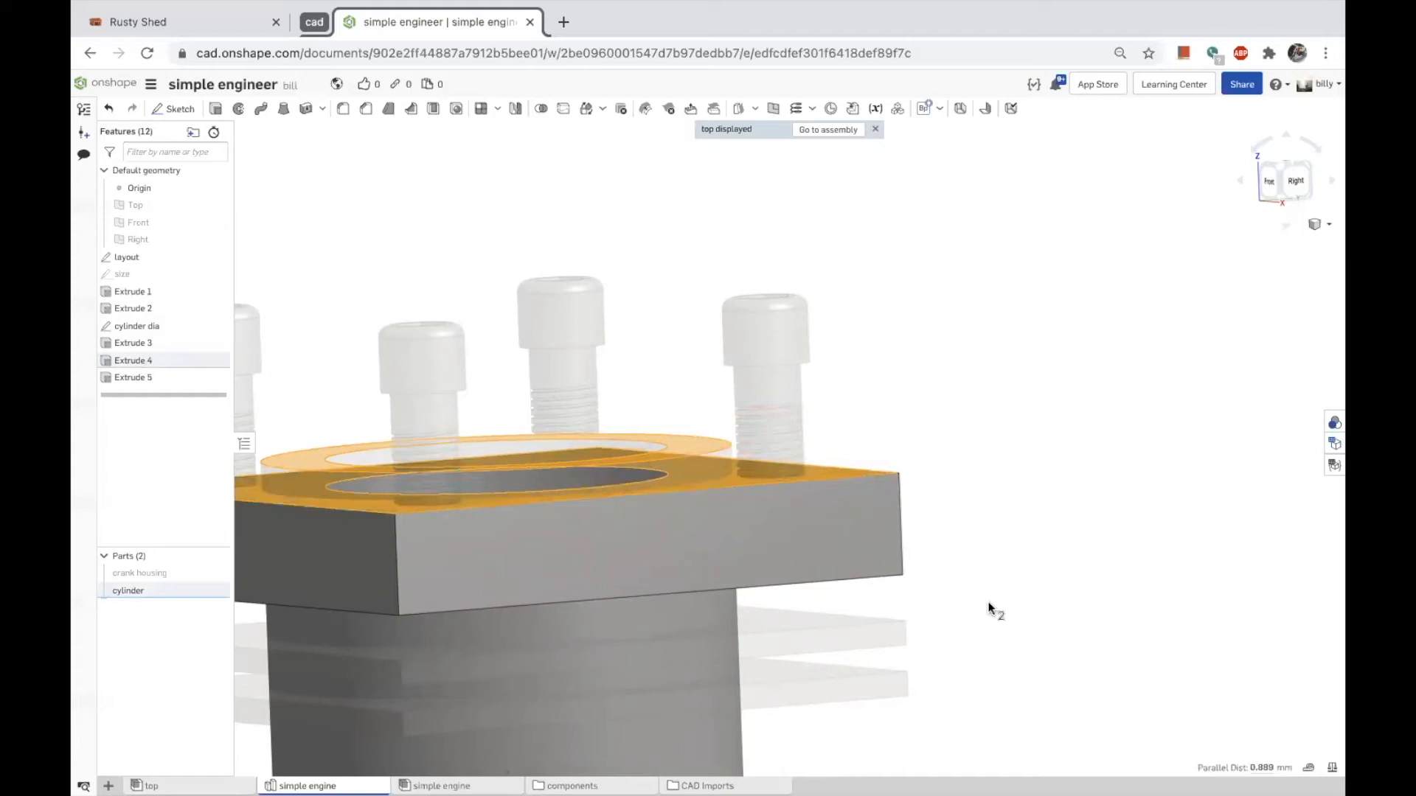
click(1263, 770)
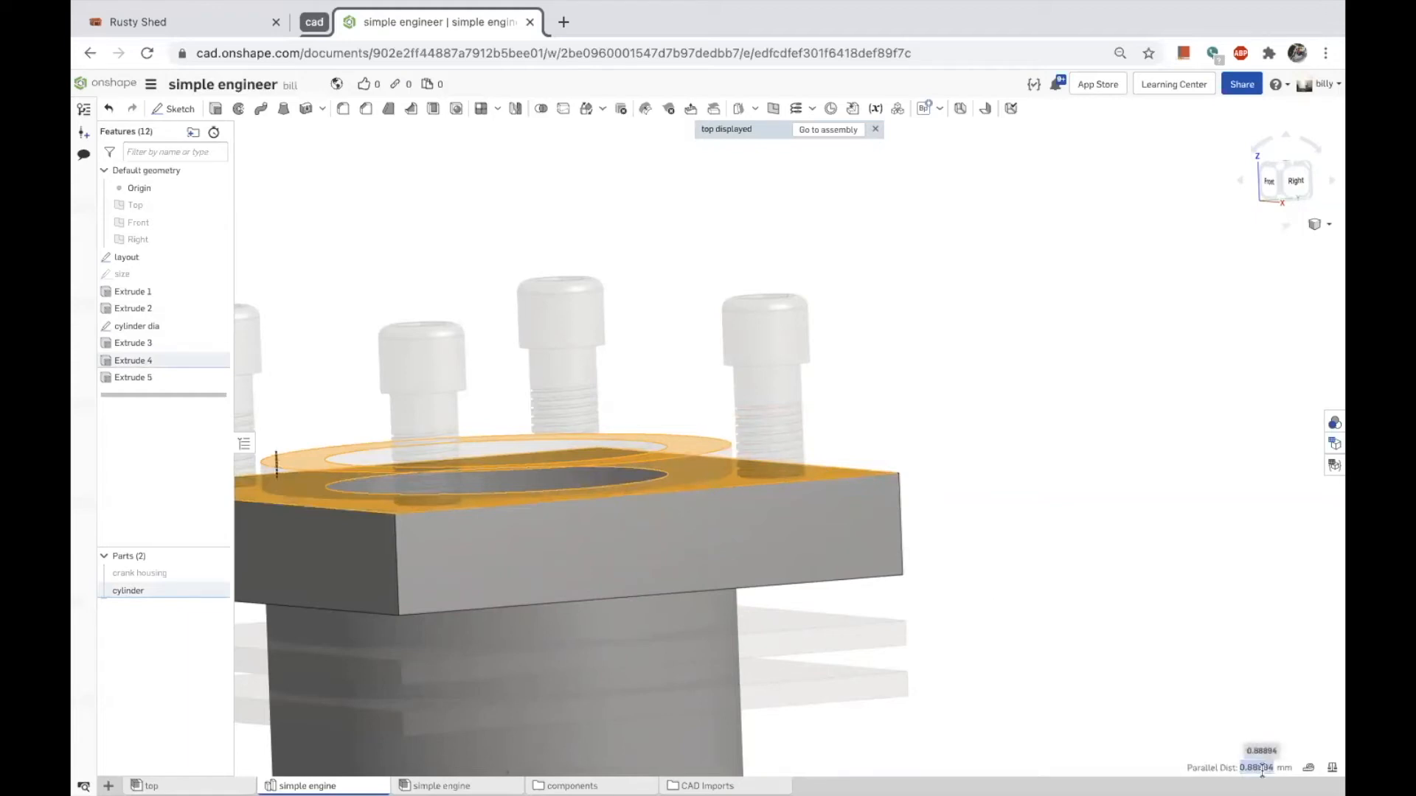
click(1126, 604)
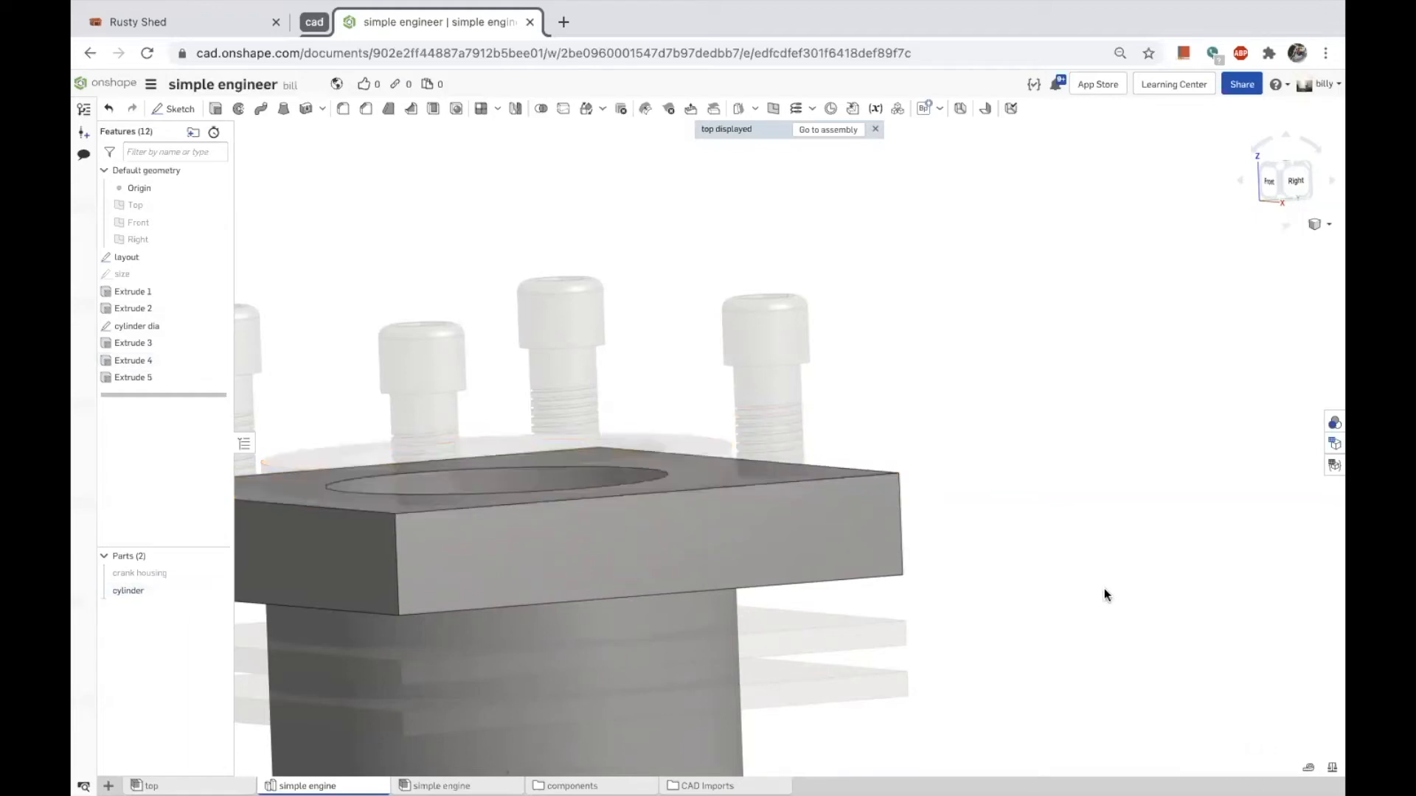
Measure the parallel distance between the lower flange's top face and the imported raised rim's top face.
scroll(1105, 583, down, 5)
scroll(1099, 516, down, 3)
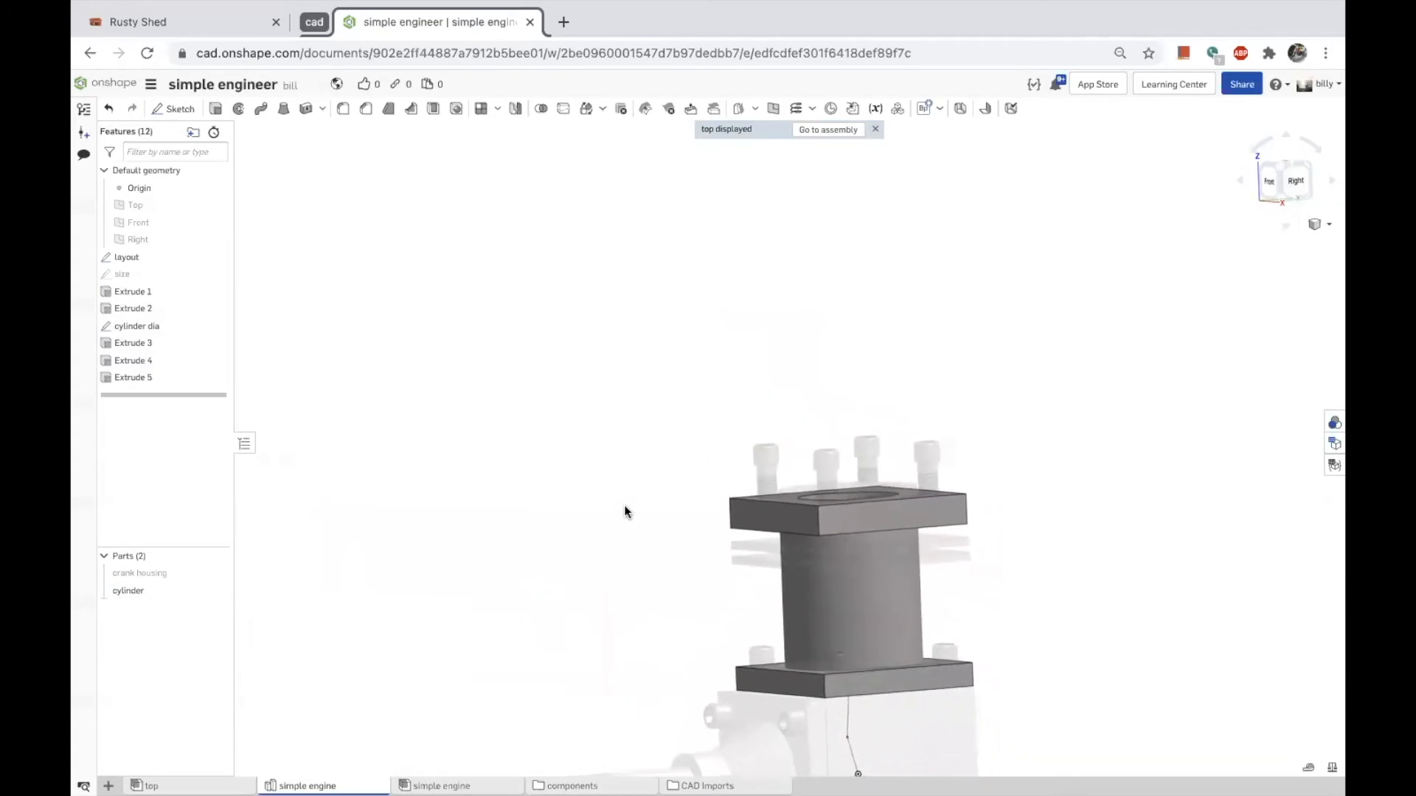
right_drag(616, 497, 608, 517)
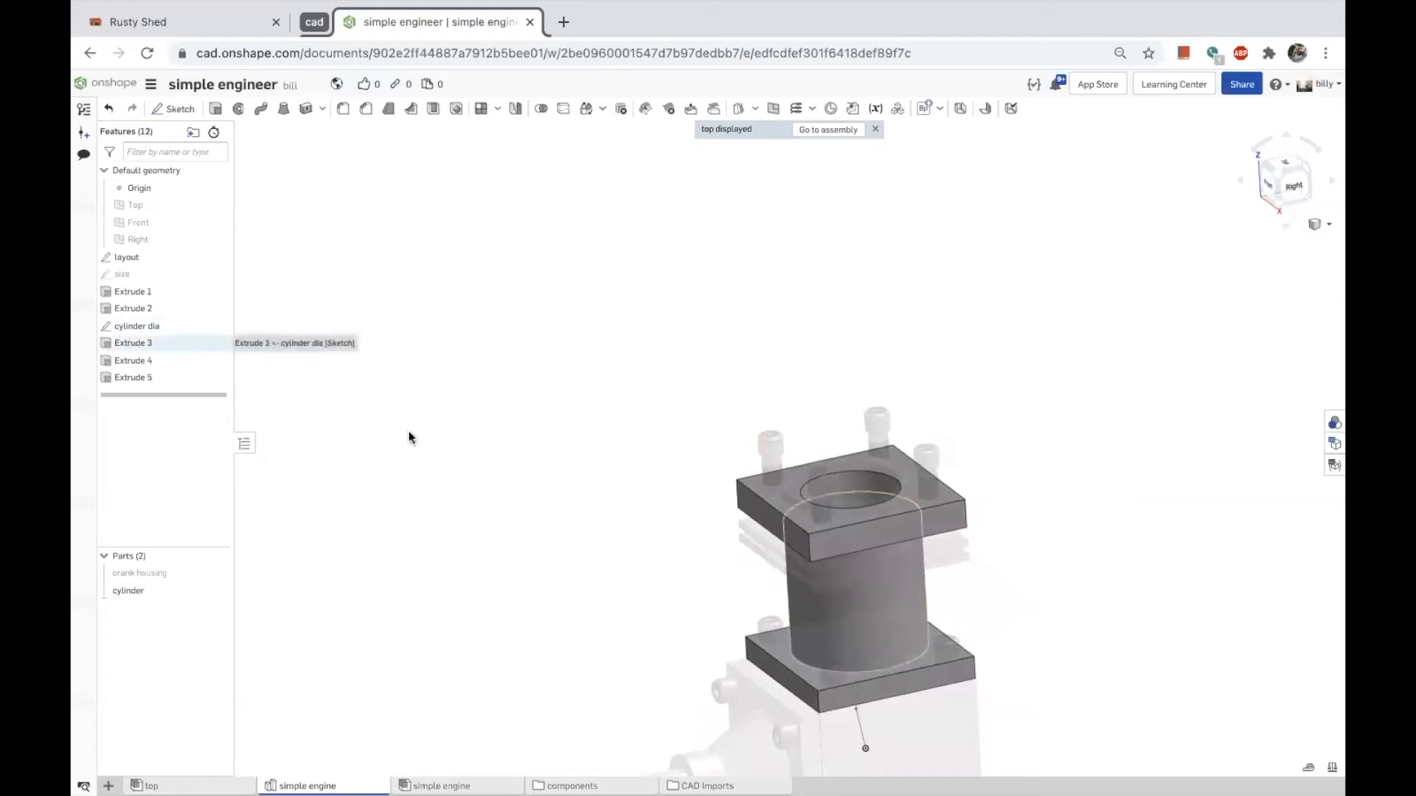
click(802, 671)
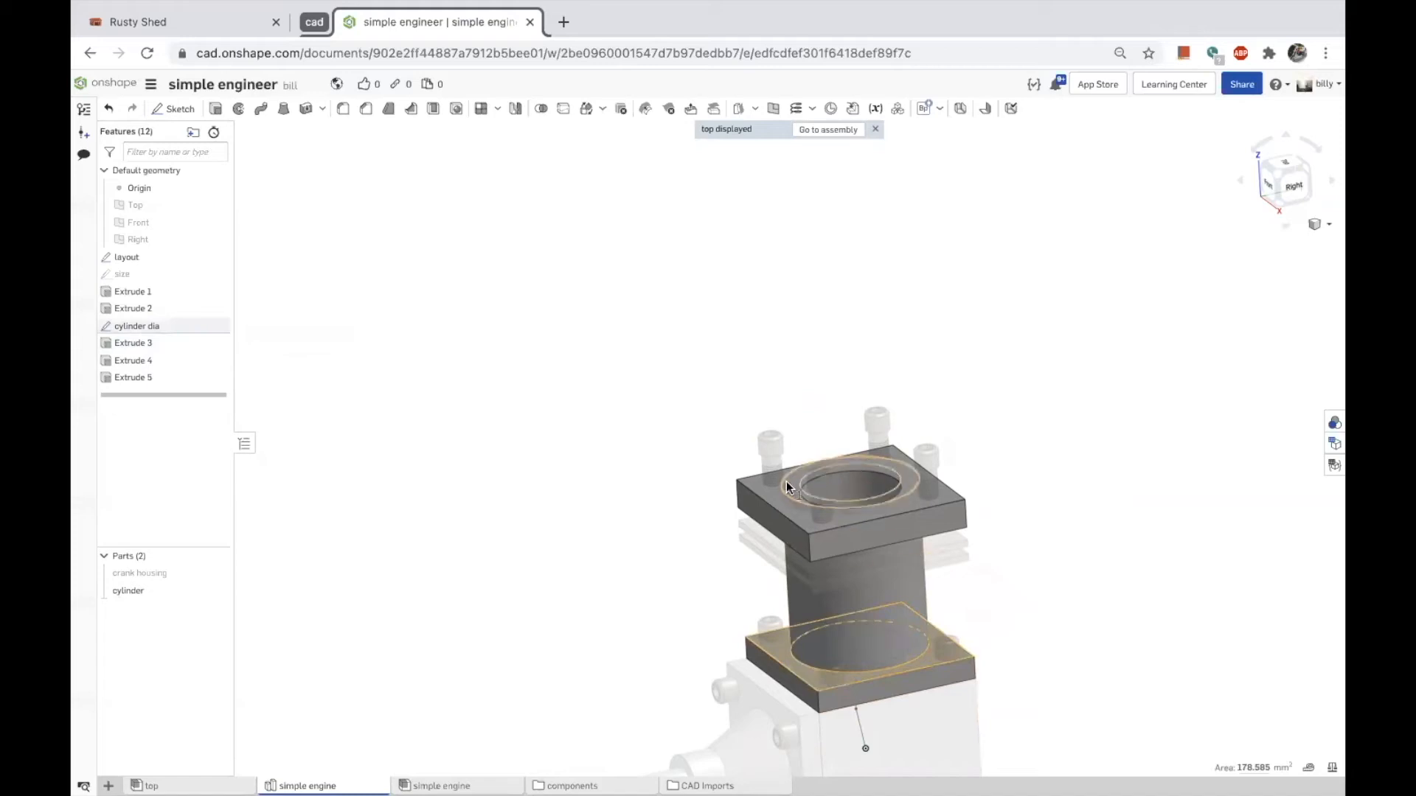
click(787, 487)
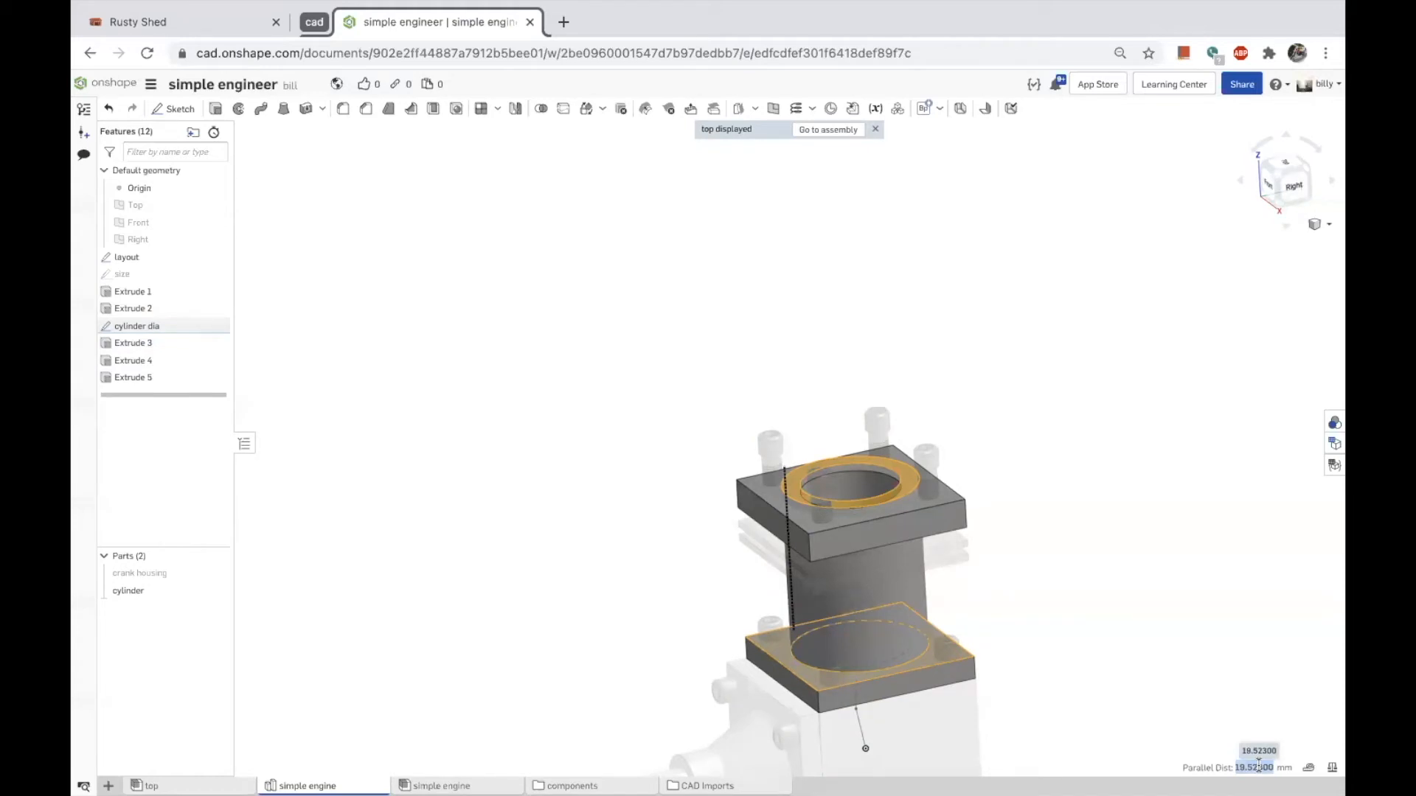
Set the cylinder wall's Extrude 3 depth to 19.523 mm and accept the change.
click(135, 344)
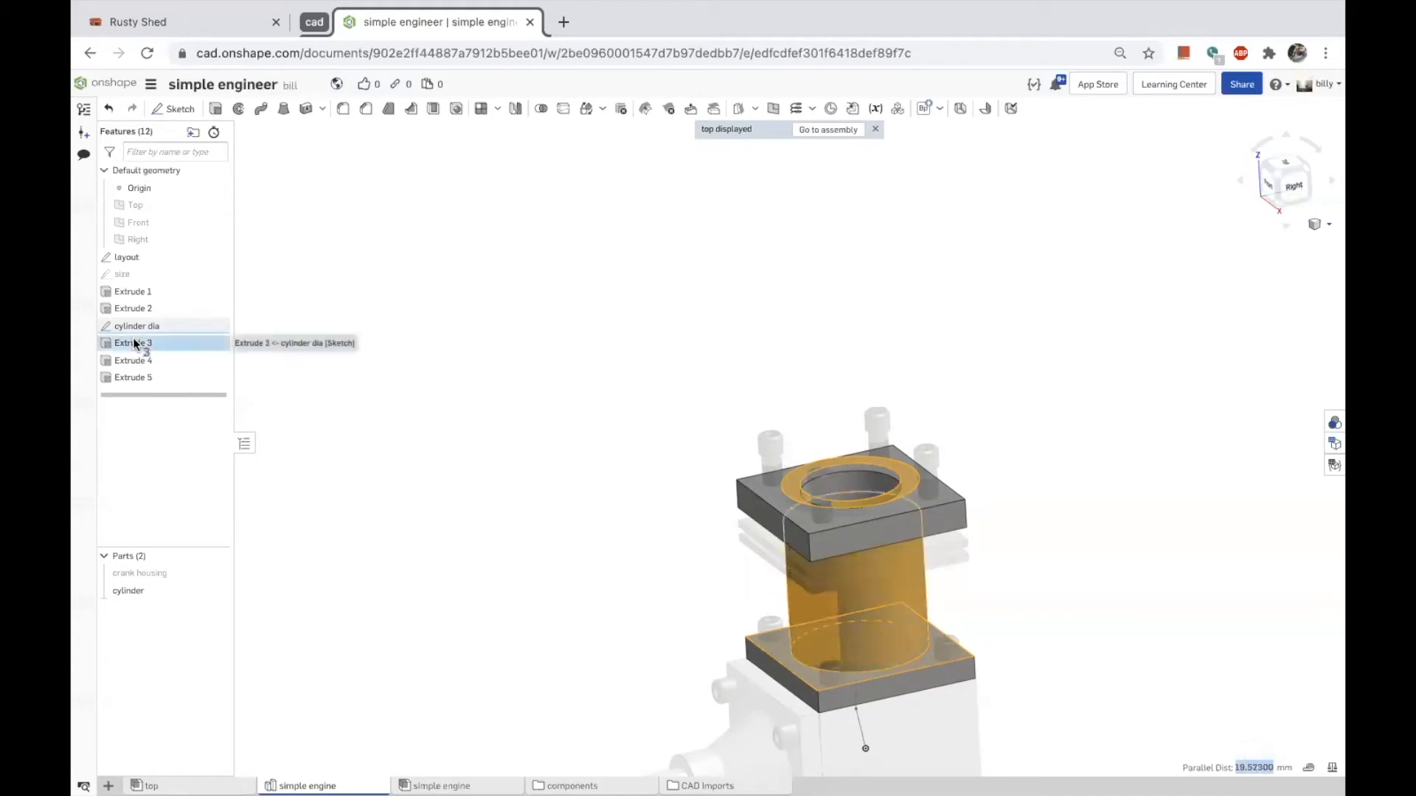
double_click(135, 343)
click(329, 644)
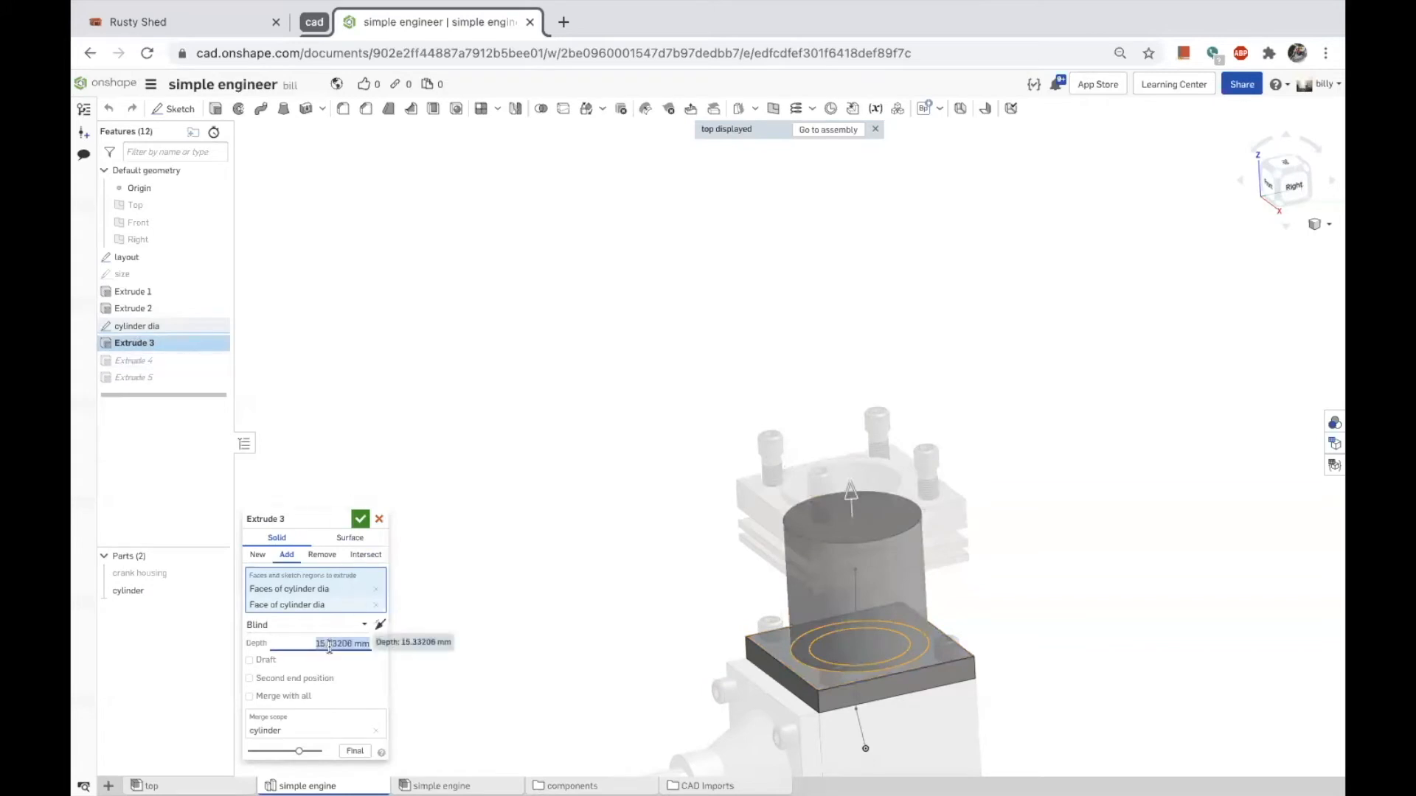
text(19.52300)
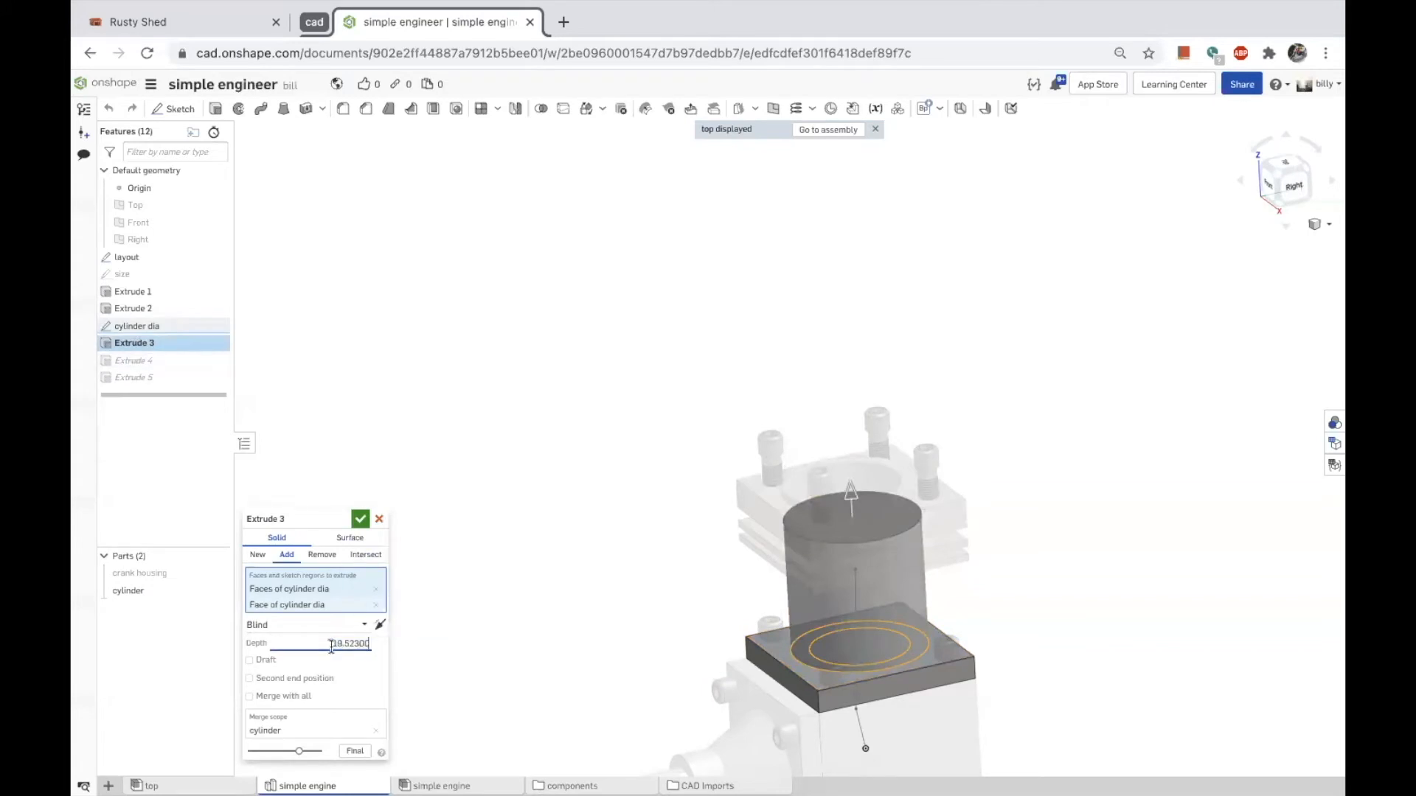
click(361, 521)
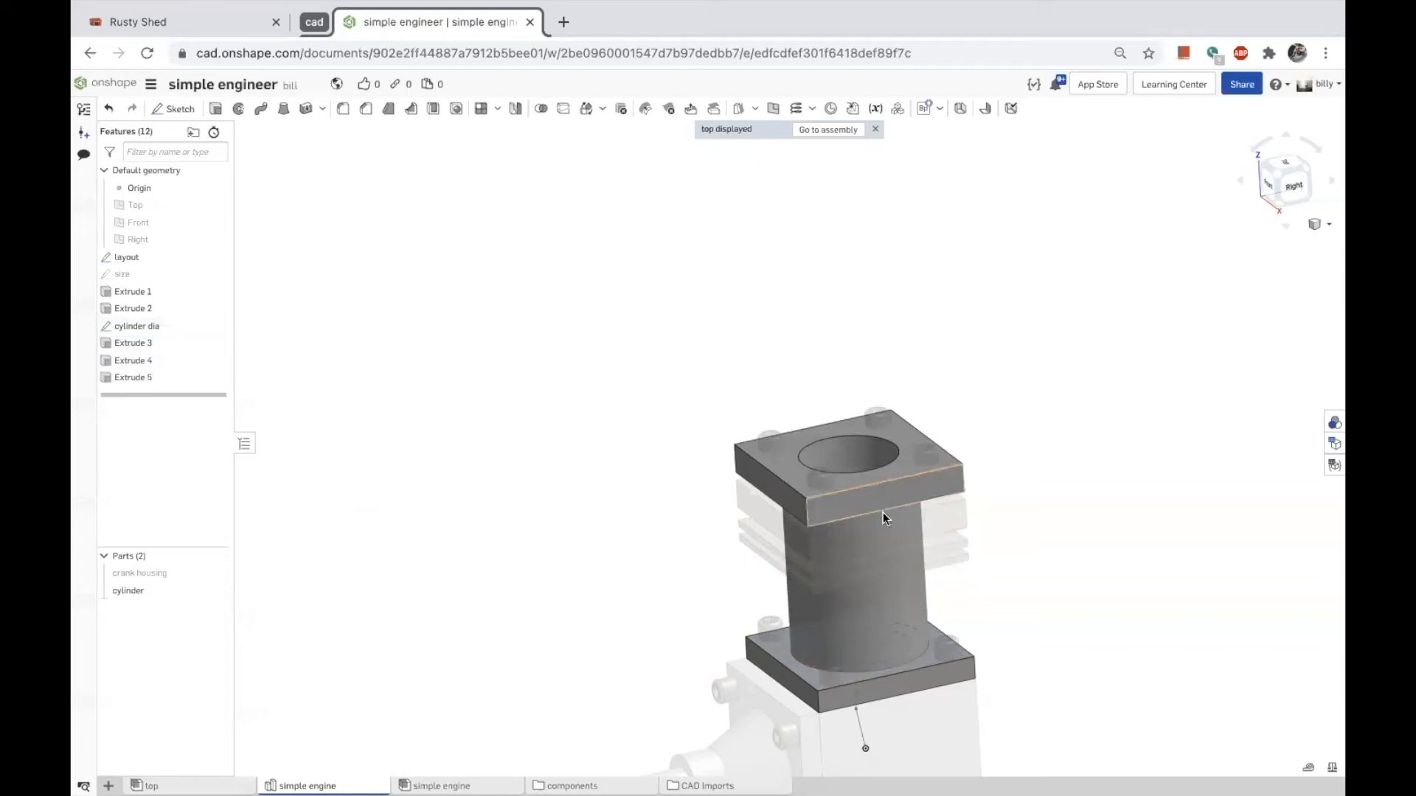
Measure the distance from the upper flange's bottom corner to the matching bottom corner of the imported flange, and select the value for copying.
right_drag(629, 550, 623, 512)
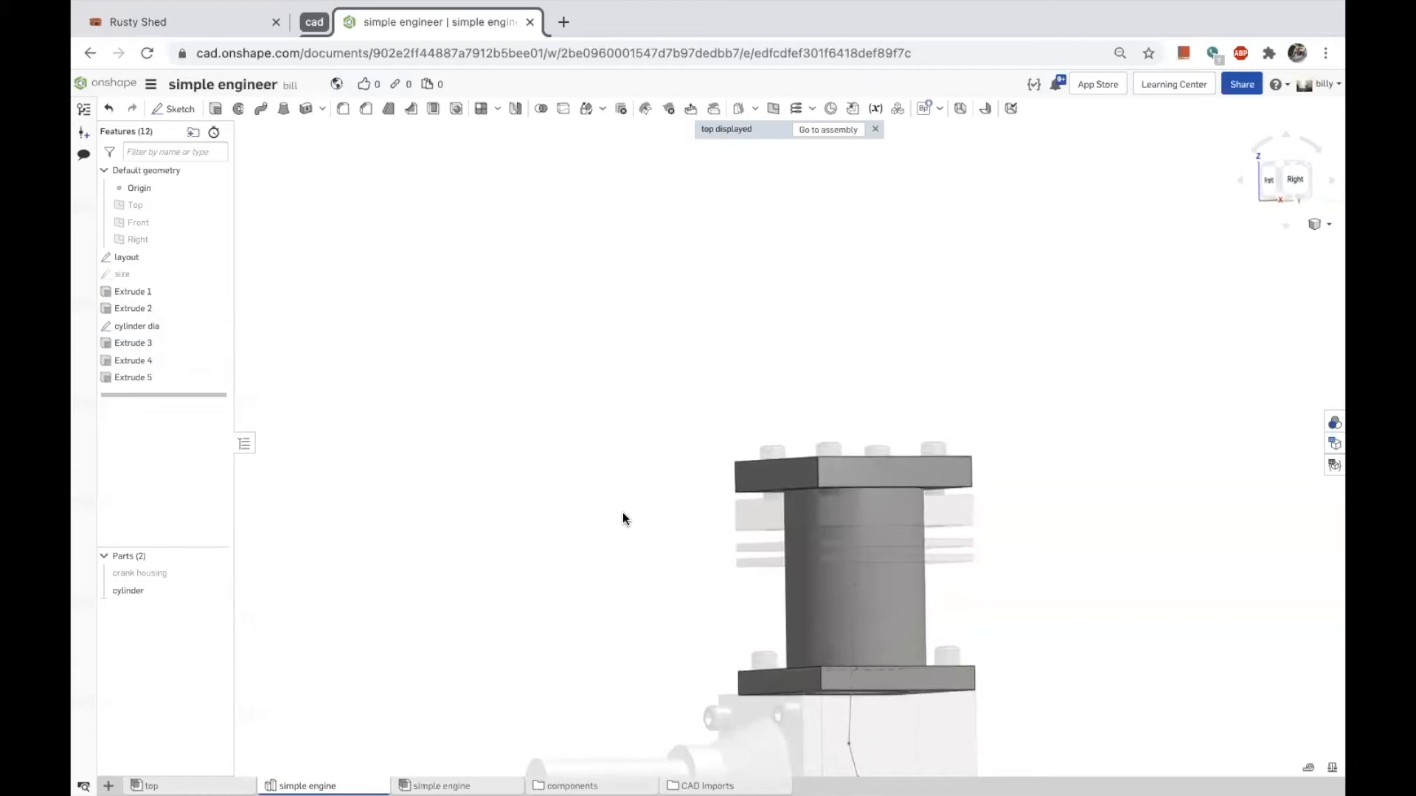
scroll(730, 515, up, 5)
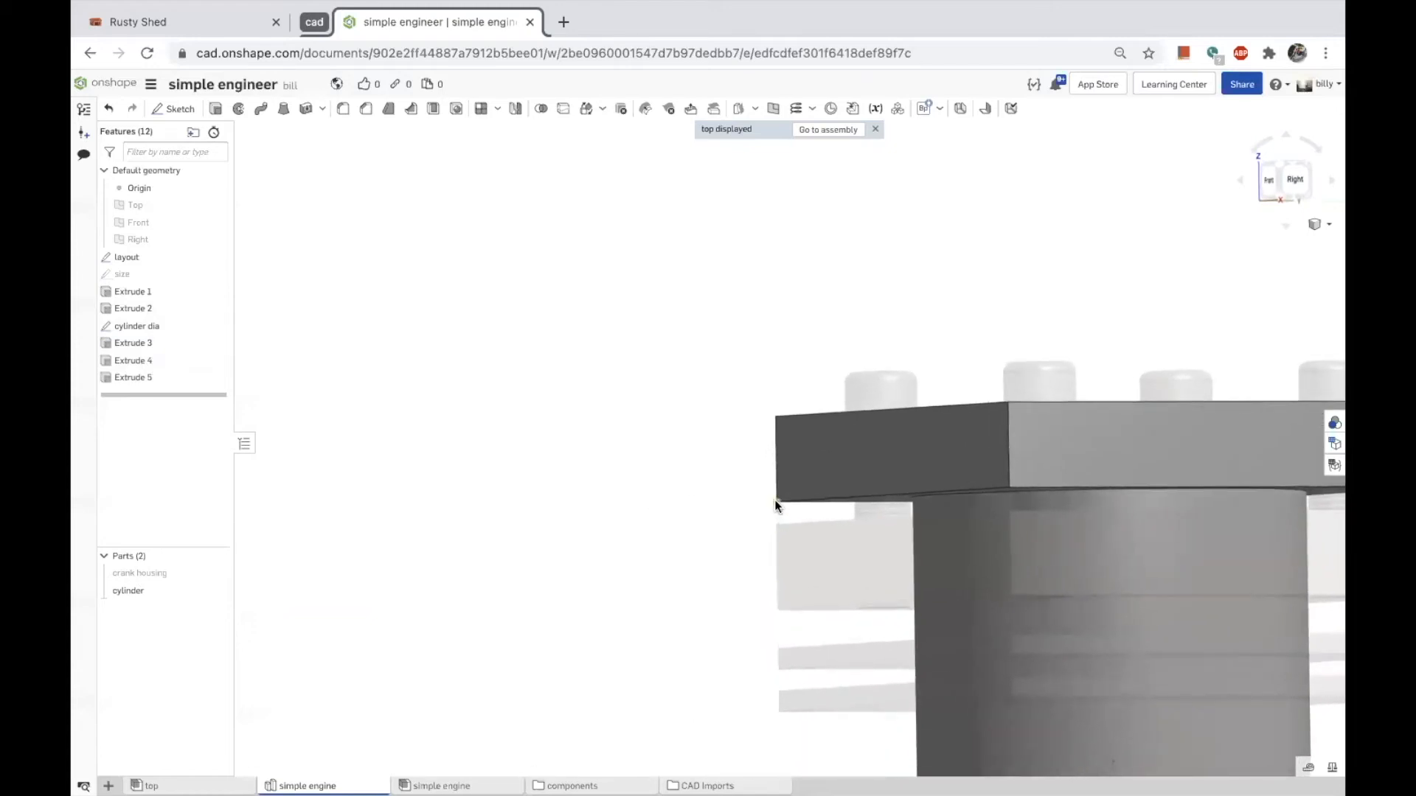
click(776, 505)
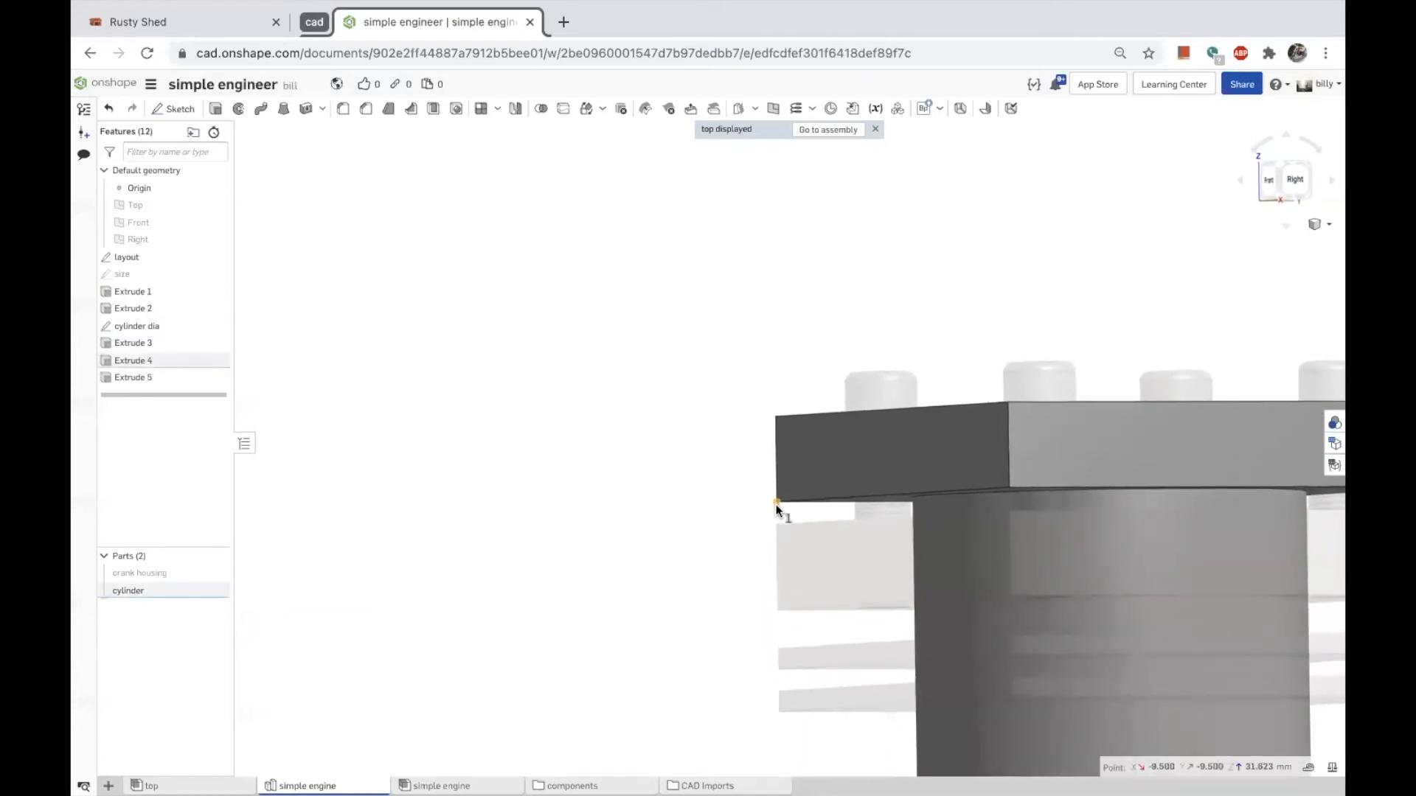
click(778, 609)
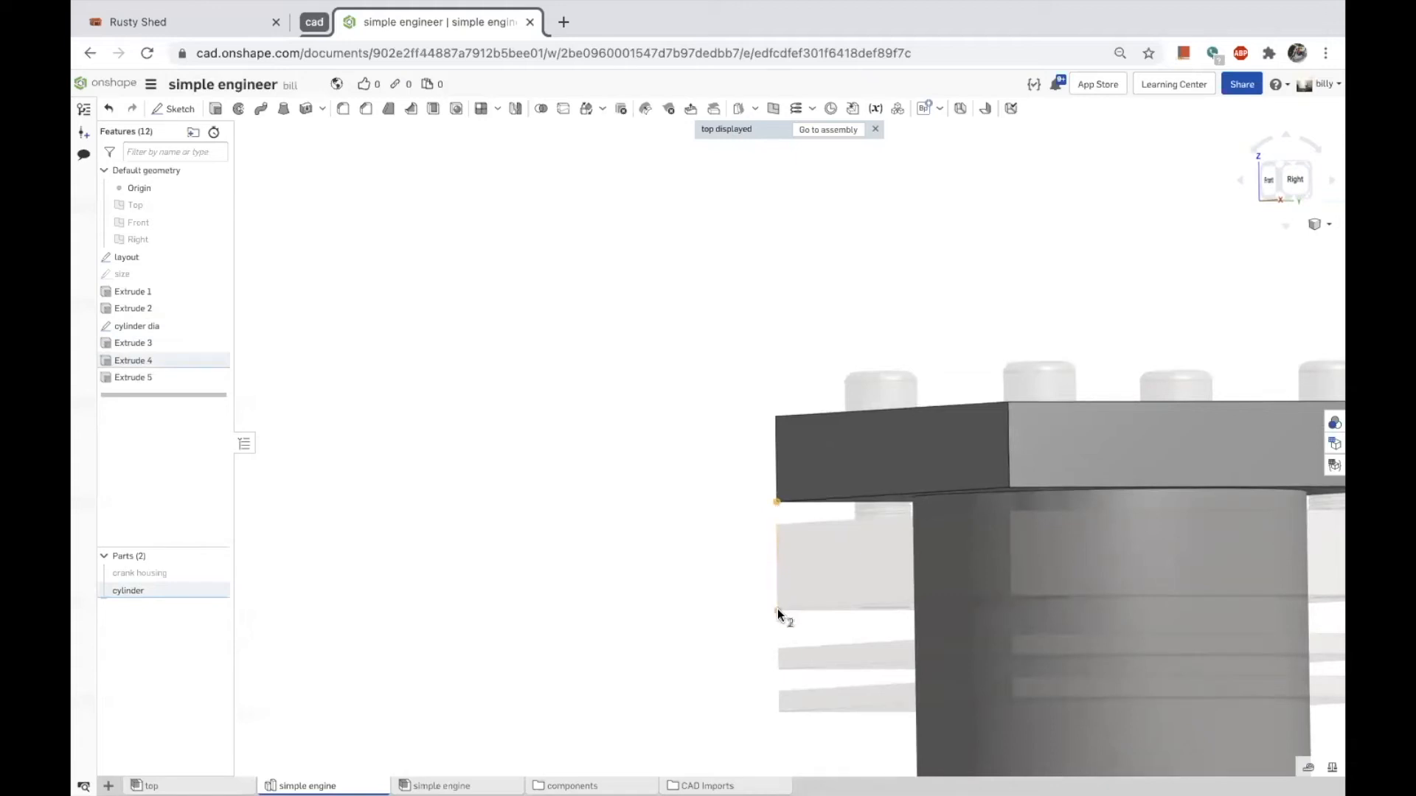
scroll(590, 476, down, 3)
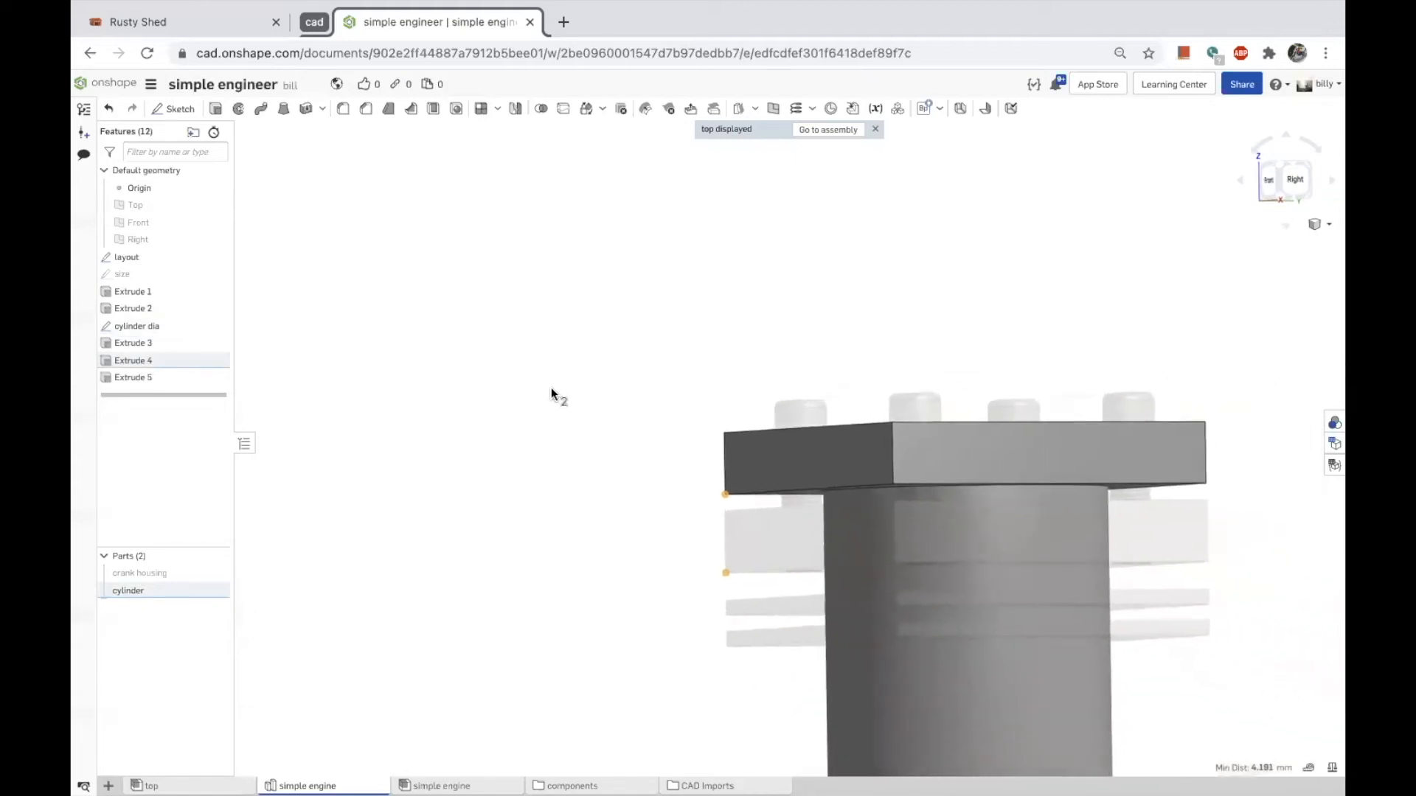
double_click(1266, 766)
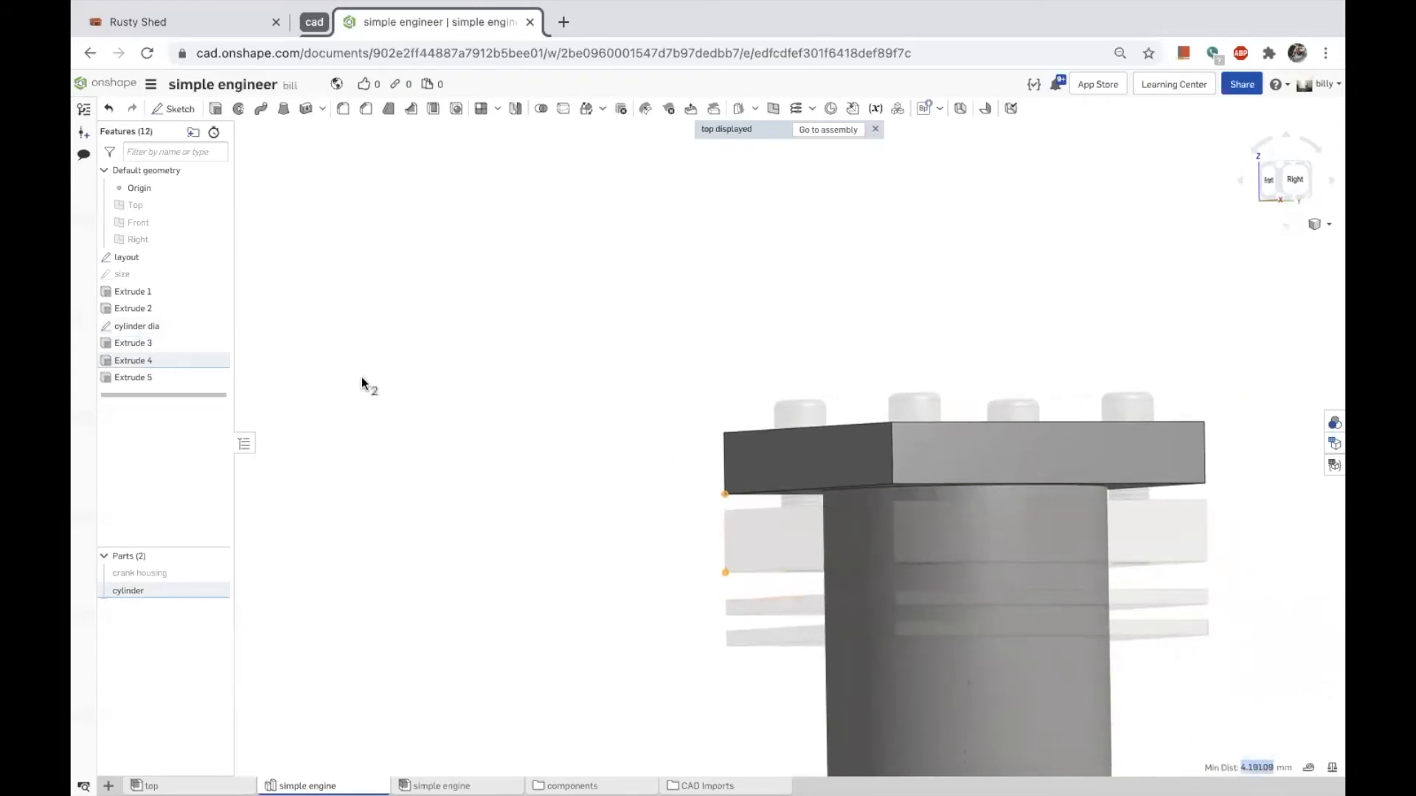
Add an offset distance of 4.191 mm to the second end position of the upper flange's Extrude 4, and accept it.
double_click(128, 360)
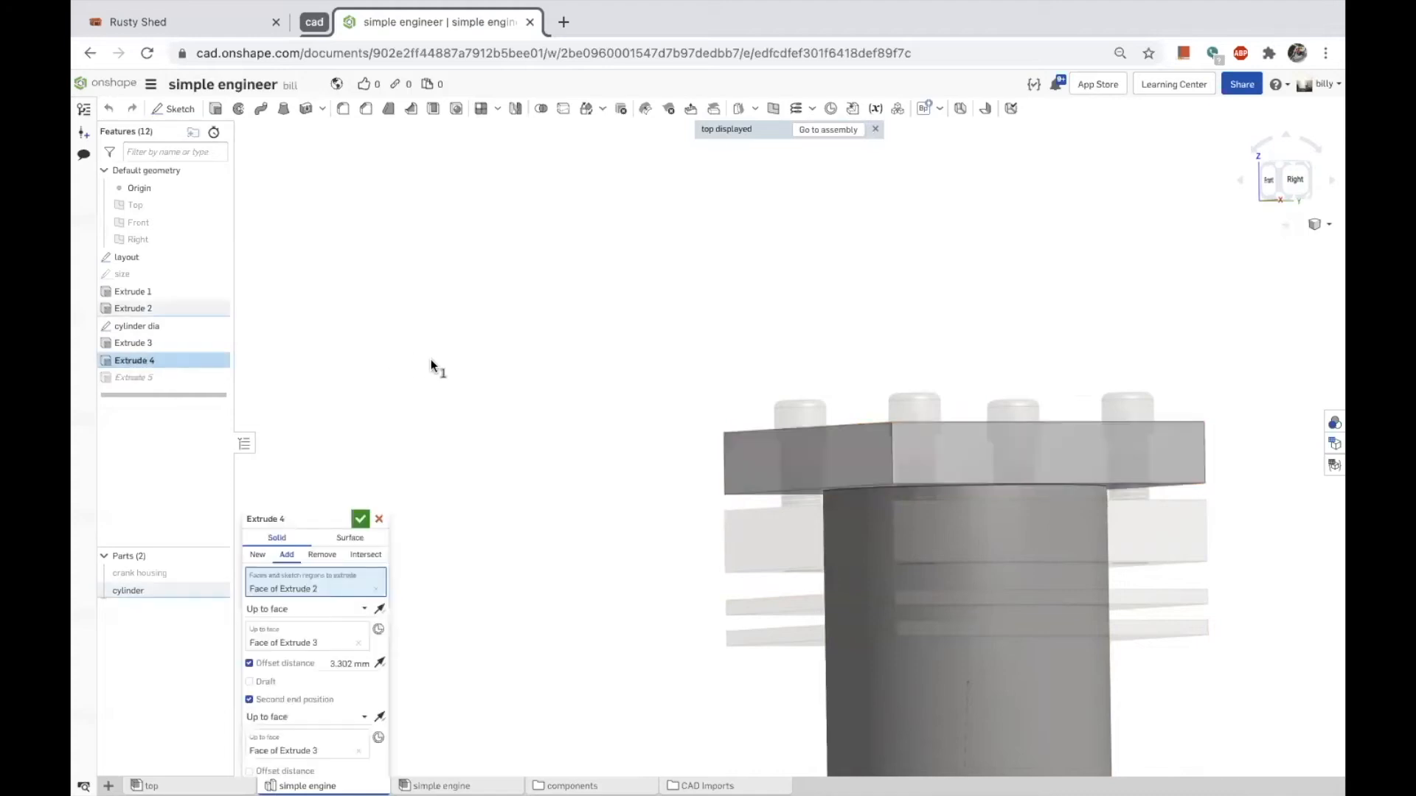
scroll(528, 396, down, 5)
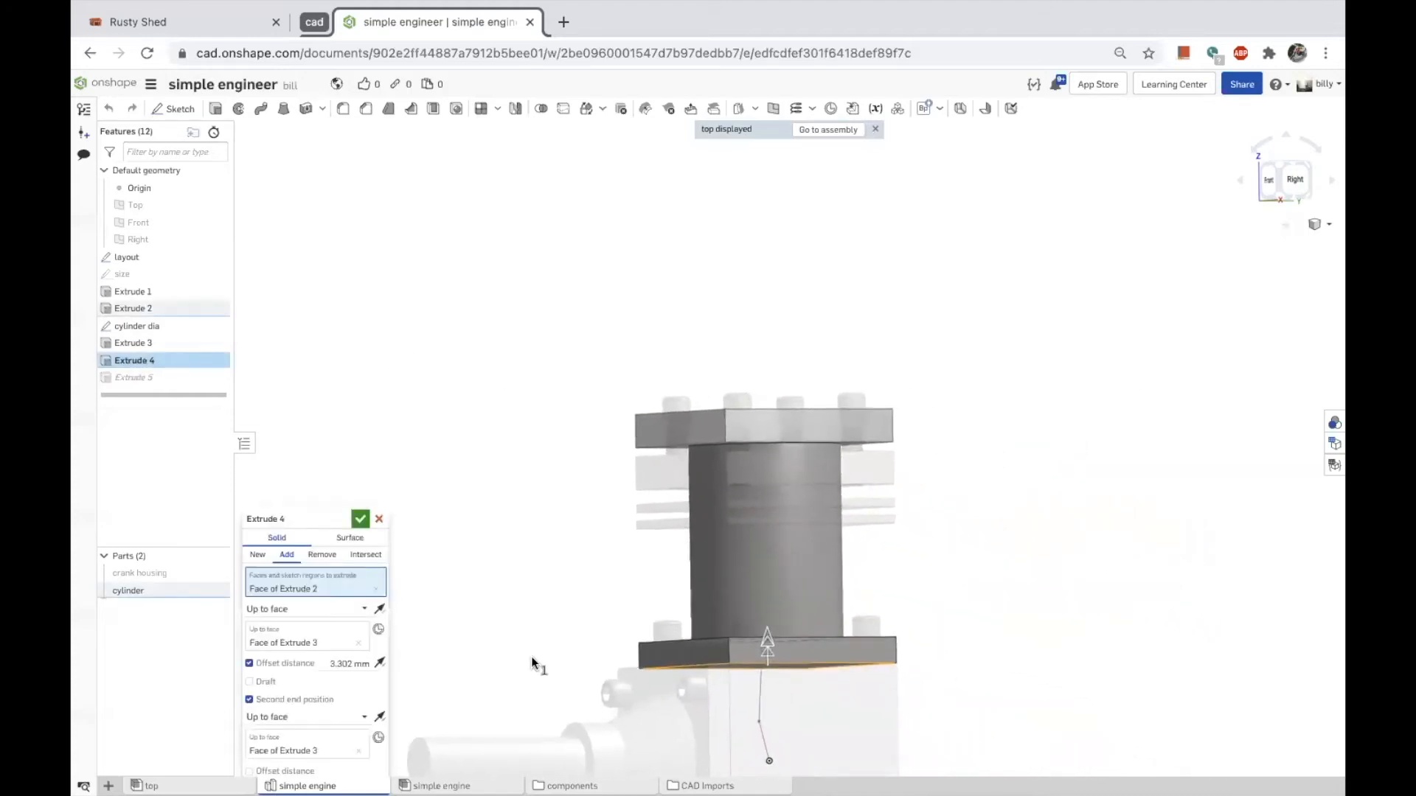
right_drag(553, 565, 528, 590)
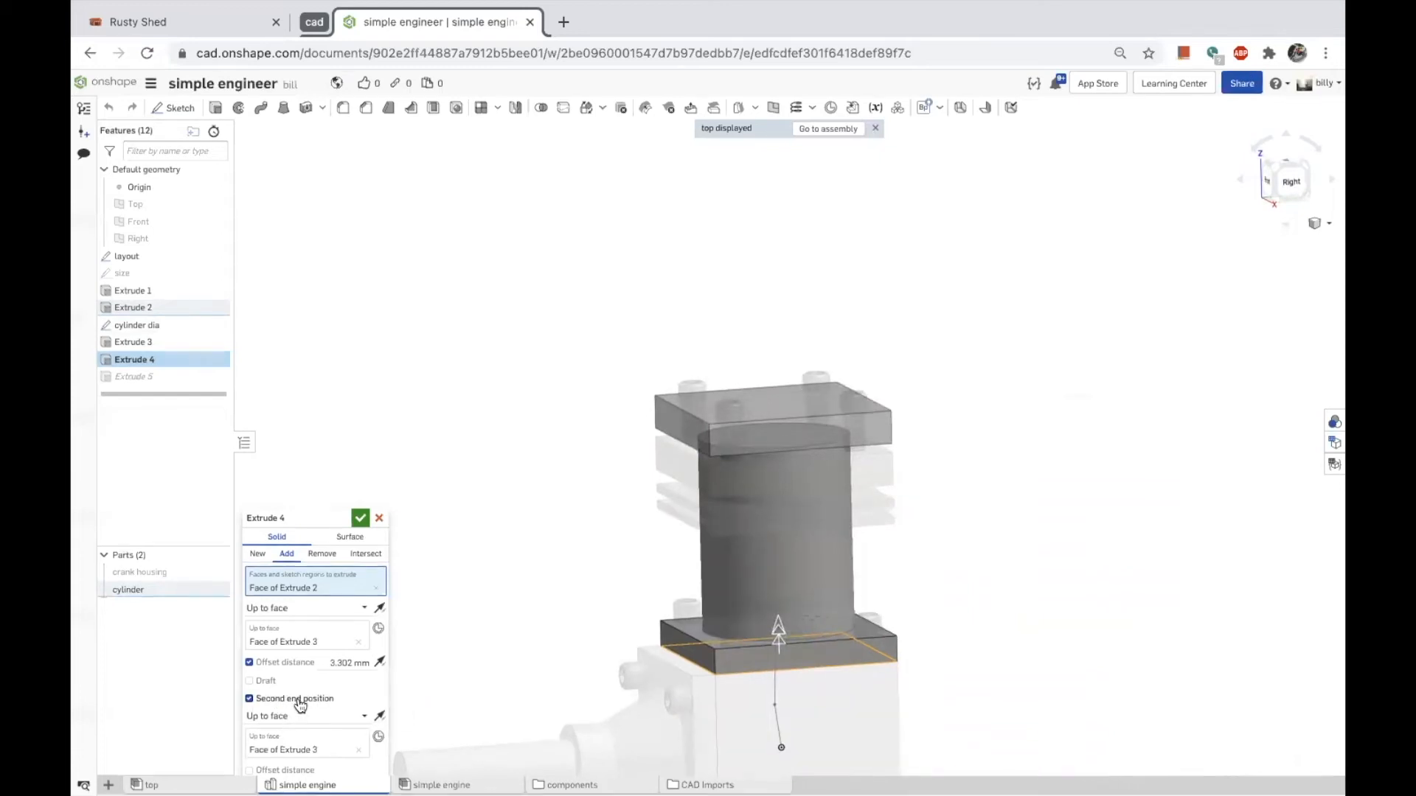
click(282, 772)
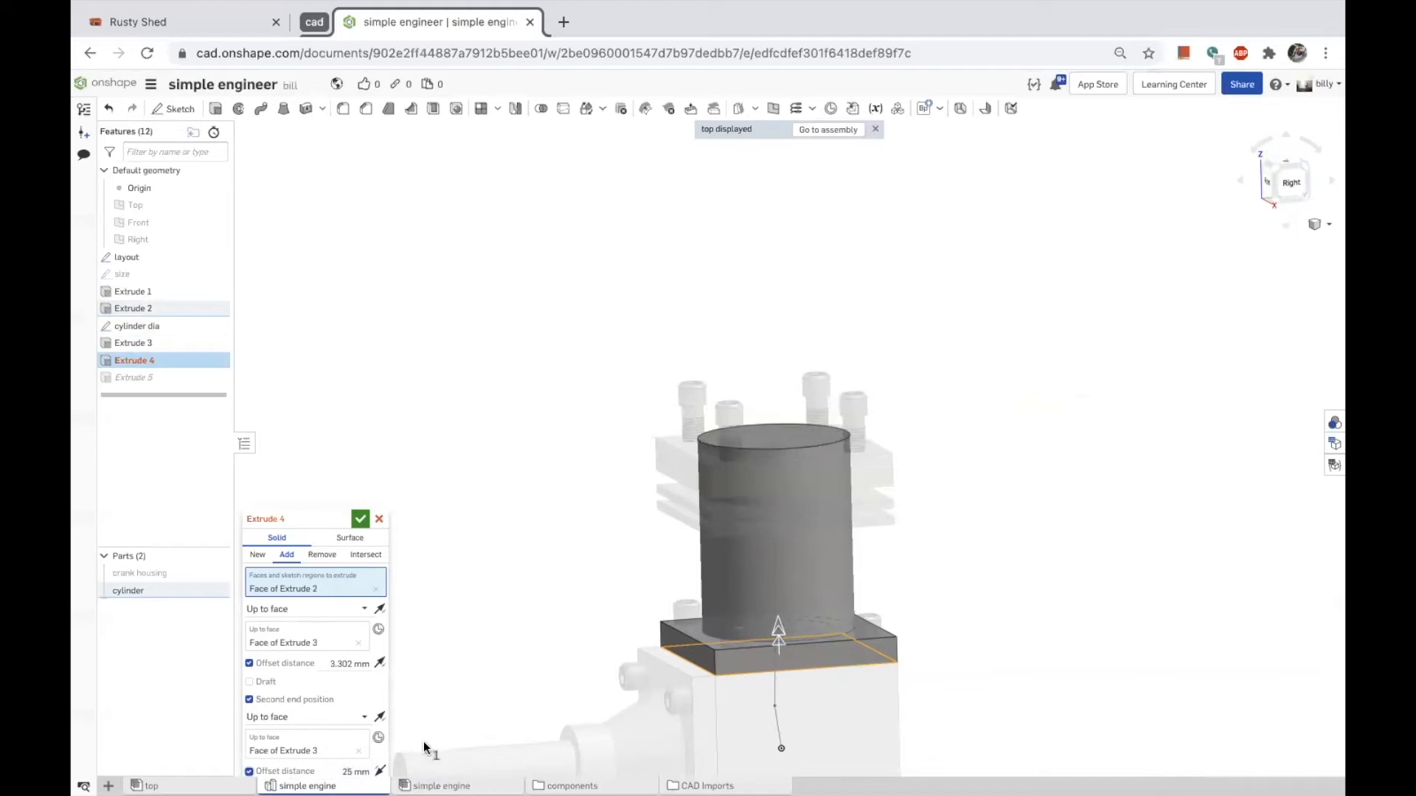
drag(310, 519, 299, 343)
click(326, 589)
text(4.19109)
key(Return)
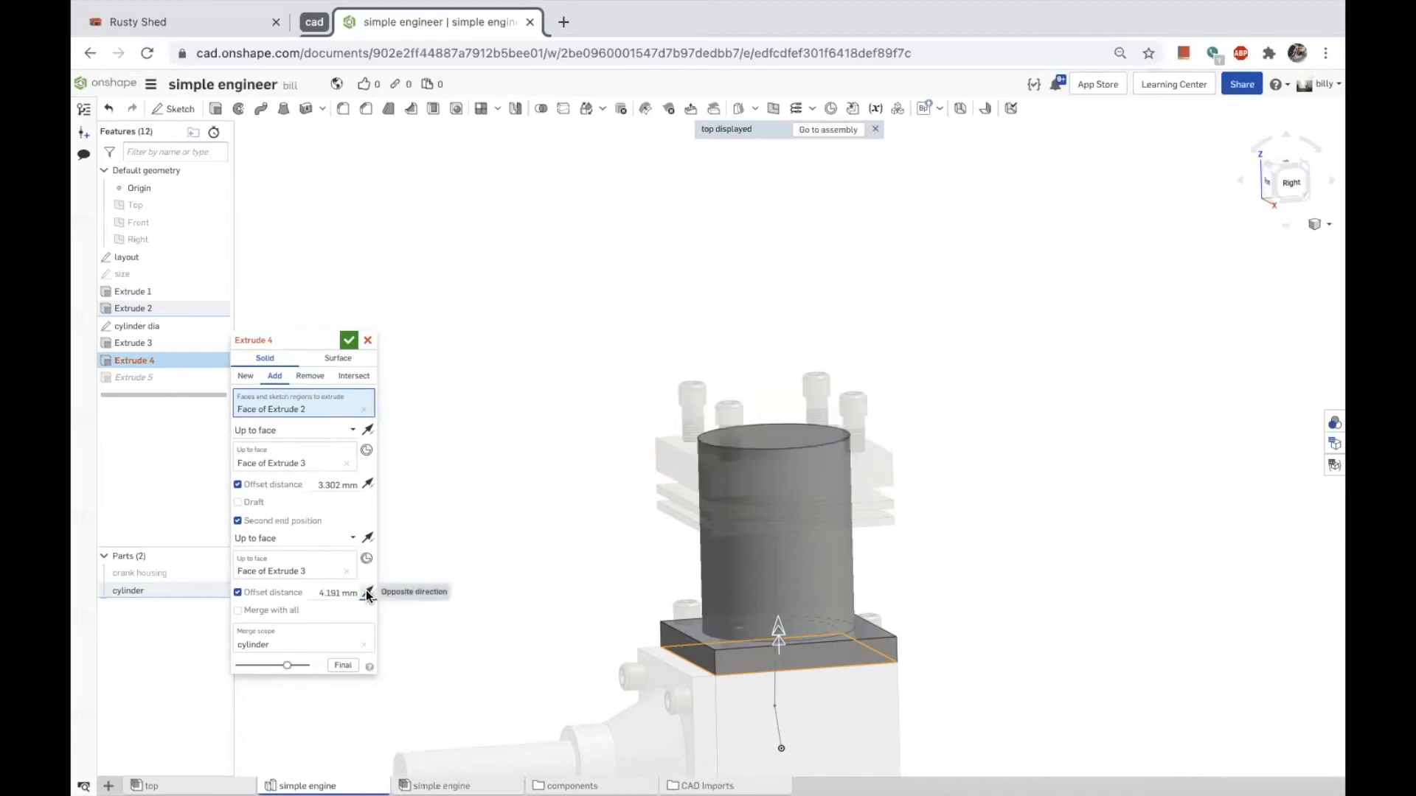
click(351, 343)
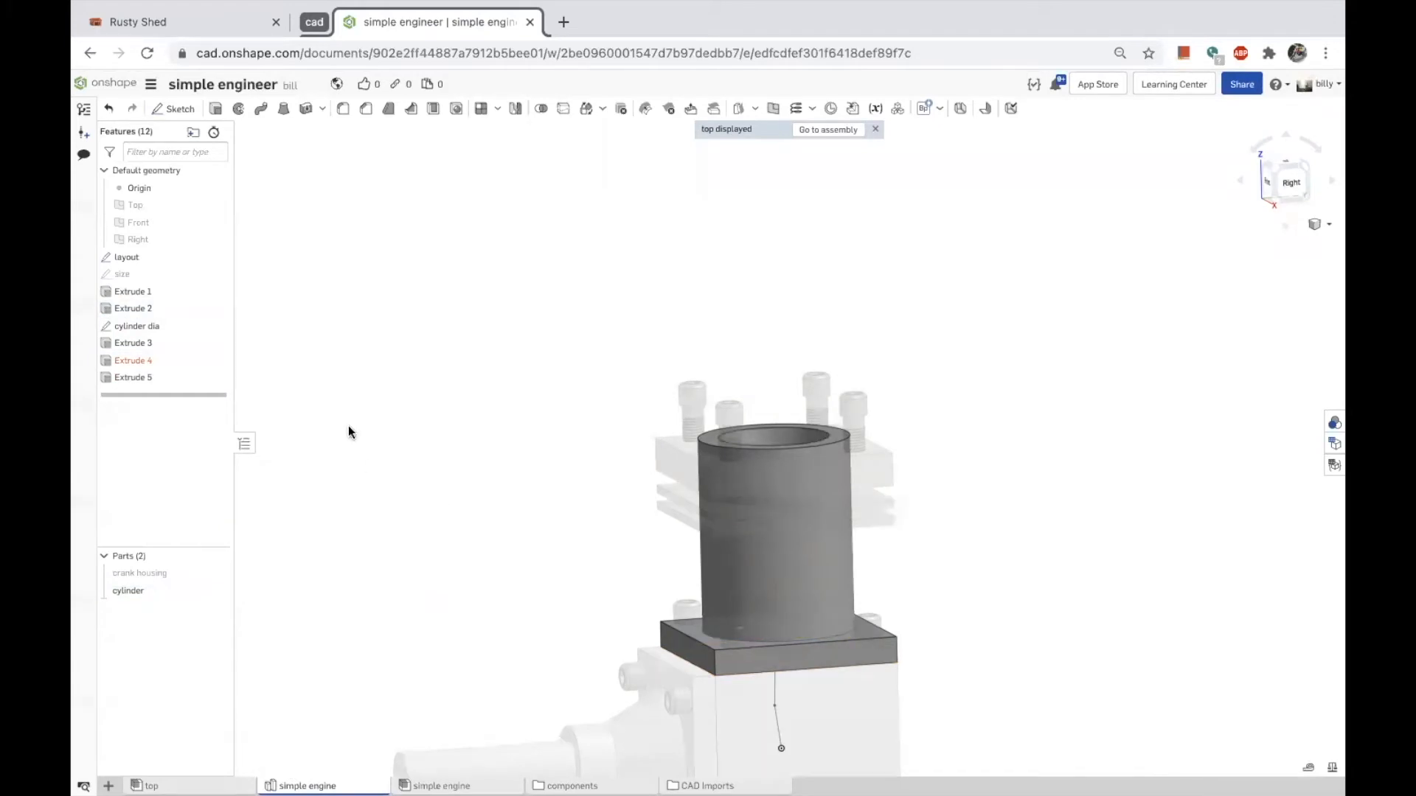
Try reversing the offset directions of both end positions in Extrude 4, and accept the feature.
double_click(121, 361)
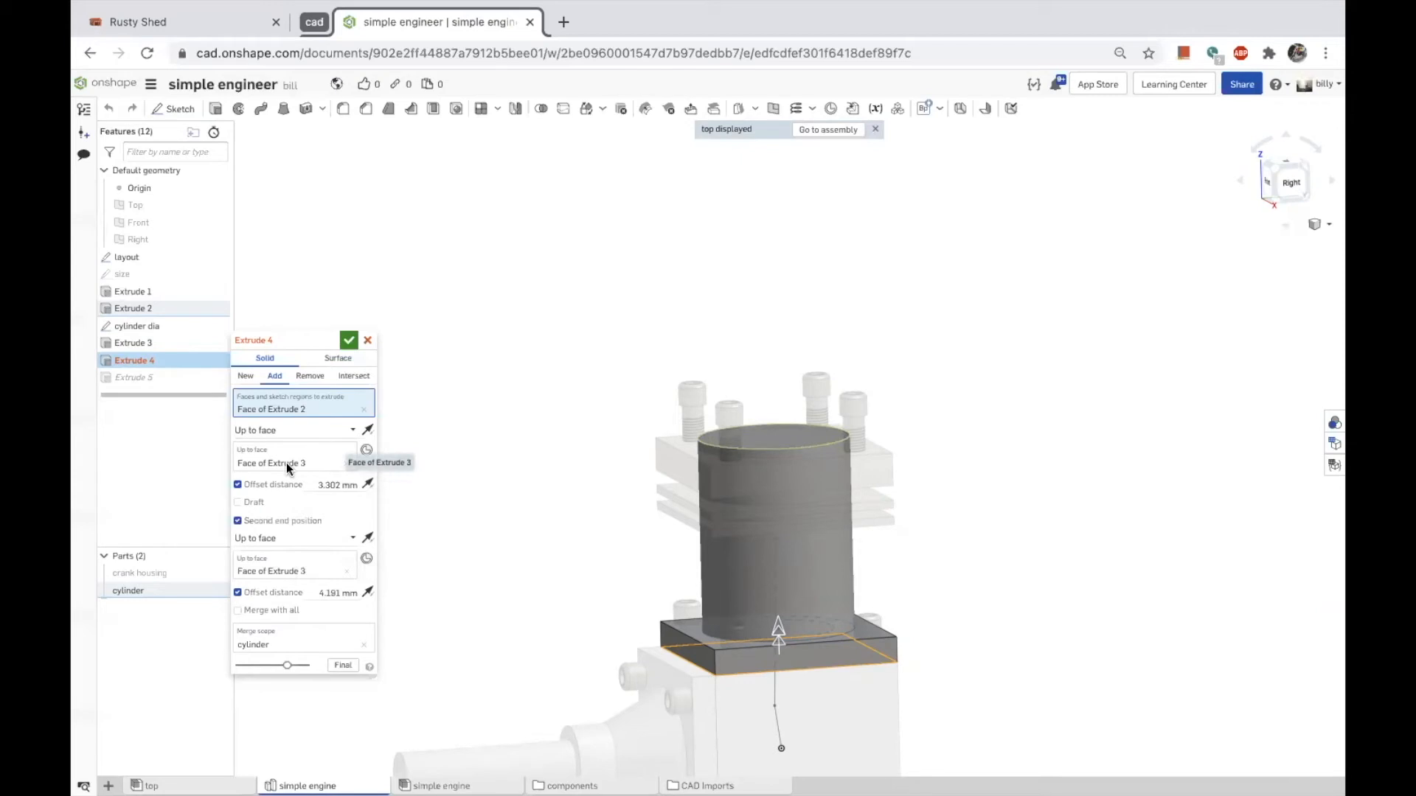
click(366, 594)
click(366, 595)
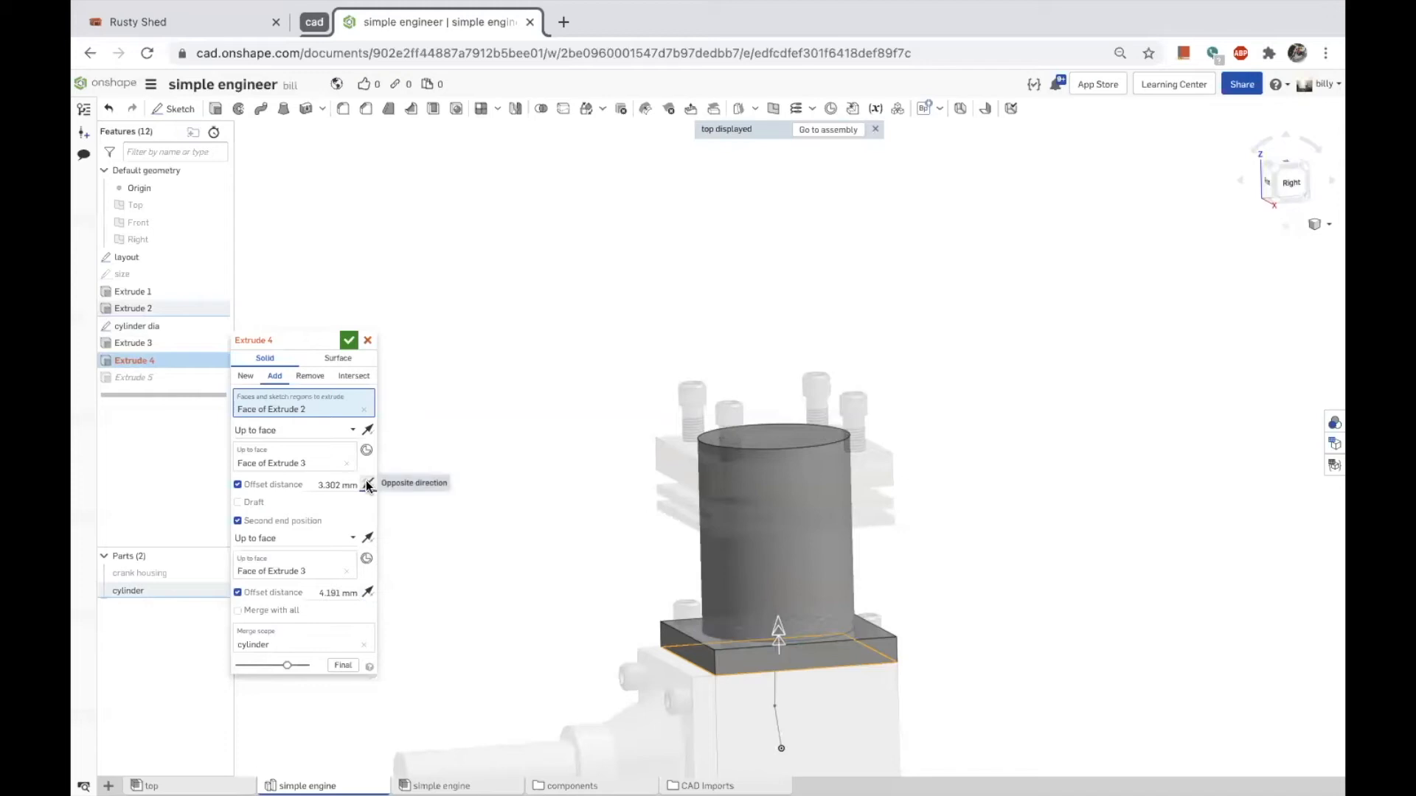
click(330, 483)
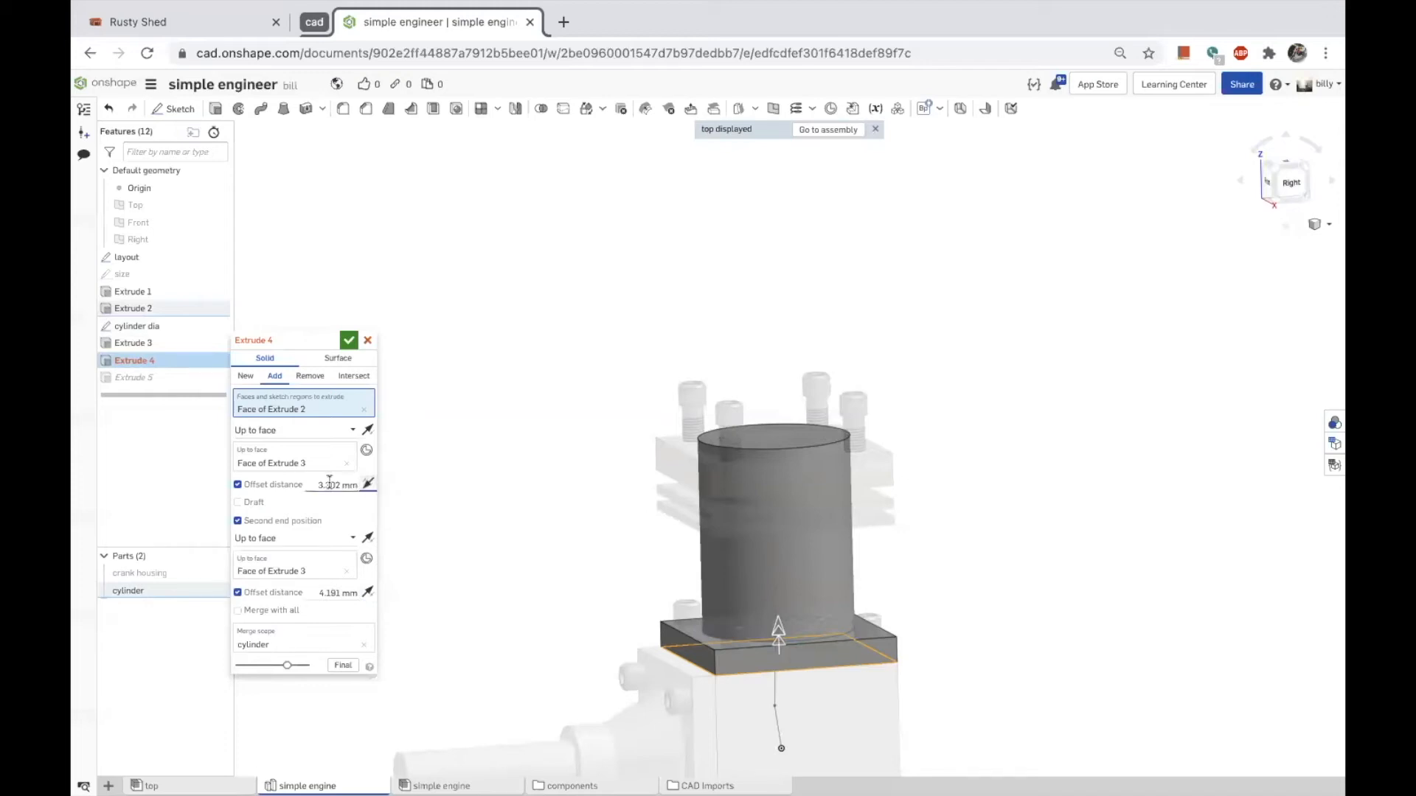
click(367, 483)
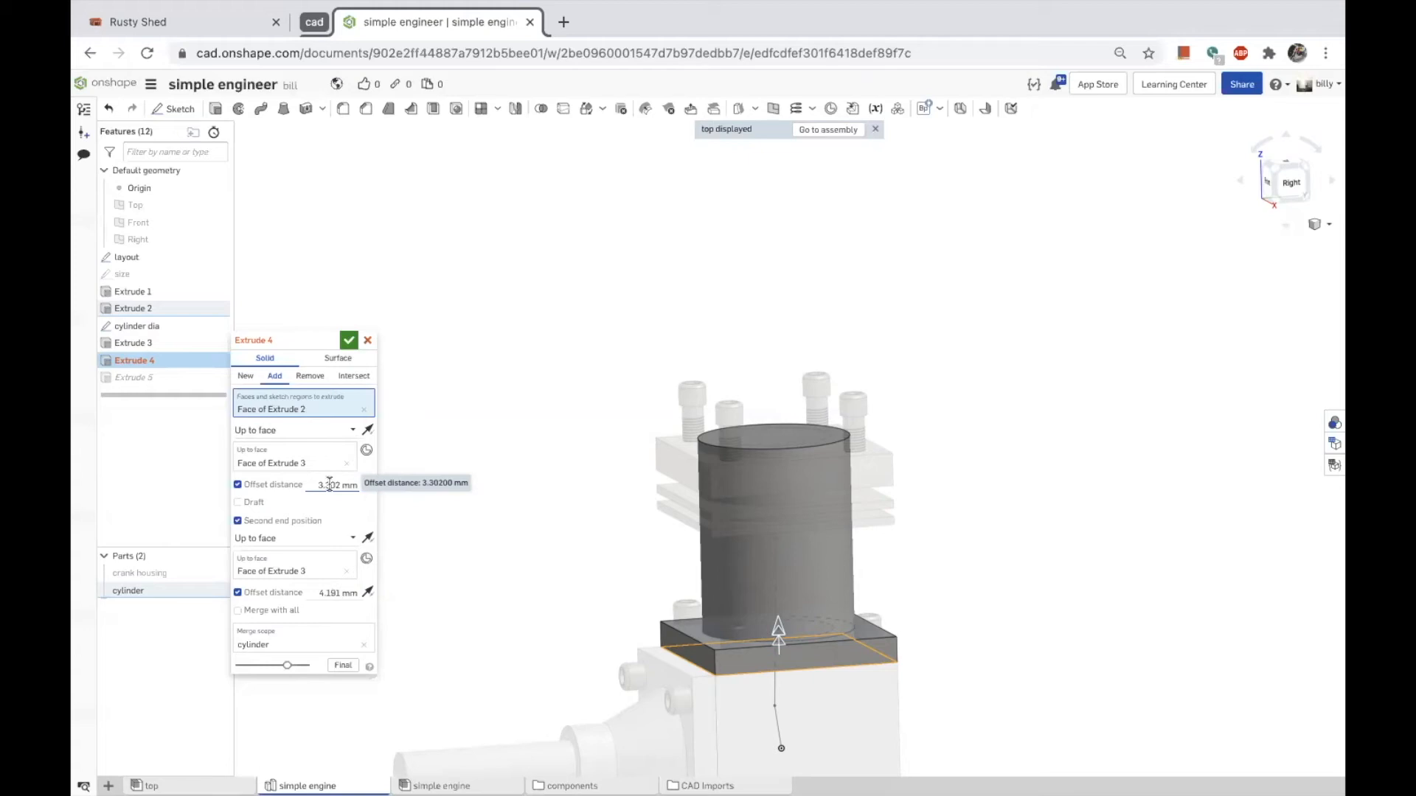
click(348, 340)
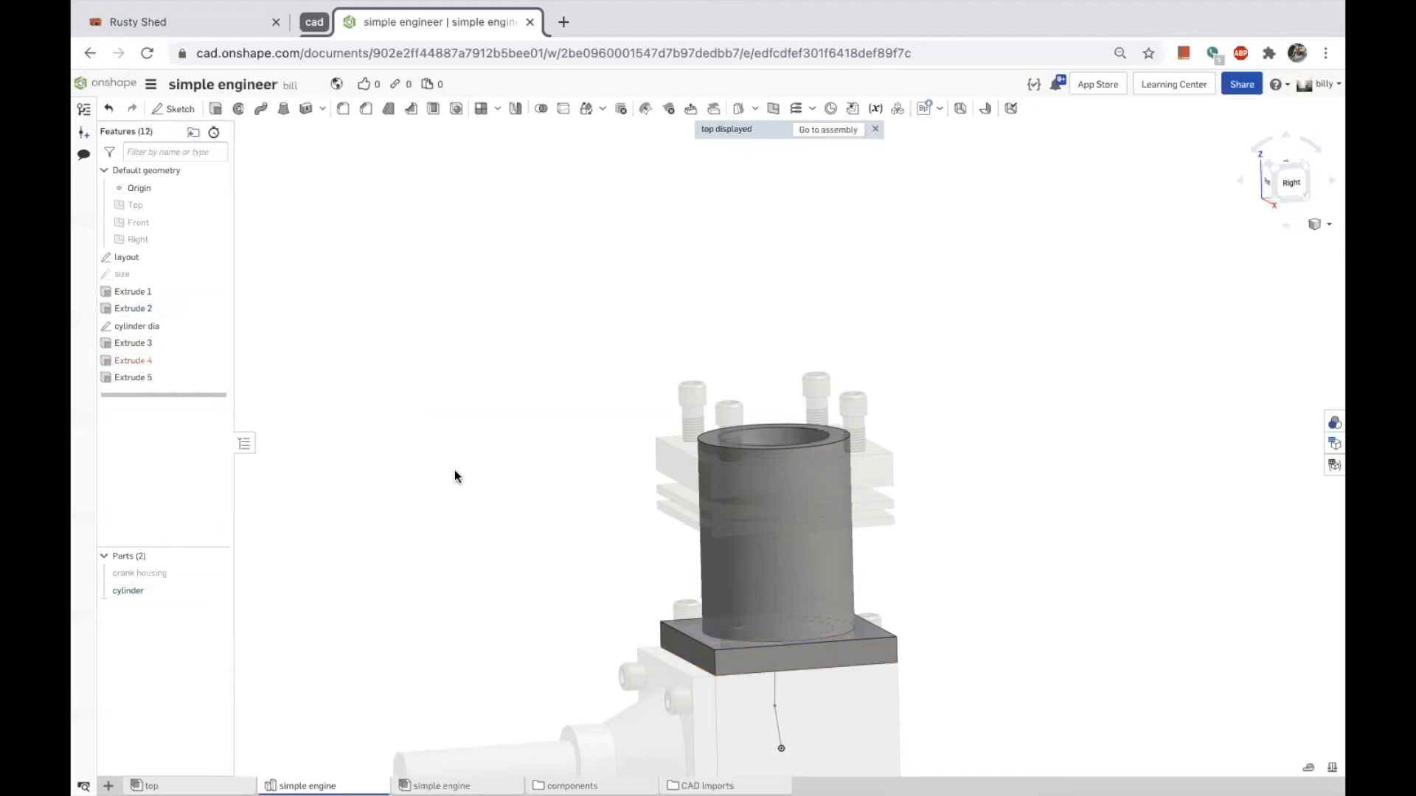
Measure the distance from the lower flange's bottom corner to the imported upper flange's bottom corner, and copy the value.
click(659, 647)
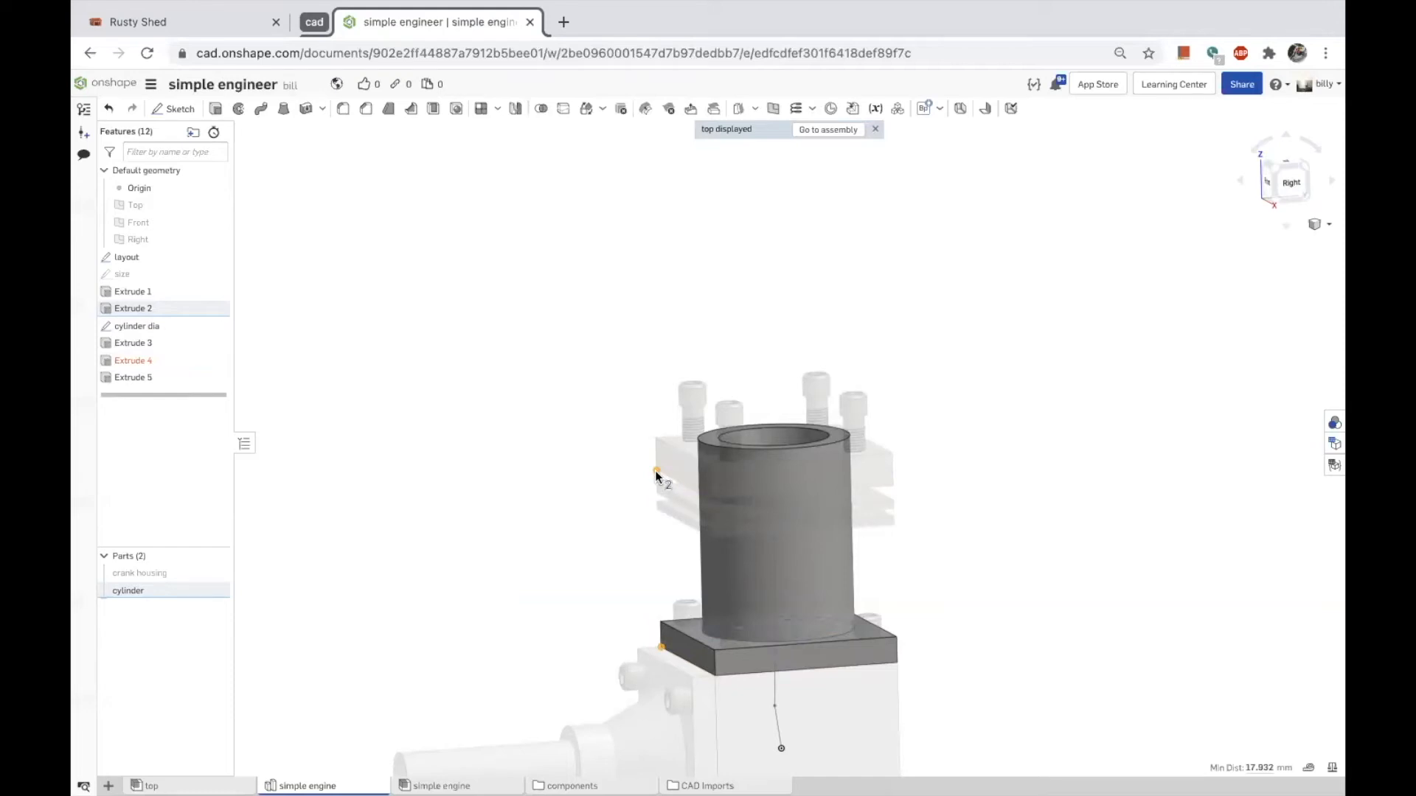
click(1254, 768)
key(ctrl+c)
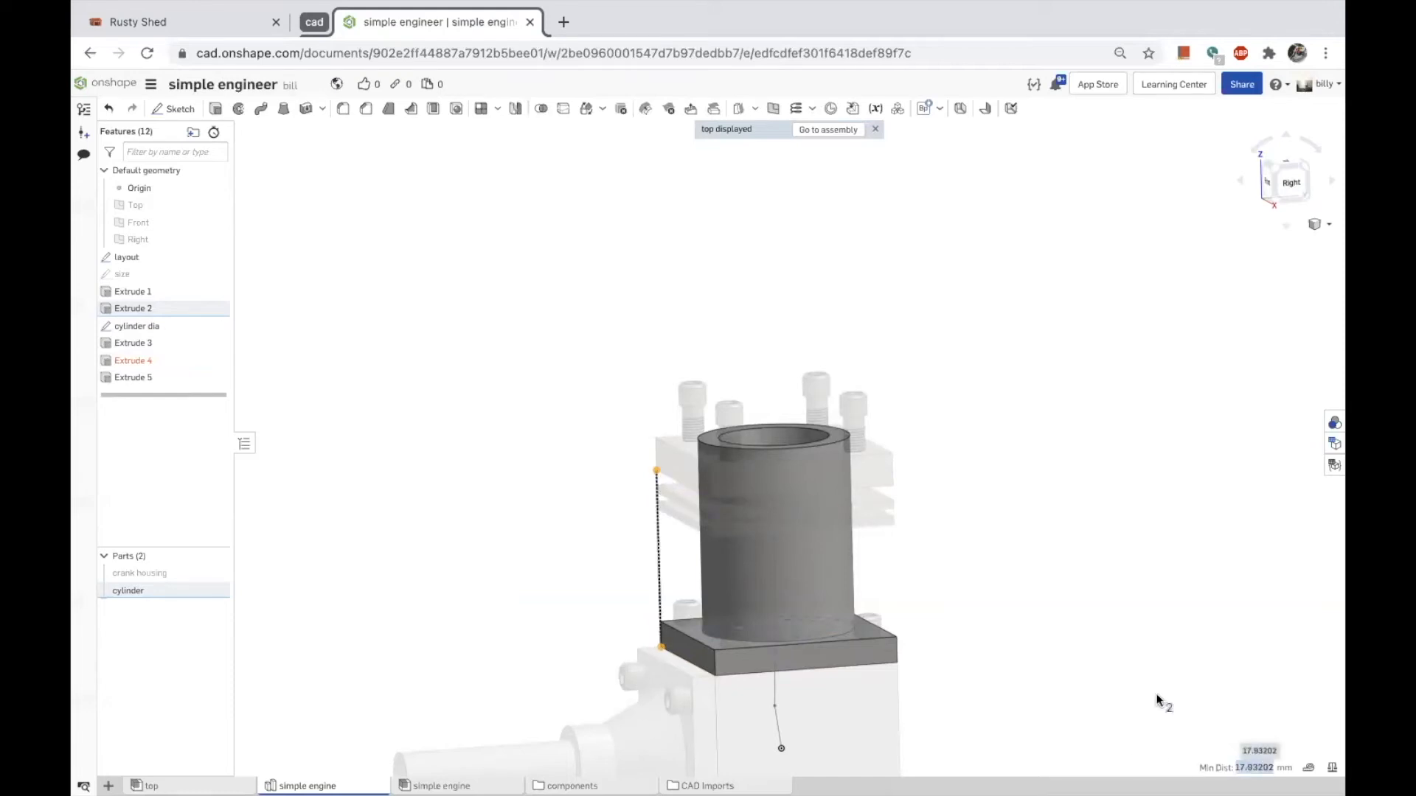
Change Extrude 4's second end position to Blind with a depth of 17.932 mm, and accept the extrusion.
click(335, 373)
double_click(142, 362)
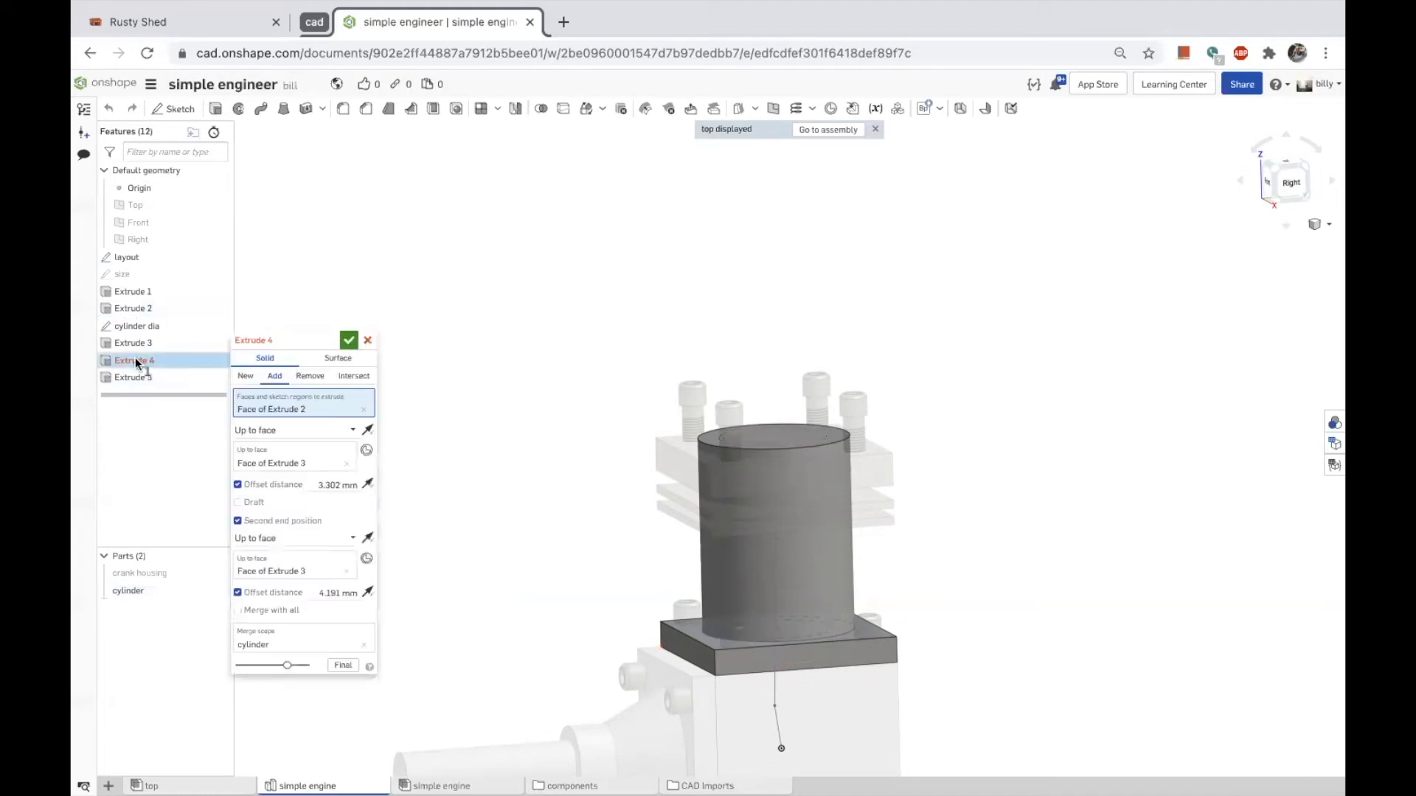
click(255, 539)
click(270, 562)
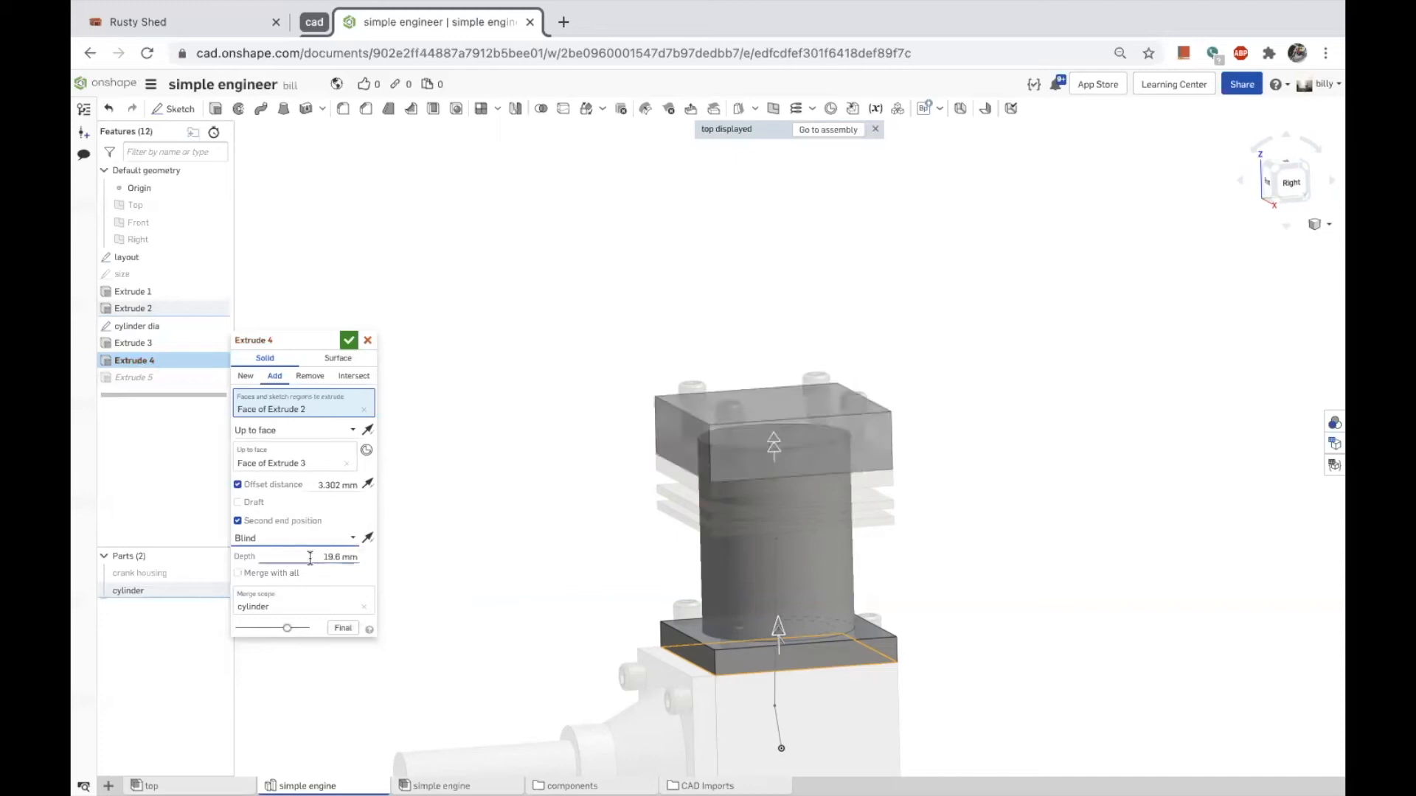
click(321, 556)
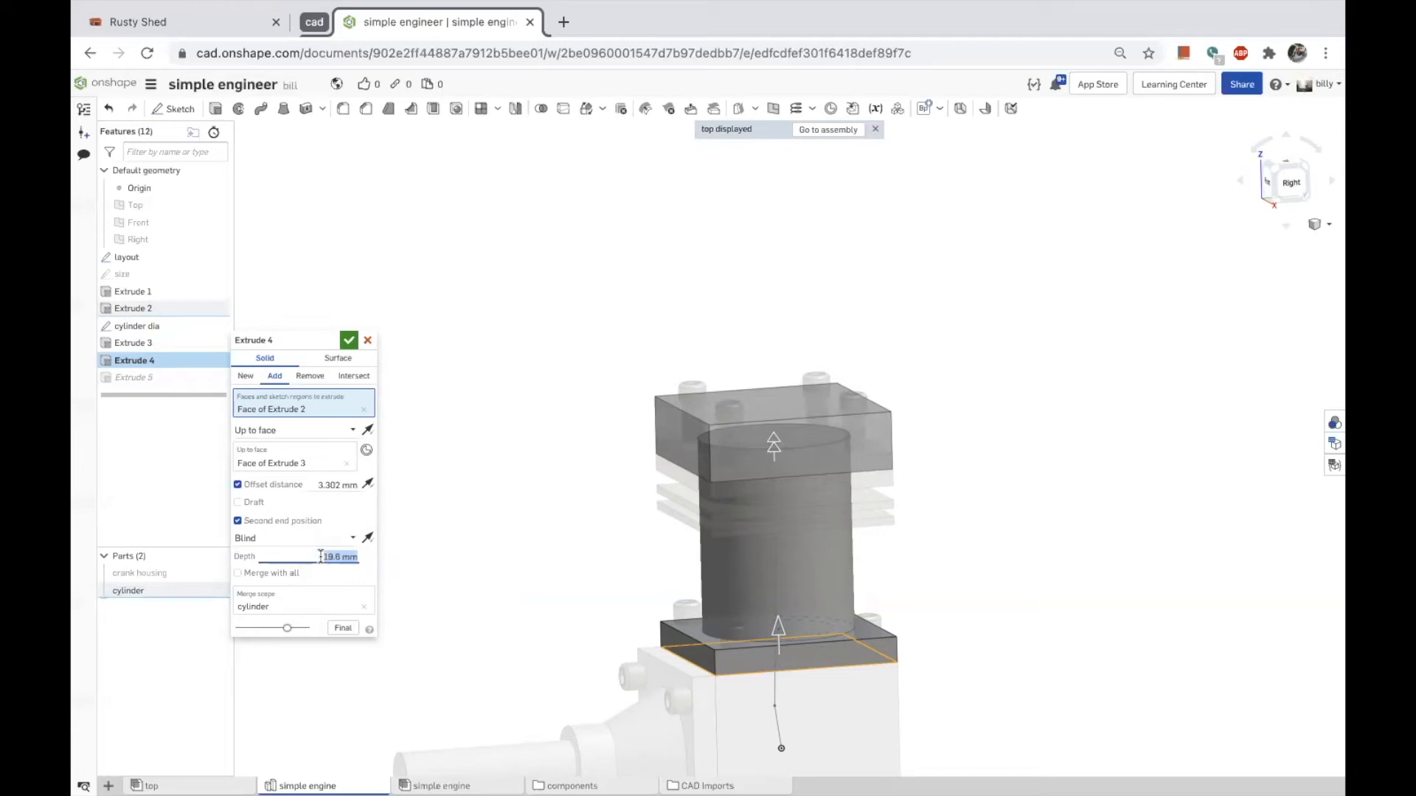
key(ctrl+v)
click(348, 340)
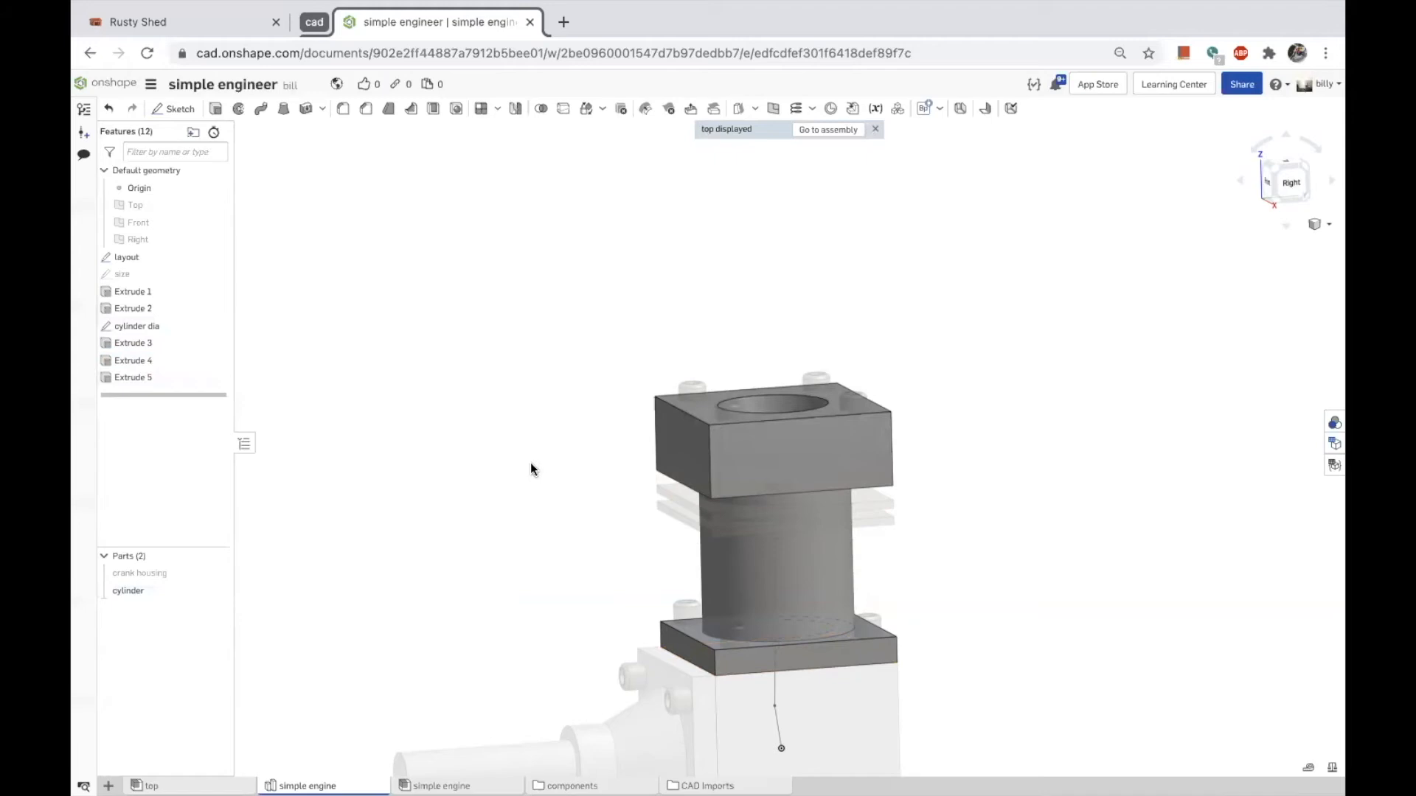
Reverse the offset direction of Extrude 4's first end position, add the cylinder's top face to its extruded faces, and accept.
double_click(134, 360)
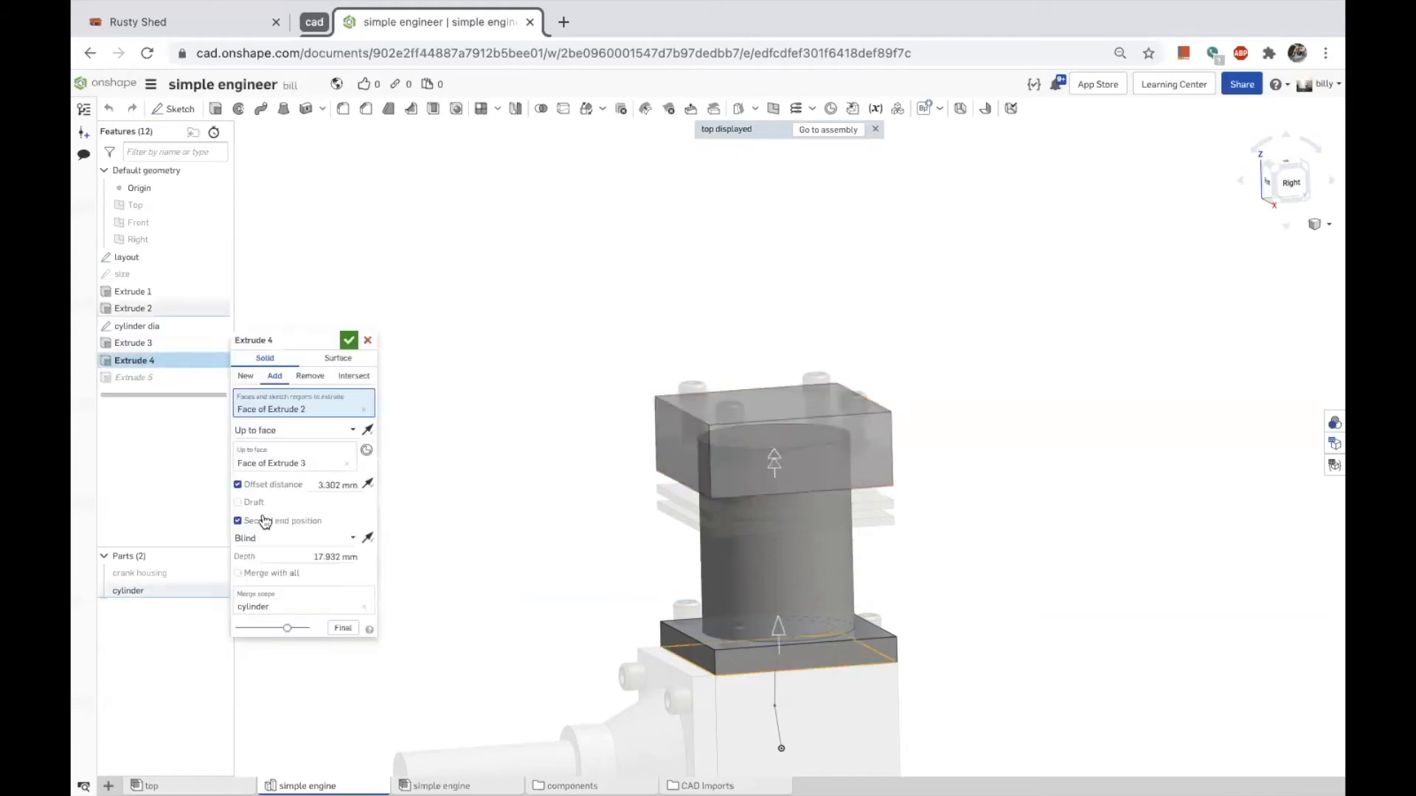
click(366, 485)
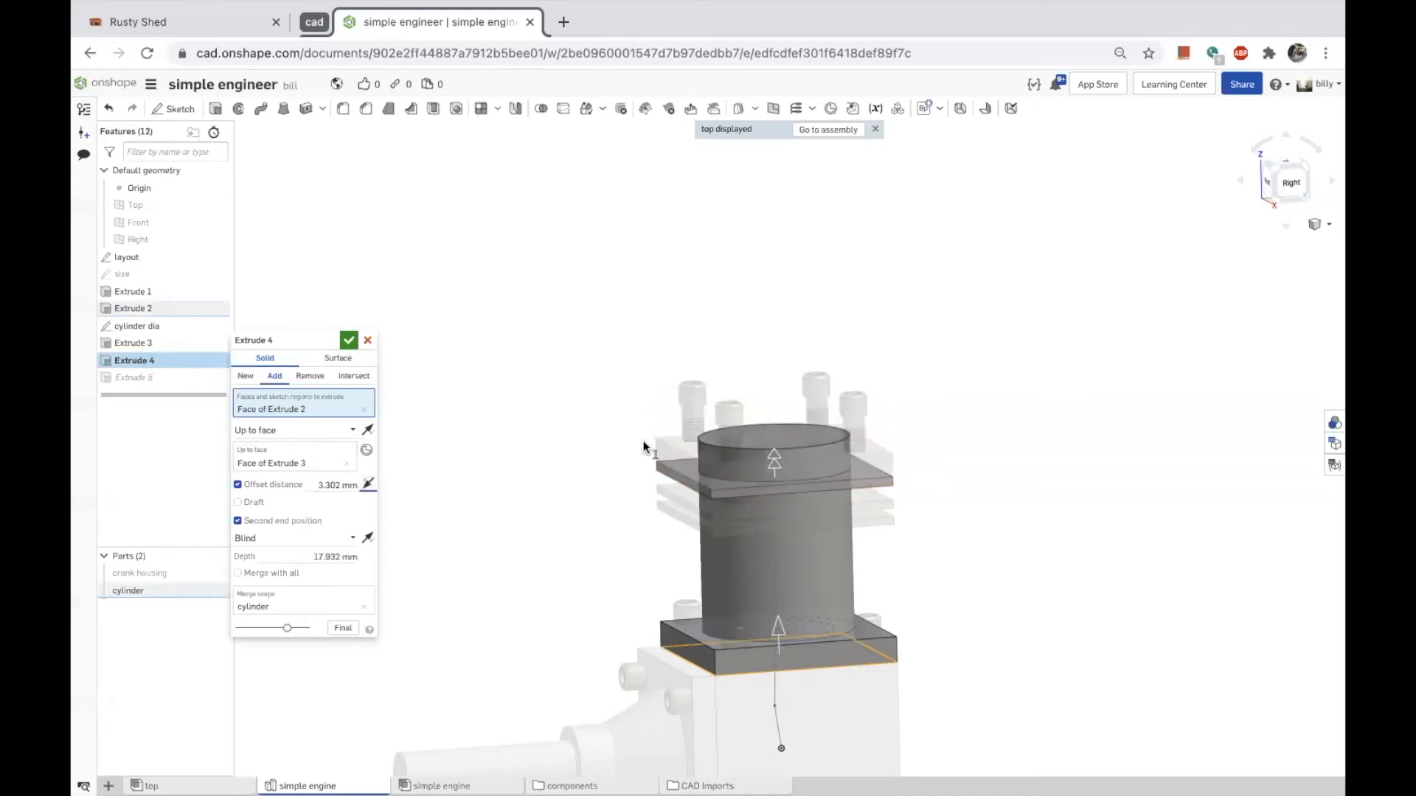
click(769, 435)
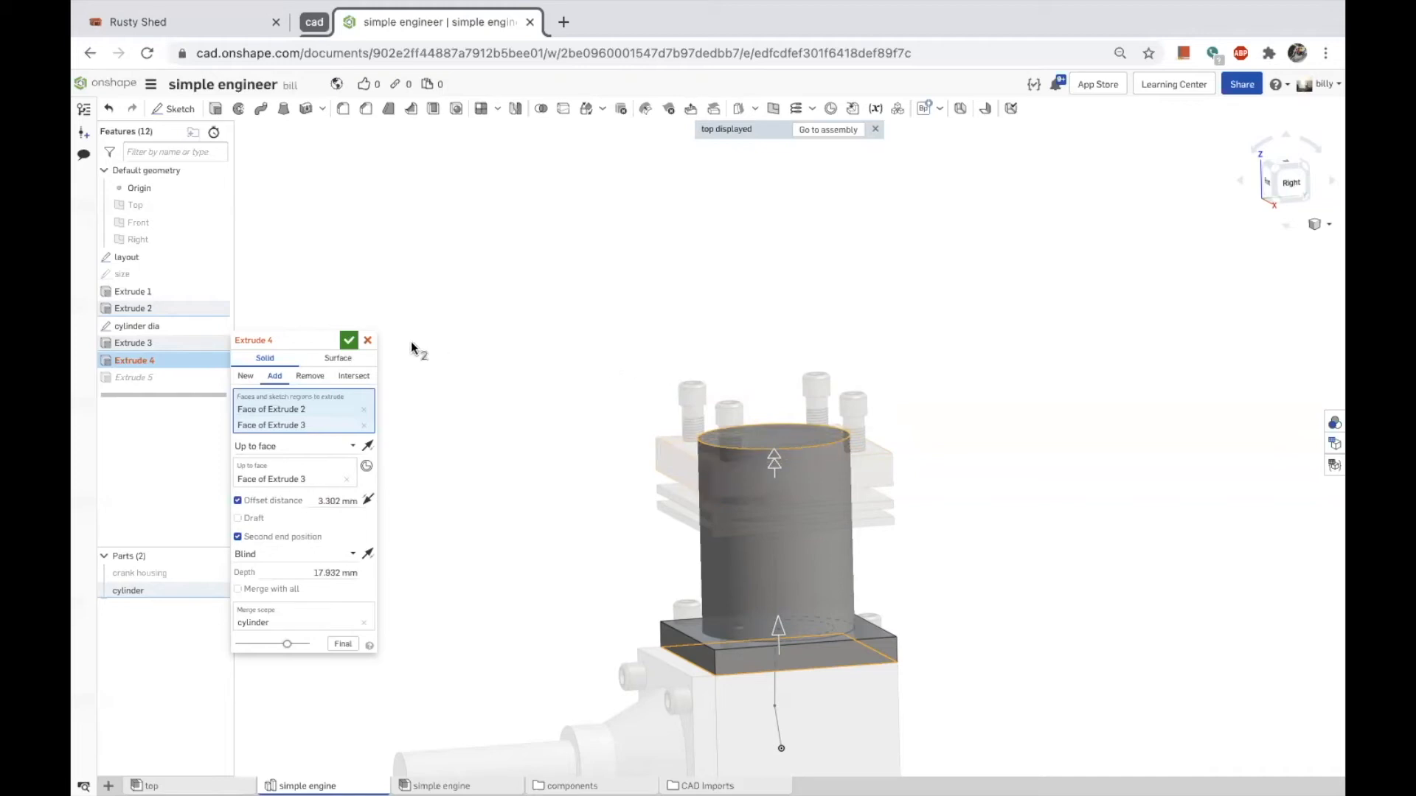
click(349, 340)
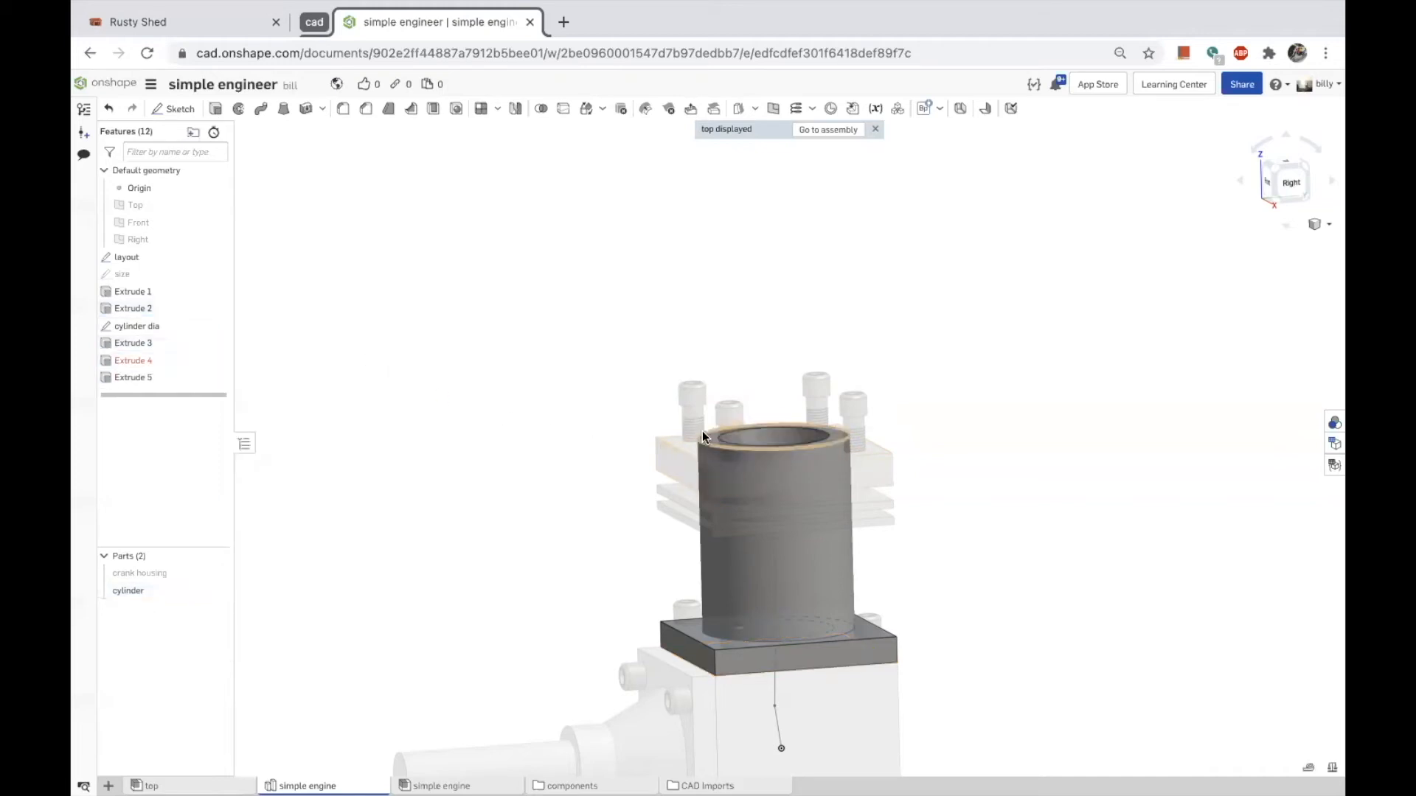
Measure the distance between the cylinder's top face and the imported upper flange's top face, and copy the value.
scroll(702, 431, up, 5)
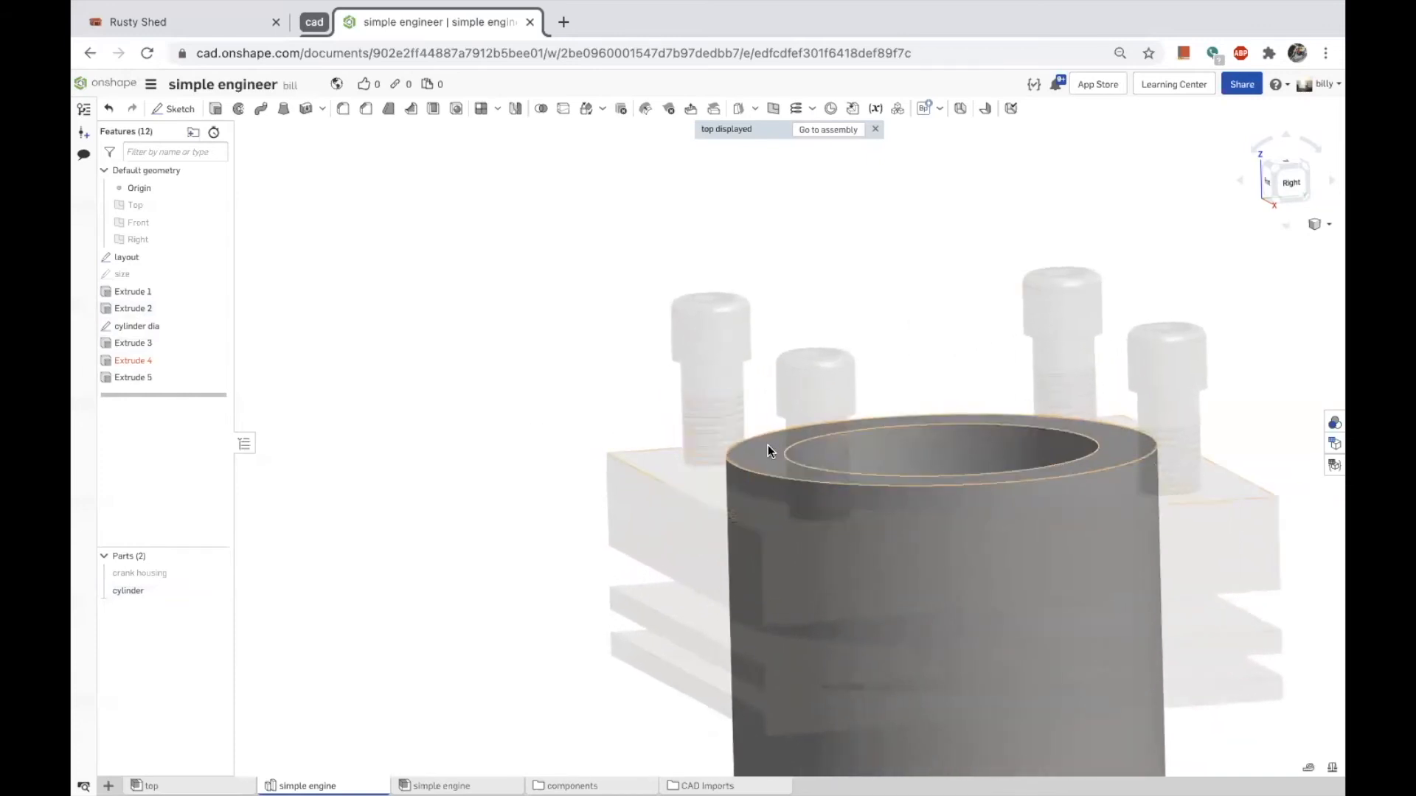
click(768, 445)
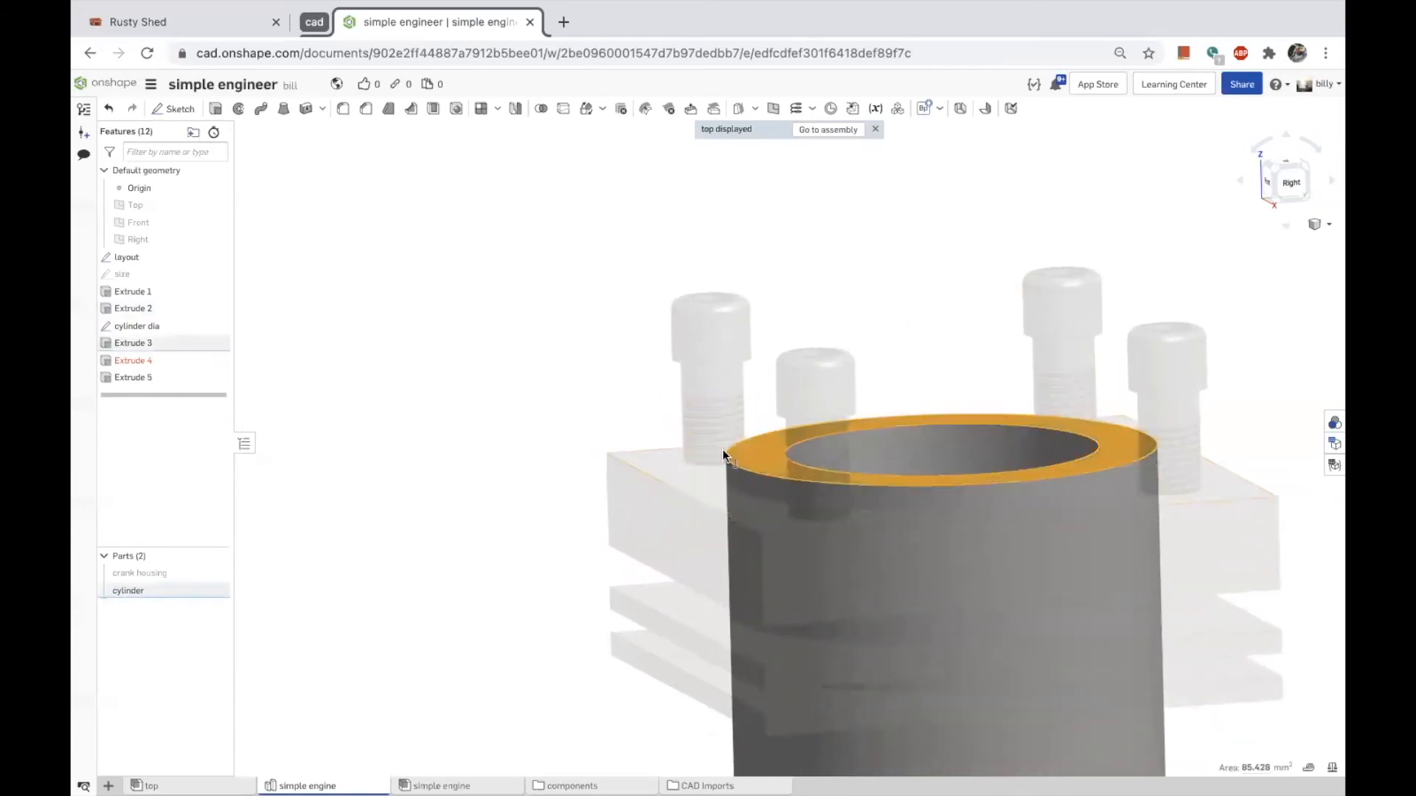
click(654, 463)
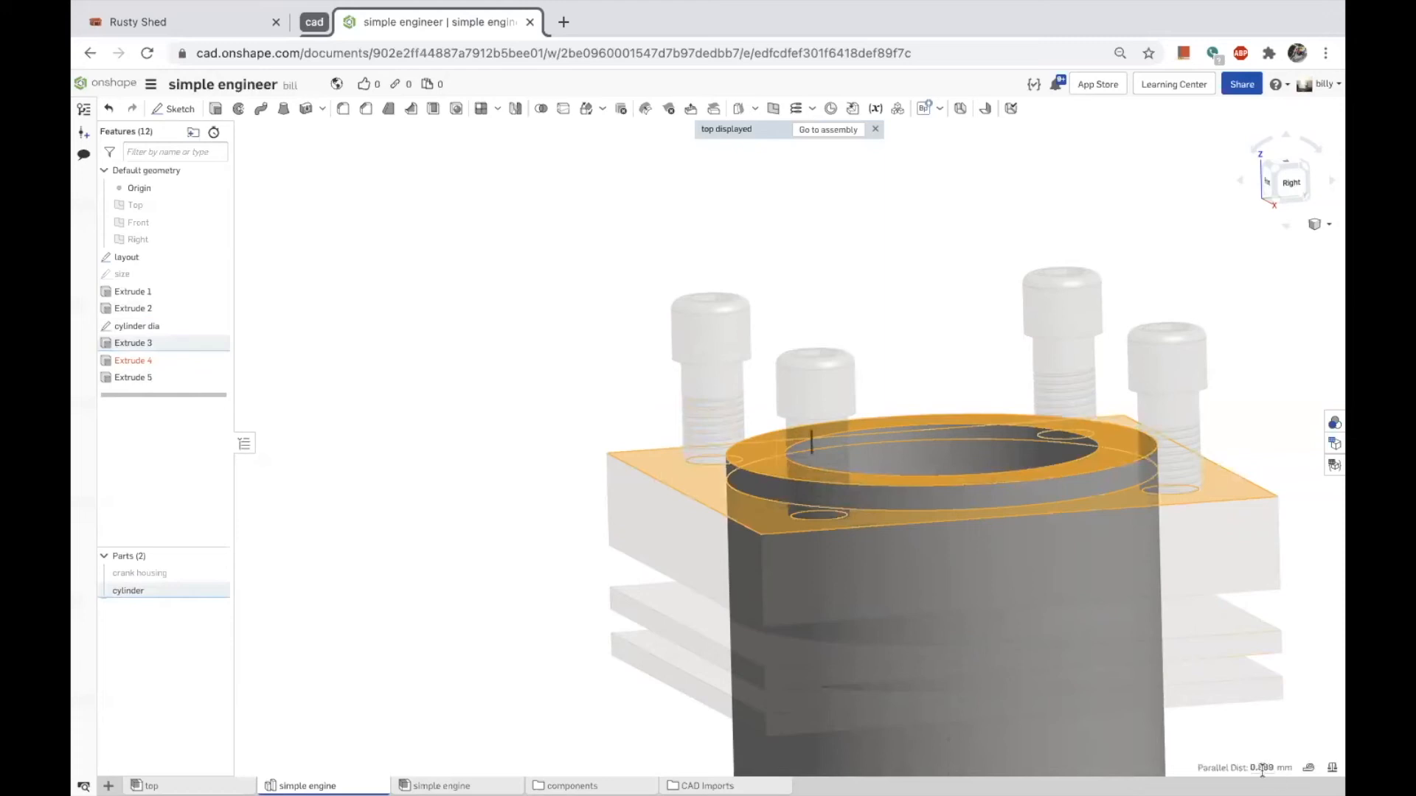
mouse_move(1263, 770)
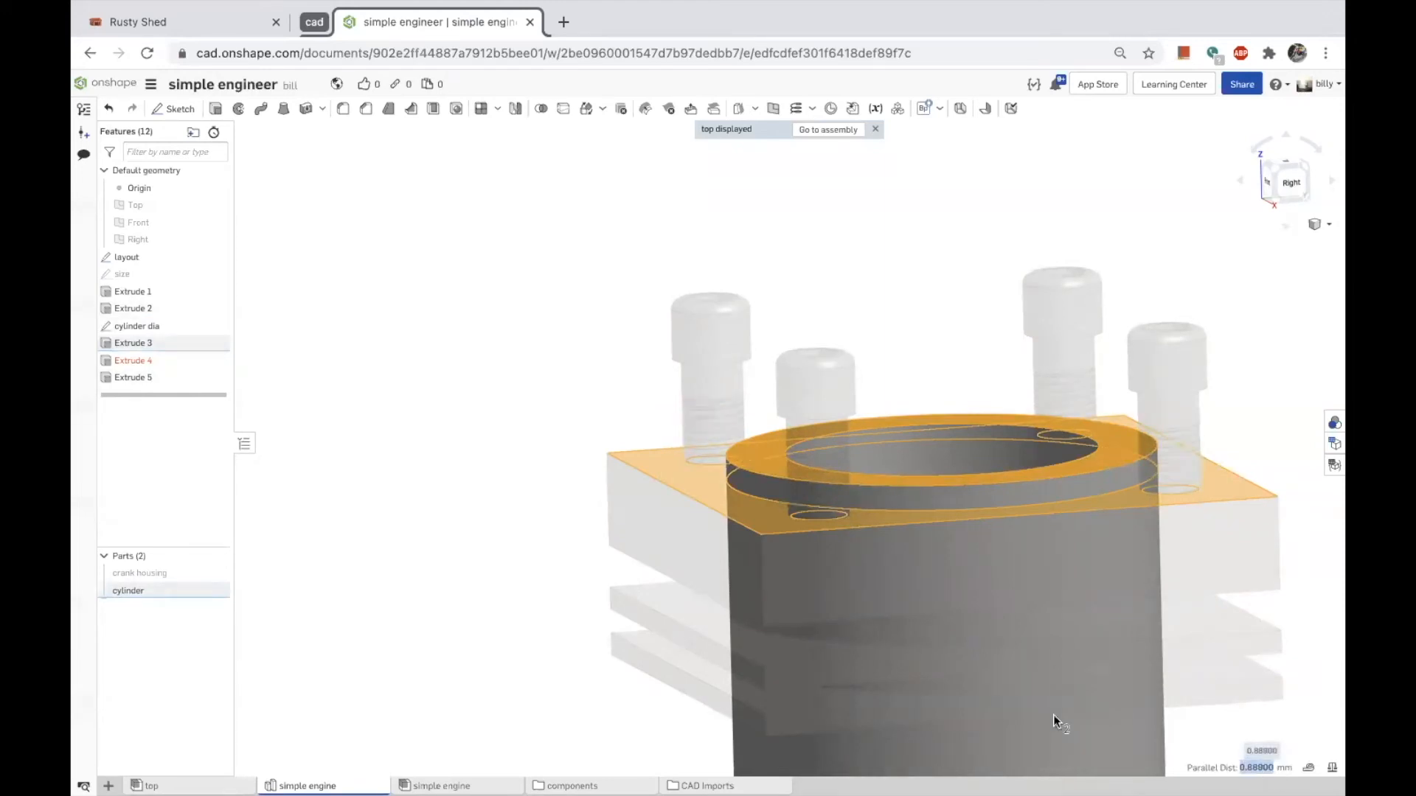
Set the offset distance of Extrude 4's first end position to 0.889 mm, and accept the feature.
double_click(124, 360)
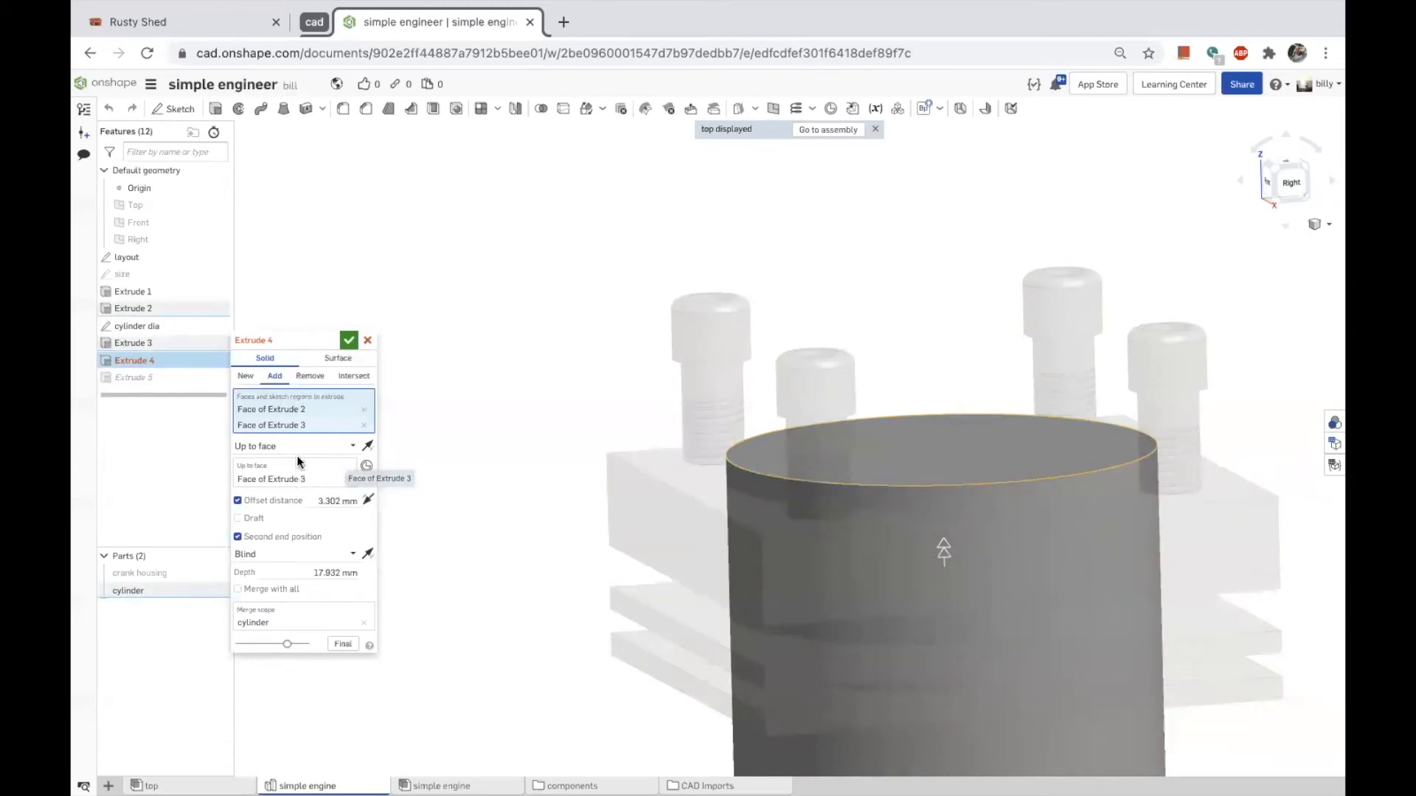
click(328, 503)
text(0.88900)
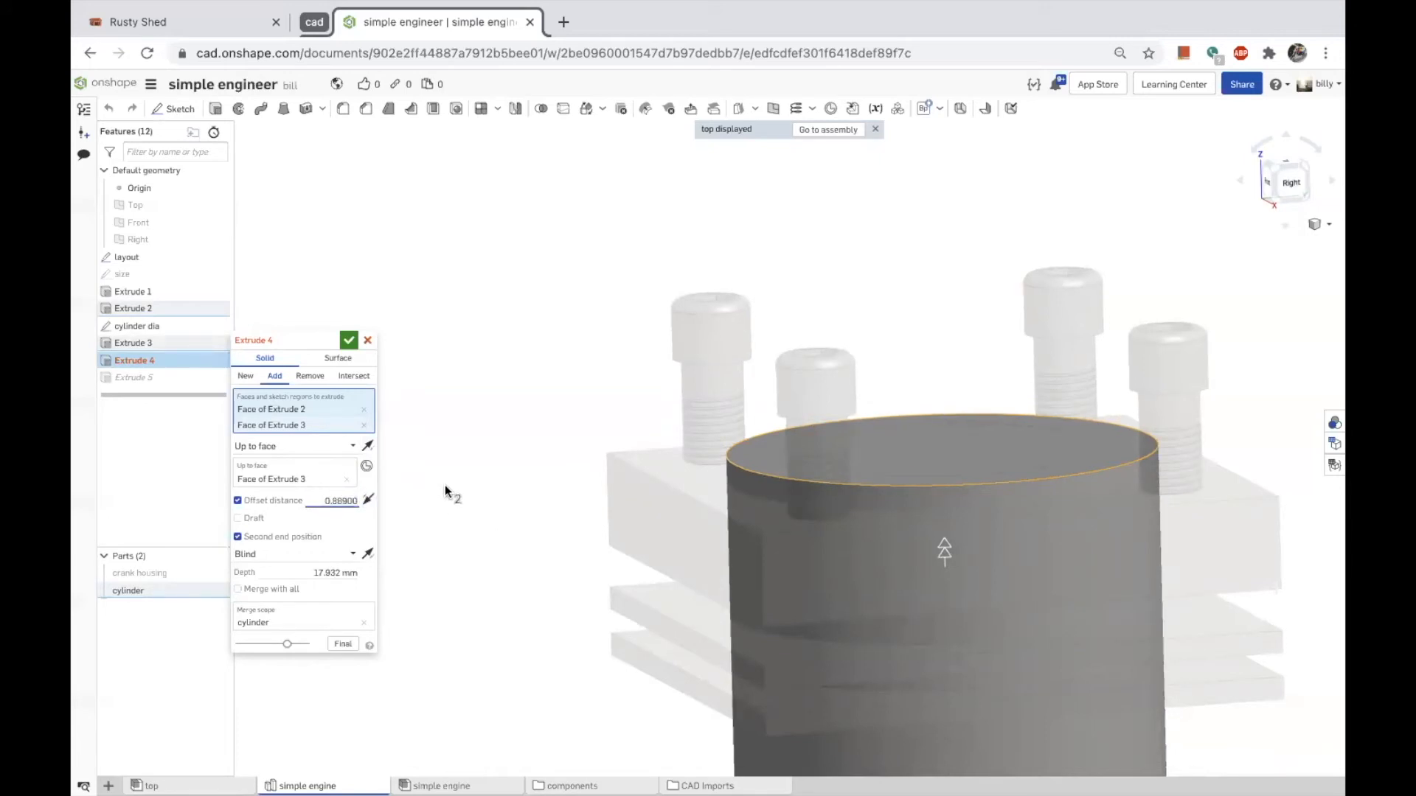
click(349, 340)
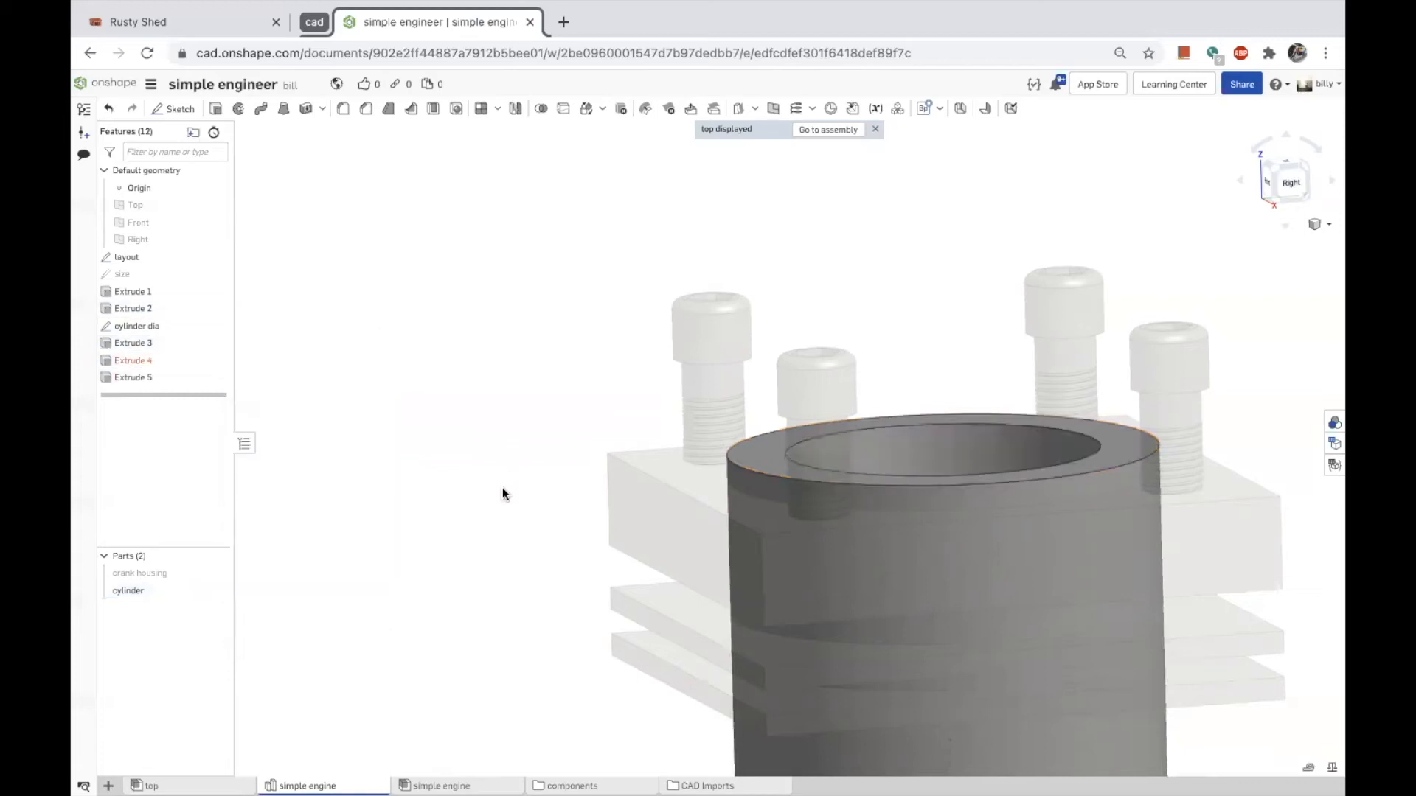
scroll(509, 510, down, 2)
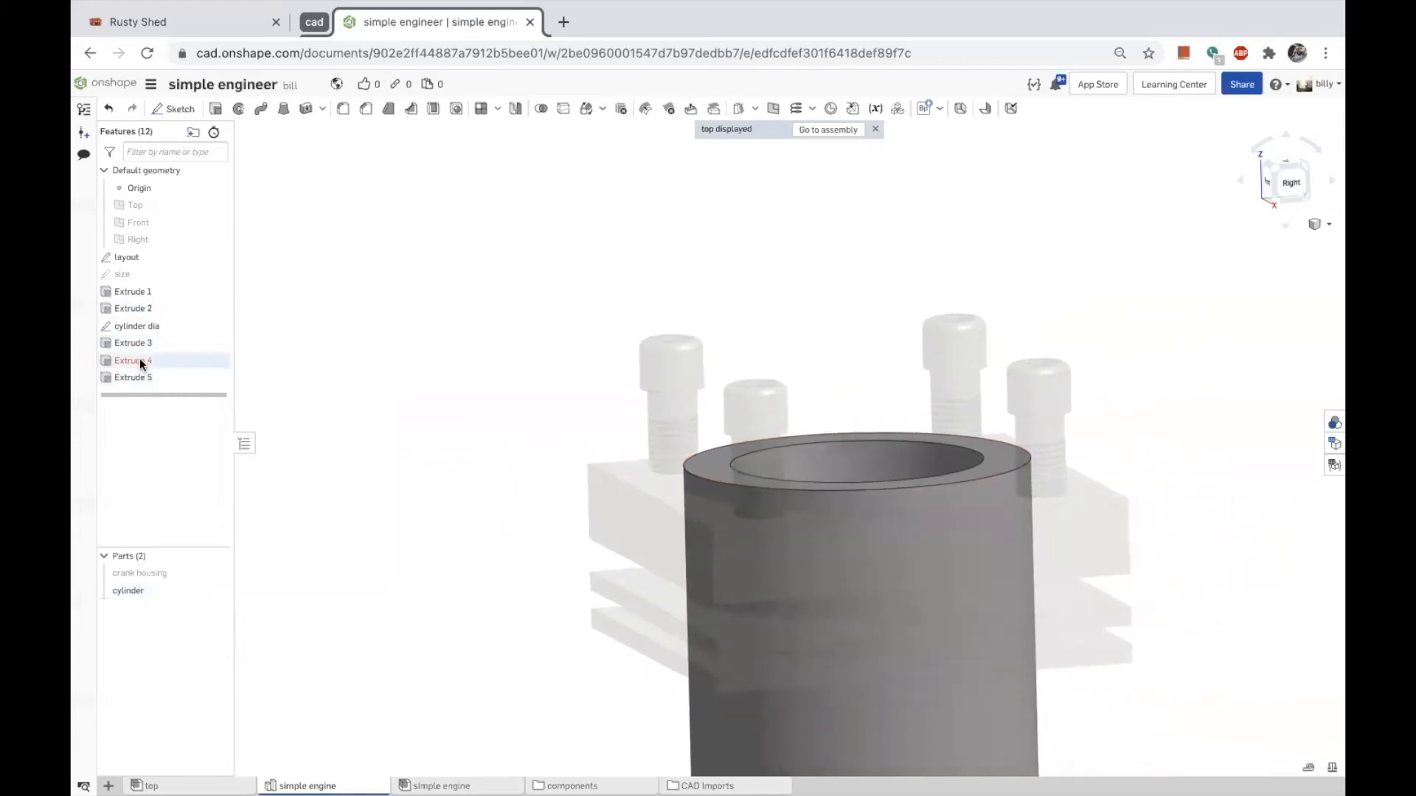
Reopen Extrude 4, pull its second end depth to about 10.6 mm, and change the first end position to Blind.
double_click(139, 359)
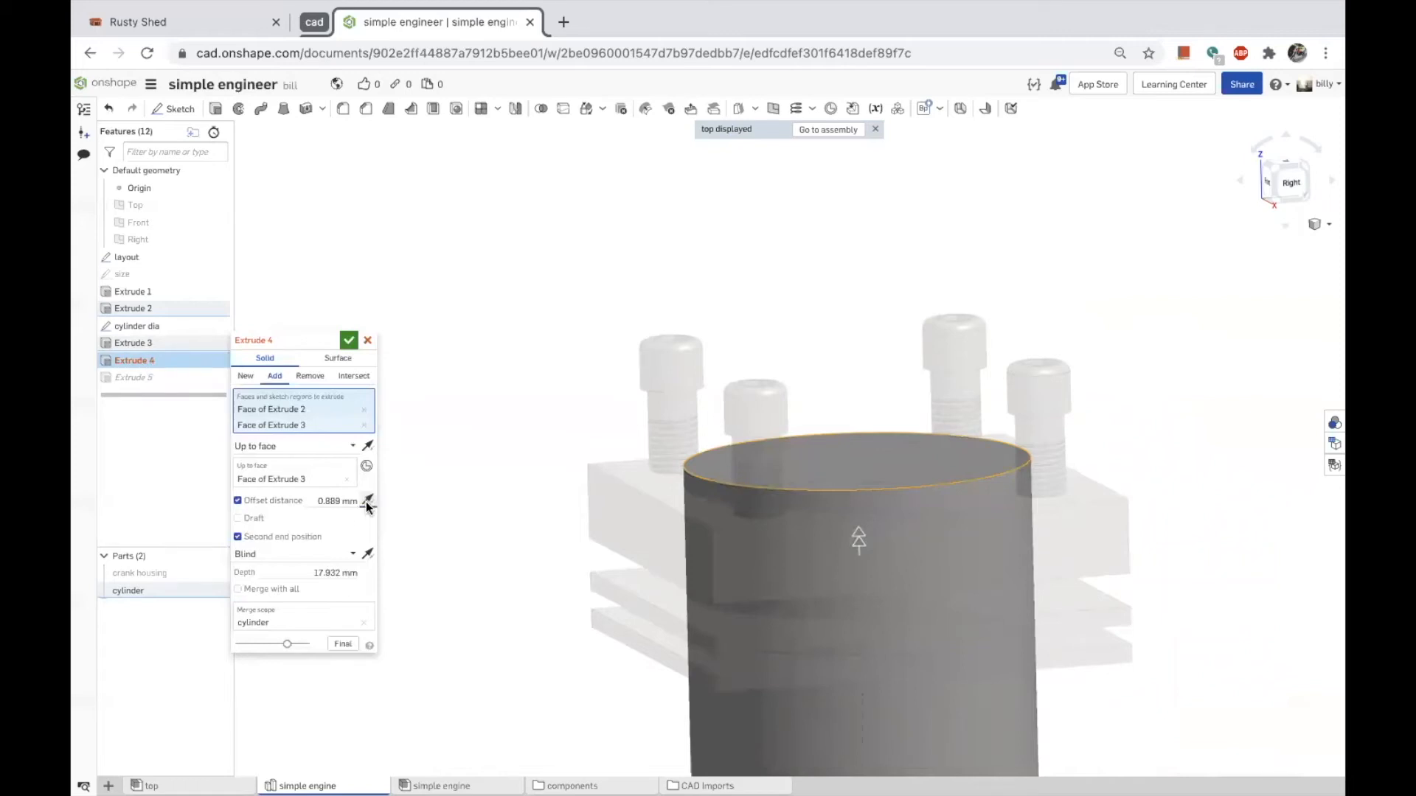
scroll(516, 501, down, 4)
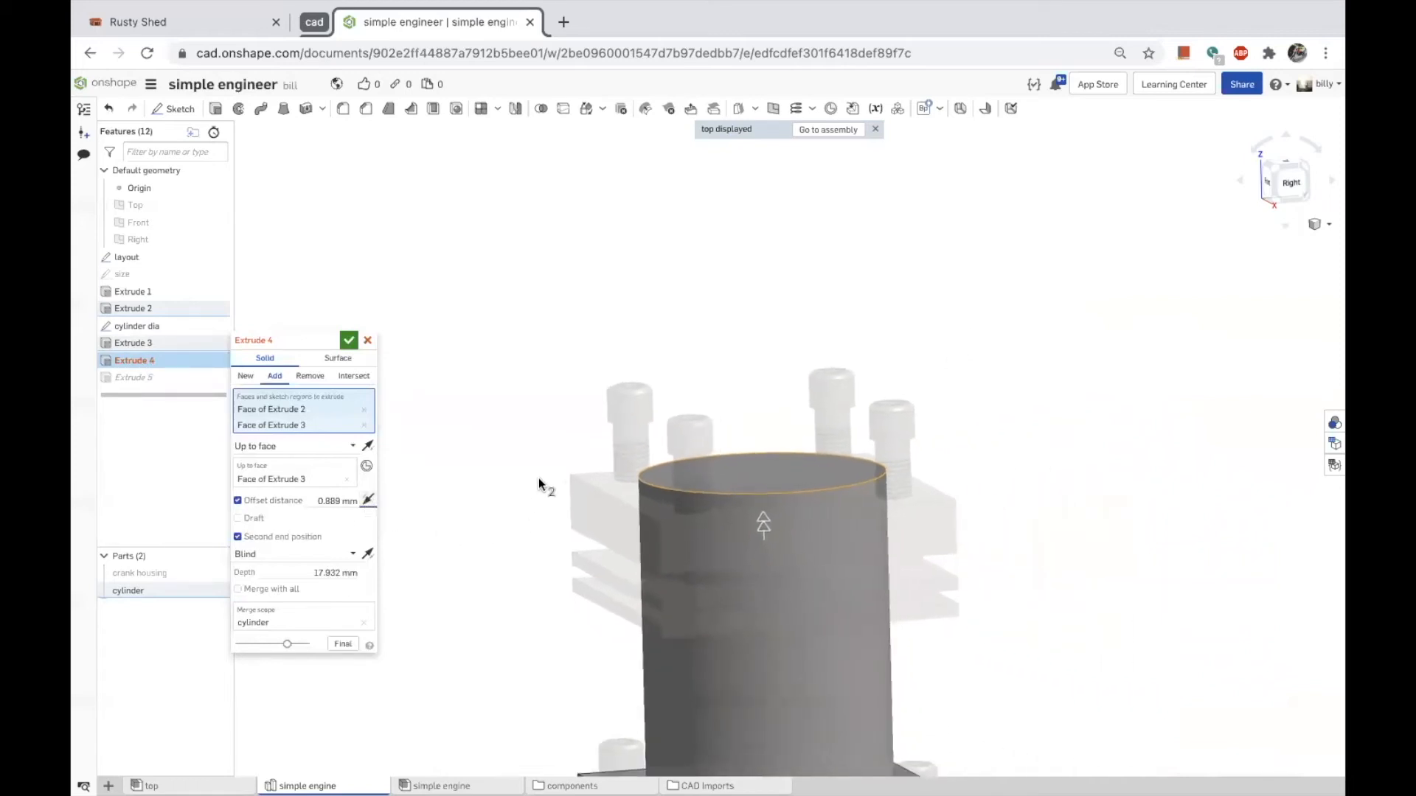
scroll(548, 476, down, 3)
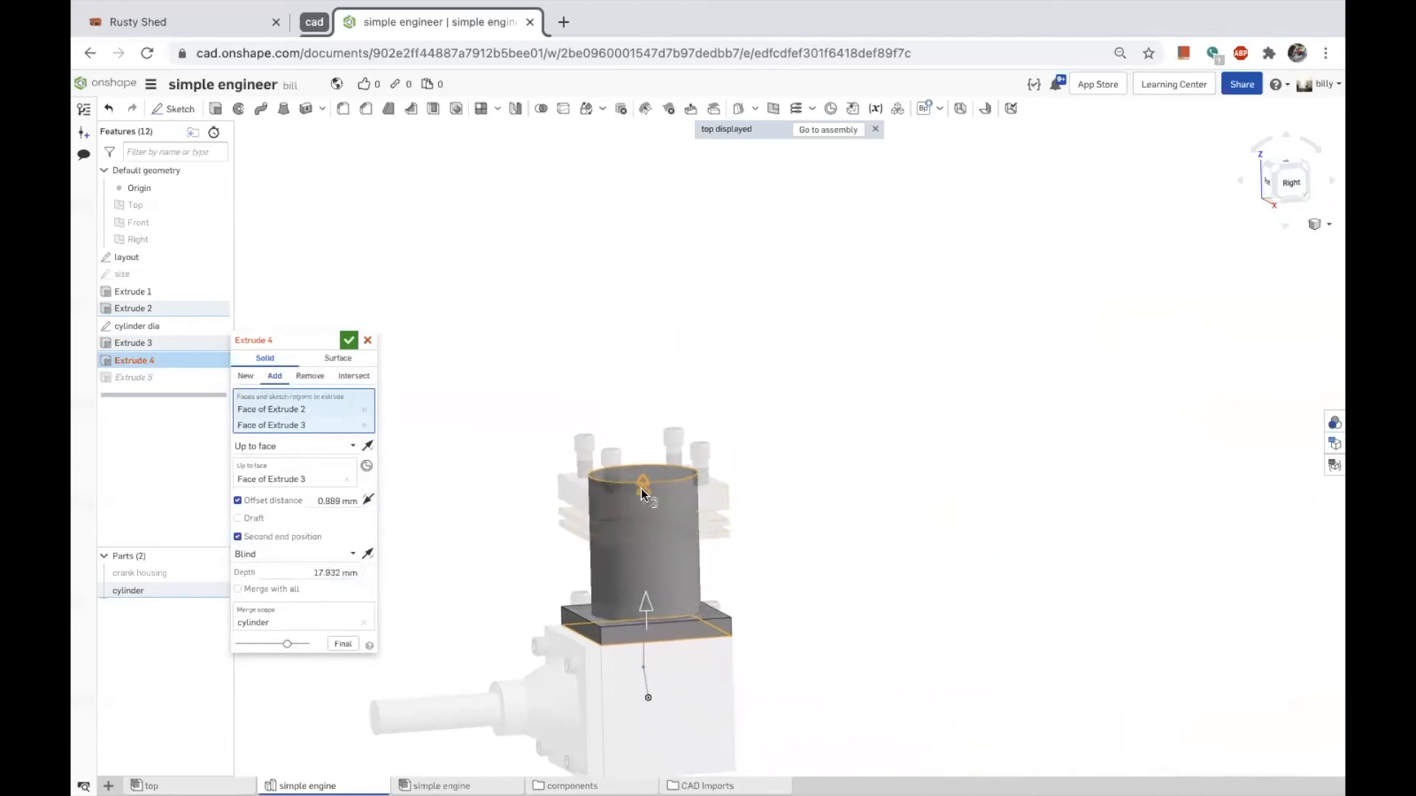
drag(636, 506, 636, 534)
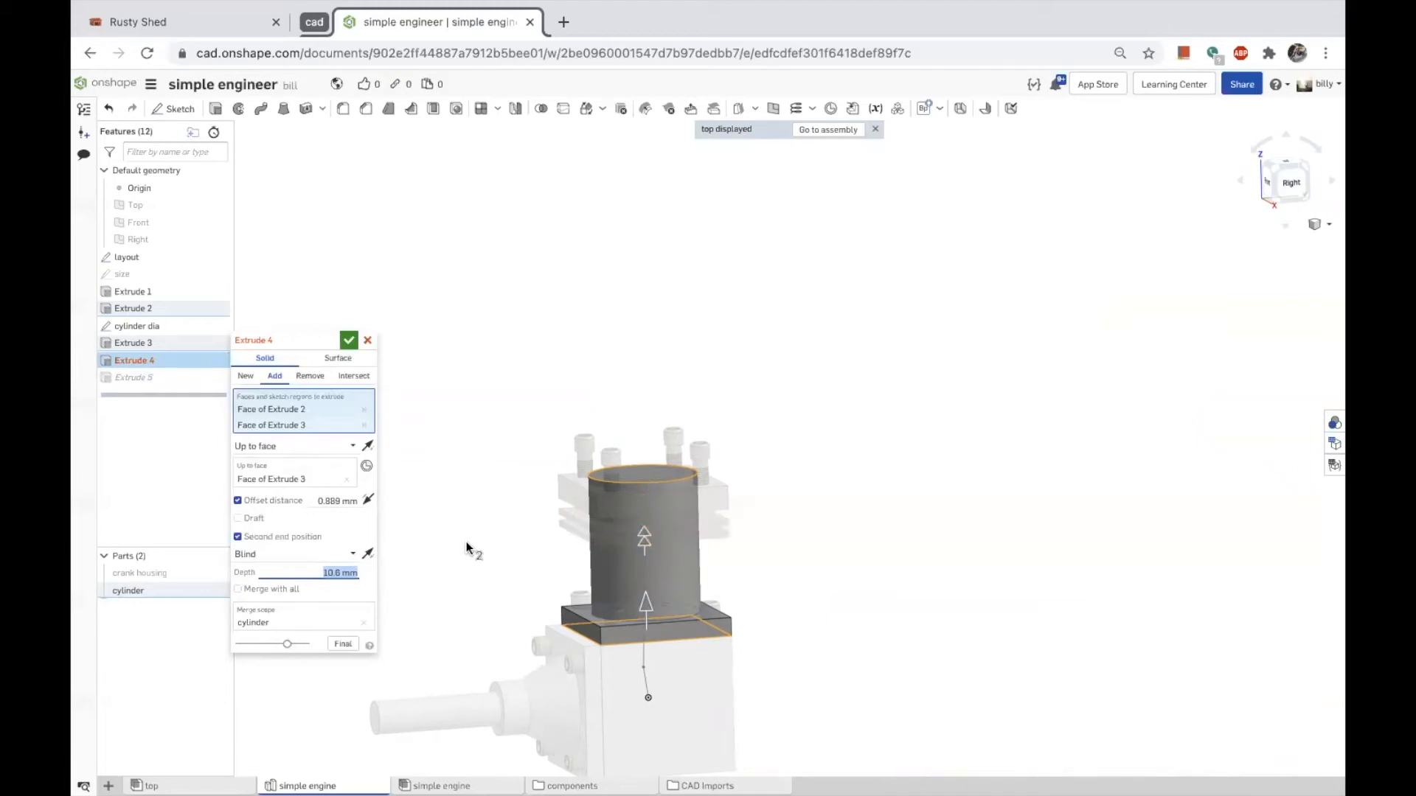
click(345, 443)
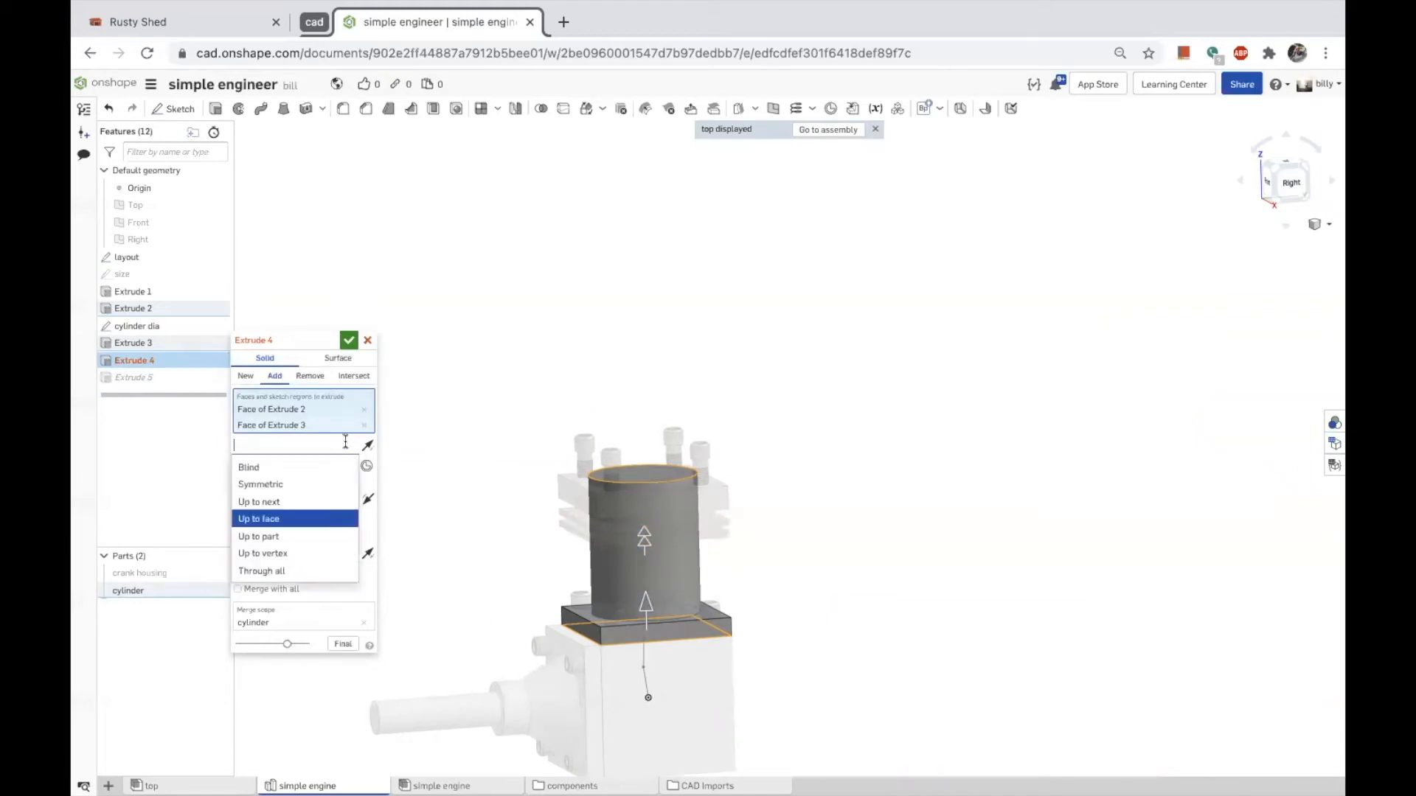
click(278, 467)
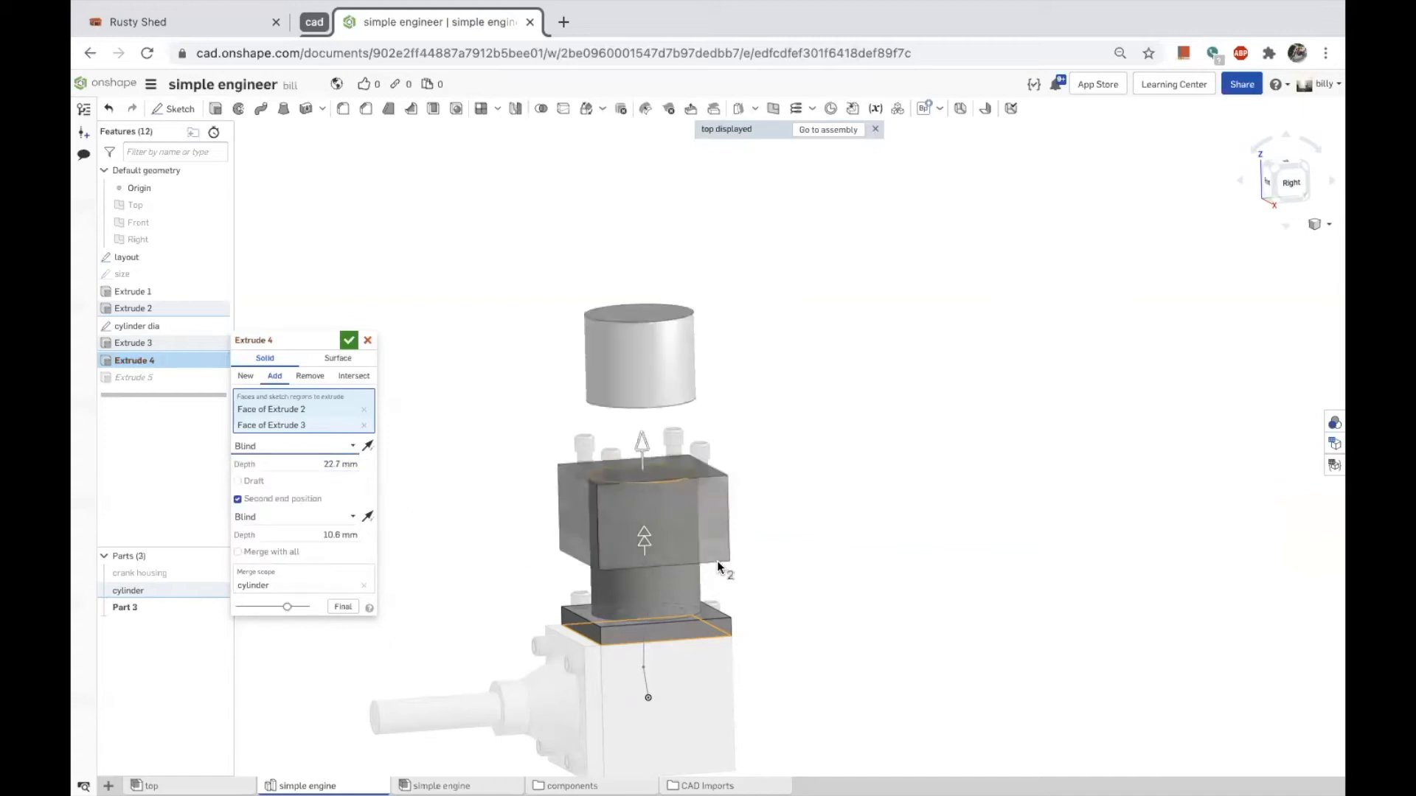
Adjust Extrude 4's first depth to about 20.8 mm and its second depth to about 18 mm, and accept.
scroll(719, 566, up, 3)
mouse_move(596, 396)
mouse_down()
mouse_move(590, 431)
mouse_move(590, 417)
mouse_up()
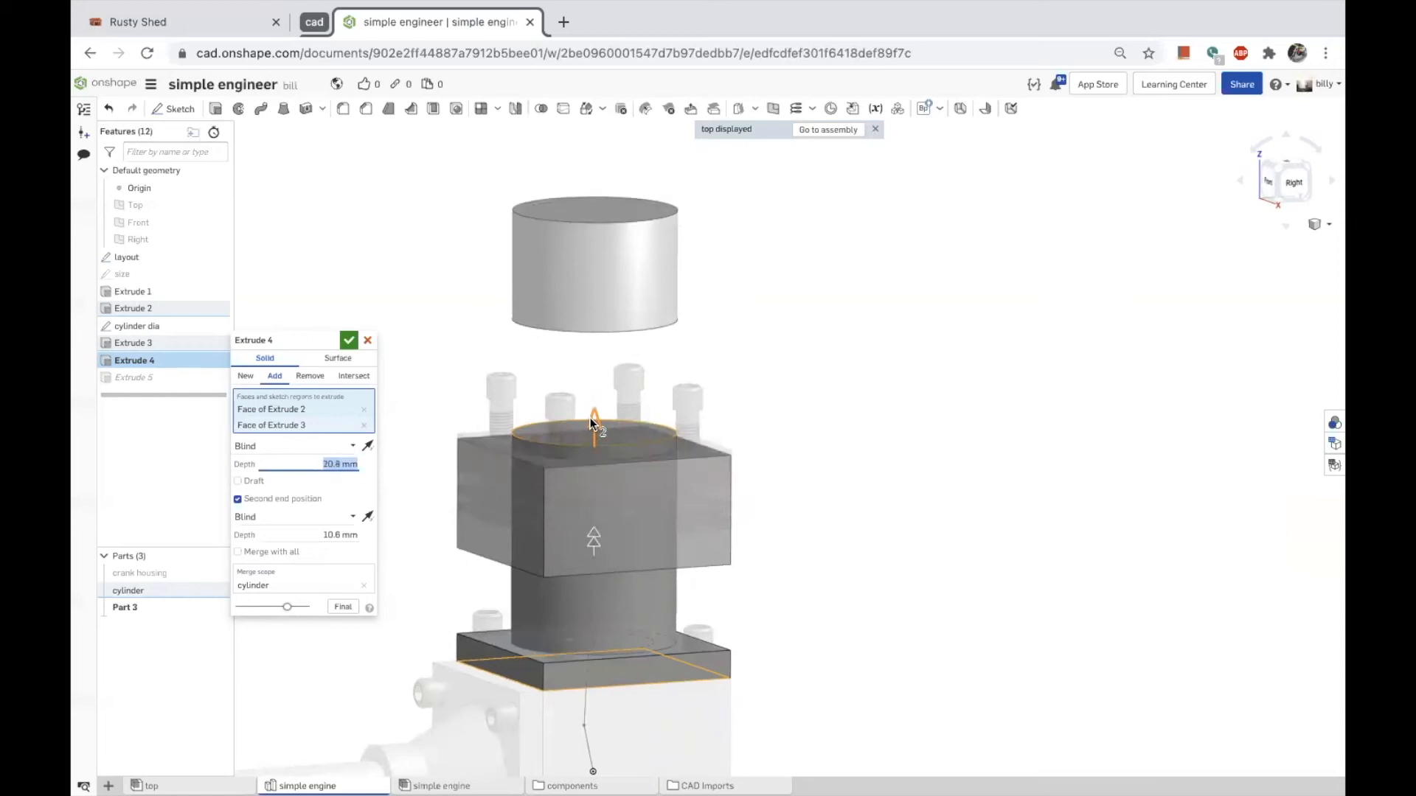
drag(590, 532, 578, 461)
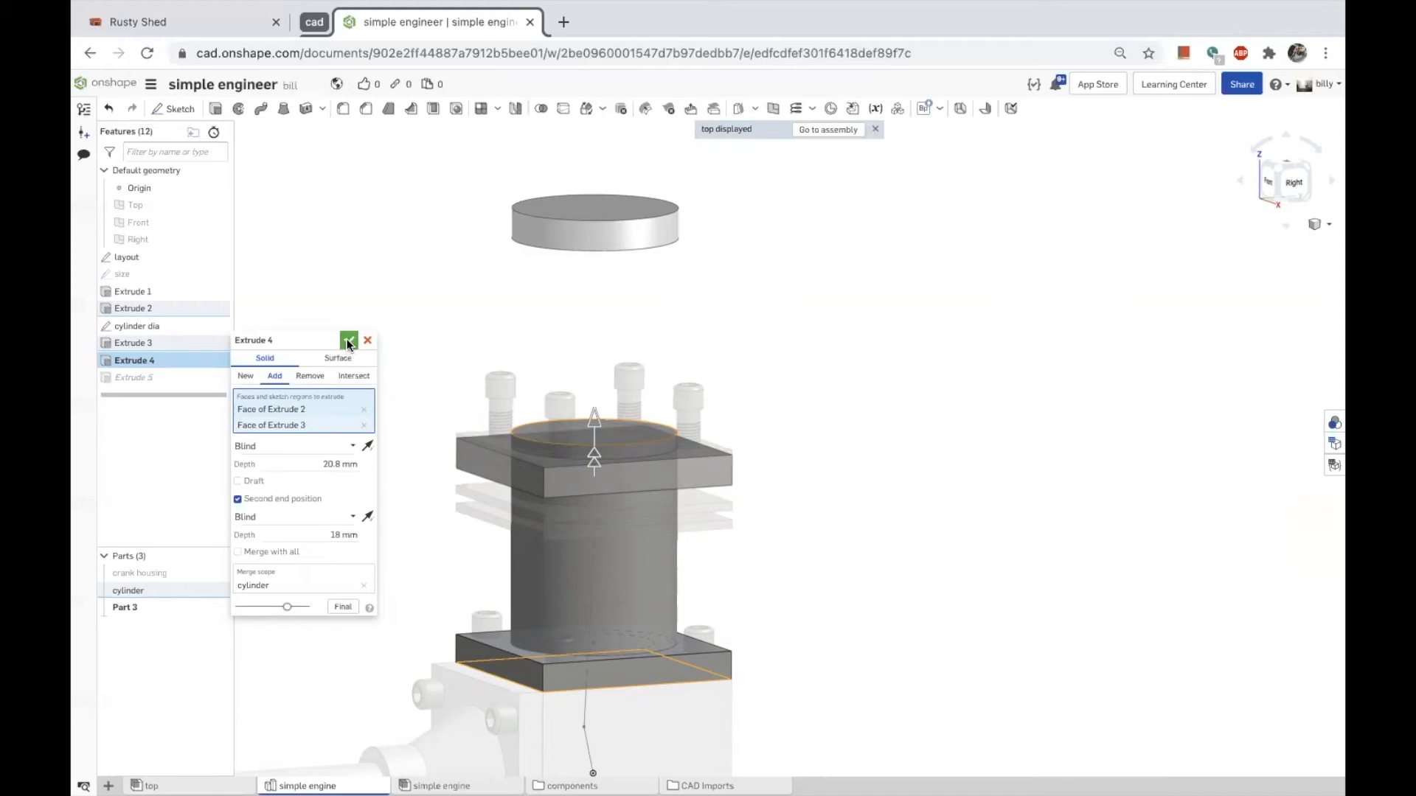
click(262, 444)
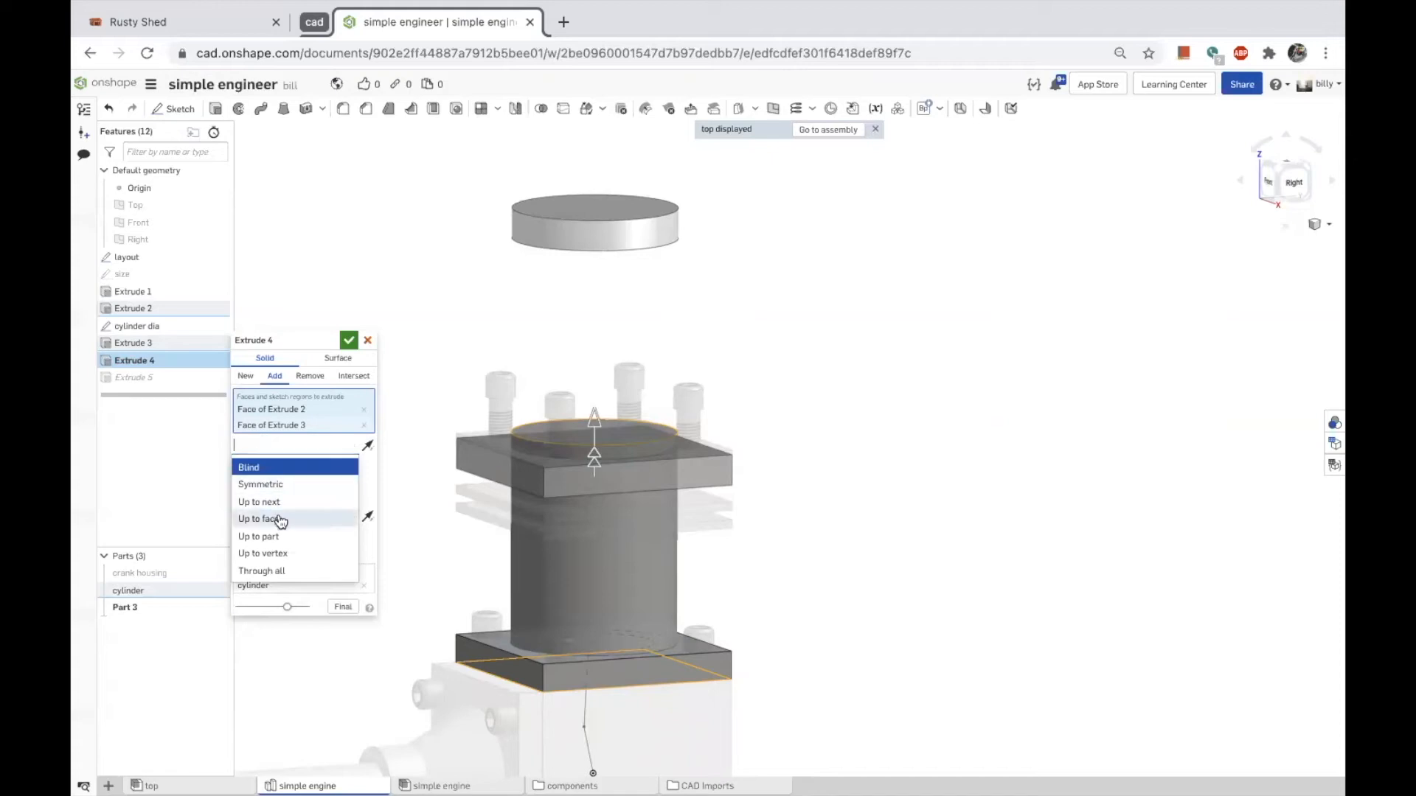
click(347, 341)
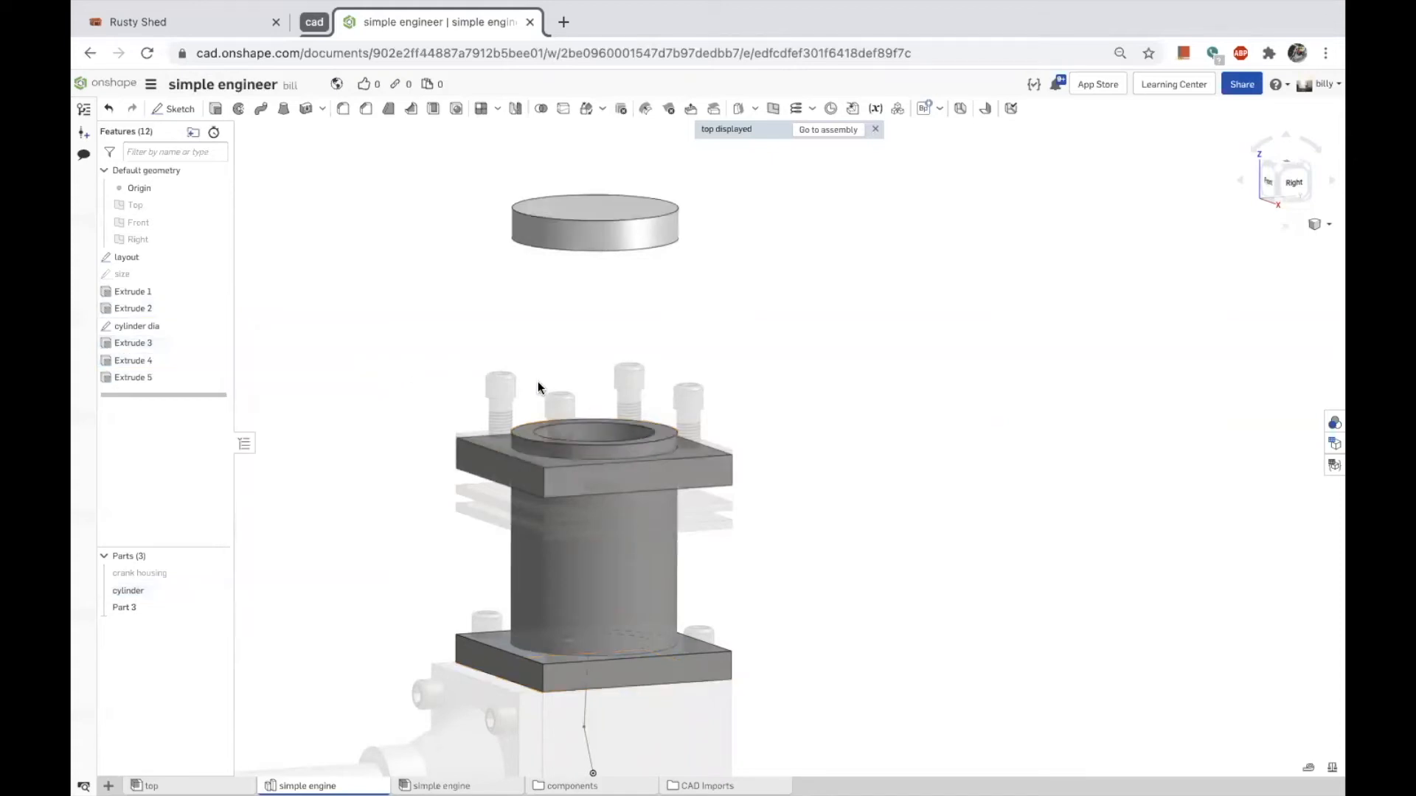
Roll the feature history back to just before Extrude 5, and select the top face of the detached disc.
right_drag(812, 441, 804, 450)
drag(229, 390, 177, 374)
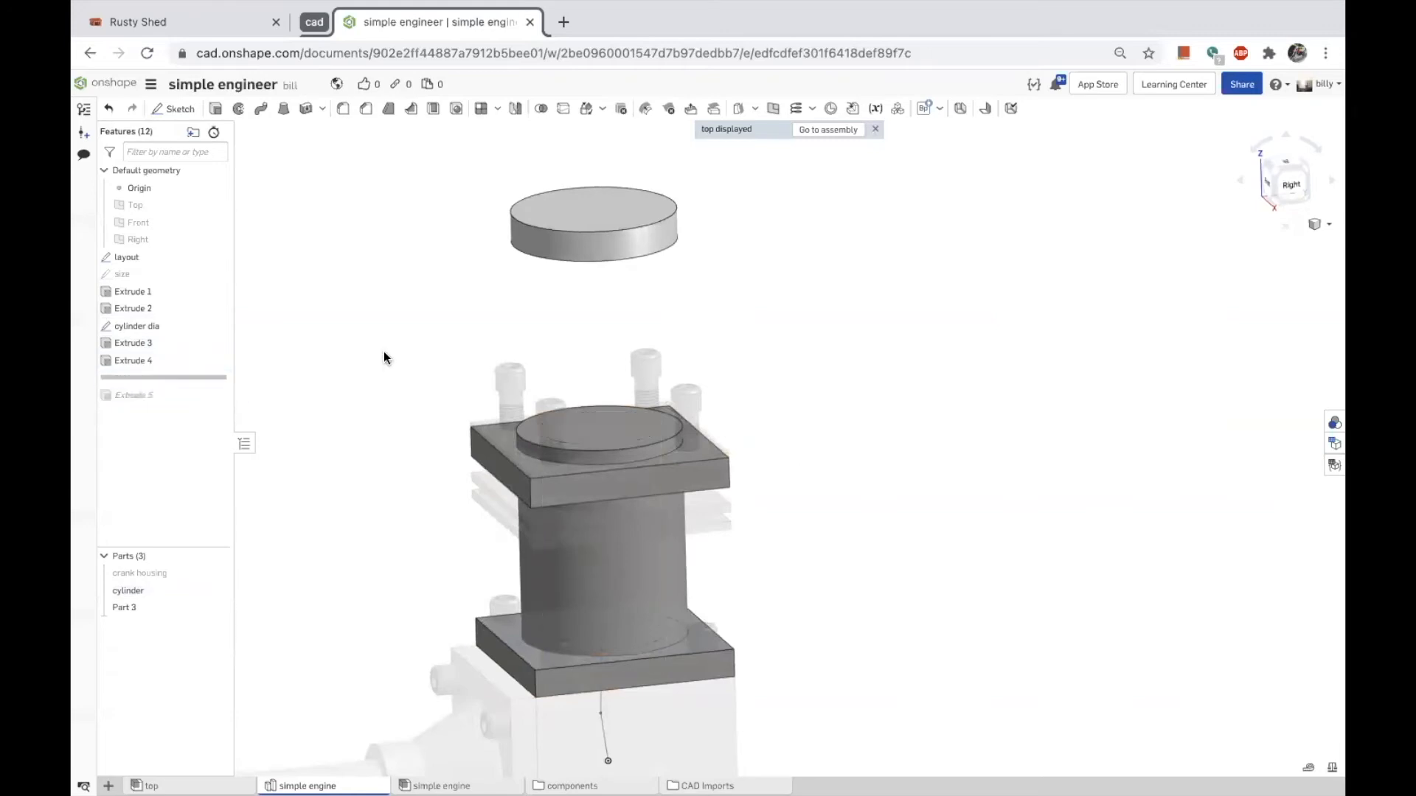
click(605, 219)
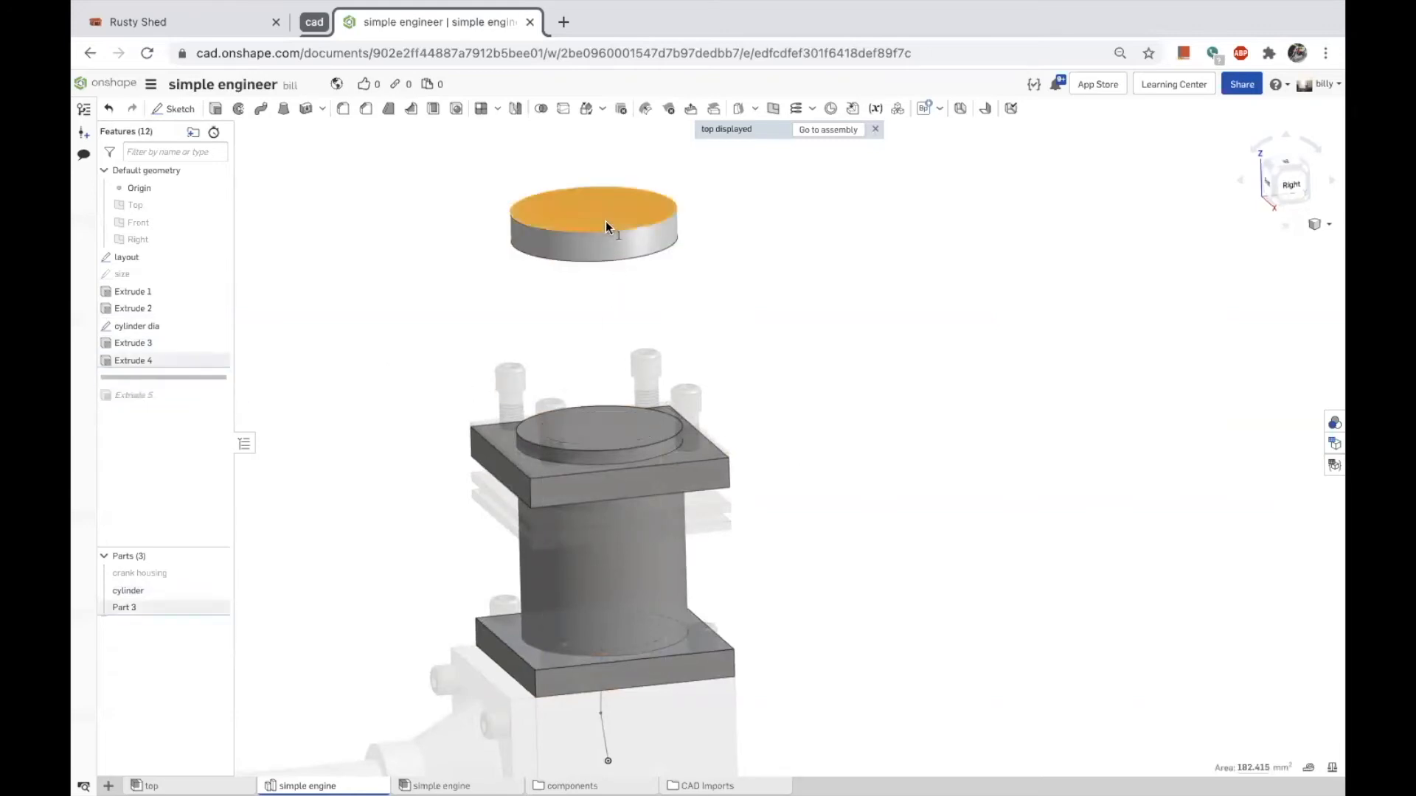
click(425, 273)
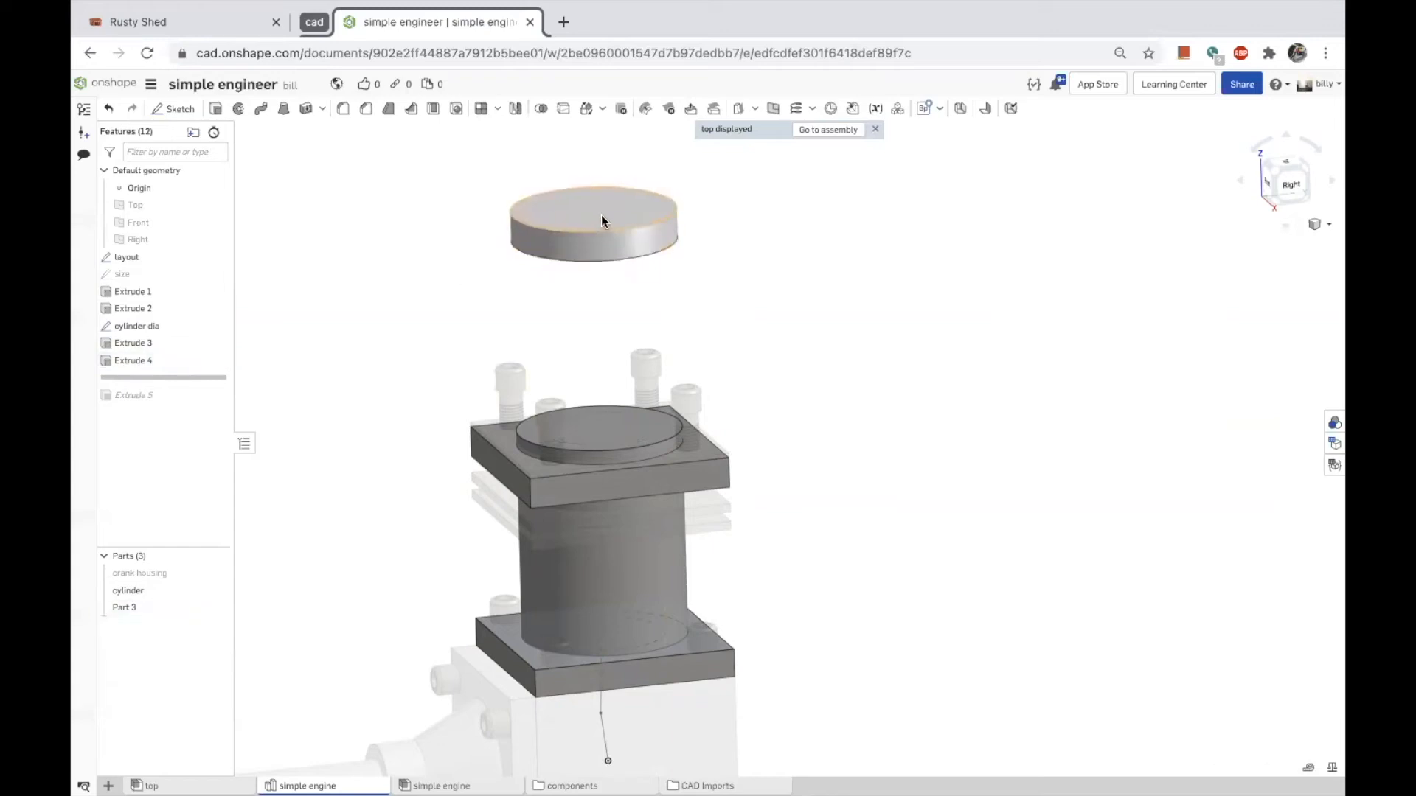
click(600, 214)
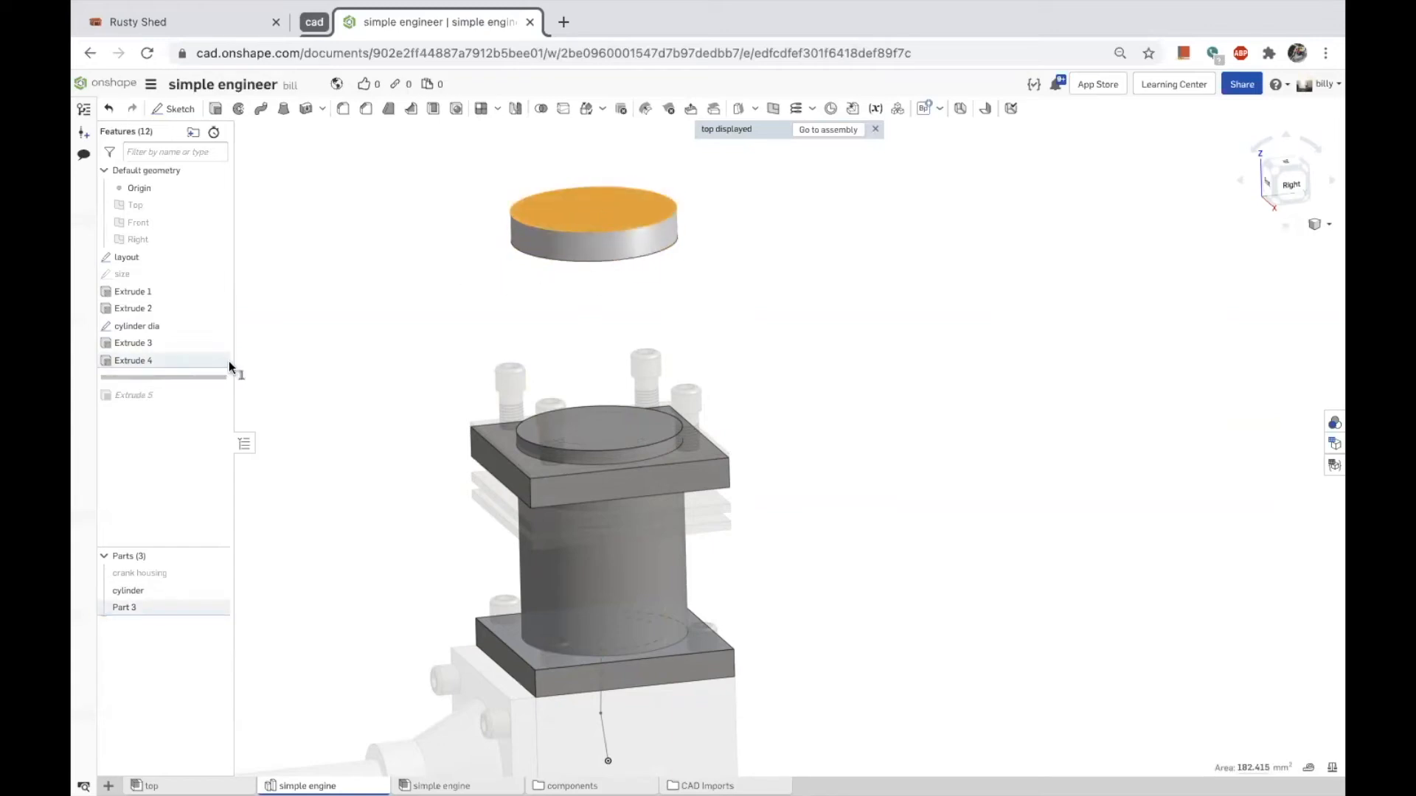
Delete Extrude 4, roll the feature history forward past Extrude 5, and check the geometry of Extrude 3.
right_click(149, 359)
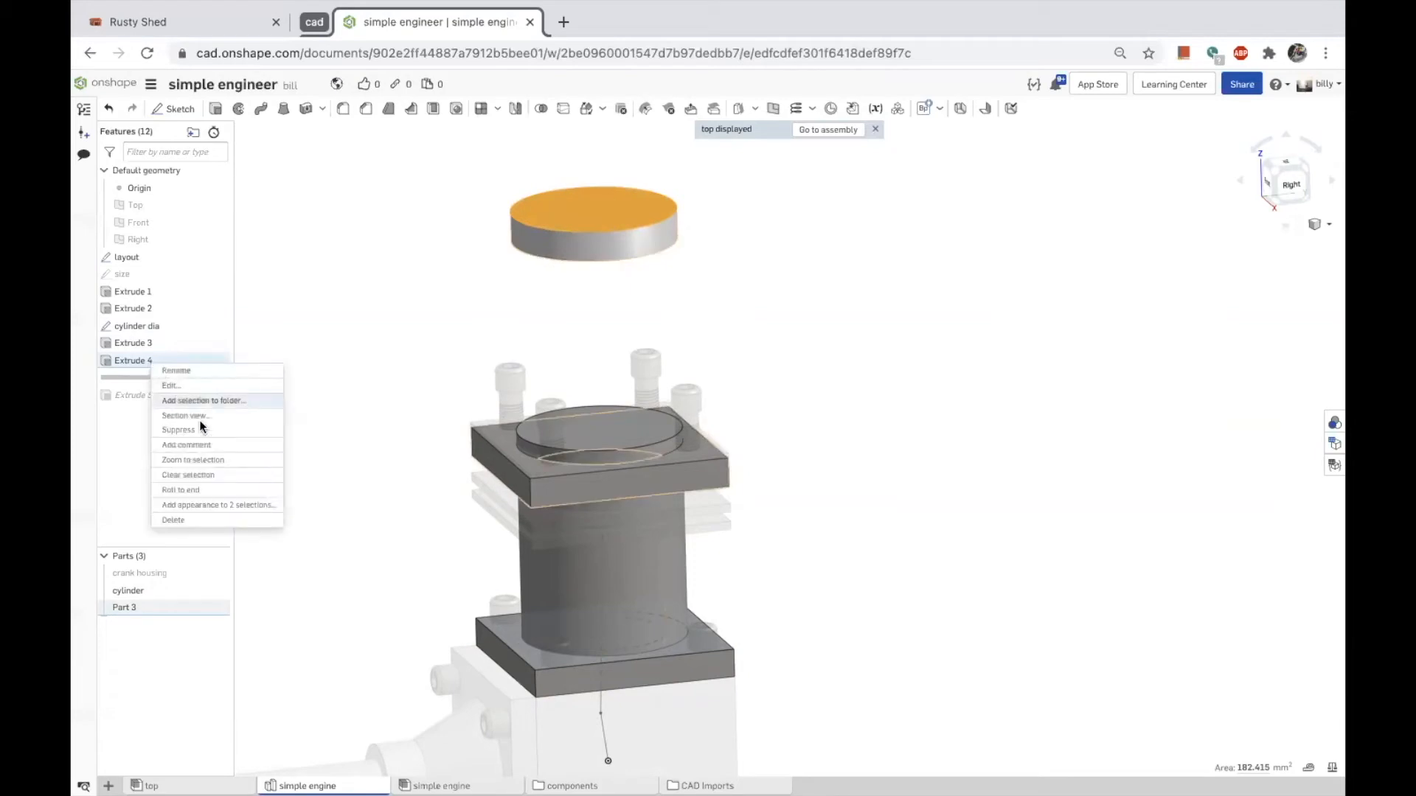
click(184, 520)
drag(183, 359, 183, 401)
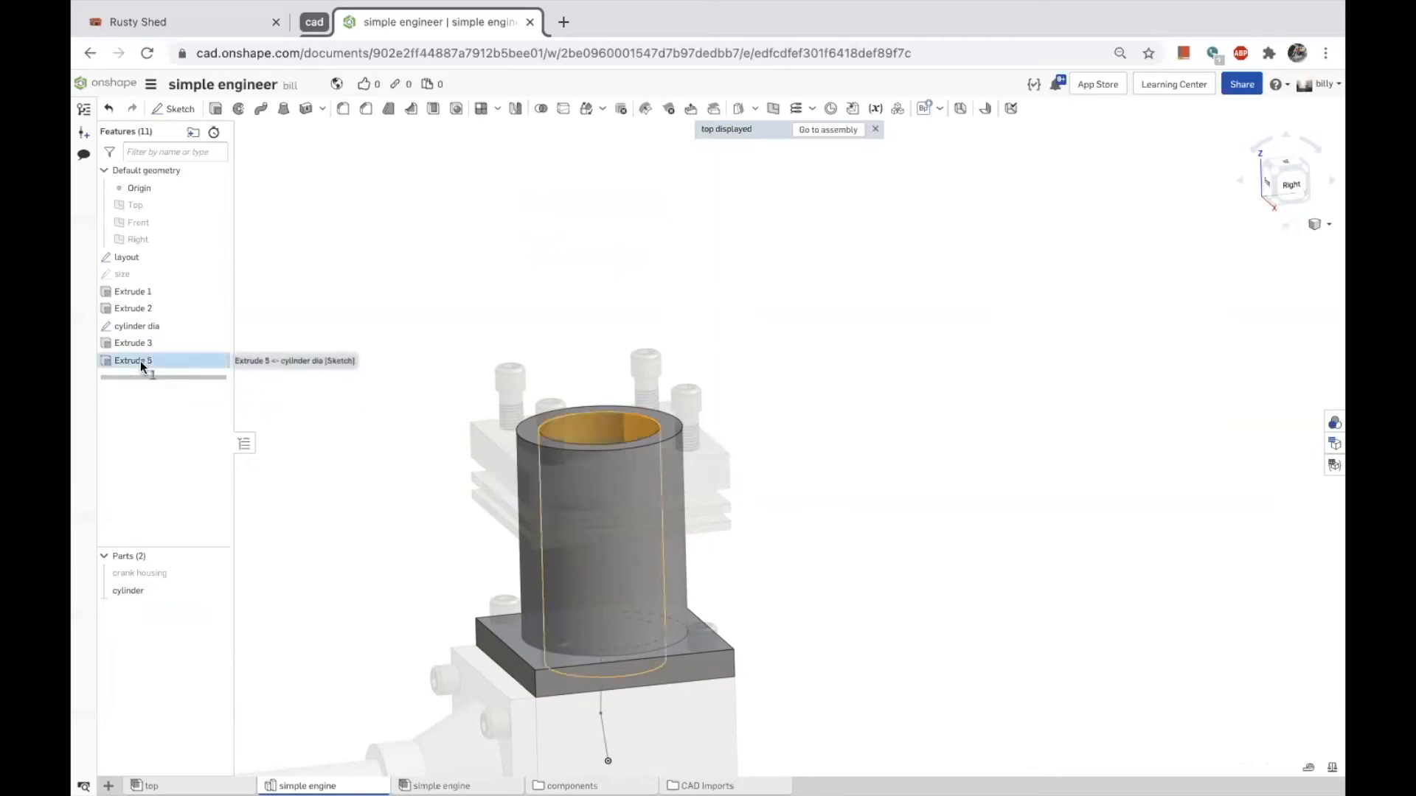
click(145, 342)
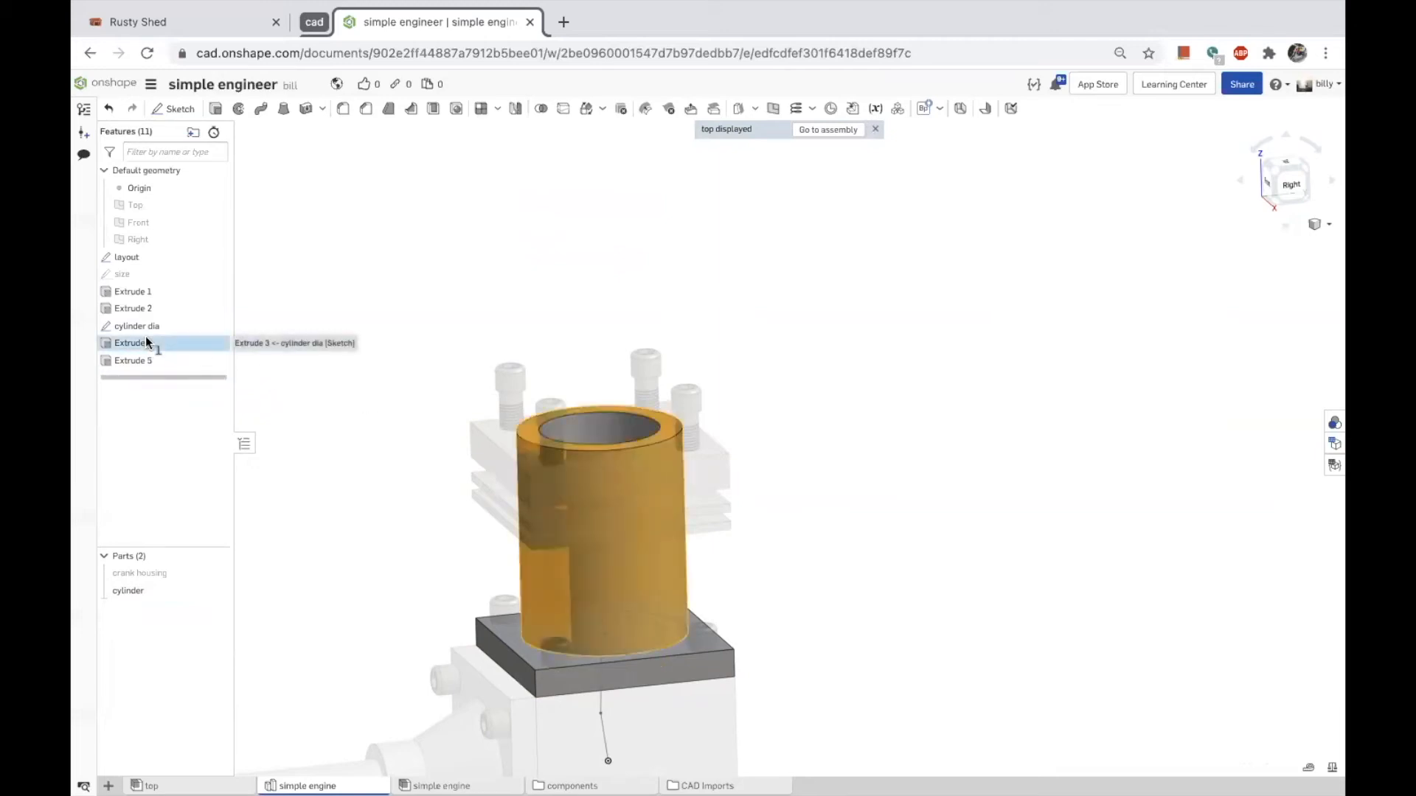
click(294, 348)
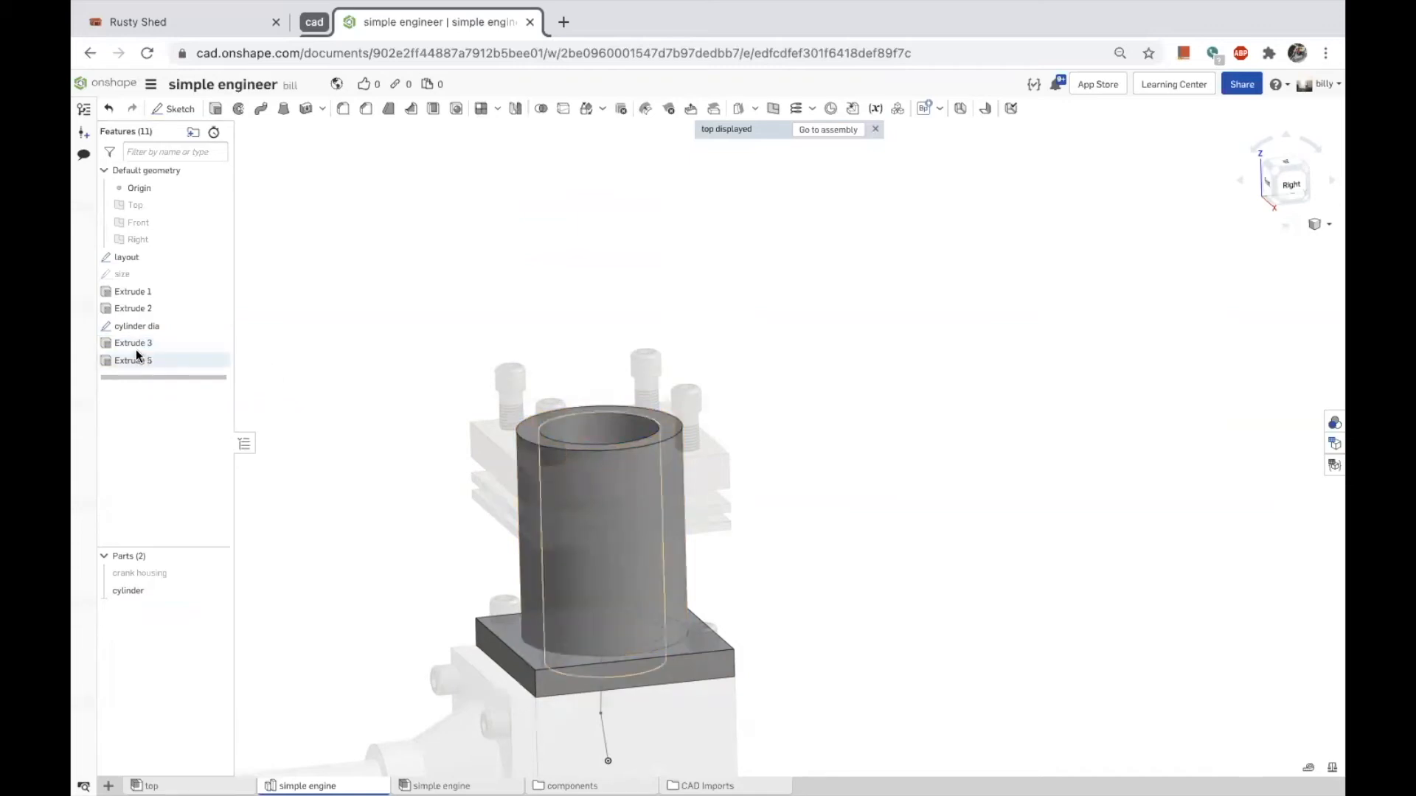
Undo the roll-forward and the deletion of Extrude 4, and select the restored feature.
key(super+z)
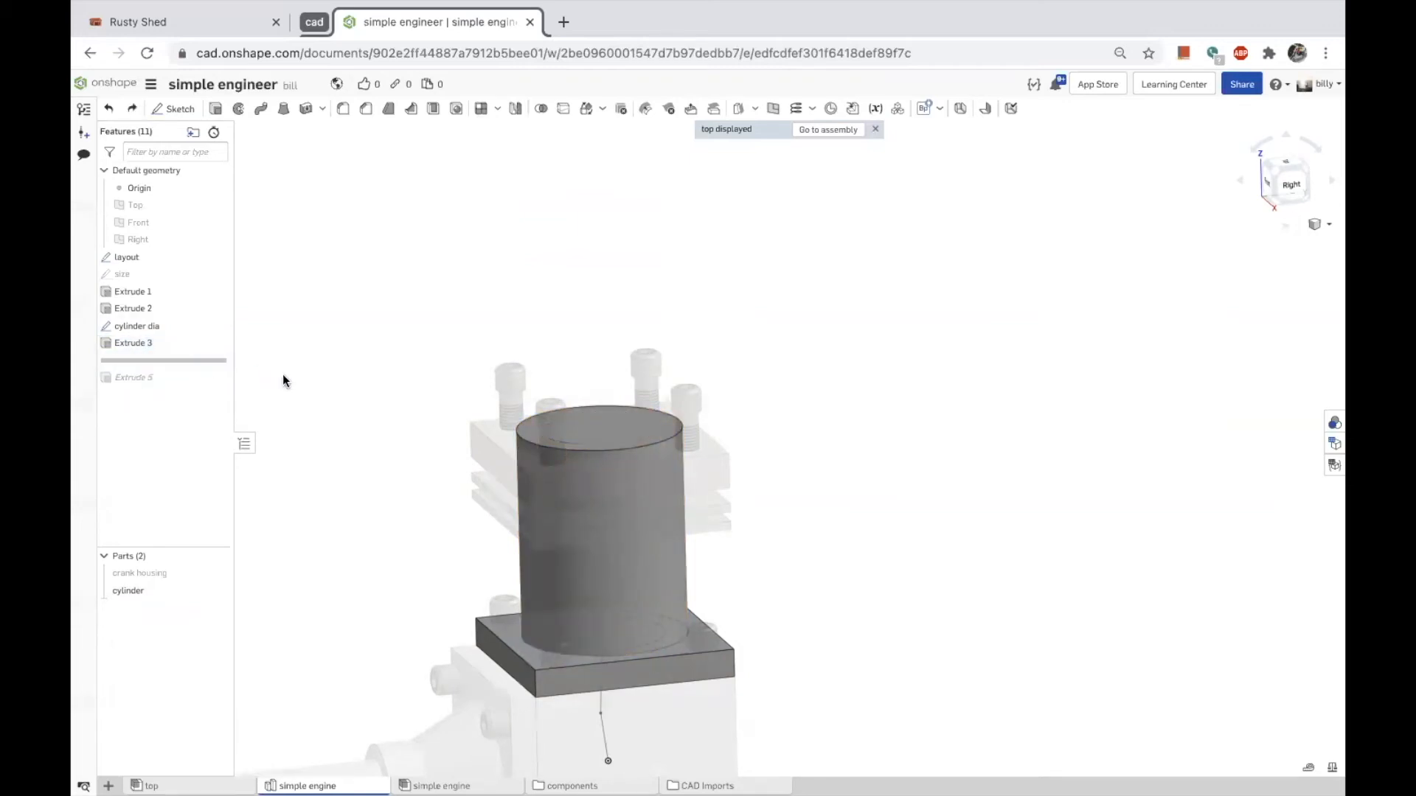
key(super+y)
click(128, 360)
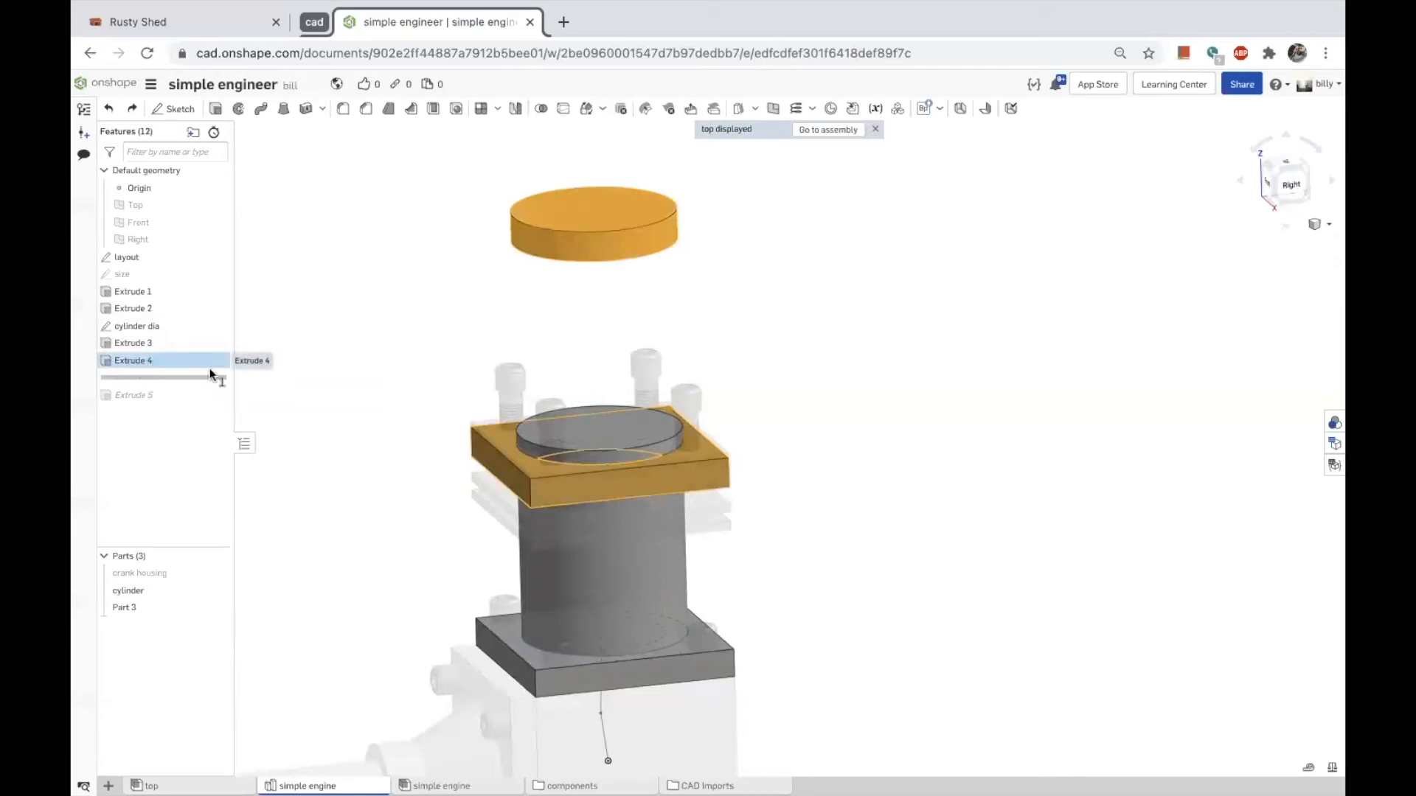
Edit Extrude 4 and remove the cylinder's top face from its faces to extrude.
scroll(435, 377, down, 5)
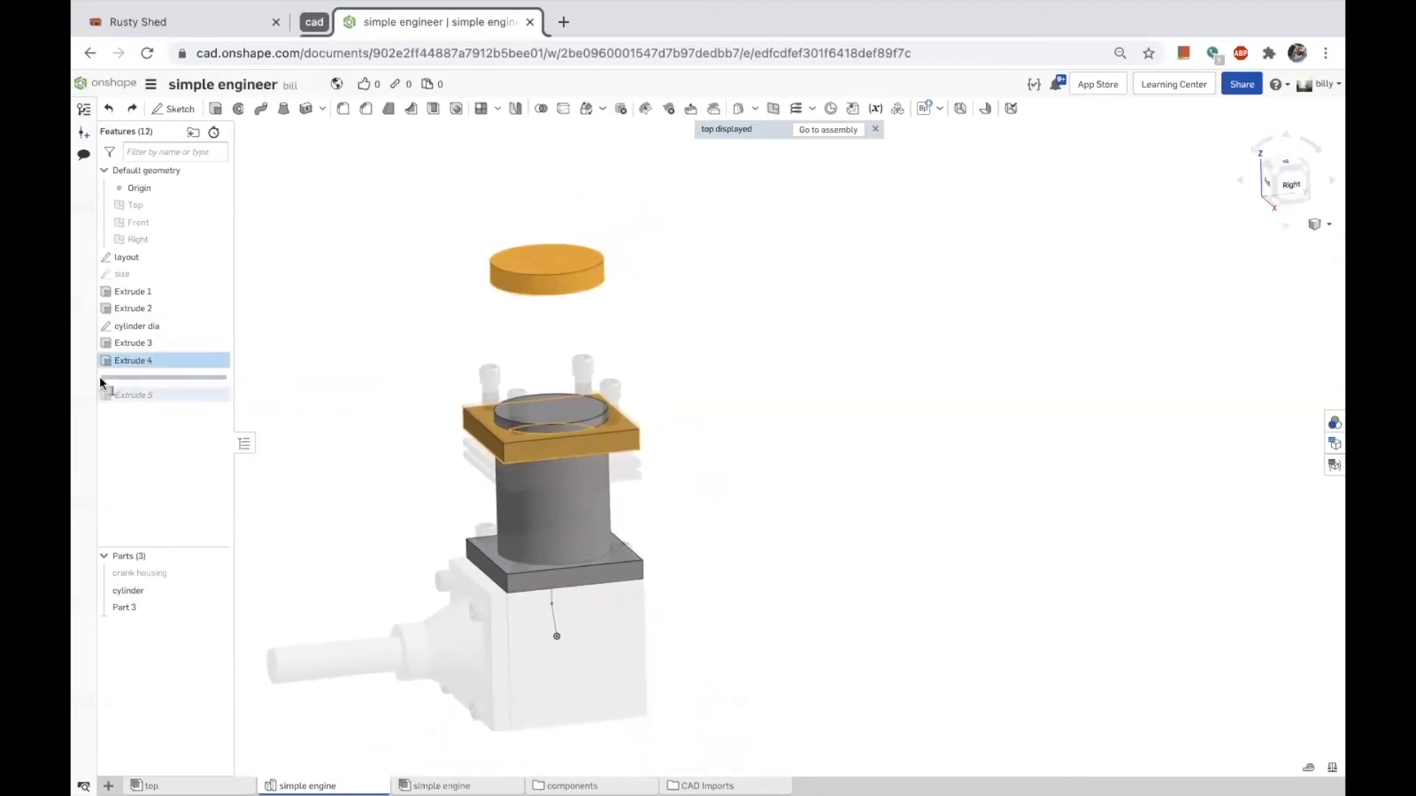
double_click(124, 361)
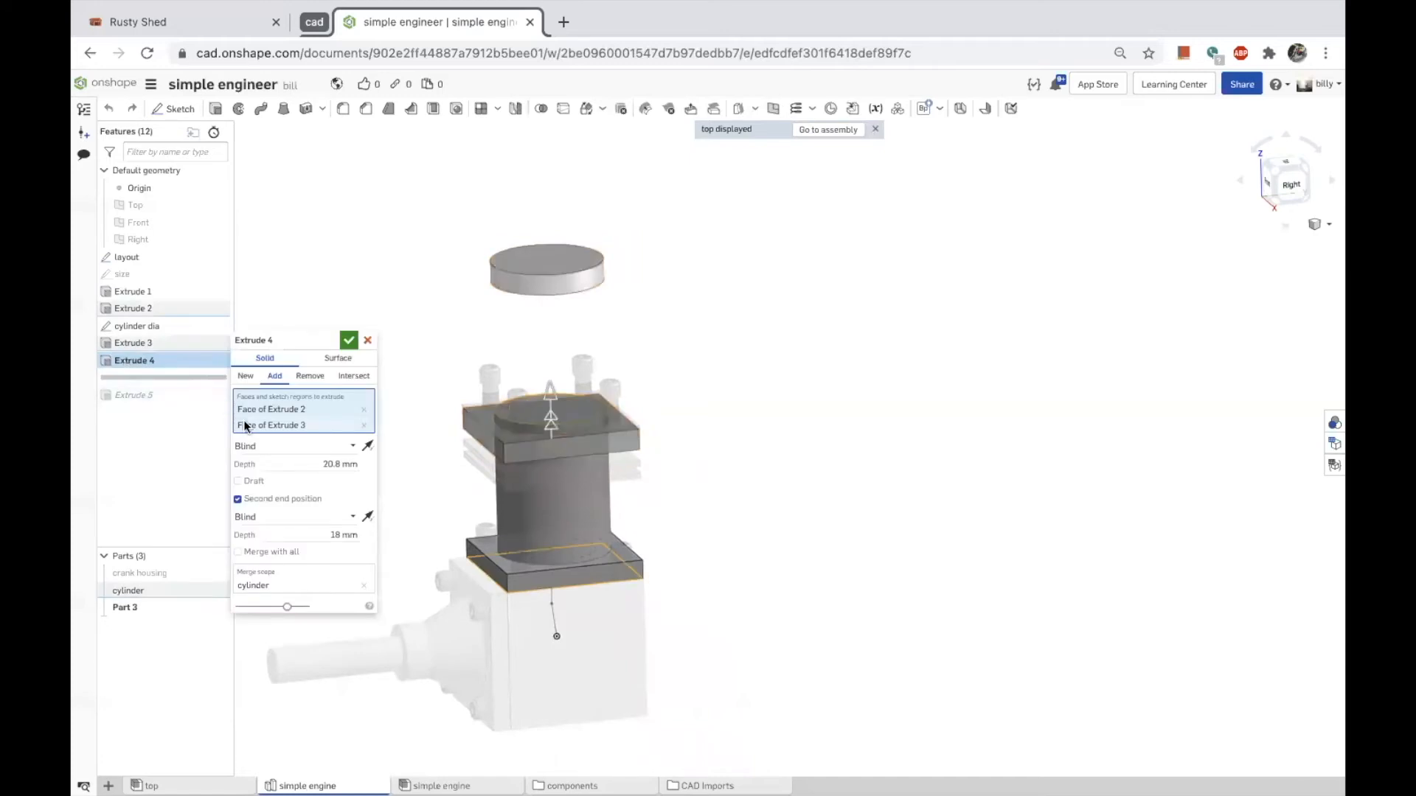
click(364, 426)
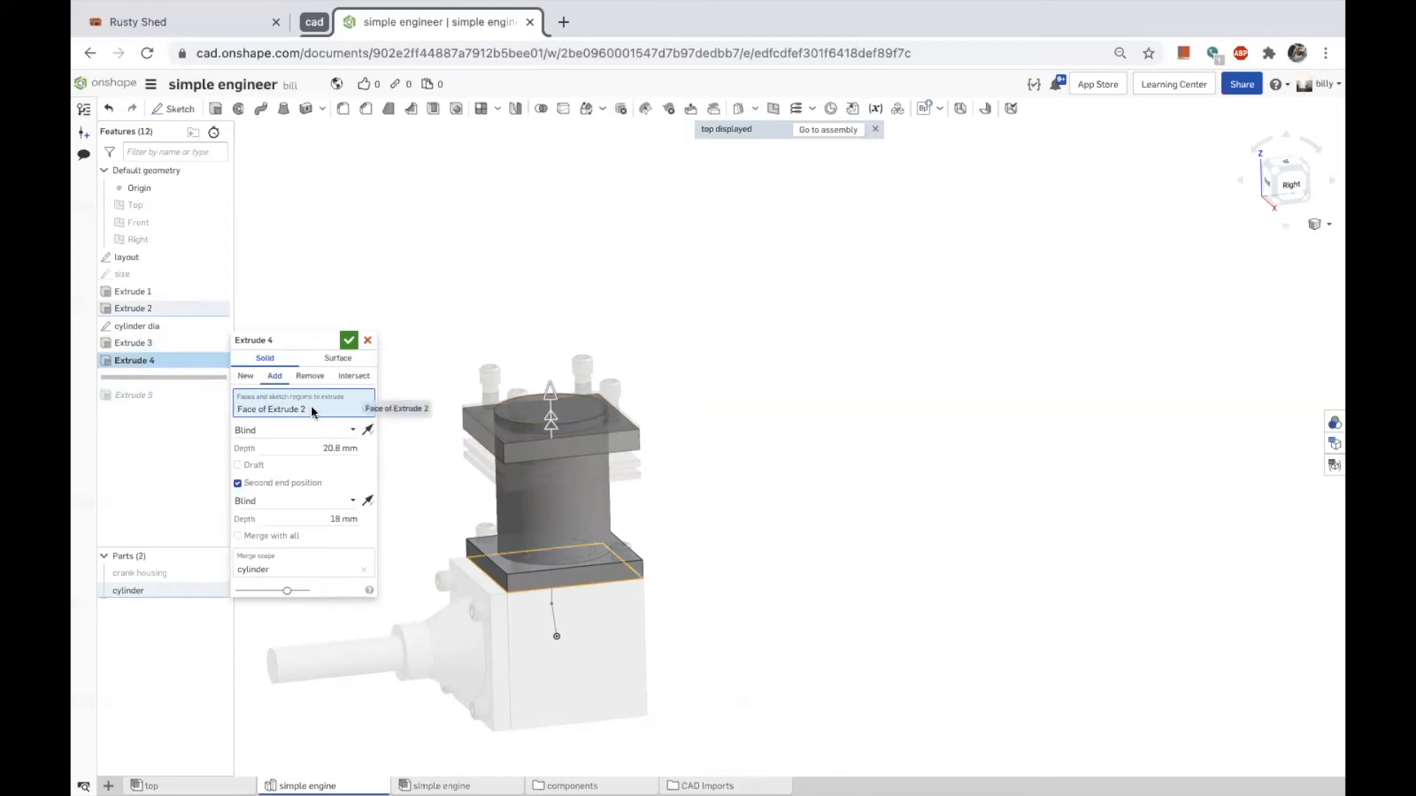
Try adjusting Extrude 4's first and second end depths to about 20.3 mm and 17.4 mm to match the imported flange.
right_drag(765, 469, 772, 484)
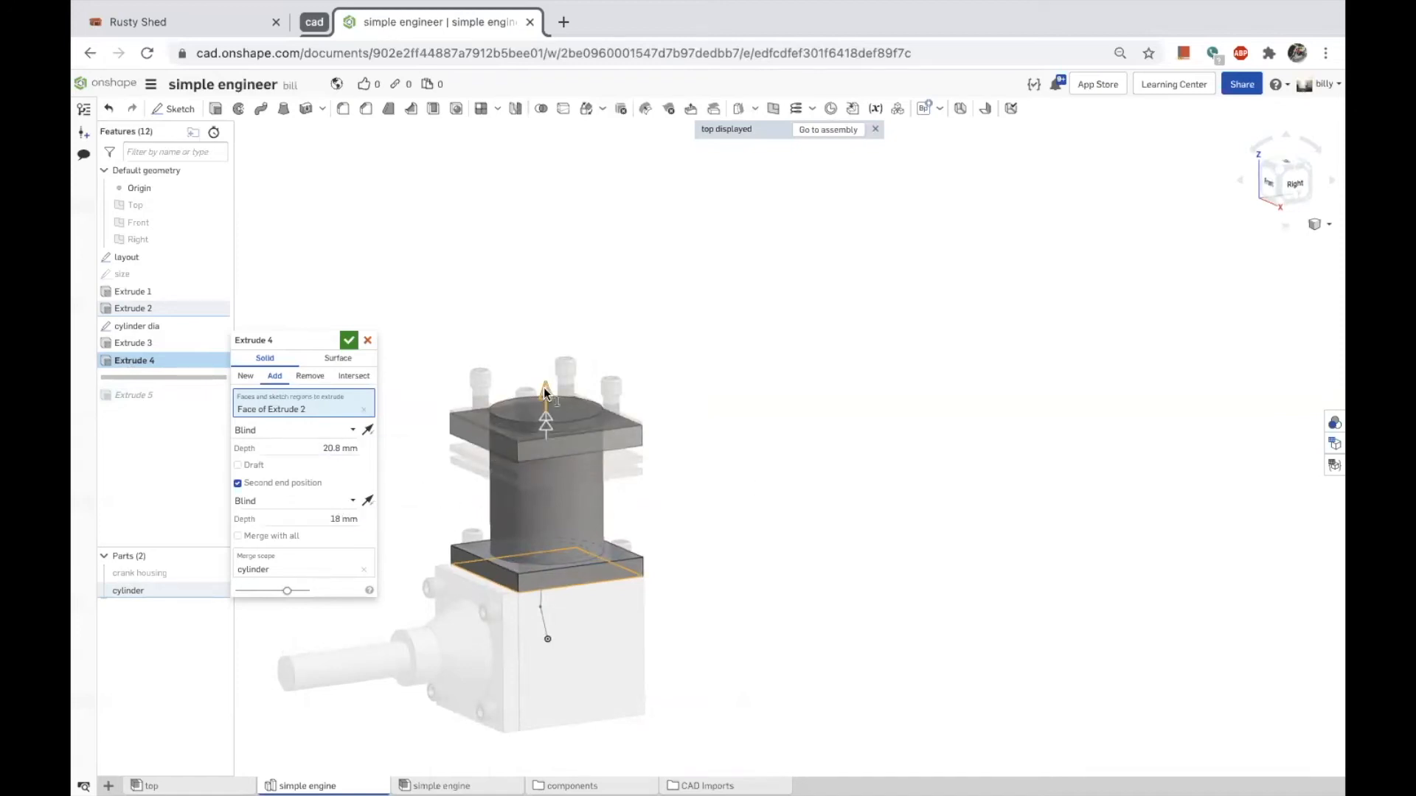
drag(546, 360, 546, 320)
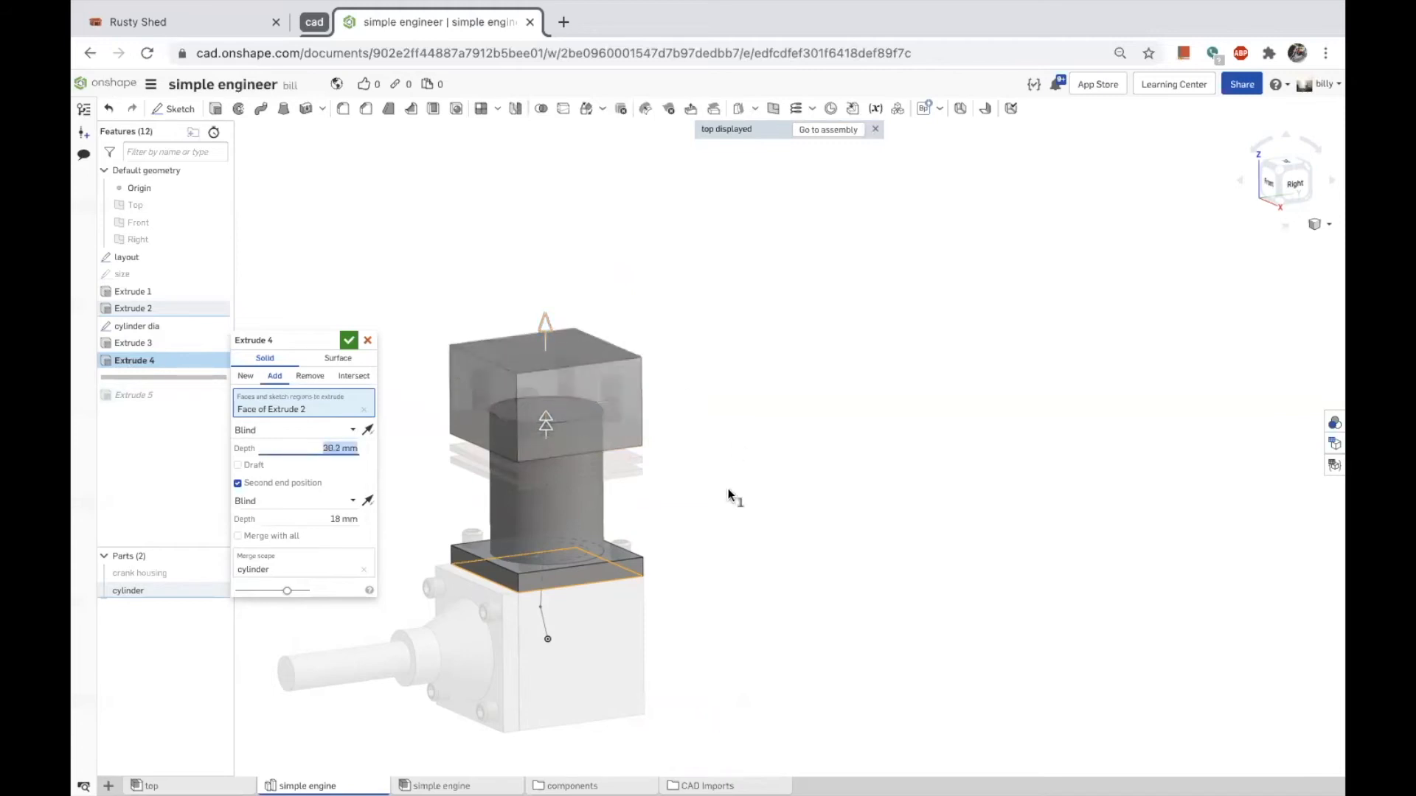
mouse_move(546, 422)
mouse_down()
mouse_move(544, 463)
mouse_move(553, 442)
mouse_up()
drag(547, 324, 543, 396)
drag(543, 457, 548, 425)
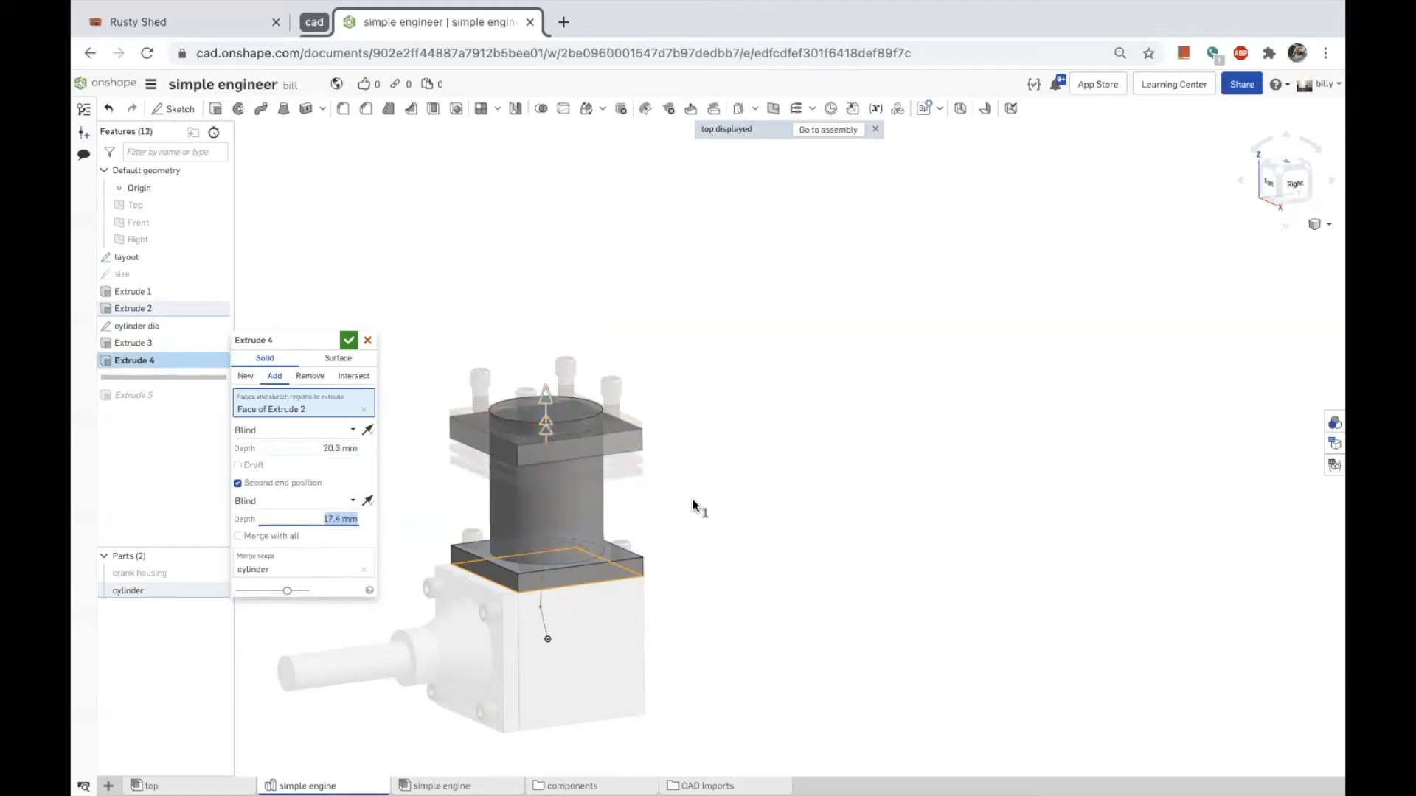
scroll(697, 531, down, 5)
text(f)
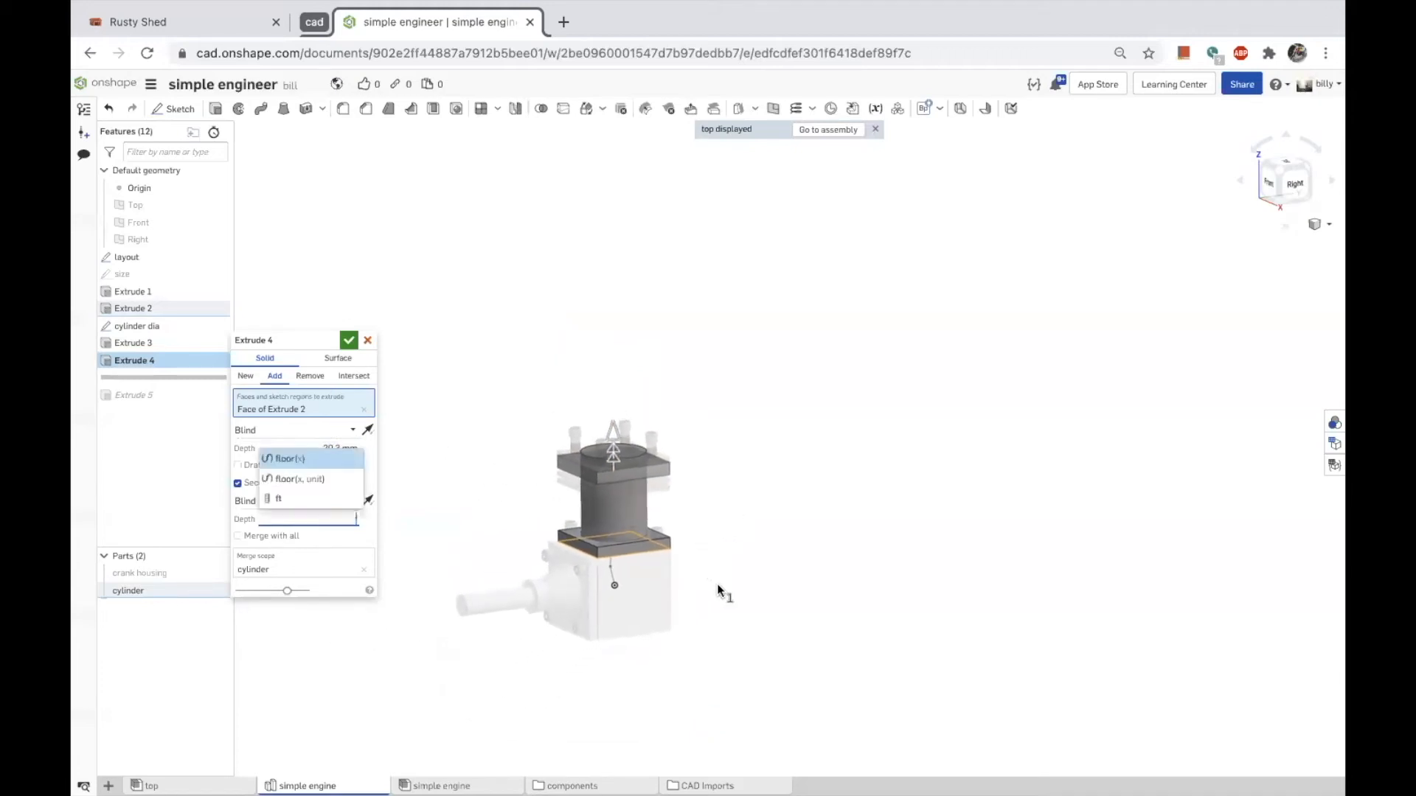
click(338, 358)
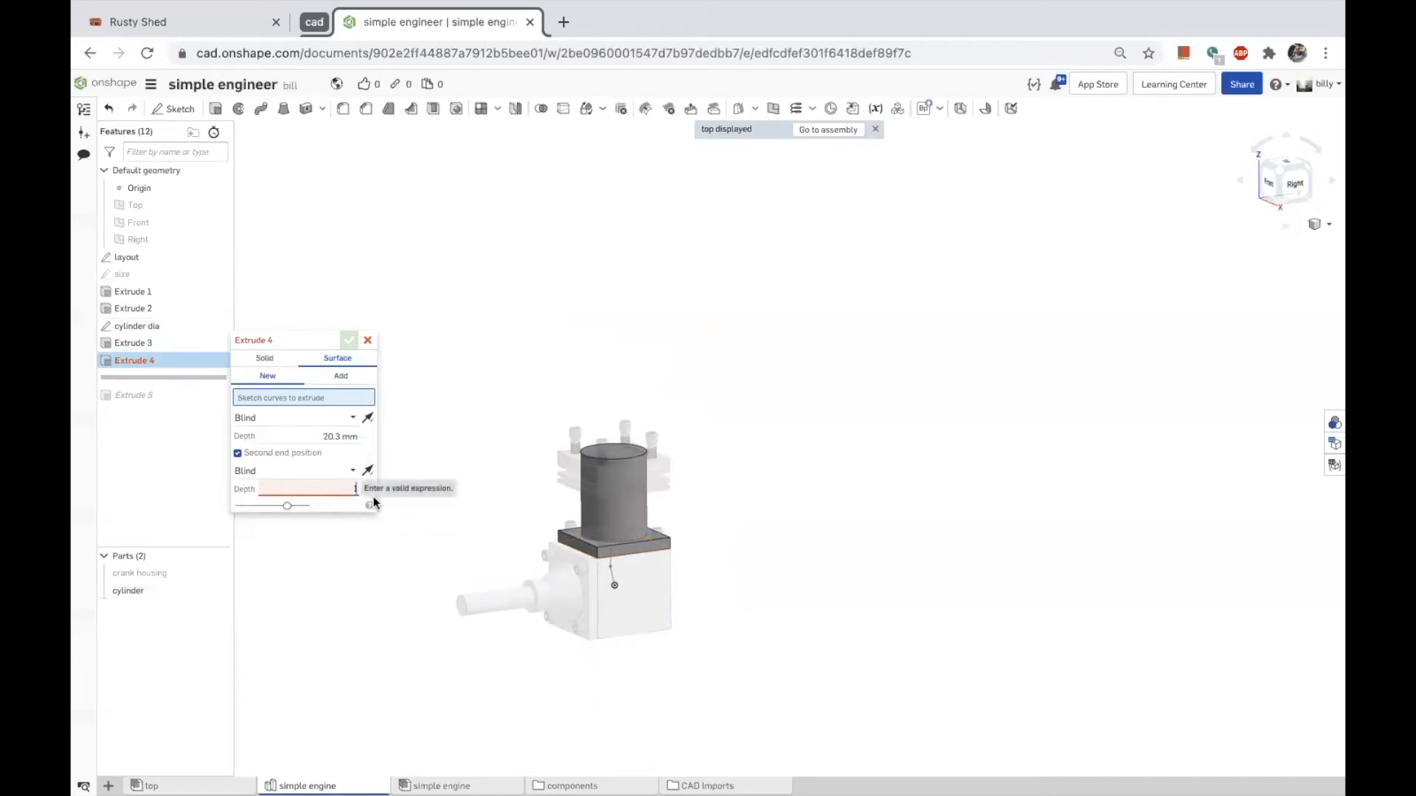
text(2)
click(467, 479)
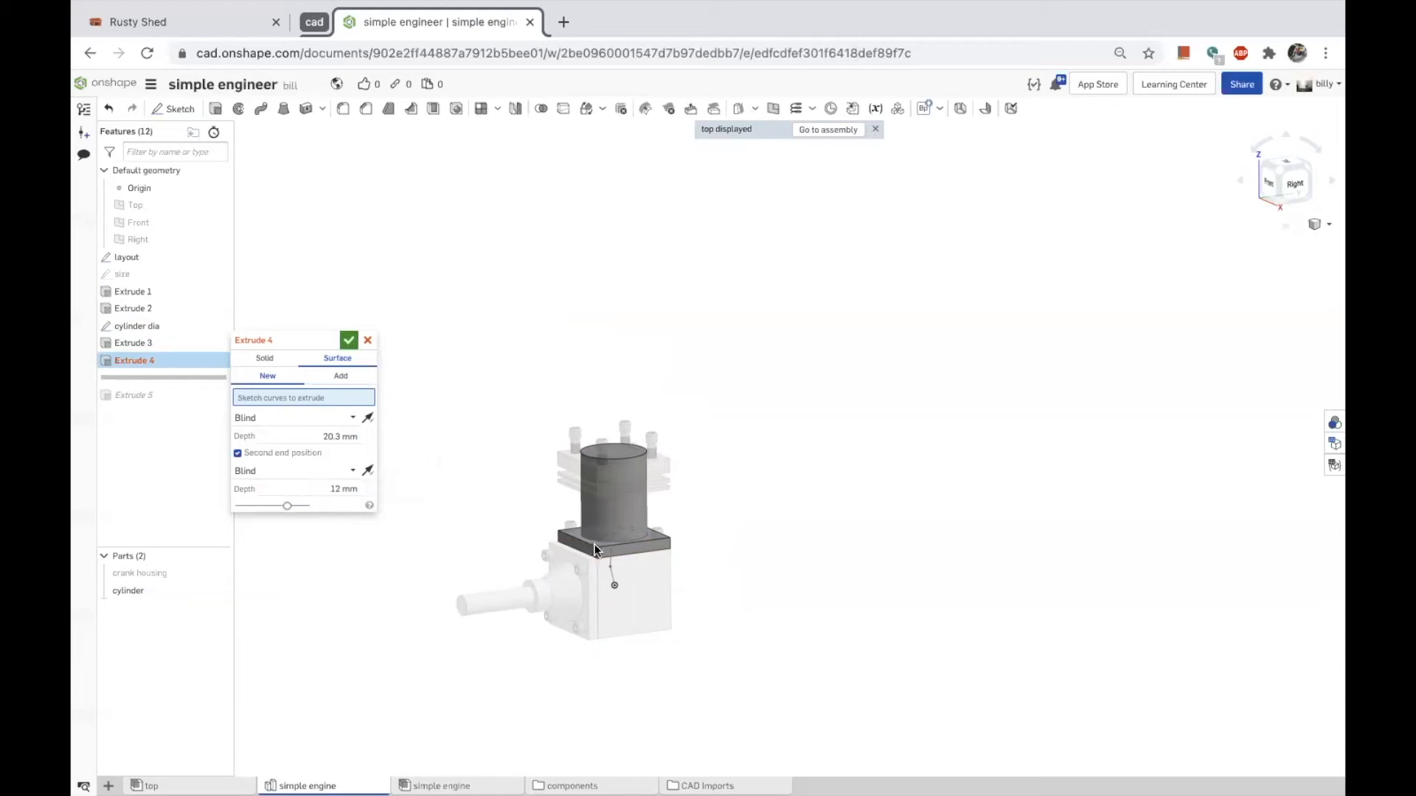
scroll(627, 515, up, 3)
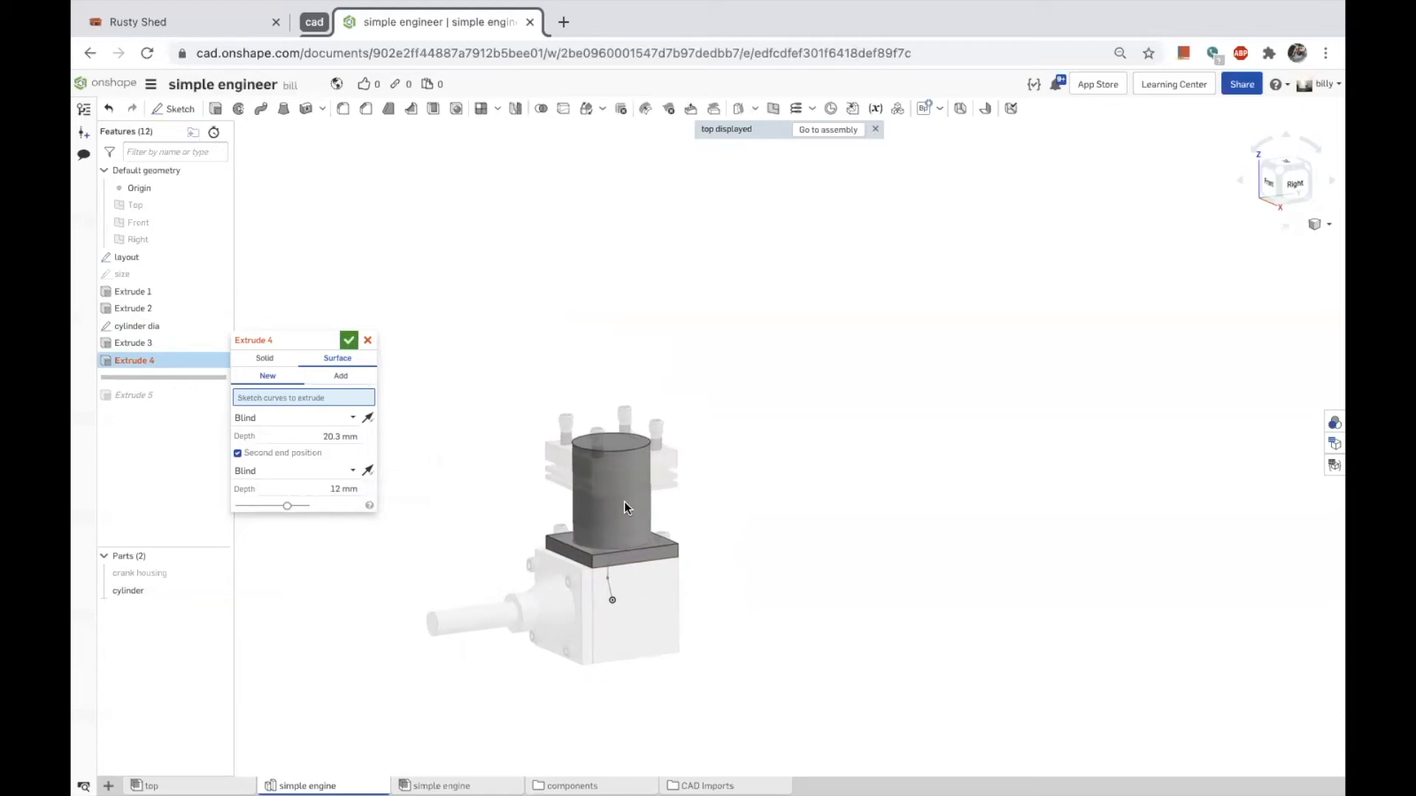
click(333, 486)
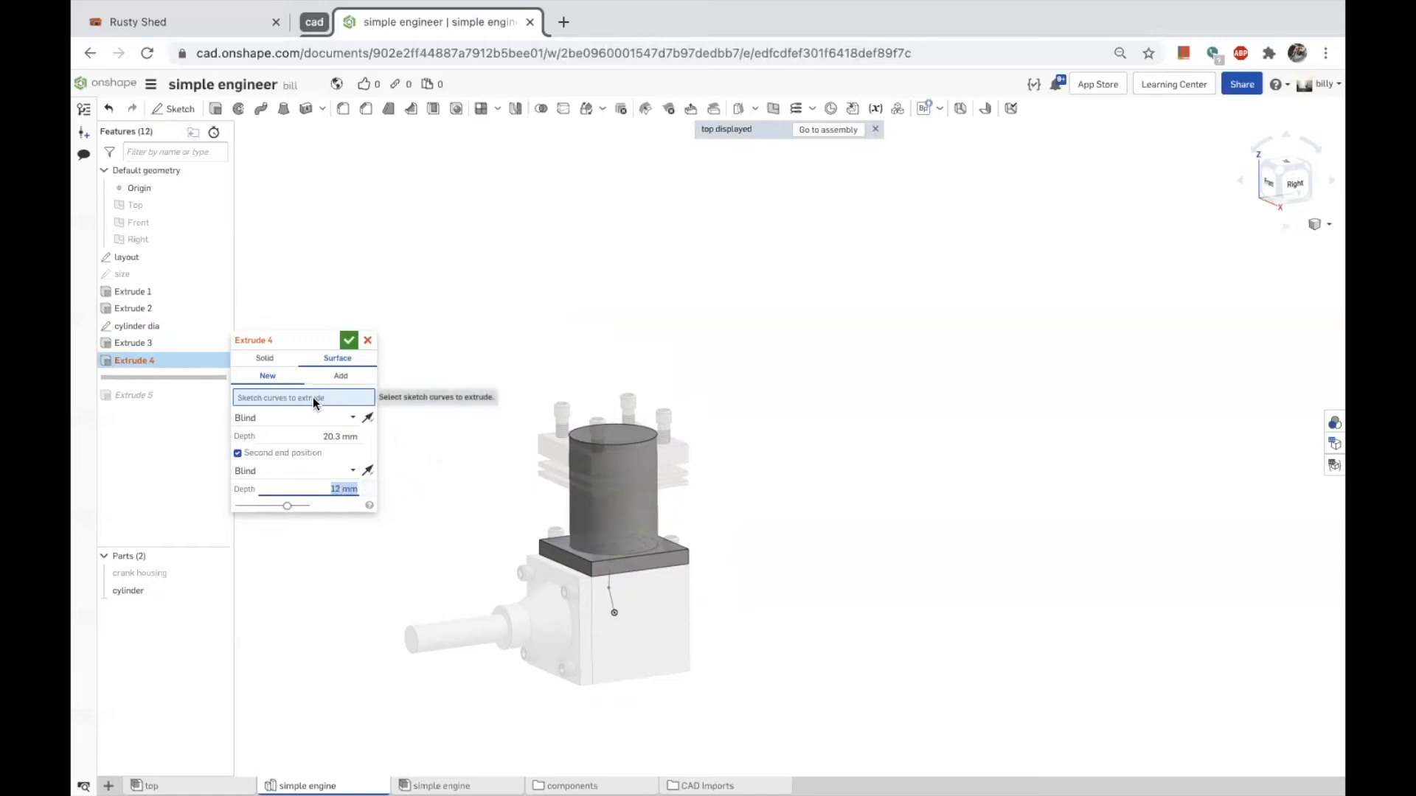
scroll(559, 558, up, 6)
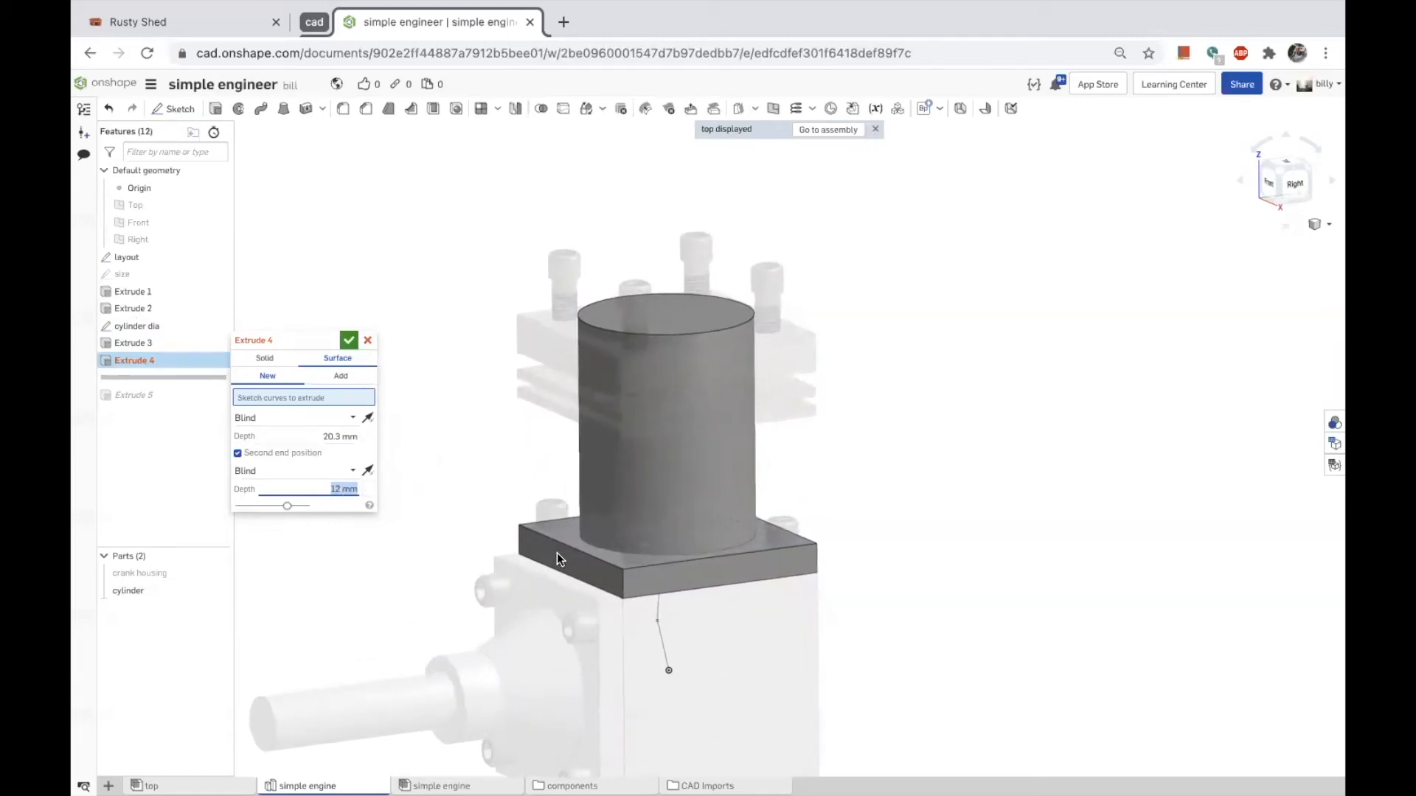
mouse_move(479, 460)
right_down()
mouse_move(488, 440)
mouse_move(481, 484)
right_up()
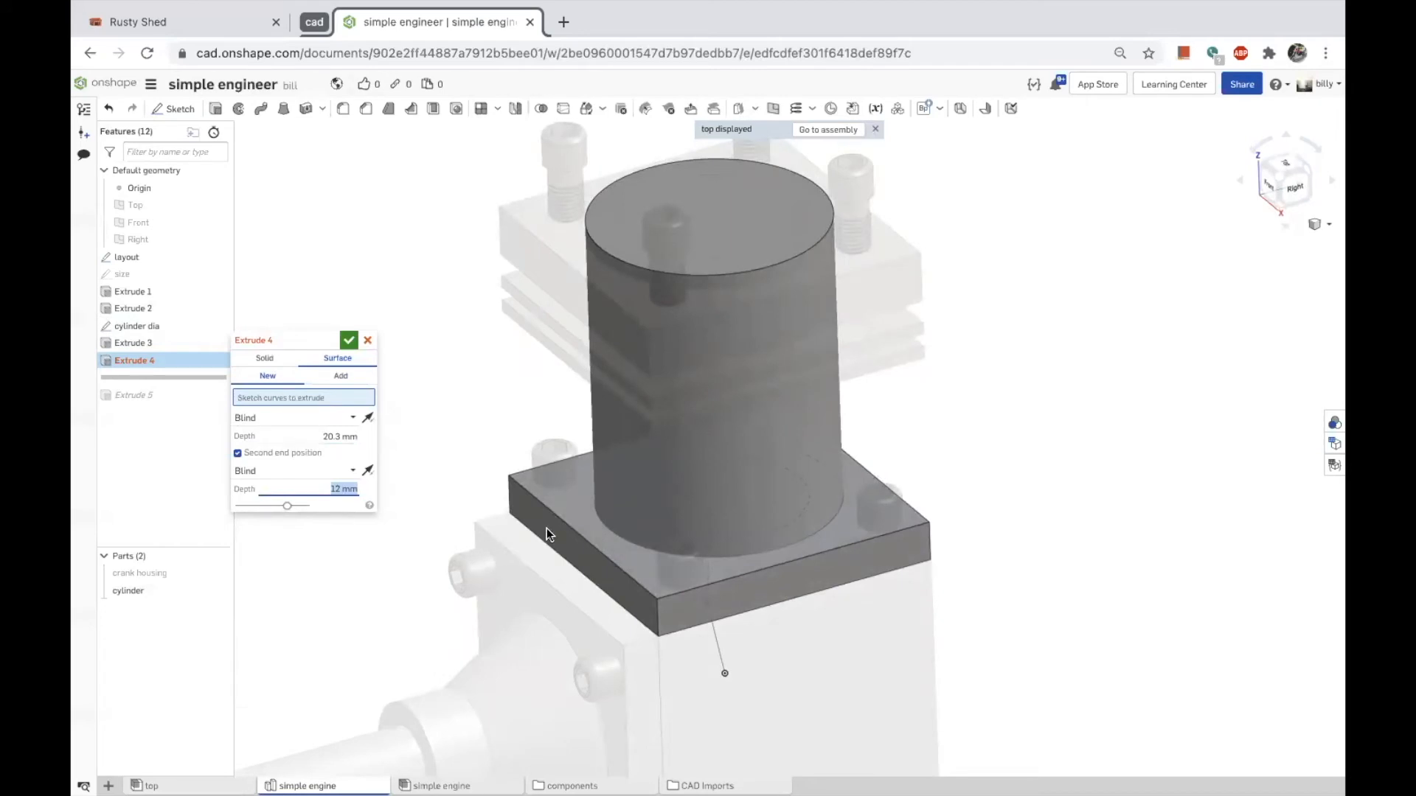
click(349, 341)
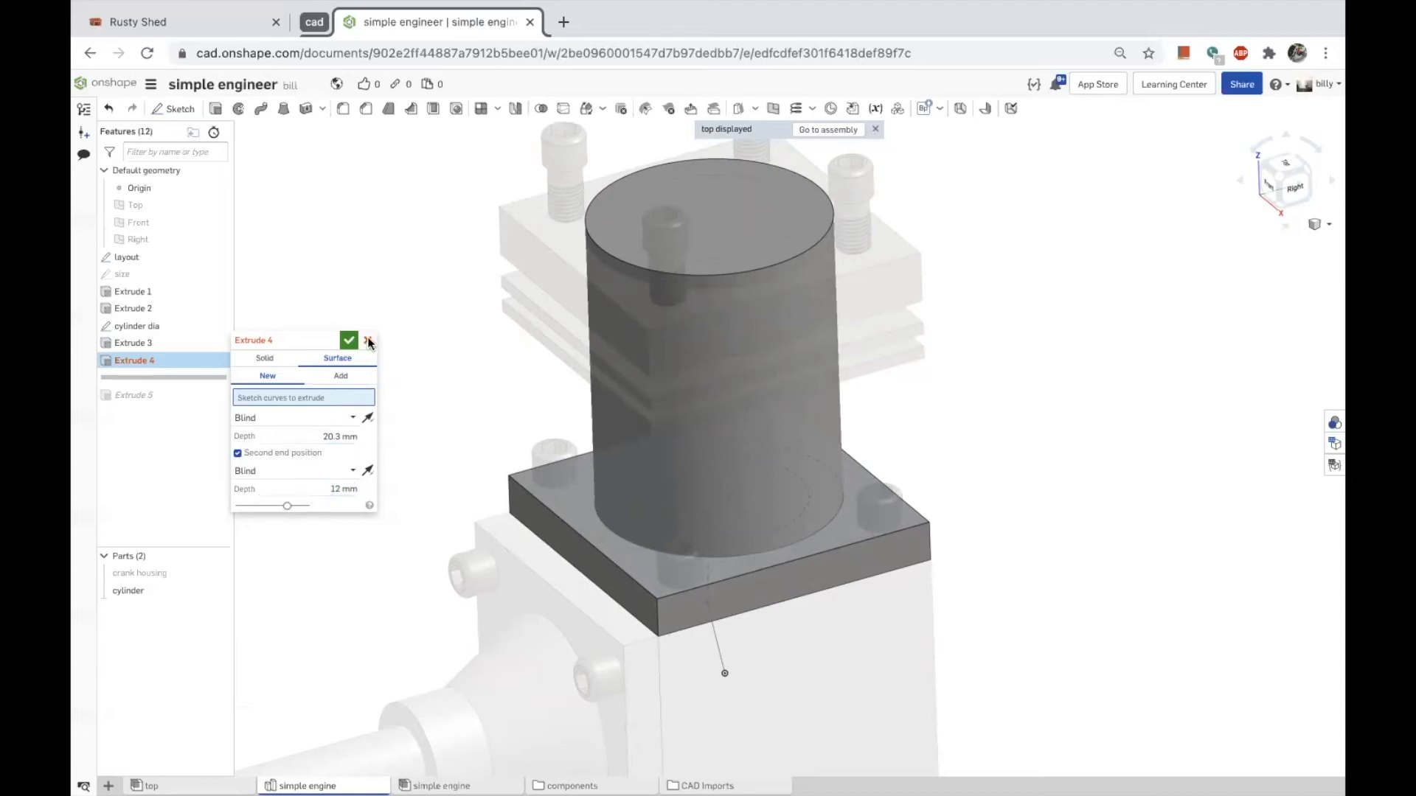
Edit Extrude 4, remove the cylinder's top face from its faces to extrude, and accept the feature.
click(136, 363)
double_click(133, 361)
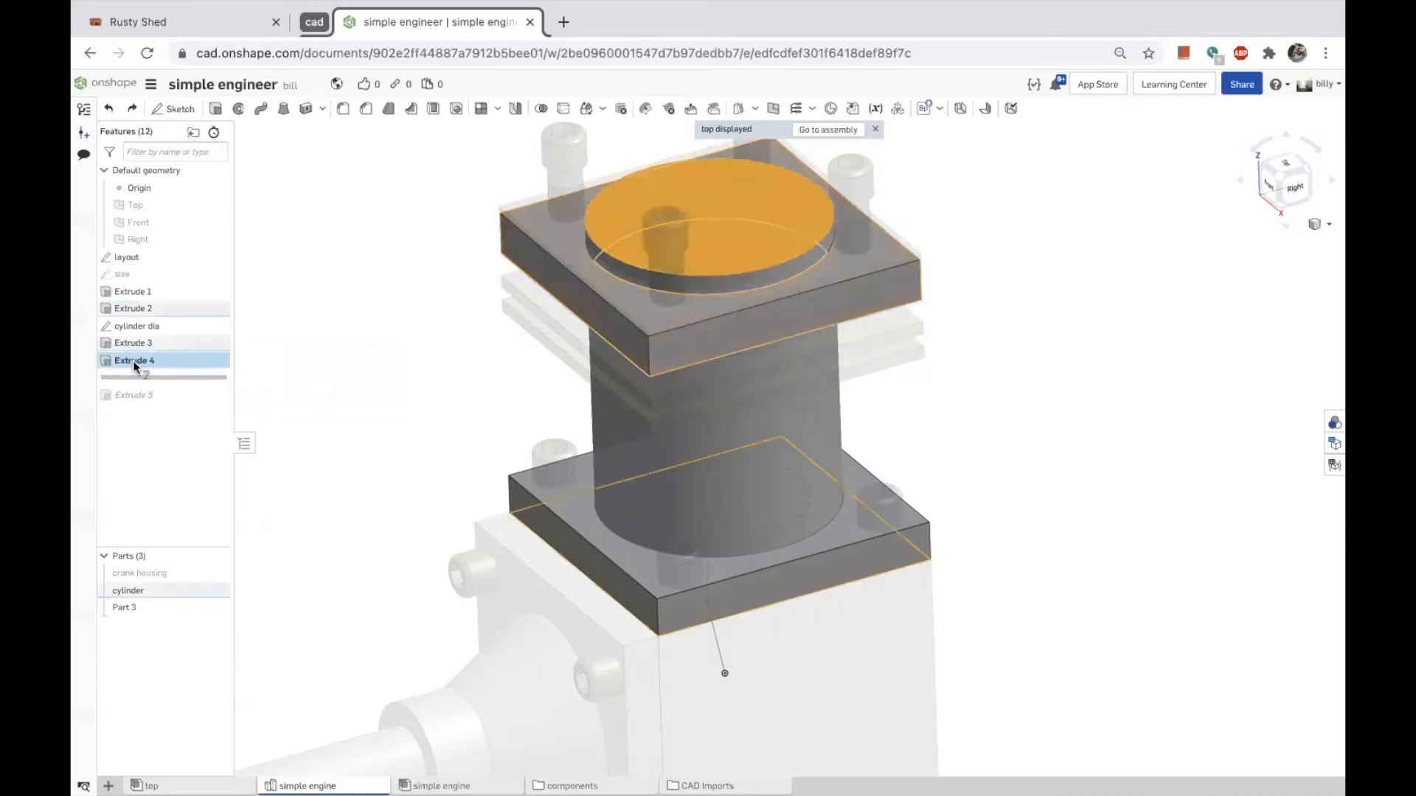
click(363, 426)
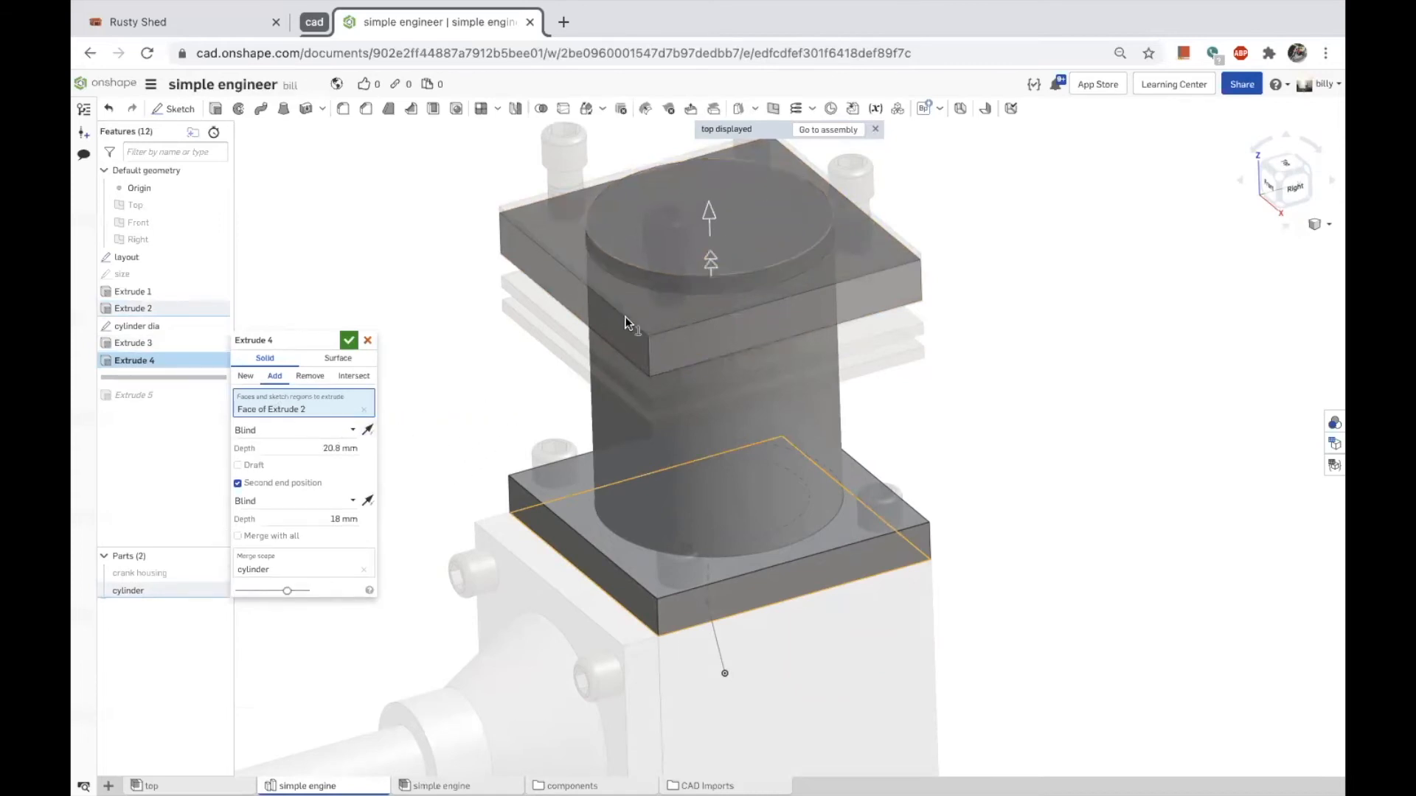
scroll(710, 437, down, 5)
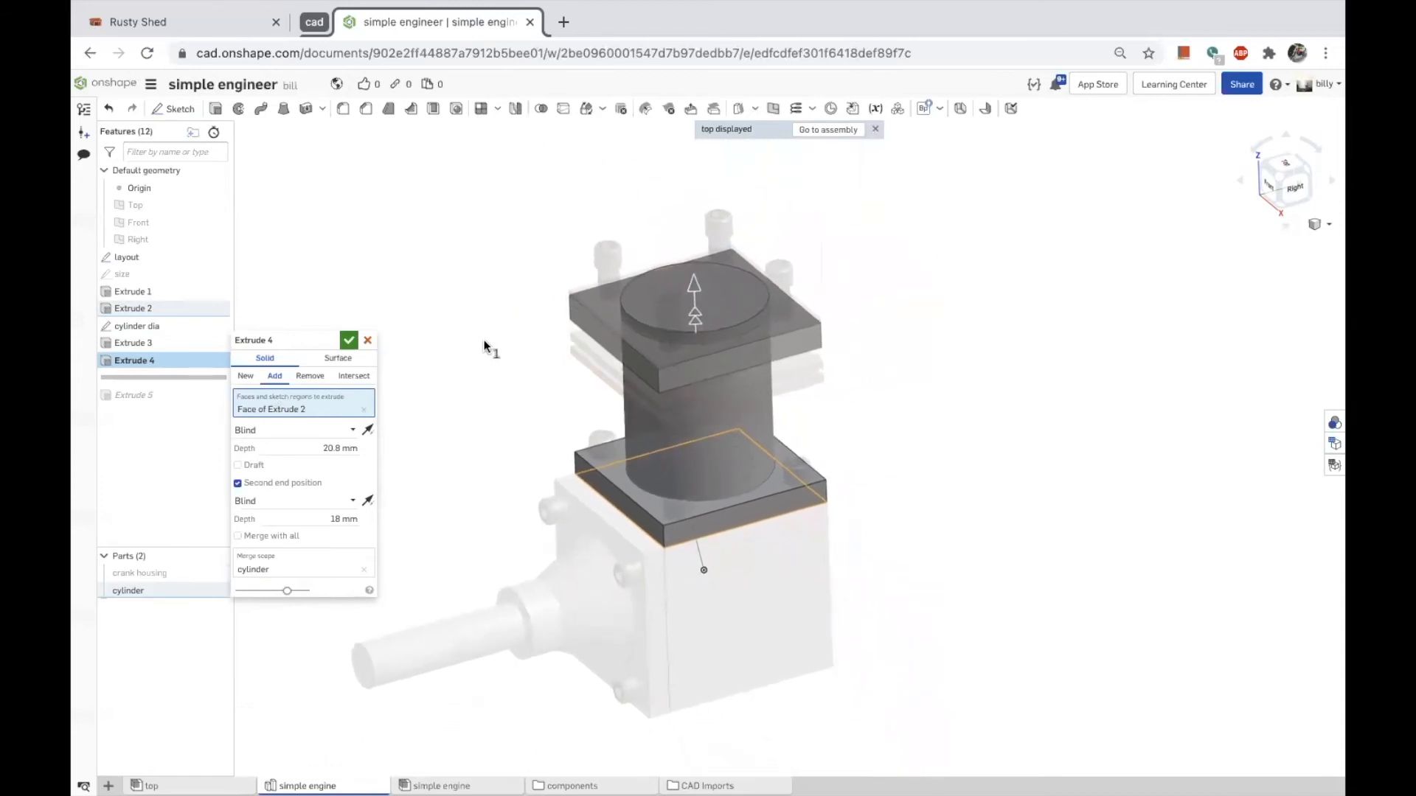
click(348, 340)
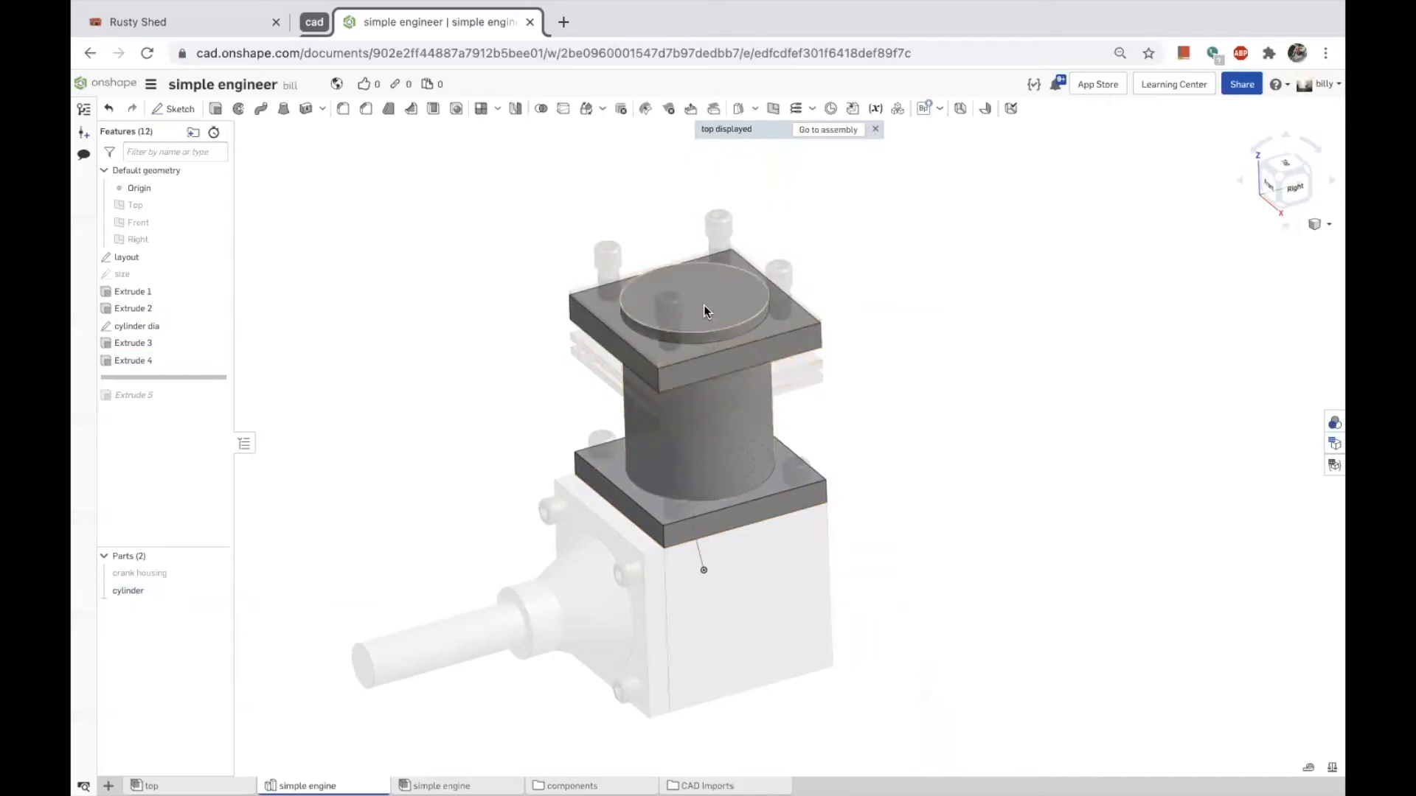
Set Extrude 4's first end condition to Up to face, picking the cylinder's top face as the limit.
double_click(119, 361)
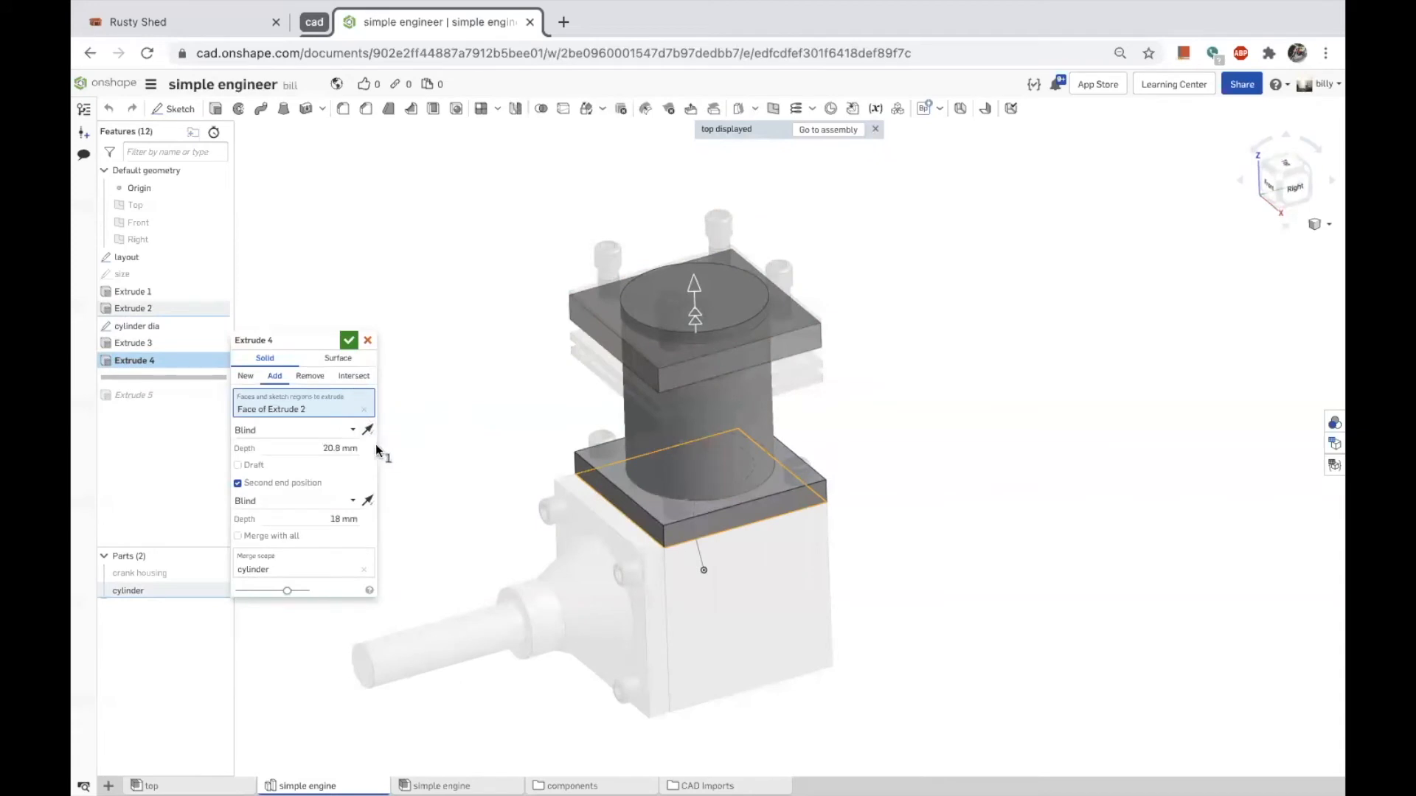
click(262, 432)
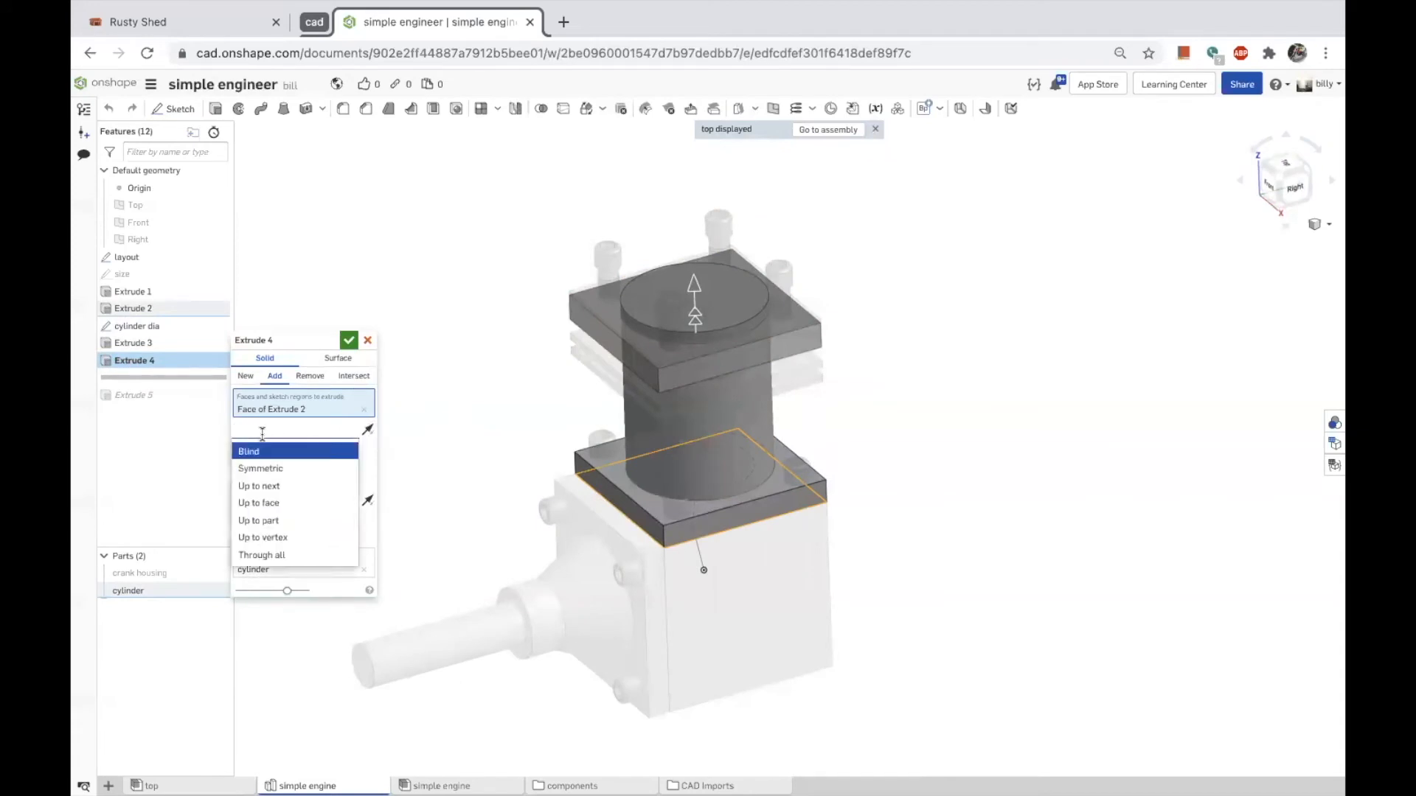
click(275, 503)
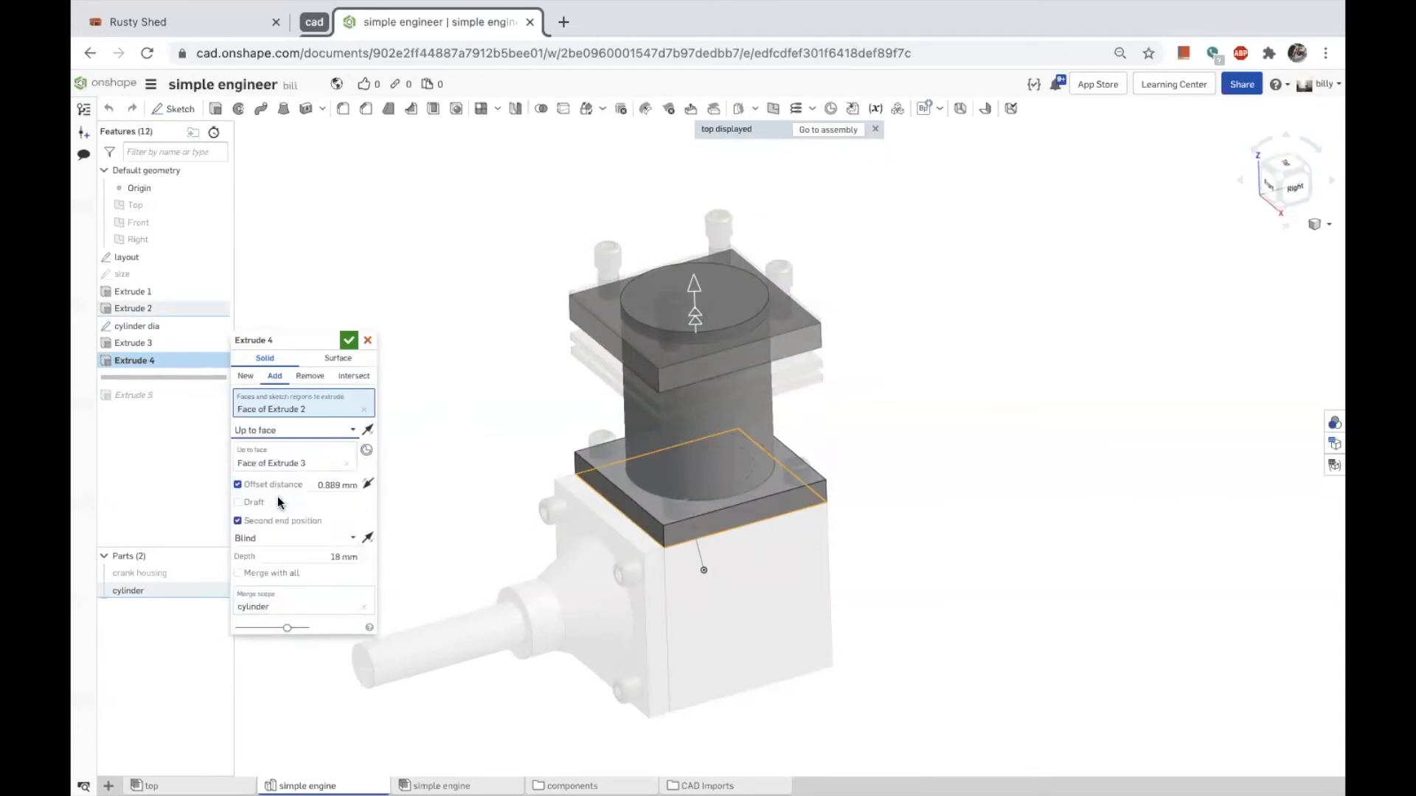
click(696, 289)
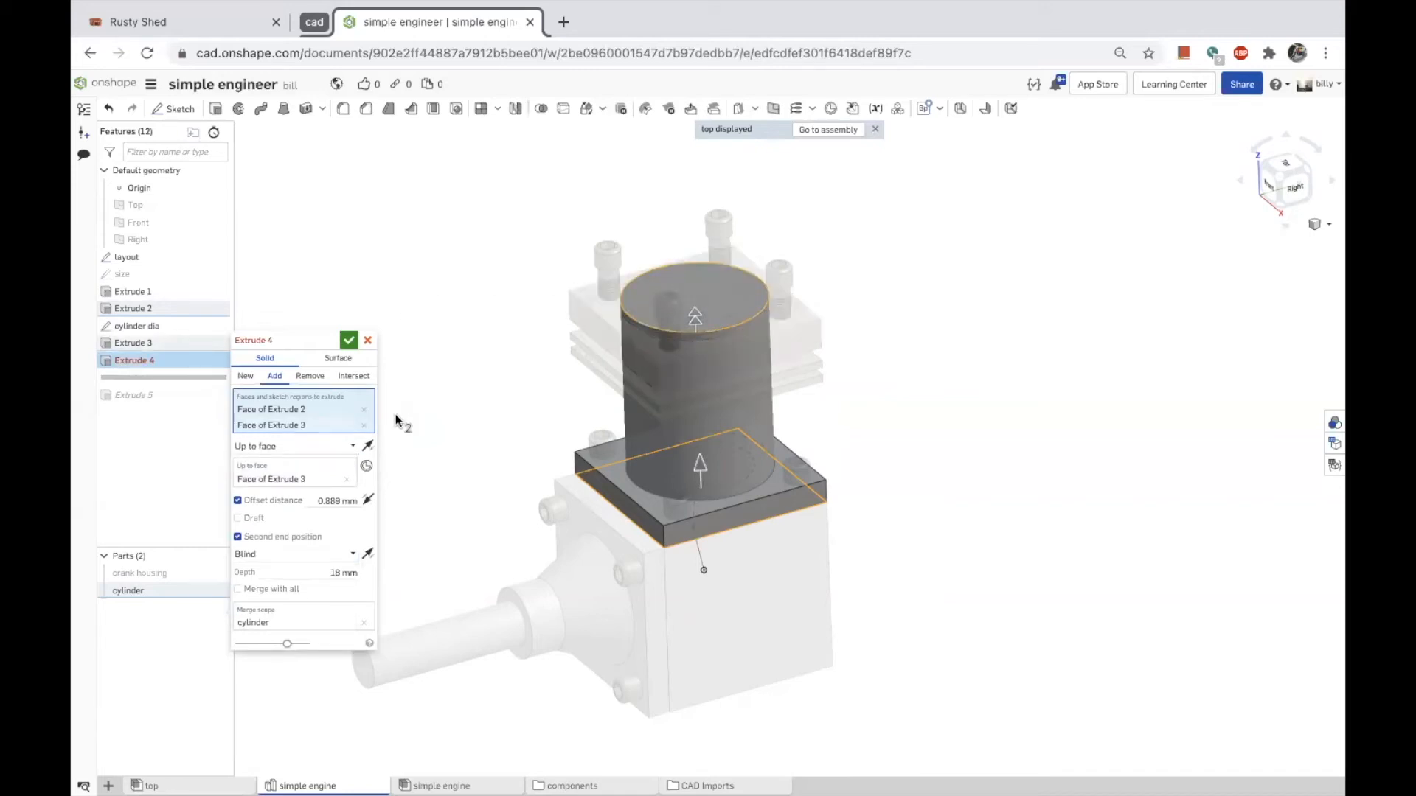
click(364, 425)
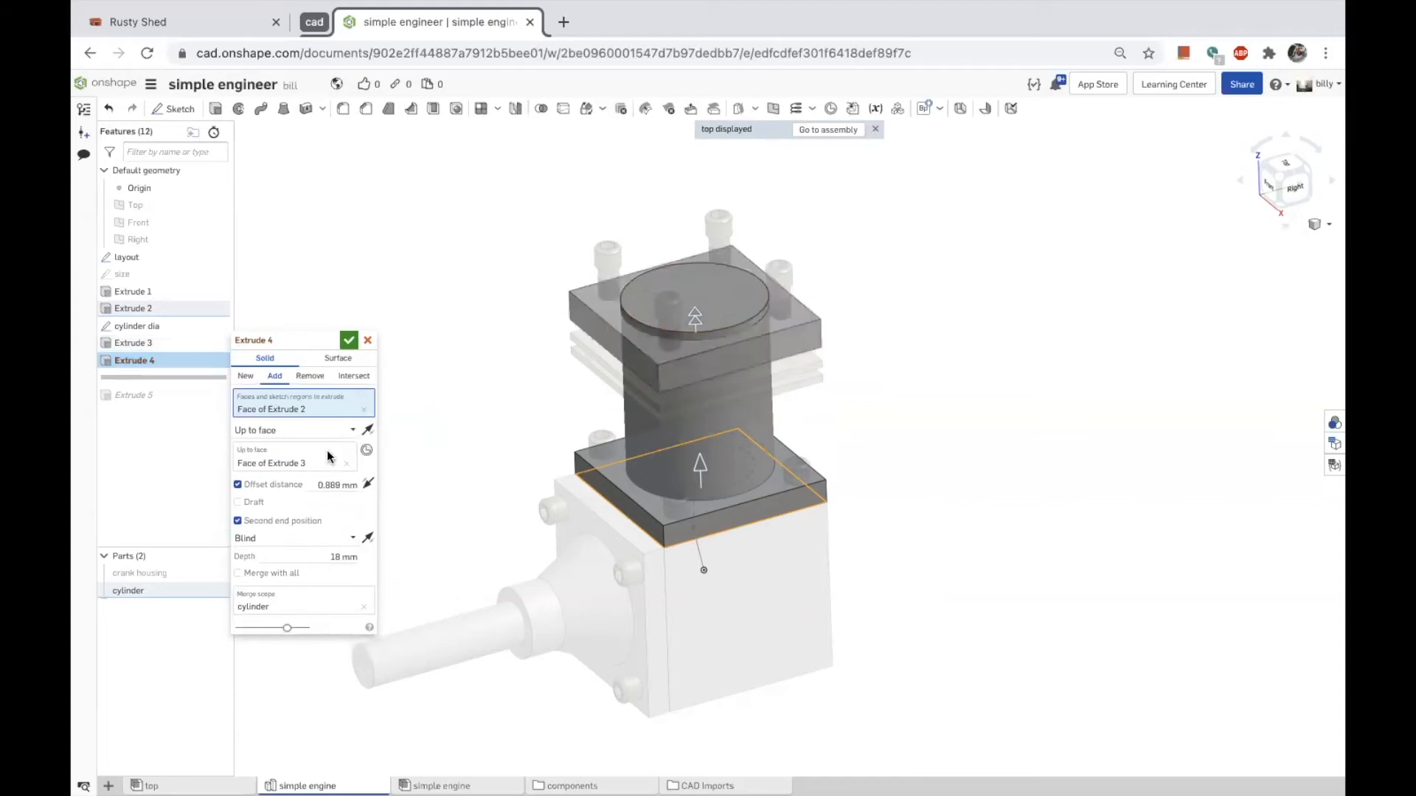
click(345, 464)
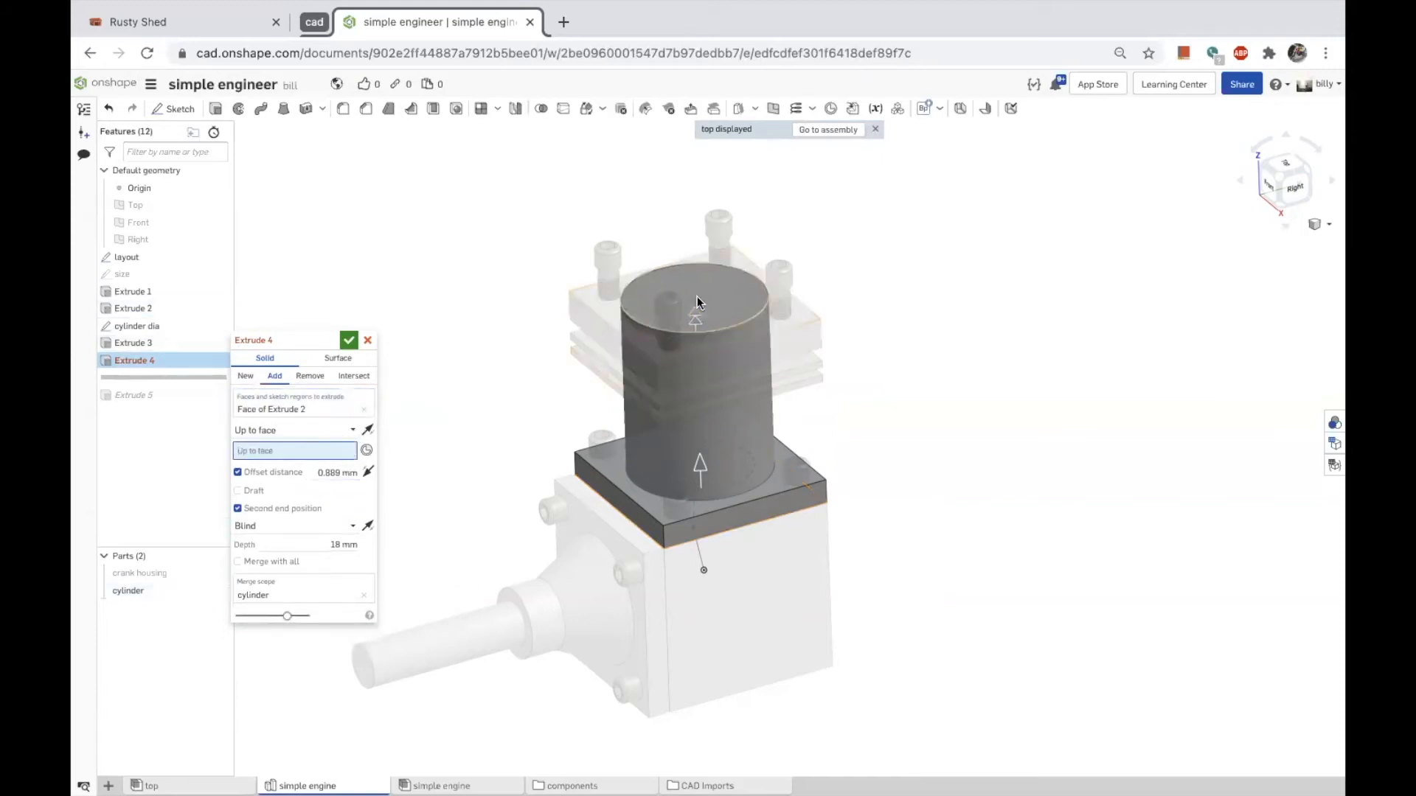
click(703, 301)
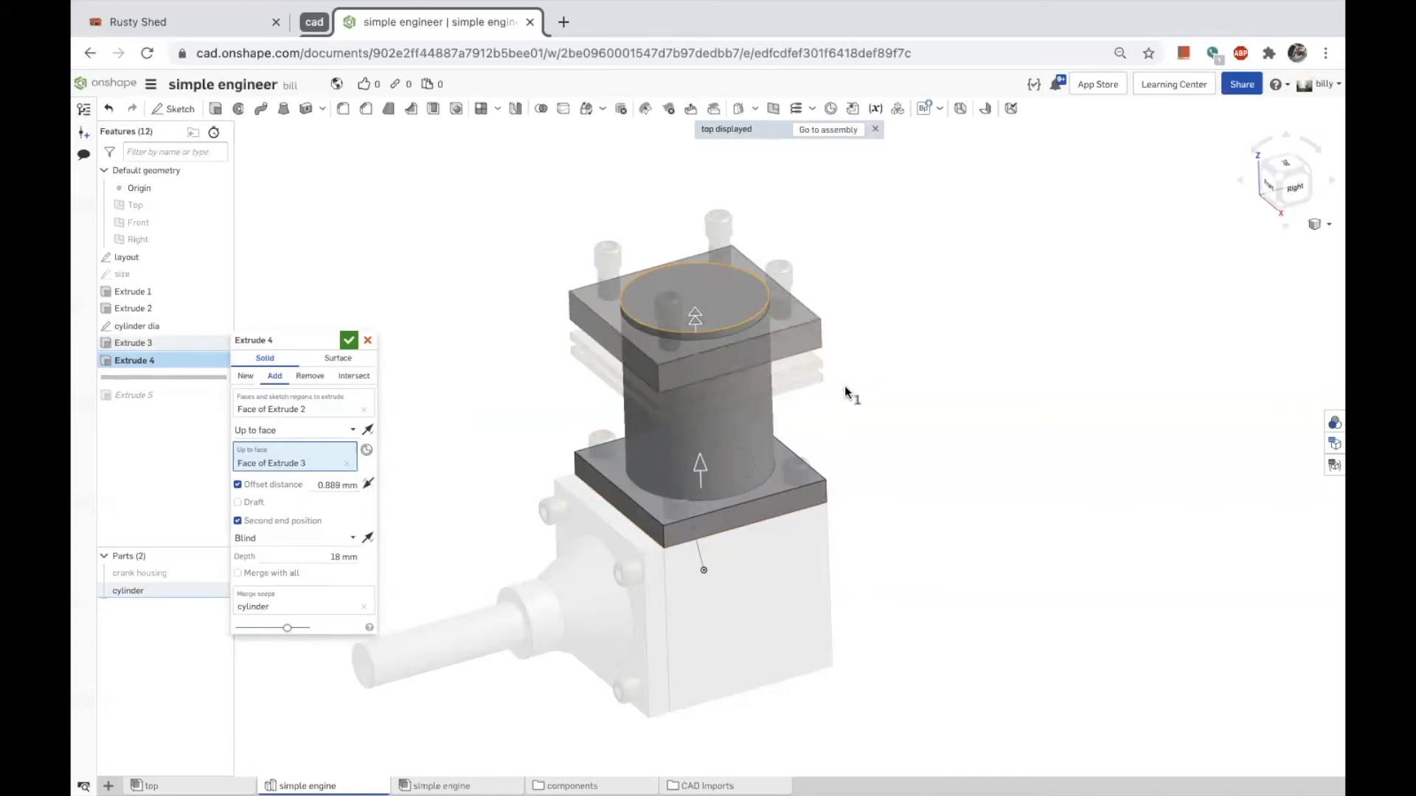
Set Extrude 4's second end depth to 18.5 mm, and measure the vertical corner edge of the upper flange.
scroll(823, 332, up, 2)
scroll(821, 338, up, 2)
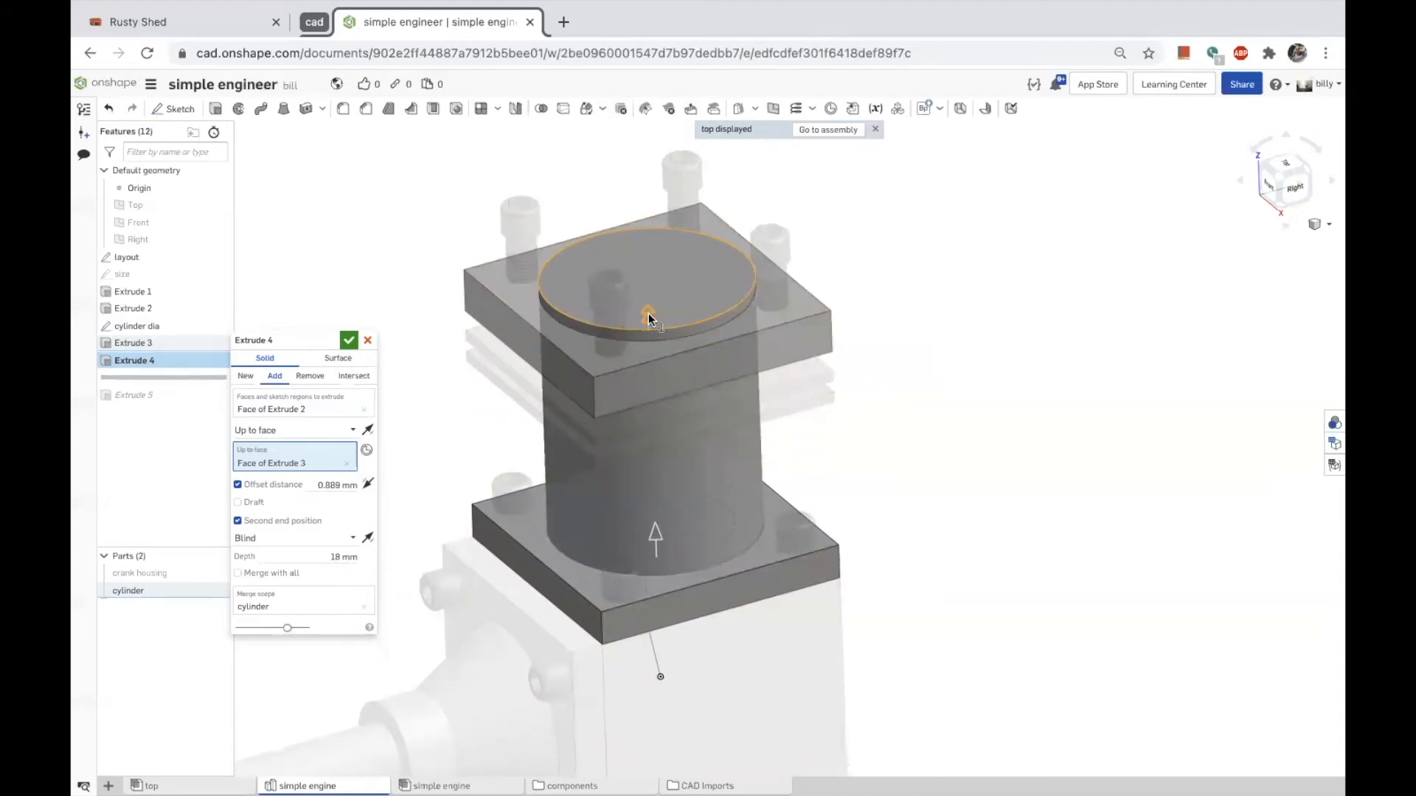
drag(648, 317, 649, 298)
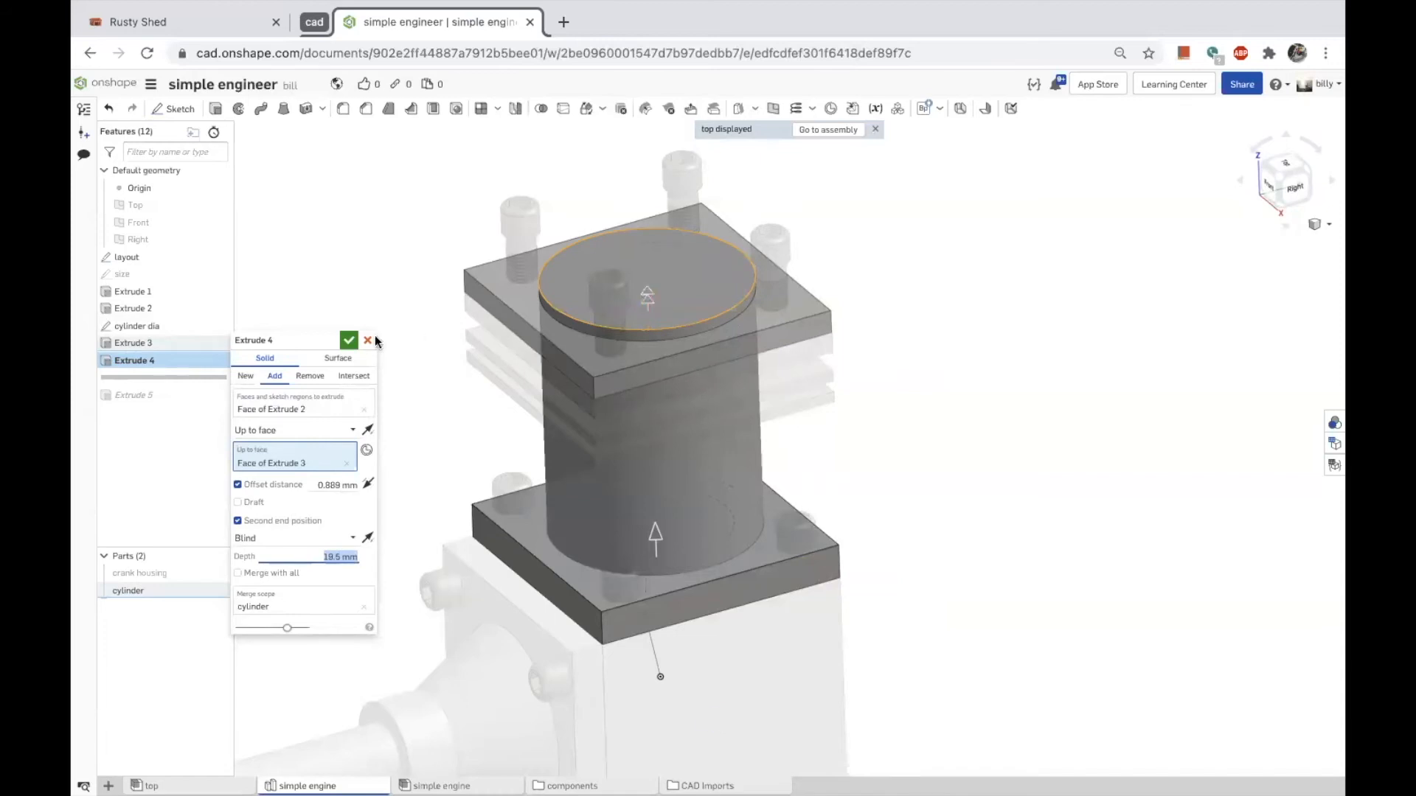
click(348, 341)
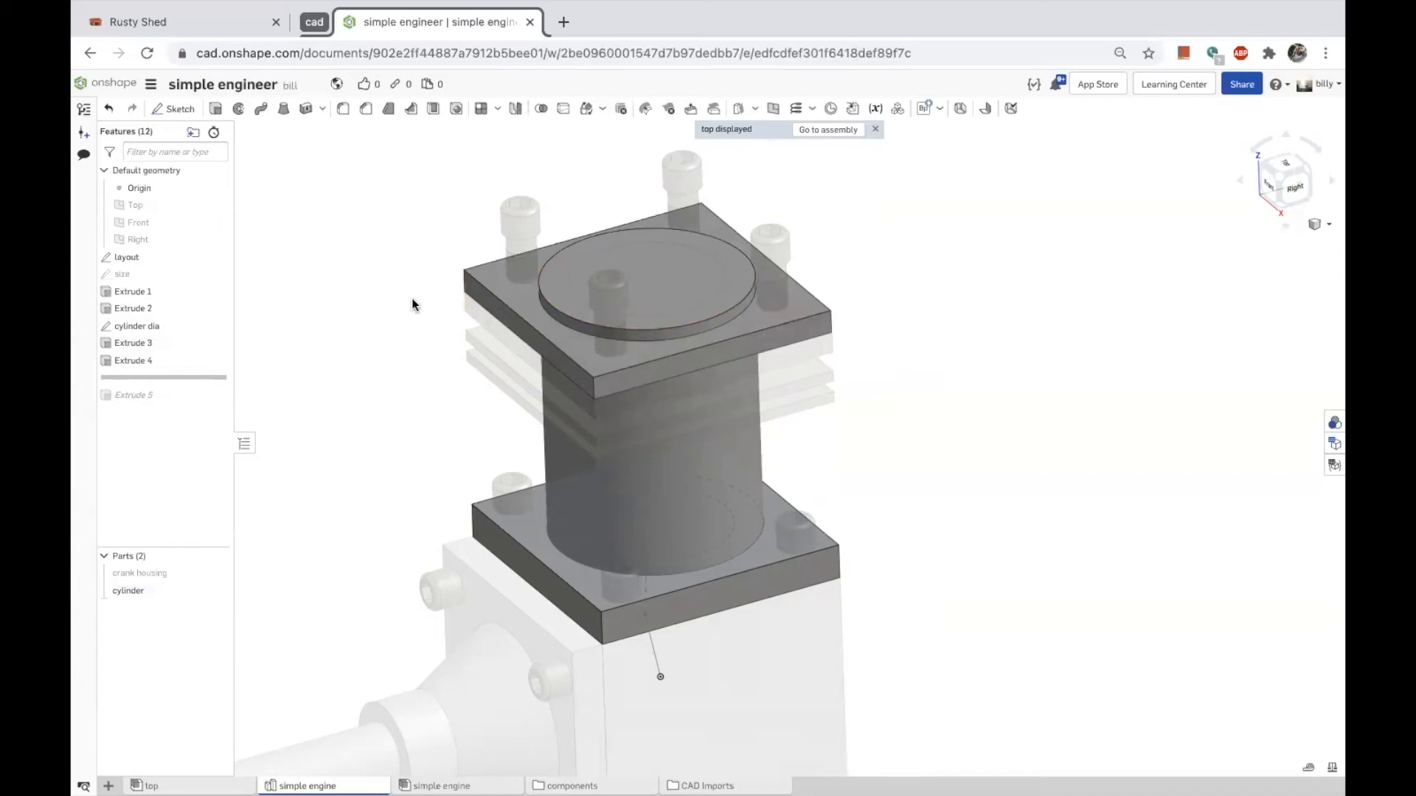
click(462, 300)
mouse_move(1264, 768)
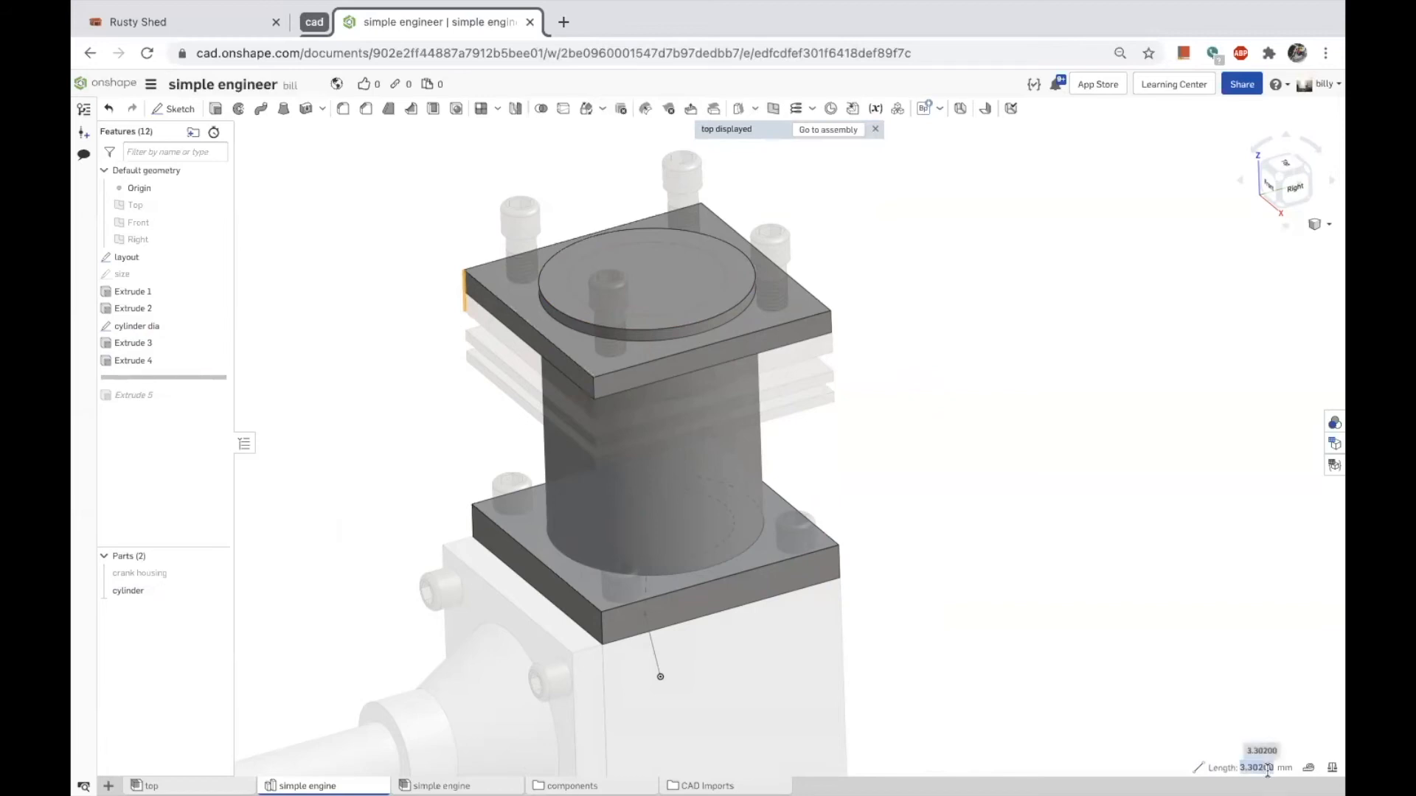
Edit Extrude 4, change its second end condition to Up to face, and accept the feature.
double_click(138, 360)
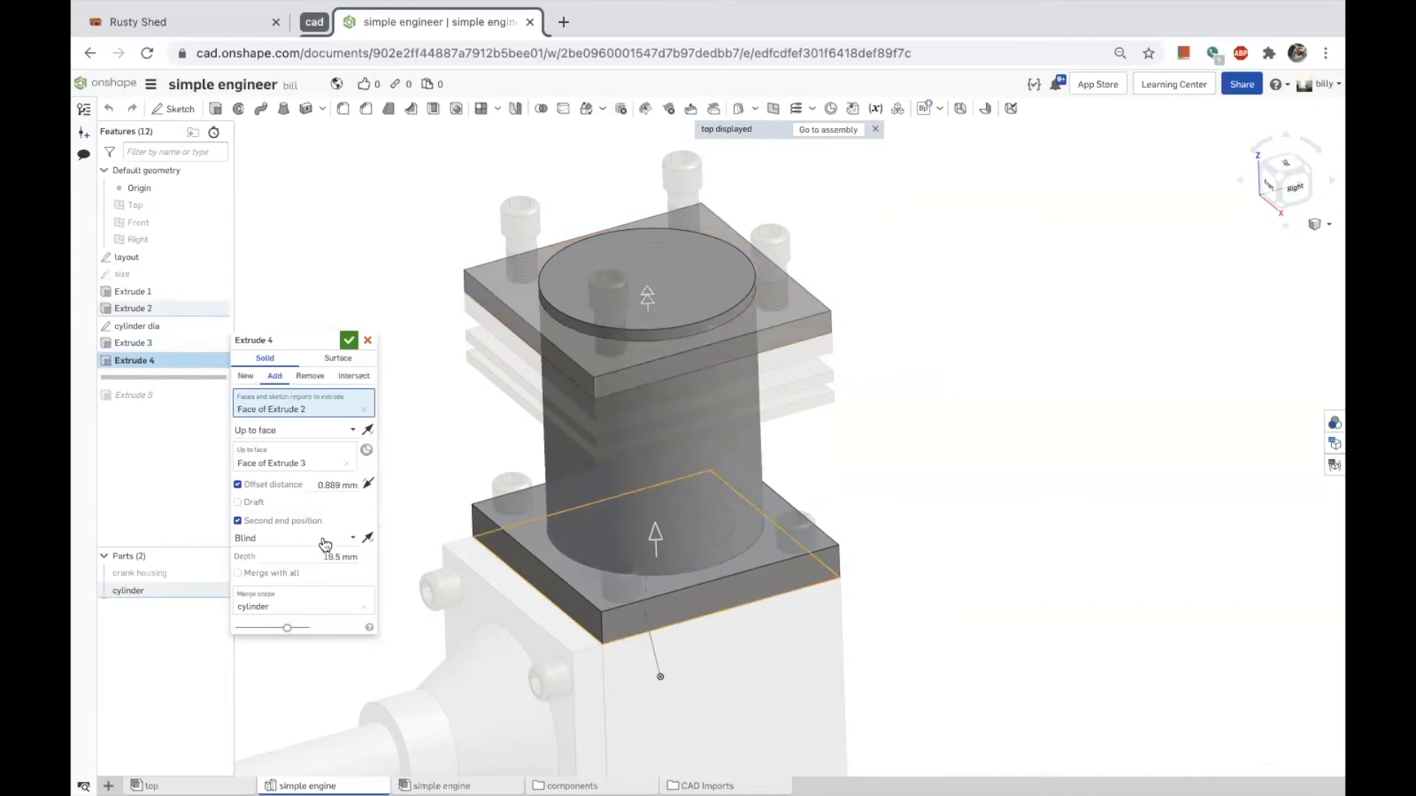
click(275, 539)
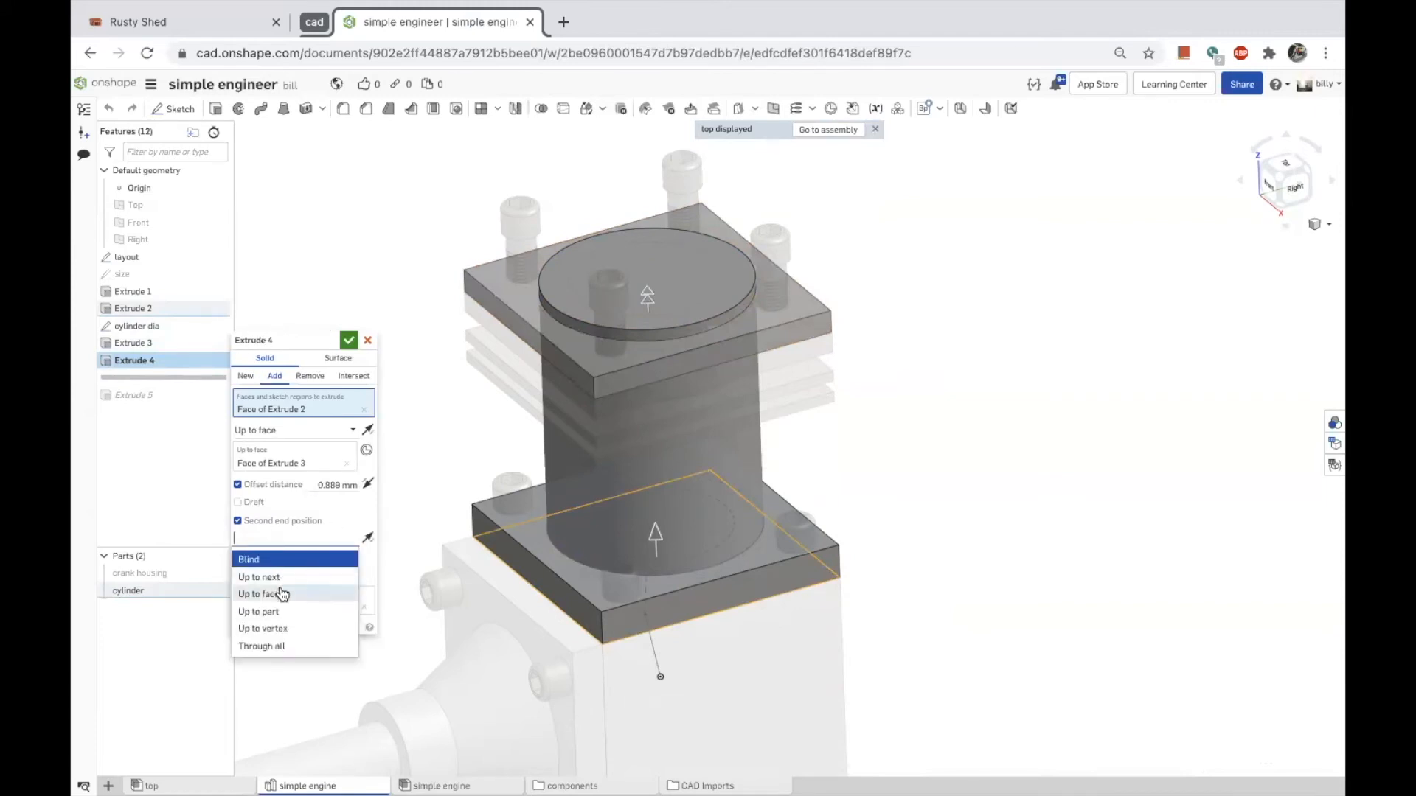
click(281, 595)
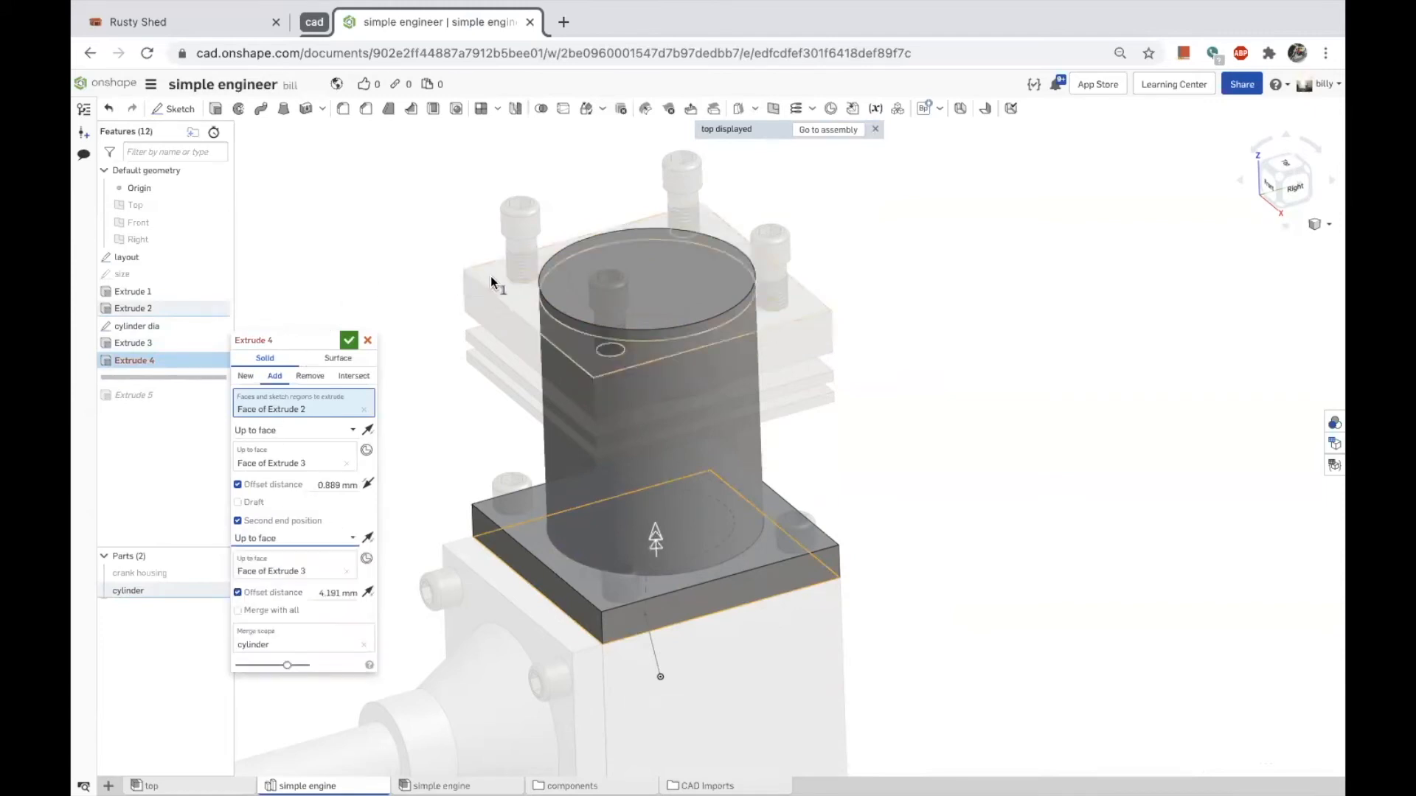
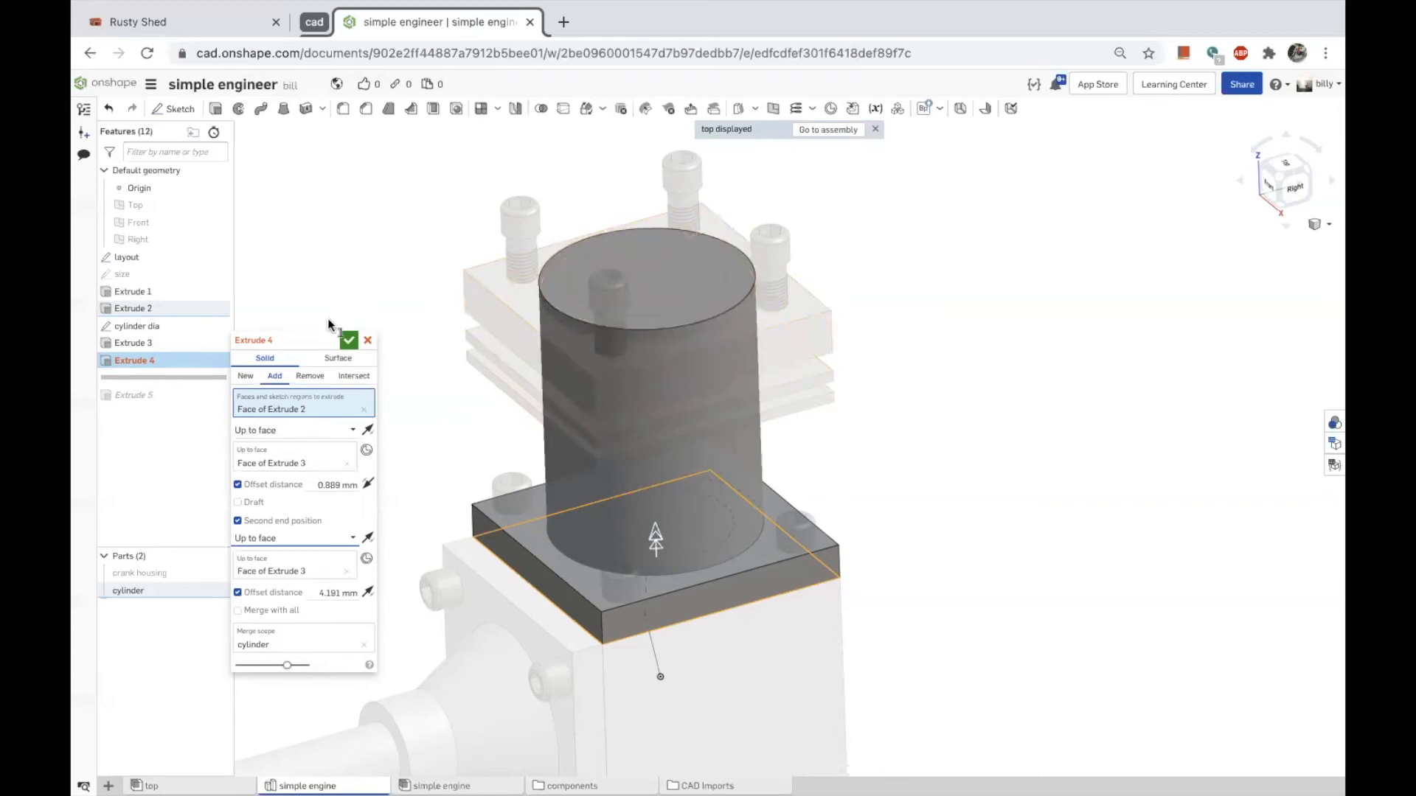
click(351, 340)
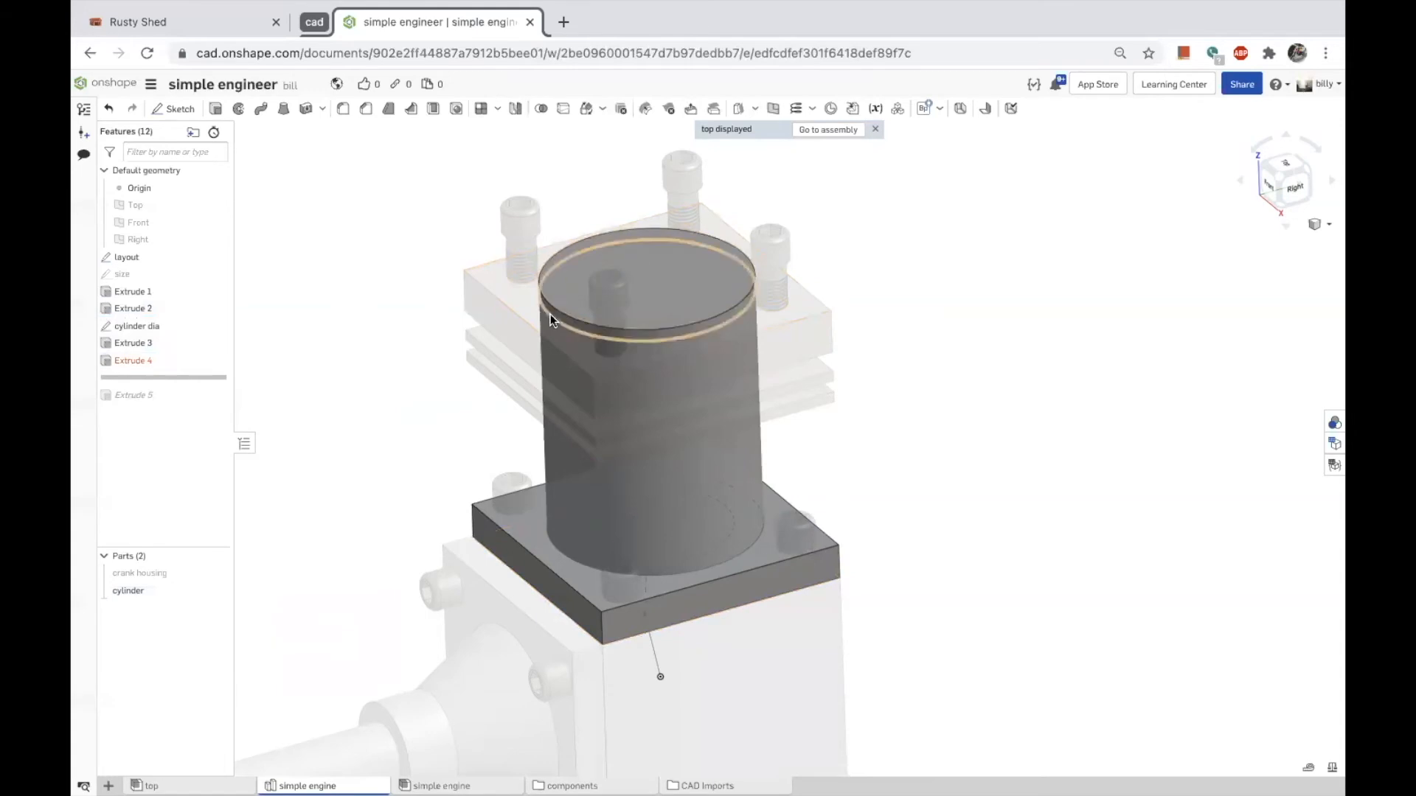
Measure the distance from the cylinder's top face to the lower front corner of the imported upper flange.
click(671, 270)
click(594, 417)
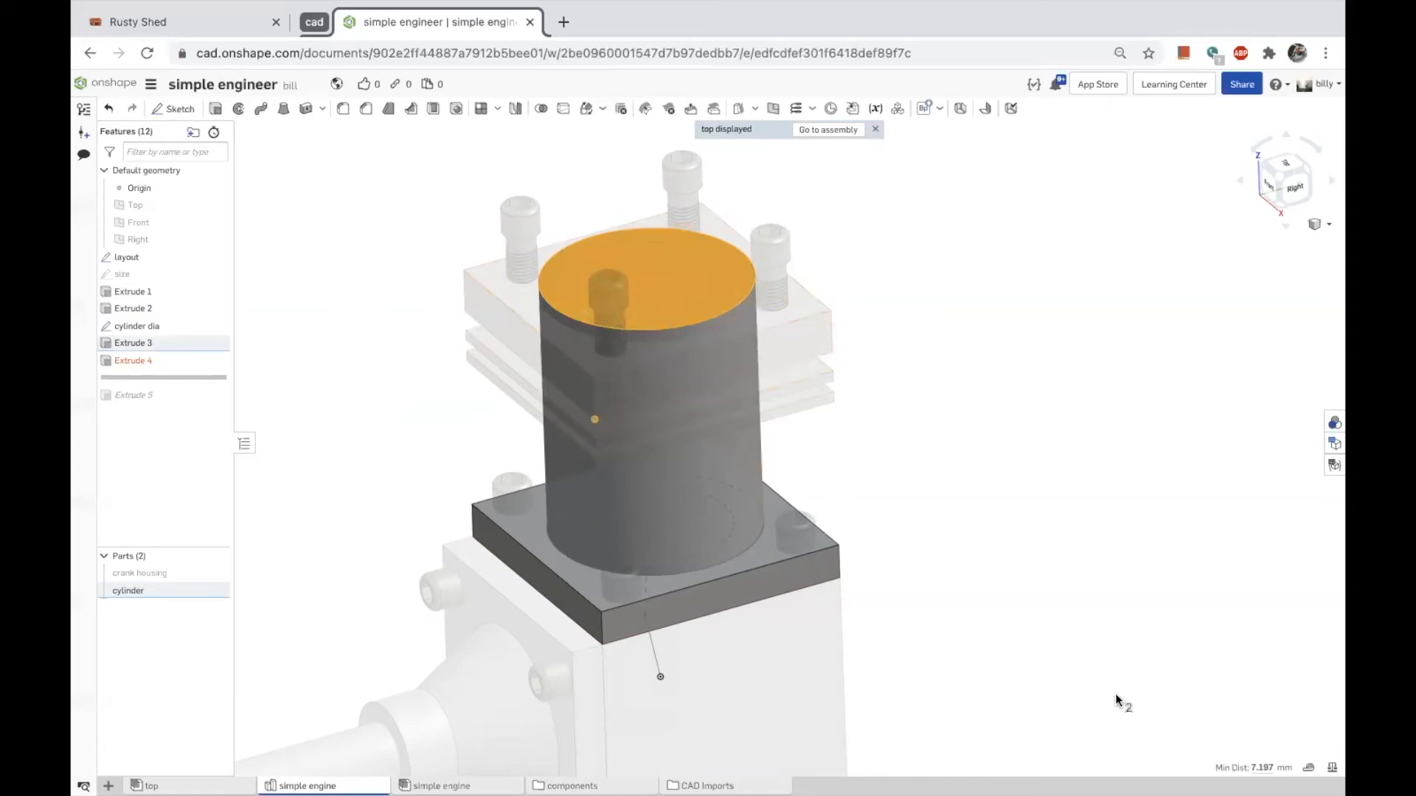
click(1262, 766)
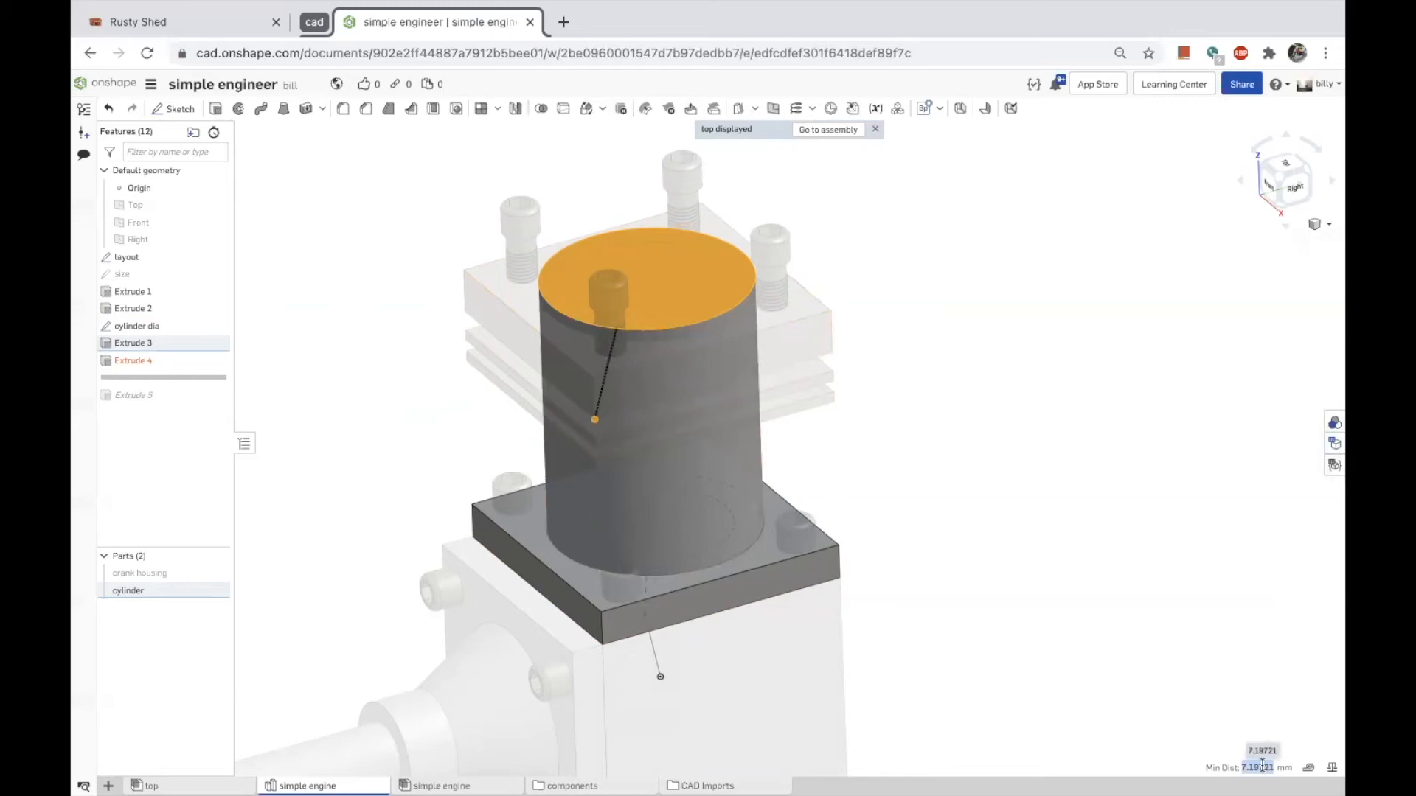
Clear the selection and delete Extrude 4 from the feature list.
click(1032, 553)
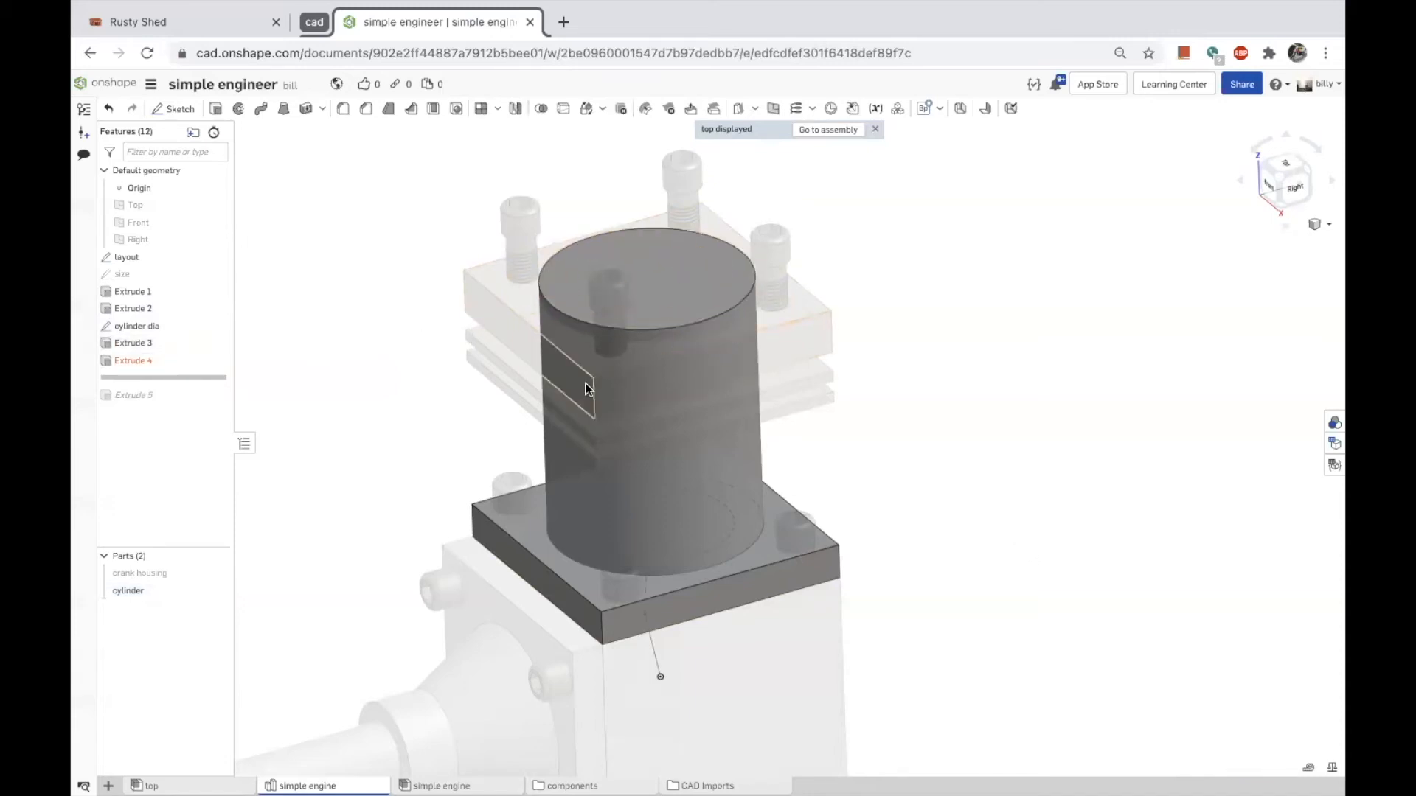
right_click(114, 361)
click(148, 463)
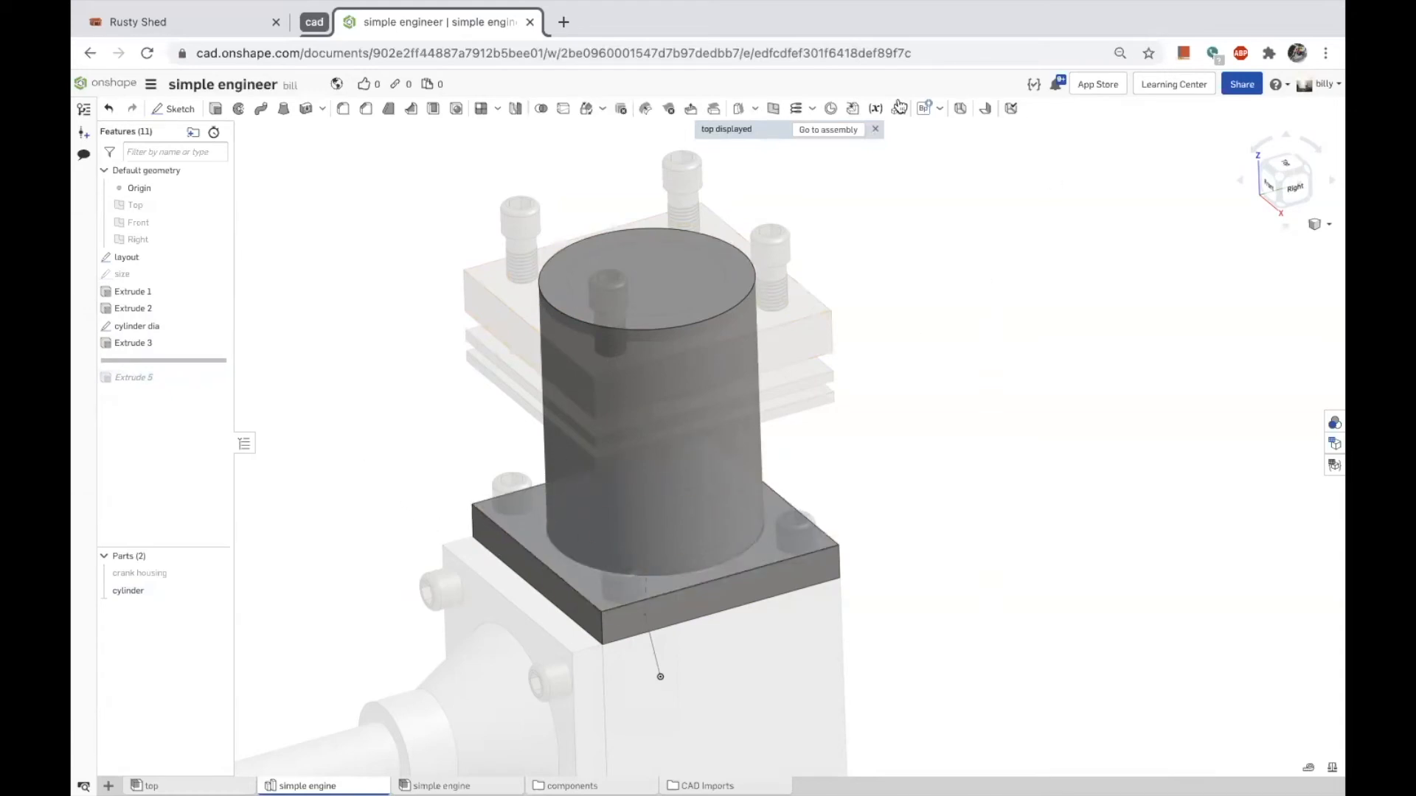
click(738, 109)
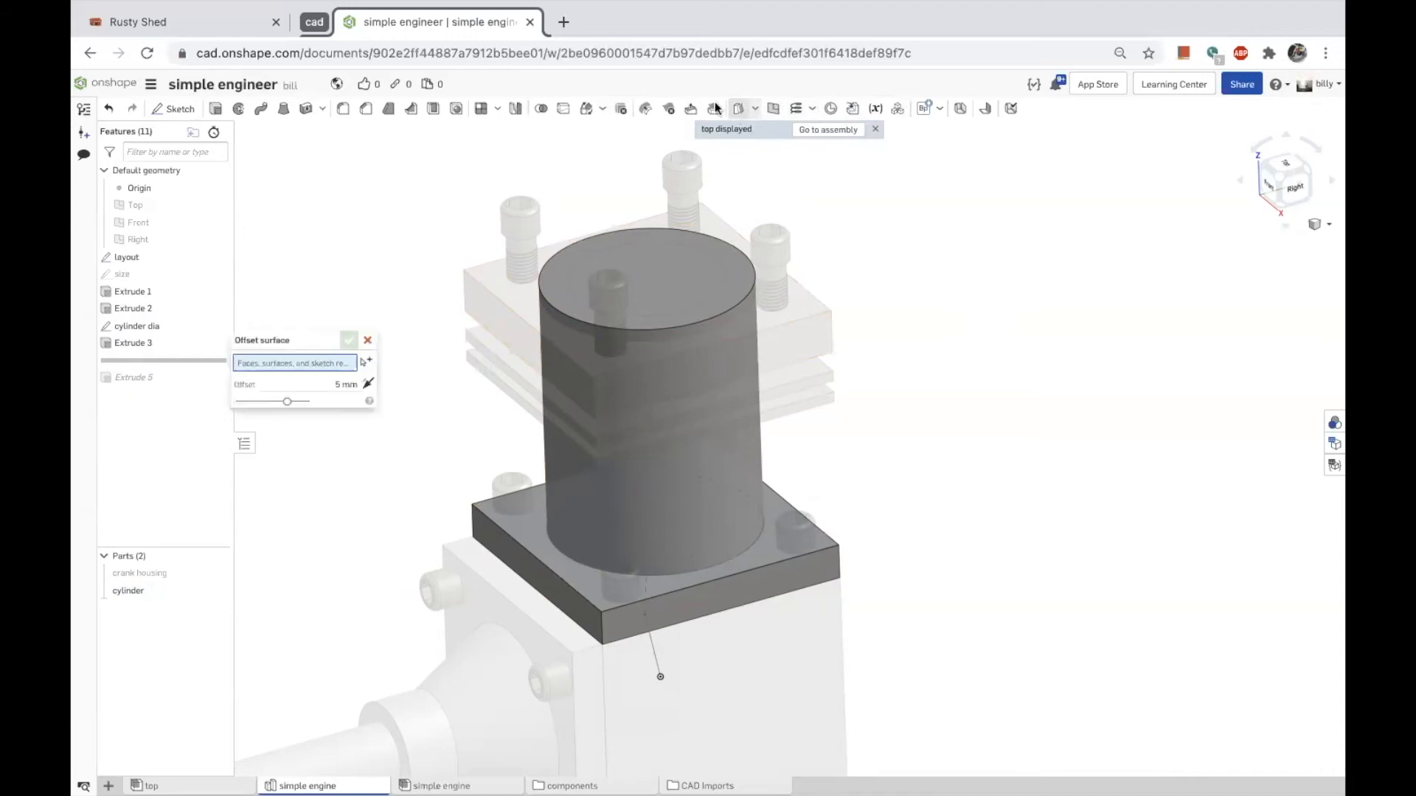
right_drag(405, 539, 391, 507)
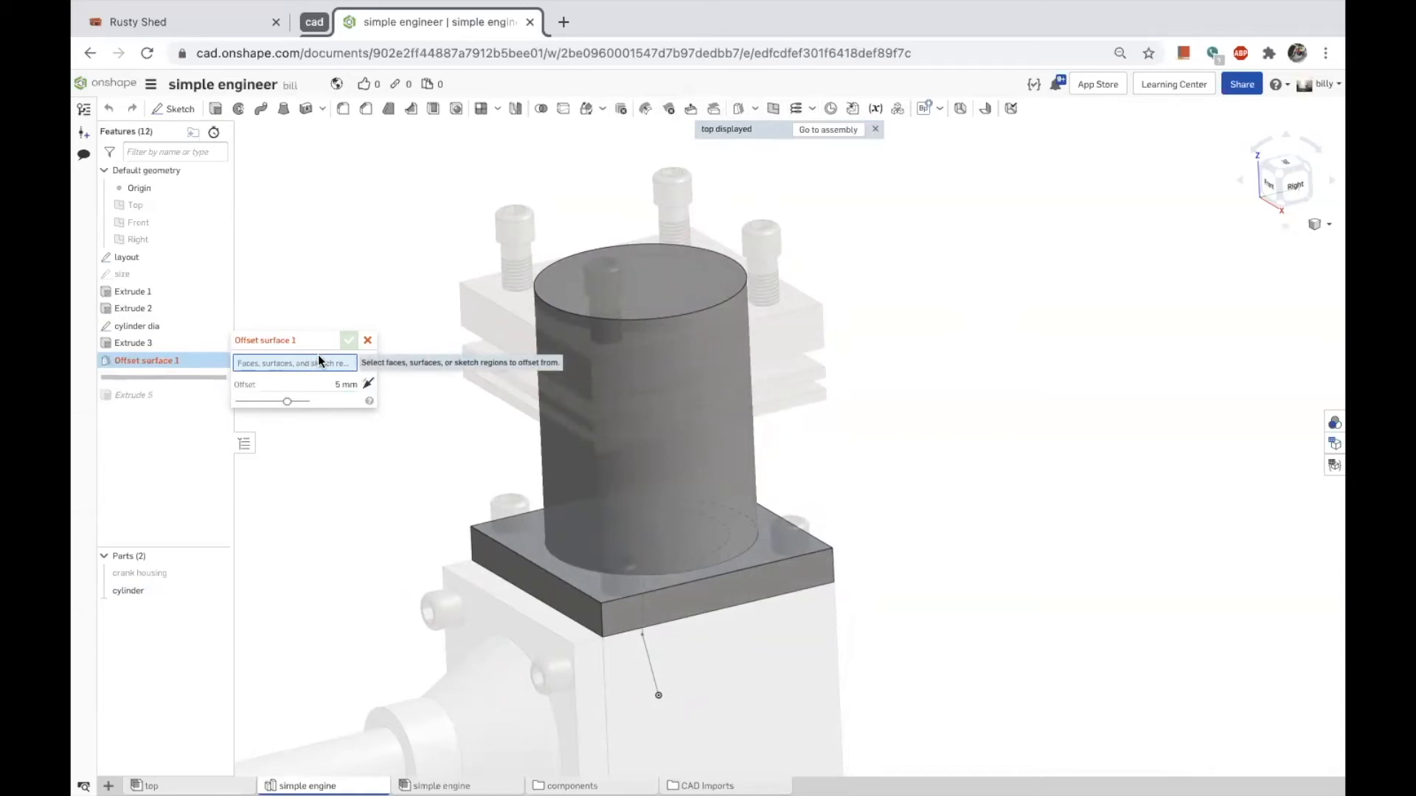
click(367, 340)
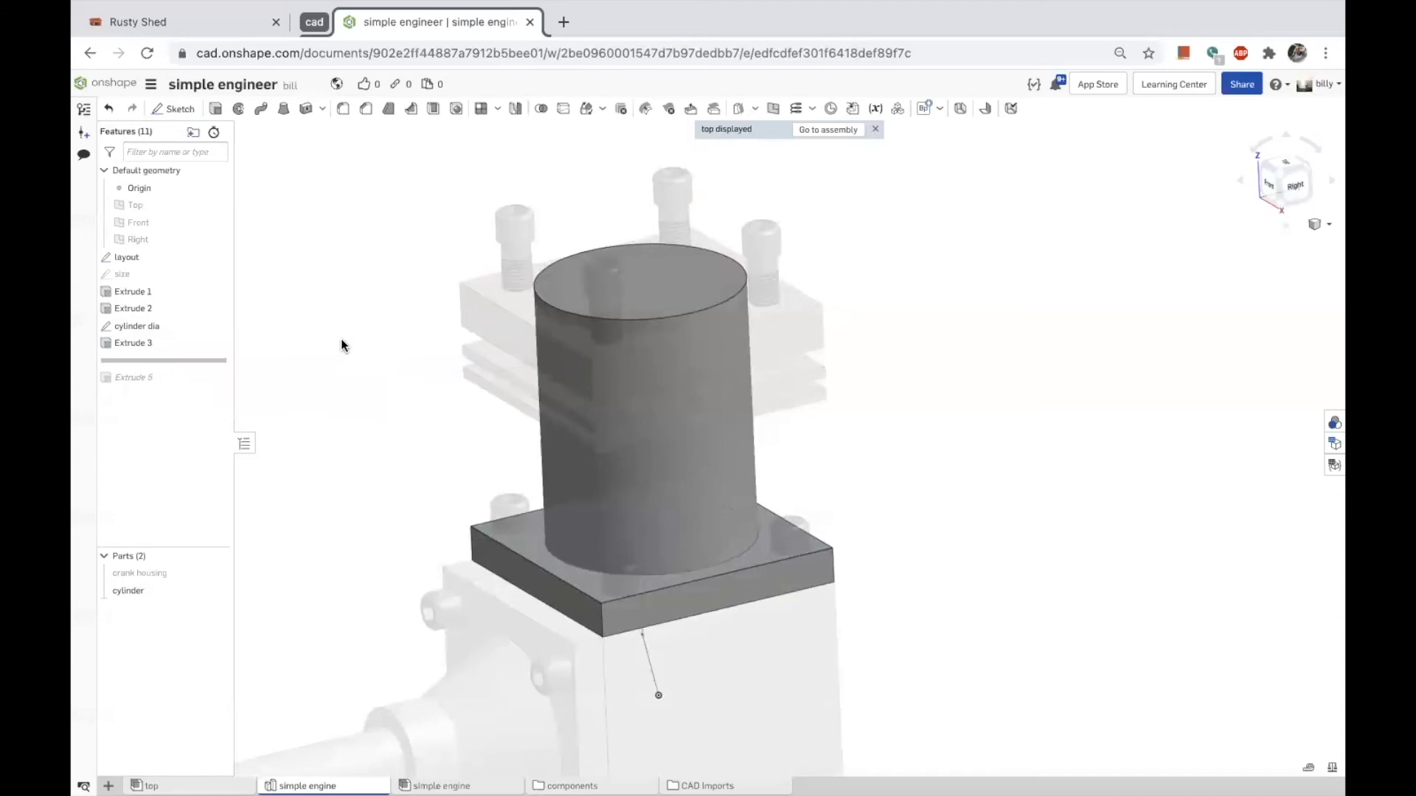
Start an offset surface from the underside of the cylinder's lower flange and flip its direction upward.
right_drag(758, 595, 803, 590)
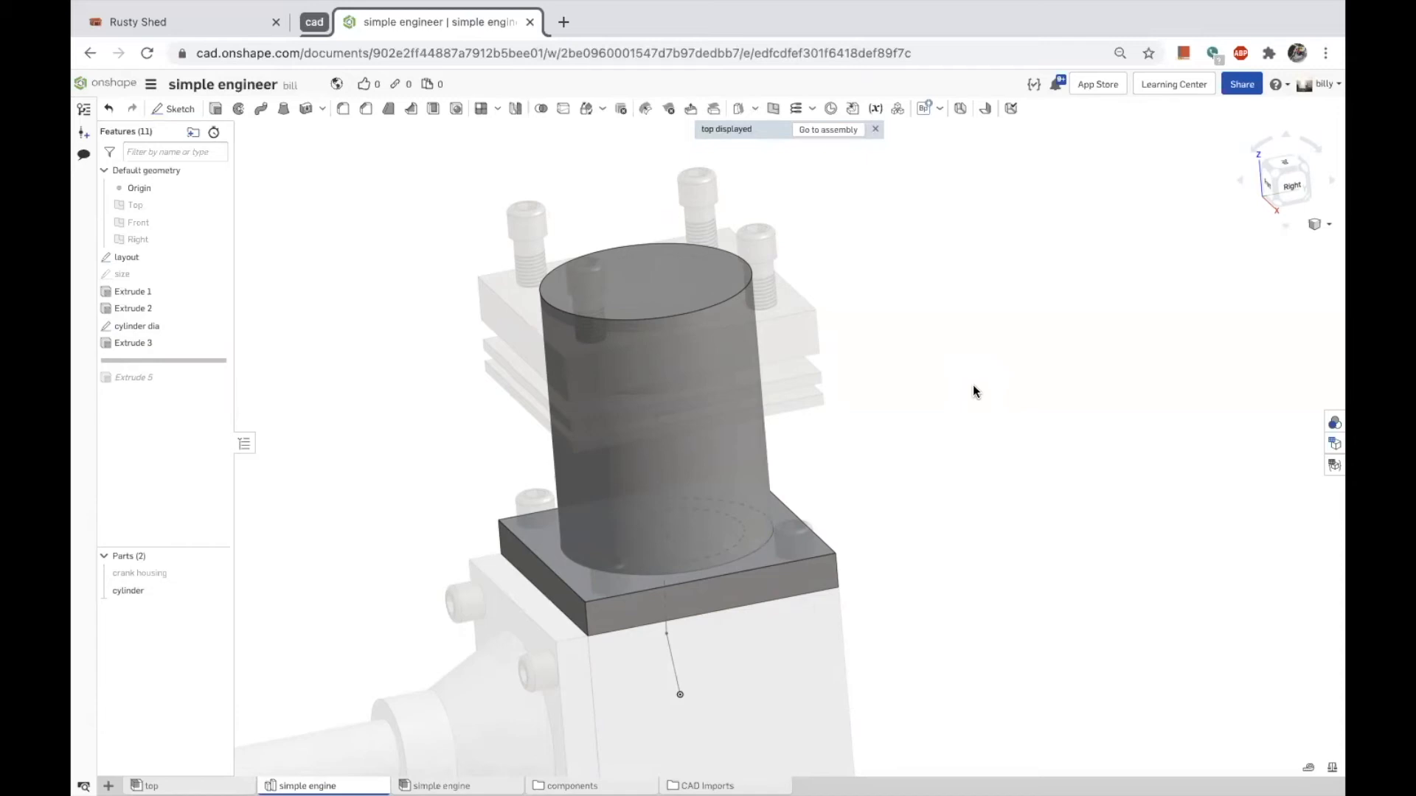
right_drag(917, 371, 926, 362)
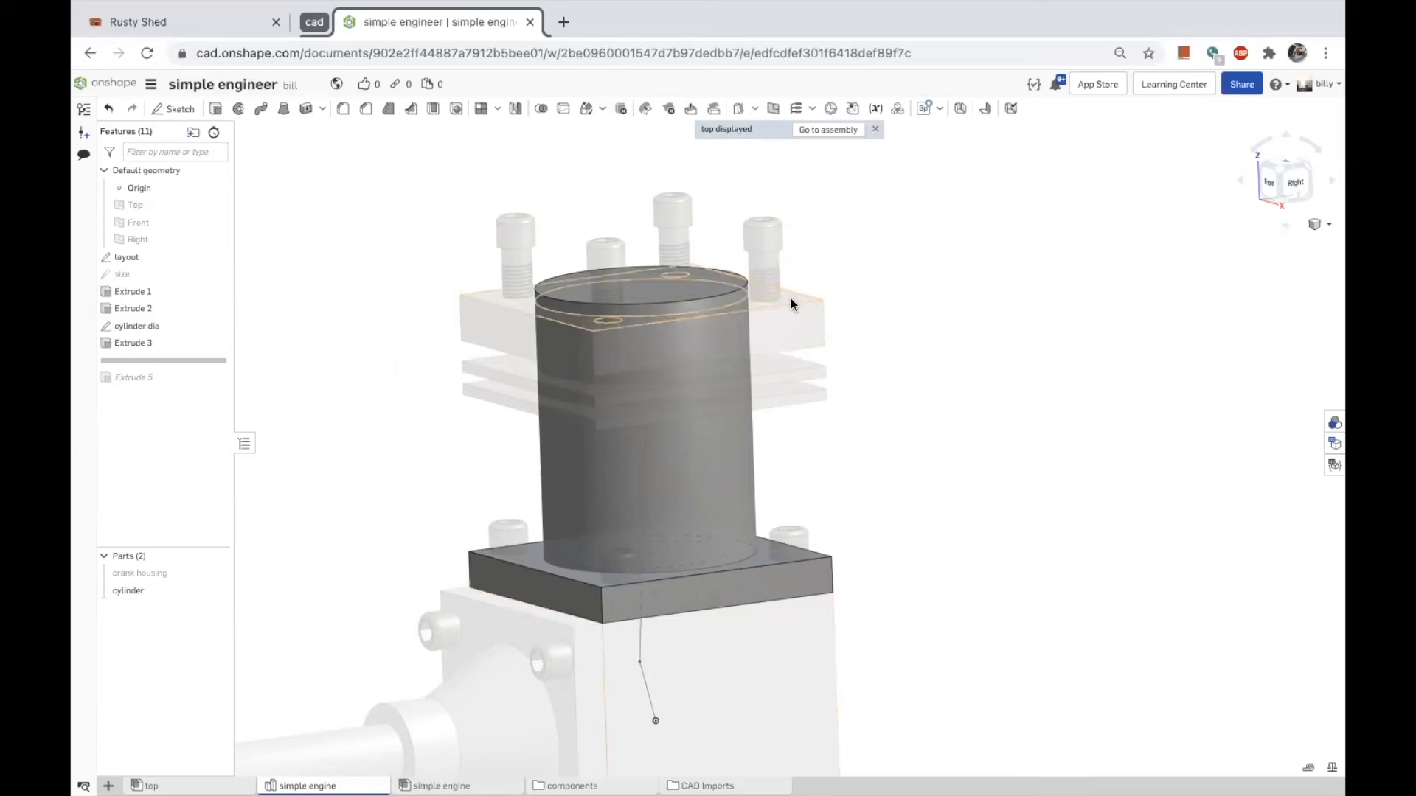
right_drag(852, 365, 844, 337)
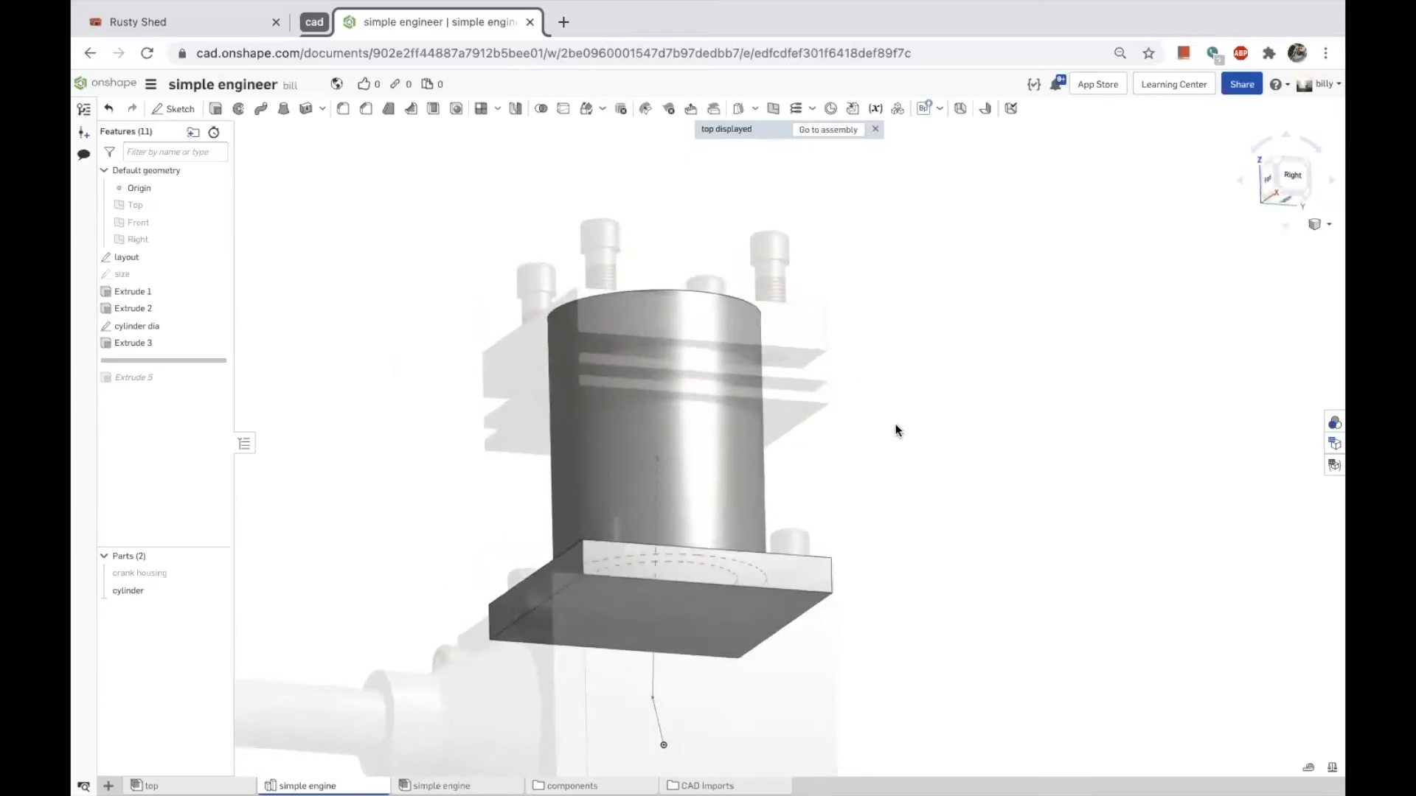
mouse_move(897, 427)
right_down()
mouse_move(897, 467)
mouse_move(896, 418)
right_up()
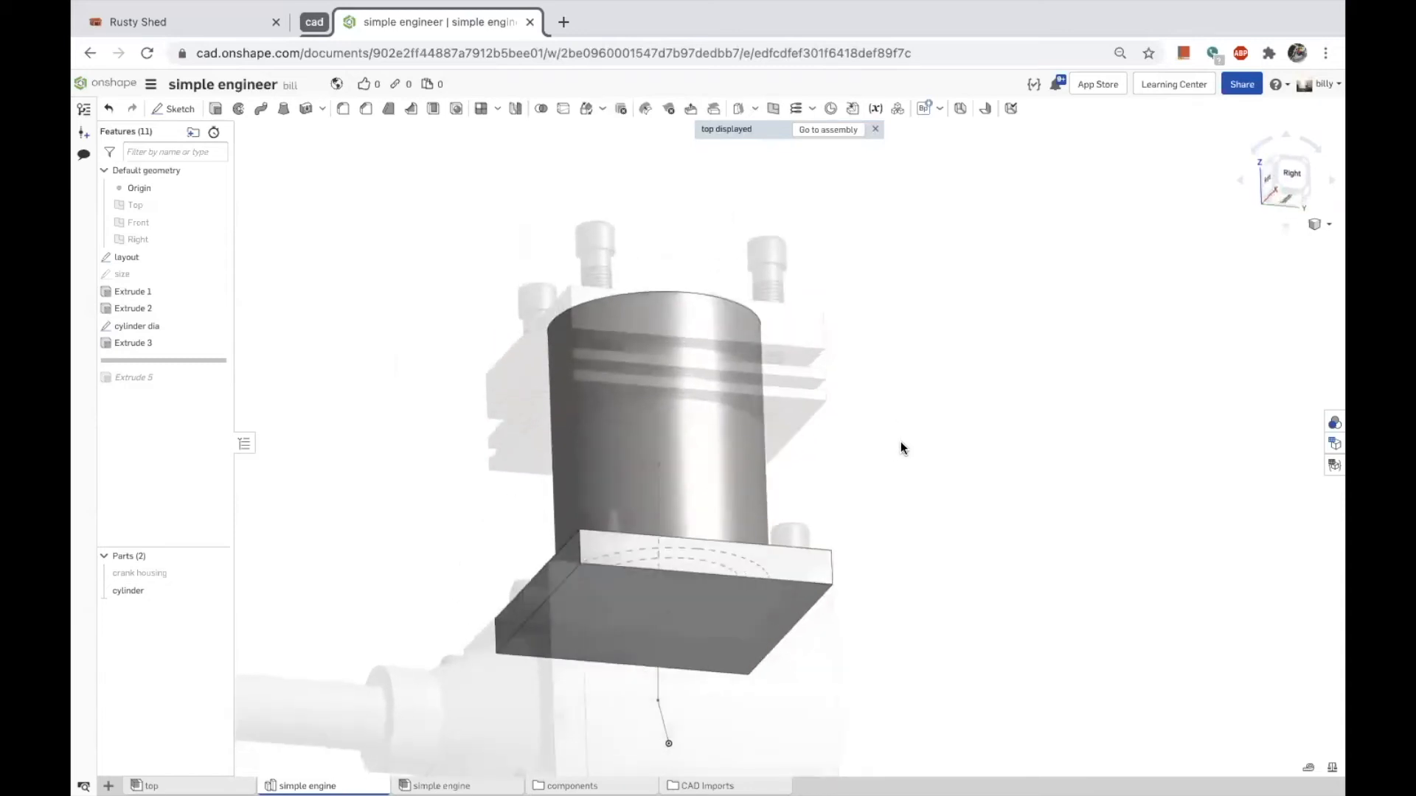
click(738, 109)
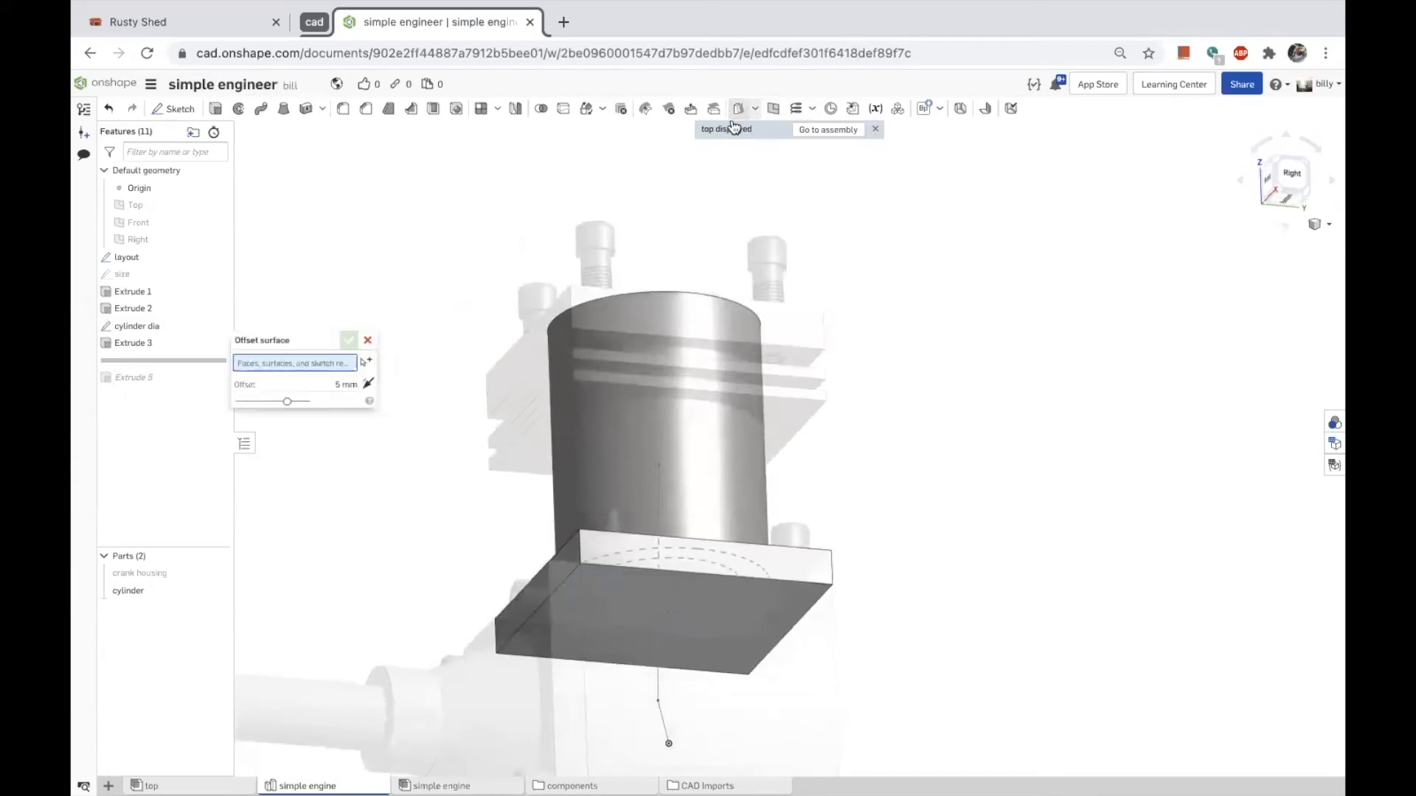
click(804, 599)
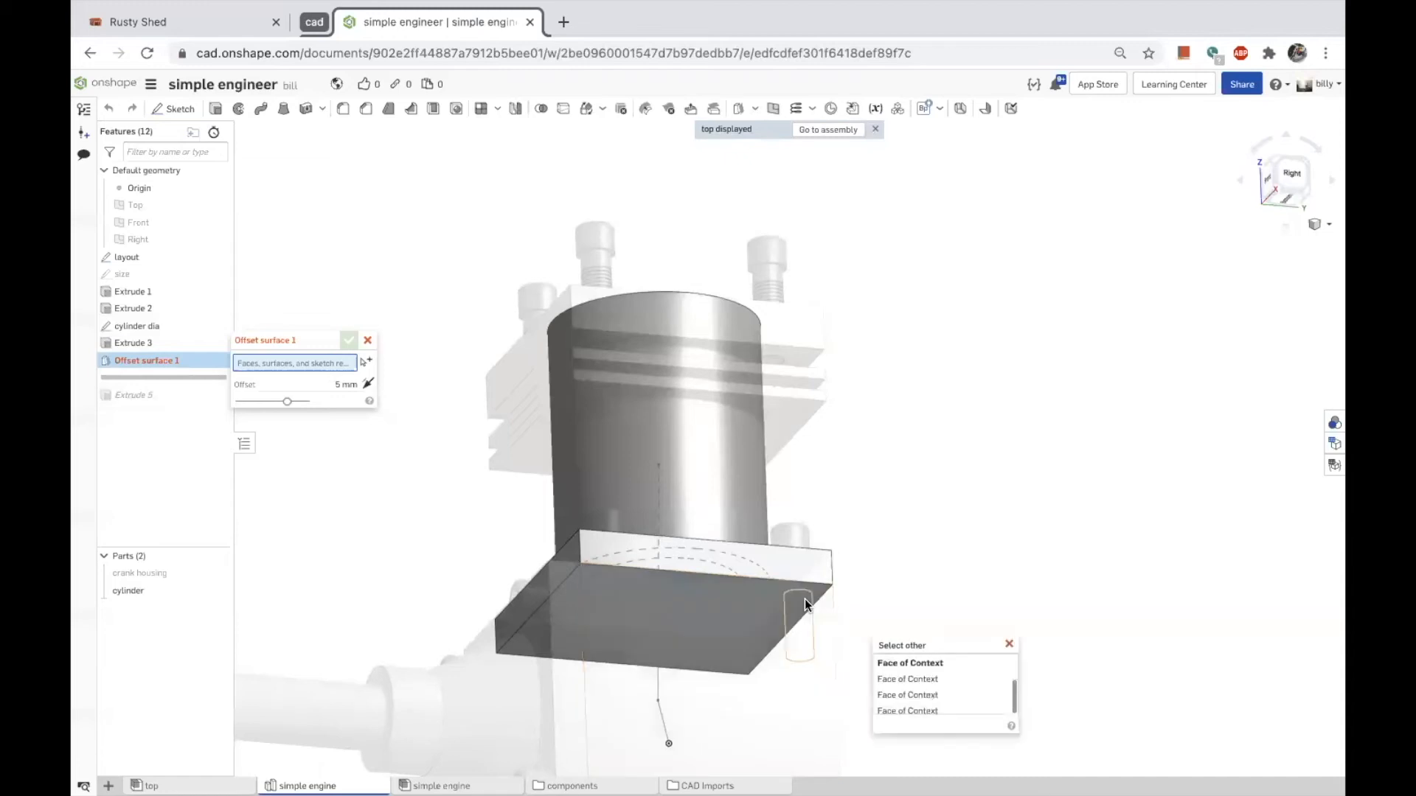
scroll(921, 668, up, 2)
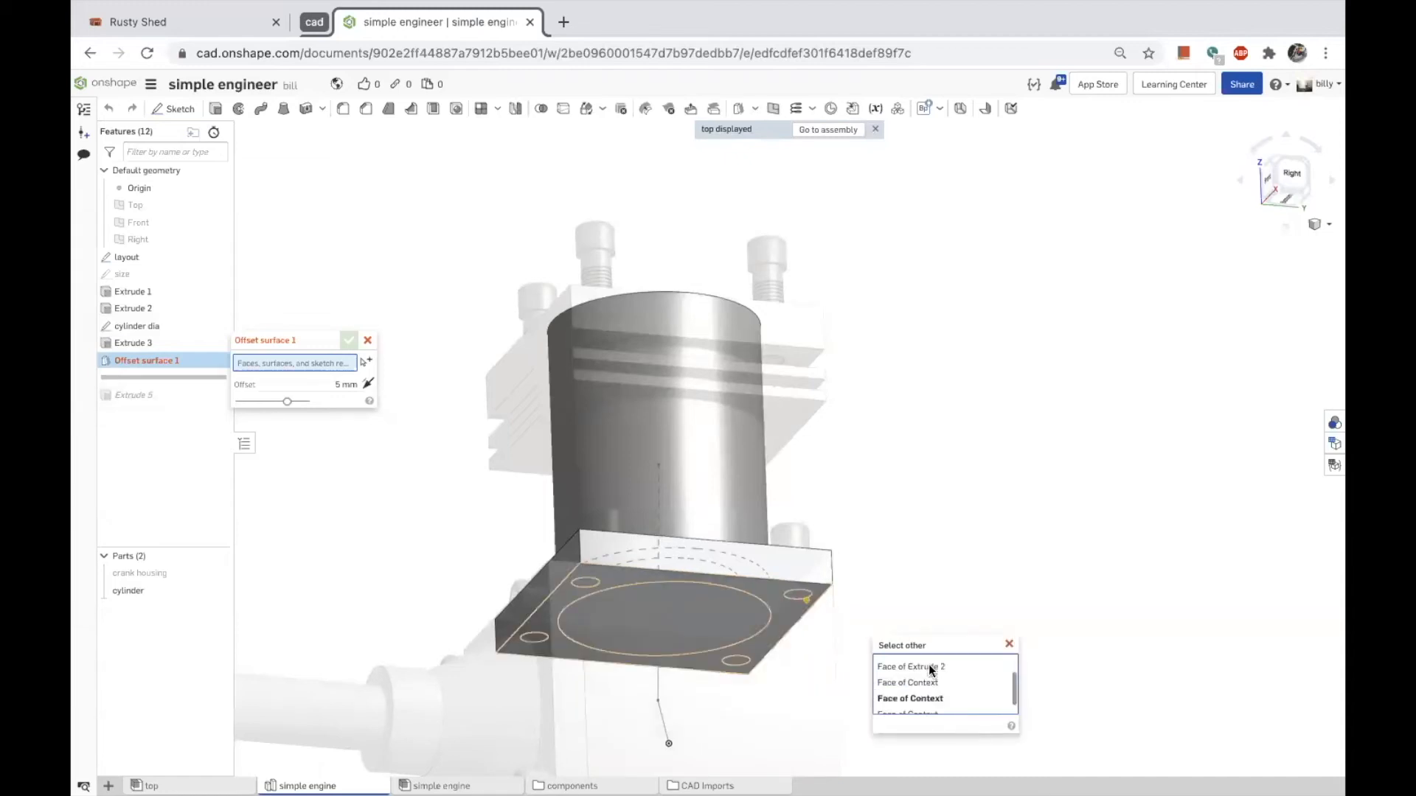
click(925, 666)
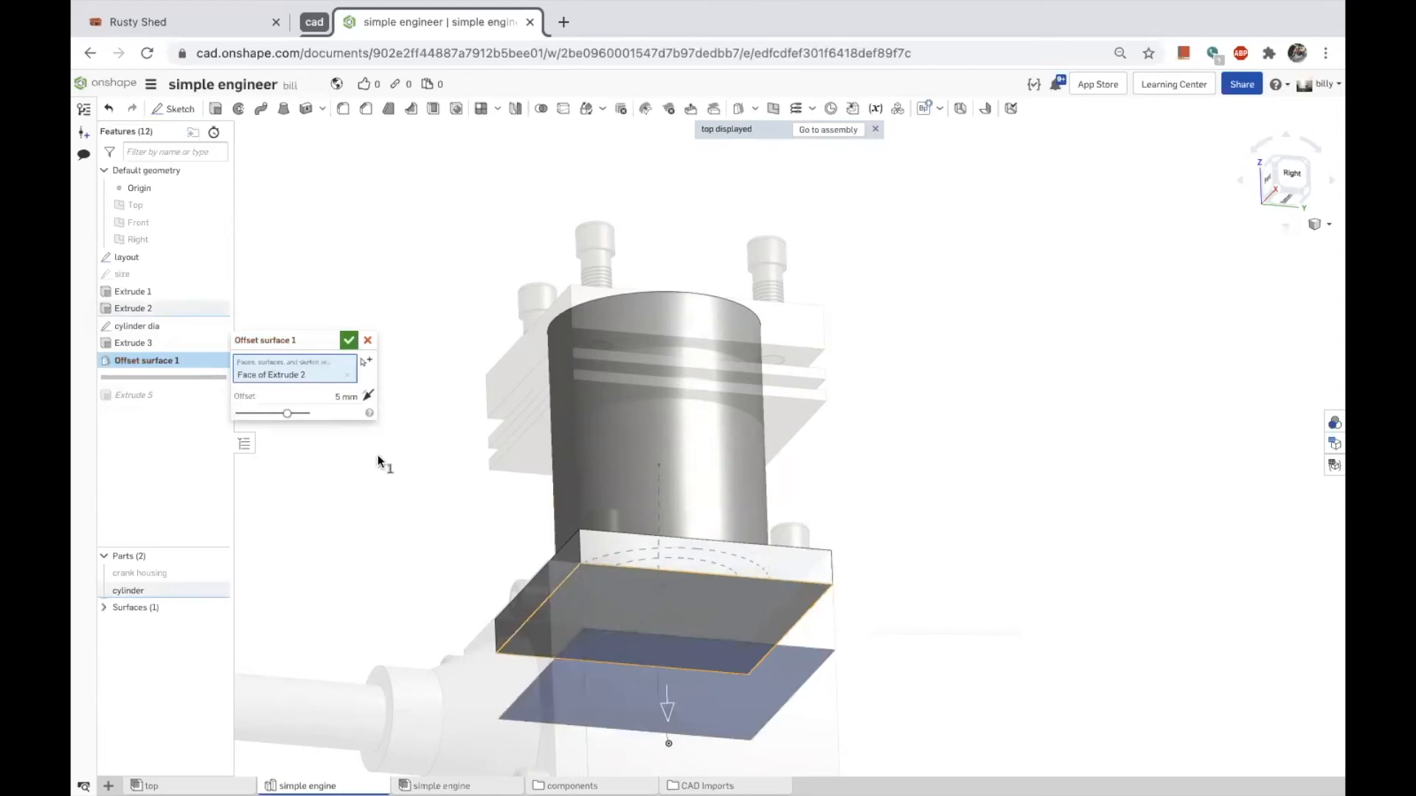
click(368, 398)
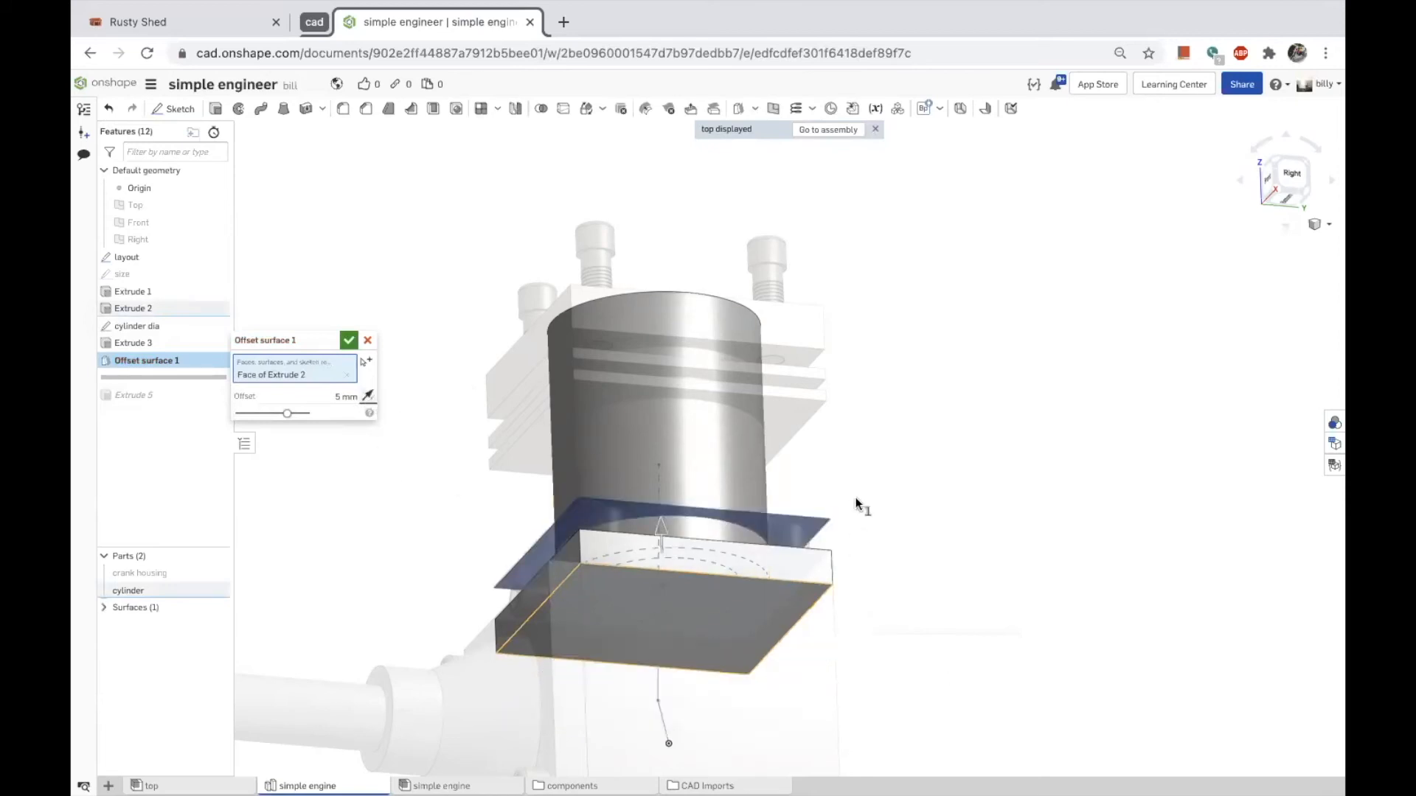
Drop the imported upper flange's underside from the offset selection and accept the 5 mm offset surface.
right_drag(910, 511, 915, 557)
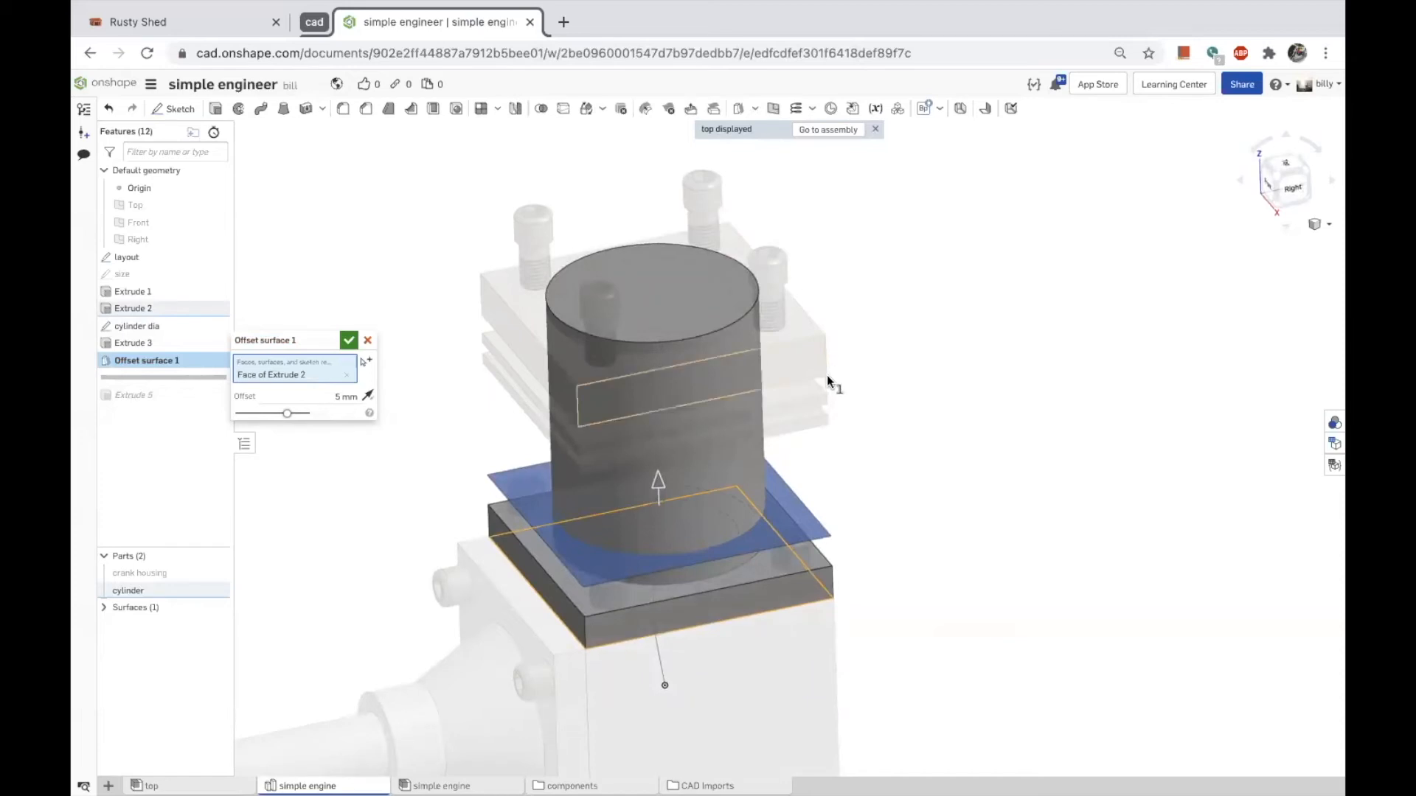
right_drag(872, 417, 863, 371)
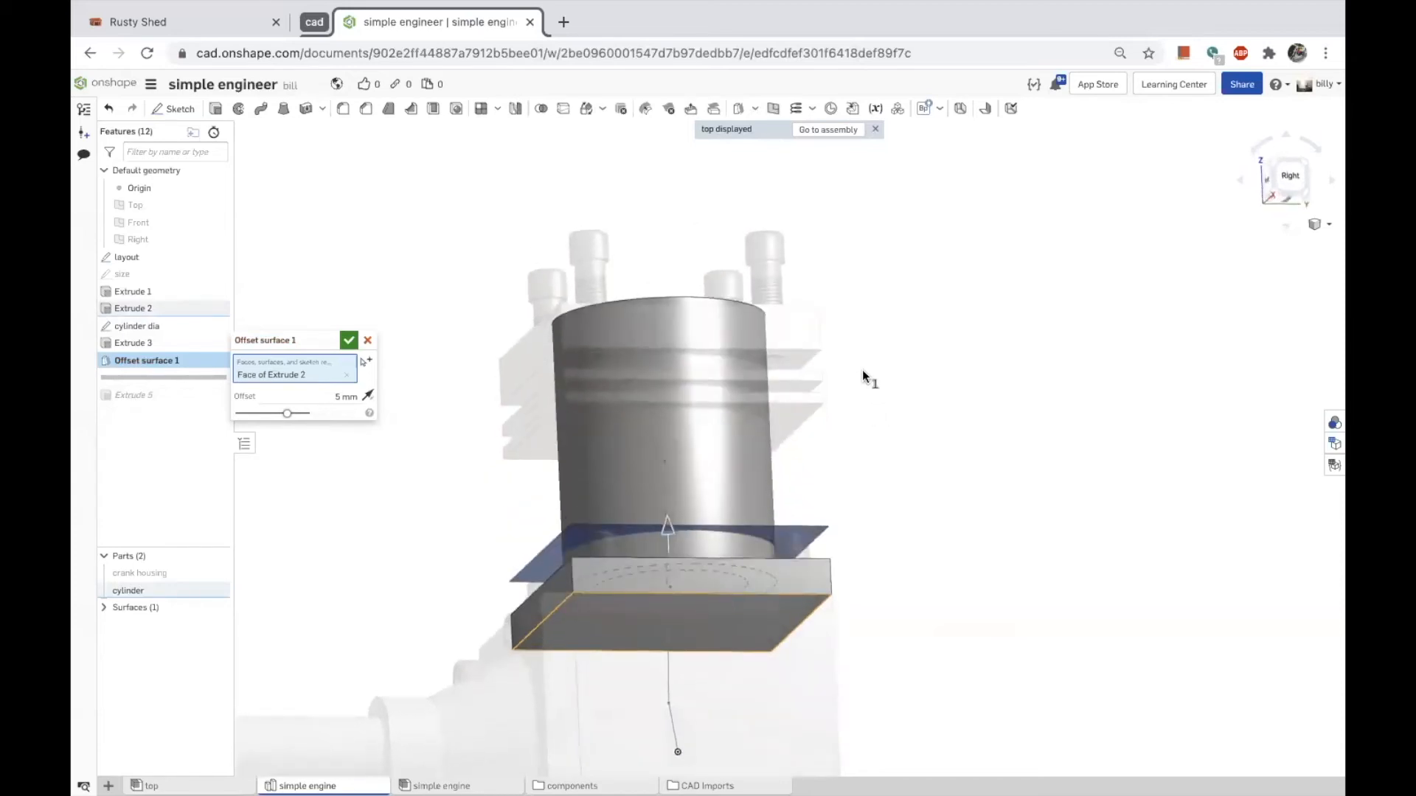
click(799, 355)
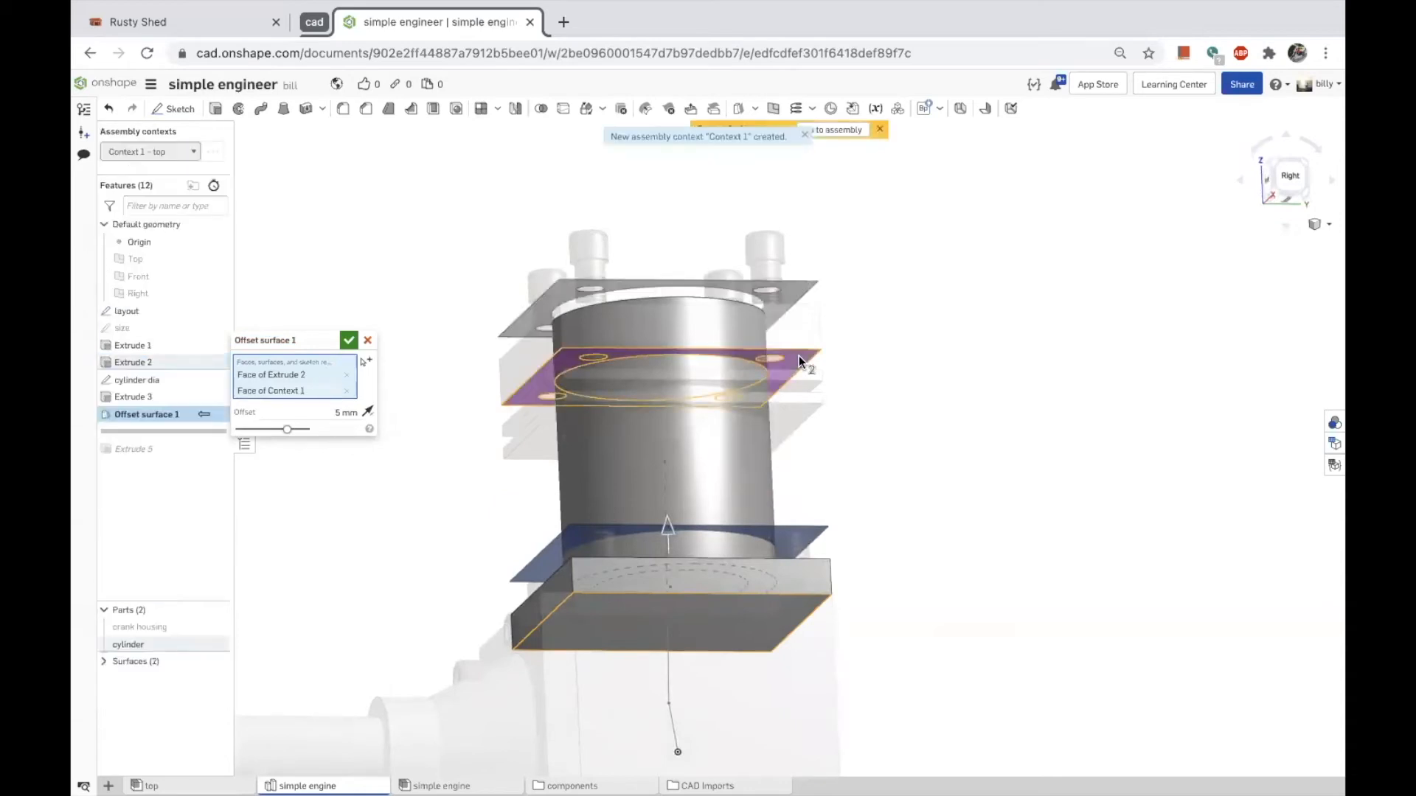
click(799, 355)
click(341, 399)
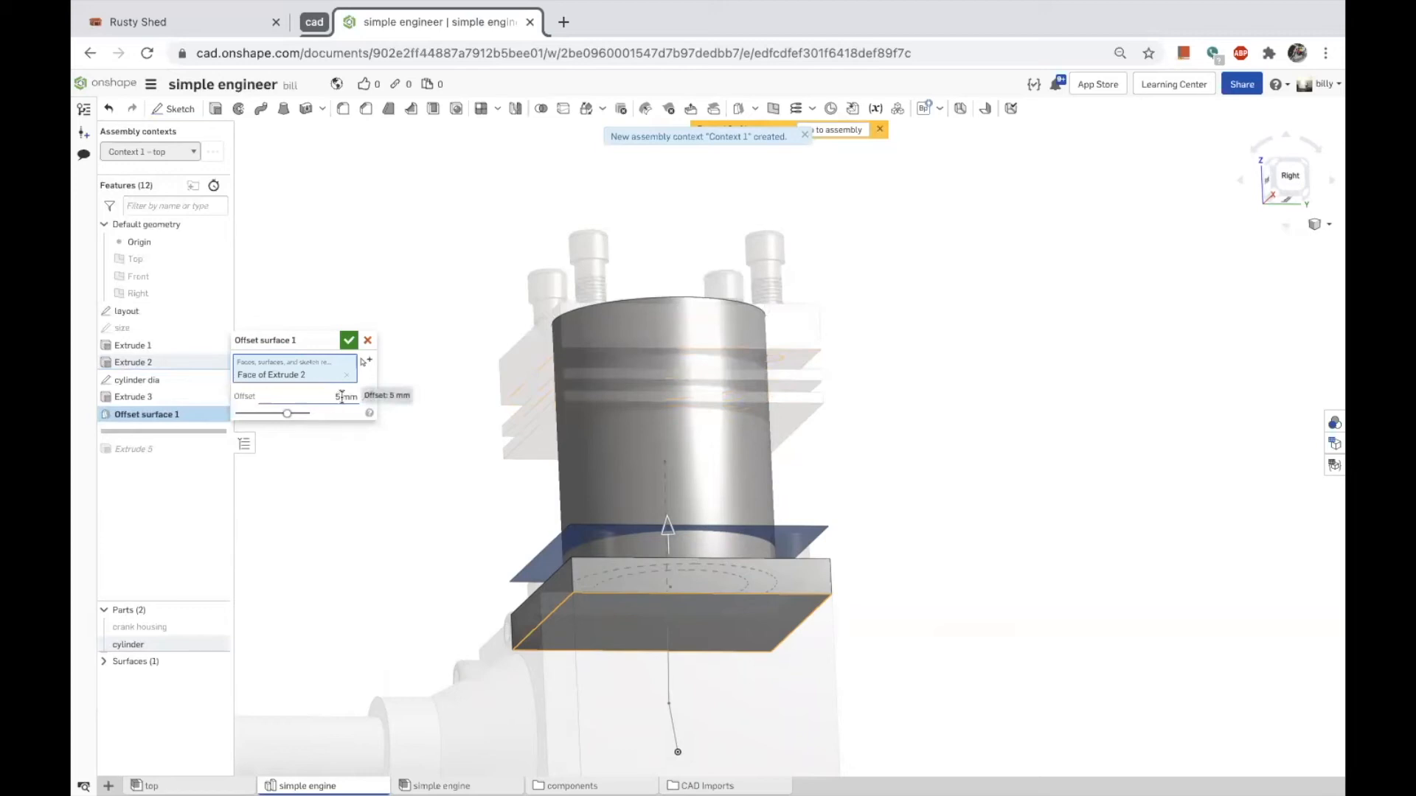
click(349, 341)
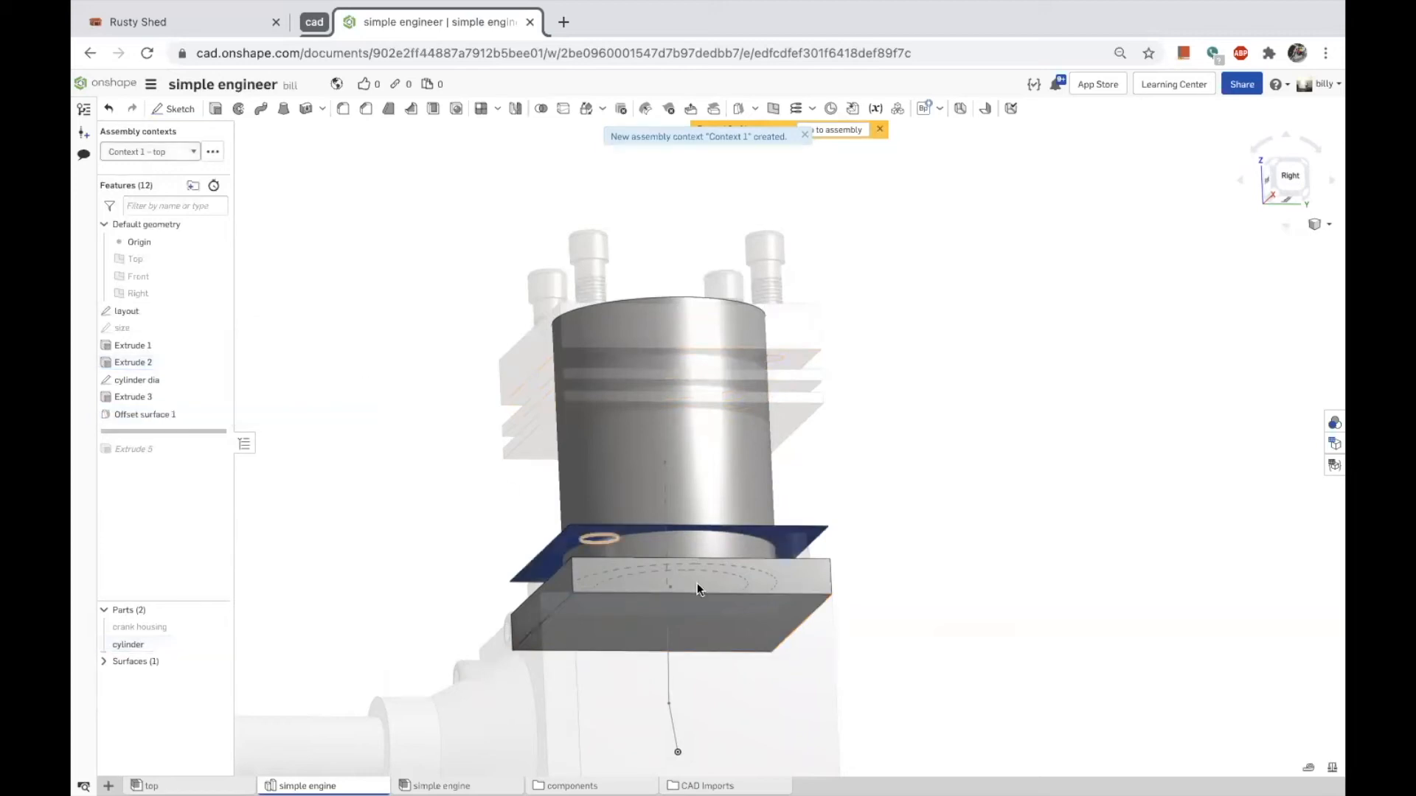
Measure the distance from the lower flange's bottom corner to the imported upper flange's bottom corner, copy it, and clear the selection.
click(831, 594)
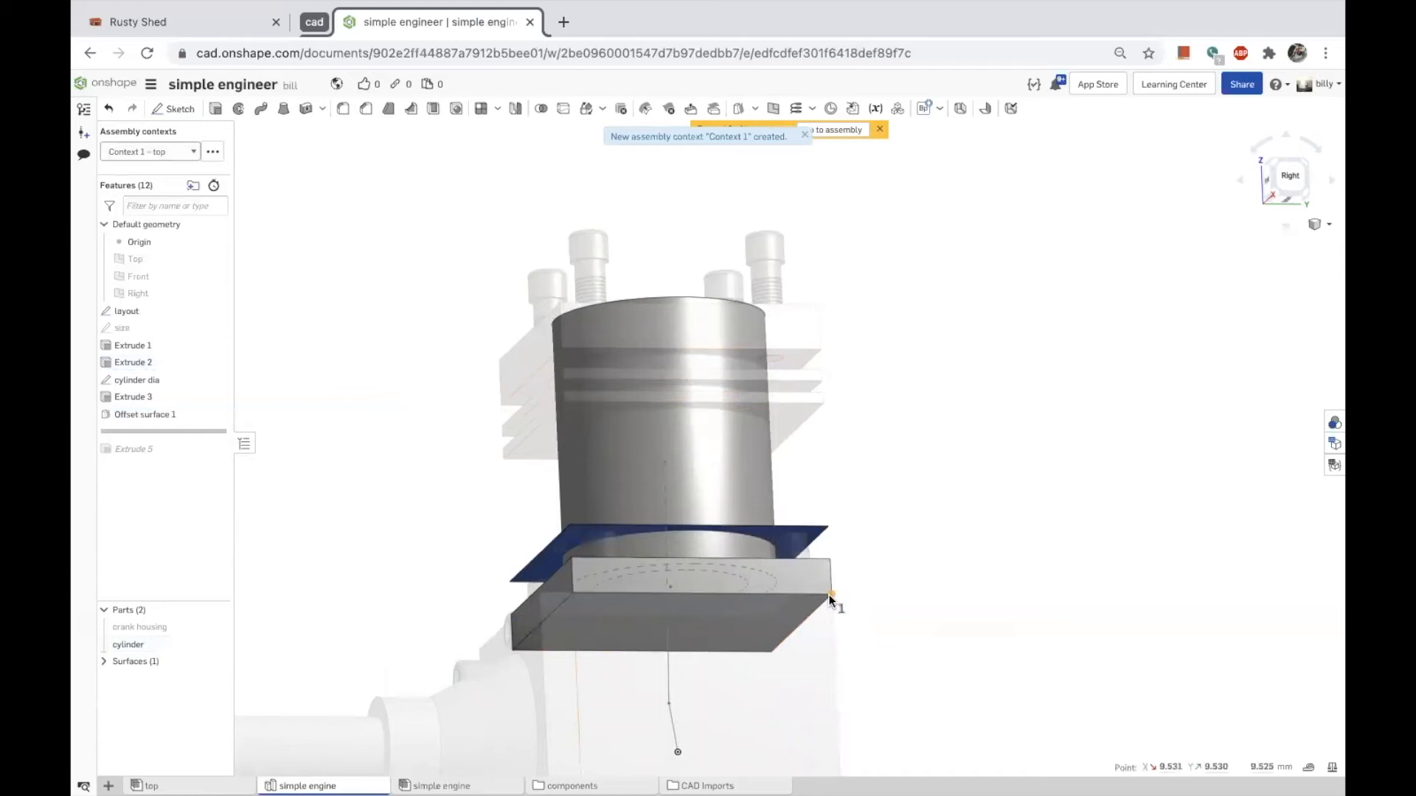
click(821, 351)
double_click(1260, 767)
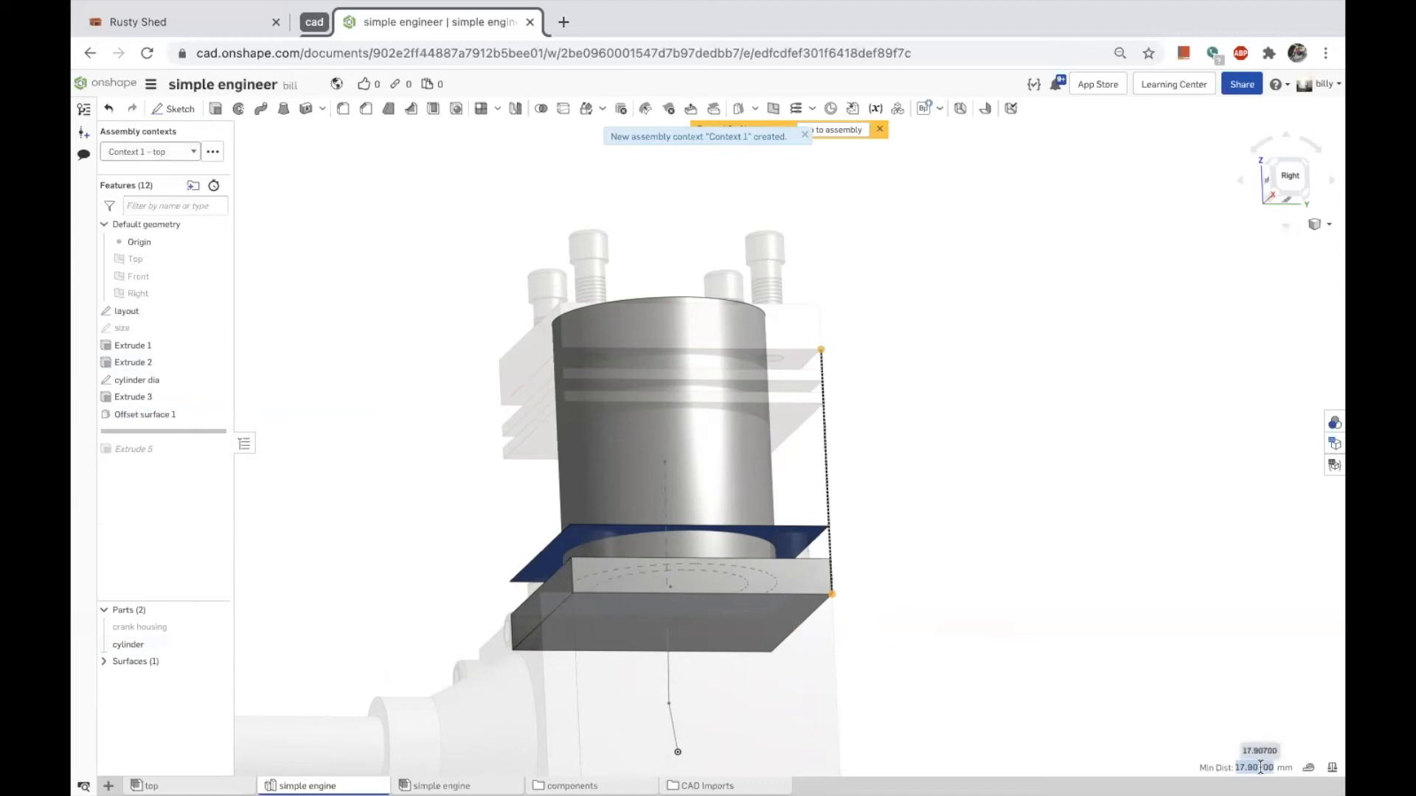
click(338, 315)
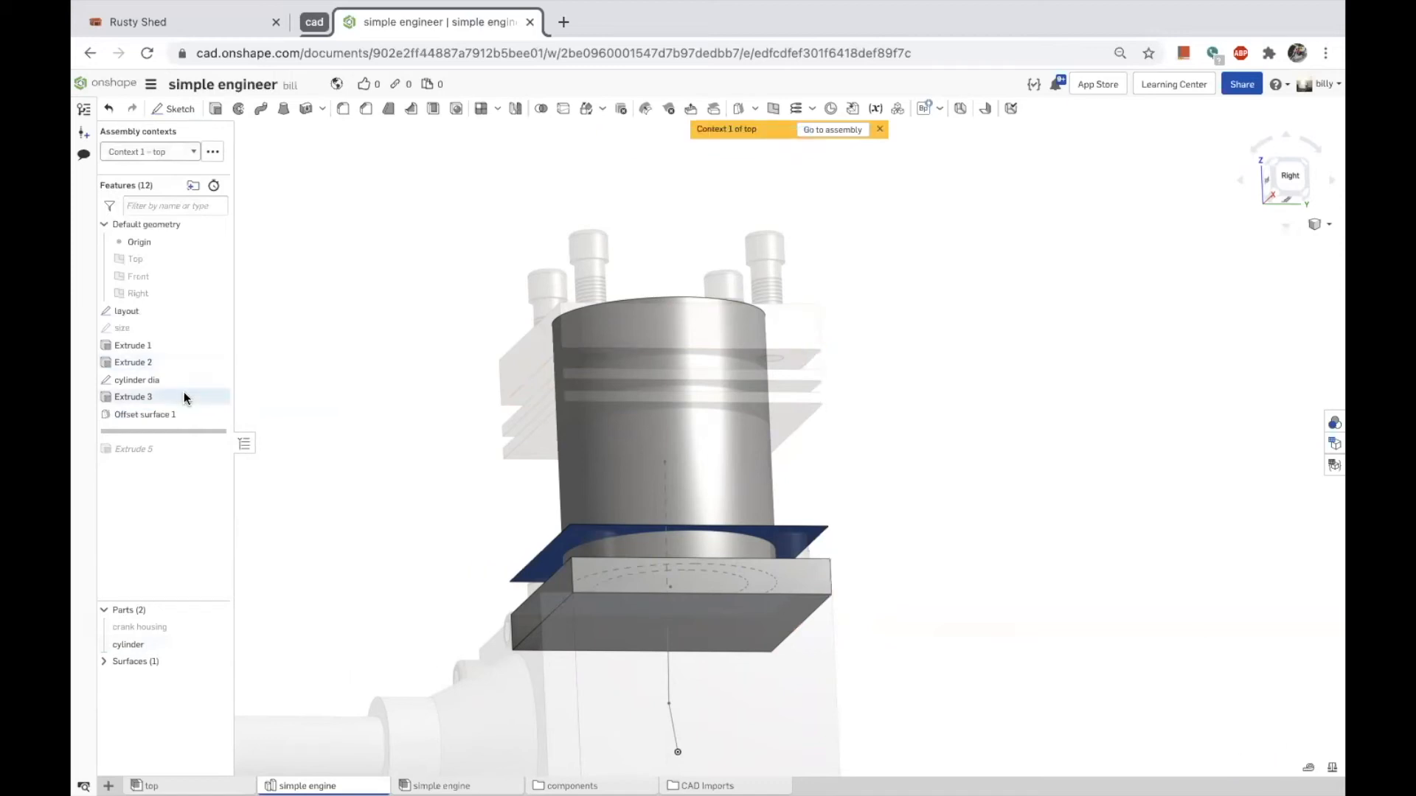
Edit Offset surface 1, set its offset to 17.907 mm, and accept the feature.
double_click(152, 414)
click(334, 396)
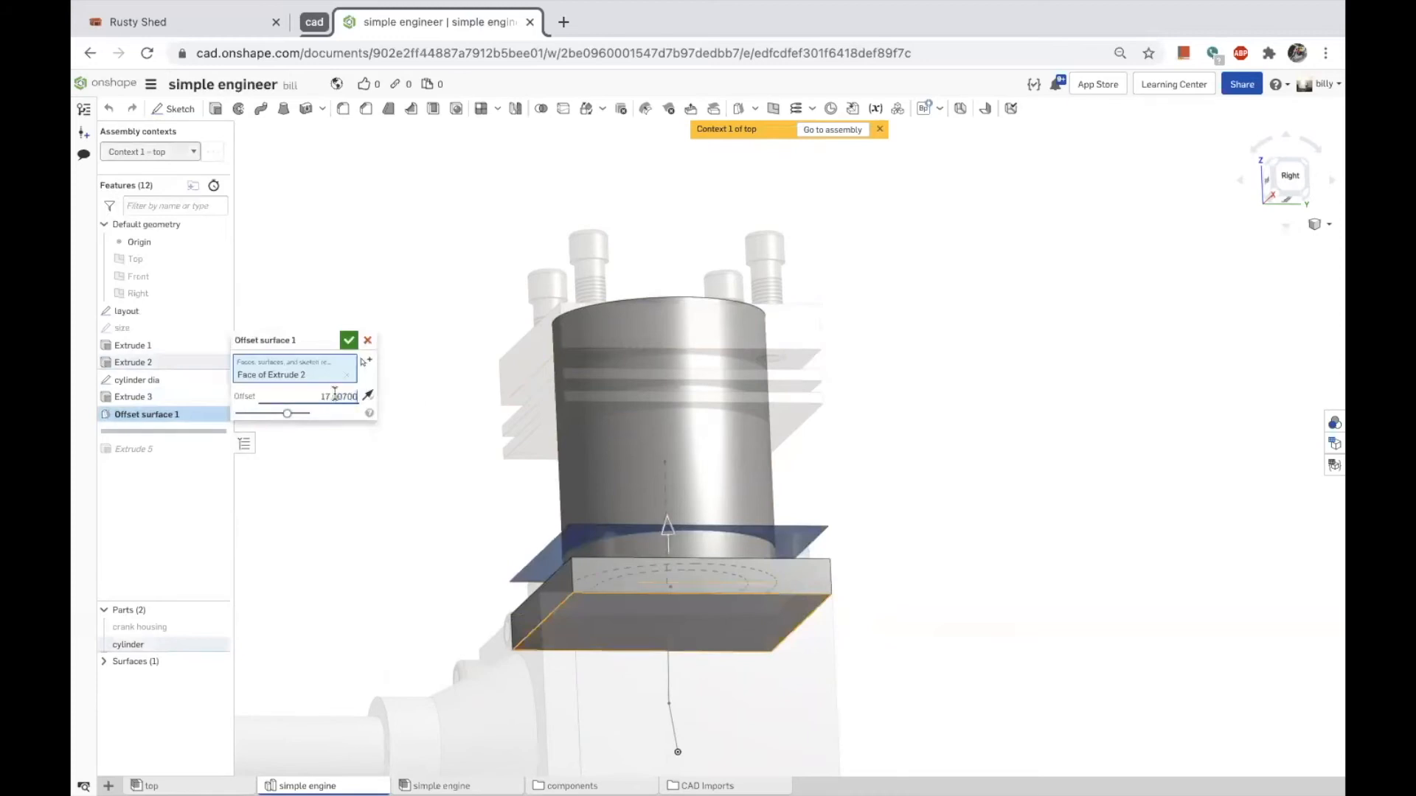
click(350, 339)
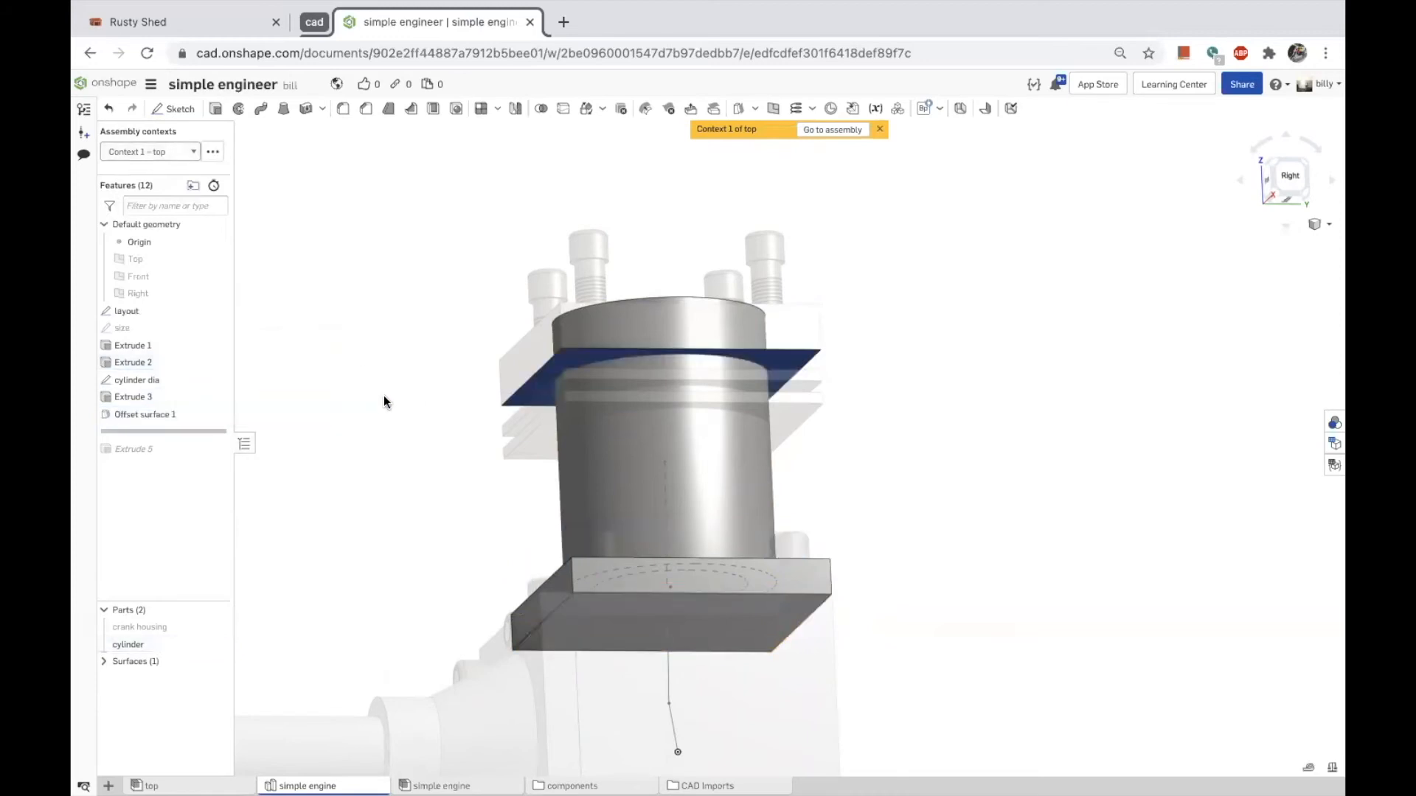
Create a second offset surface 5 mm upward from the underside of the lower flange.
mouse_move(387, 362)
right_down()
mouse_move(387, 382)
mouse_move(387, 364)
right_up()
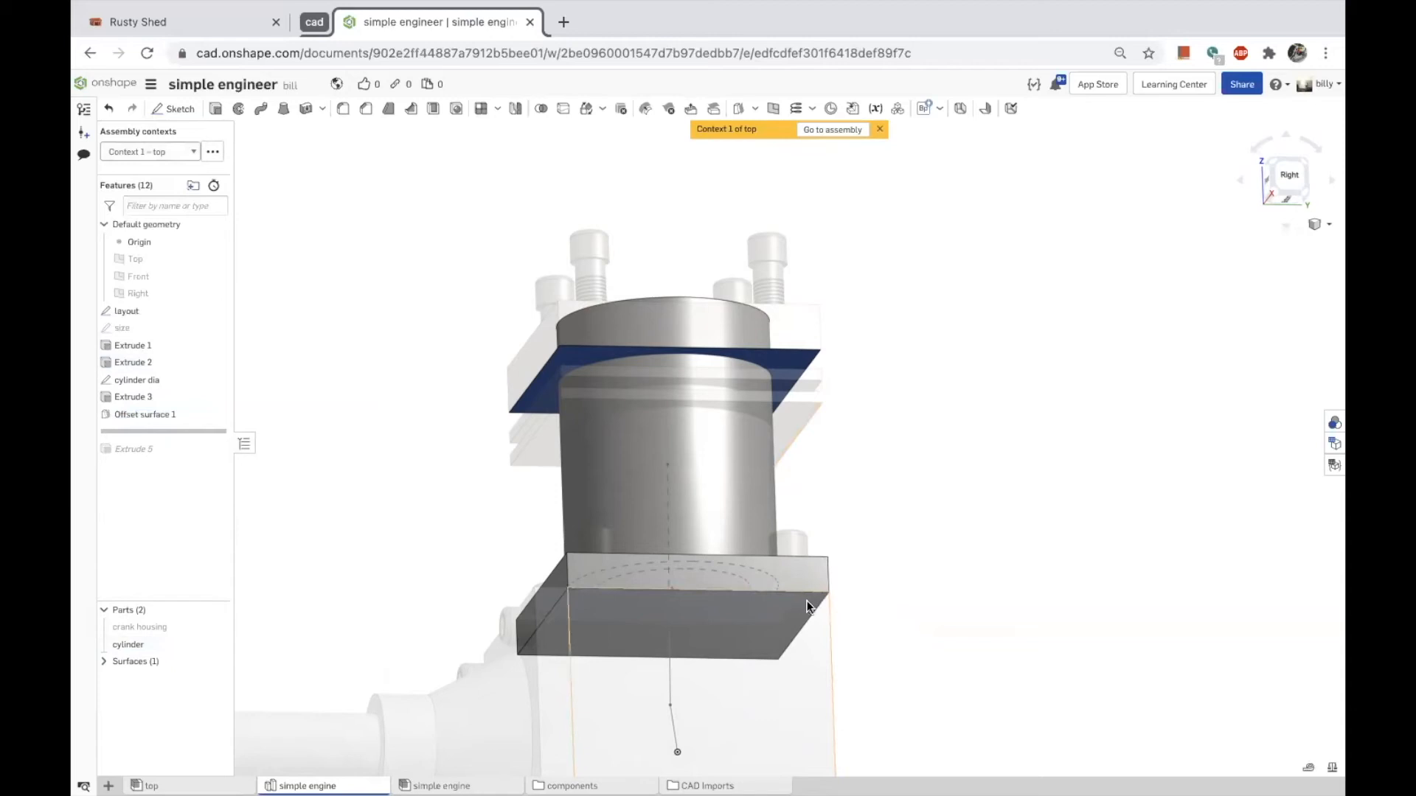
click(738, 109)
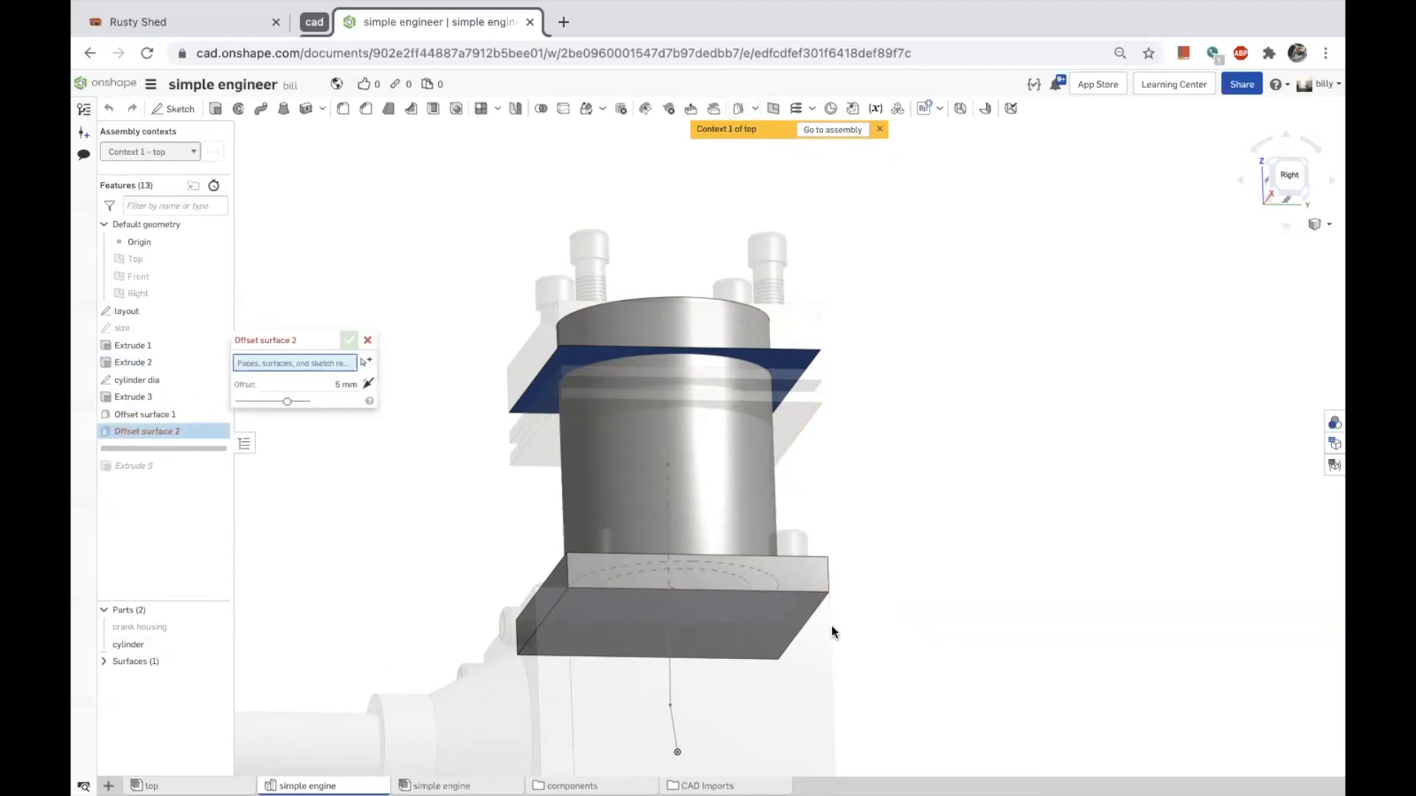
click(810, 596)
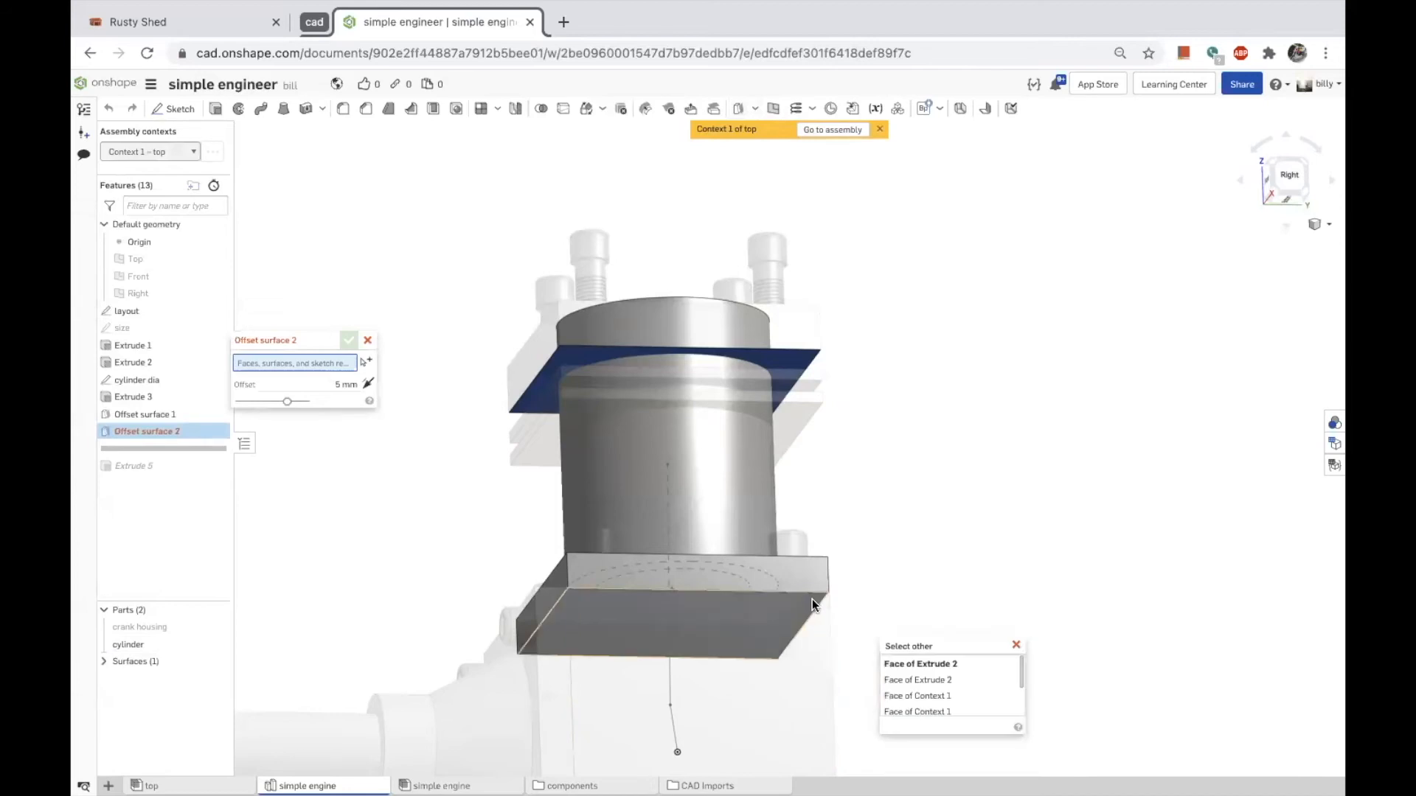
click(811, 599)
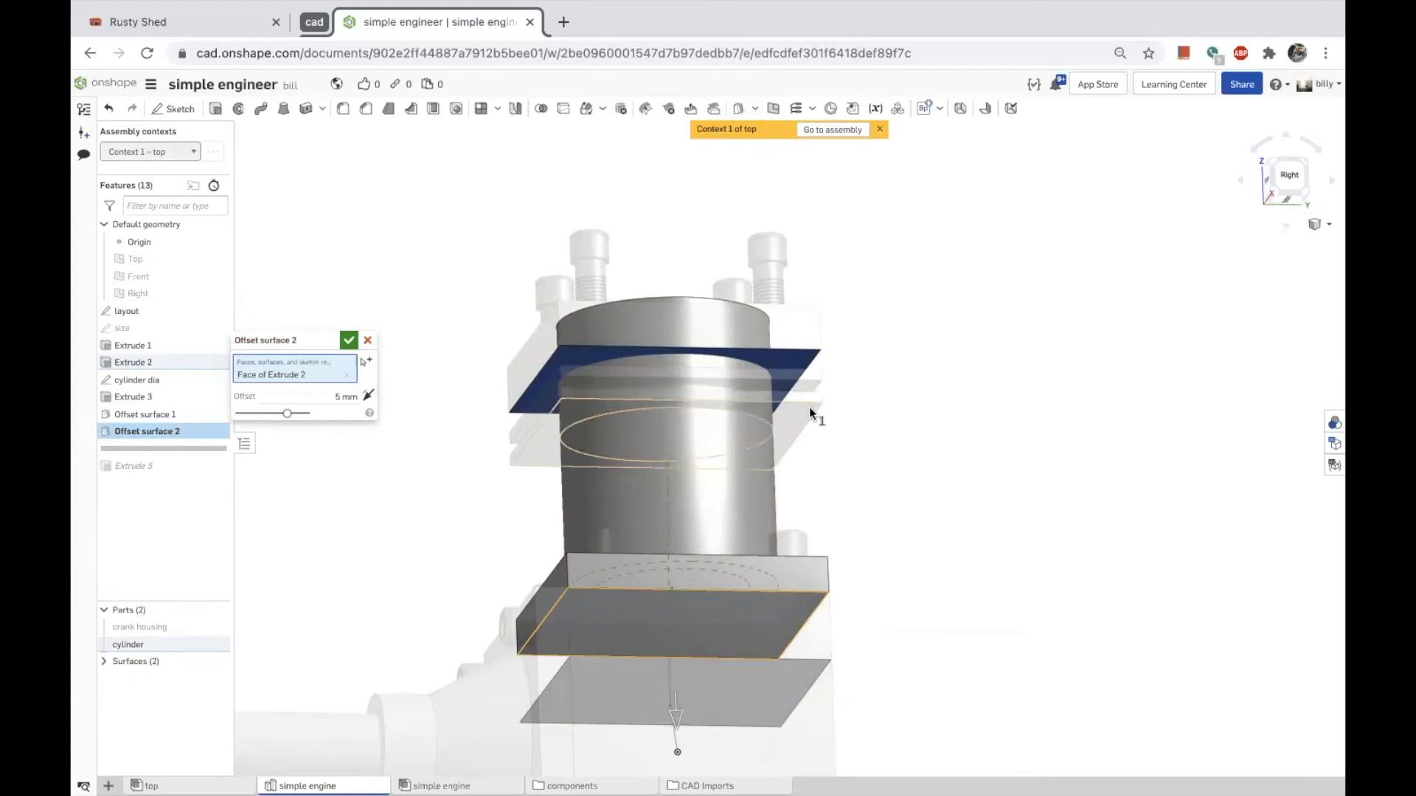
click(369, 395)
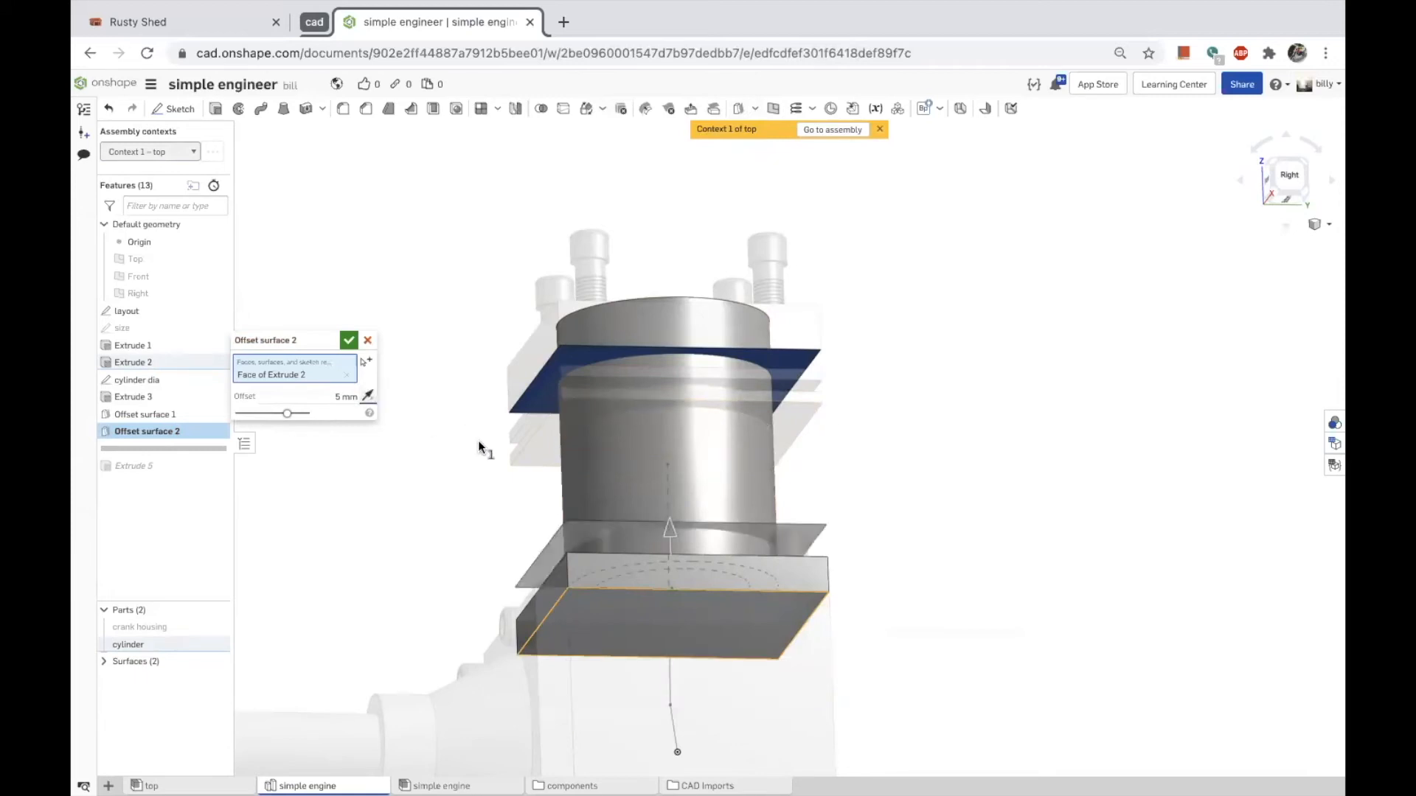
click(349, 340)
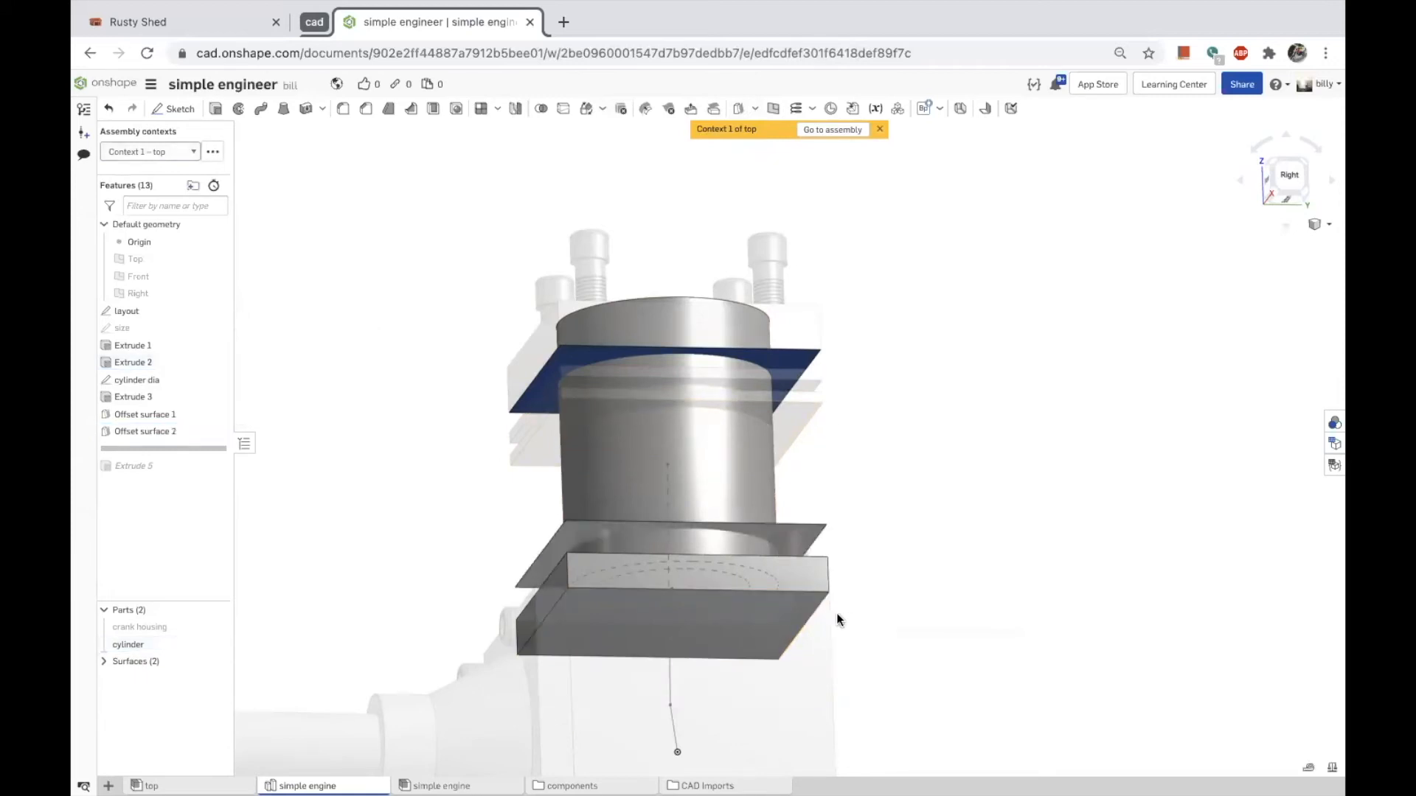
Measure the vertical distance from the lower flange's bottom corner to the lowest imported fin's bottom corner, copy it, and clear the selection.
click(824, 404)
click(1308, 770)
click(292, 671)
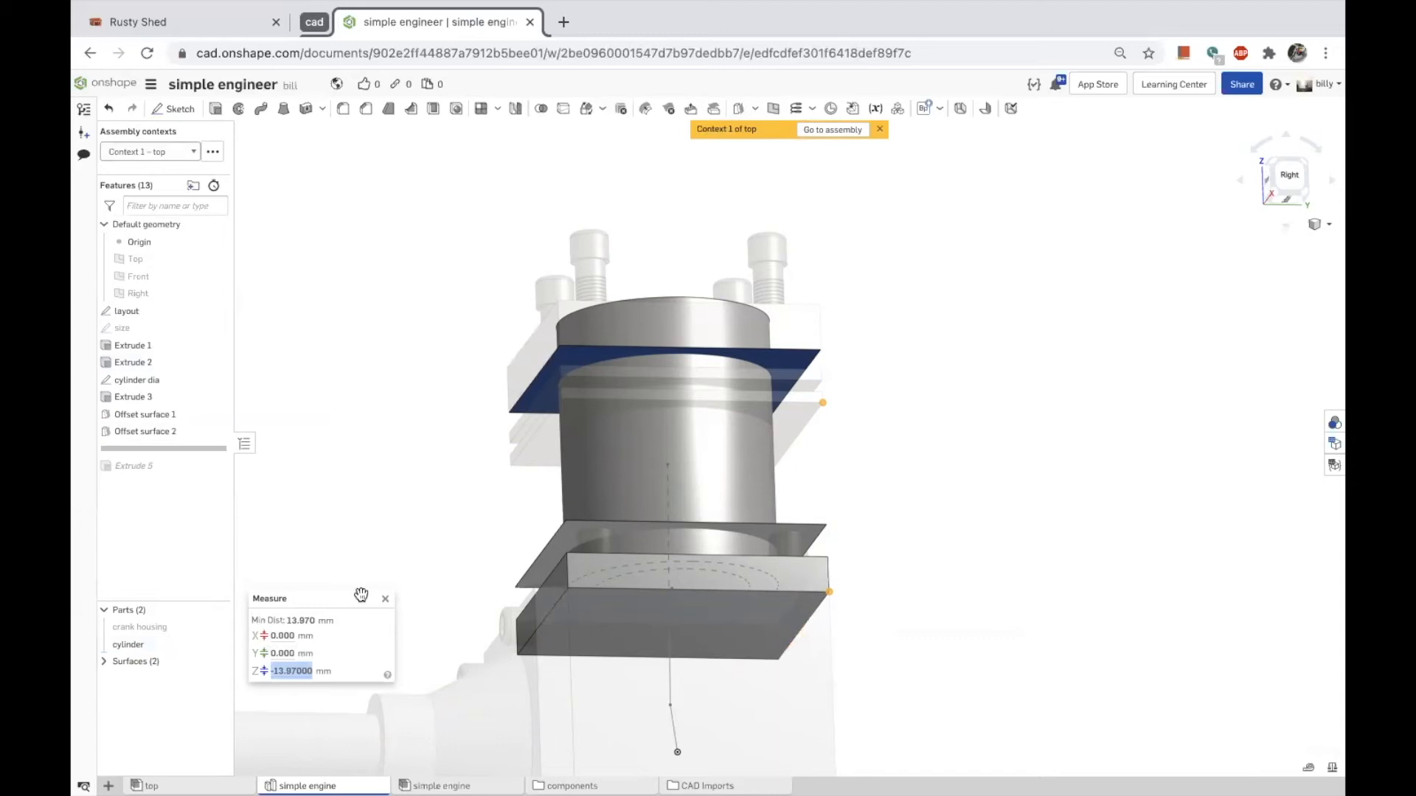
click(362, 546)
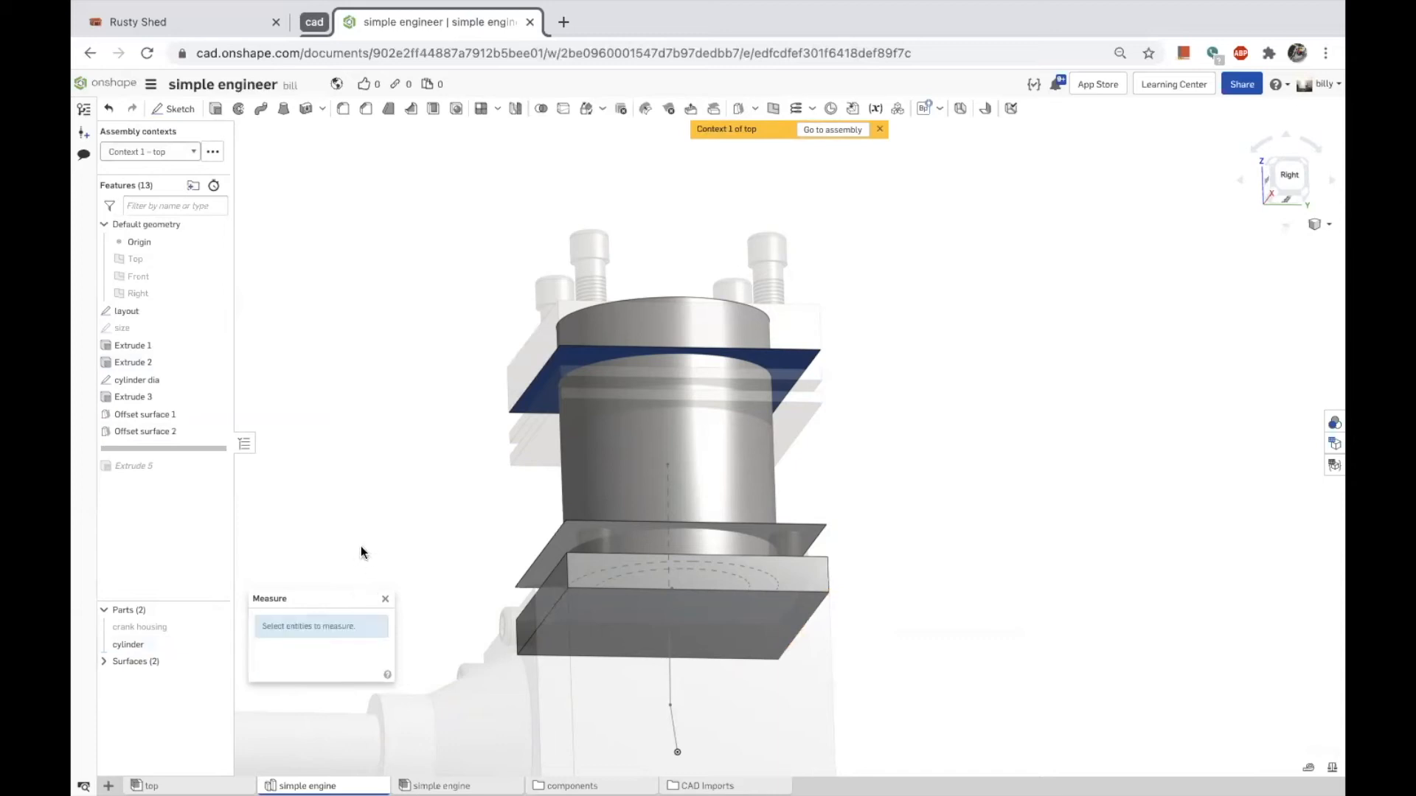
Edit Offset surface 2, set its offset to 13.97 mm, and accept the feature.
double_click(112, 430)
click(338, 396)
text(-13.97000 mm)
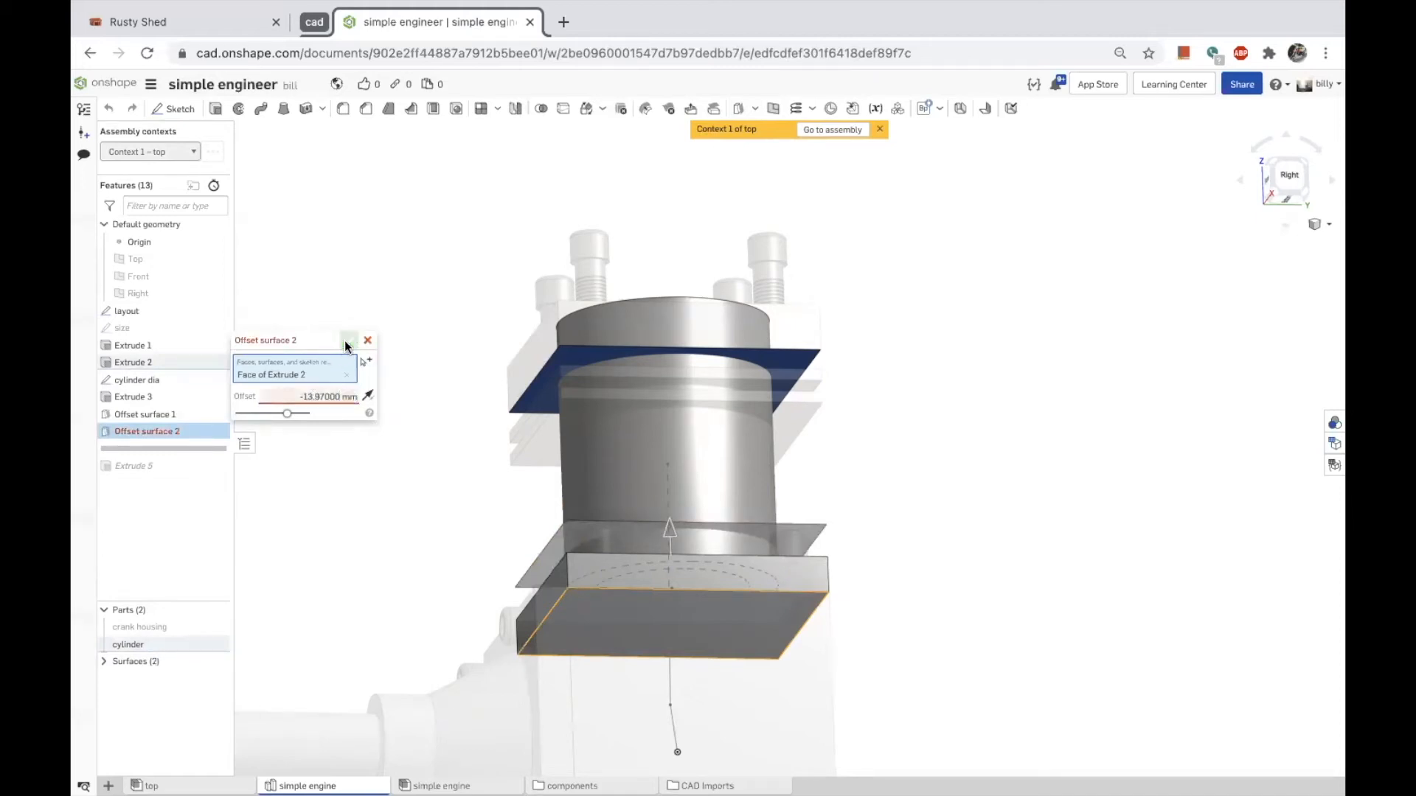
click(301, 396)
click(303, 396)
triple_click(301, 396)
click(300, 396)
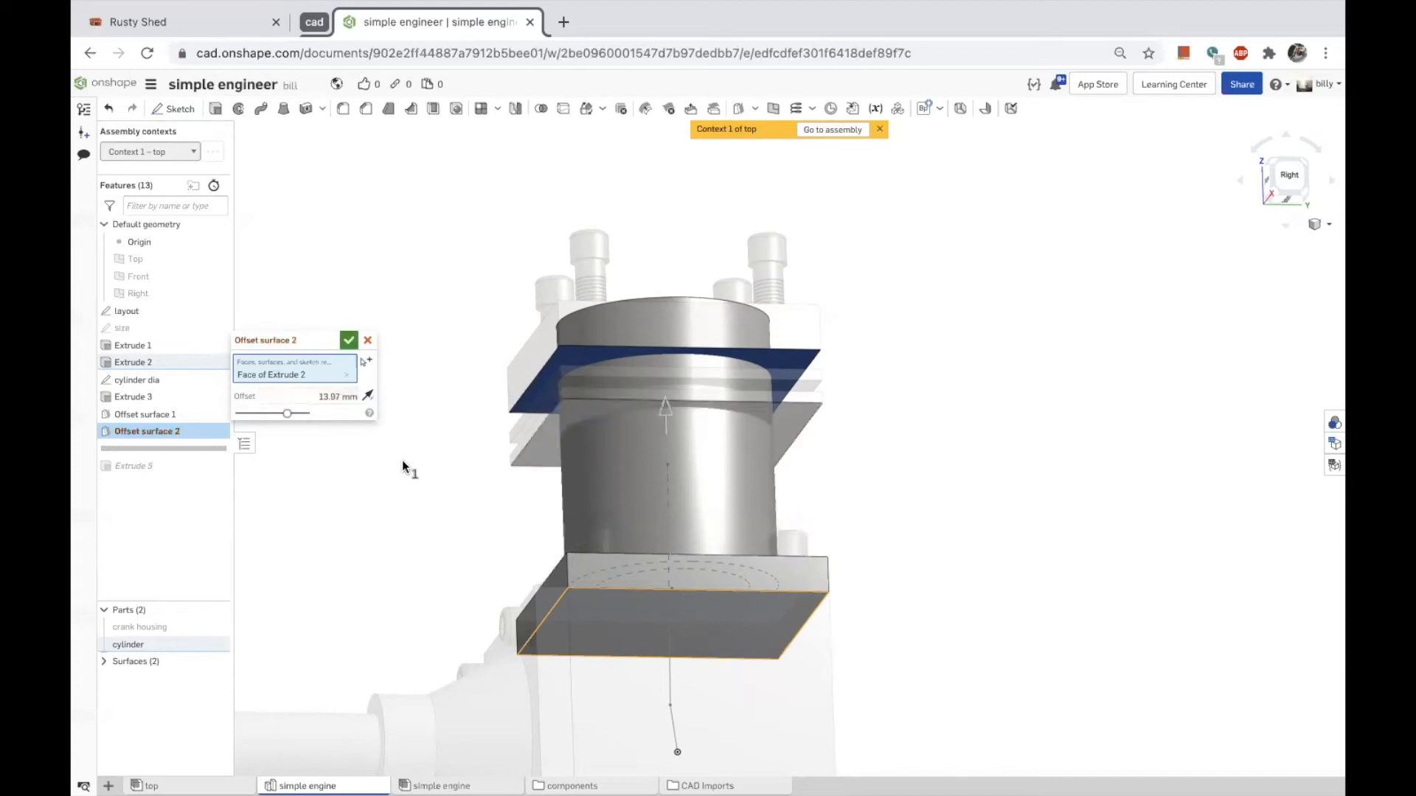
click(352, 343)
Measure the length of the imported upper flange's vertical corner edge and select the value for copying.
right_drag(808, 492, 925, 480)
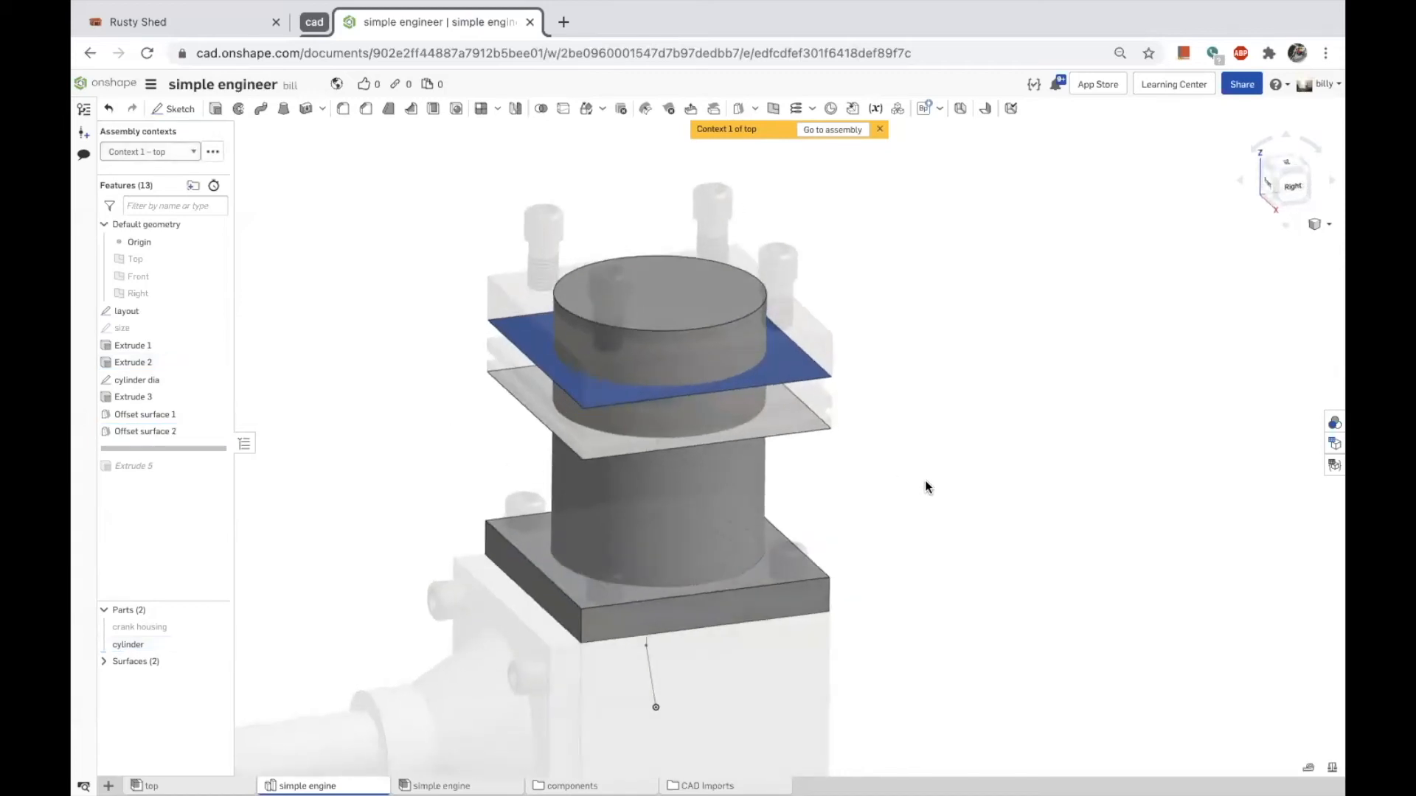
click(832, 345)
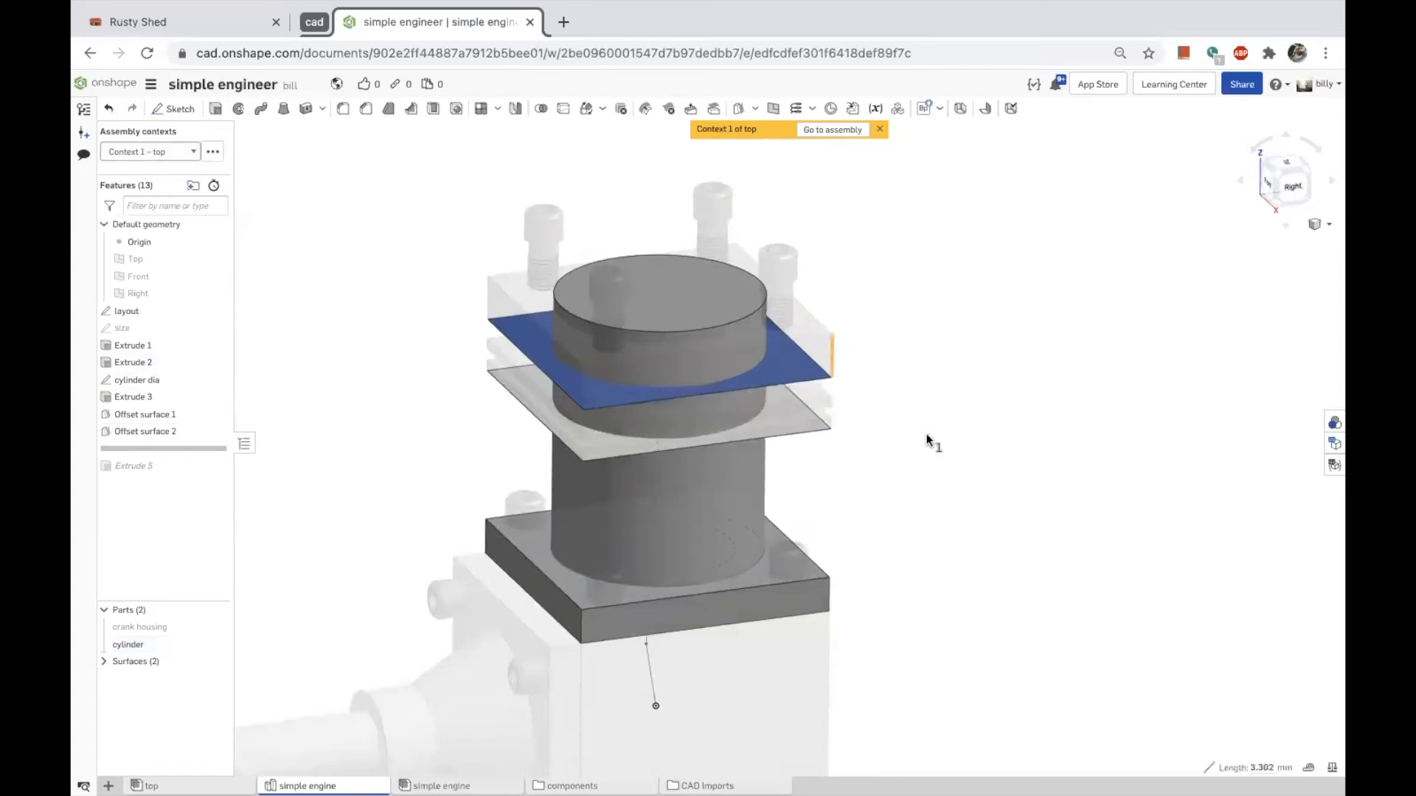
click(1262, 768)
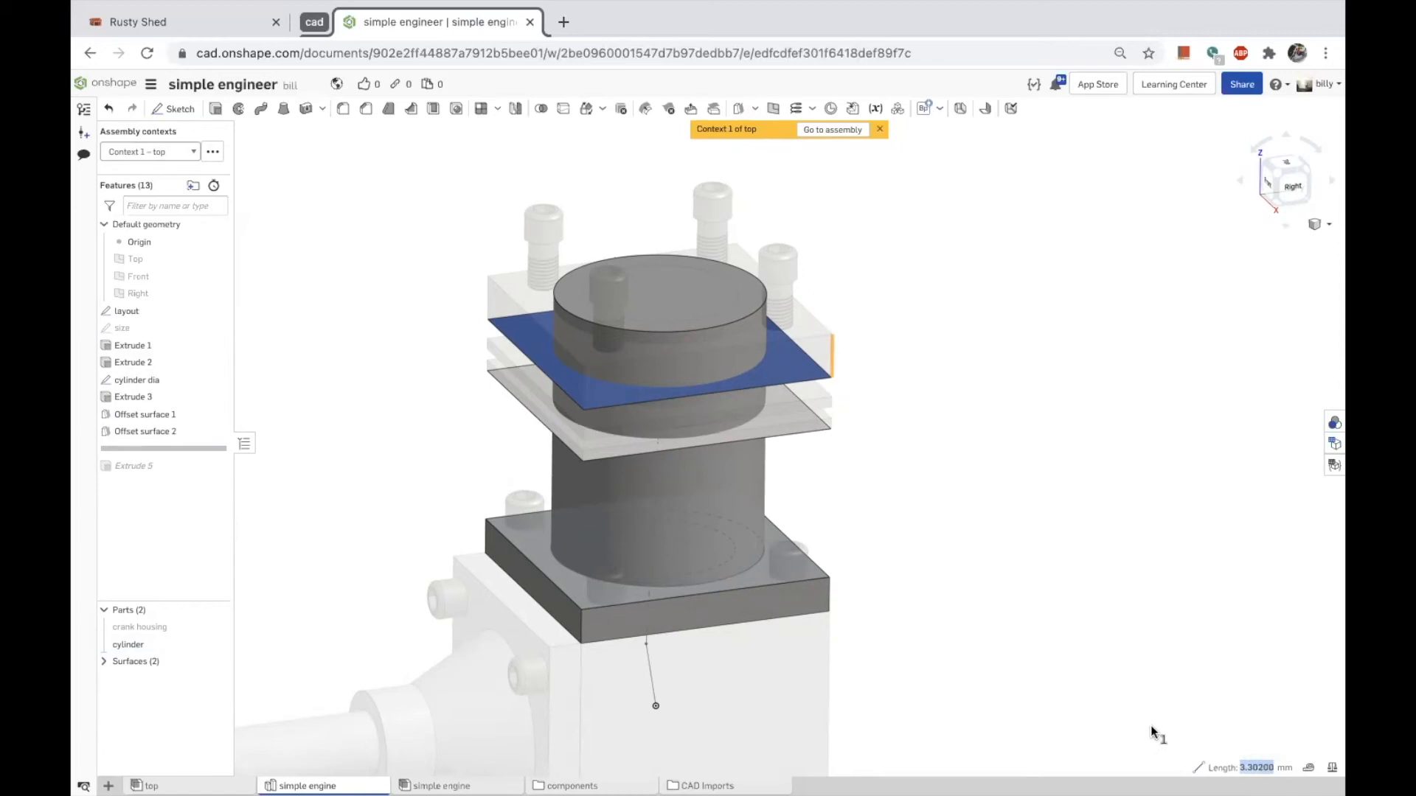
Roll the feature history back to just after Offset surface 1 and thicken that surface upward by 3.302 mm.
click(307, 428)
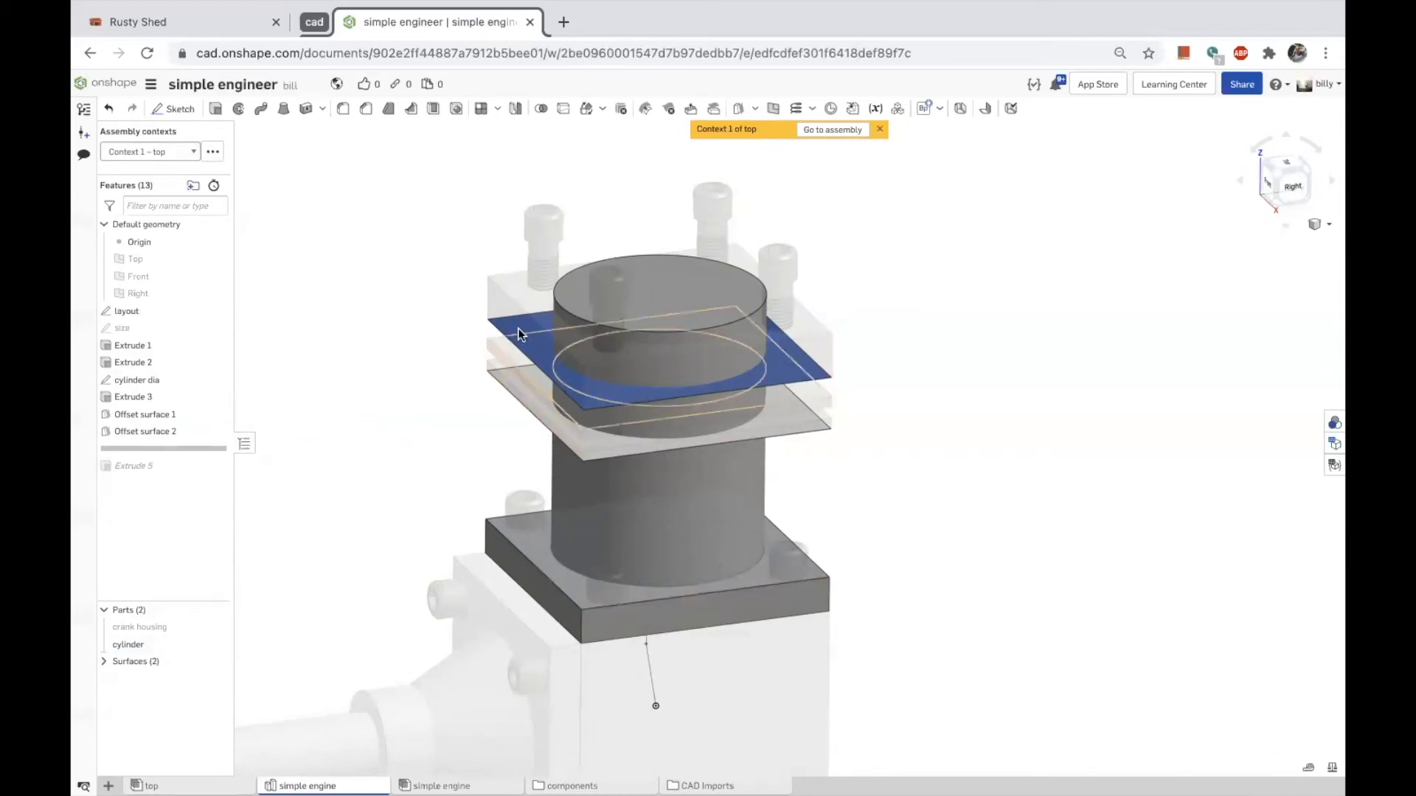
scroll(527, 312, up, 5)
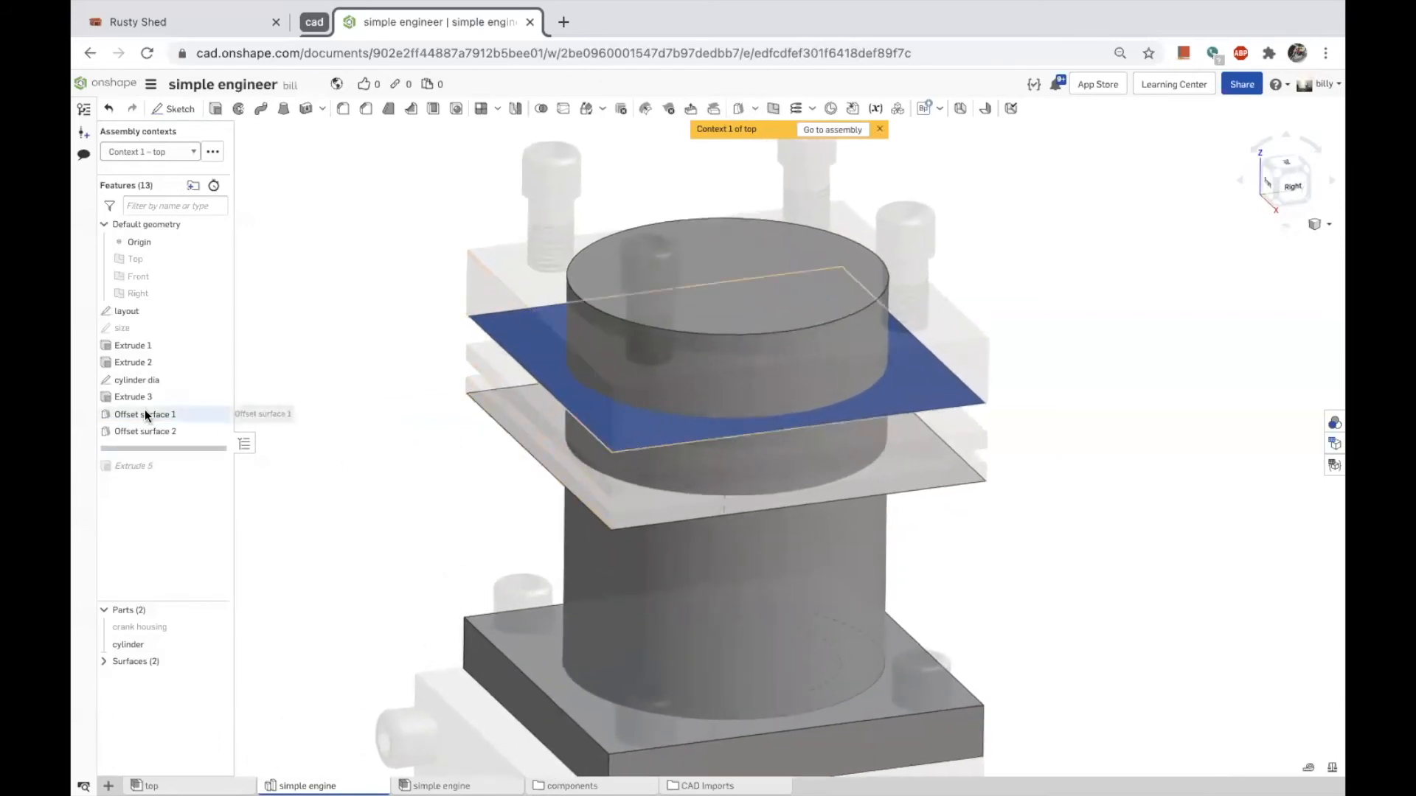
mouse_move(172, 448)
mouse_down()
mouse_move(214, 406)
mouse_move(142, 414)
mouse_move(164, 431)
mouse_up()
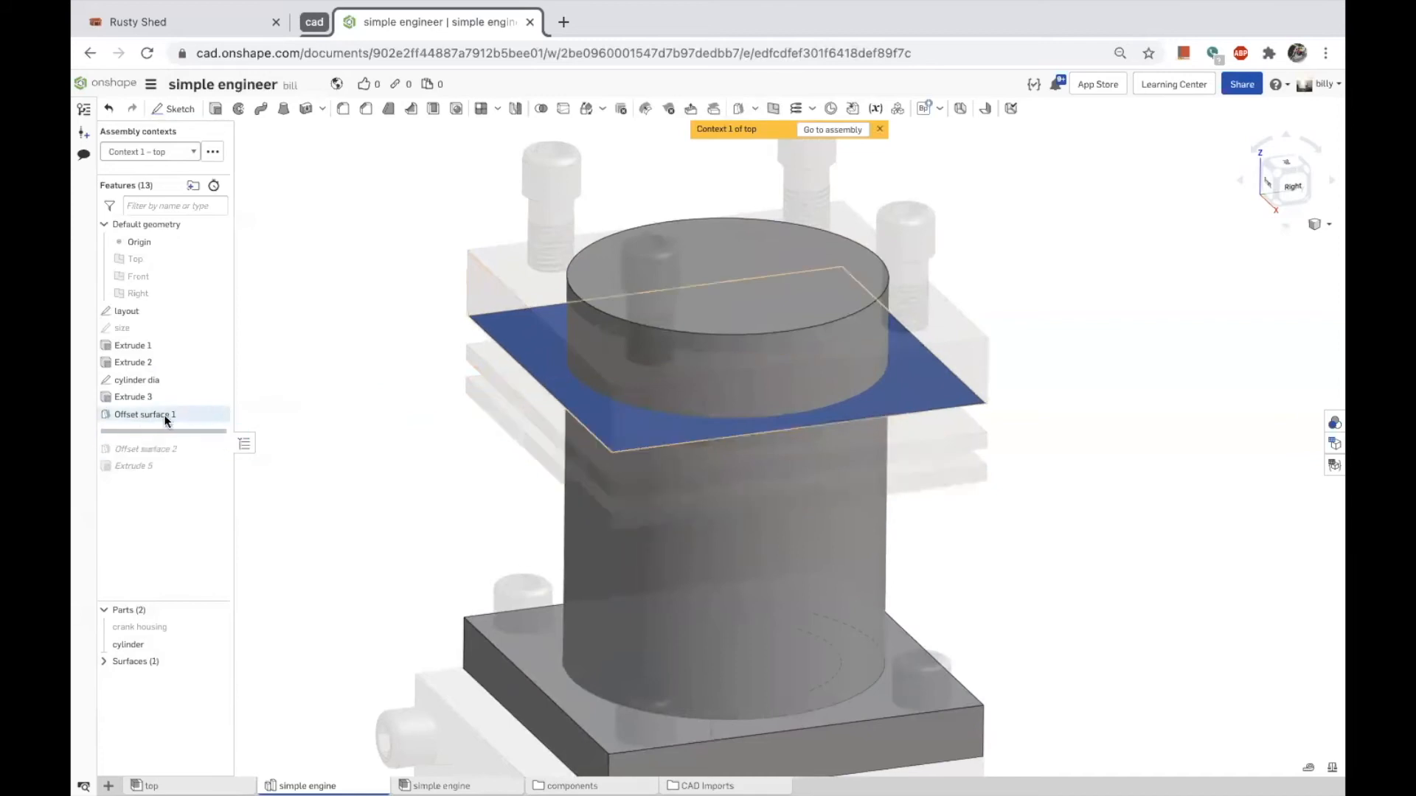
click(306, 108)
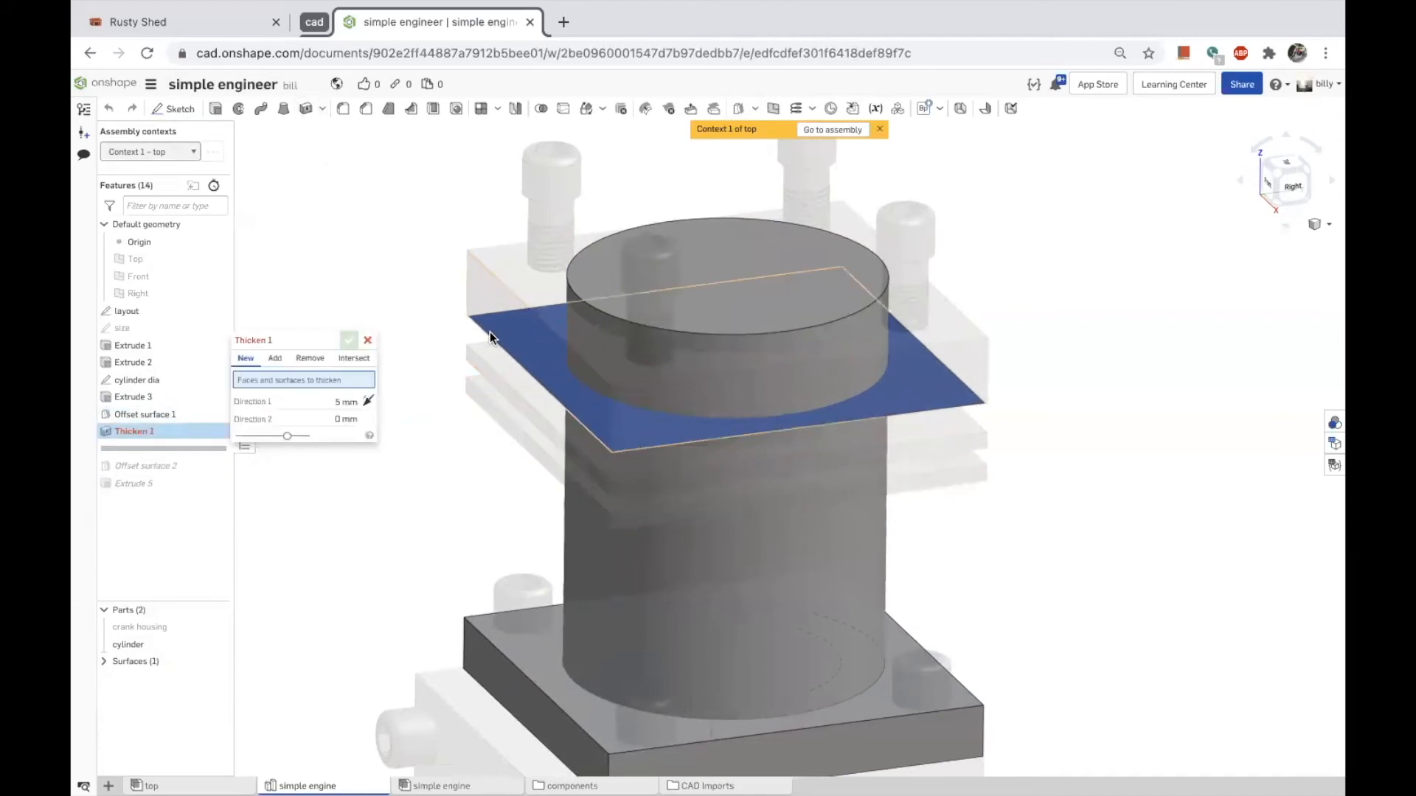
right_drag(1020, 448, 1012, 421)
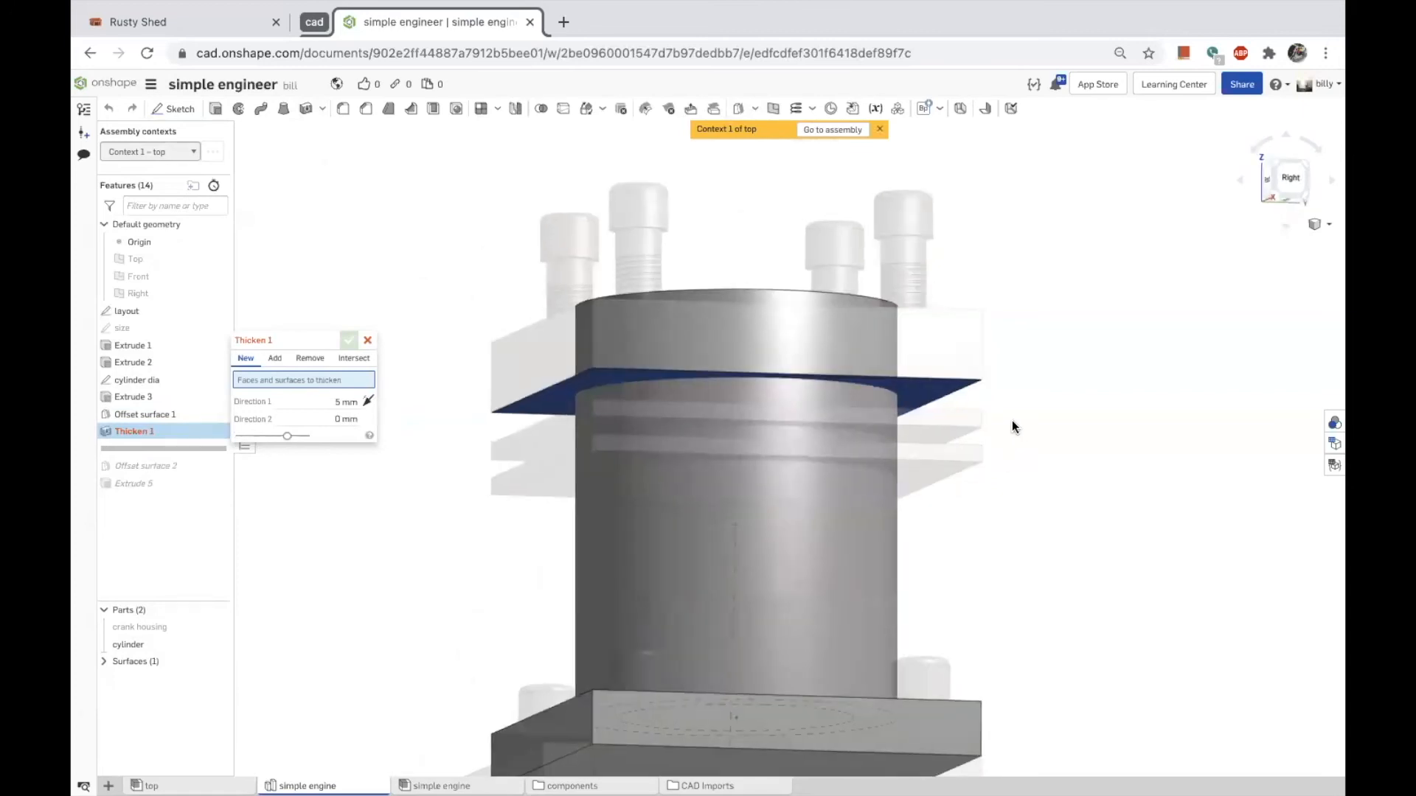
click(924, 394)
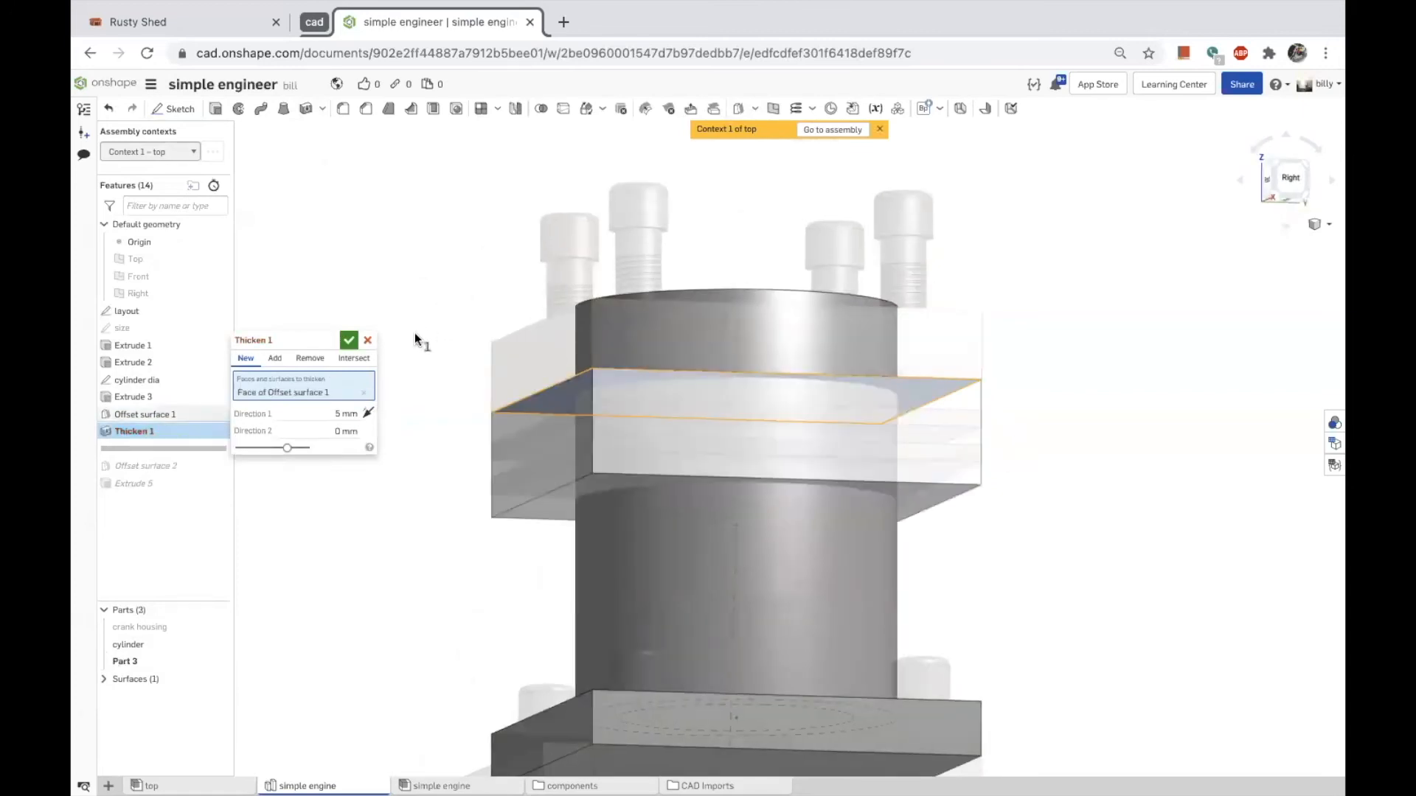
click(333, 414)
text(3.30100)
key(Return)
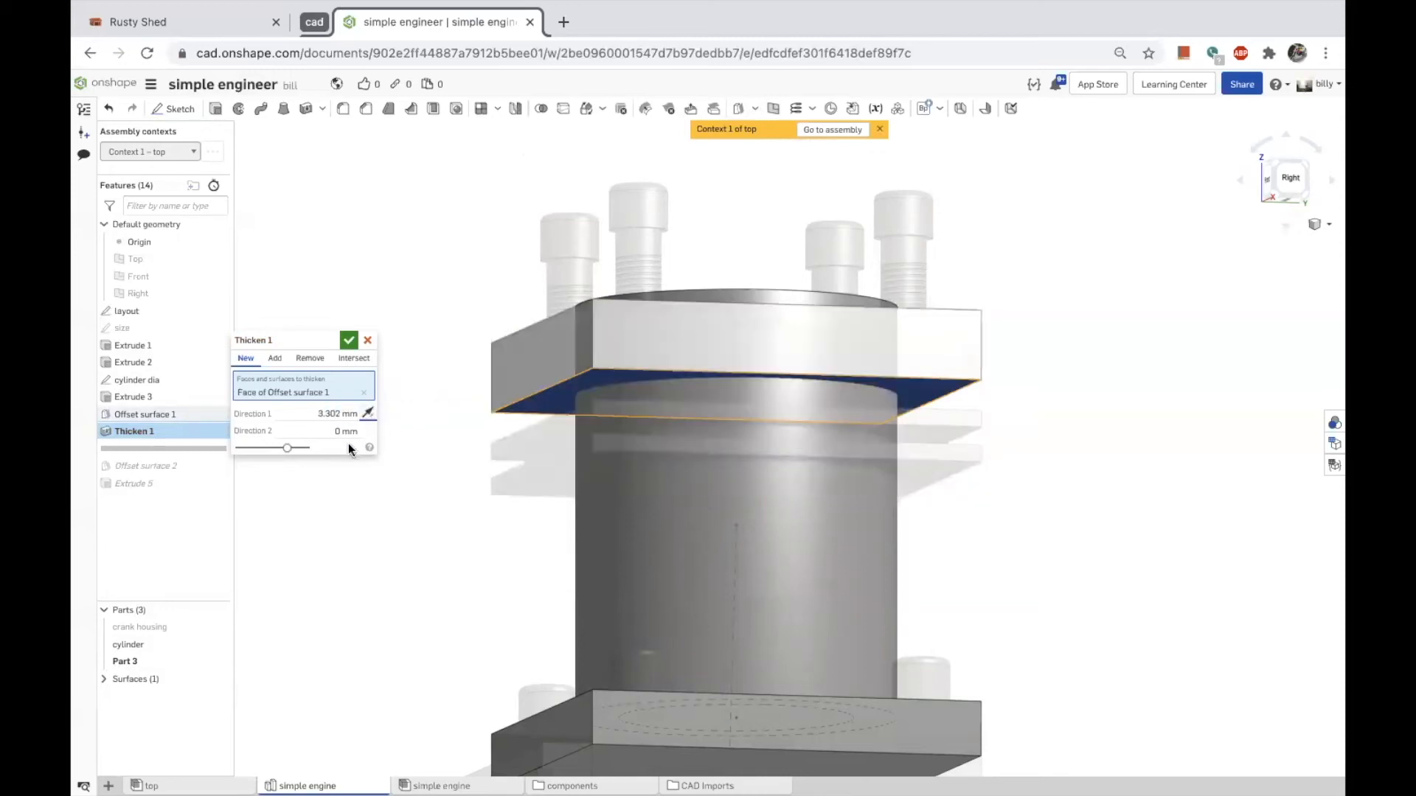
Add the thickened upper flange to the cylinder part and accept the feature.
click(275, 358)
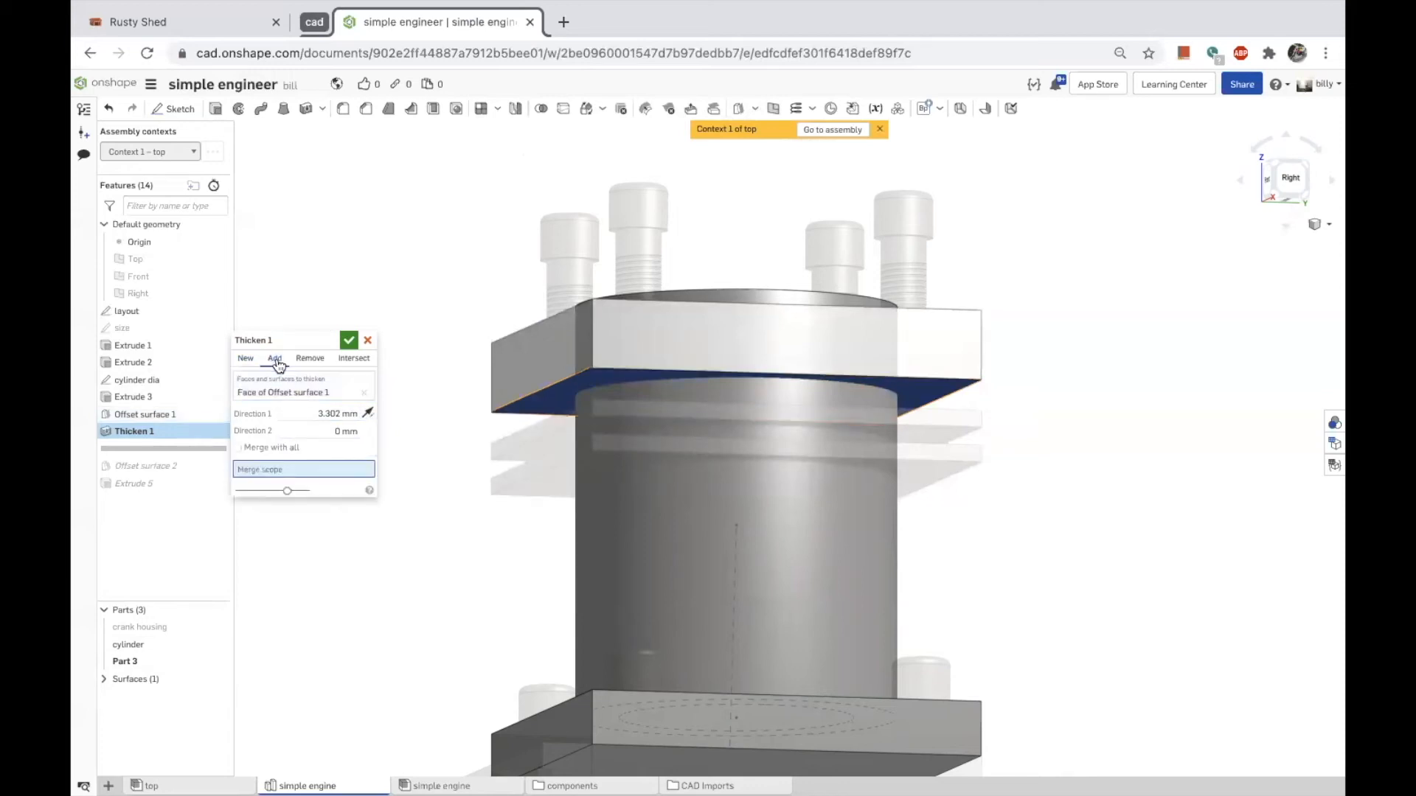
click(653, 556)
click(349, 340)
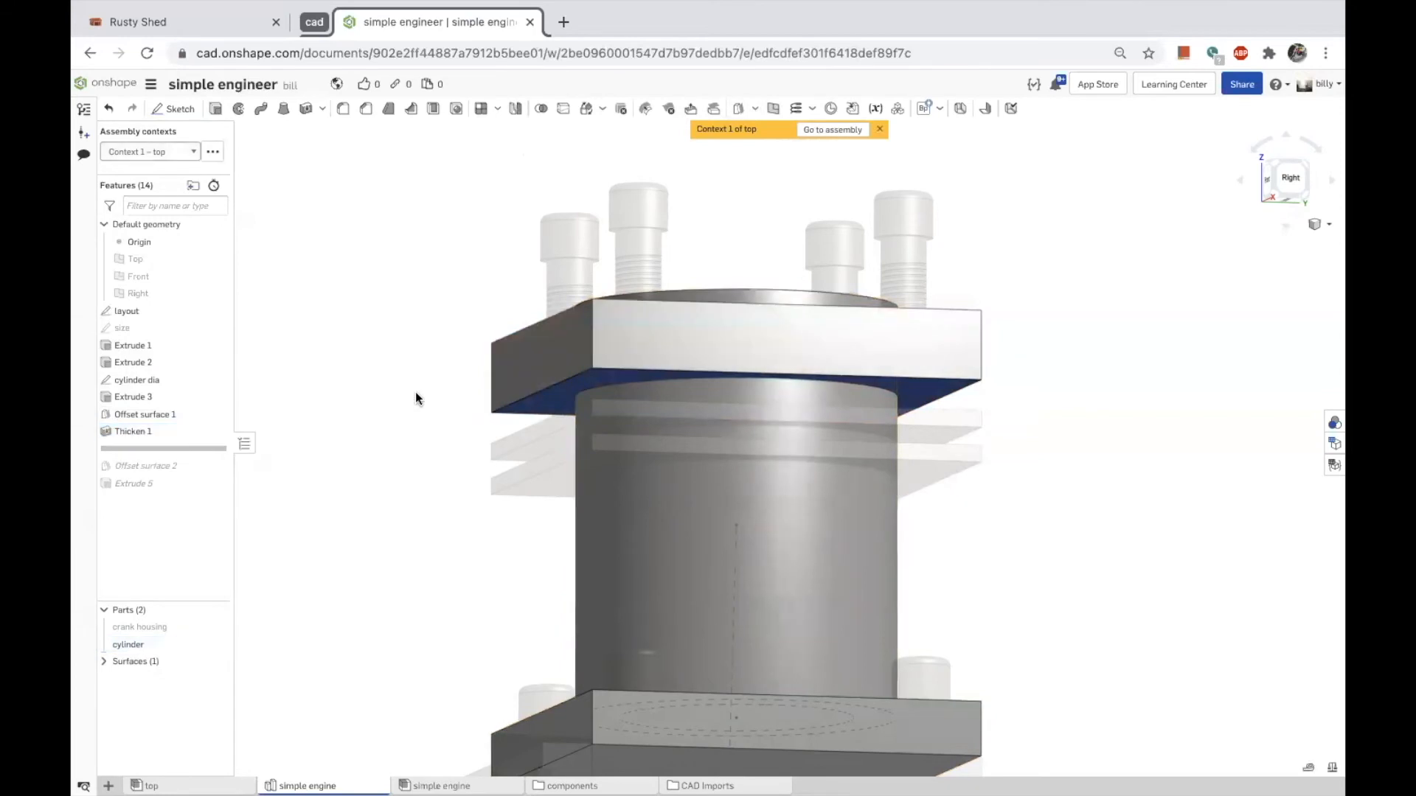
Restore Offset surface 2 in the feature history and thicken it upward by 1 mm, merging it with the cylinder.
mouse_move(429, 388)
right_down()
mouse_move(423, 406)
mouse_move(438, 366)
right_up()
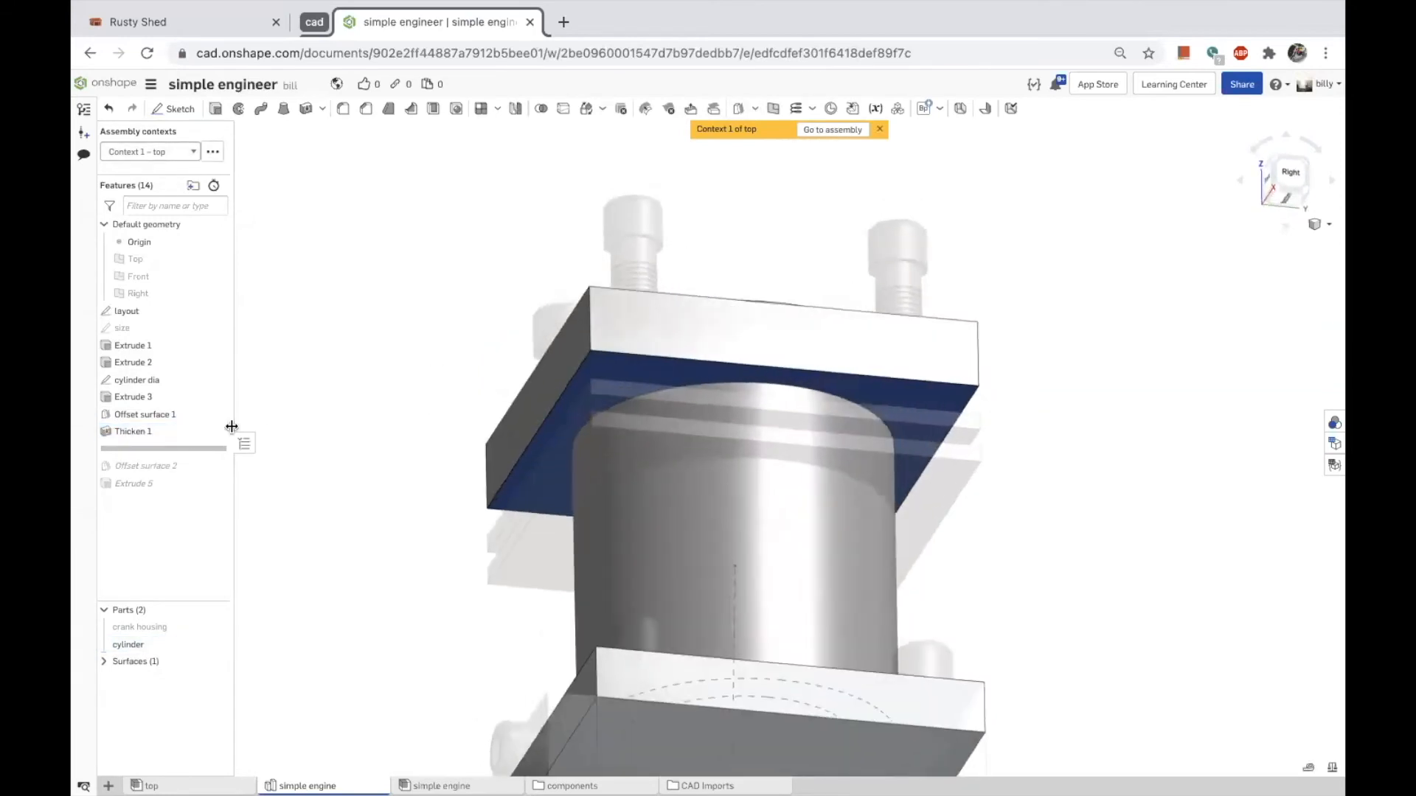
drag(211, 447, 210, 466)
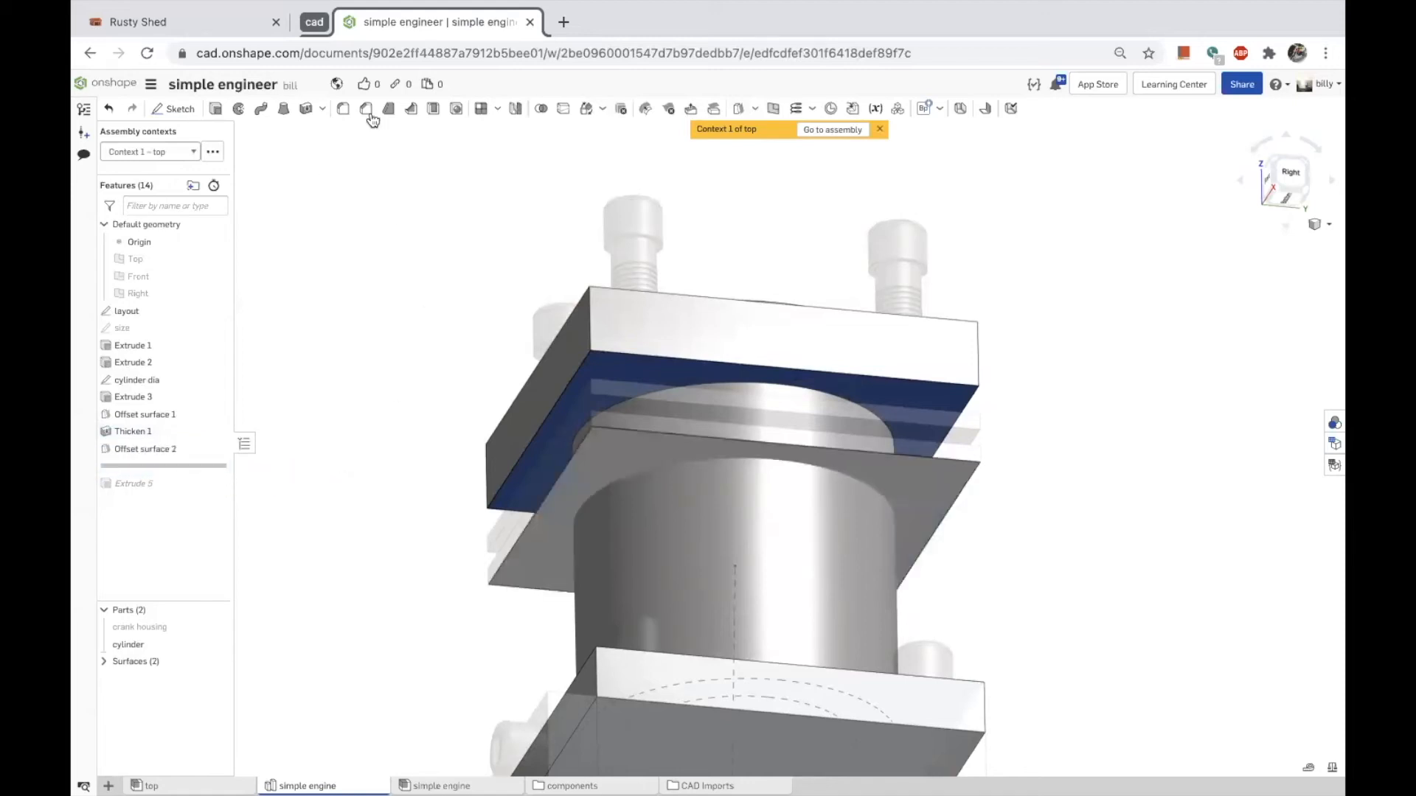
click(306, 109)
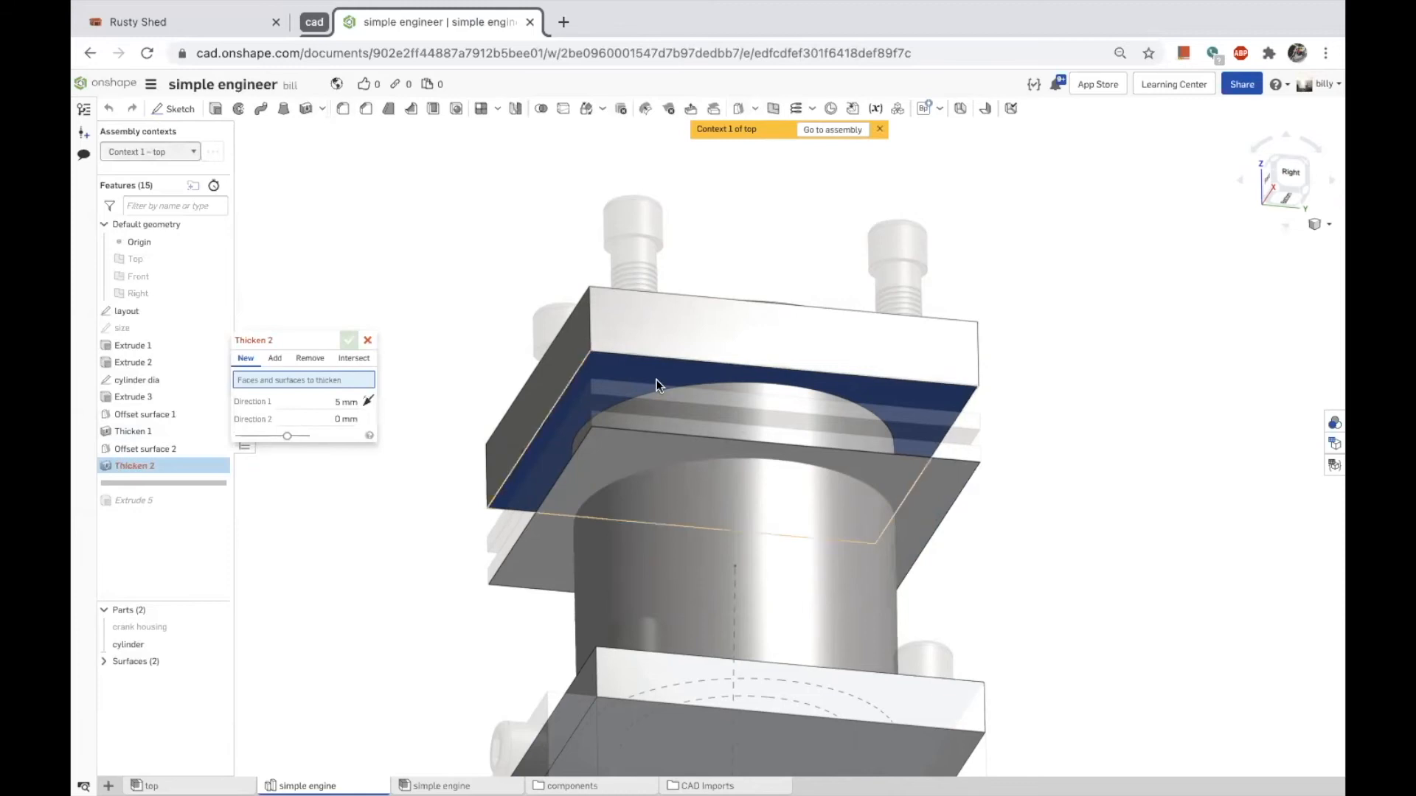
click(274, 359)
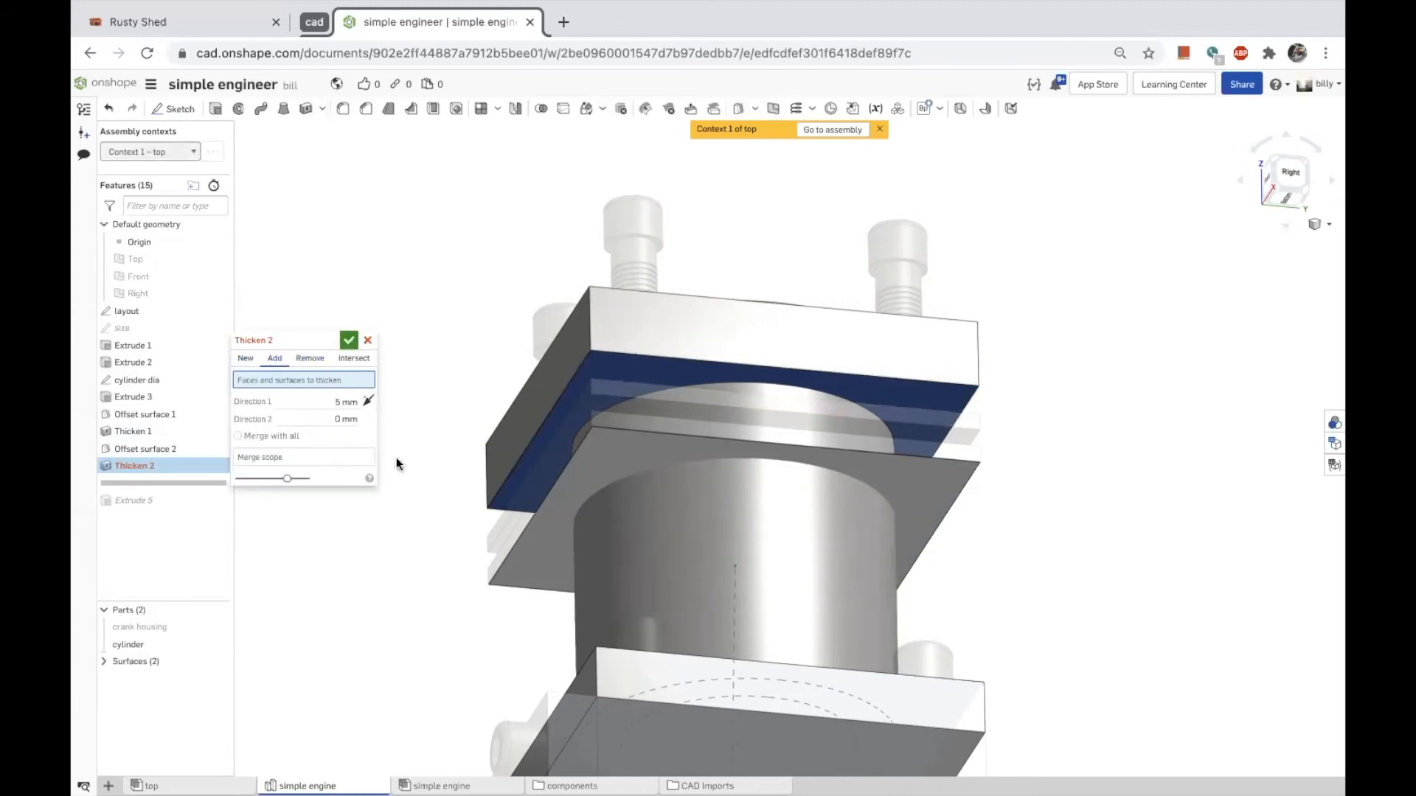
click(601, 458)
click(354, 473)
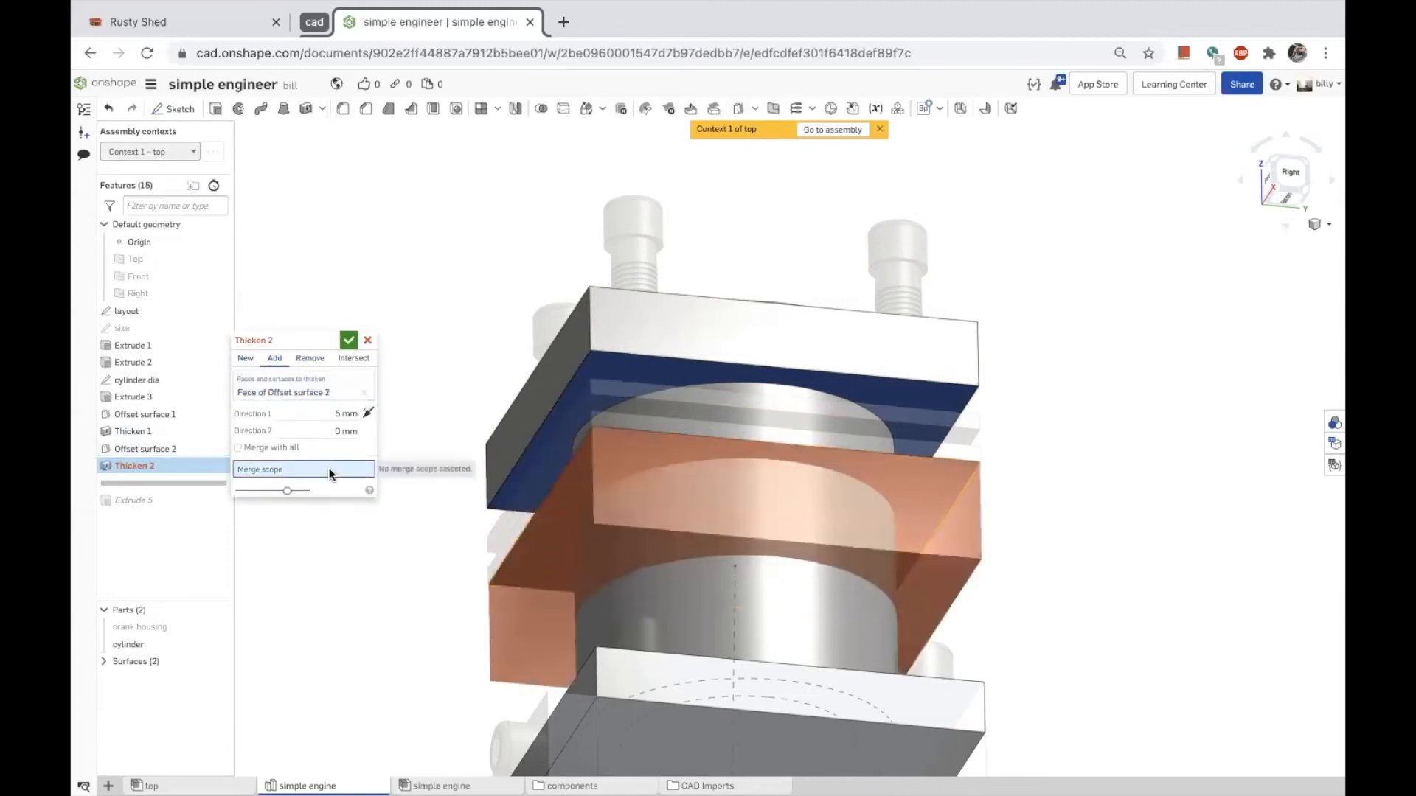
click(777, 605)
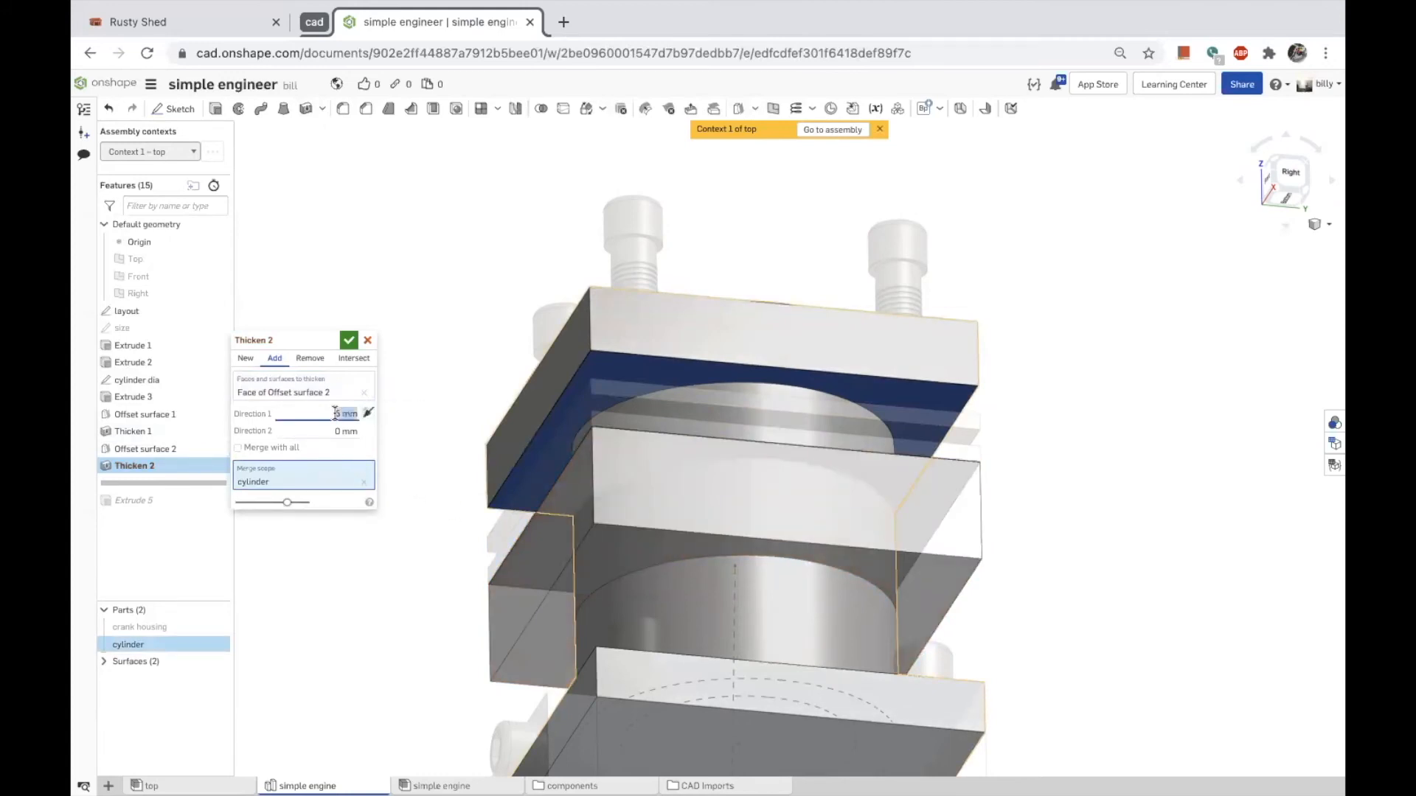
text(1)
key(Return)
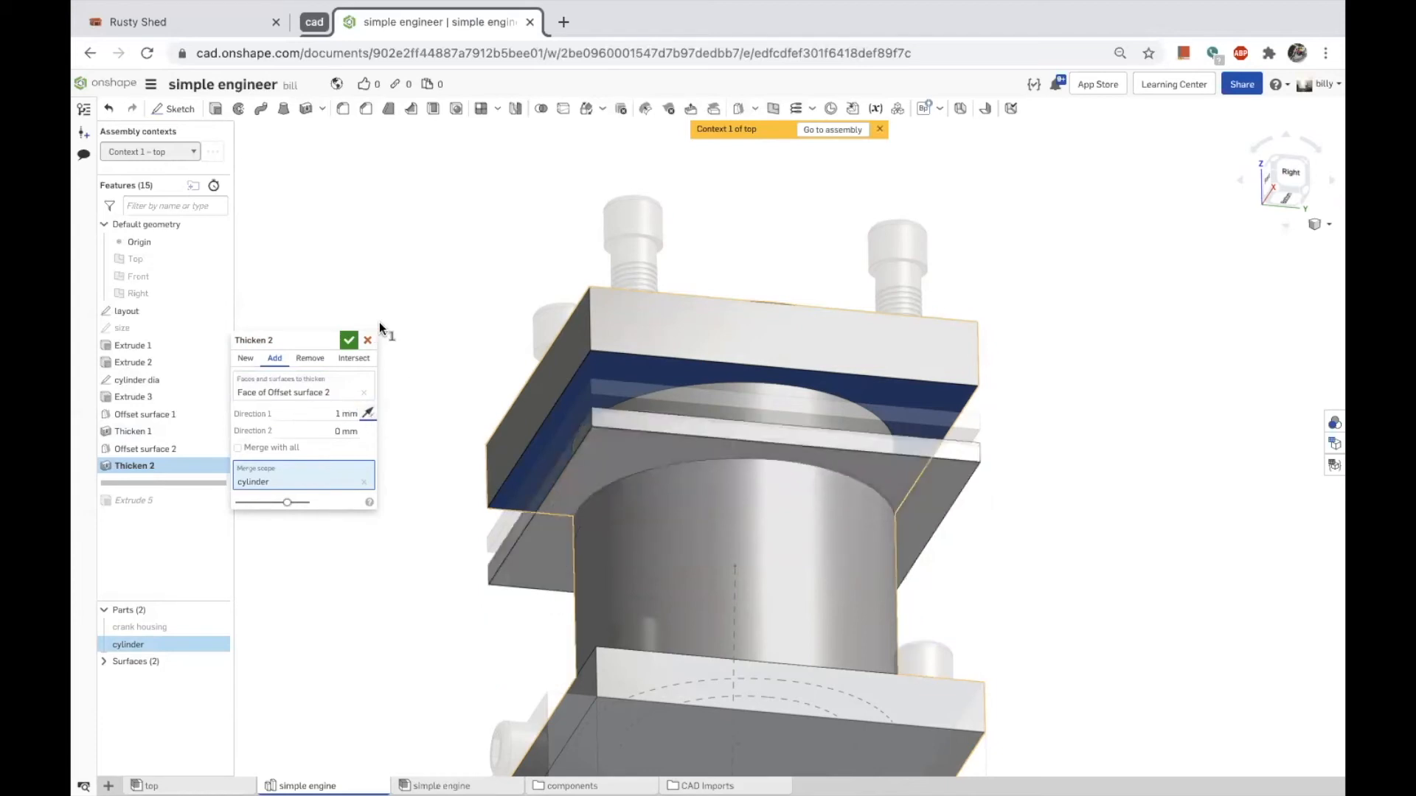
click(349, 340)
Measure the imported fin's vertical edge, copy the length, and set the Thicken 2 thickness to 0.79375 mm.
scroll(664, 418, up, 3)
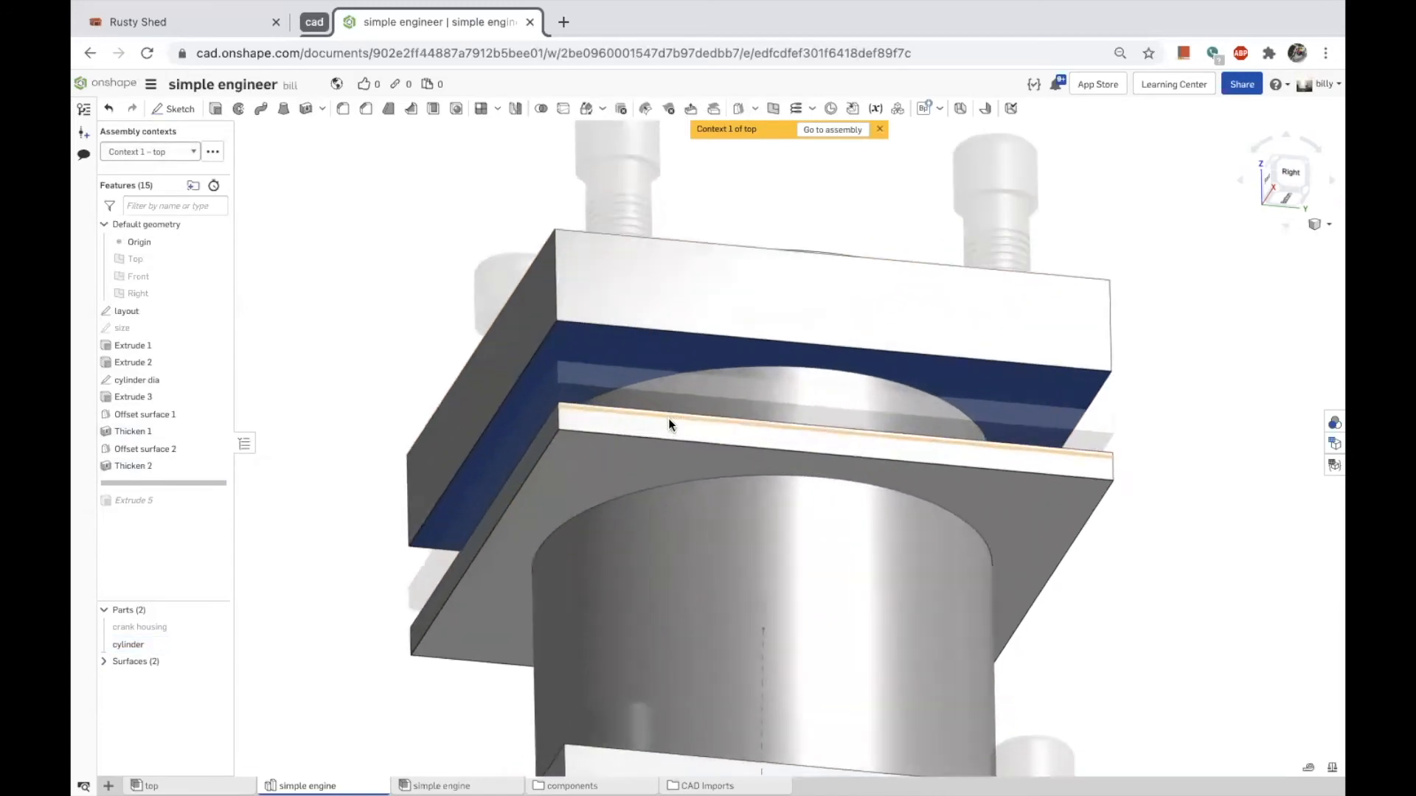
click(544, 366)
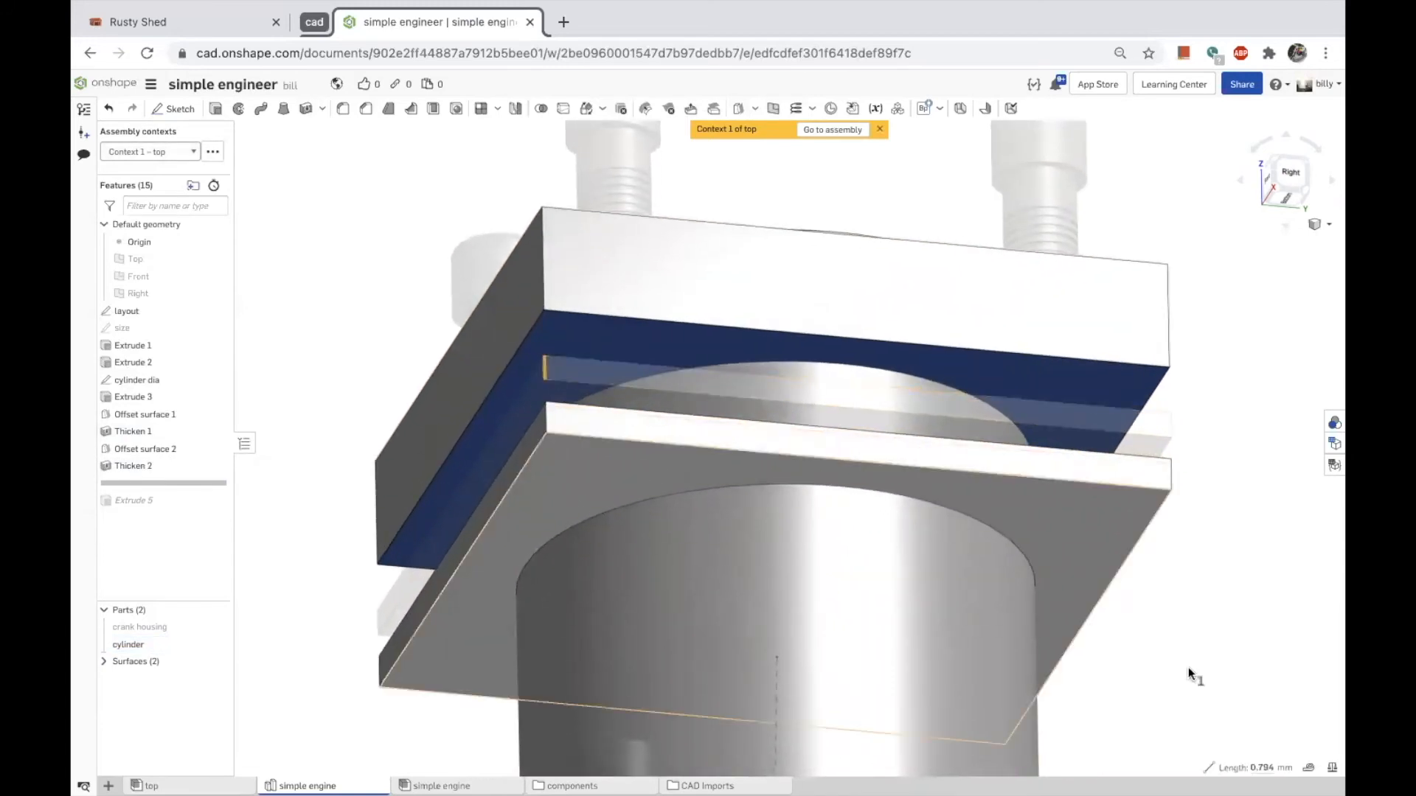
click(1259, 767)
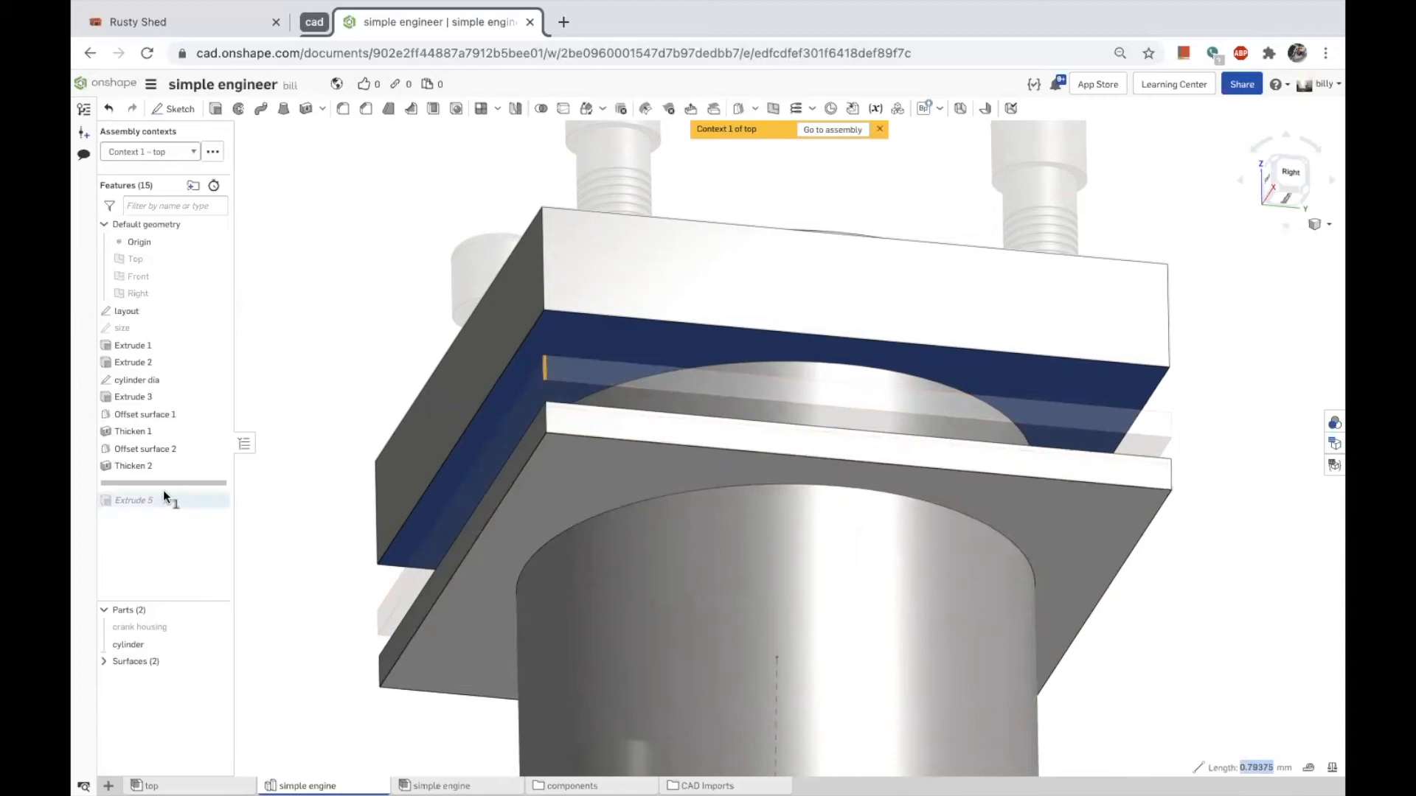
double_click(132, 466)
click(336, 415)
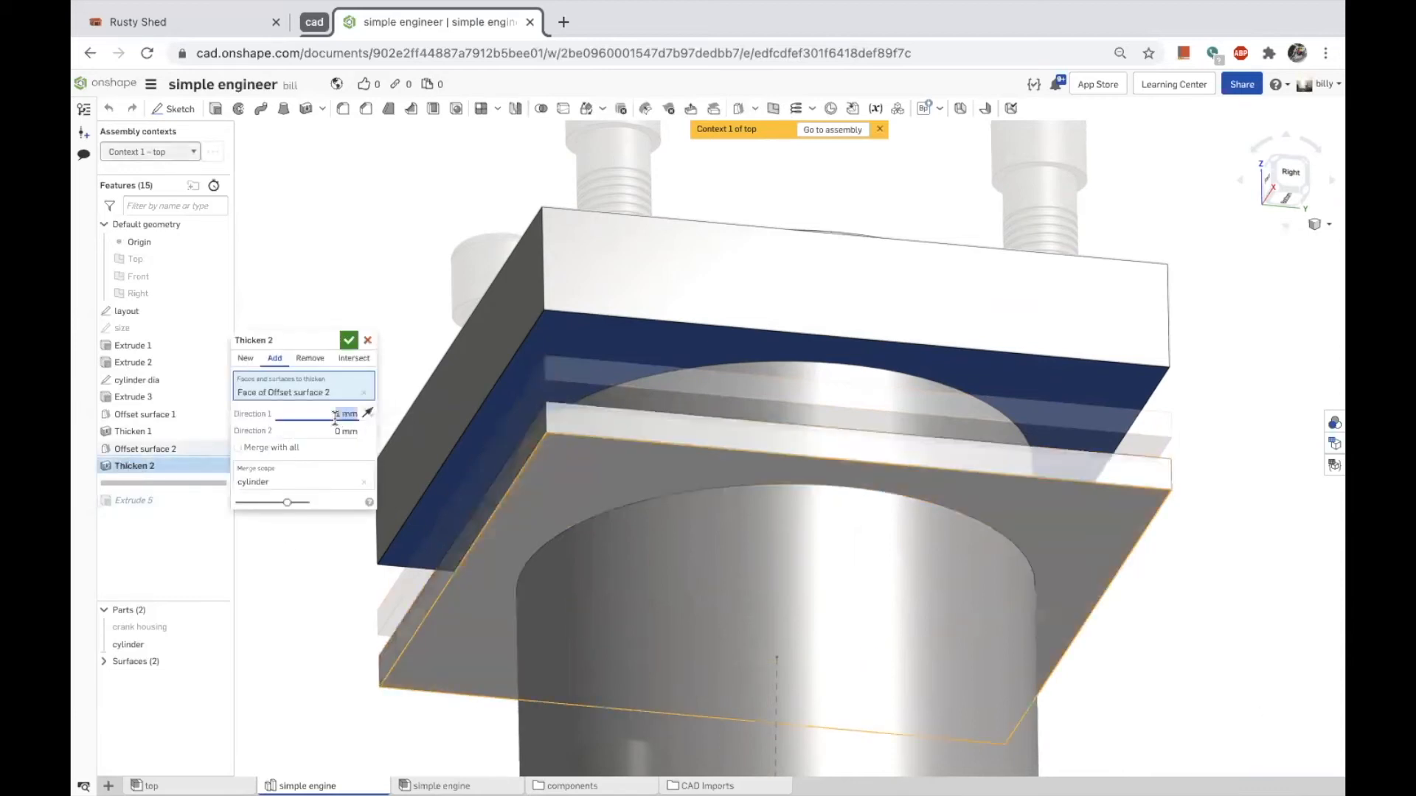
click(349, 341)
Measure the vertical distance from the lower flange's bottom corner to the upper imported fin's bottom corner, copy it, and clear the selection.
scroll(361, 392, down, 3)
right_drag(360, 392, 391, 385)
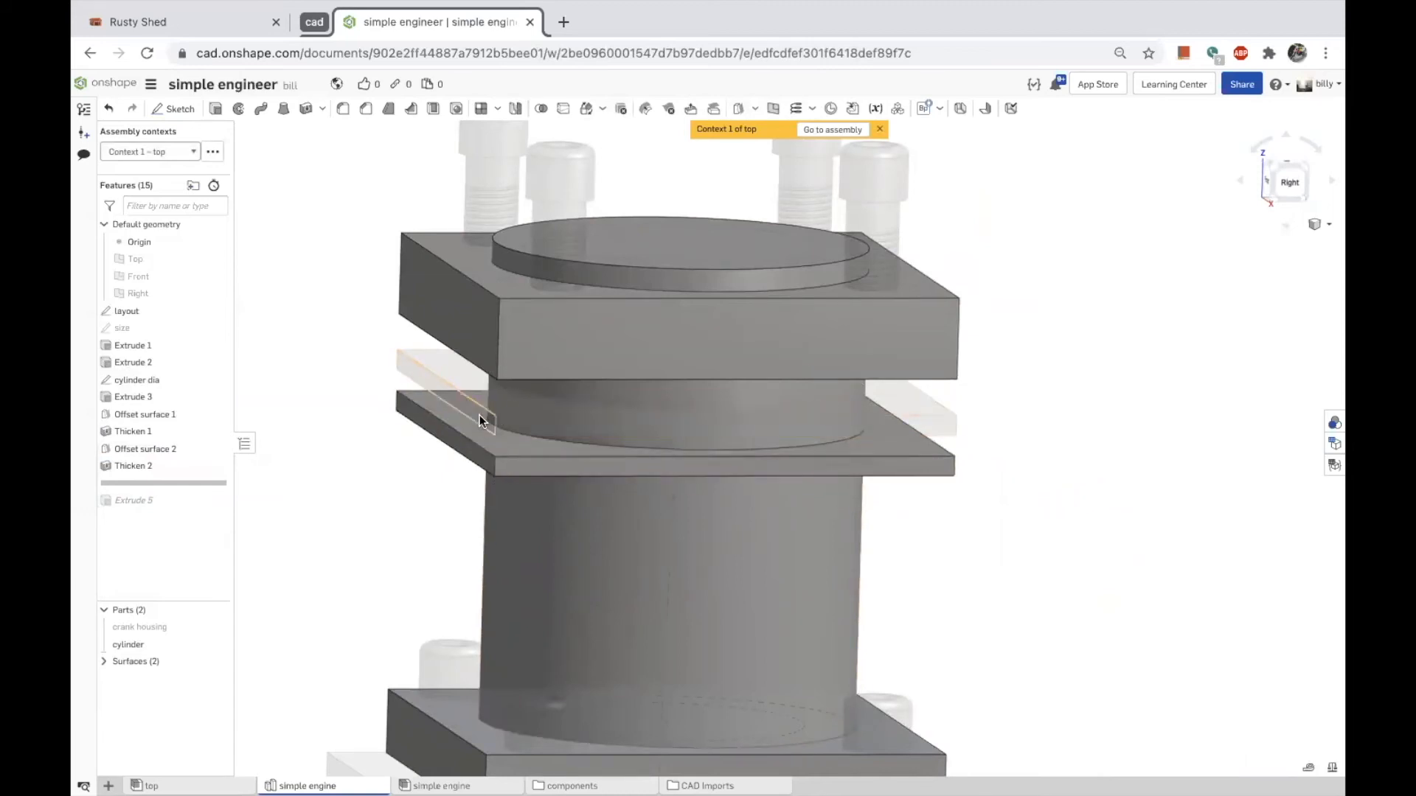
scroll(413, 437, down, 2)
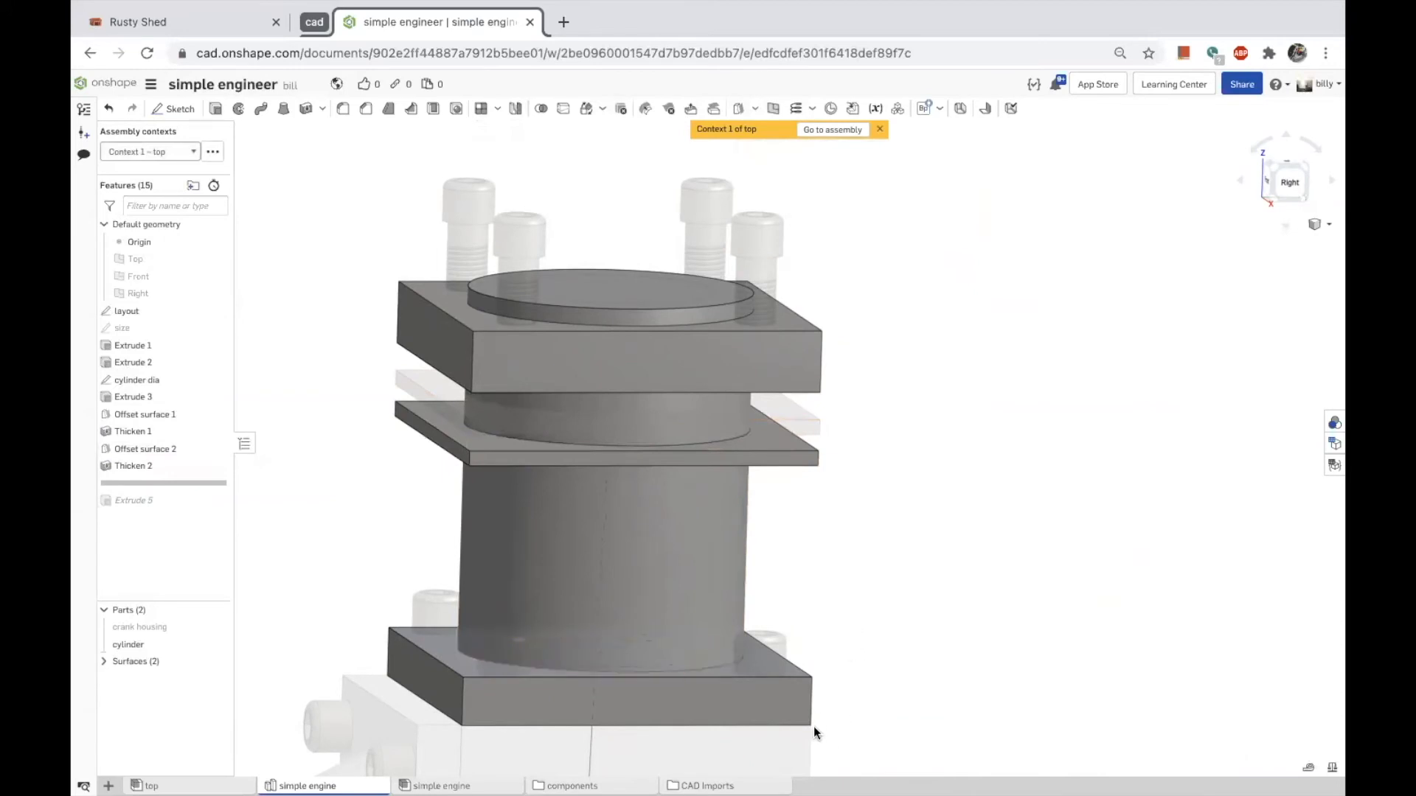
click(817, 436)
click(1309, 768)
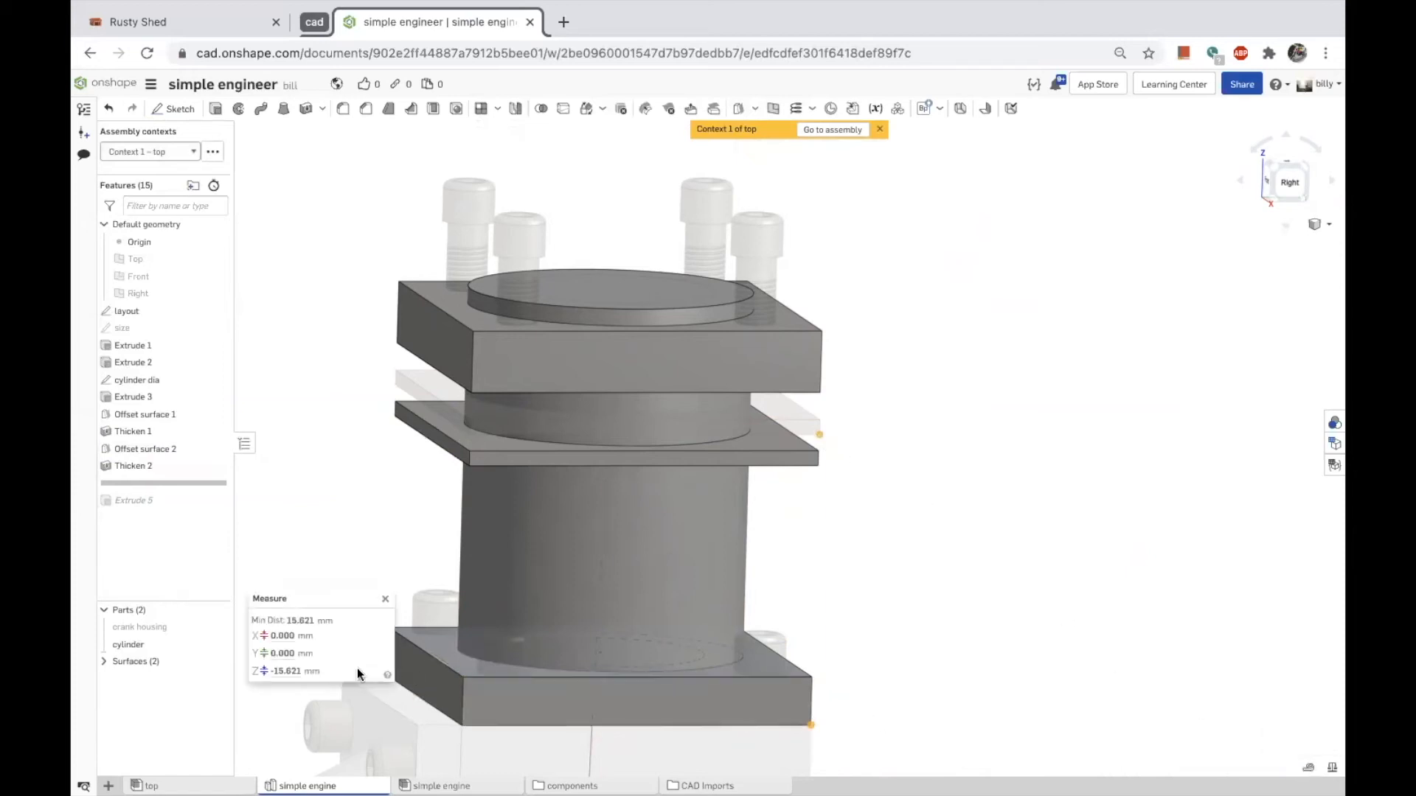
click(288, 671)
key(super+c)
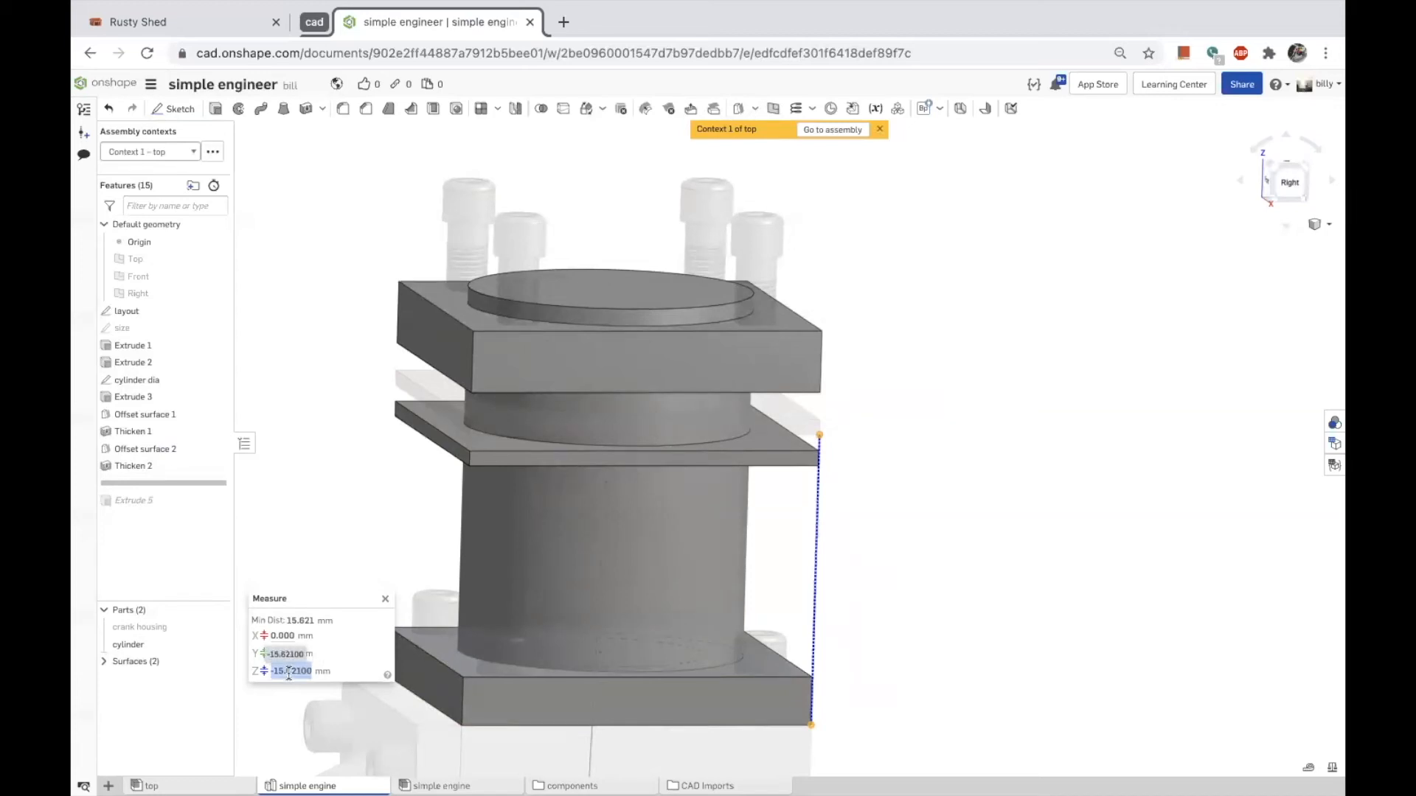
click(307, 451)
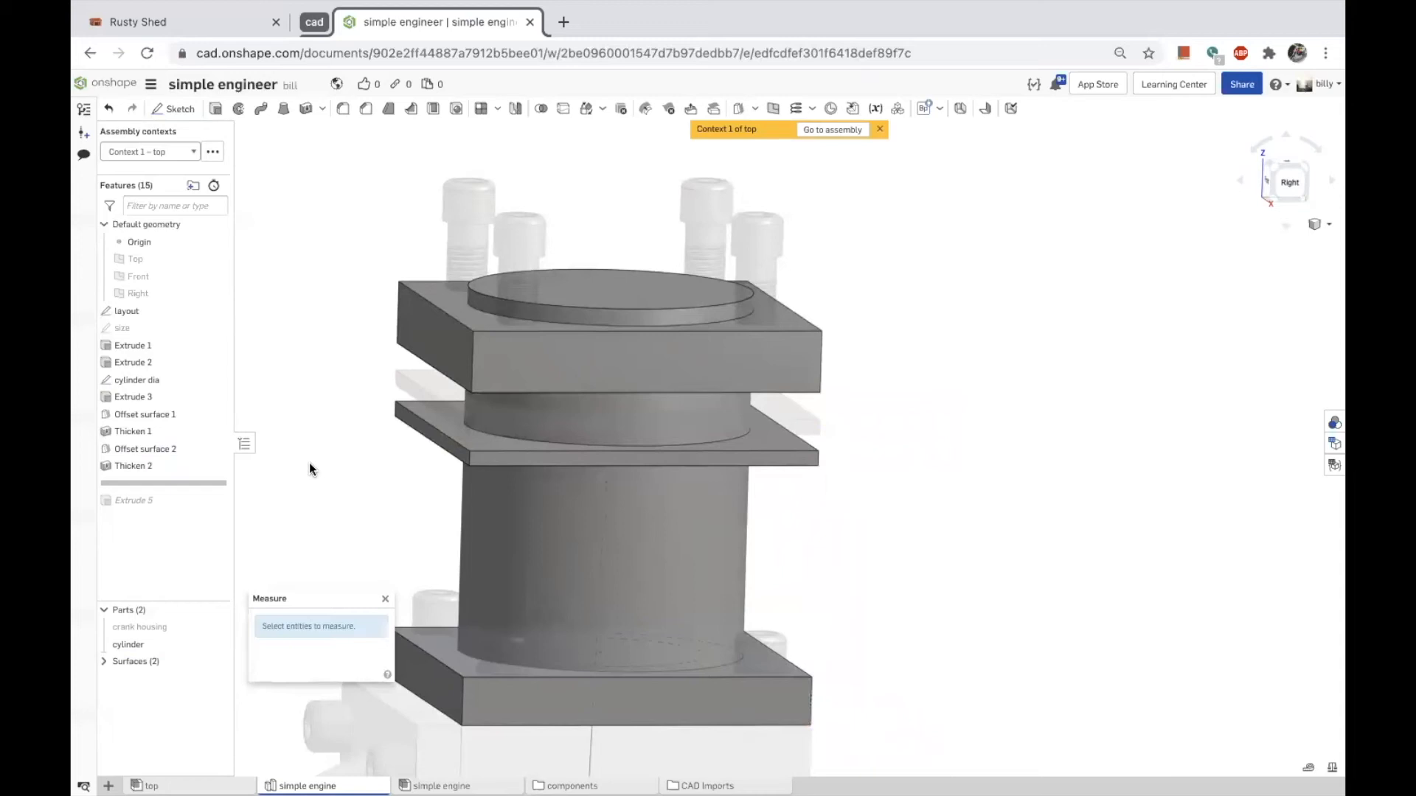
Edit Offset surface 2, set its offset to 15.621 mm, and accept the feature.
double_click(135, 434)
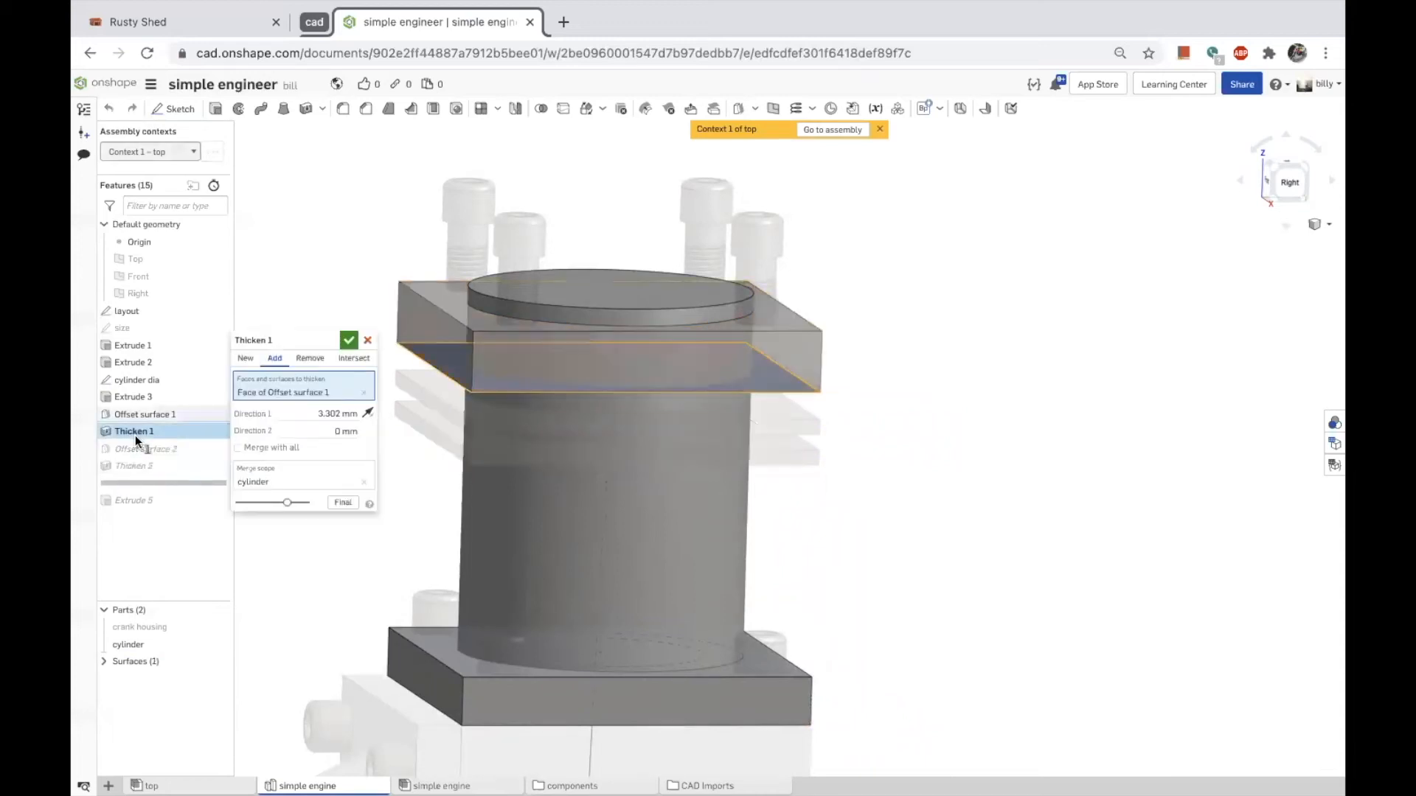
click(366, 341)
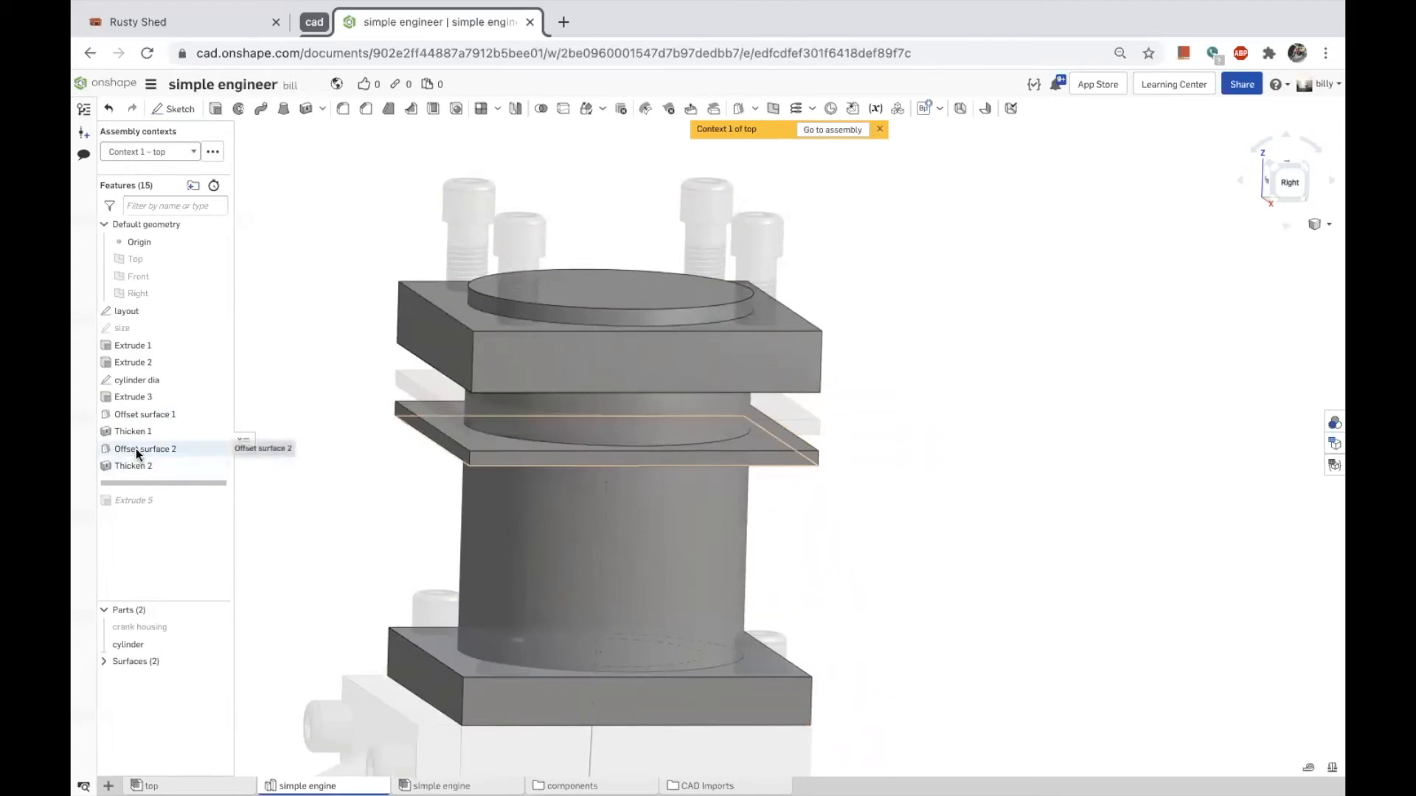
double_click(136, 448)
click(314, 397)
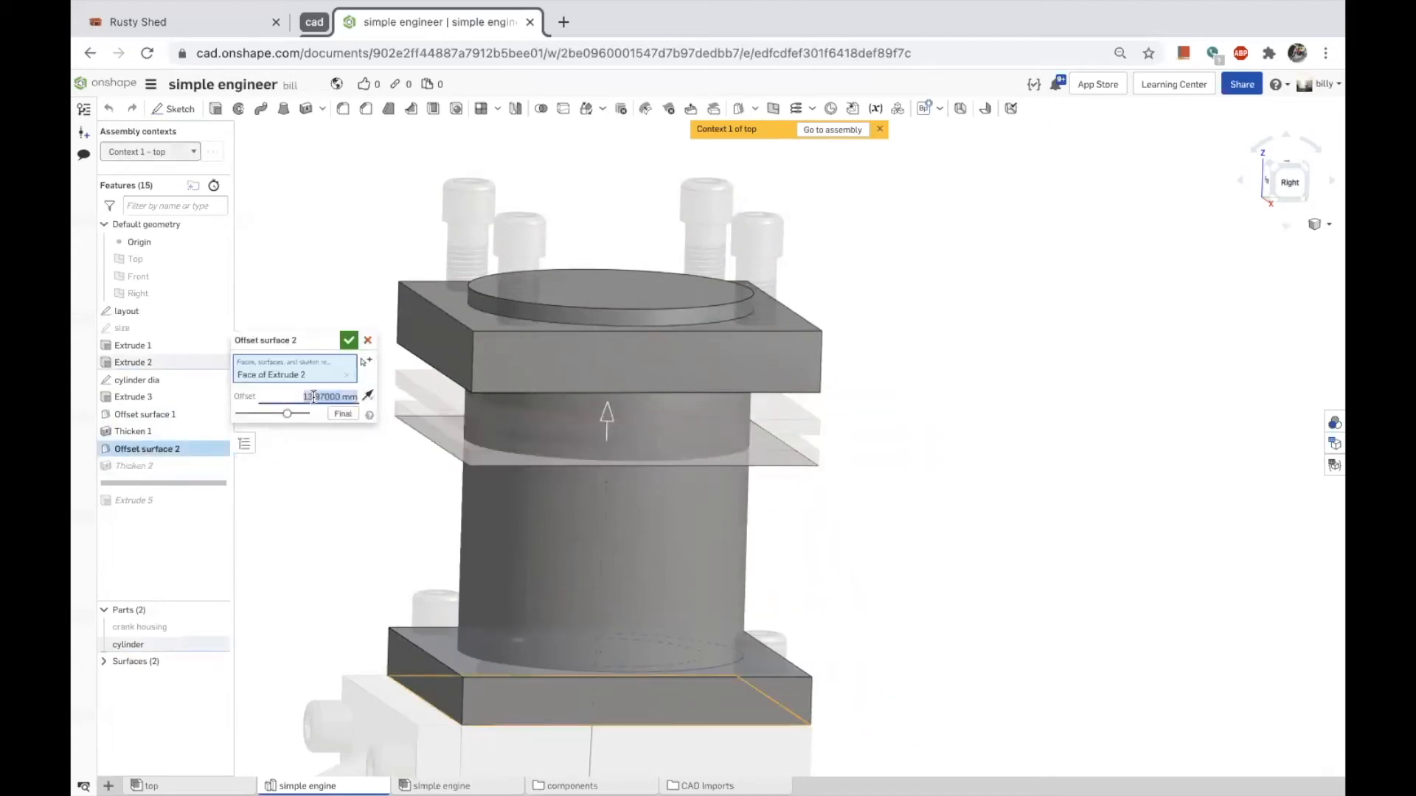
key(super+v)
click(347, 344)
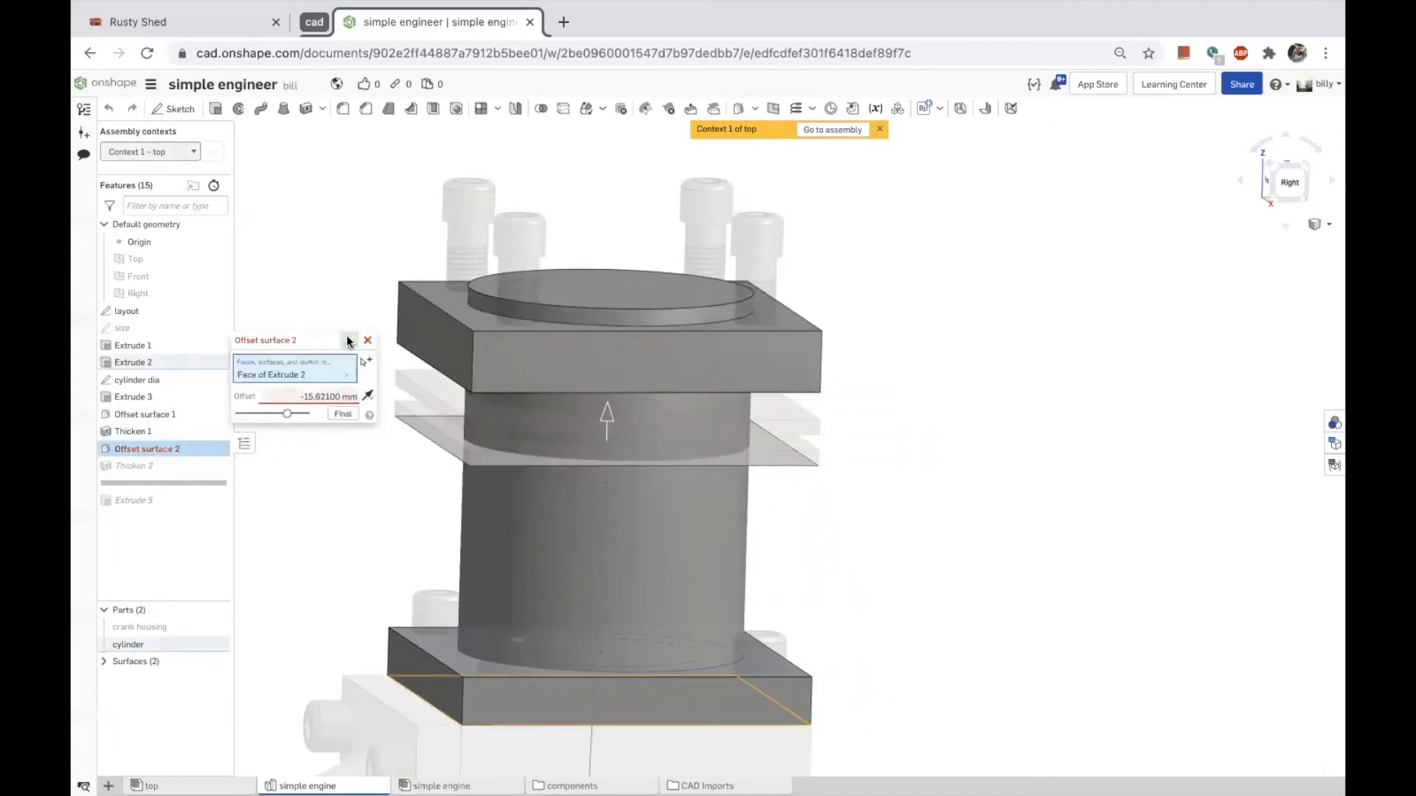
click(303, 396)
click(301, 396)
key(Return)
click(349, 341)
Set up a linear feature pattern of Thicken 2, using the imported fin's top face as the direction.
right_drag(343, 537, 347, 456)
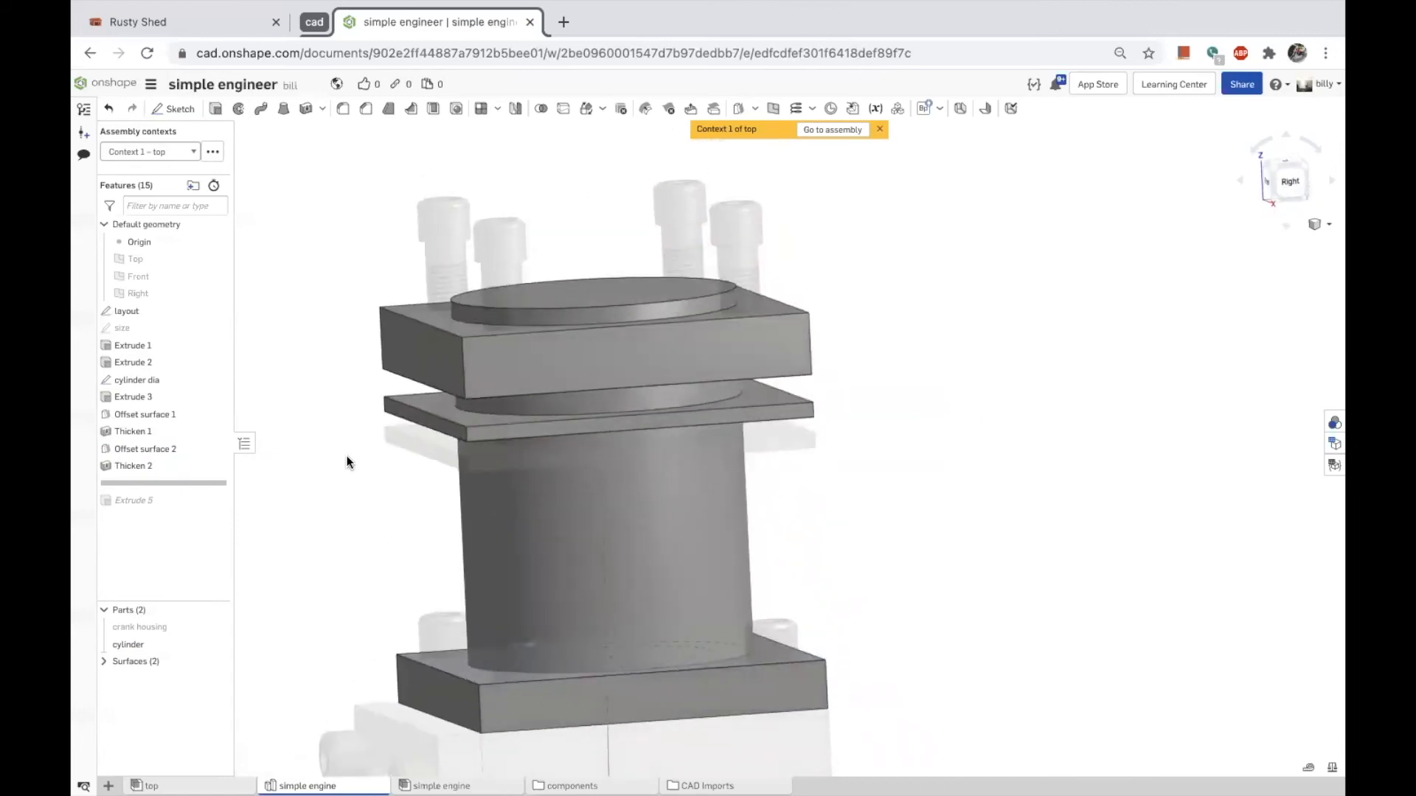
click(483, 113)
click(509, 133)
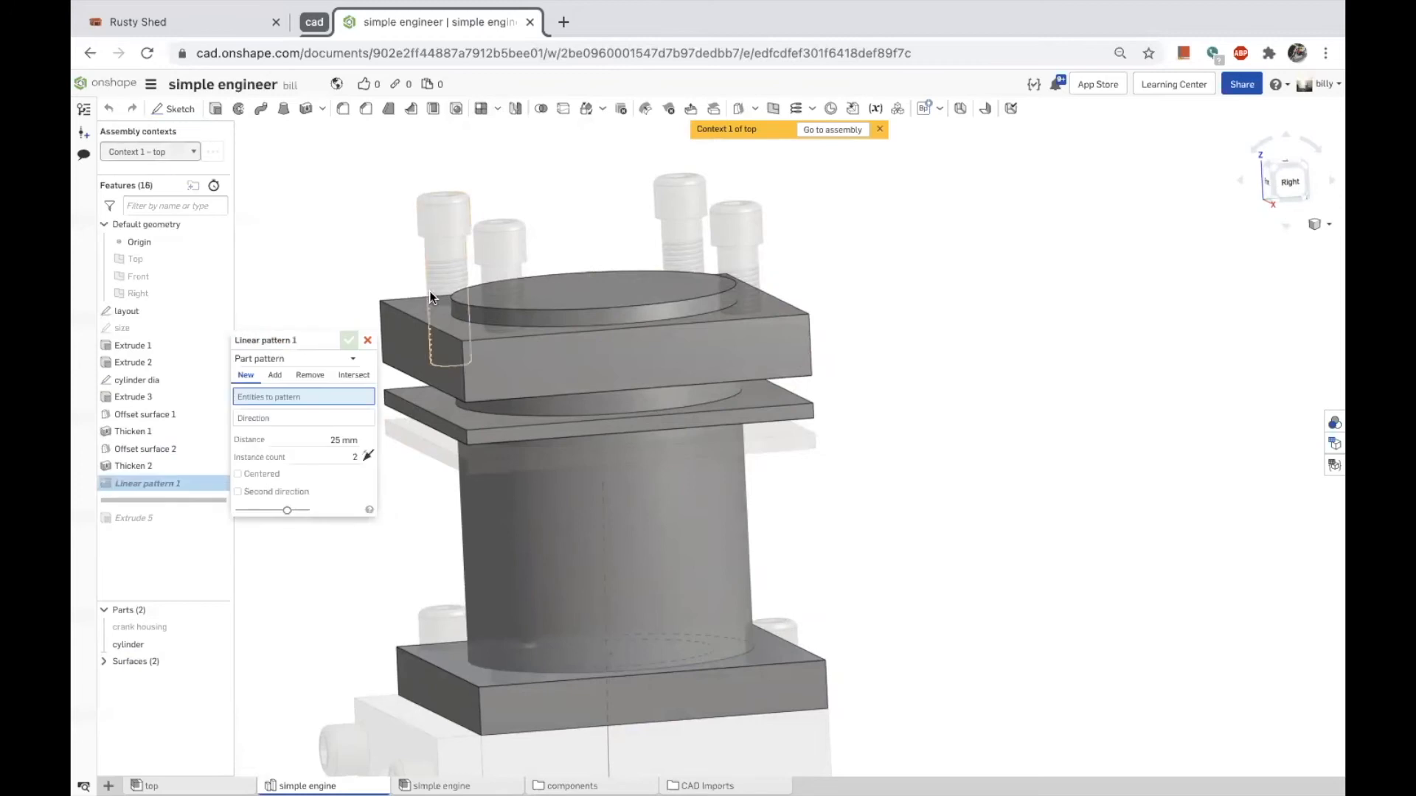
click(272, 360)
click(280, 396)
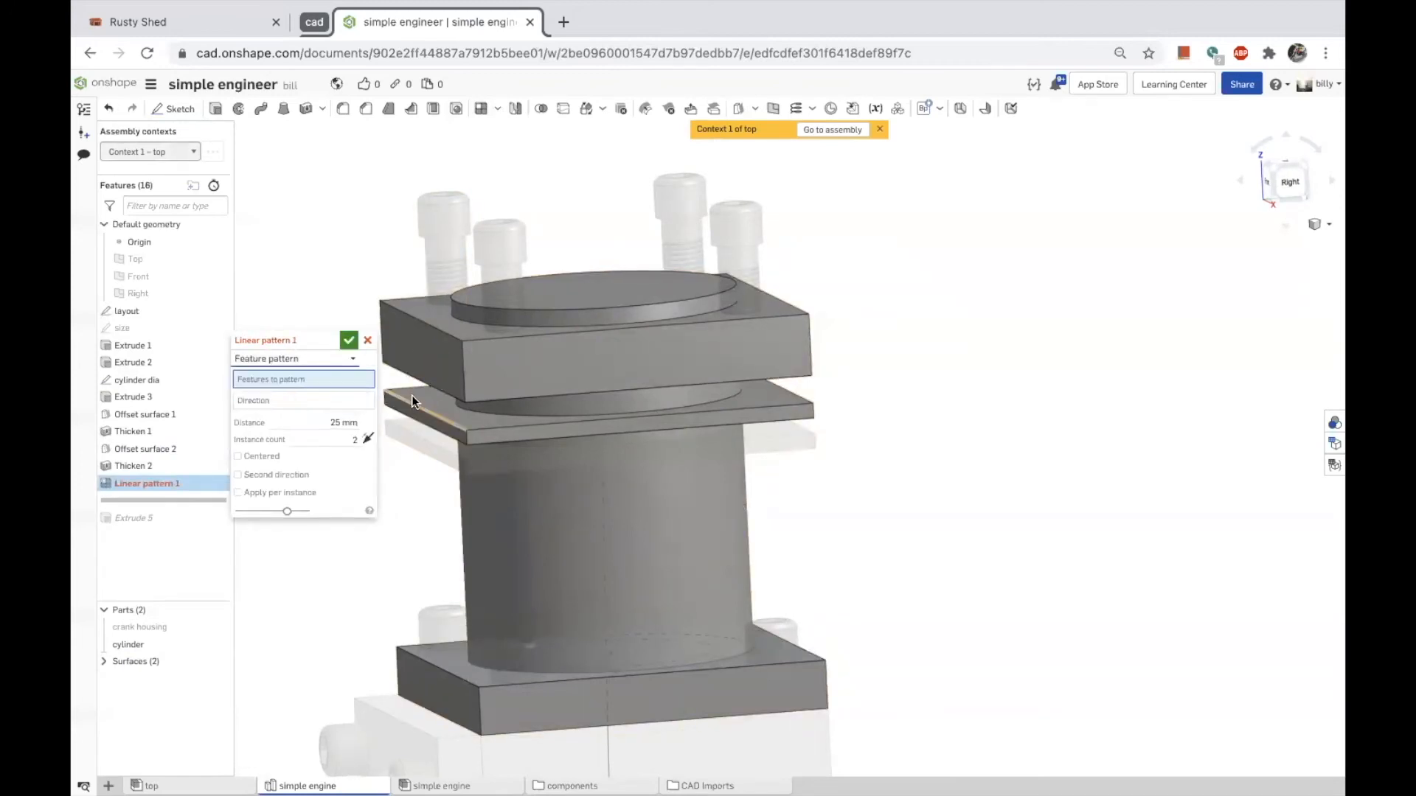
click(414, 395)
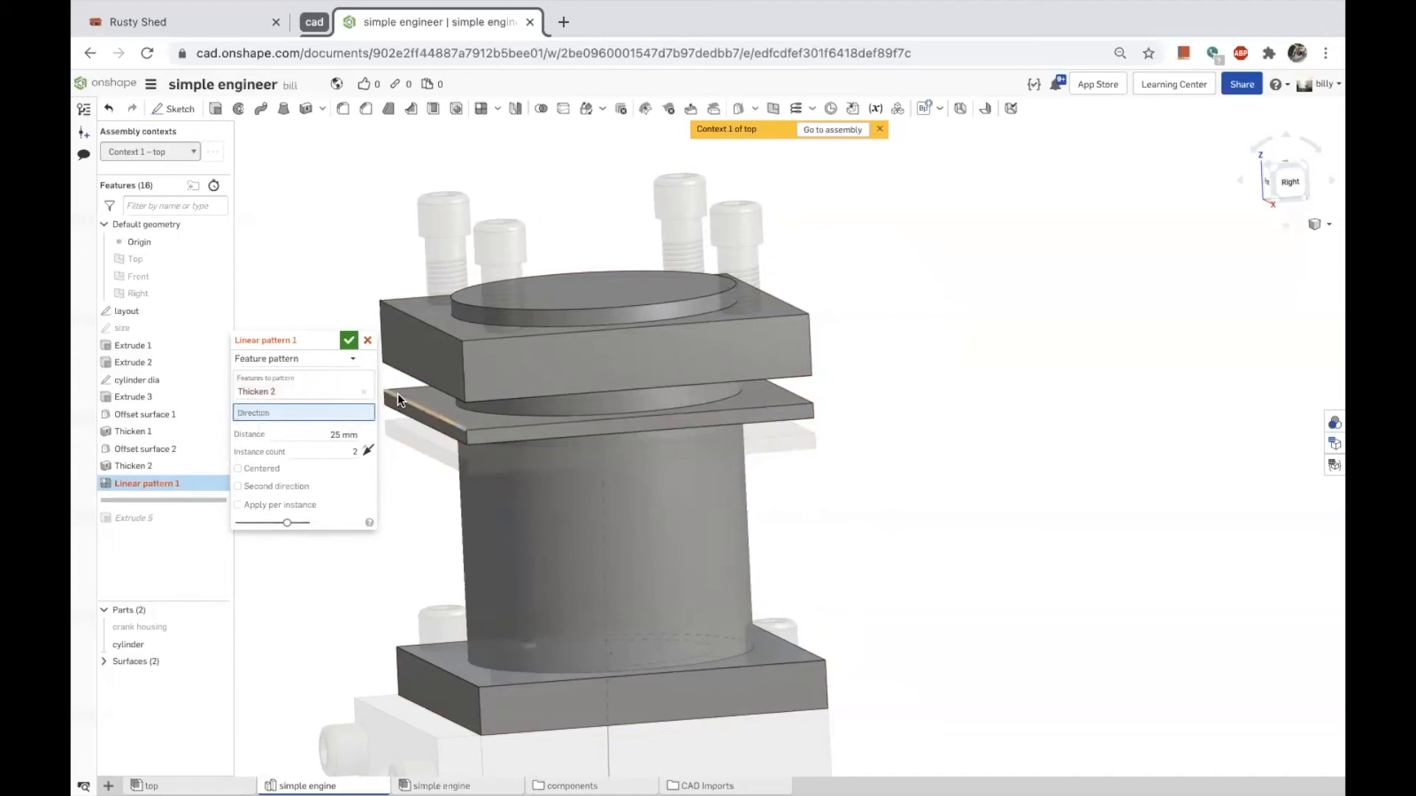
click(419, 392)
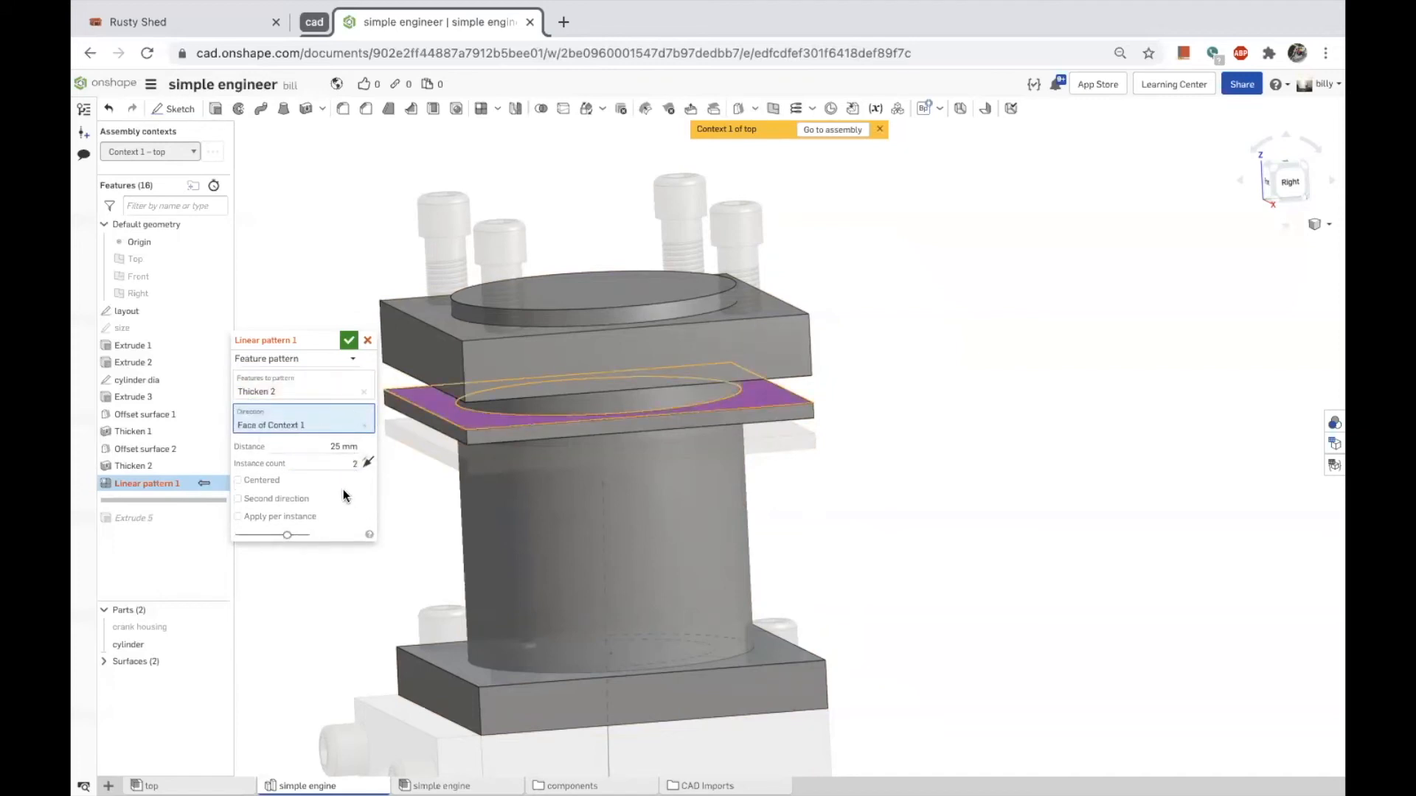
Reverse the fin pattern's direction so the copies run down the cylinder, and set the distance to 2 mm.
click(321, 446)
text(4)
key(Return)
click(354, 466)
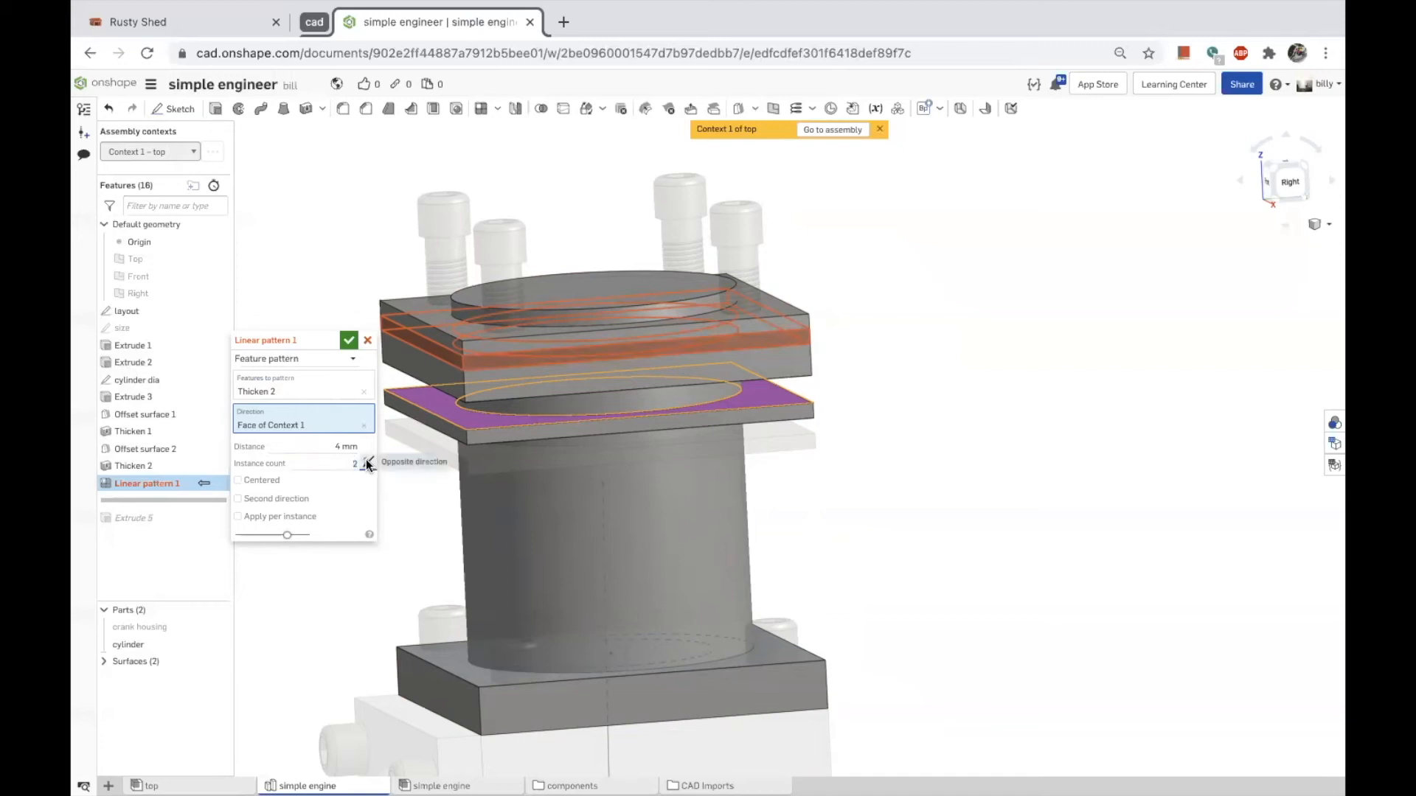
click(367, 460)
click(333, 451)
text(2)
key(Return)
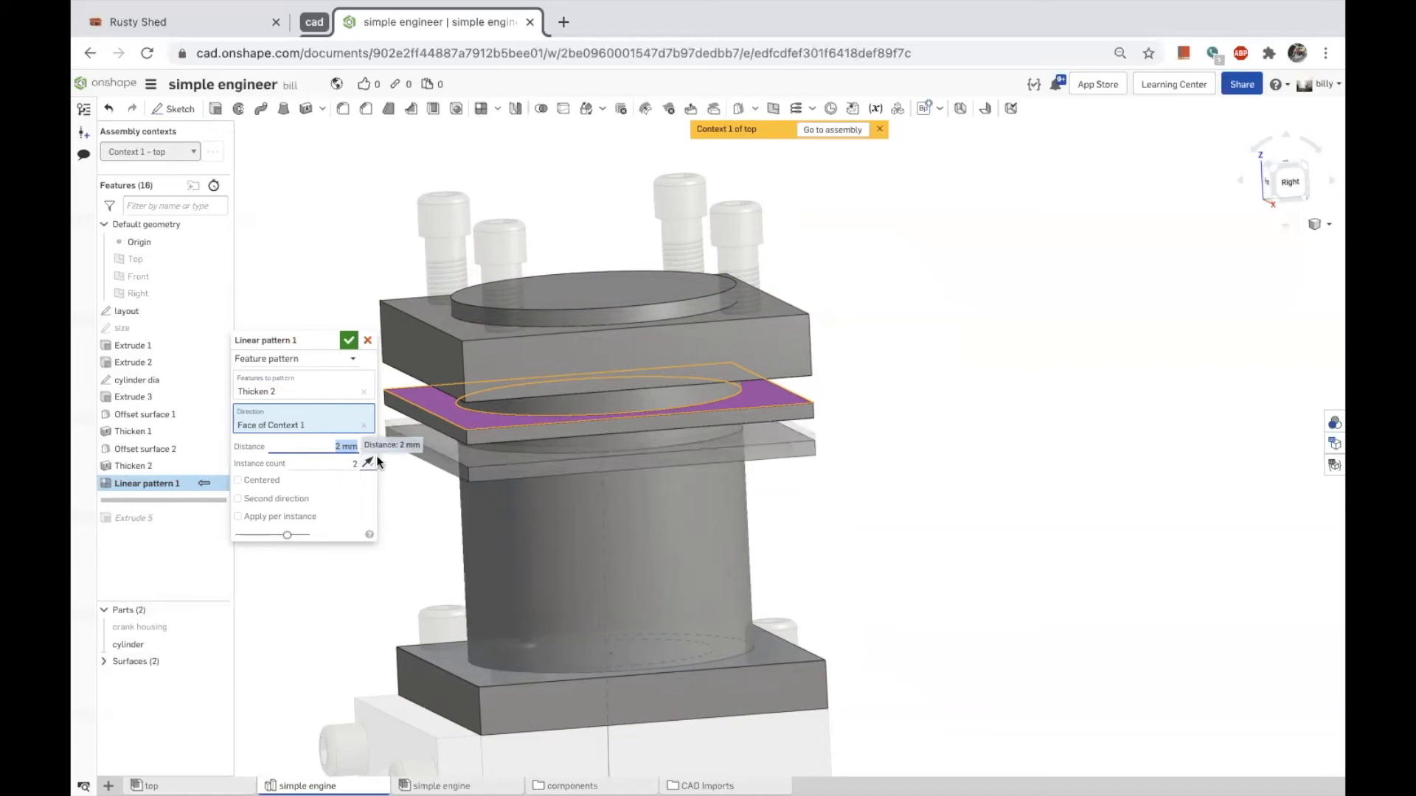
Set the fin pattern's instance count to 5 and accept the linear pattern.
click(345, 465)
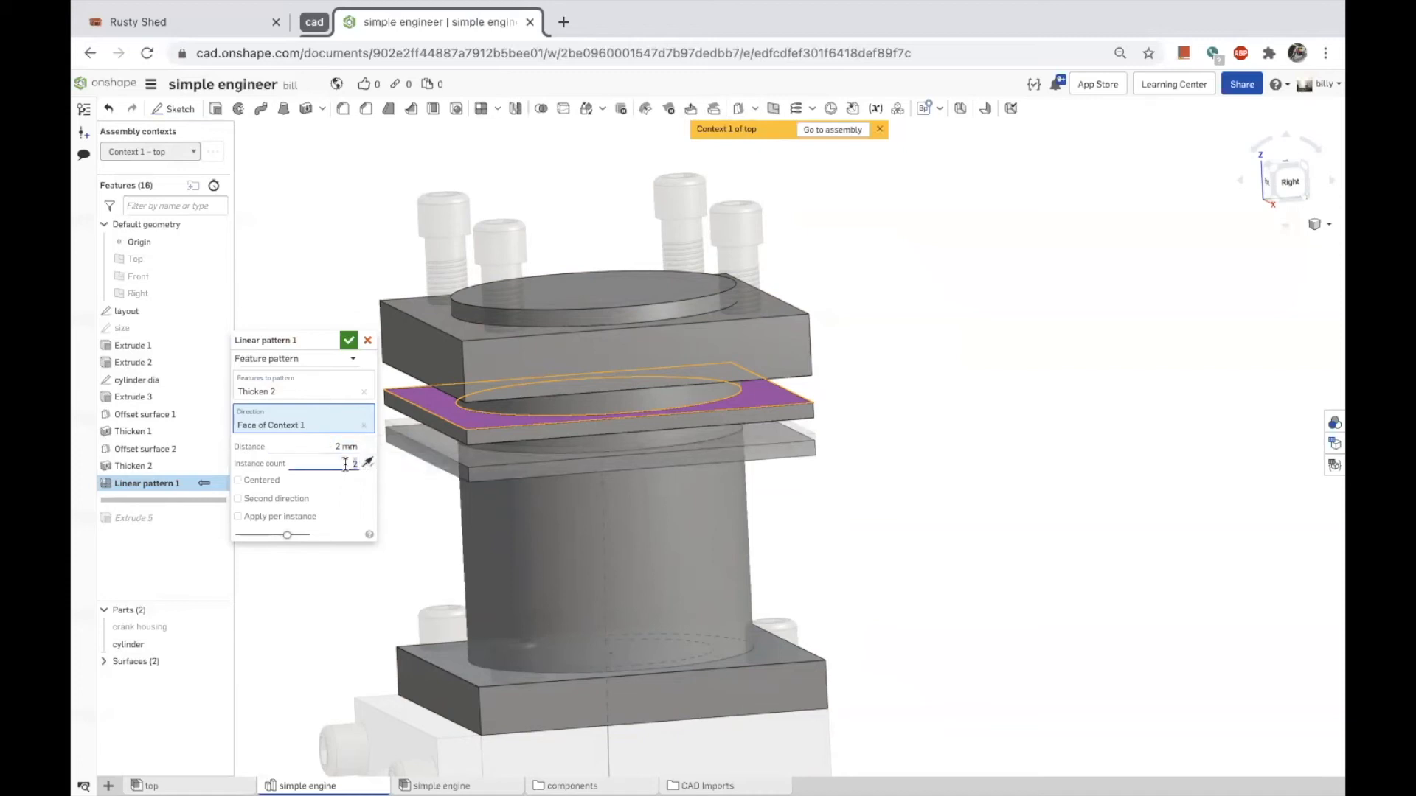
key(Up)
key(Up)
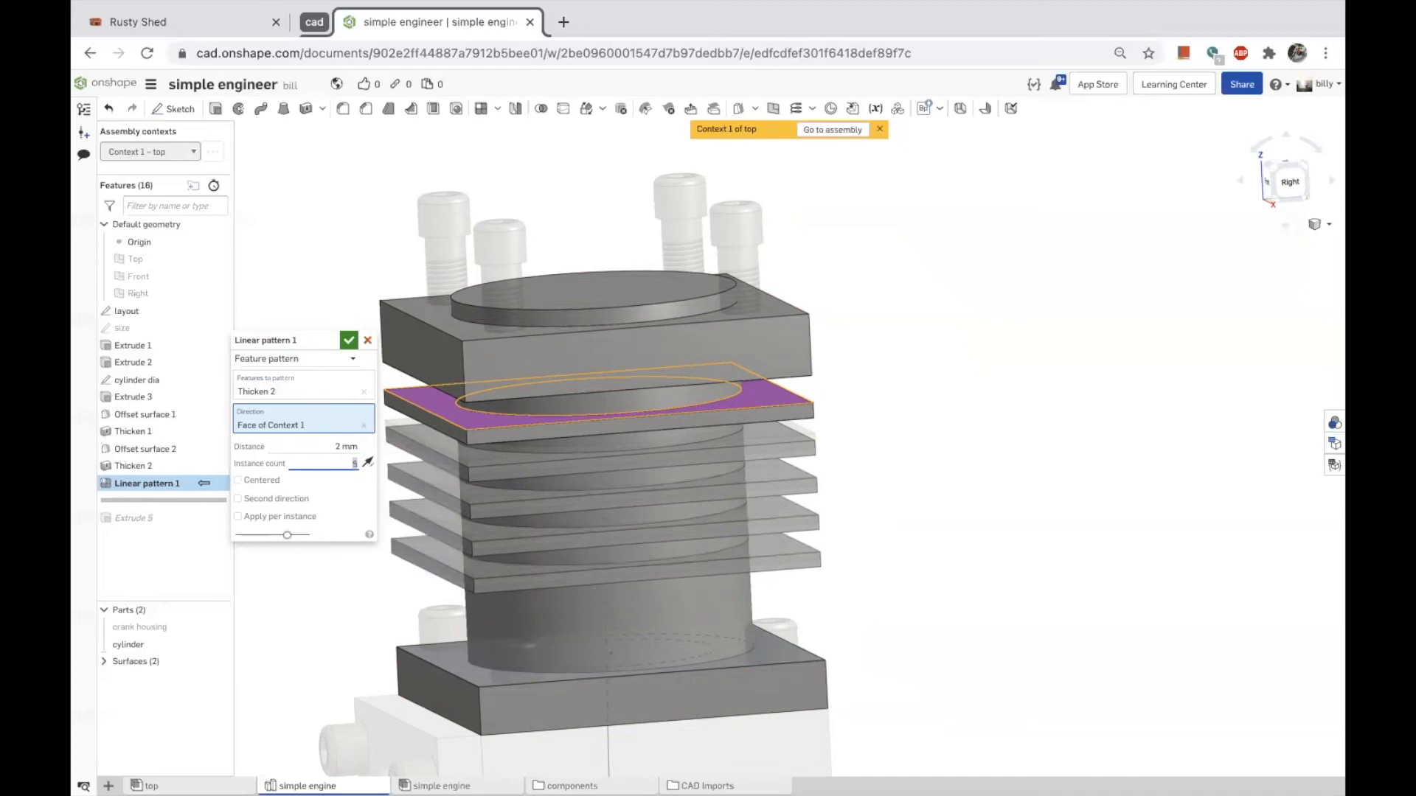
click(349, 341)
Measure the vertical distance between matching corners of the top fin and the next imported fin below, and copy the Z value.
mouse_move(981, 543)
right_down()
mouse_move(998, 524)
mouse_move(985, 537)
right_up()
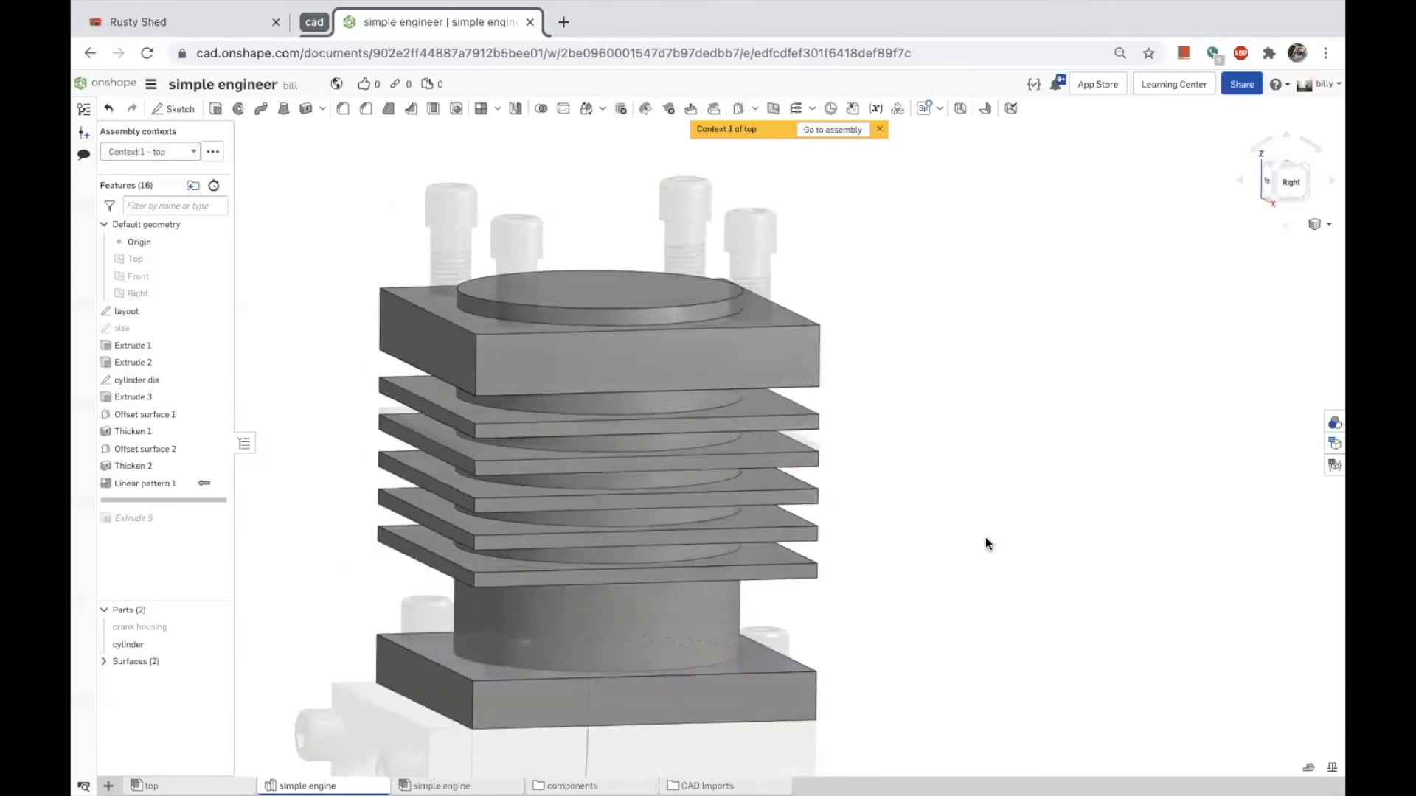
click(475, 422)
click(475, 453)
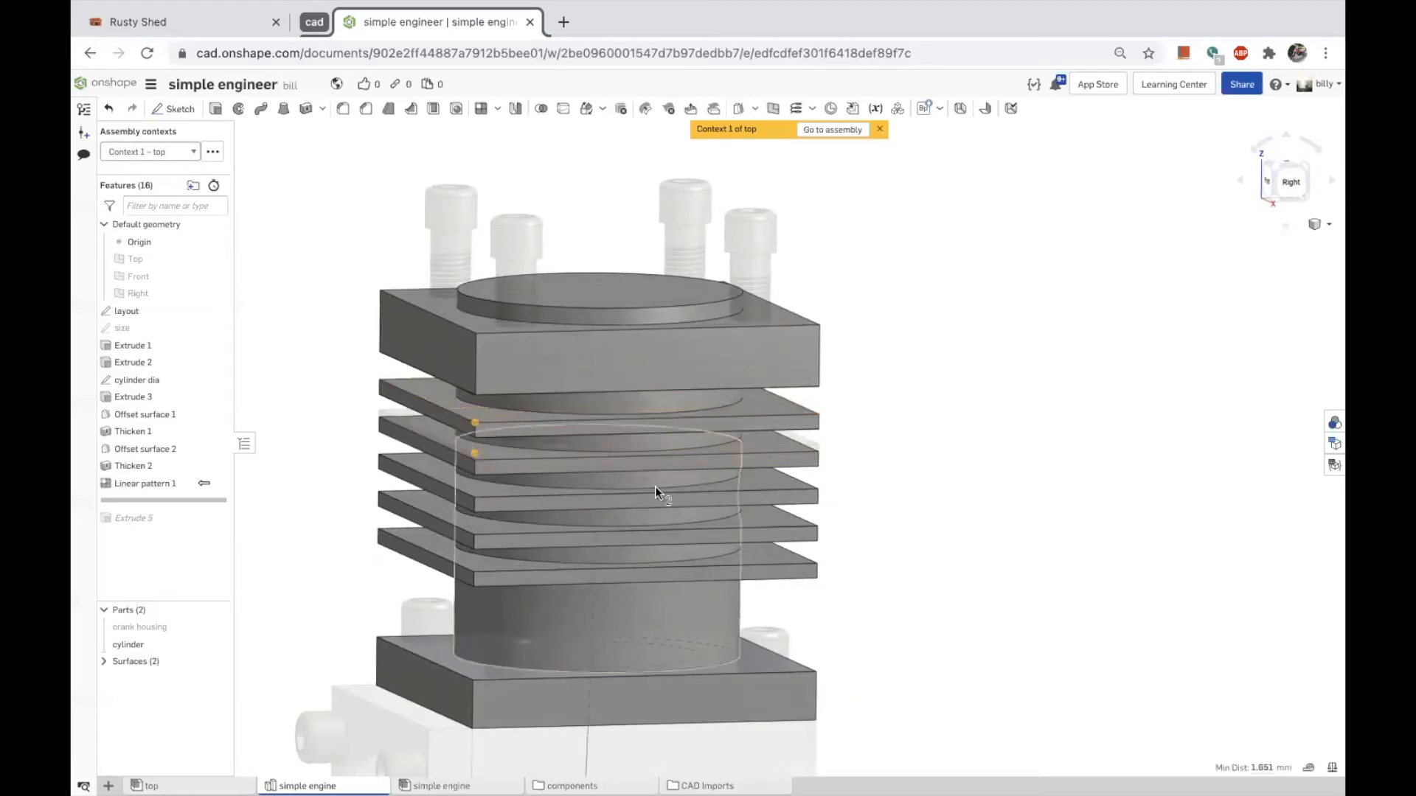
click(1310, 771)
click(283, 670)
key(ctrl+c)
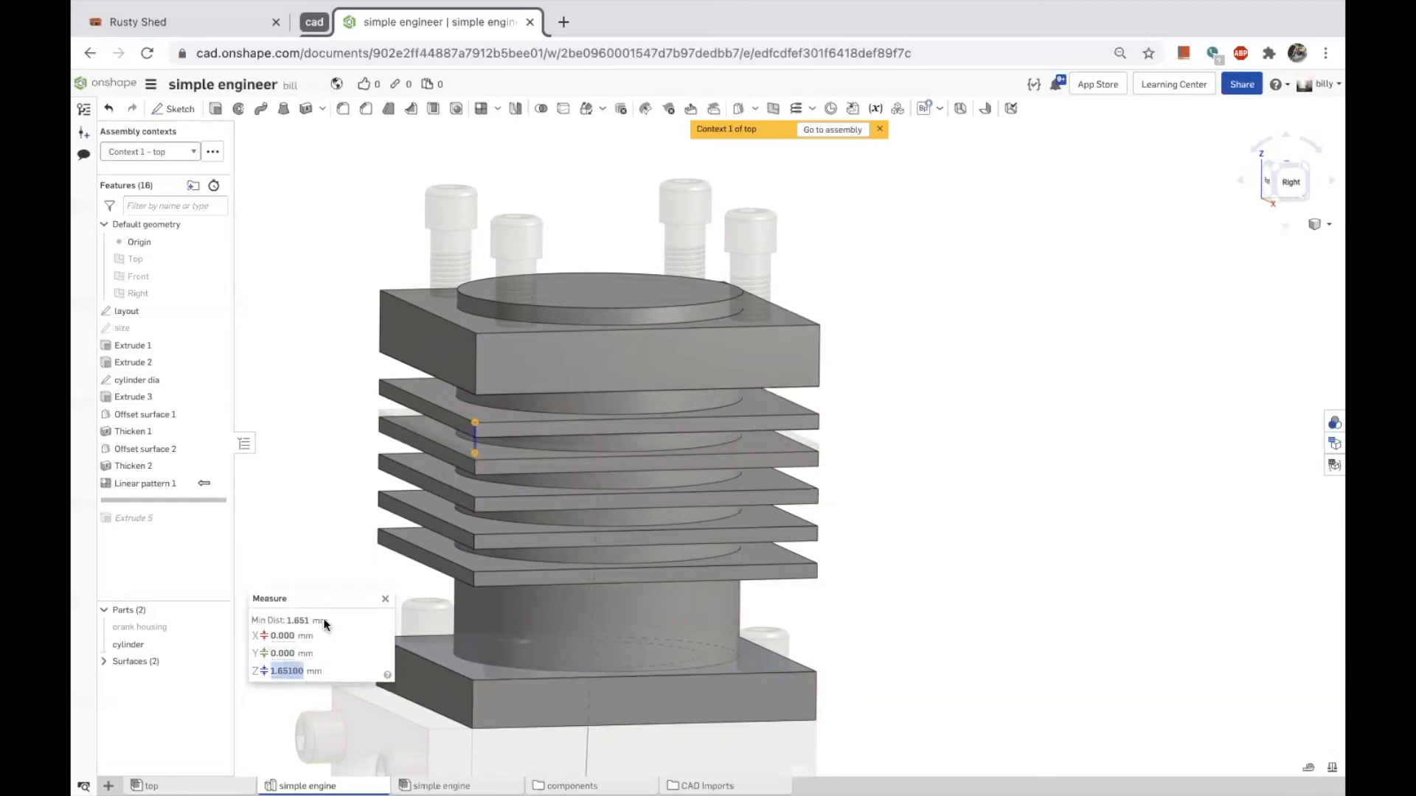
Edit Linear pattern 1, set its distance to 1.651 mm, and accept the feature.
double_click(155, 484)
click(347, 447)
key(ctrl+a)
key(ctrl+v)
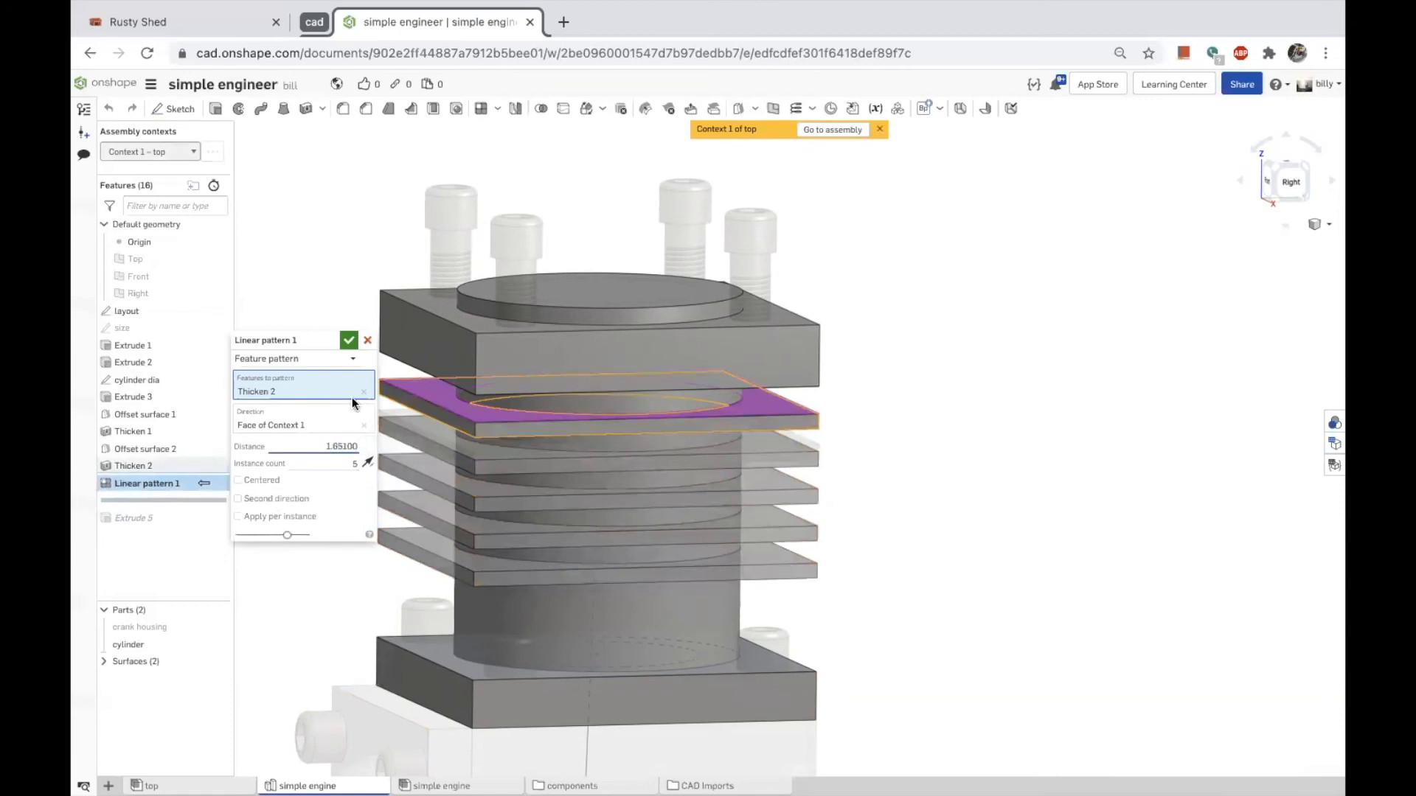
click(349, 340)
Roll the feature history forward past Extrude 5 to bring back the cylinder's bore.
right_drag(963, 519, 969, 569)
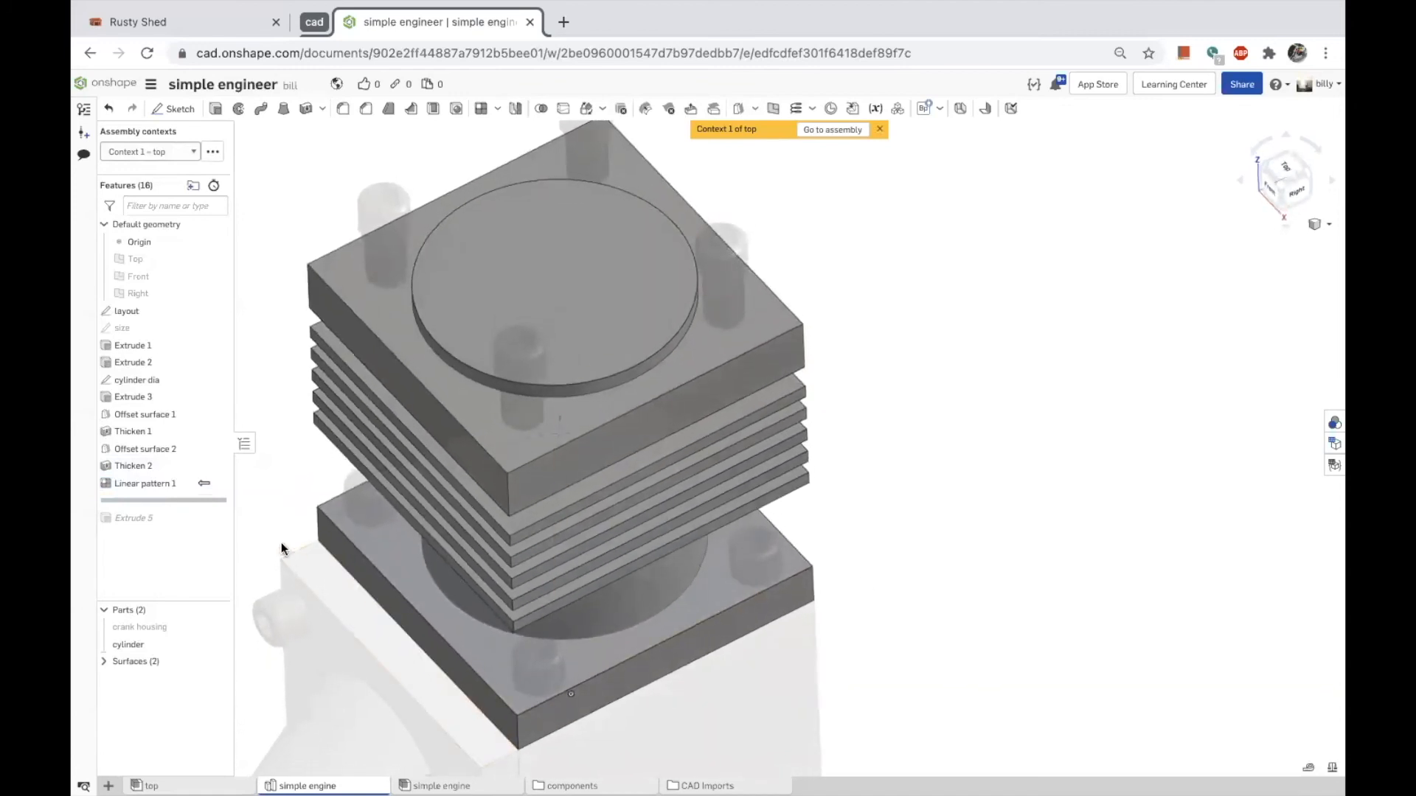
drag(177, 500, 233, 552)
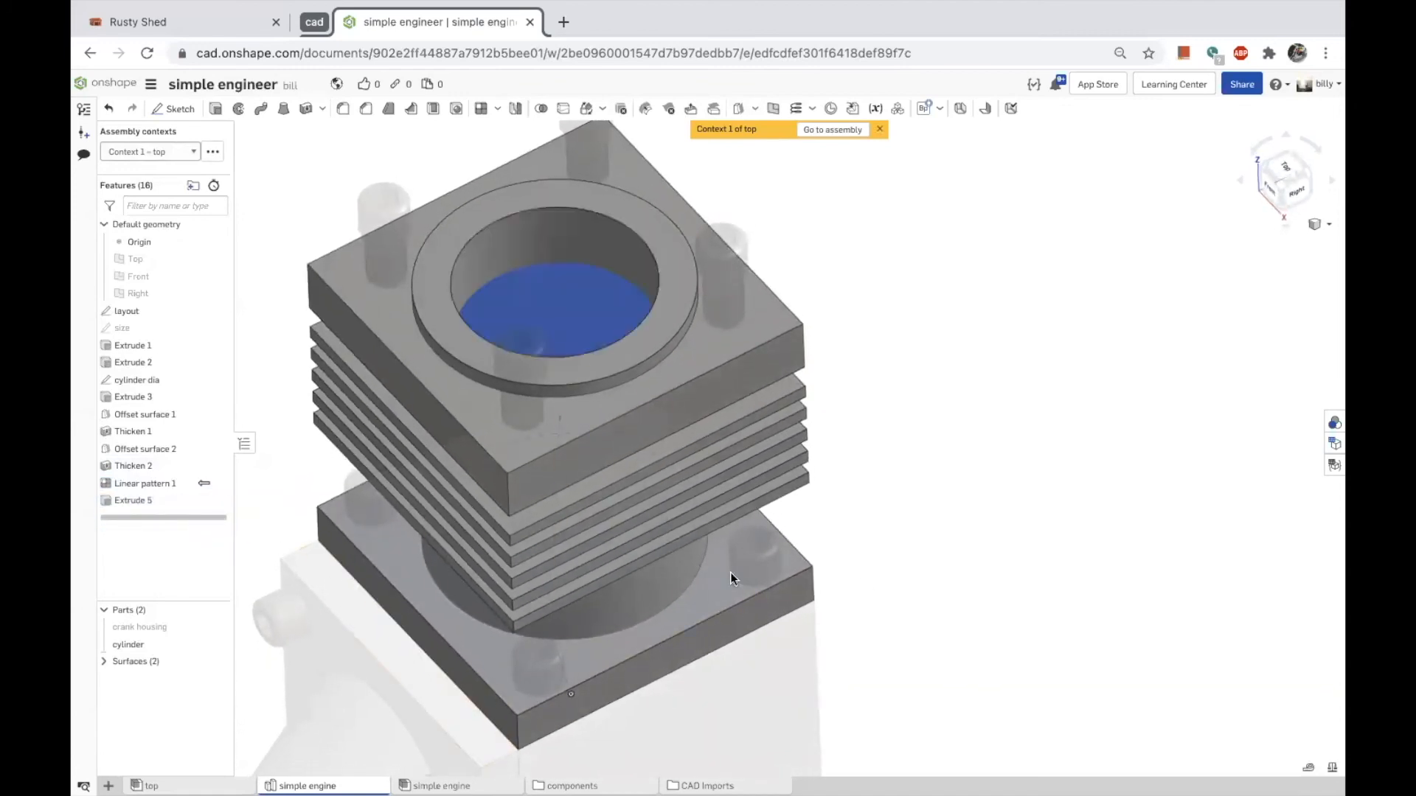
mouse_move(1018, 548)
right_down()
mouse_move(1020, 499)
mouse_move(1008, 512)
mouse_move(1020, 553)
right_up()
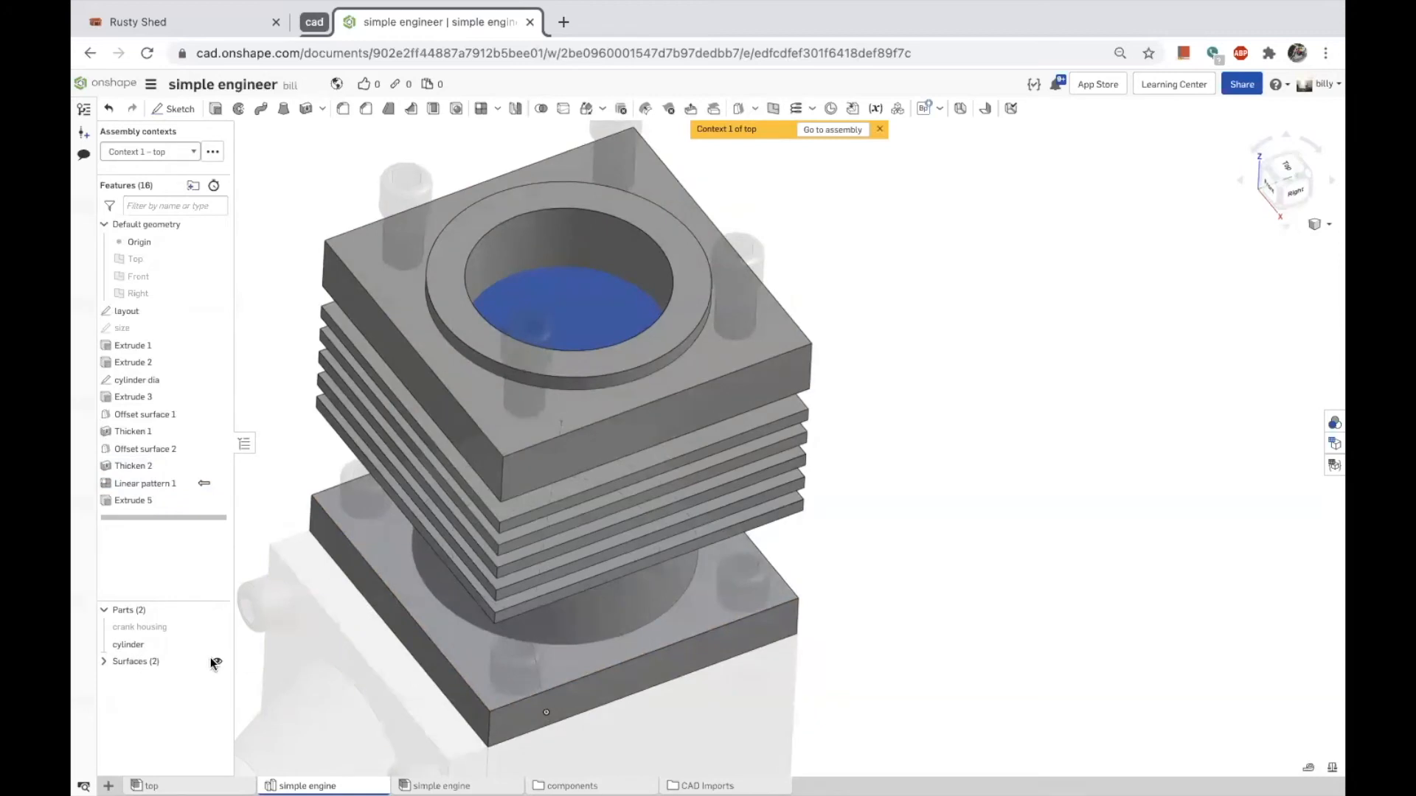
Show the hidden crank housing below the cylinder again.
right_drag(1078, 465, 1068, 413)
scroll(1071, 454, down, 4)
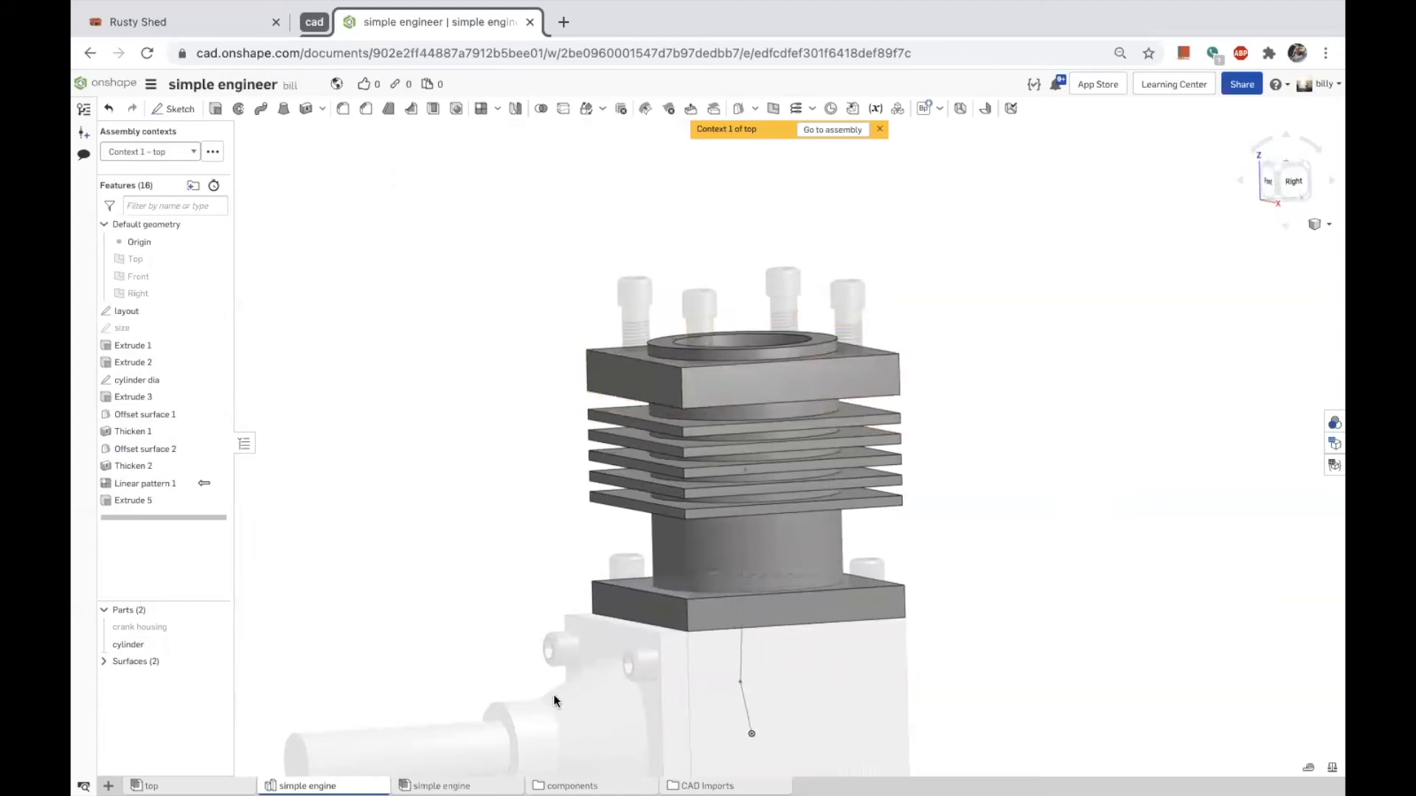
scroll(601, 649, down, 4)
right_click(387, 587)
click(441, 635)
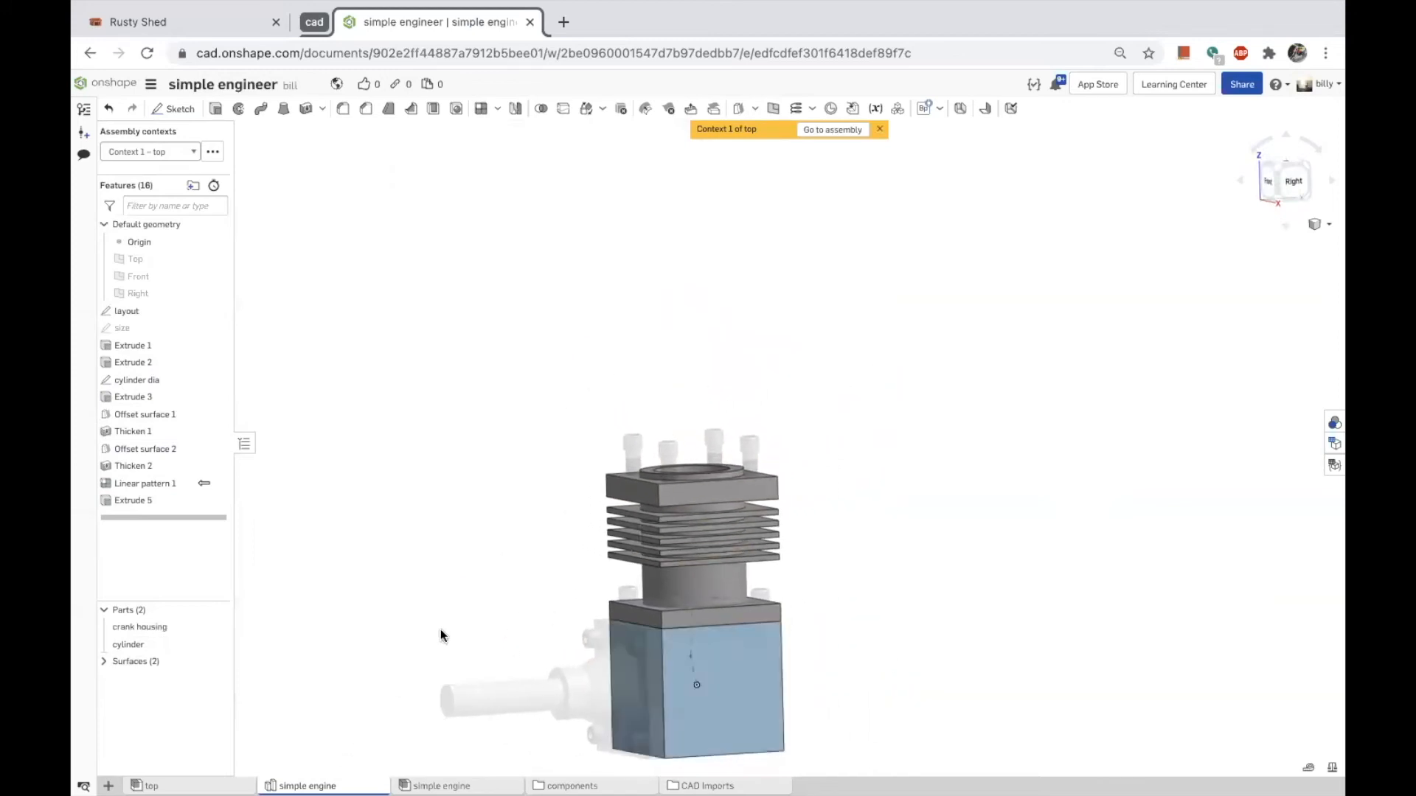
Measure the short top edge of the imported cover plate beside the crank housing, copy the length, and clear the selection.
right_drag(442, 594, 556, 656)
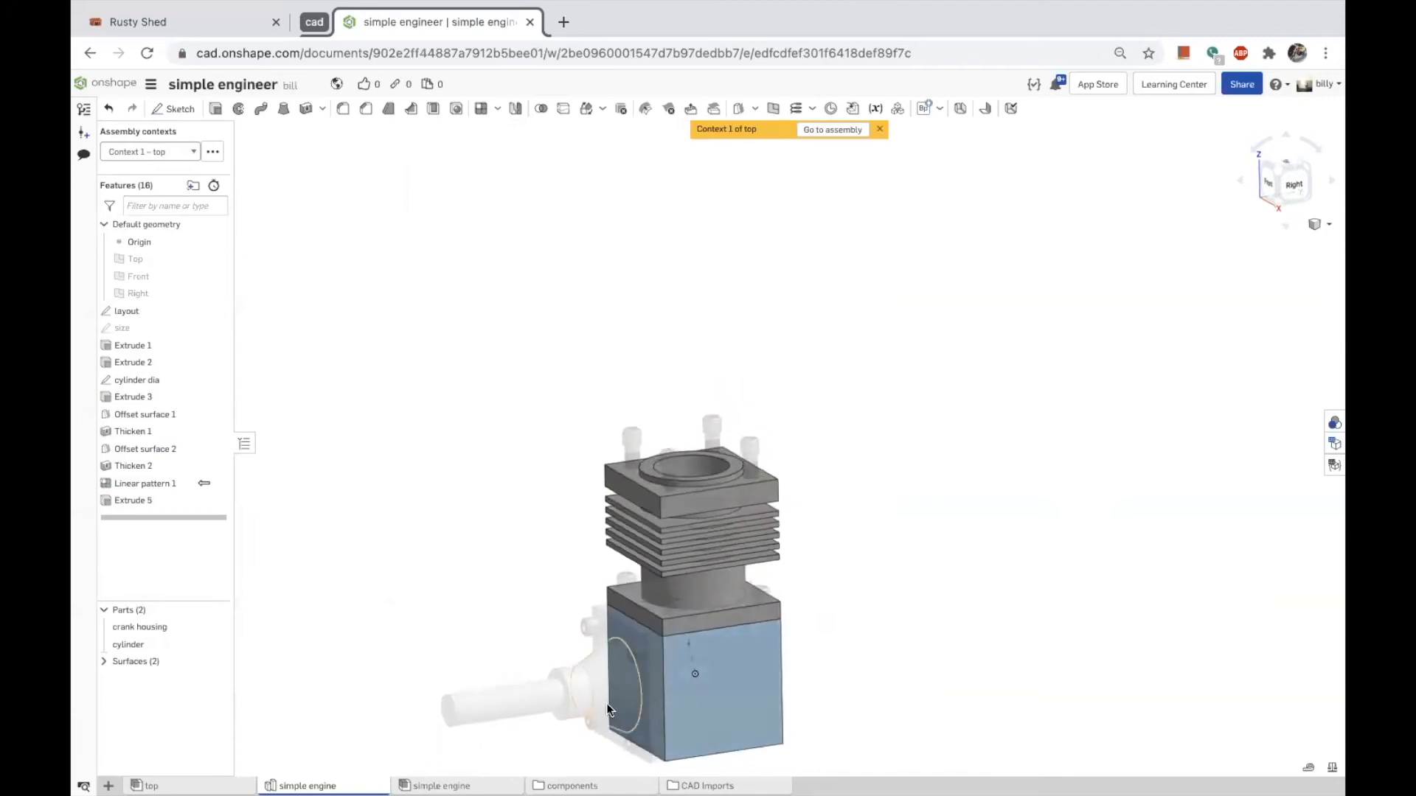
scroll(896, 701, down, 4)
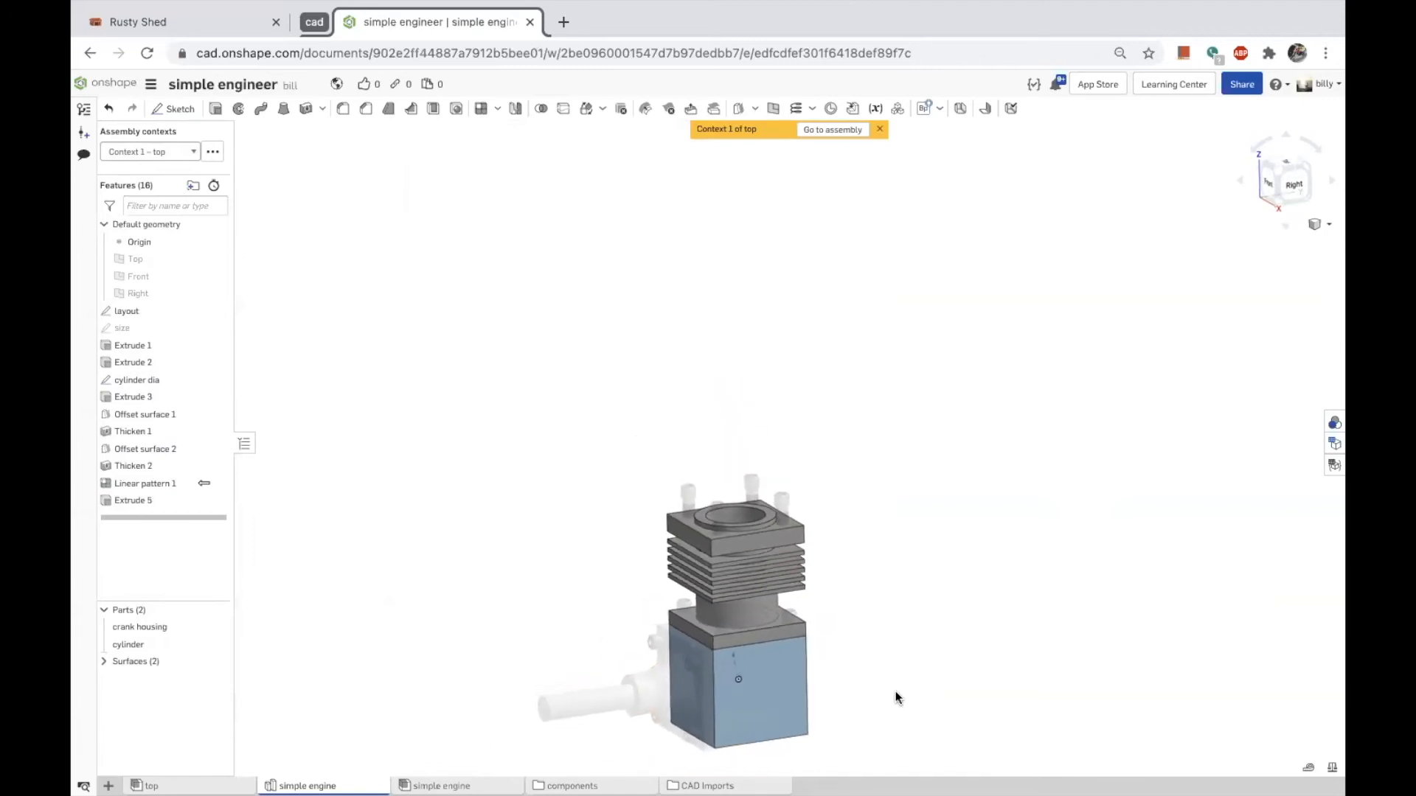
scroll(685, 751, up, 6)
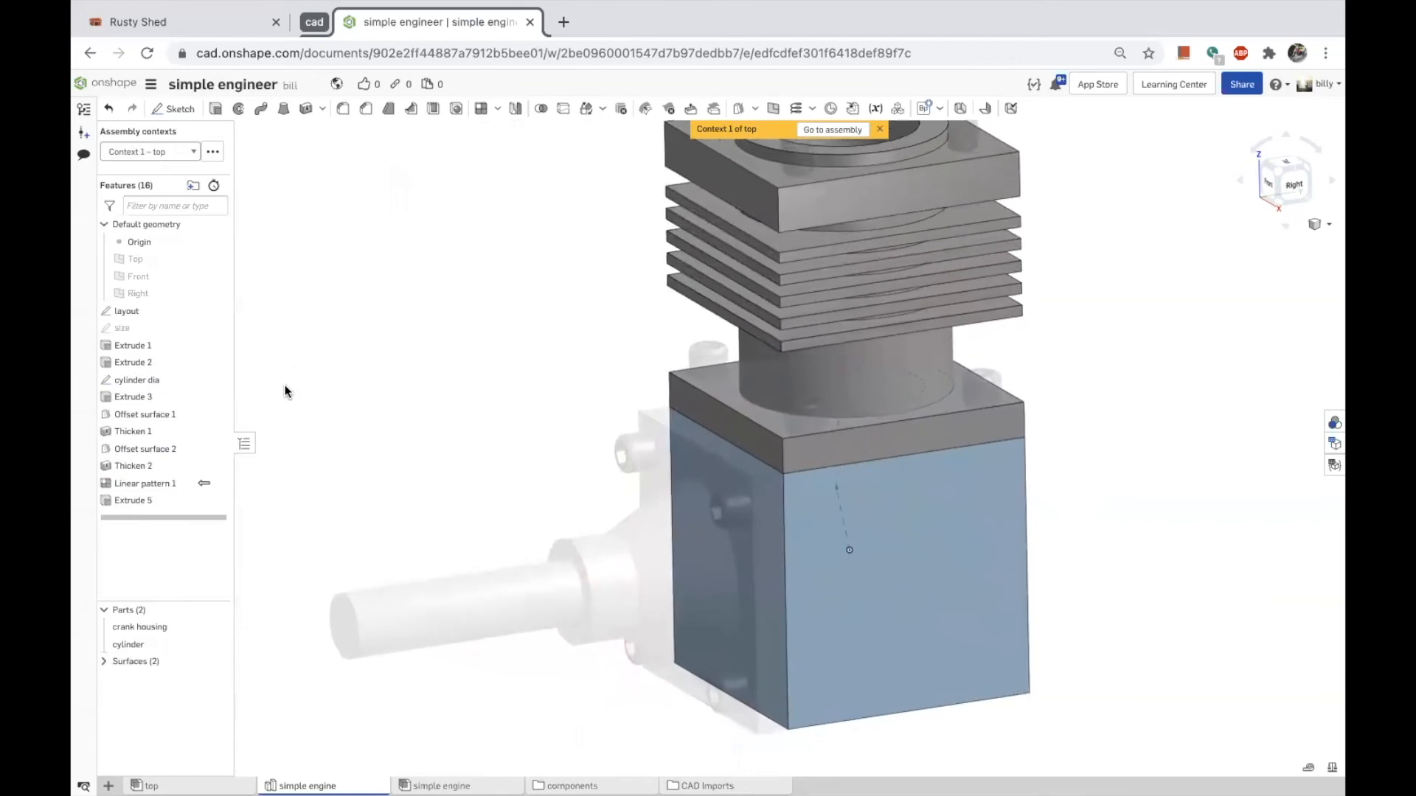
click(759, 476)
double_click(1267, 768)
key(ctrl+c)
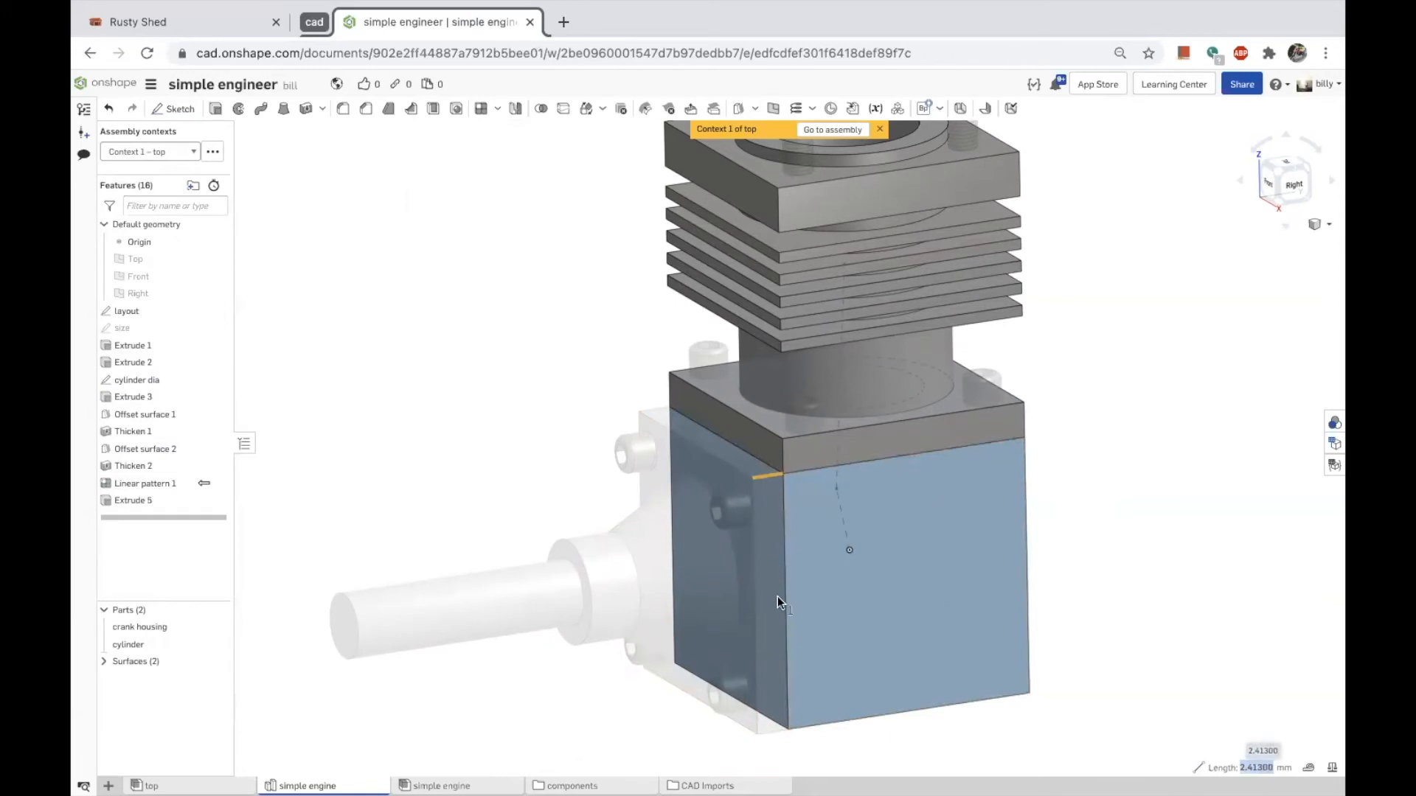
click(352, 351)
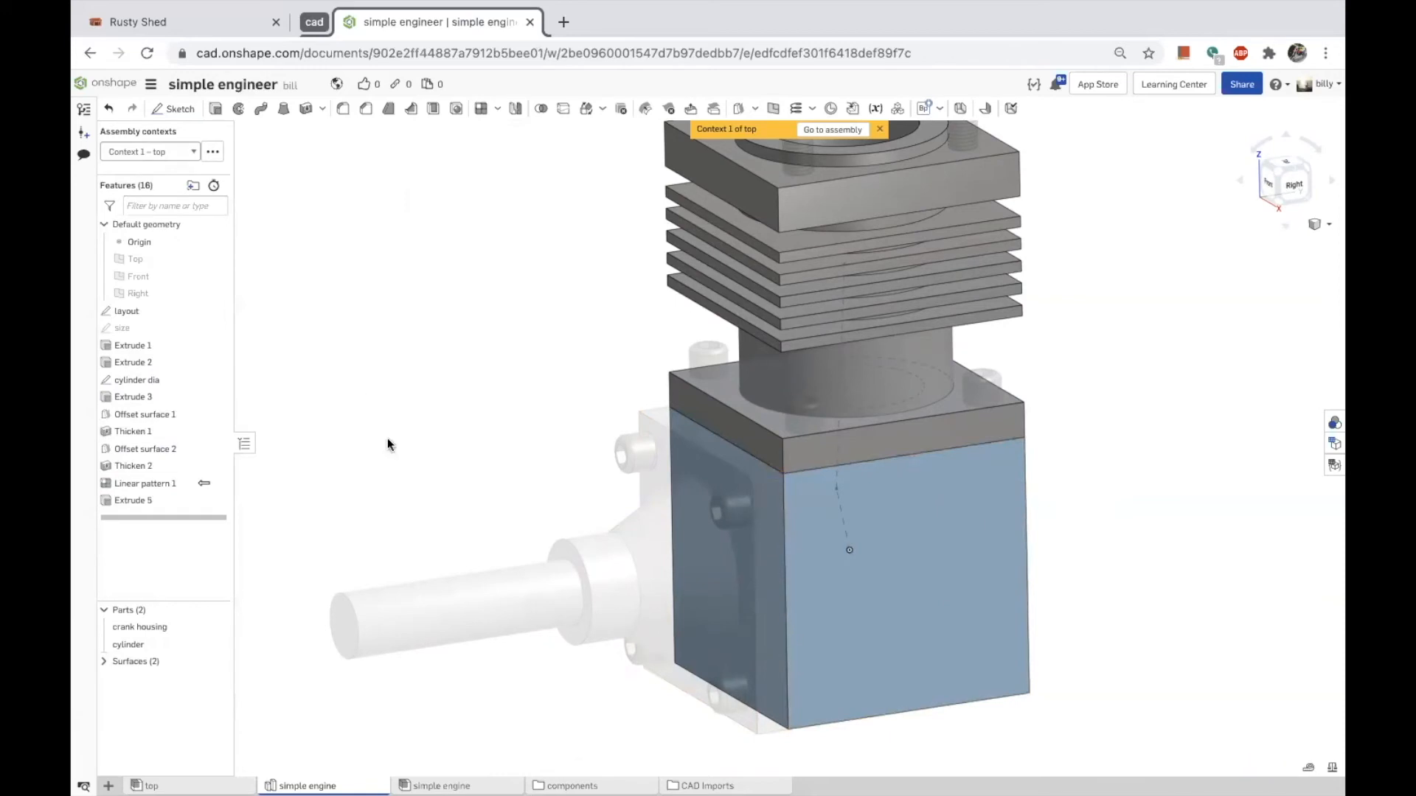
Extrude the crank housing's shaft-side face by 2.413 mm as a new part.
click(771, 524)
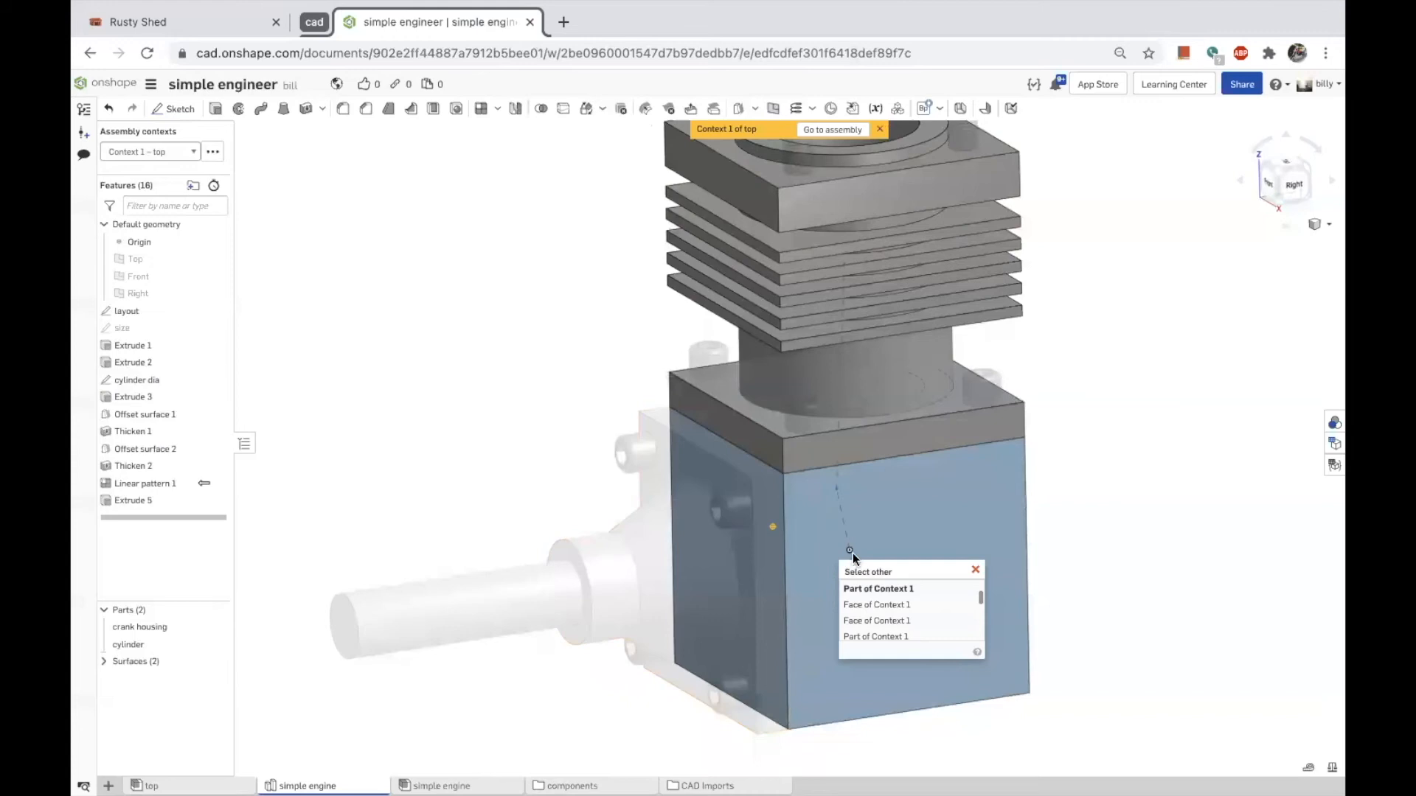
scroll(880, 594, down, 1)
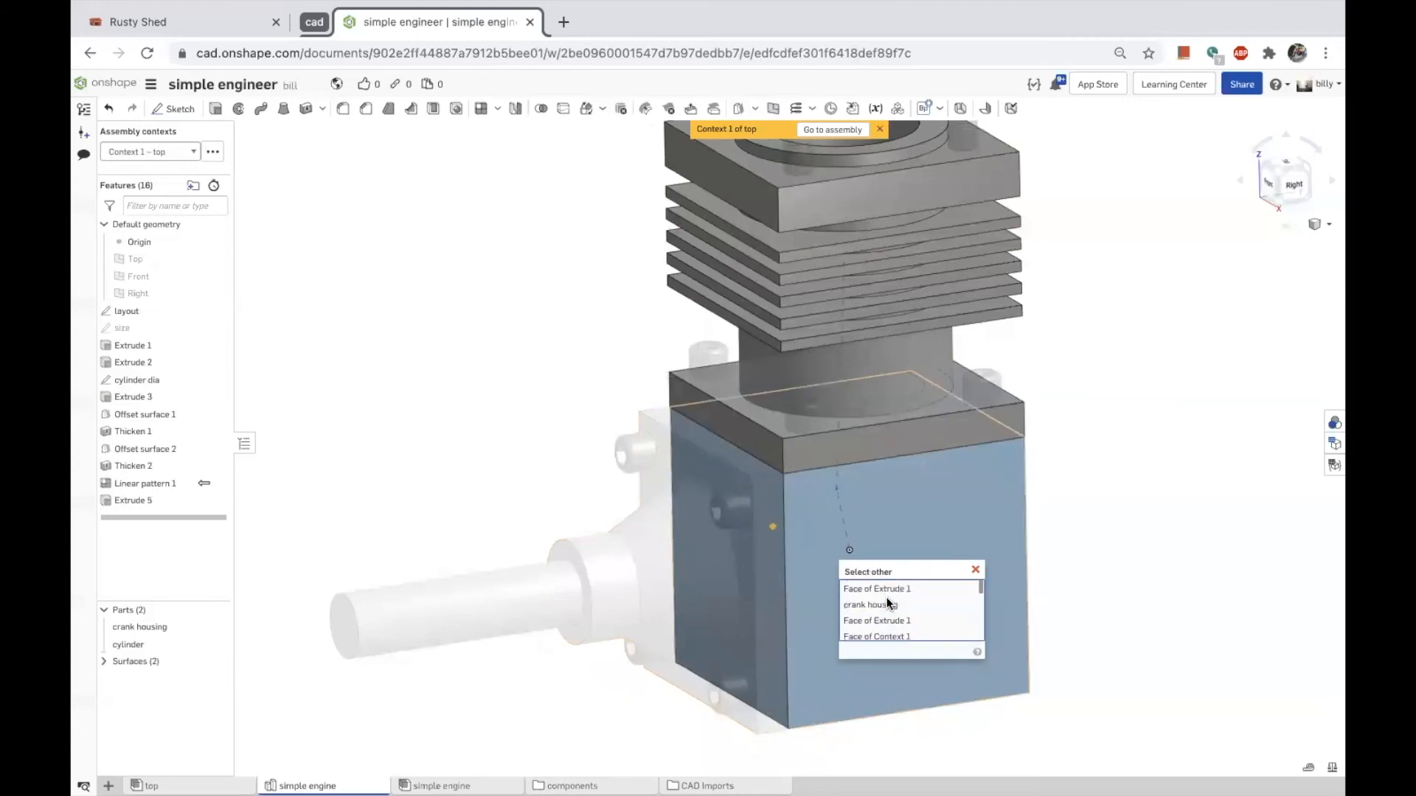
click(885, 595)
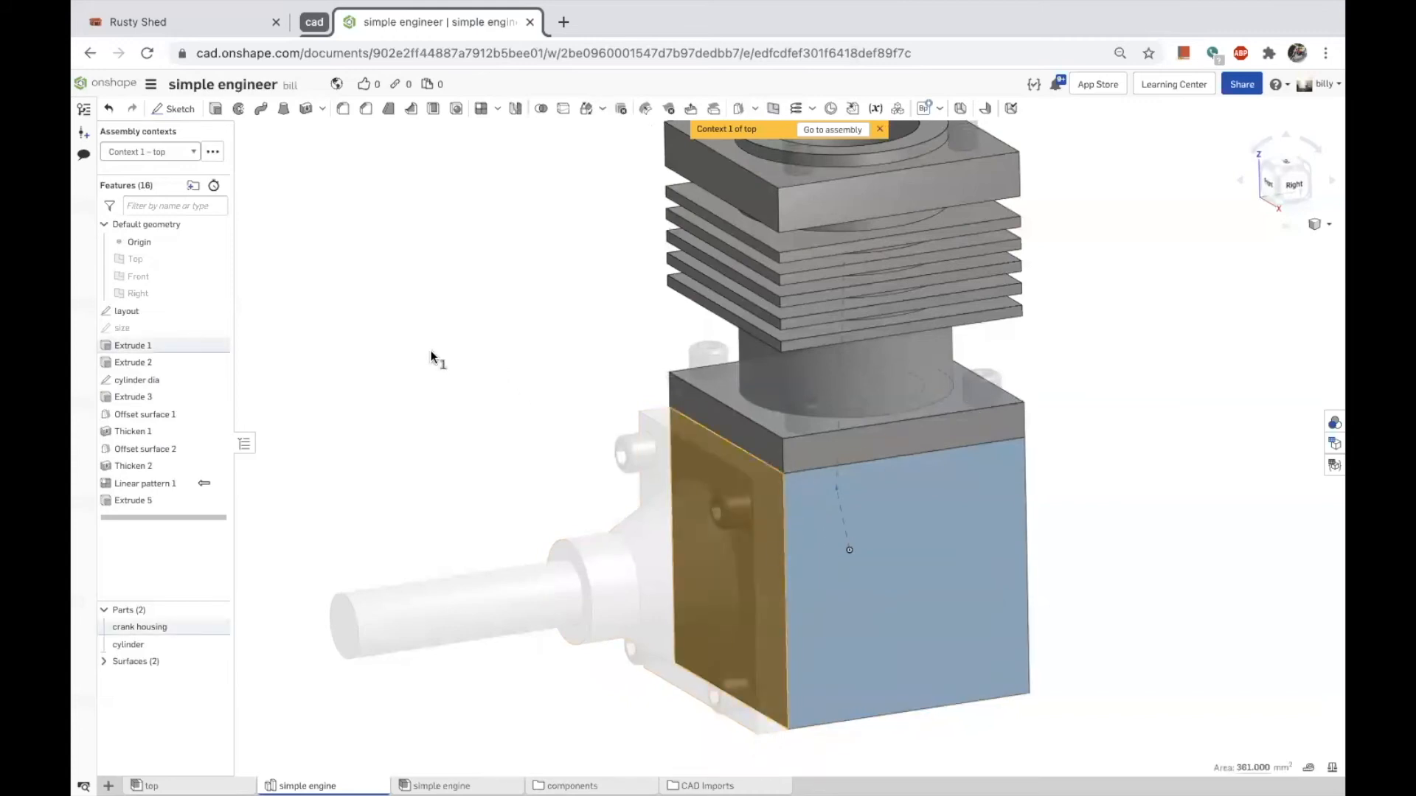
click(475, 346)
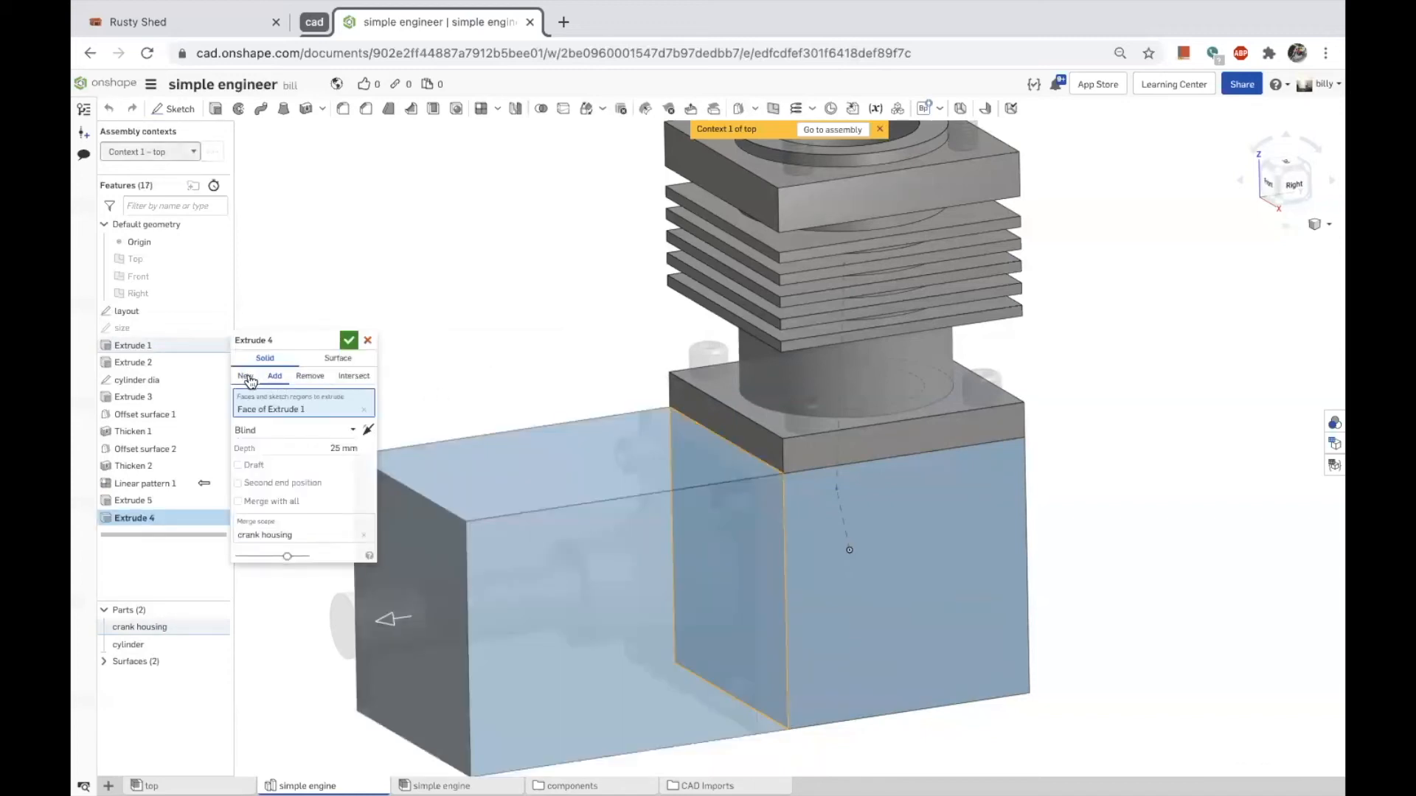
click(322, 449)
key(ctrl+v)
click(245, 377)
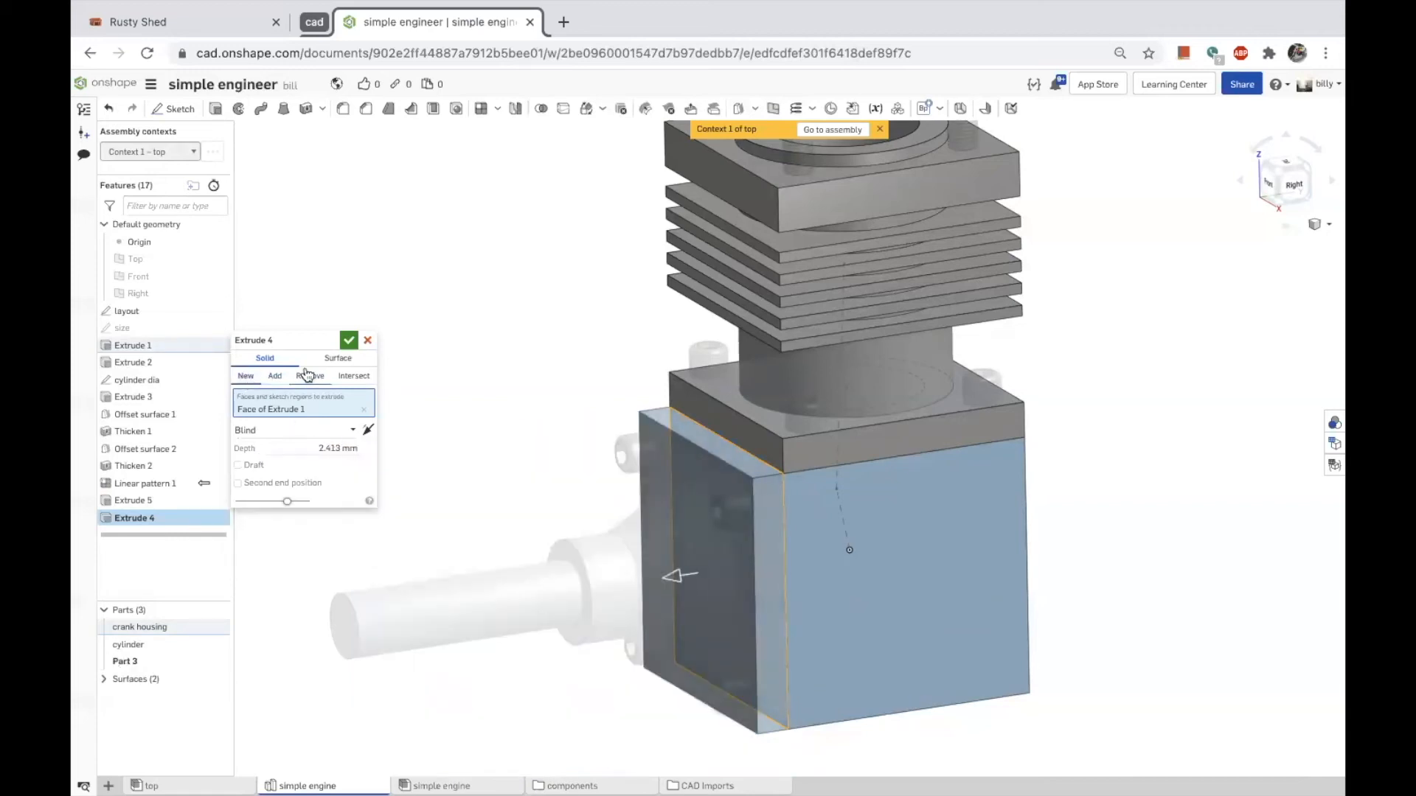
click(349, 341)
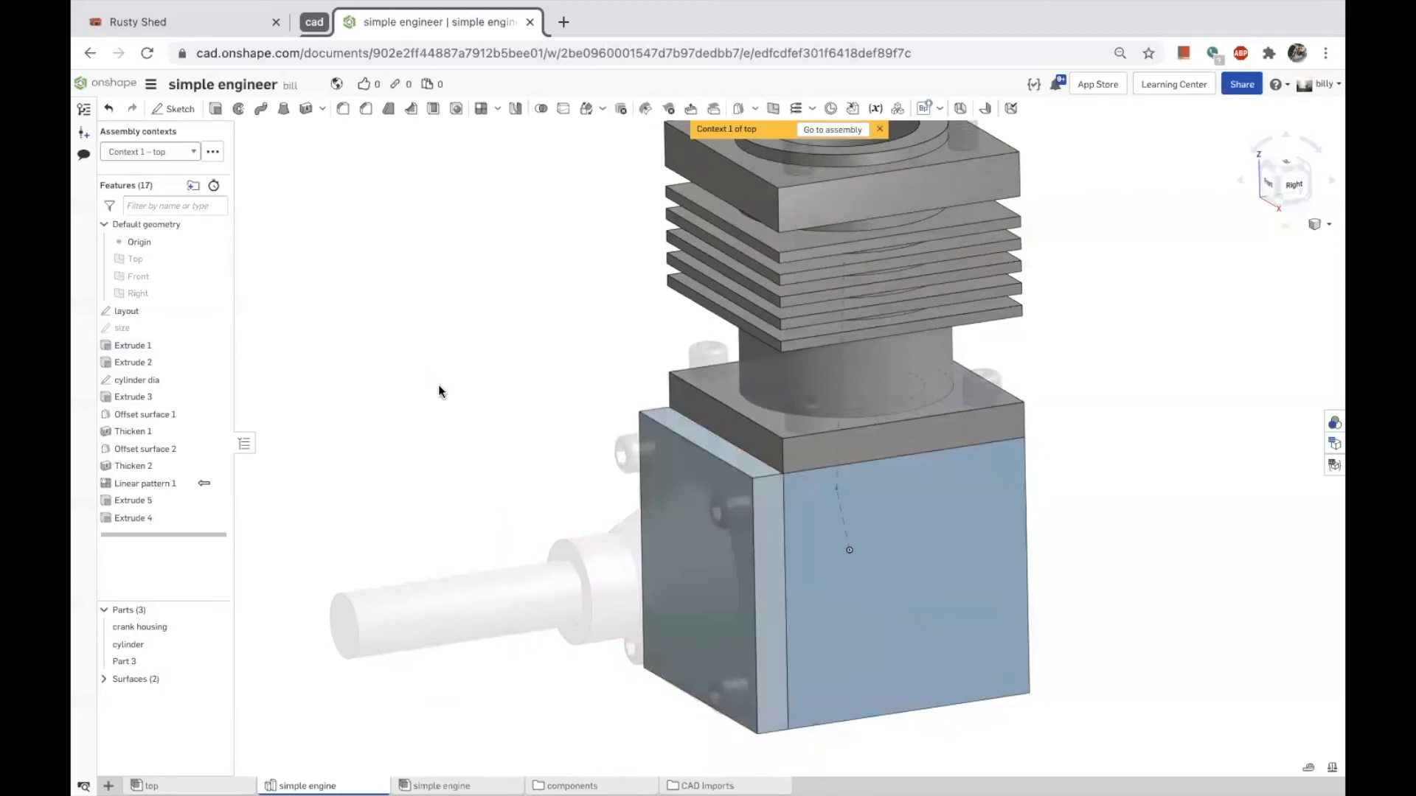
Measure the diameter of the large circle on the imported cover plate, and select the plate's face with the four holes.
right_drag(454, 385, 473, 387)
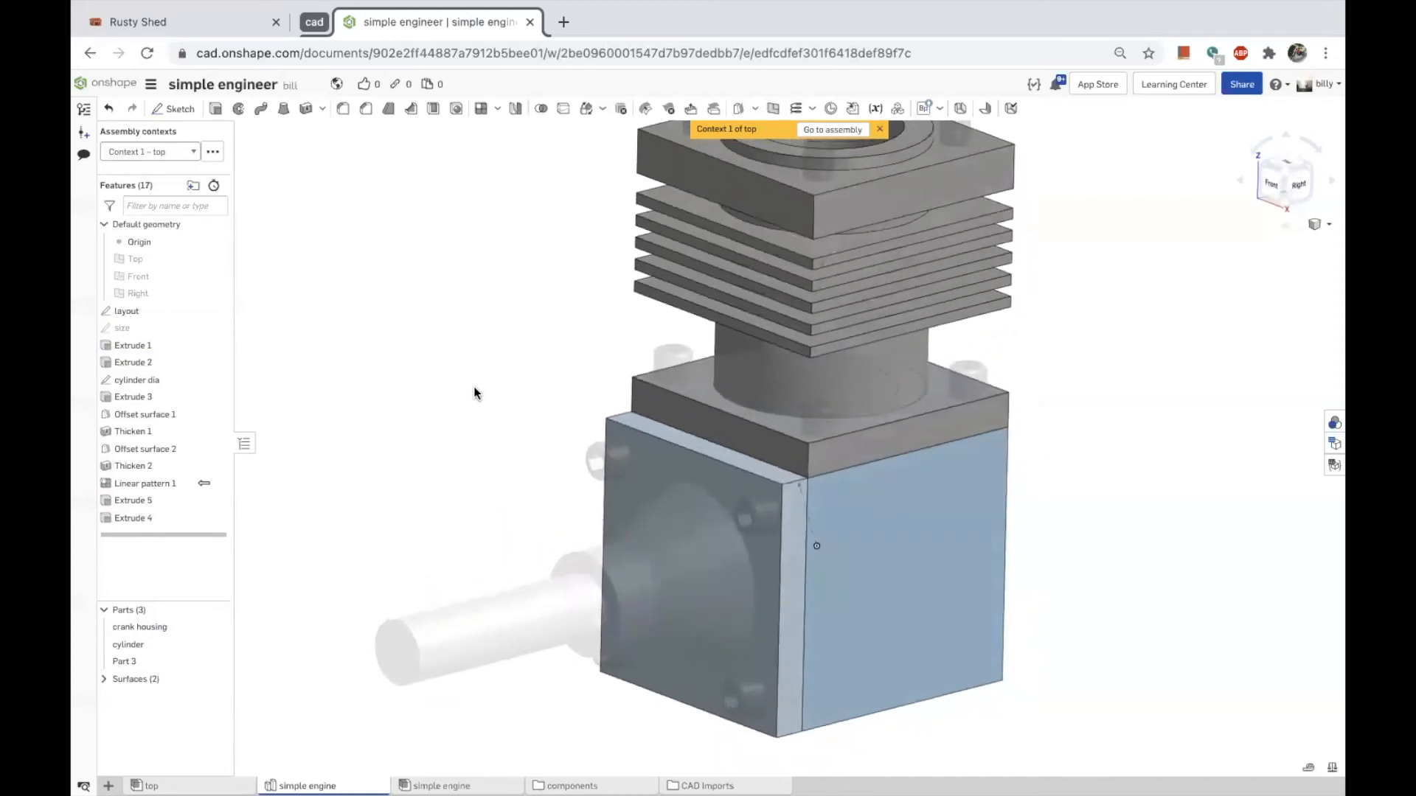
click(721, 508)
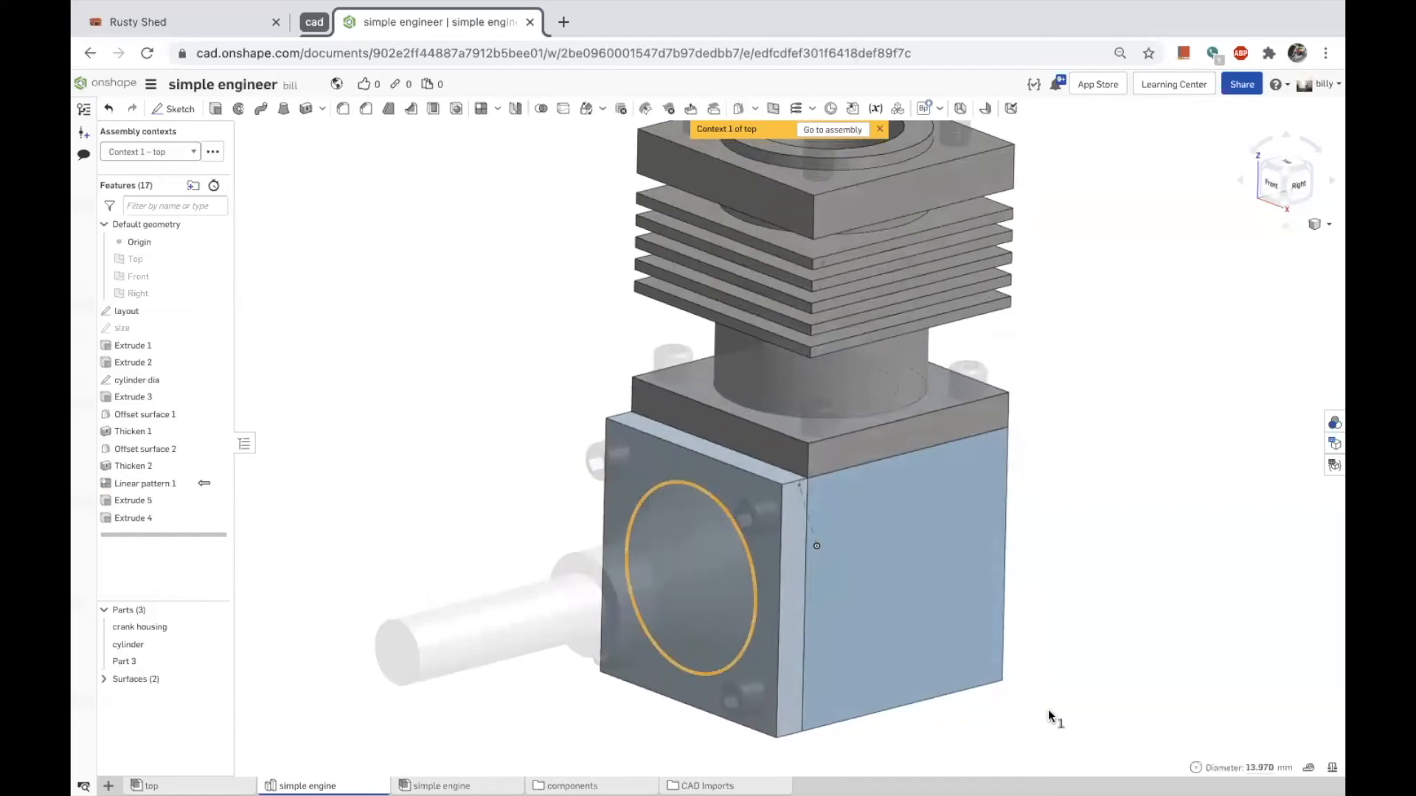
click(1257, 769)
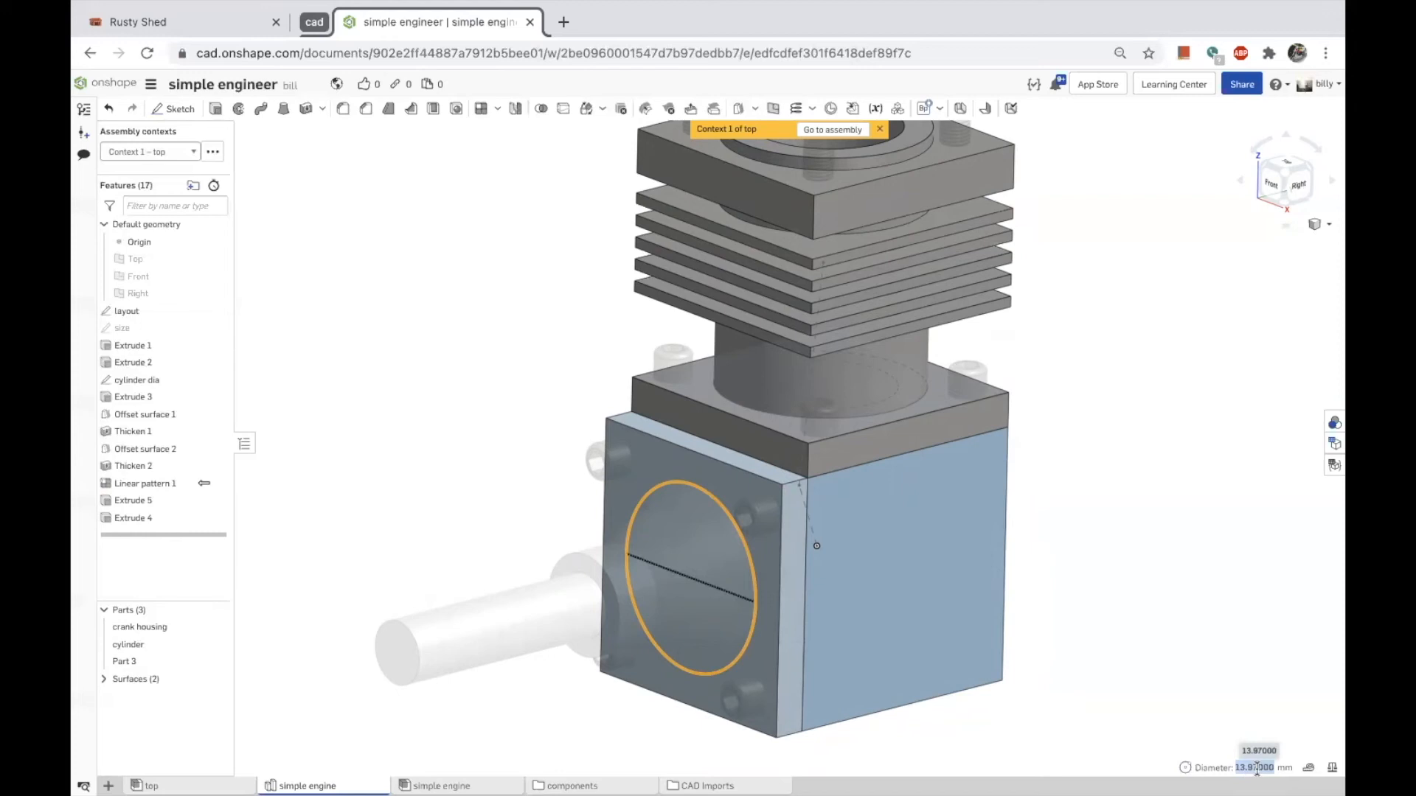
click(364, 489)
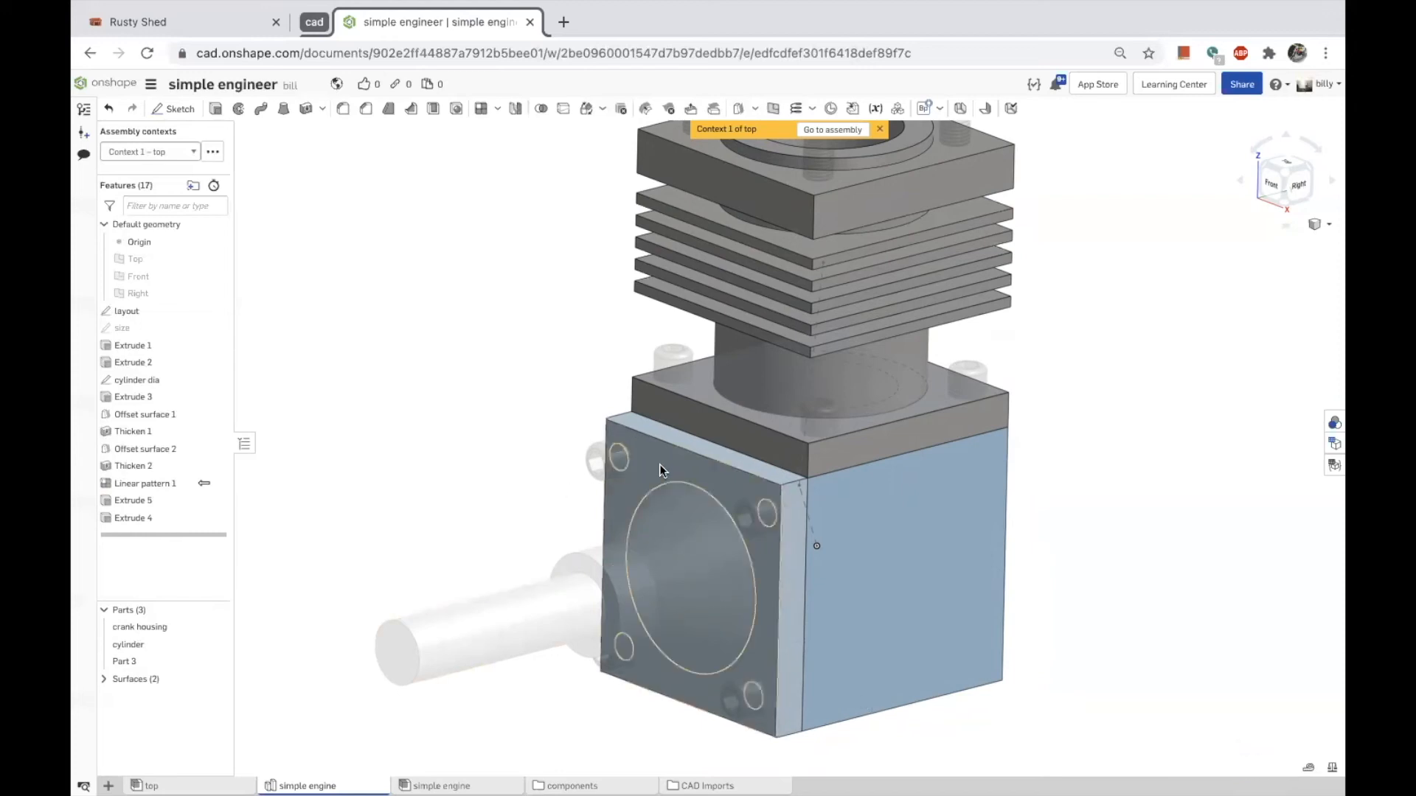
click(667, 462)
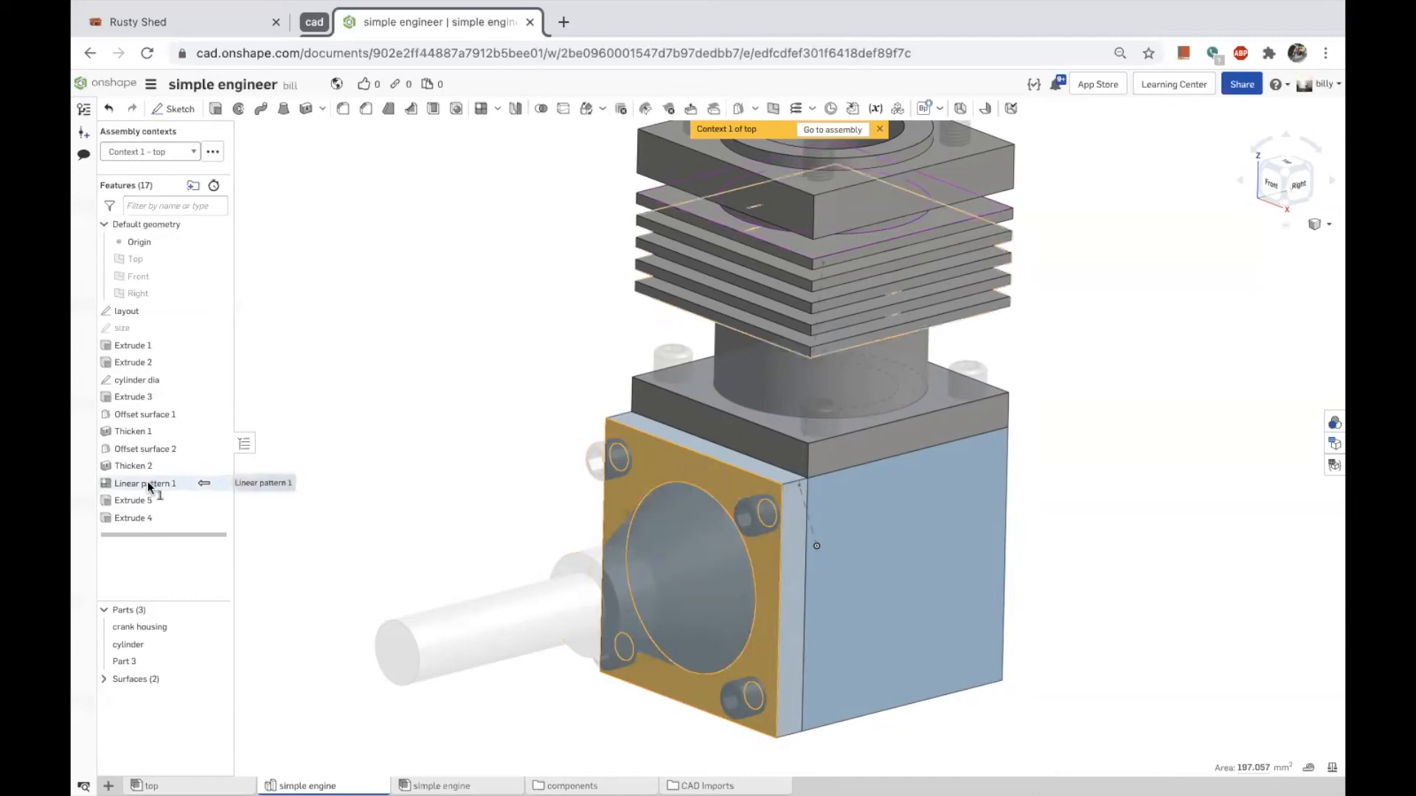
Redefine the direction of the fins' linear pattern using the face of Thicken 2 instead of the imported context face.
double_click(189, 486)
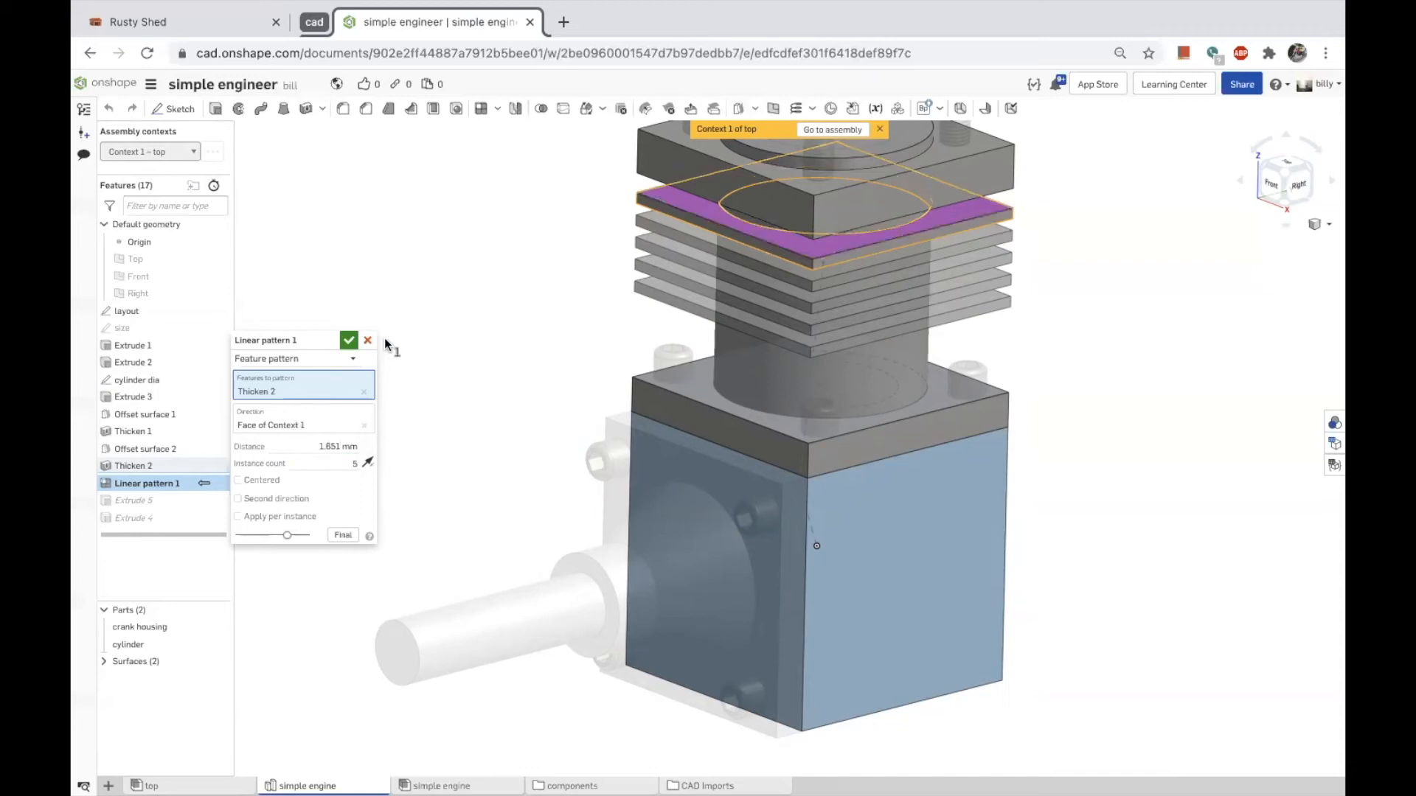
click(363, 425)
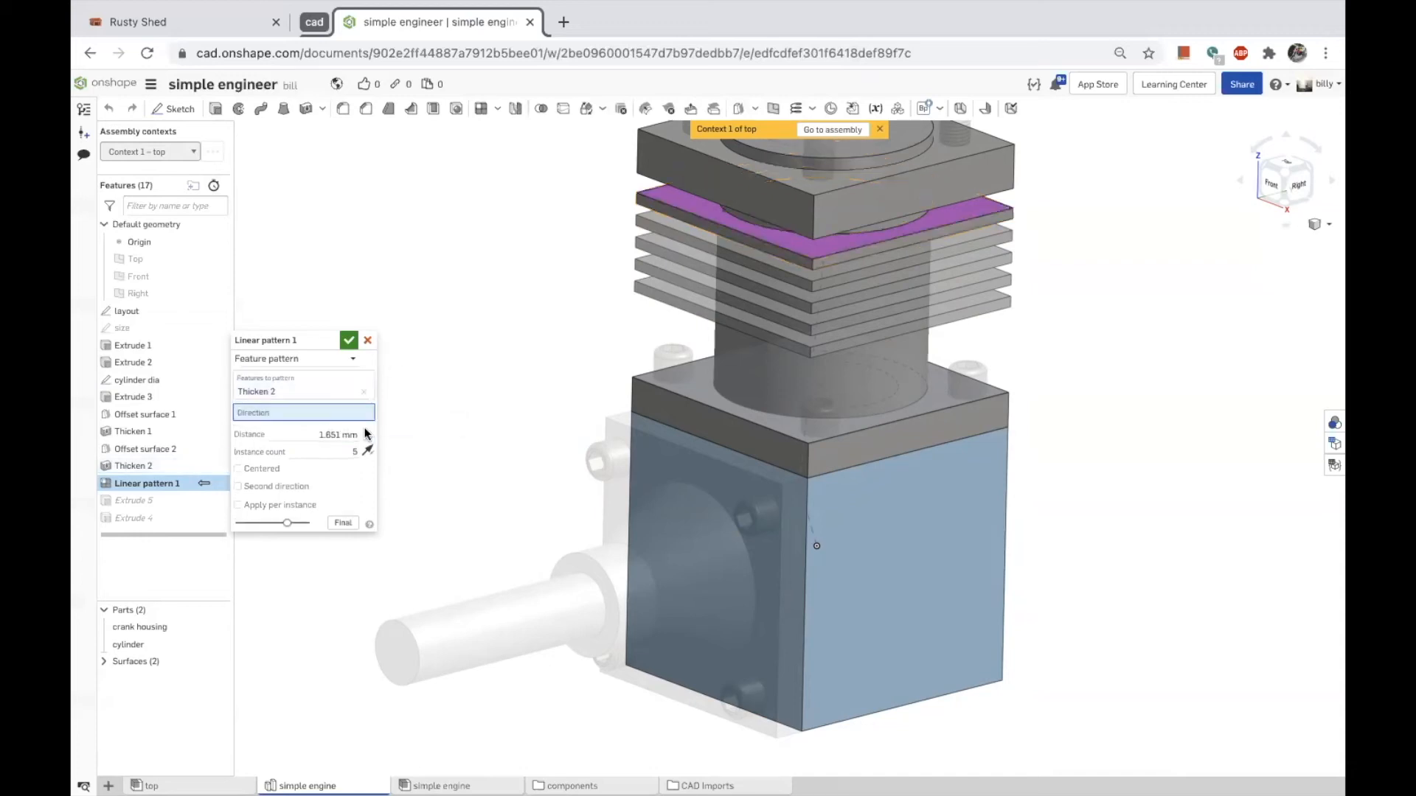
click(683, 197)
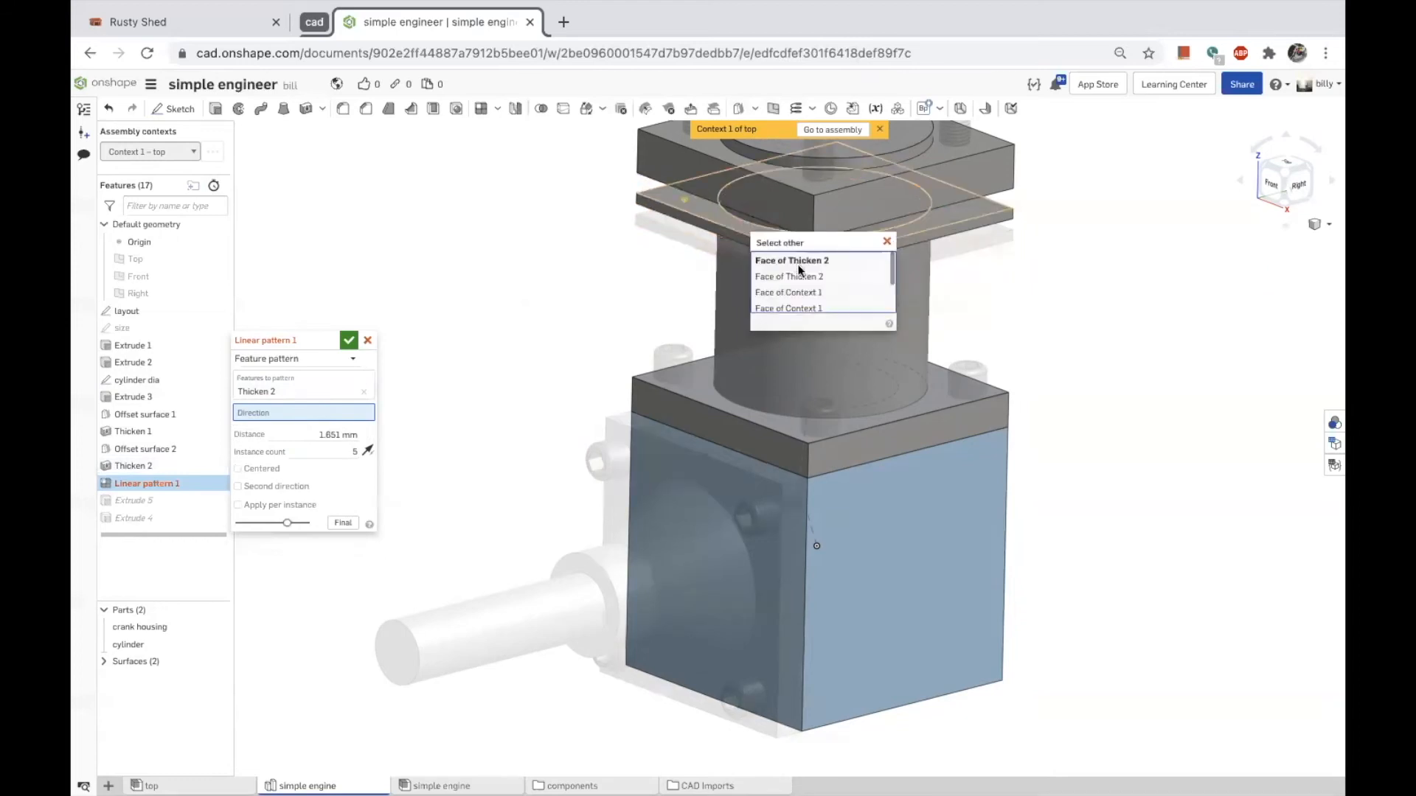
scroll(803, 272, down, 1)
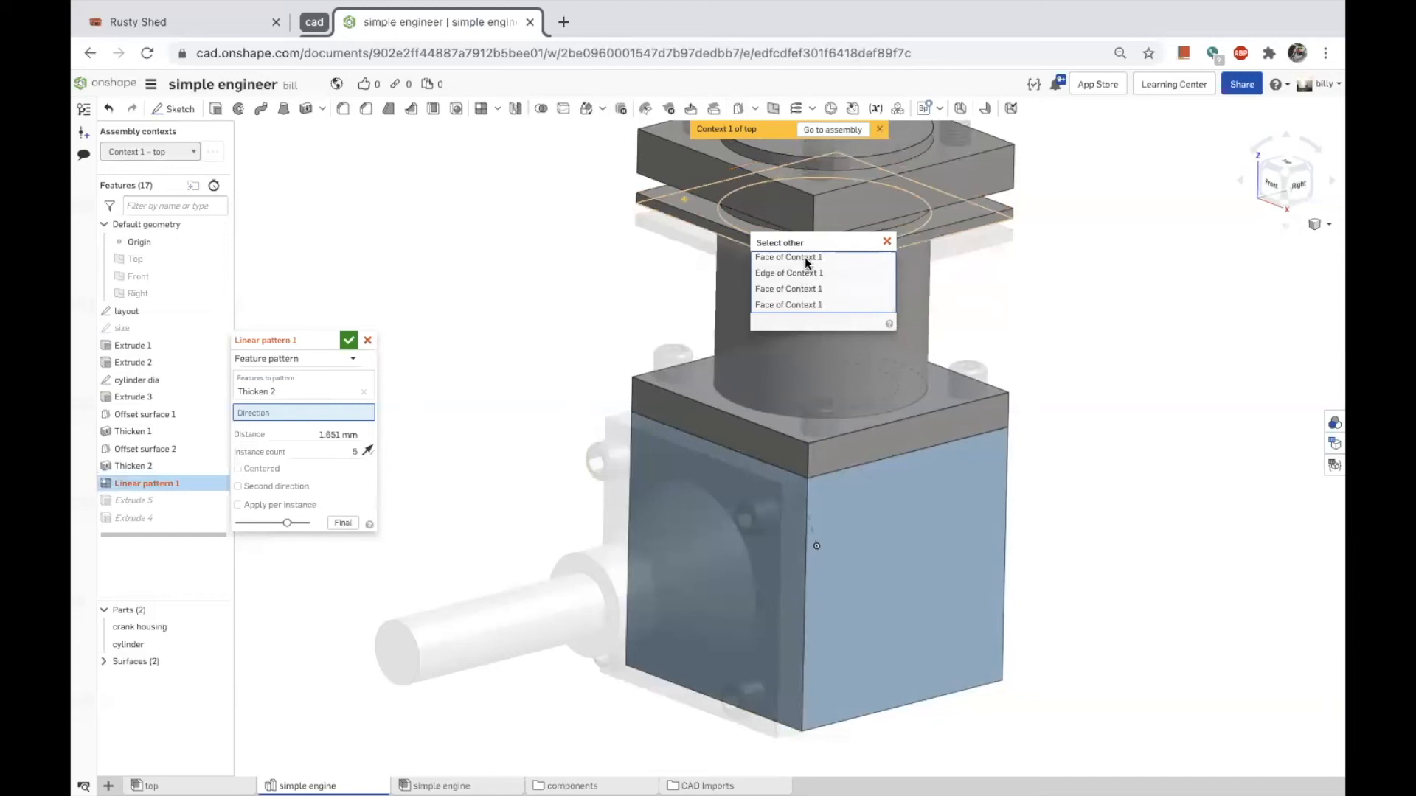
scroll(805, 270, up, 2)
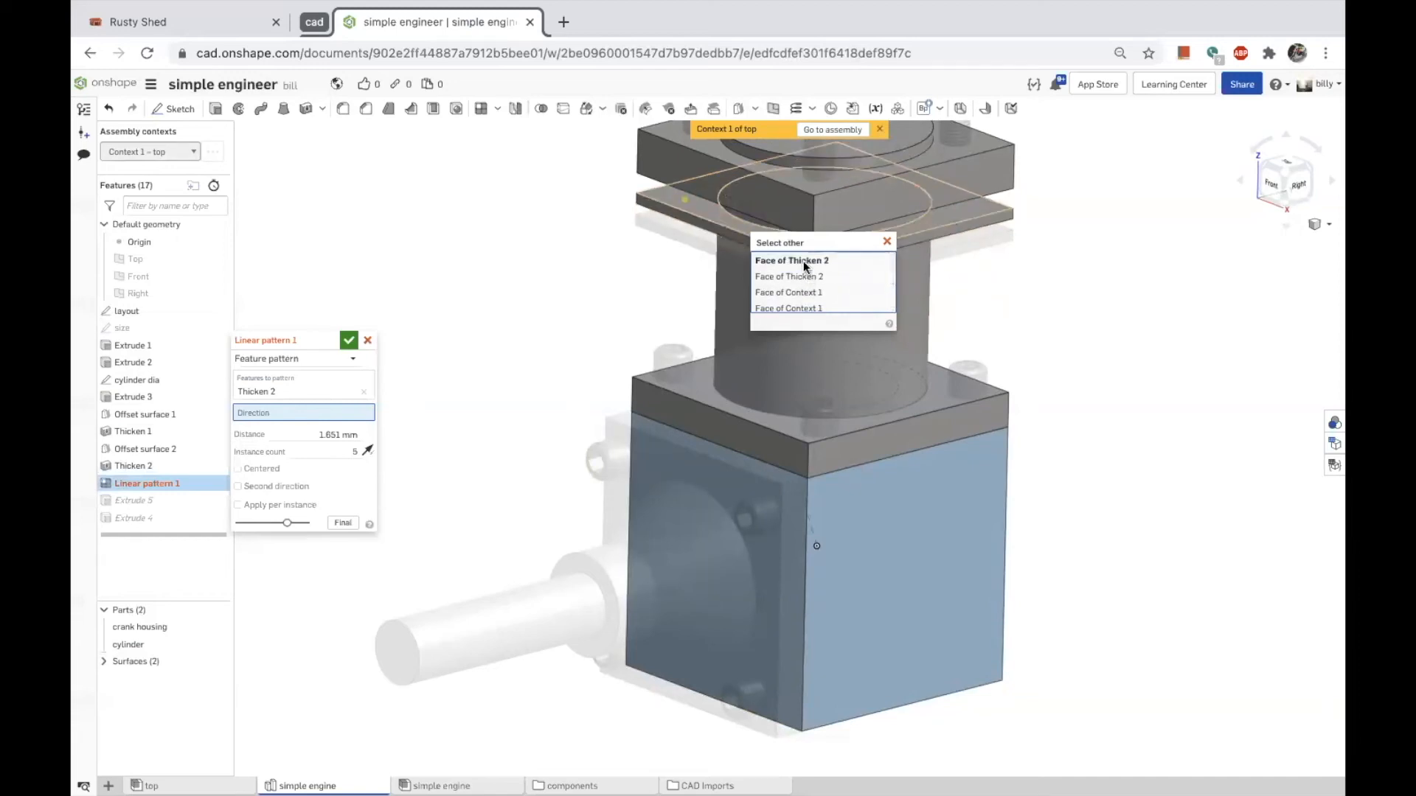
click(803, 261)
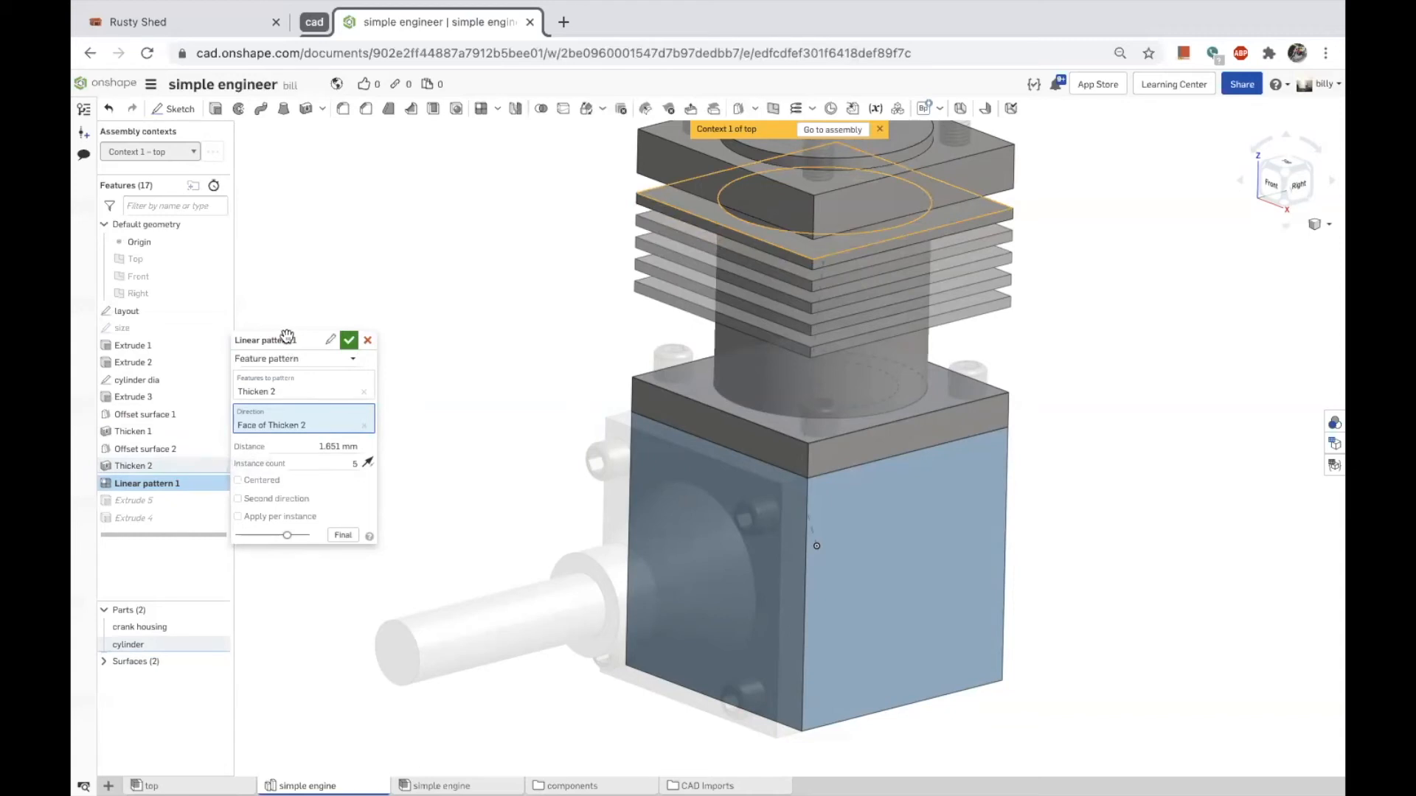
drag(288, 340, 372, 314)
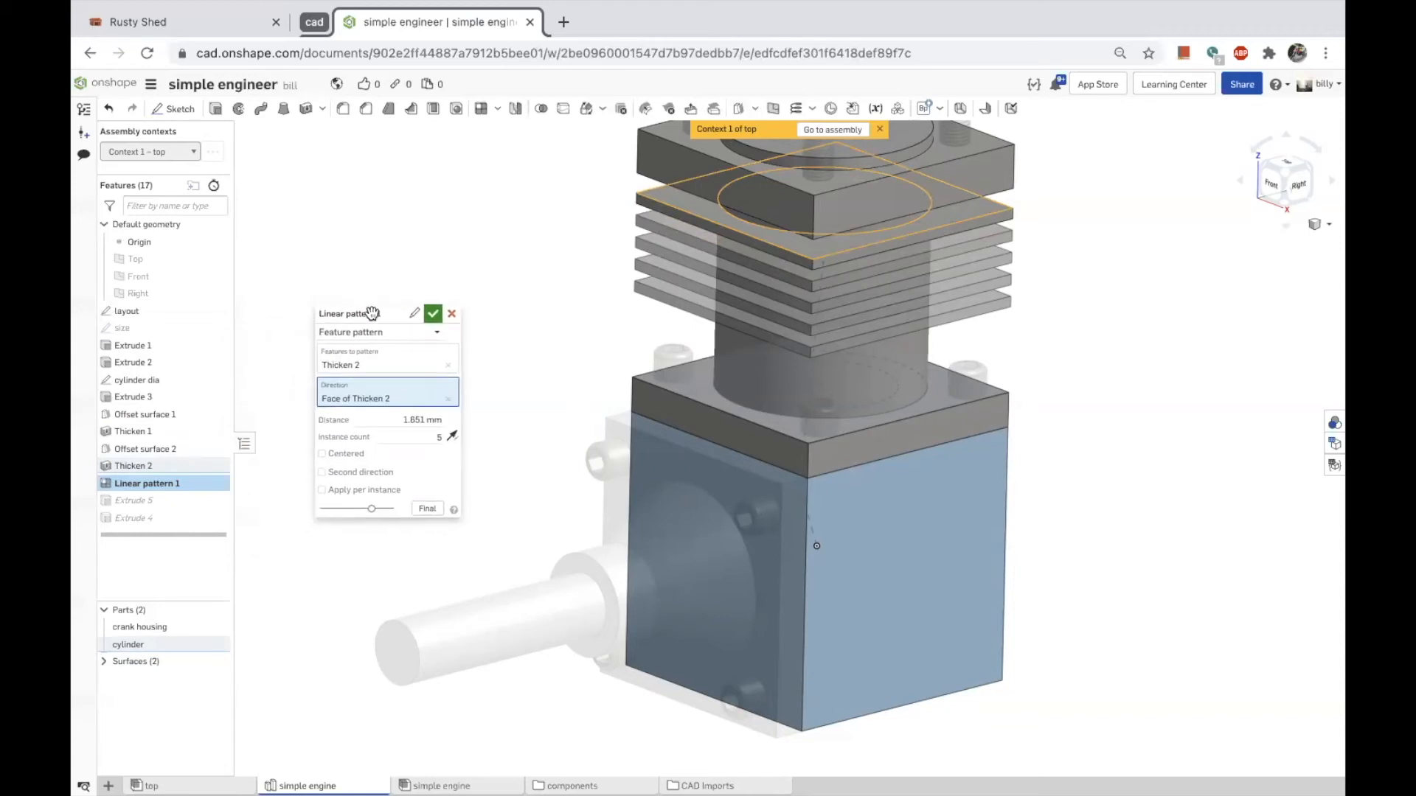
click(433, 314)
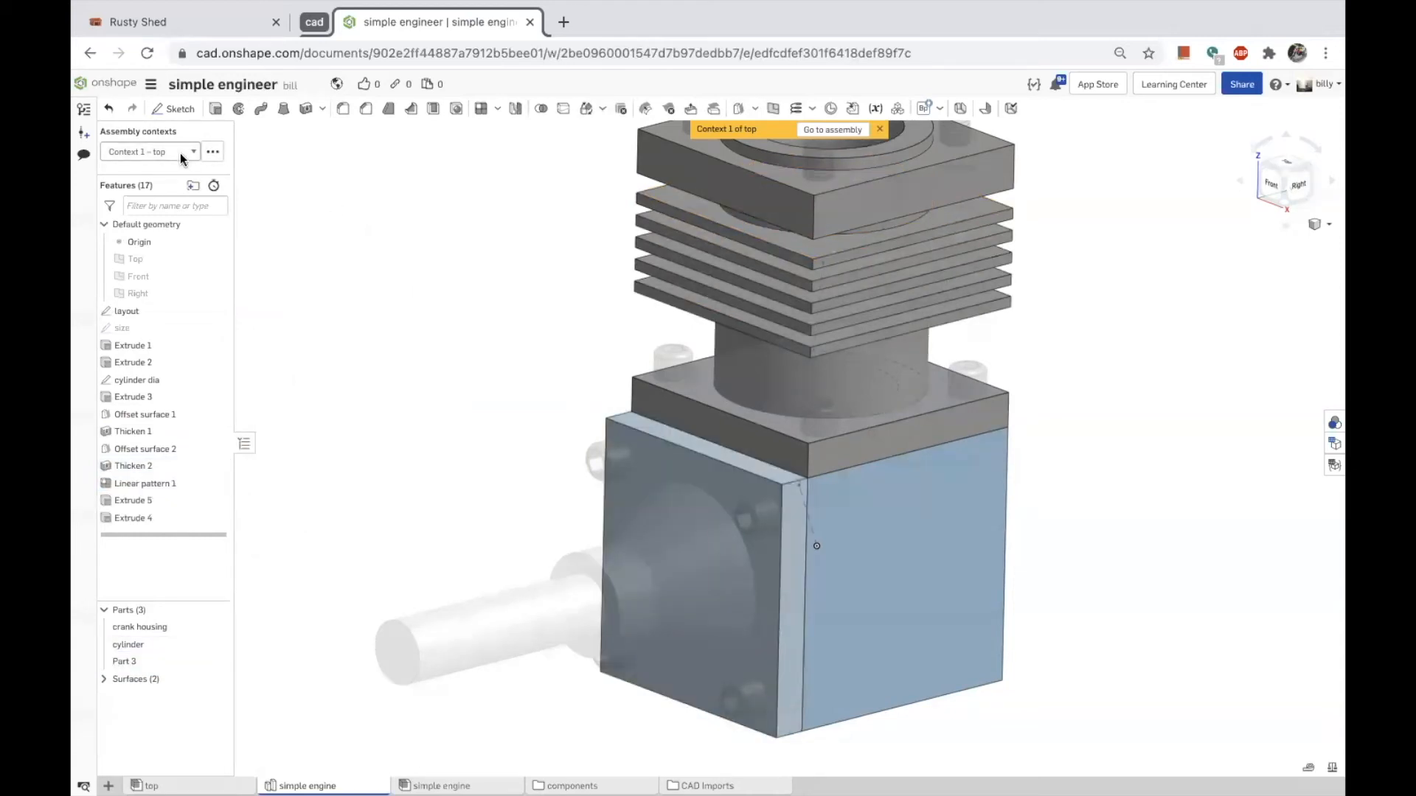
Delete the assembly context Context 1 from the part studio.
click(212, 151)
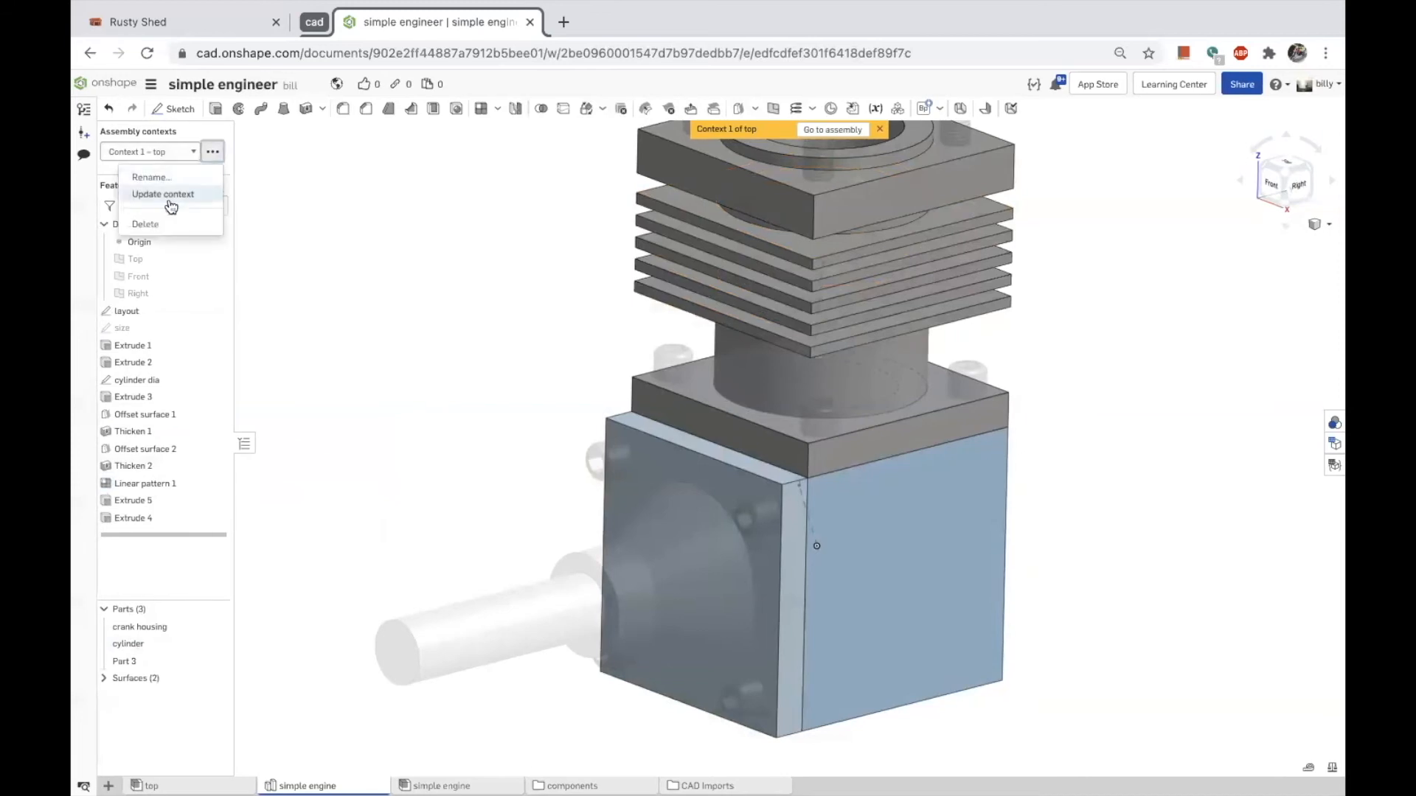
click(145, 224)
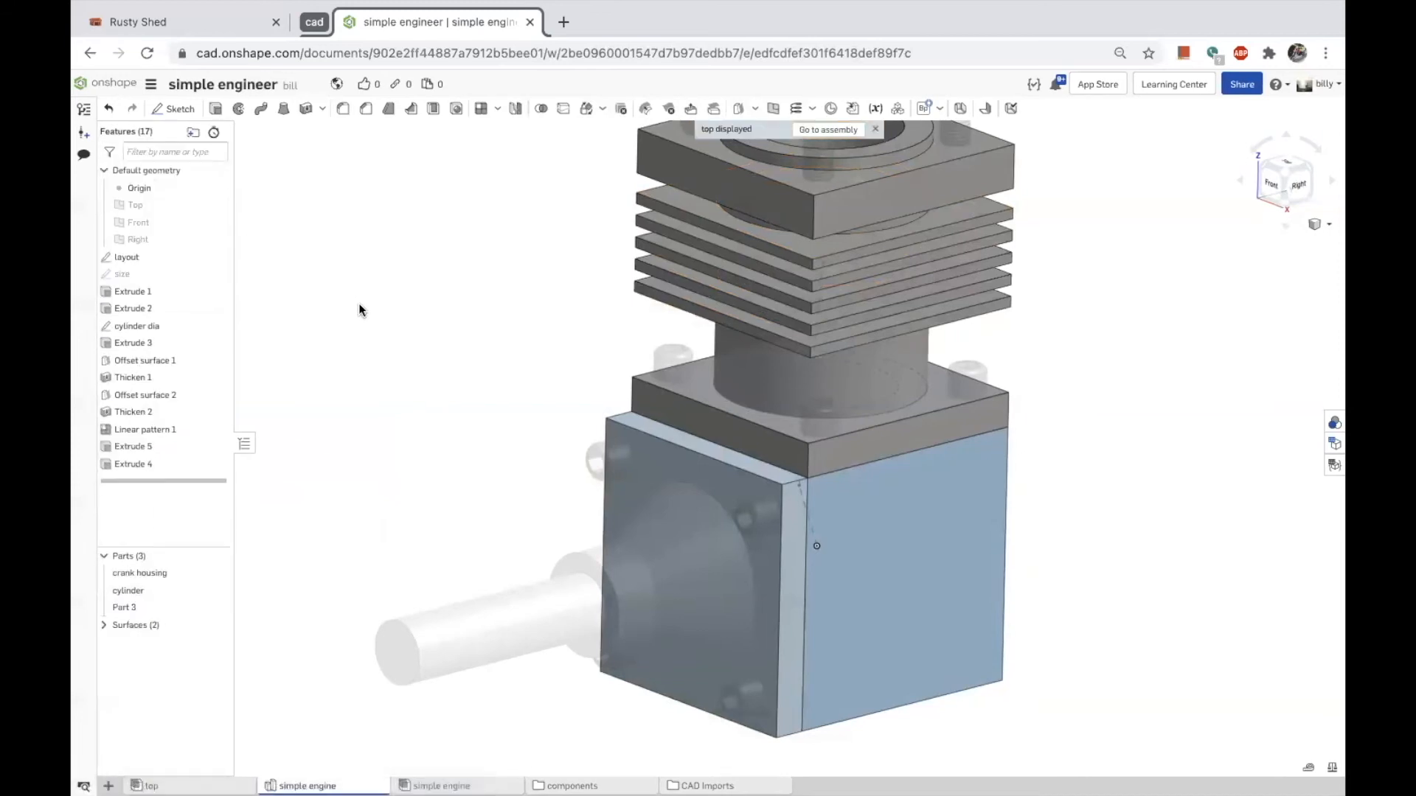
scroll(474, 365, down, 3)
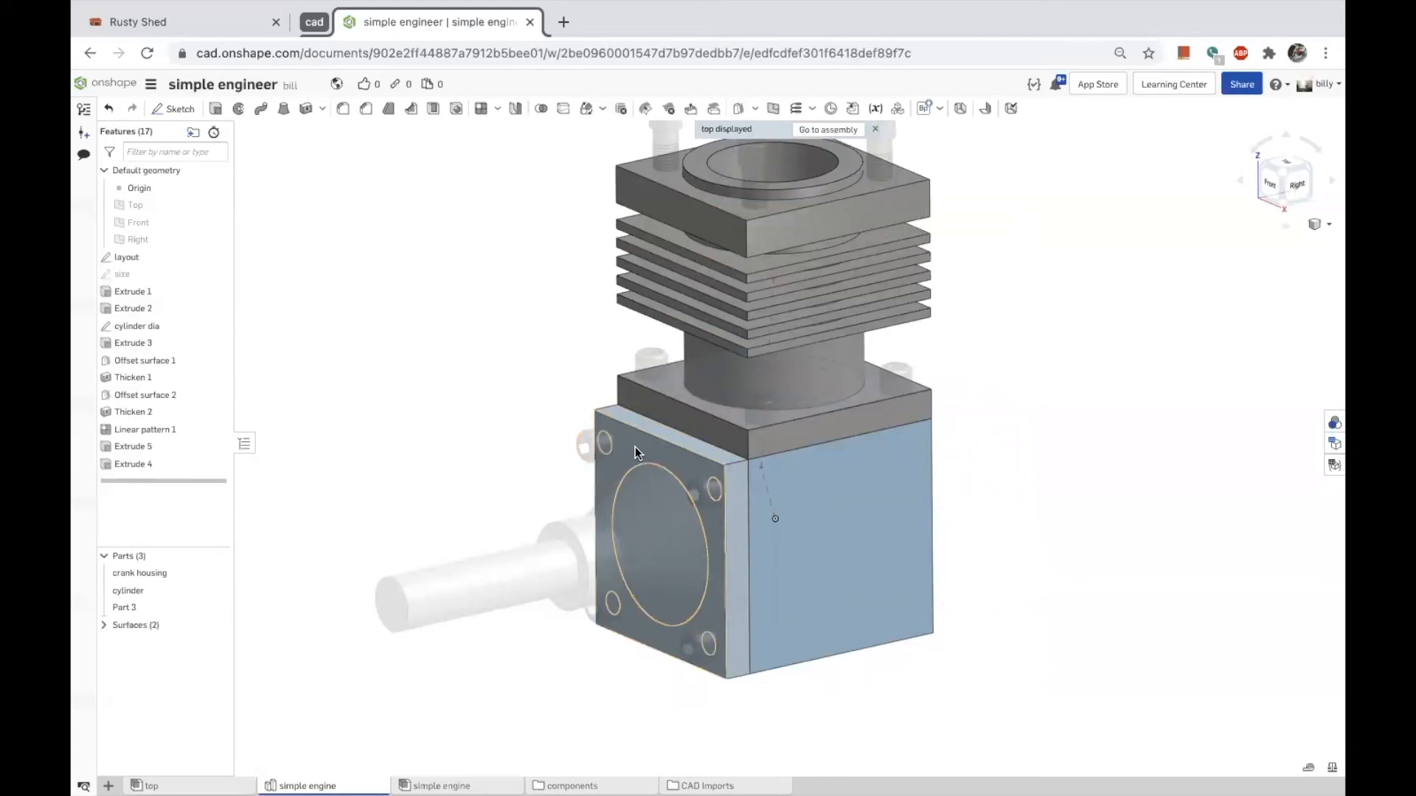
mouse_move(635, 447)
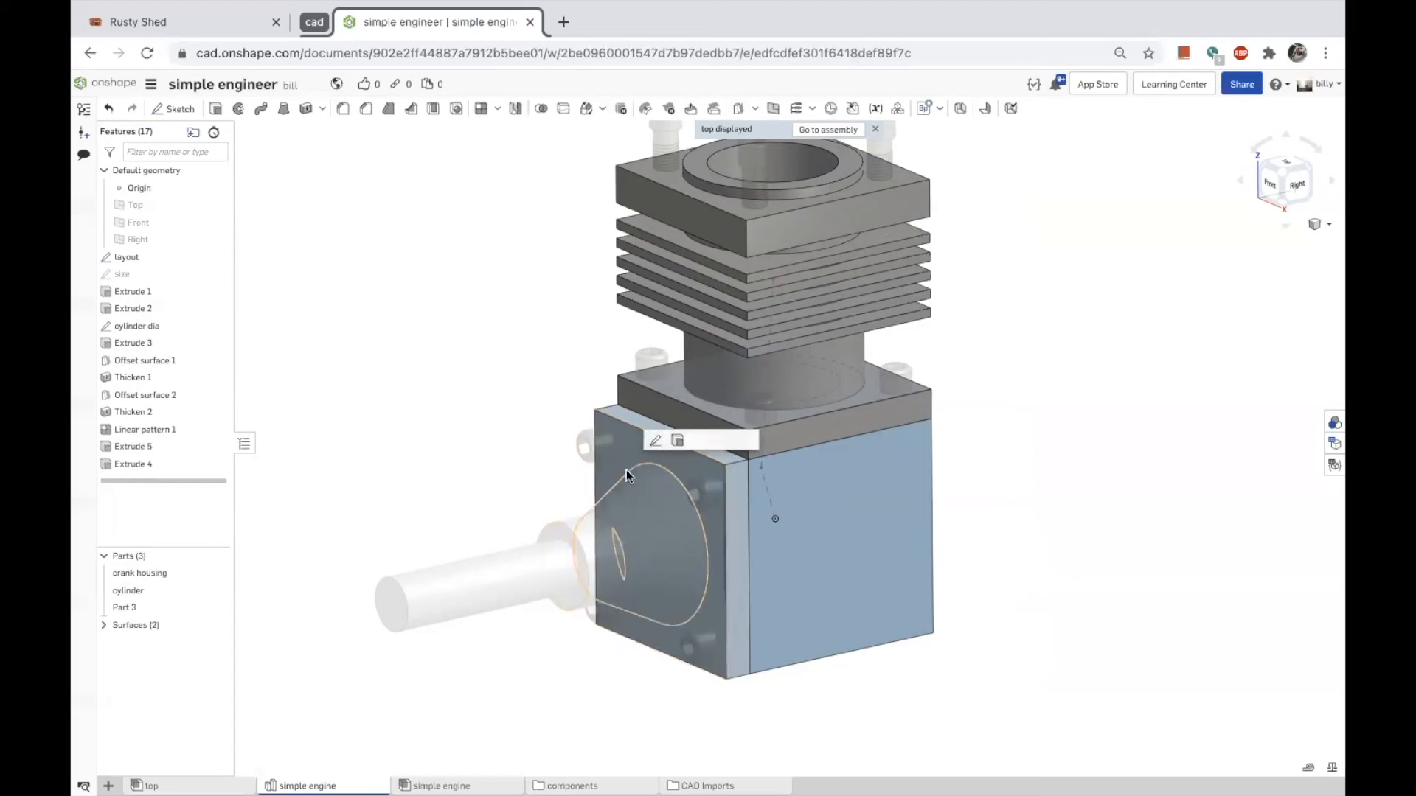
click(657, 441)
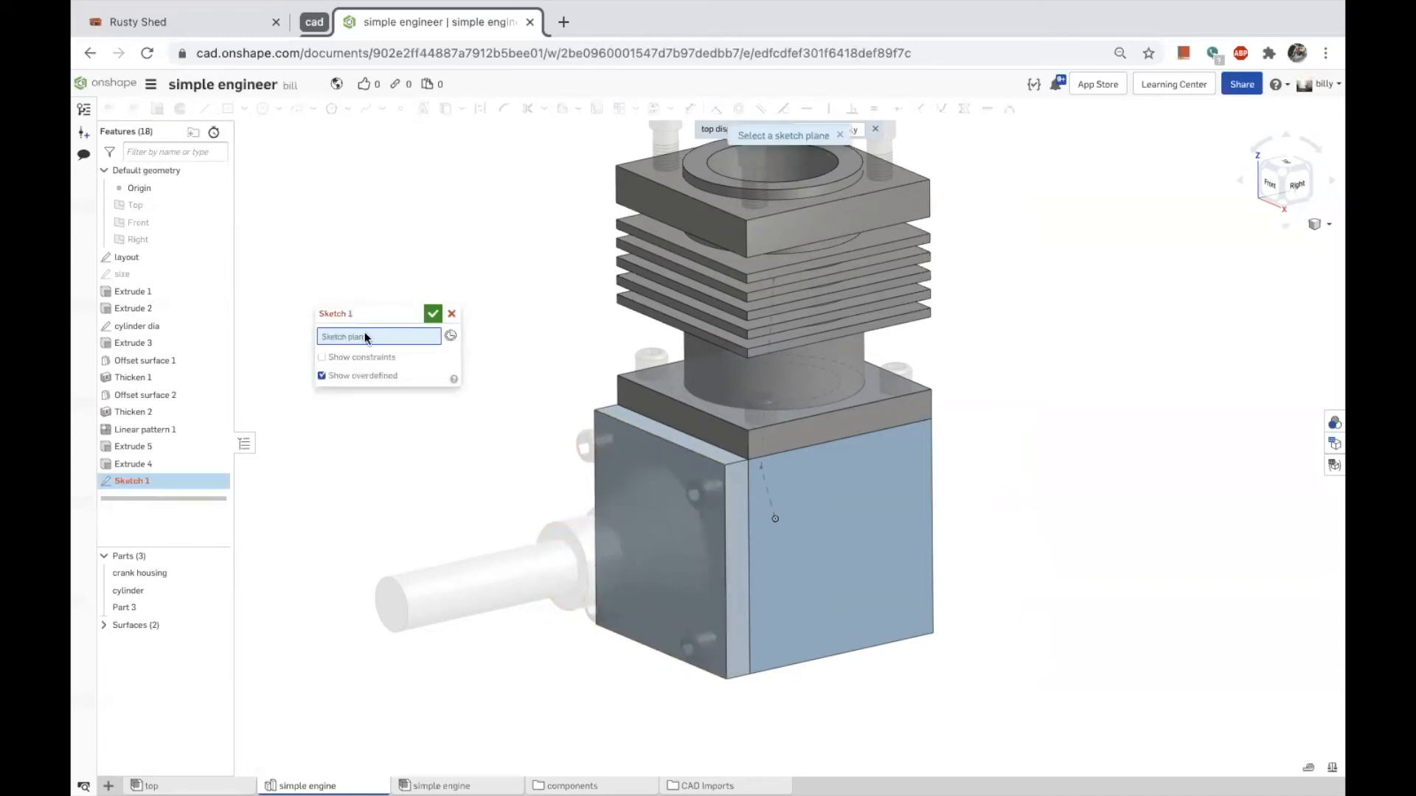
click(623, 441)
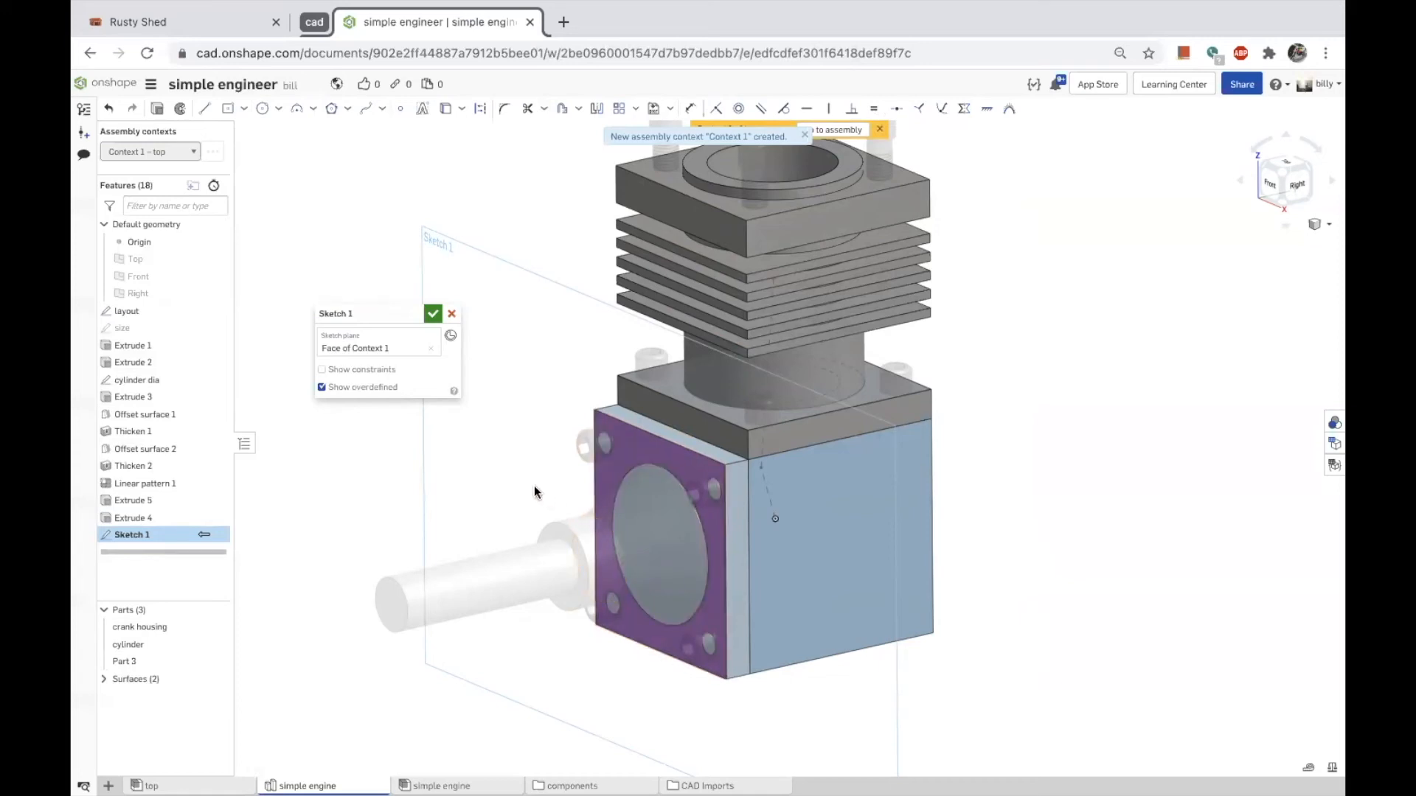
click(452, 314)
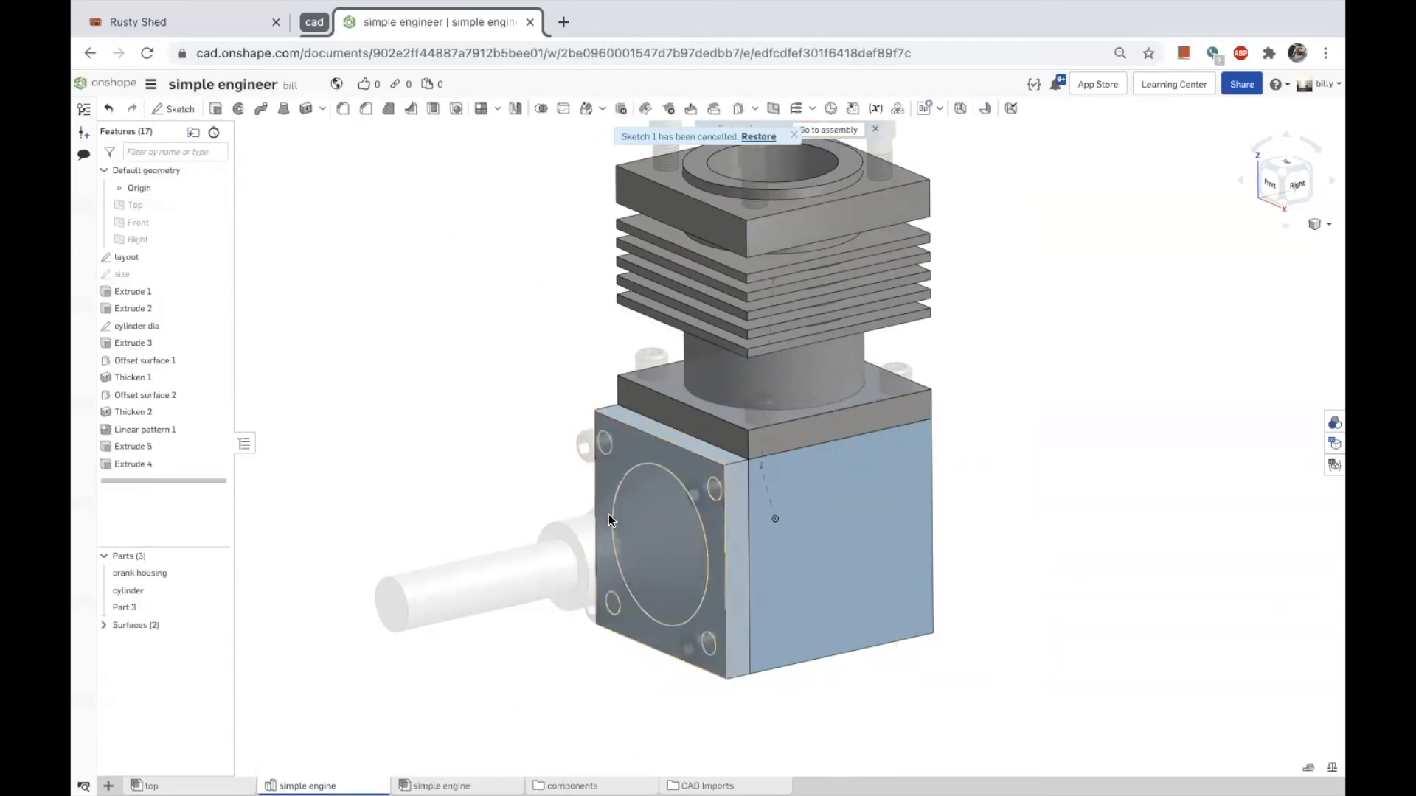
Select the outer face of the newly extruded cover plate, choosing the face of Extrude 4 from the overlapping candidates.
click(630, 440)
scroll(767, 520, down, 2)
scroll(766, 515, up, 3)
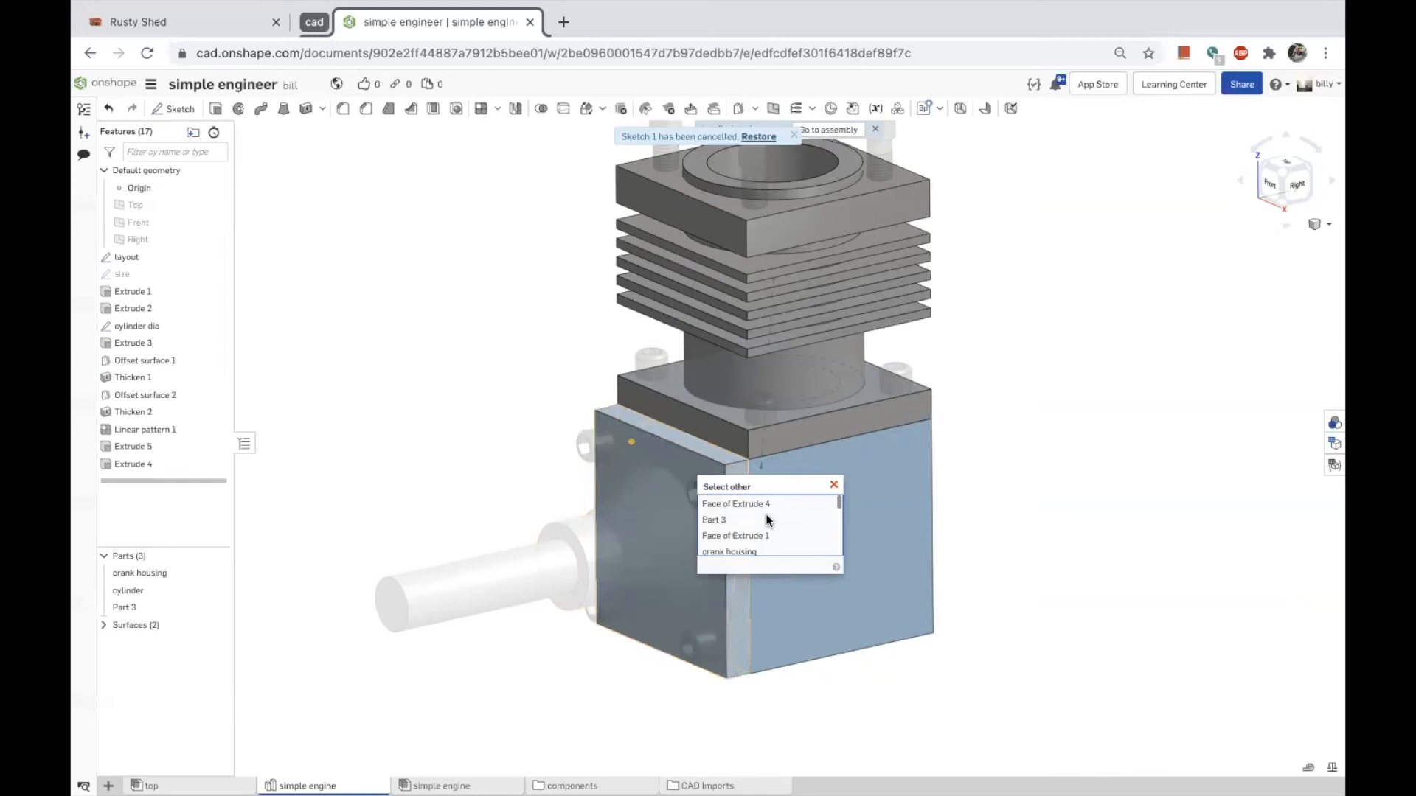
click(745, 503)
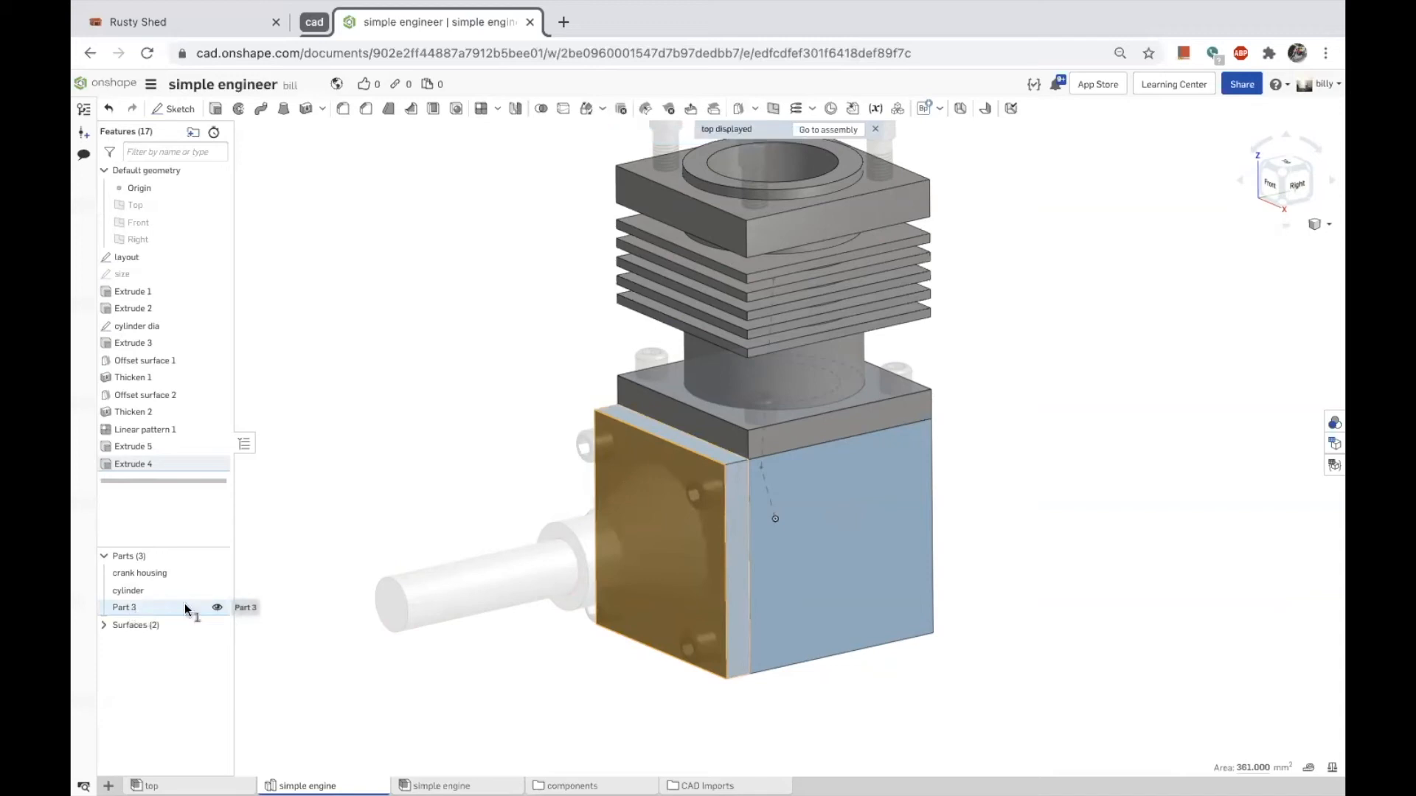
Start a sketch on the outer face of Part 3 and draw a circle about 10 mm in diameter at the face's centre.
right_click(399, 404)
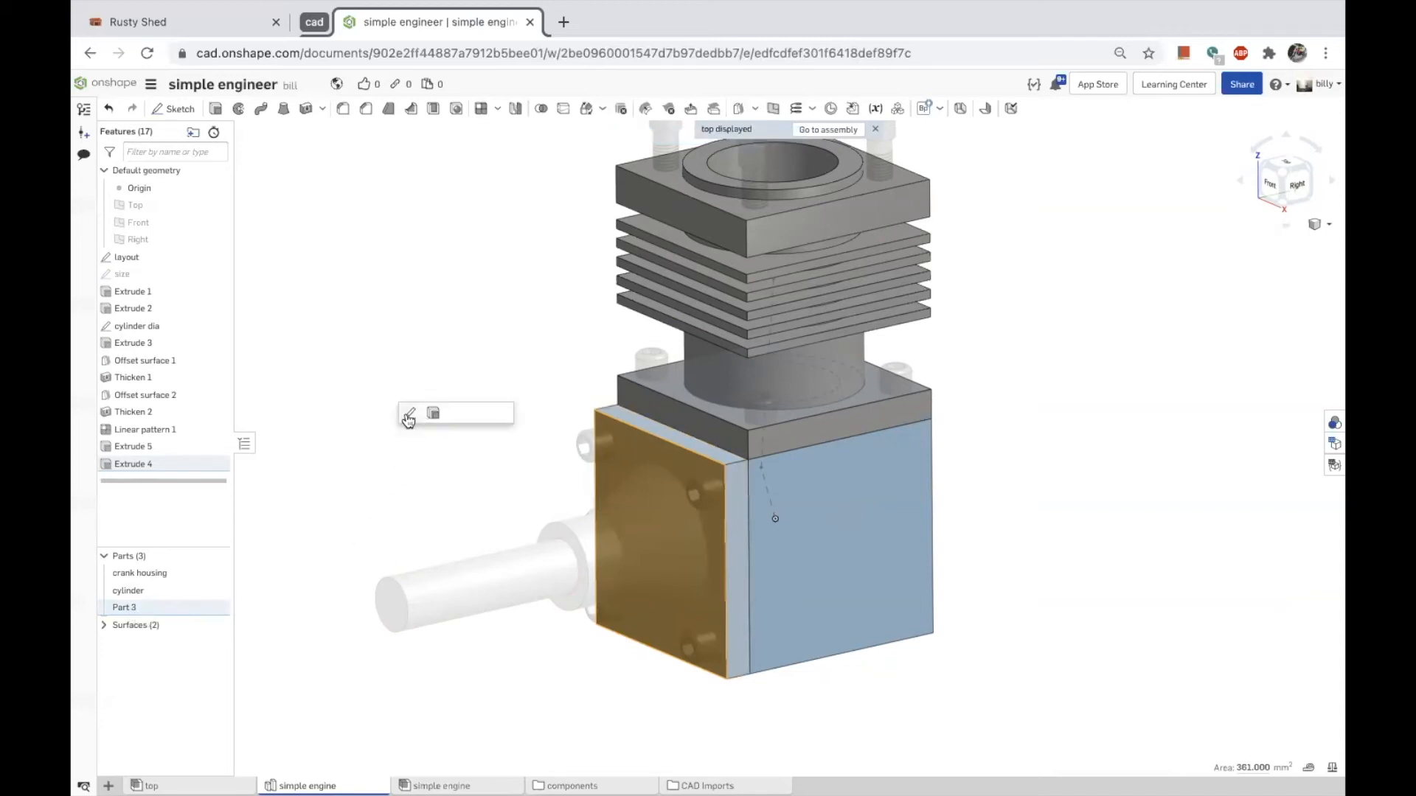
click(409, 415)
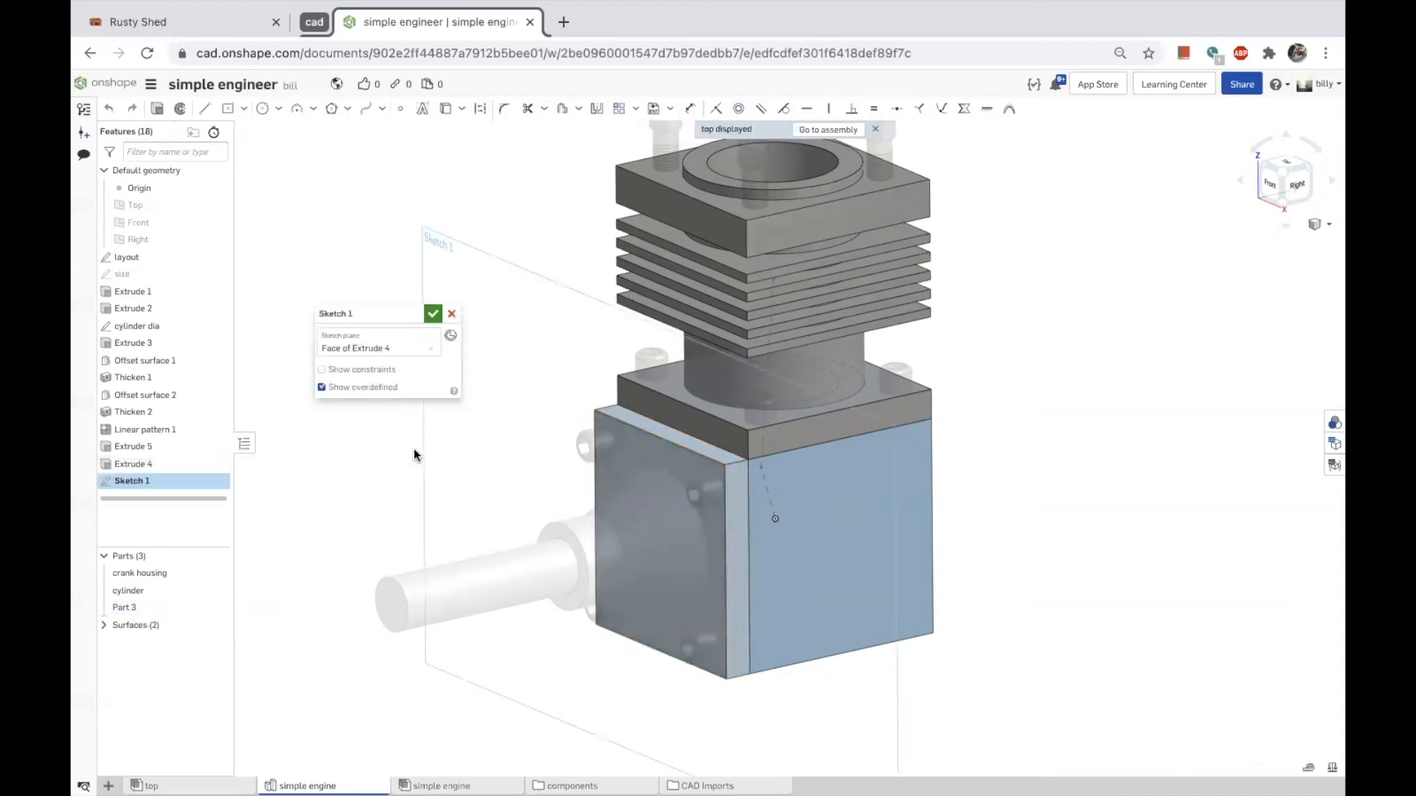
key(c)
click(655, 543)
click(642, 586)
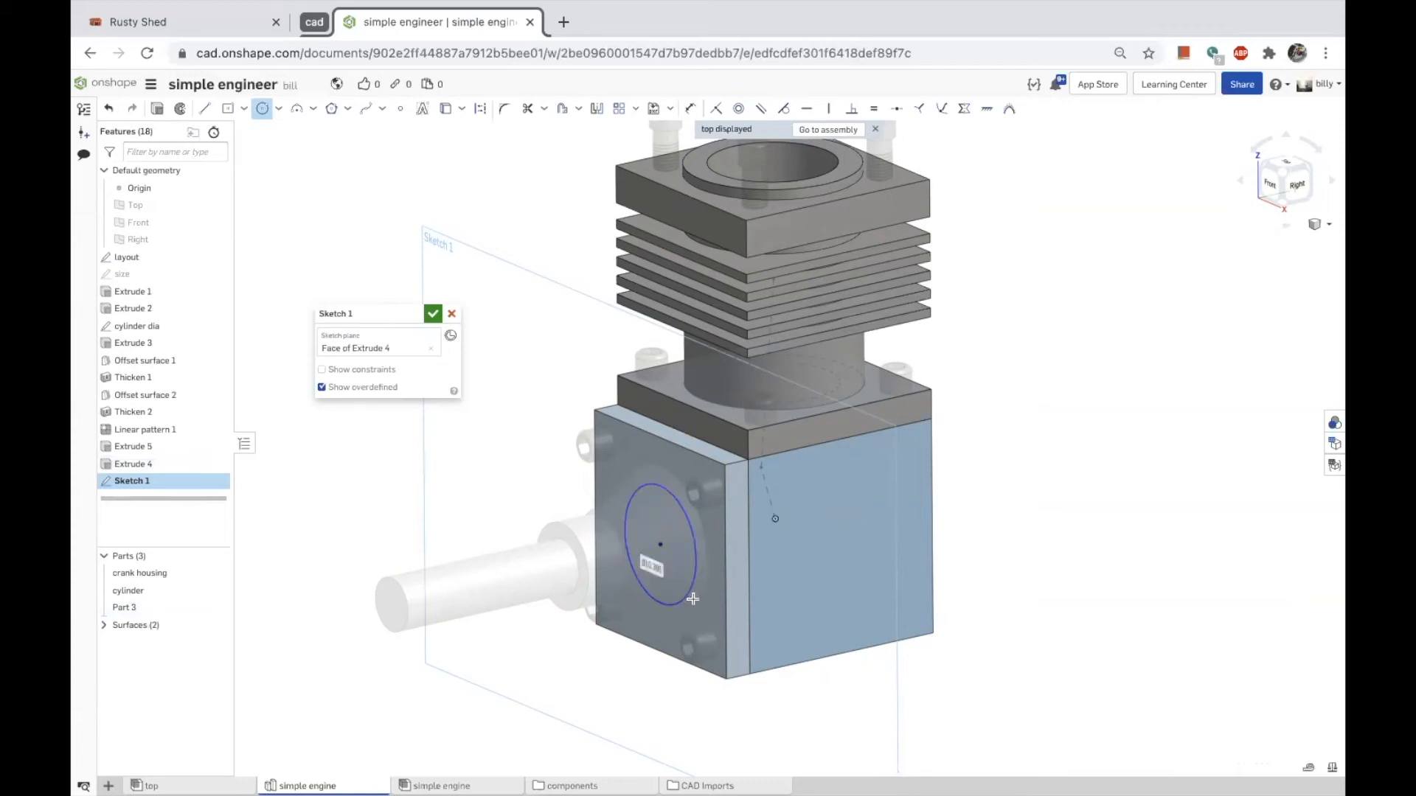
Dimension the circle's diameter as 13.97 mm.
key(d)
click(633, 487)
click(495, 449)
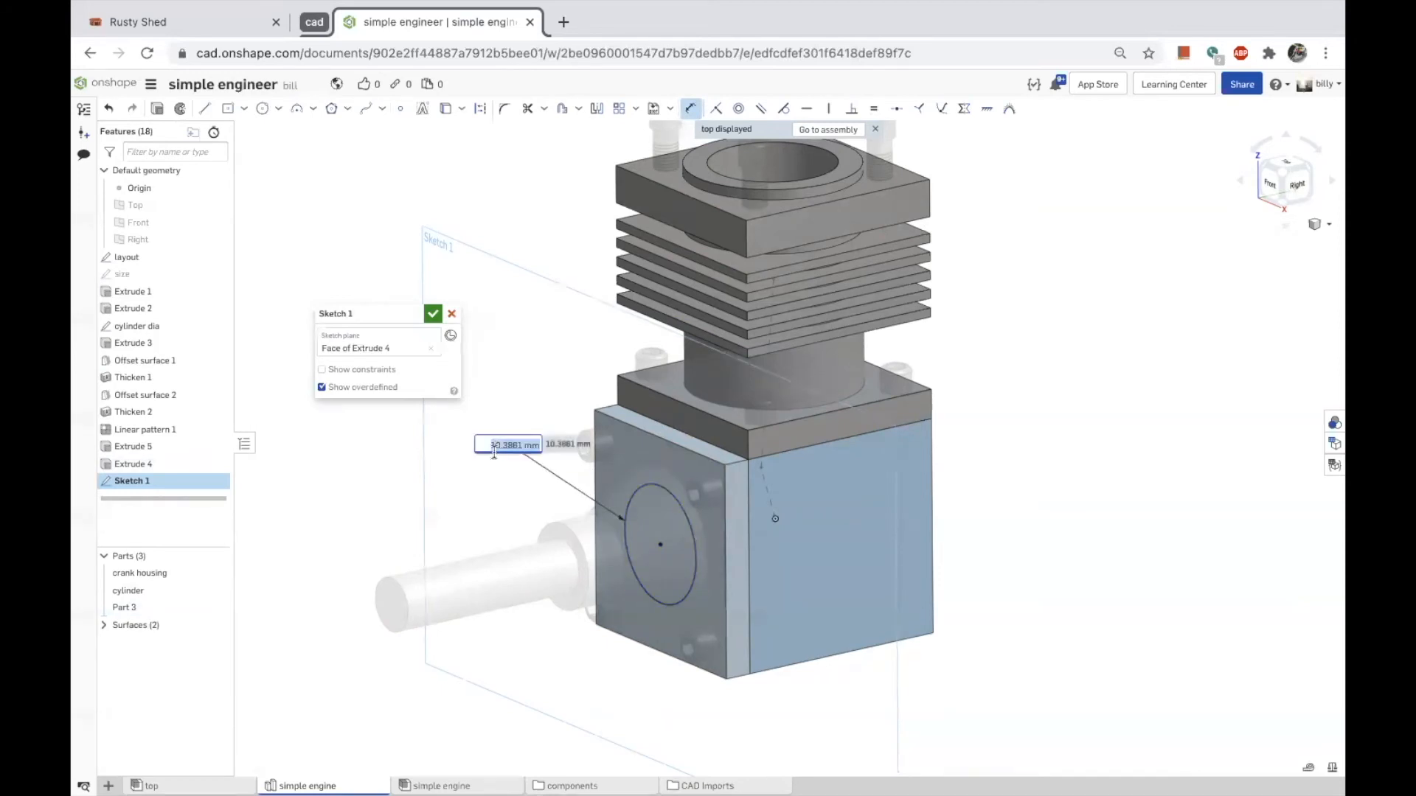
text(13.97000)
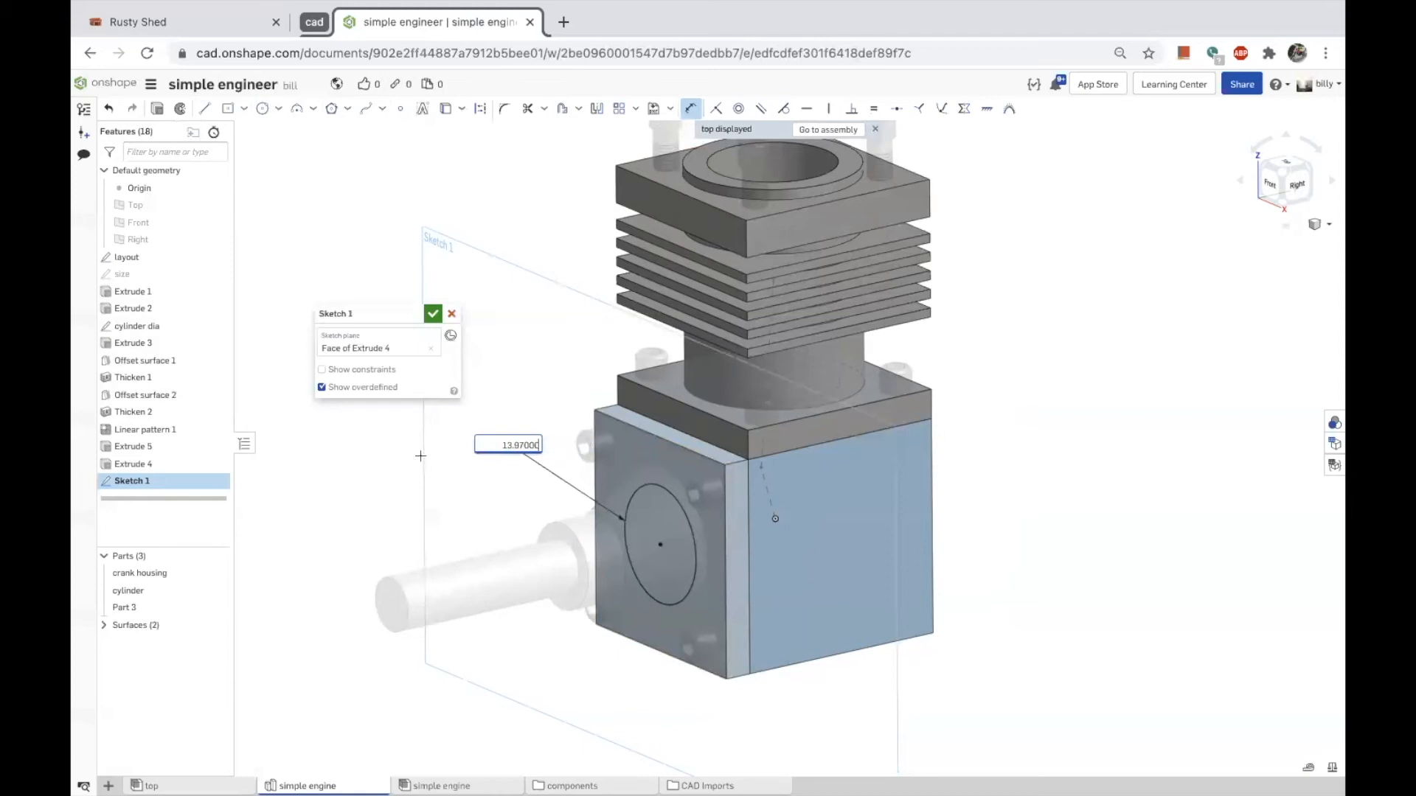
key(Return)
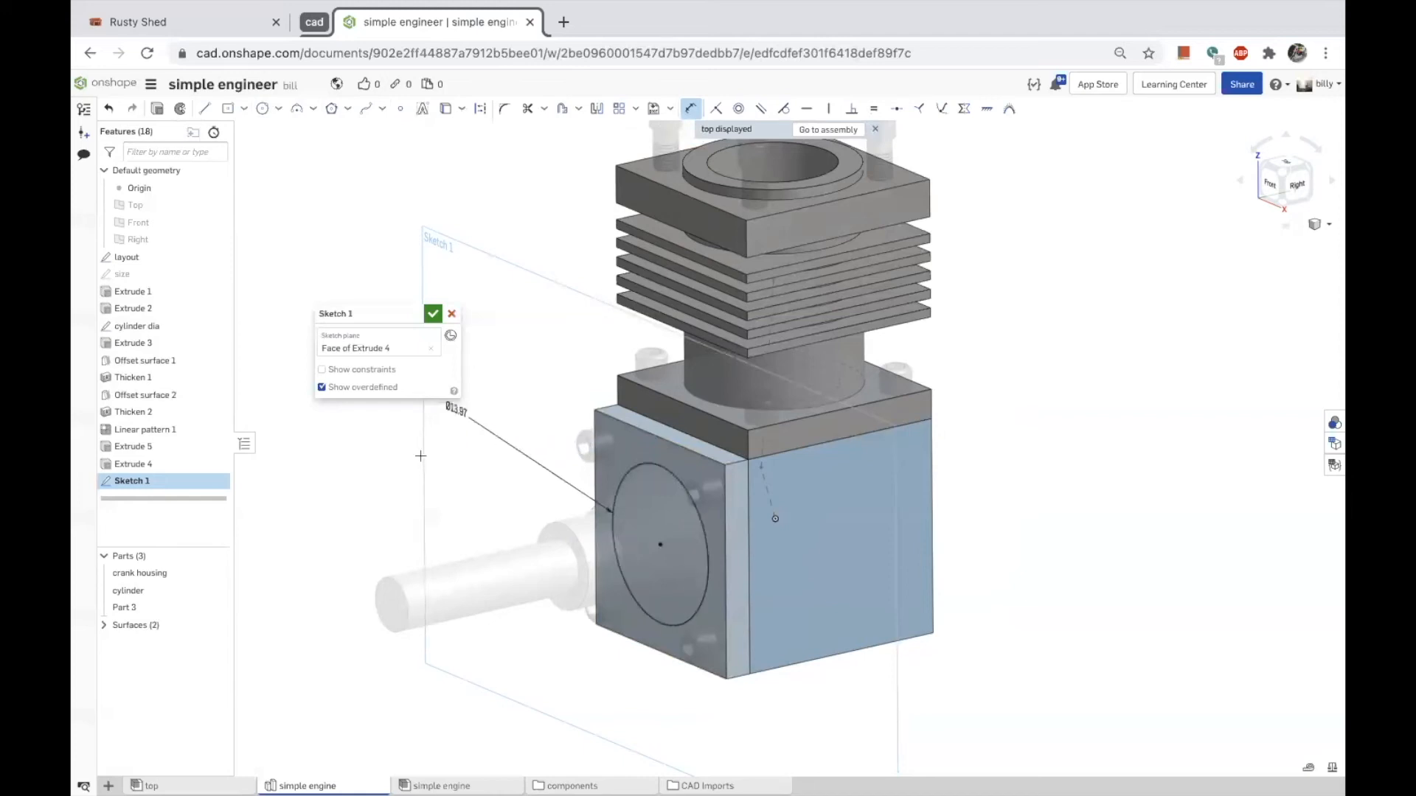
Extrude the circle outward to a blind depth of 5.3 mm, adding it to Part 3.
key(s)
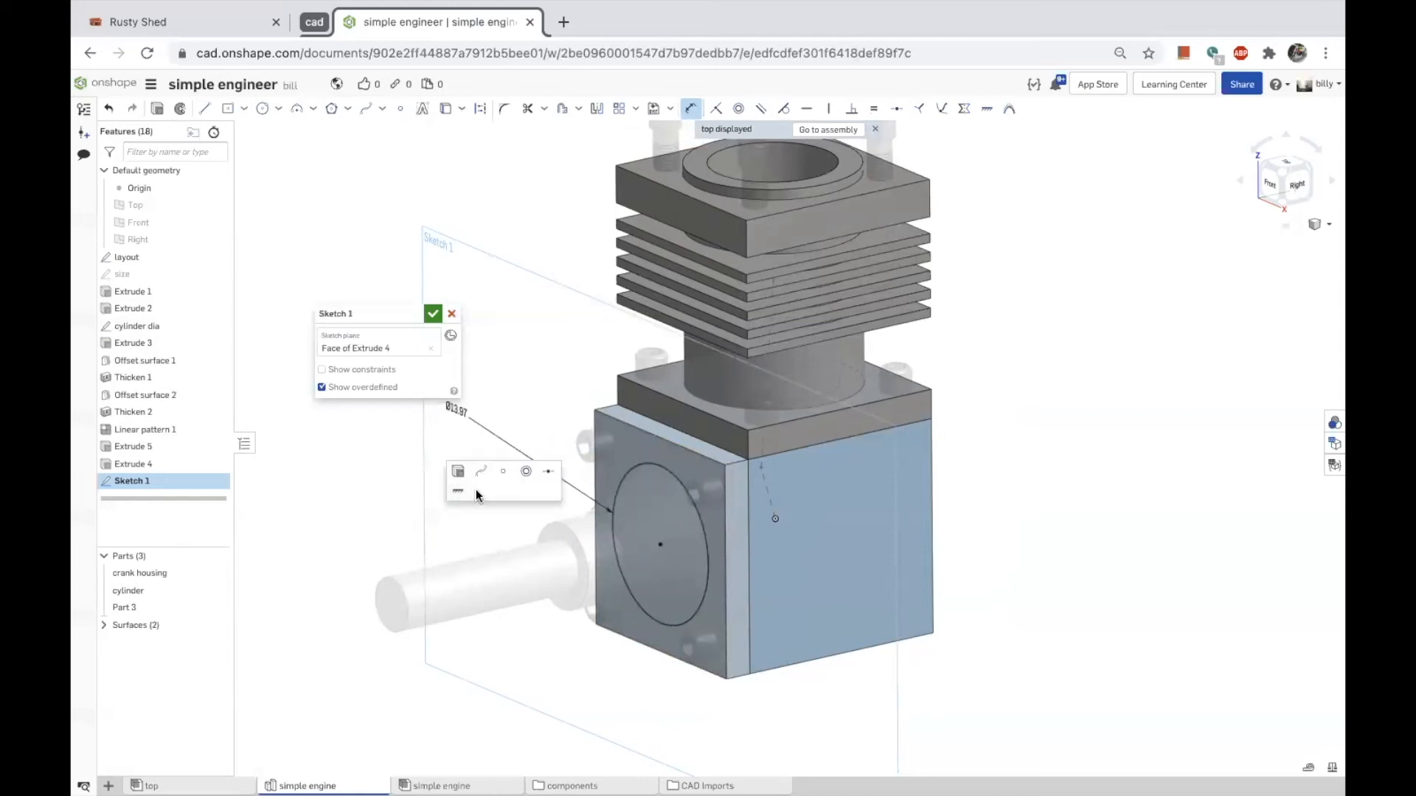
click(461, 476)
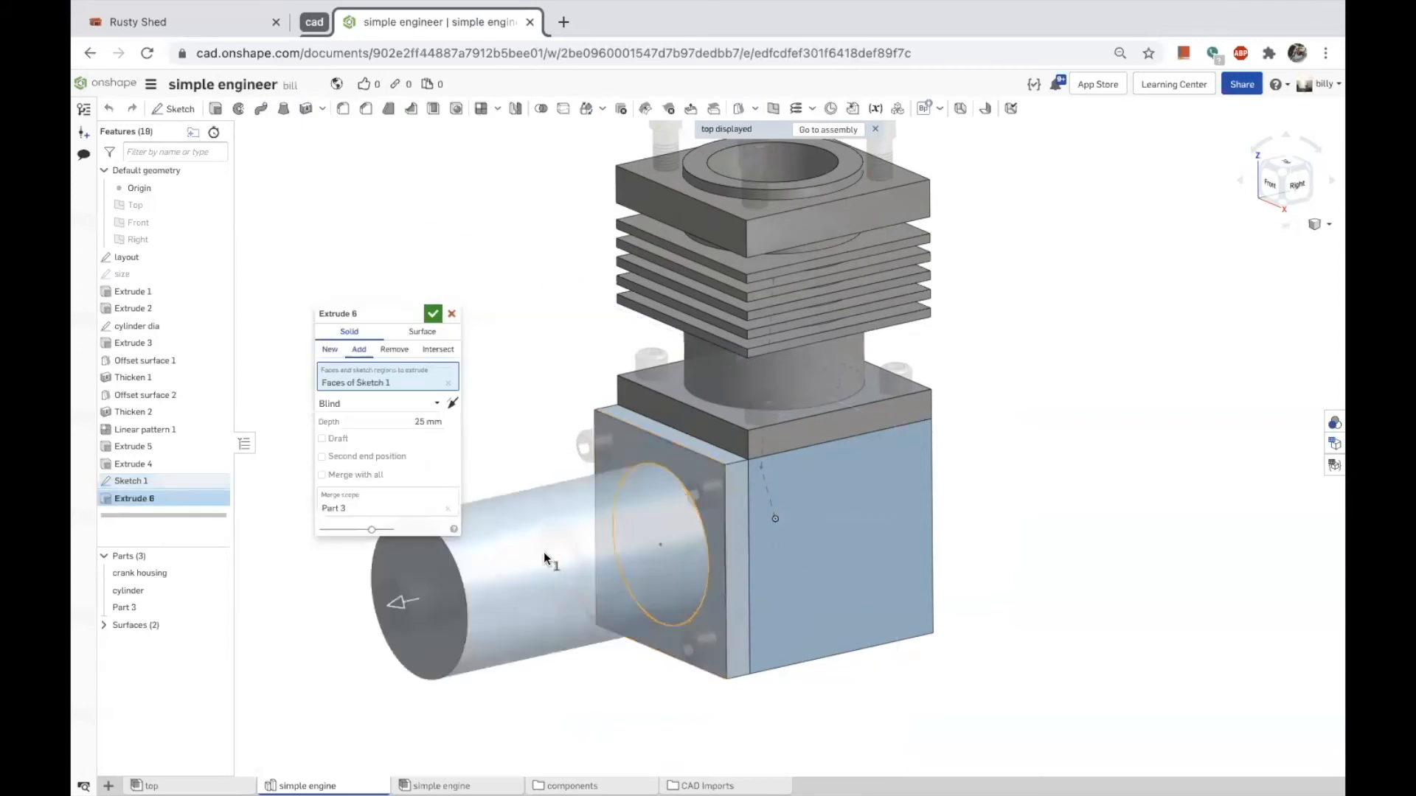
drag(400, 604, 599, 557)
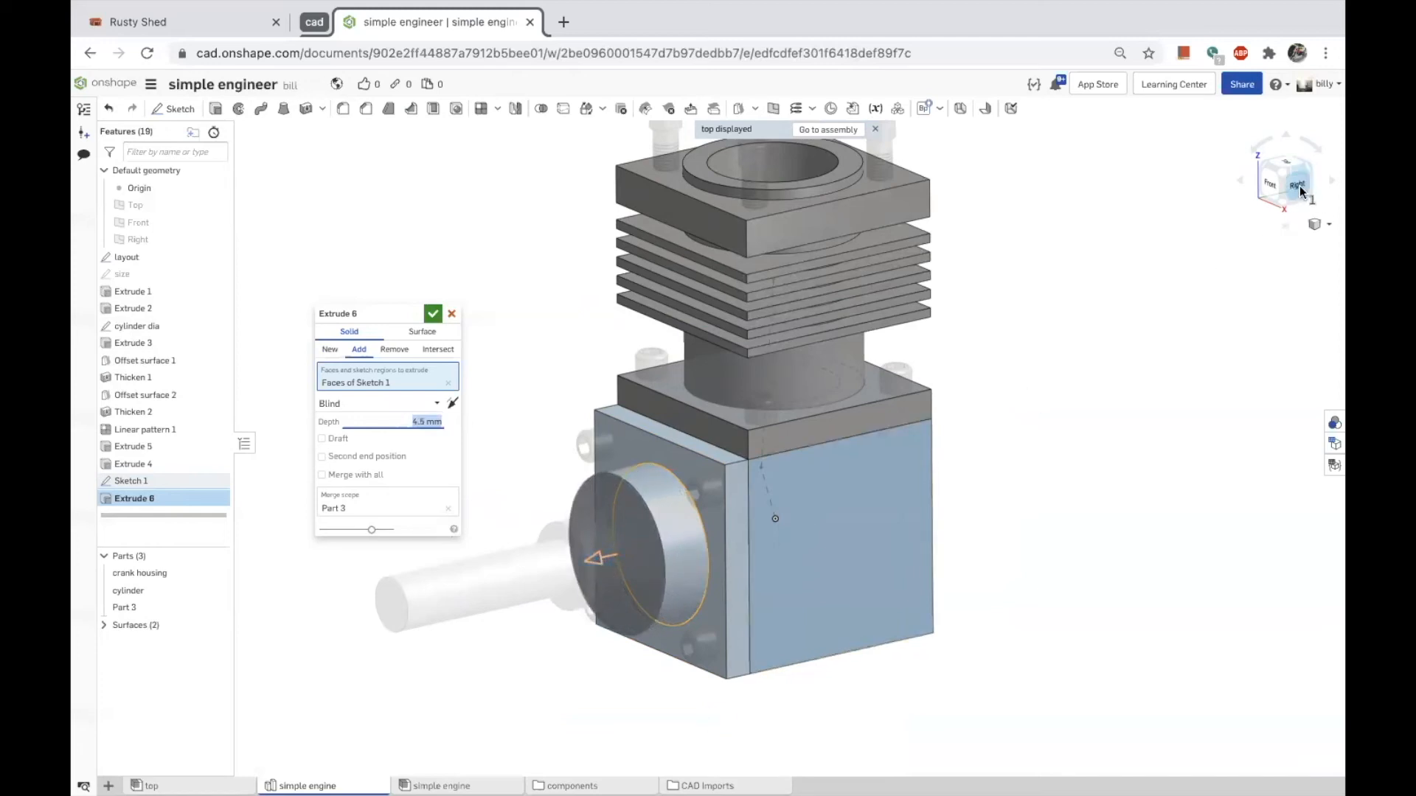
click(1300, 189)
mouse_move(750, 637)
mouse_down()
mouse_move(722, 637)
mouse_move(737, 634)
mouse_up()
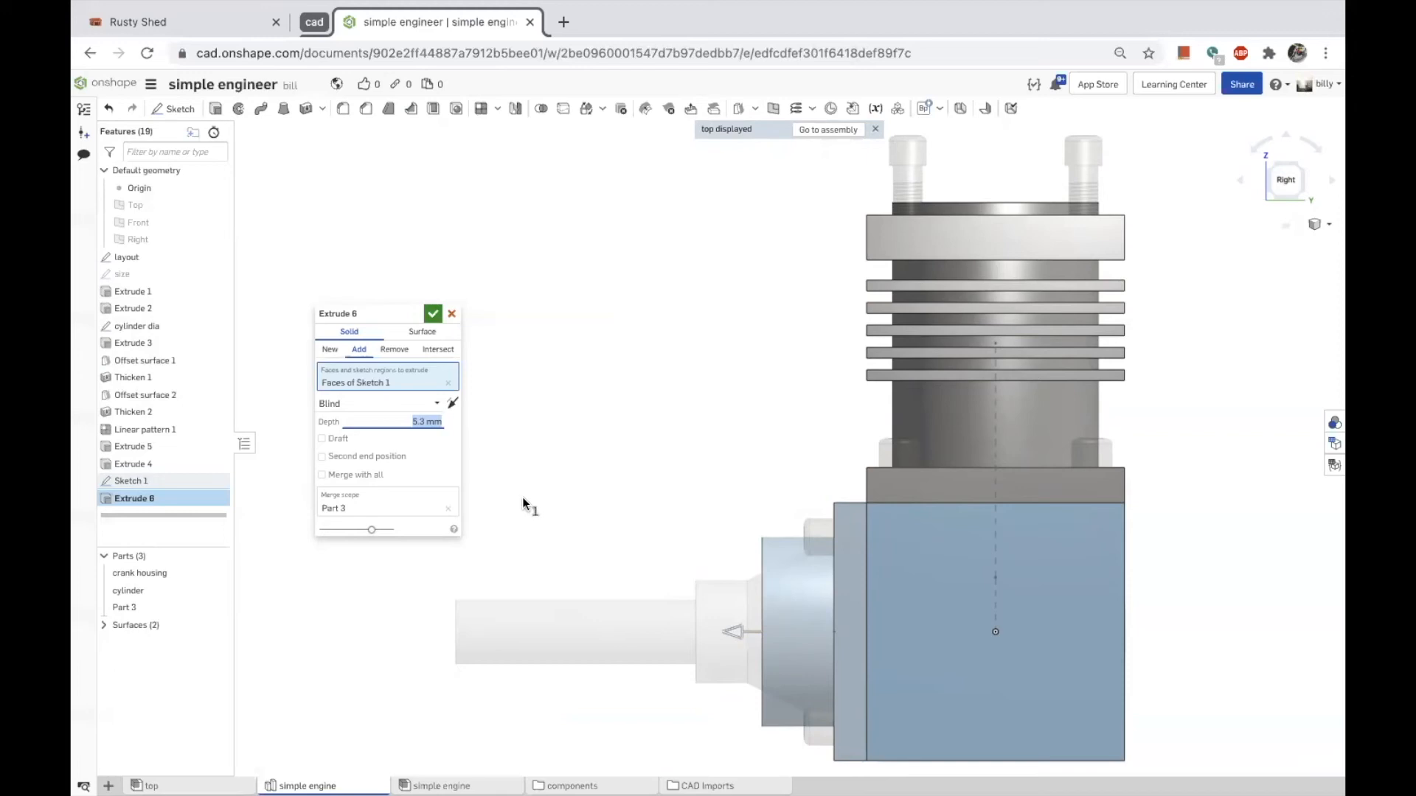
click(433, 313)
Measure the minimum distance between the reference cone's small circular edge and the plate's outer face, and copy the value.
right_drag(646, 477, 734, 618)
click(734, 616)
click(834, 574)
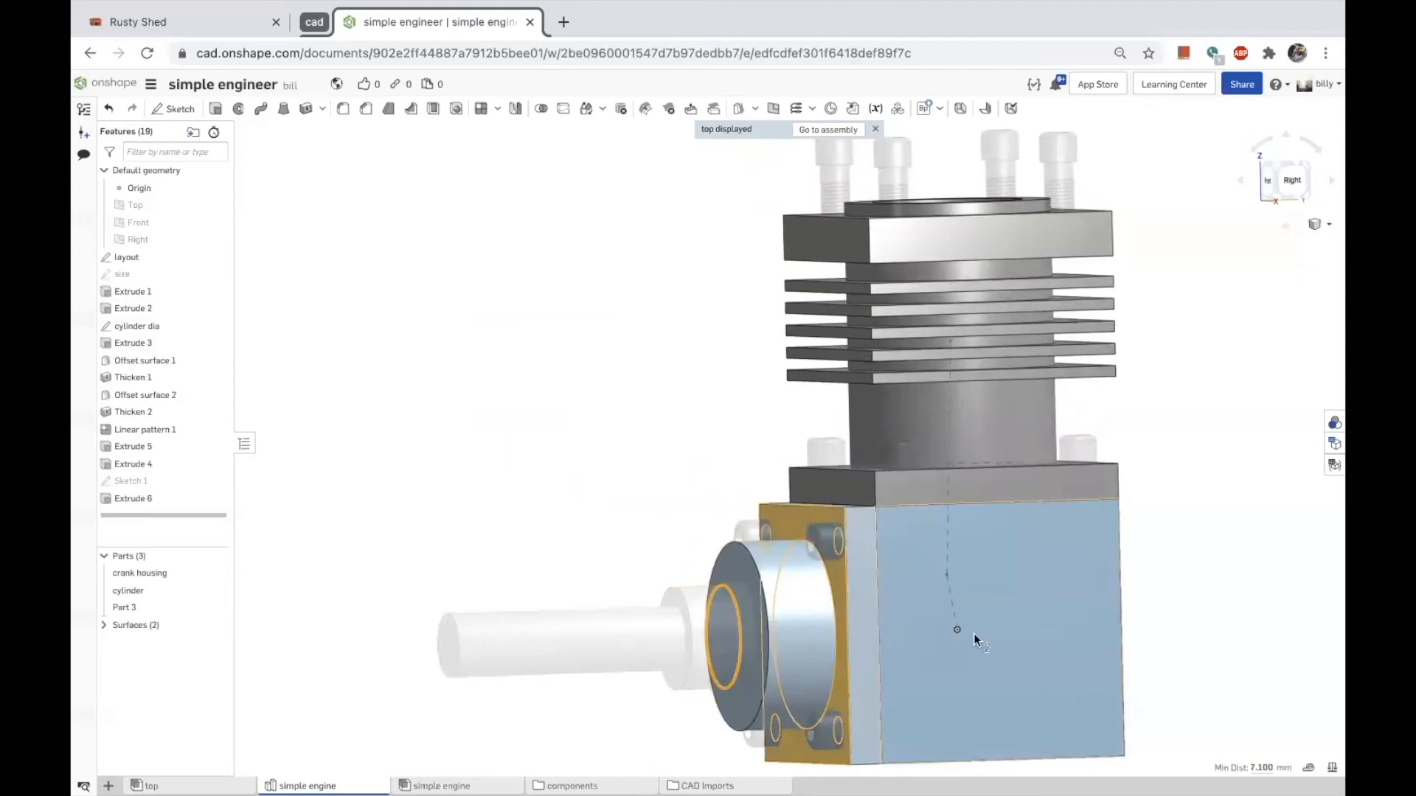
click(1262, 769)
key(ctrl+c)
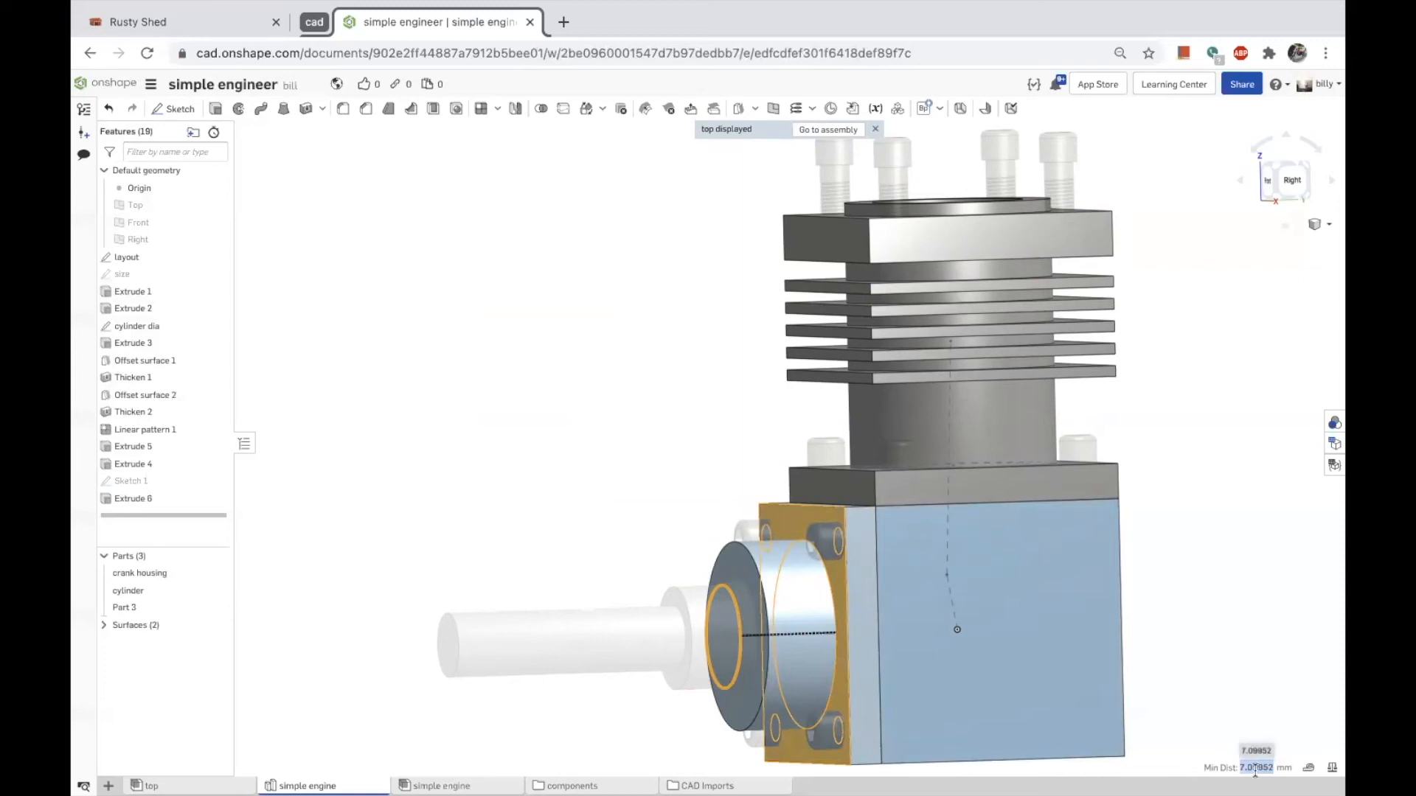
Set the round boss's extrusion depth to the copied distance of about 7.1 mm.
double_click(128, 505)
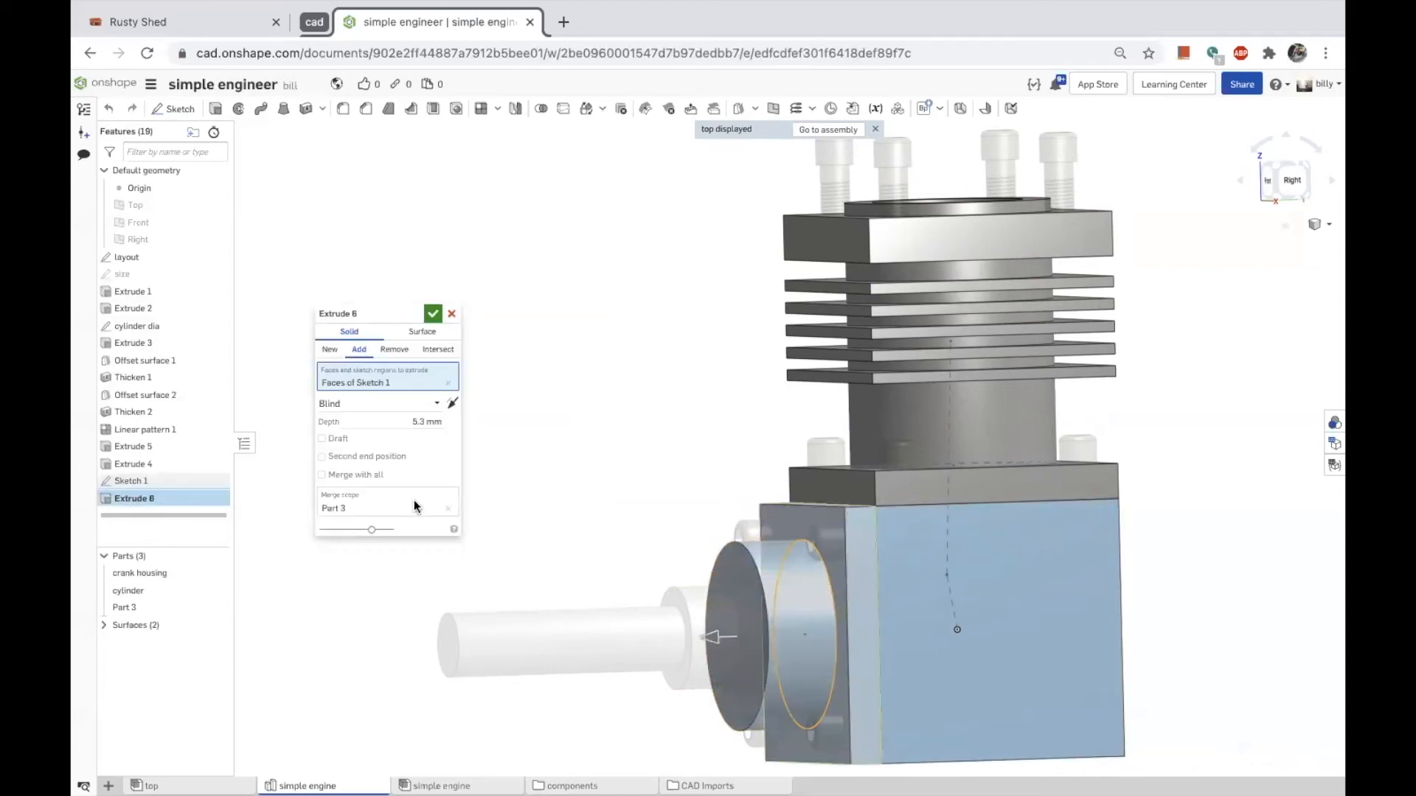
click(411, 422)
key(ctrl+v)
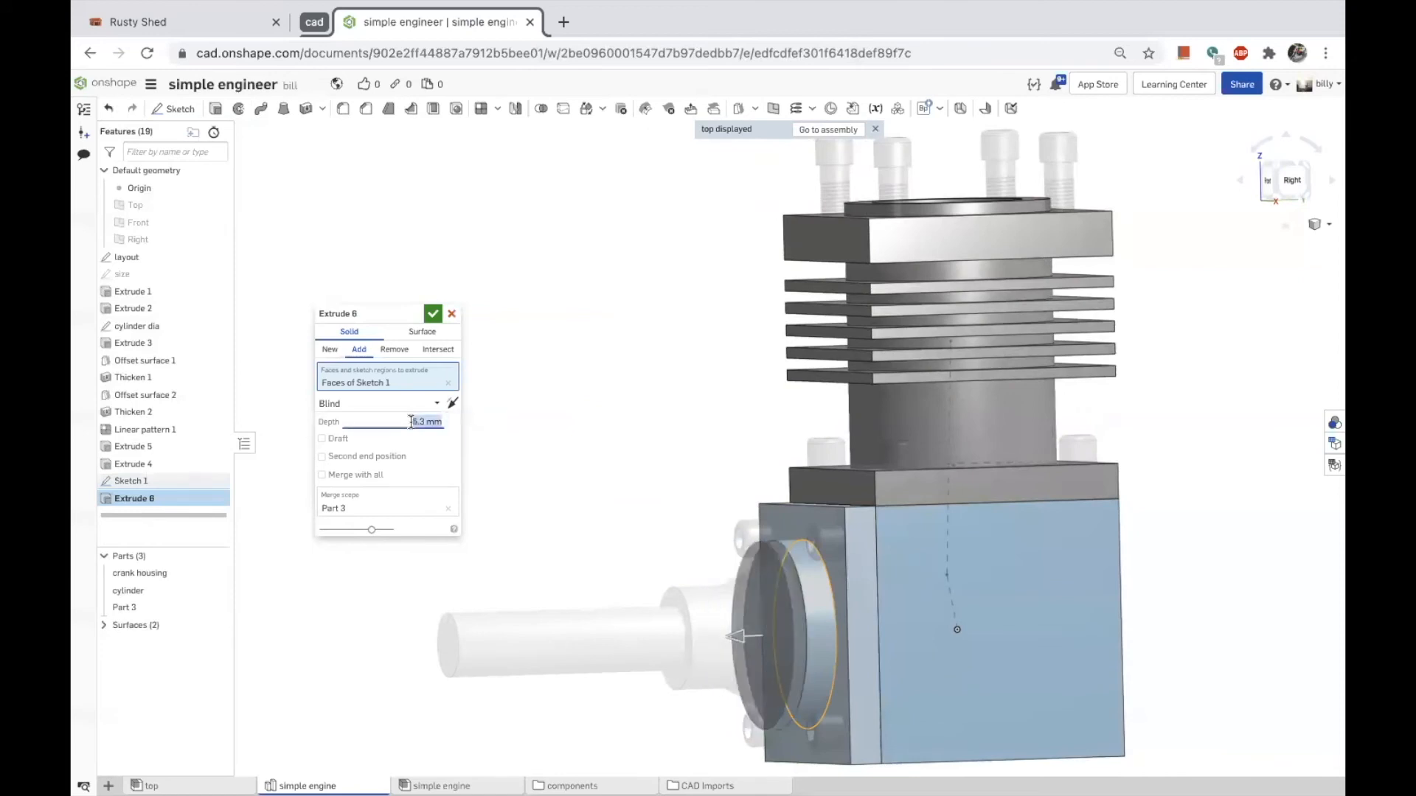
click(433, 313)
Change the workspace's default length unit to Inch.
scroll(575, 469, down, 3)
right_drag(569, 440, 562, 451)
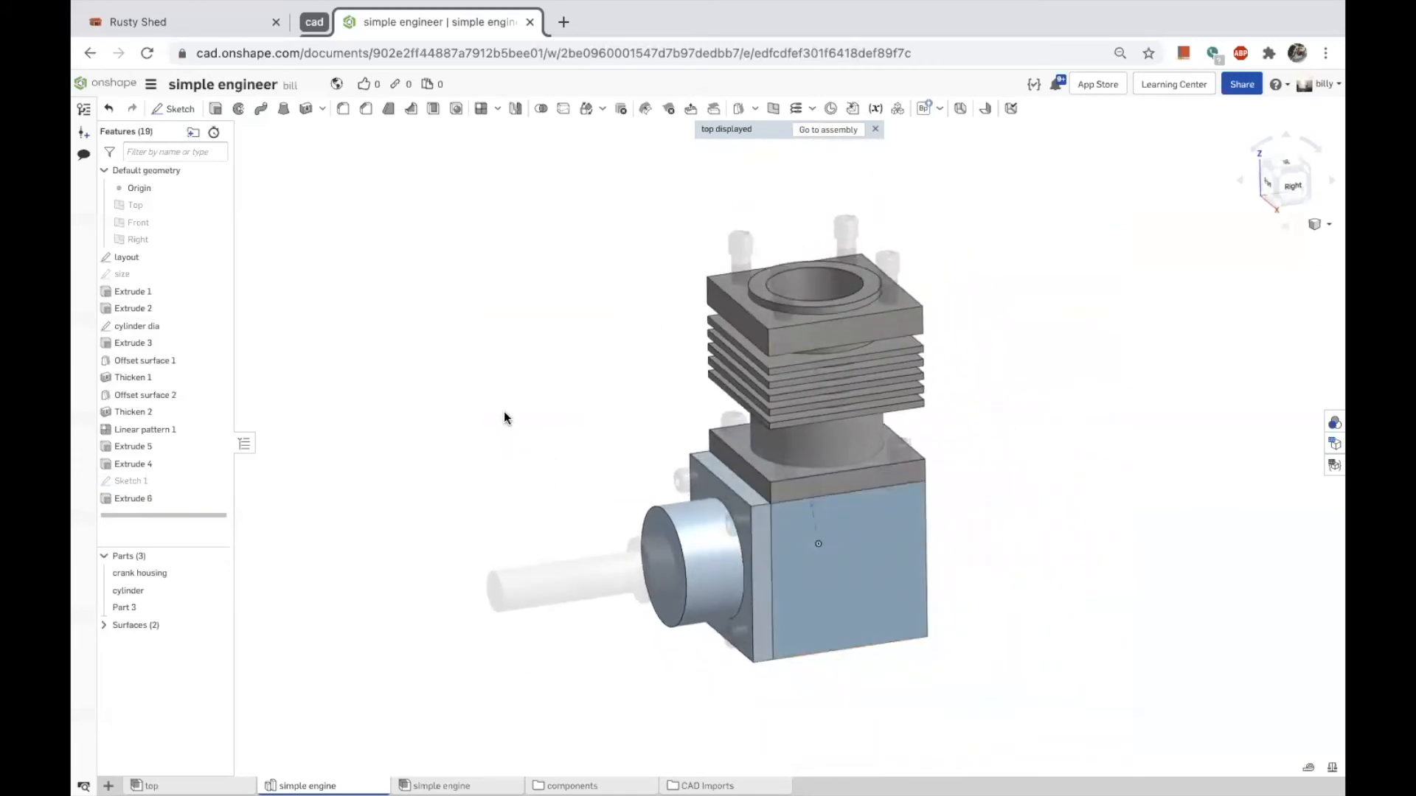
click(150, 85)
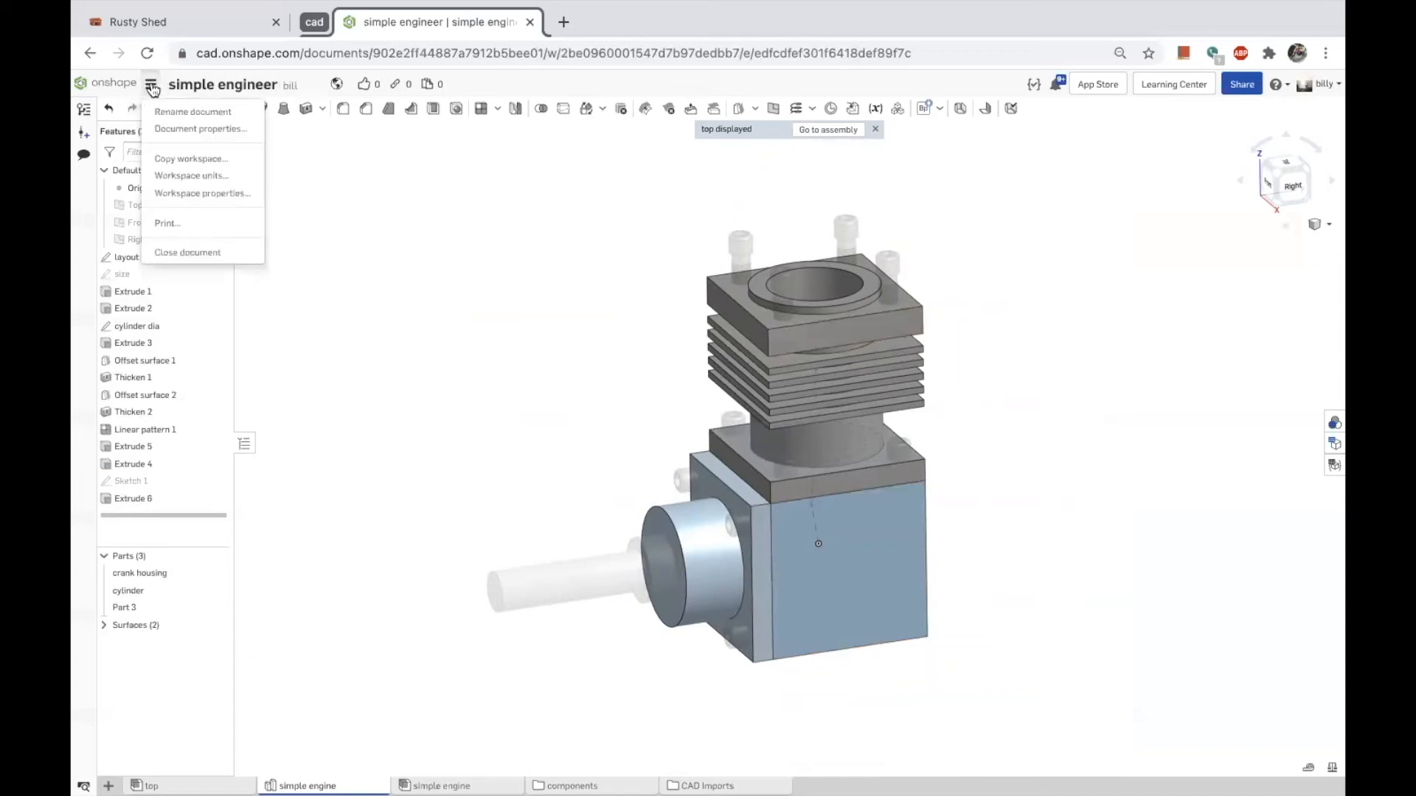
click(193, 176)
click(282, 165)
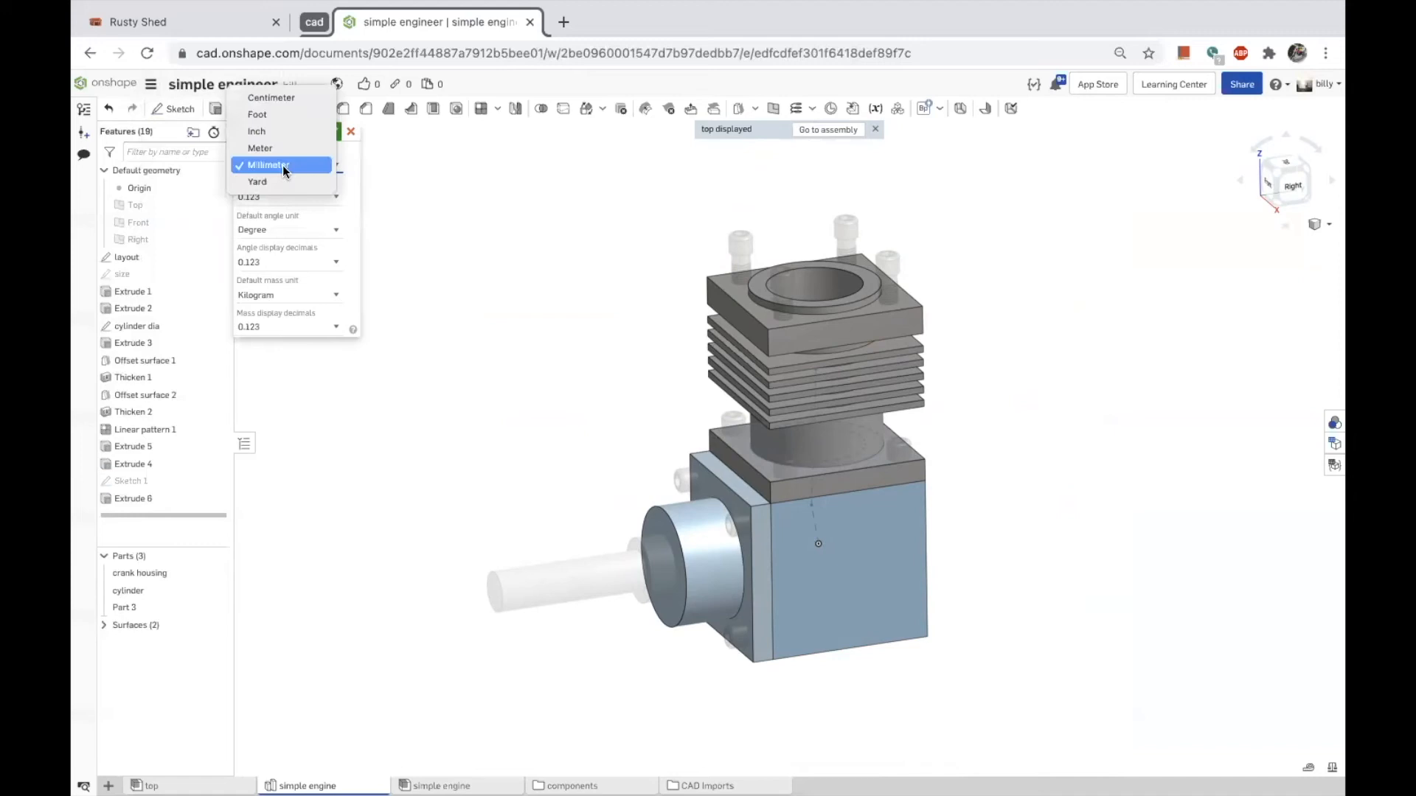
click(260, 133)
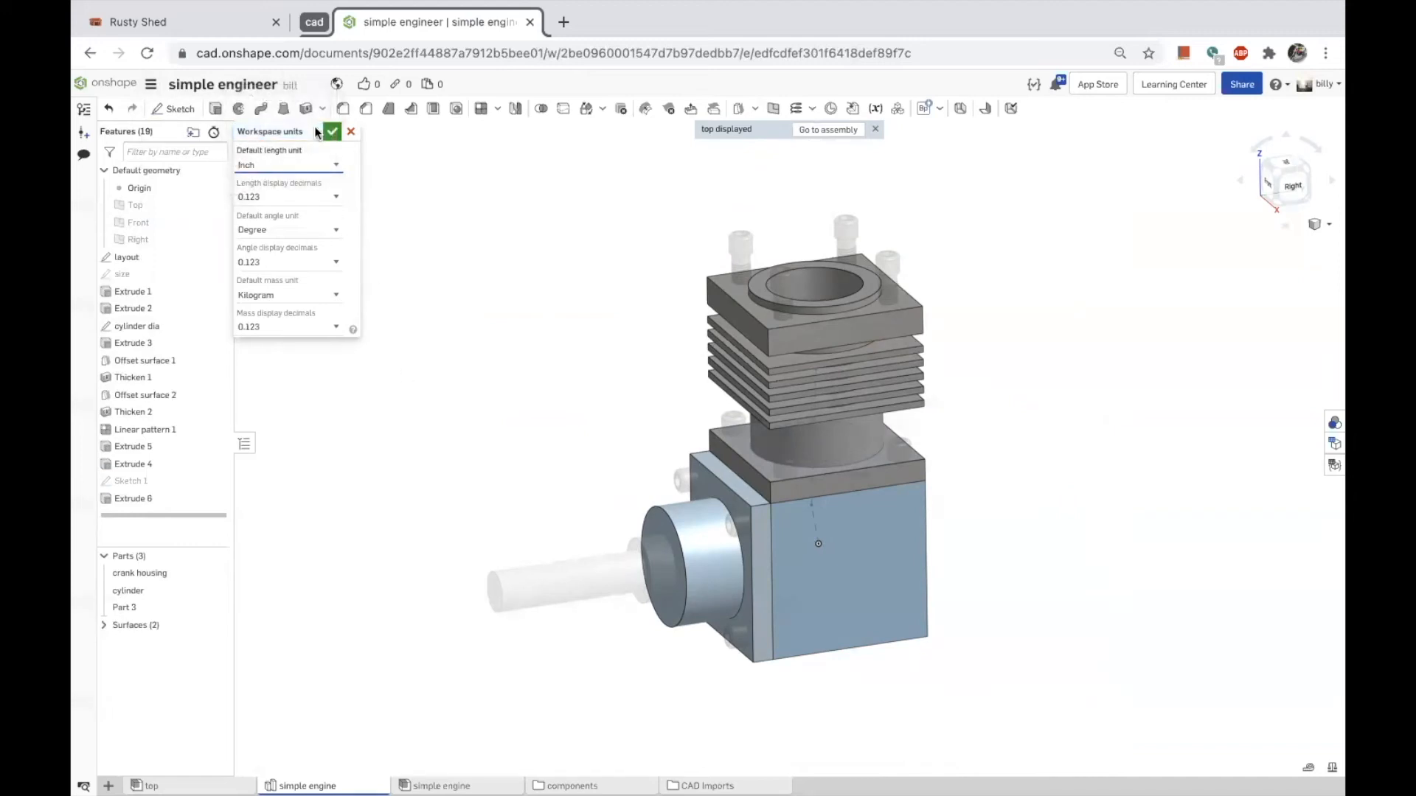
click(331, 134)
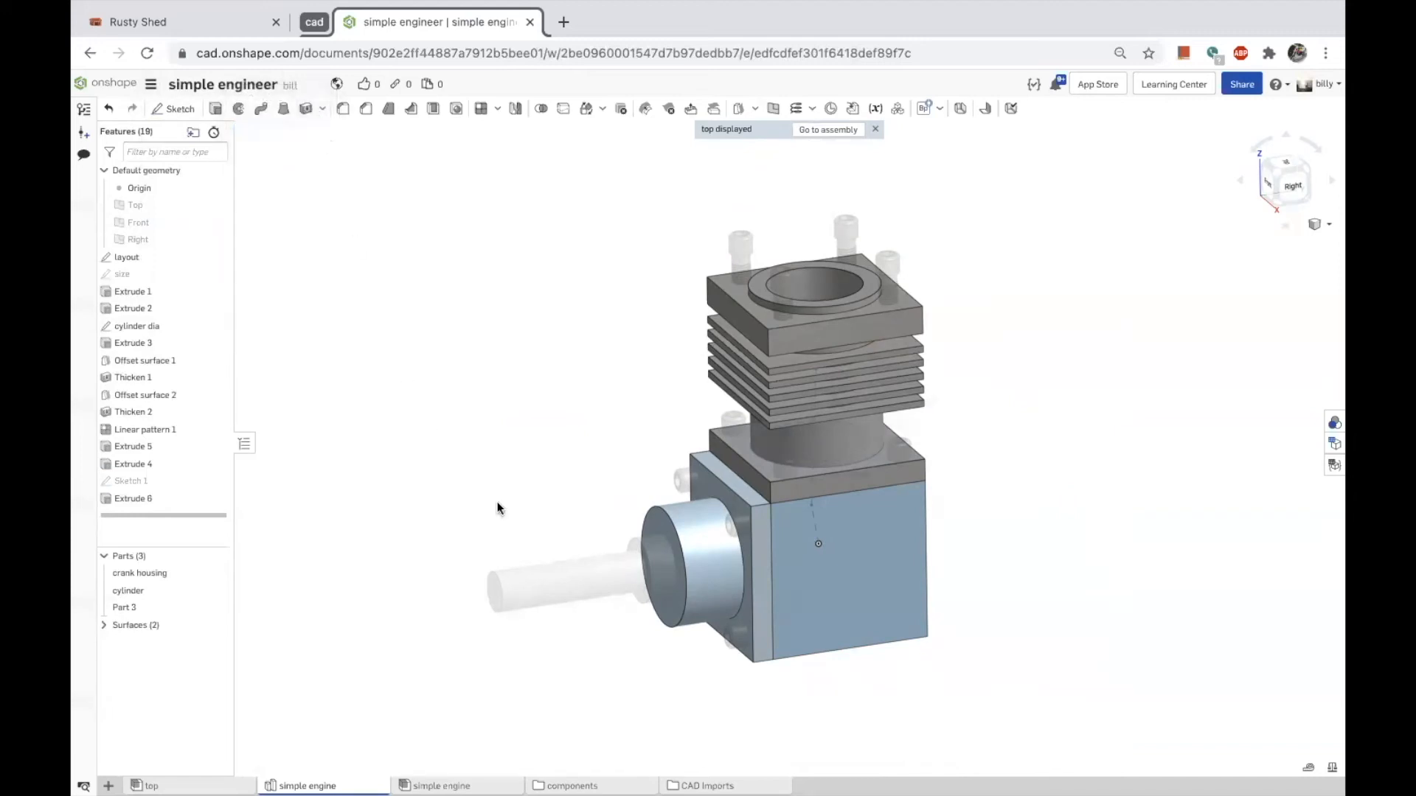
Hide Part 3 and measure the distance from the reference cone's small circular edge to the flange face in inches.
scroll(665, 559, up, 5)
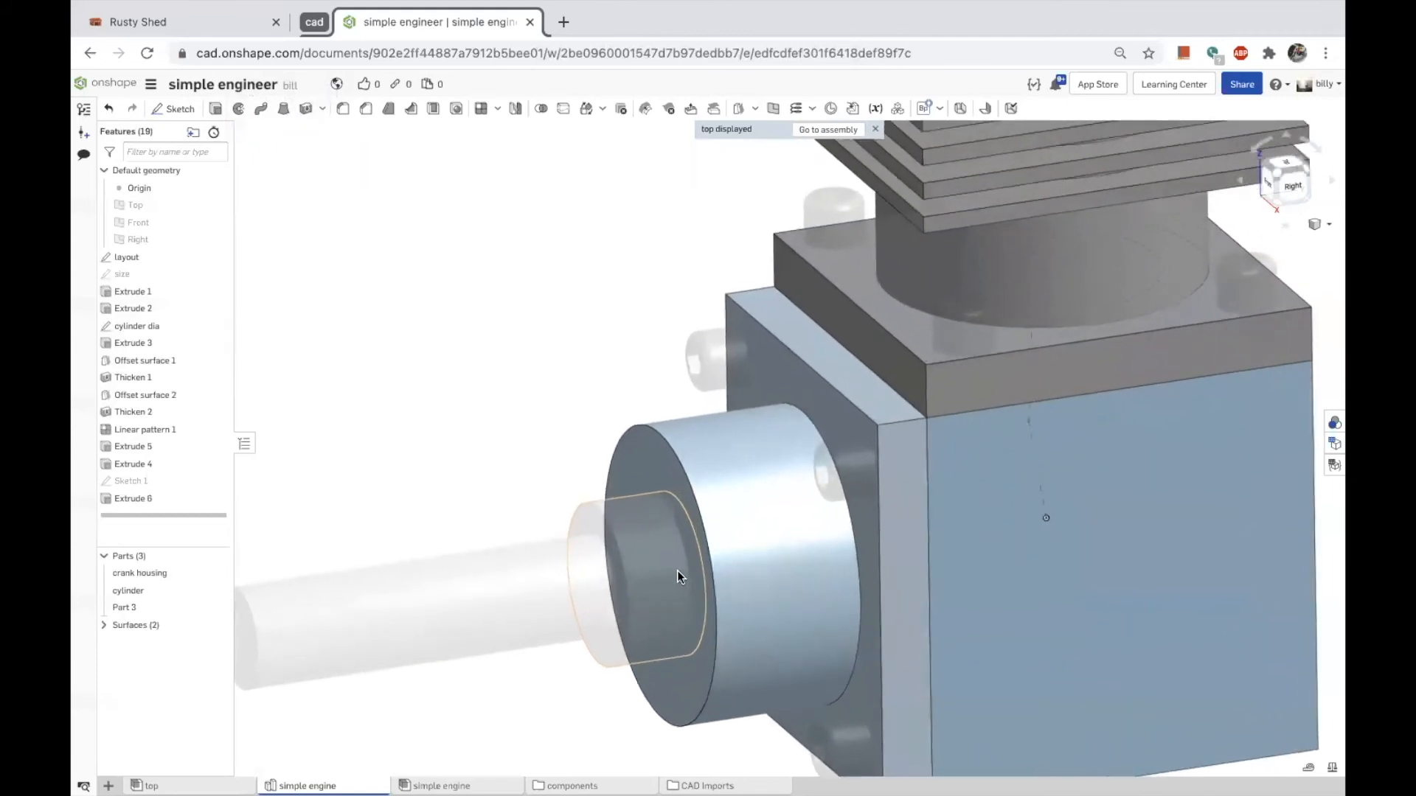
scroll(677, 570, up, 1)
right_drag(539, 428, 569, 444)
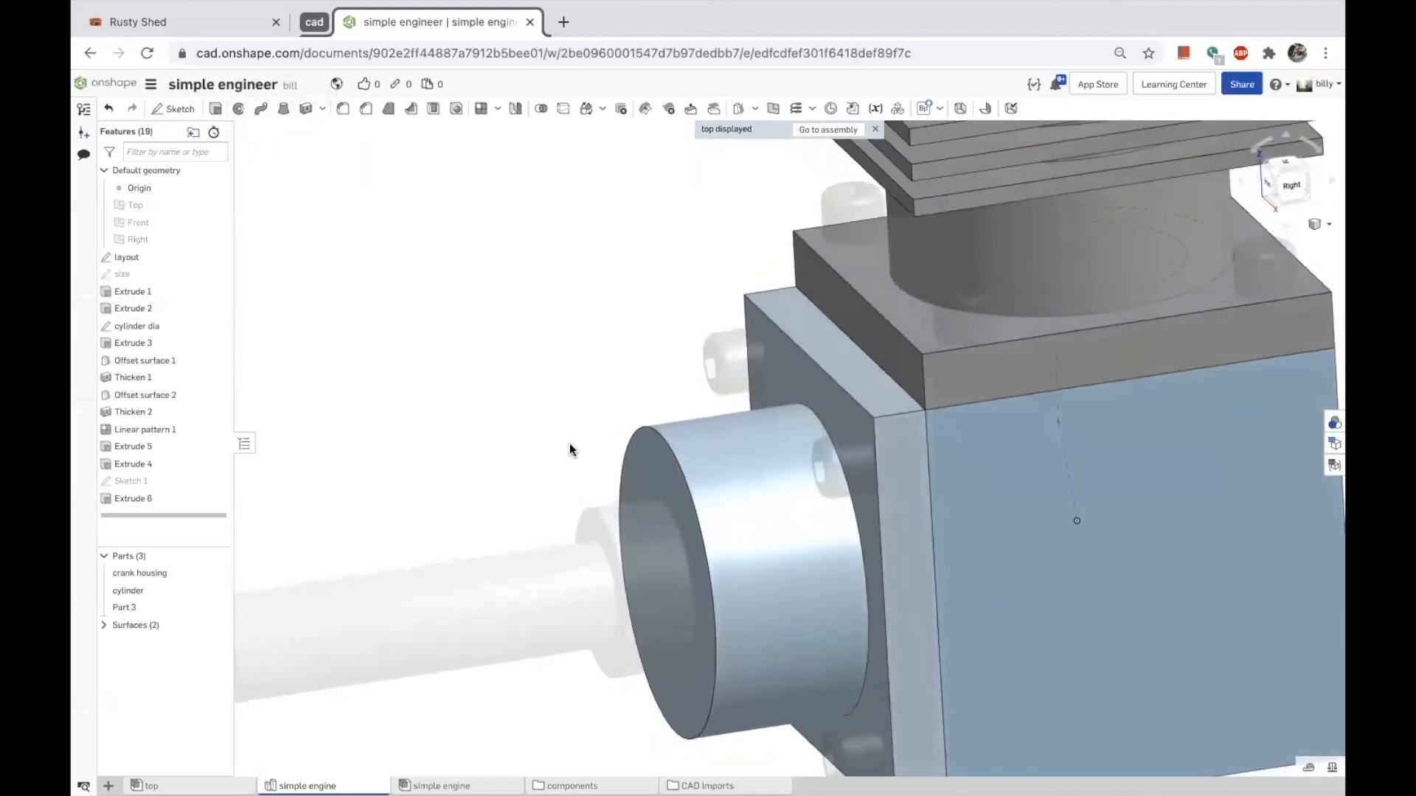
click(214, 608)
click(693, 532)
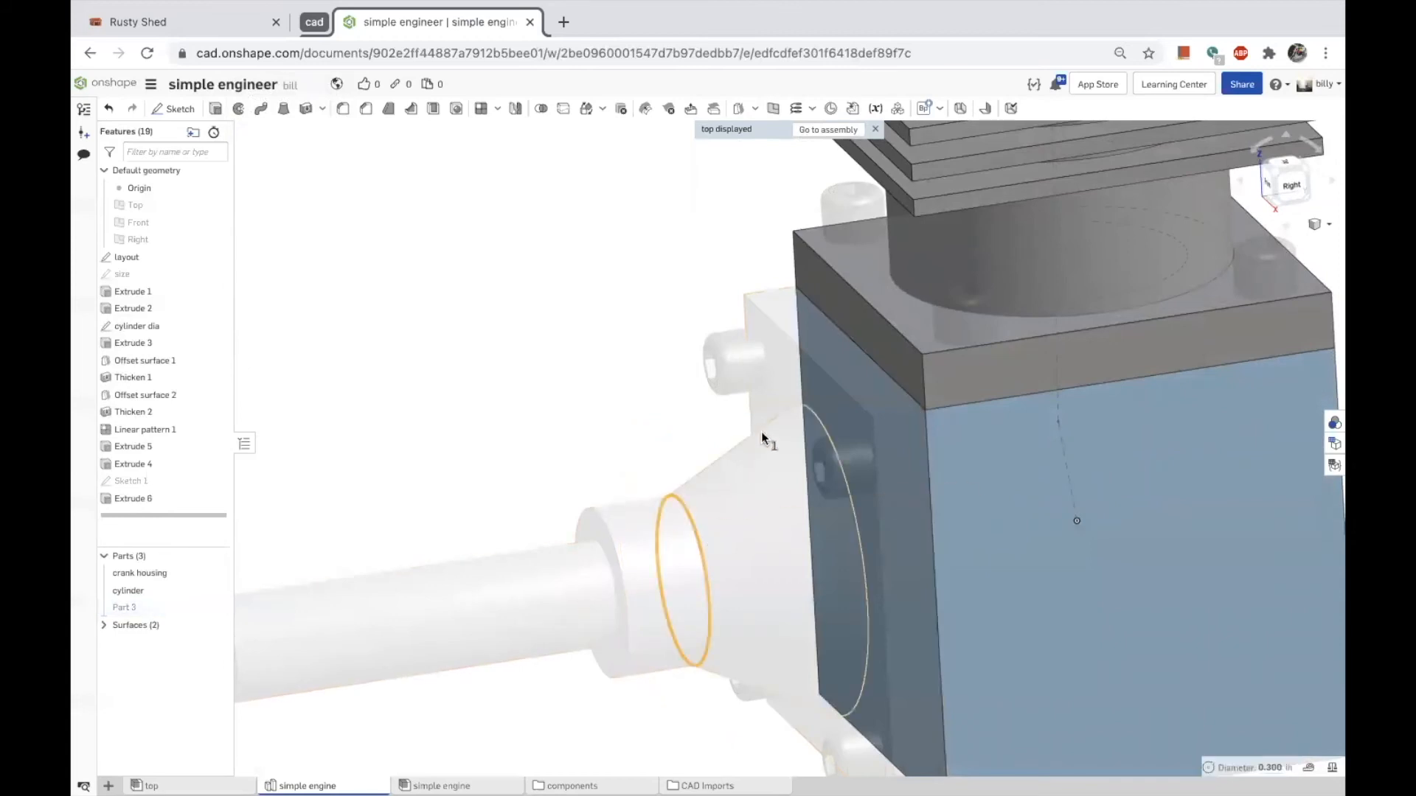
click(803, 388)
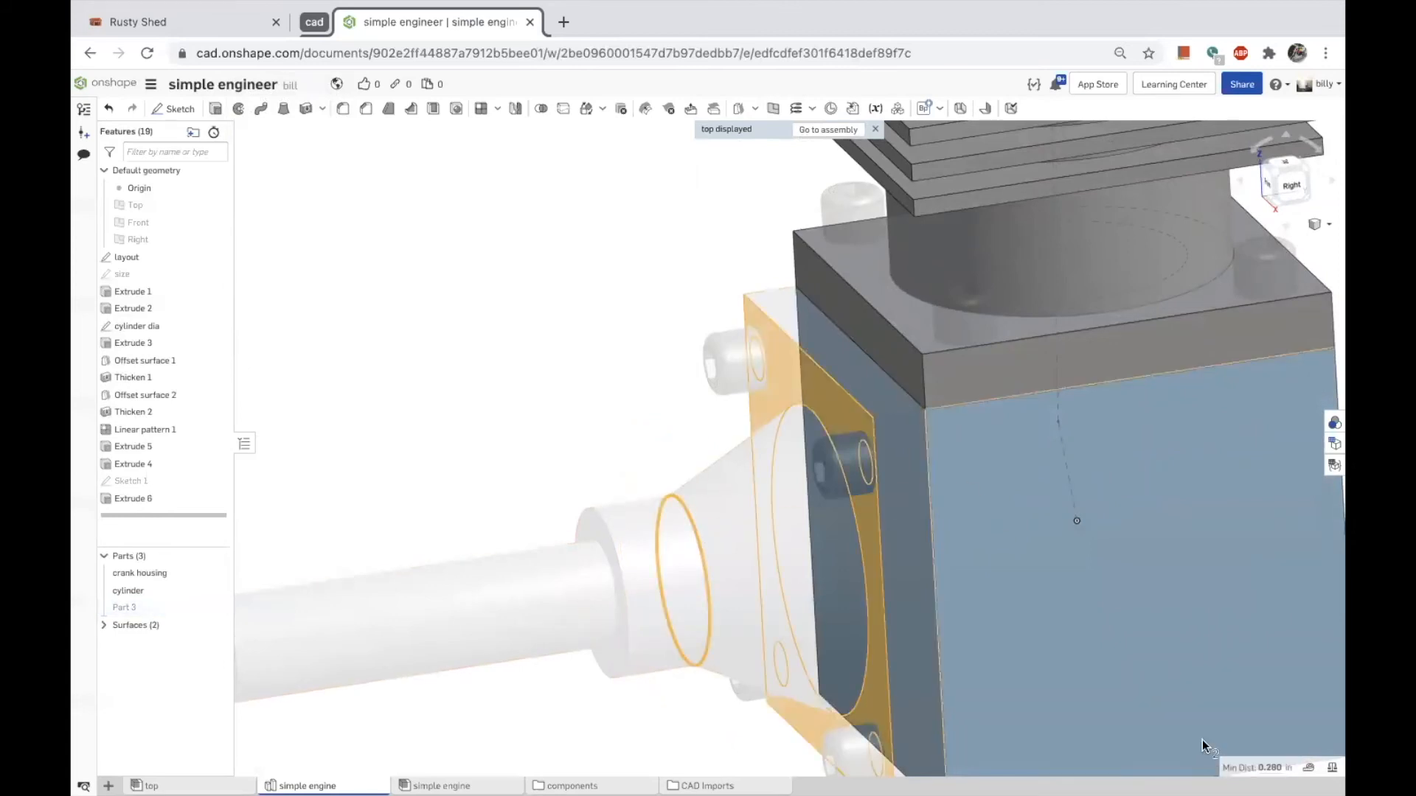
mouse_move(1277, 767)
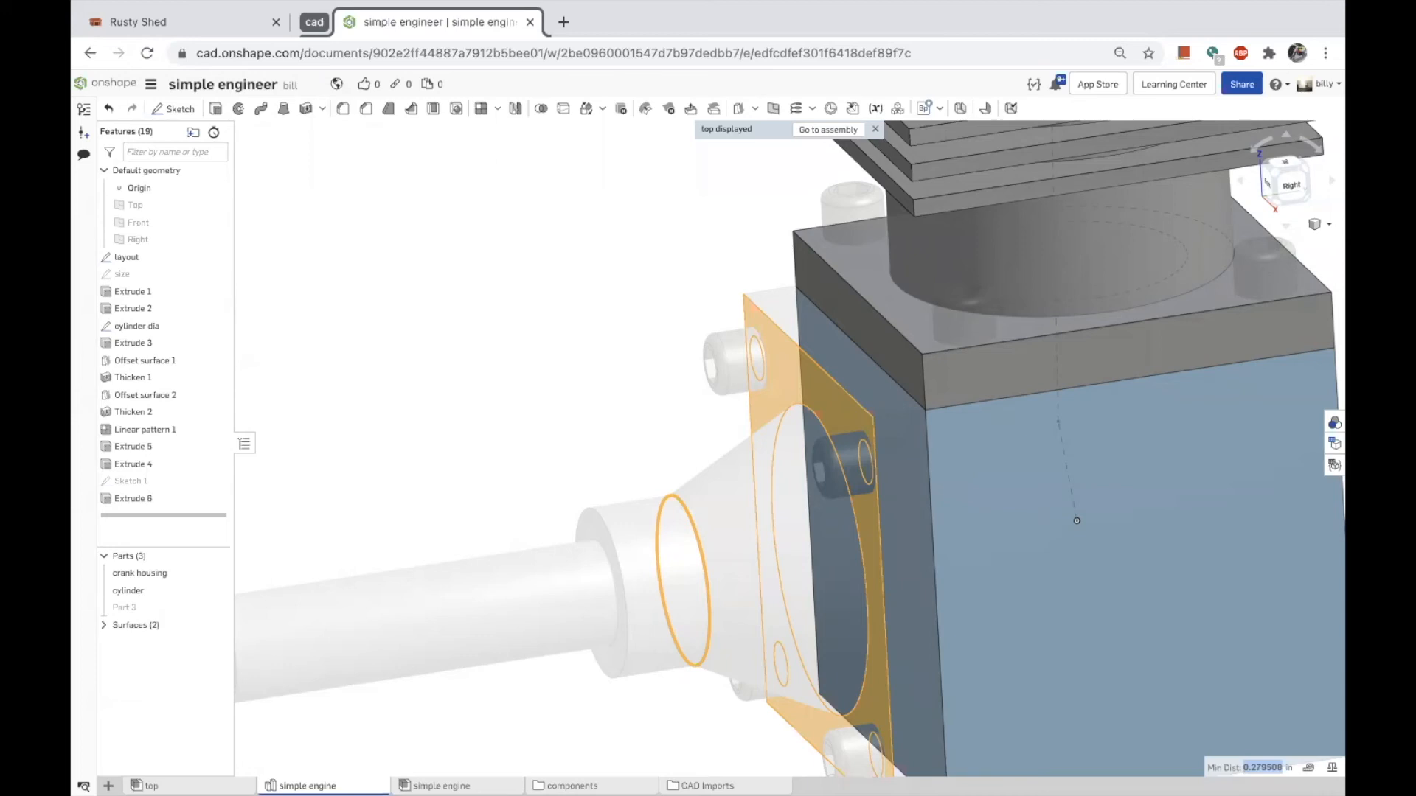
click(734, 628)
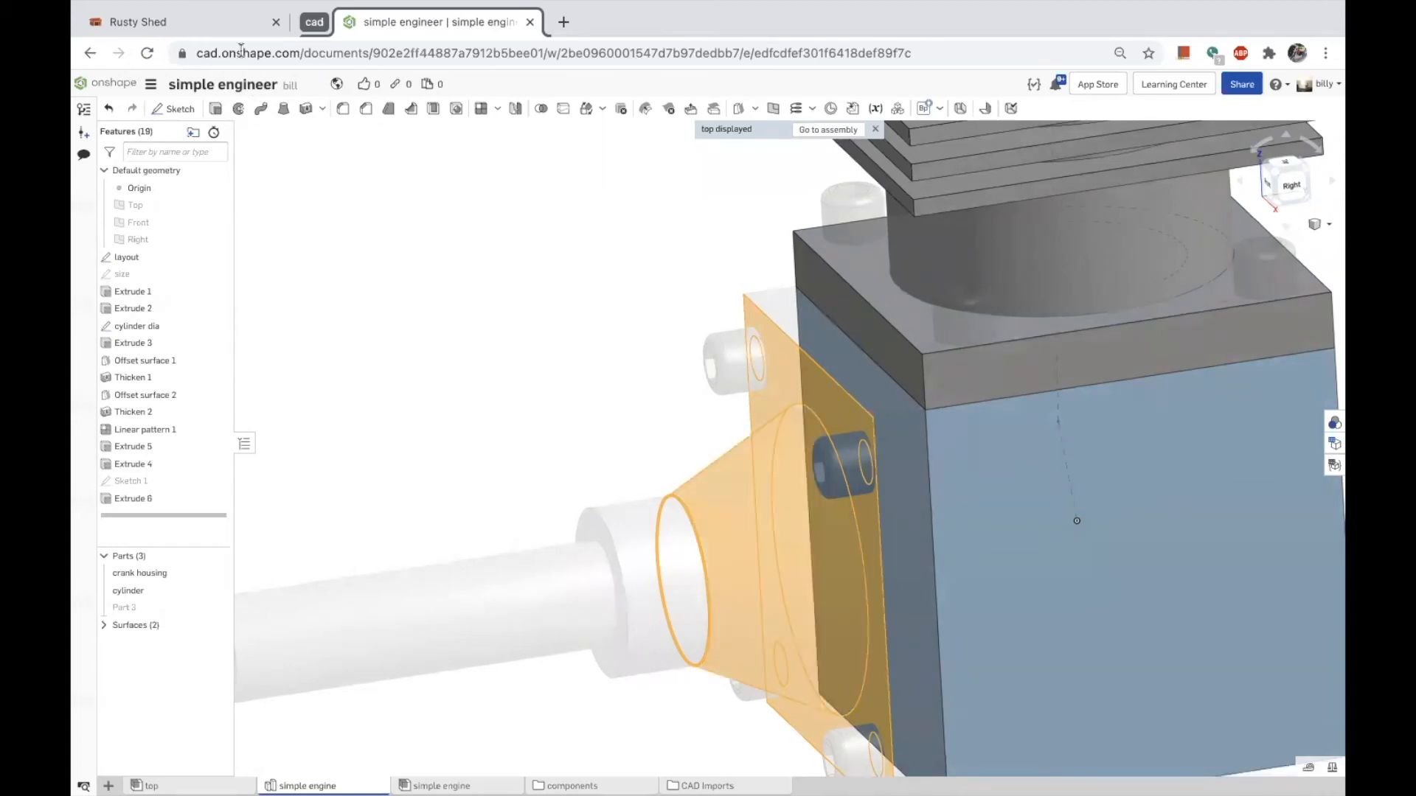
Set the workspace's default length unit back to Millimeter.
click(151, 85)
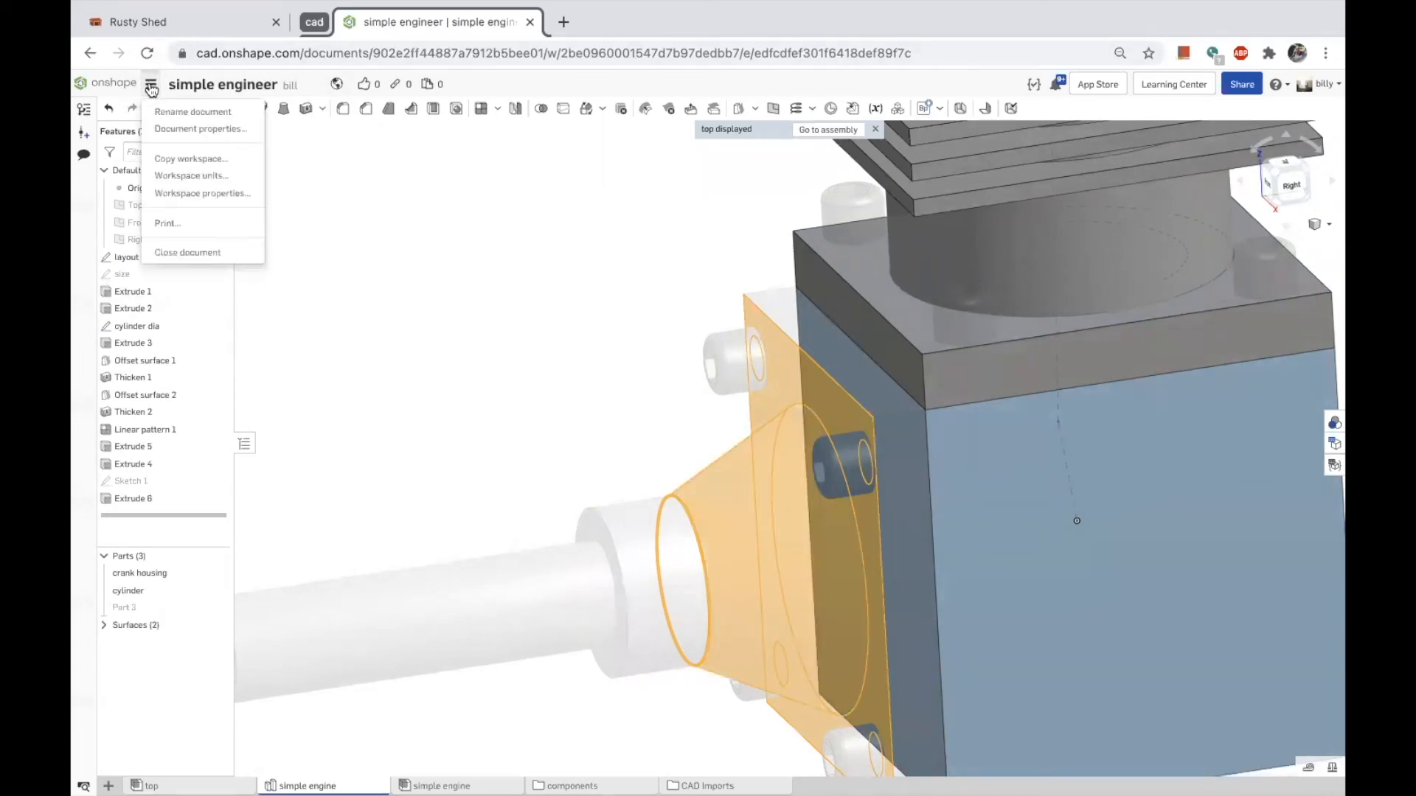
click(199, 177)
click(336, 166)
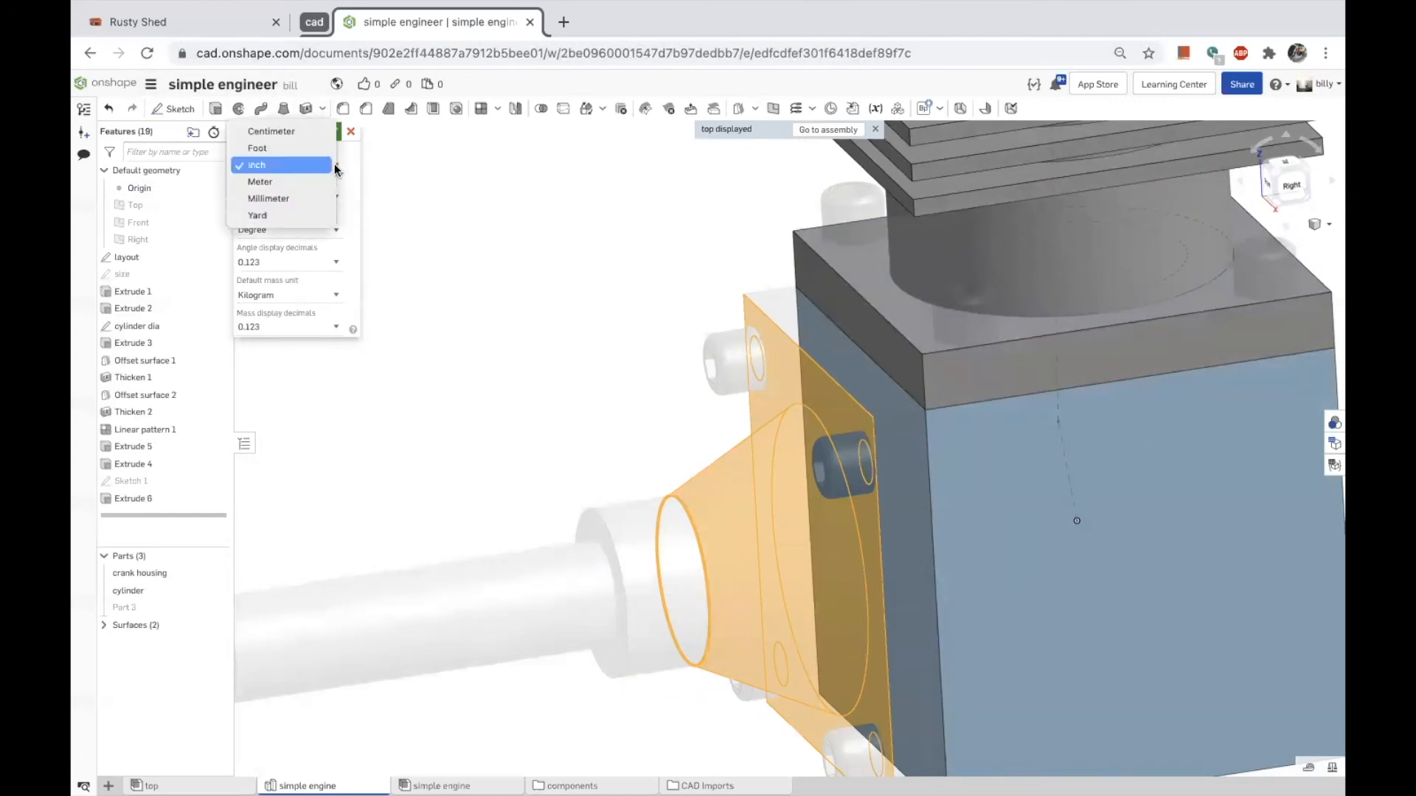
click(274, 199)
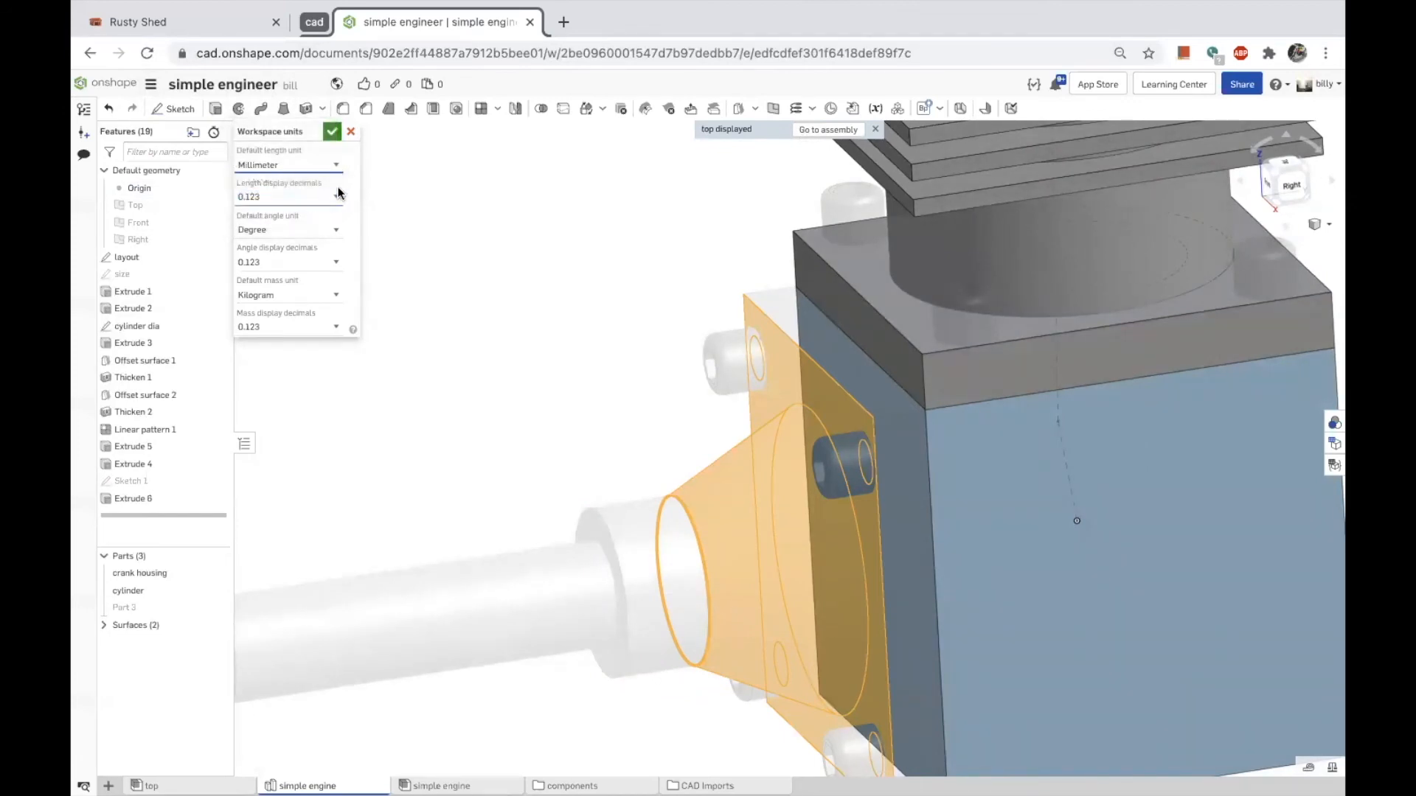
click(332, 131)
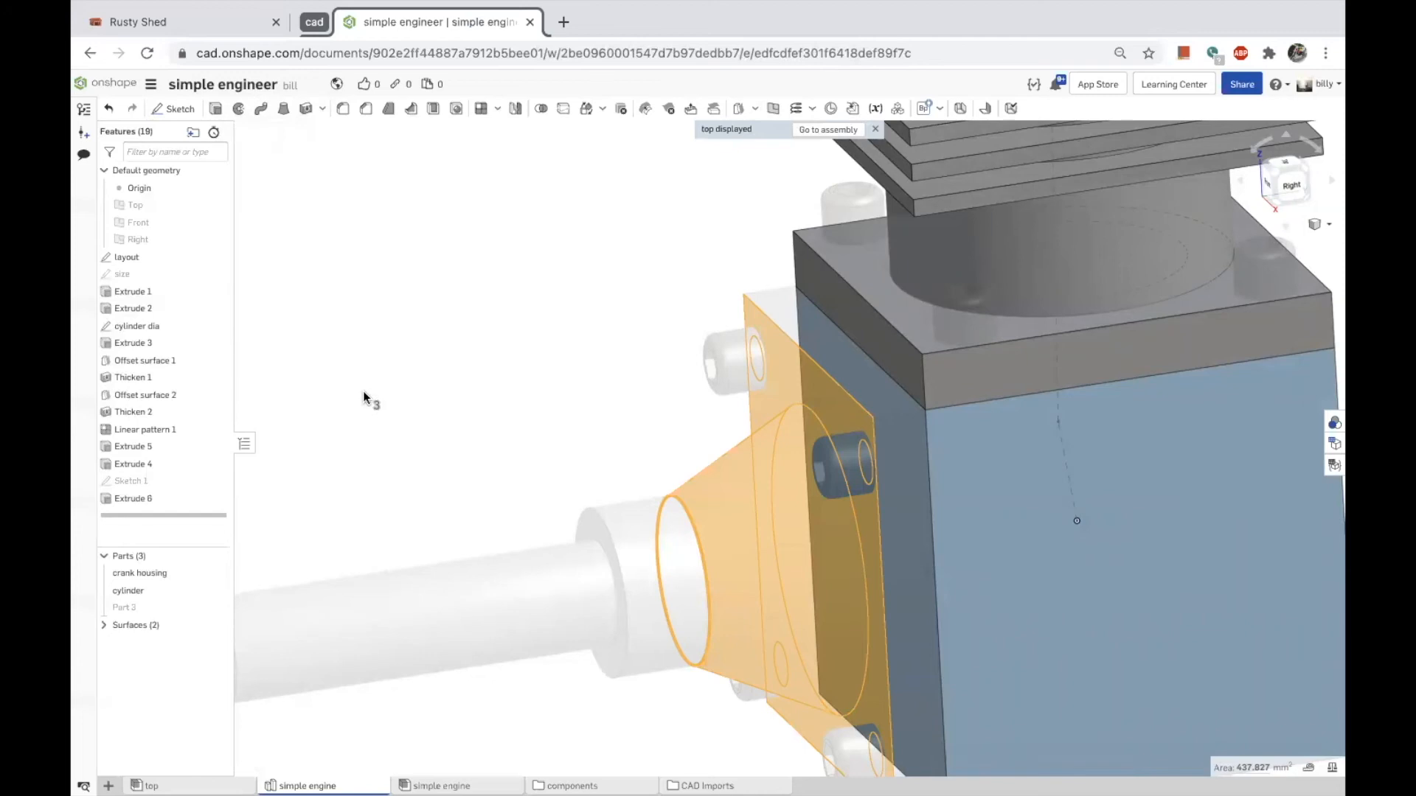
Measure between the flange face and the reference cone's small edge with detailed readings, and copy the Y distance.
click(363, 398)
click(812, 385)
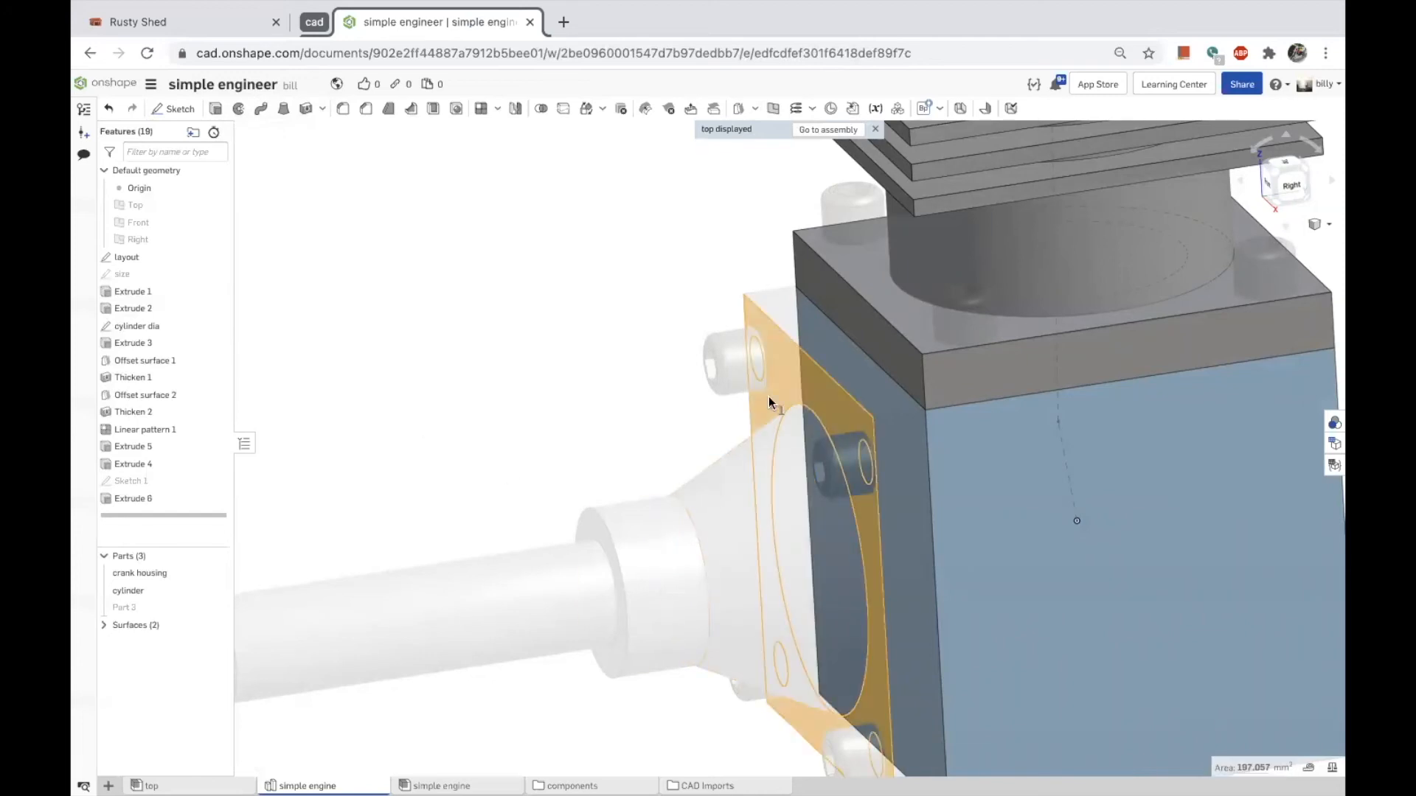
click(686, 512)
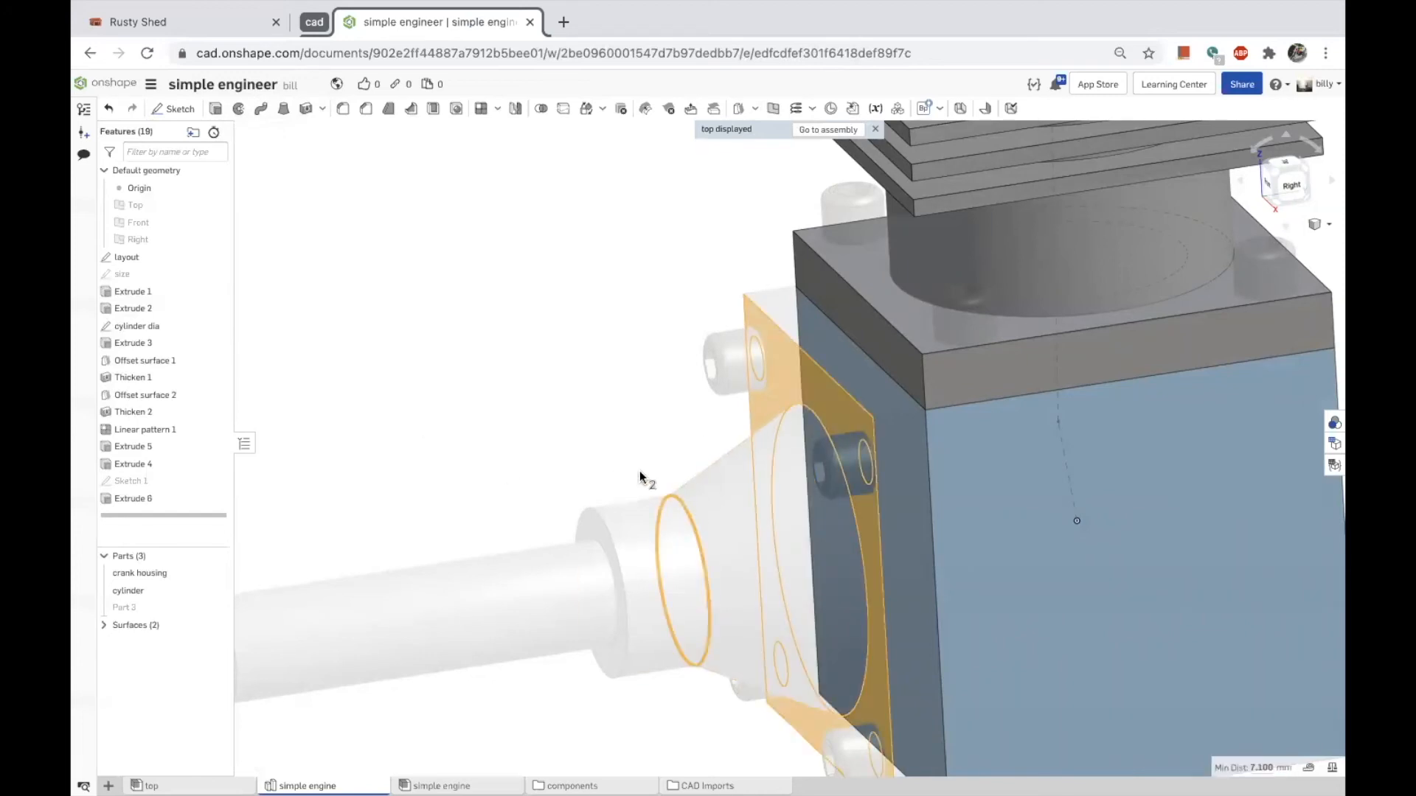
mouse_move(1272, 766)
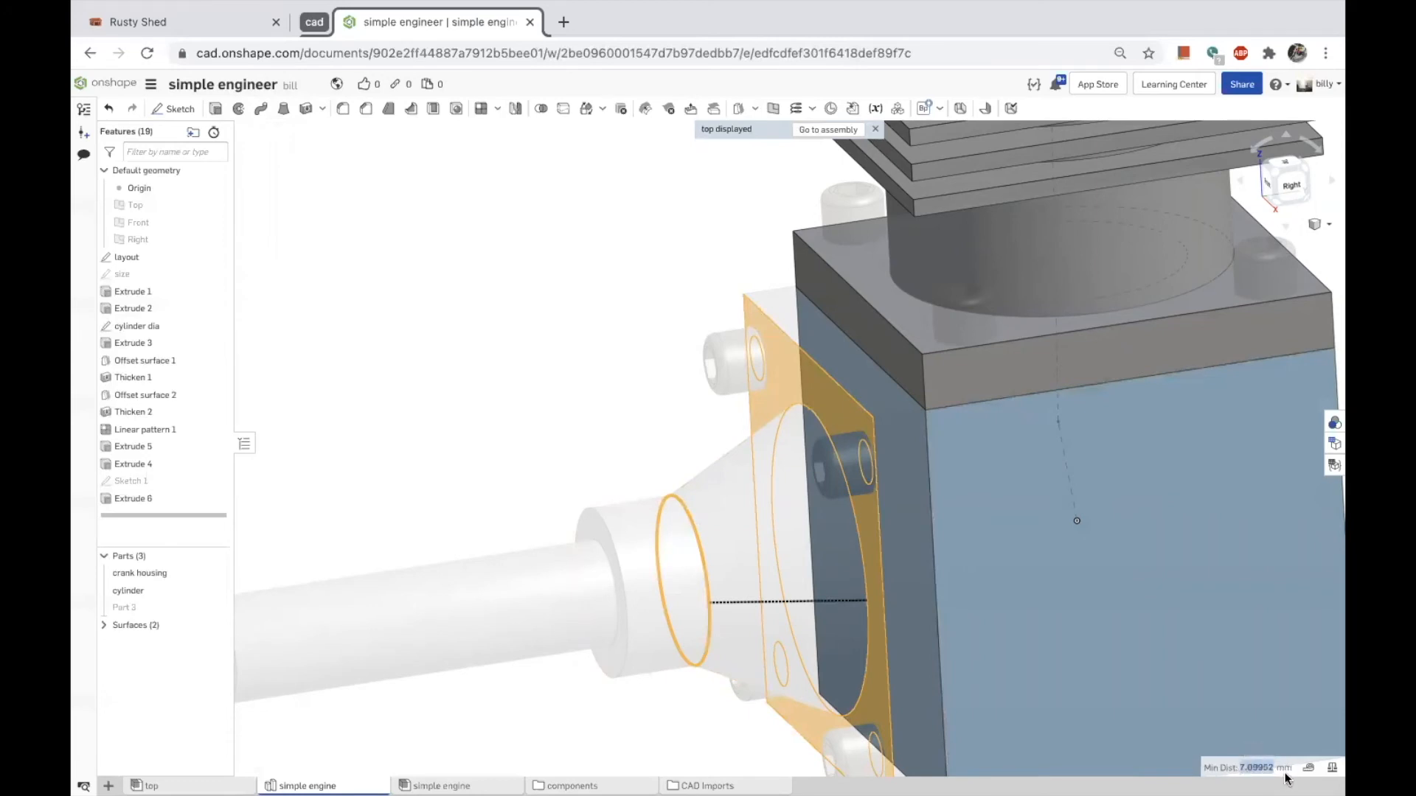
click(1310, 769)
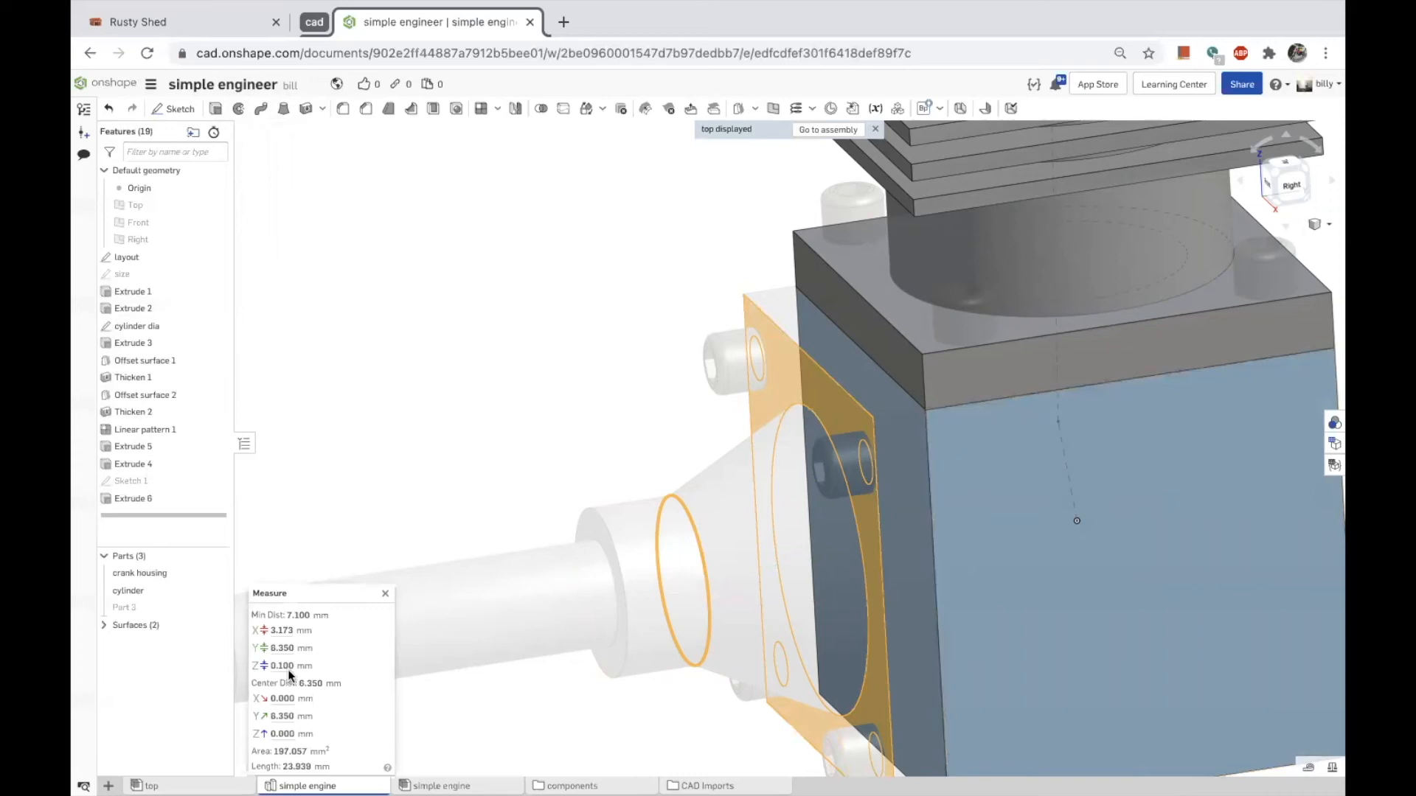
mouse_move(283, 613)
double_click(279, 648)
key(ctrl+c)
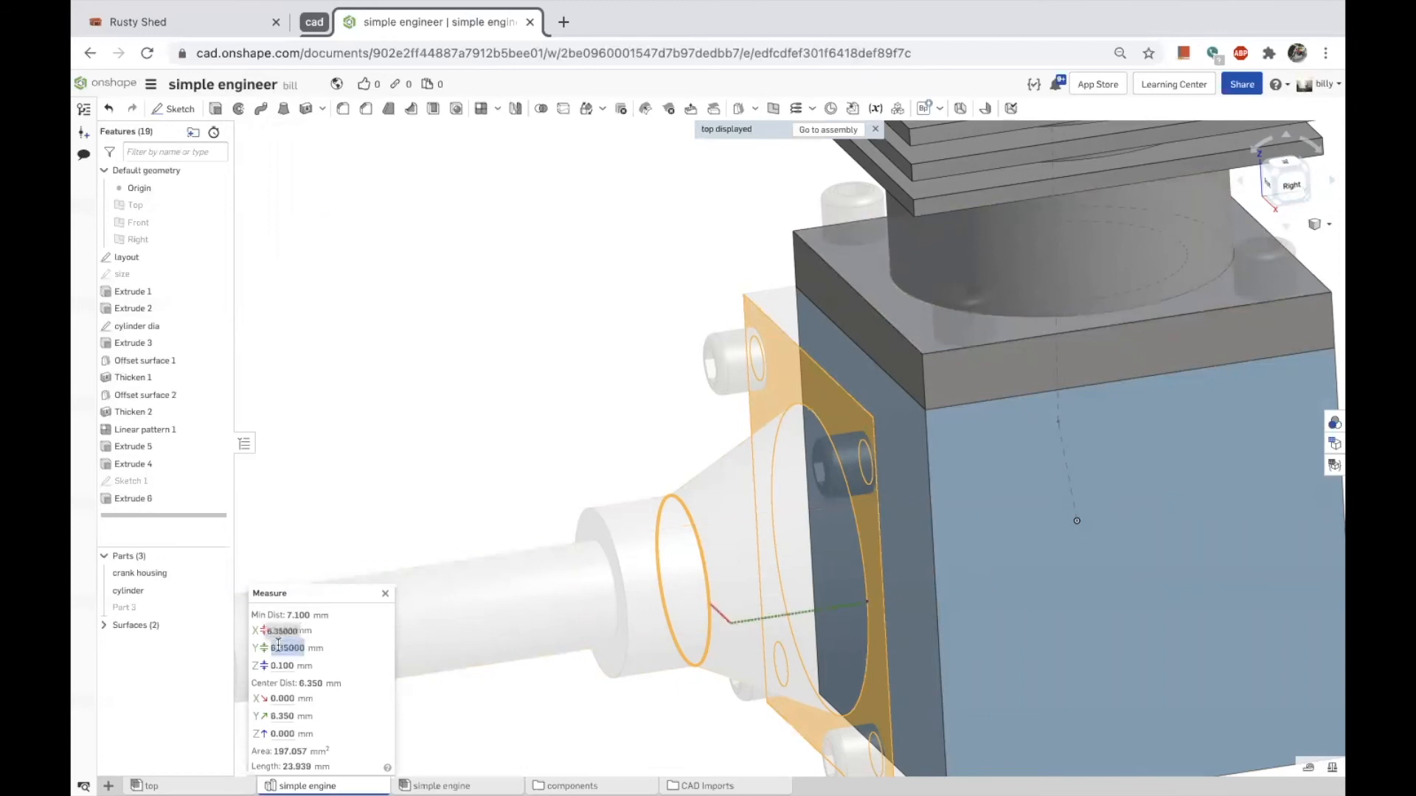
click(316, 508)
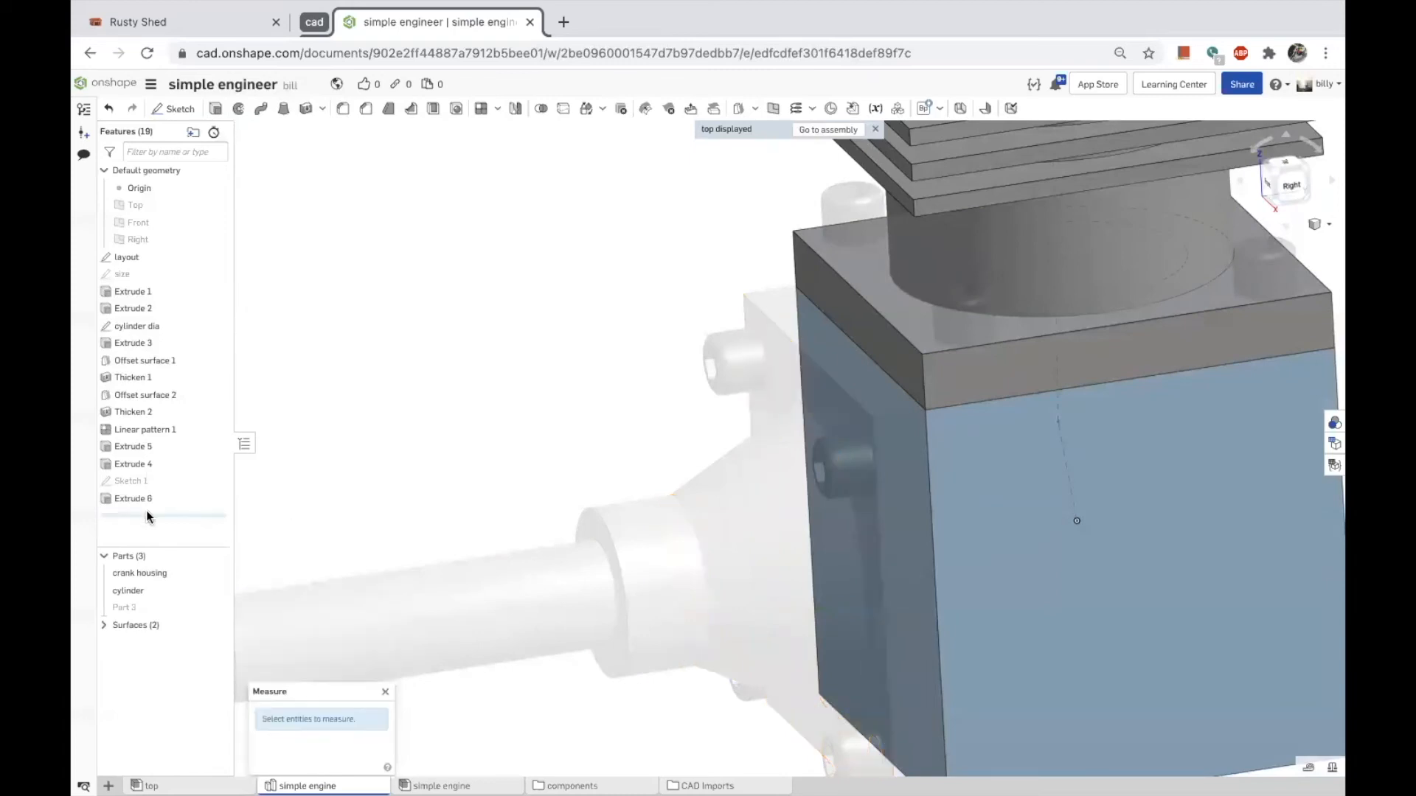
Set Extrude 6's depth to the copied 6.35 mm distance, accept it, and show Part 3 again.
double_click(137, 499)
click(413, 422)
key(ctrl+v)
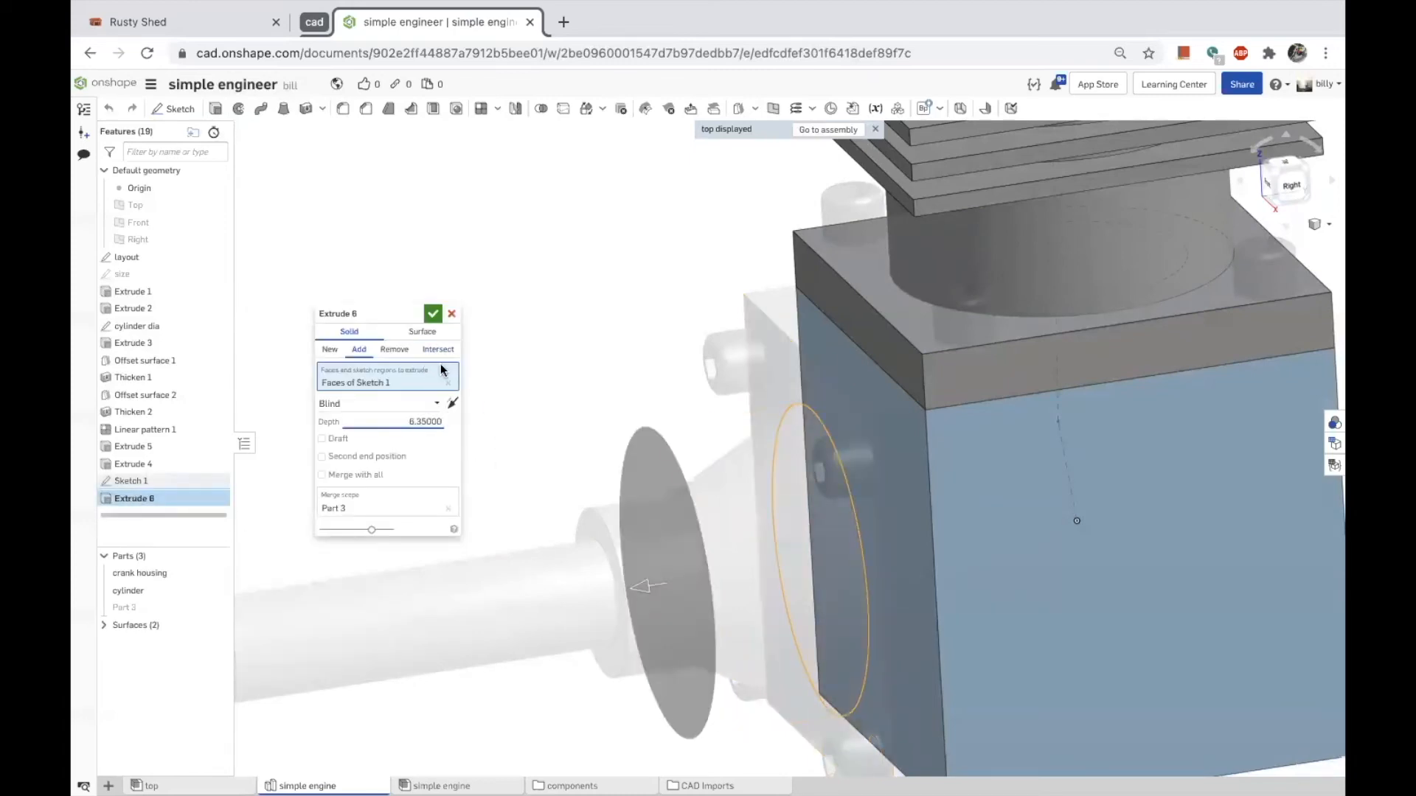
click(433, 314)
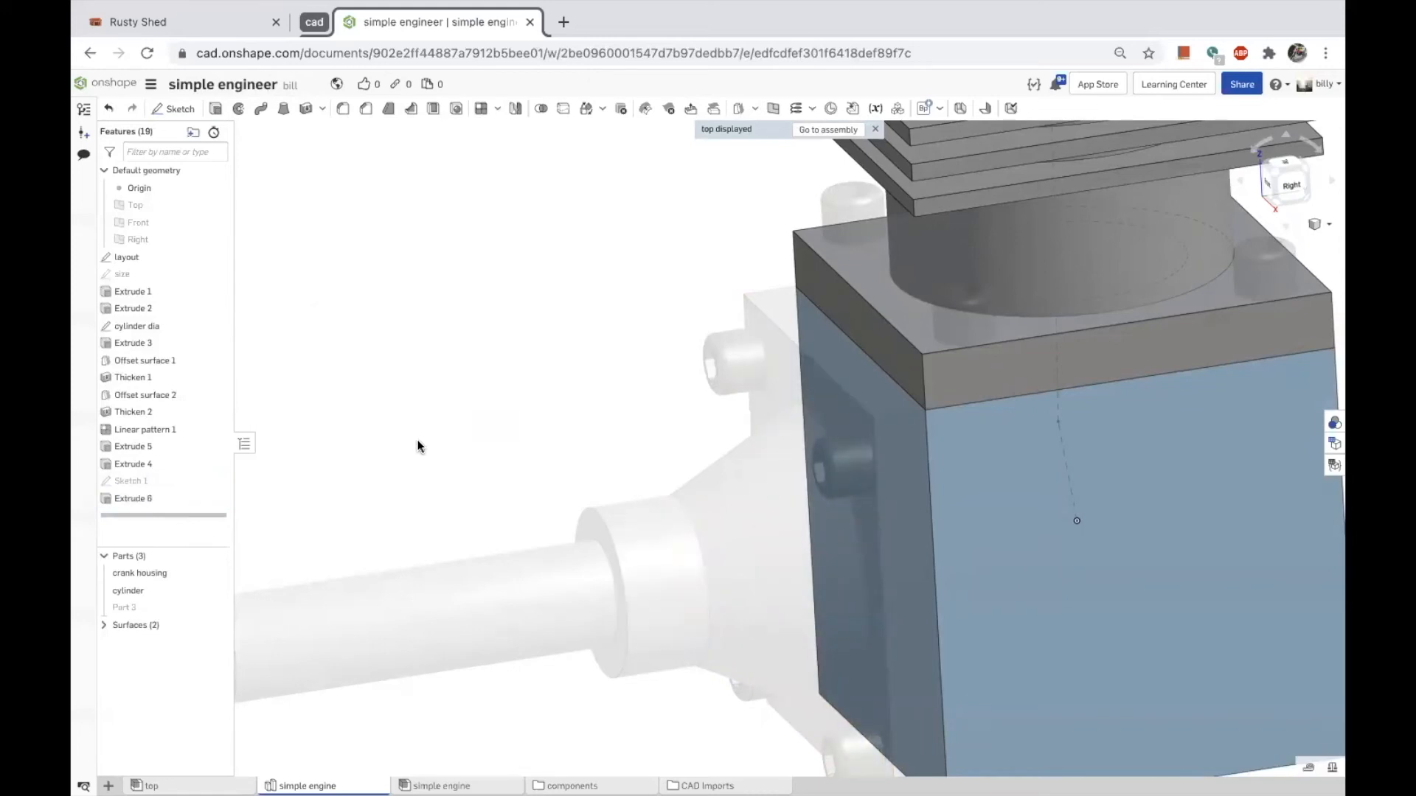
click(216, 607)
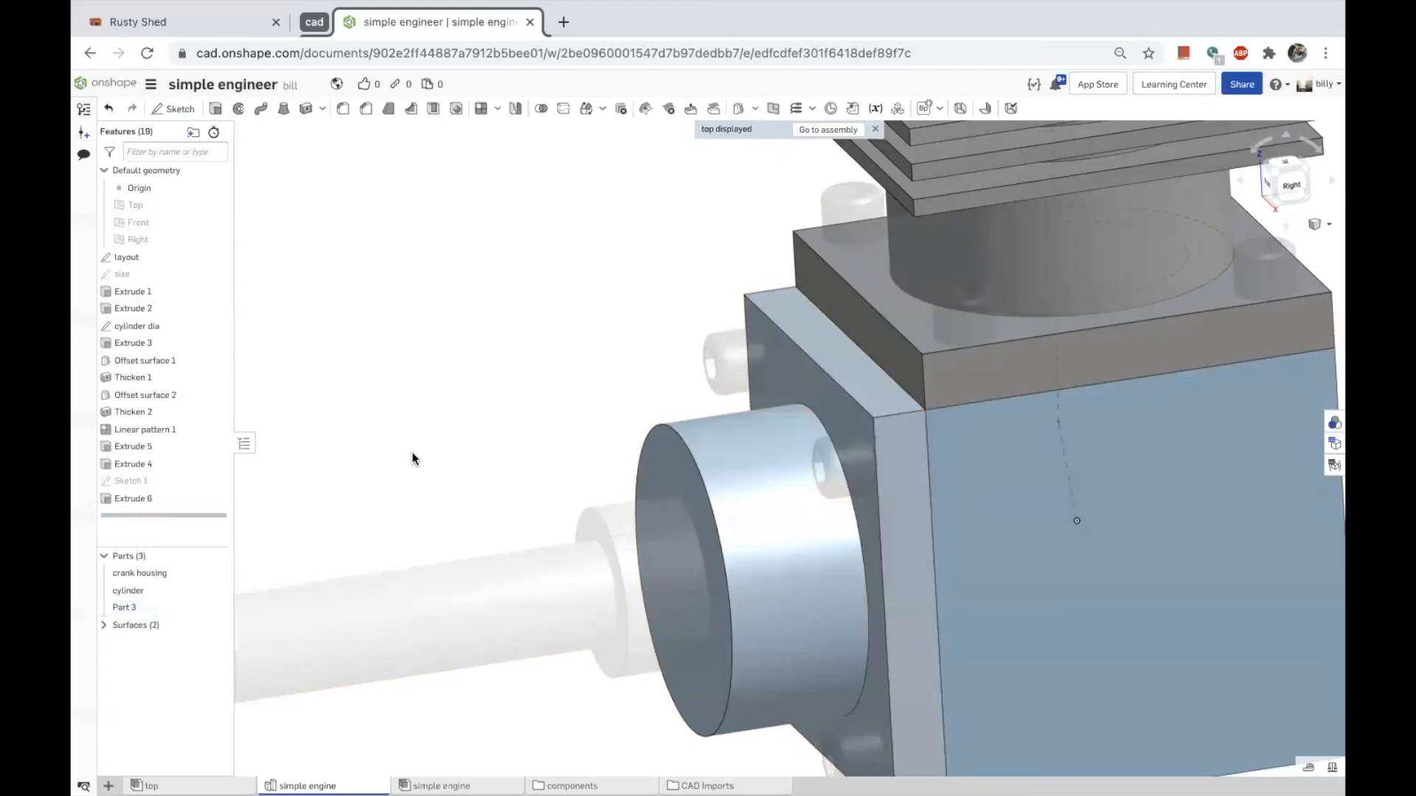
right_drag(412, 453, 422, 449)
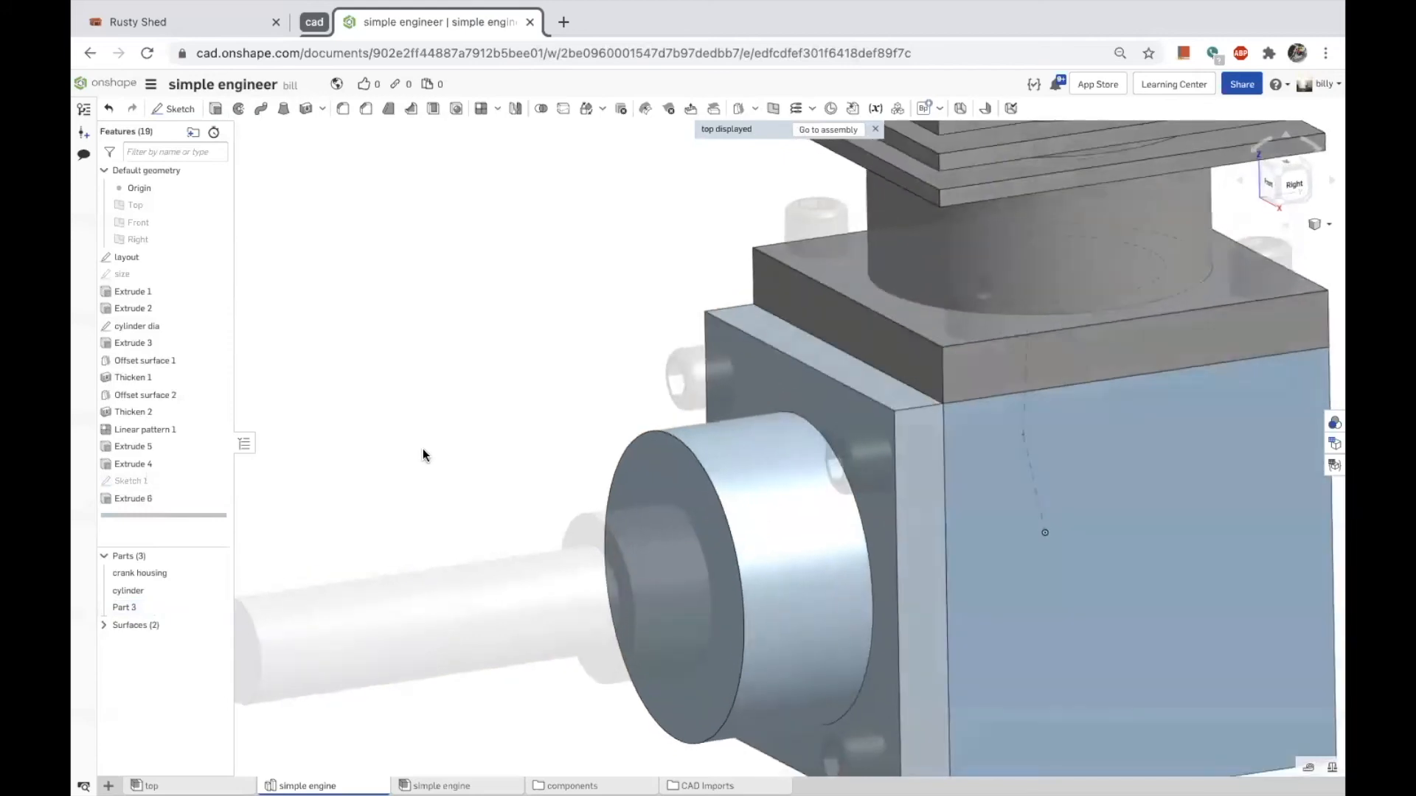
Enable draft on Extrude 6, flip it to taper inward, and increase the draft angle to 28 degrees.
double_click(133, 498)
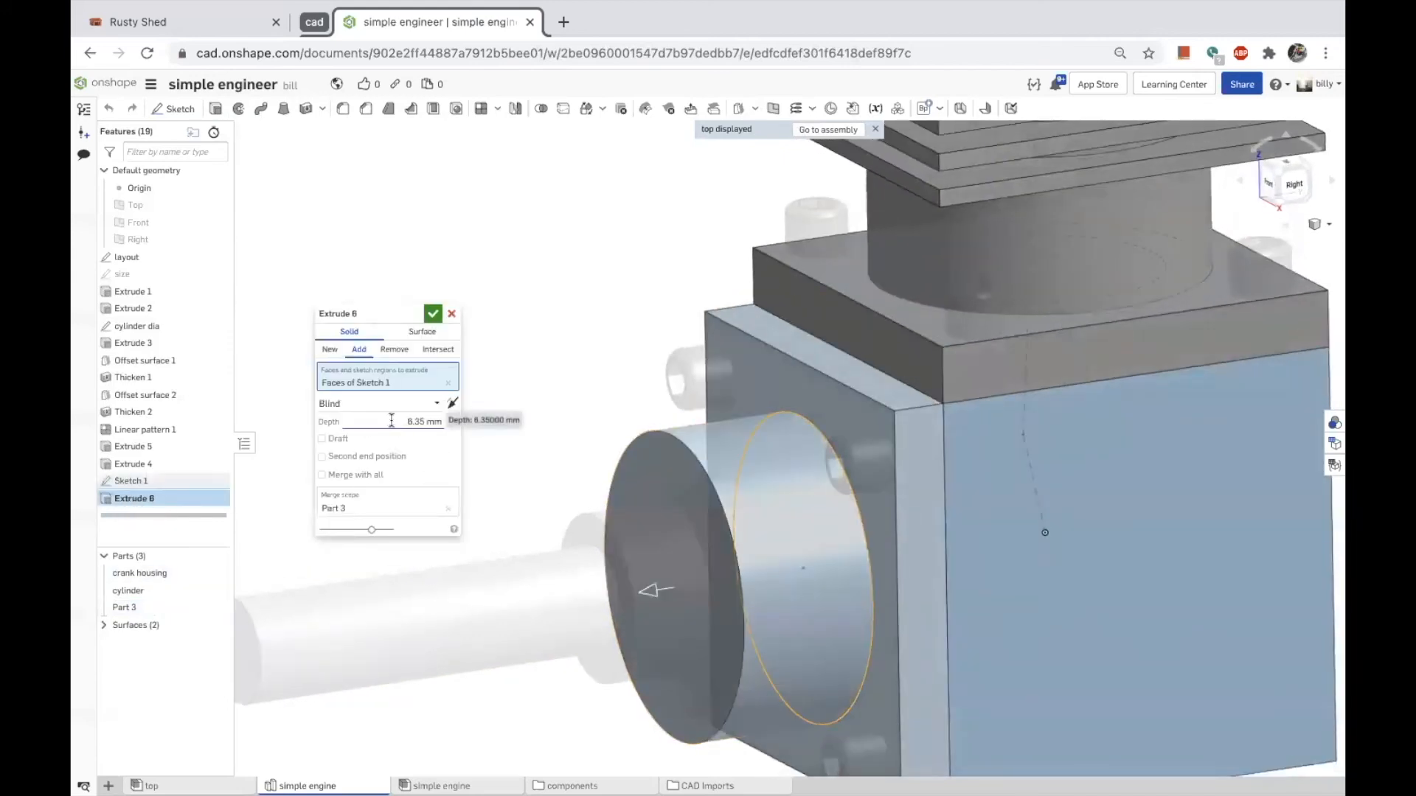
click(322, 439)
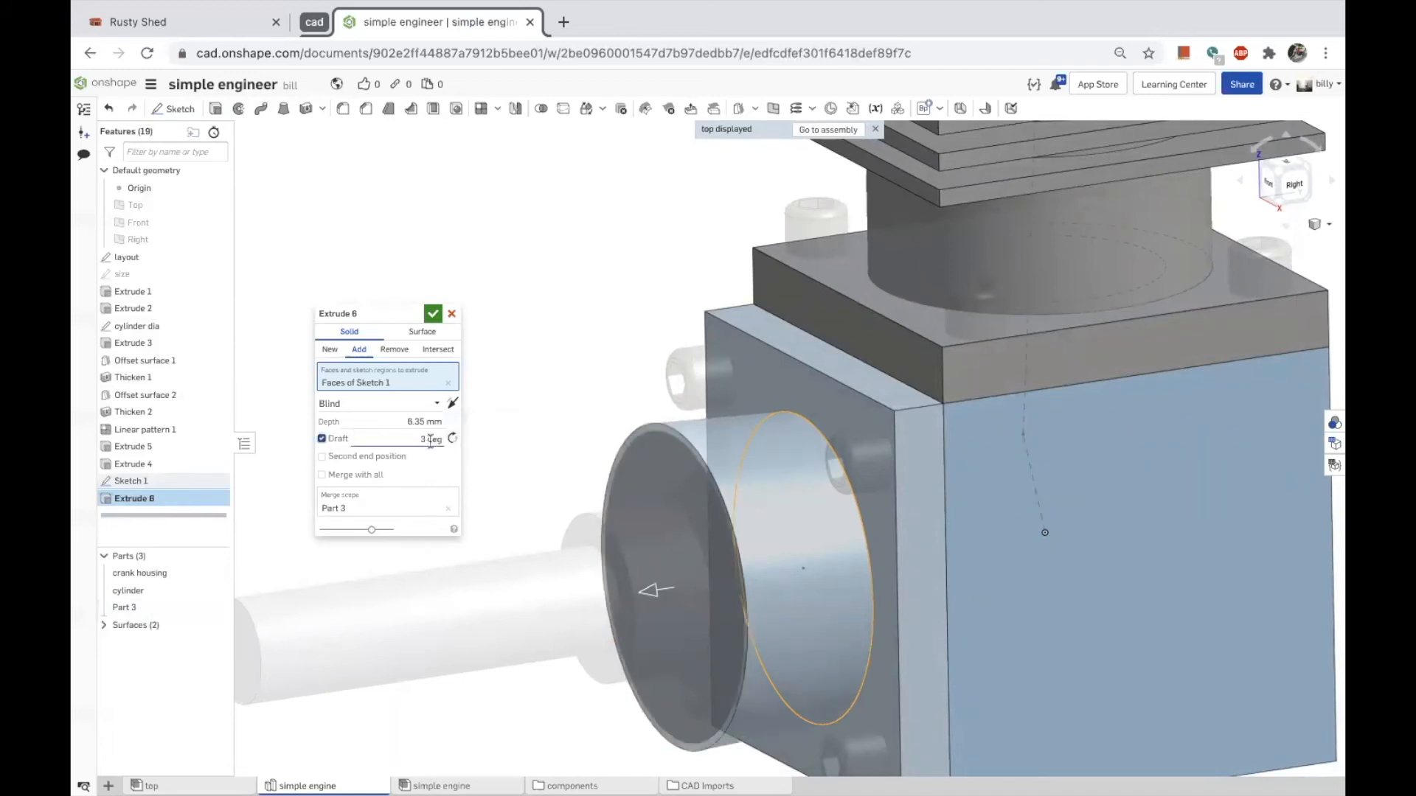
click(452, 438)
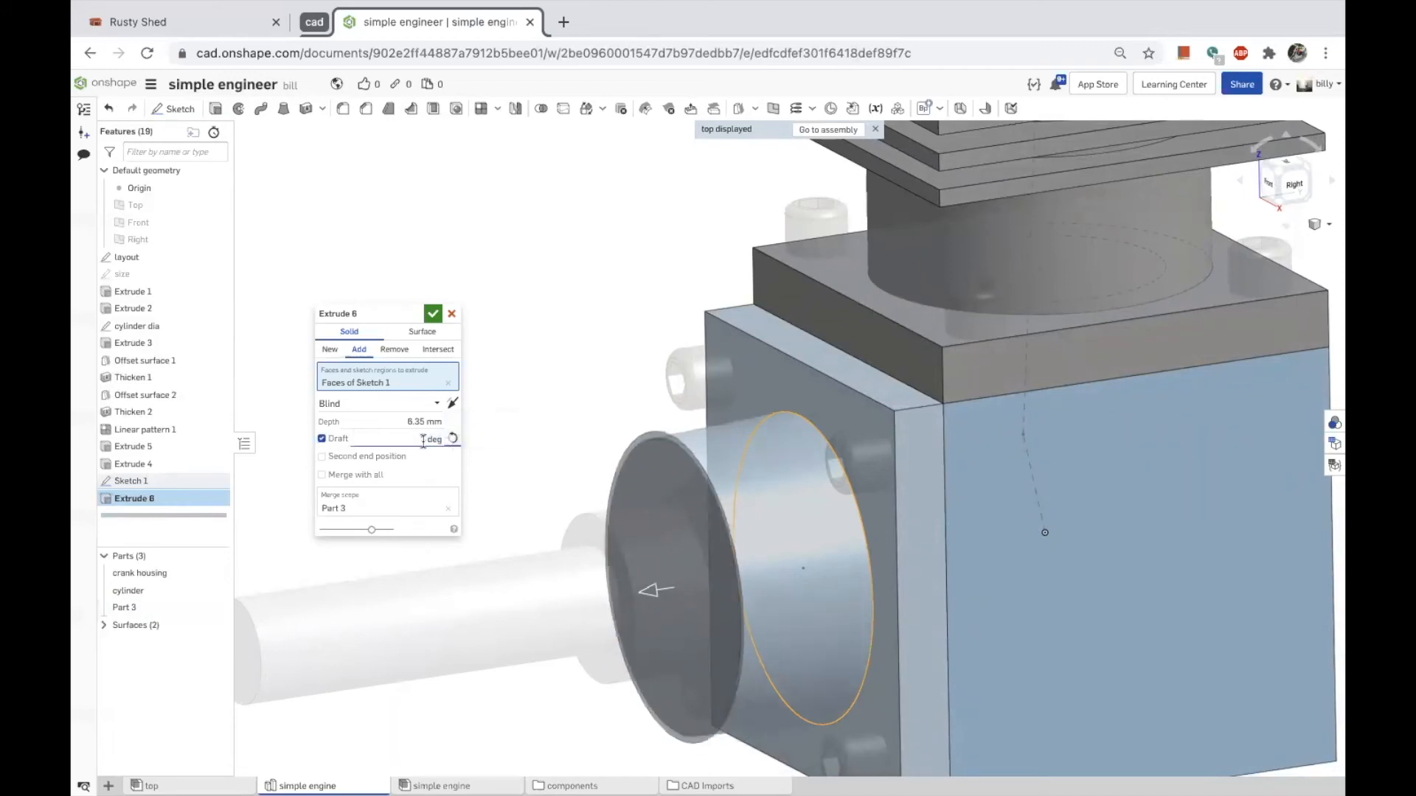
key(Up)
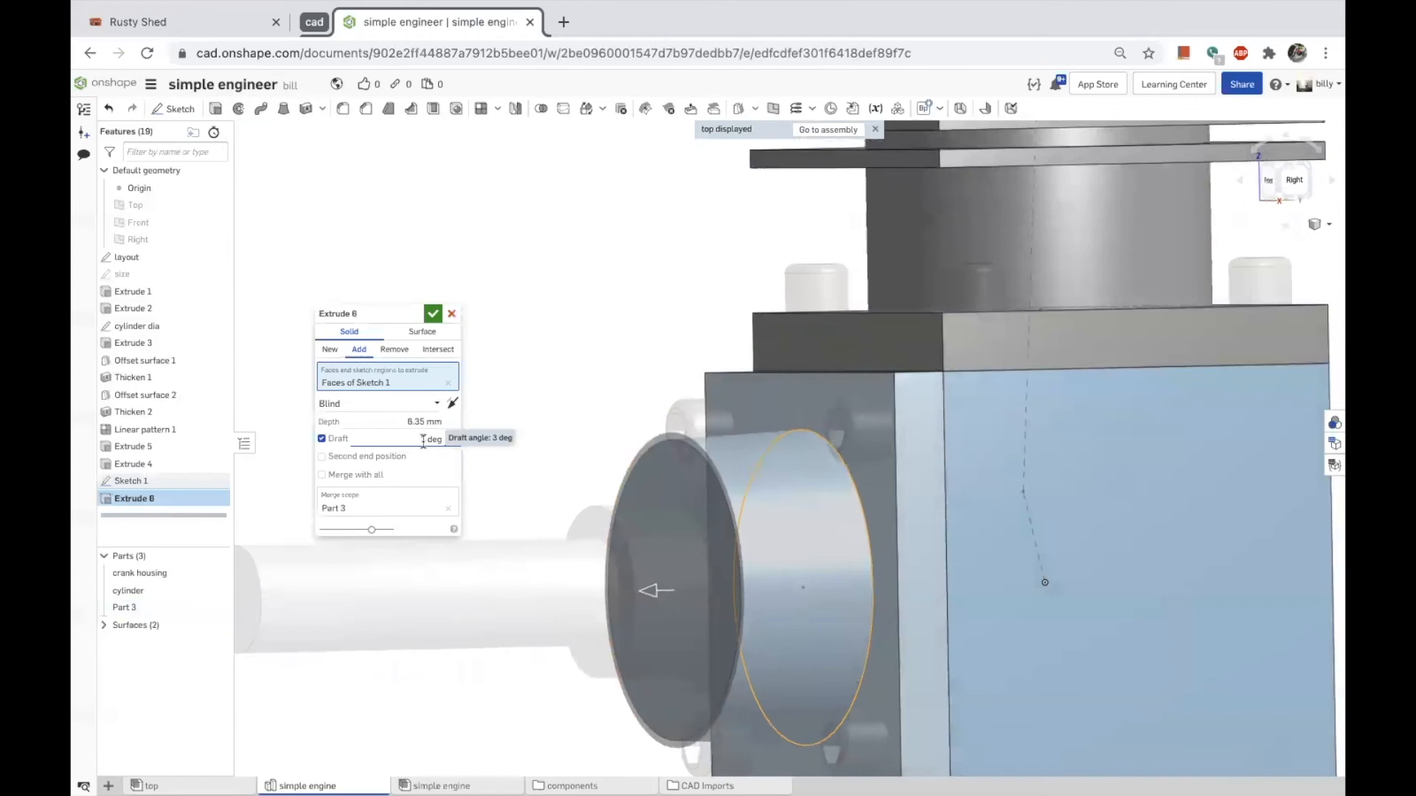
click(423, 440)
key(Down)
key(Up)
key(Up)
key(Up)
key(Up)
key(Up)
key(Up)
key(Up)
key(Up)
key(Up)
key(Up)
key(Up)
key(Up)
key(Up)
key(Up)
key(Up)
key(Up)
key(Up)
key(Up)
key(Up)
key(Up)
key(Up)
key(Up)
key(Up)
key(Up)
key(Up)
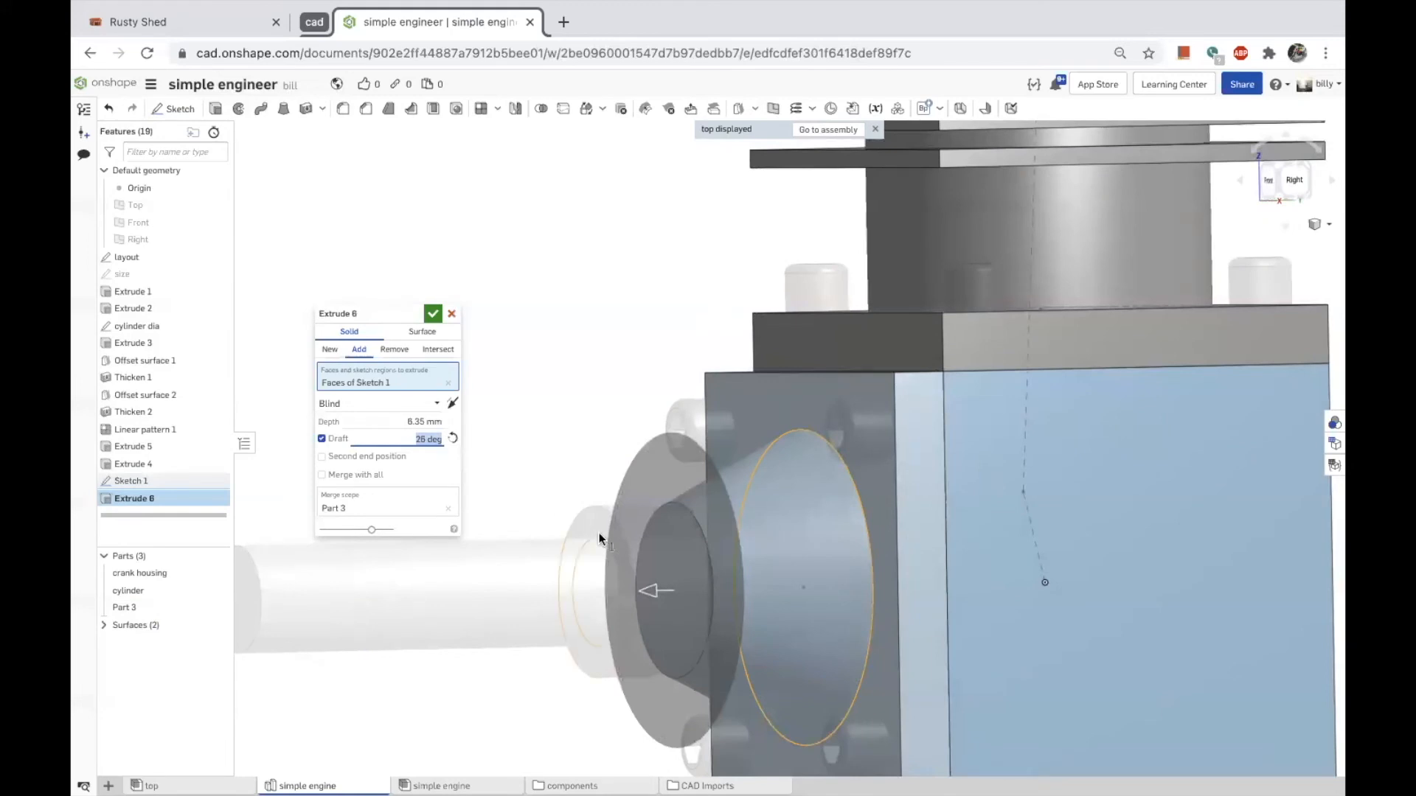
Compare the tapered boss with the reference cone, set the draft angle to 27 degrees, and accept Extrude 6.
scroll(692, 506, up, 5)
scroll(688, 514, up, 2)
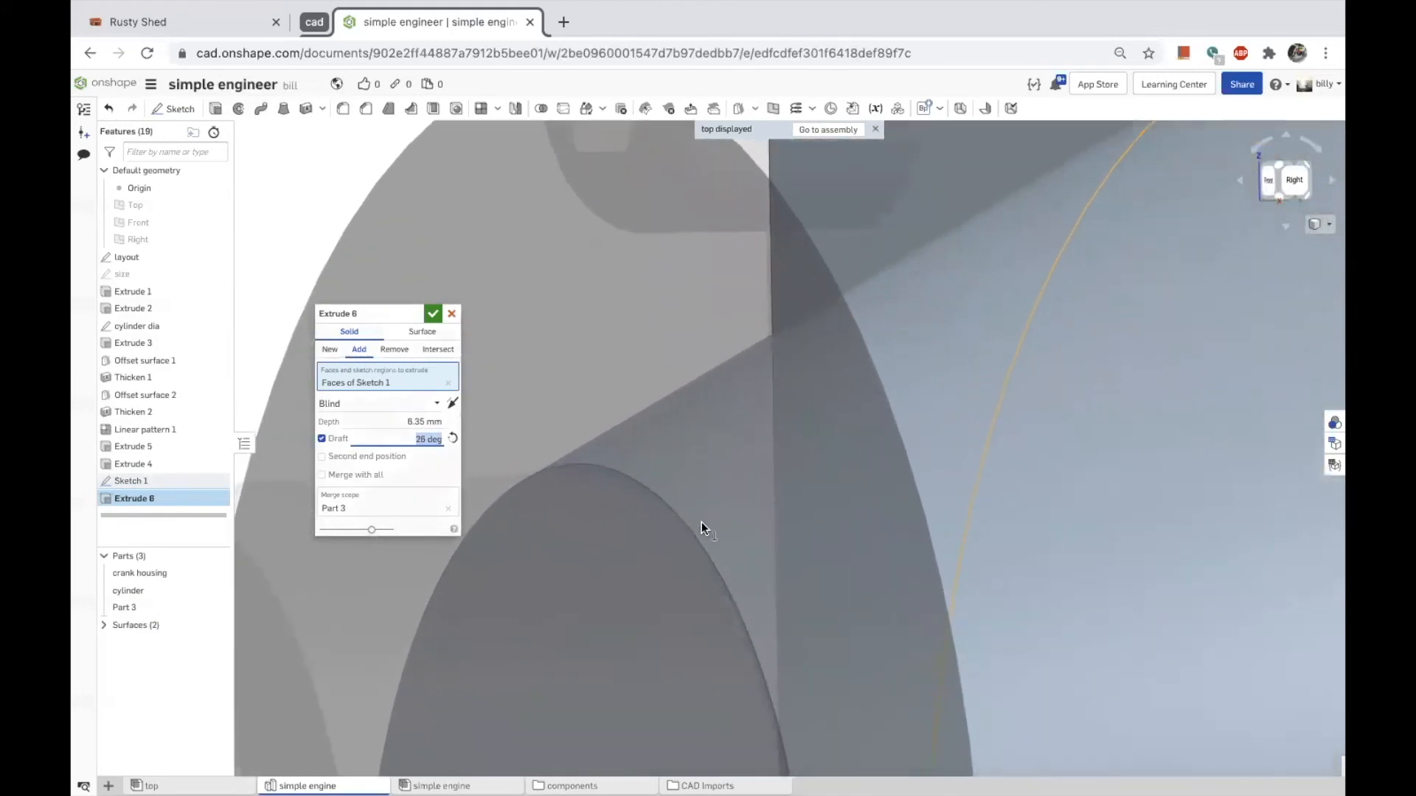
key(Up)
key(Up)
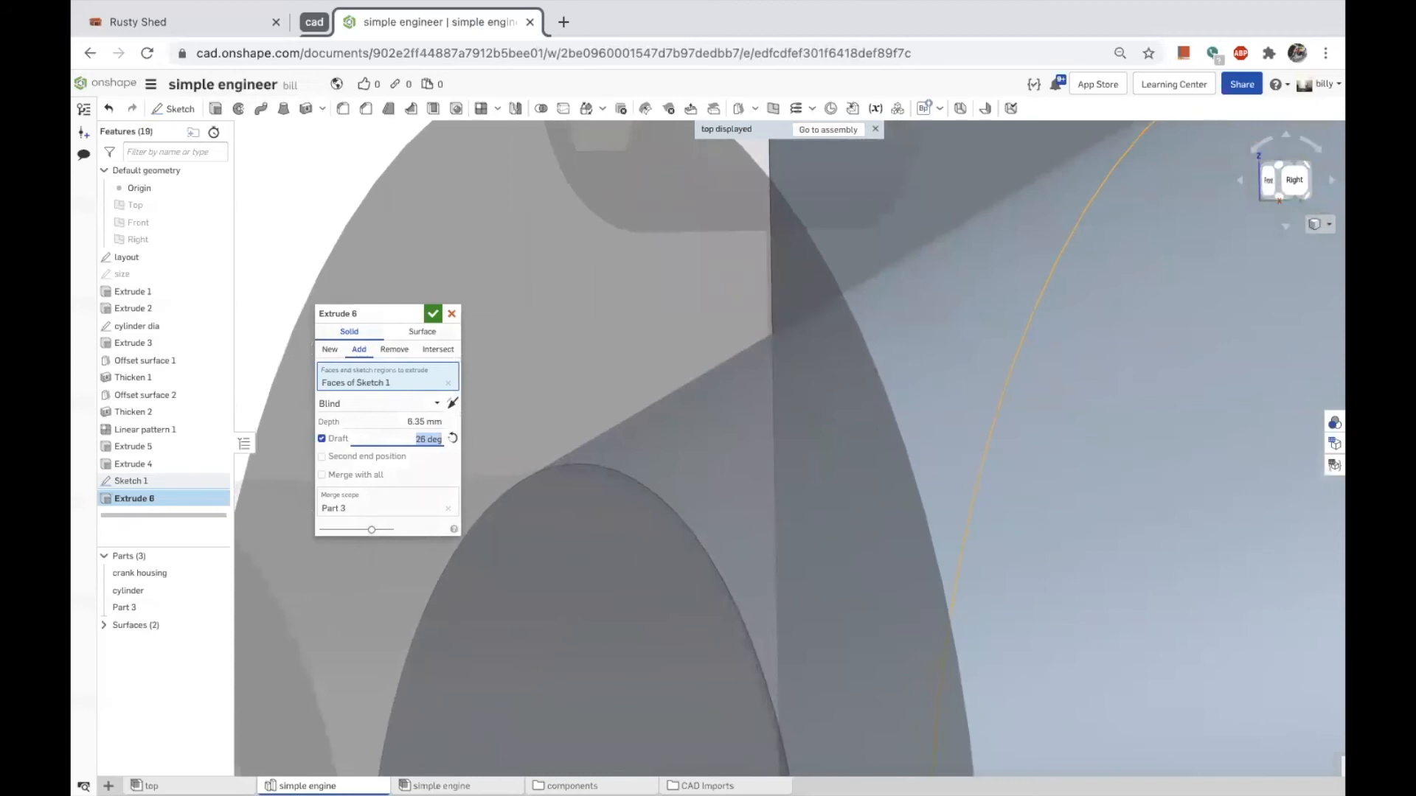
key(Down)
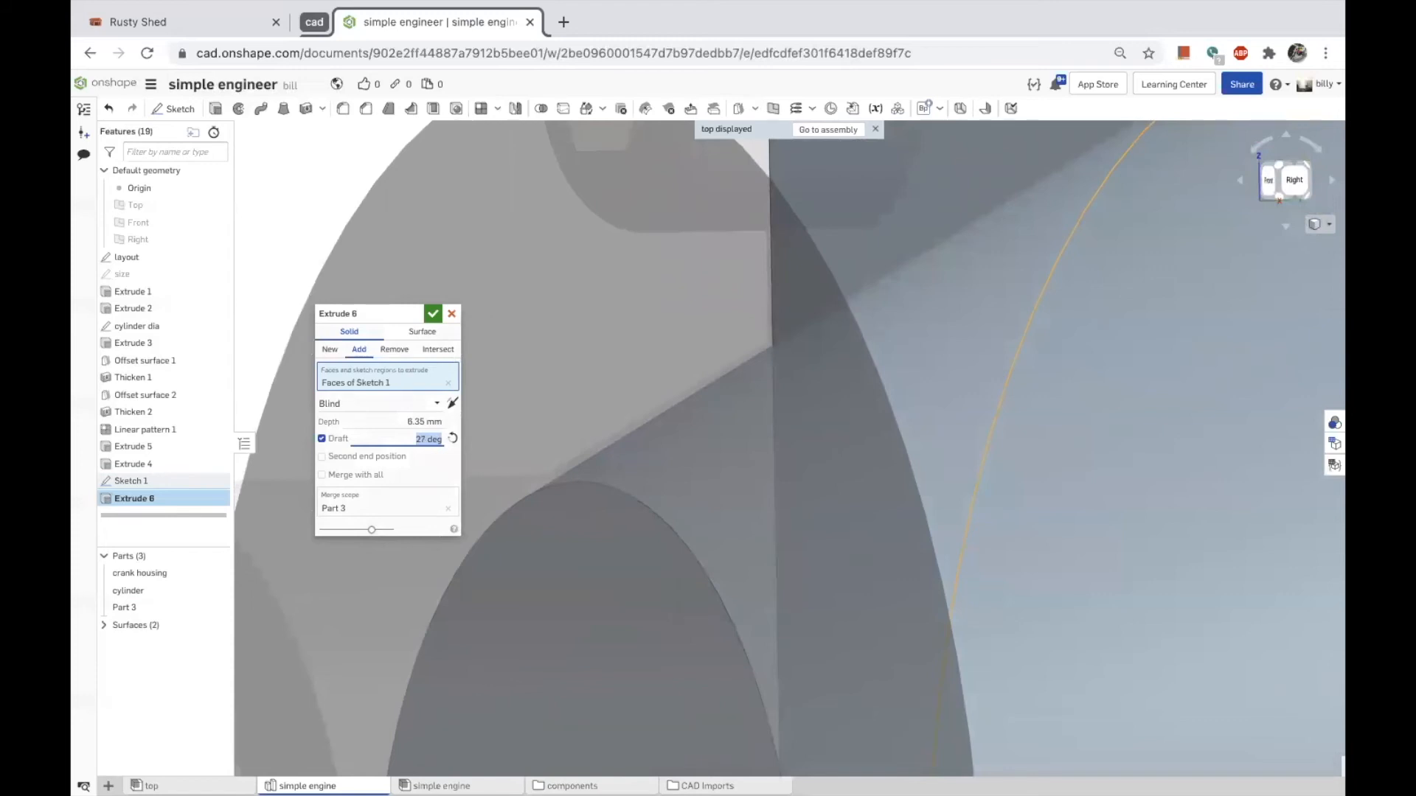
click(431, 315)
Measure between the cone's tapered face and the flange face with the measurement details shown.
right_drag(453, 415, 615, 364)
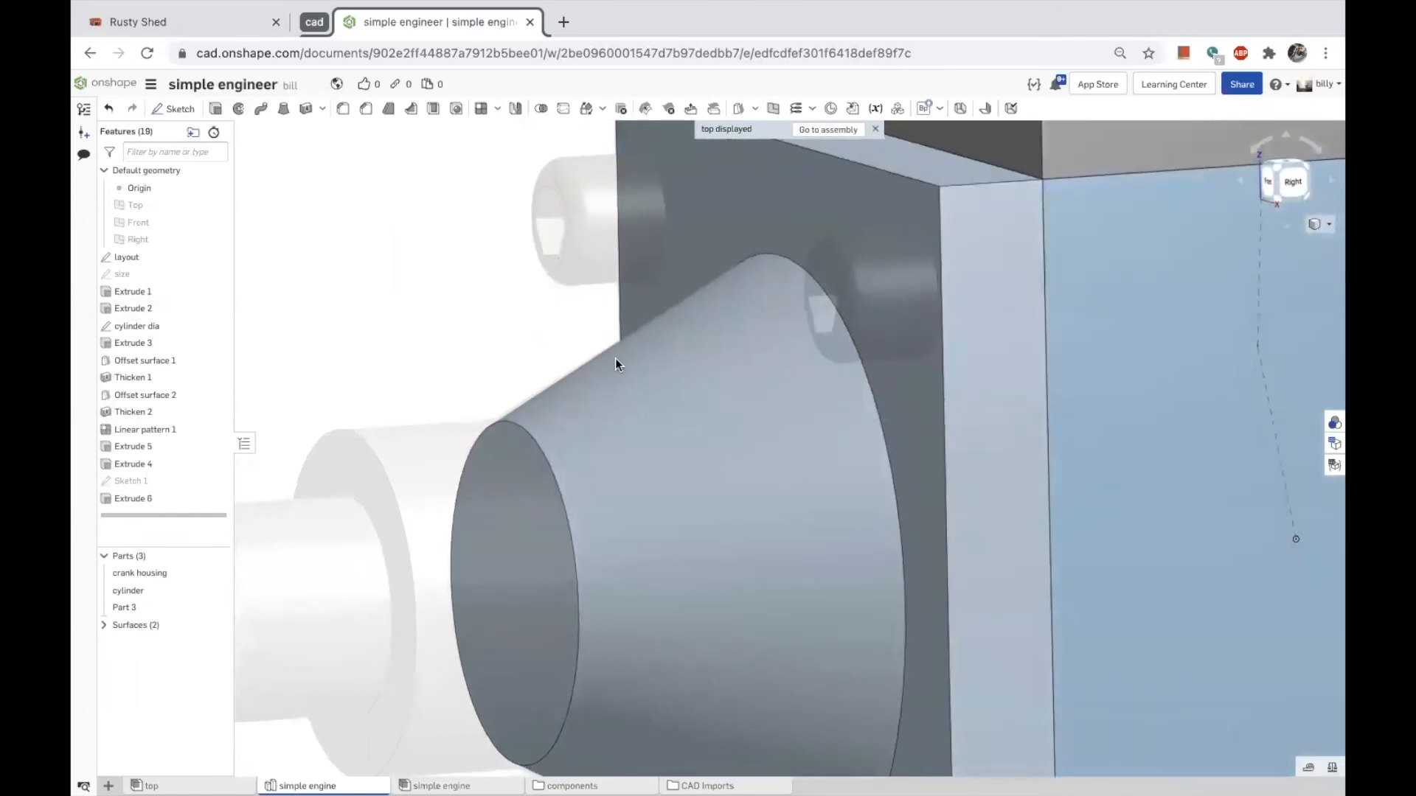
click(642, 372)
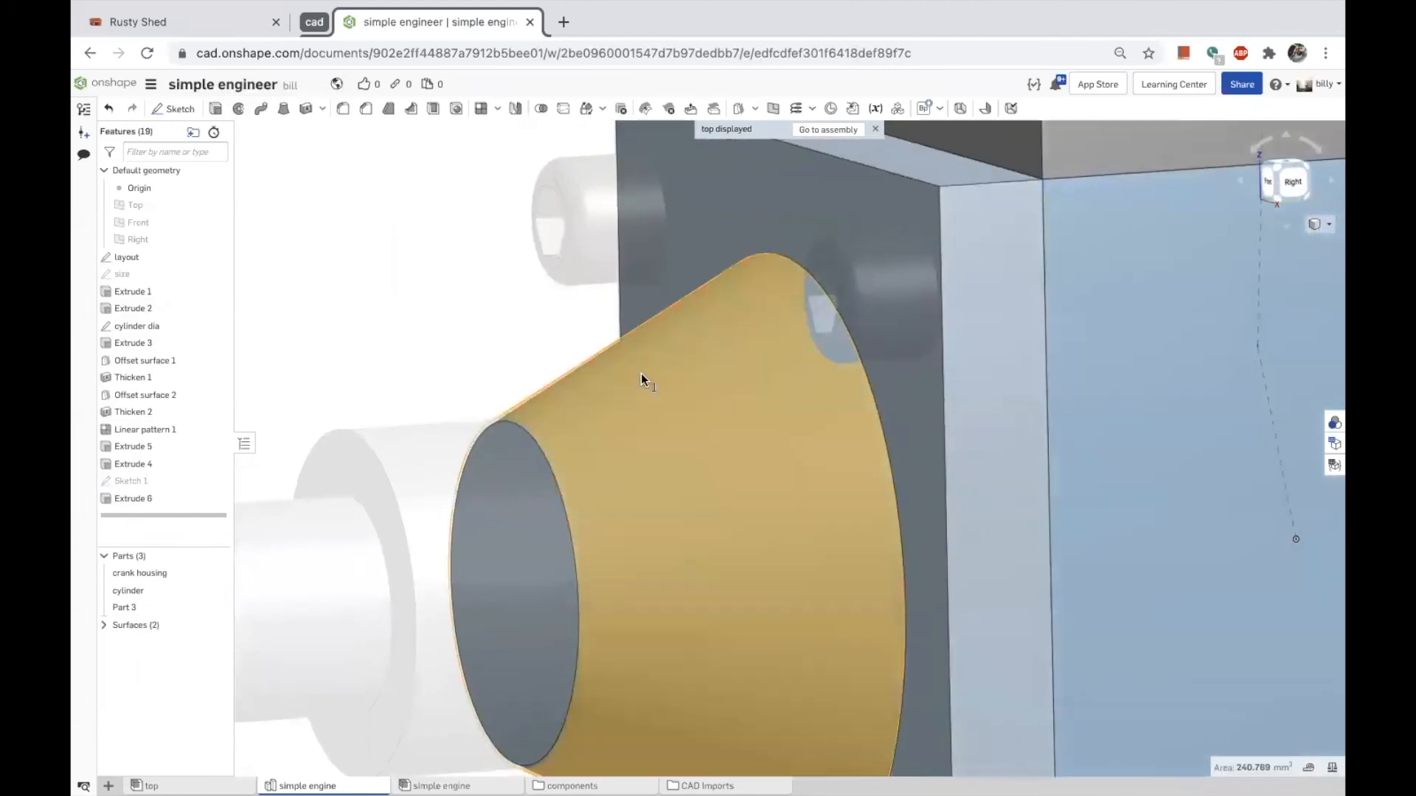
click(805, 192)
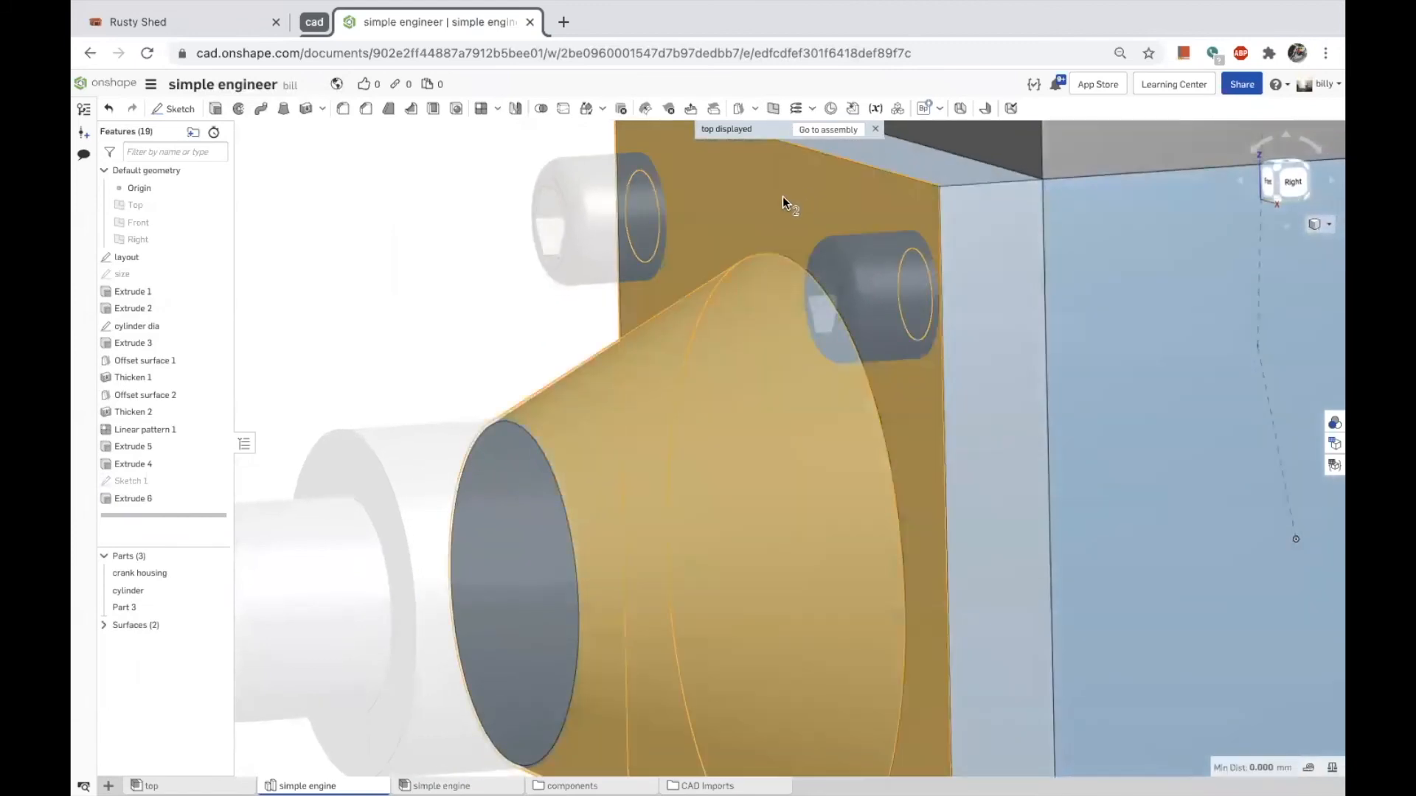
click(1309, 769)
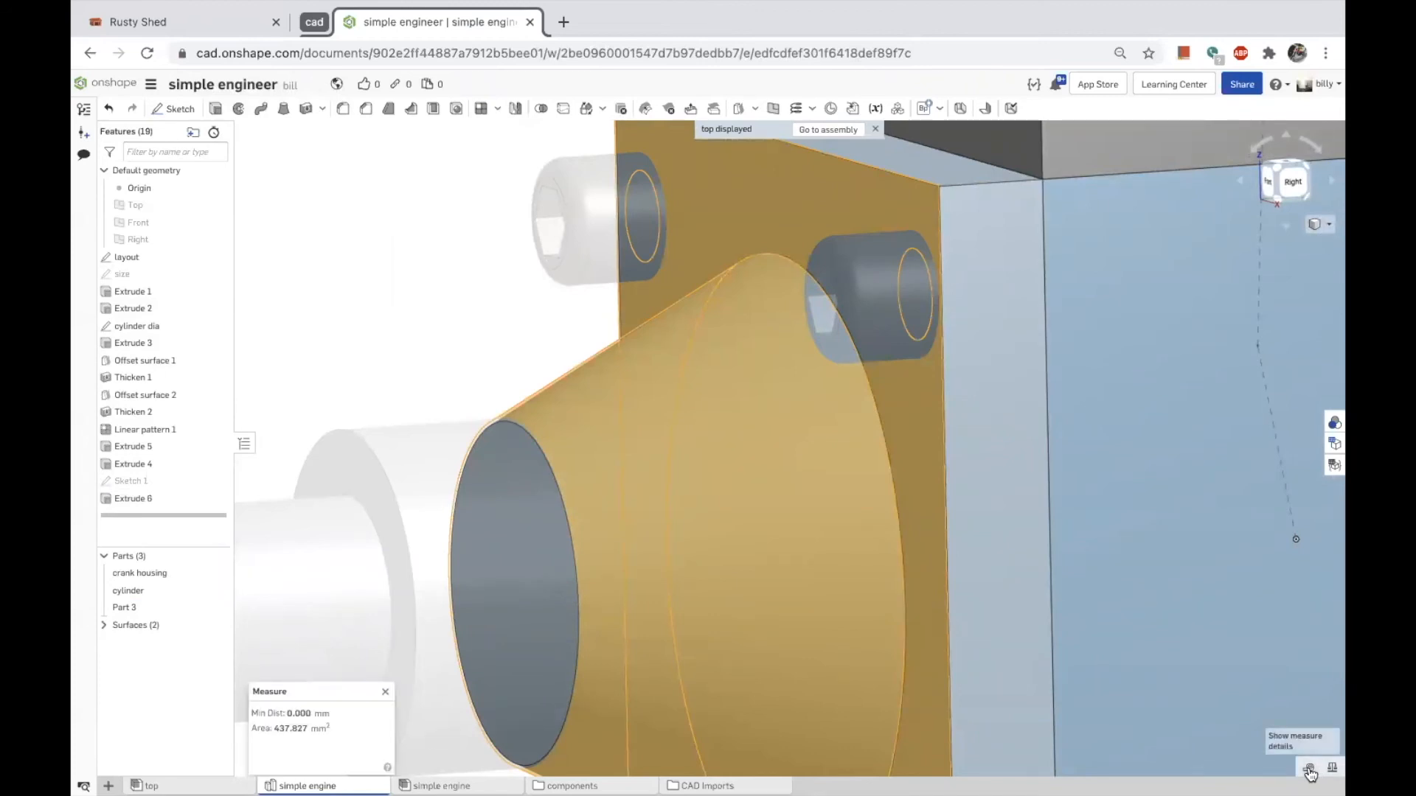
click(438, 317)
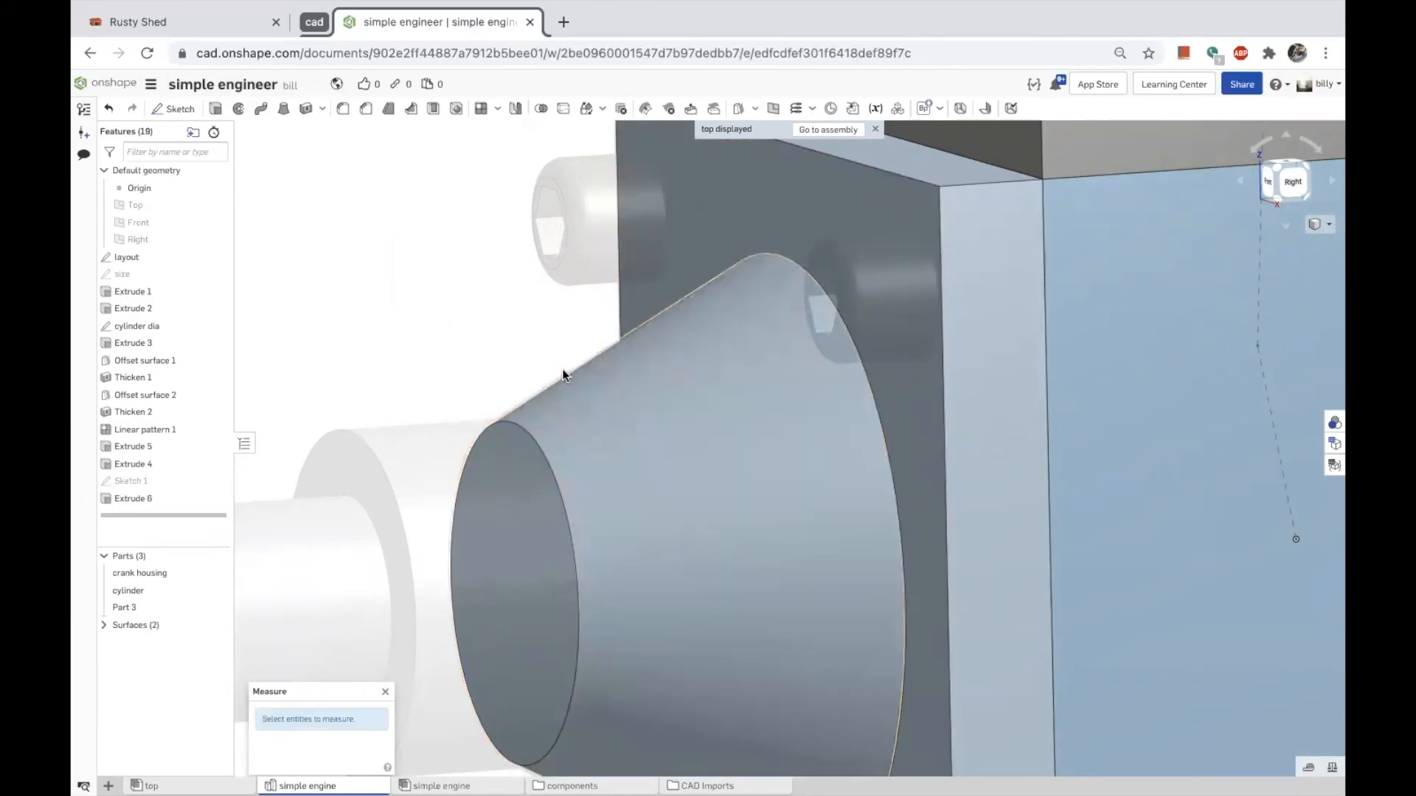
Start a new sketch on the Right plane and hide Part 3 to expose the reference cover.
scroll(444, 347, down, 10)
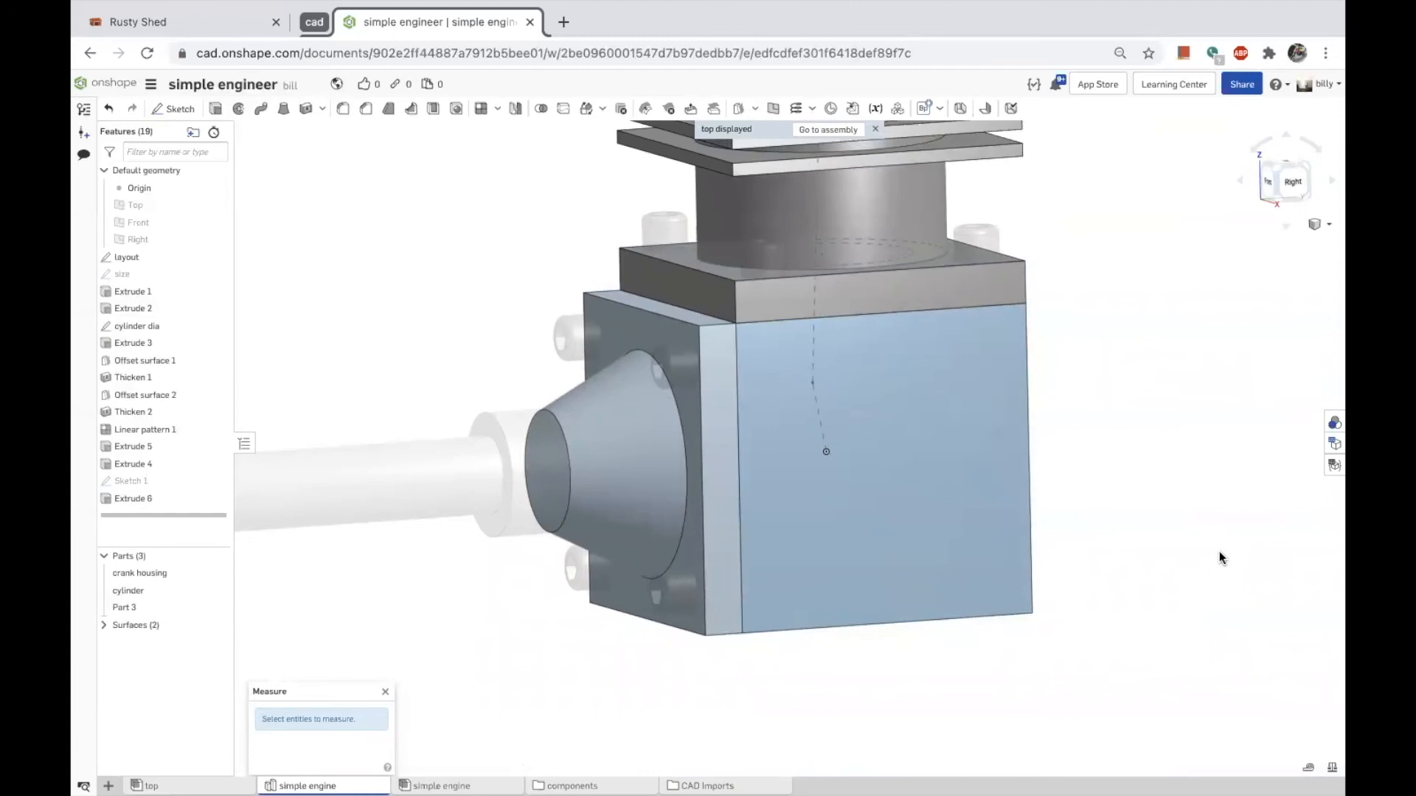
scroll(1178, 569, down, 2)
scroll(811, 483, down, 5)
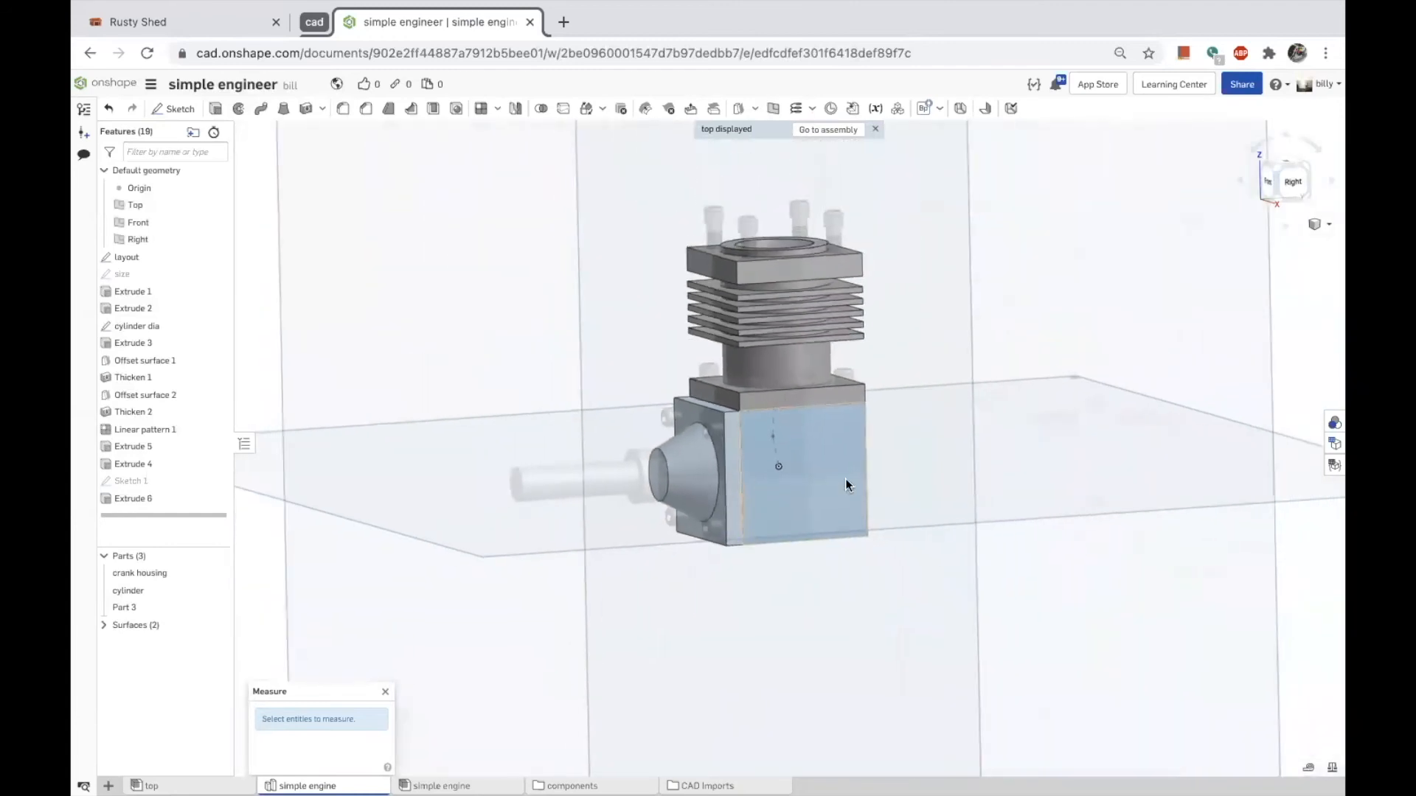
right_drag(339, 300, 421, 284)
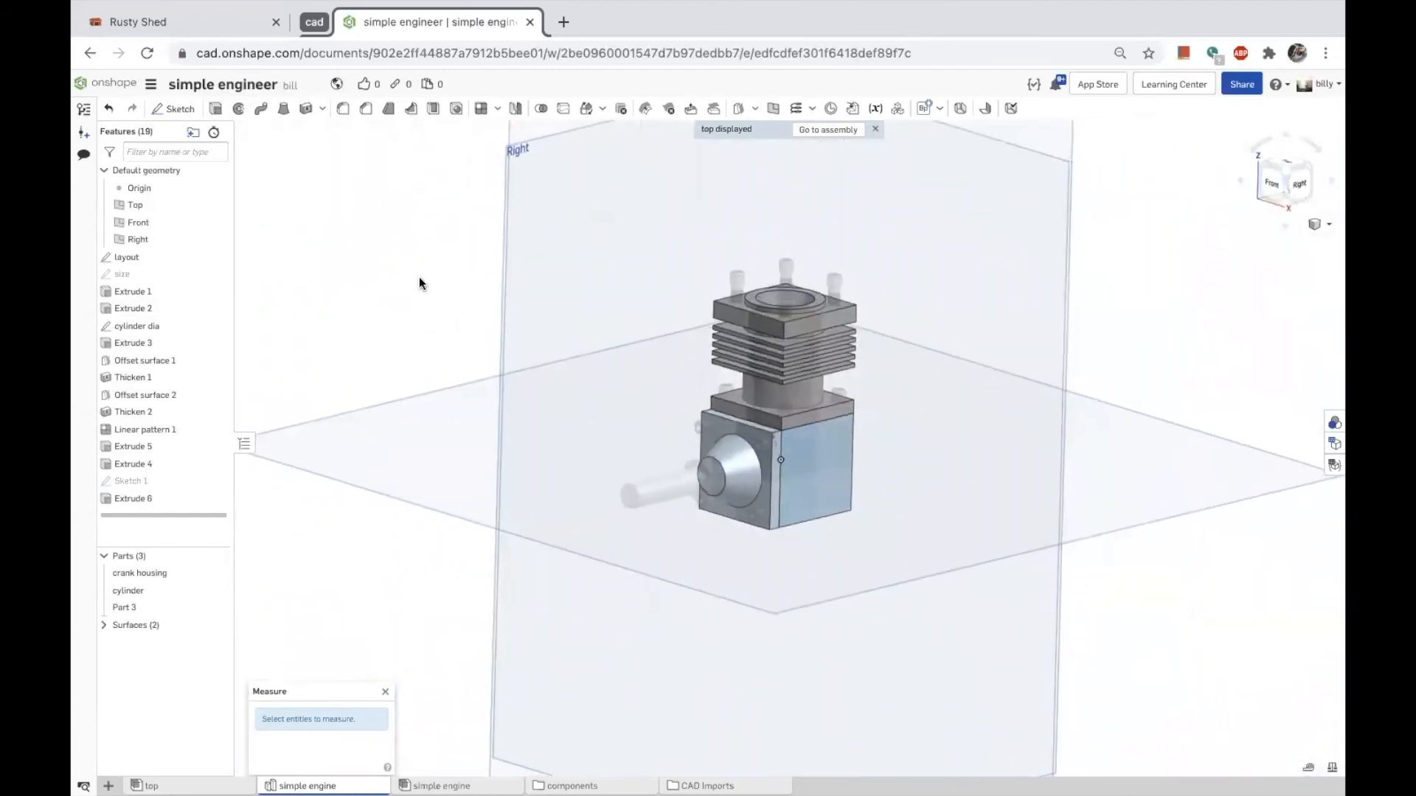
click(551, 134)
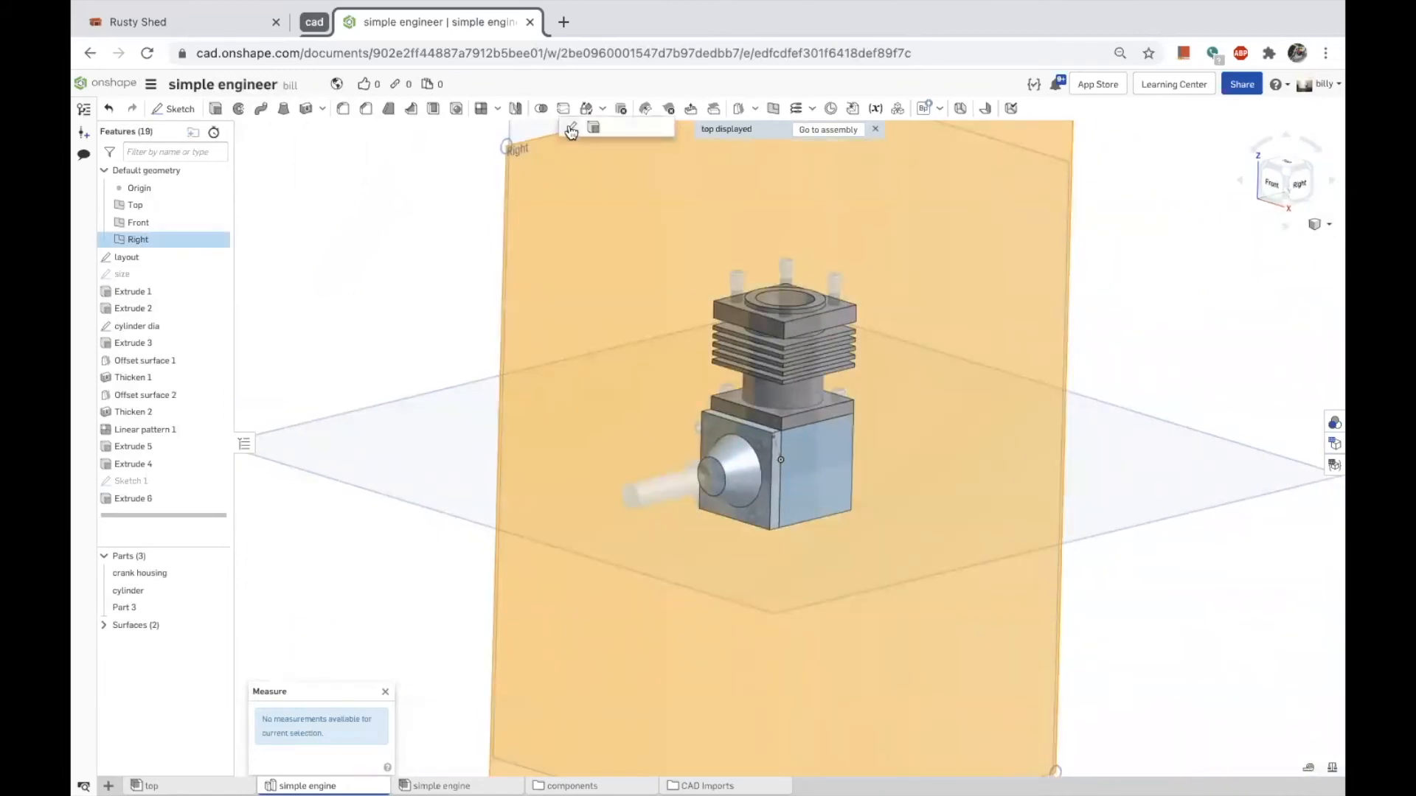
click(571, 131)
scroll(742, 450, up, 5)
right_drag(727, 441, 724, 442)
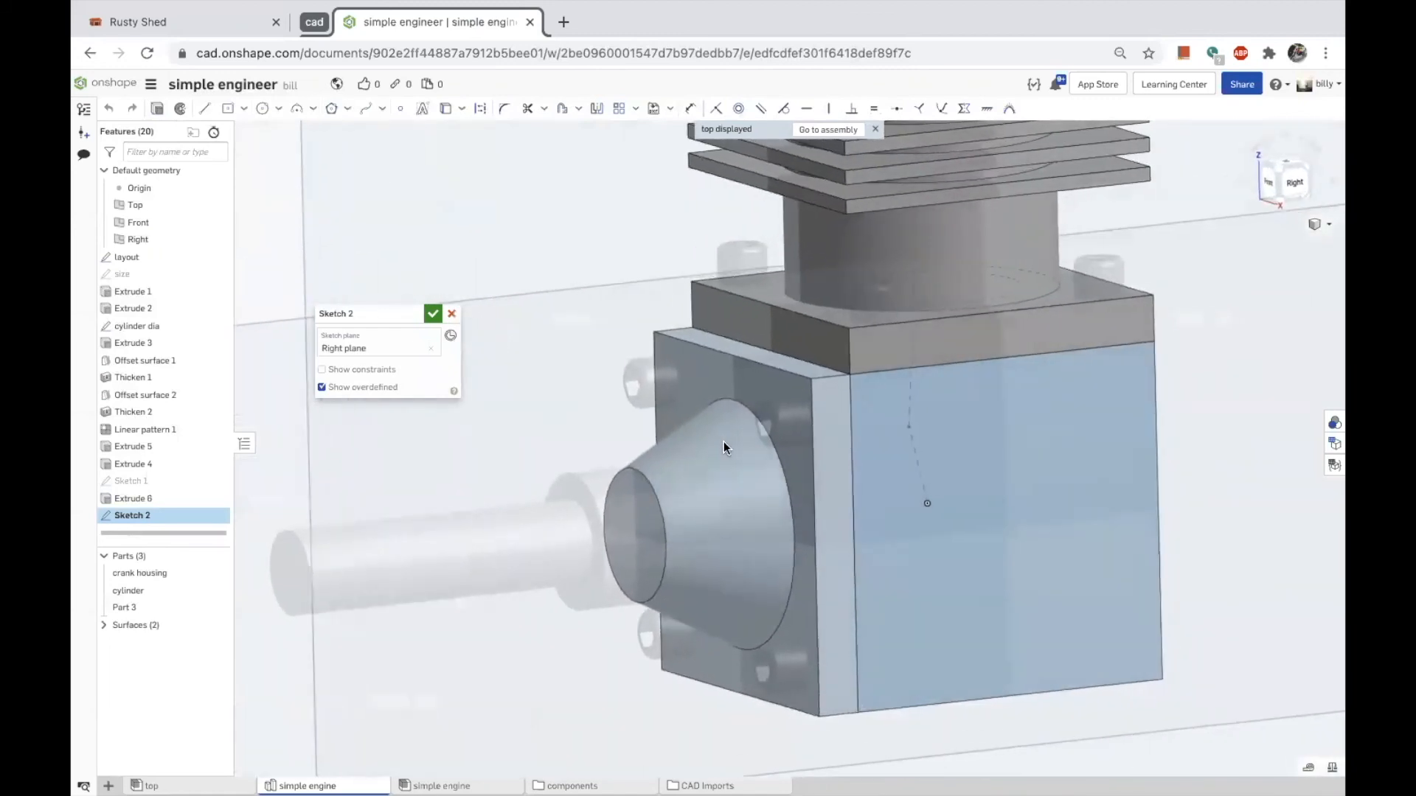
click(217, 609)
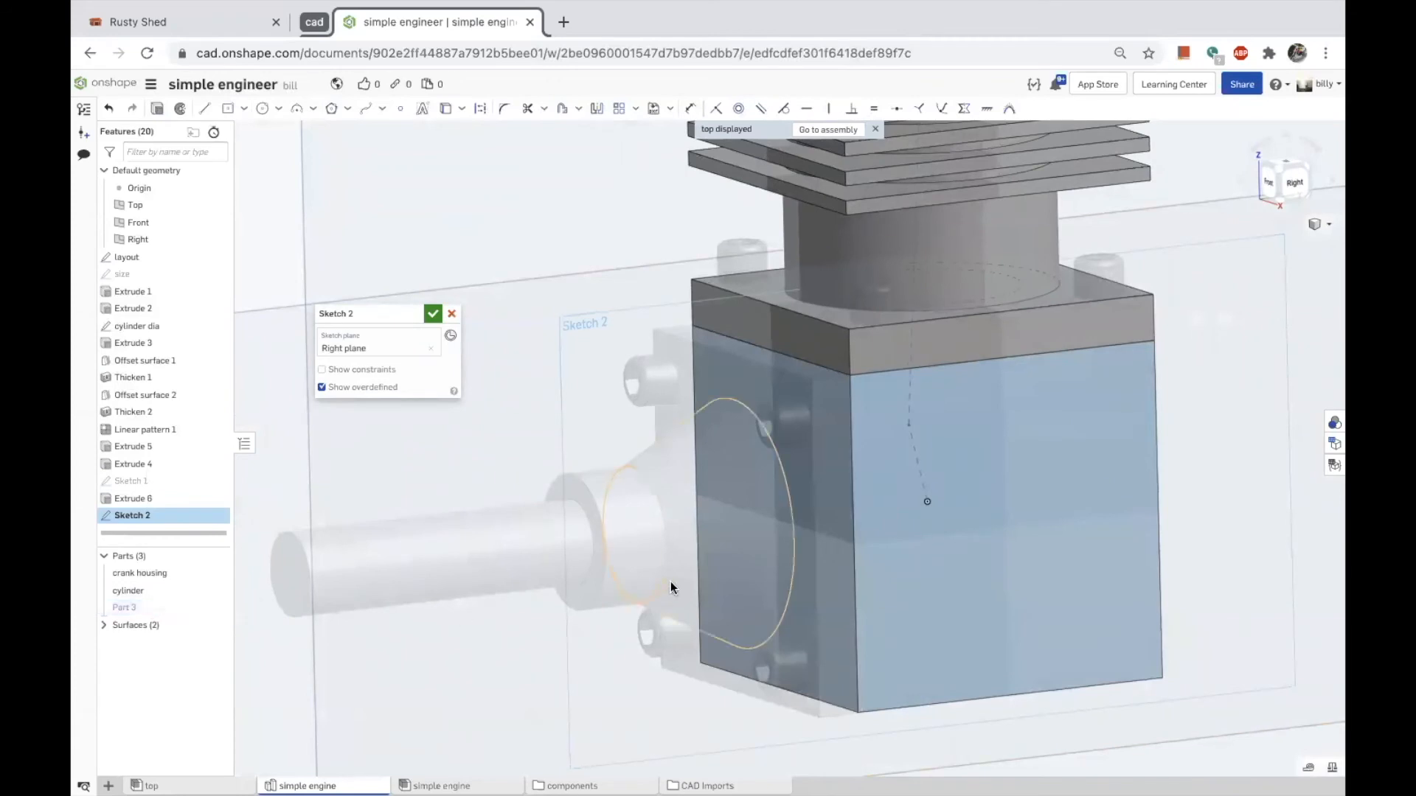
Create intersection curves in the sketch where the Right plane cuts the reference cover's cone and flange faces.
click(460, 111)
click(459, 153)
click(735, 376)
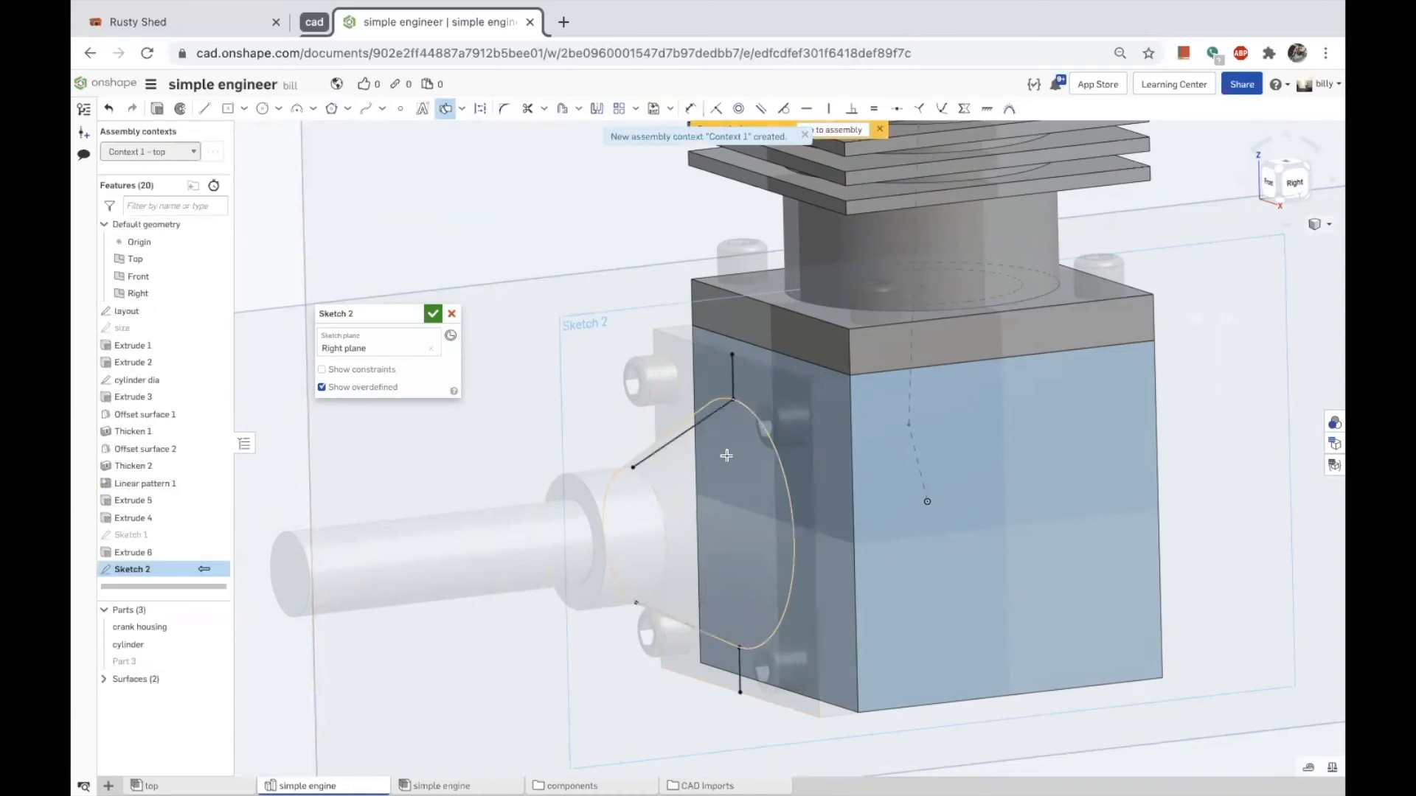
Add an angle dimension between the upper vertical and sloped intersection lines on the outer side, and delete it.
key(d)
click(732, 374)
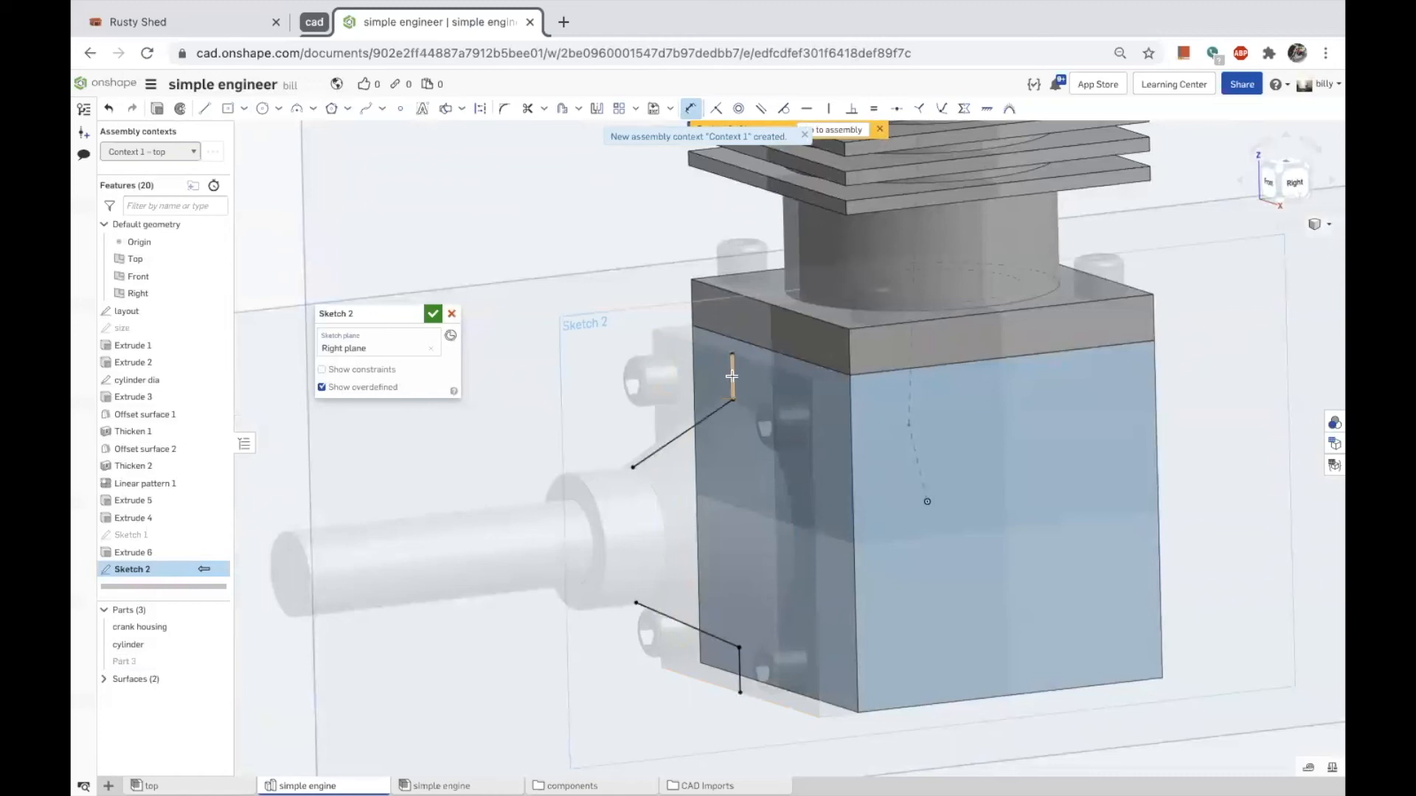
click(704, 420)
click(699, 408)
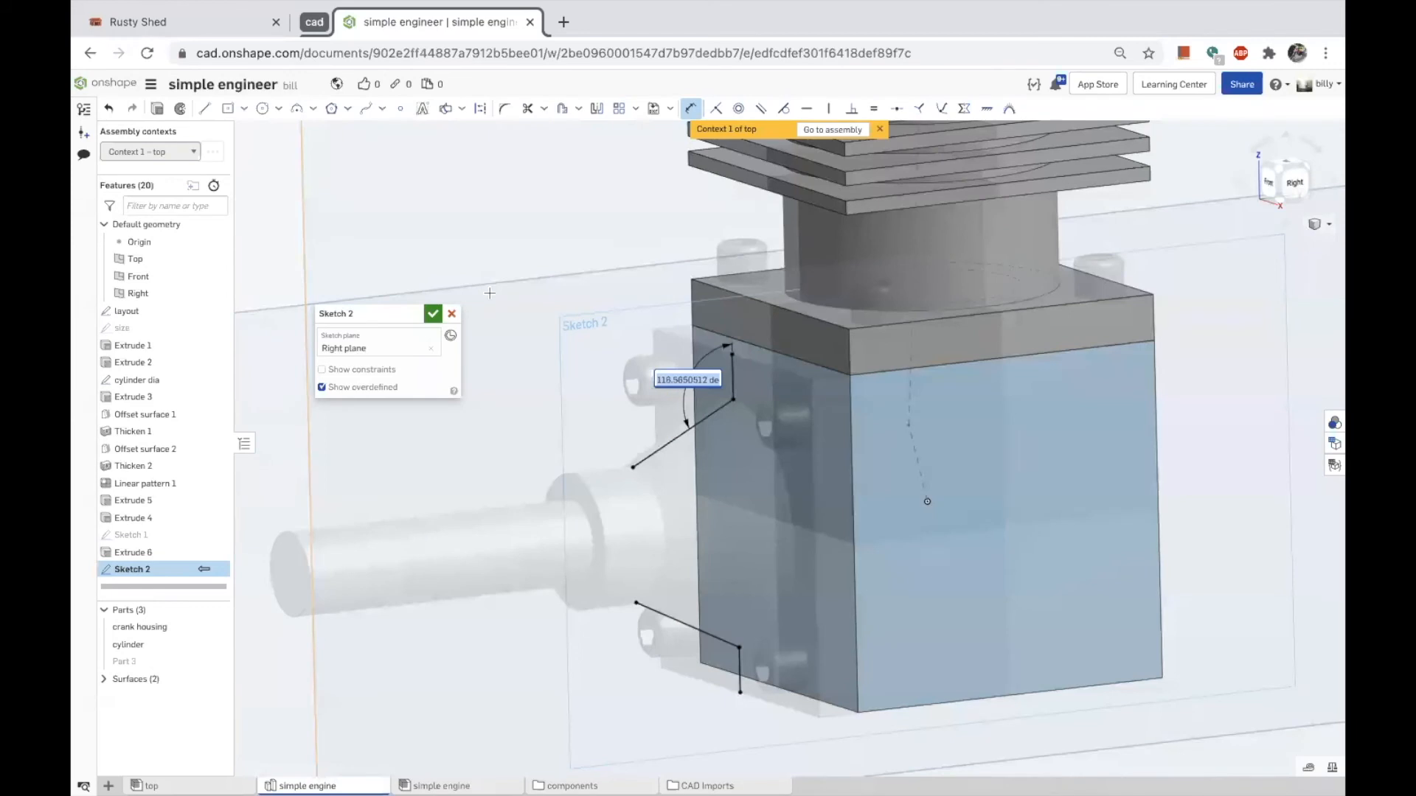
key(Return)
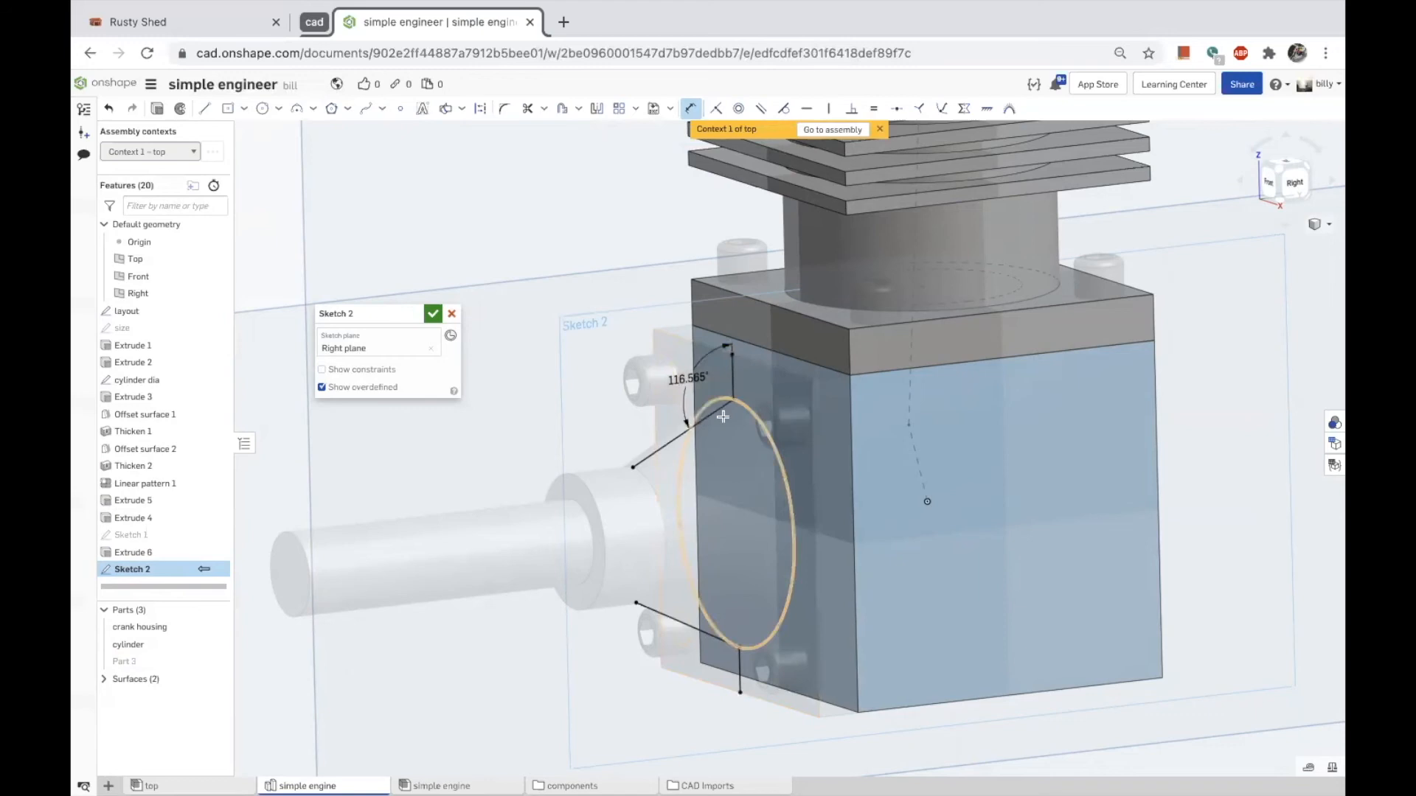
key(Escape)
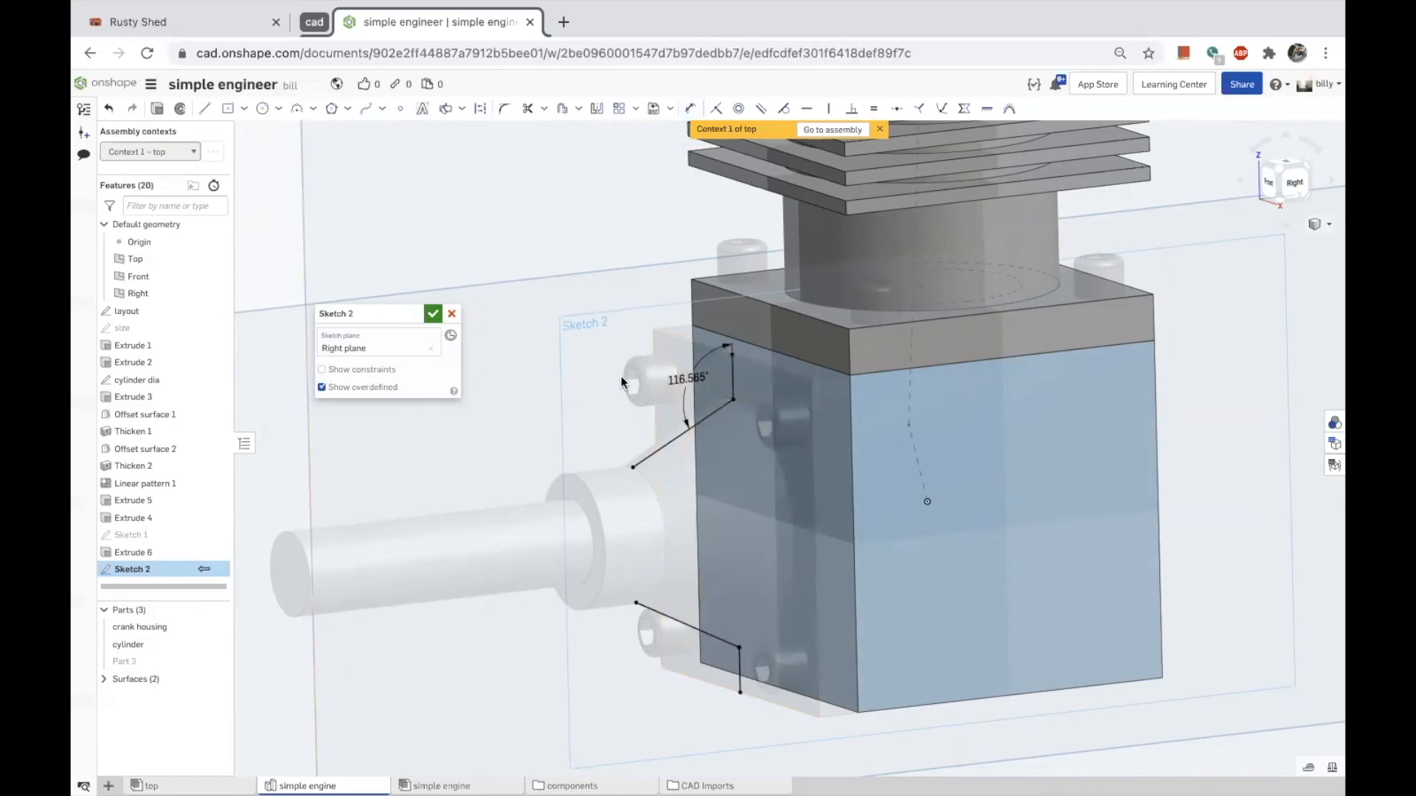
click(691, 379)
key(Delete)
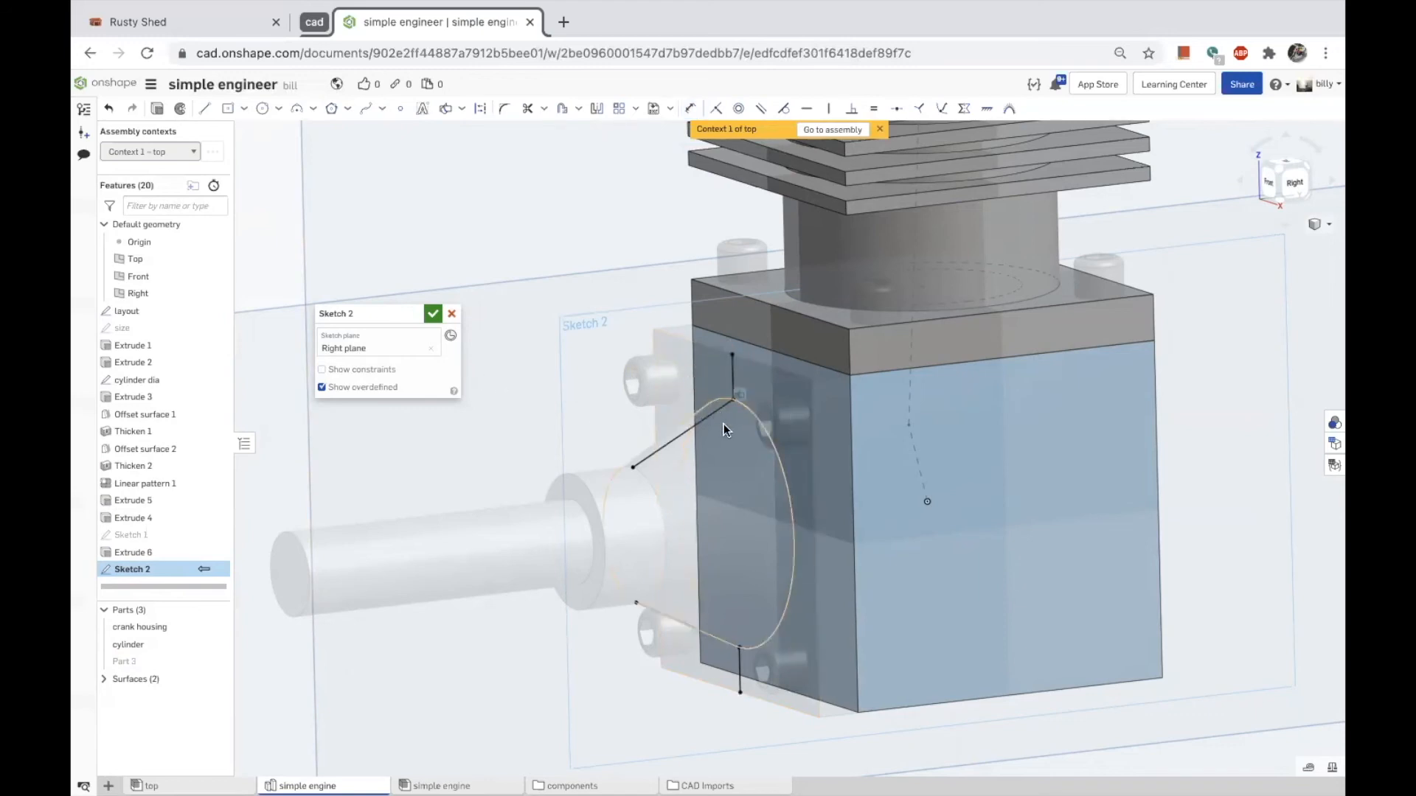
Try to place the angle dimension between the upper vertical and sloped lines on their inner side.
key(d)
click(731, 382)
click(711, 418)
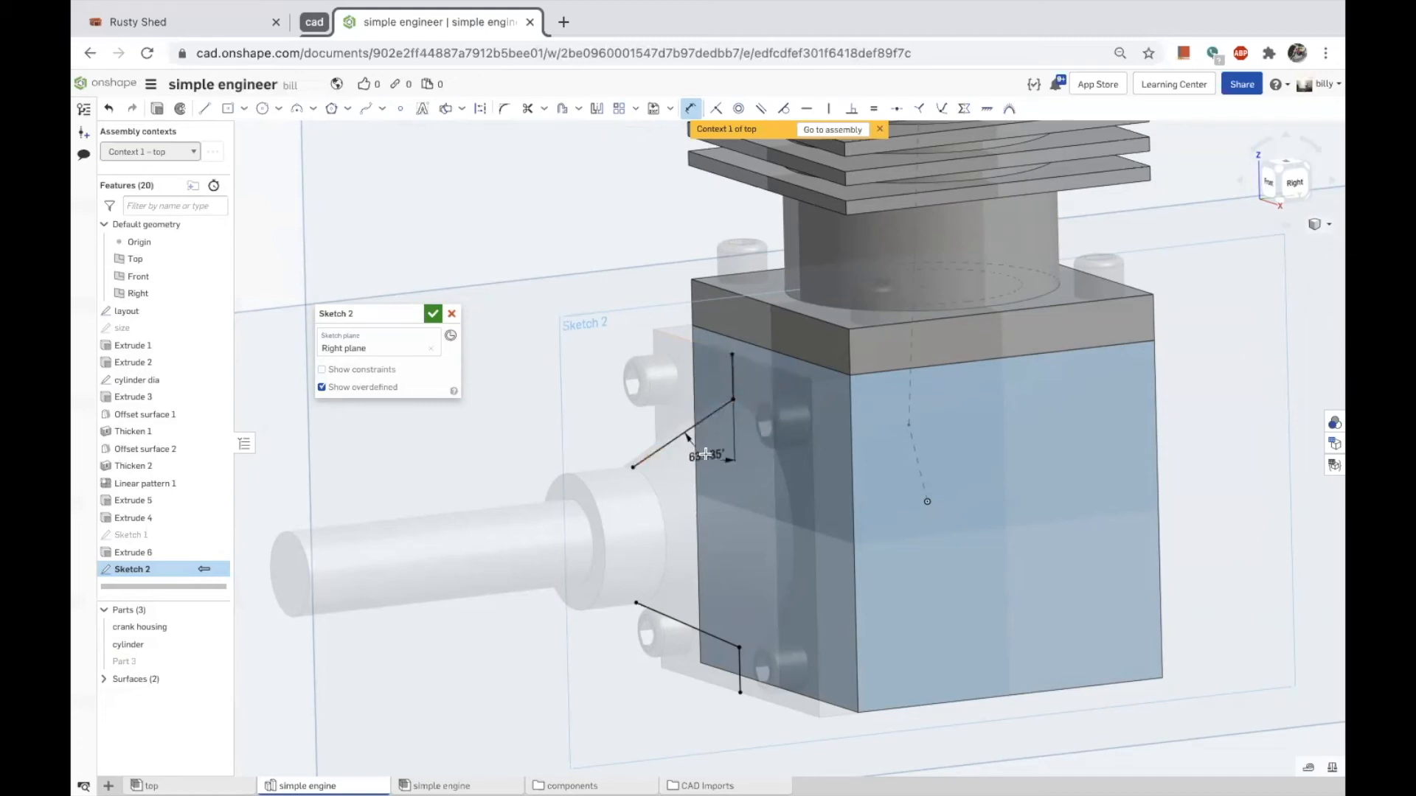
key(Escape)
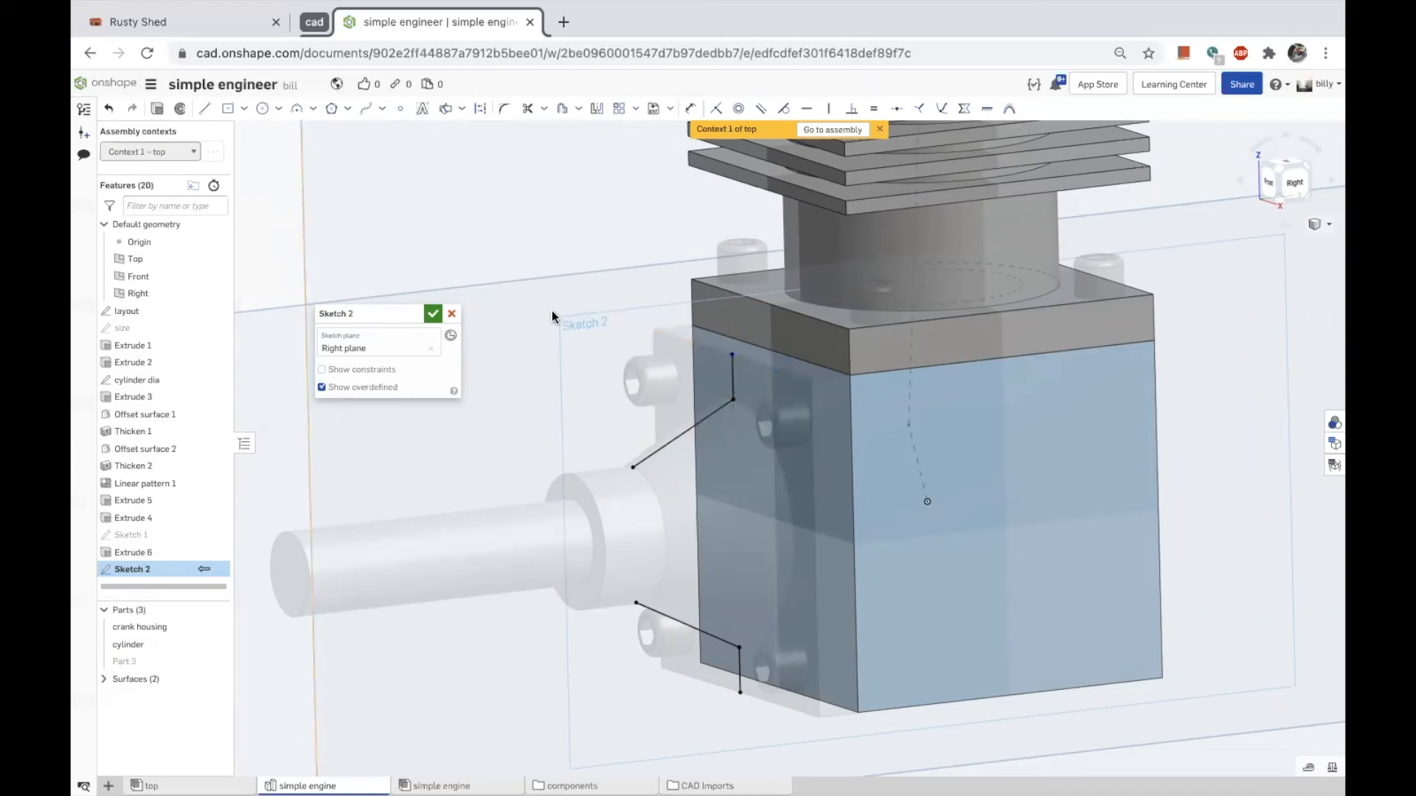
Move the upper vertical line's free end down below the sloped line's corner and try the angle dimension again.
drag(732, 351, 738, 492)
key(d)
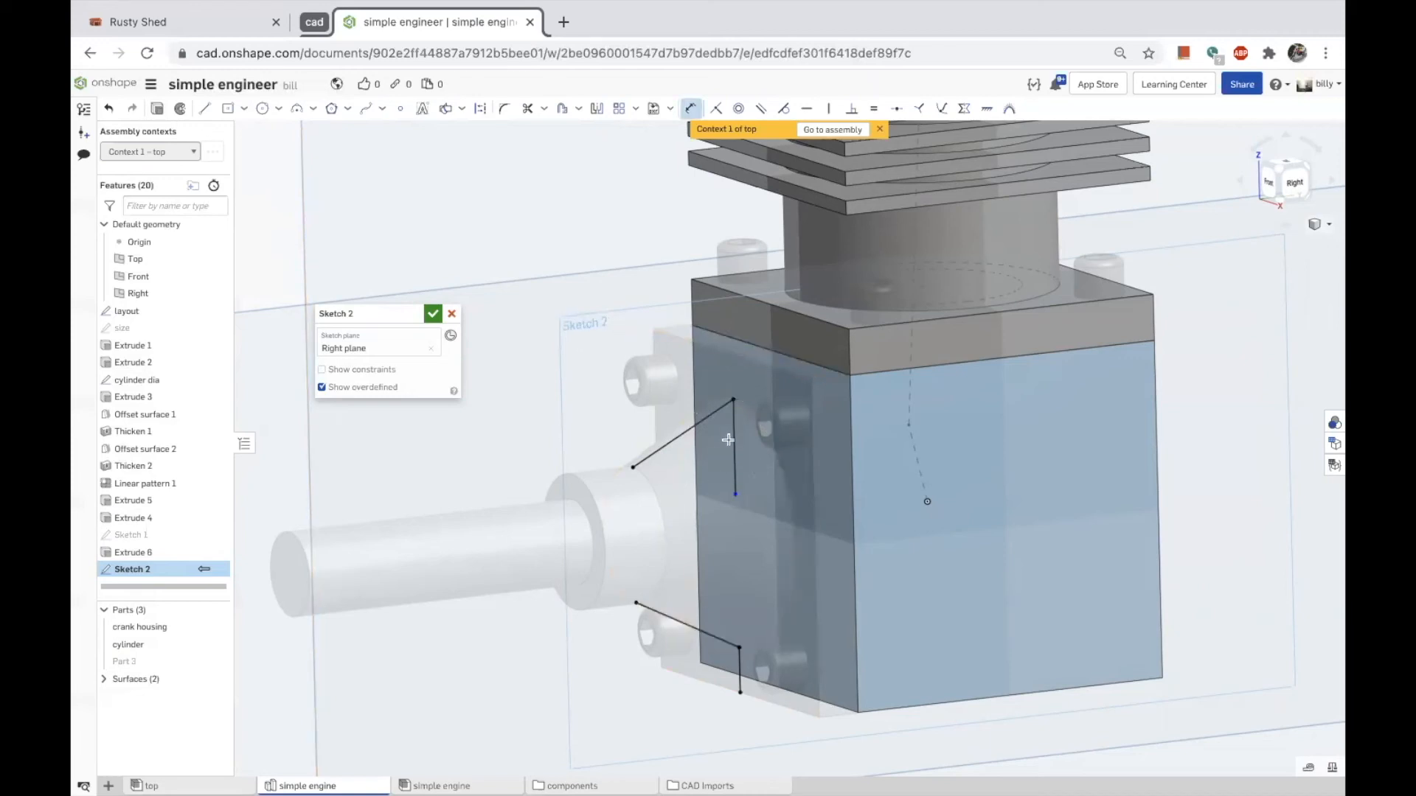
click(734, 446)
click(699, 423)
key(Escape)
Draw a line about 4 mm long from the upper corner of the cone profile outward along the cone axis direction.
key(l)
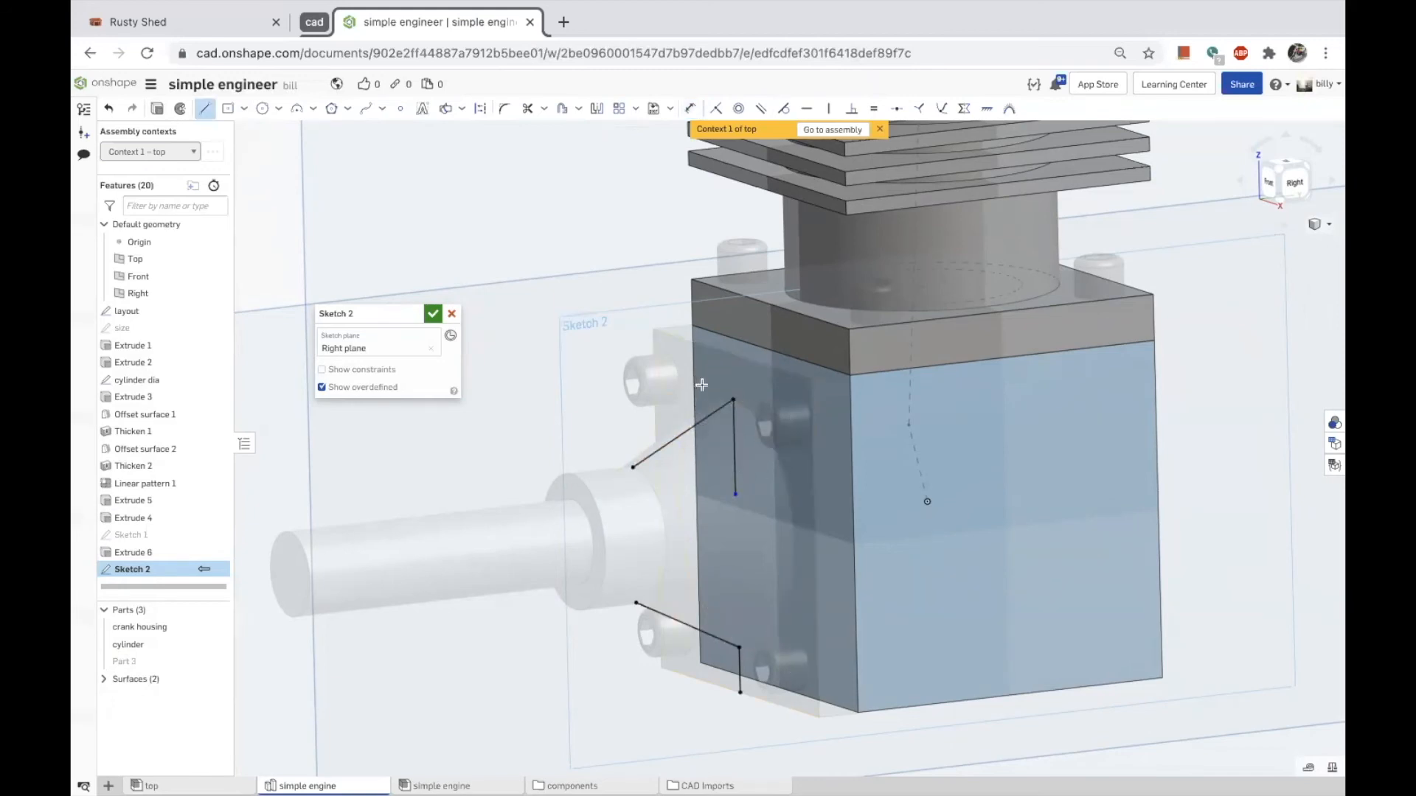
click(668, 406)
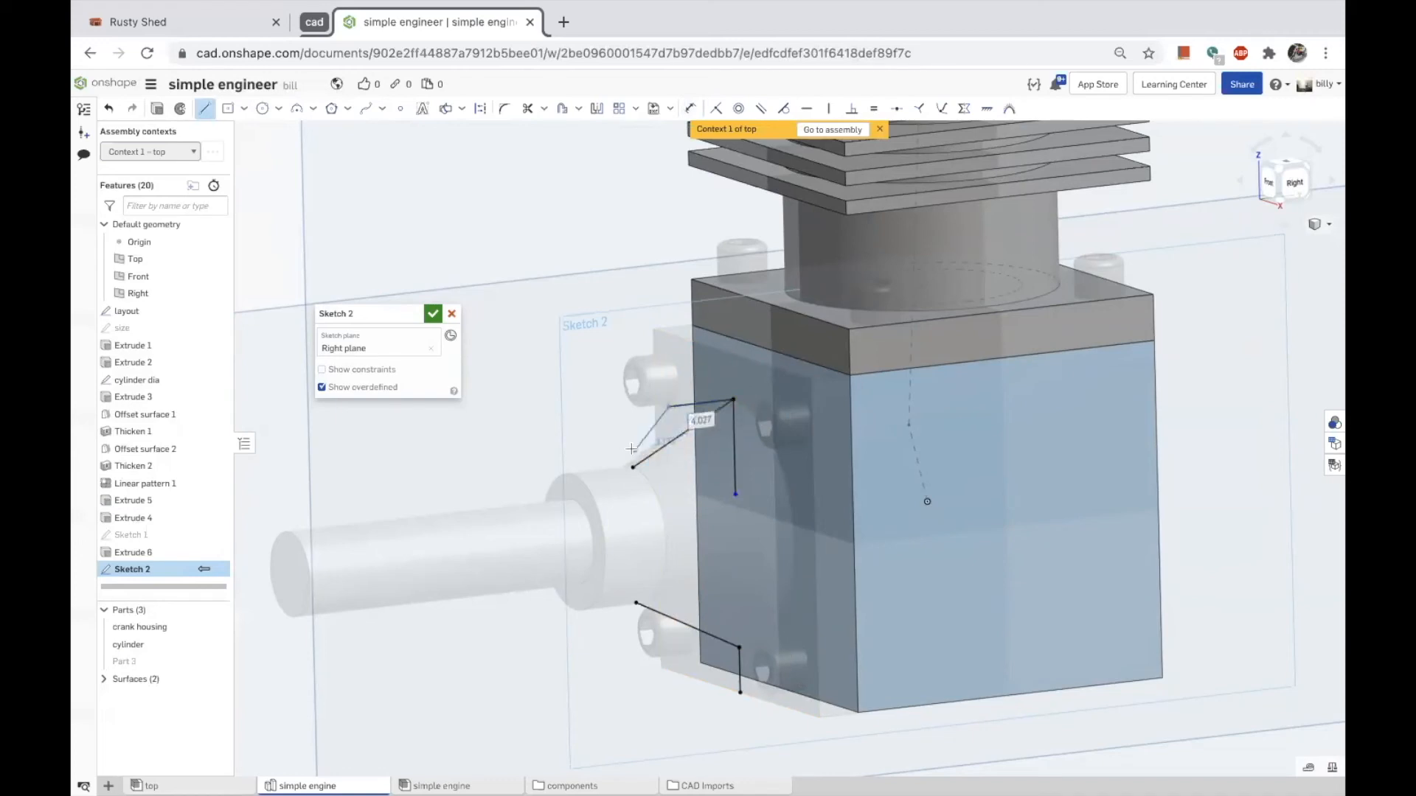
key(Escape)
Dimension the angle between the short axis-direction line and the upper sloped line, copy its value, and discard the sketch.
key(d)
click(680, 405)
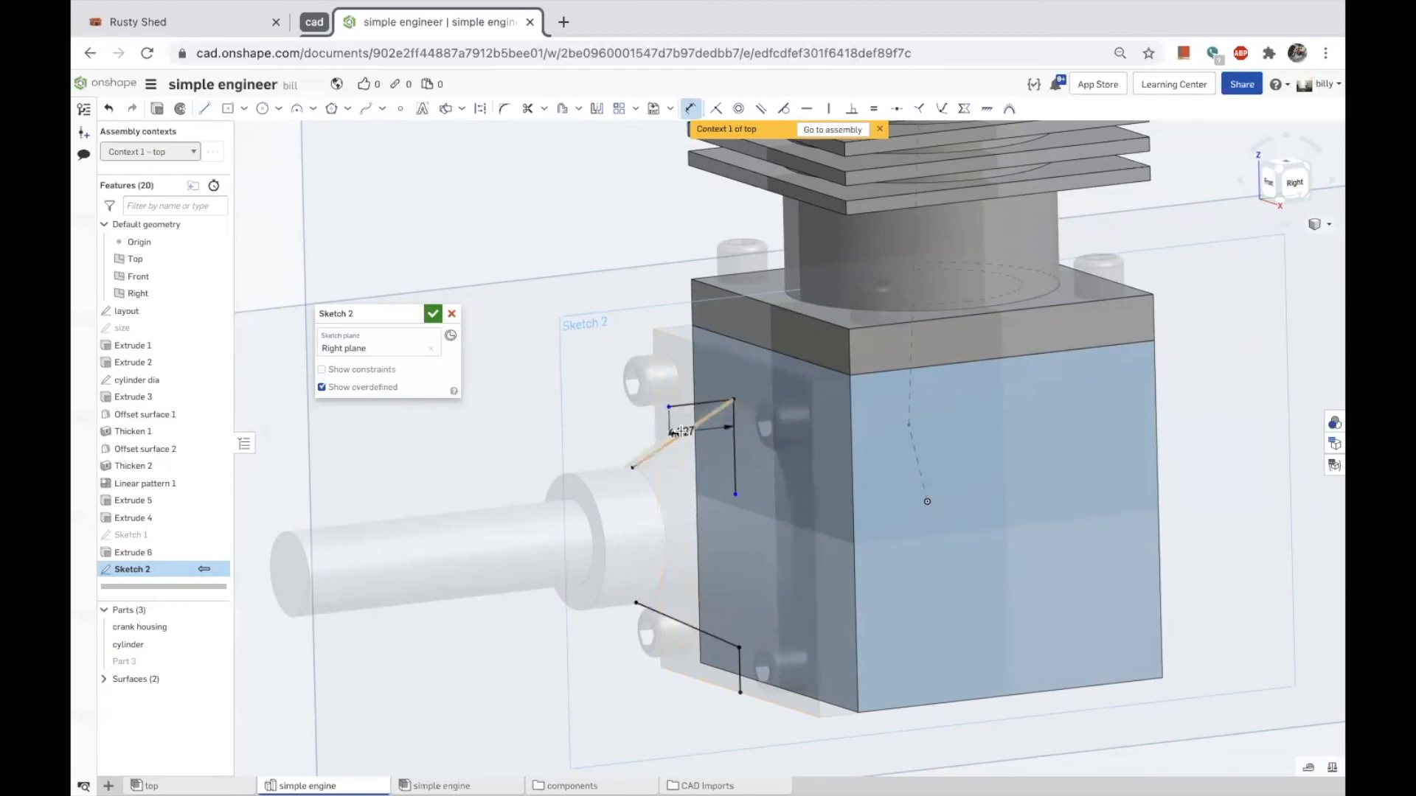
click(657, 450)
click(629, 441)
key(ctrl+c)
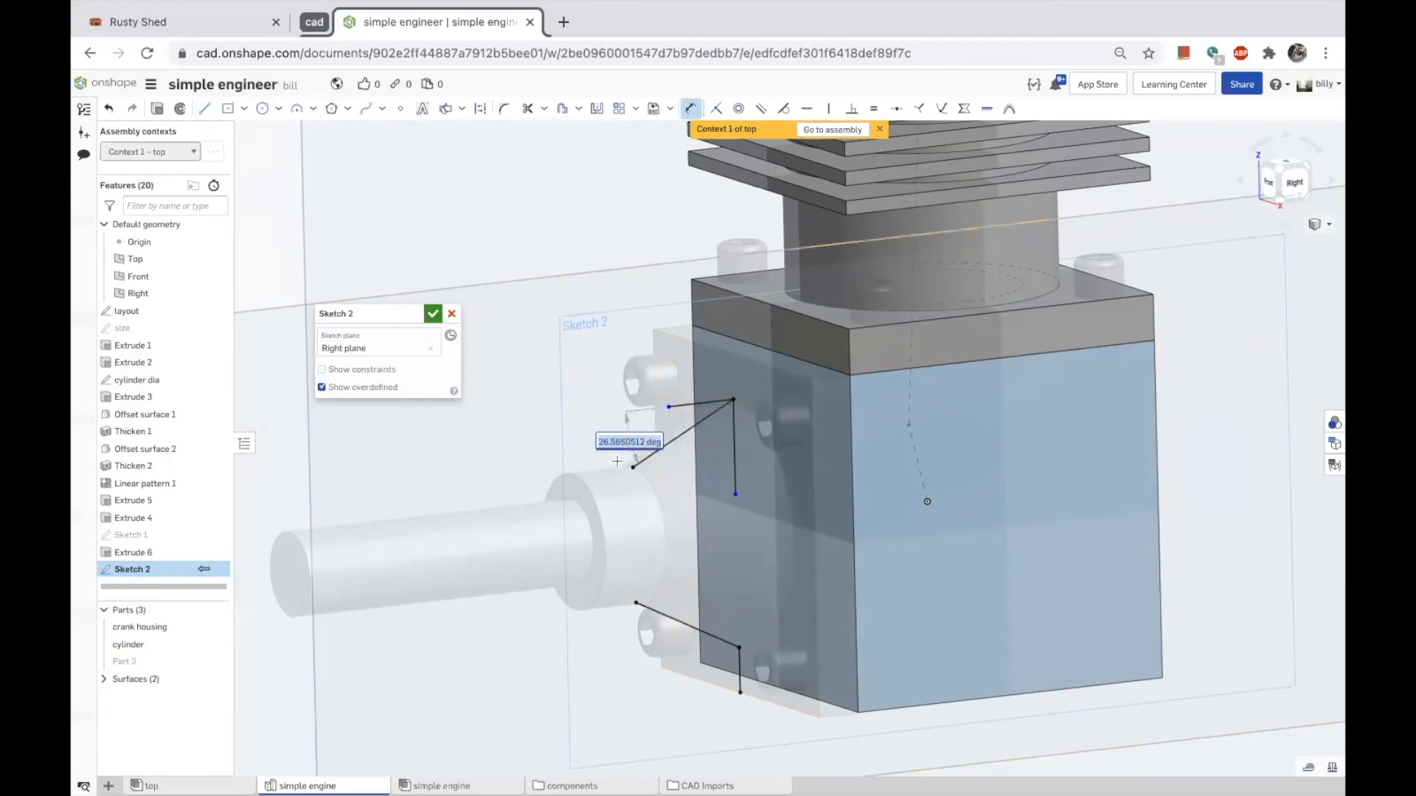
click(448, 312)
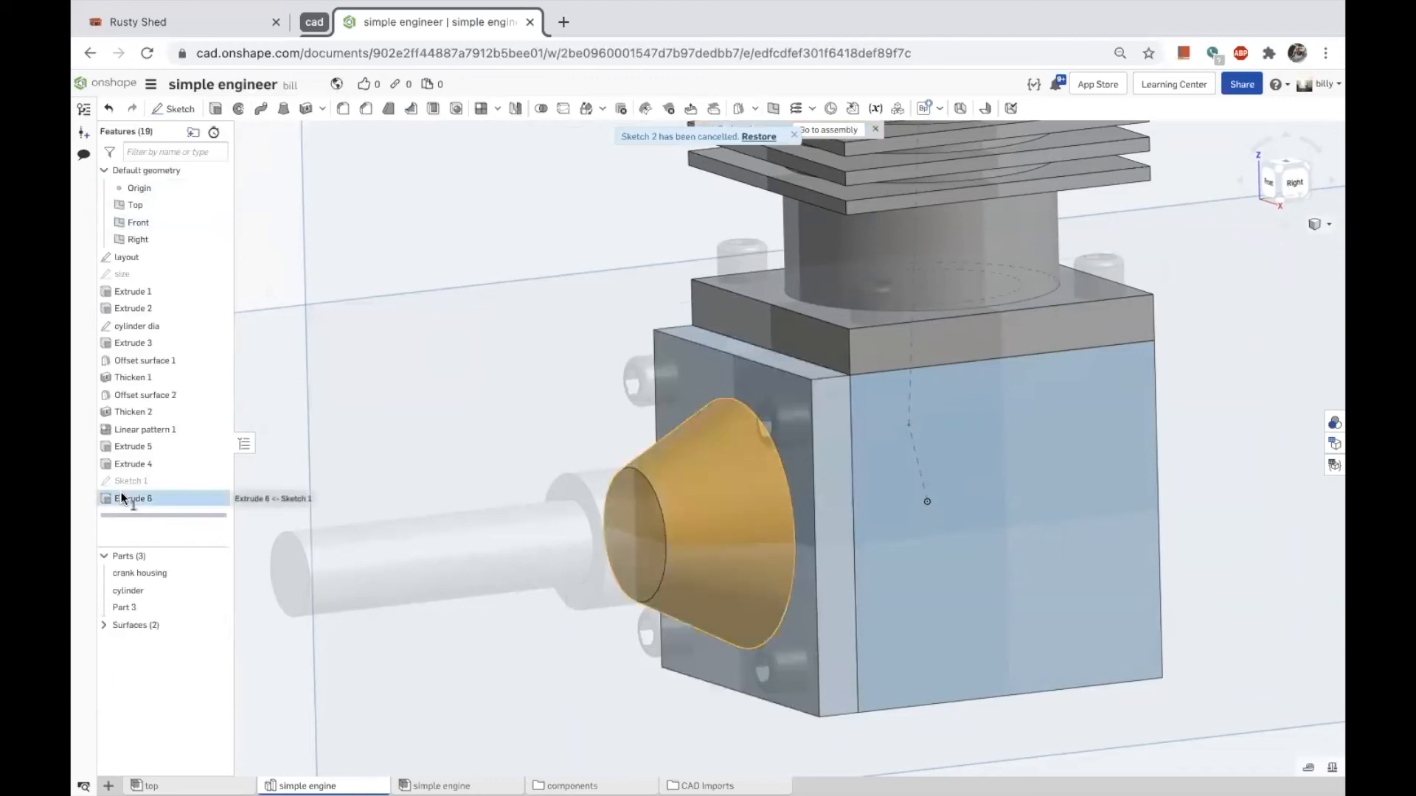
Set the draft angle of the tapered boss extrusion (Extrude 6) to the copied 26.5650512 deg.
double_click(196, 499)
click(407, 437)
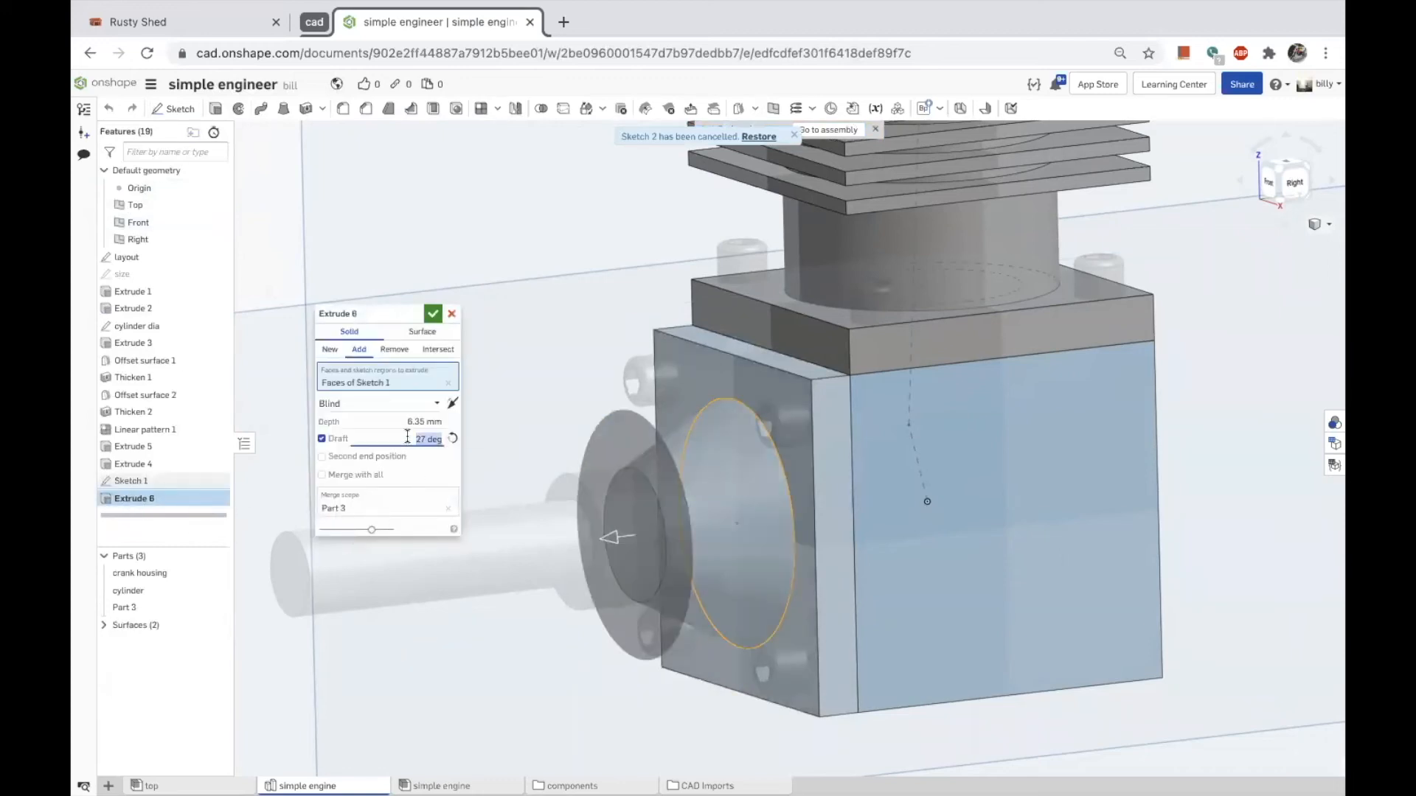
key(ctrl+v)
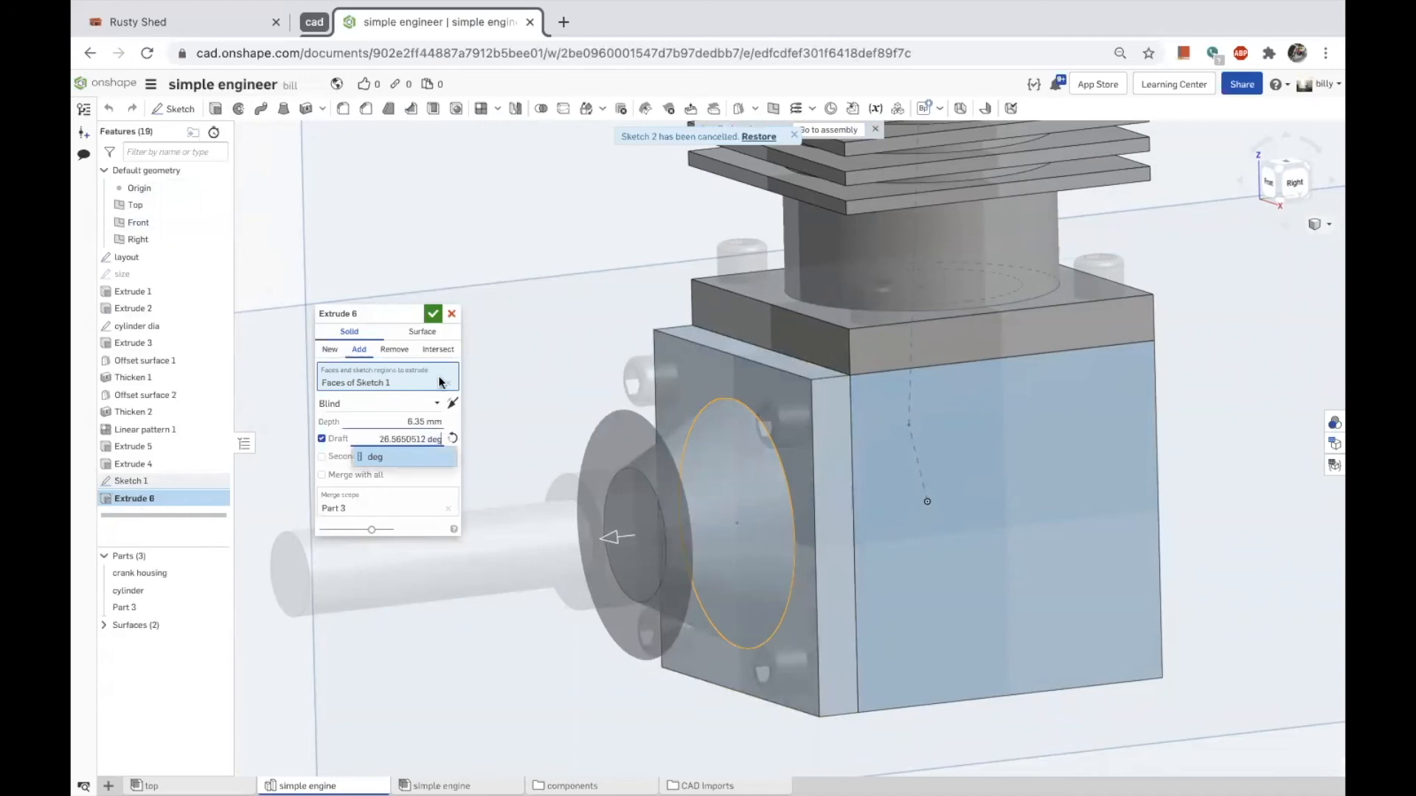
click(433, 314)
scroll(659, 455, down, 4)
right_drag(702, 486, 598, 465)
scroll(684, 505, down, 3)
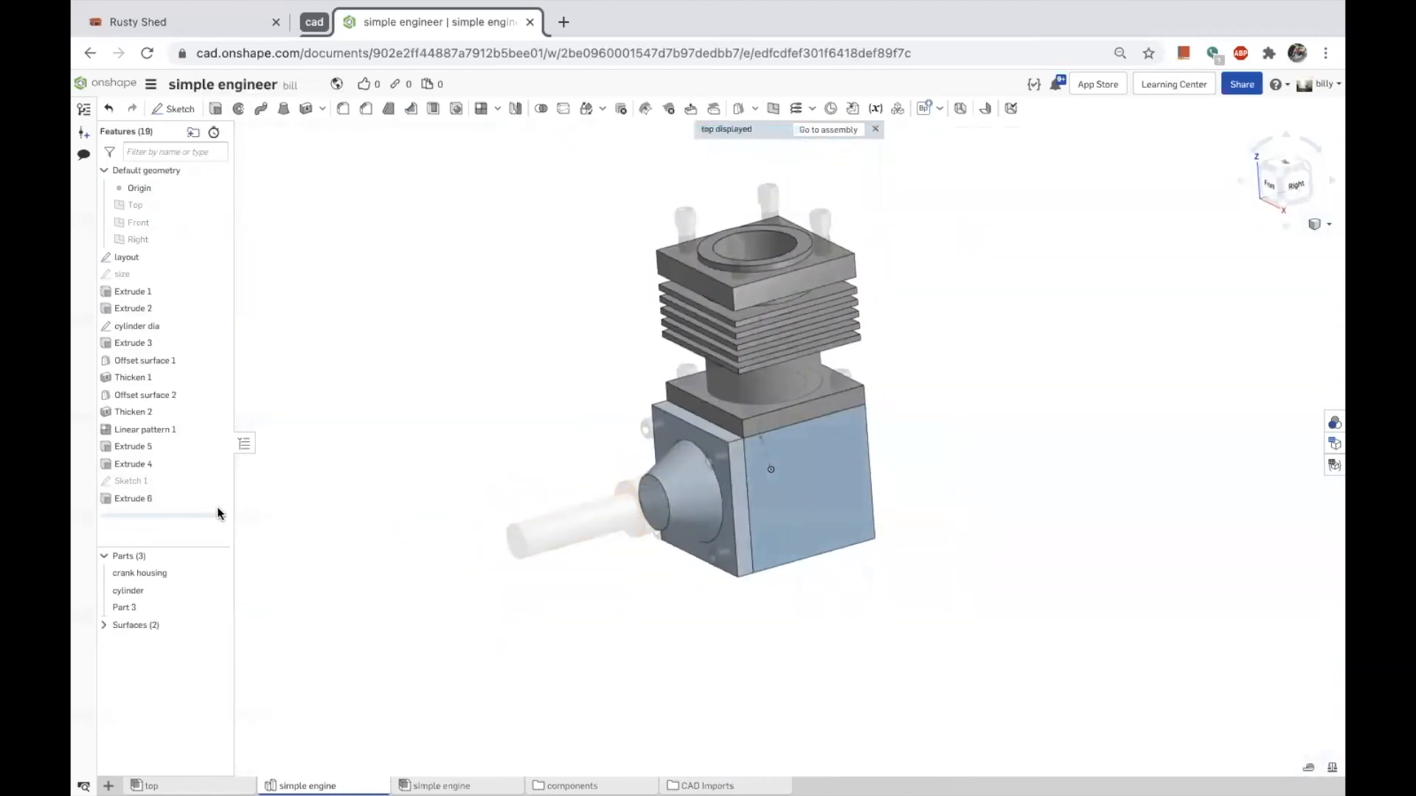
Measure the distance between the reference collar's outer end face and the small end edge of the cone.
scroll(653, 500, up, 5)
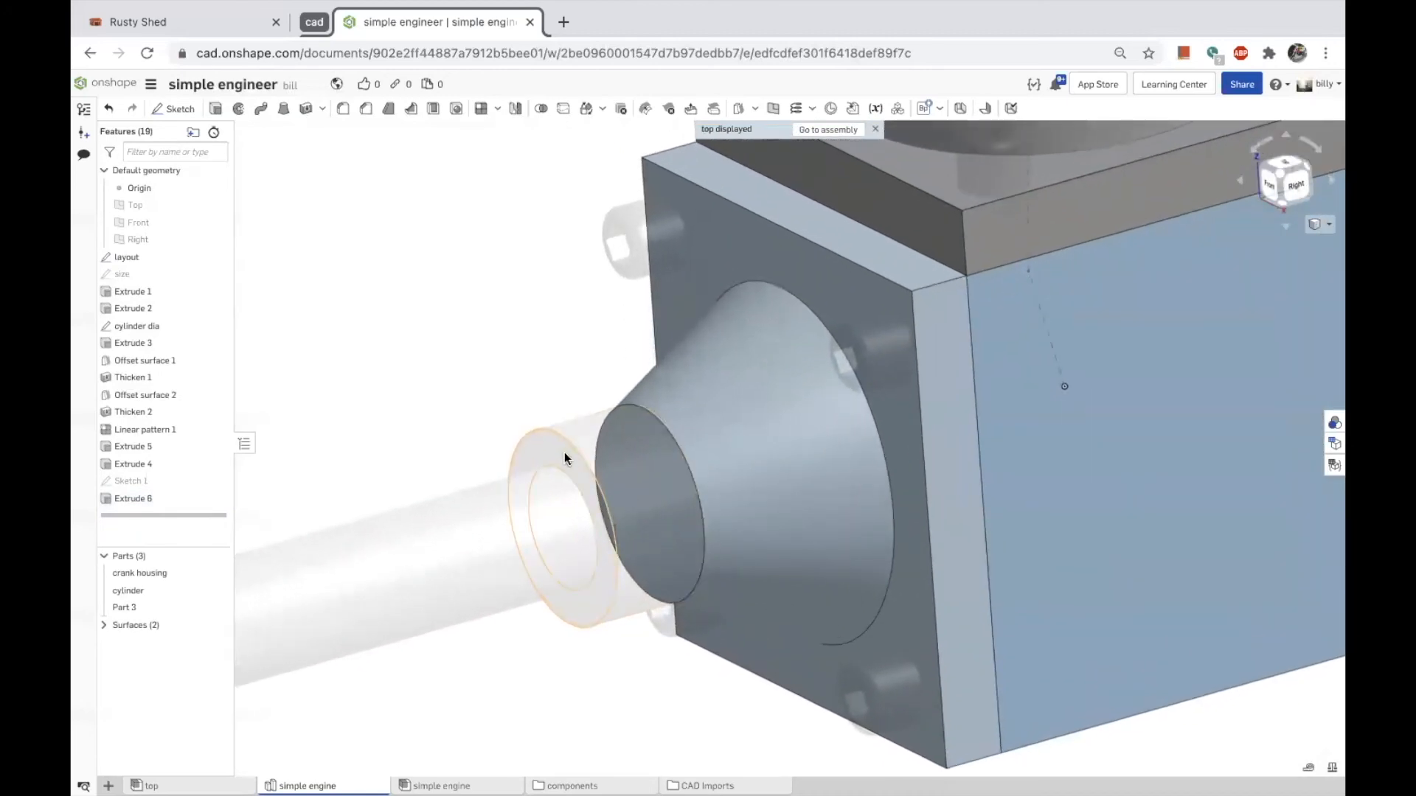
click(564, 453)
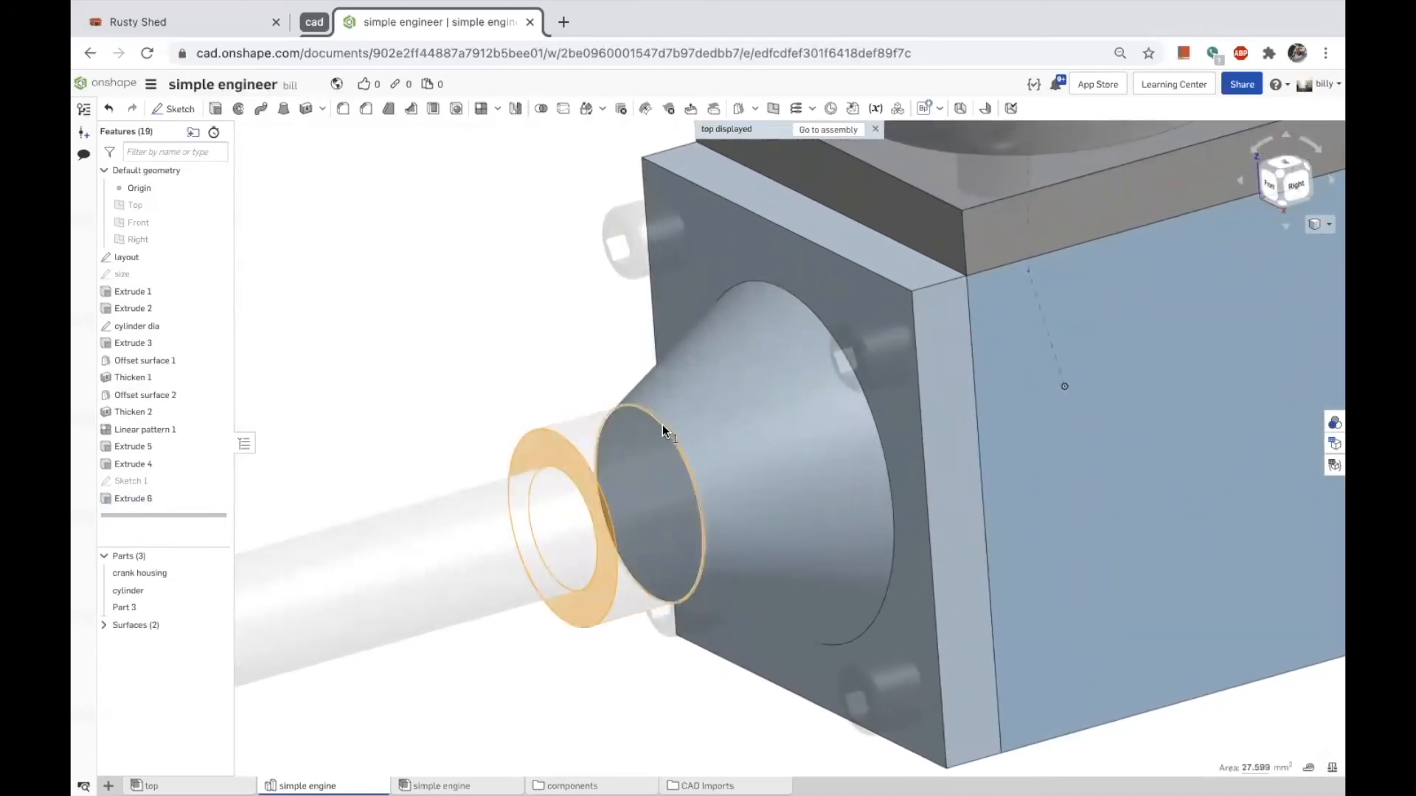
click(662, 424)
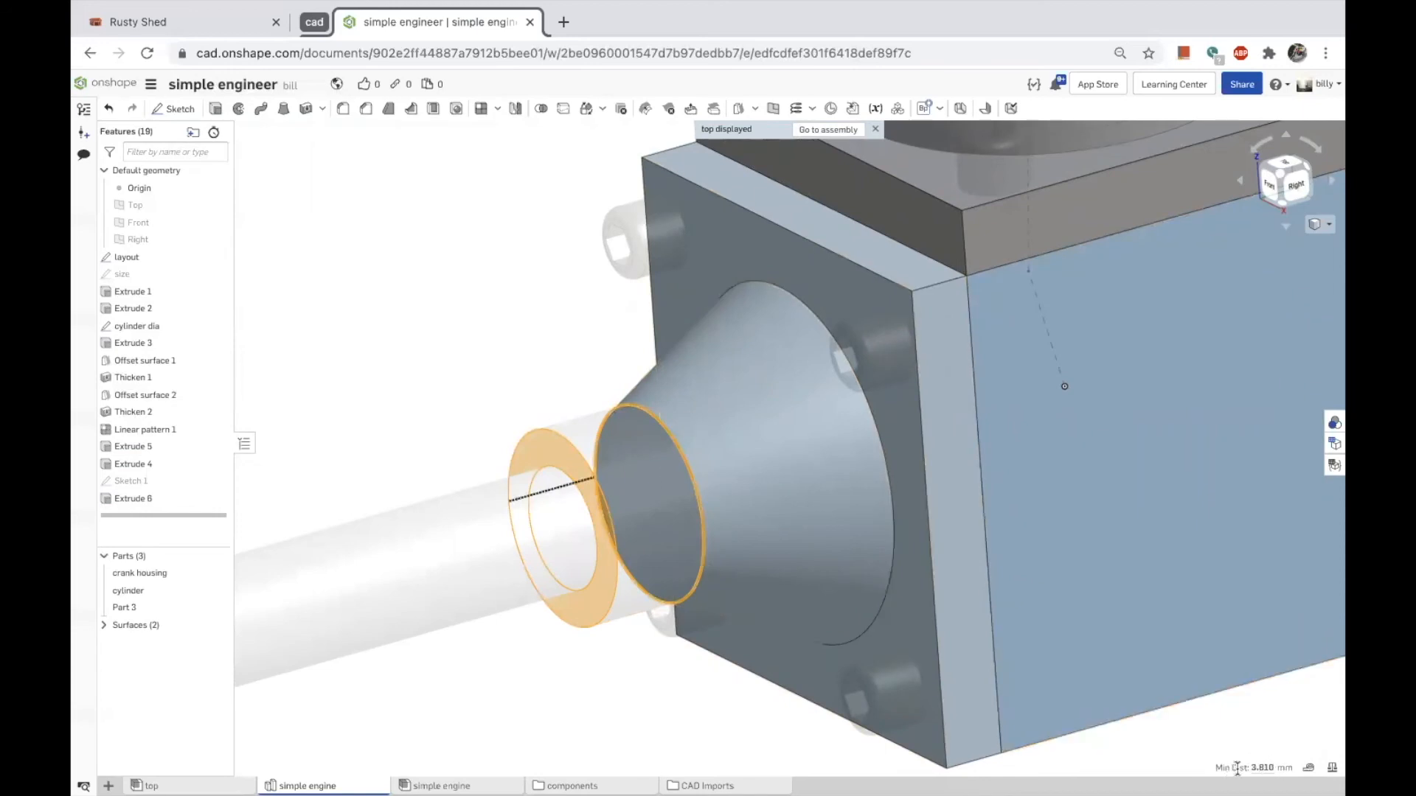
mouse_move(1262, 767)
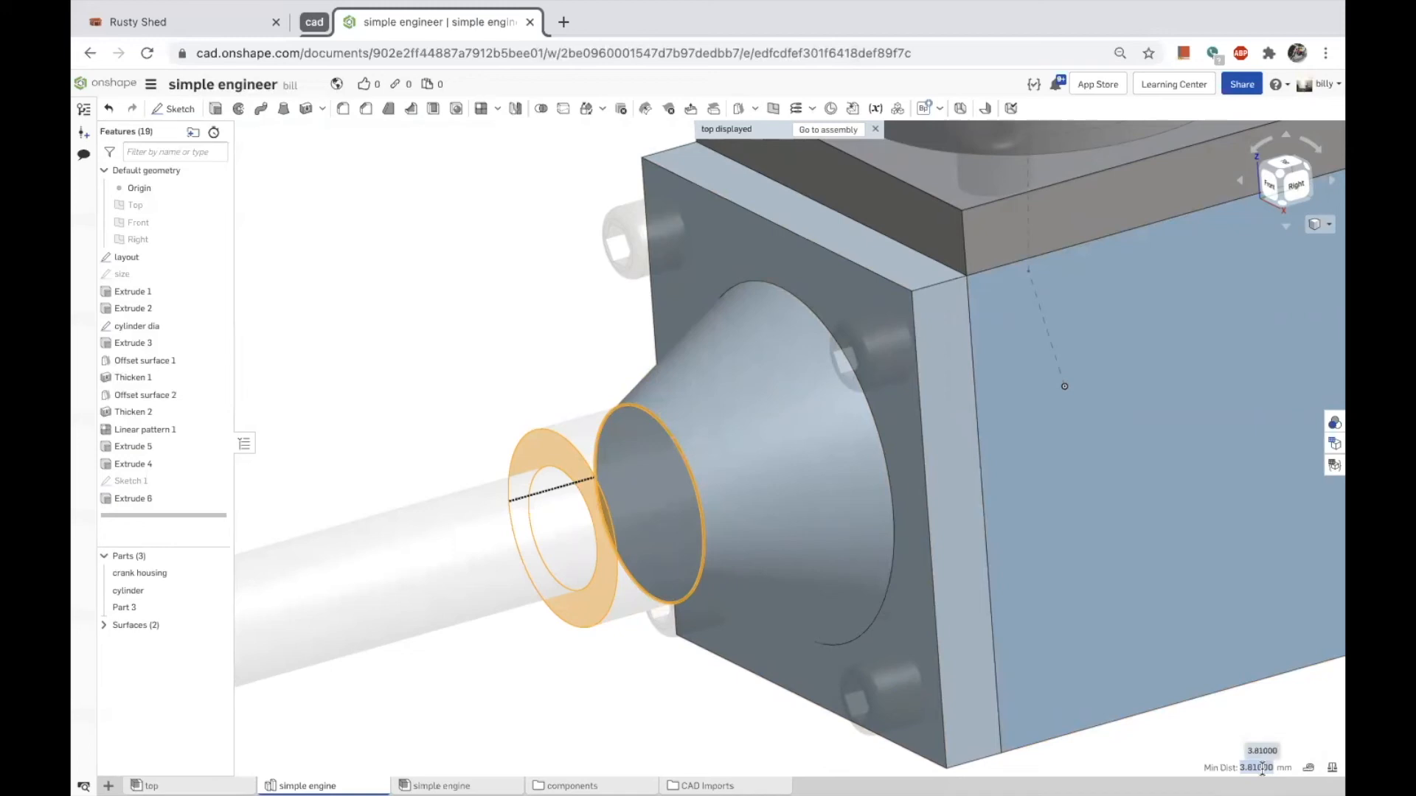
click(503, 338)
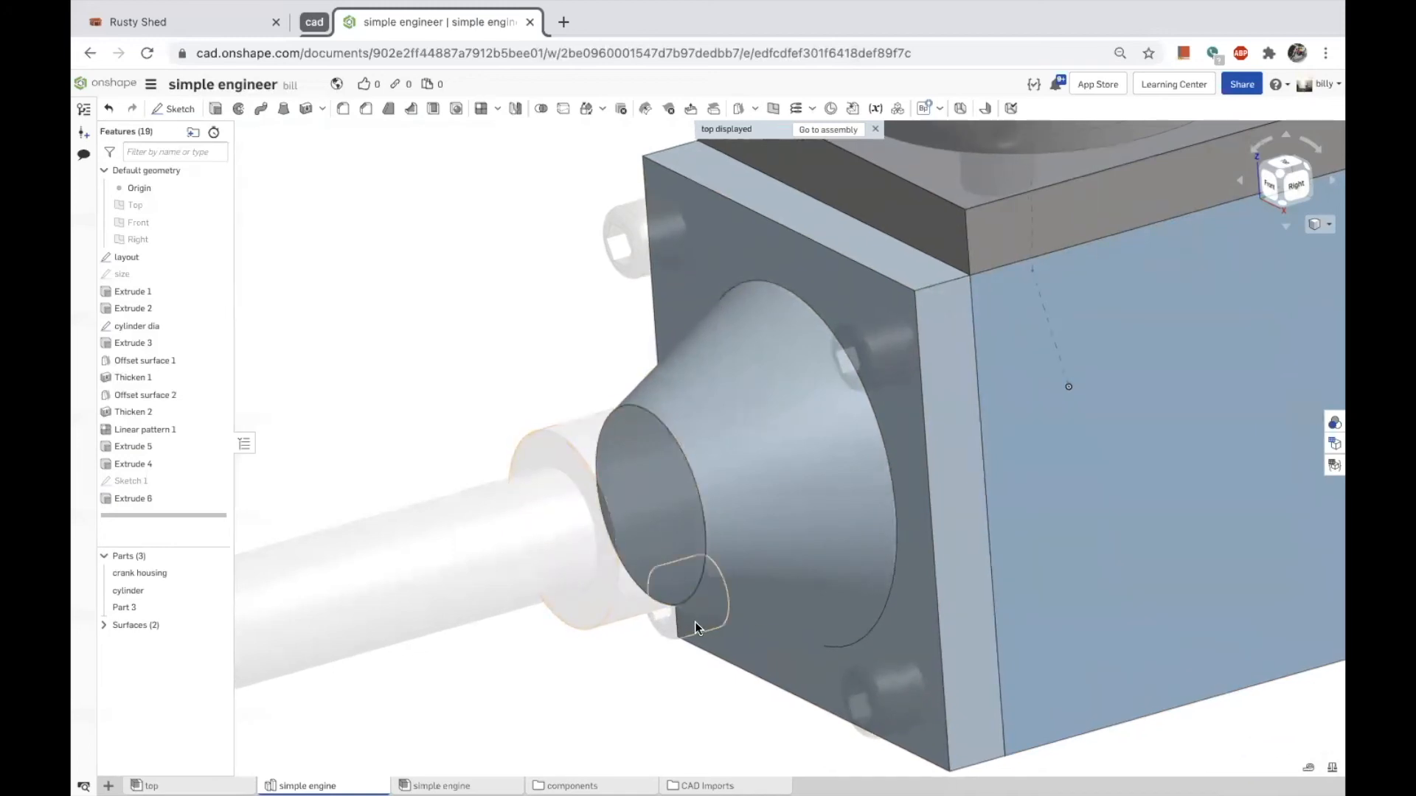
Extrude the cone's small end face outward 3.81 mm as a straight collar added to Part 3.
click(694, 600)
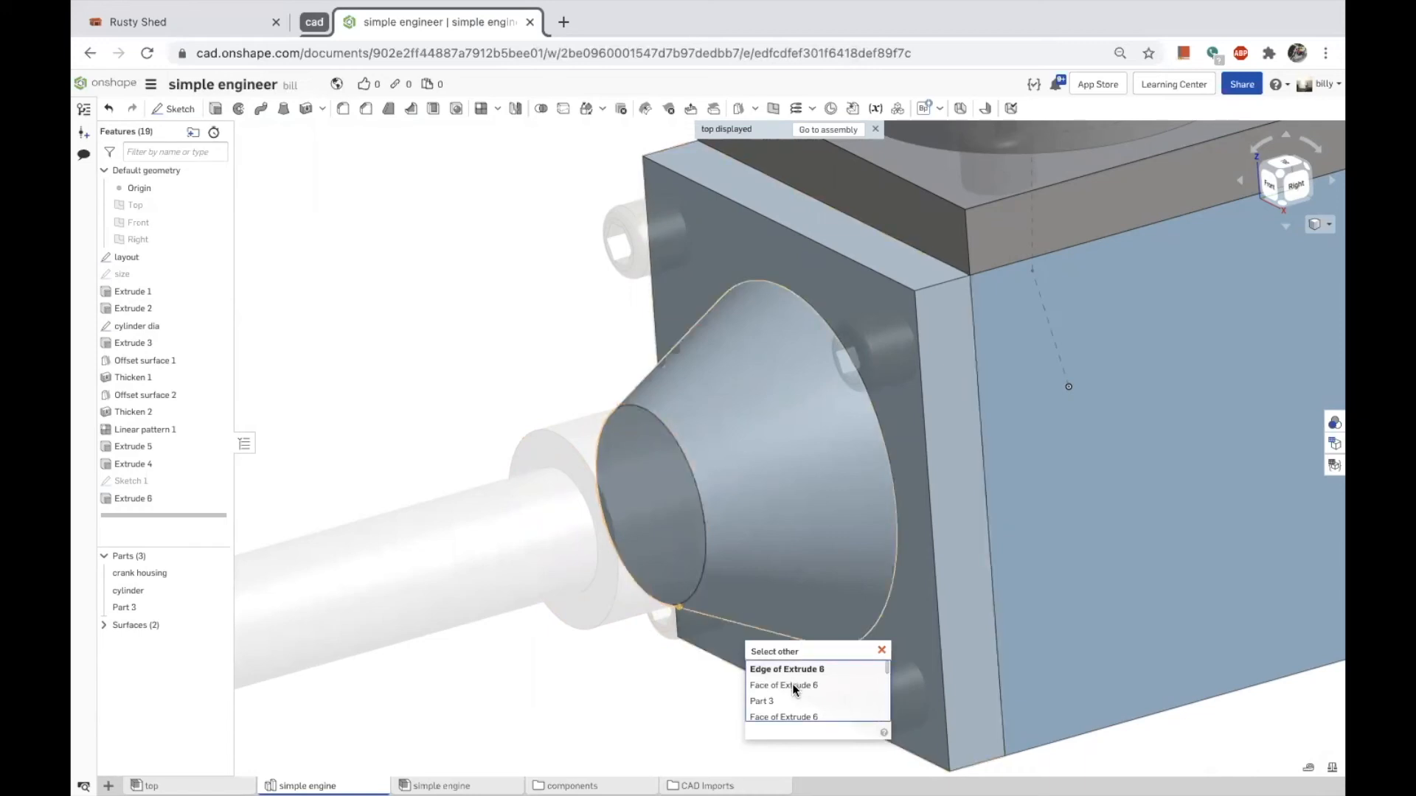
scroll(792, 684, down, 3)
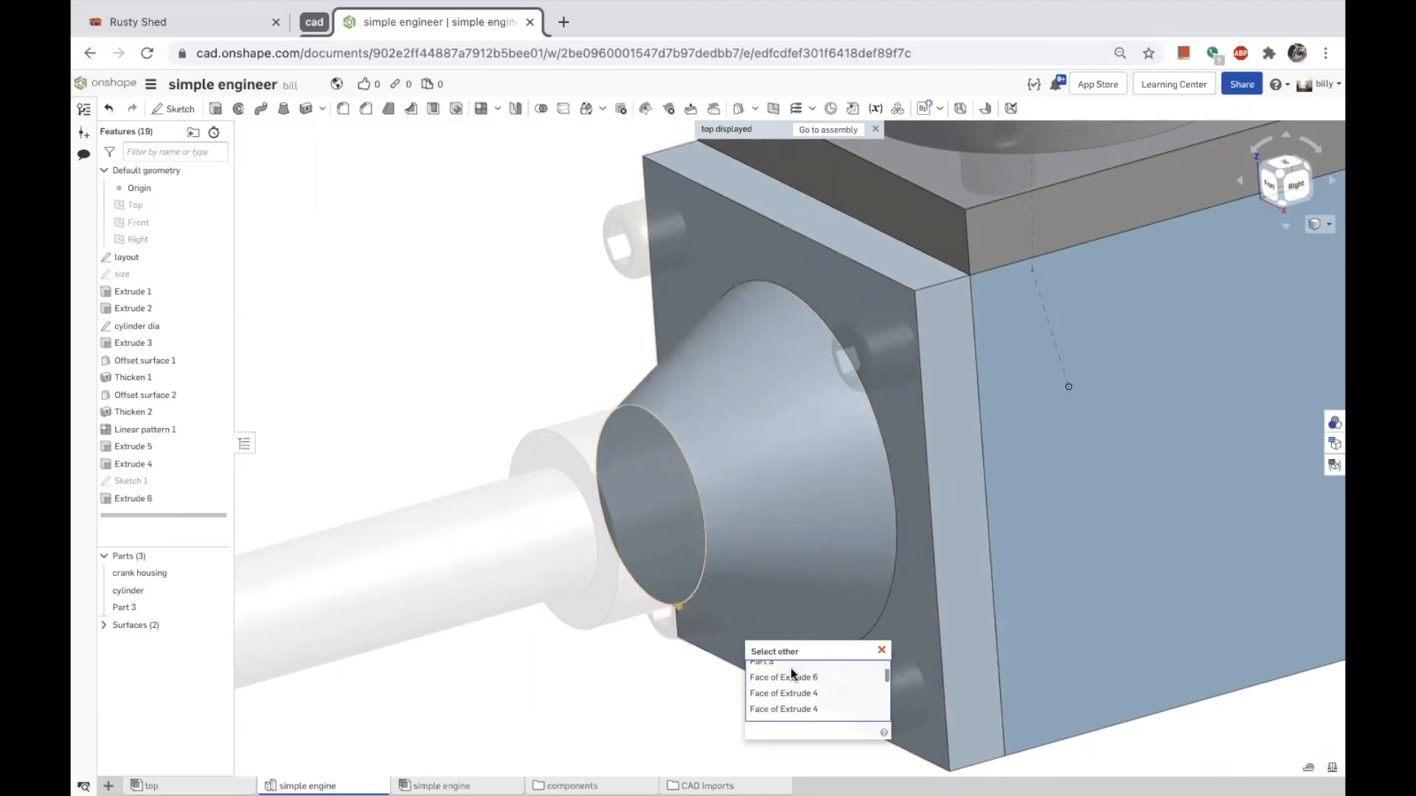
scroll(791, 668, up, 3)
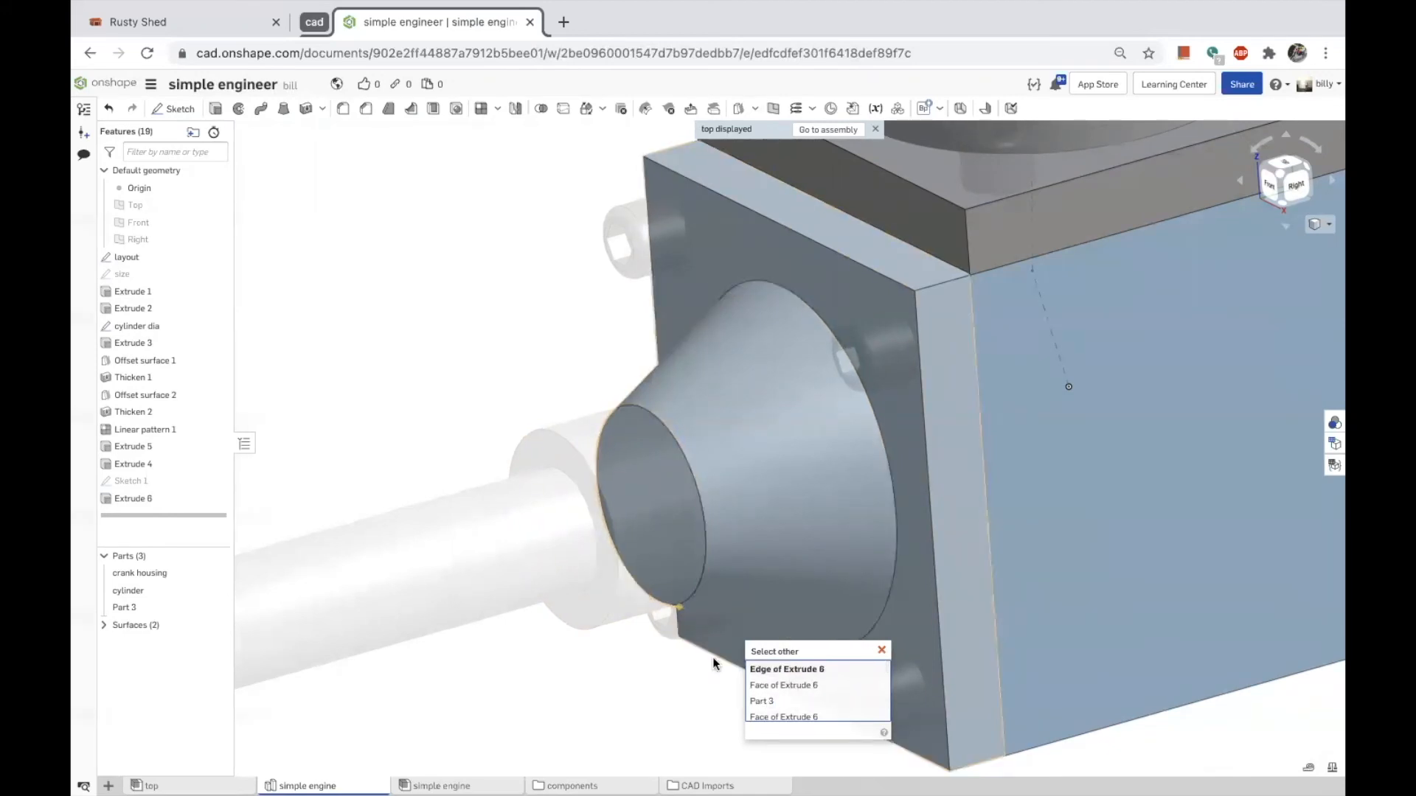
click(652, 494)
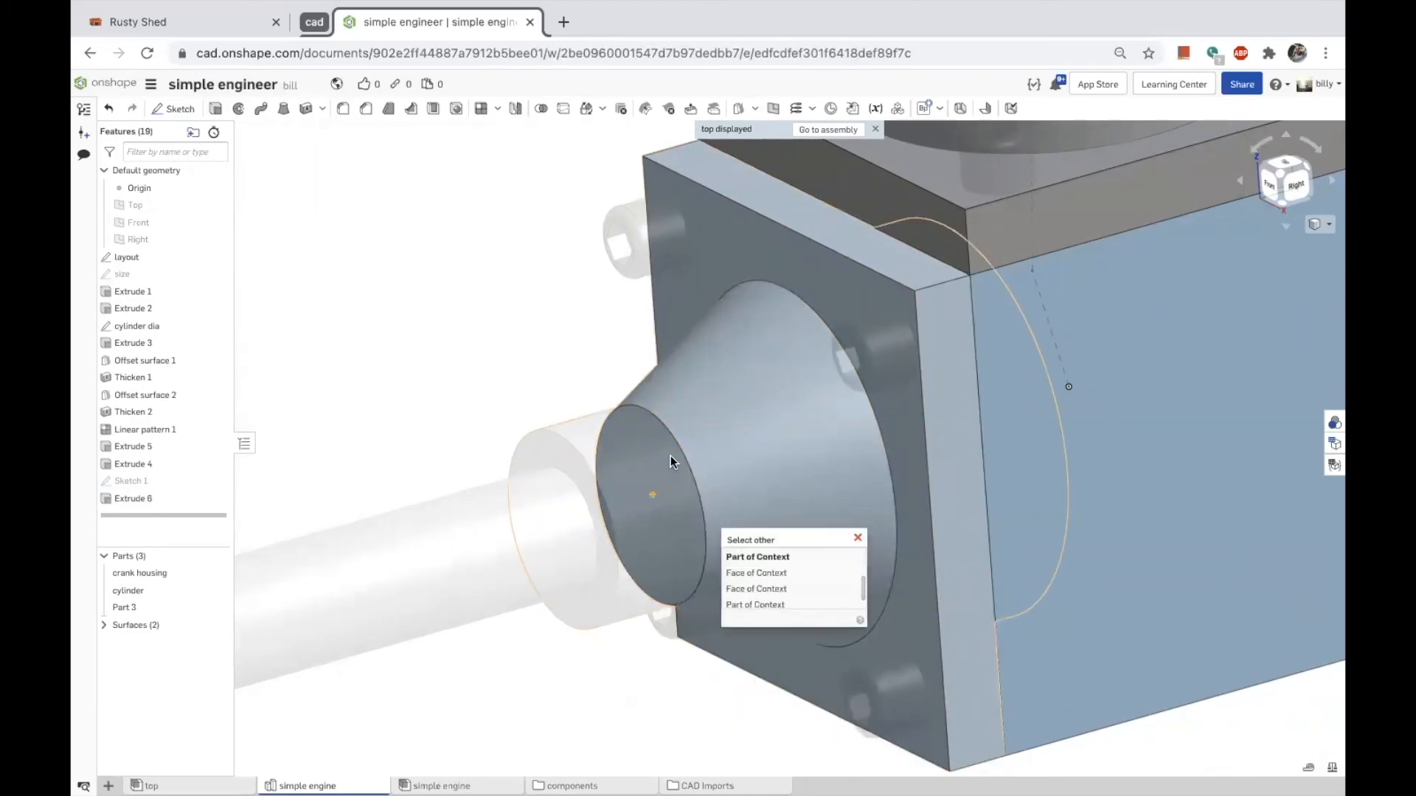
click(670, 456)
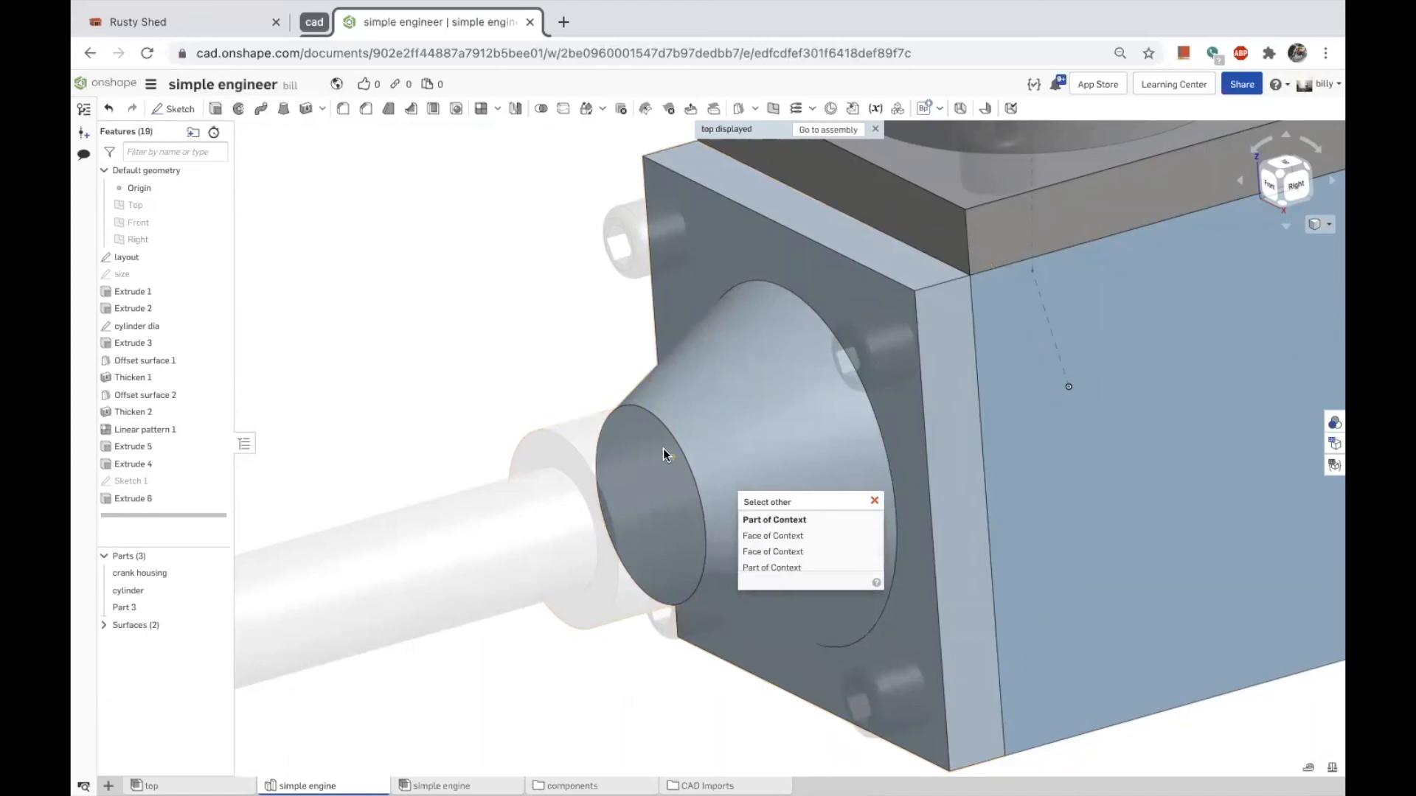
scroll(803, 515, up, 2)
scroll(803, 515, up, 1)
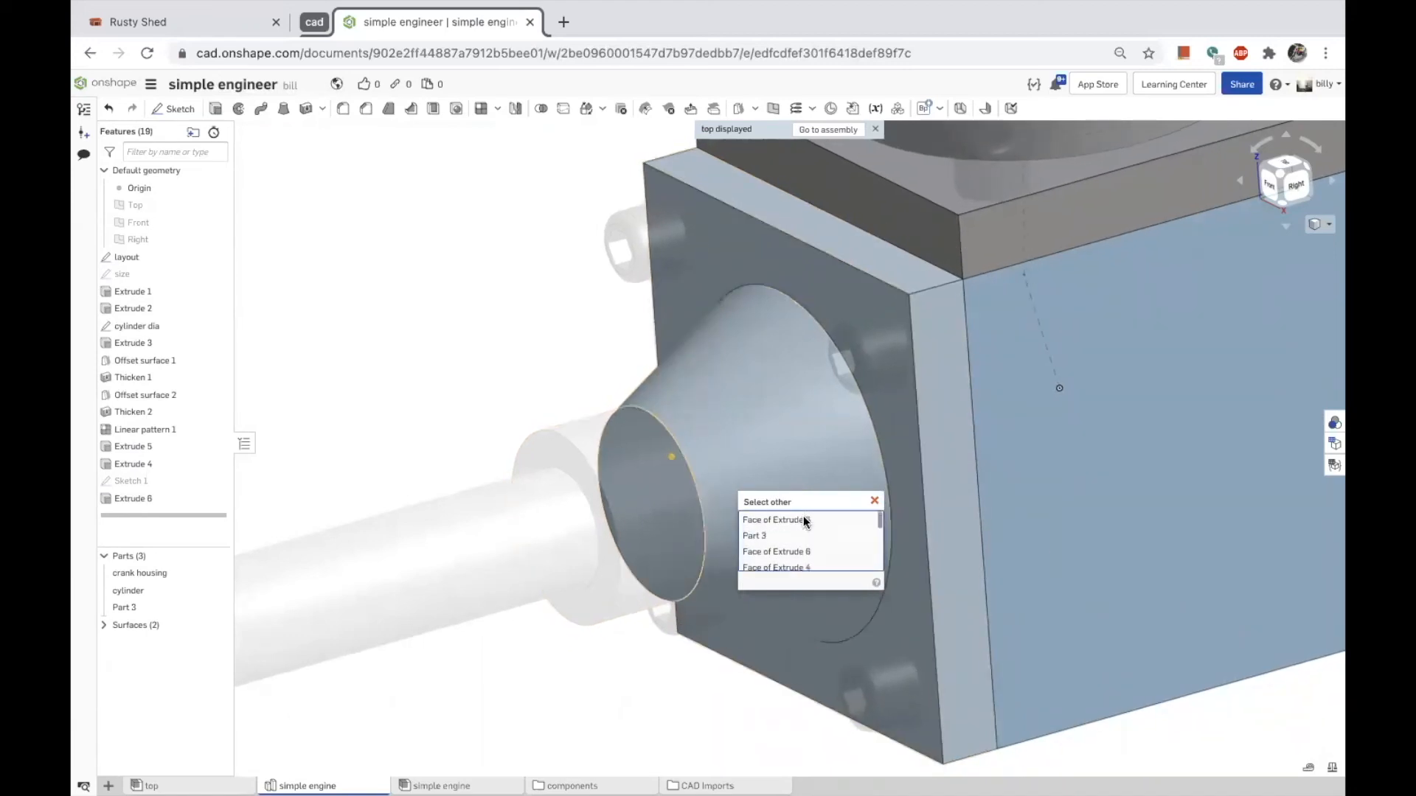
click(786, 517)
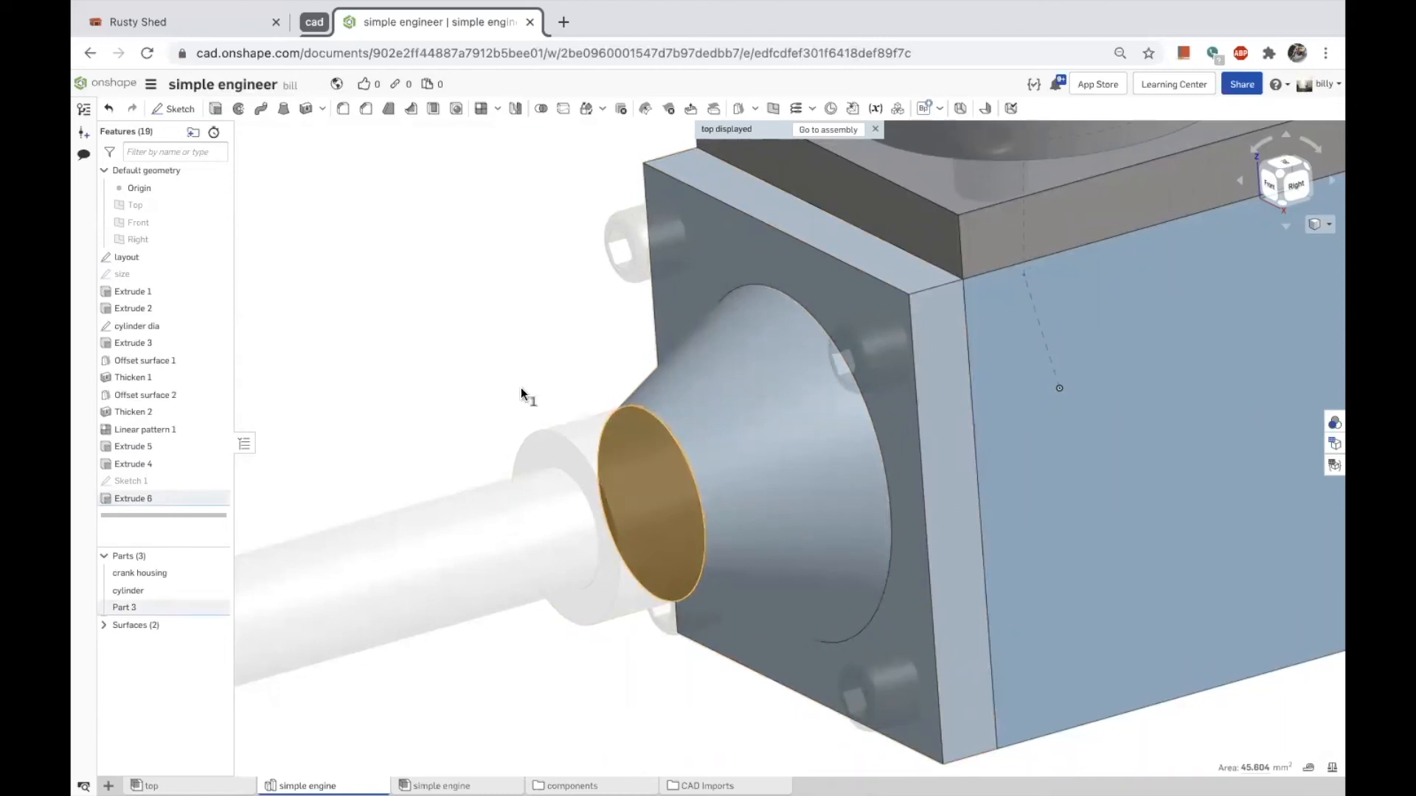
click(215, 108)
click(409, 422)
text(4)
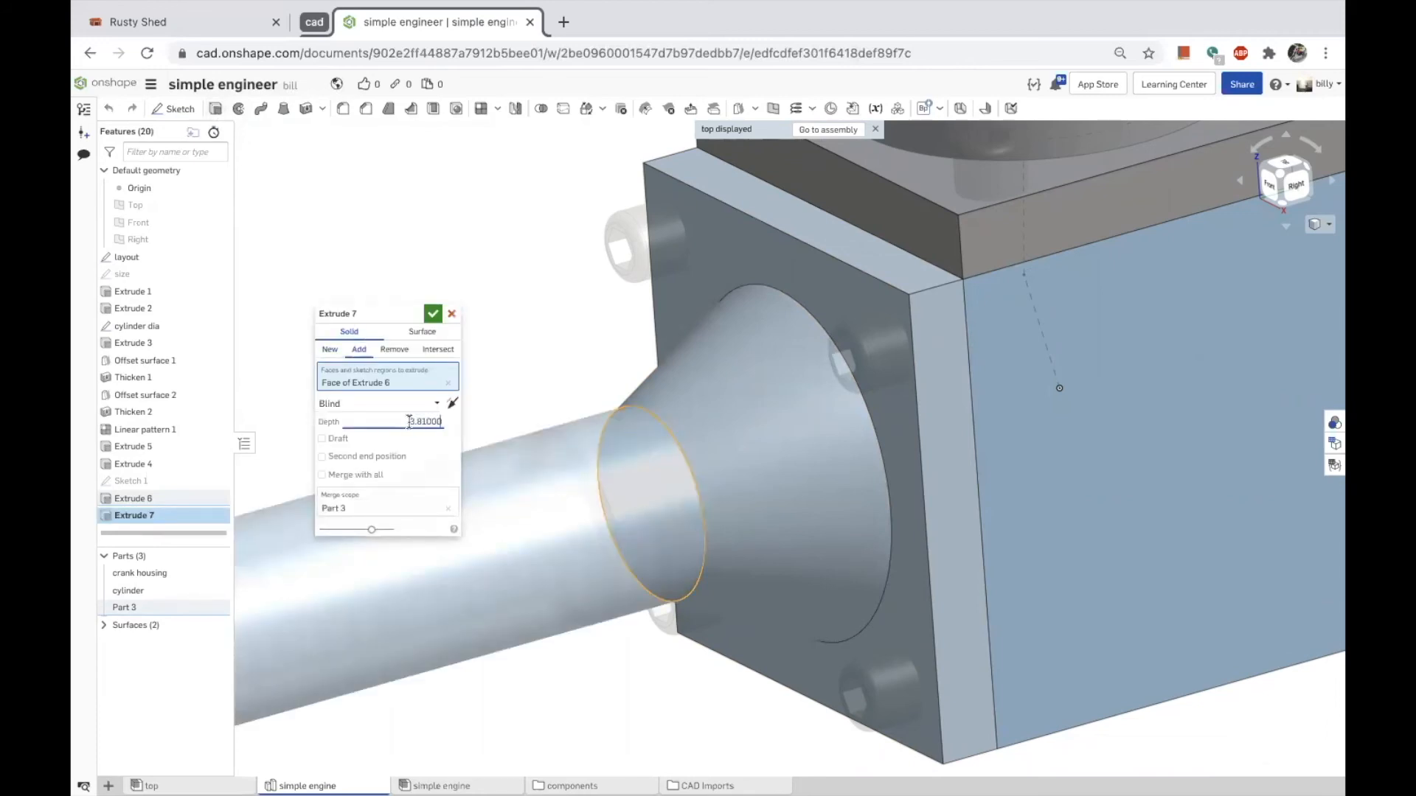
click(433, 314)
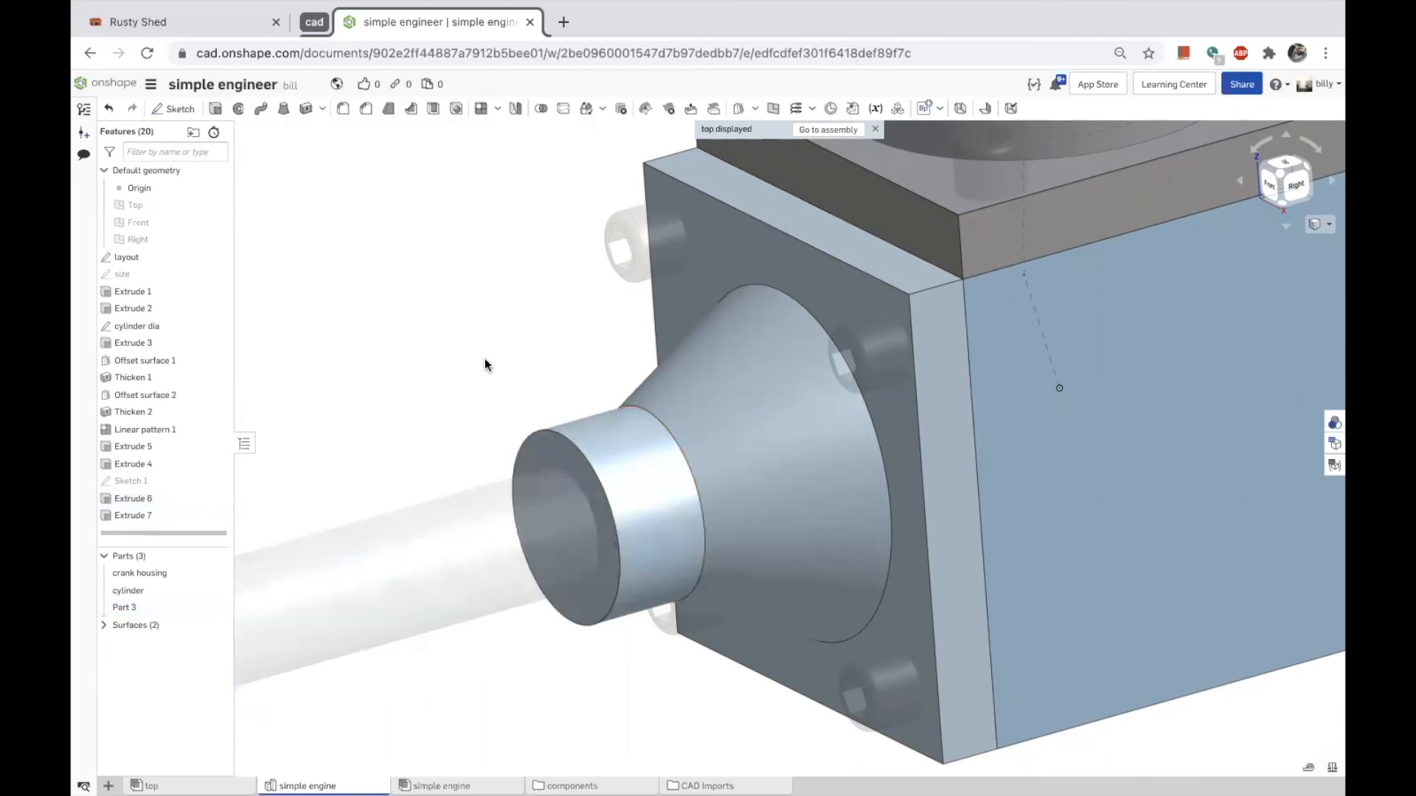
Exit the assembly context so the part studio shows only its own parts.
scroll(535, 365, down, 5)
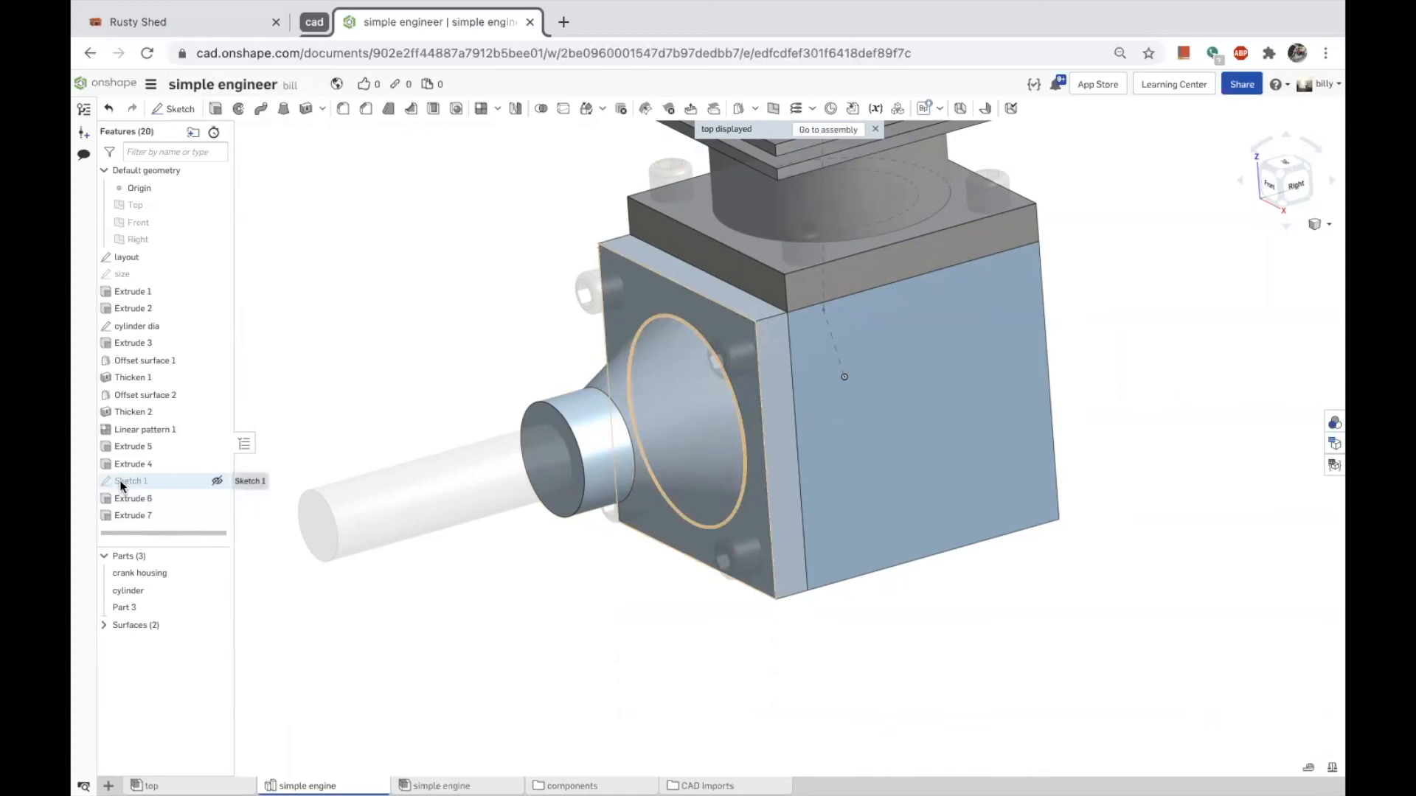
right_click(335, 347)
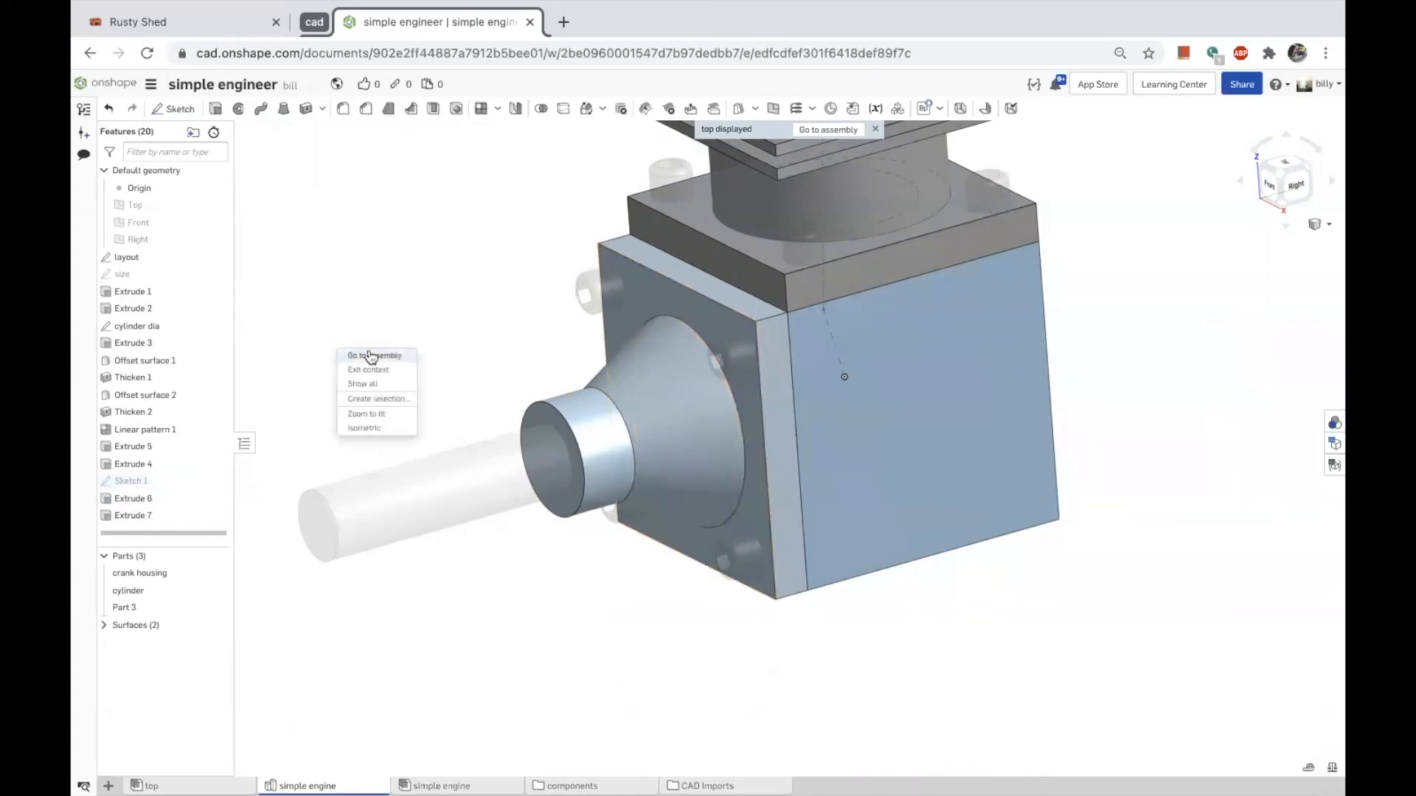
click(382, 377)
scroll(813, 608, down, 5)
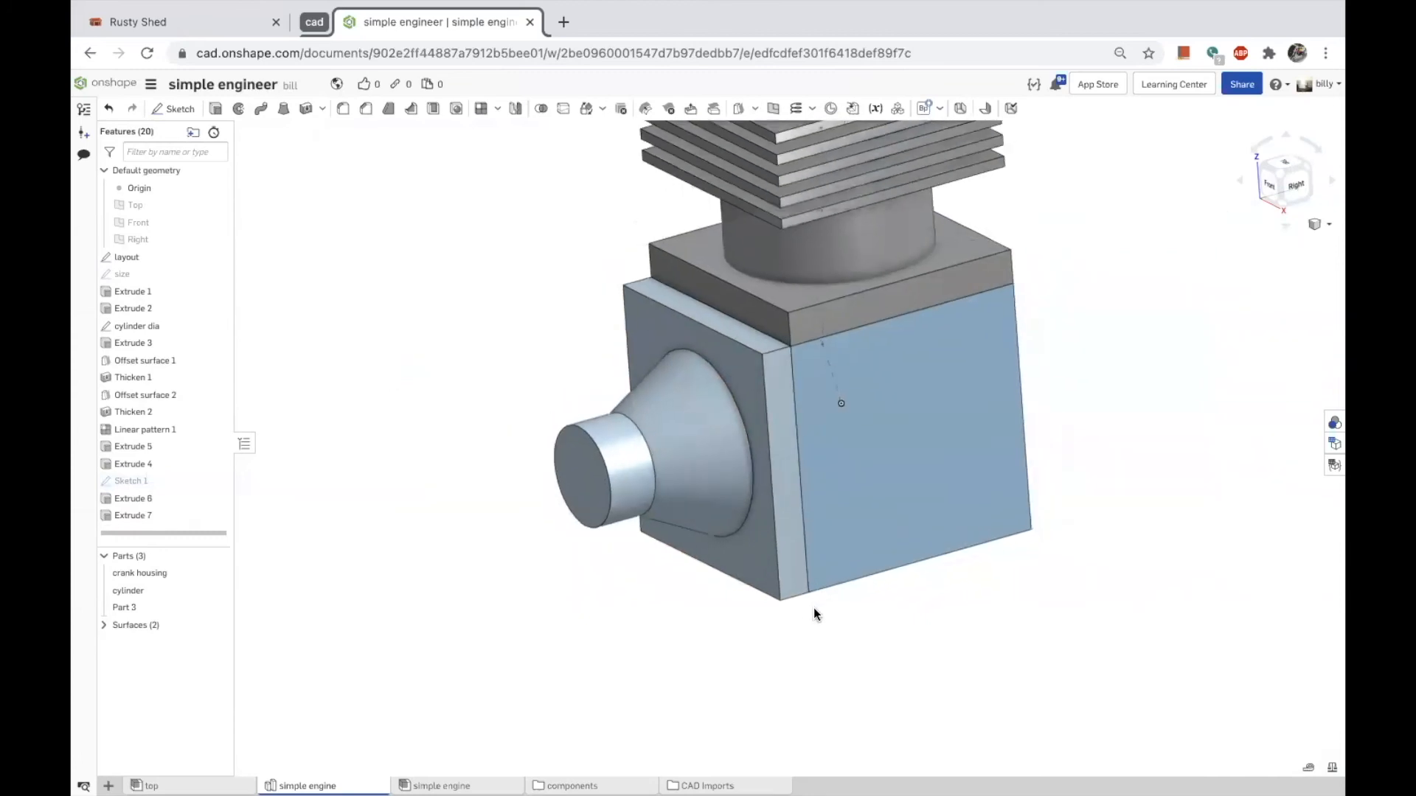
mouse_move(558, 350)
right_down()
mouse_move(585, 351)
mouse_move(562, 365)
right_up()
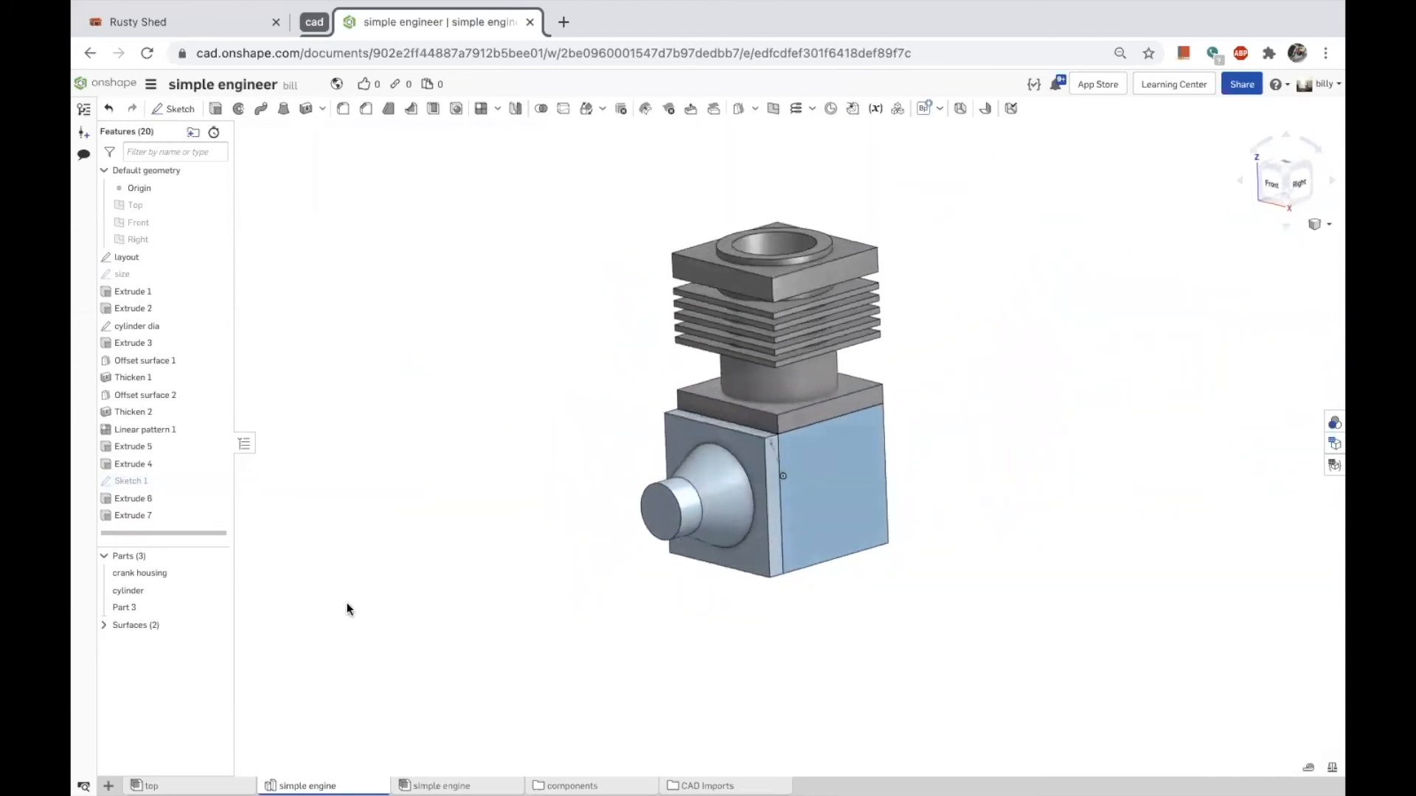
Rename Part 3 as front cover.
right_click(126, 608)
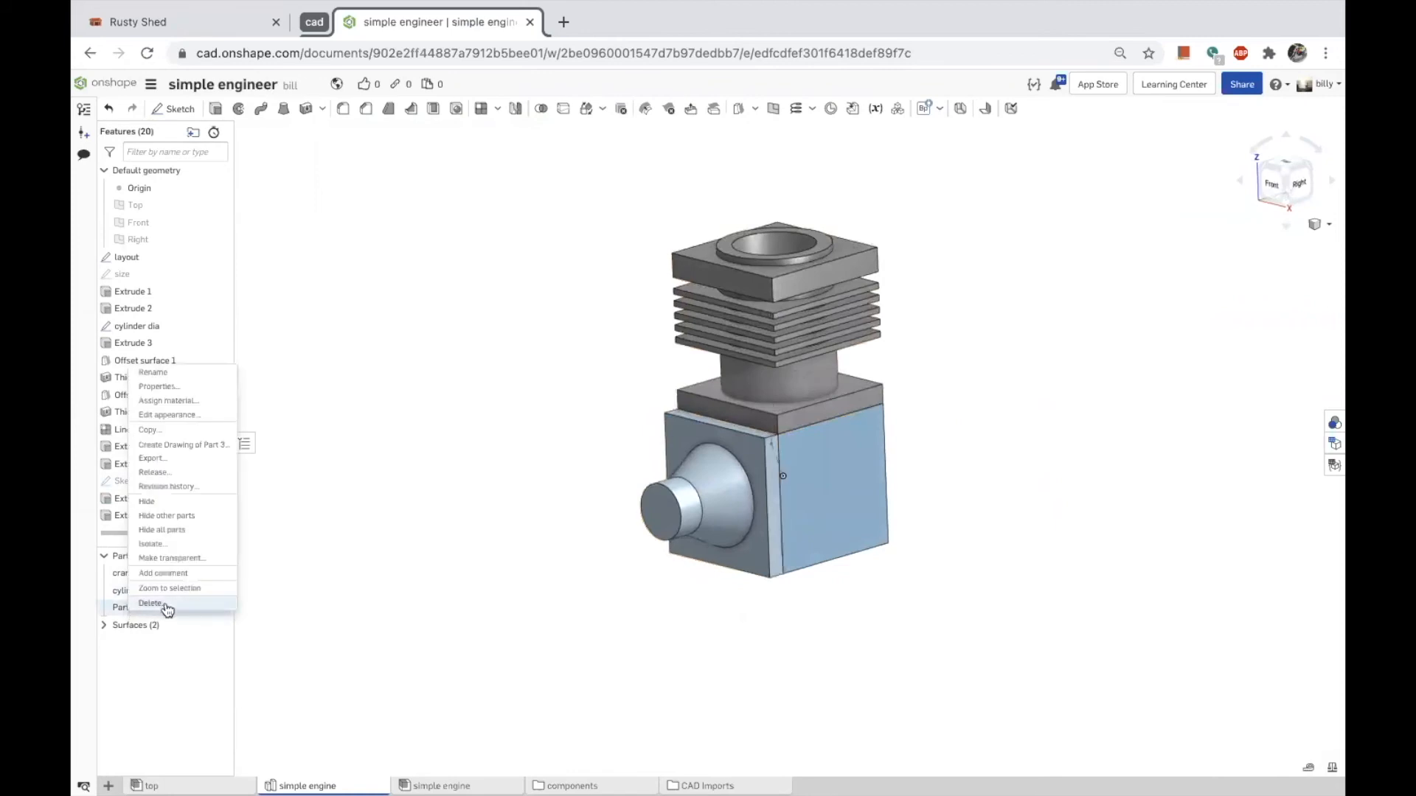
click(153, 373)
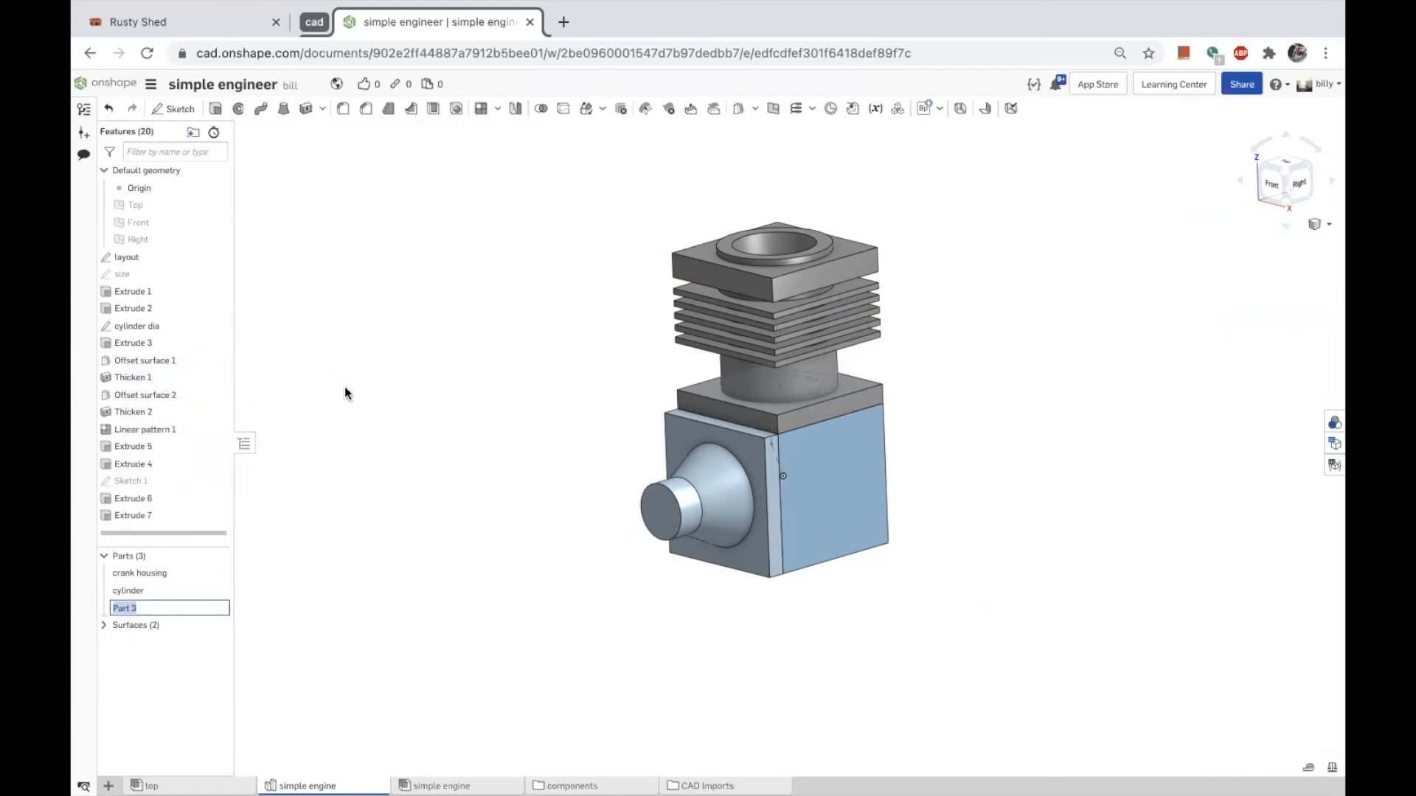
text(front cover)
key(Return)
right_drag(534, 516, 382, 584)
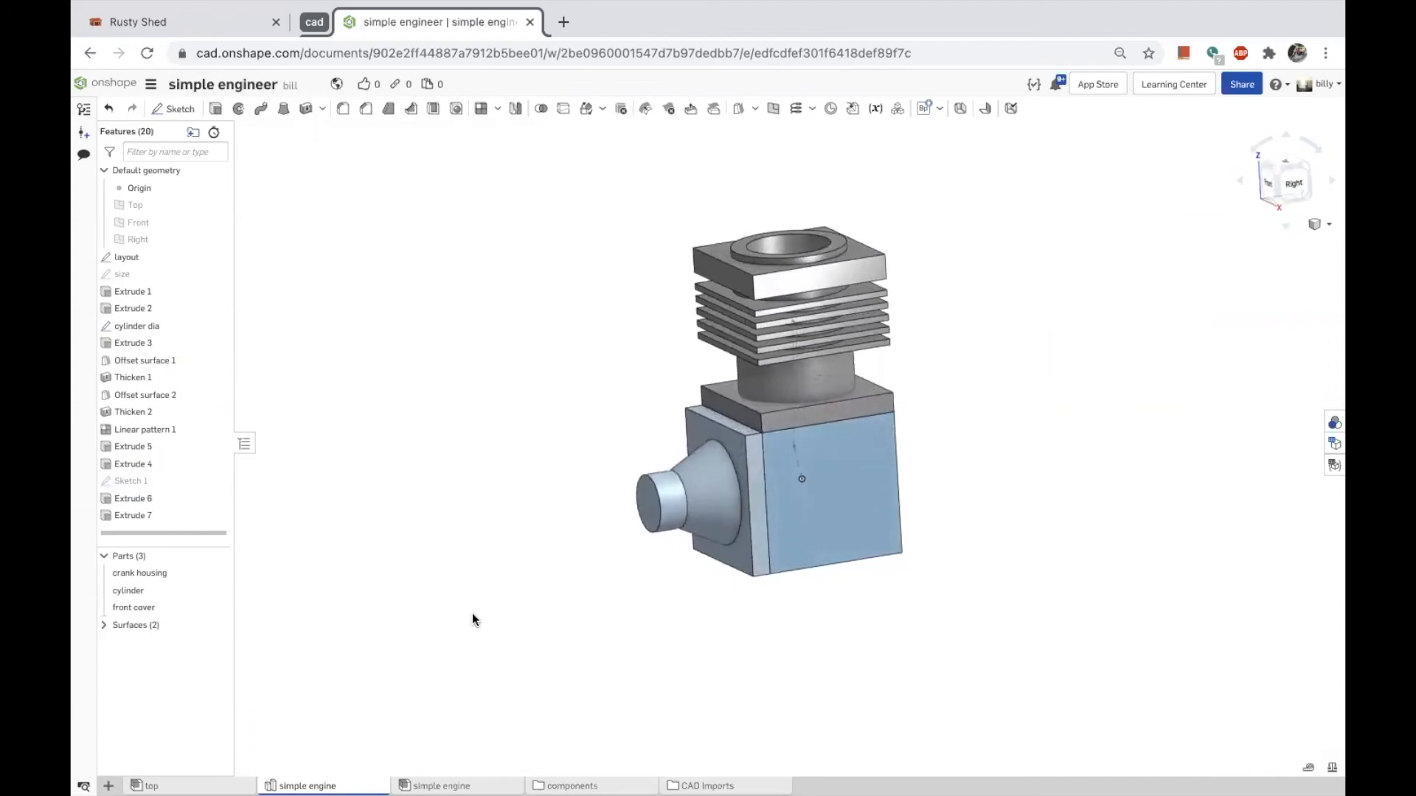
Open the top assembly and show all of its hidden parts.
click(249, 780)
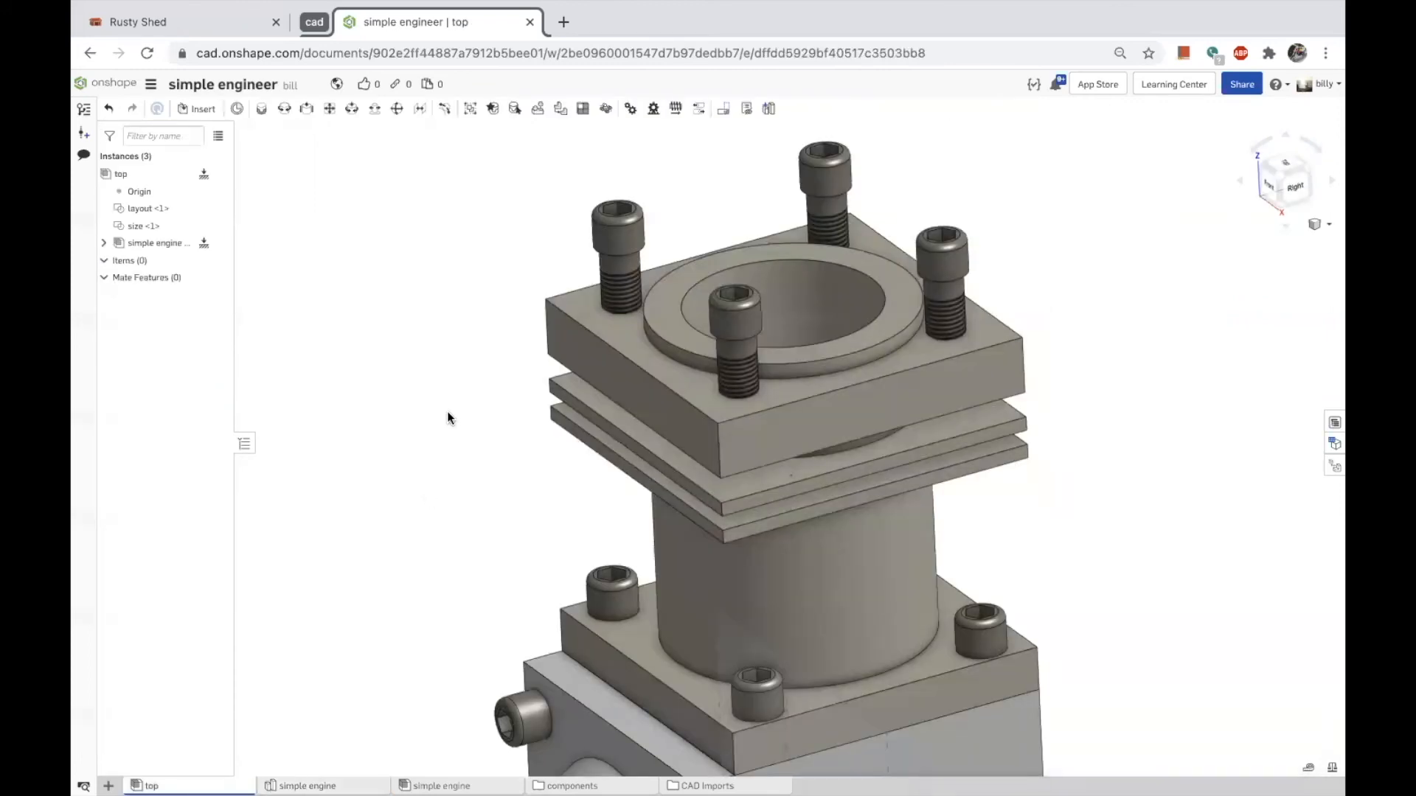
right_click(374, 289)
click(421, 306)
scroll(380, 322, down, 5)
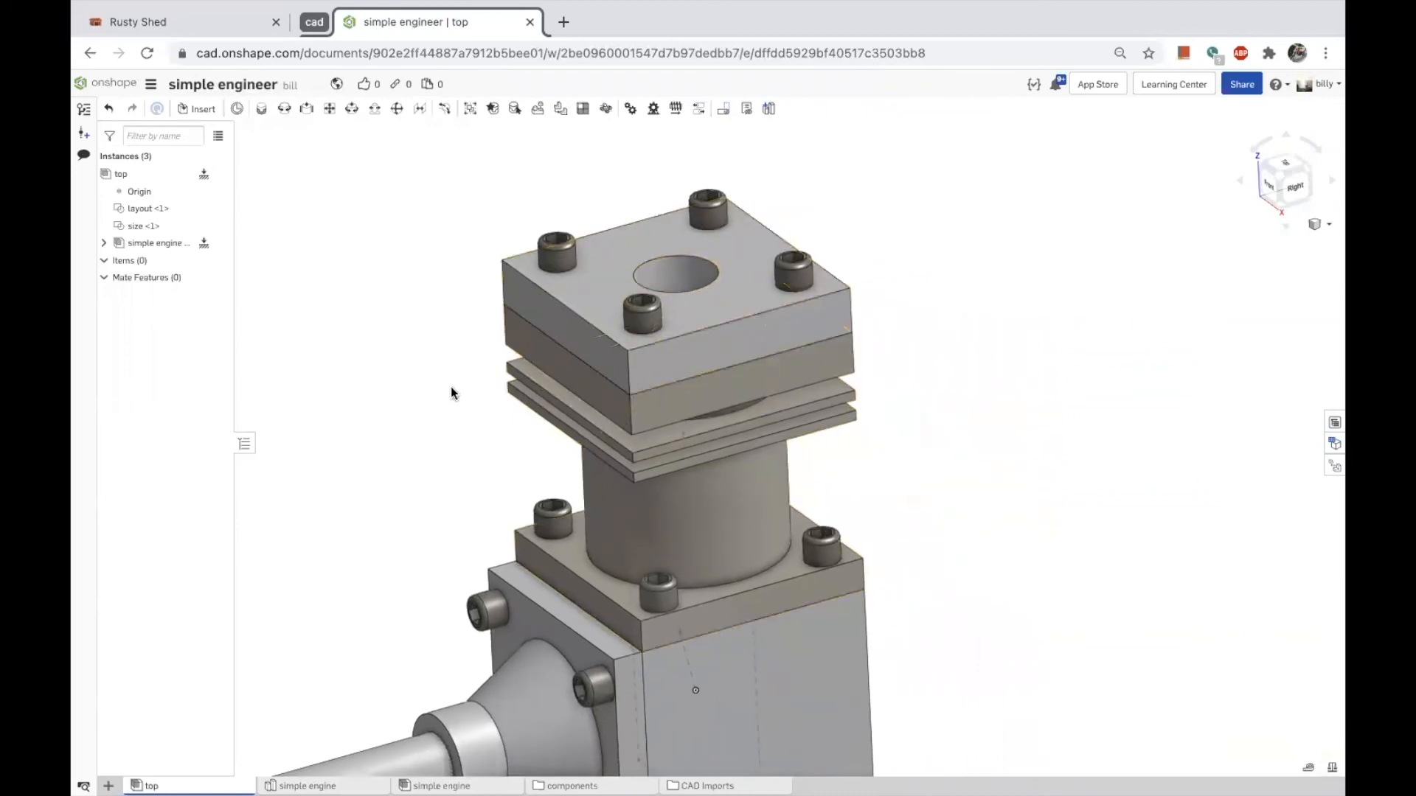
scroll(457, 389, down, 5)
scroll(445, 234, up, 2)
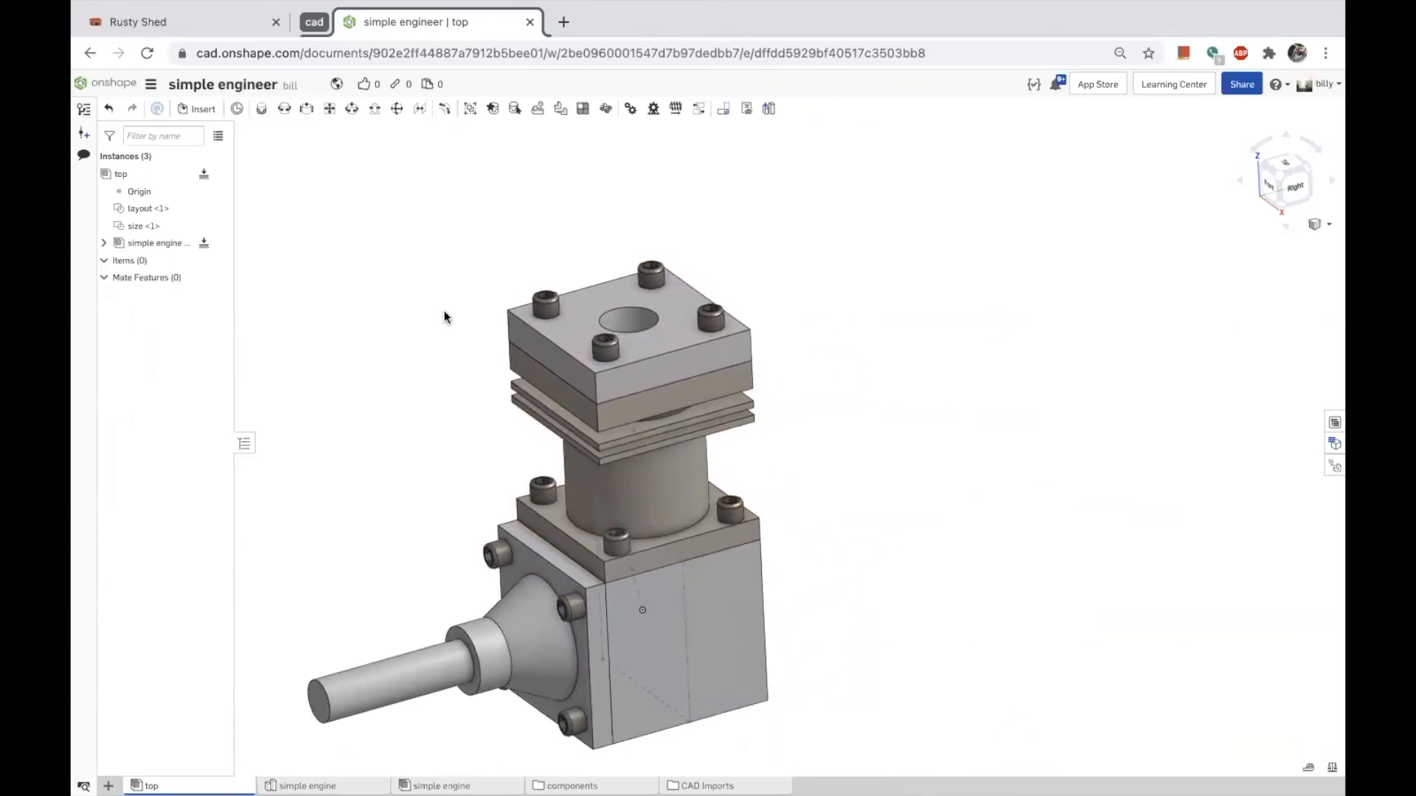
Open the part studio in the top assembly's context through the layout sketch, and close the sketch without changes.
double_click(142, 209)
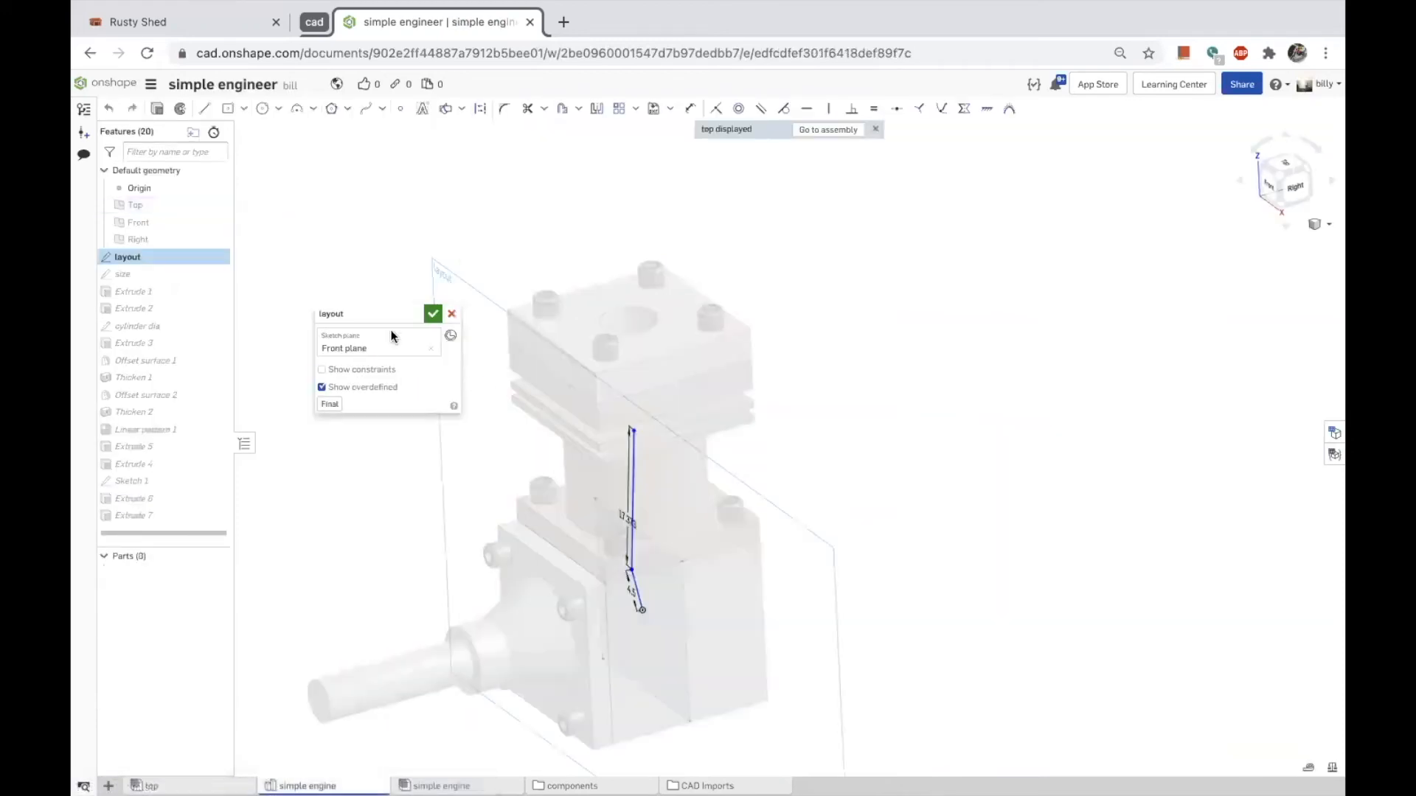
click(445, 315)
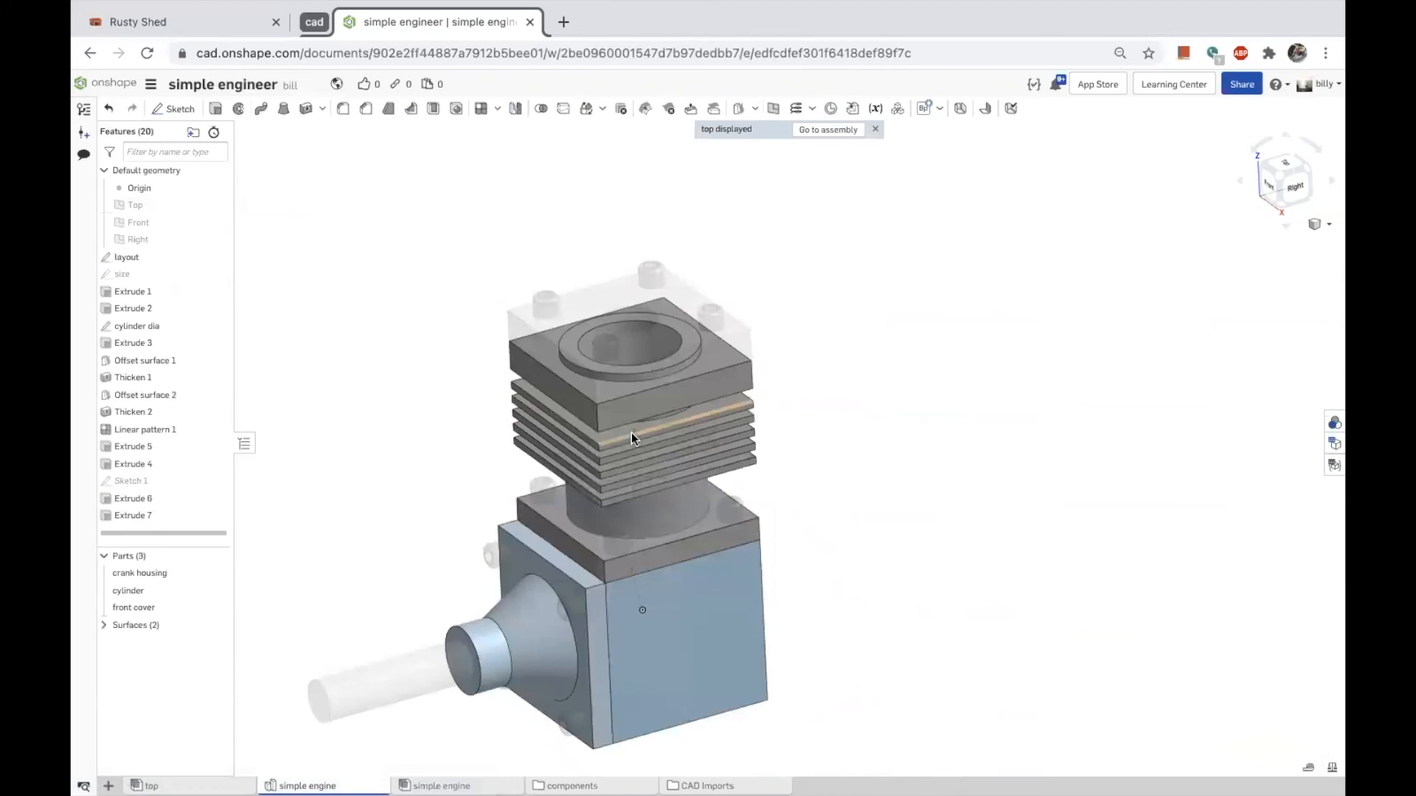
Measure the length of the vertical corner edge on the reference cylinder head plate above the cylinder.
mouse_move(925, 441)
right_down()
mouse_move(921, 422)
mouse_move(934, 427)
right_up()
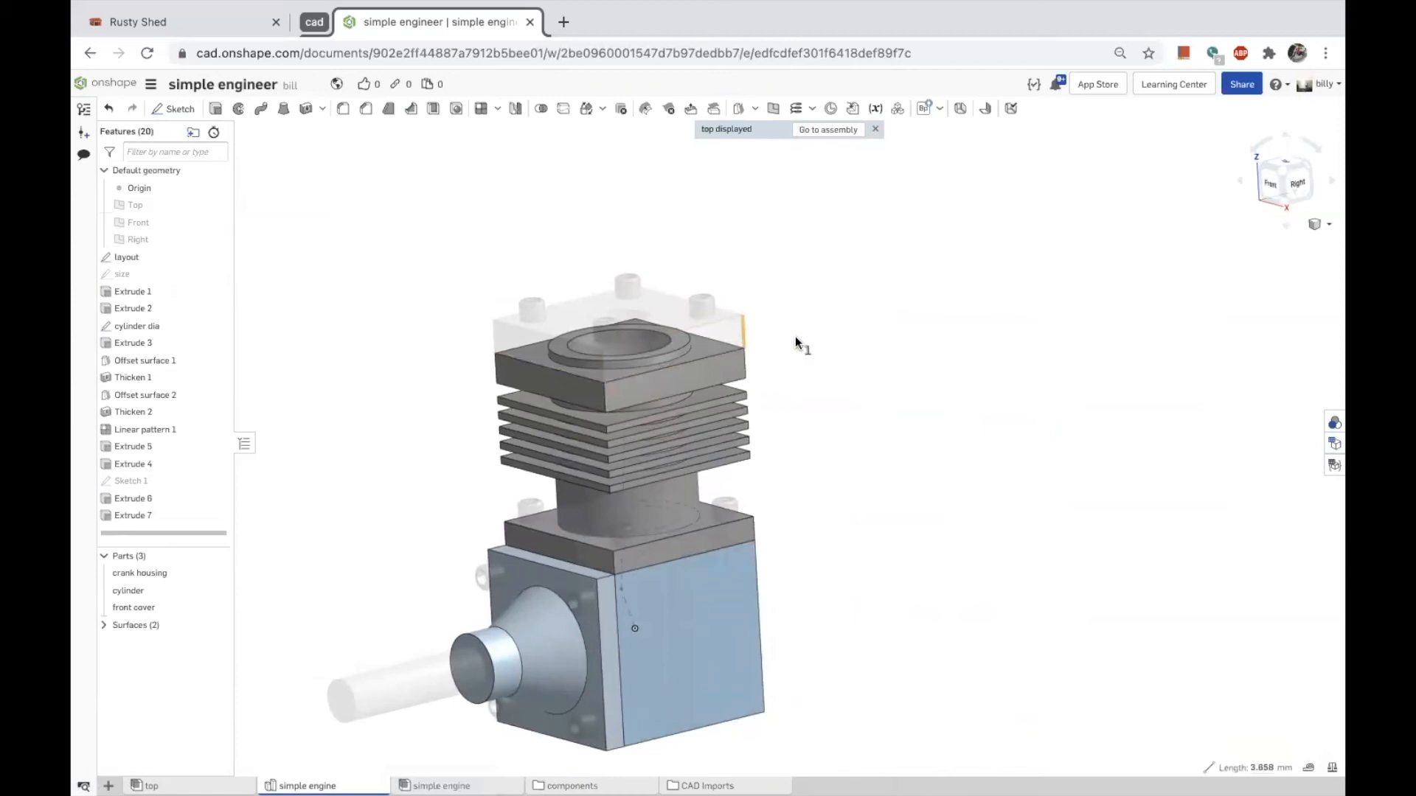
double_click(1258, 767)
scroll(642, 365, up, 3)
right_drag(887, 407, 913, 424)
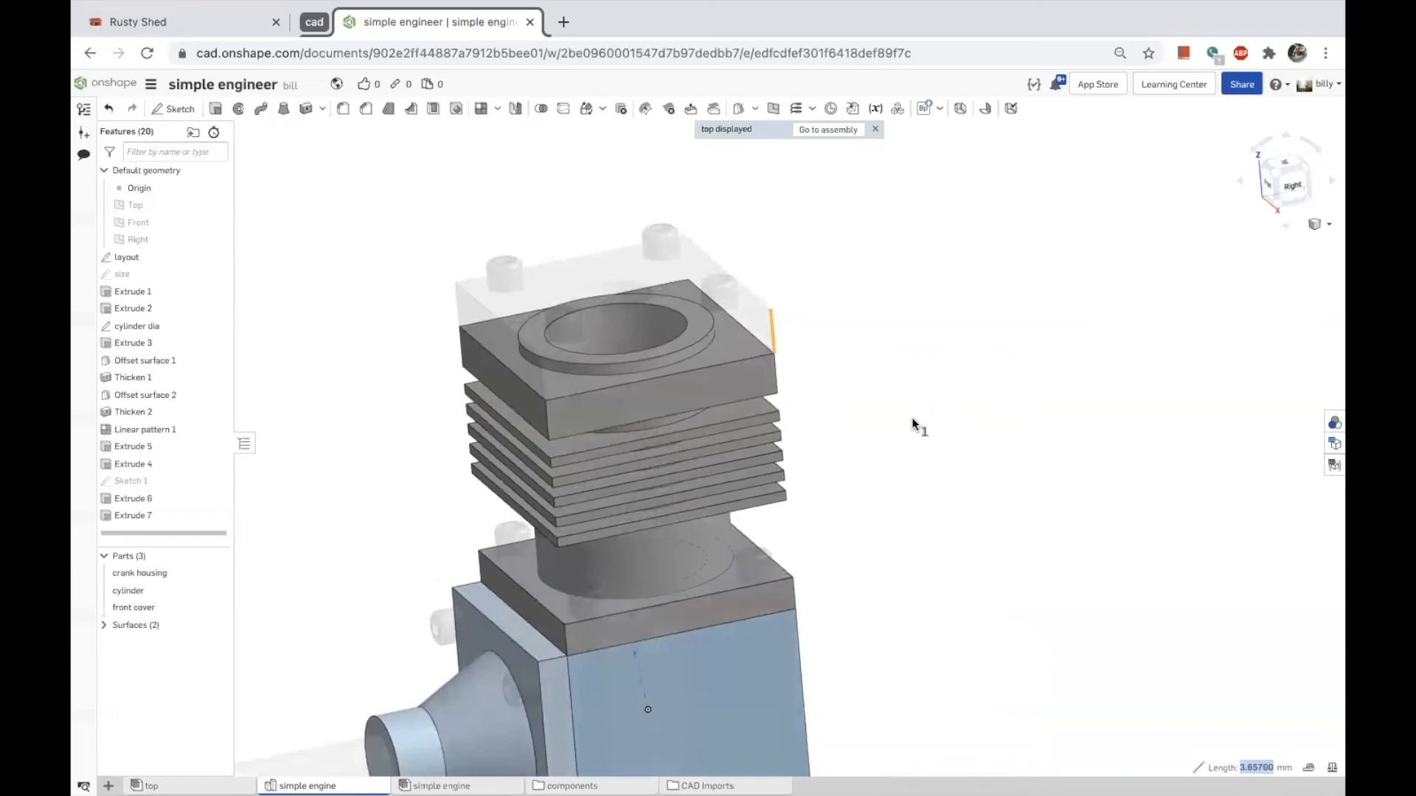
click(981, 392)
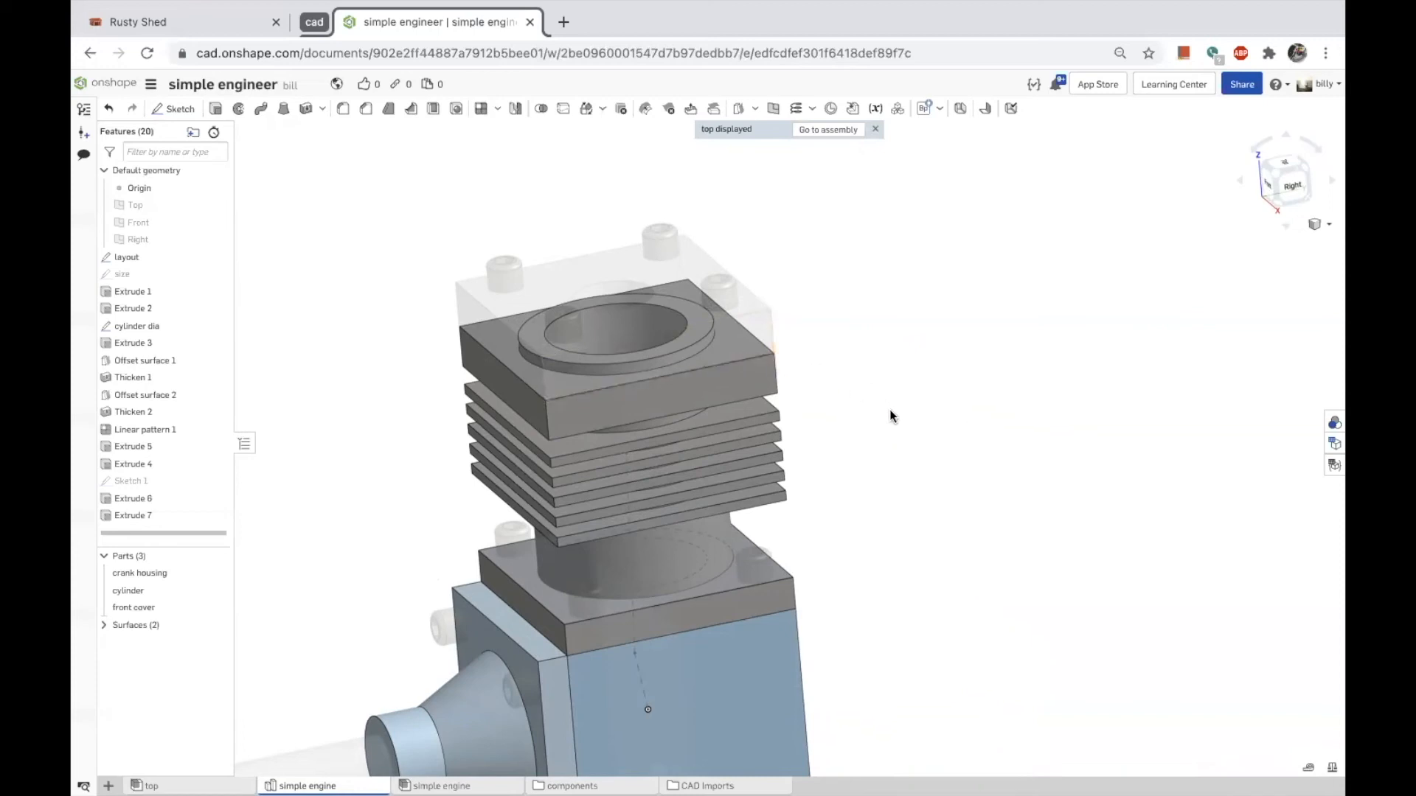
Create an offset surface at 0 offset from the top face of the cylinder's upper plate, around the bore collar.
key(s)
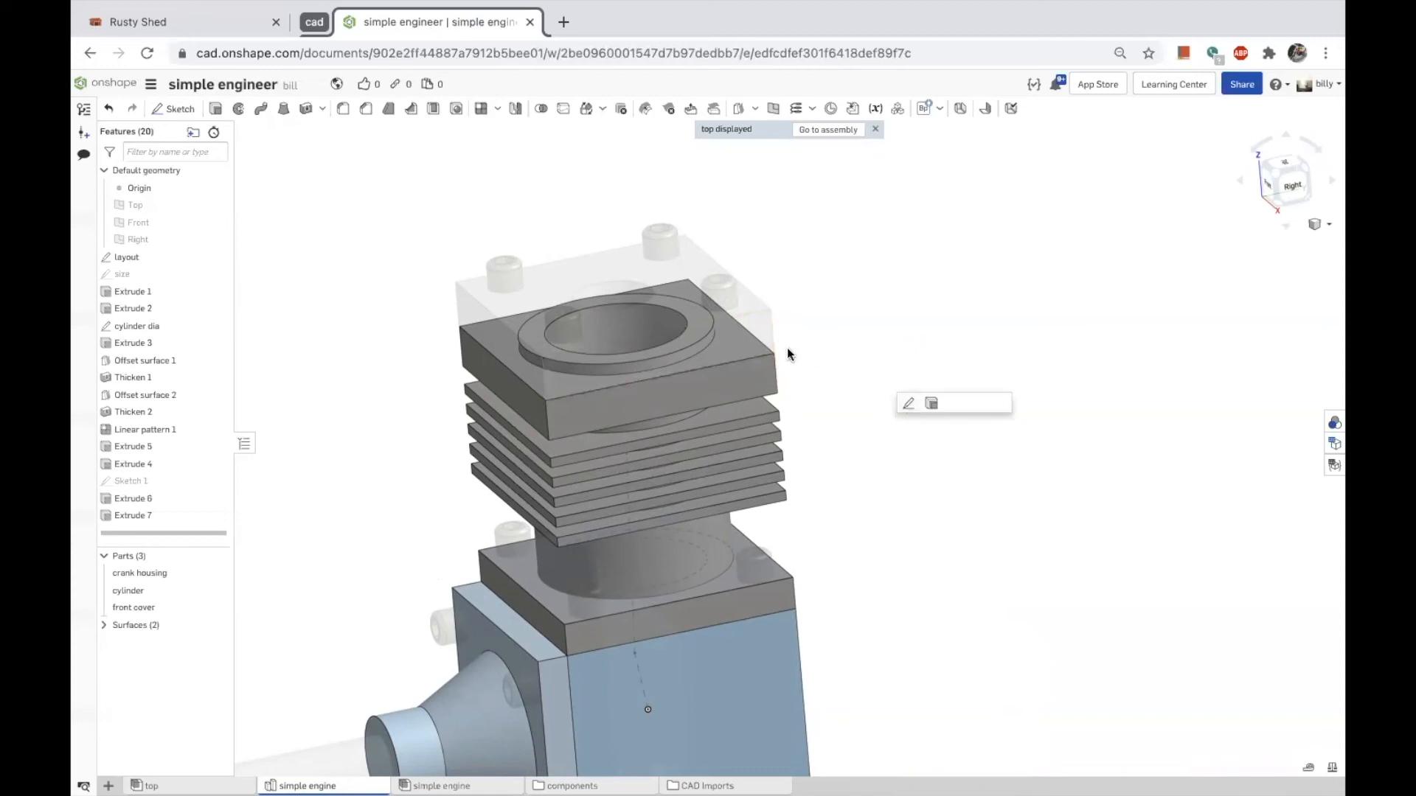
click(745, 352)
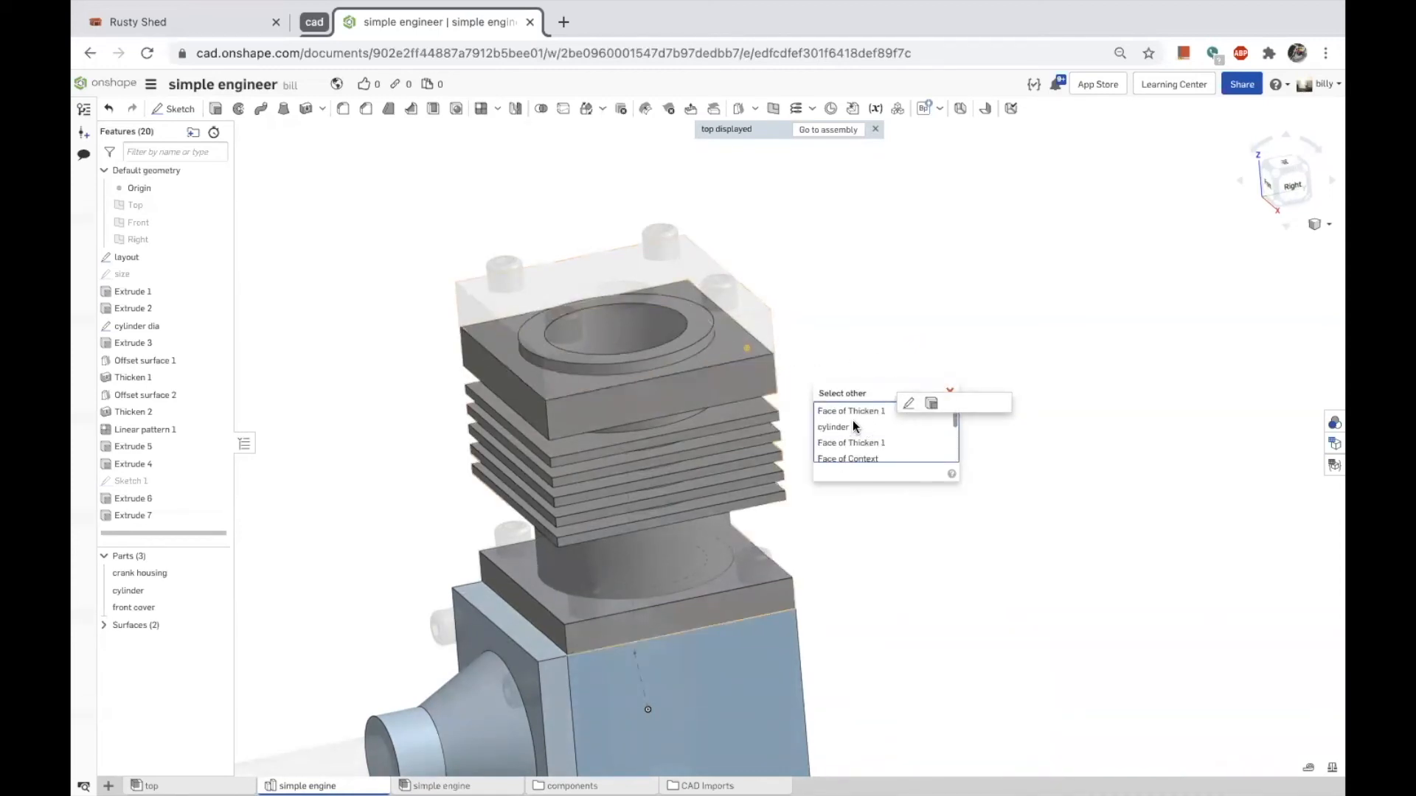
click(853, 411)
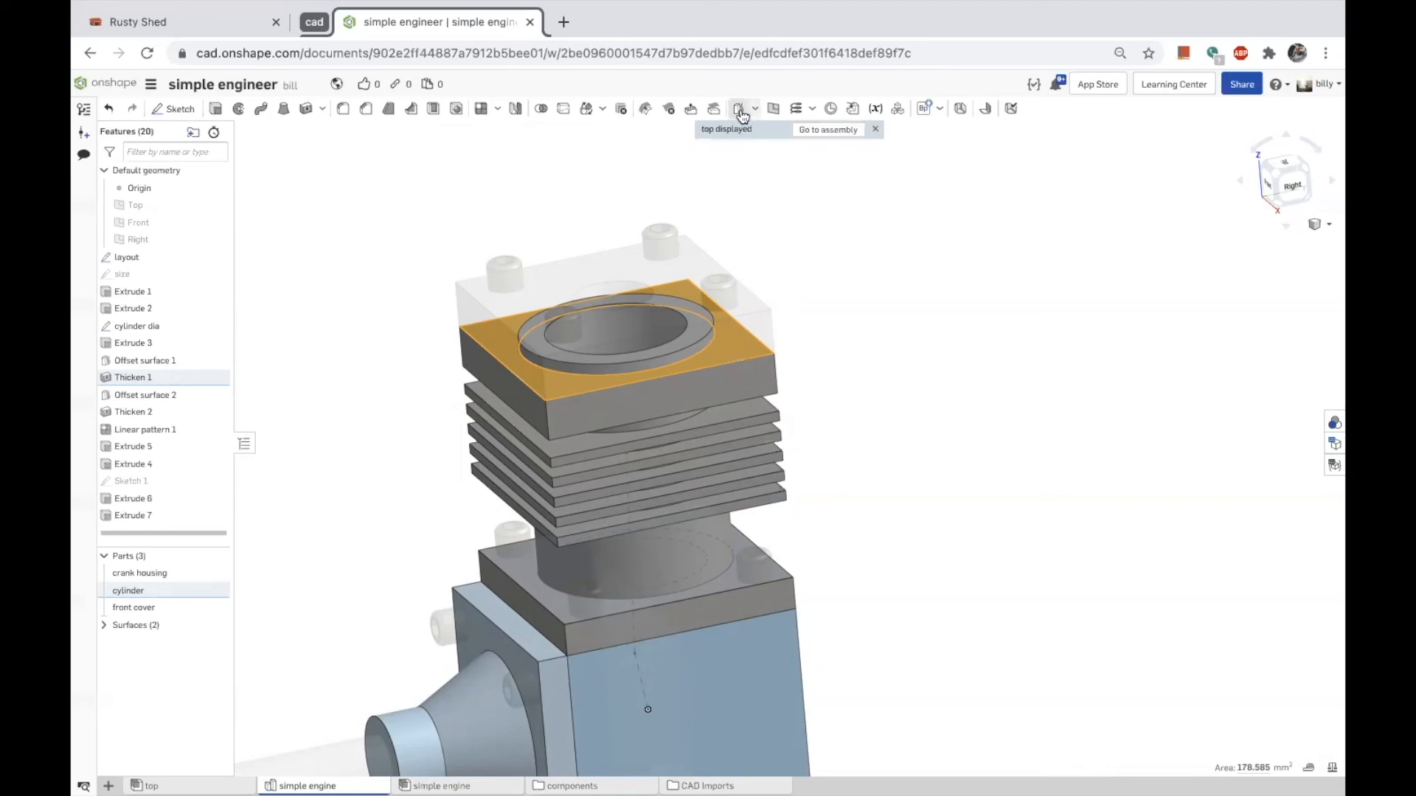
click(741, 113)
click(412, 370)
key(BackSpace)
text(0)
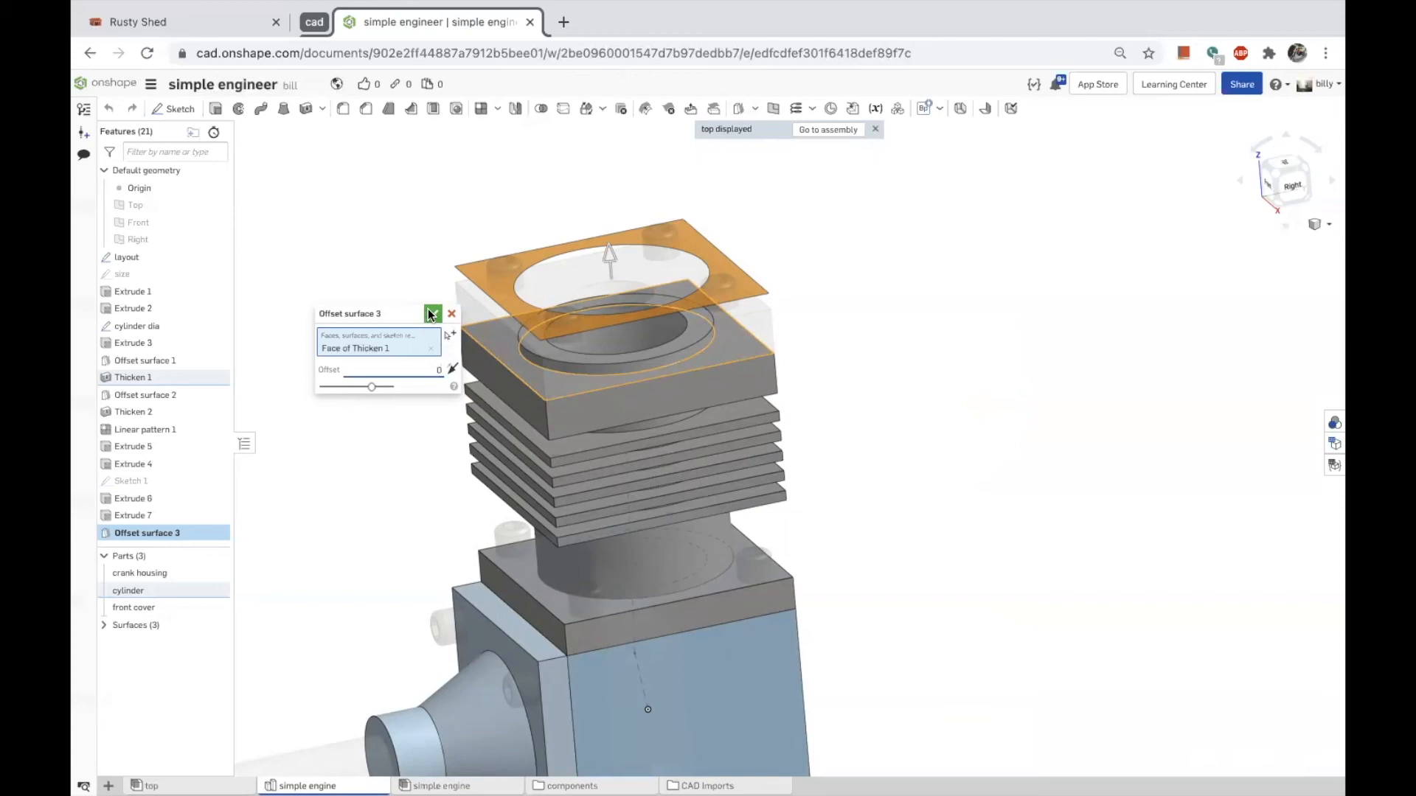
click(433, 314)
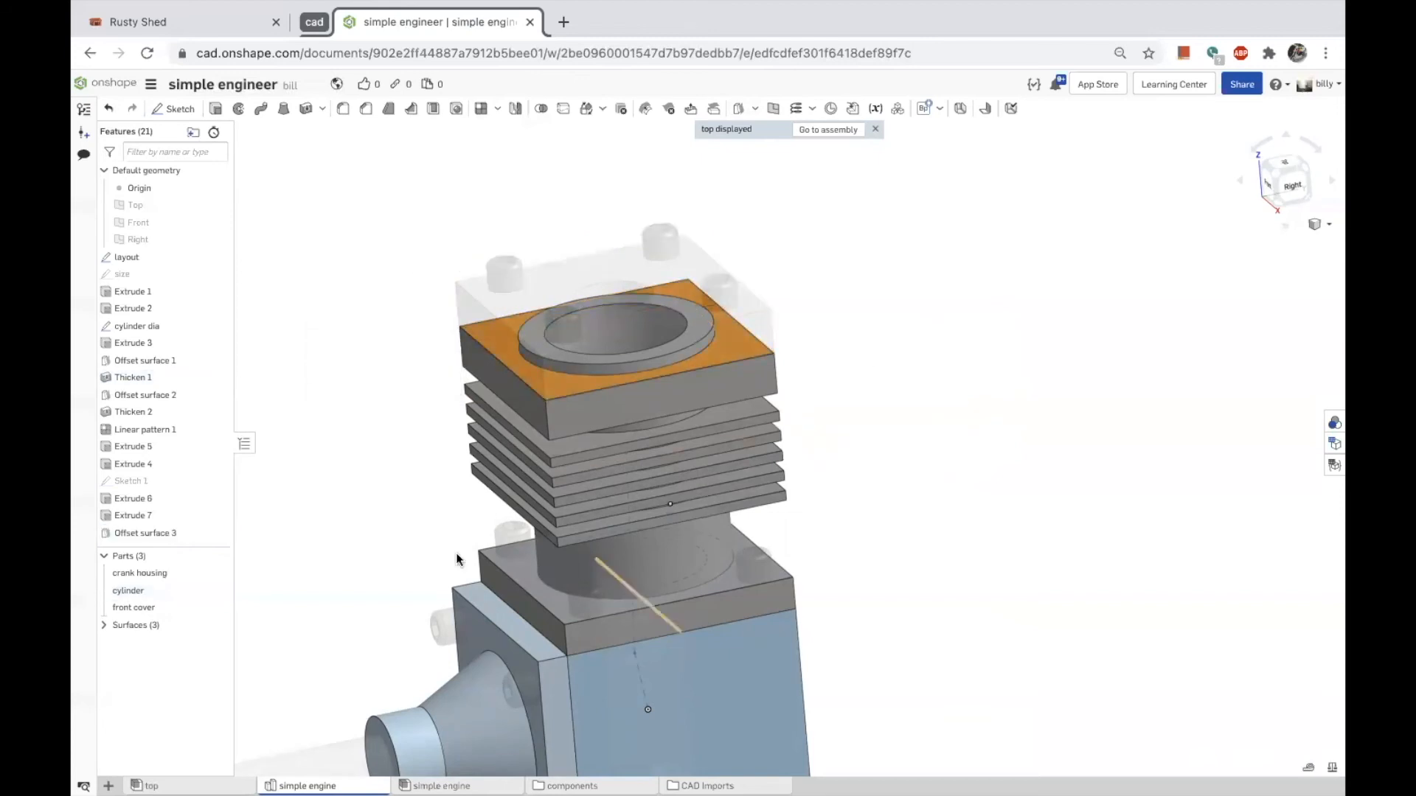
Hide the crank housing, cylinder and front cover, and exit the assembly context.
right_click(139, 569)
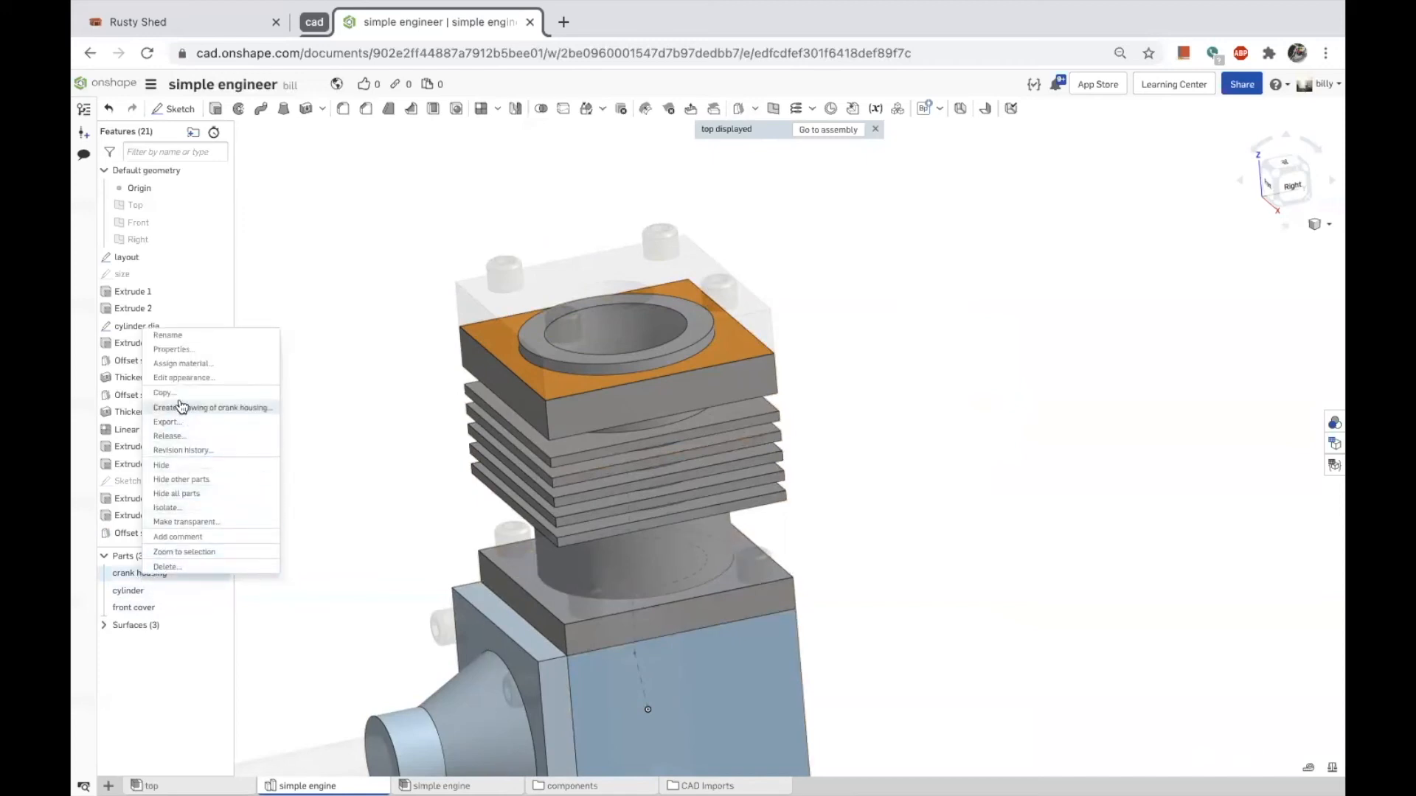
click(194, 480)
mouse_move(369, 461)
right_down()
mouse_move(376, 441)
mouse_move(379, 453)
right_up()
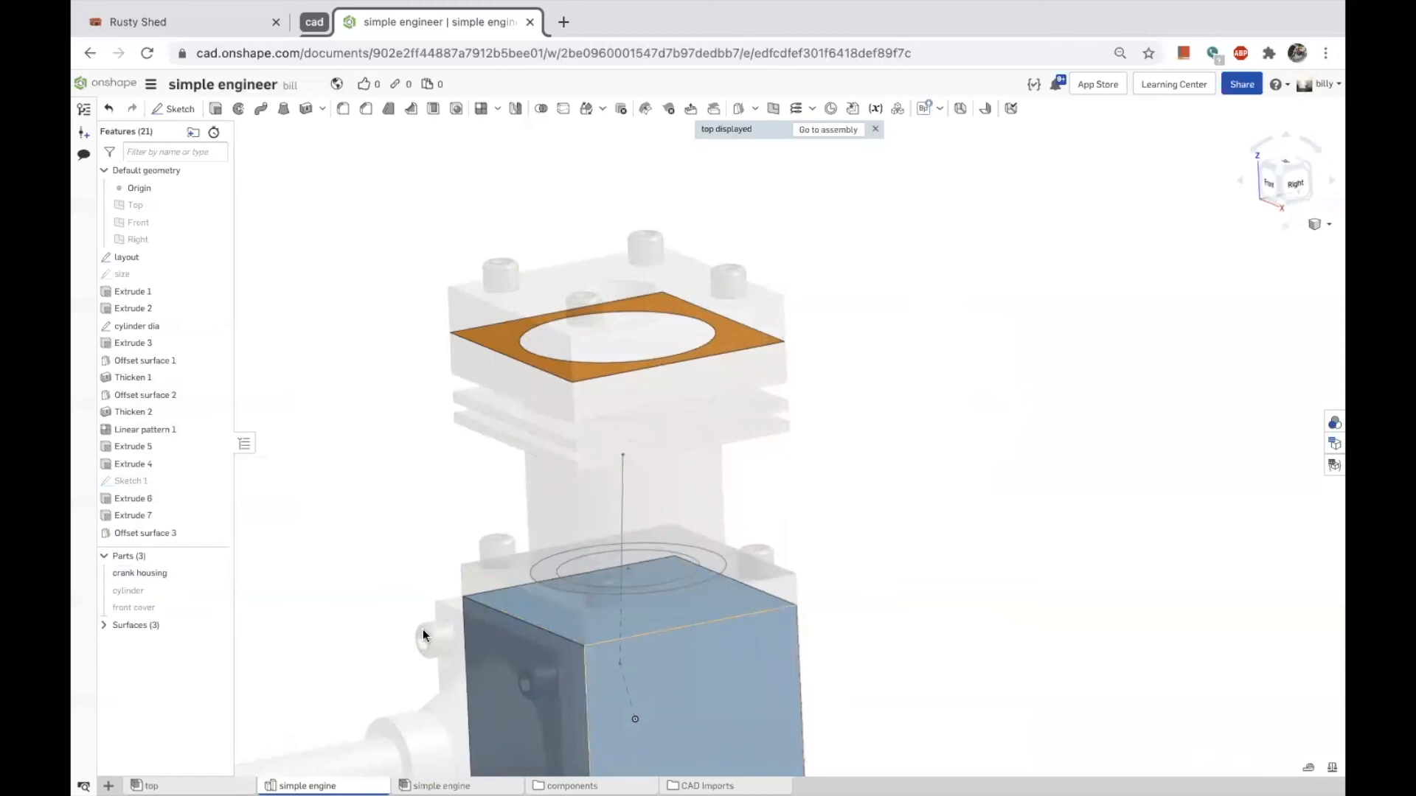
click(219, 573)
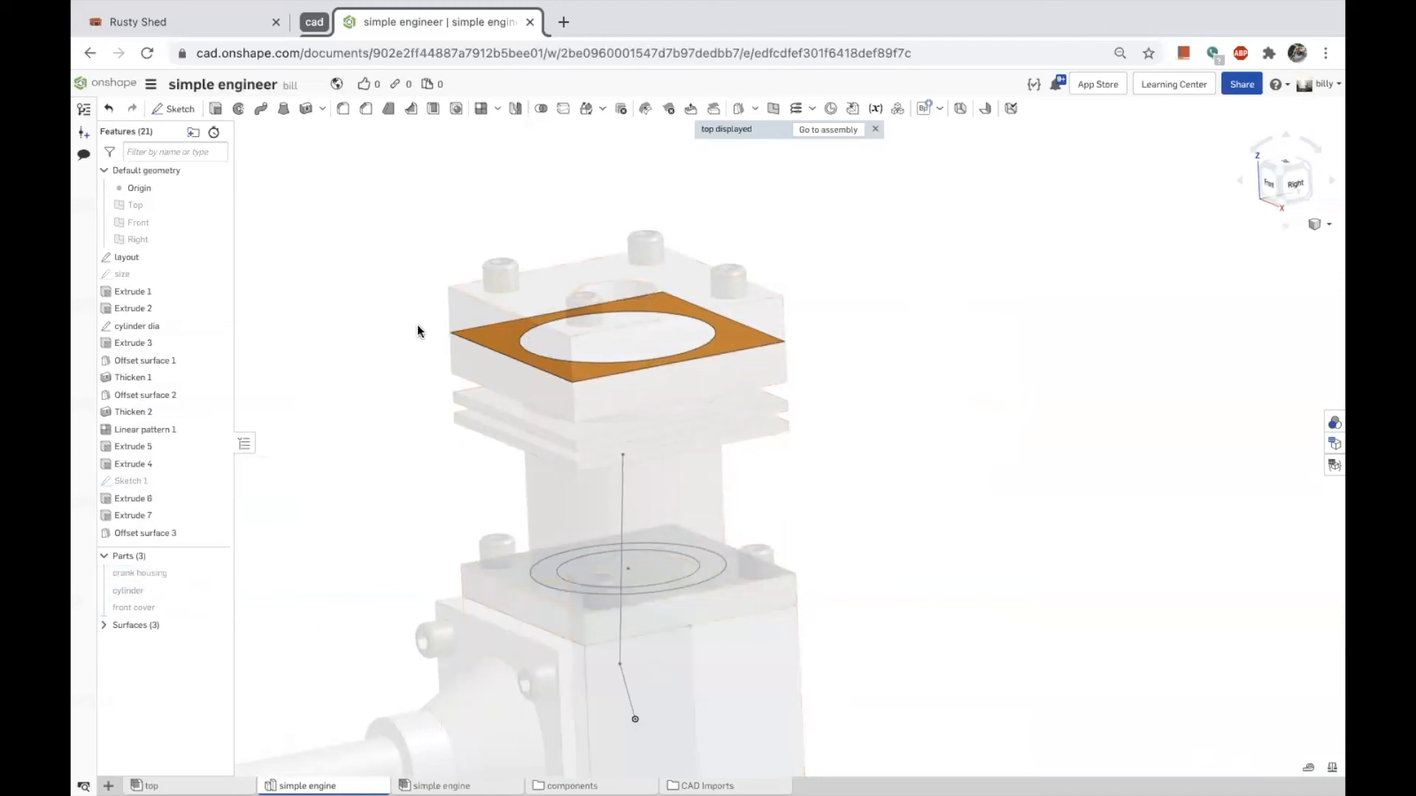
right_drag(418, 329, 424, 336)
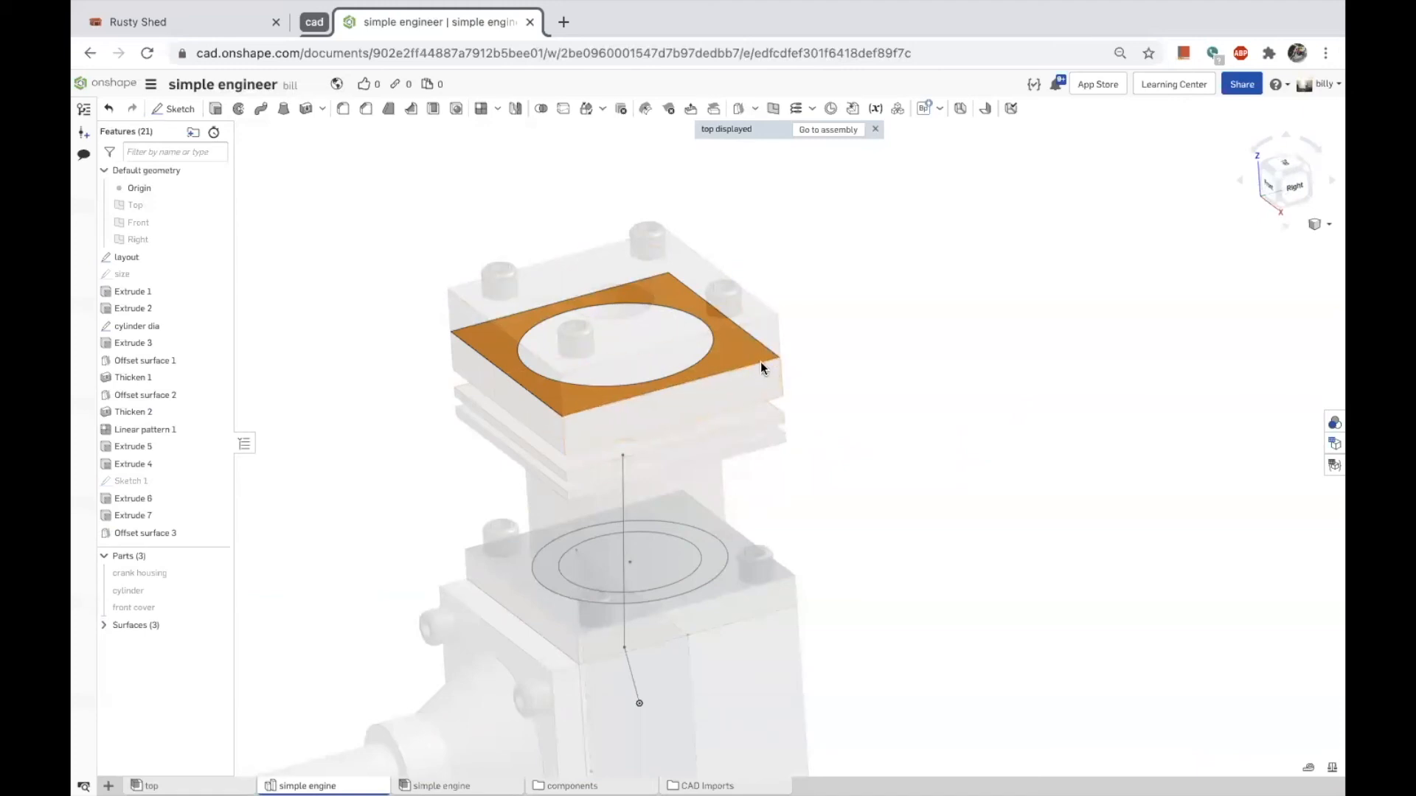
right_click(960, 317)
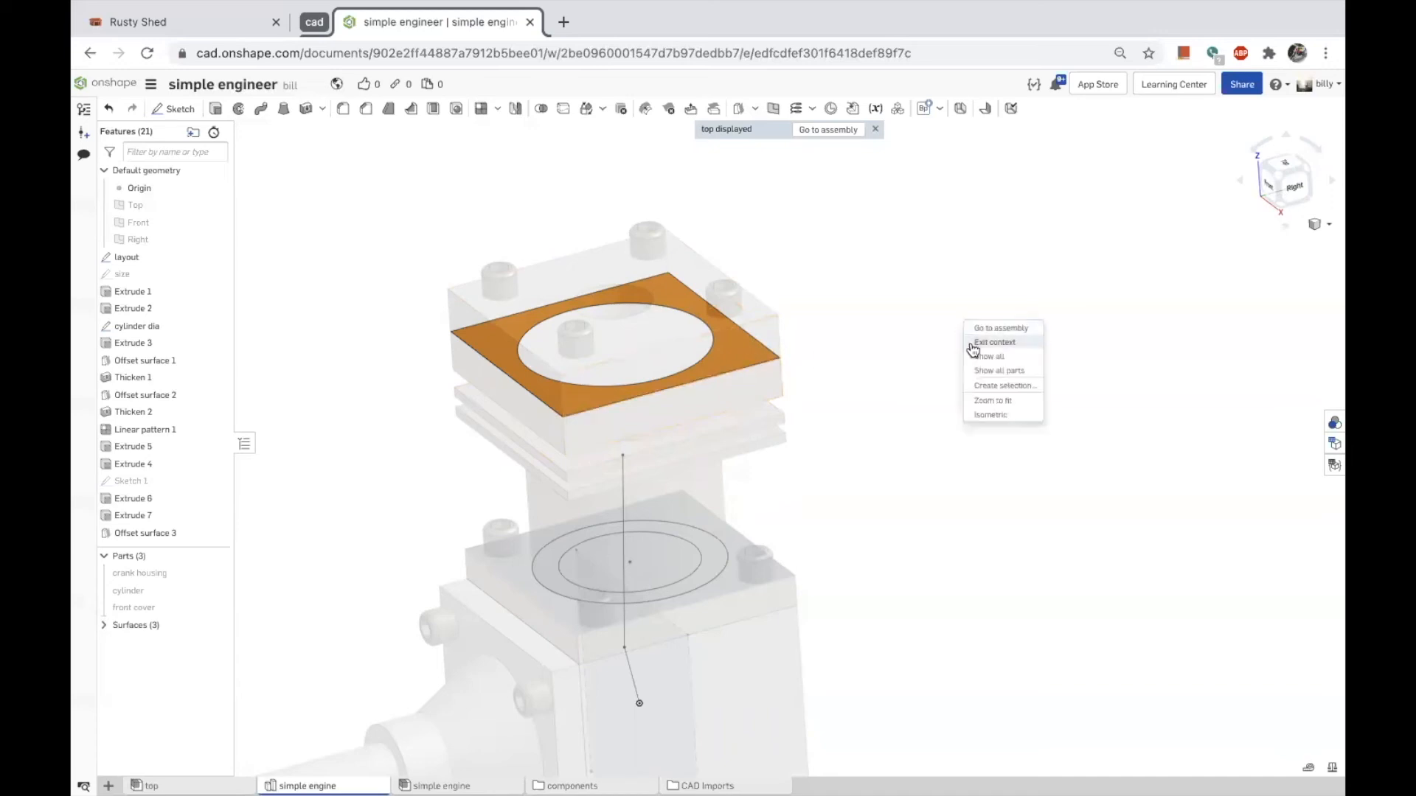
click(985, 347)
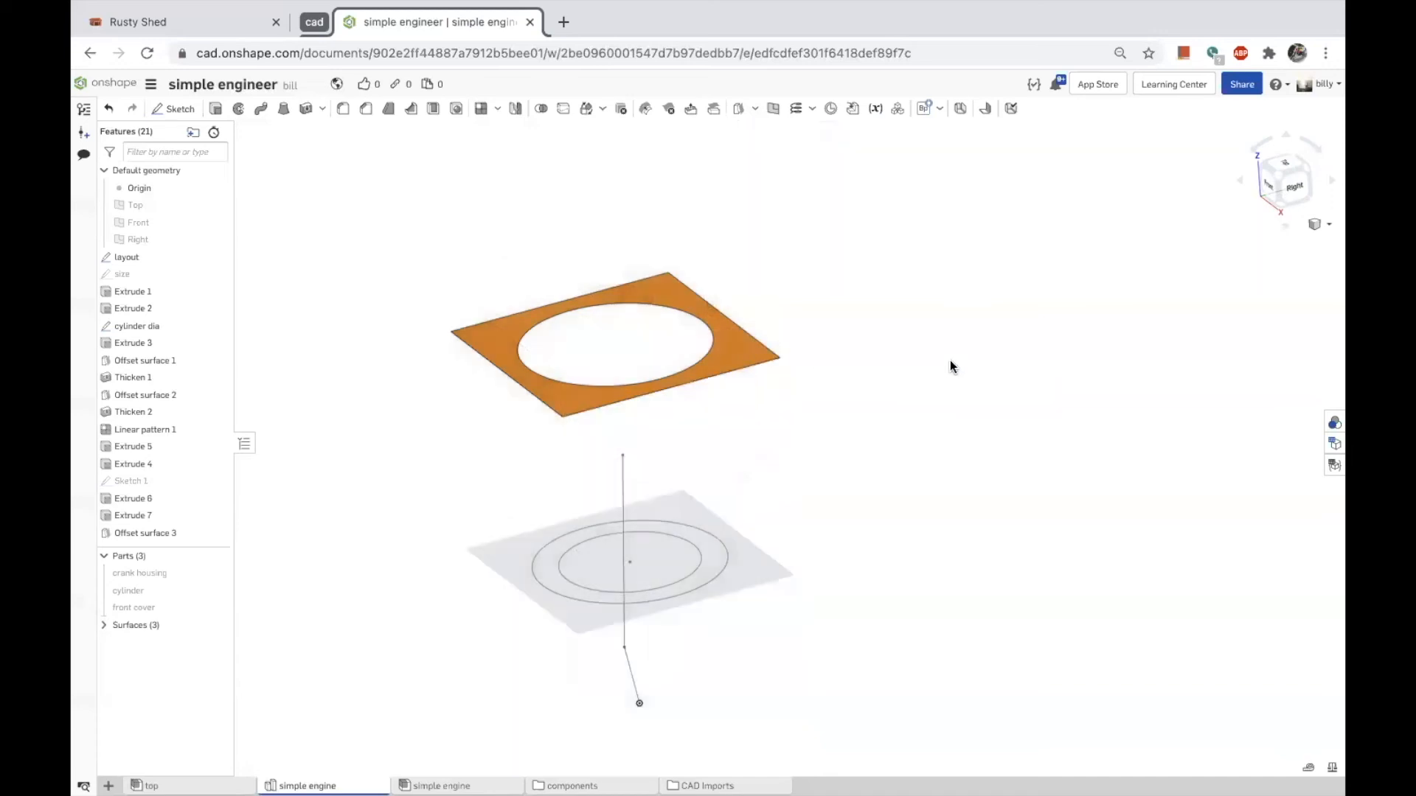
Try closing the circular hole in the new offset surface with a 25 mm Move boundary, and delete that feature.
click(732, 335)
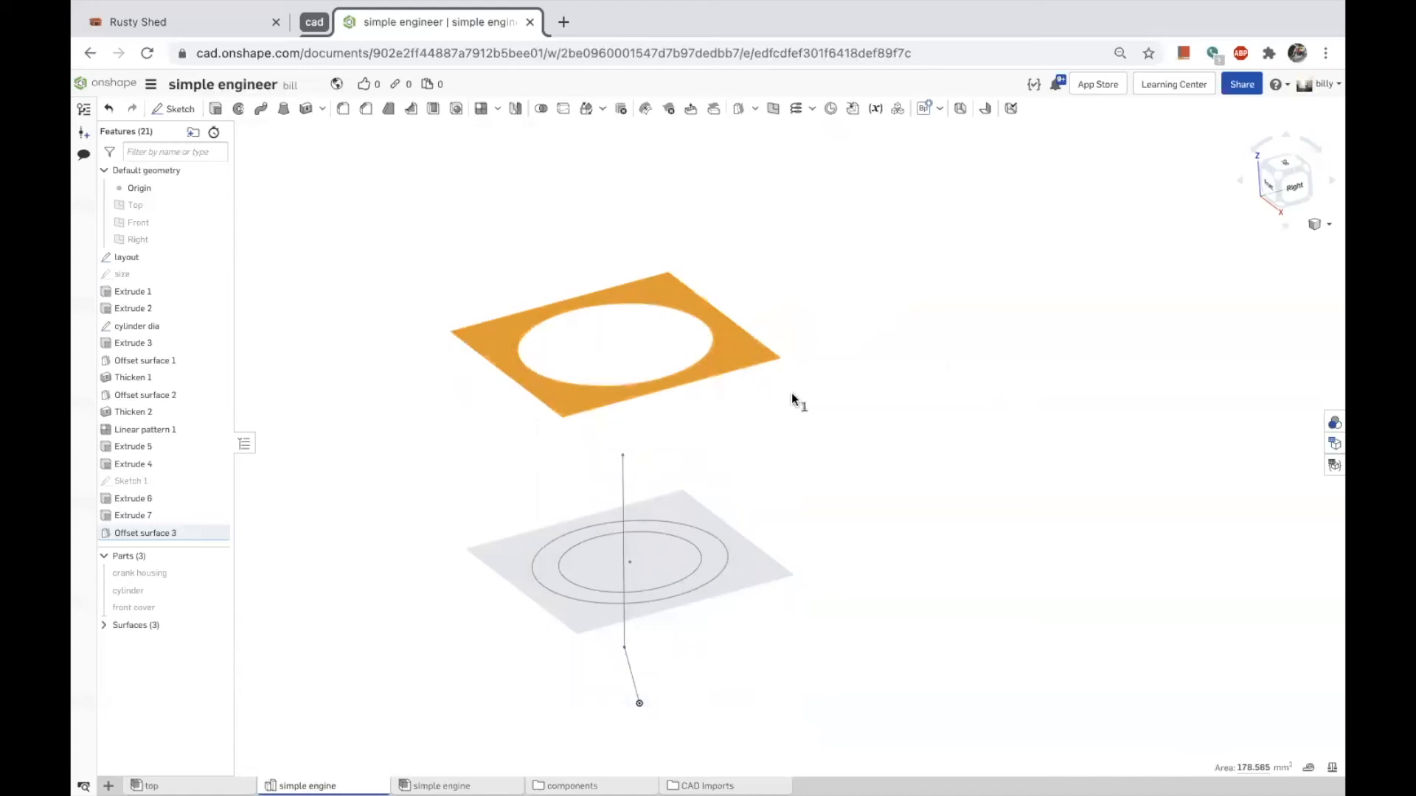
click(826, 393)
click(753, 111)
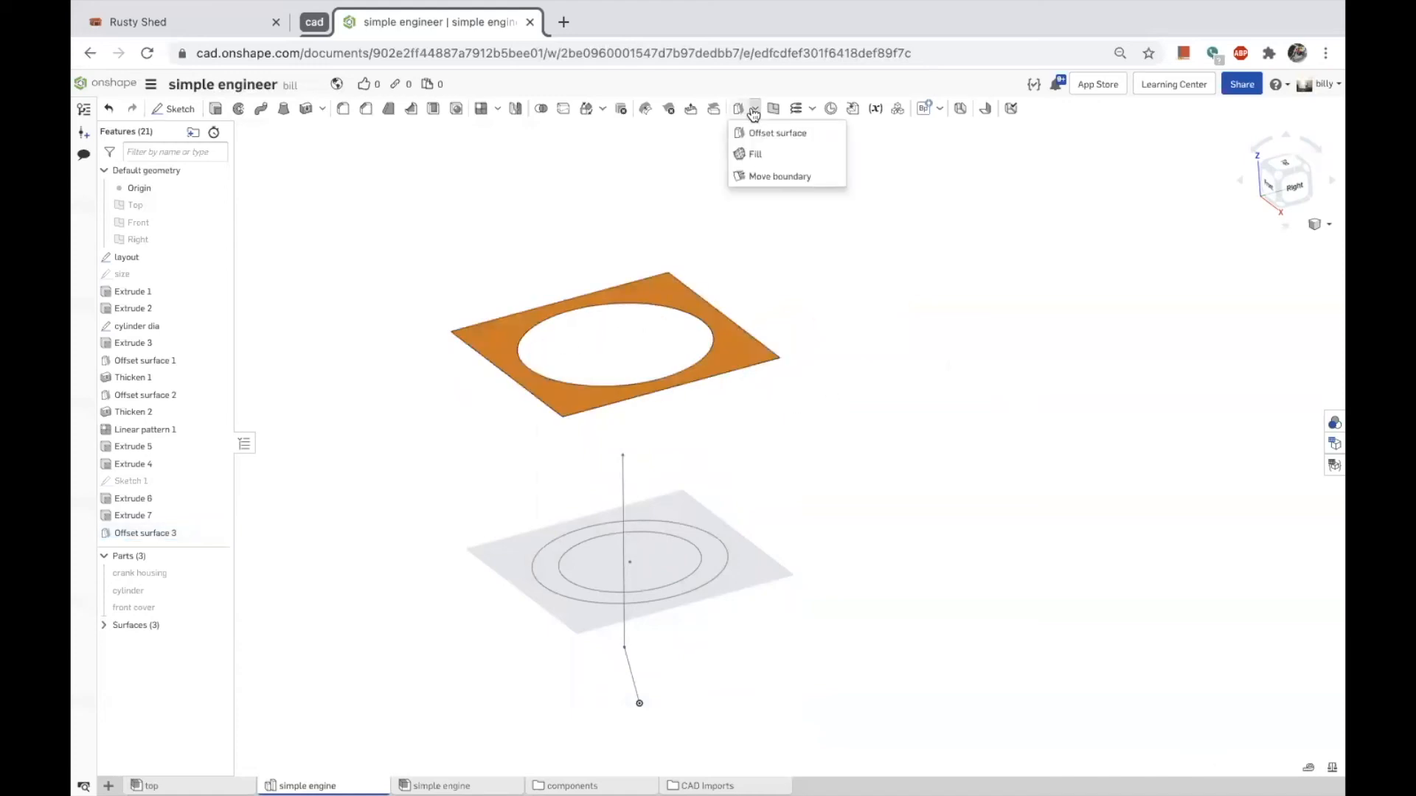
click(761, 177)
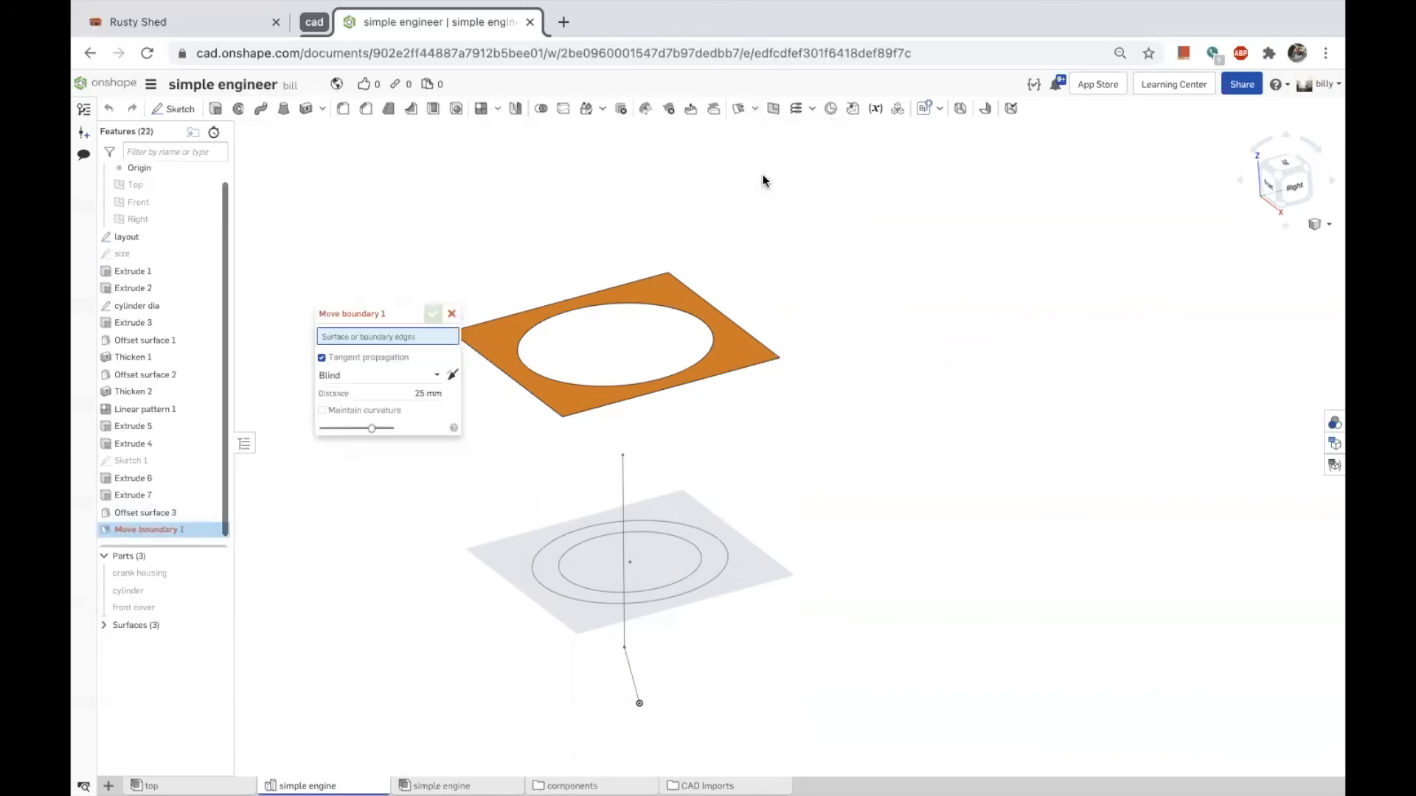
click(677, 309)
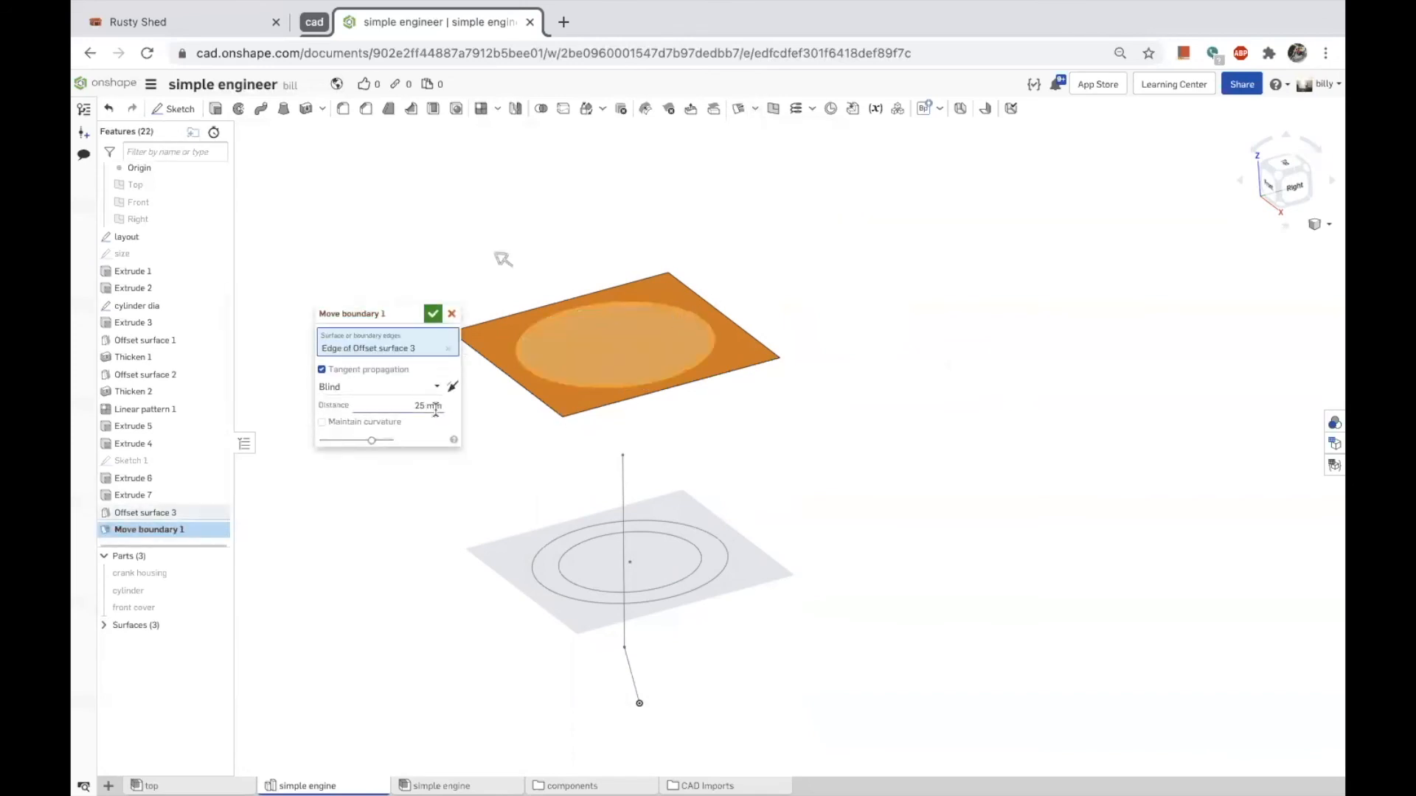
click(433, 315)
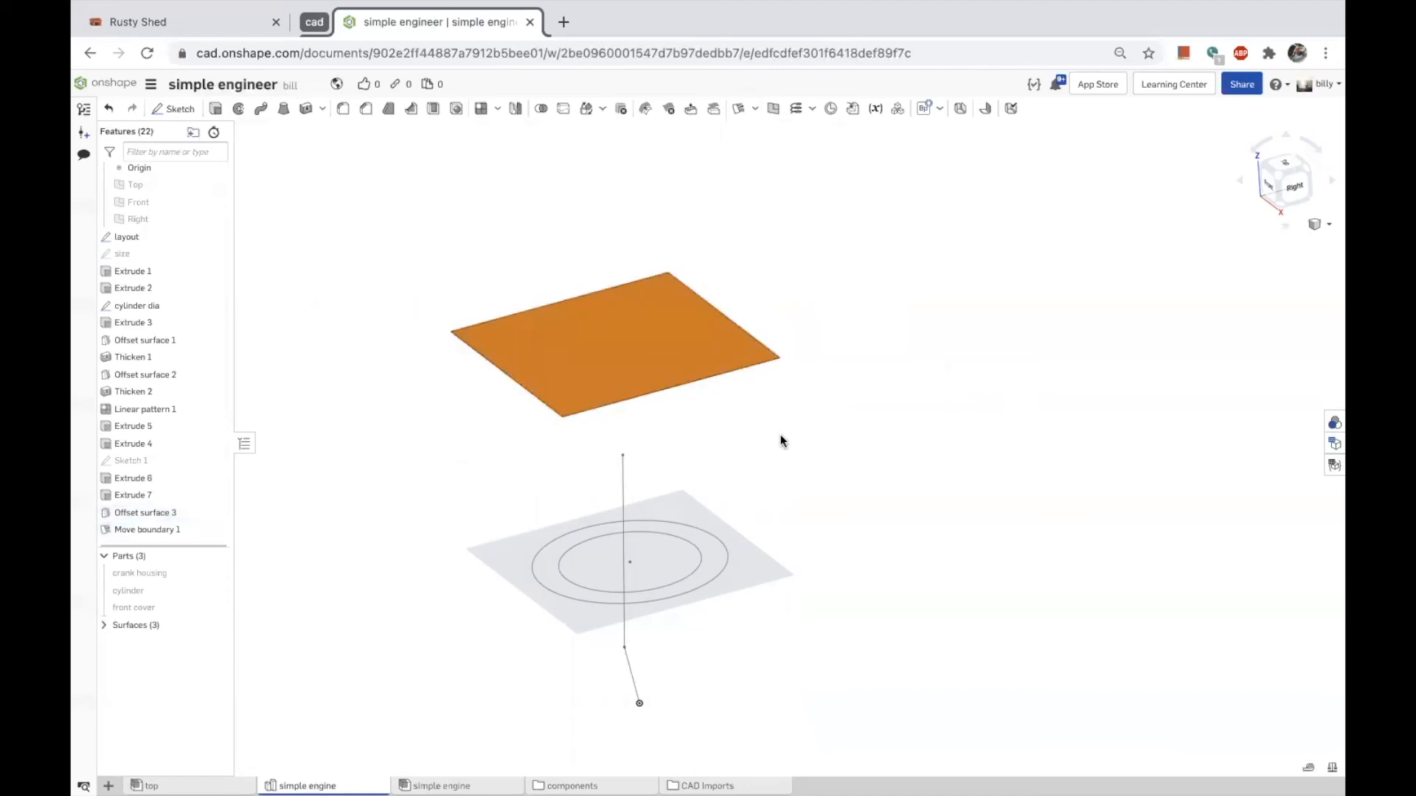
click(140, 531)
key(Delete)
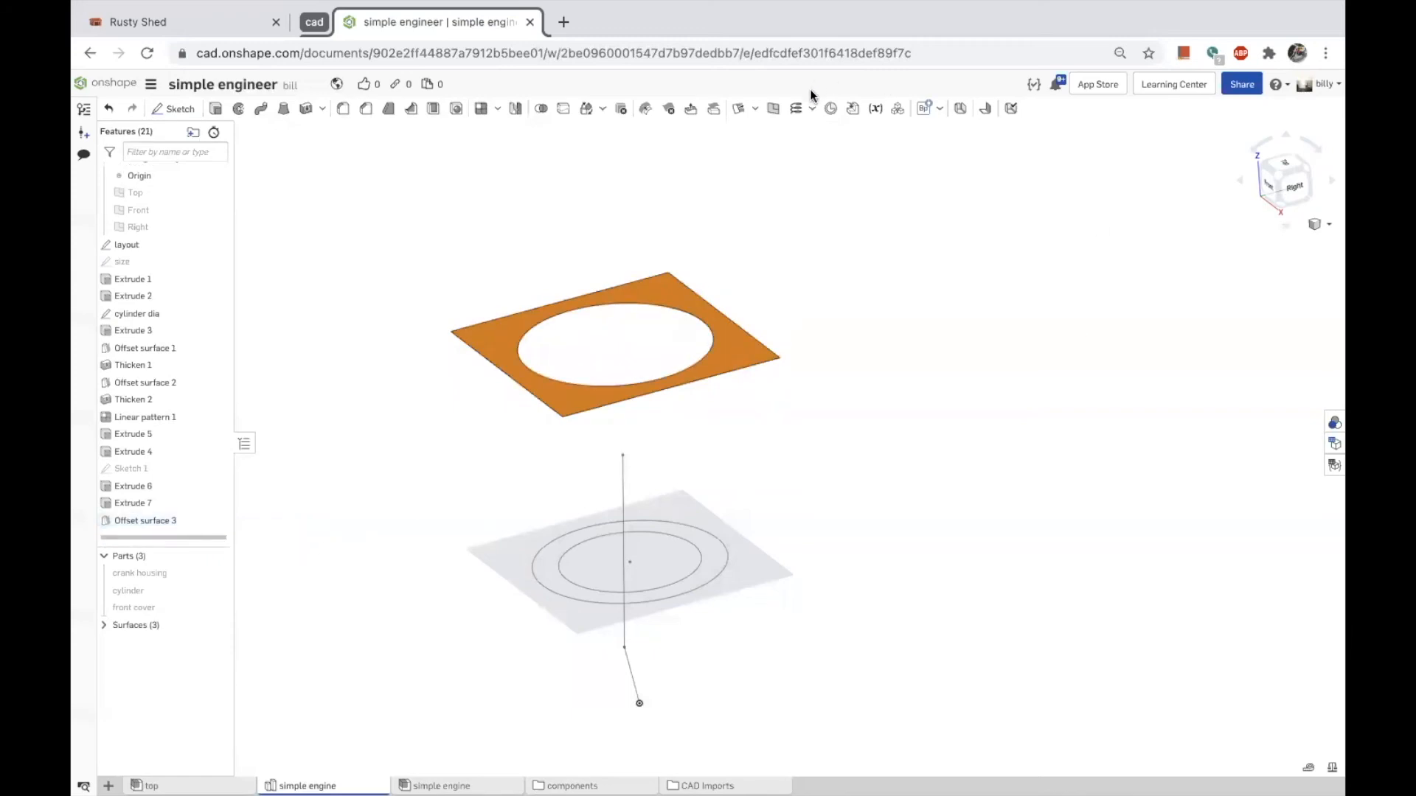
Fill the circular hole in the offset surface from its edge with Position continuity, adding the patch to the existing surface.
click(754, 111)
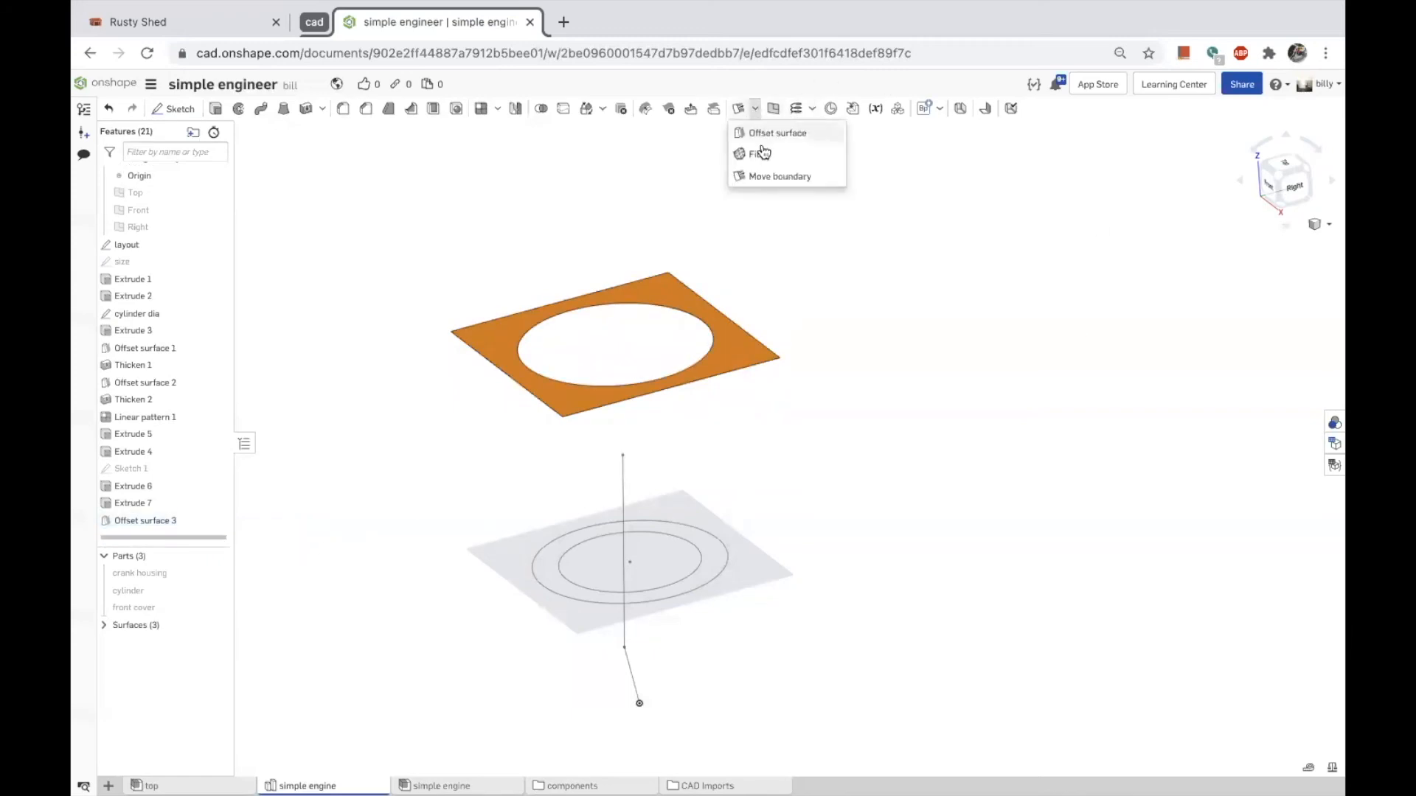
click(754, 152)
click(689, 316)
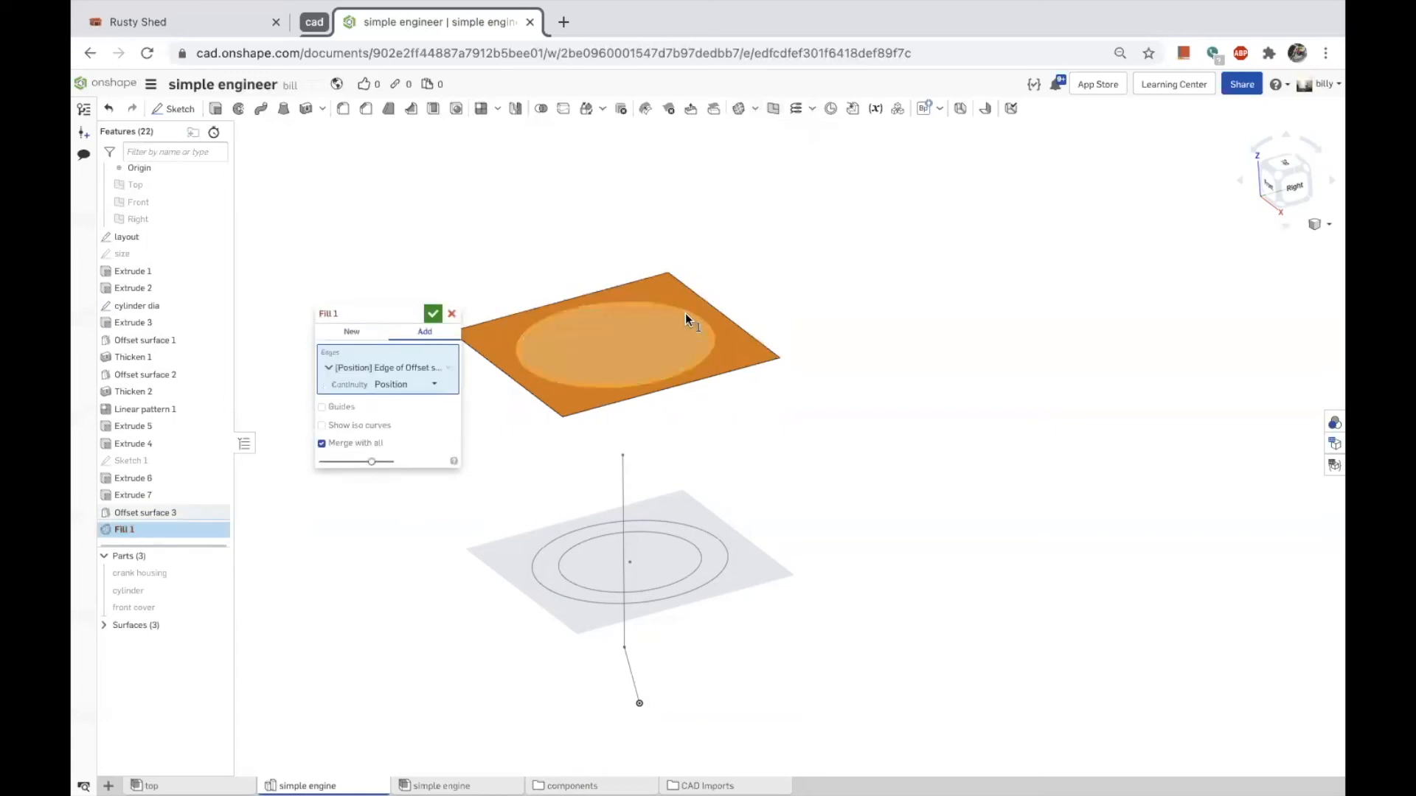
click(432, 314)
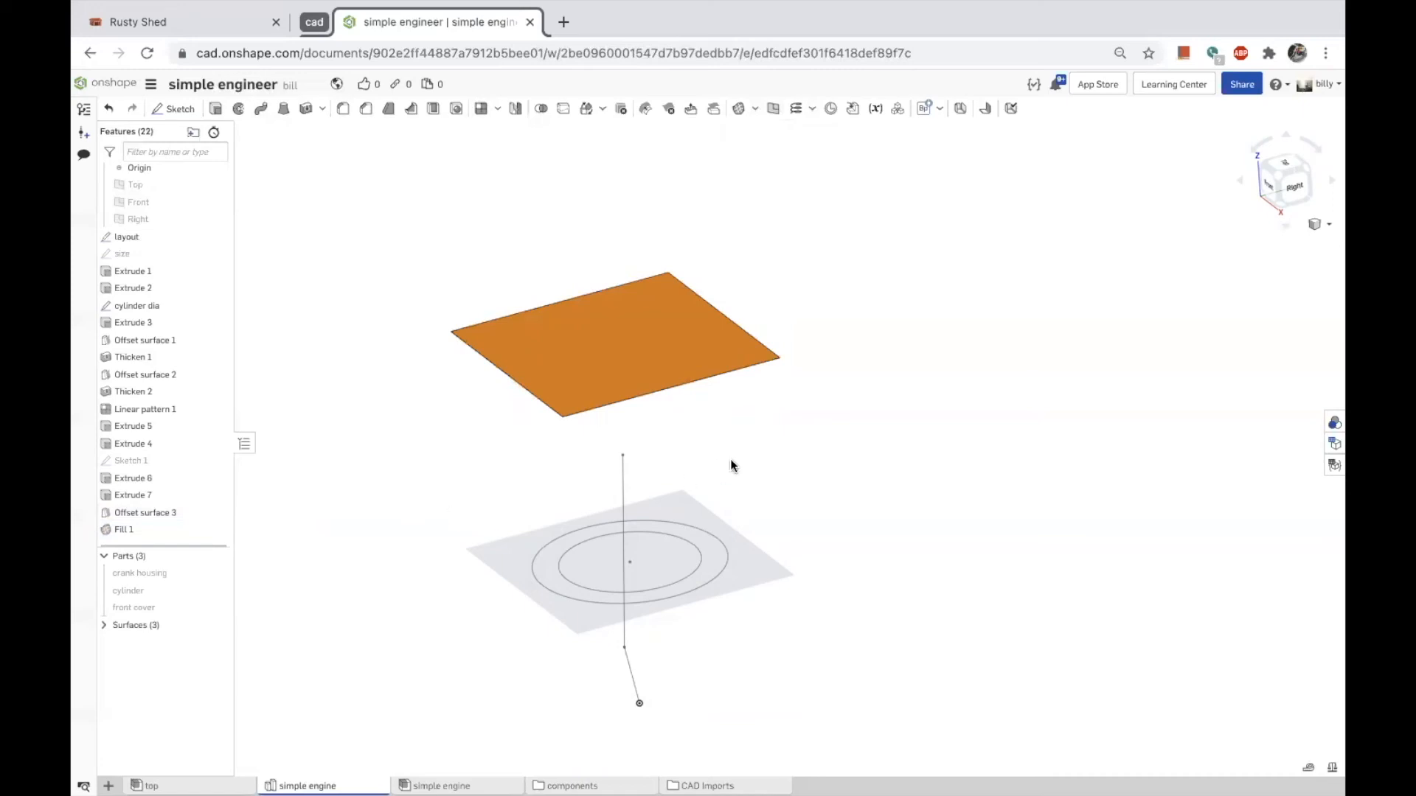
Extrude the filled square surface upward as a new solid part with a blind depth of 3.65760 mm.
click(636, 344)
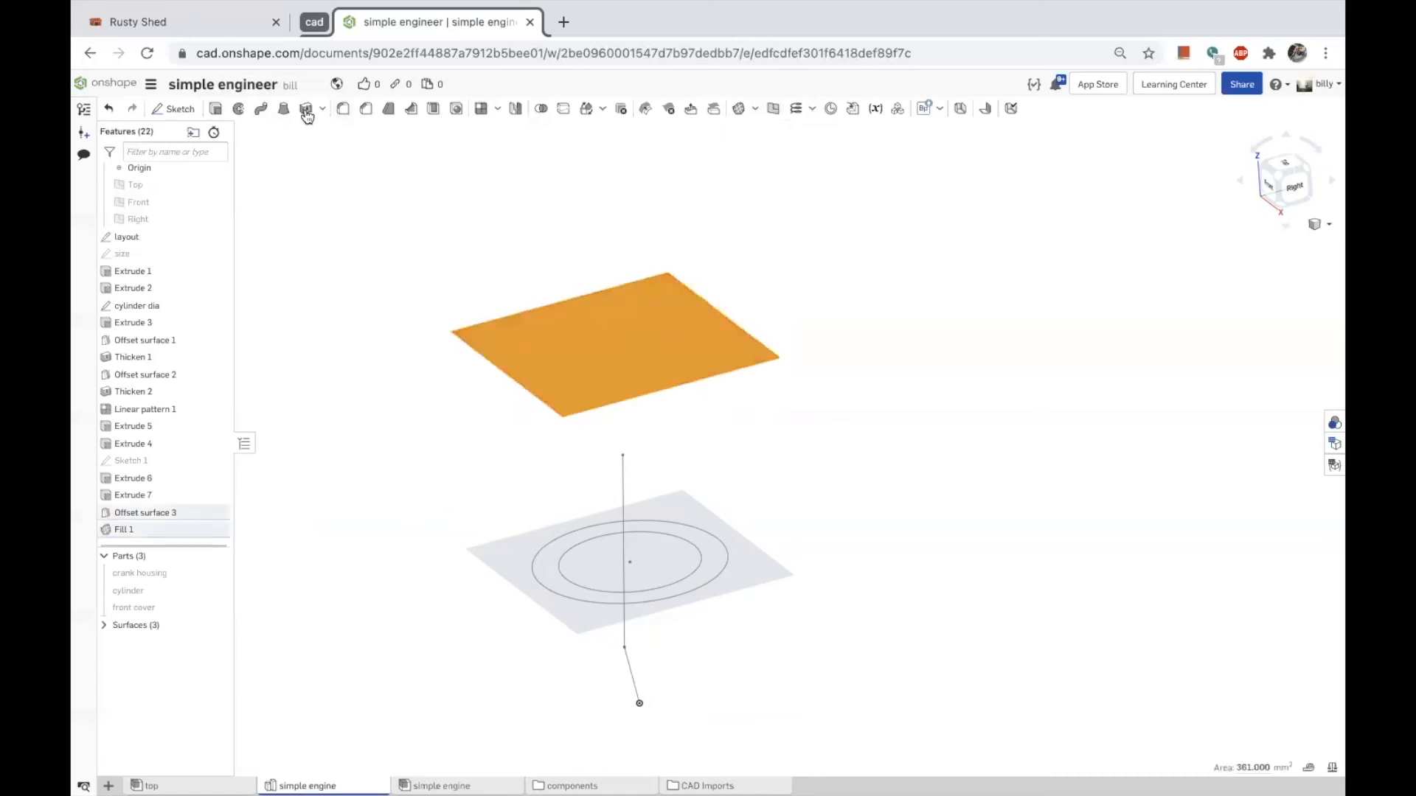
click(221, 114)
click(415, 419)
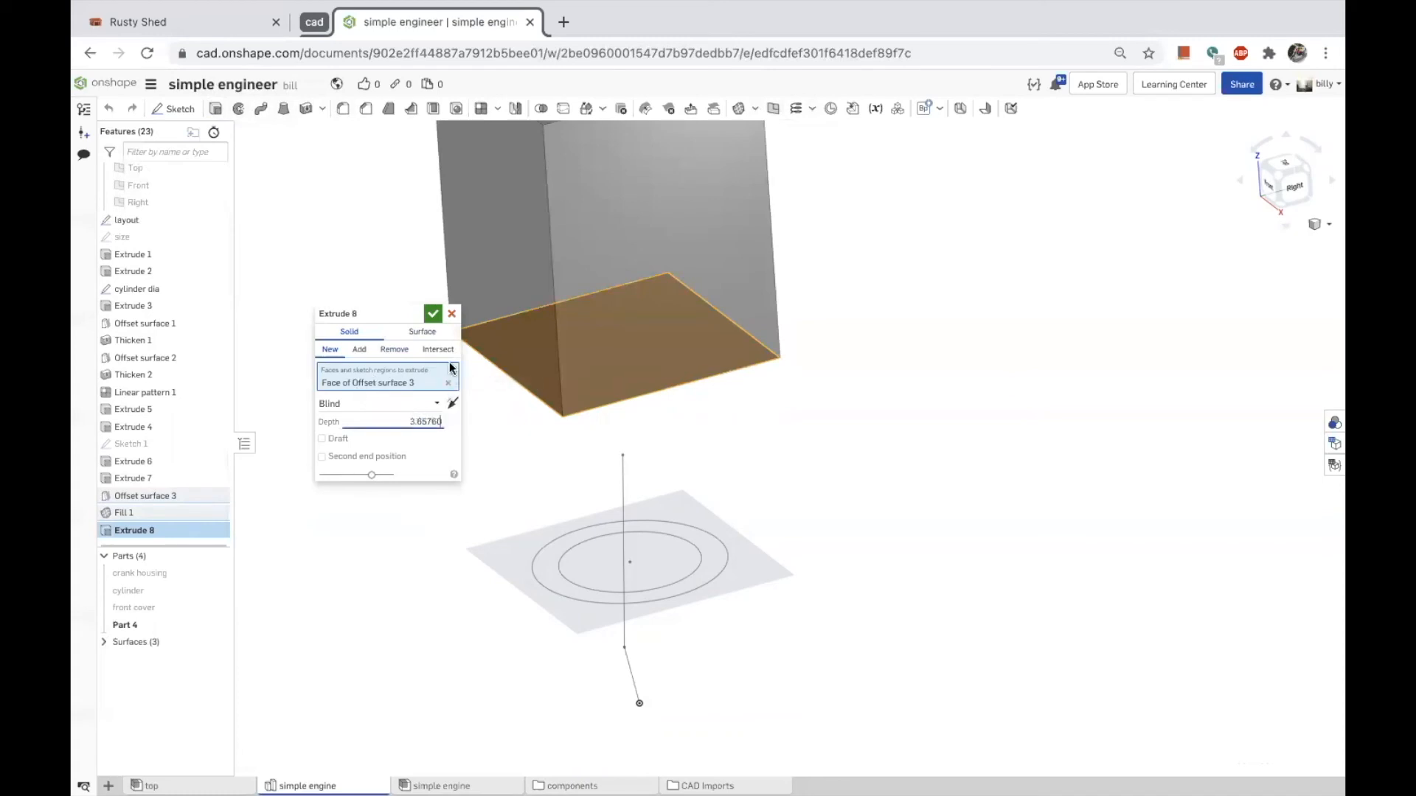
click(433, 315)
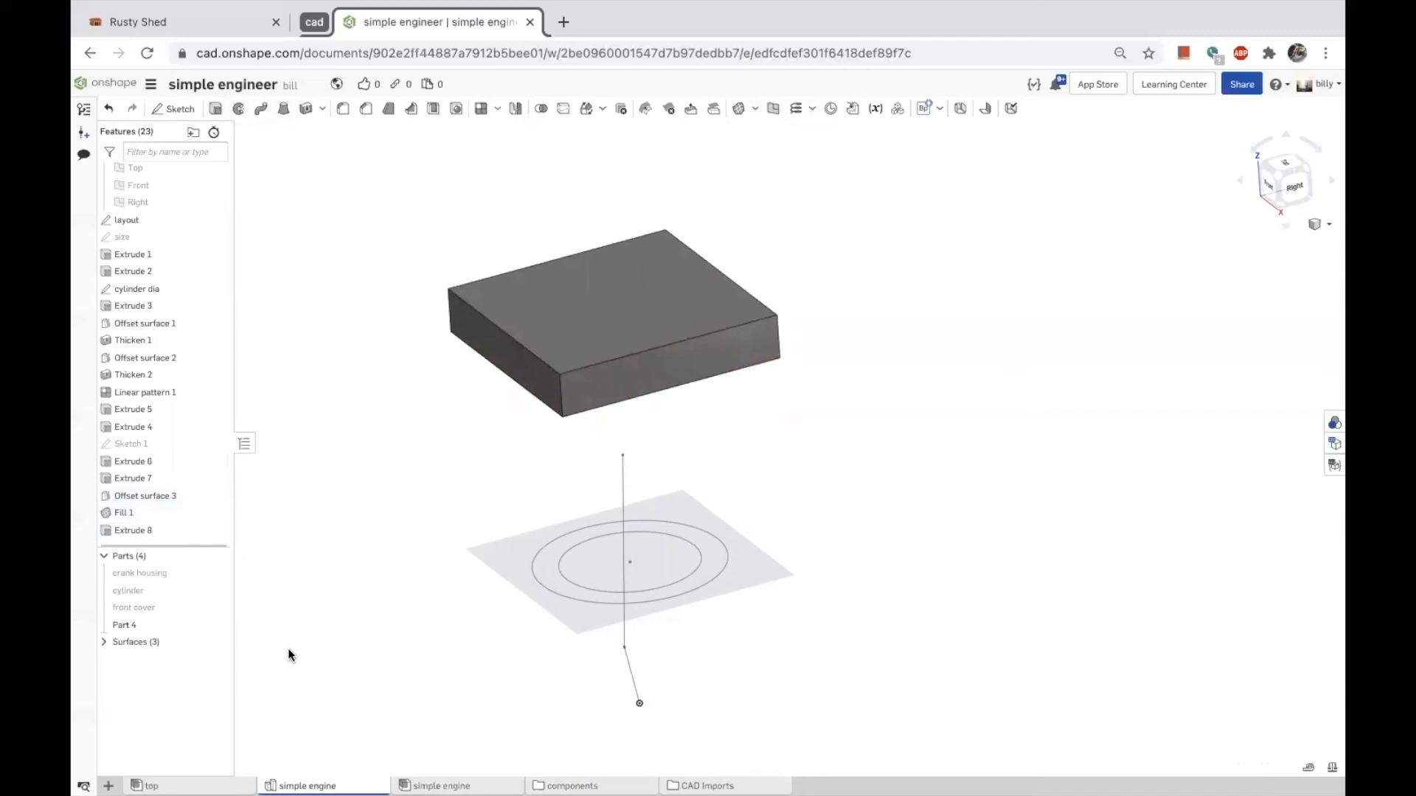
right_click(136, 625)
click(161, 508)
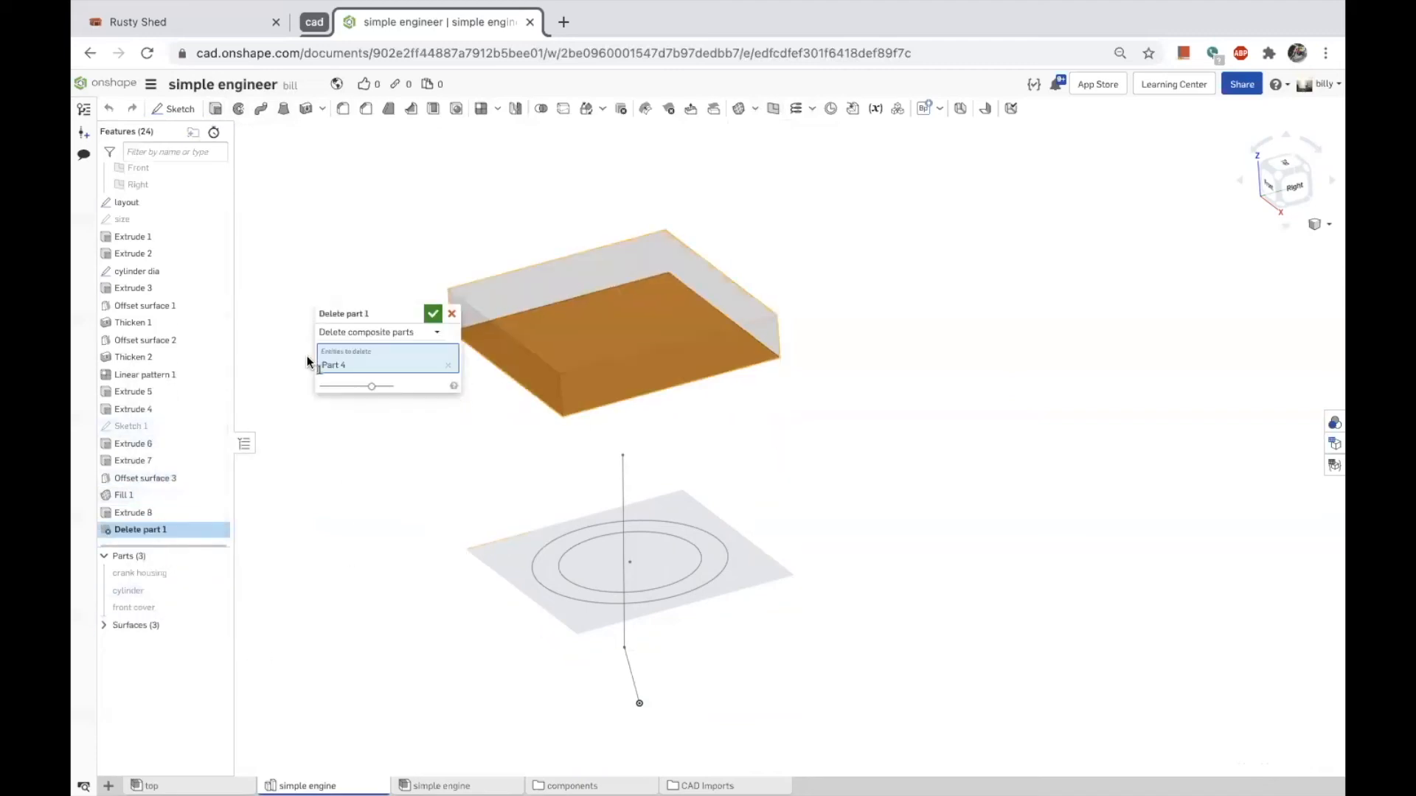
click(452, 314)
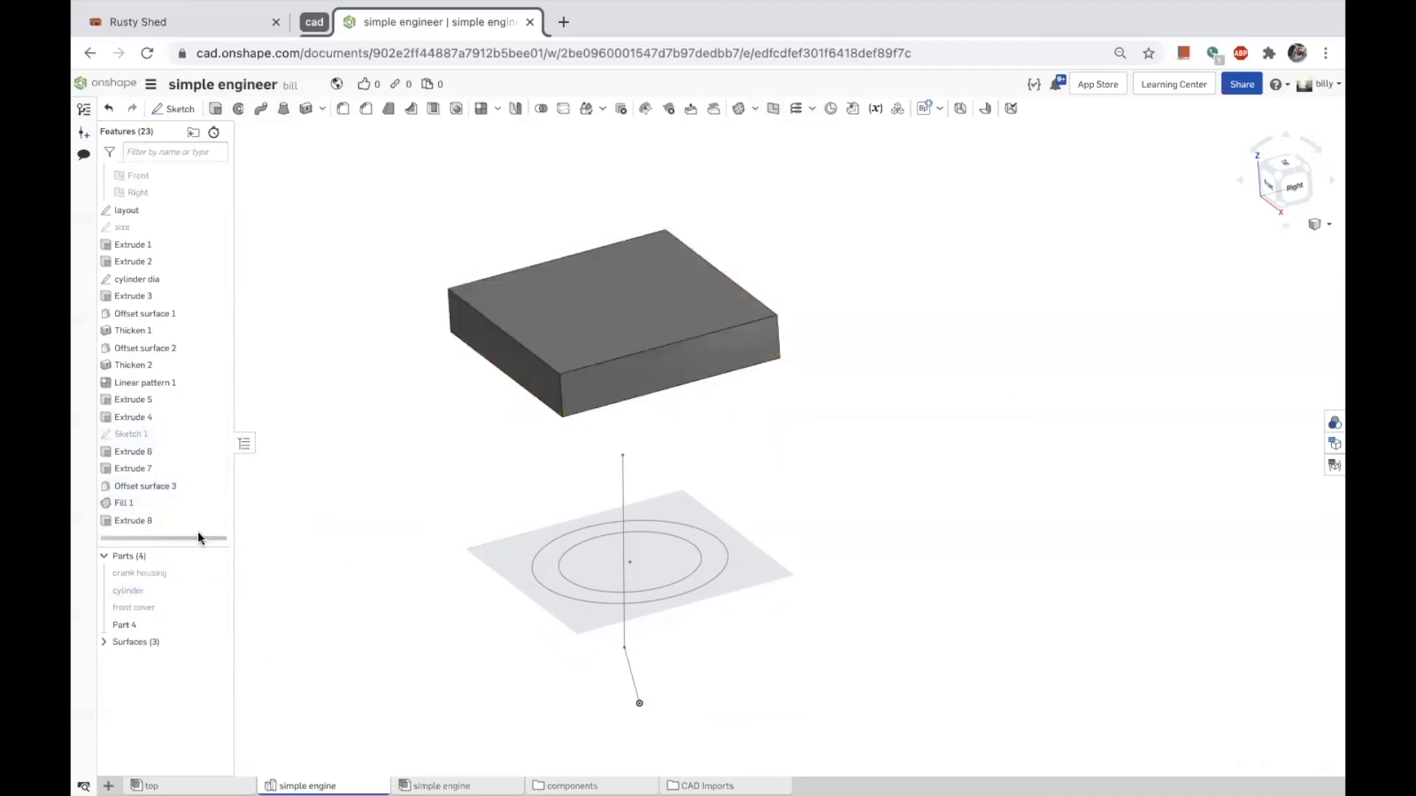
Rename Part 4 as head.
right_click(122, 624)
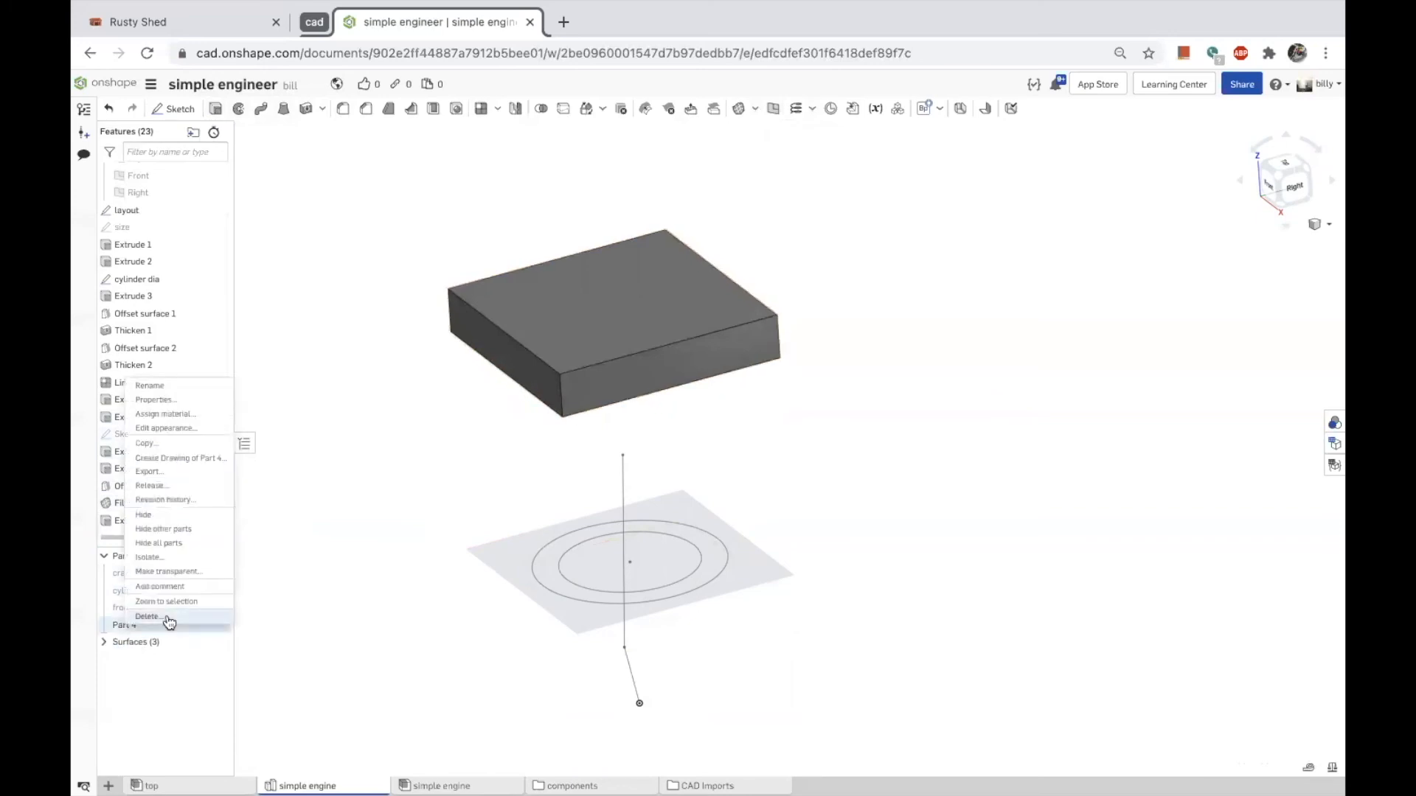
click(152, 386)
text(head)
key(Return)
Show all parts, and hide only the cylinder to expose the underside of the head.
right_drag(512, 458, 494, 432)
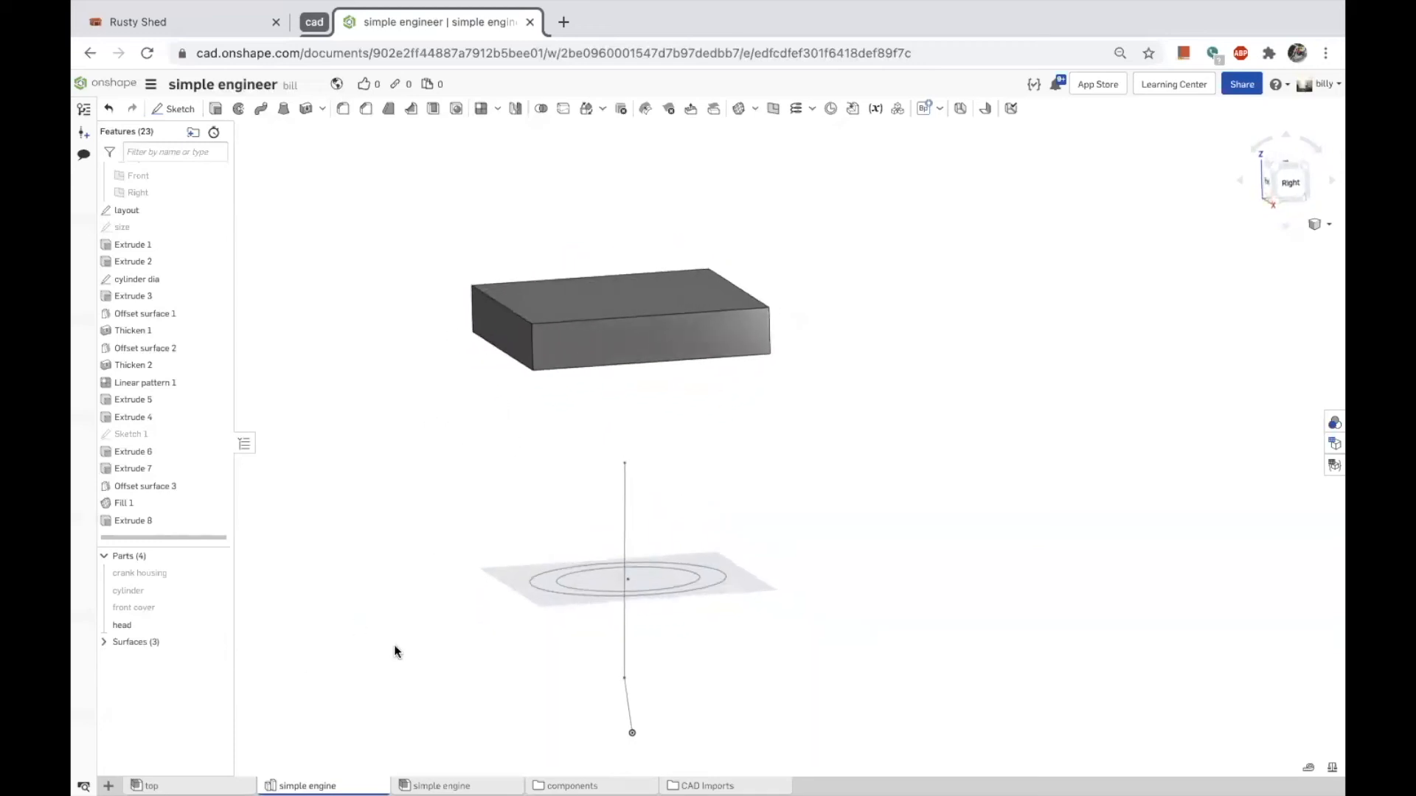
mouse_move(399, 500)
right_down()
mouse_move(405, 466)
mouse_move(400, 492)
right_up()
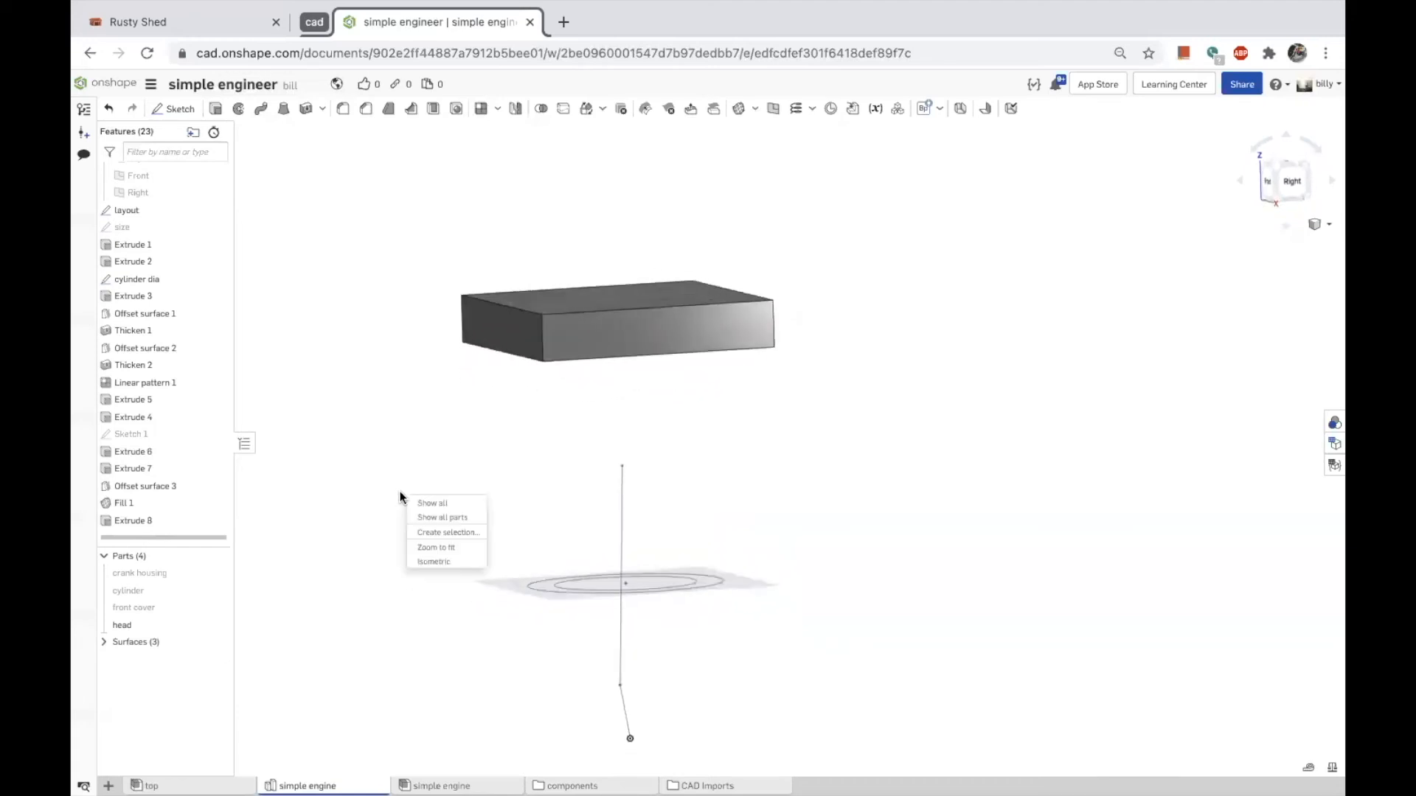
click(450, 517)
right_drag(945, 632, 963, 674)
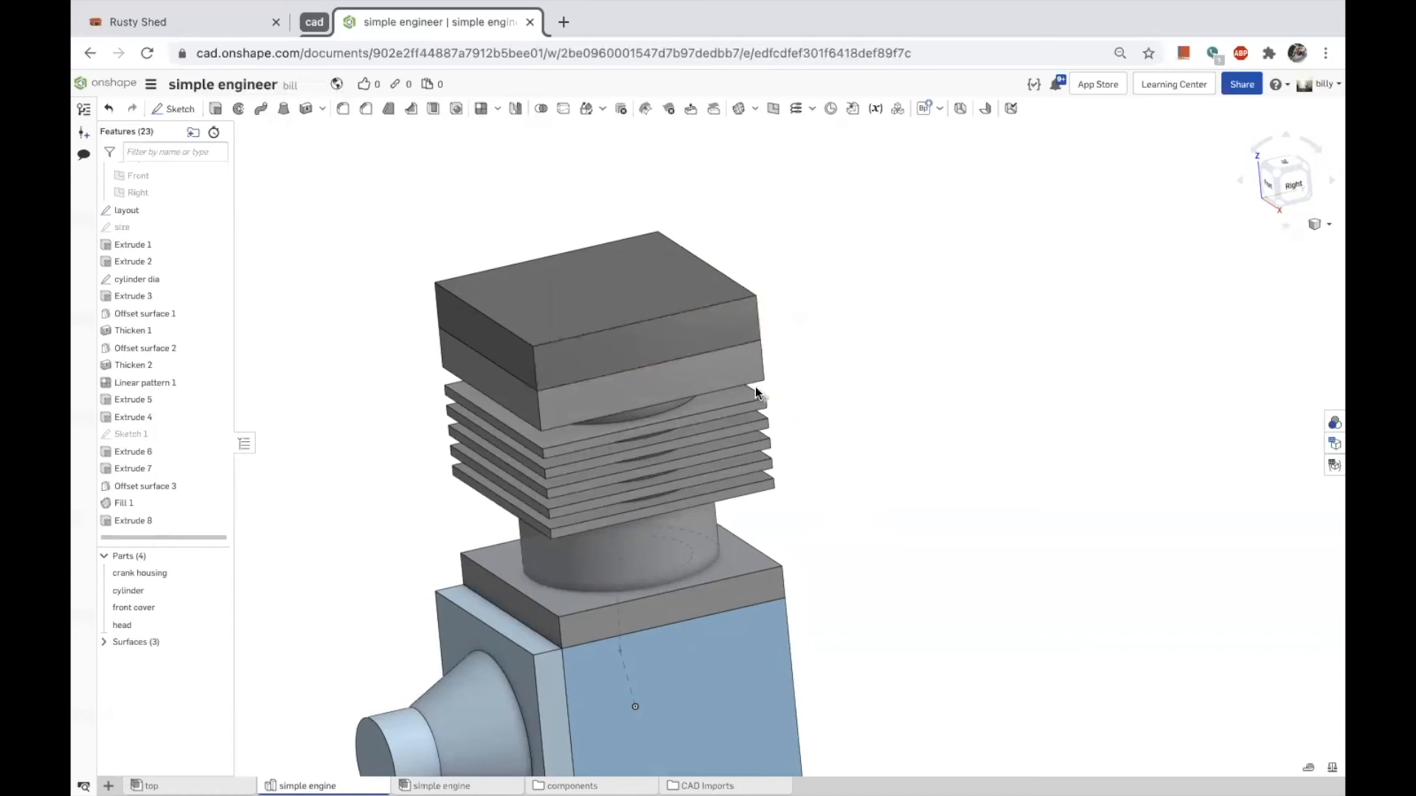
right_click(738, 376)
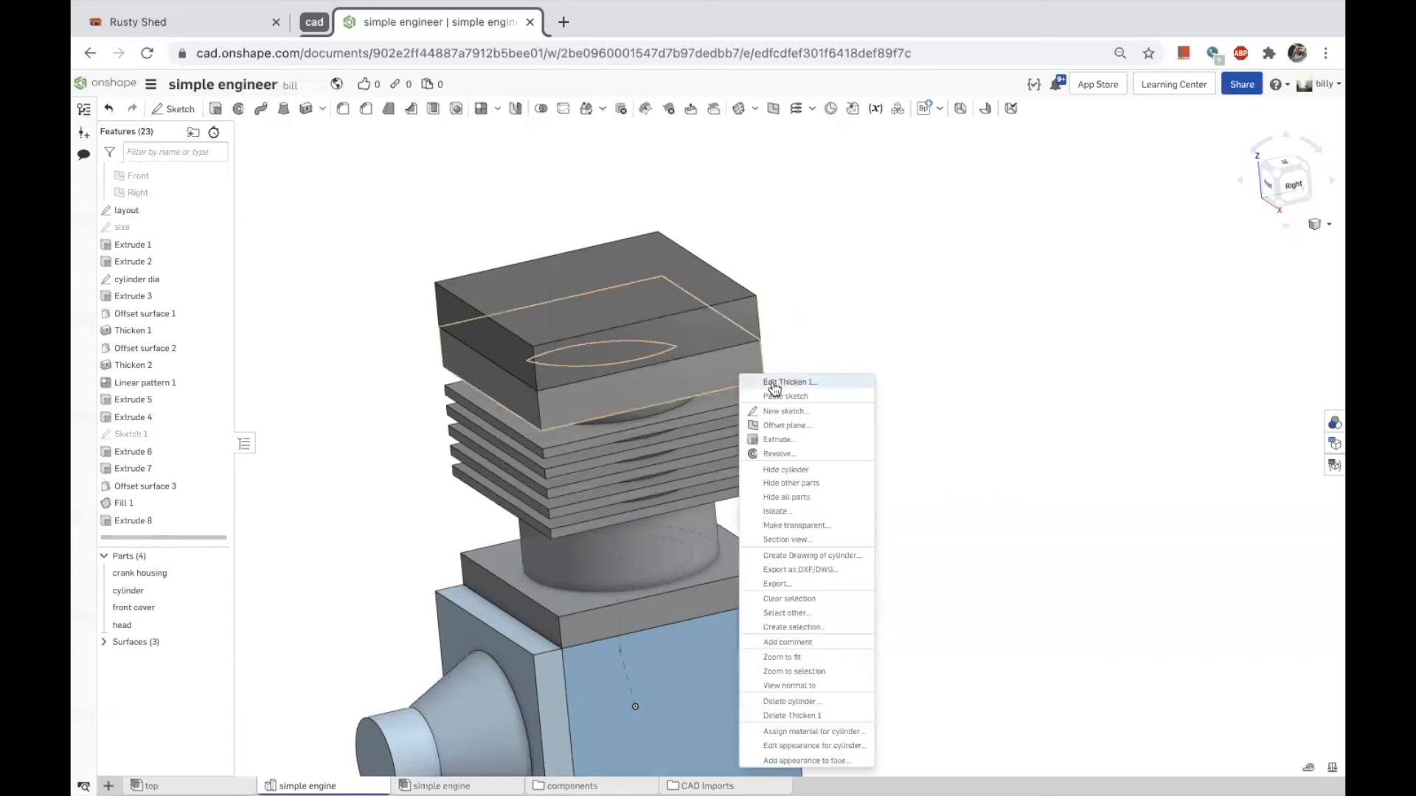
click(806, 476)
right_drag(810, 468, 813, 427)
Sketch a circle at the centre of the head's underside, close the sketch, and show the cylinder again.
click(624, 370)
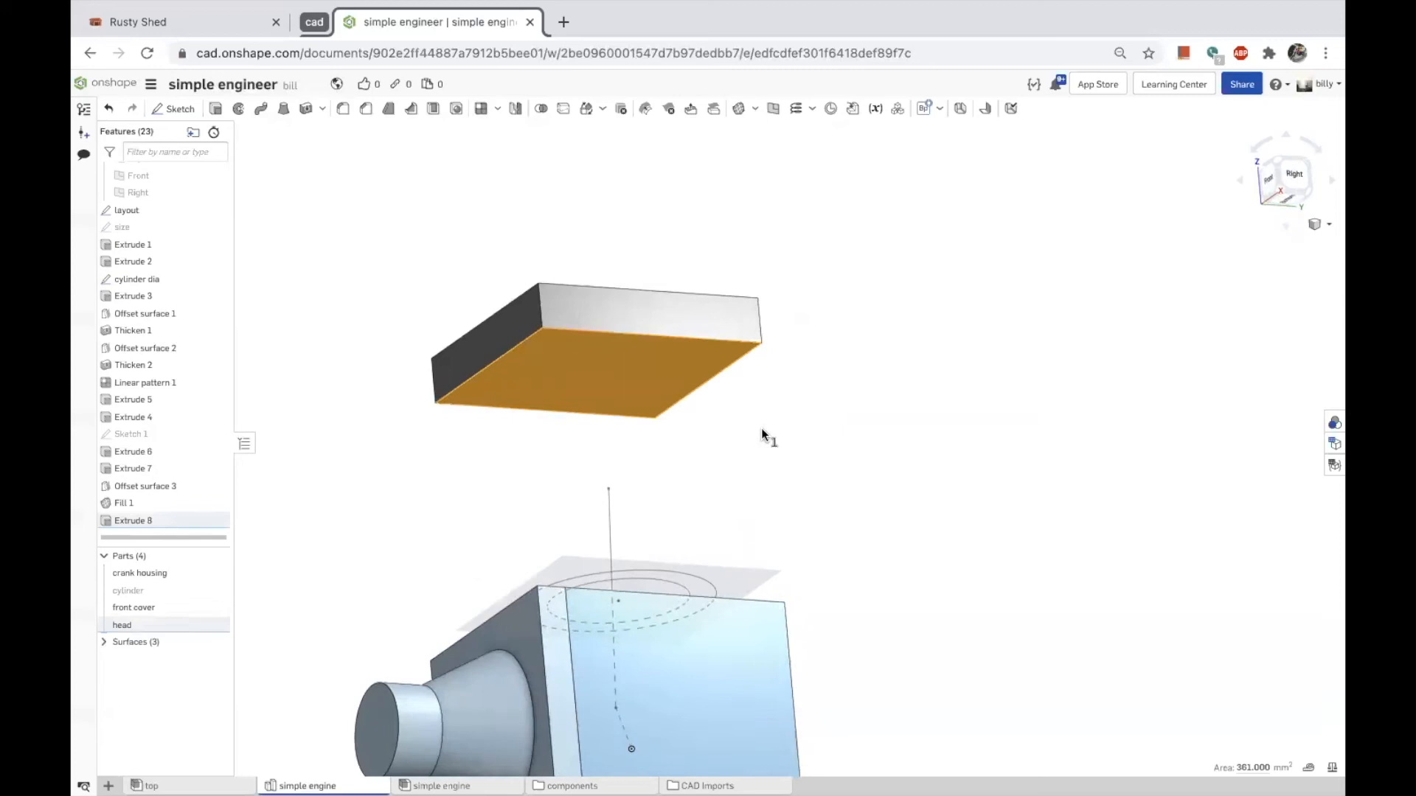
key(shift+s)
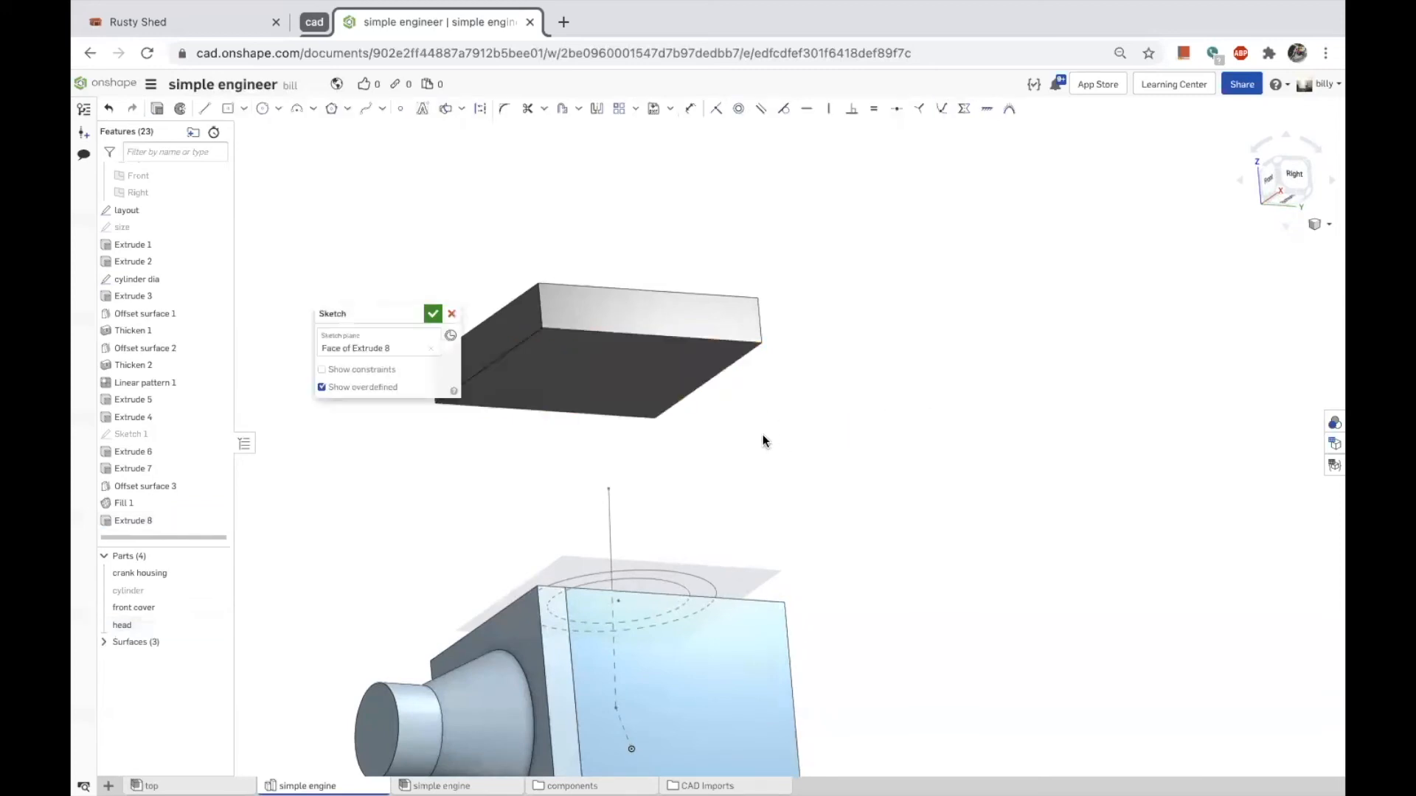
key(c)
click(601, 373)
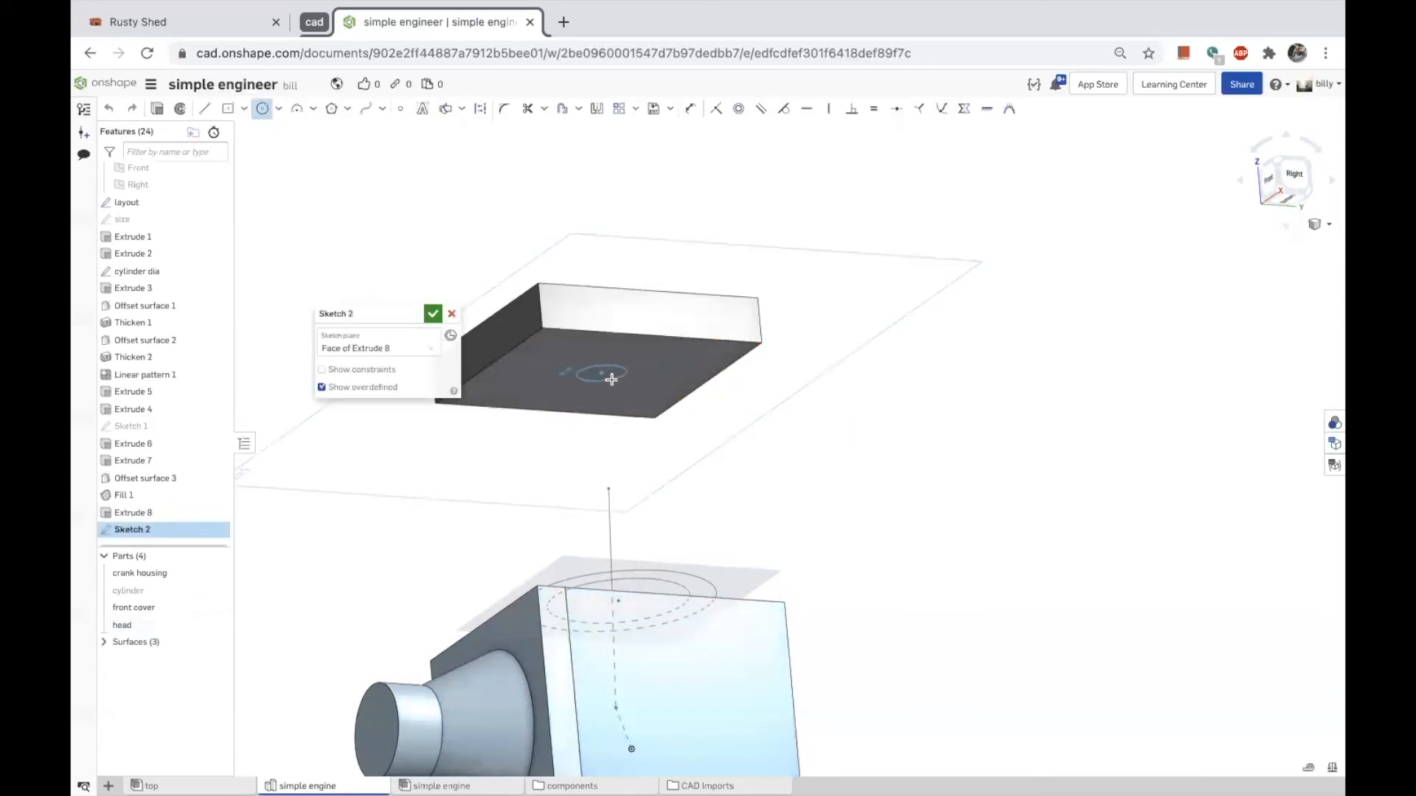
click(680, 386)
click(432, 315)
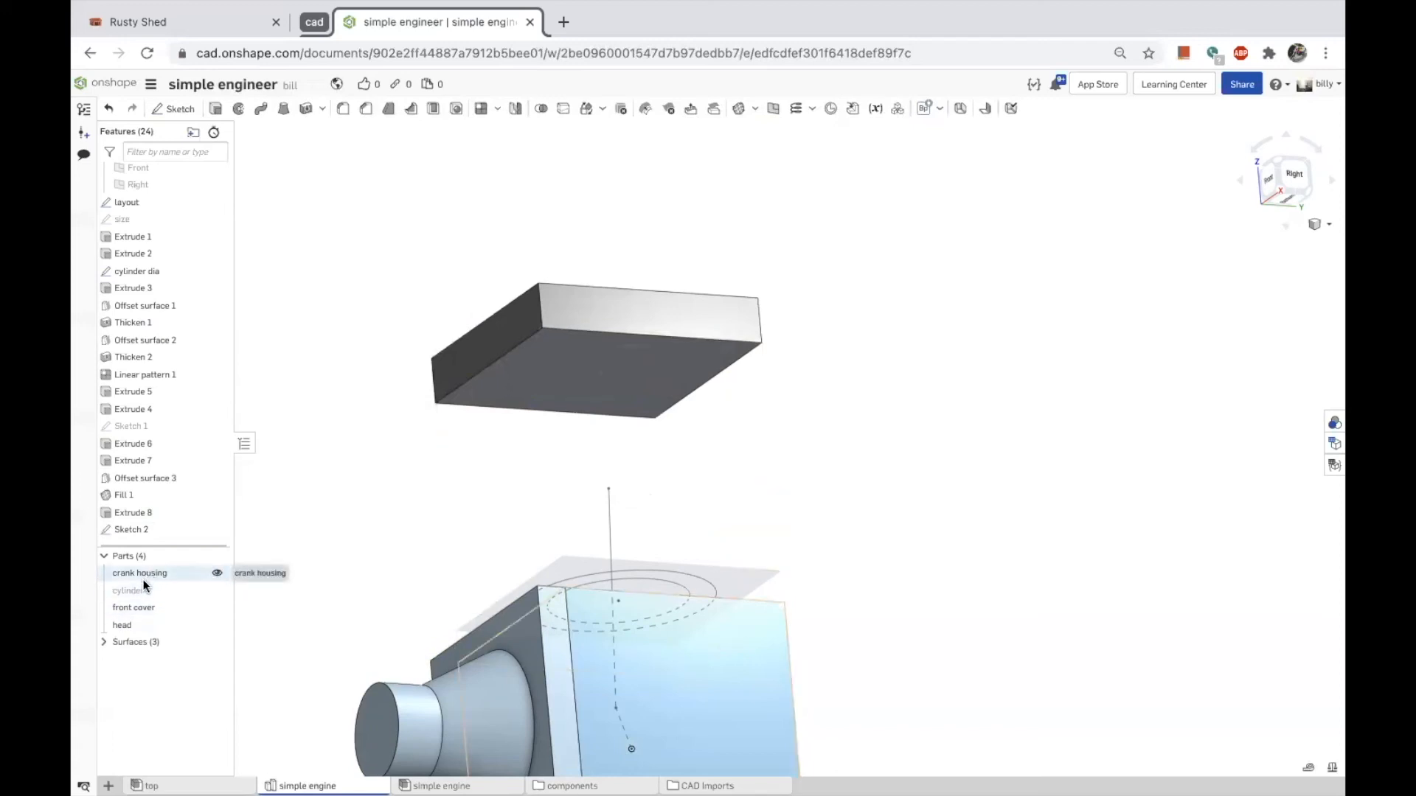
click(217, 590)
right_drag(831, 432, 839, 469)
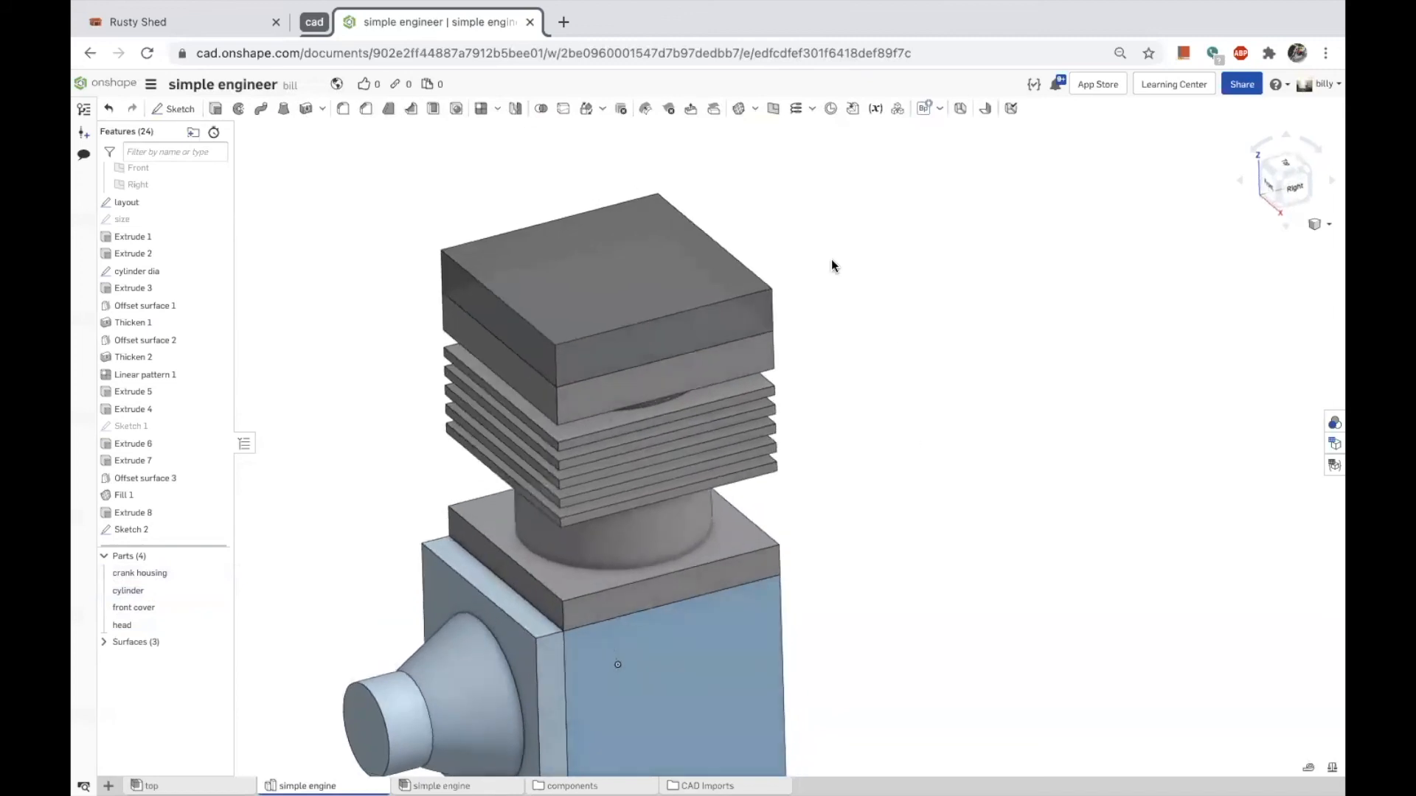
Hide the head, reopen the sketch on its underside, and enlarge the circle beyond the cylinder's raised rim.
right_click(631, 209)
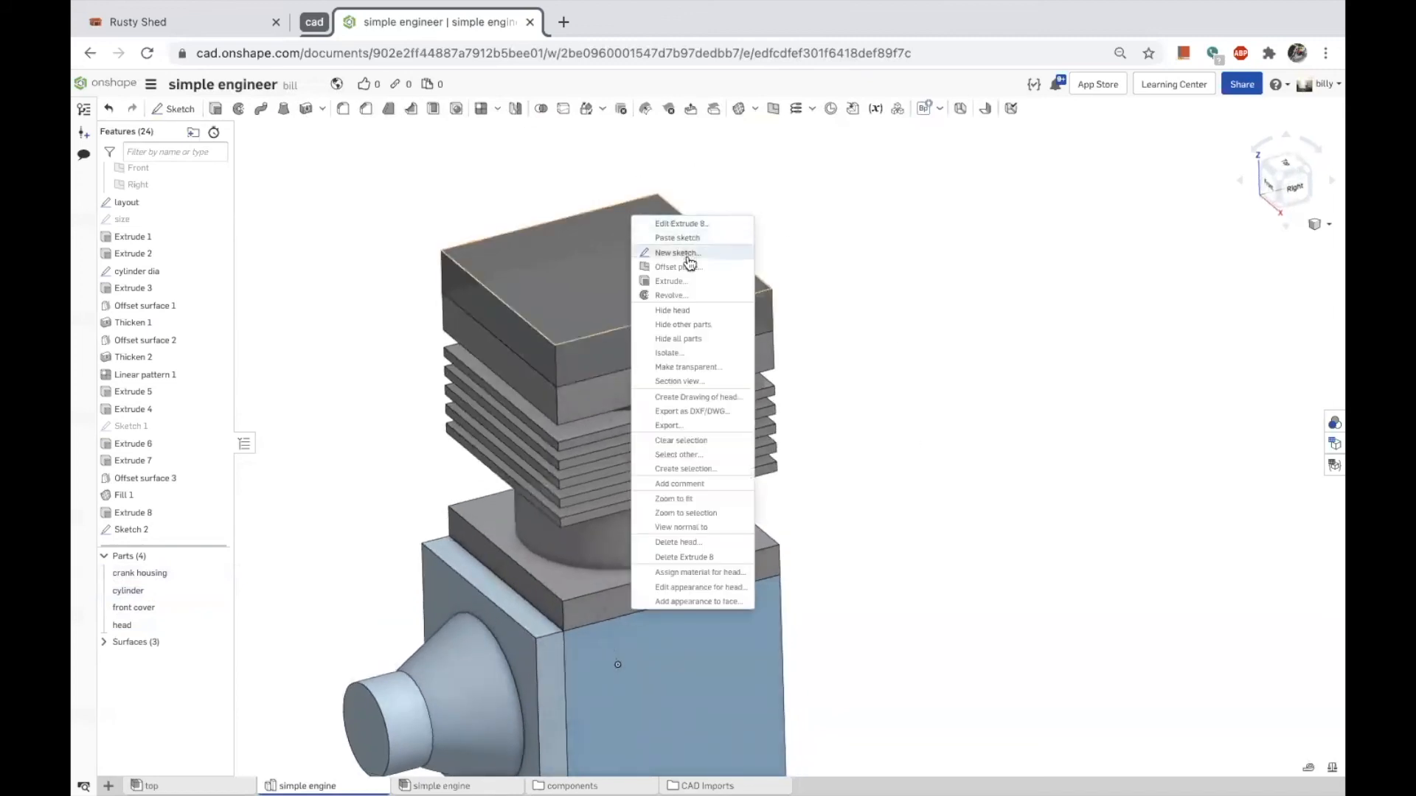
click(673, 311)
scroll(631, 326, up, 5)
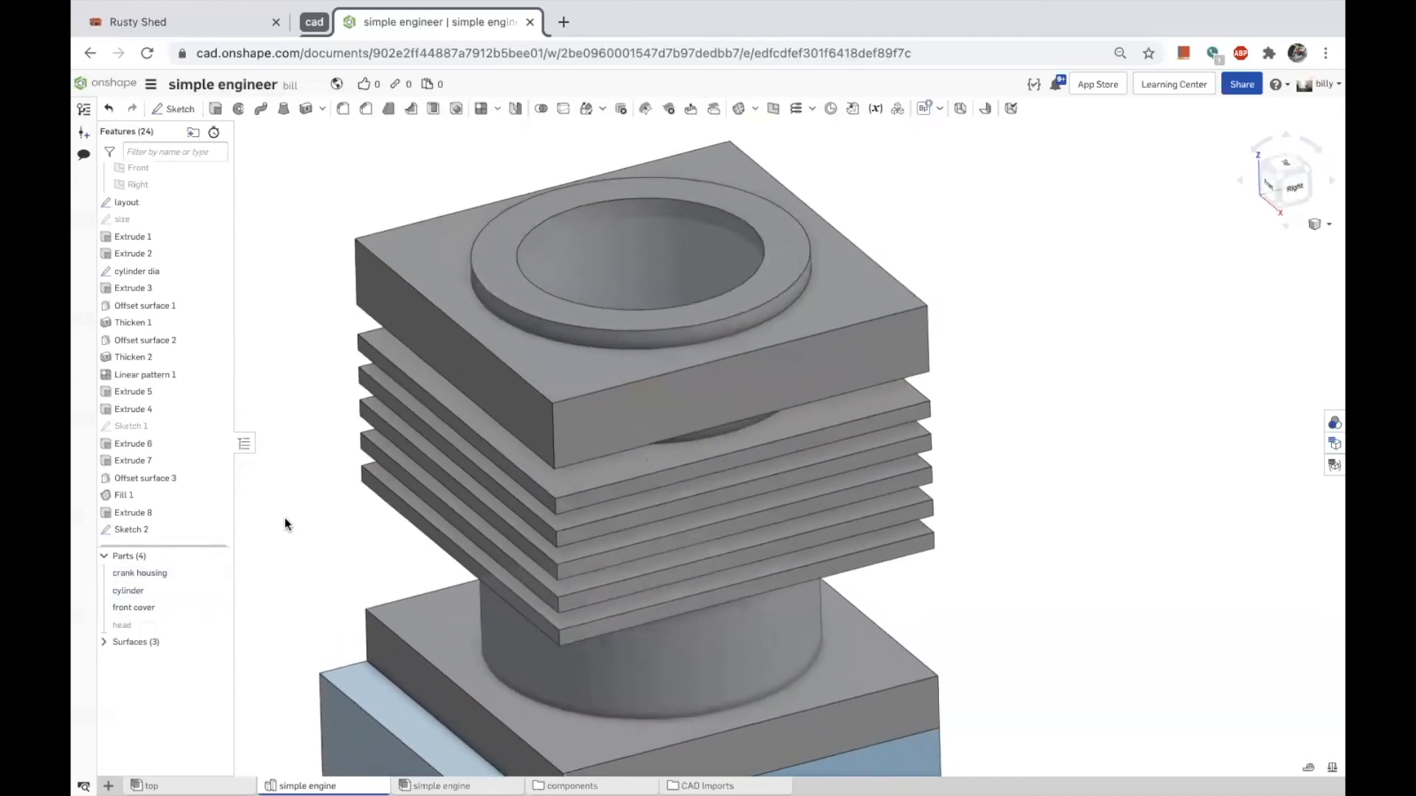
double_click(133, 529)
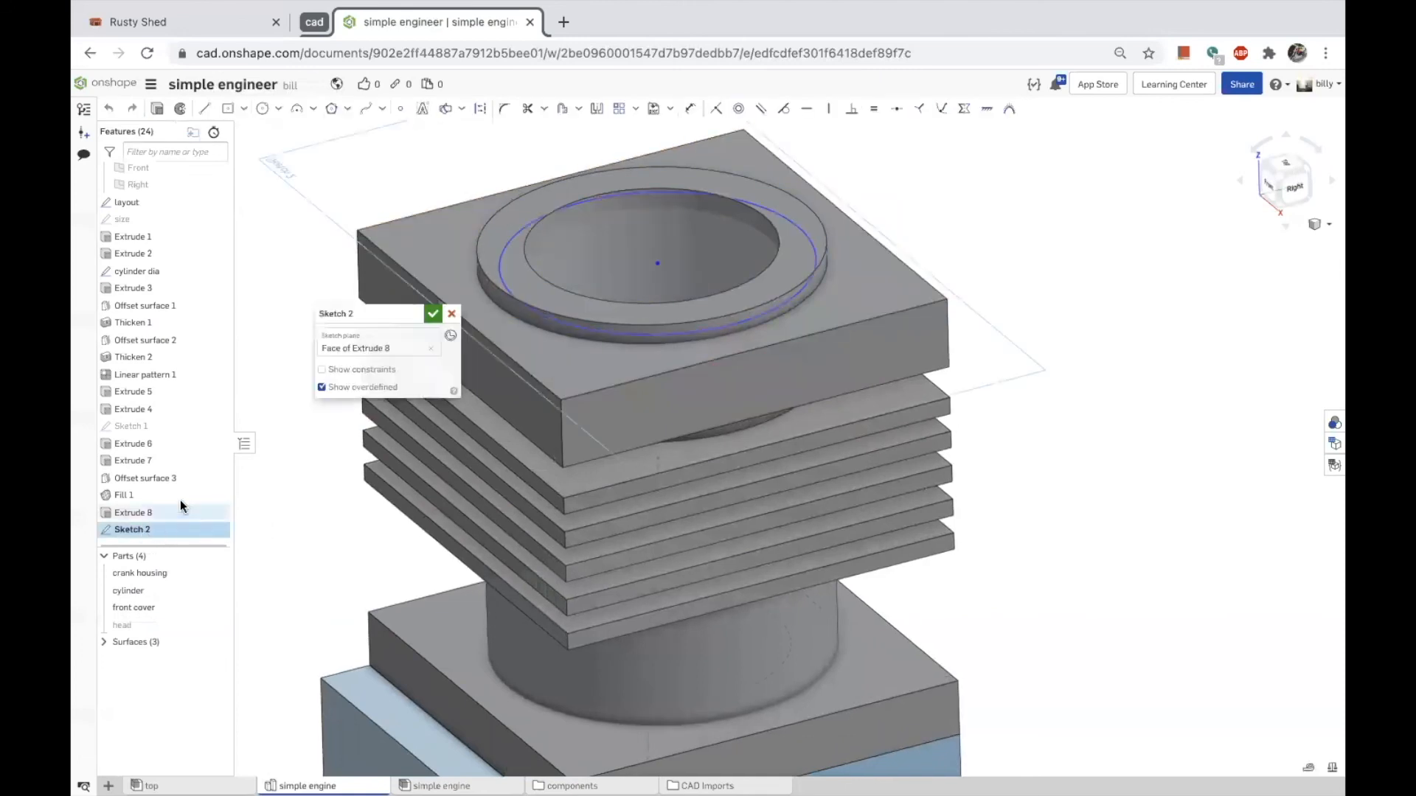
drag(633, 332, 631, 356)
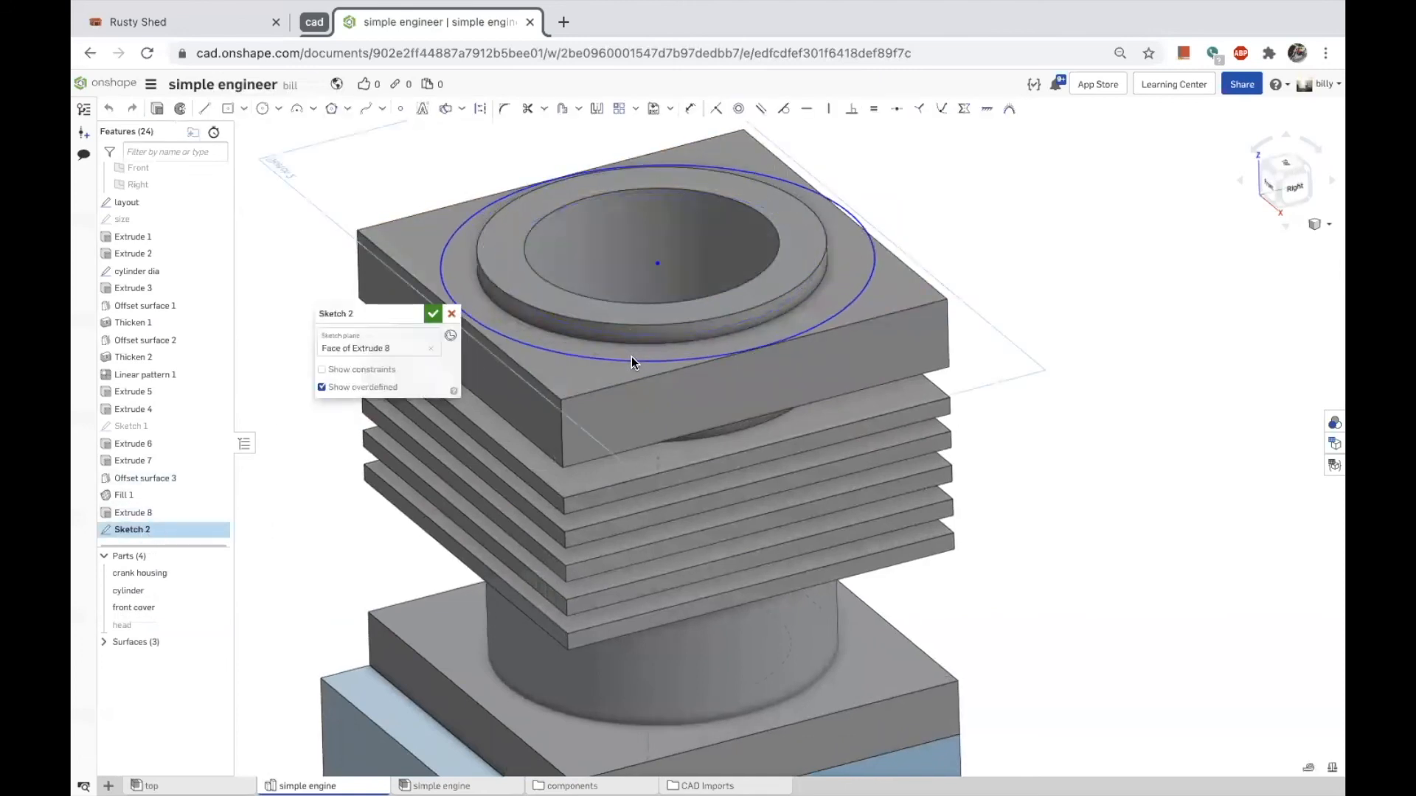
Dimension the gap between the sketched circle and the outer edge of the cylinder's raised rim as 0.2 mm.
key(u)
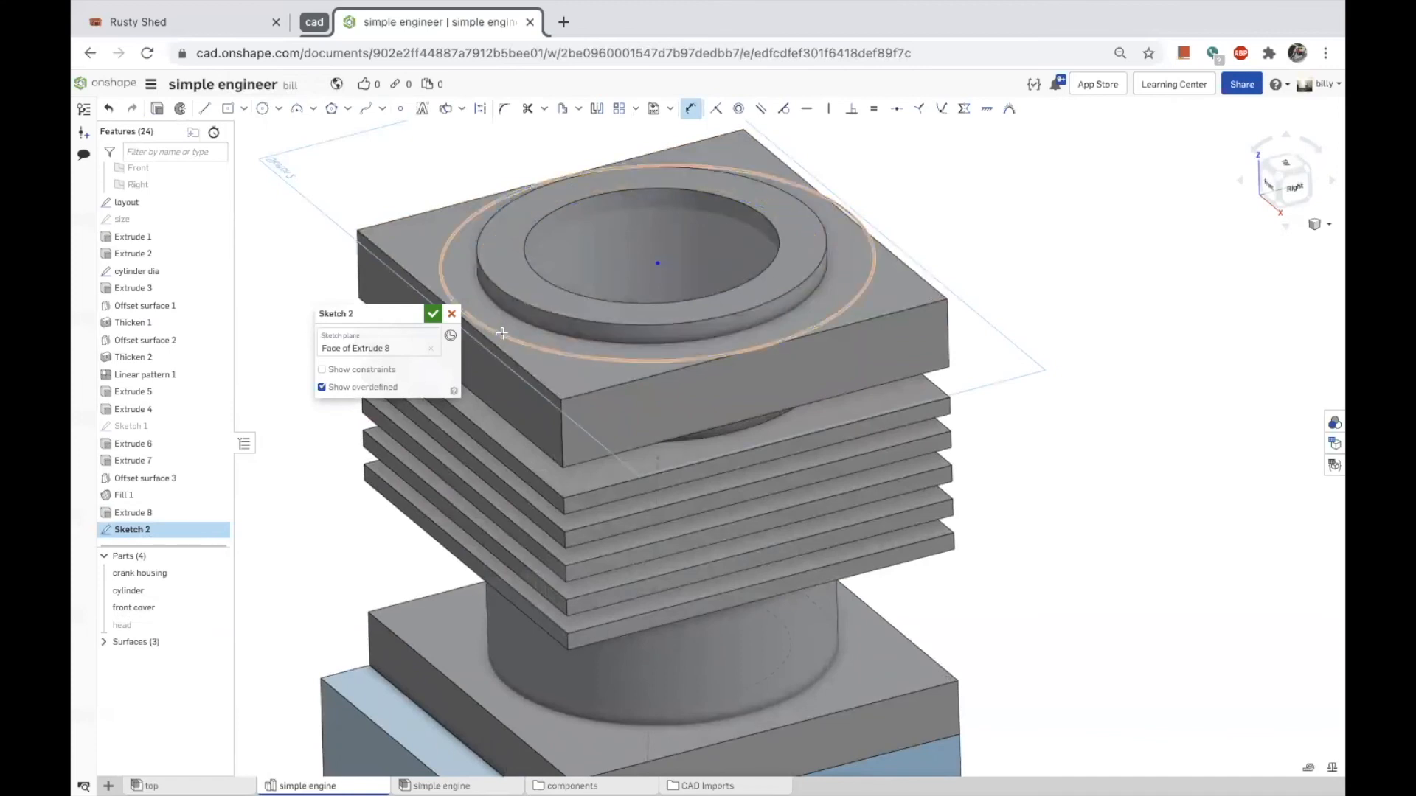
click(509, 283)
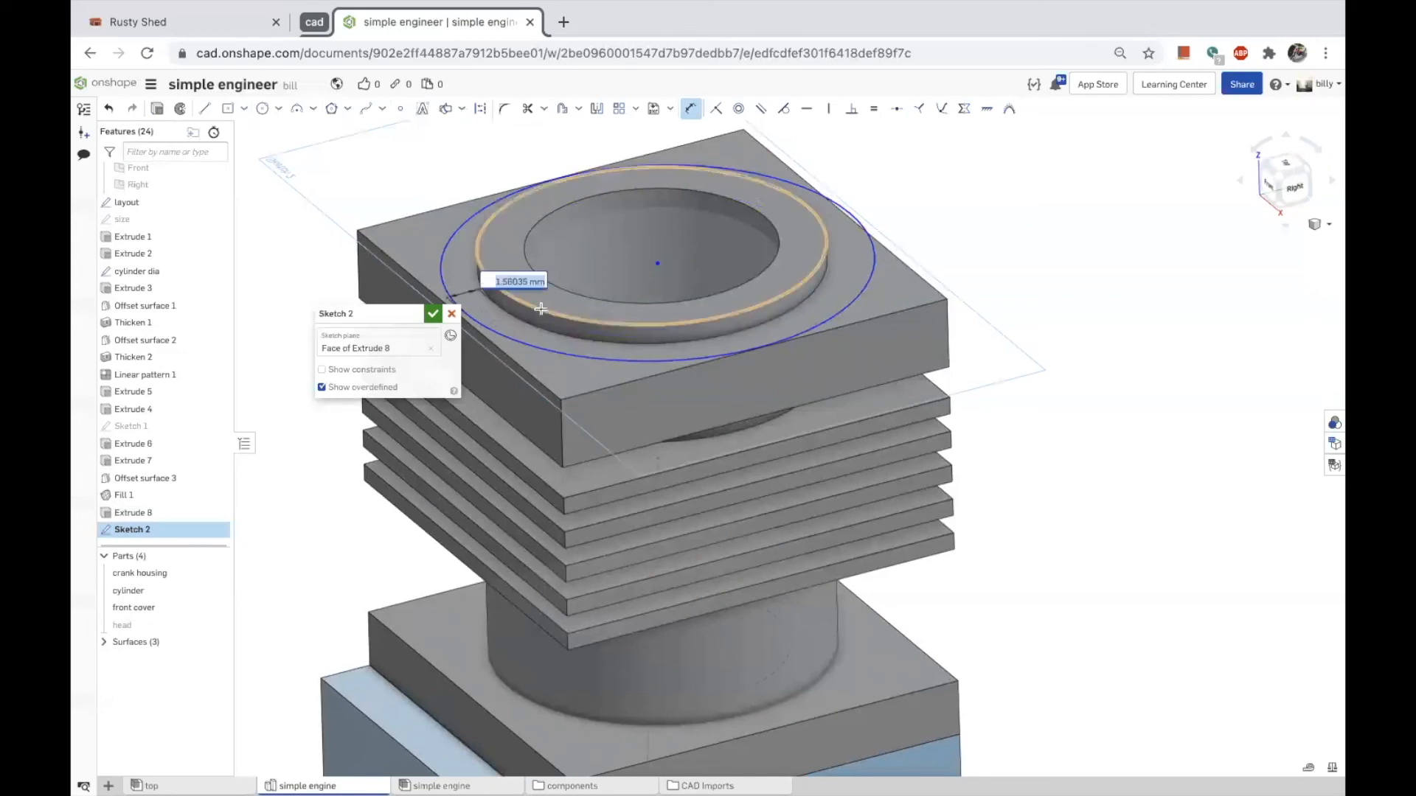
key(BackSpace)
key(Return)
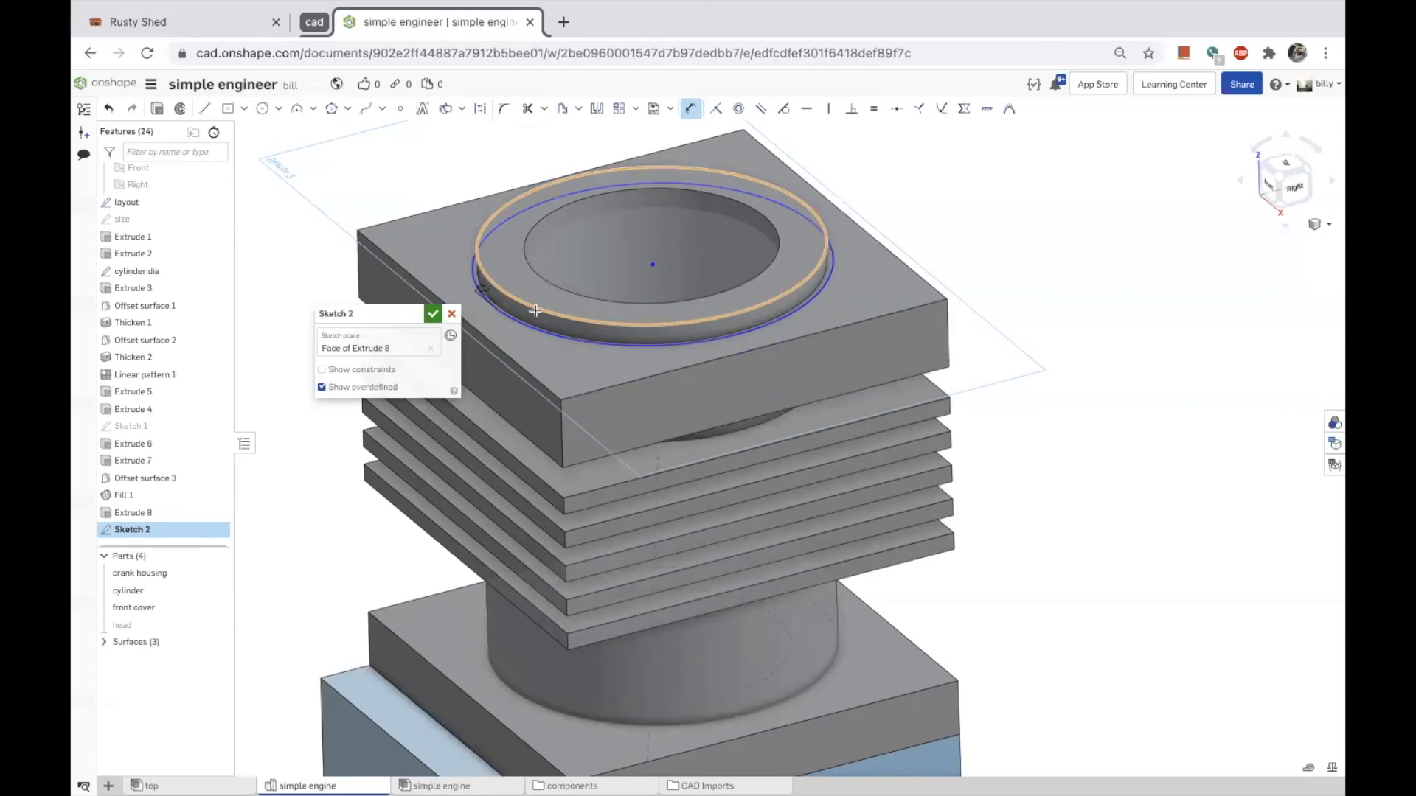
Edit the clearance dimension between the circle and the raised rim to a smaller gap, and close the sketch.
scroll(479, 284, up, 5)
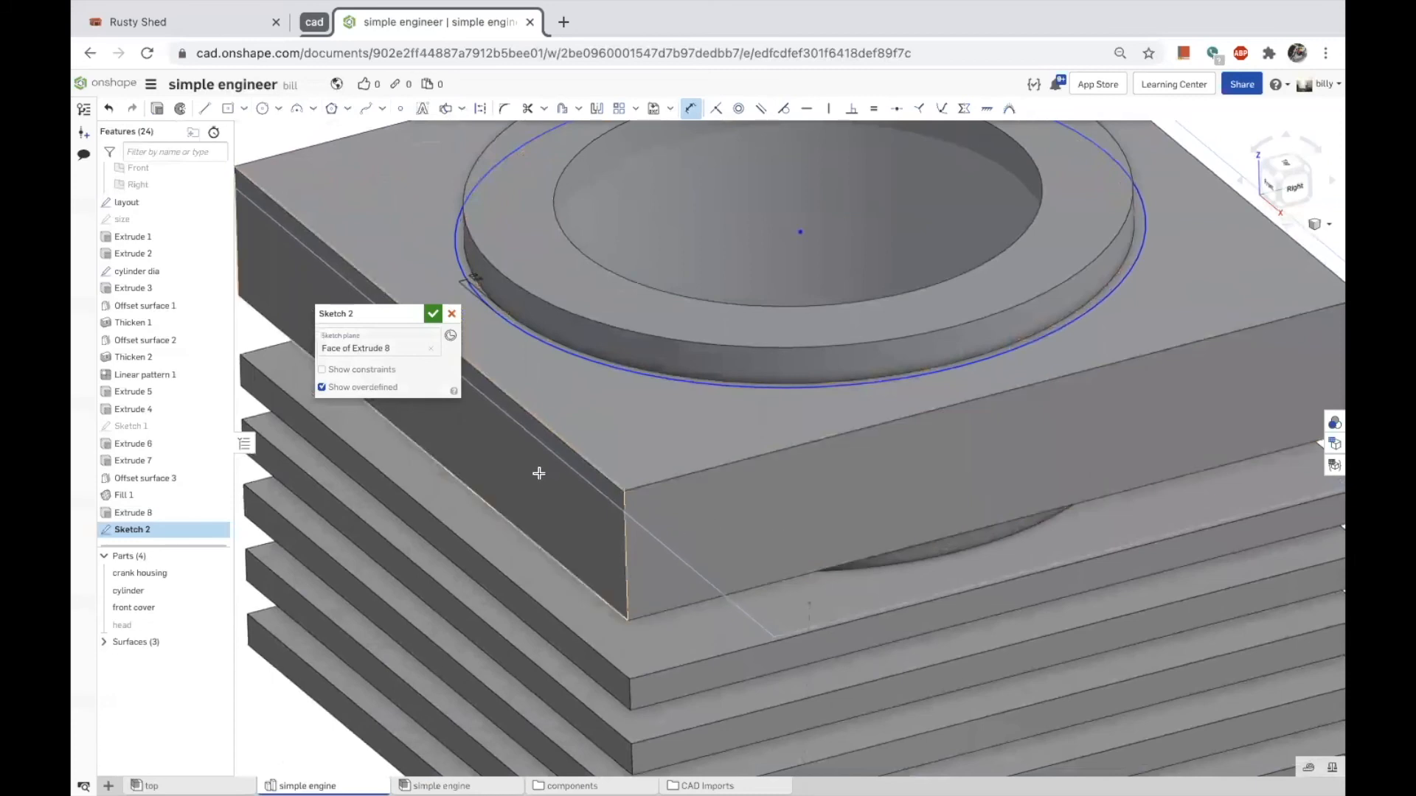
key(Escape)
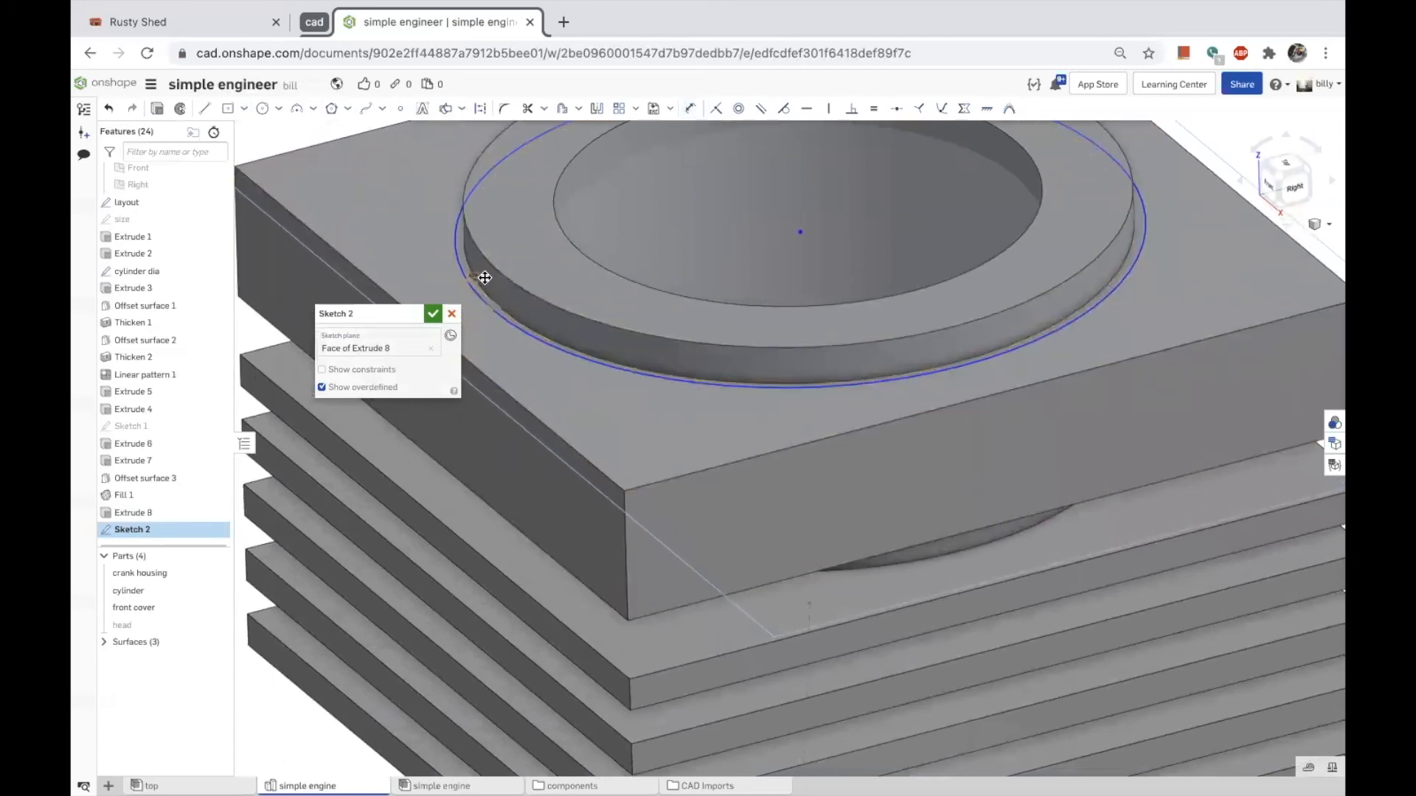
double_click(478, 279)
key(BackSpace)
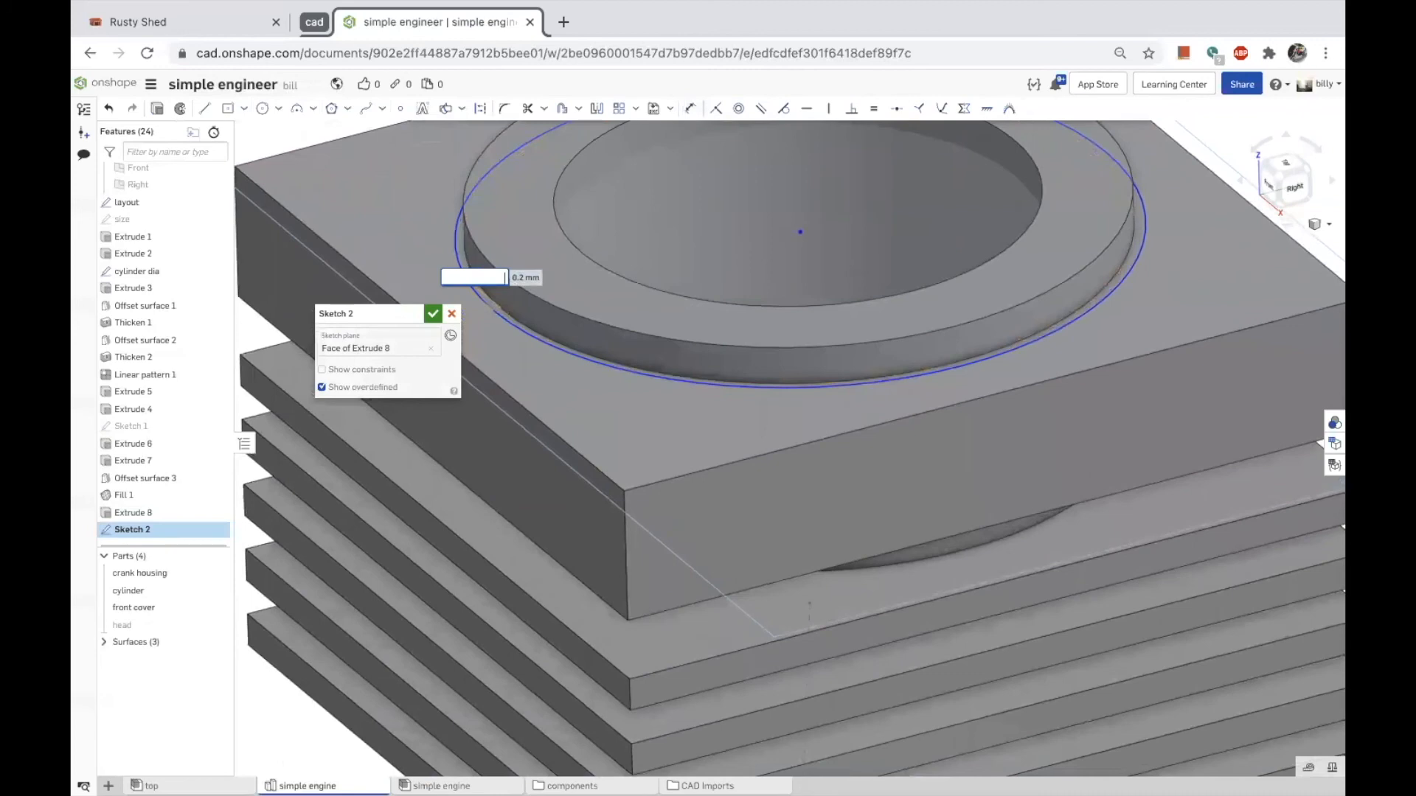
key(Return)
right_drag(933, 573, 941, 548)
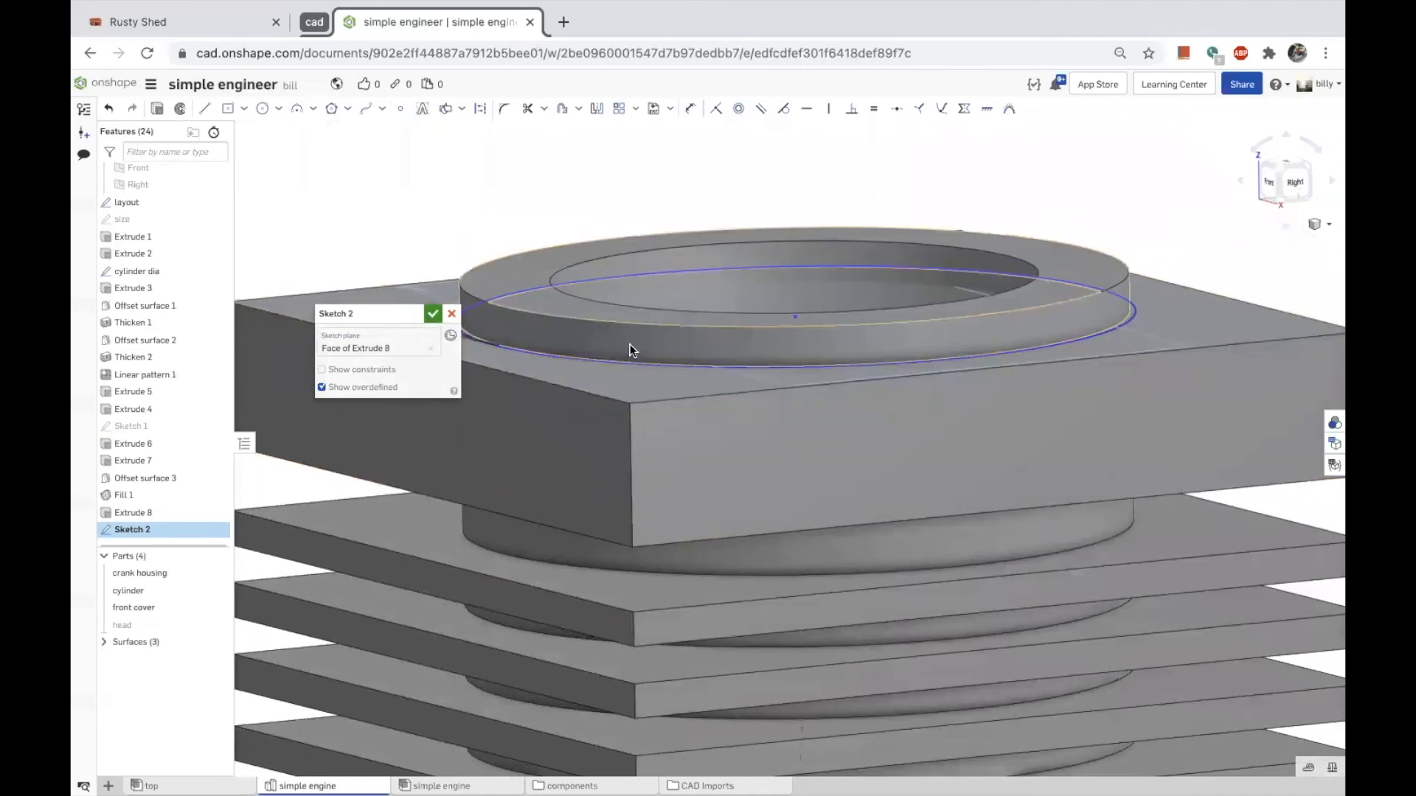
click(433, 314)
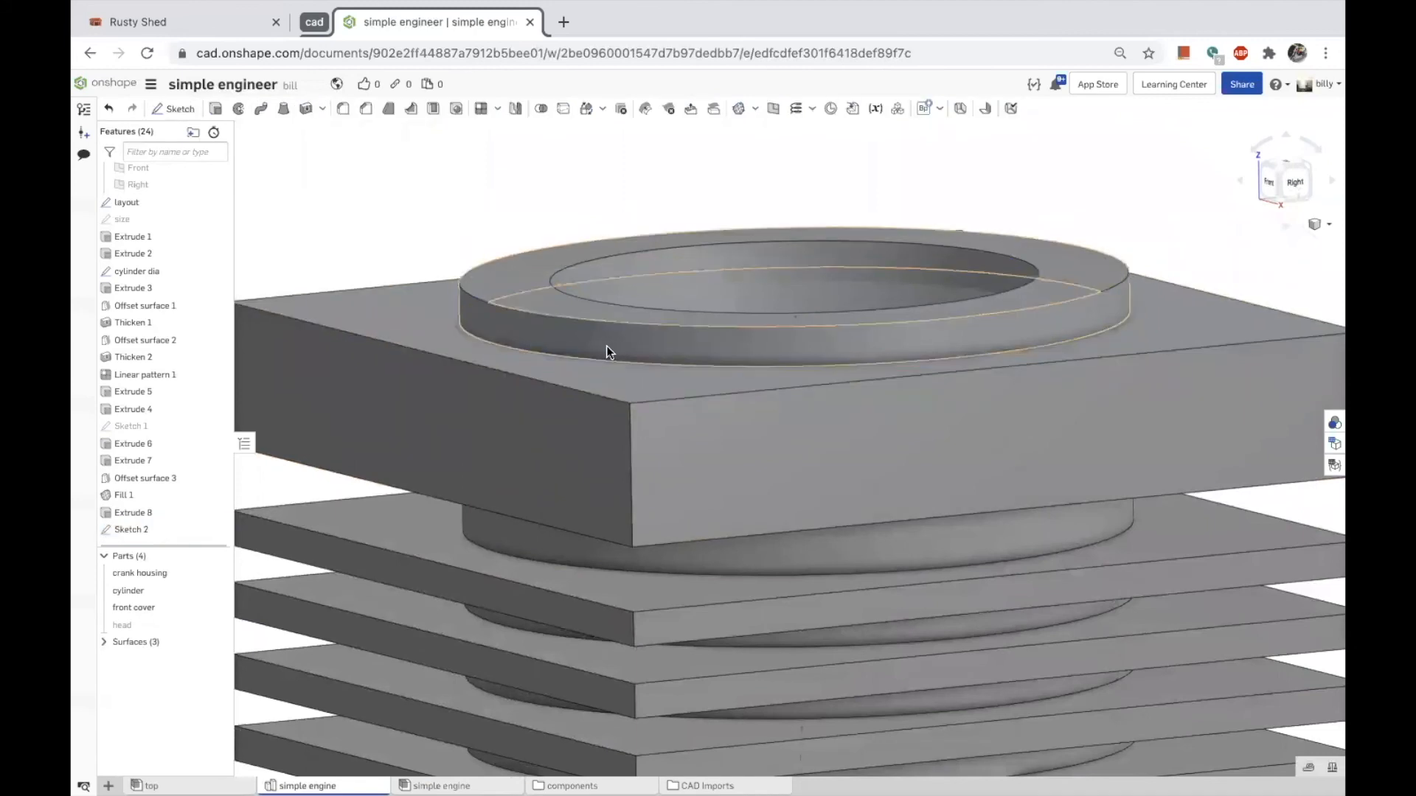
Show the head and hide the cylinder to expose the head's underside.
scroll(394, 235, down, 3)
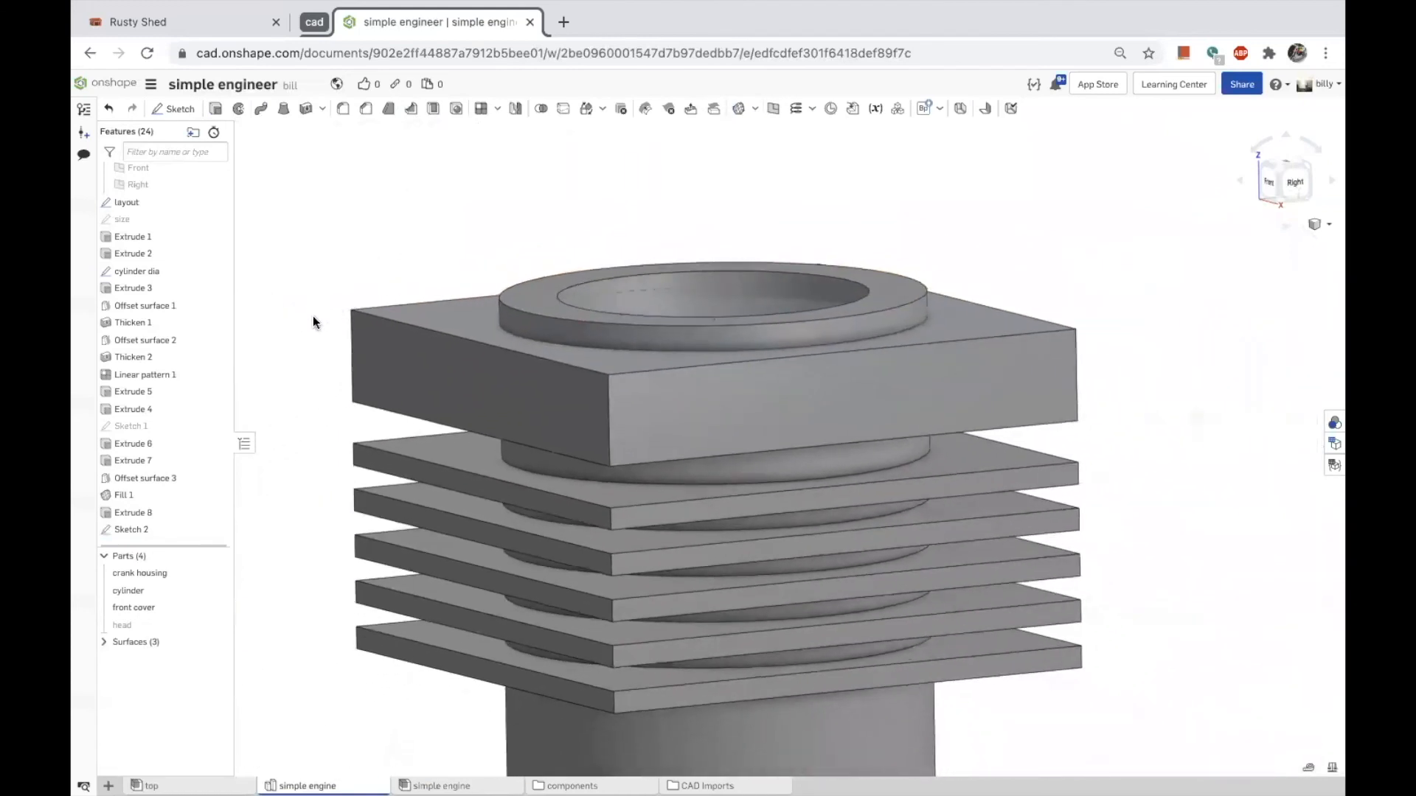
click(217, 624)
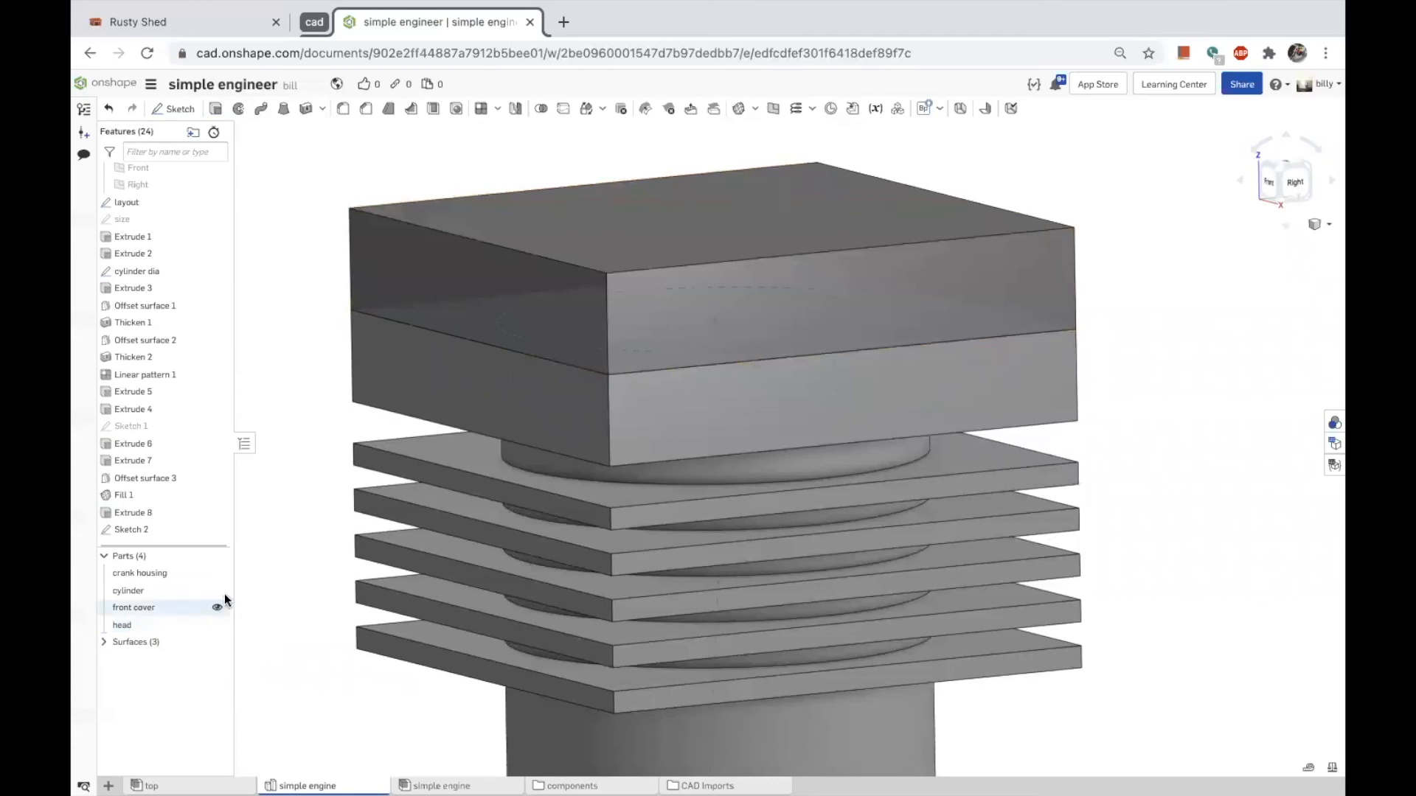
click(214, 590)
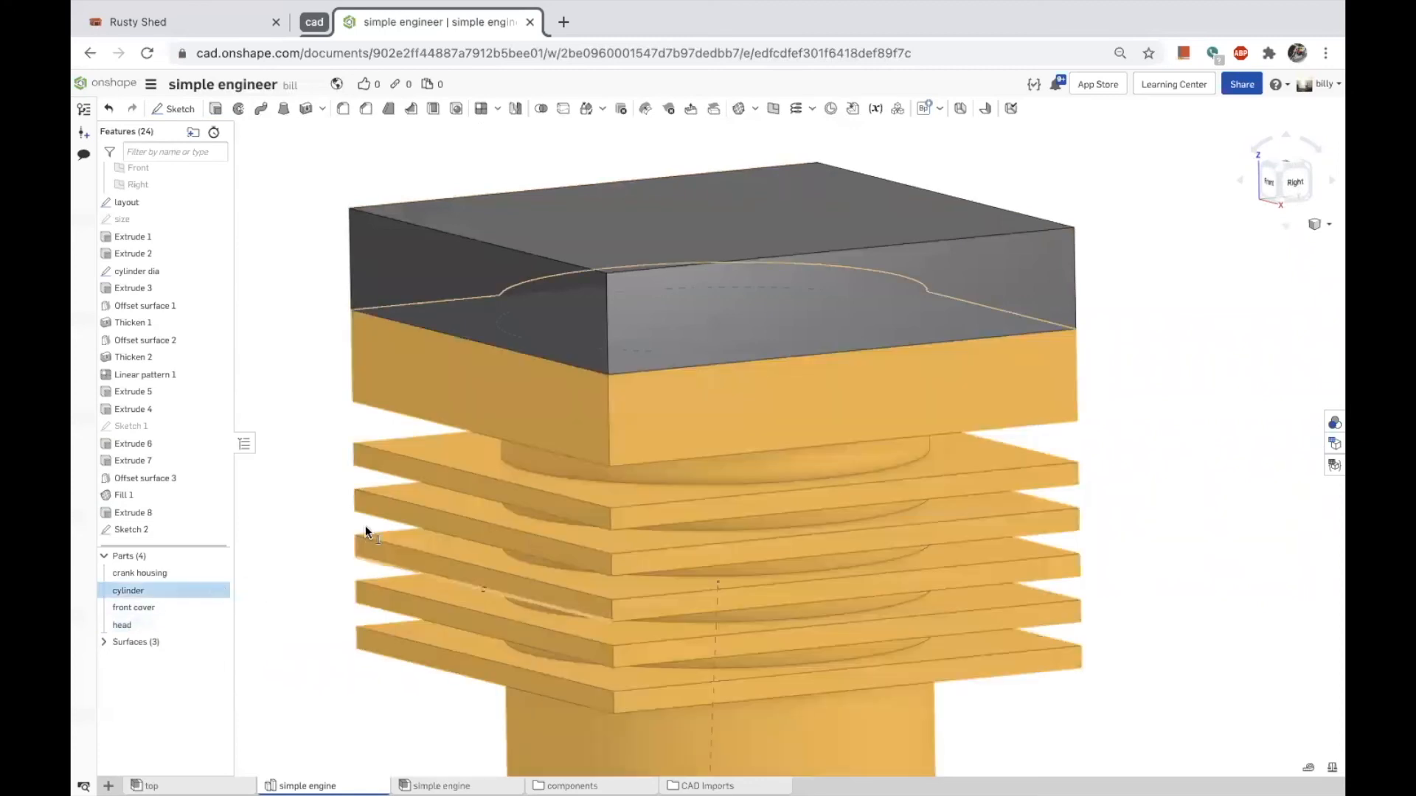
click(220, 590)
right_drag(388, 554, 428, 524)
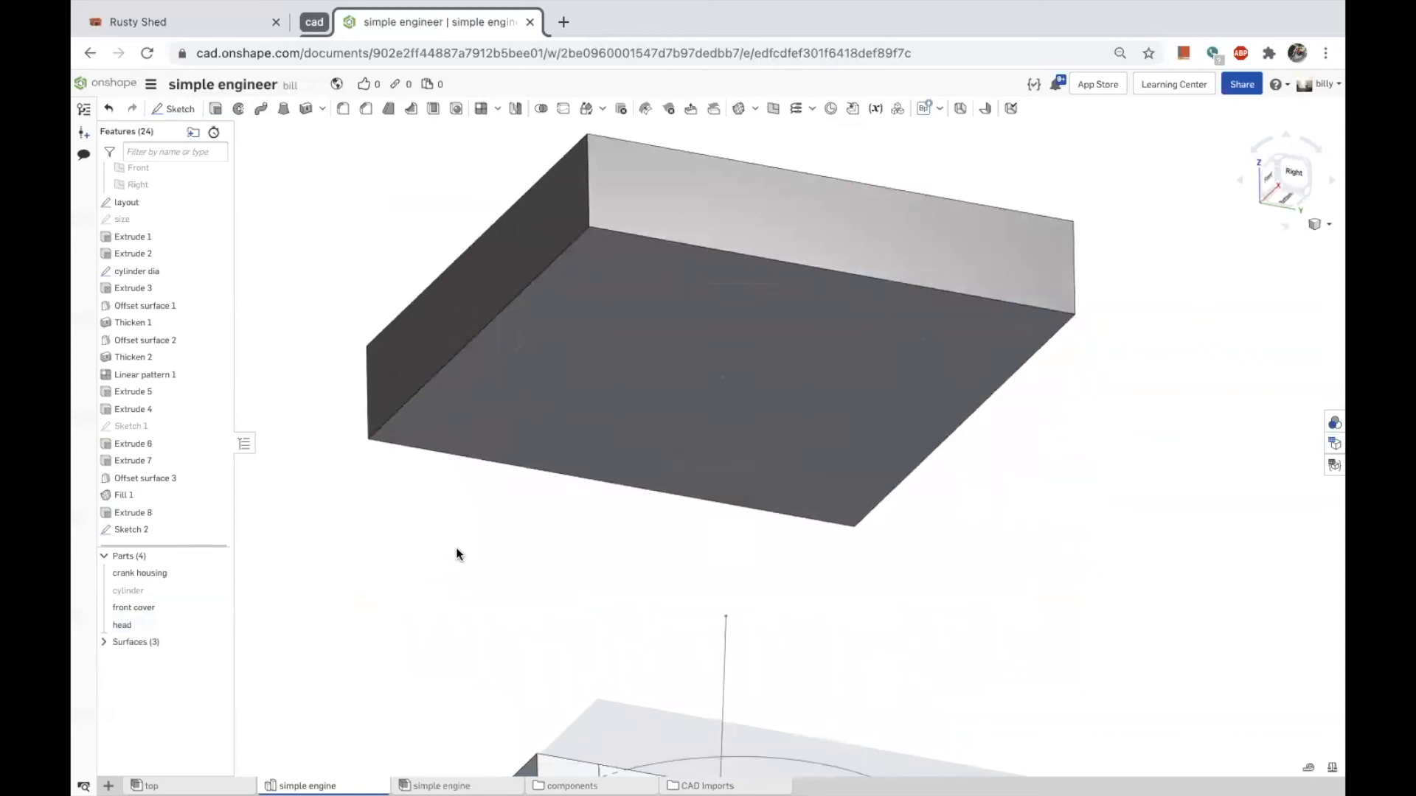
Cut the circular sketch region into the head with a blind Remove extrude 1.1 mm deep, with only the head as merge scope.
click(215, 109)
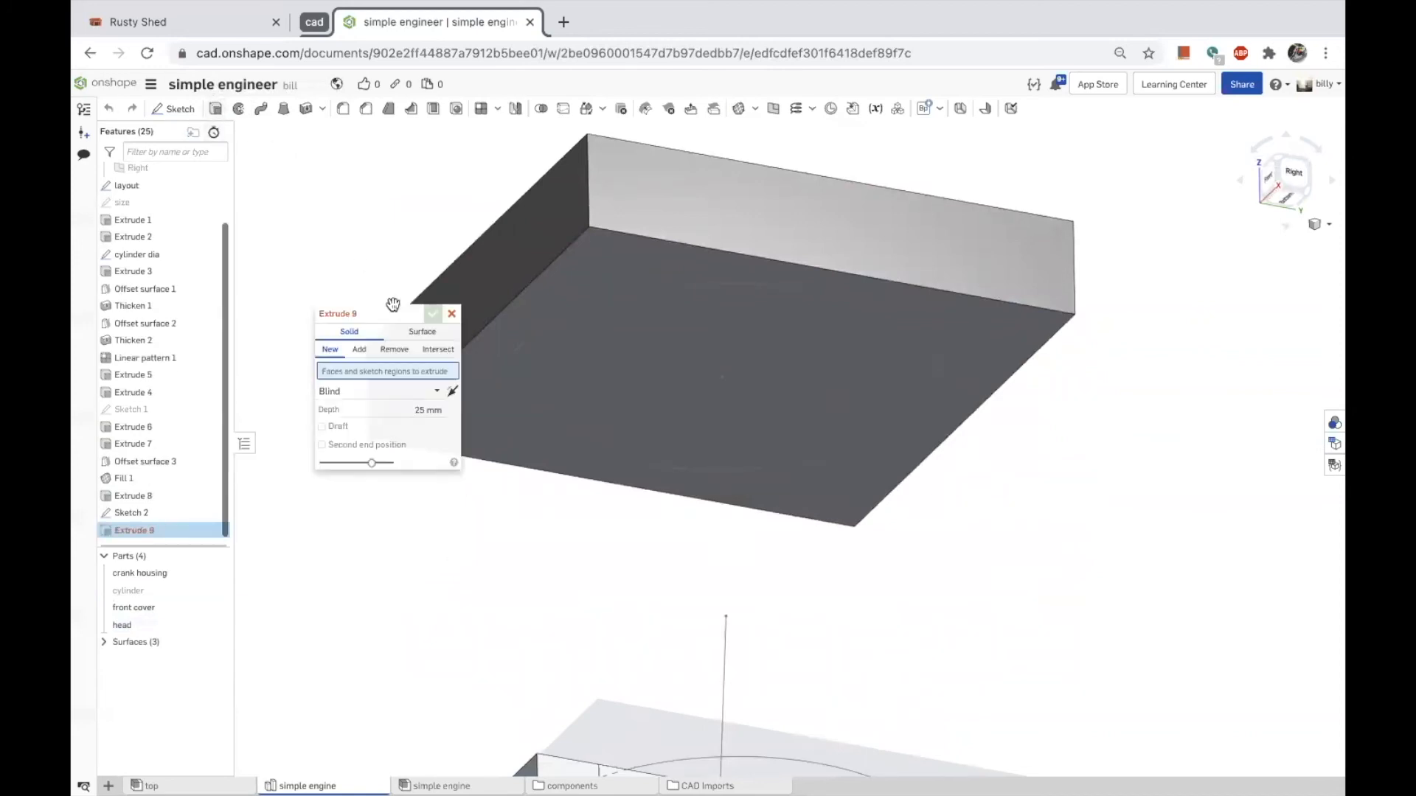
click(394, 349)
click(696, 355)
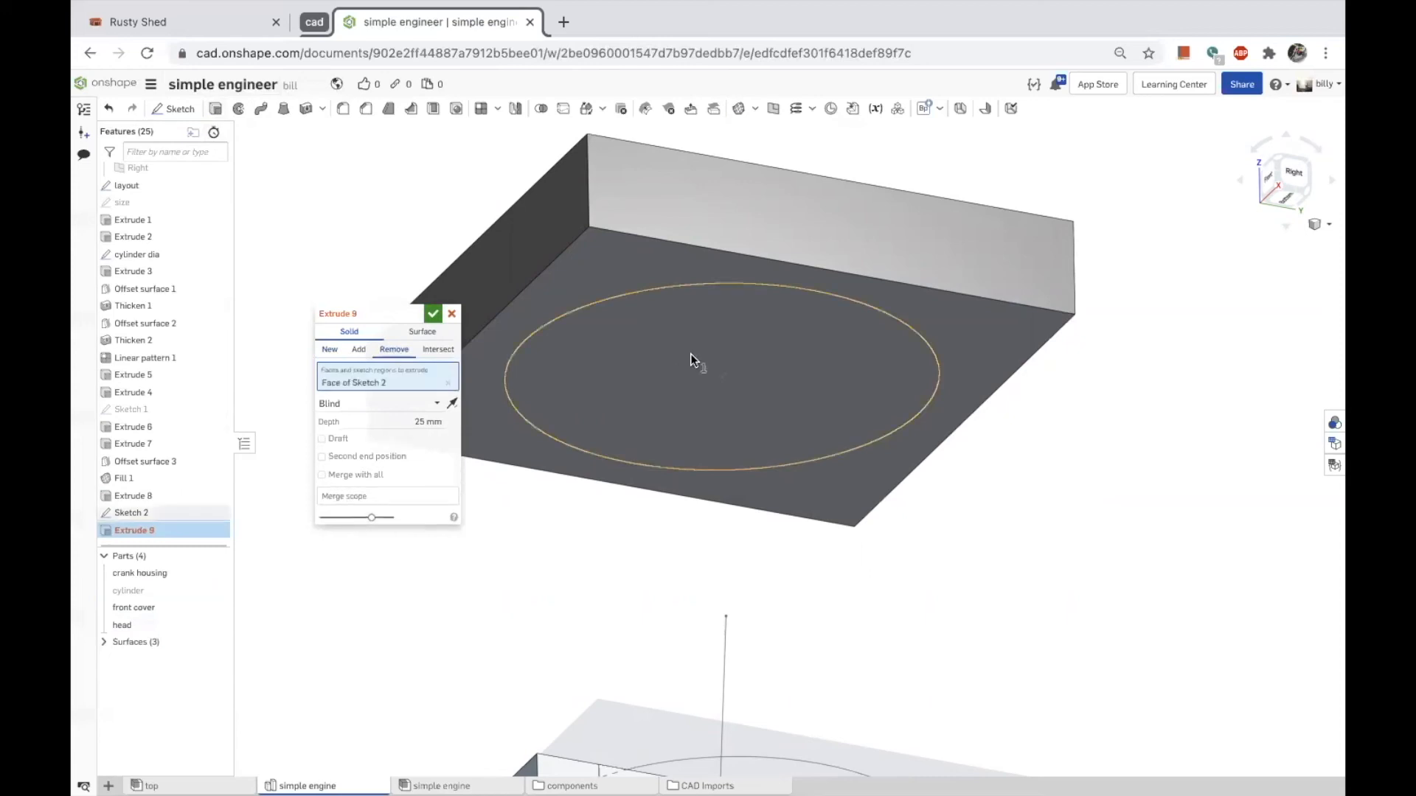
click(391, 496)
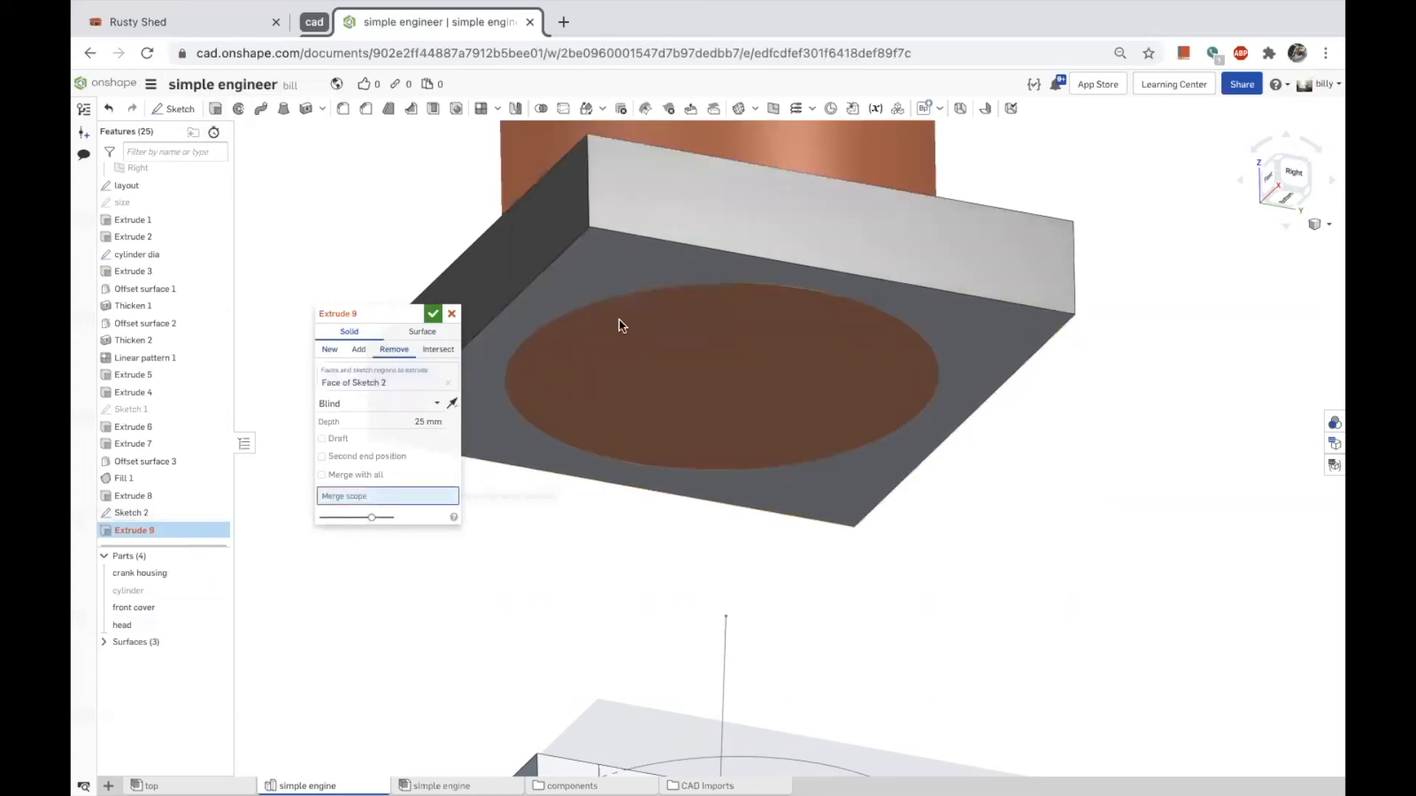
click(626, 281)
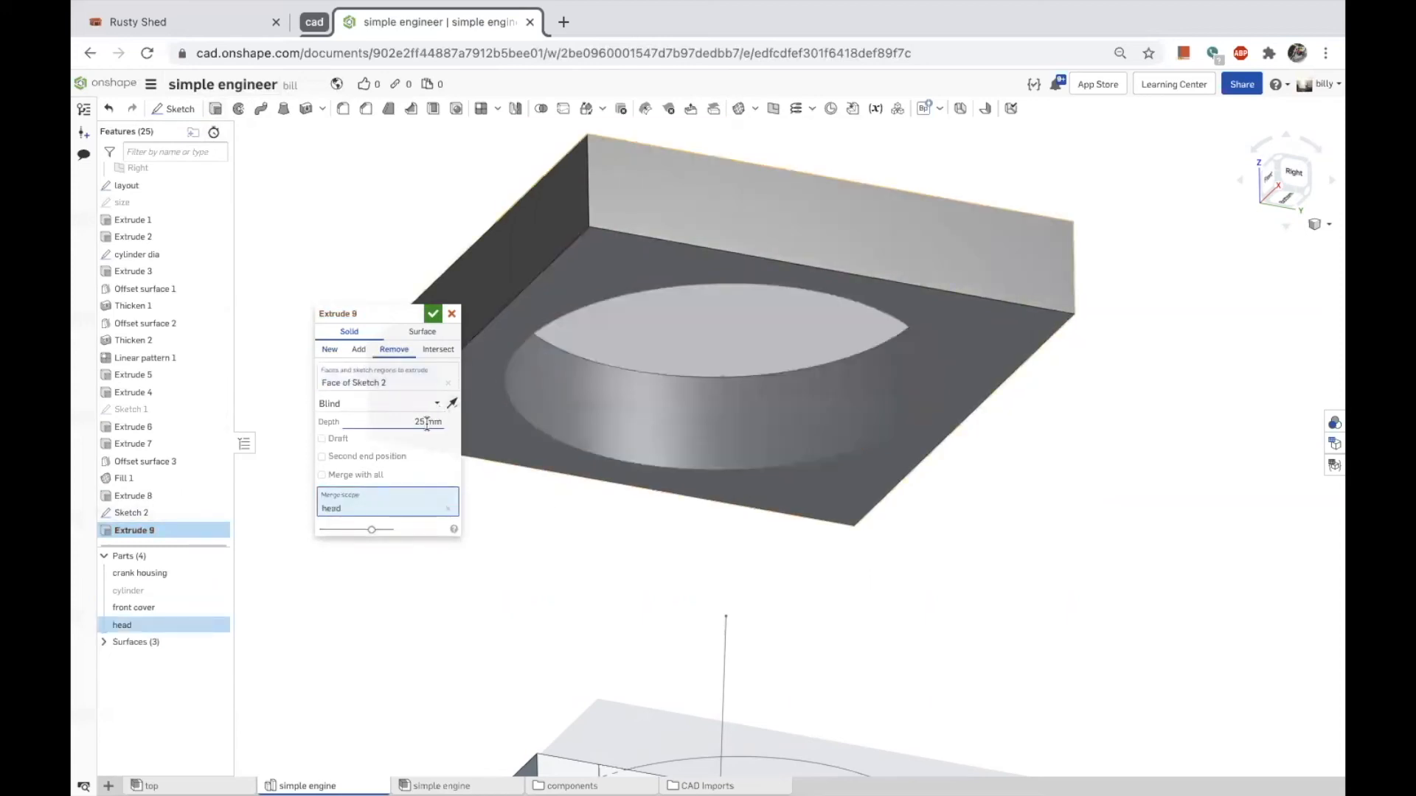
scroll(803, 343, down, 2)
scroll(847, 324, down, 4)
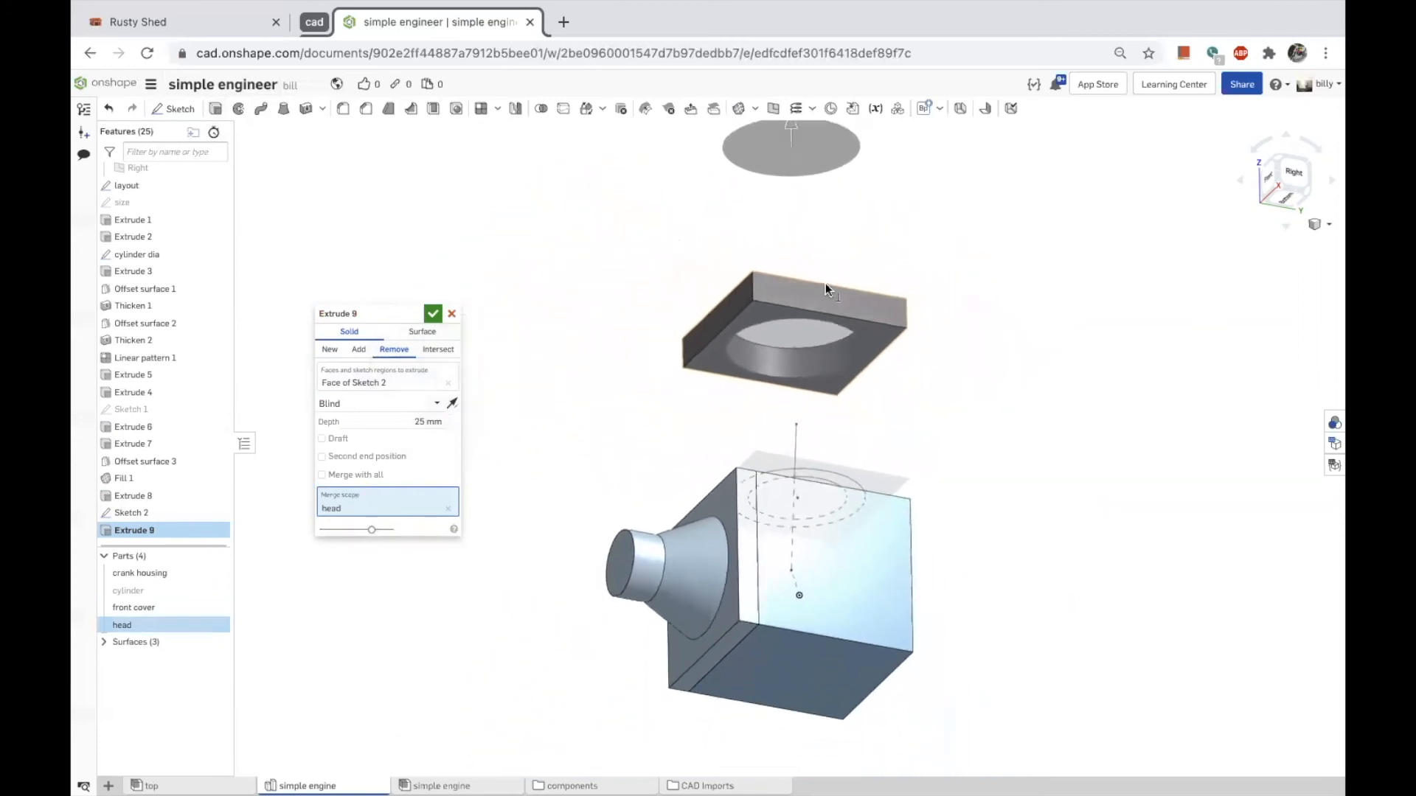
drag(788, 126, 794, 321)
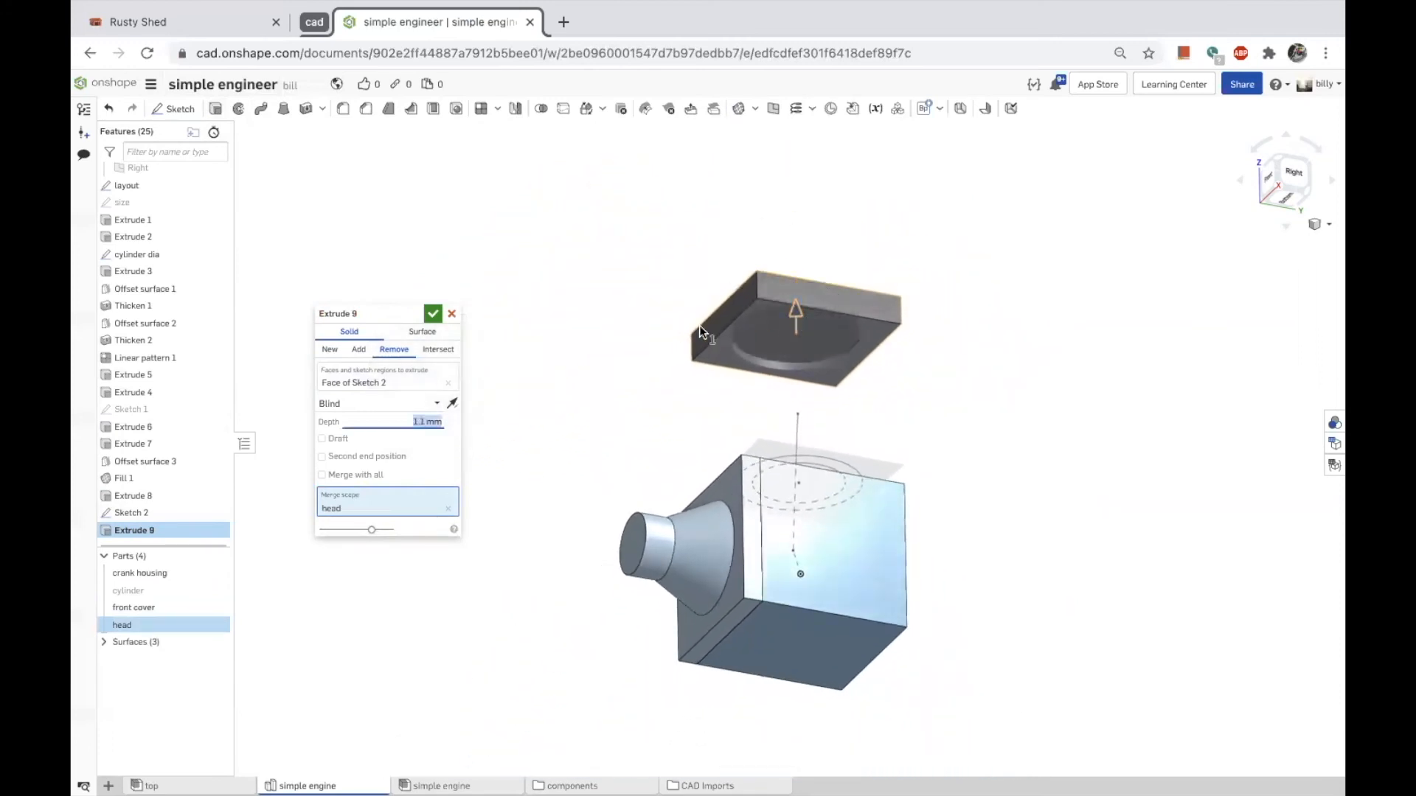
Show the cylinder, reselect the head as the cut's merge scope, and accept the extrude.
click(219, 591)
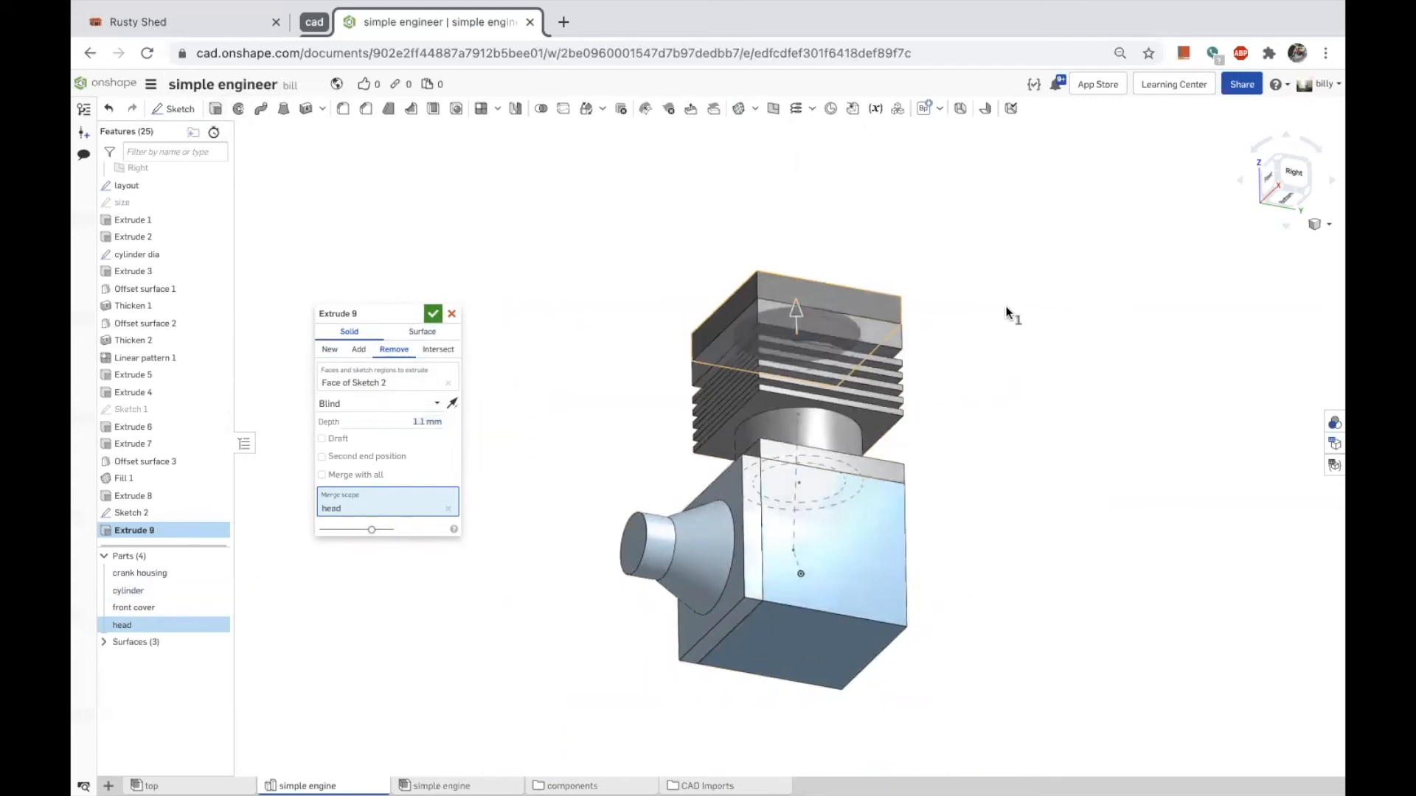
click(864, 307)
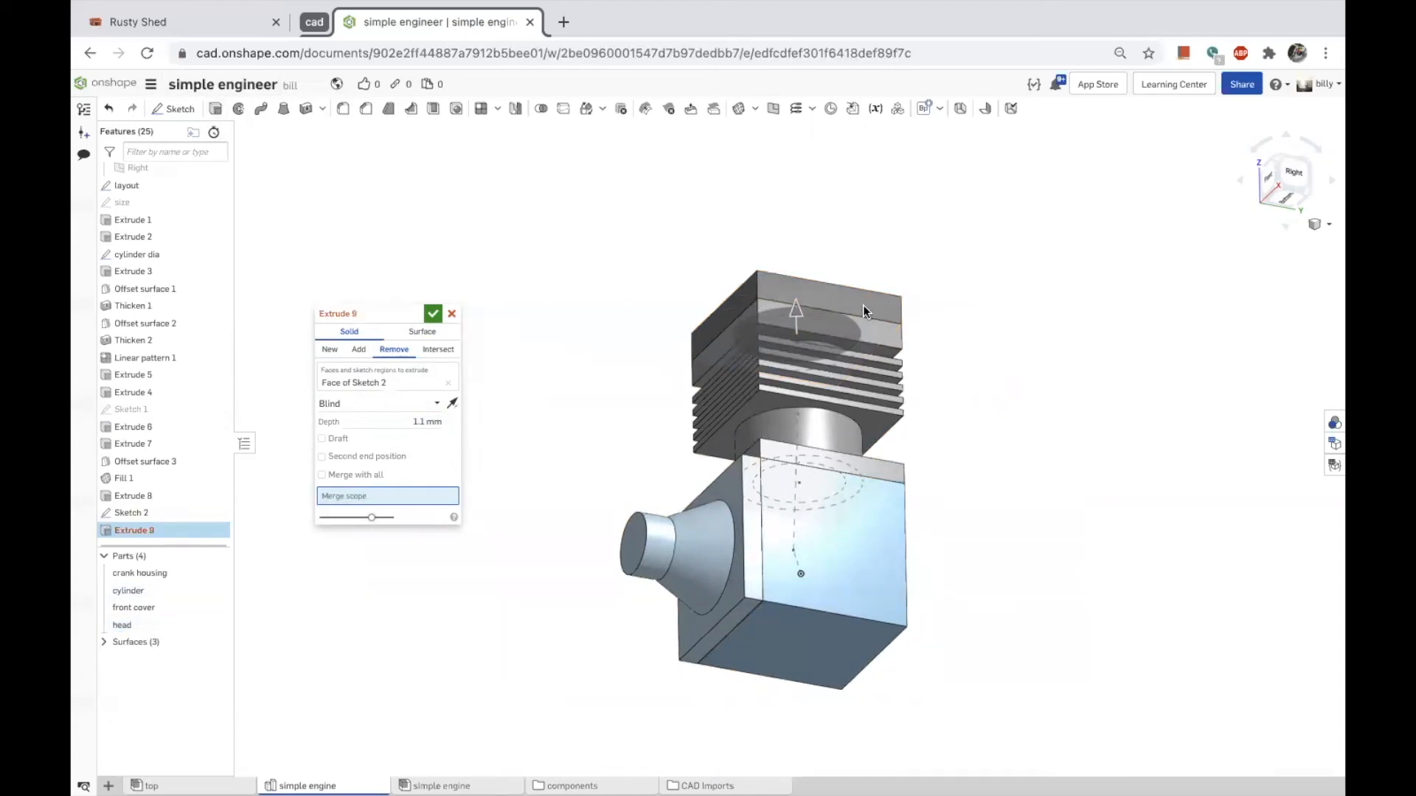
click(864, 306)
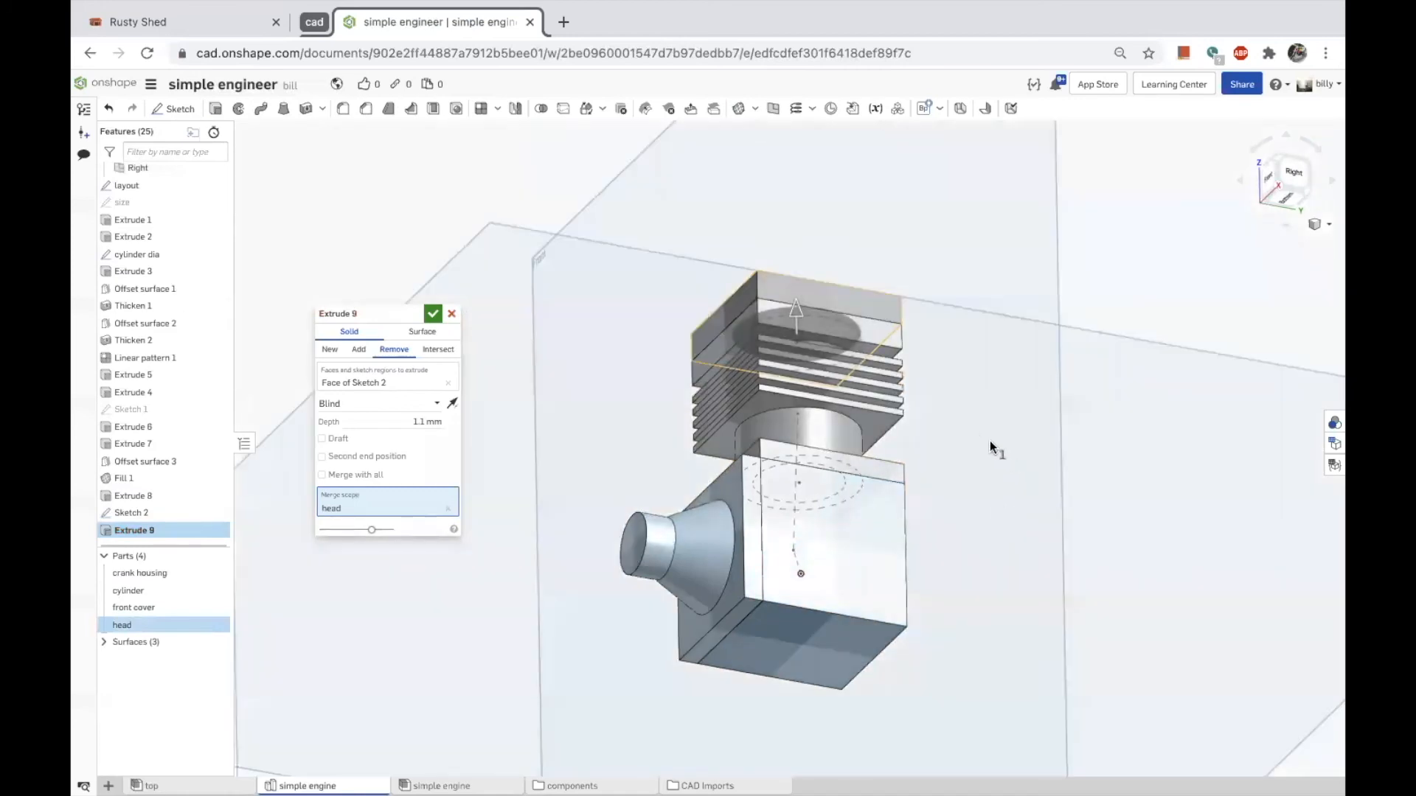
scroll(990, 441, down, 5)
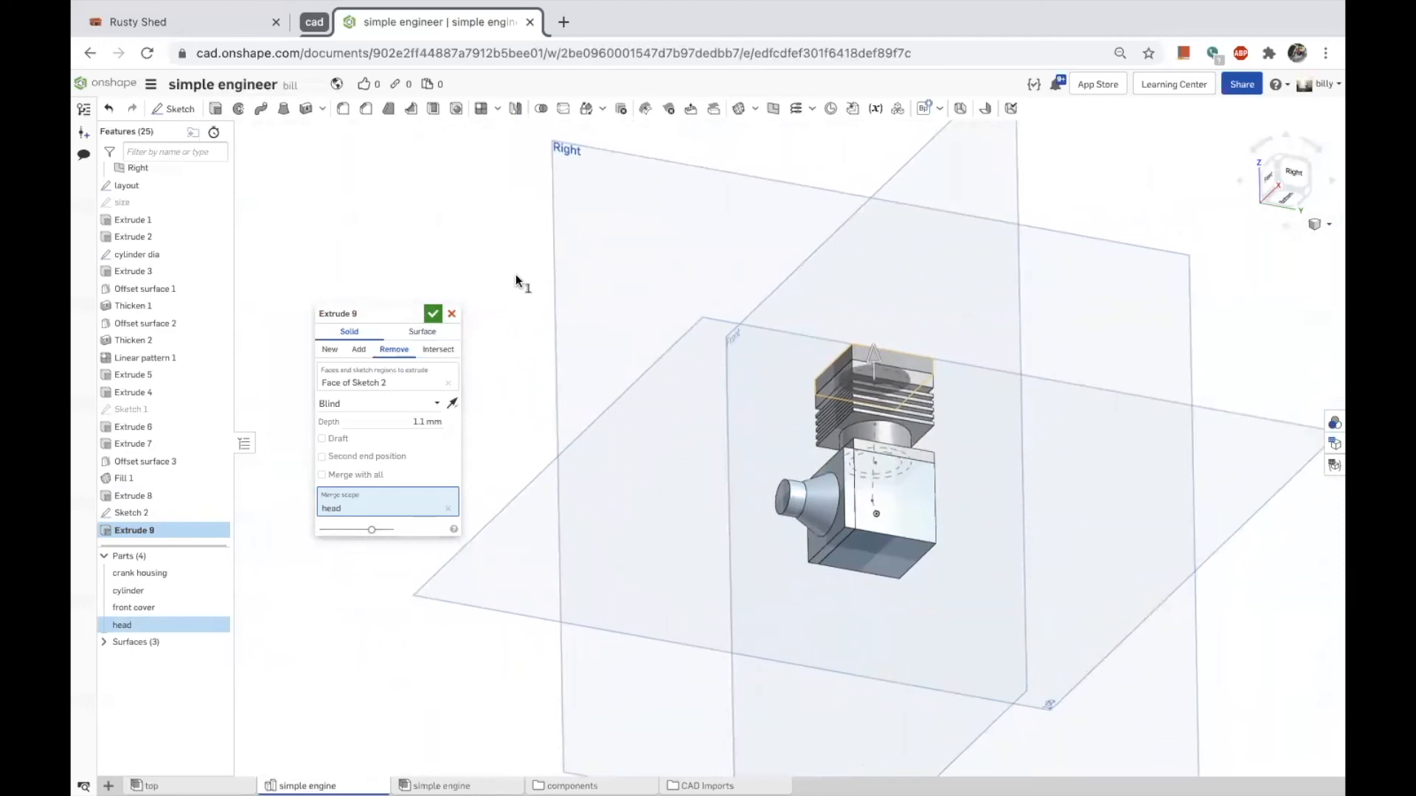
click(441, 315)
Create a section view of the engine through the Right plane.
key(alt+c)
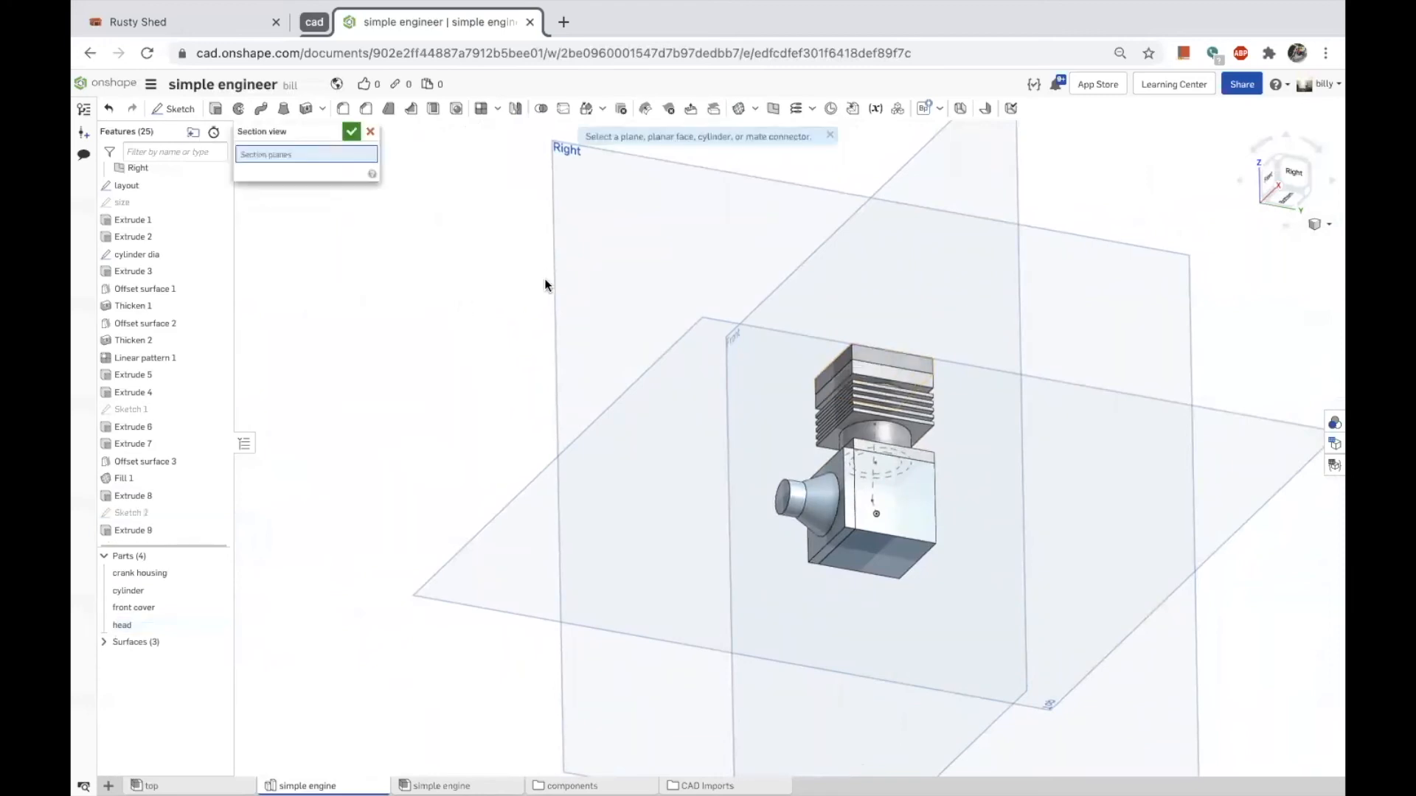
click(551, 279)
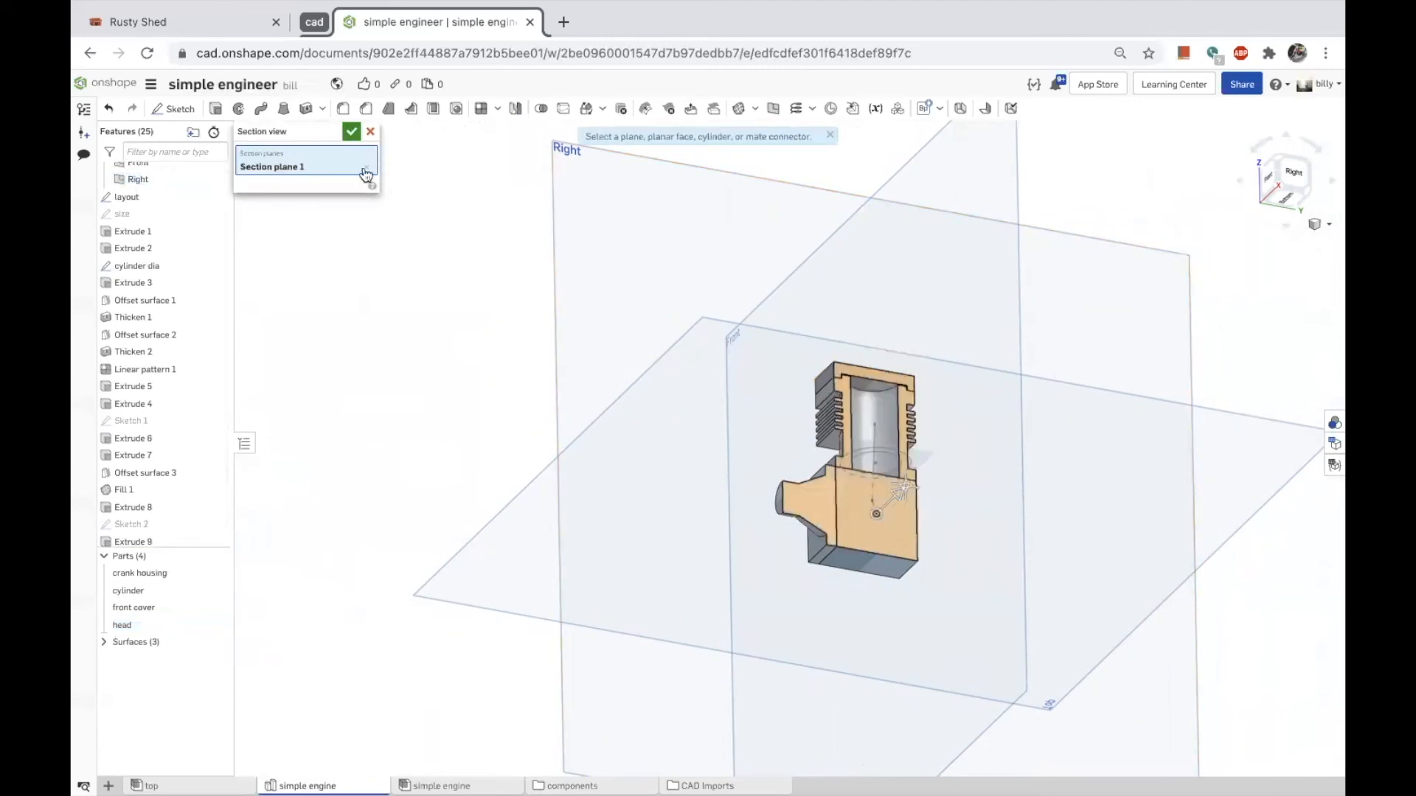
click(347, 129)
Edit the head's recess cut to end Up to face on the cylinder rim's top face, hiding the head to expose that face.
scroll(137, 510, down, 1)
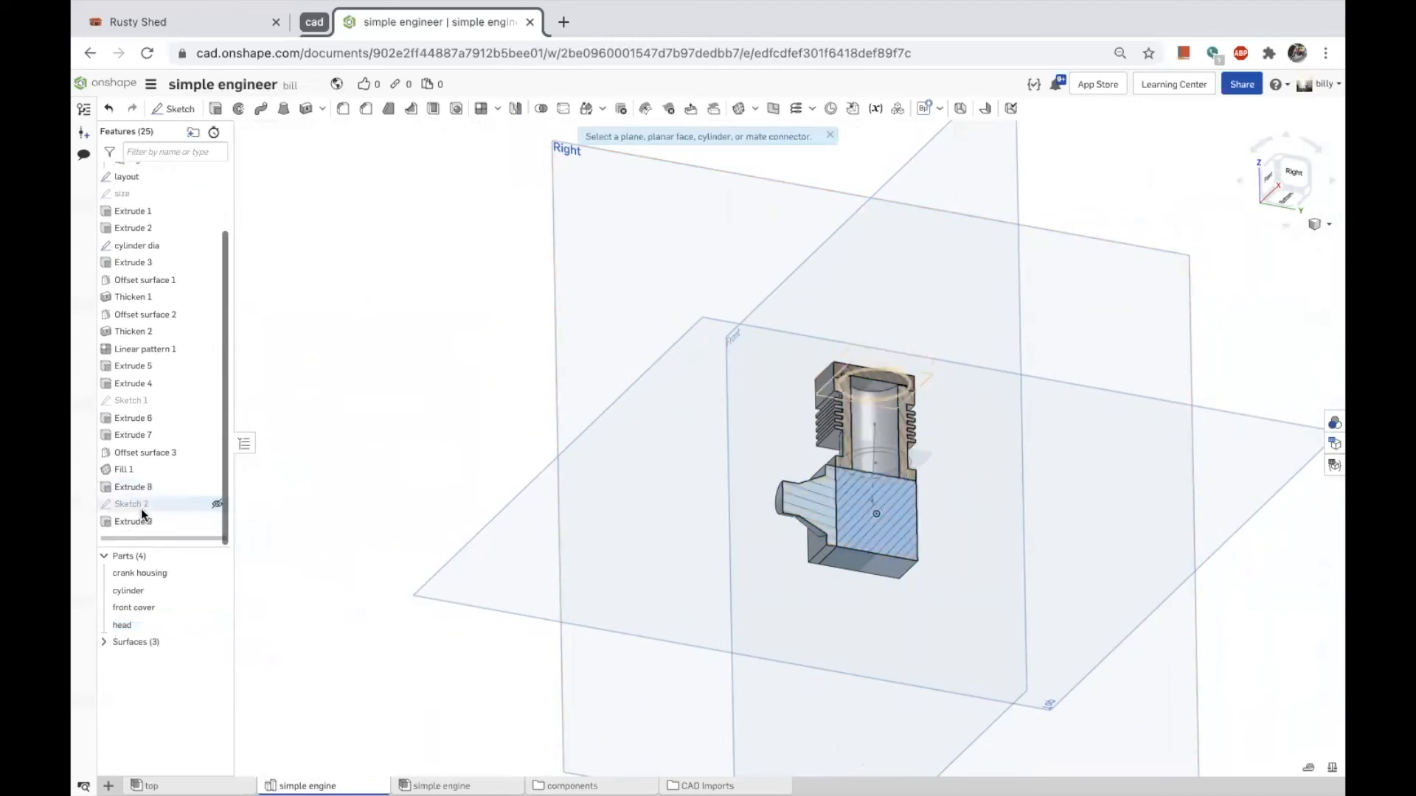
double_click(131, 520)
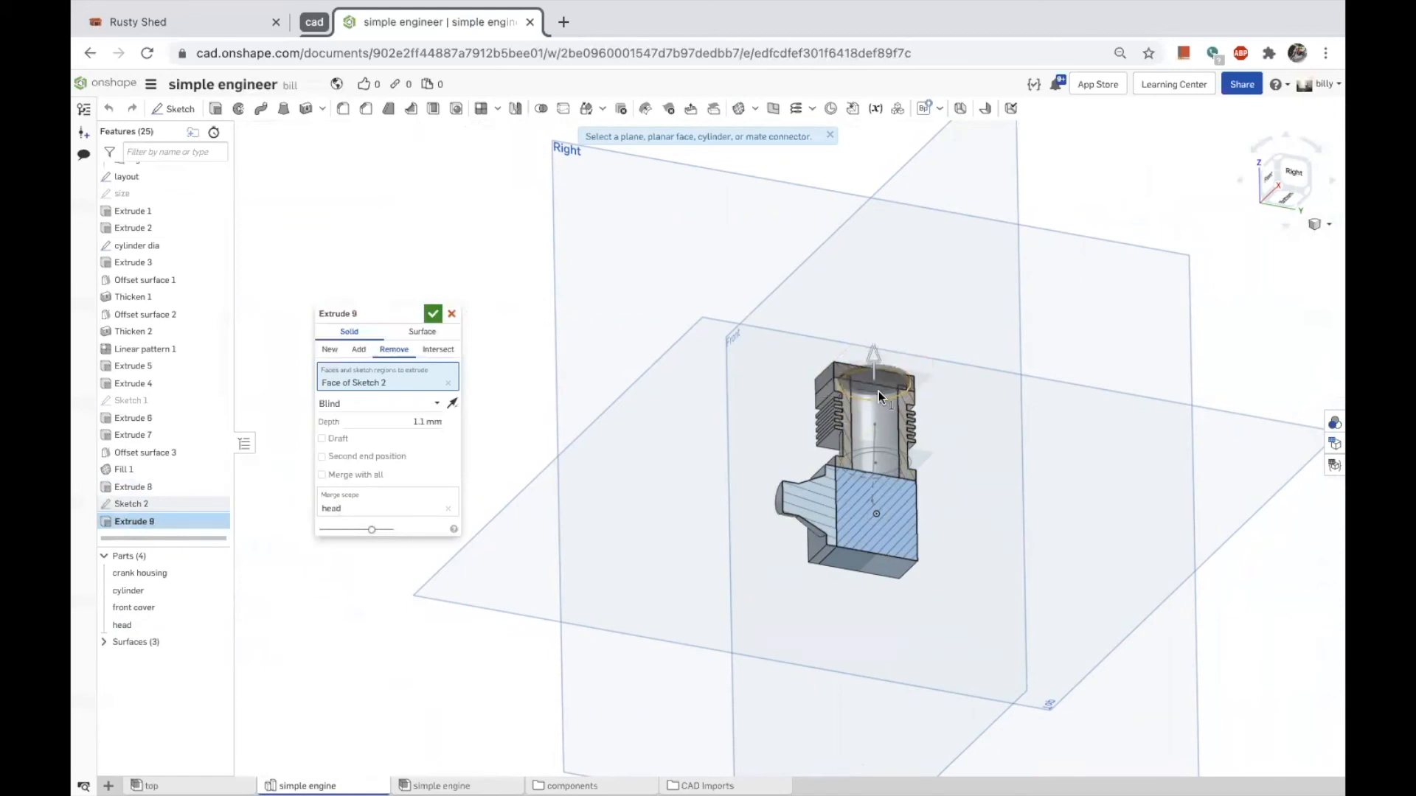
scroll(878, 391, up, 3)
scroll(879, 391, up, 5)
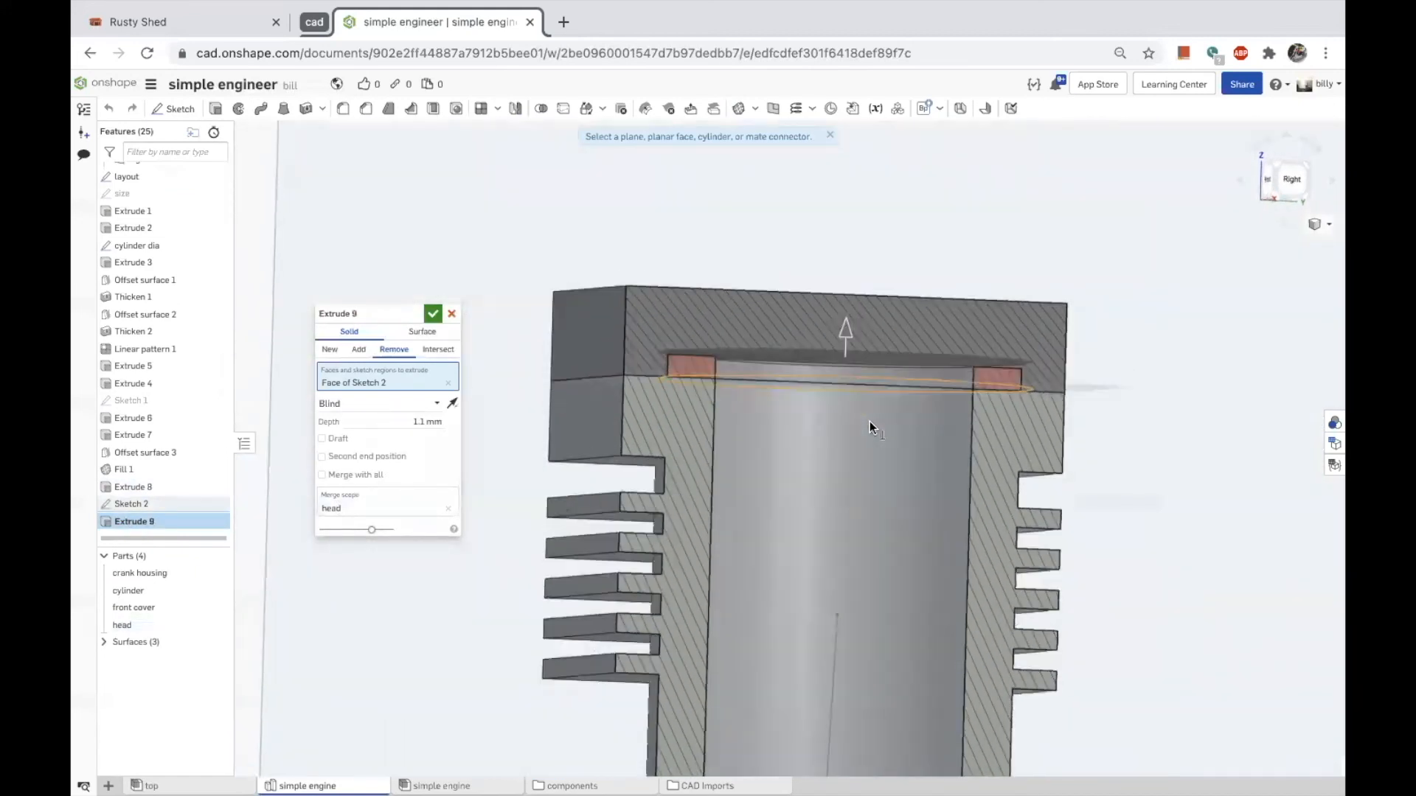
right_drag(867, 424, 852, 415)
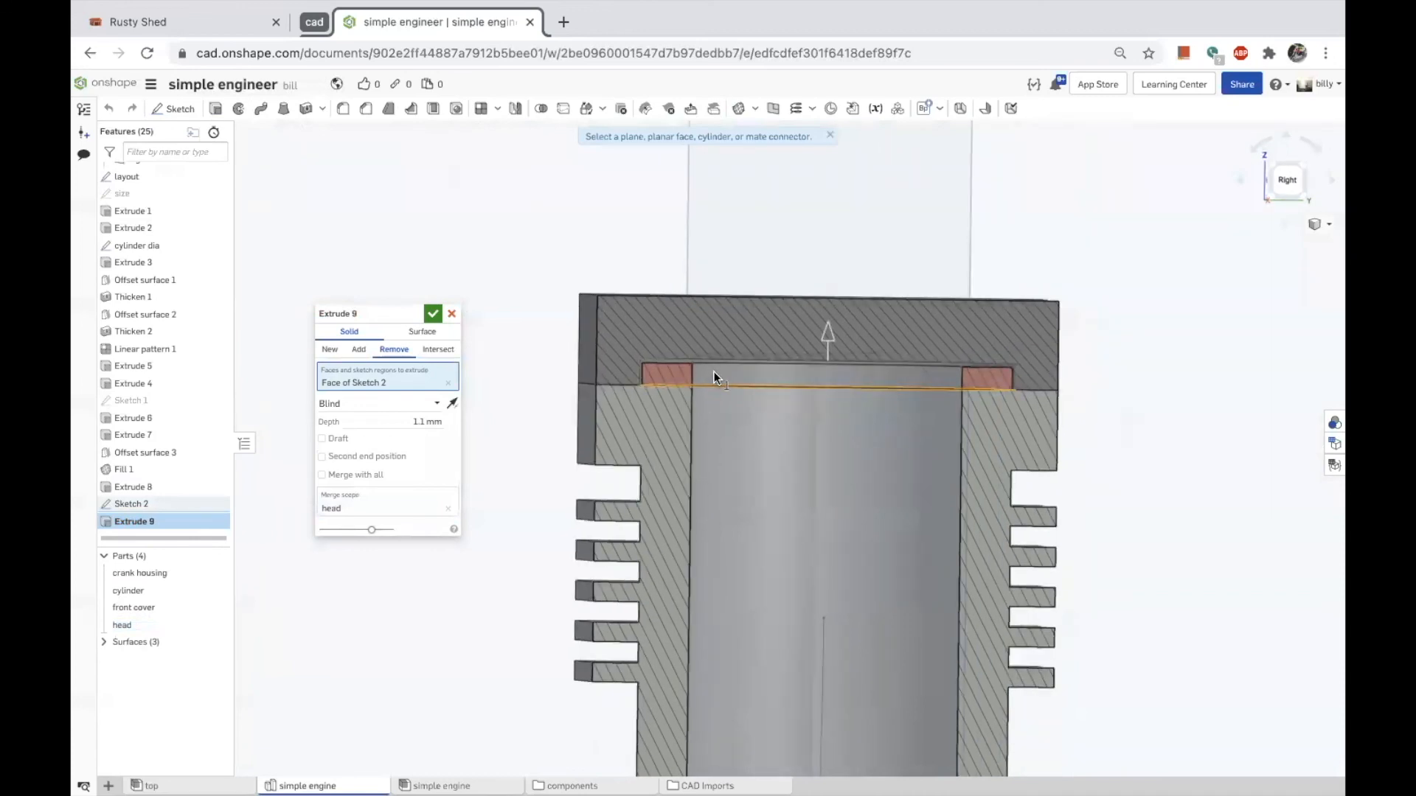
right_drag(714, 371, 701, 372)
scroll(701, 372, up, 6)
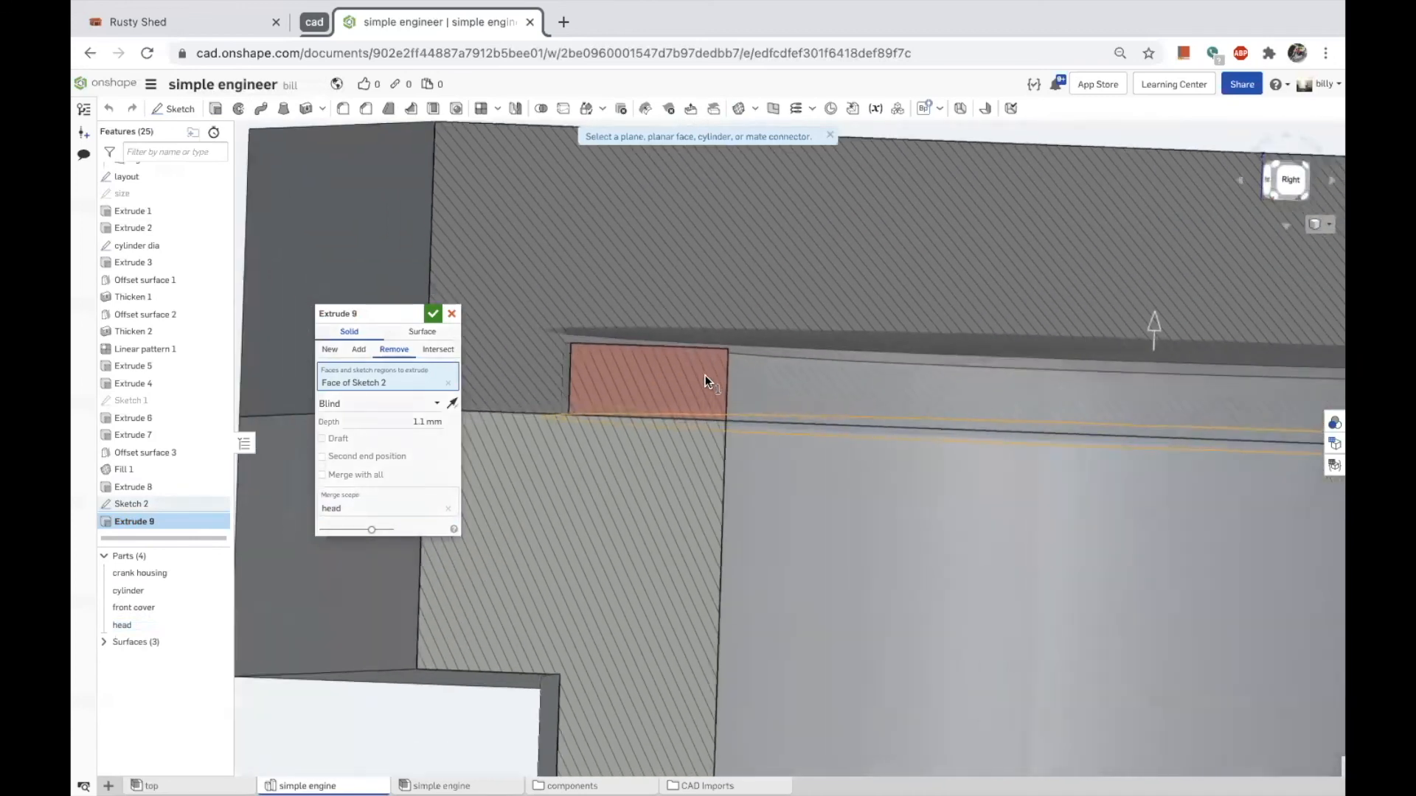
right_drag(707, 373, 601, 365)
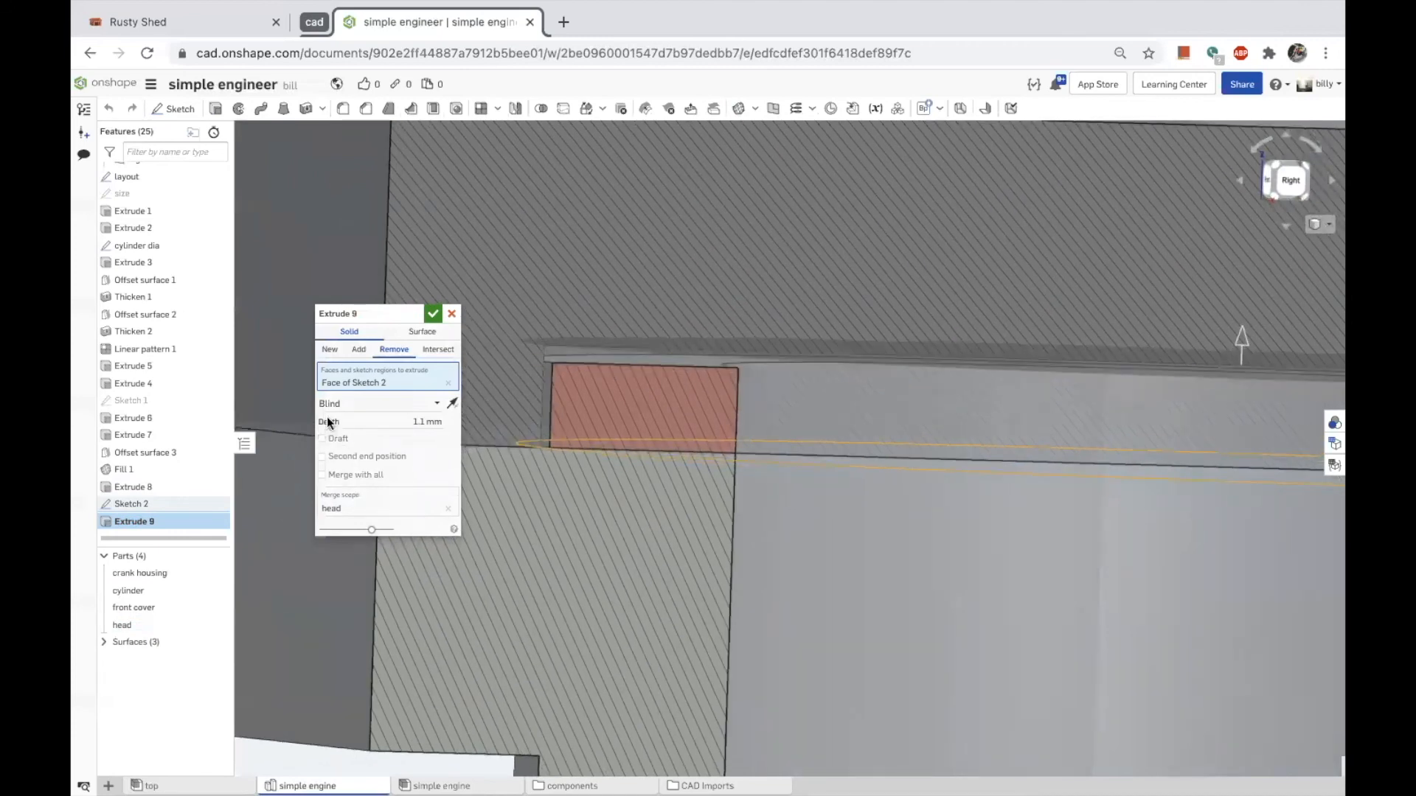
click(344, 404)
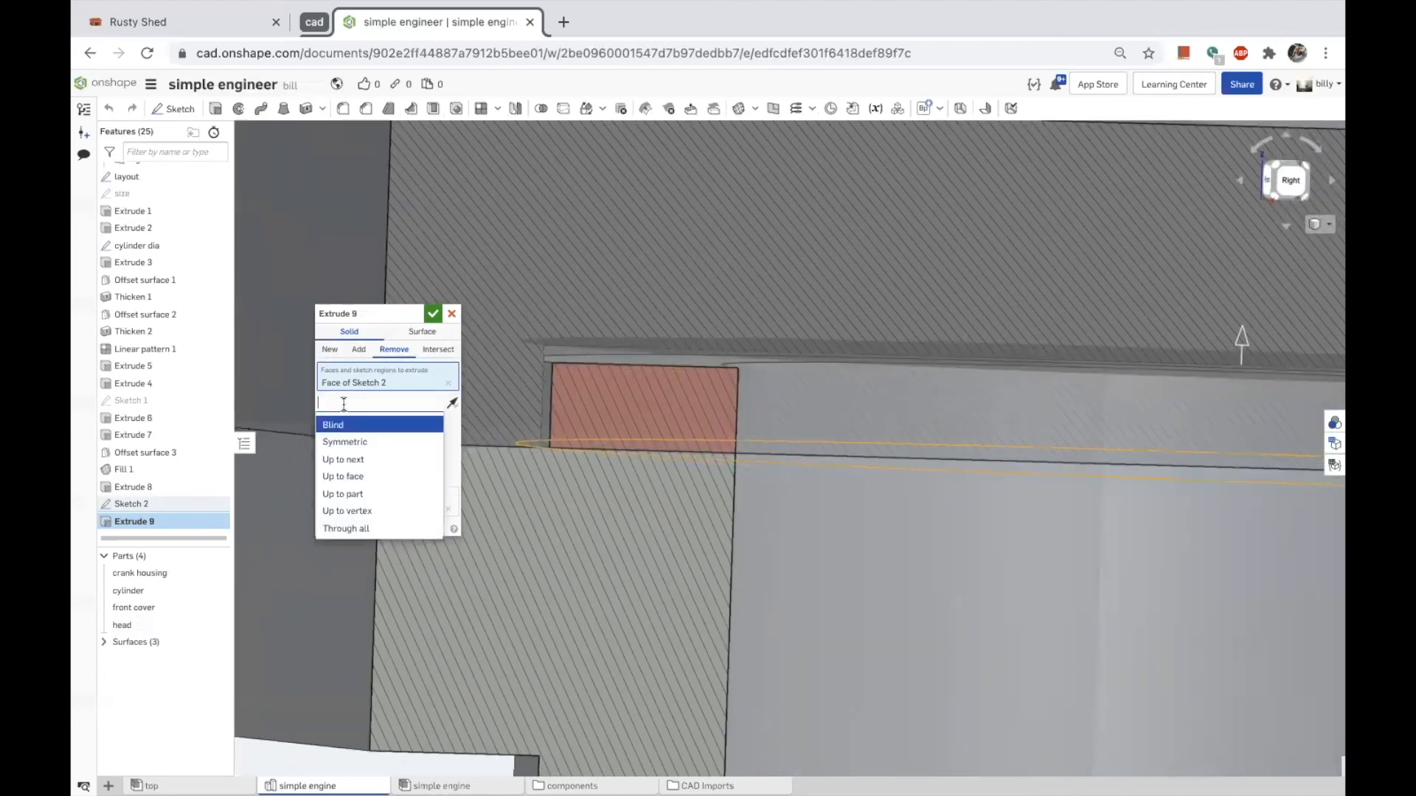
click(346, 476)
right_drag(621, 364, 621, 387)
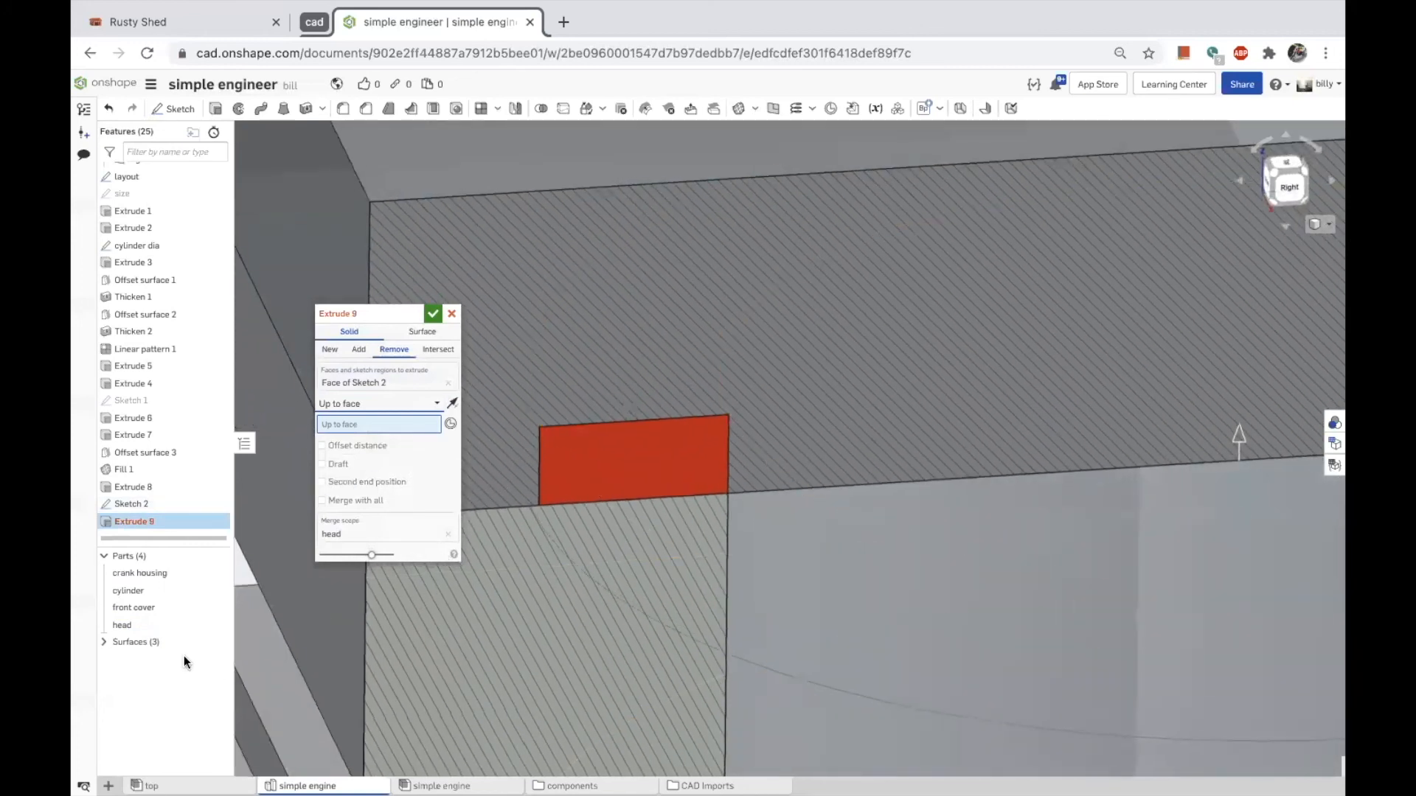
click(218, 627)
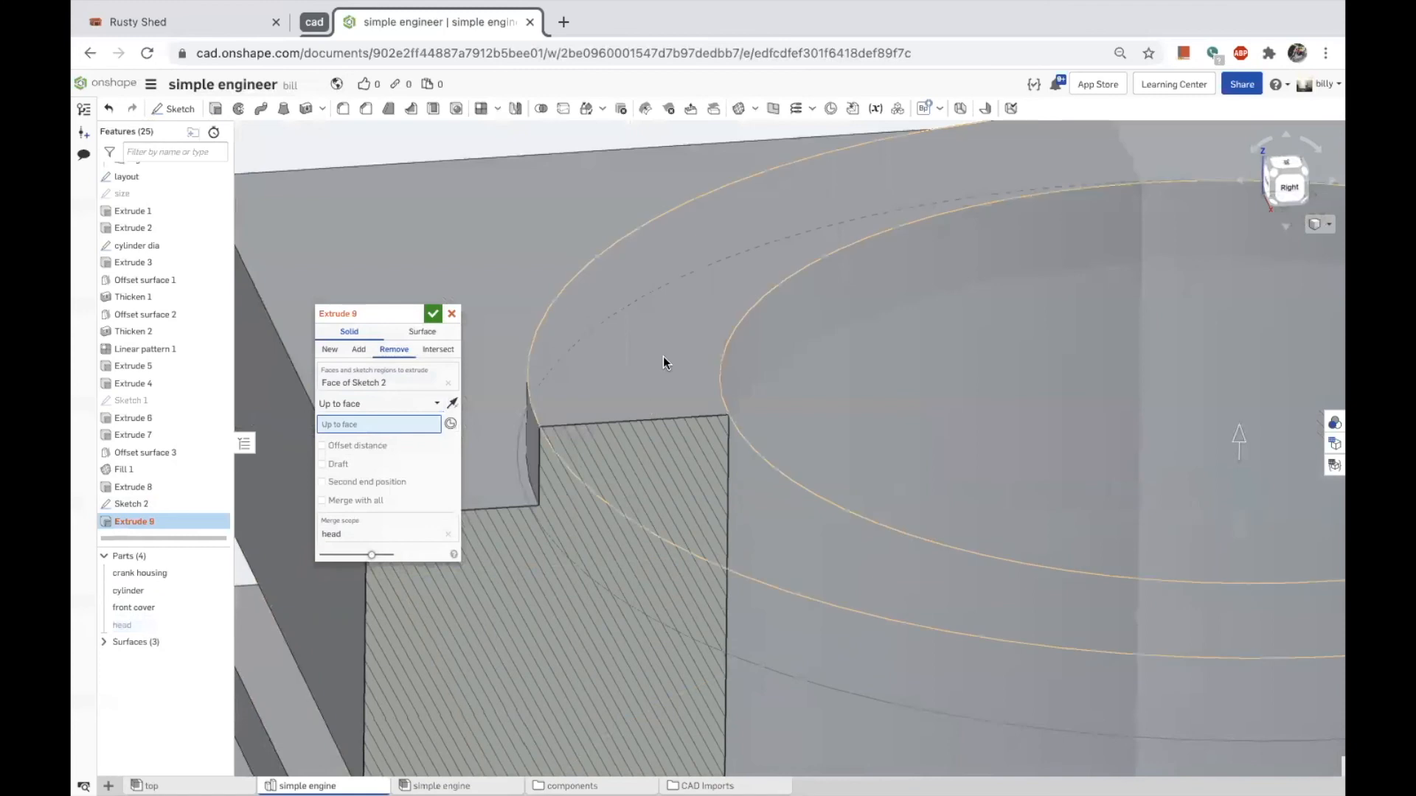
click(611, 357)
Add a 0.1 mm offset distance to the recess cut's end and show the head again.
click(322, 458)
click(413, 459)
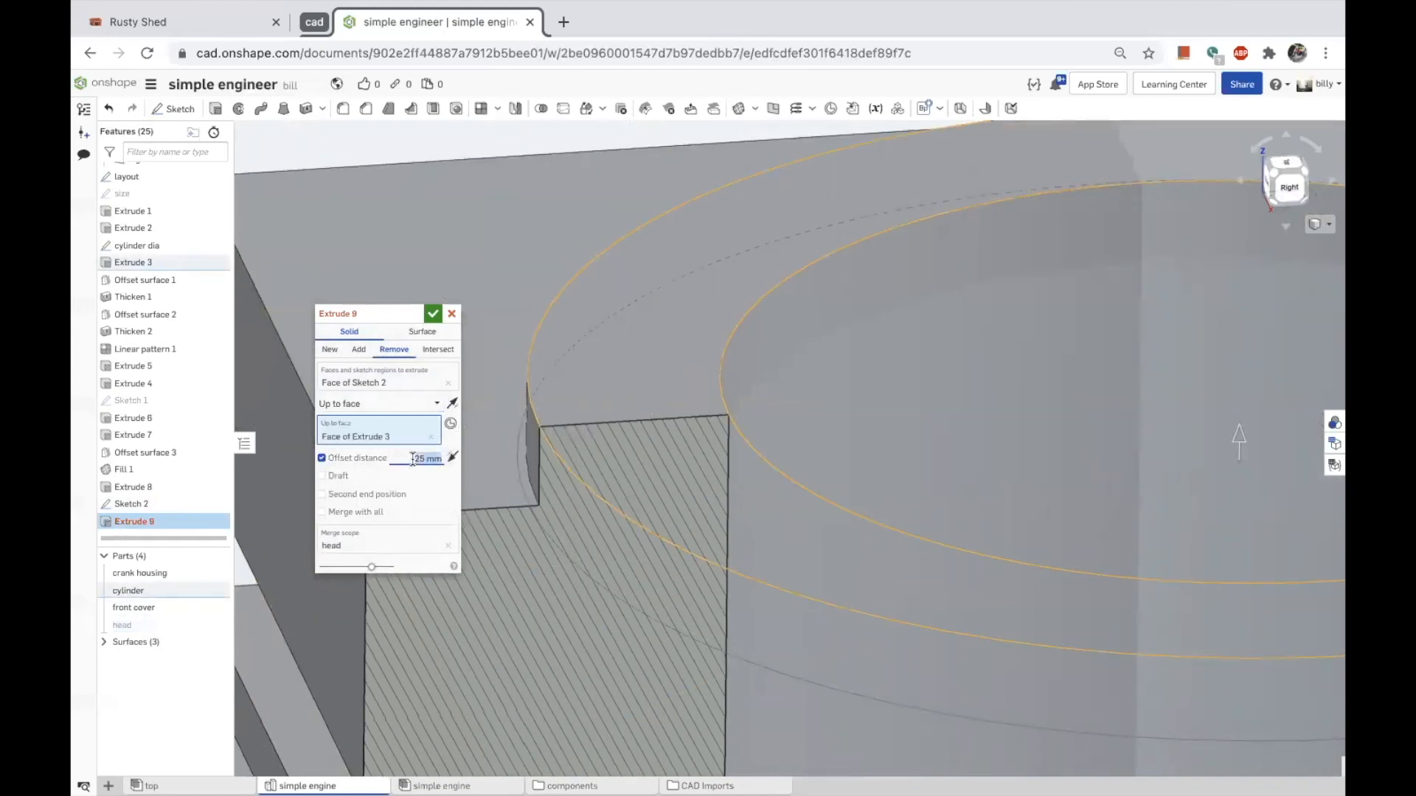
key(BackSpace)
text(0.1)
key(Return)
scroll(639, 497, down, 3)
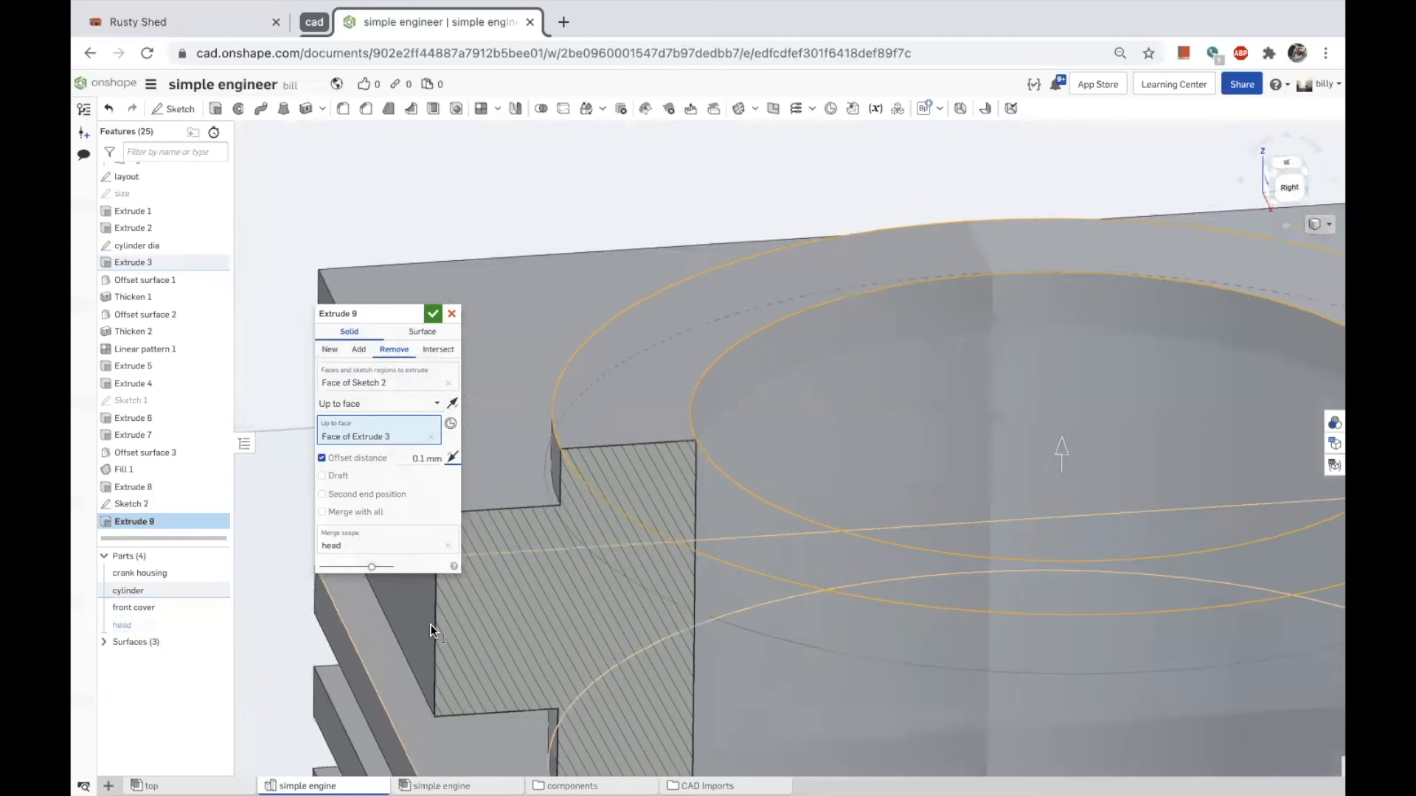
click(217, 627)
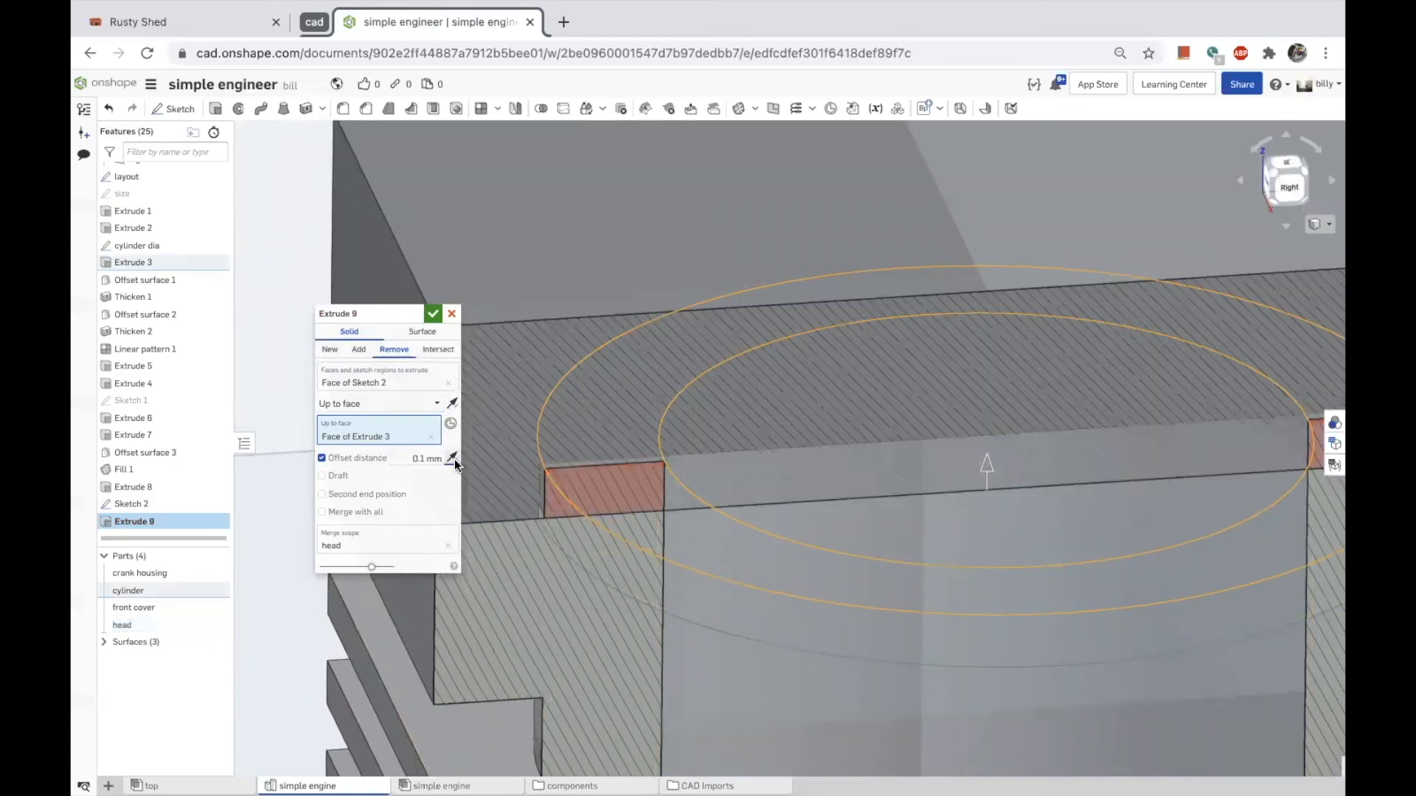
right_drag(773, 569, 672, 555)
scroll(676, 590, up, 1)
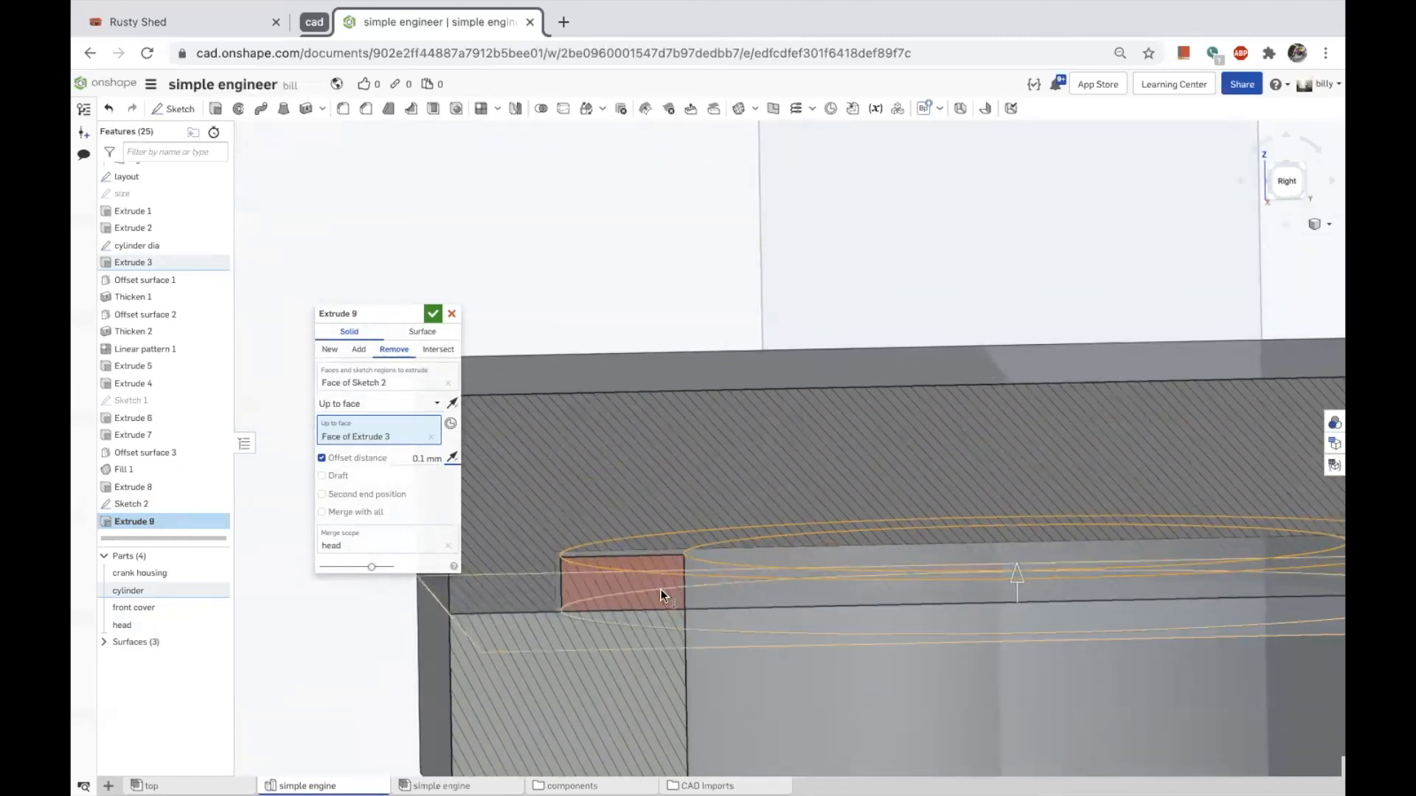
Reverse the offset direction of the recess cut, clear the offset value, and accept the extrude.
click(449, 458)
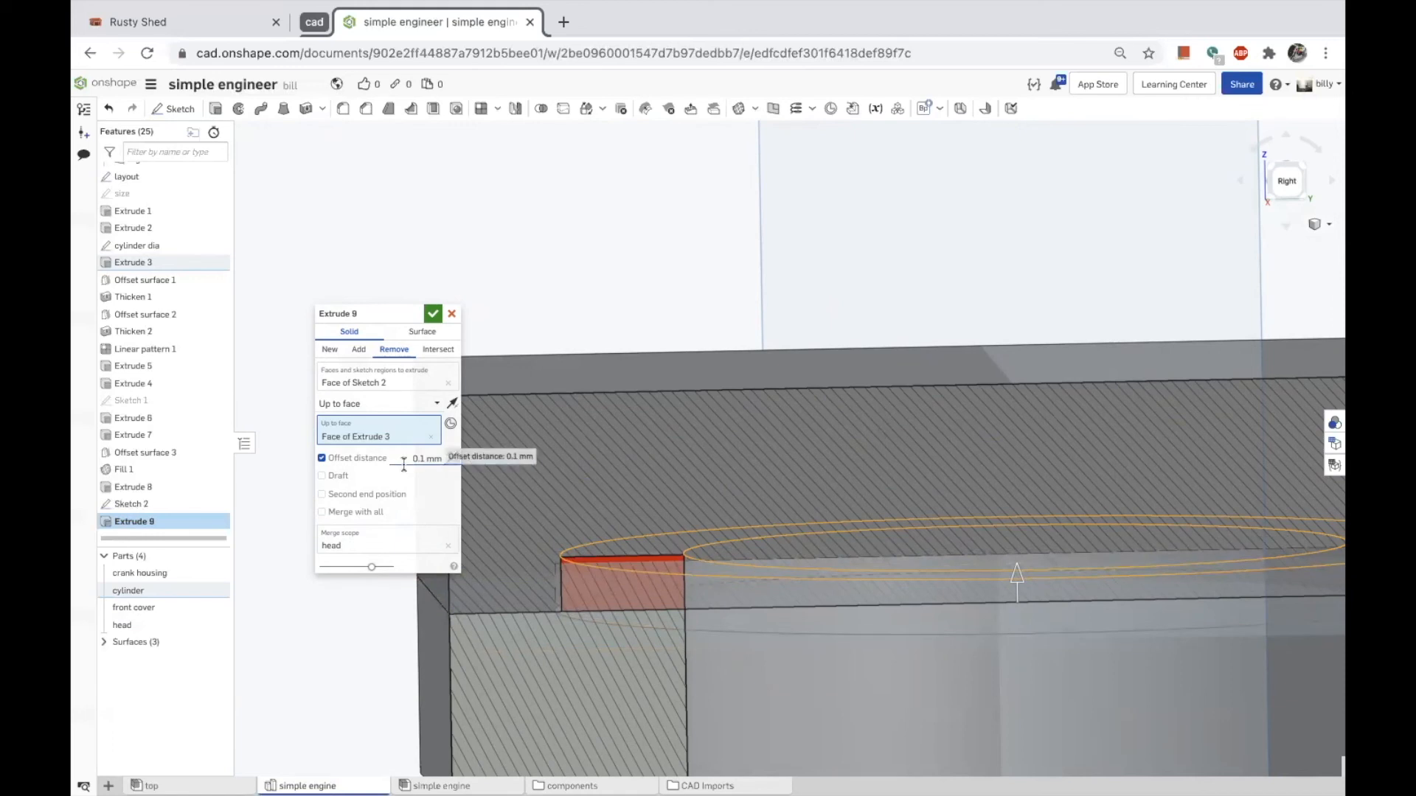
click(405, 459)
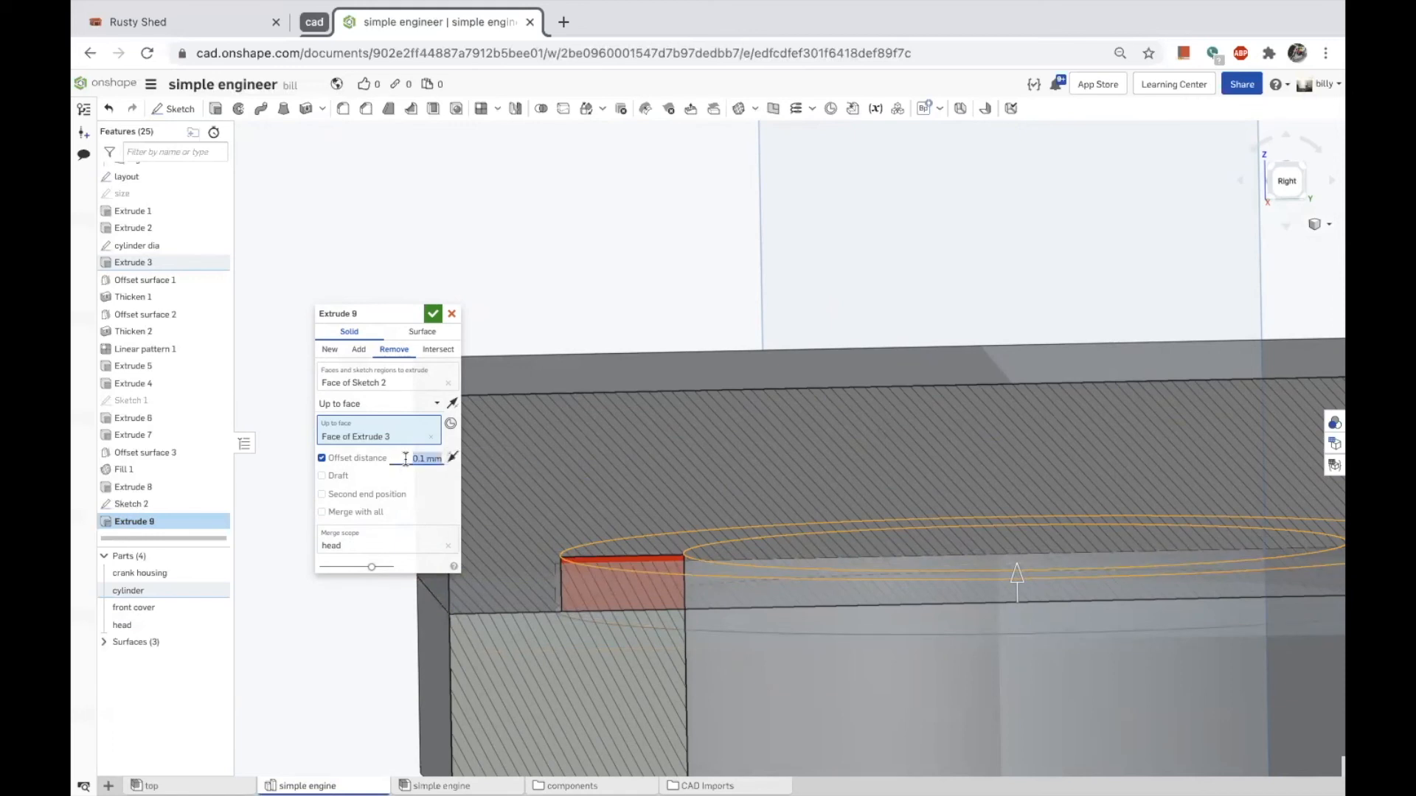
key(BackSpace)
click(433, 313)
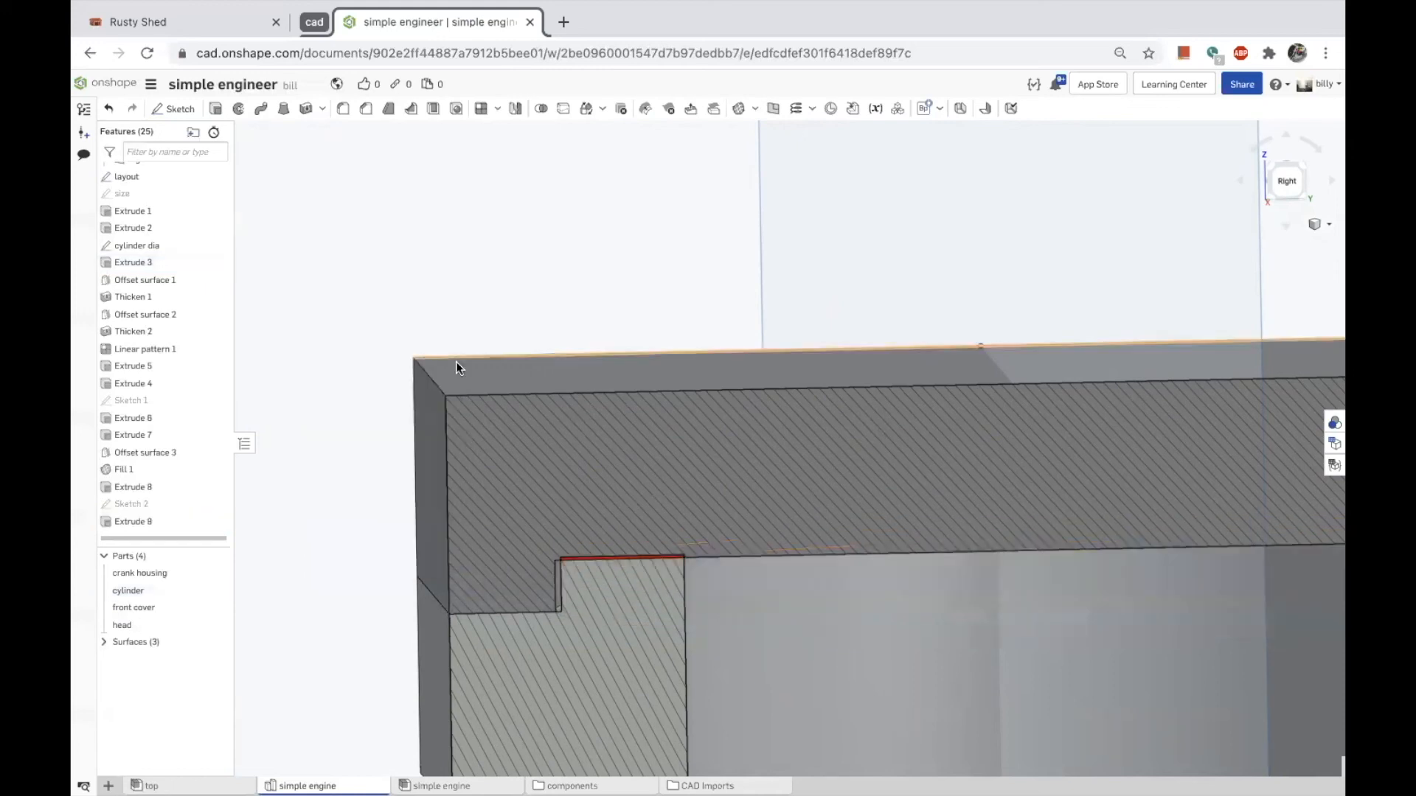
Inspect the recess fit in section, then turn off the section view and hide the reference planes.
scroll(619, 516, up, 2)
right_drag(650, 551, 553, 551)
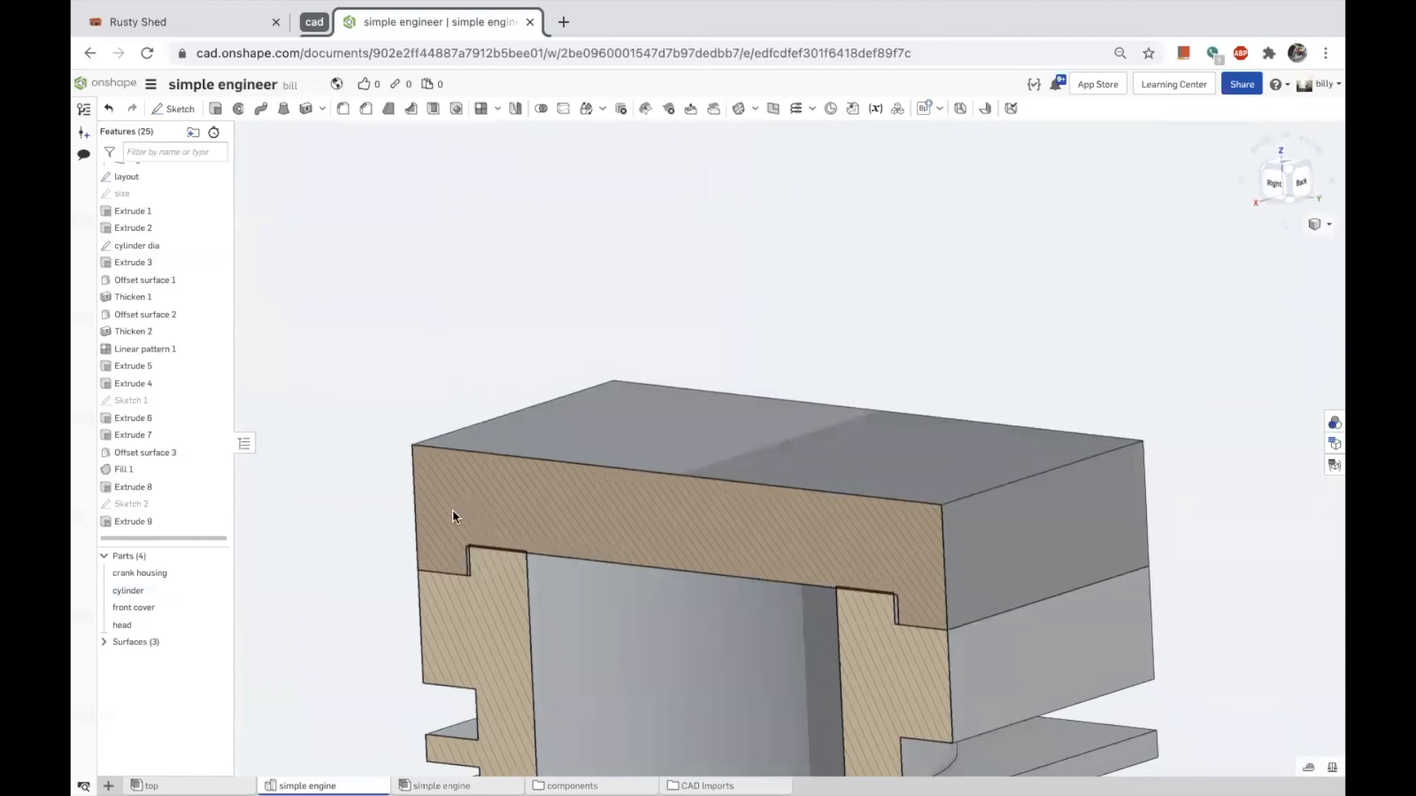
scroll(493, 562, down, 3)
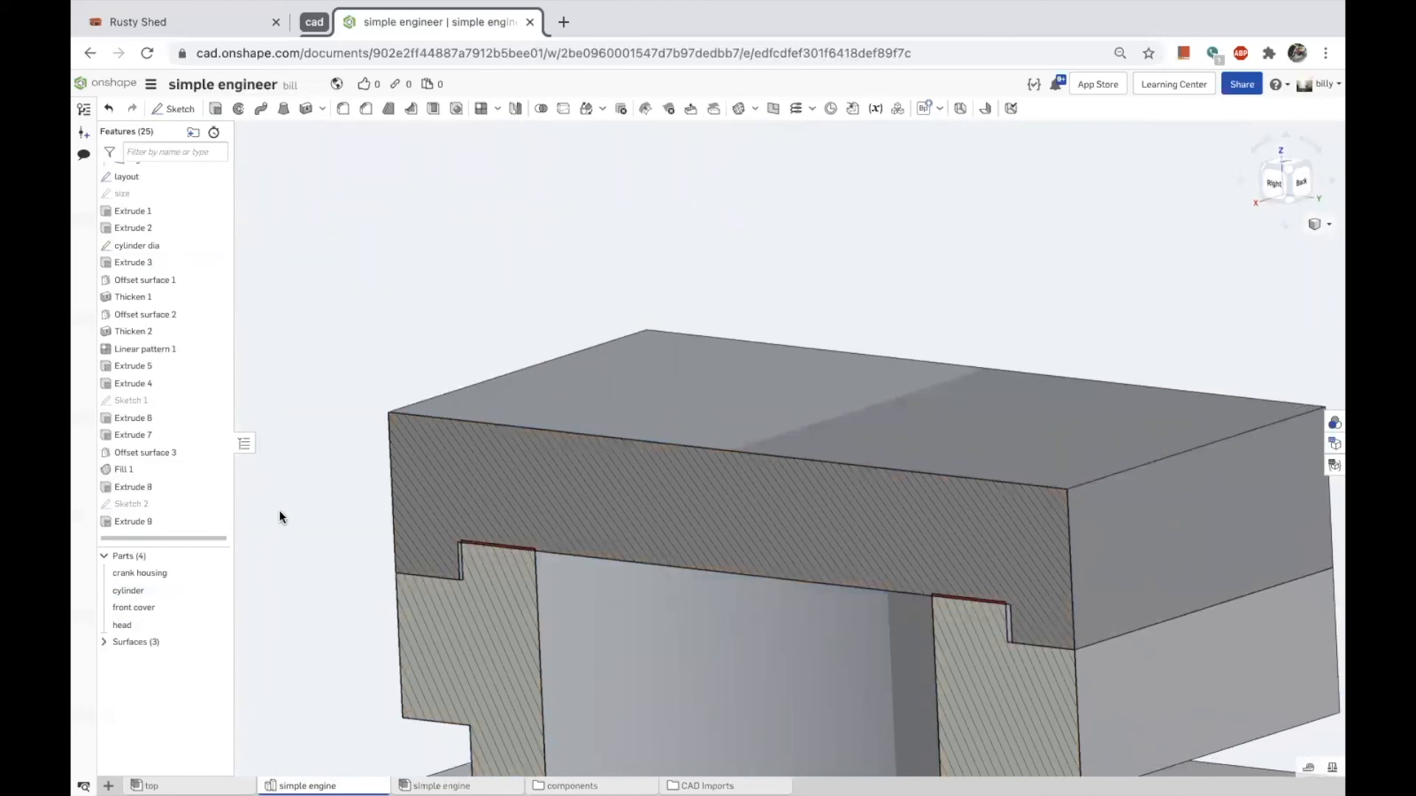
scroll(287, 505, up, 5)
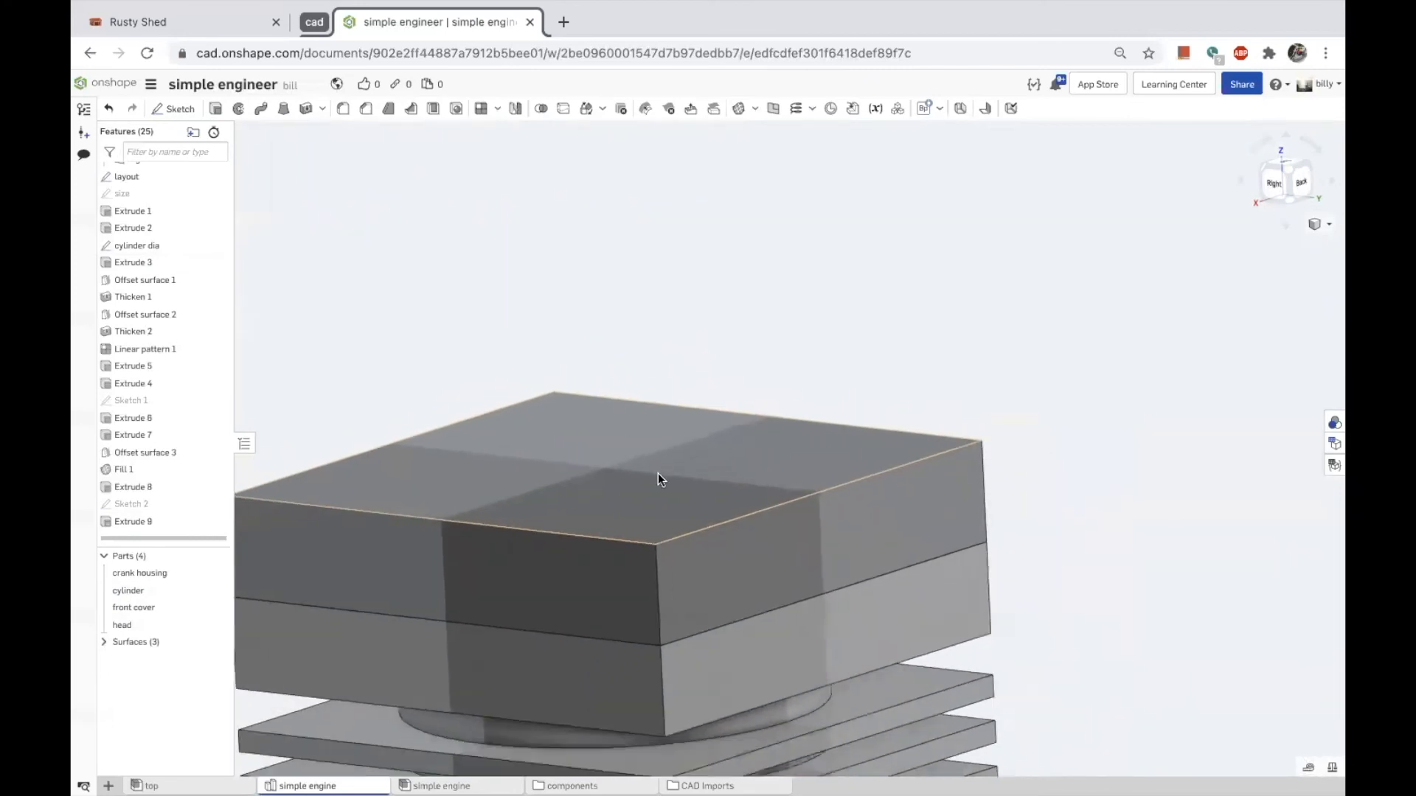
key(p)
scroll(683, 476, up, 5)
right_drag(757, 427, 689, 475)
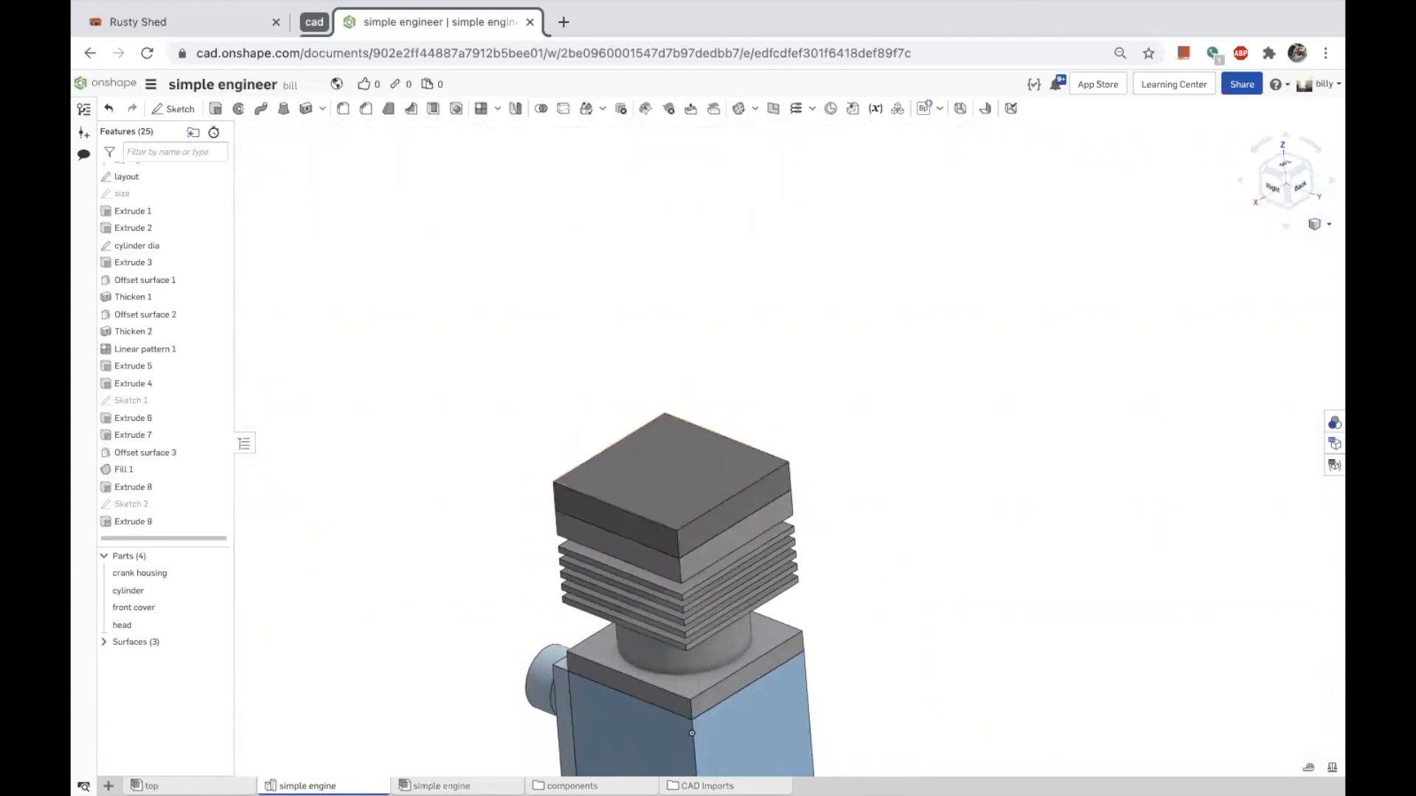
Switch to the top assembly, open the size sketch in context, and close it unchanged to keep the assembly overlay.
click(151, 786)
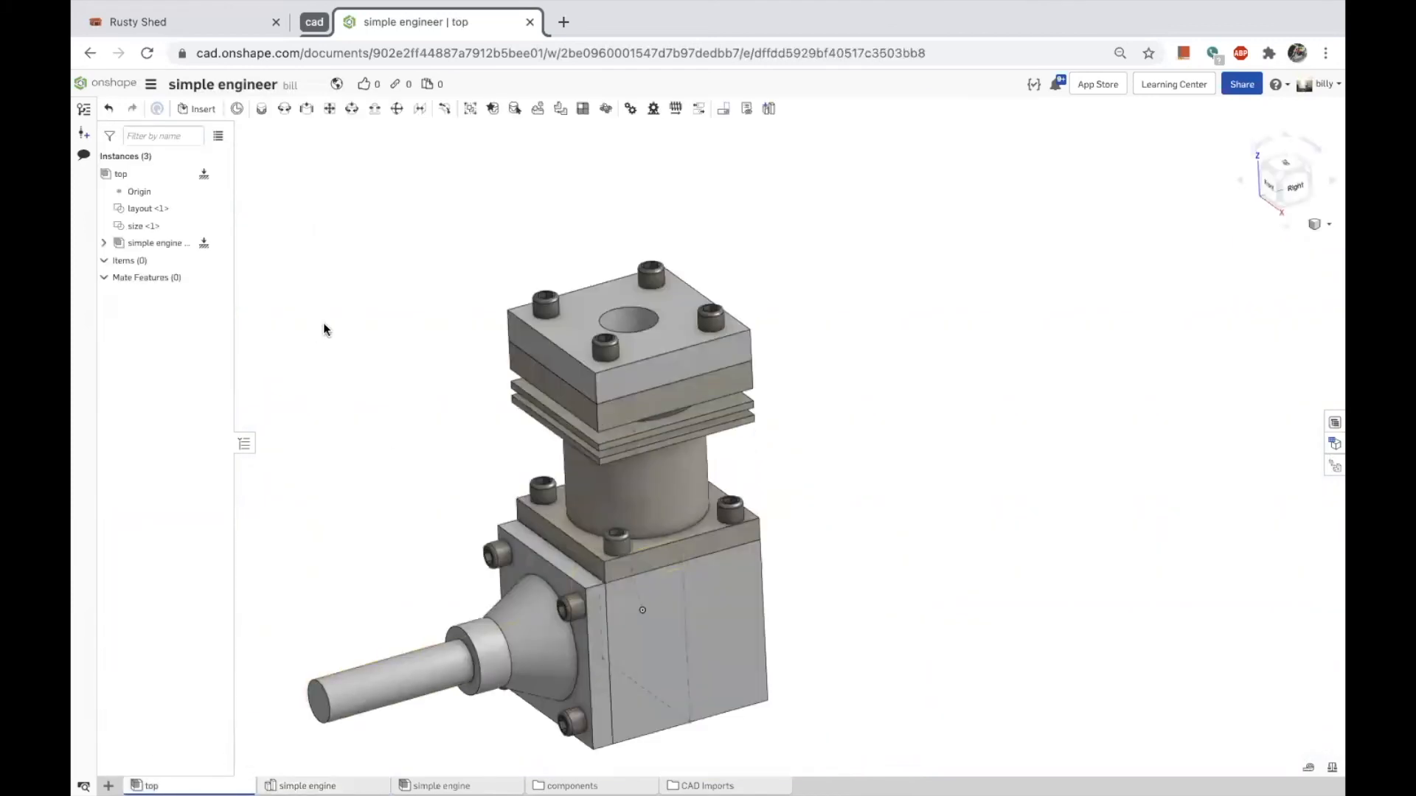
double_click(140, 223)
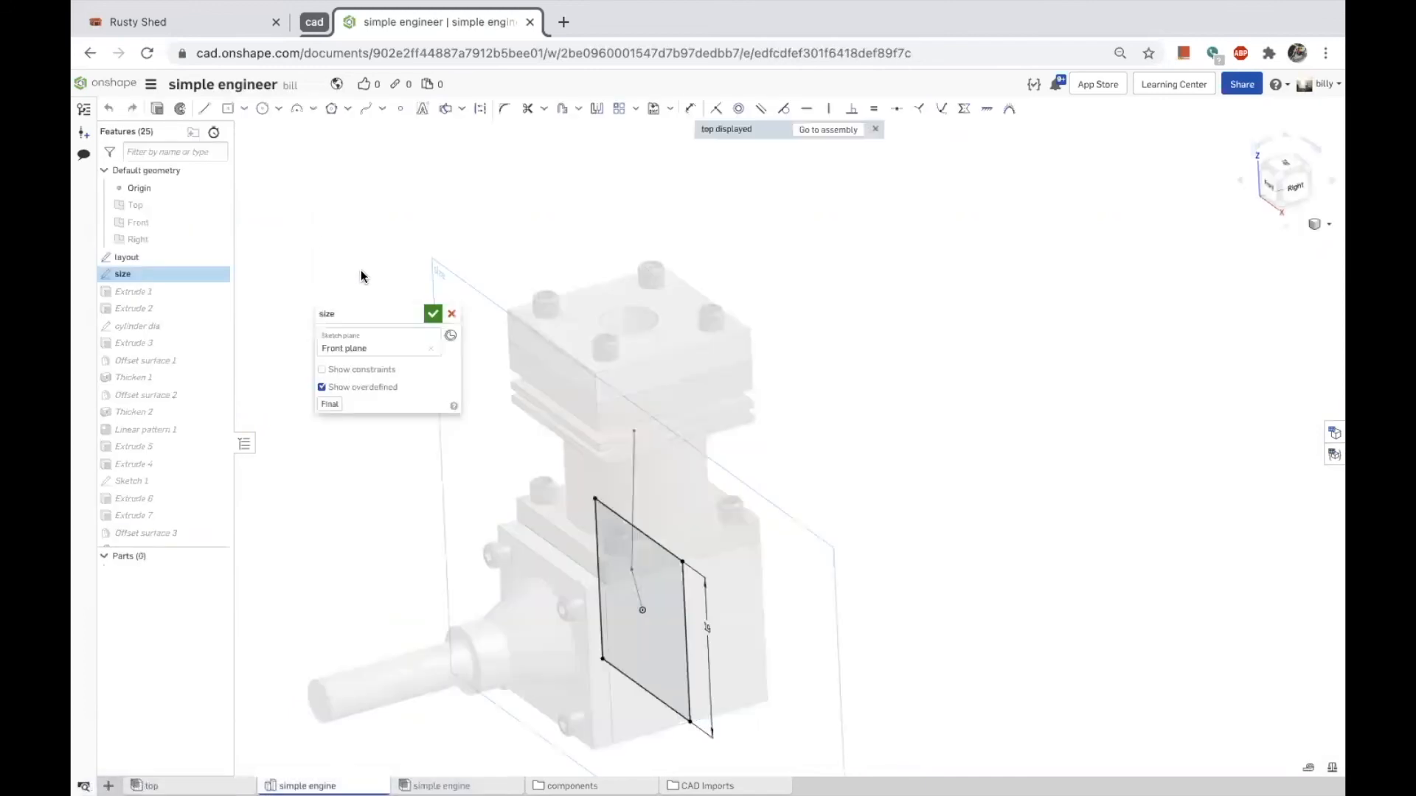
click(450, 313)
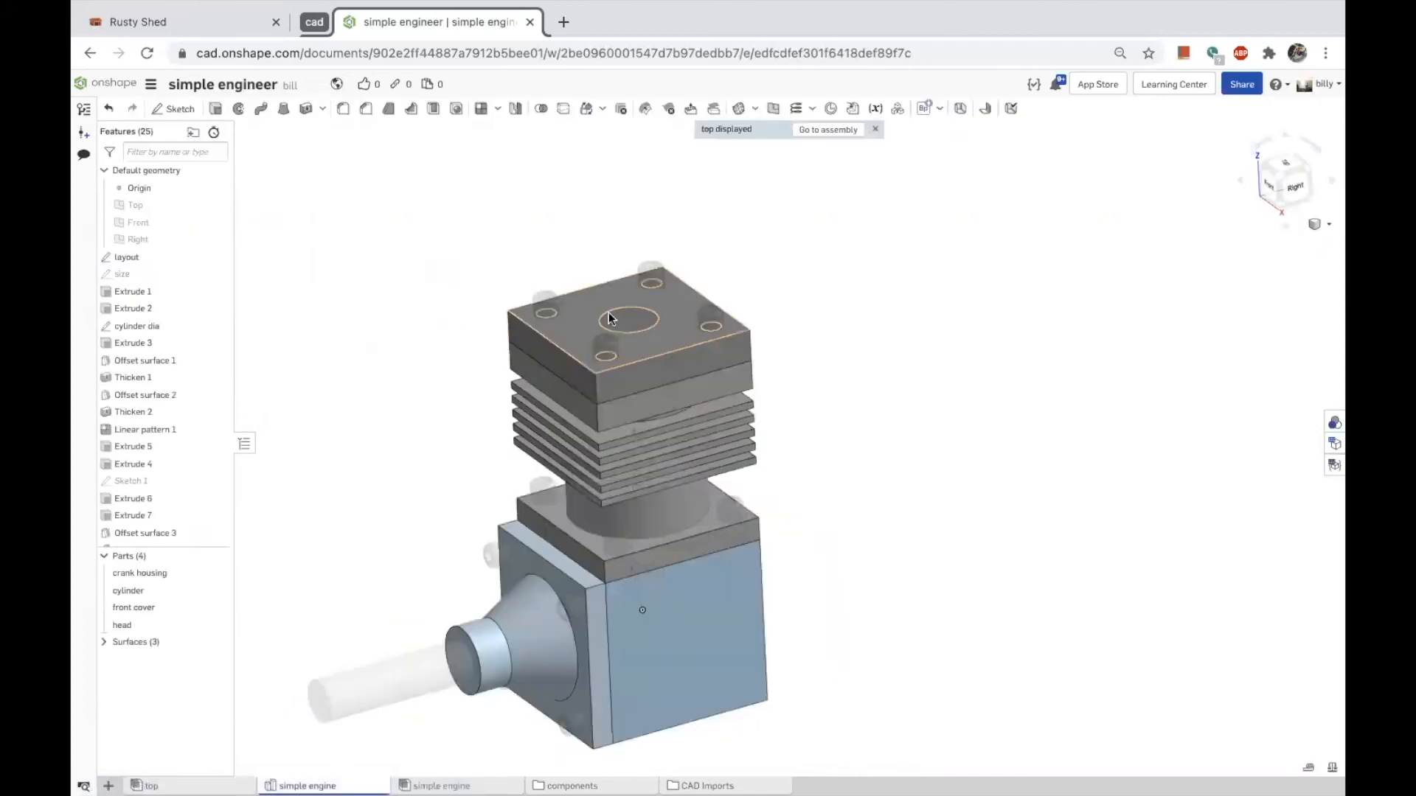
Measure the diameter of the reference head's central hole, select the value for copying, and exit the assembly context.
click(636, 315)
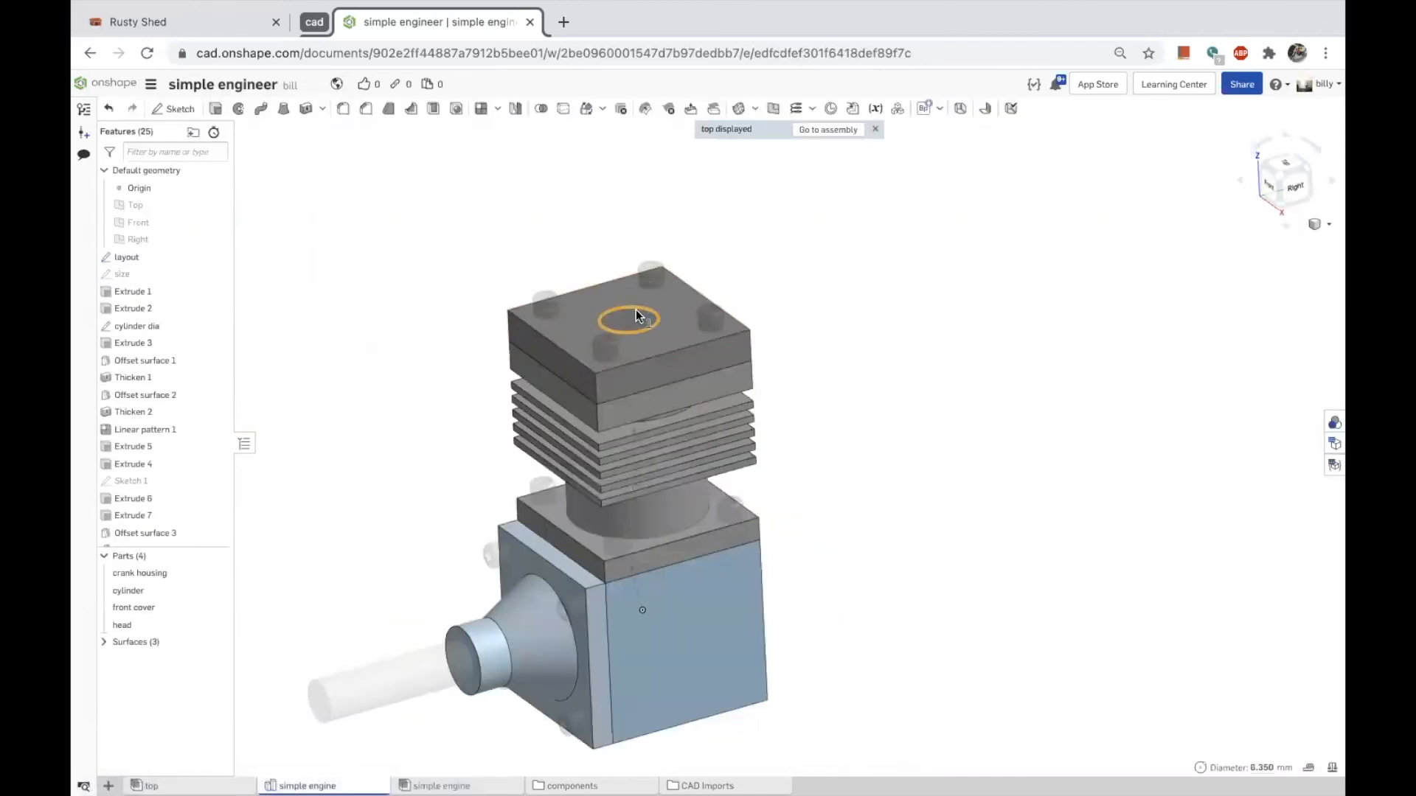
click(1261, 768)
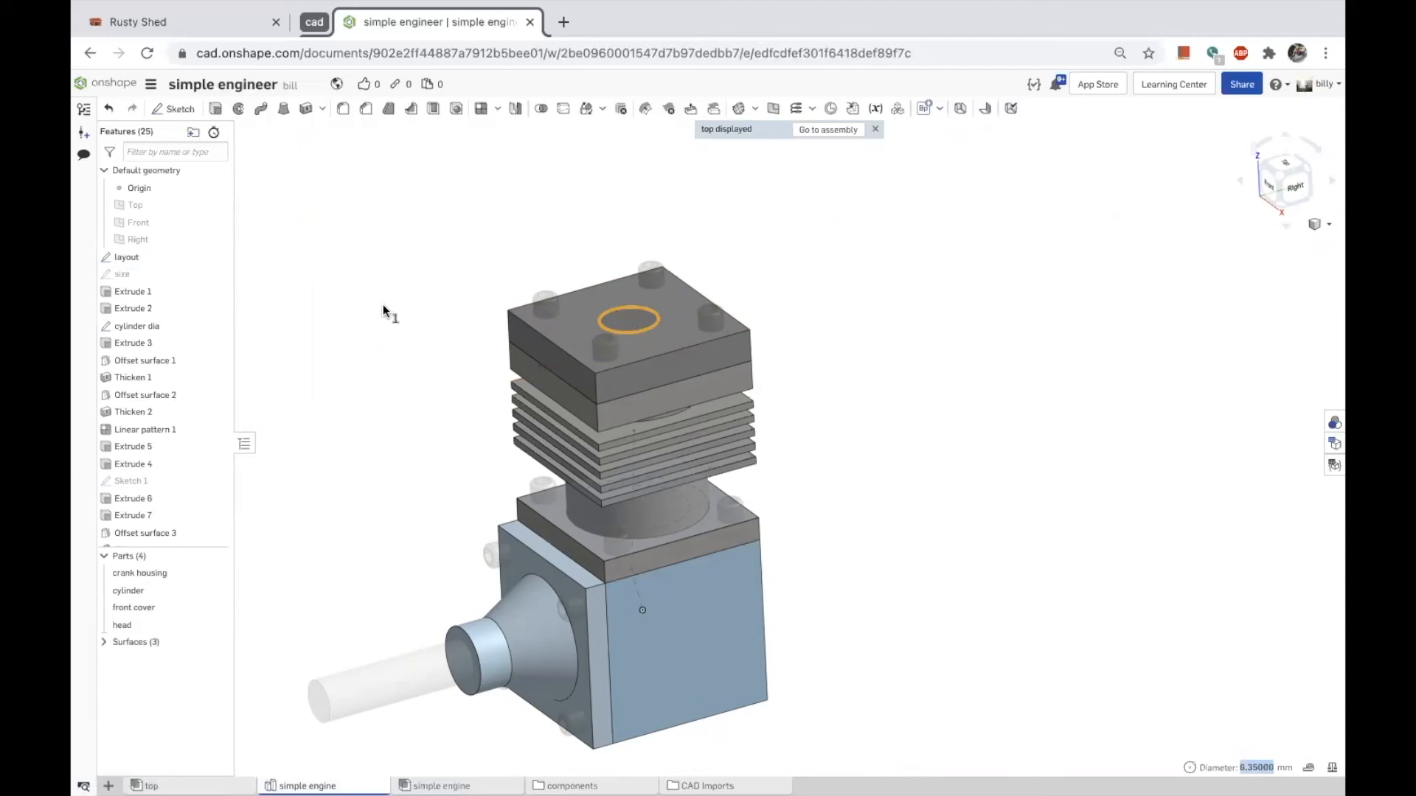
right_click(295, 291)
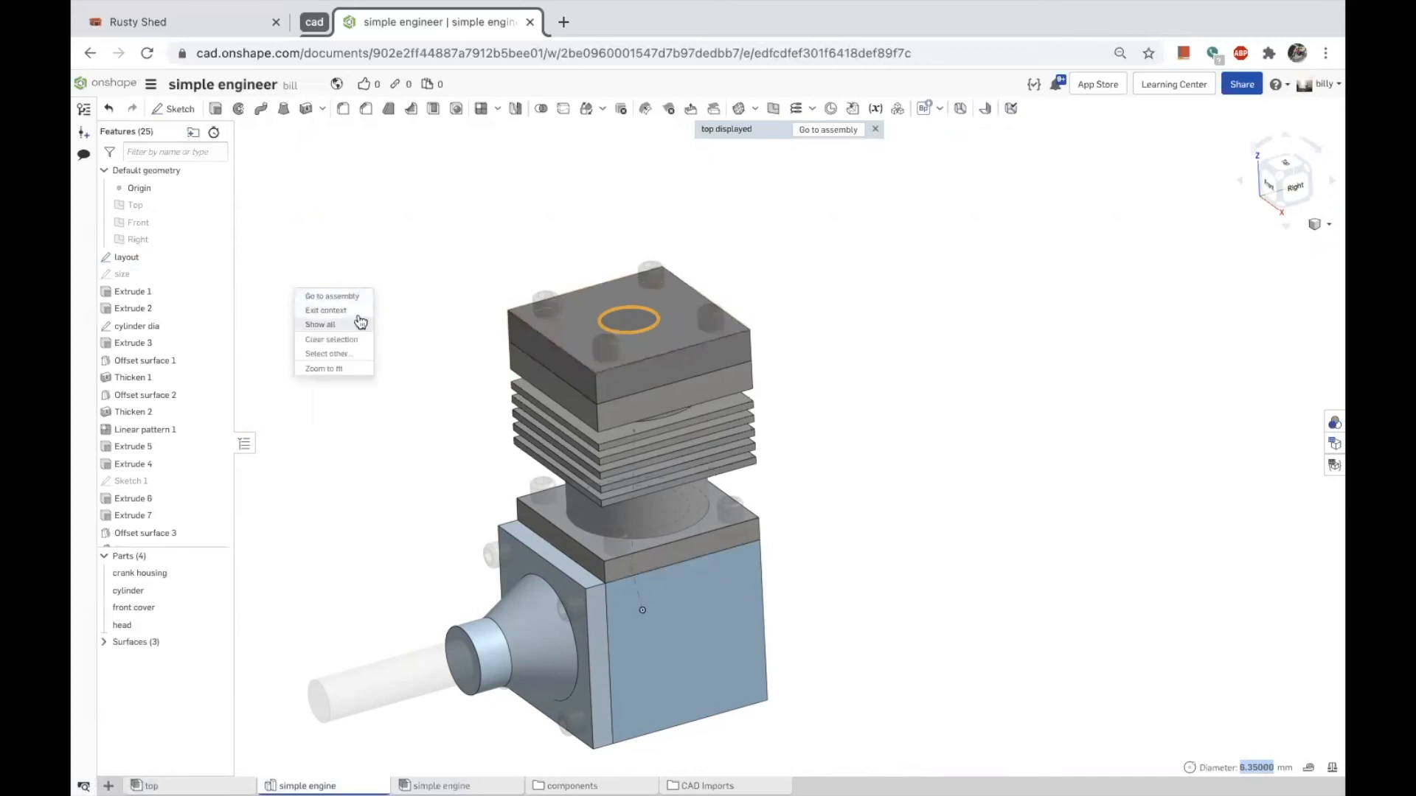
click(328, 310)
Start a sketch on the head's top face and draw a centred circle about 12.5 mm in diameter.
click(624, 320)
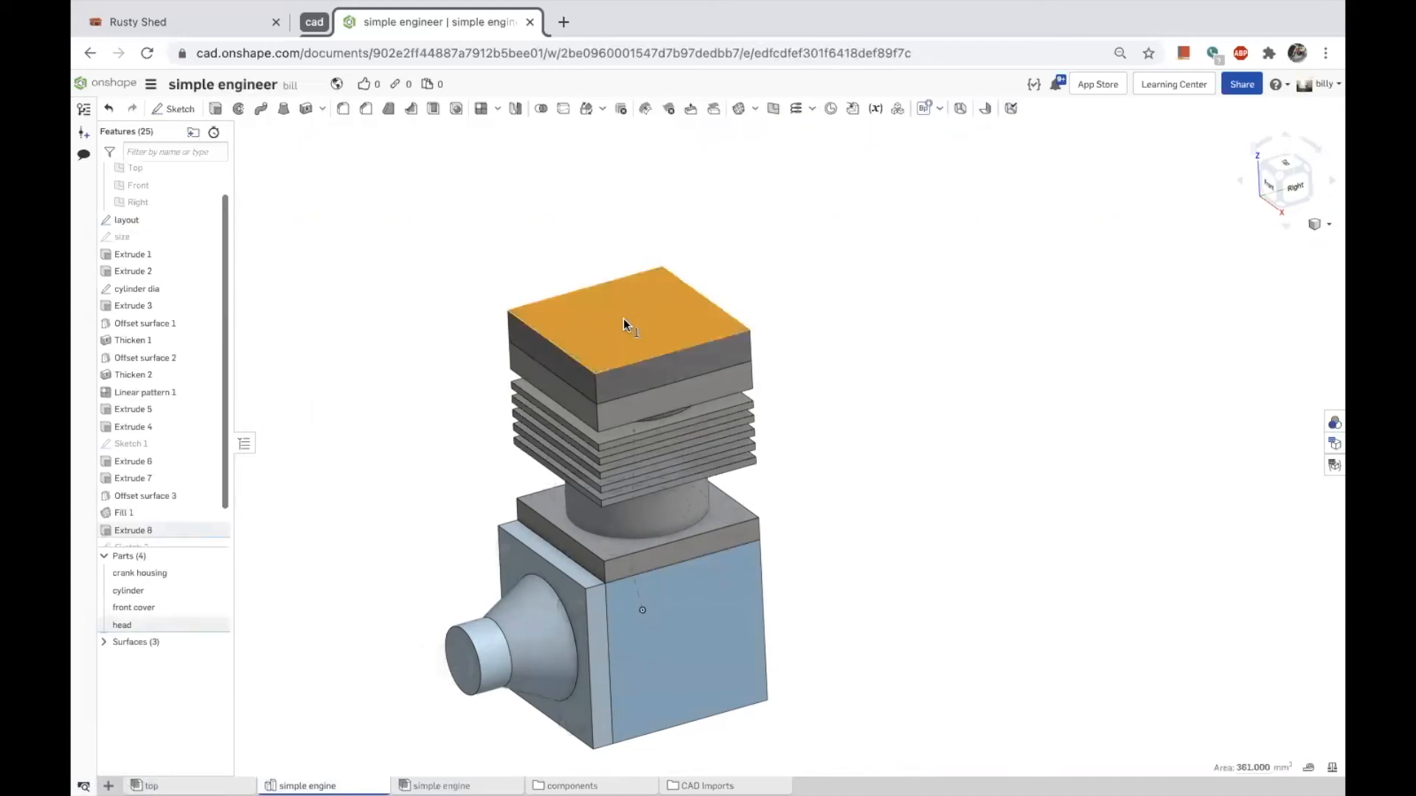
key(s)
click(639, 316)
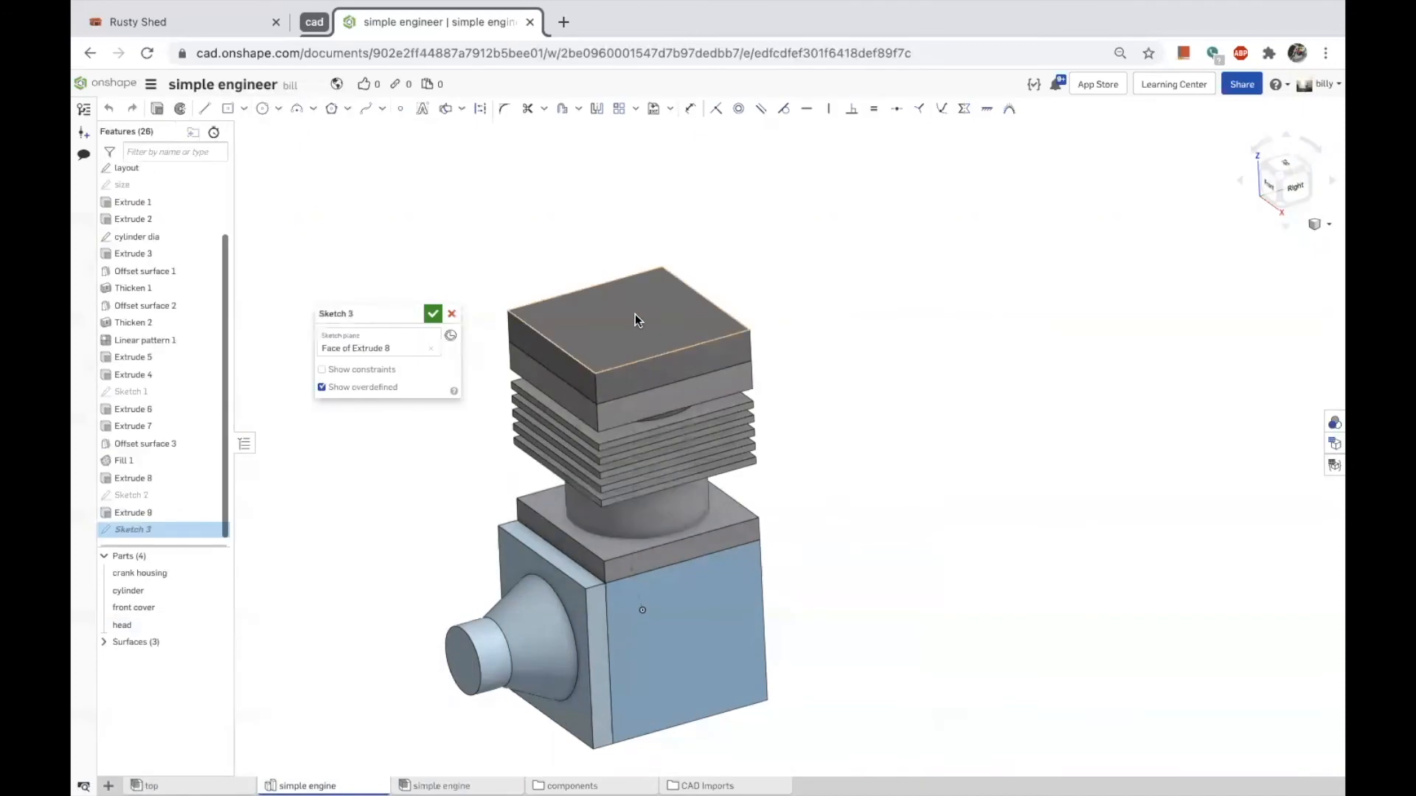
key(c)
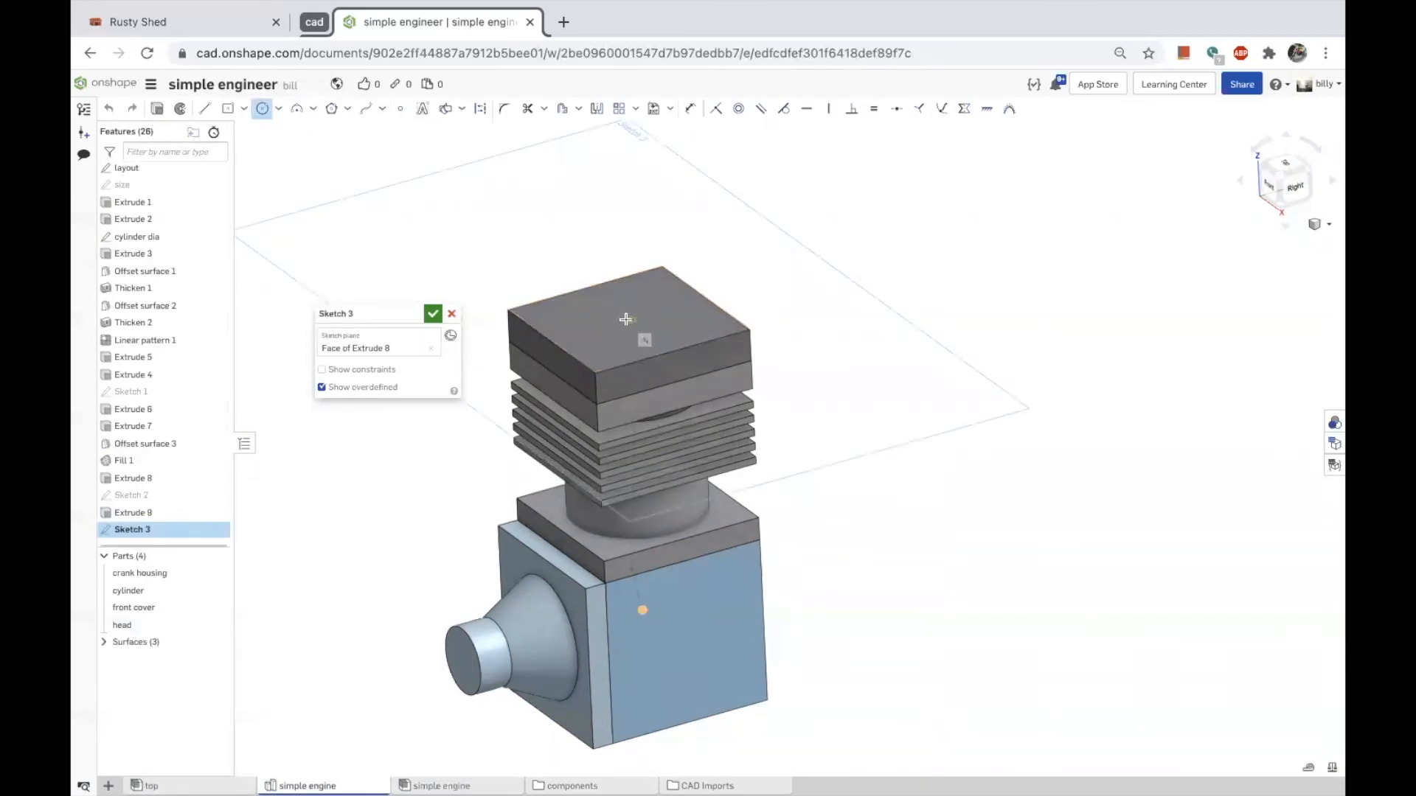
click(626, 320)
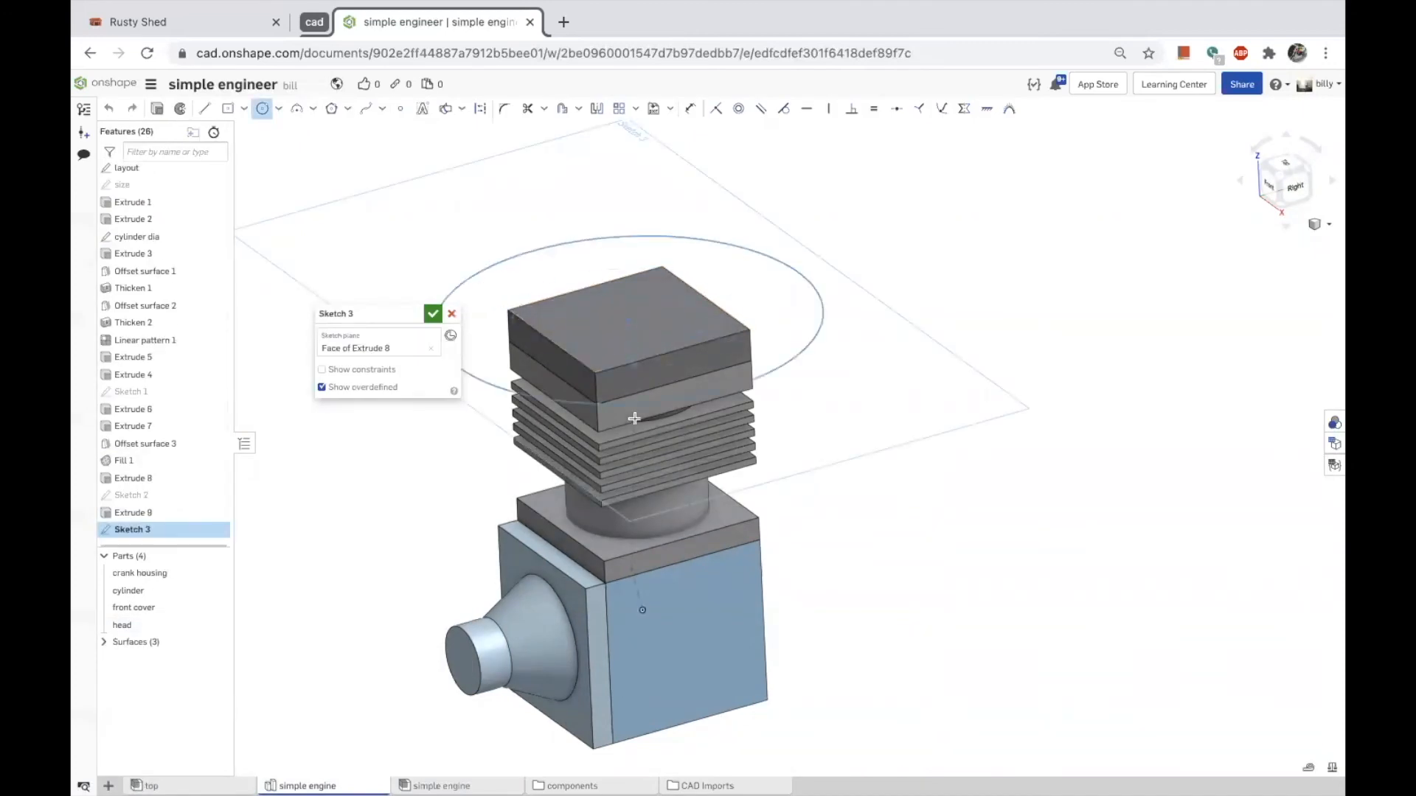
click(629, 344)
Dimension the circle on the head's top face to a diameter of 6.35 mm.
key(d)
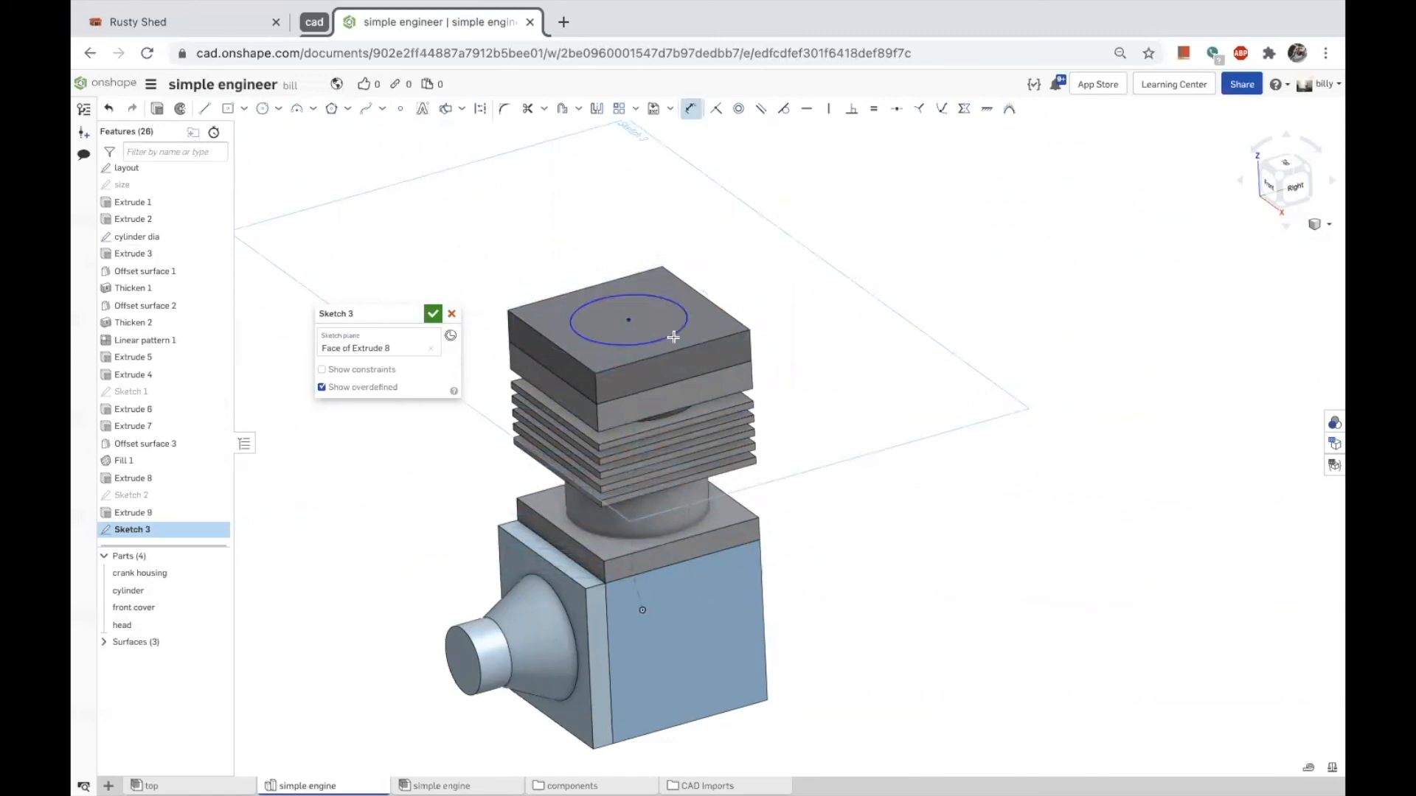
click(686, 311)
click(775, 295)
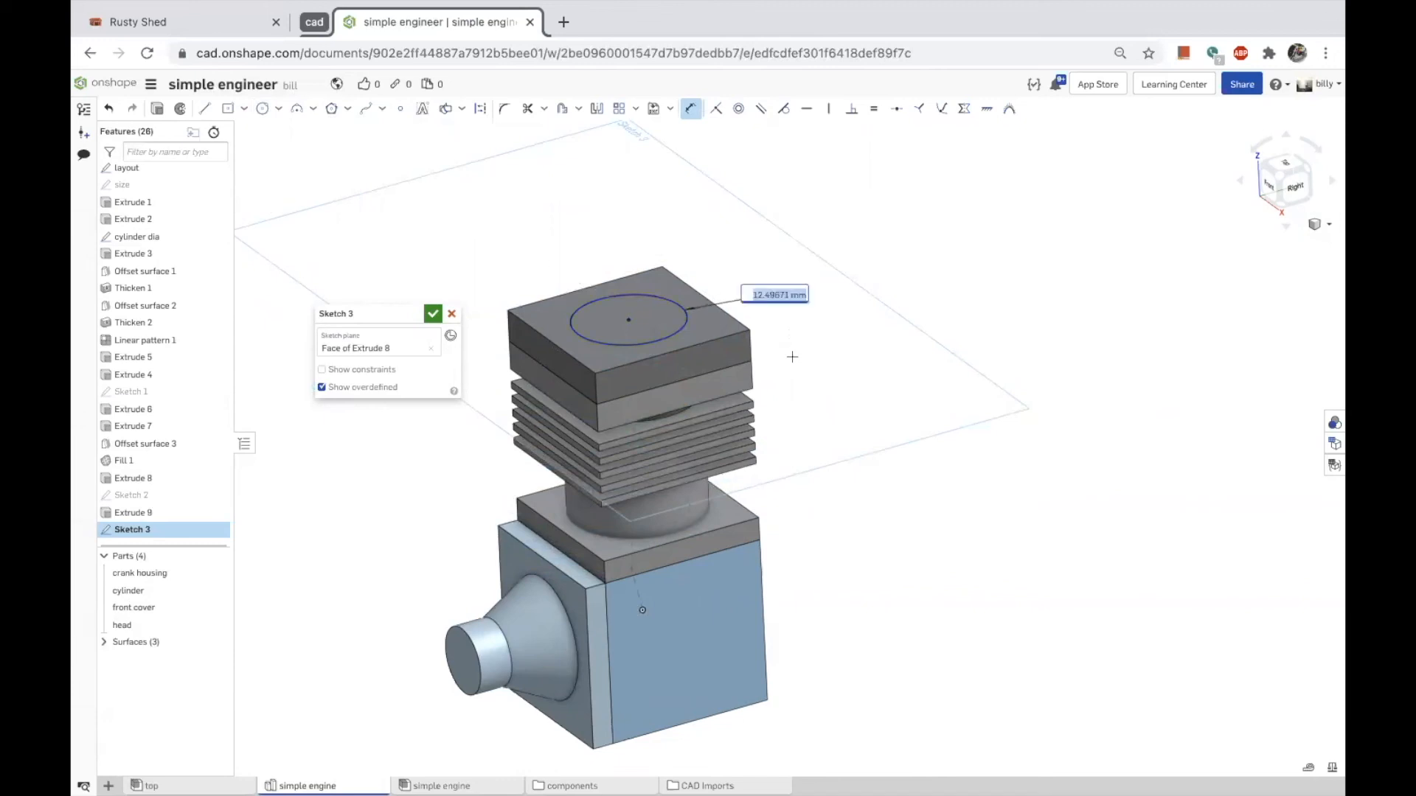
text(6.35000)
key(Return)
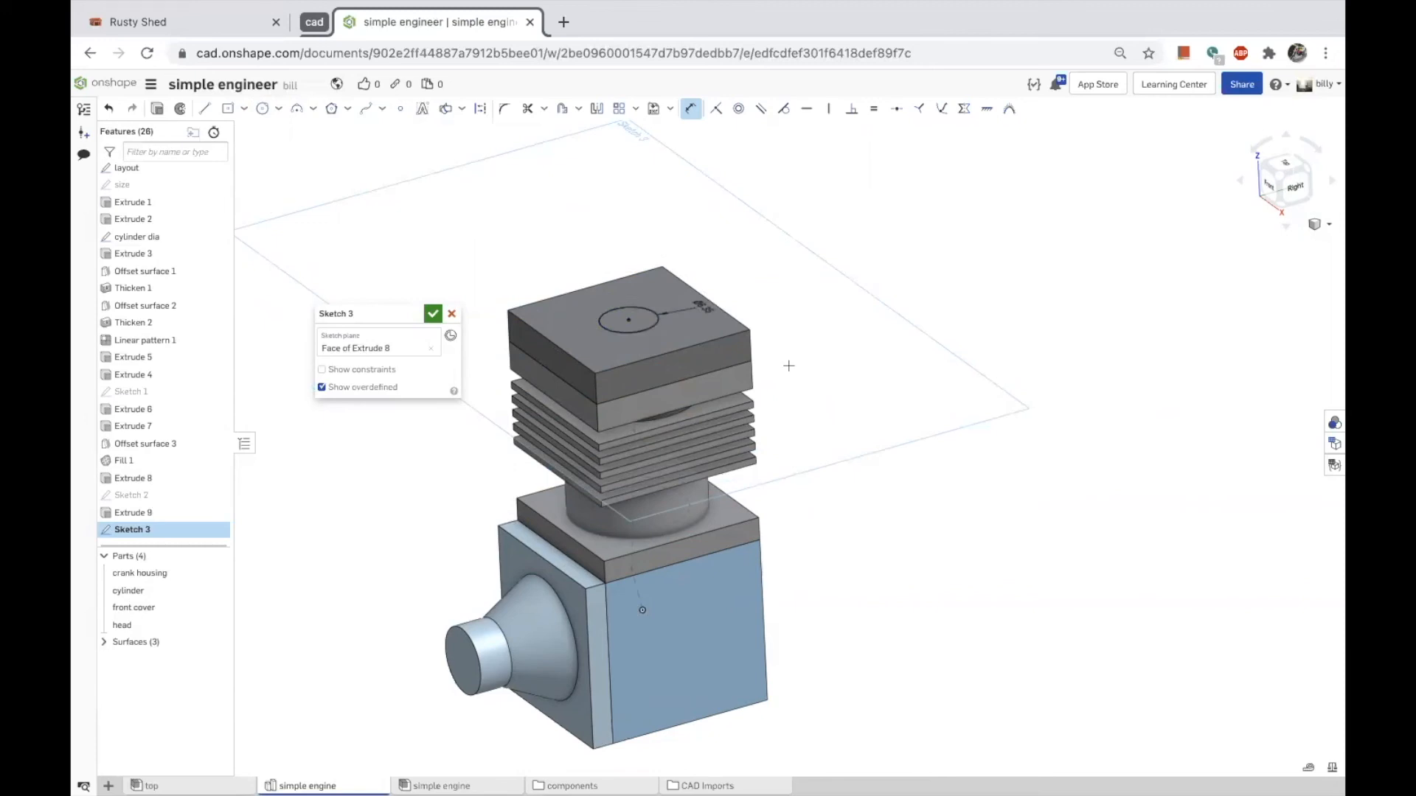
Extrude the circle on the head's top face as a Remove cut, Through all, limited to the head.
key(s)
click(809, 362)
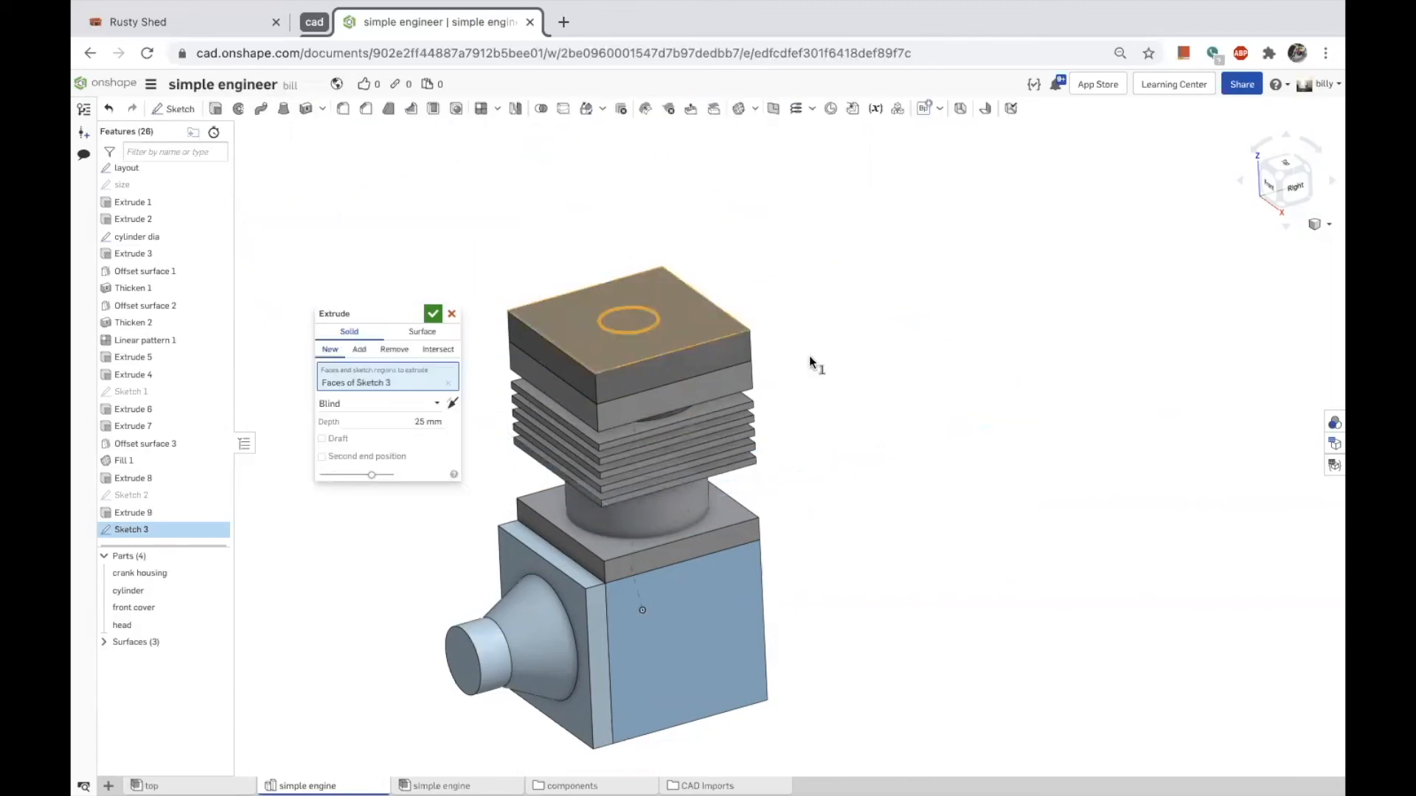
click(400, 353)
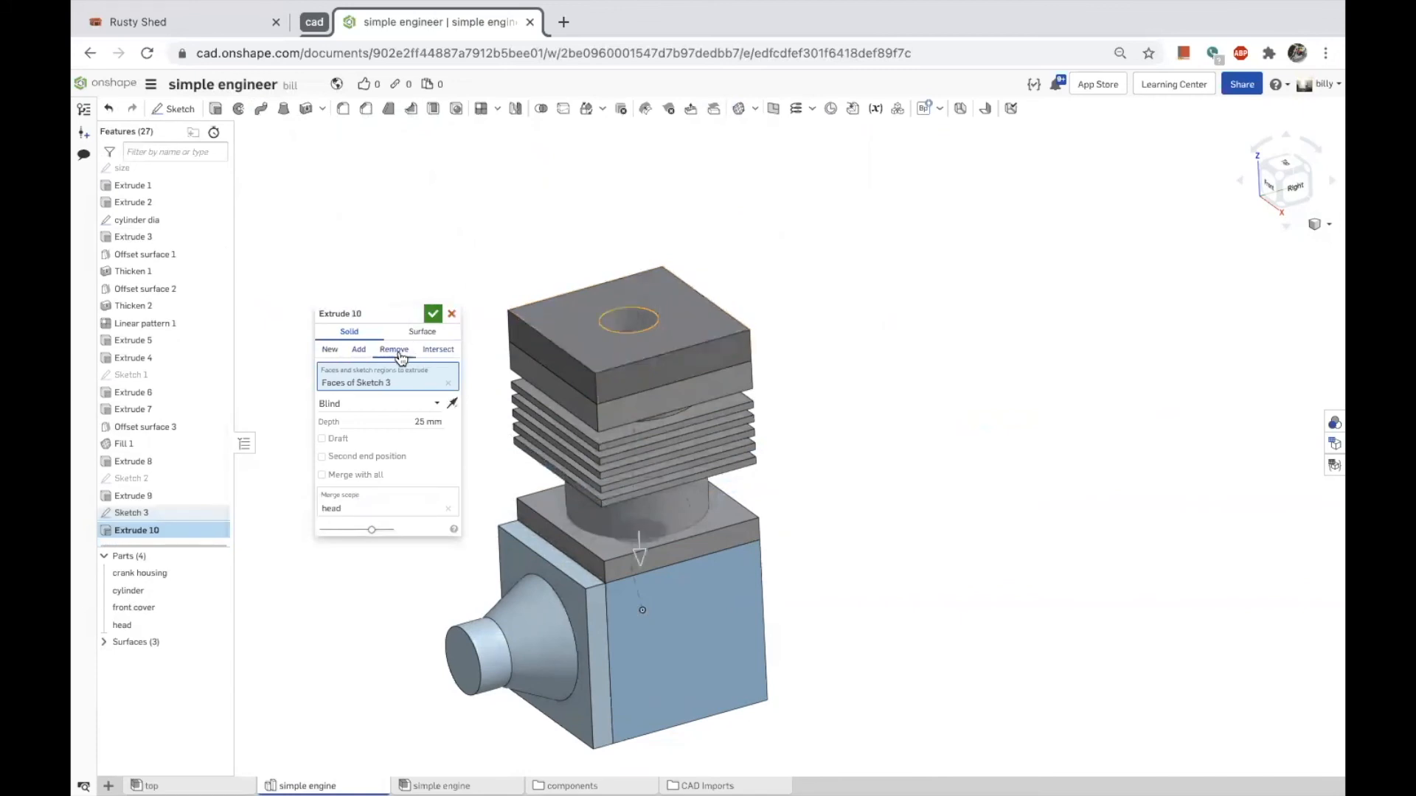
click(383, 402)
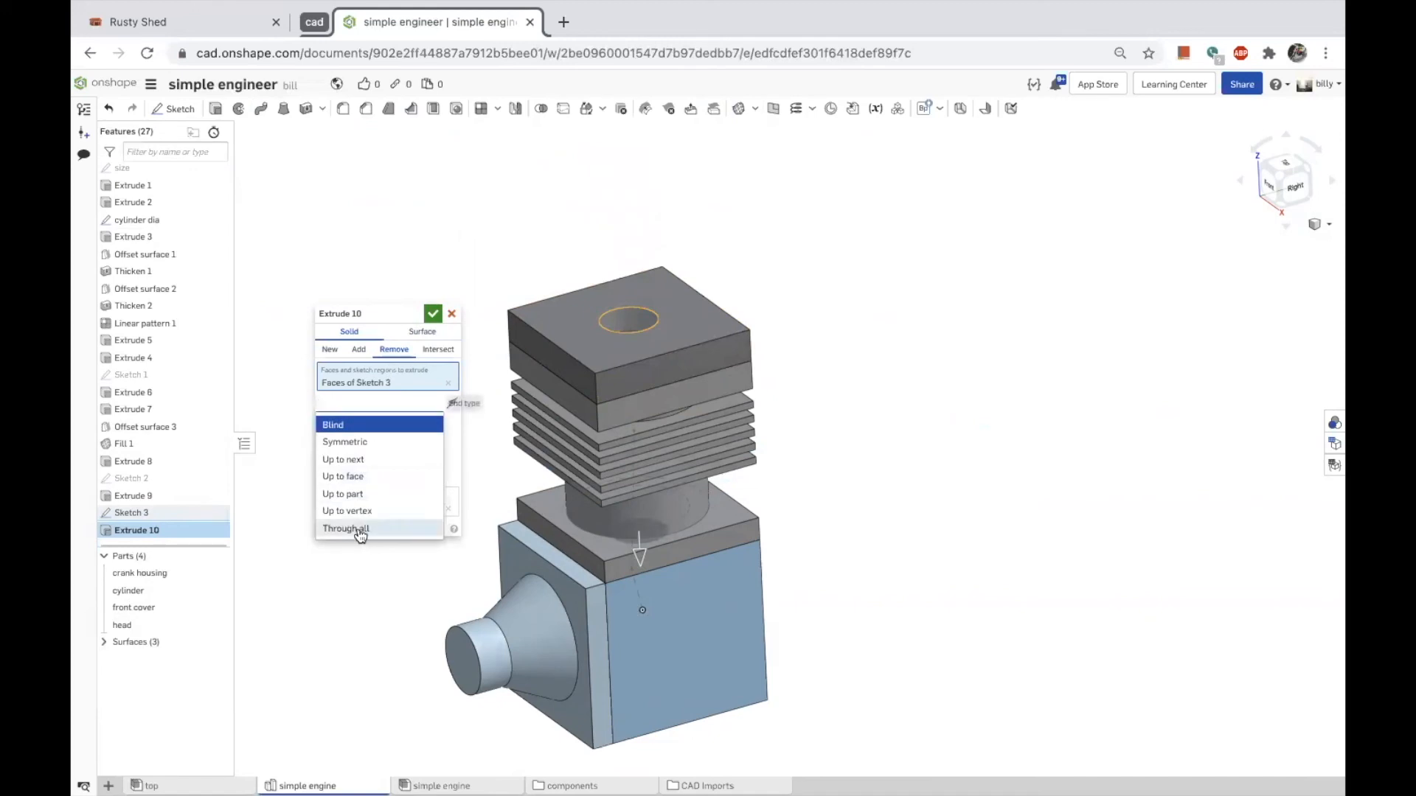
click(359, 533)
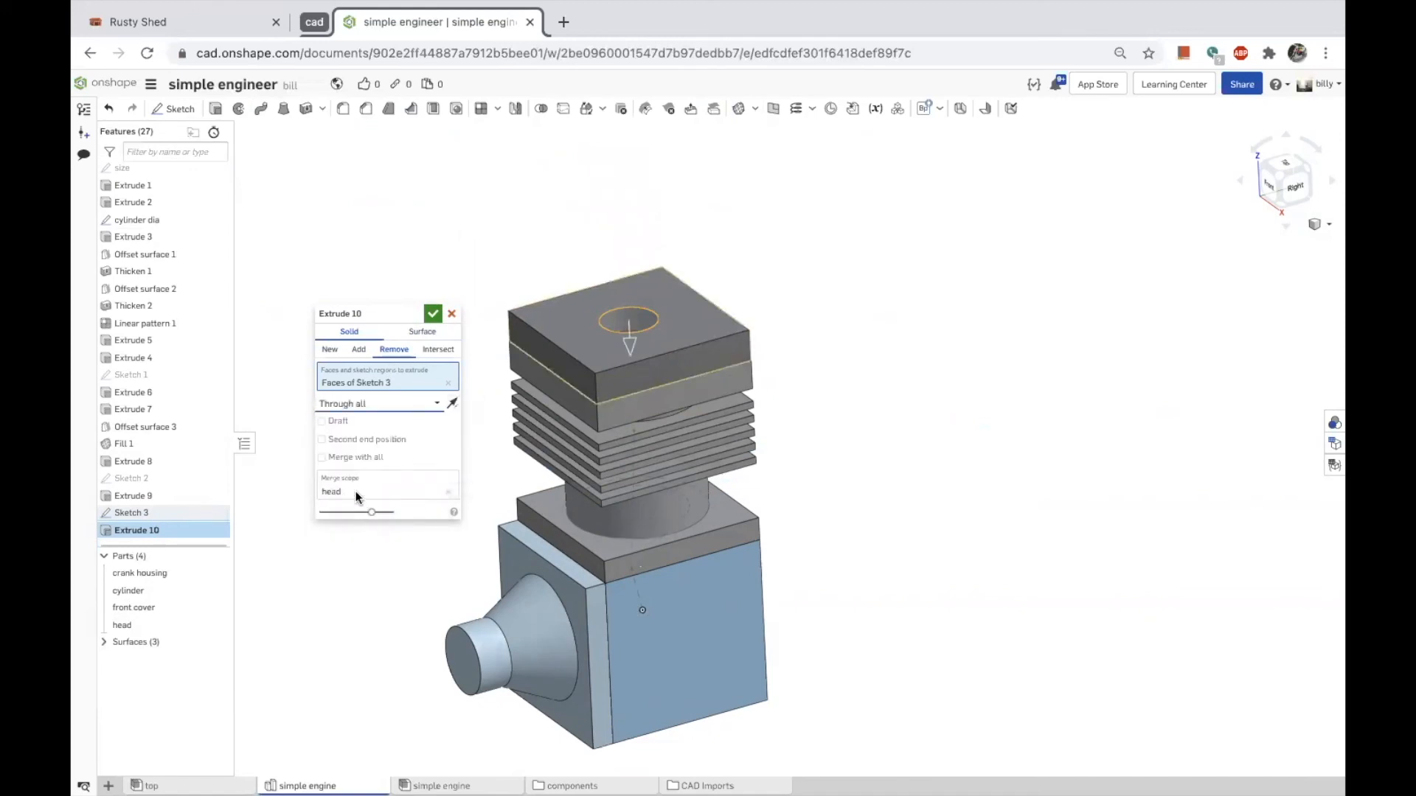
click(432, 313)
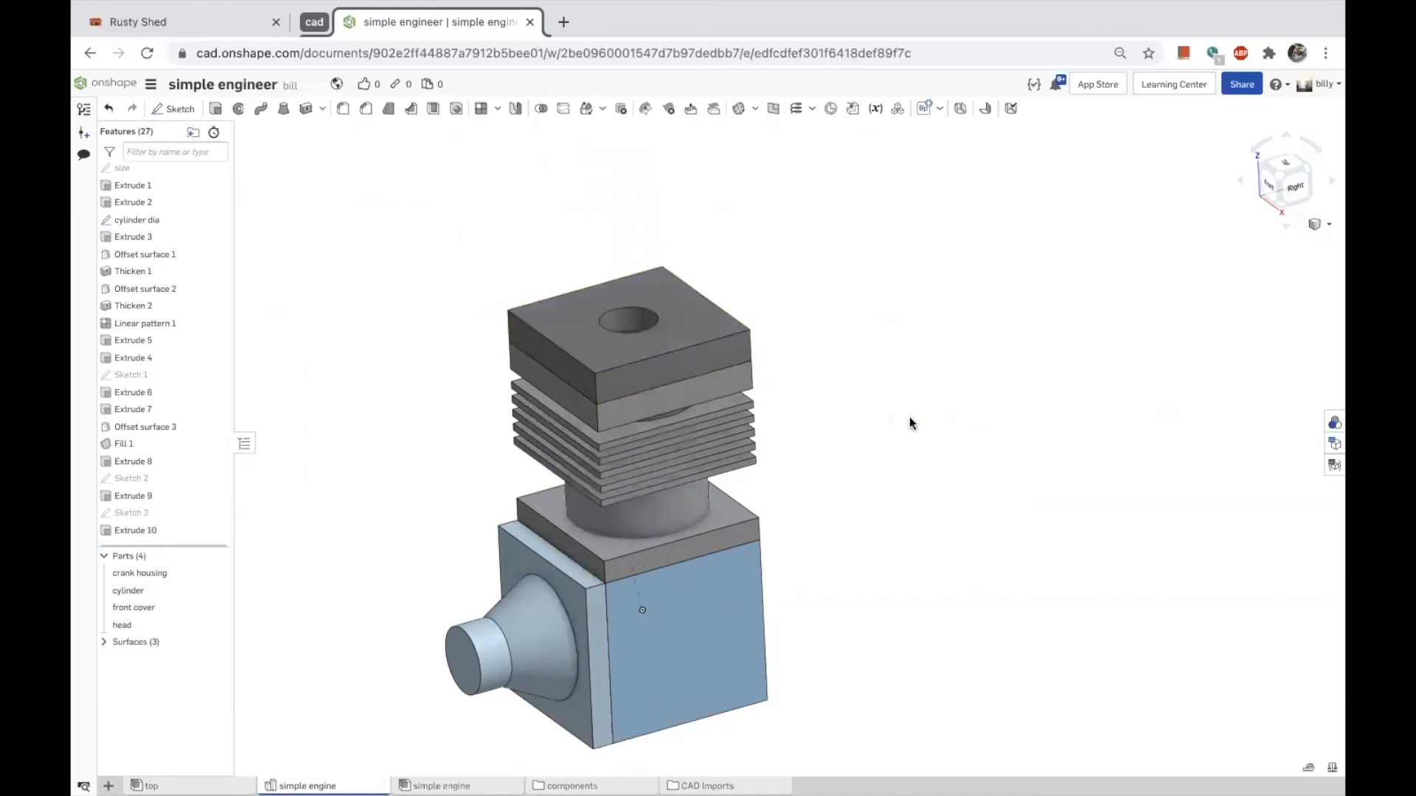
Switch to the top assembly and hide the crank shaft to expose the reference front cover's bore.
key(shift+7)
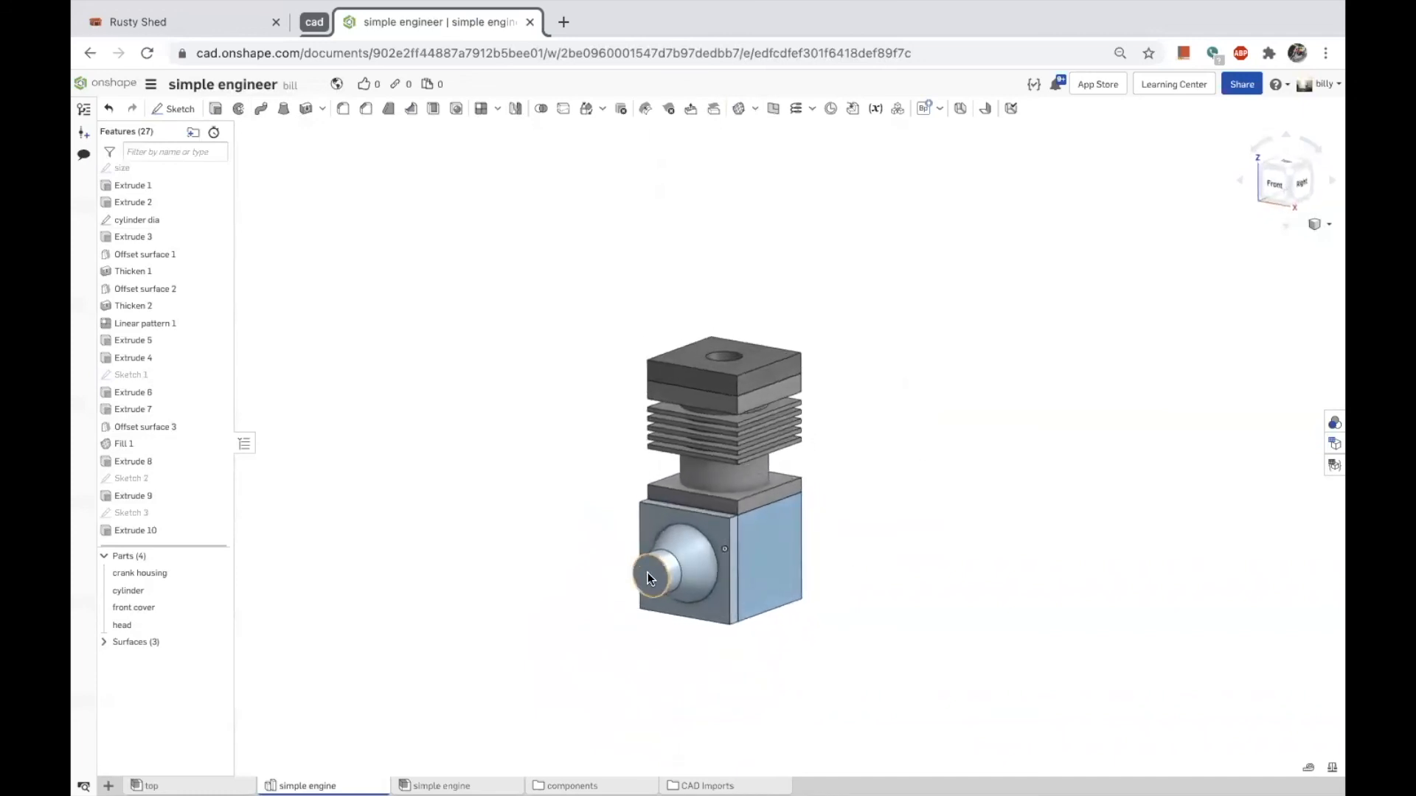
scroll(648, 572, up, 5)
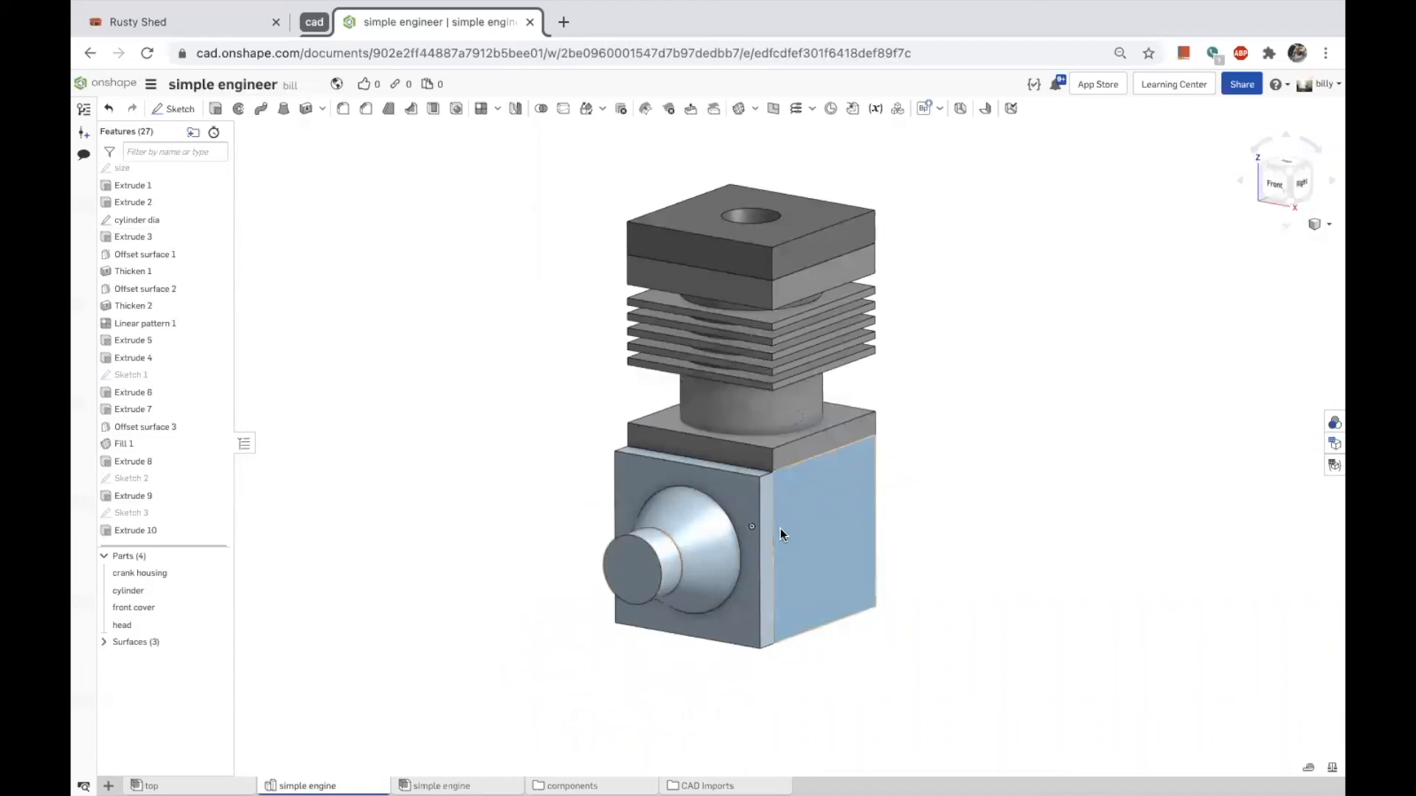
right_drag(456, 487, 429, 585)
click(151, 786)
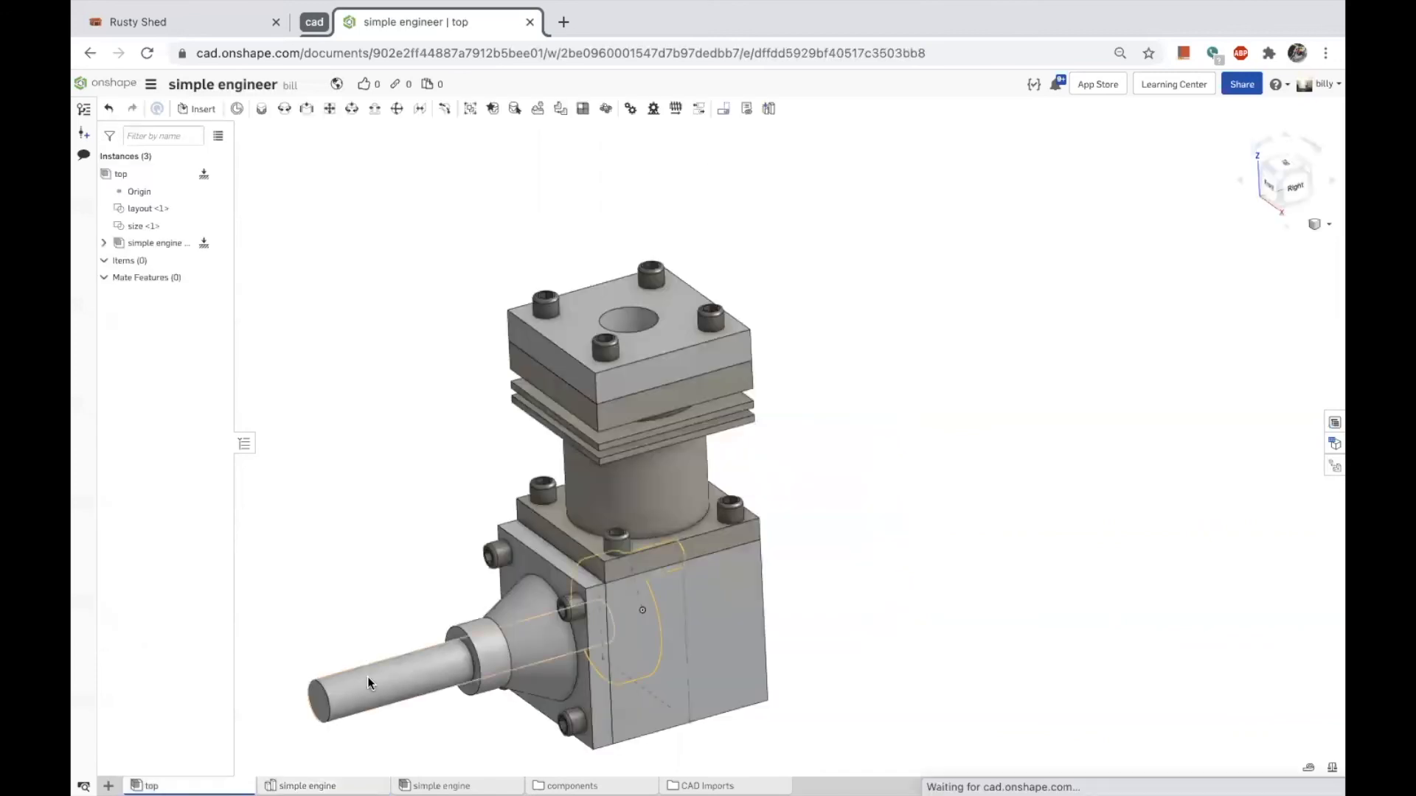
scroll(859, 657, down, 5)
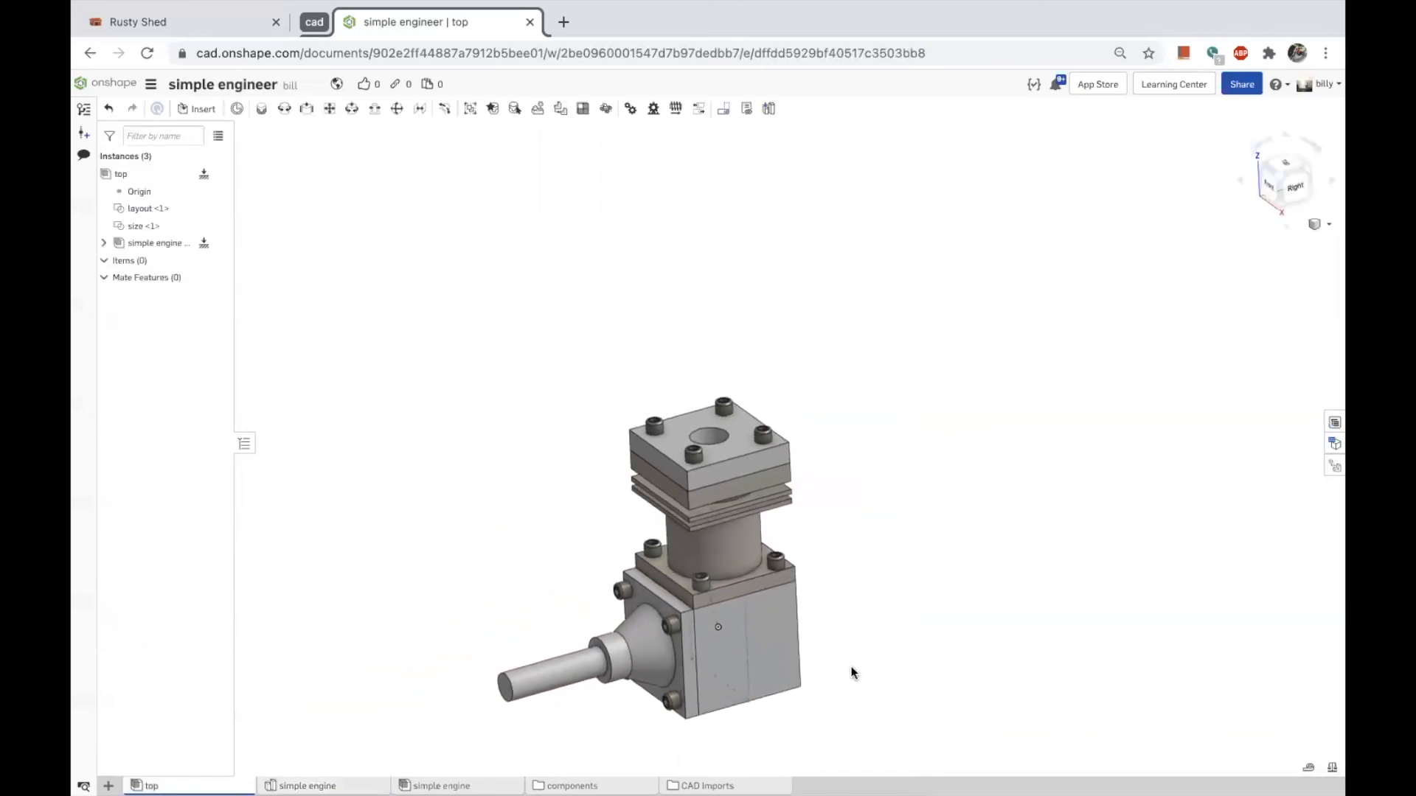
right_click(537, 671)
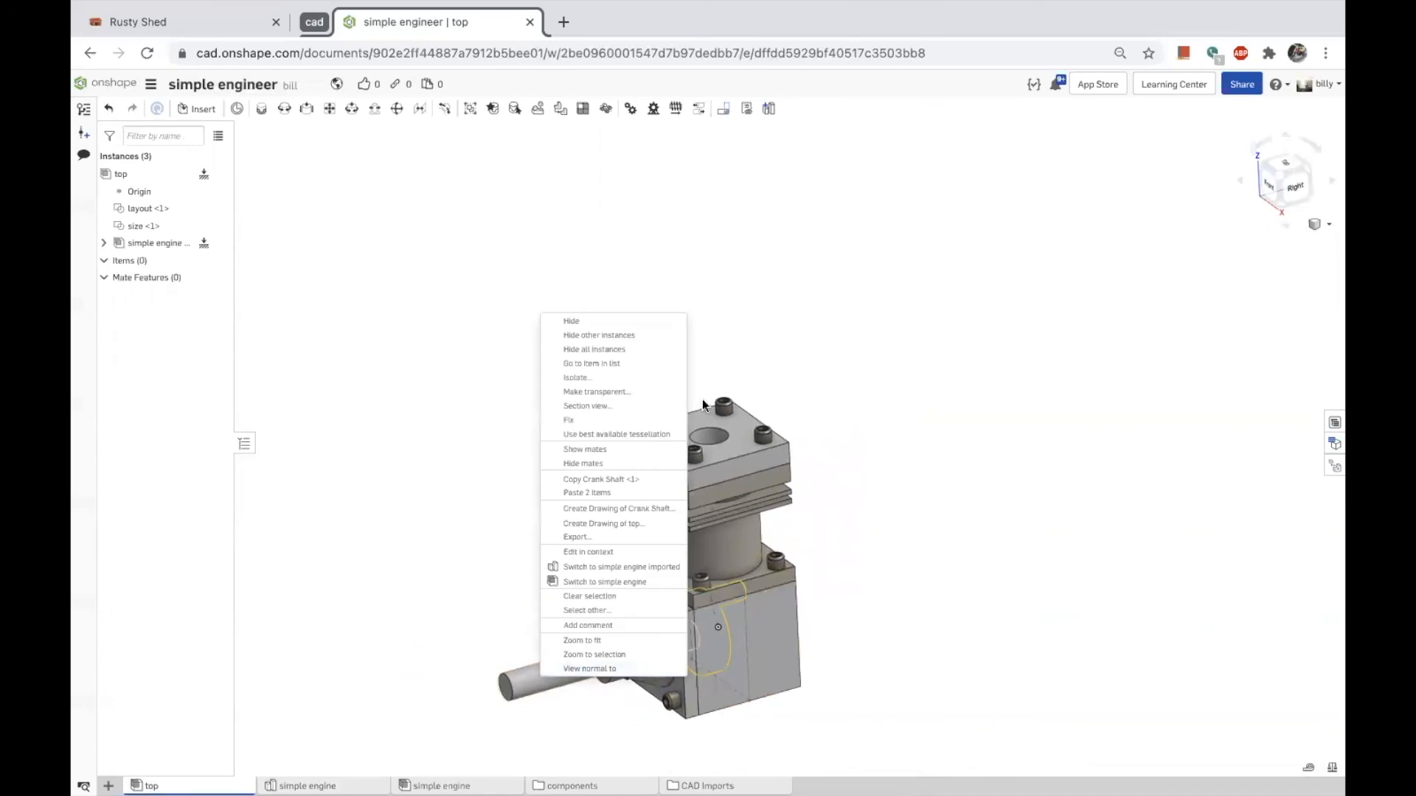
click(570, 321)
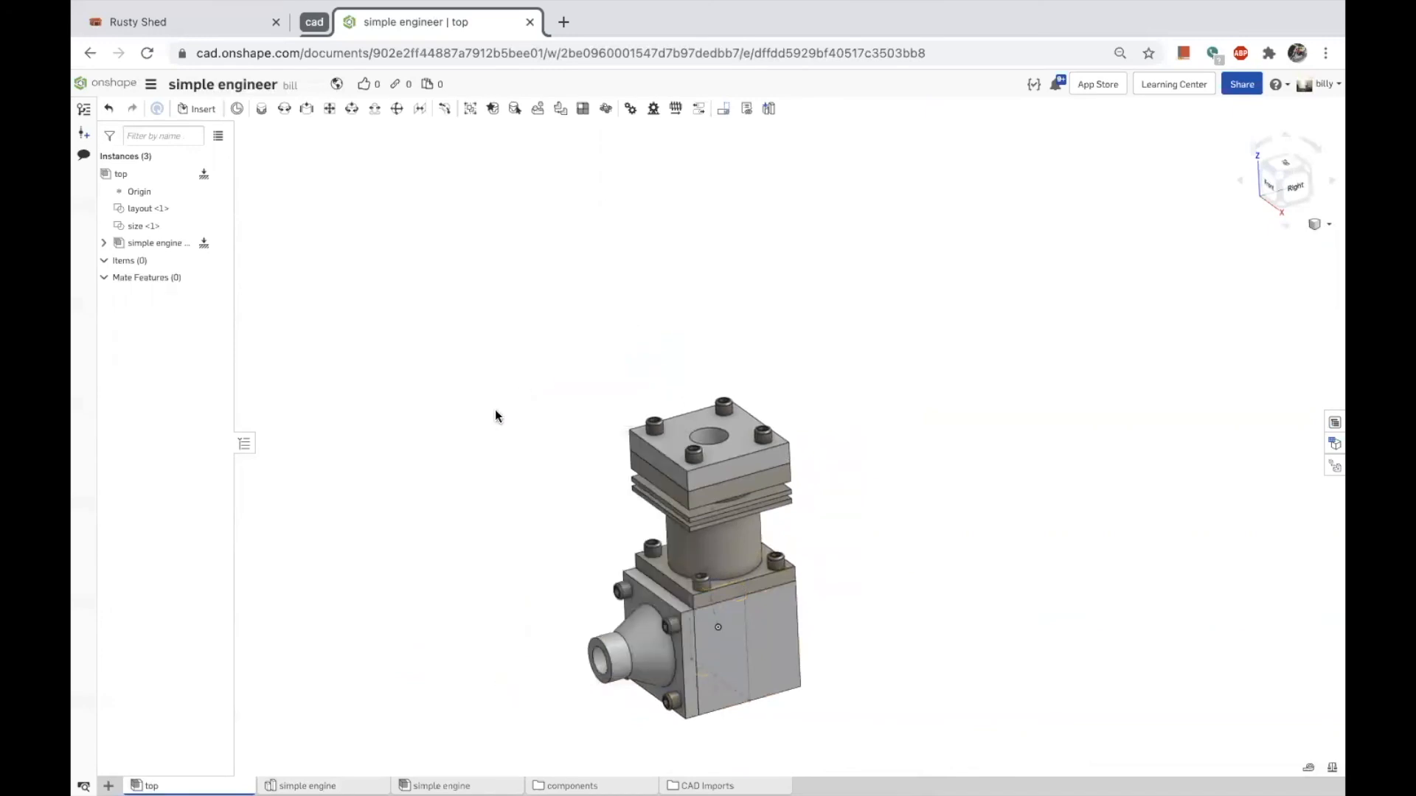
Open the size sketch in context, close it unchanged to keep the assembly overlay, and hide the modelled front cover.
double_click(140, 226)
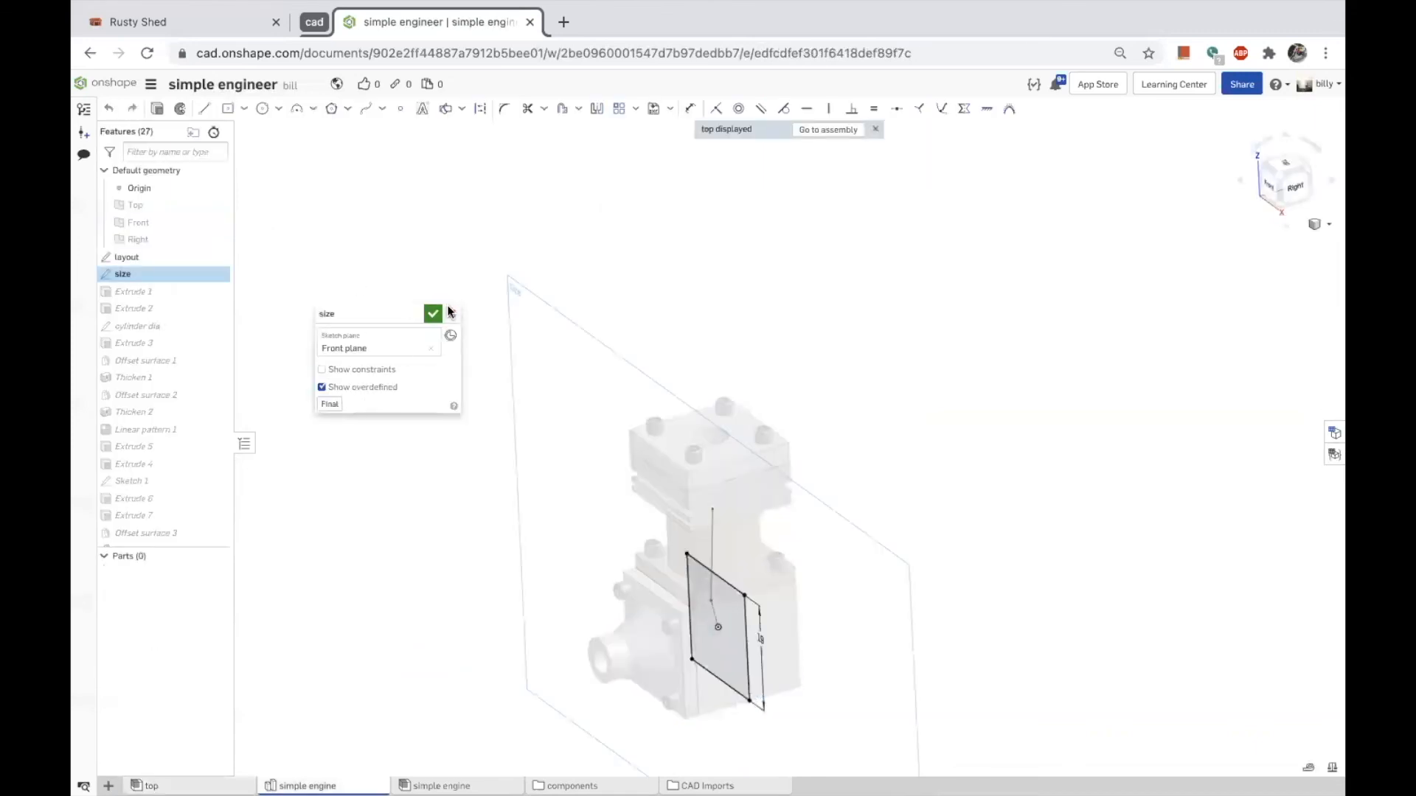
click(450, 316)
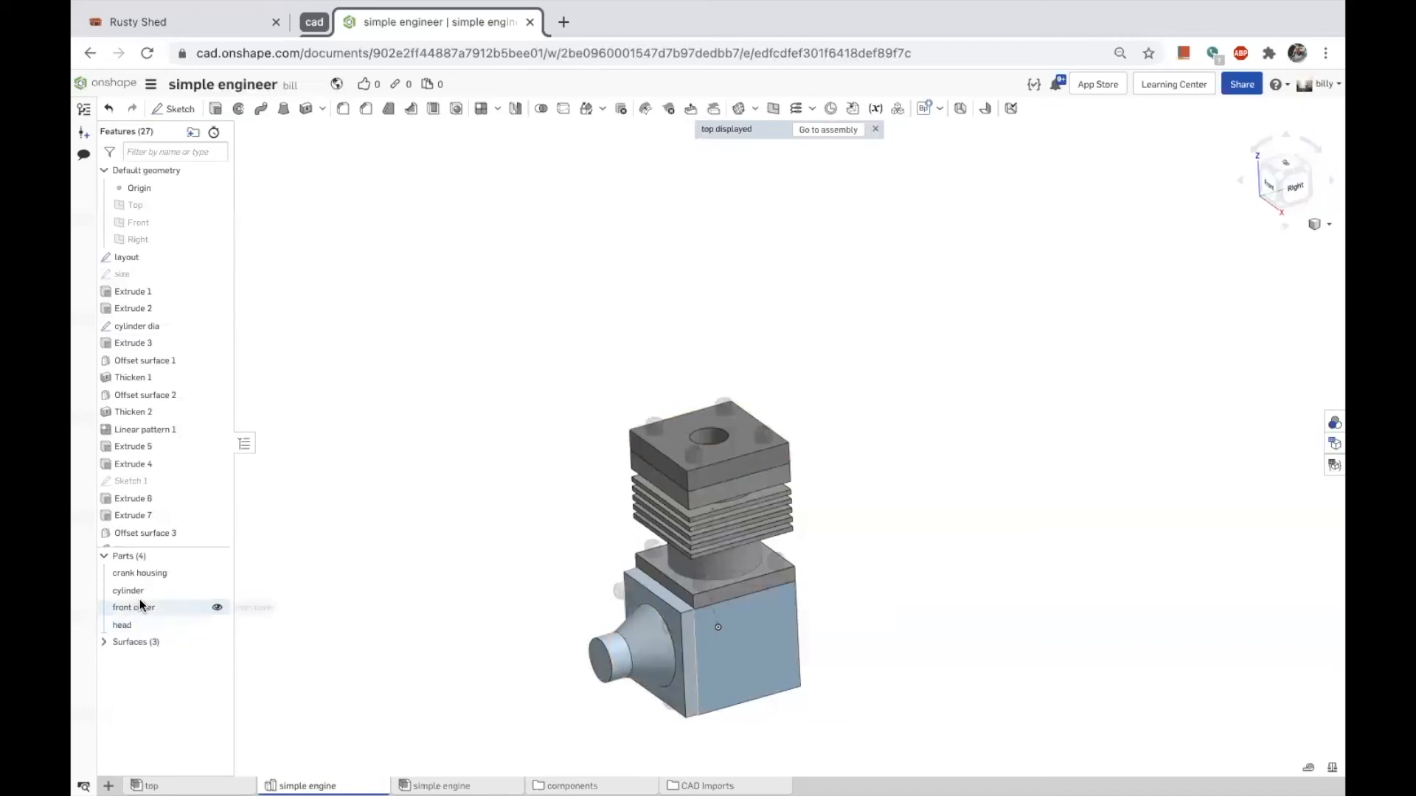
click(216, 607)
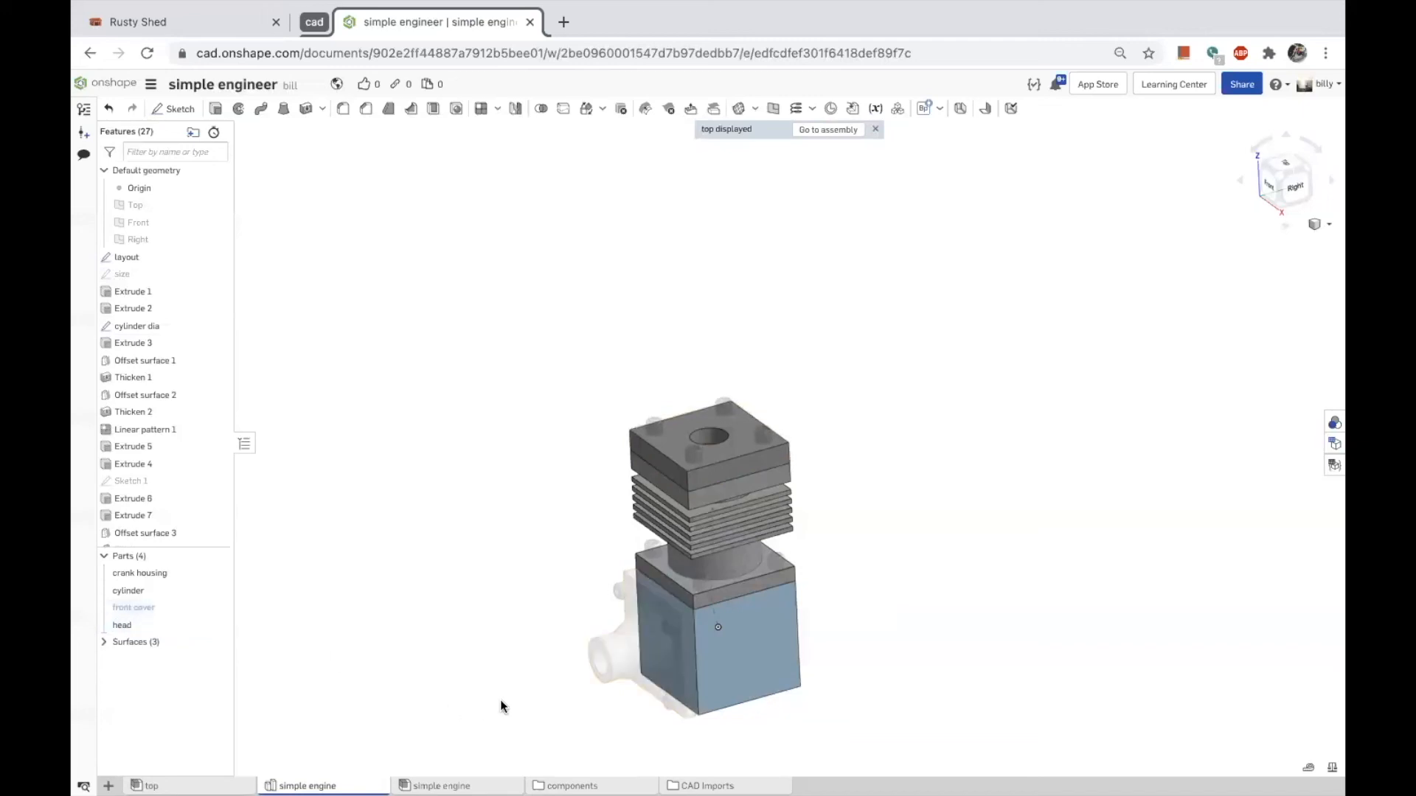
Measure the diameter of the reference front cover's bore and select the value for copying.
scroll(516, 711, up, 3)
scroll(522, 718, up, 2)
click(653, 652)
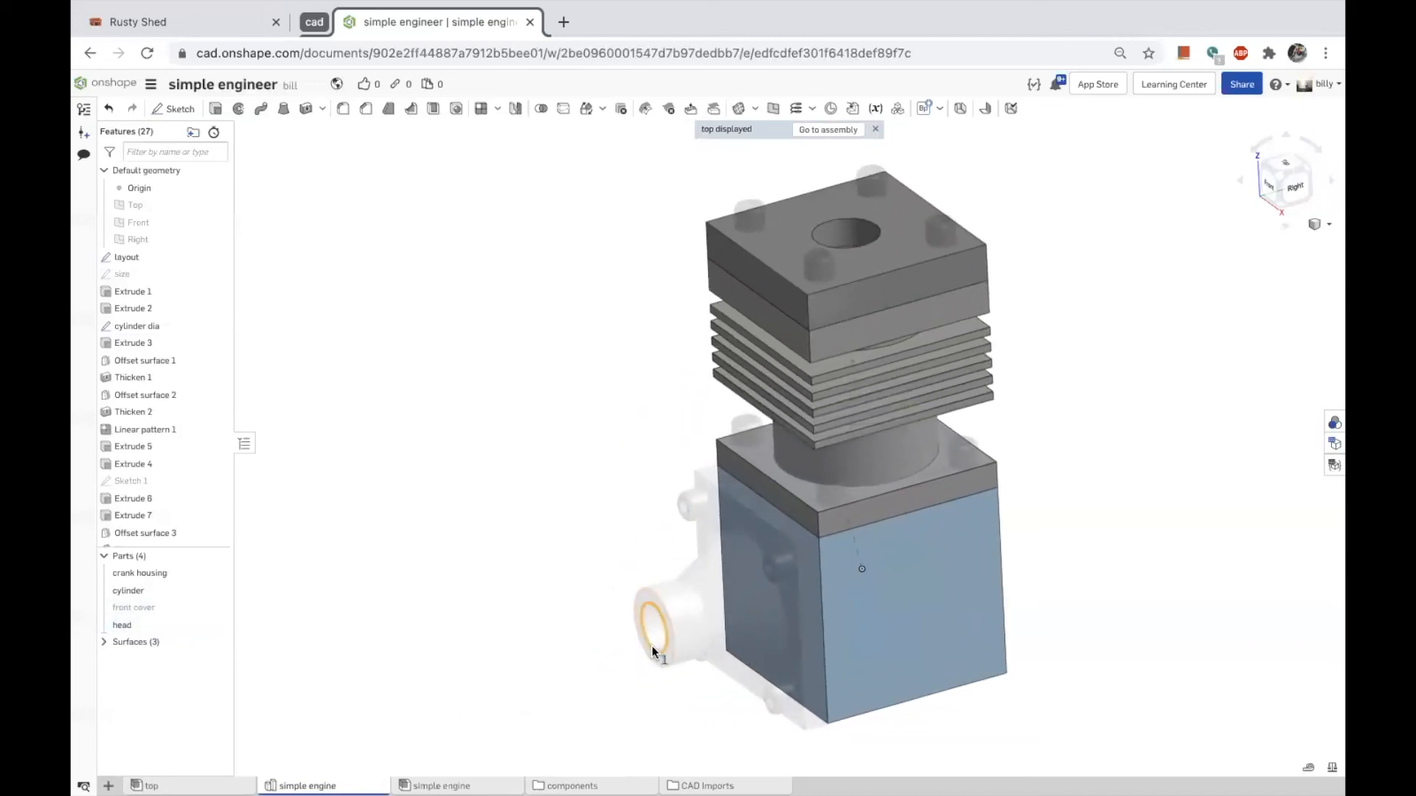
click(1261, 769)
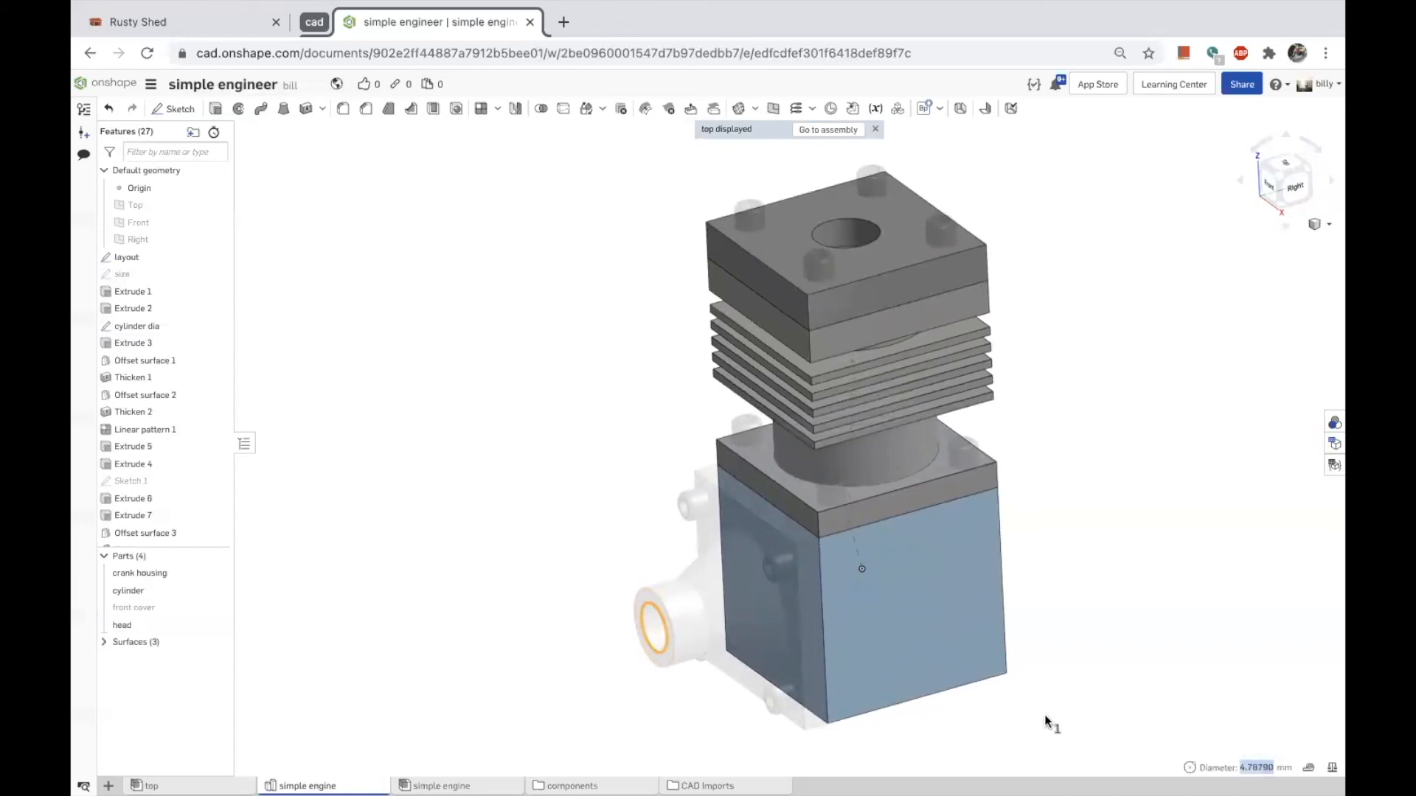
click(423, 615)
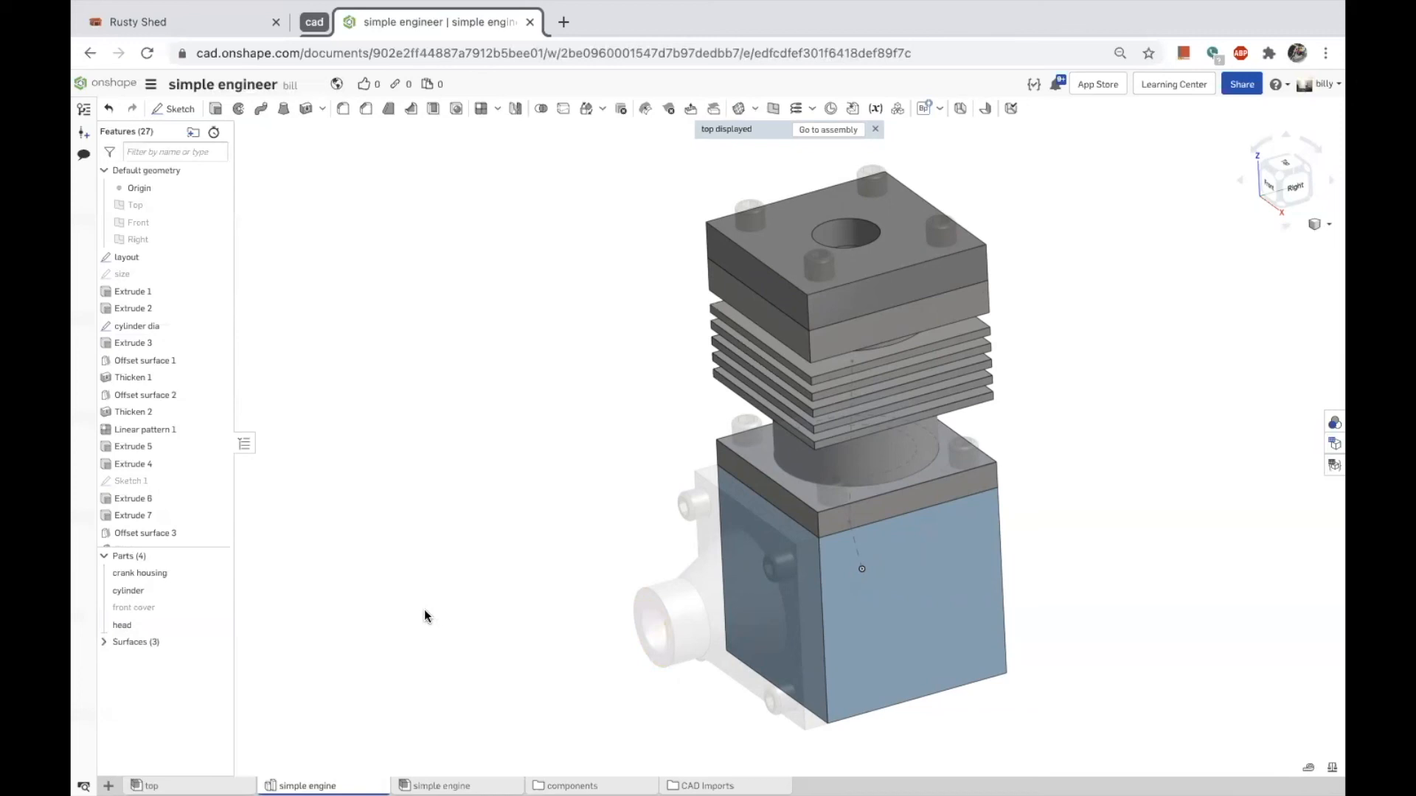
Show the modelled front cover again and exit the assembly context.
click(217, 609)
right_click(445, 560)
click(506, 575)
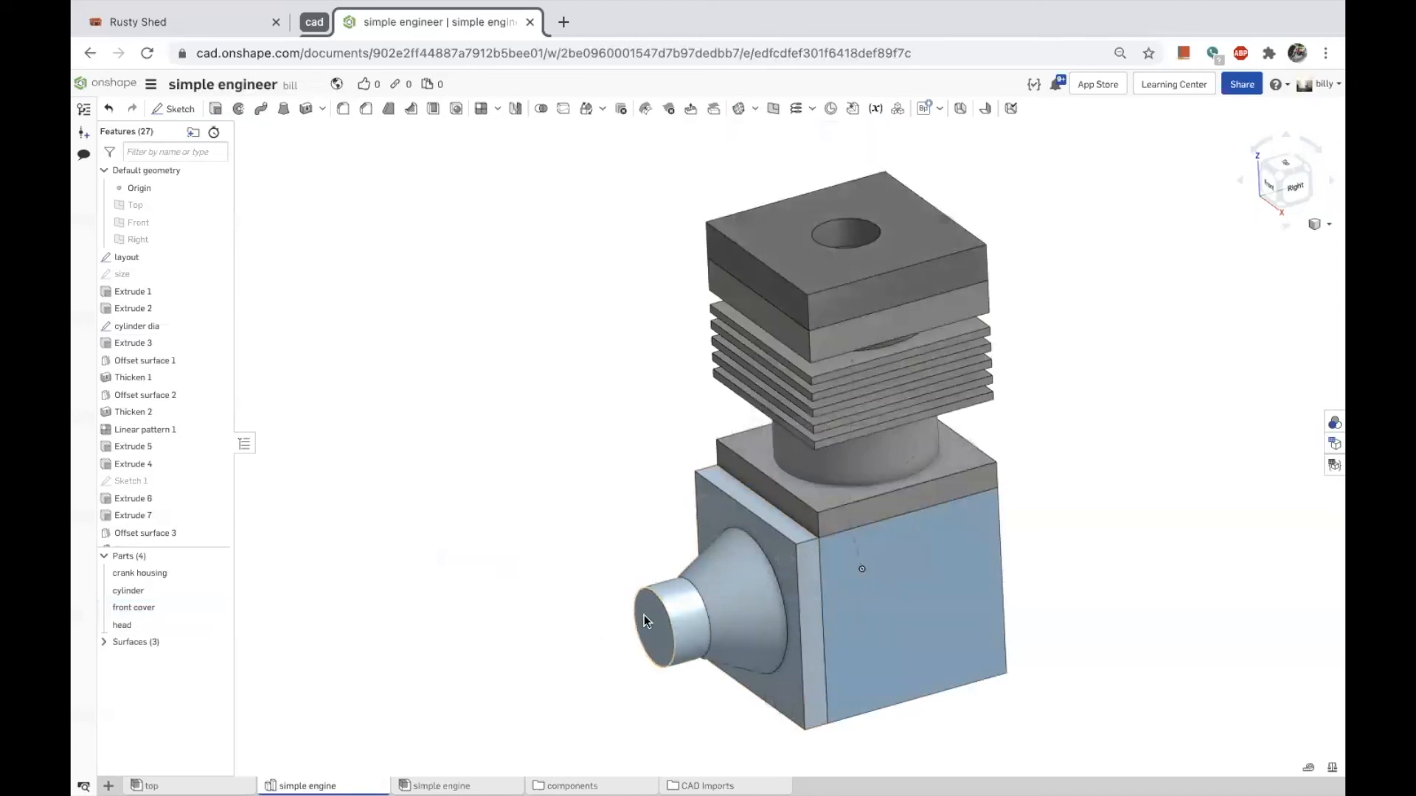
Start a sketch on the end face of the front cover's boss and draw a centred circle about 3.4 mm in diameter.
click(652, 646)
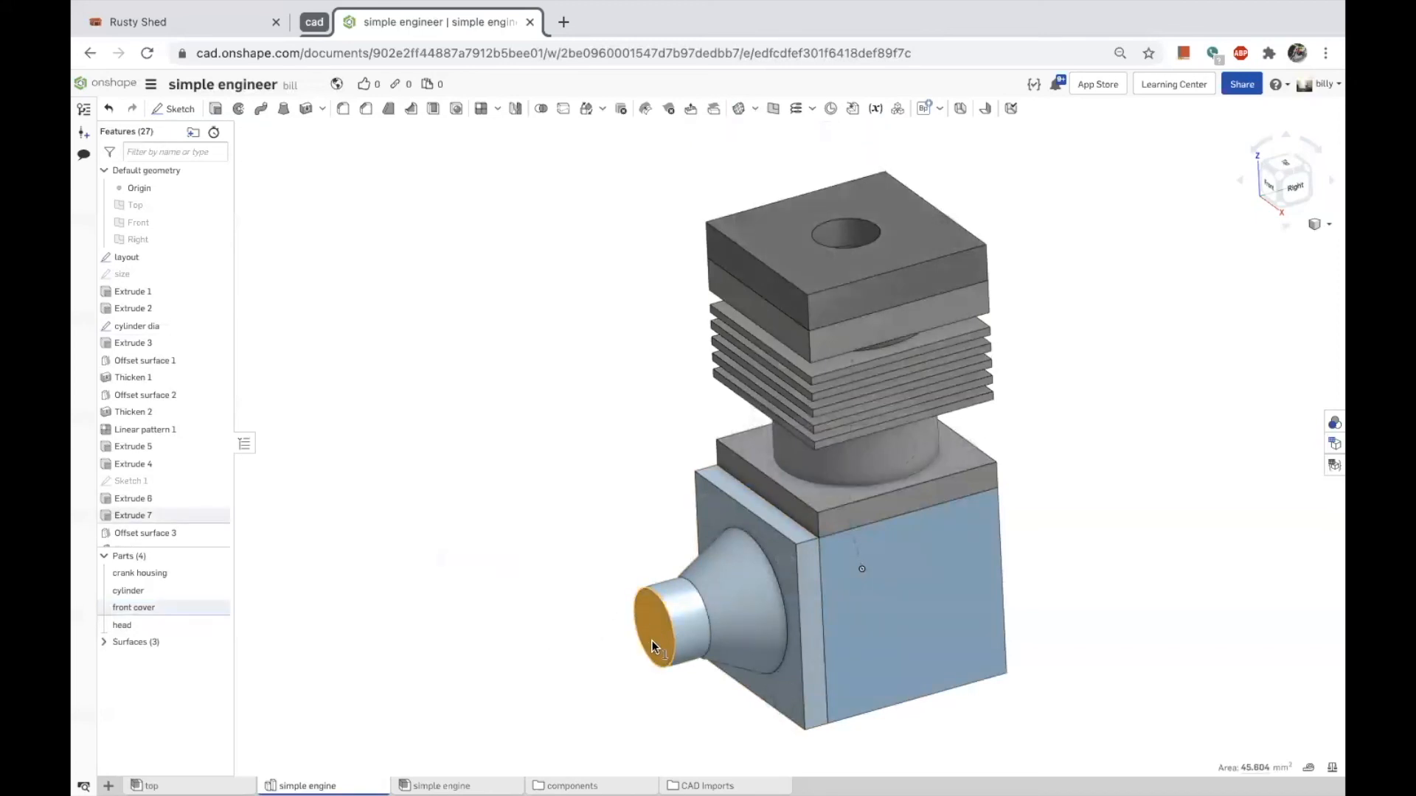
key(s)
click(671, 636)
key(c)
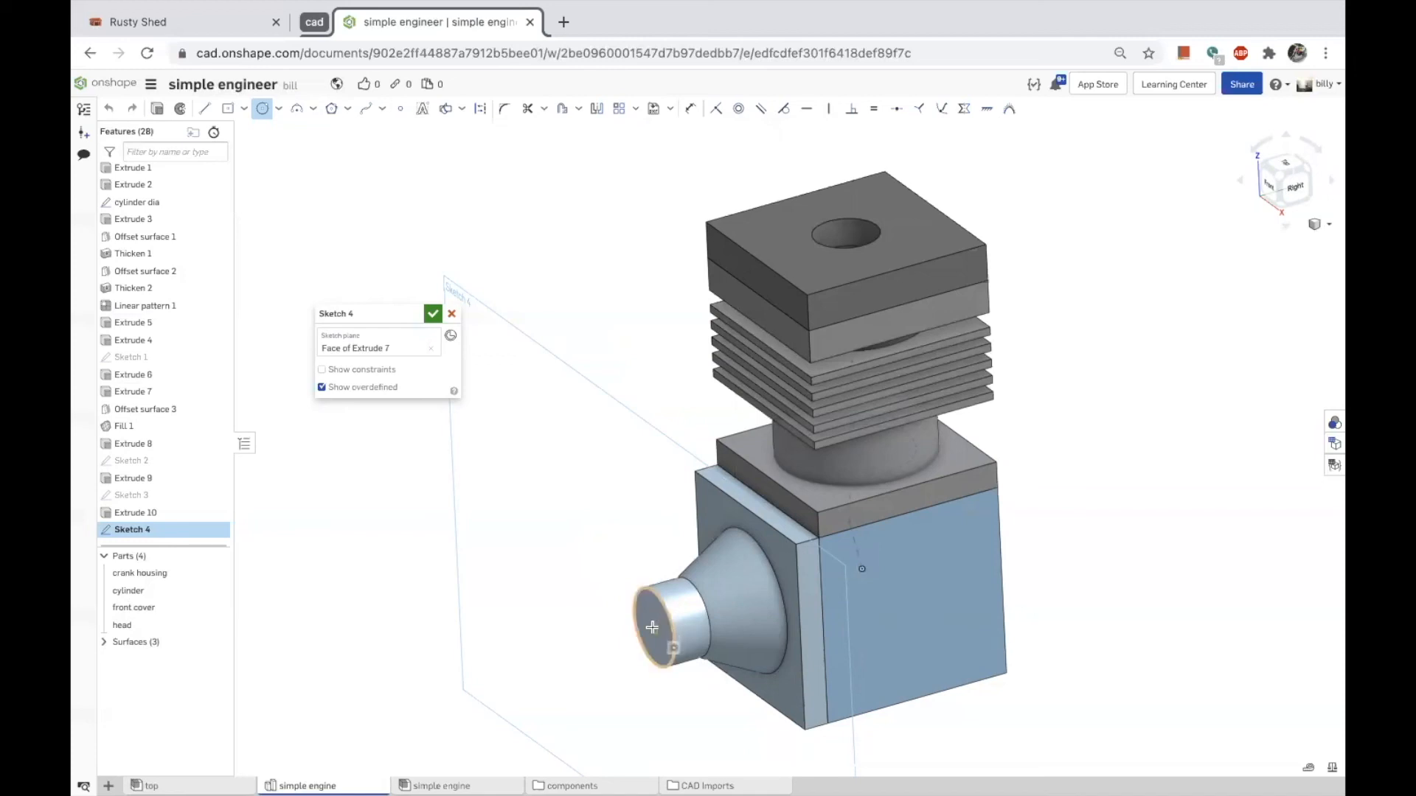
click(657, 645)
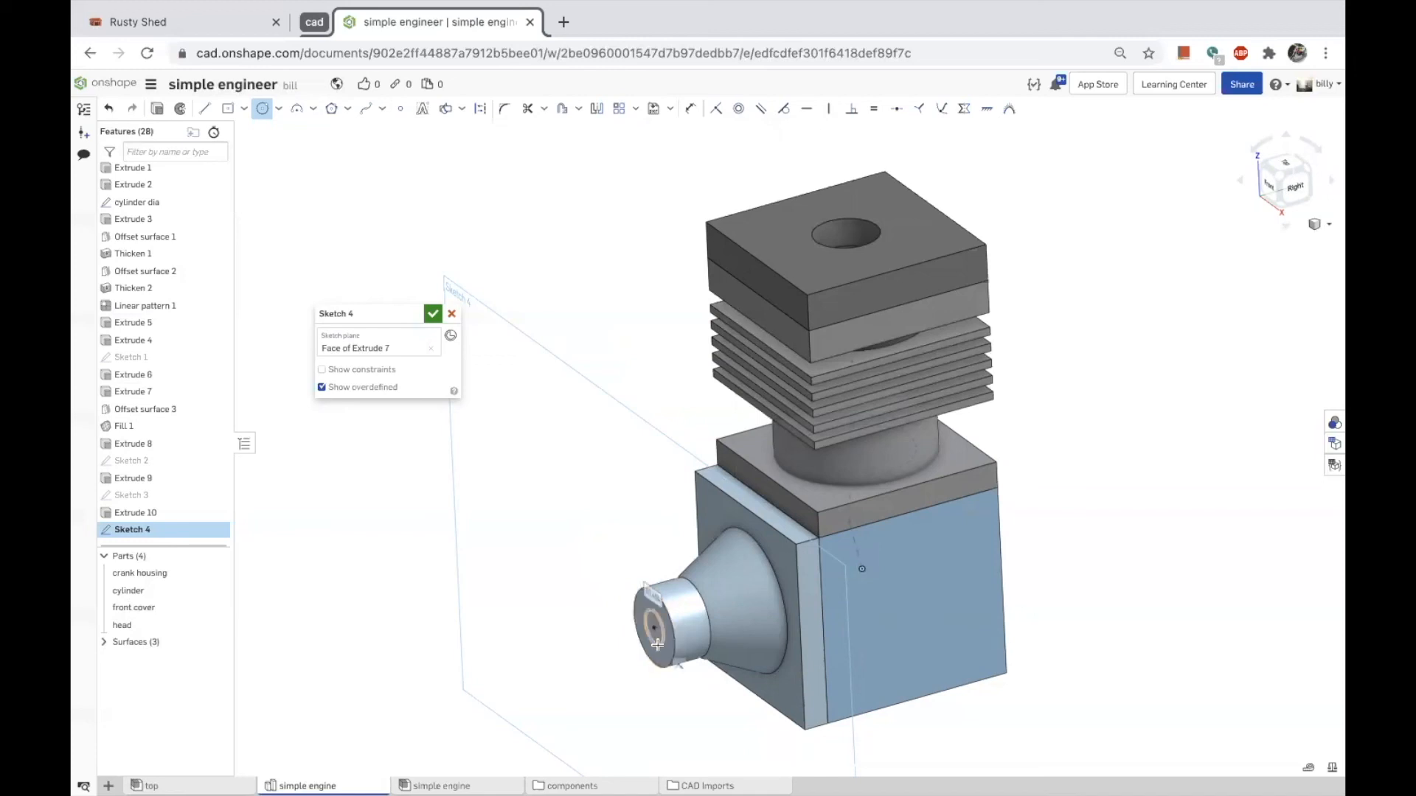
Dimension the circle on the front cover's boss to a diameter of 4.78790 mm and finish the sketch.
key(d)
click(657, 645)
click(571, 628)
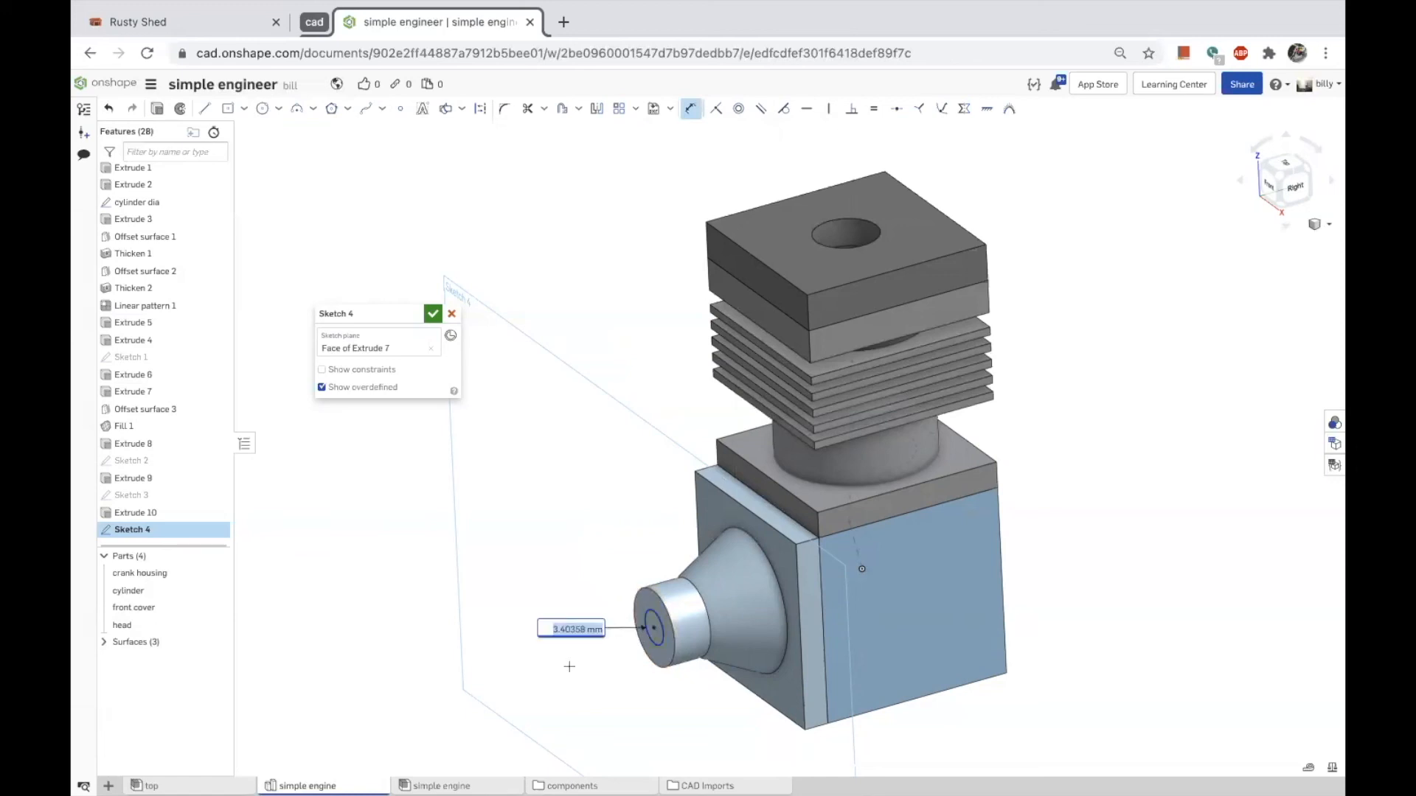
text(4.78790)
click(431, 317)
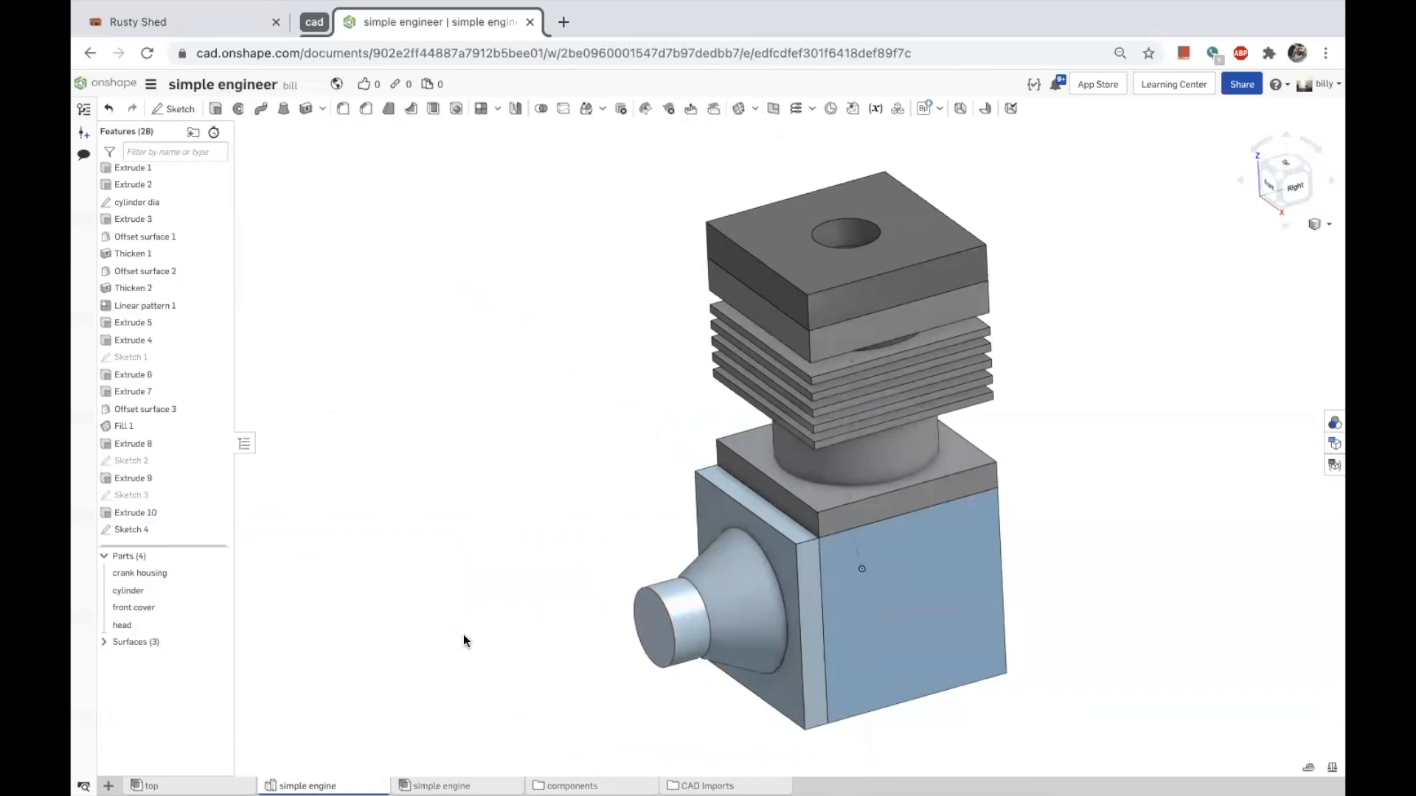
Extrude the boss circle as a Remove cut, Through all, limited to the front cover.
key(s)
click(506, 627)
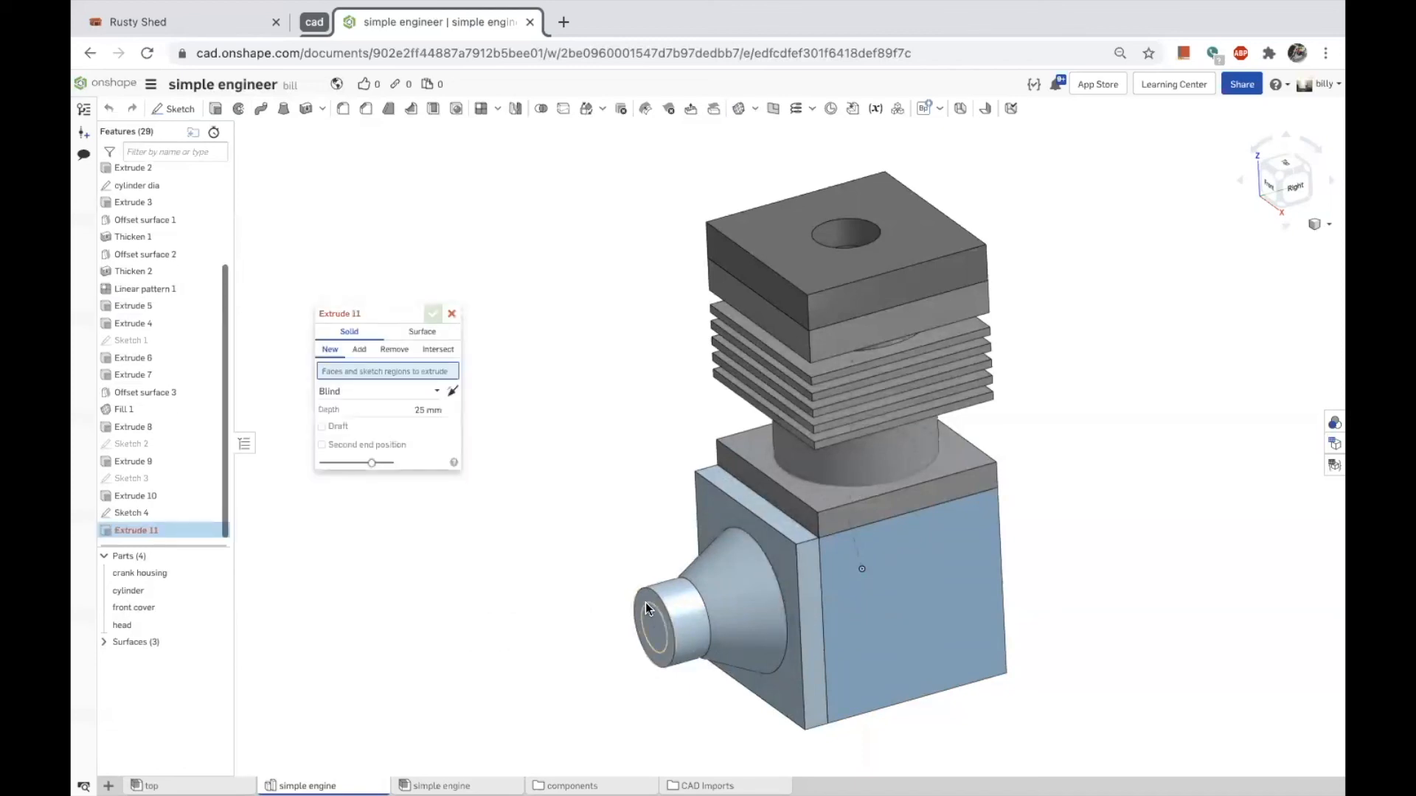
click(189, 512)
click(391, 404)
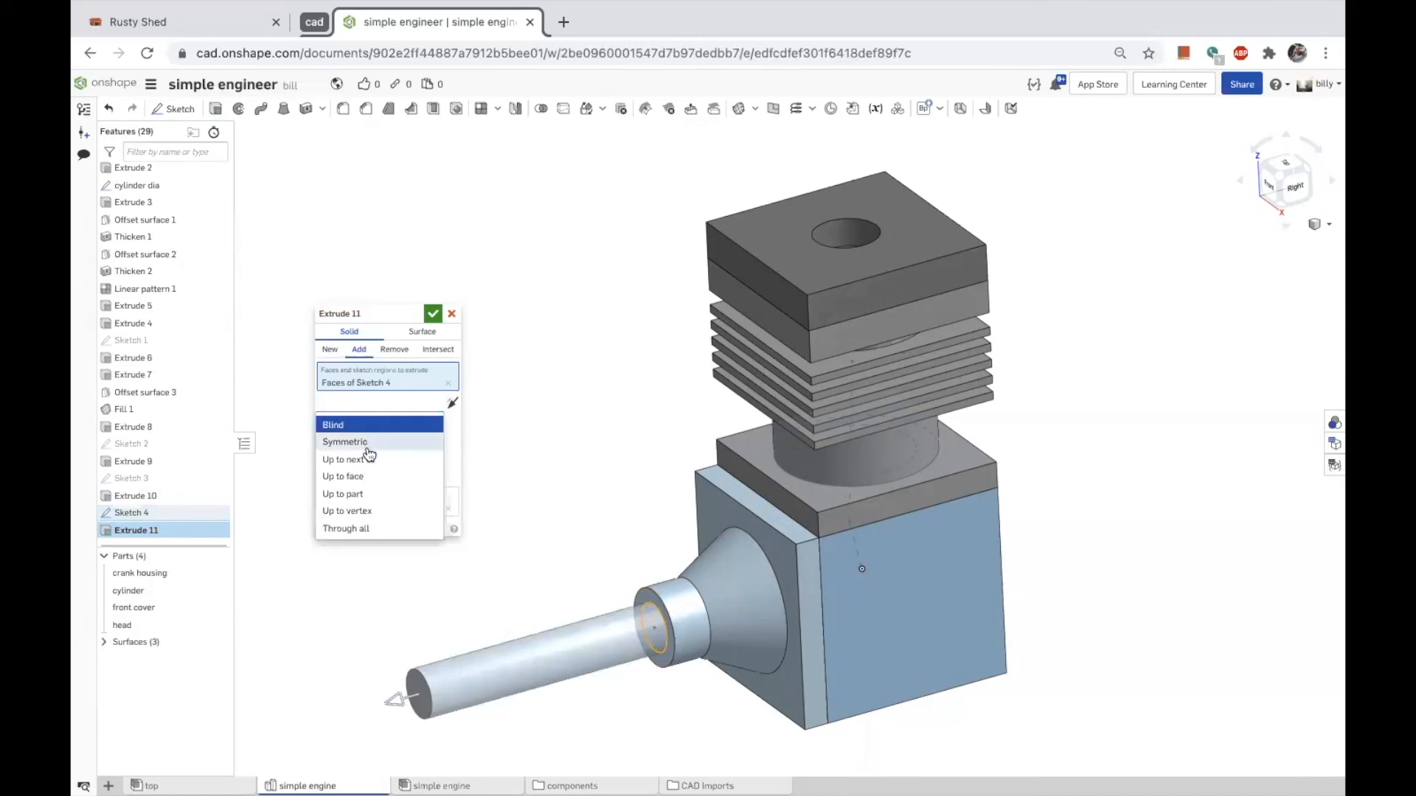
click(397, 351)
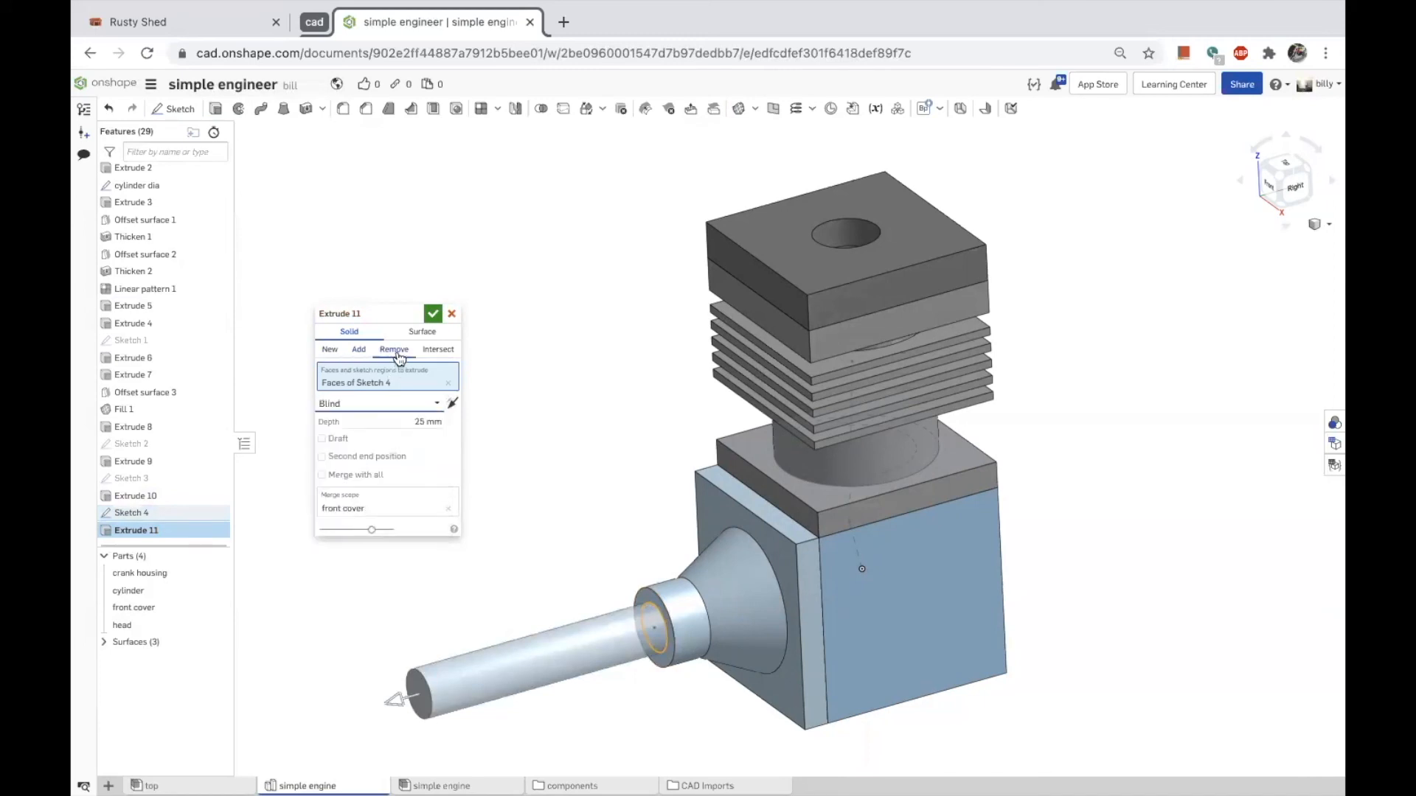
click(361, 407)
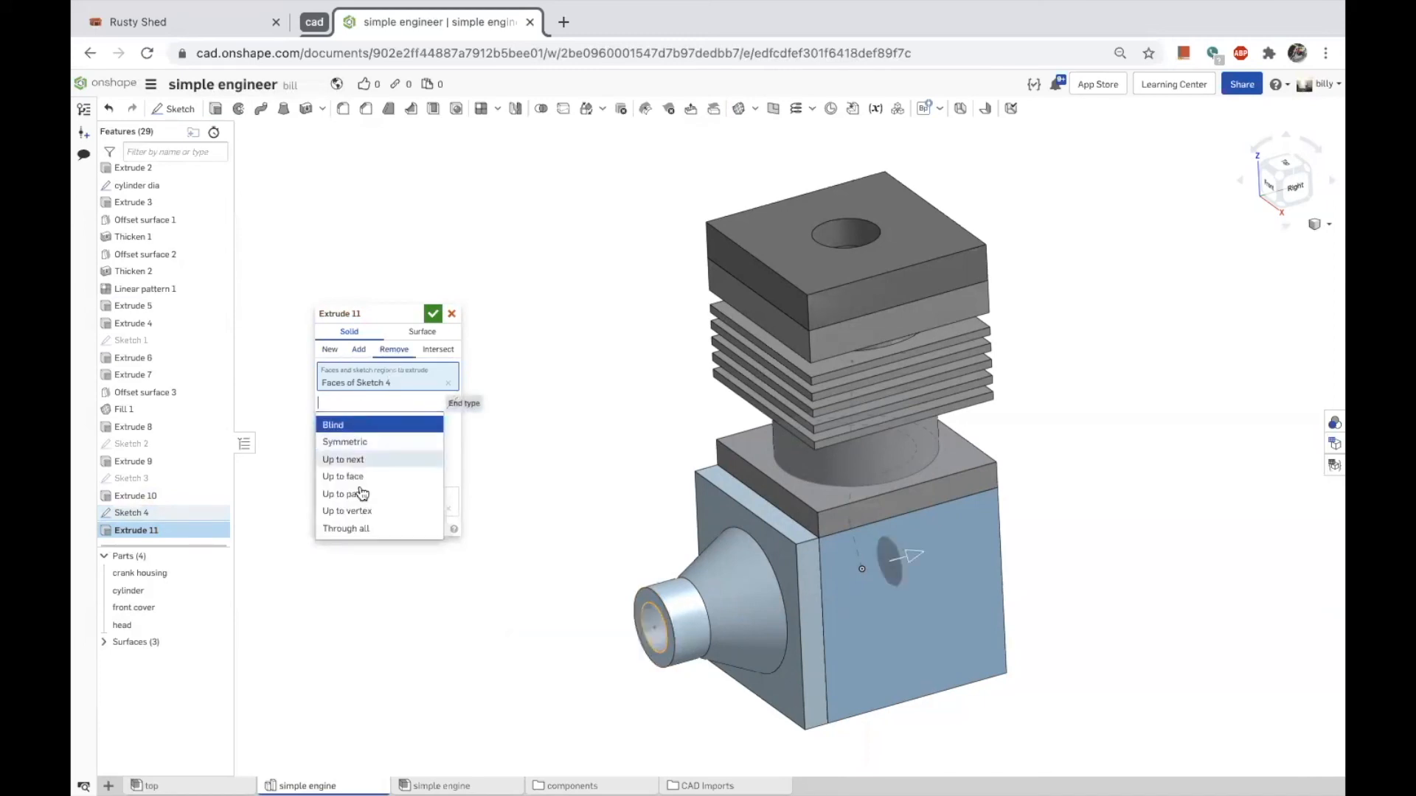
click(356, 528)
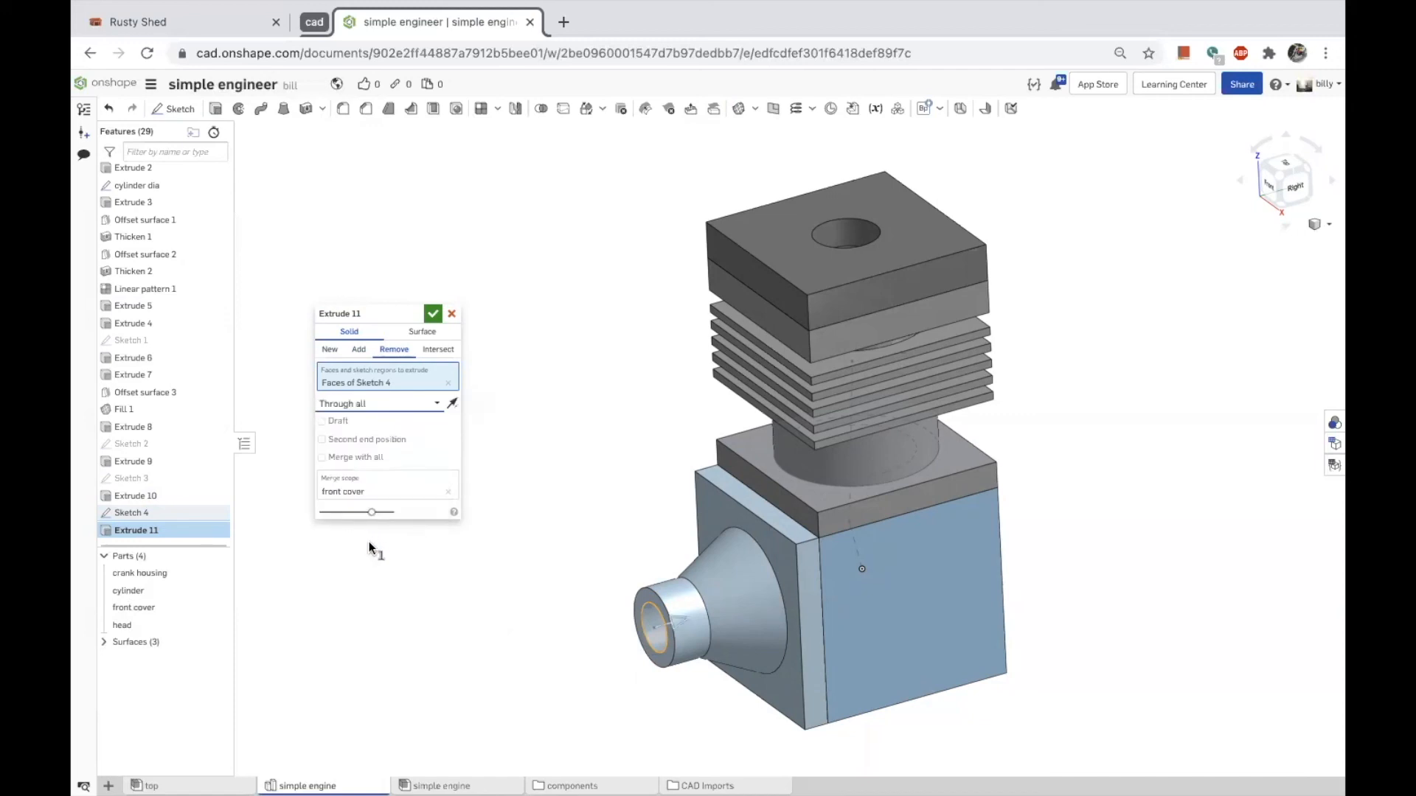
click(432, 313)
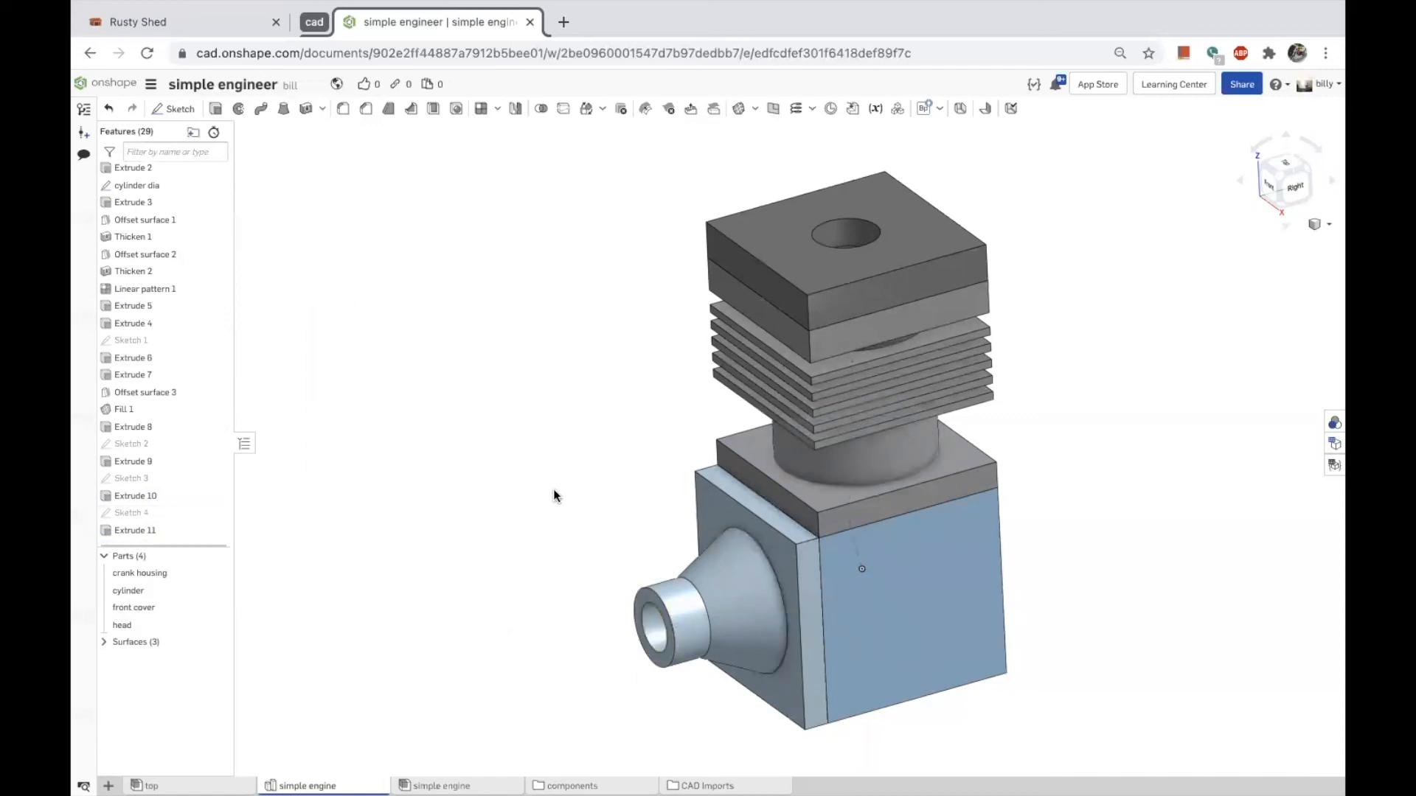
Group the size sketch and Extrude 1 into a feature folder named "crank".
mouse_move(559, 525)
right_down()
mouse_move(569, 495)
mouse_move(588, 525)
mouse_move(605, 497)
mouse_move(536, 508)
right_up()
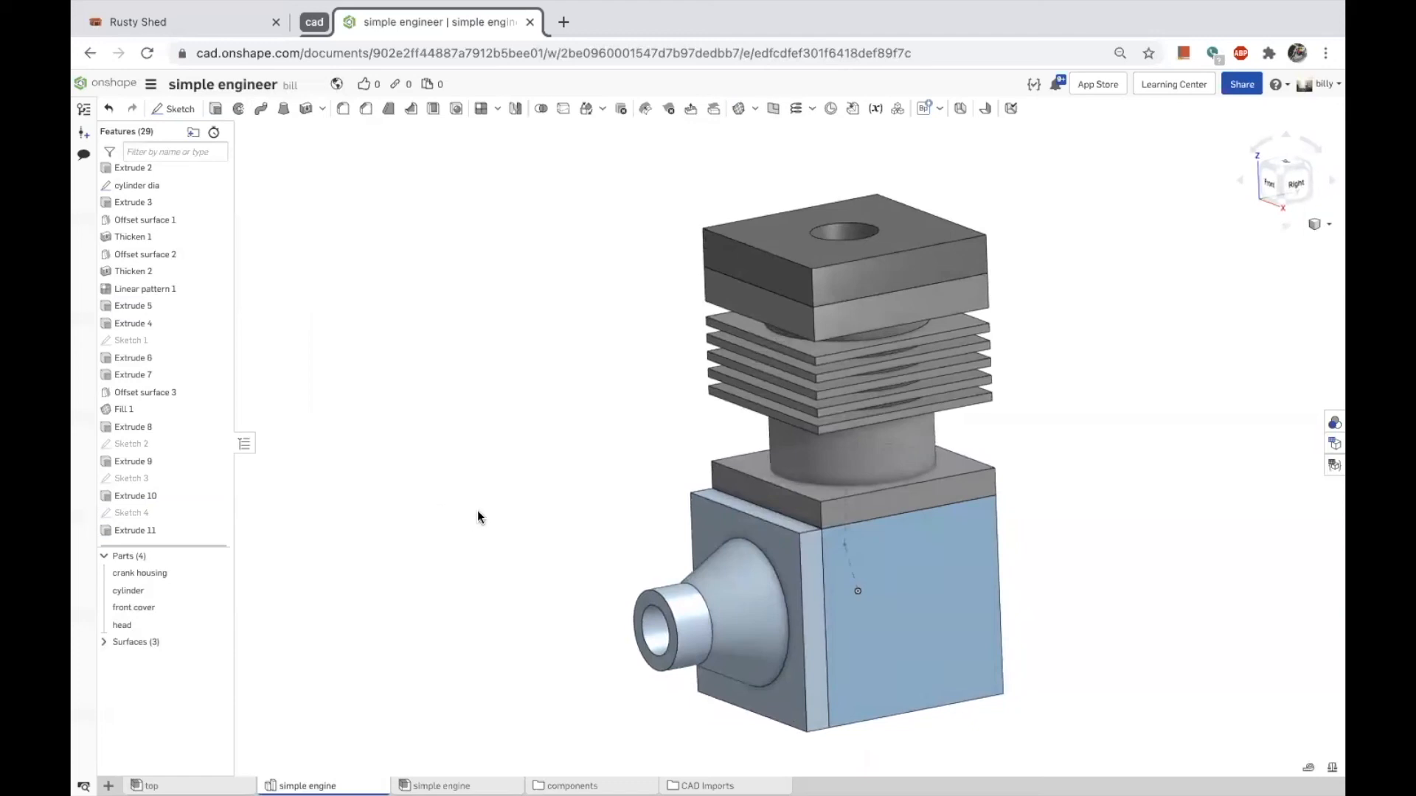
scroll(479, 511, down, 2)
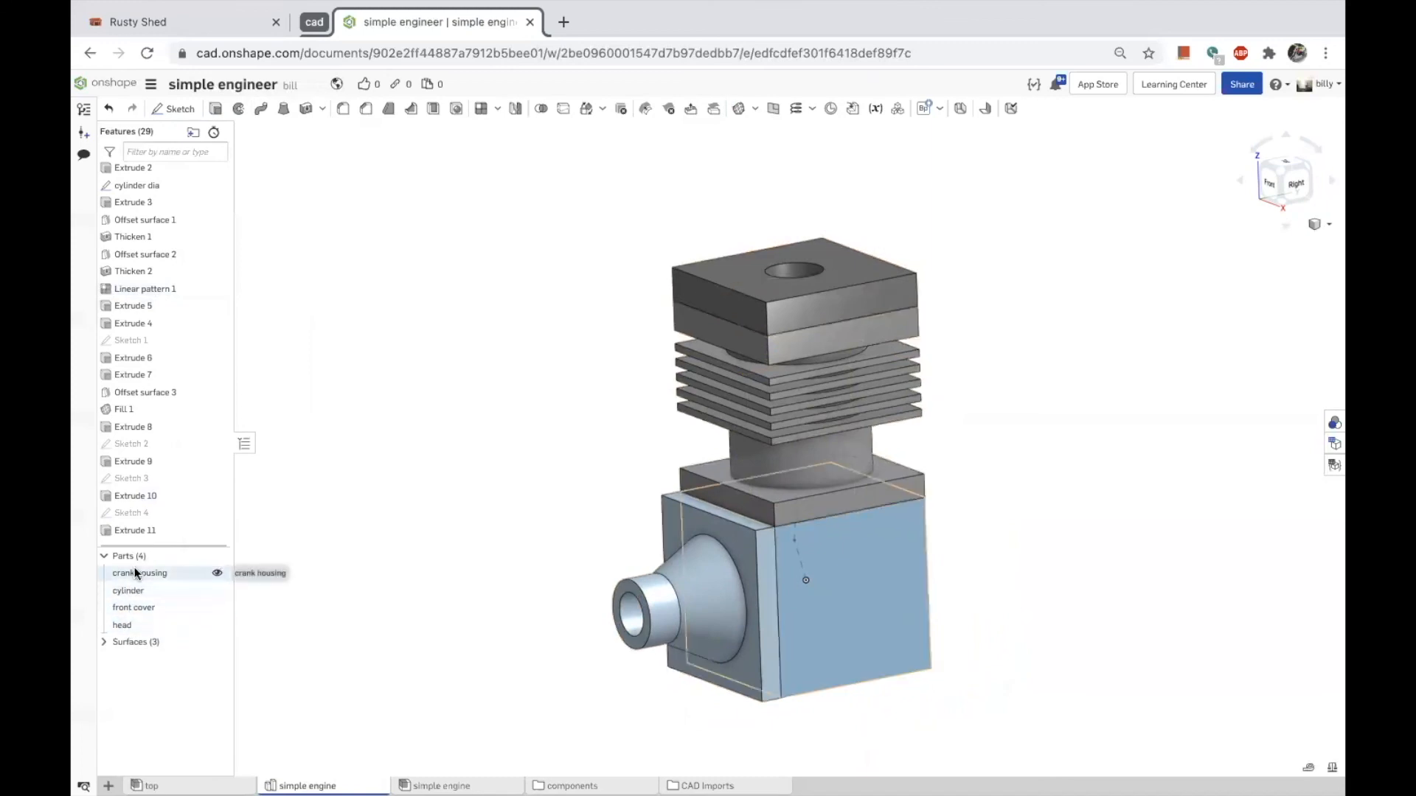
scroll(148, 444, up, 2)
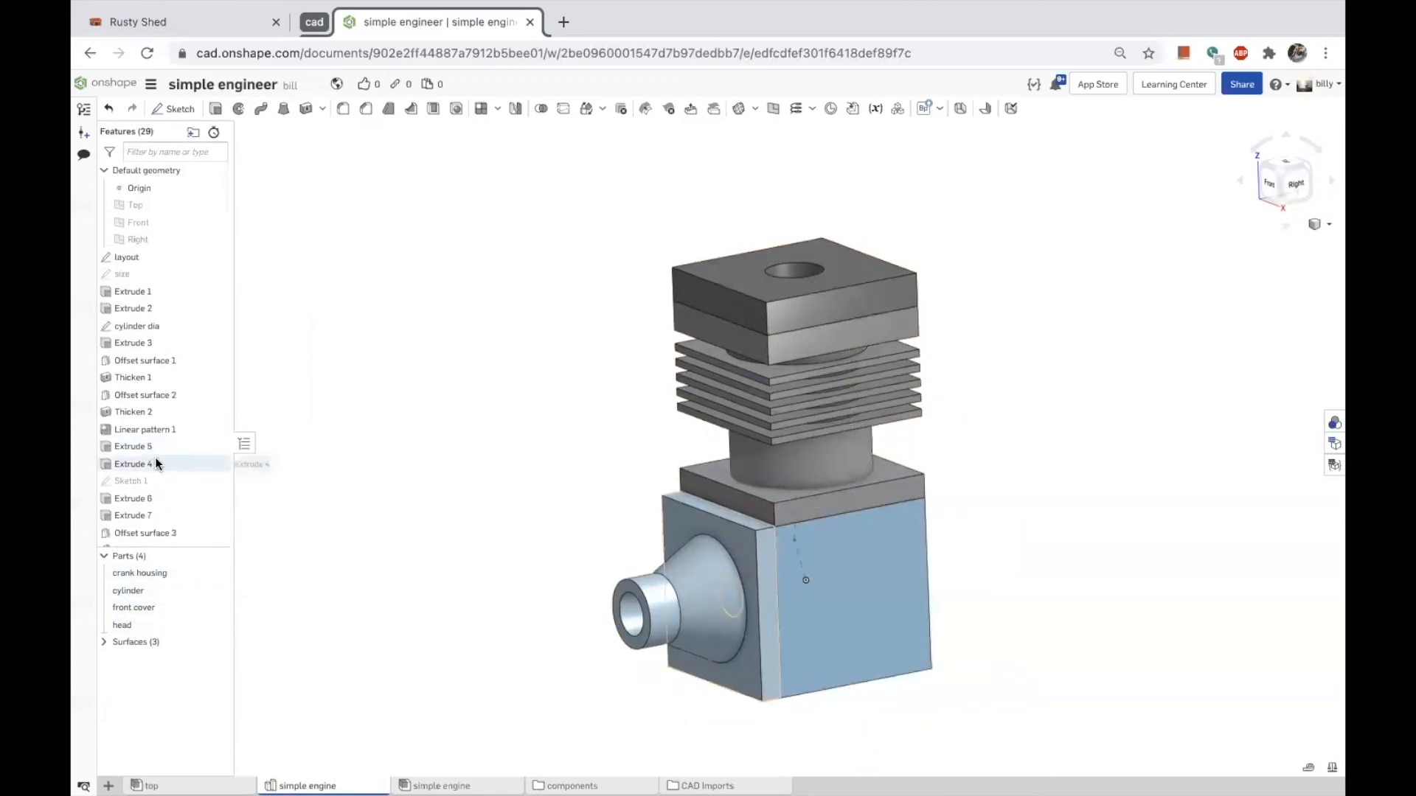
click(124, 274)
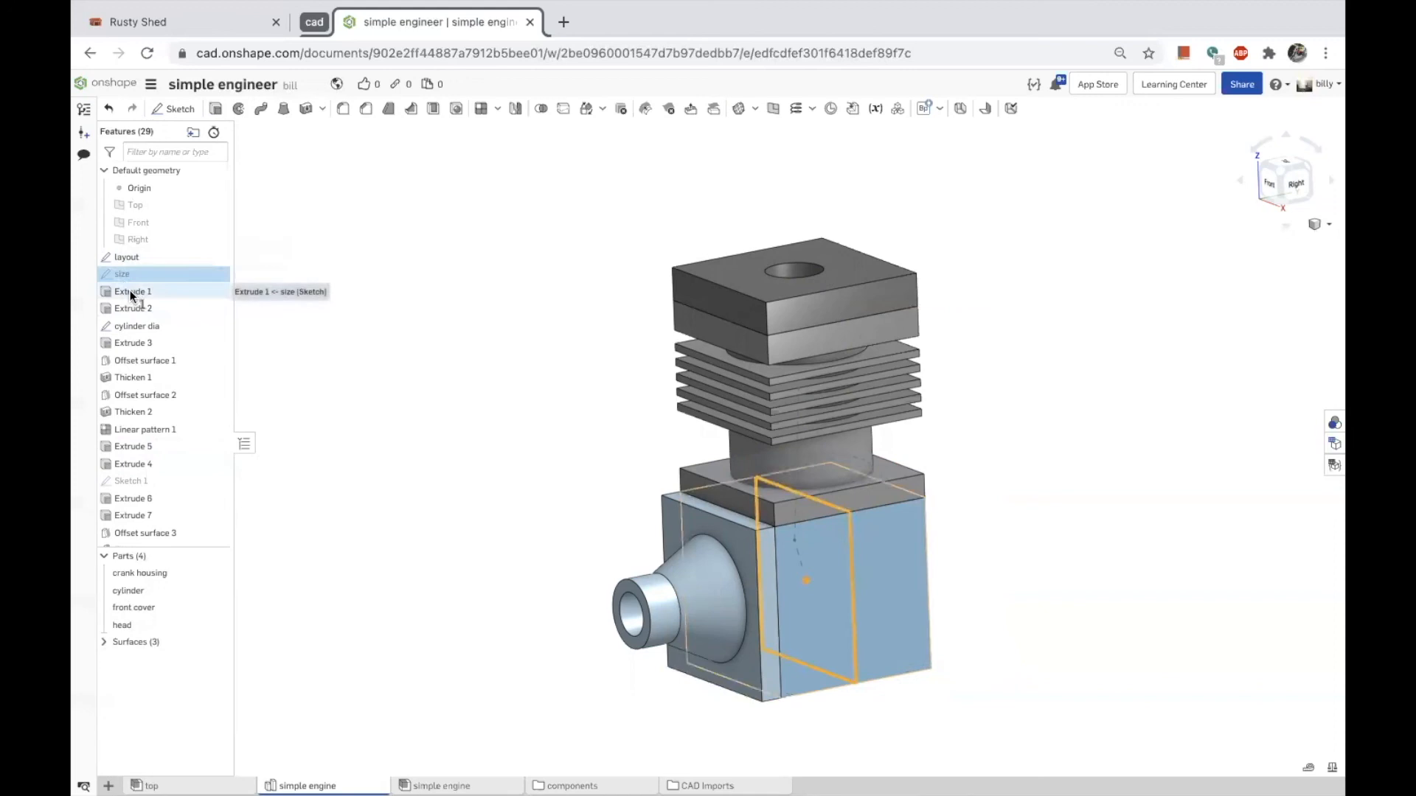
shift+click(130, 292)
right_click(130, 292)
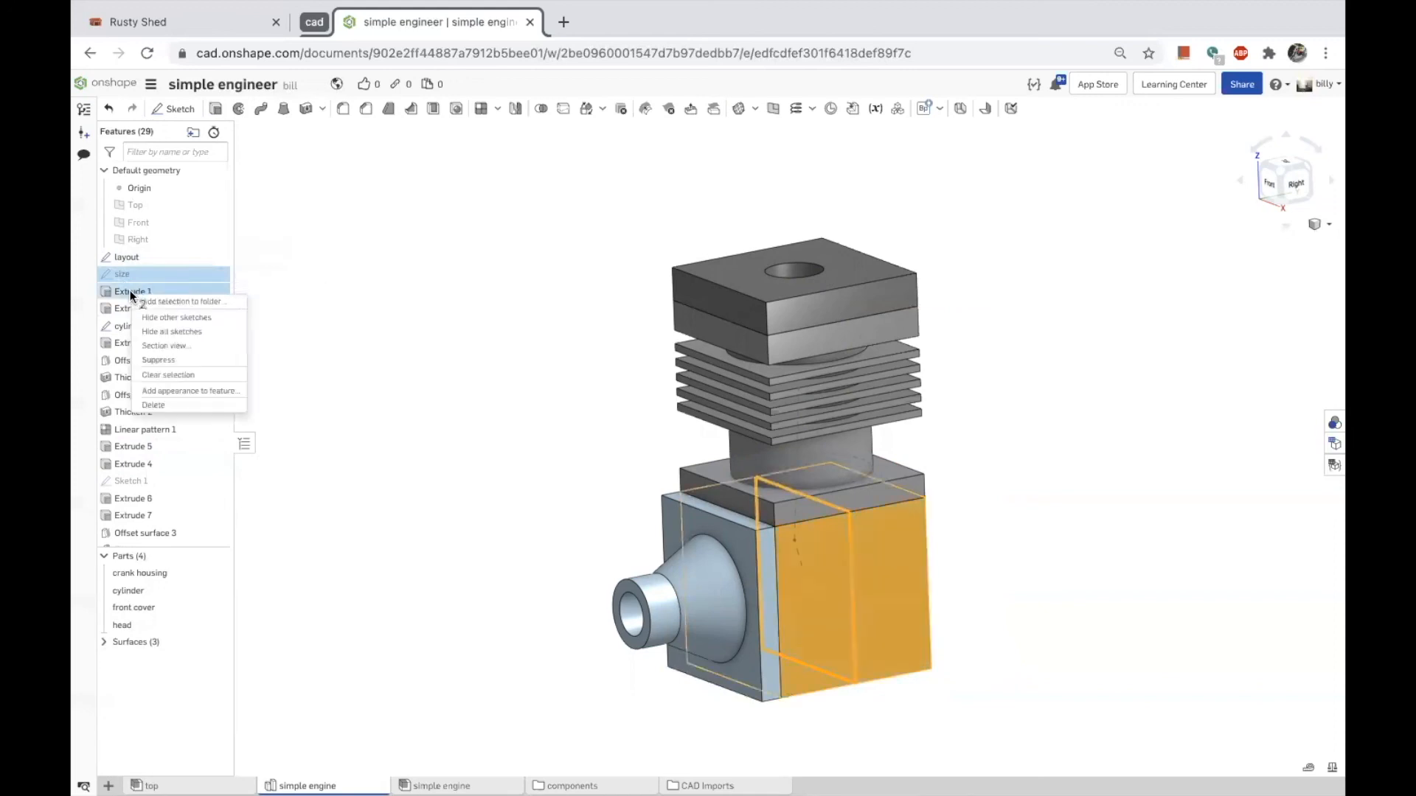
click(170, 301)
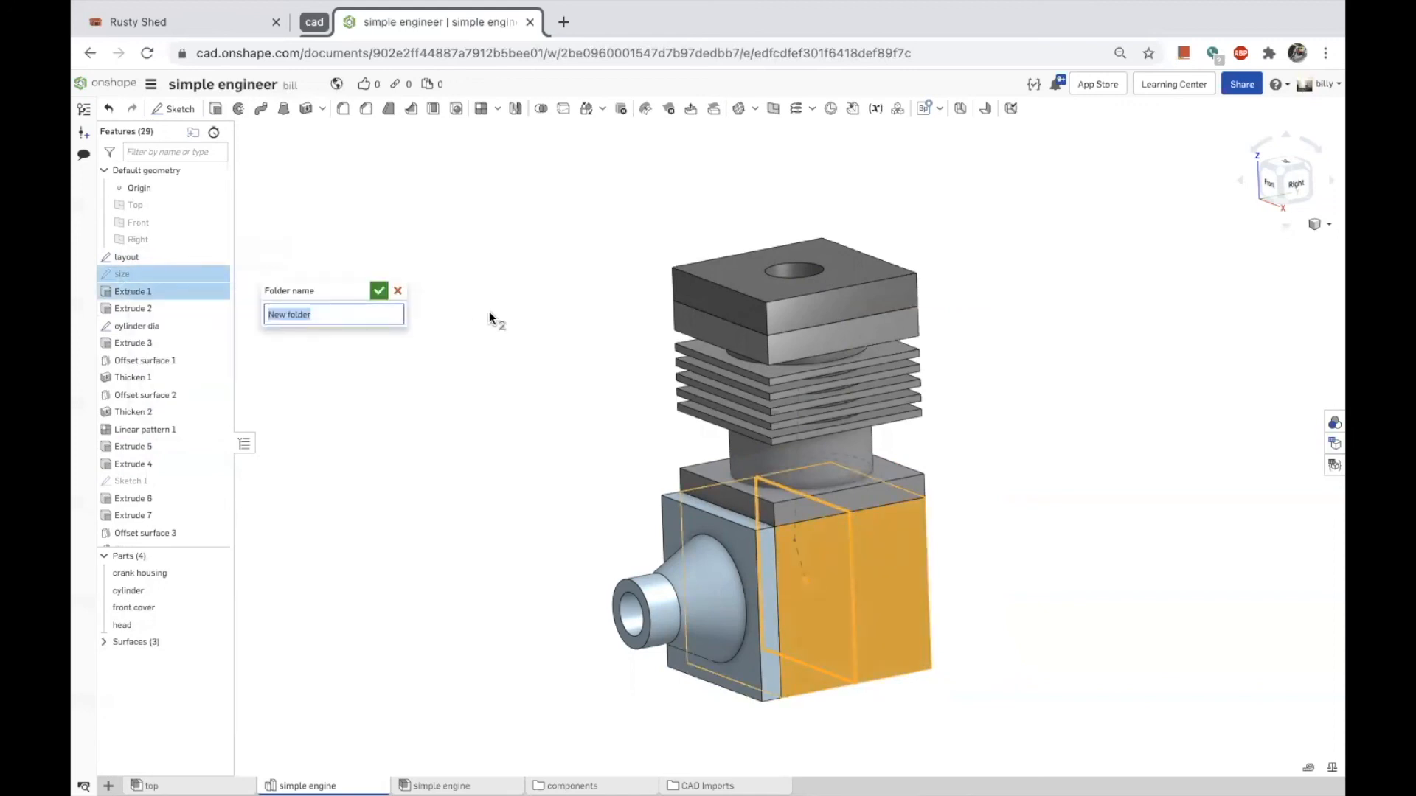
text(c)
key(BackSpace)
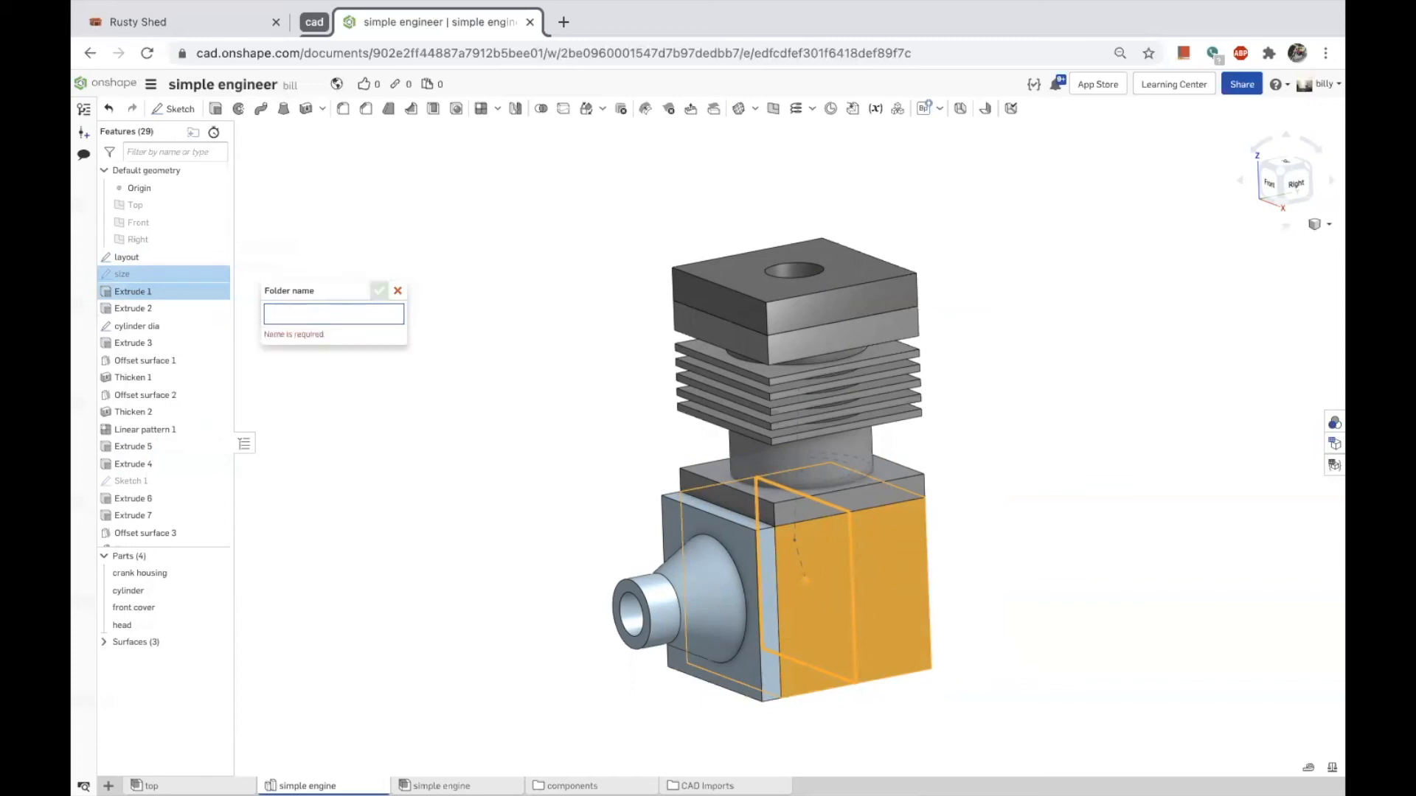
text(cran)
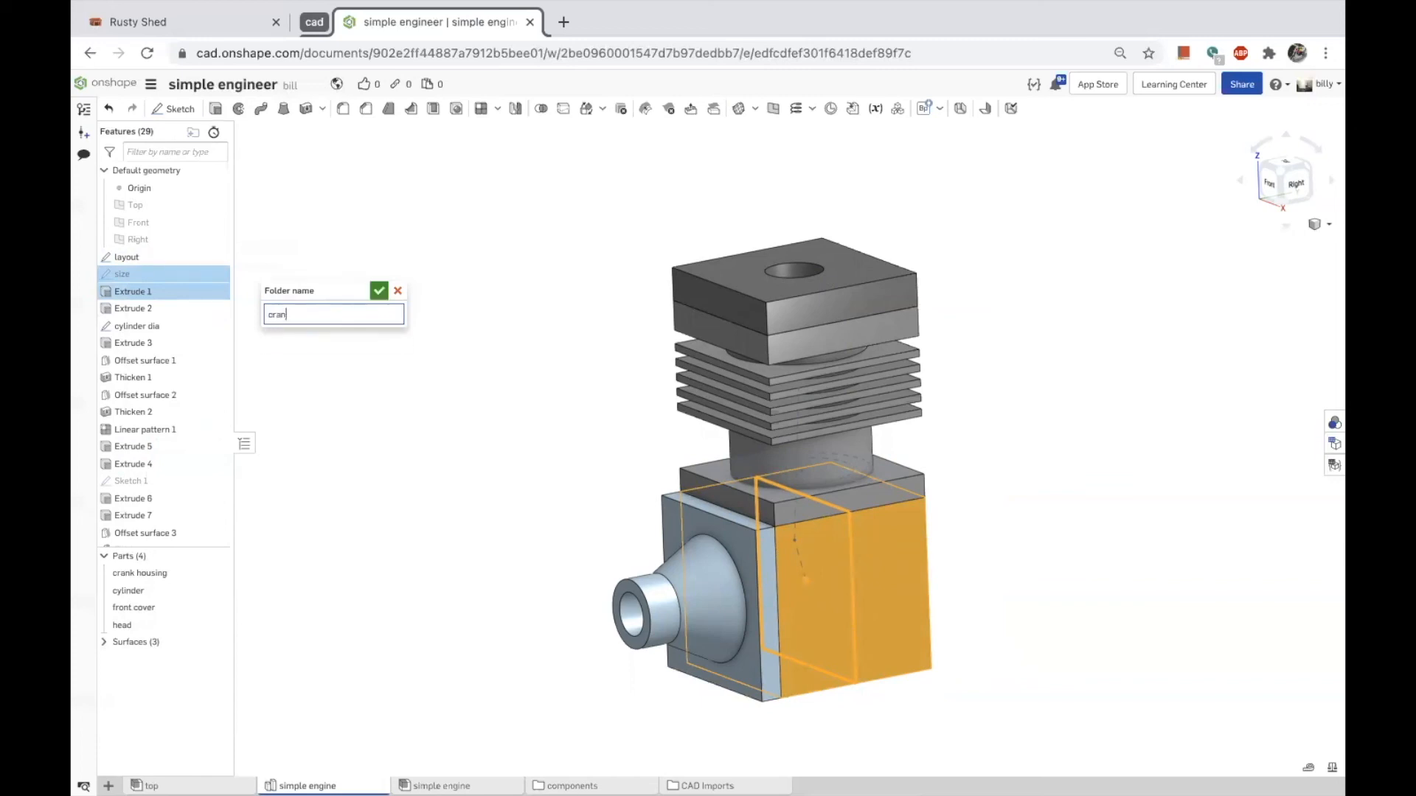
click(377, 290)
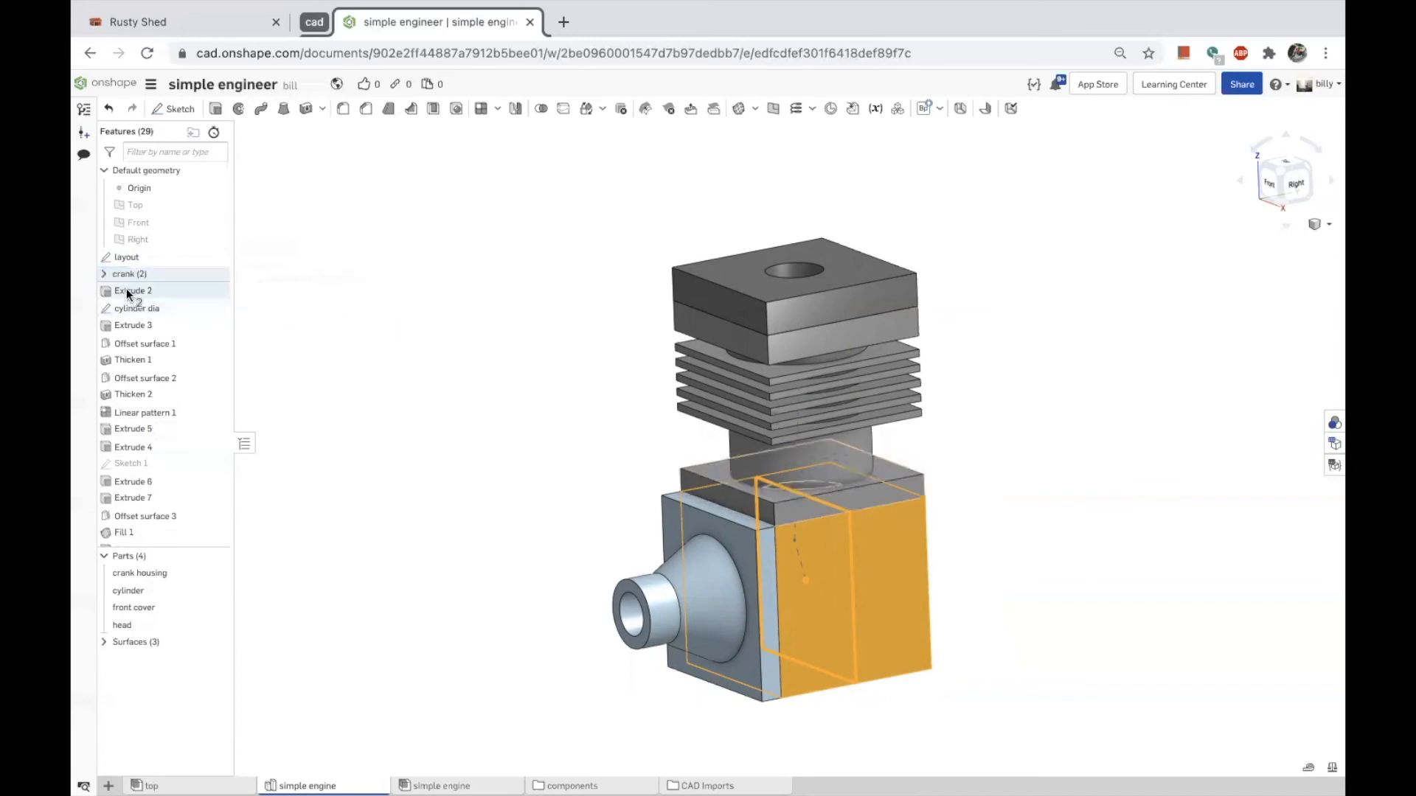
Roll the feature history back to Extrude 5 and forward past Extrude 4 to check which part each one builds.
click(126, 290)
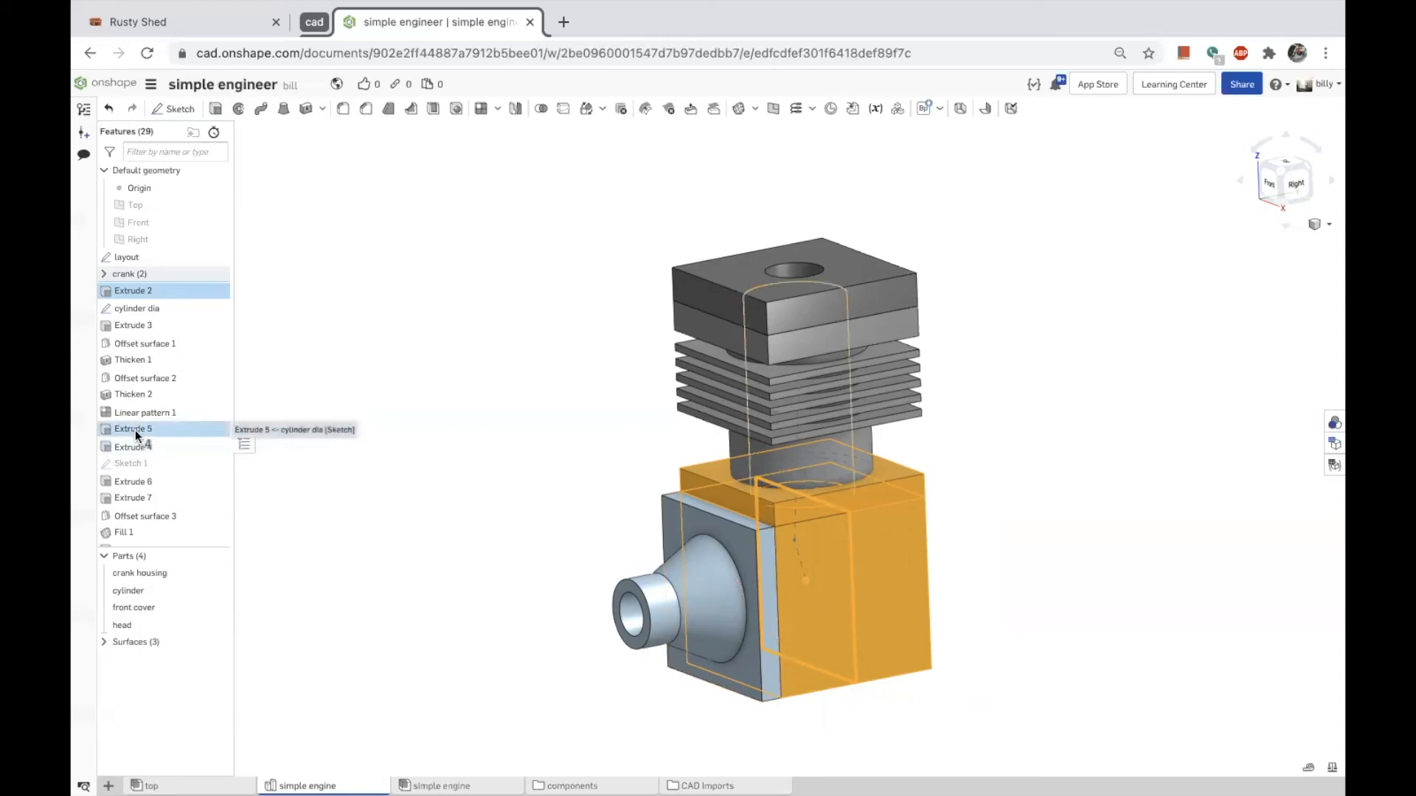
click(428, 398)
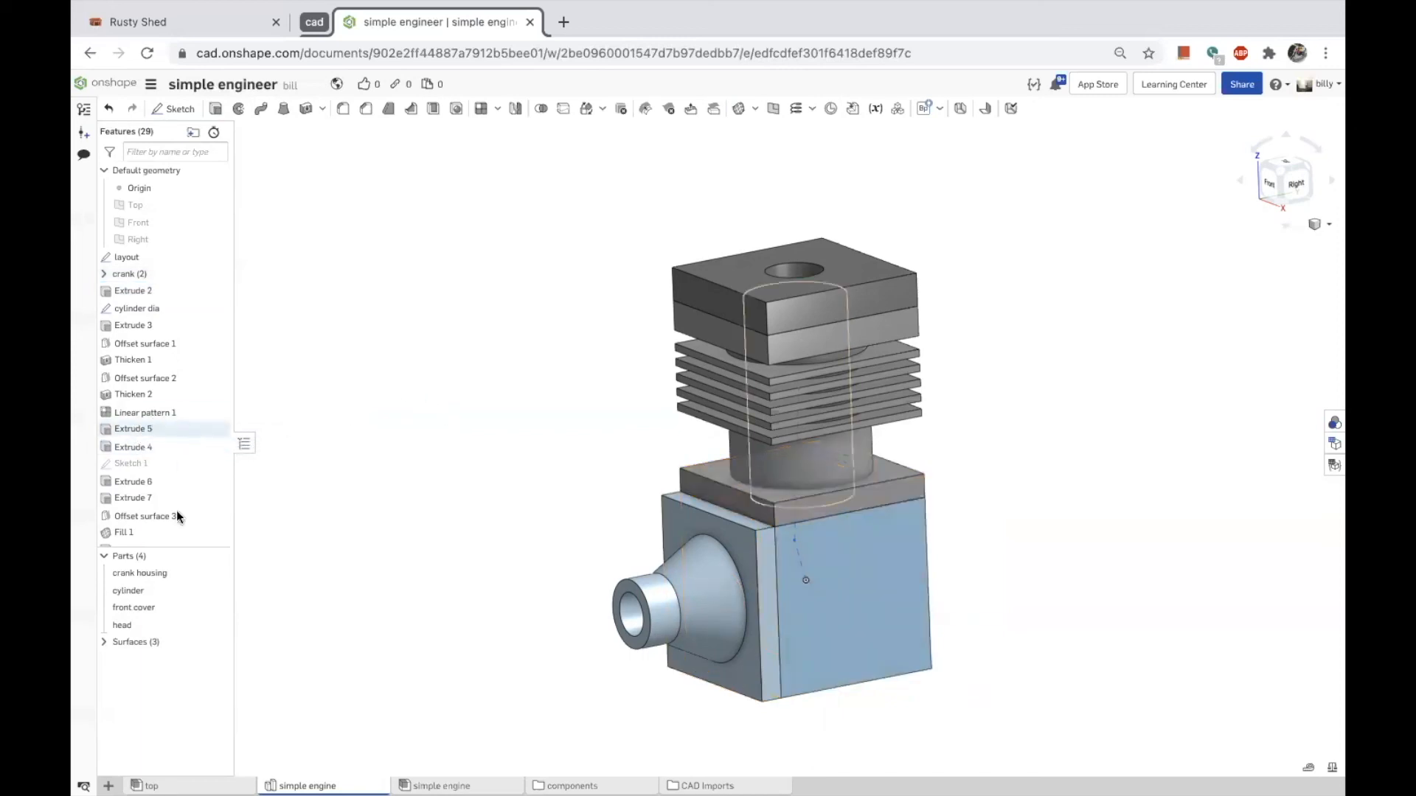
right_click(145, 429)
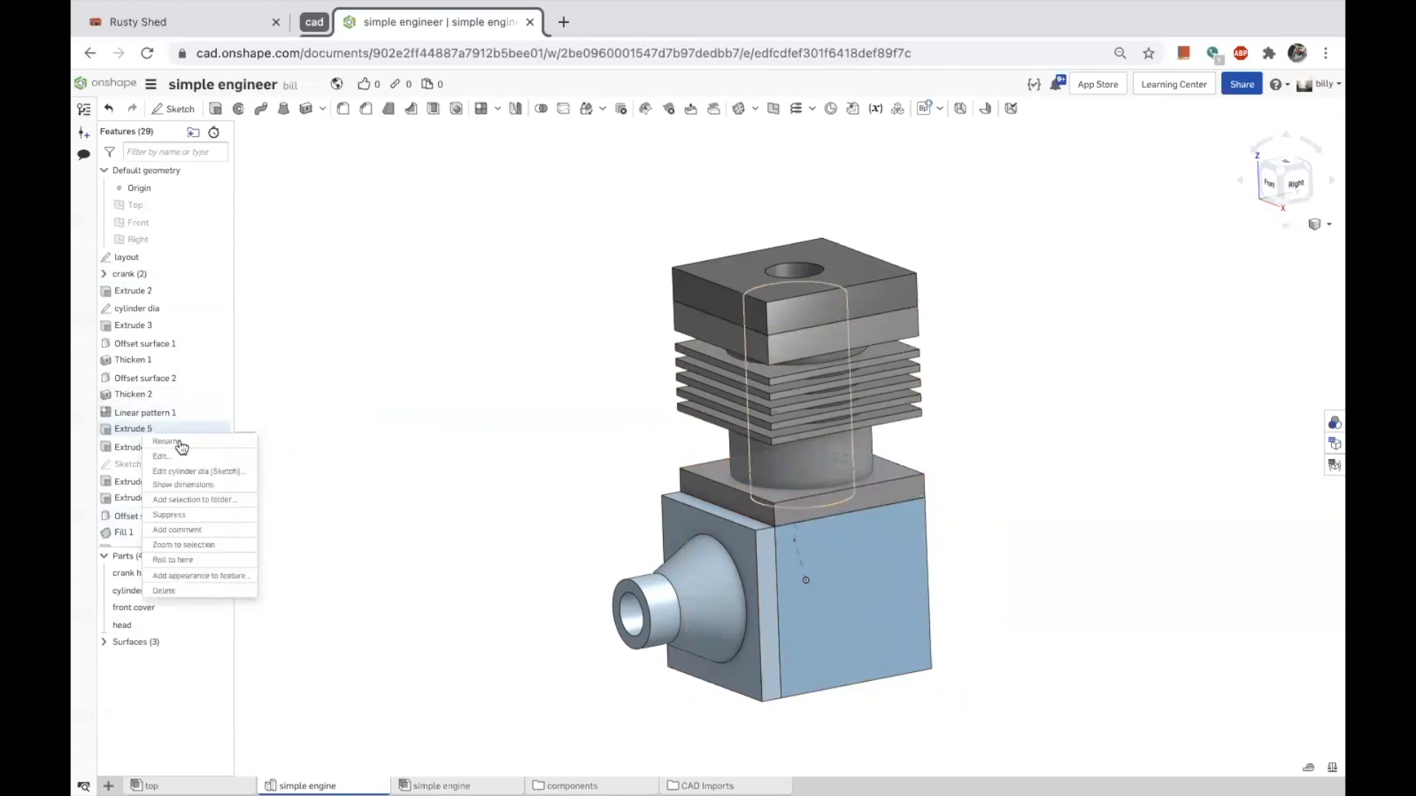
click(183, 560)
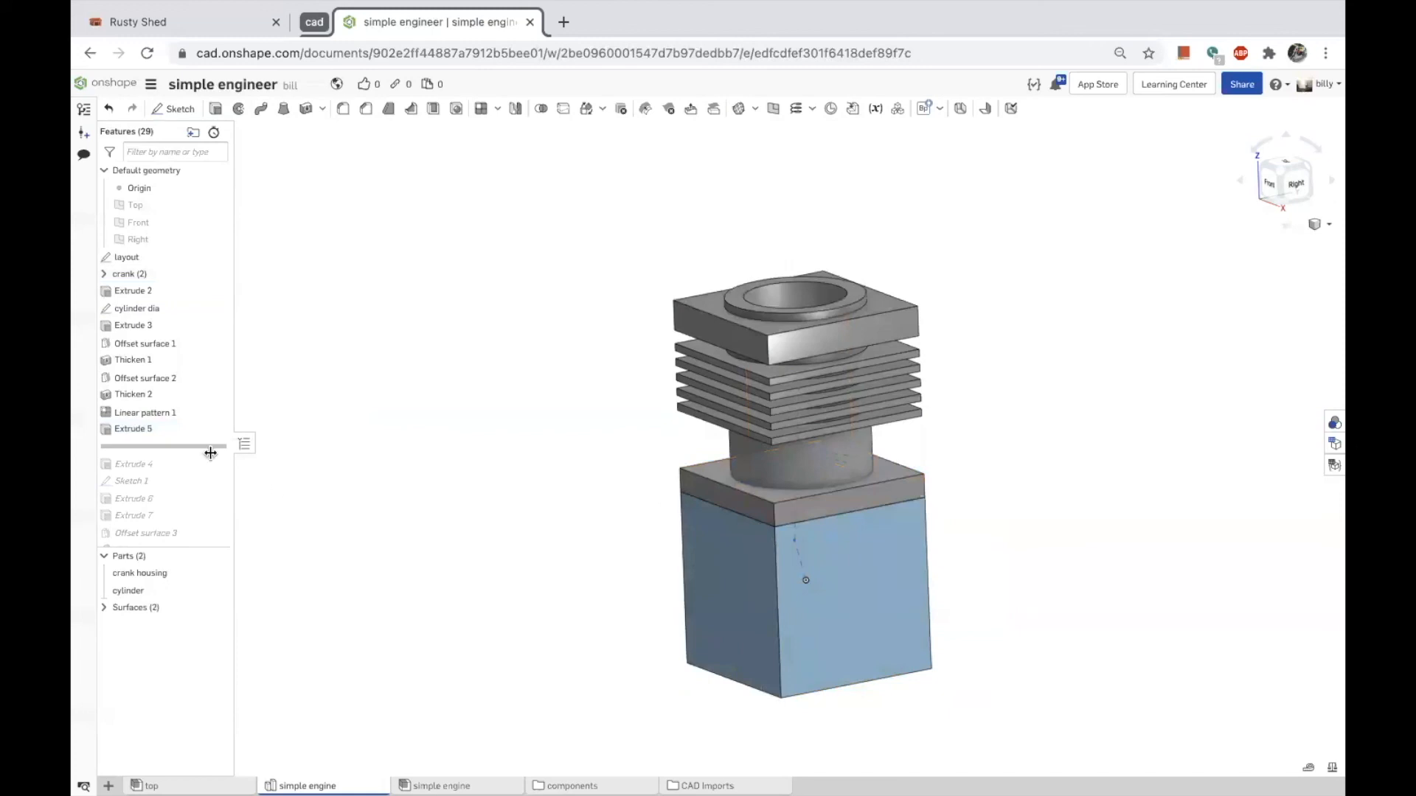
drag(190, 470, 208, 477)
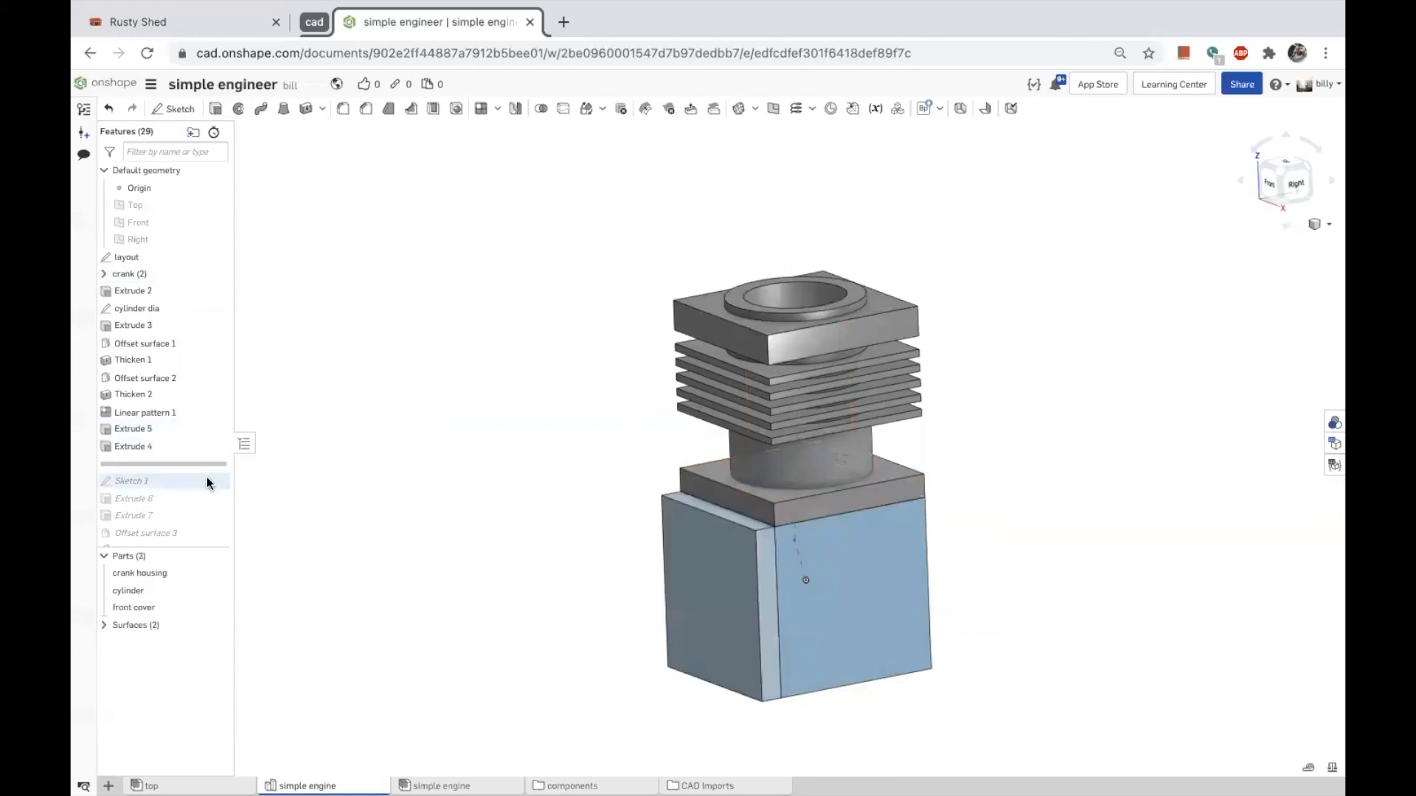
Group the features from Extrude 2 through Extrude 5 into a folder named "cynlinder".
click(130, 427)
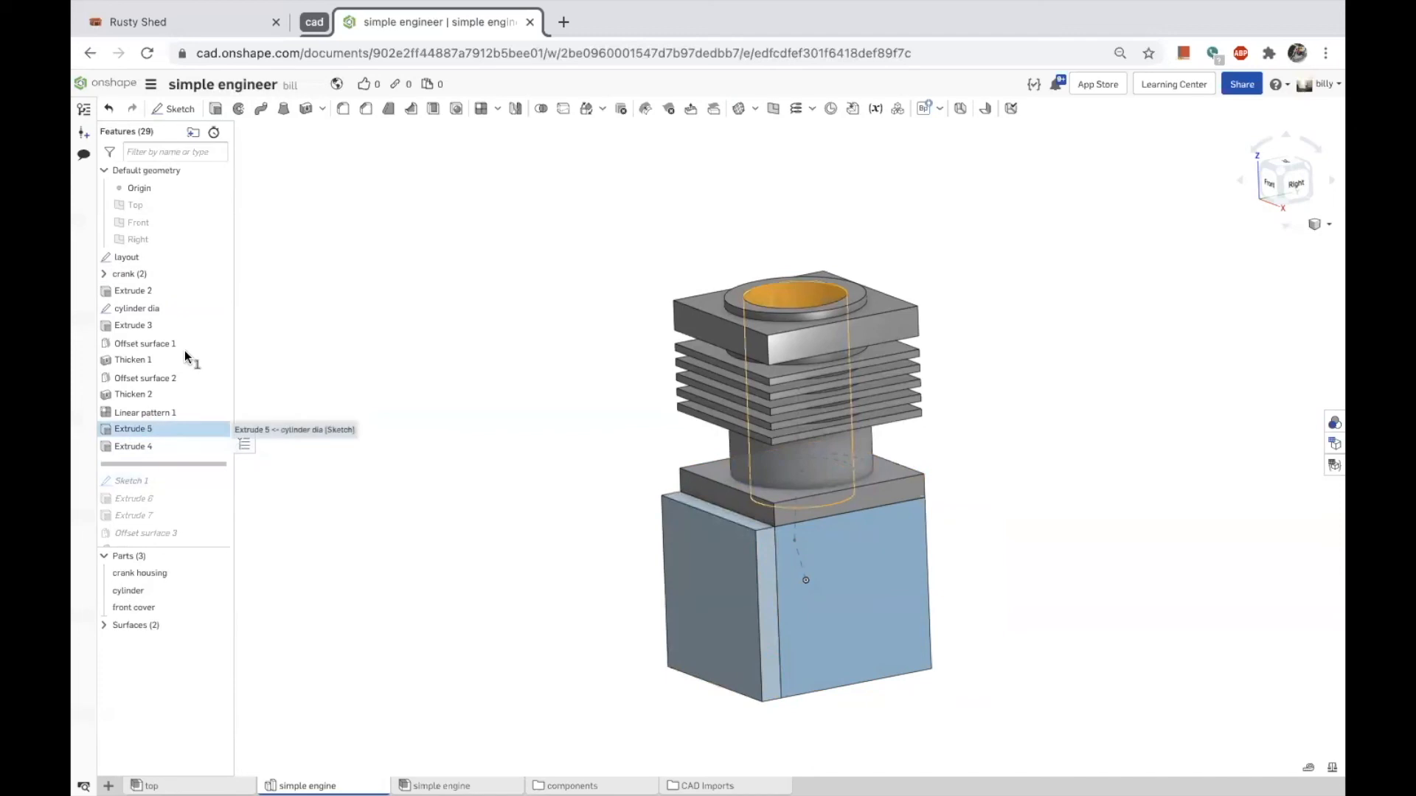
shift+click(138, 289)
right_click(138, 290)
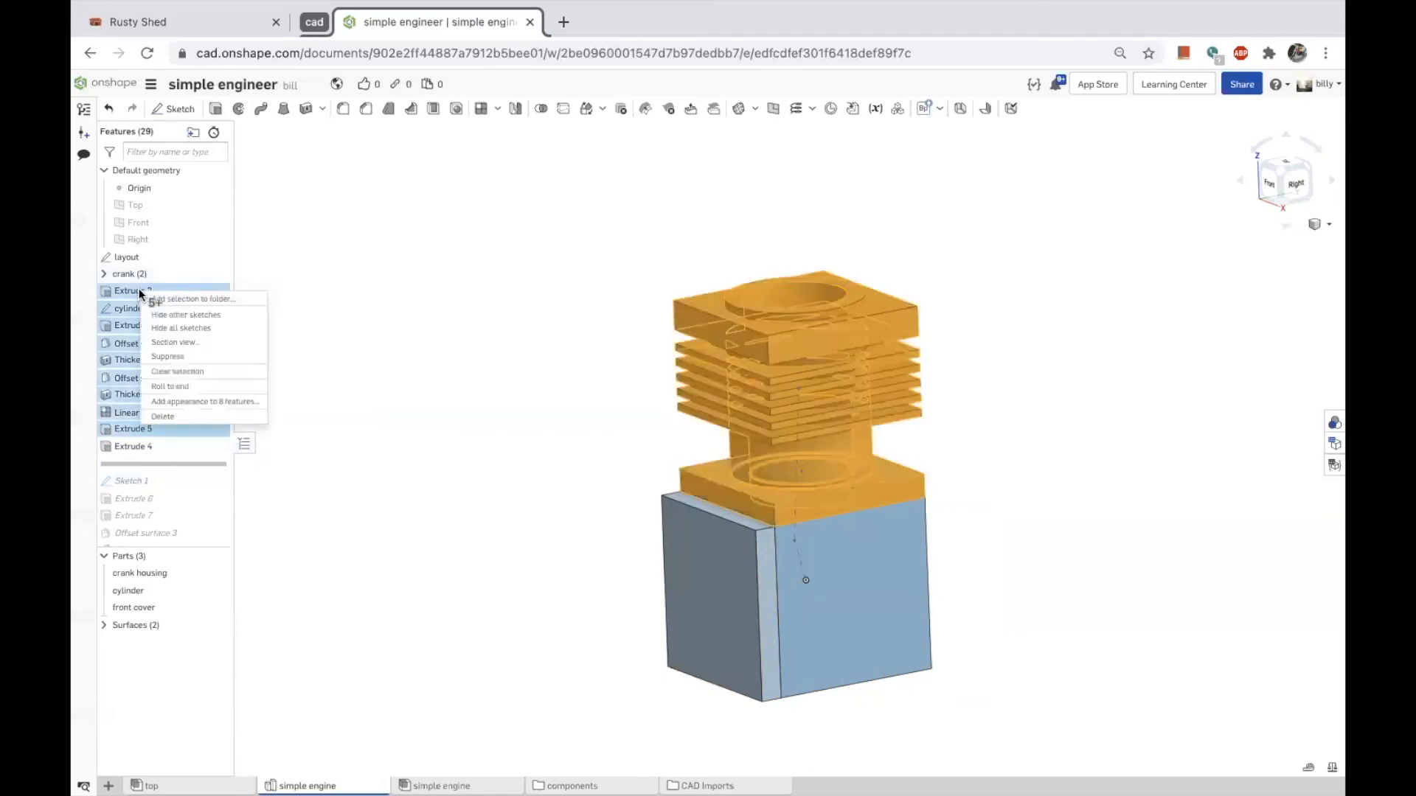
click(200, 296)
text(cynlinder)
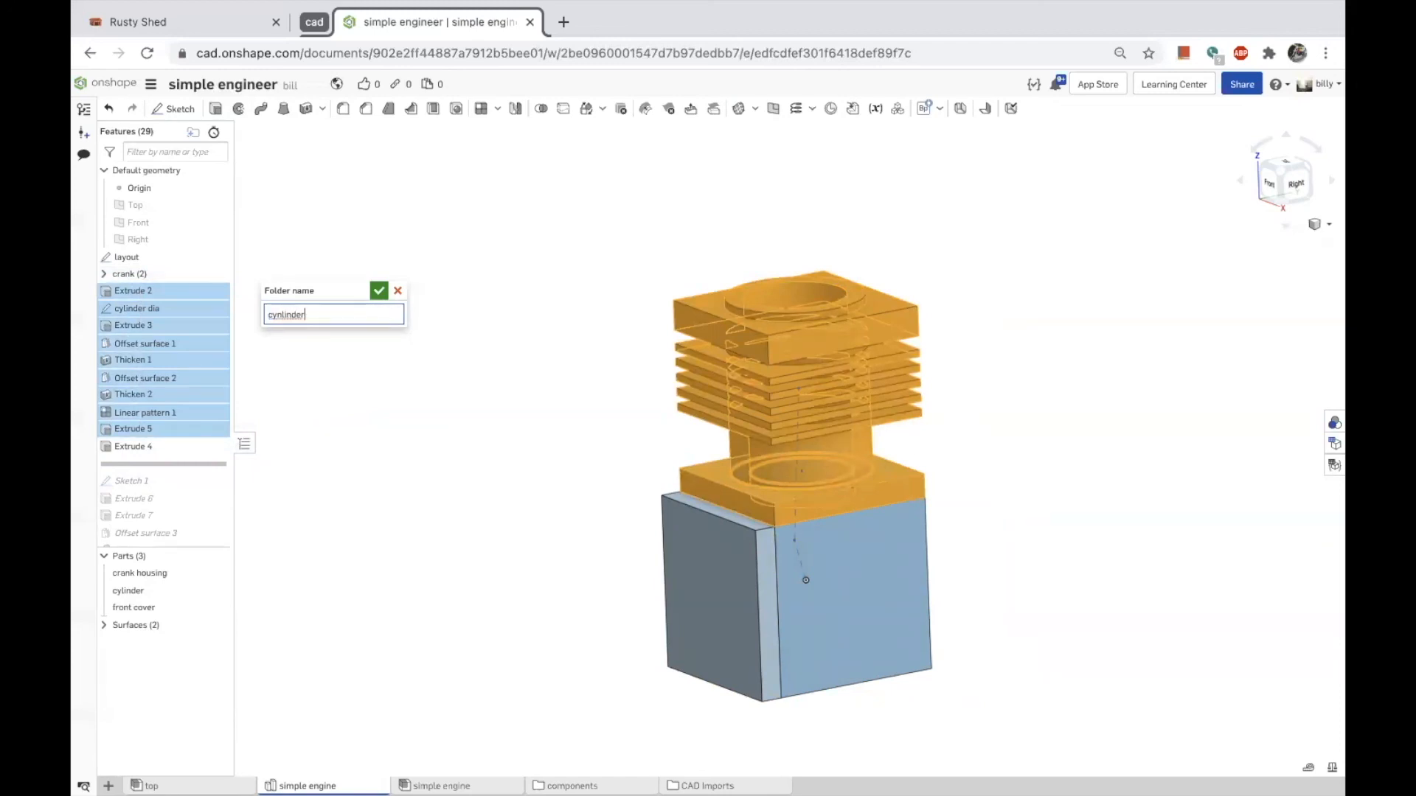
key(Return)
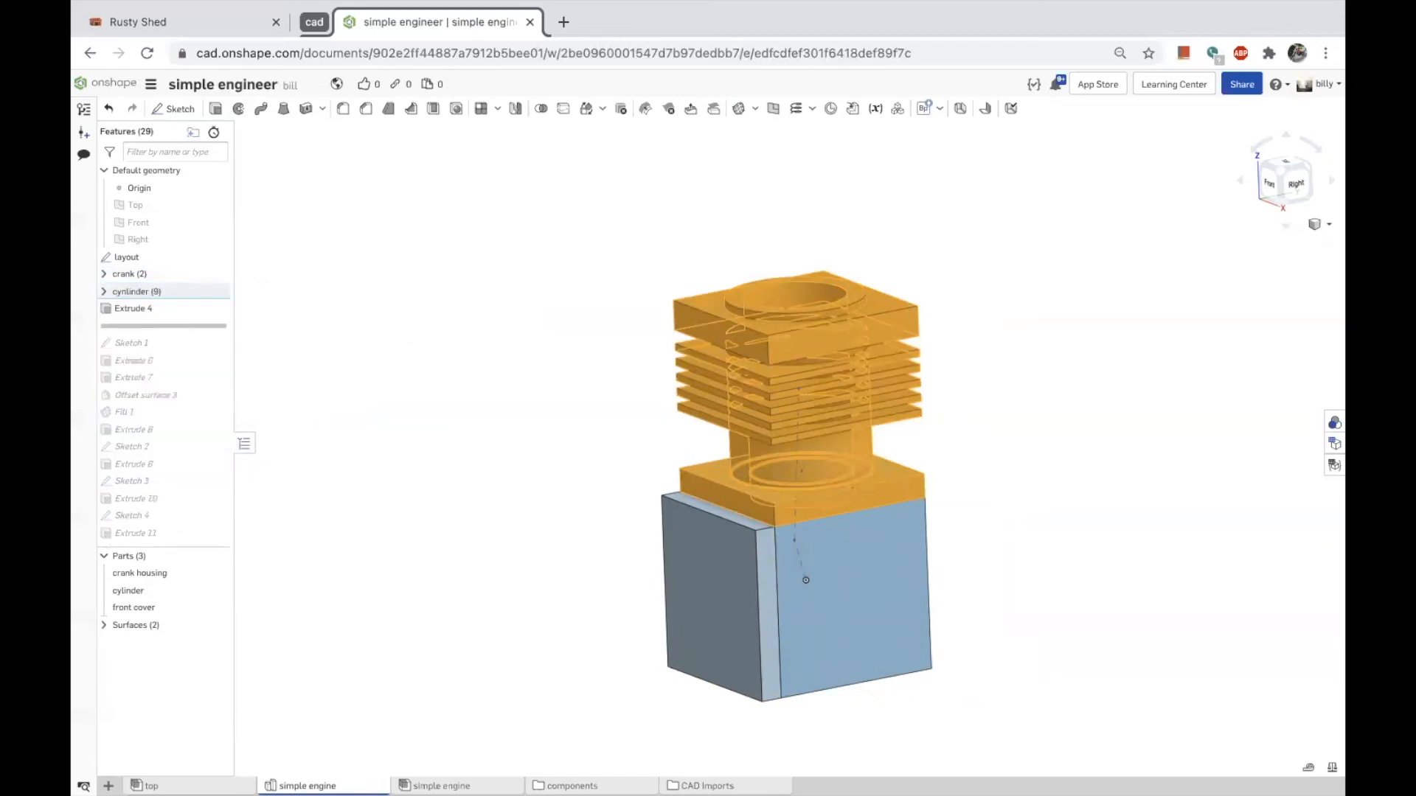
Roll the history forward past Offset surface 3 and back to Extrude 7 to check where the front cover features end.
drag(176, 324, 182, 403)
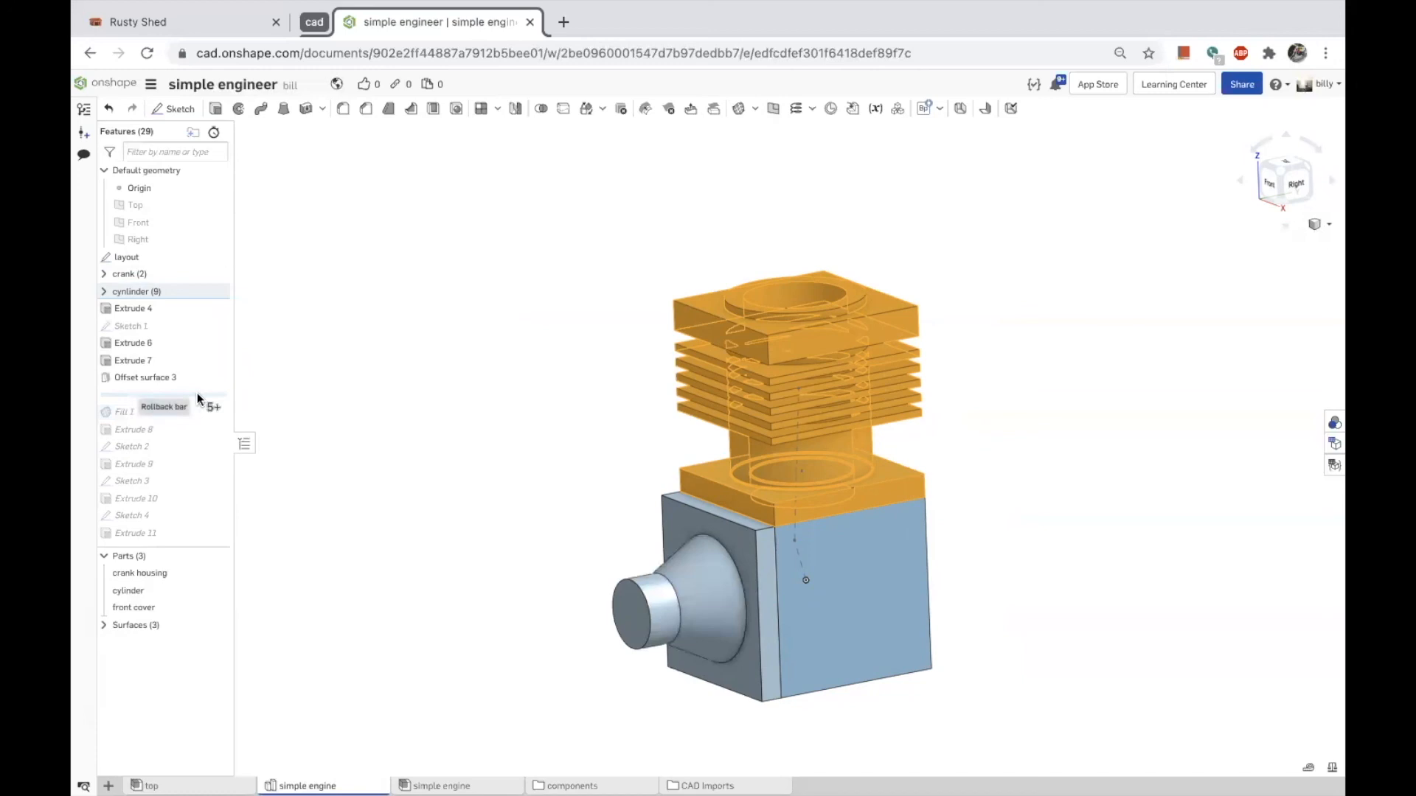
click(165, 379)
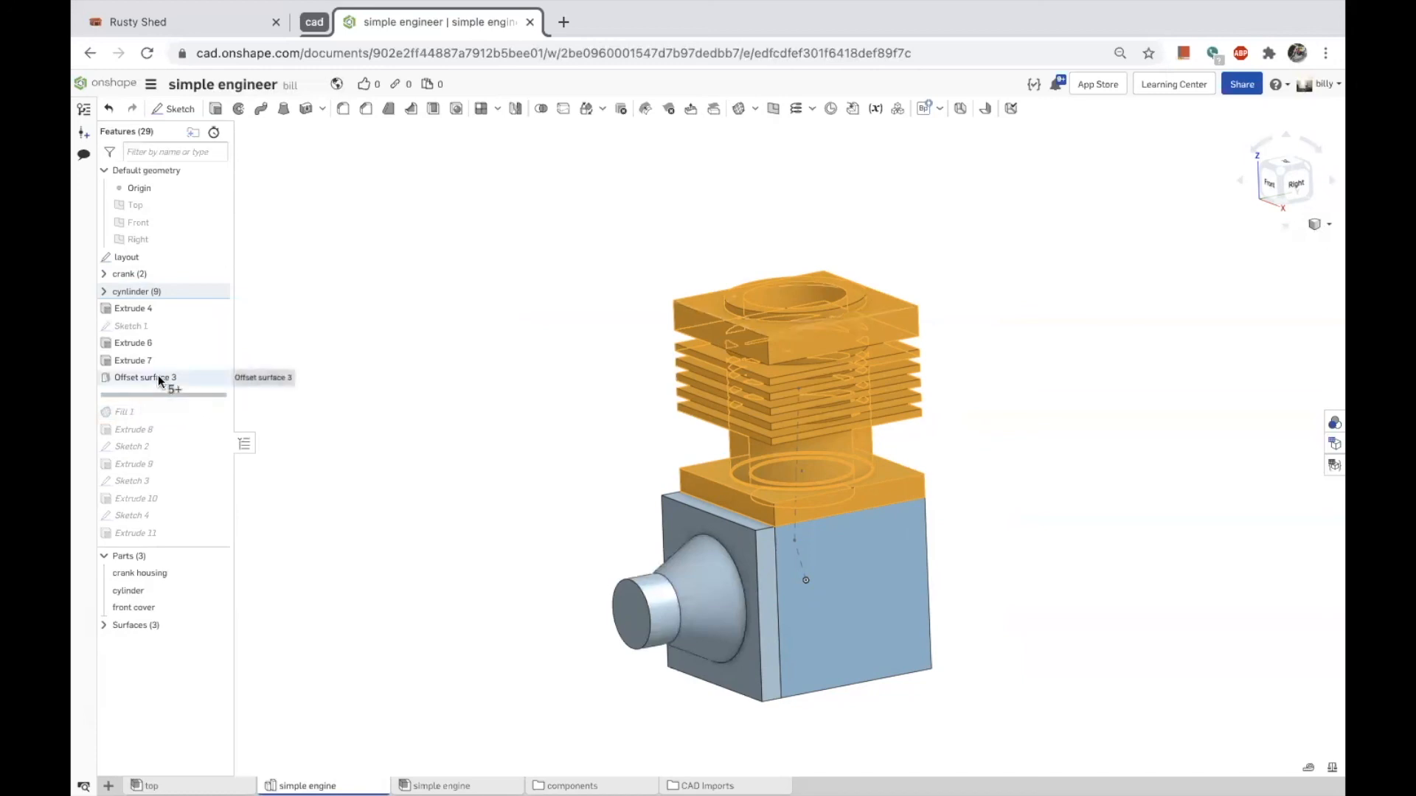
click(358, 393)
drag(199, 396, 198, 368)
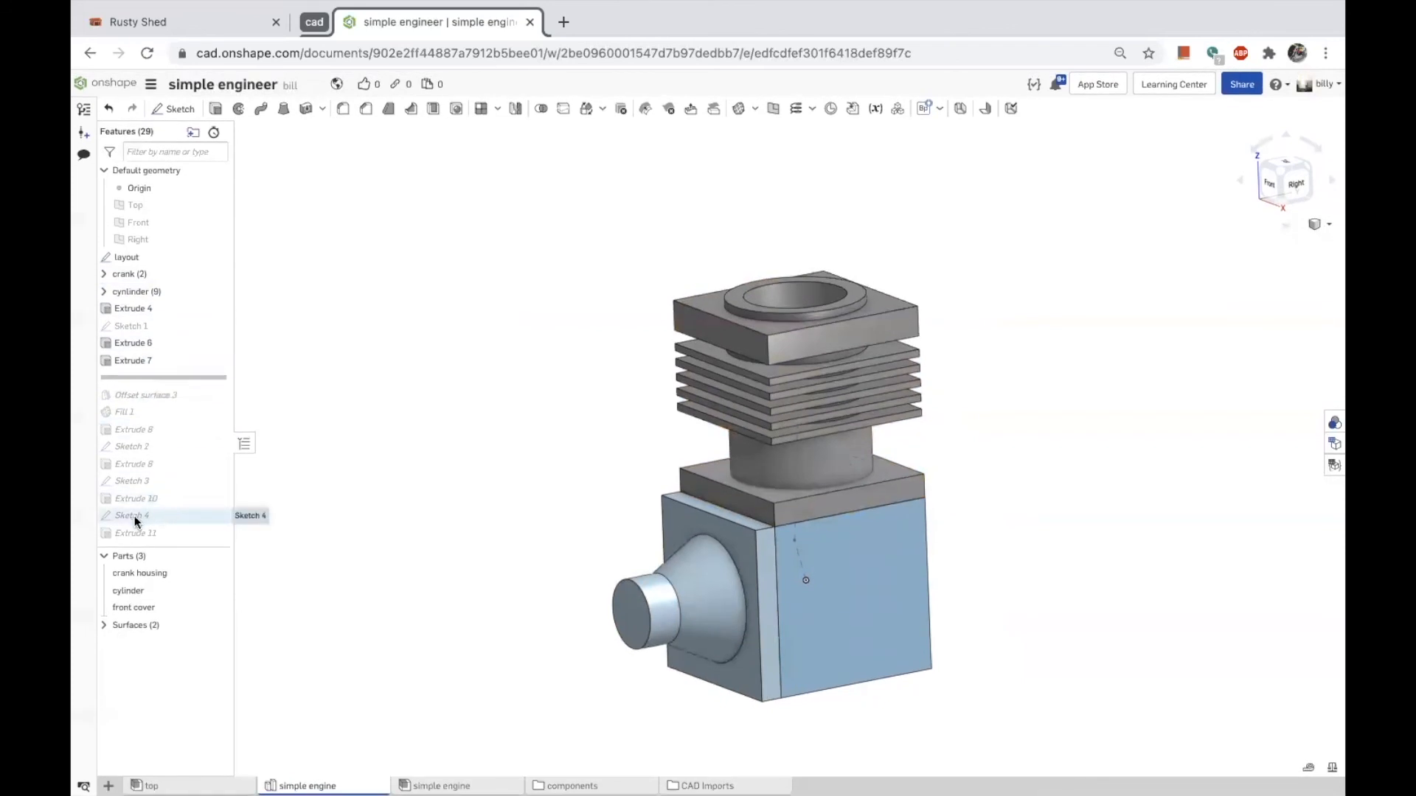
Move Sketch 4 and Extrude 11 directly after Extrude 7, and roll the history back to just after Extrude 11.
drag(202, 388, 207, 533)
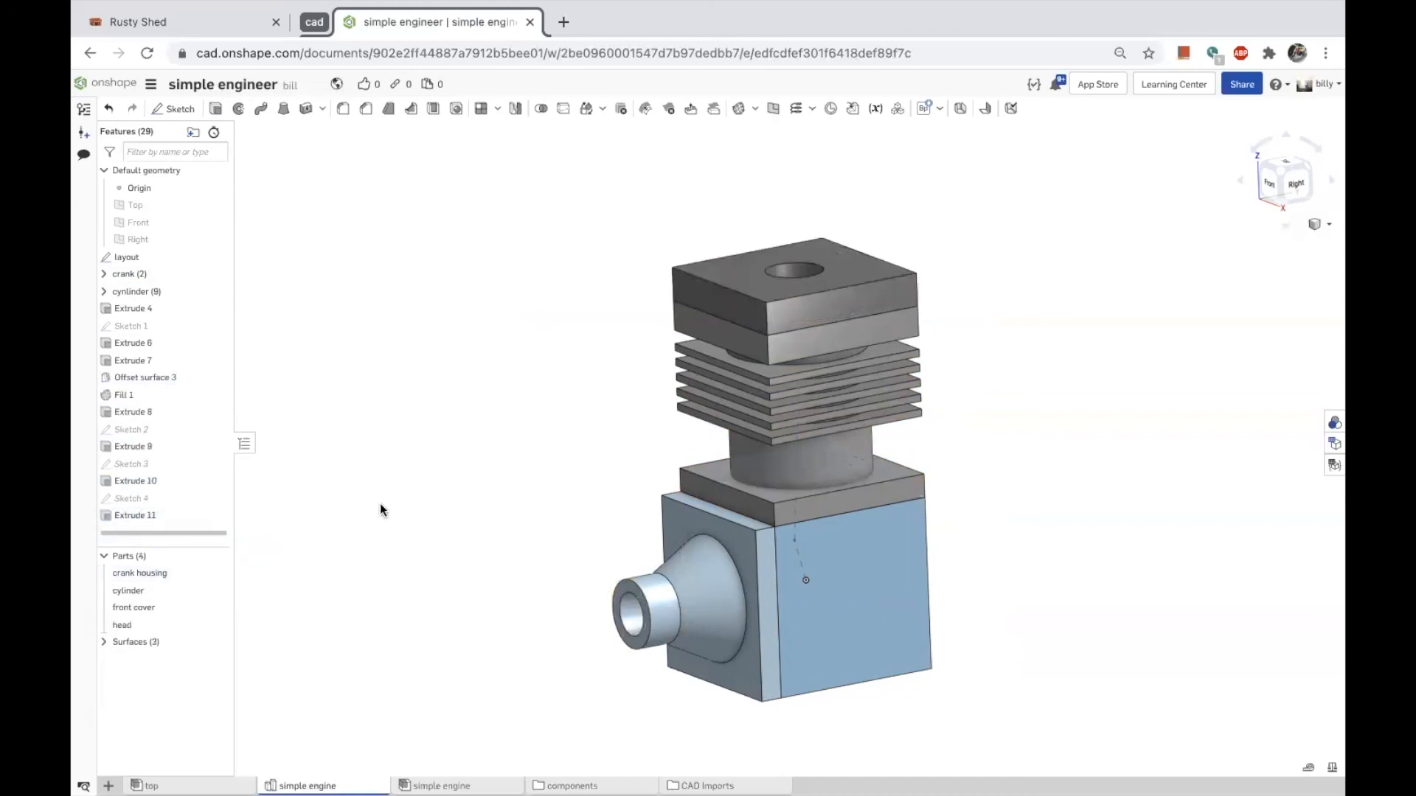
mouse_move(124, 503)
mouse_down()
mouse_move(143, 310)
mouse_move(135, 363)
mouse_up()
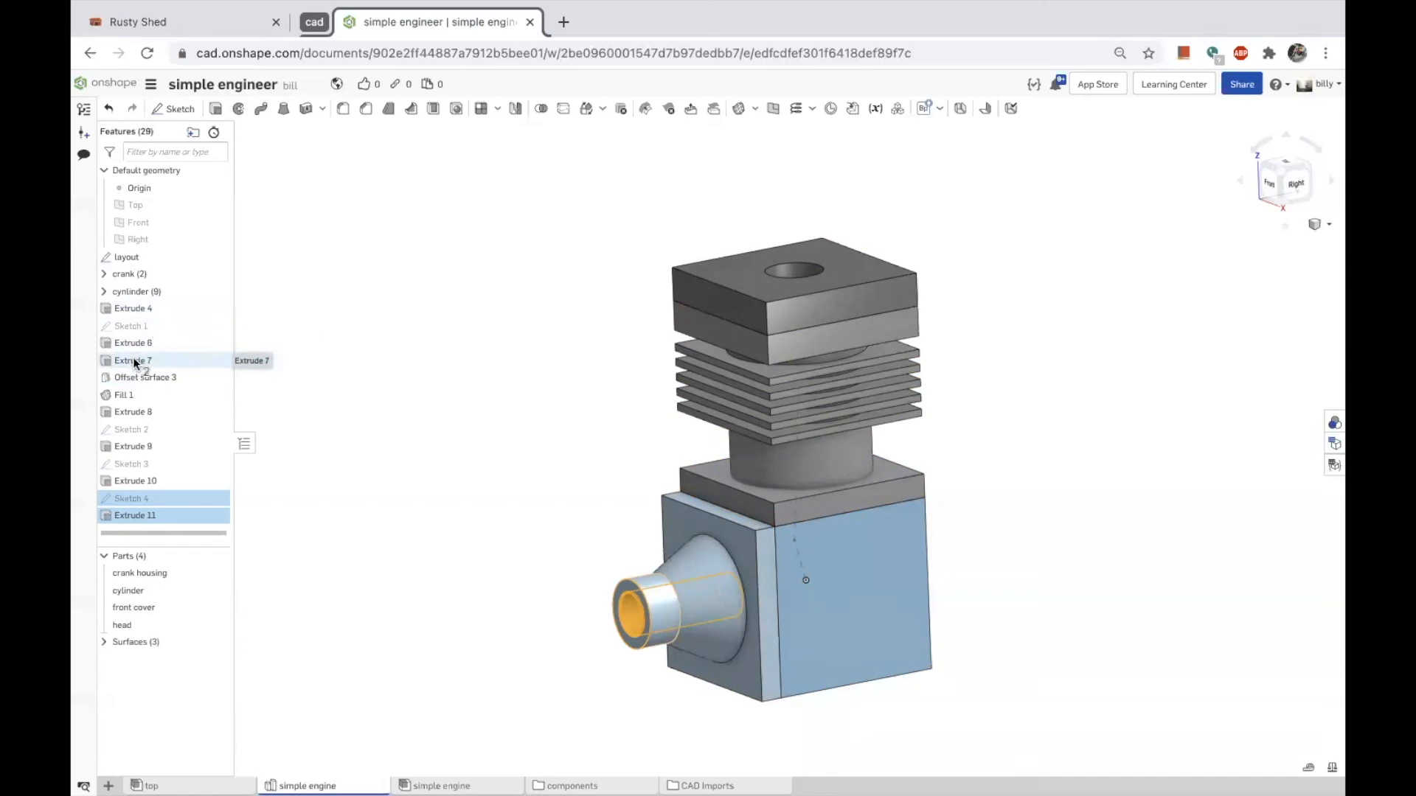
mouse_move(135, 363)
mouse_down()
mouse_move(174, 503)
mouse_move(144, 504)
mouse_move(163, 463)
mouse_move(157, 373)
mouse_up()
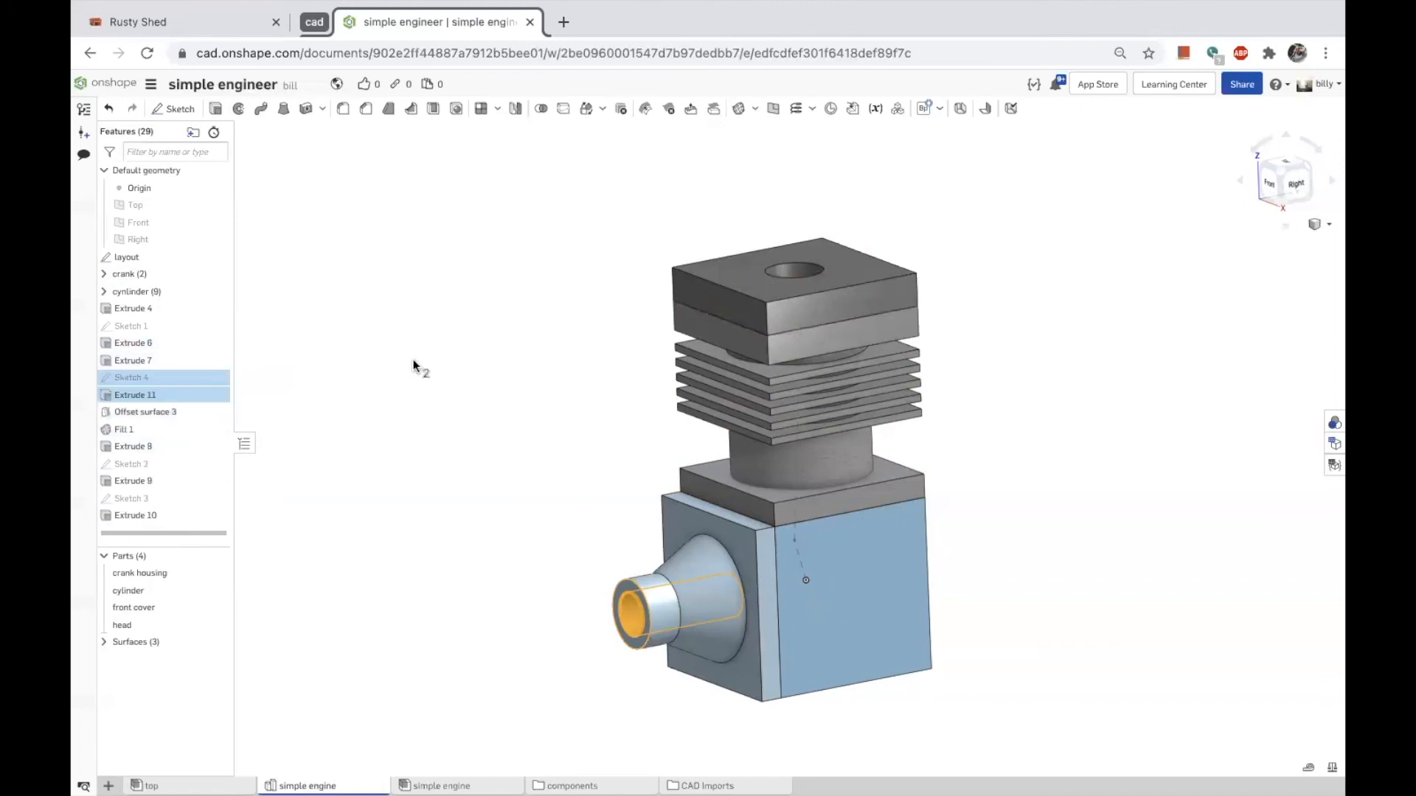
click(319, 507)
drag(214, 537, 192, 400)
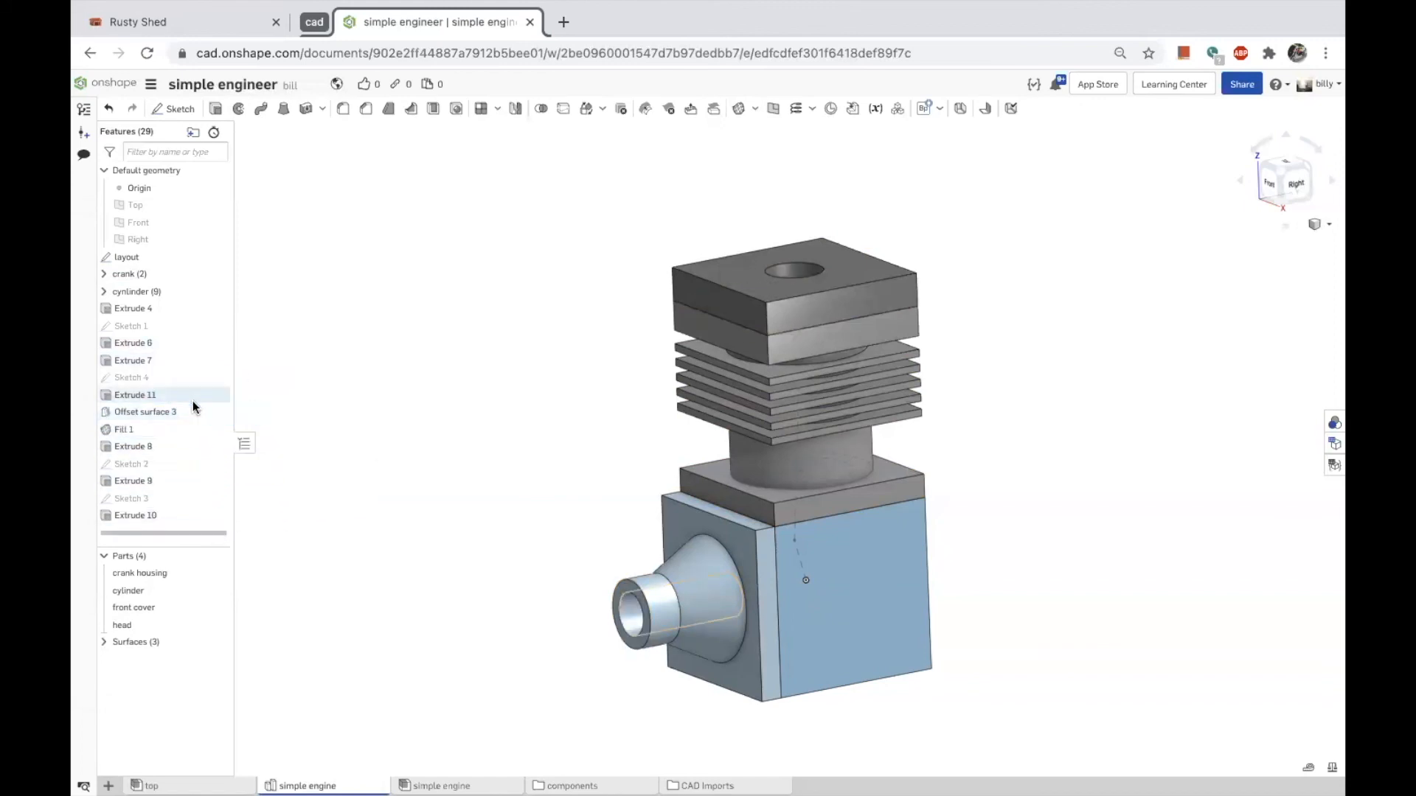
Group the features from Extrude 4 through Extrude 11 into a folder named "front cover".
click(113, 323)
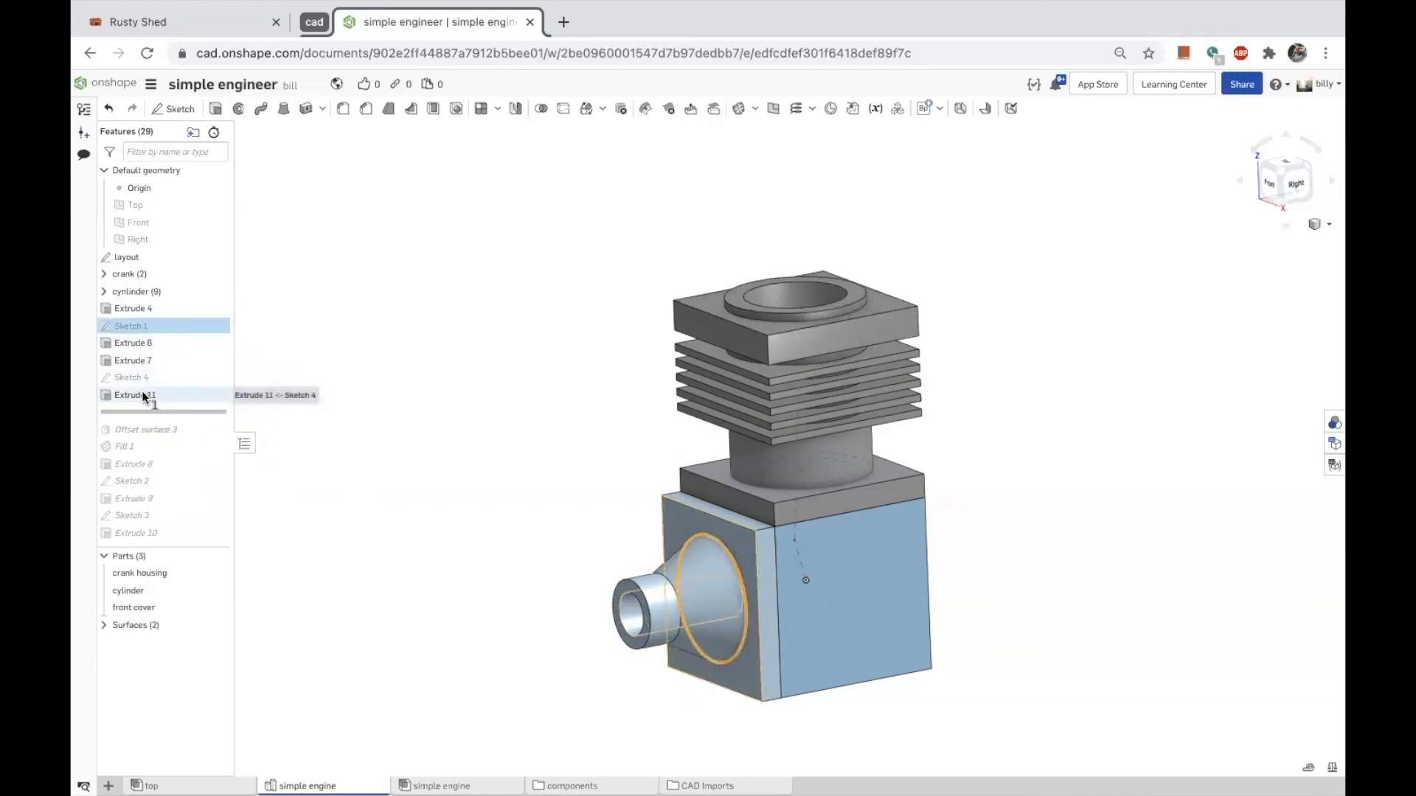
shift+click(144, 397)
right_click(143, 396)
shift+click(144, 309)
right_click(145, 317)
click(167, 329)
text(f)
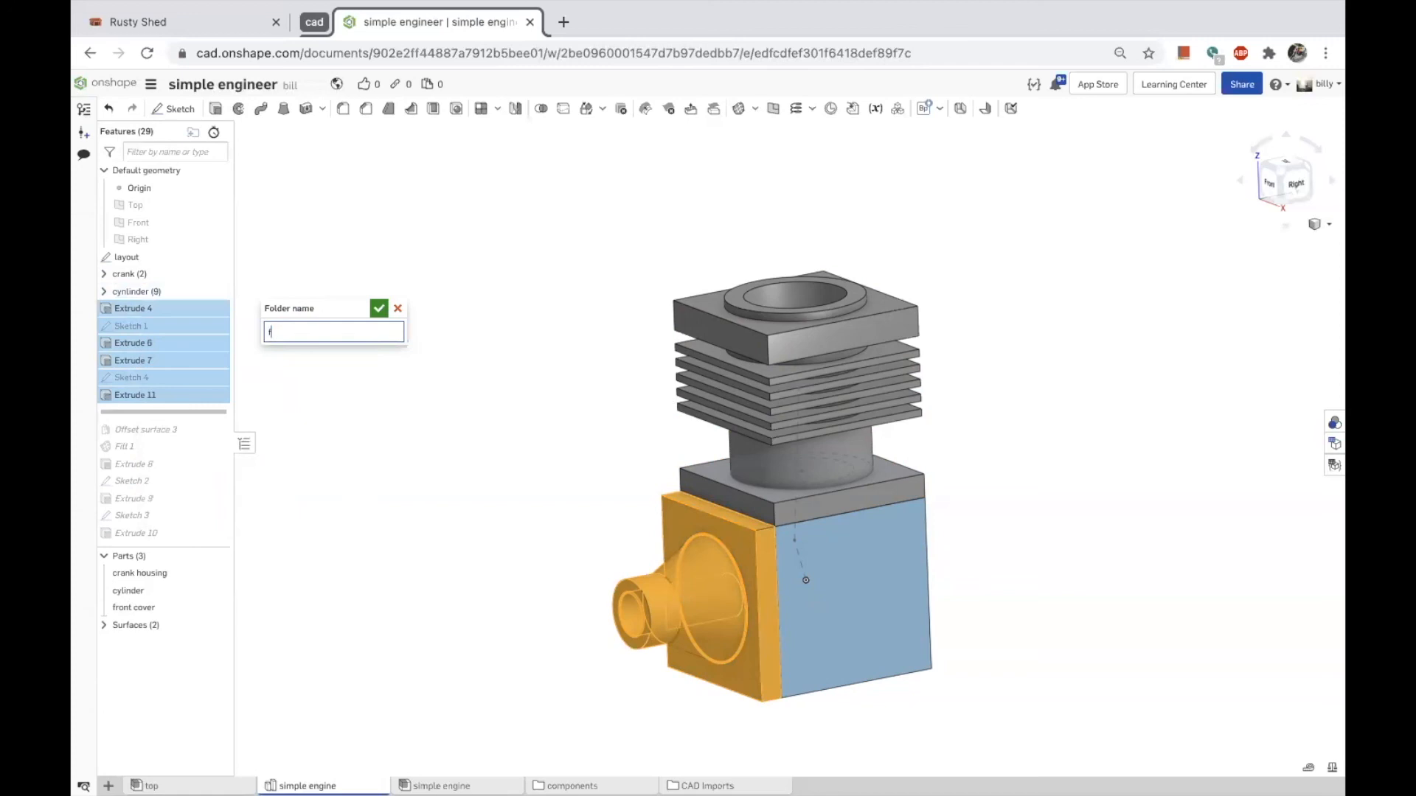
text(over)
key(Return)
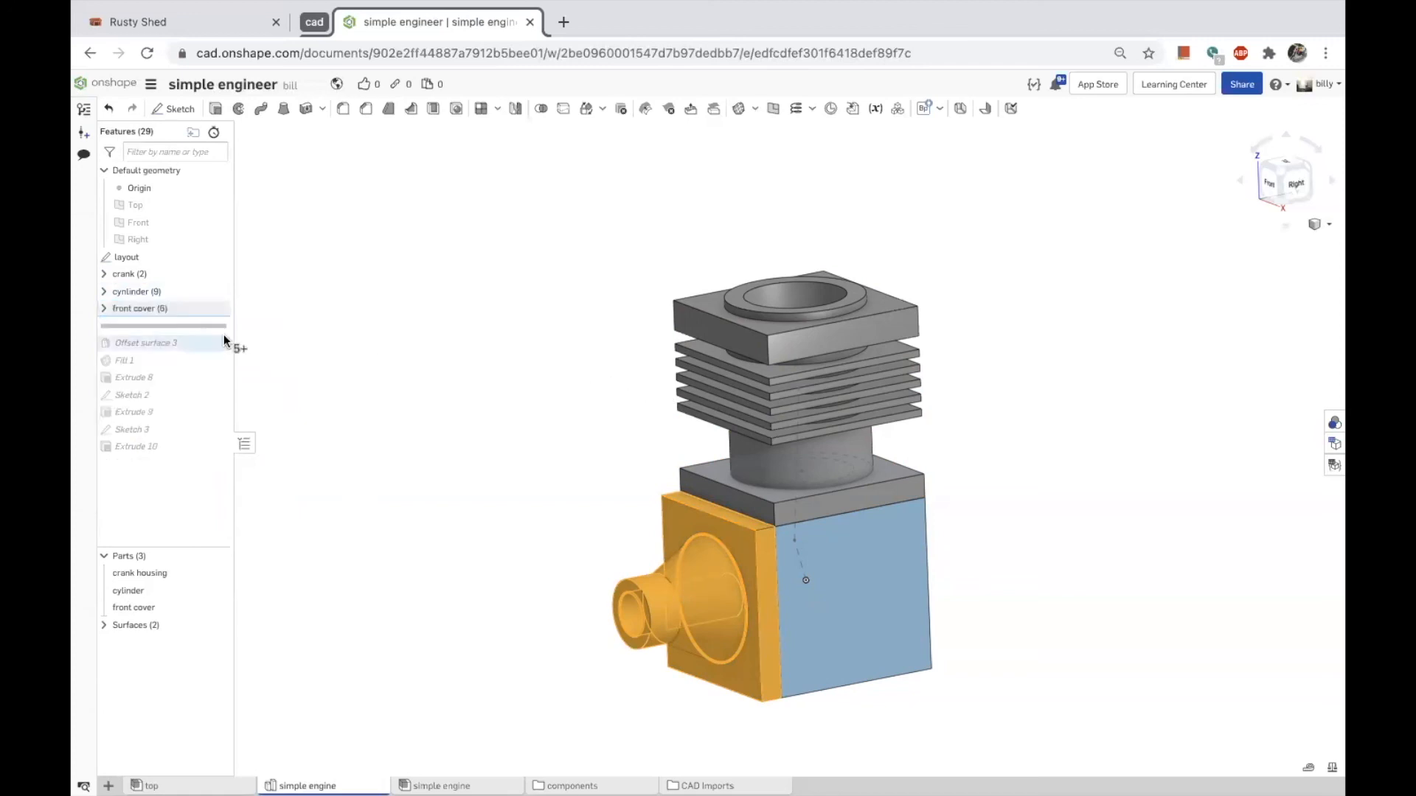
Roll the feature history forward to the end, past Extrude 10.
drag(214, 326, 181, 450)
click(308, 451)
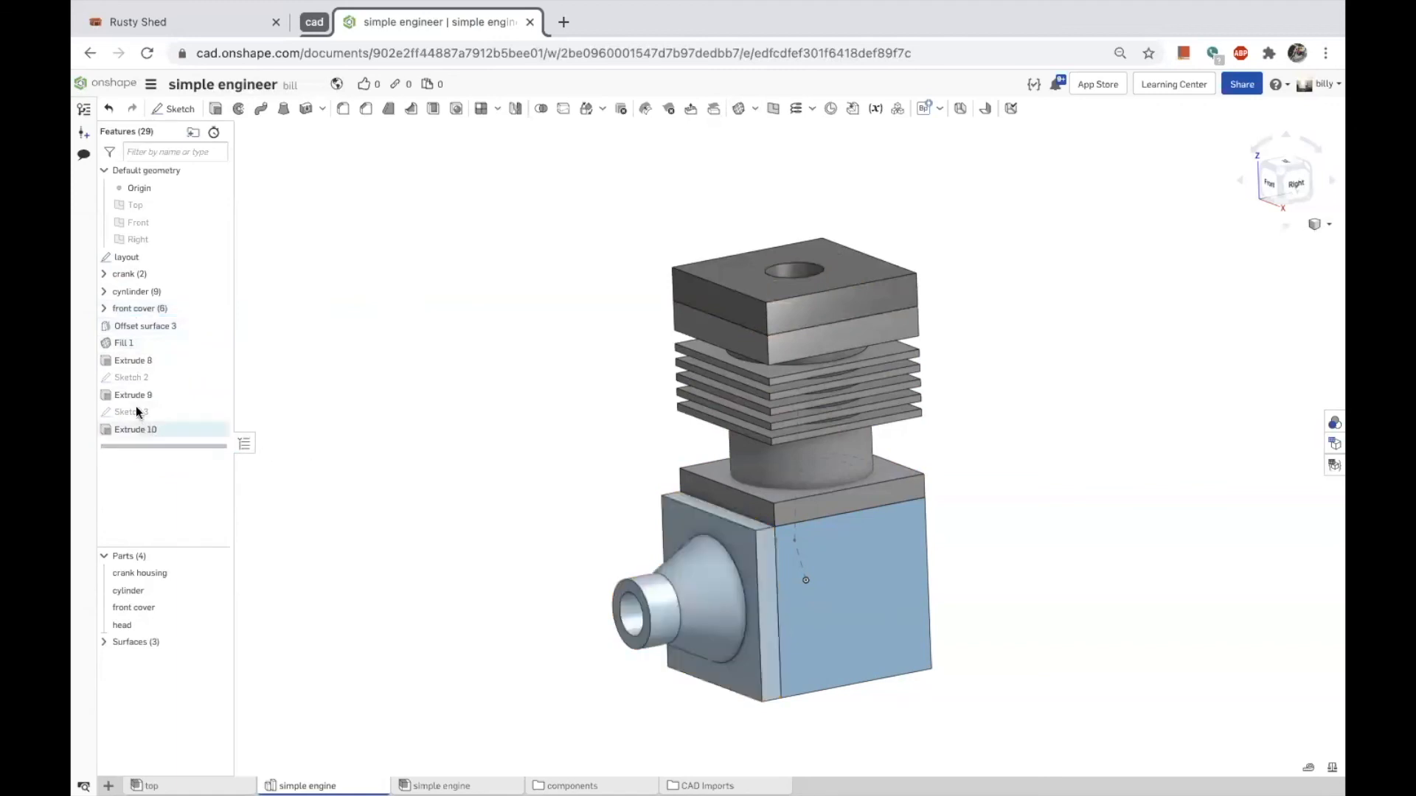
click(122, 329)
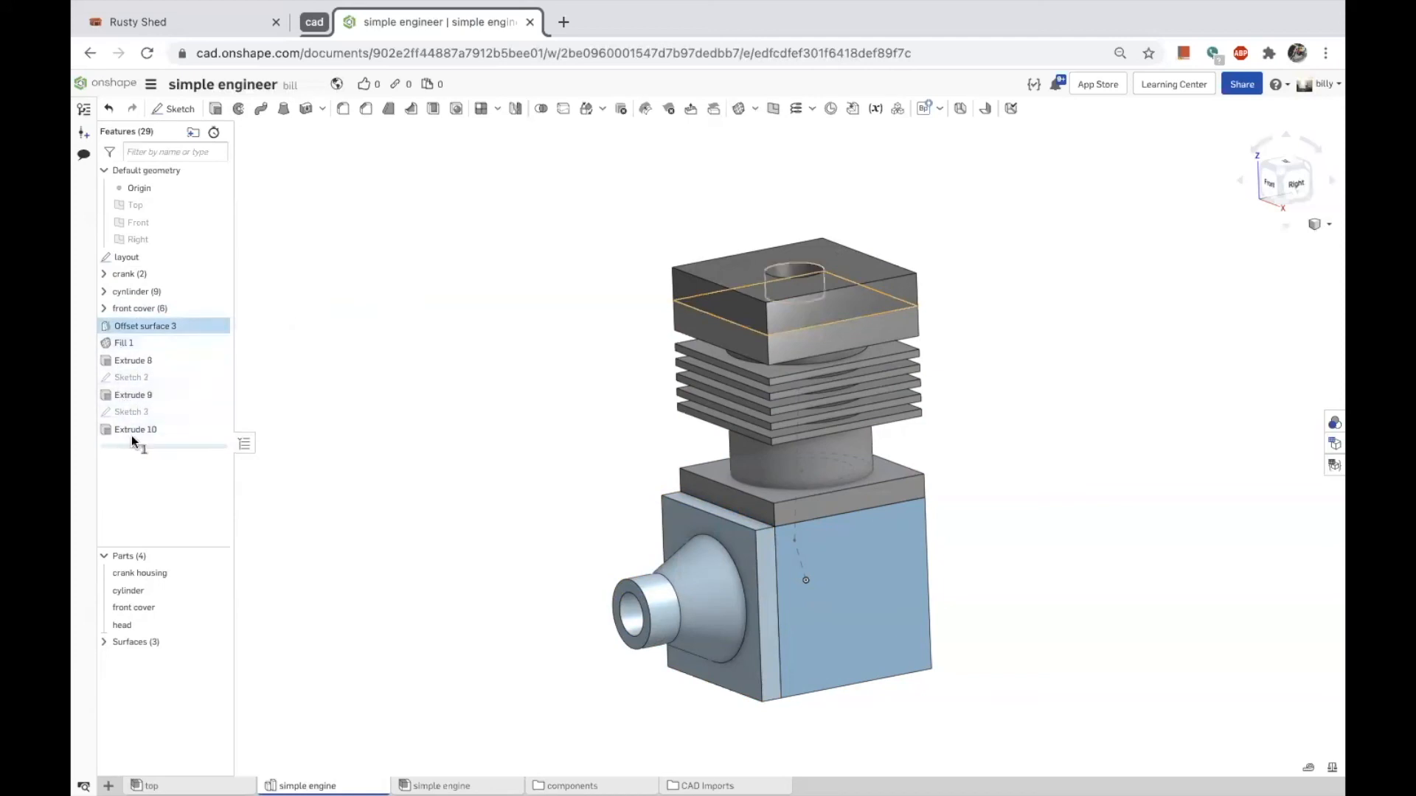
click(328, 428)
mouse_move(212, 448)
mouse_down()
mouse_move(192, 326)
mouse_move(196, 458)
mouse_up()
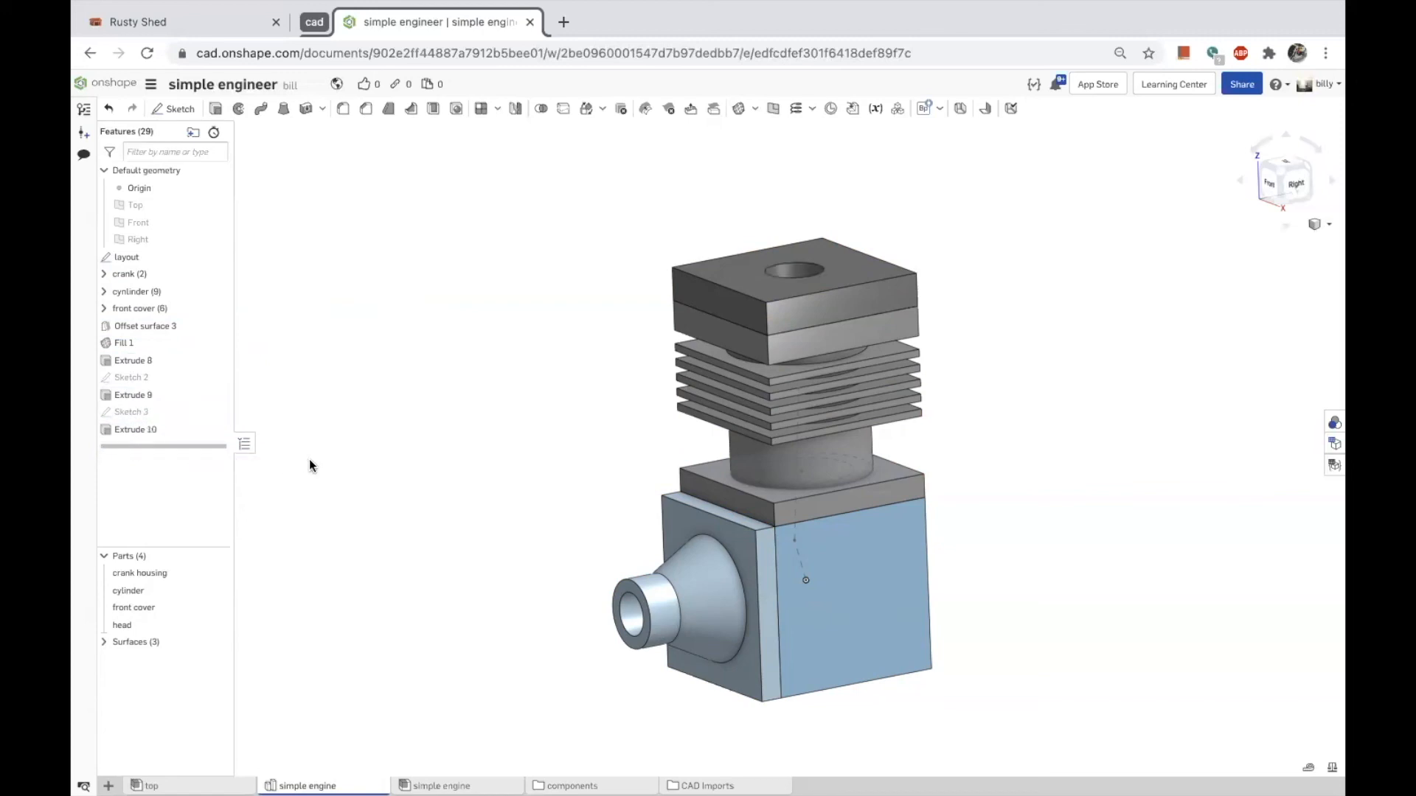
Group the features from Offset surface 3 through Extrude 10 into a folder named "head".
click(146, 326)
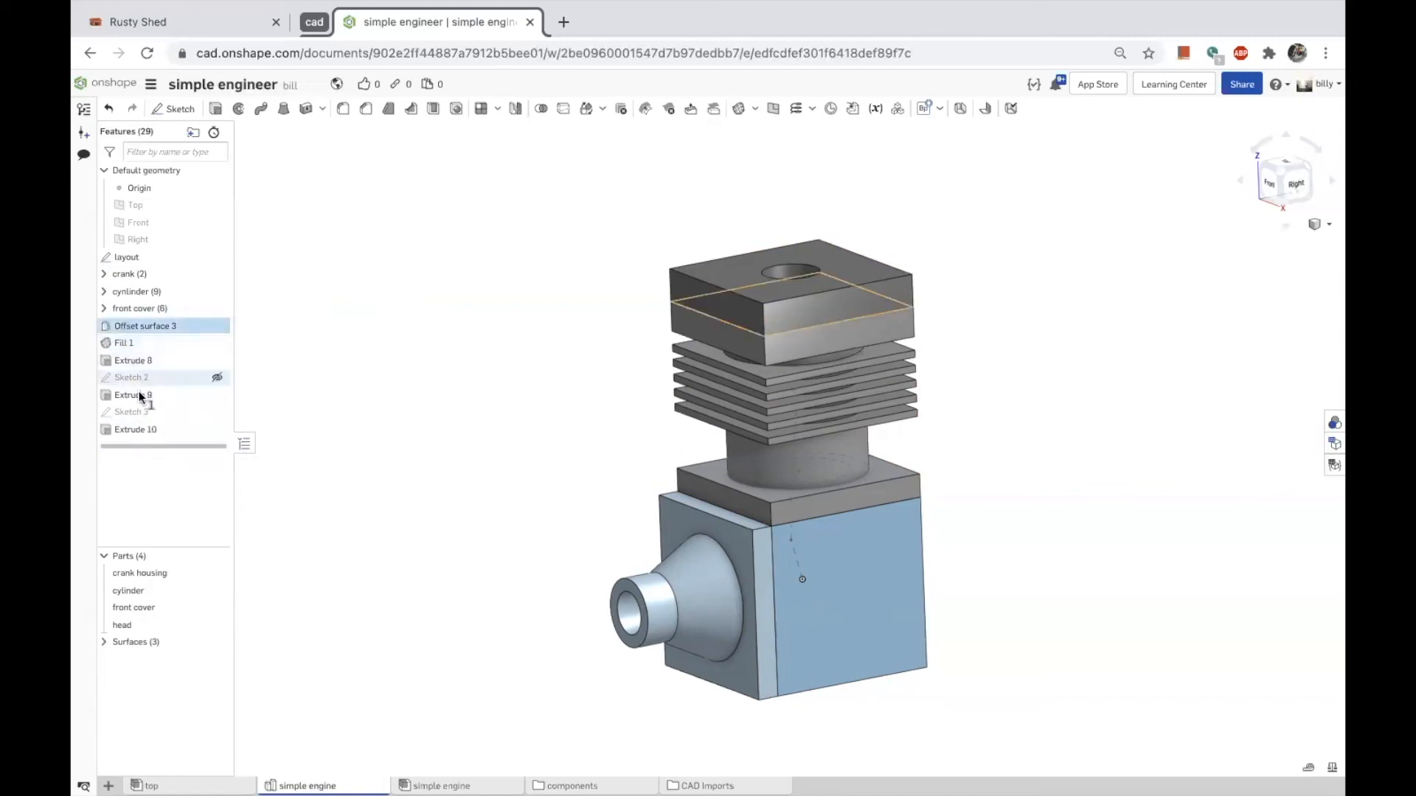
shift+click(140, 428)
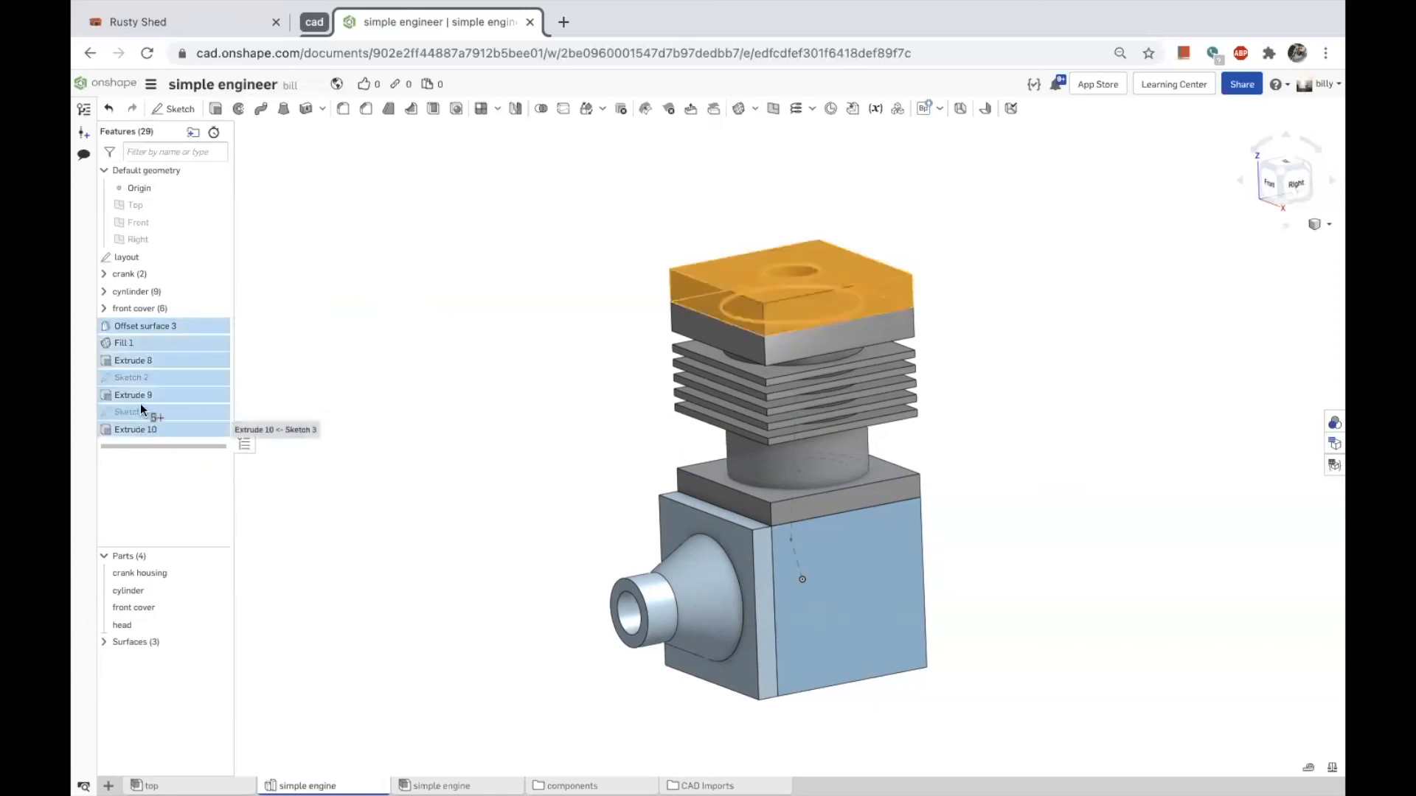
right_click(135, 397)
click(174, 407)
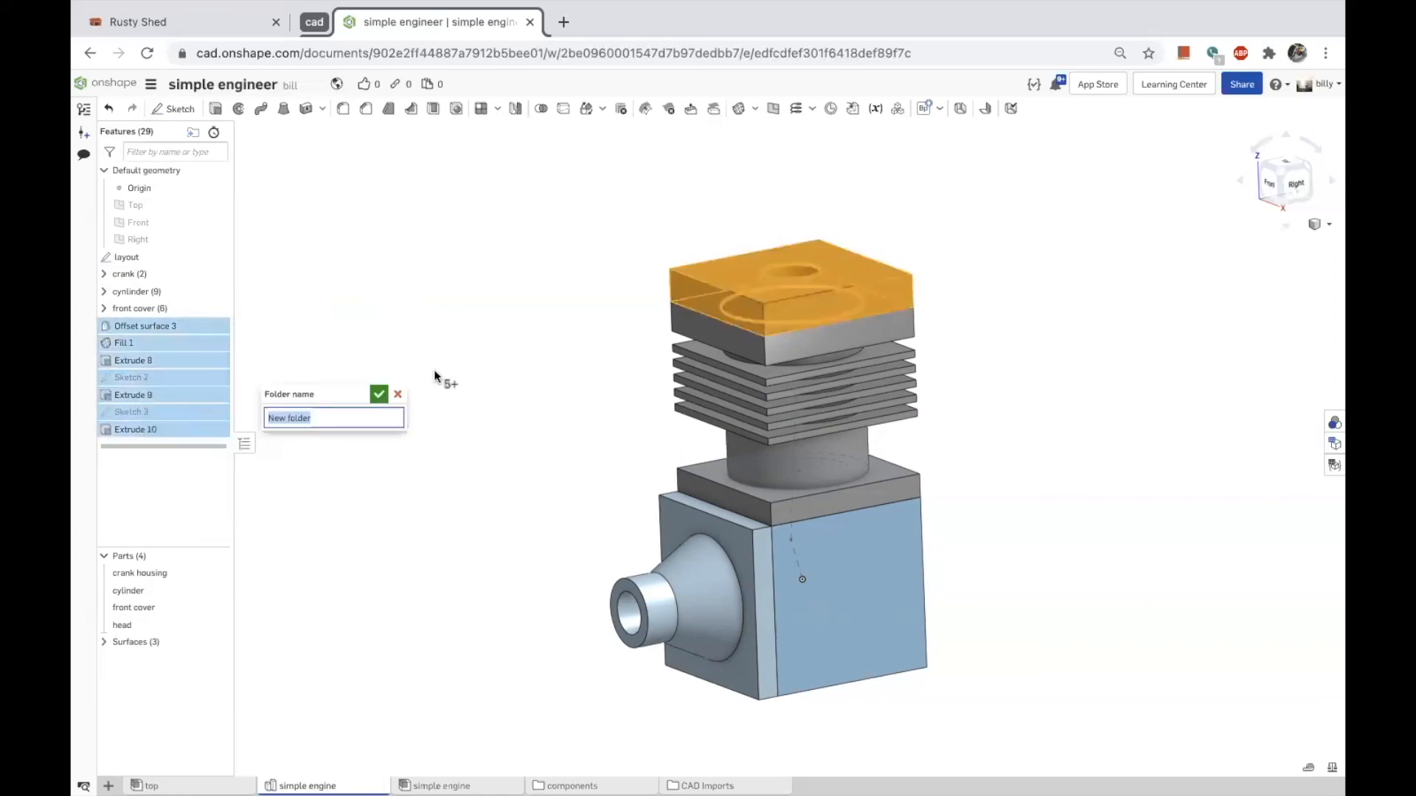
text(head)
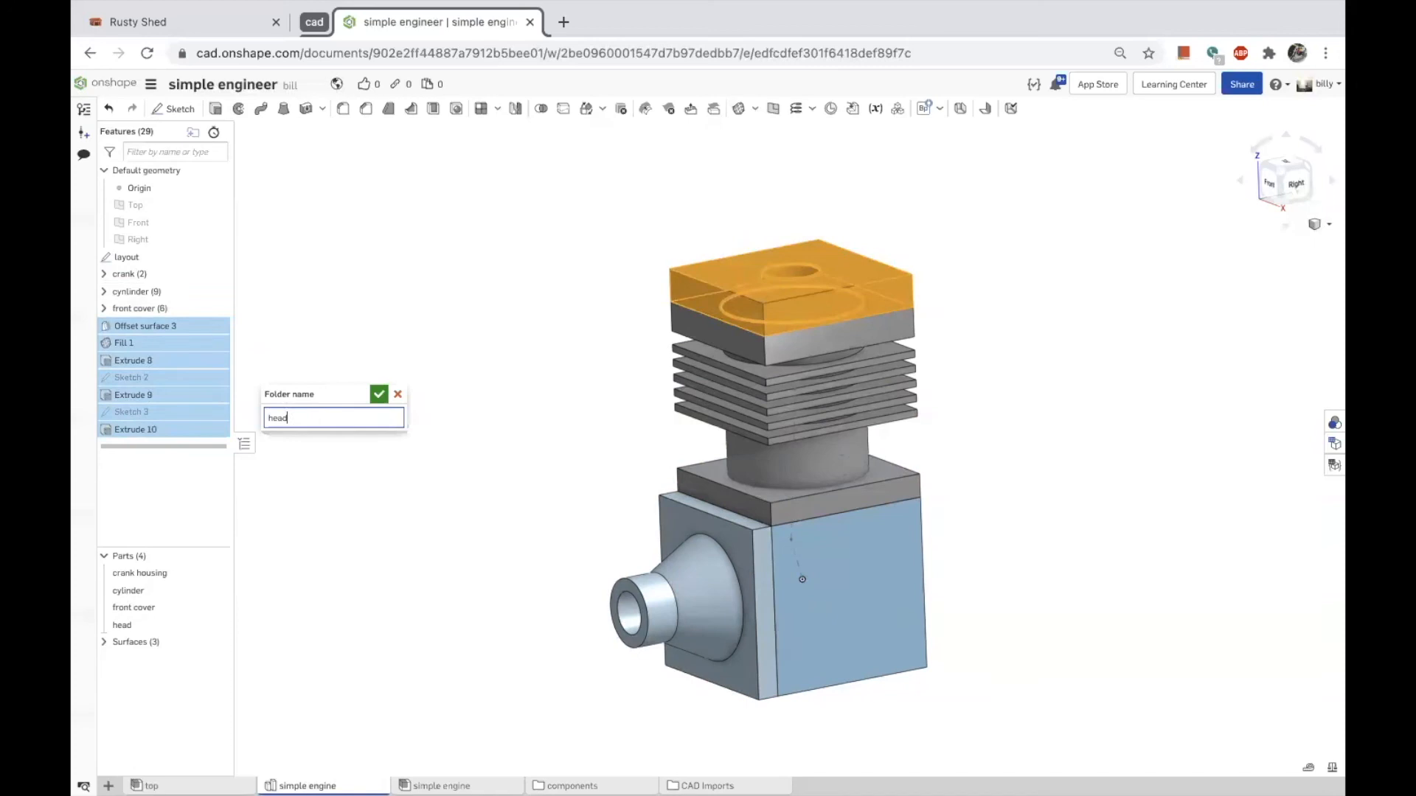
click(379, 394)
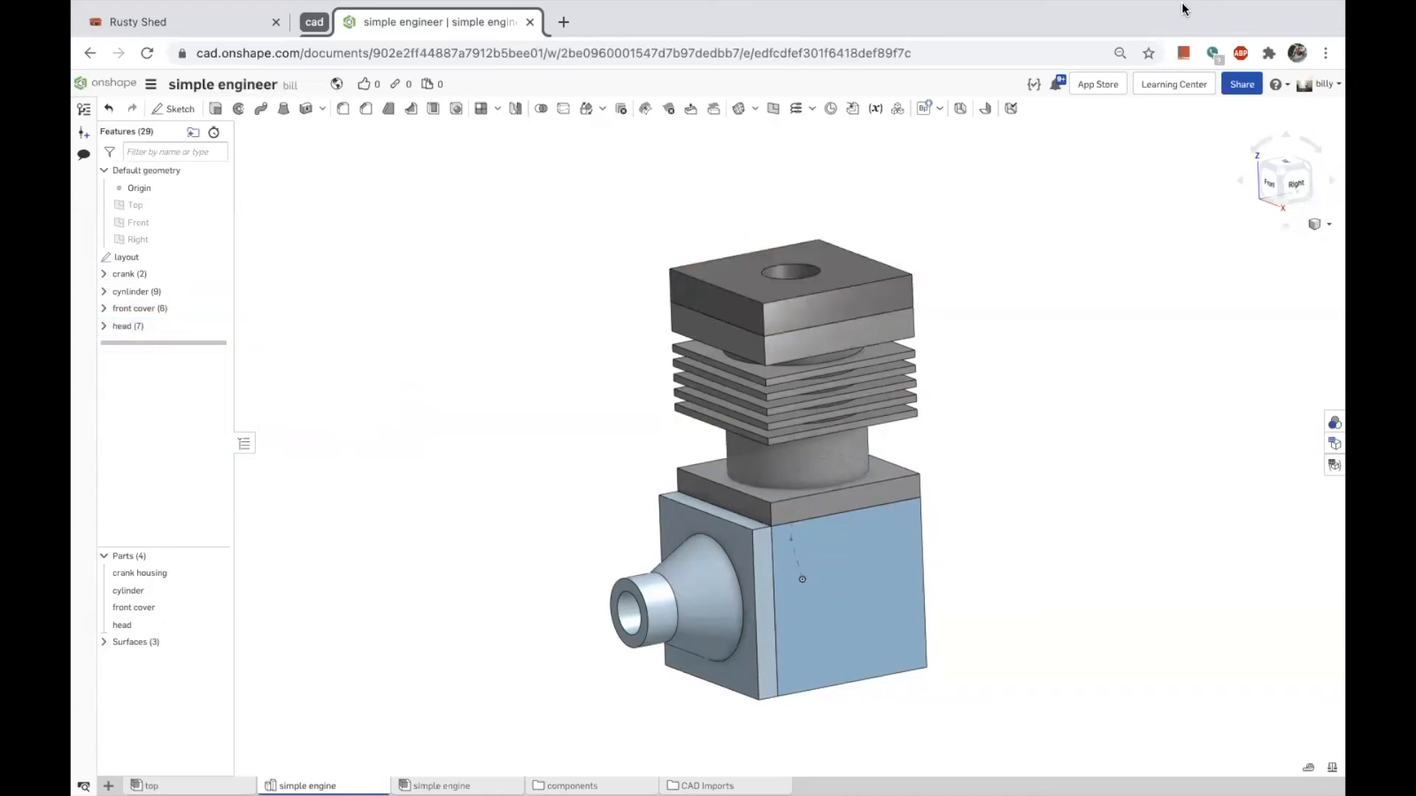
Open the simple engine imported part studio in the components folder and examine the reference engine from the front.
mouse_move(1184, 8)
mouse_move(465, 332)
right_down()
mouse_move(494, 329)
mouse_move(487, 340)
right_up()
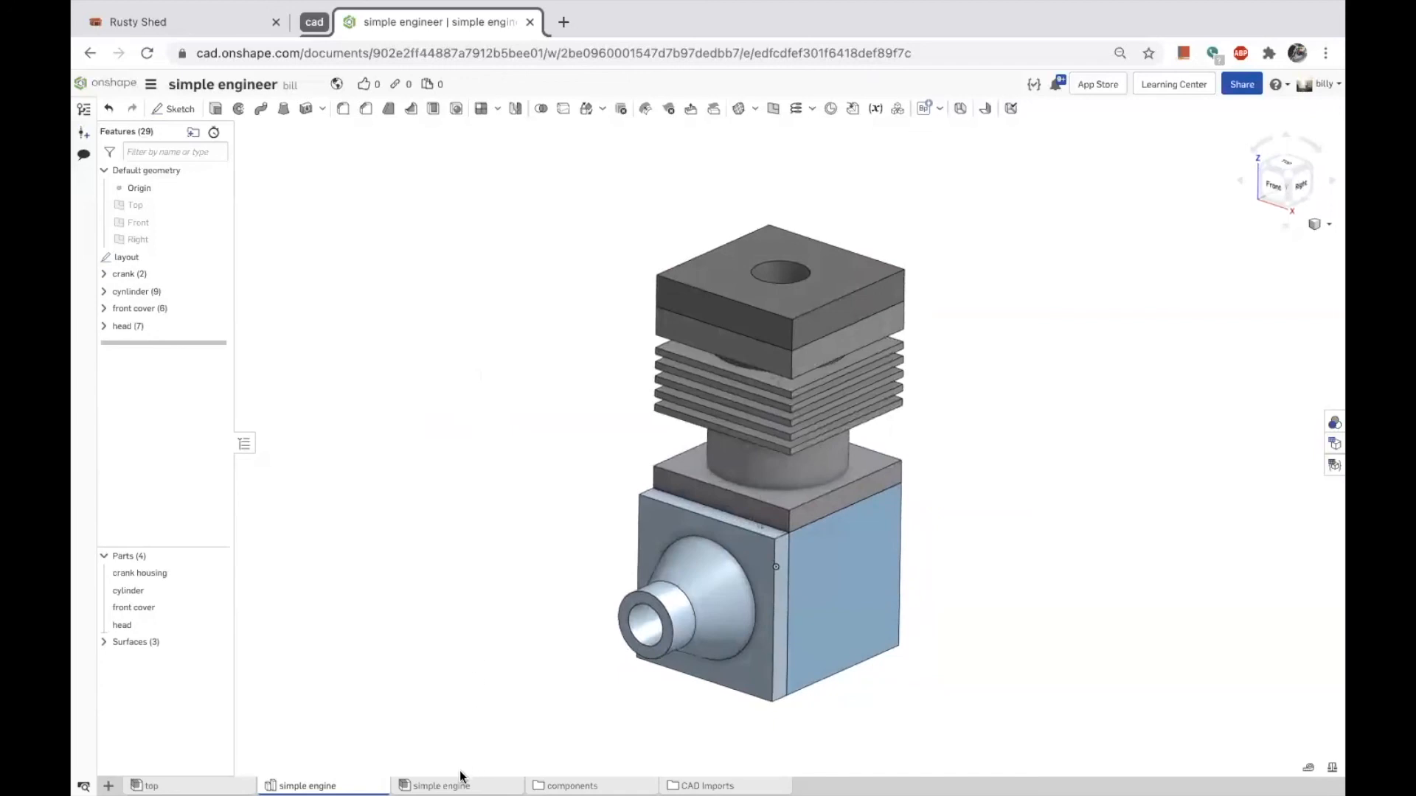
mouse_move(457, 778)
click(573, 787)
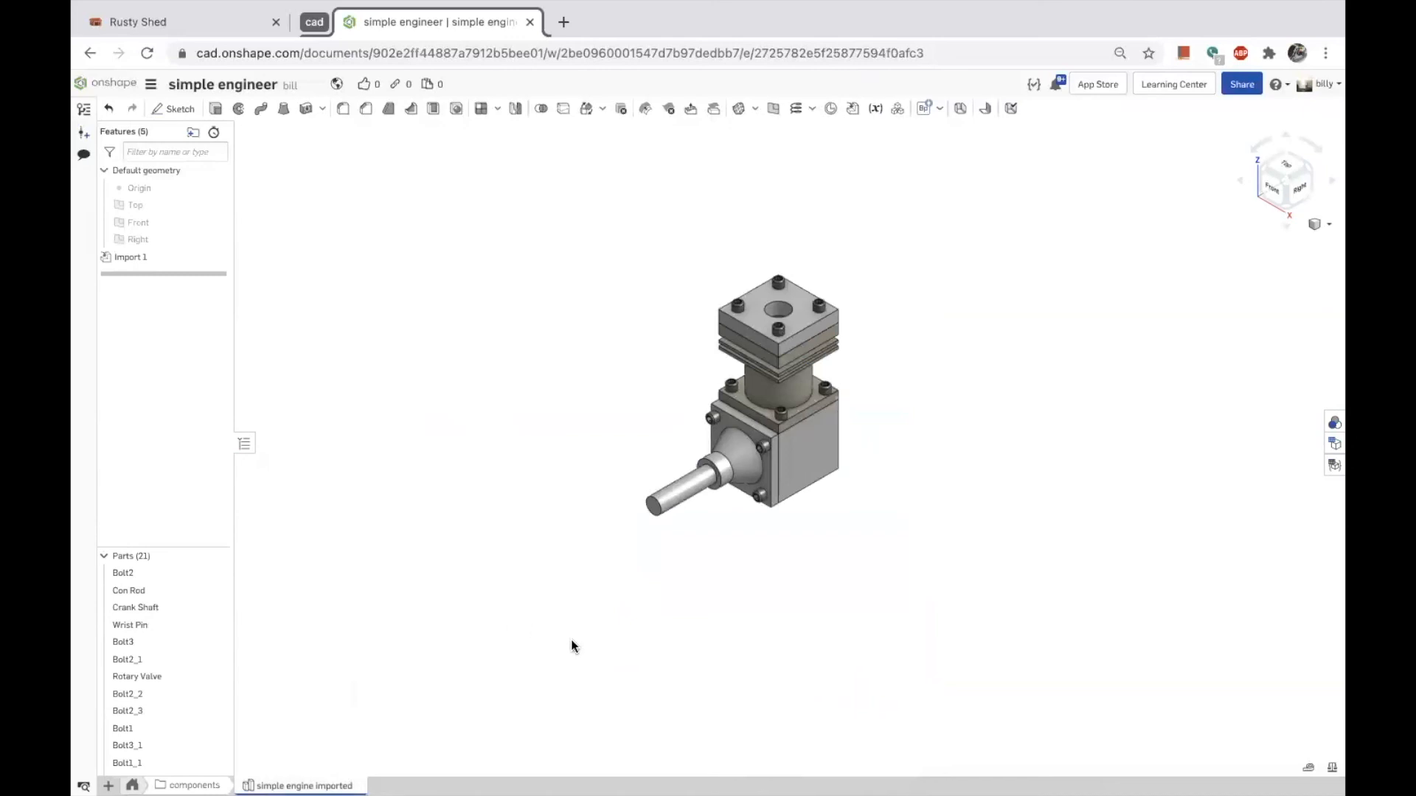
right_drag(763, 648, 857, 613)
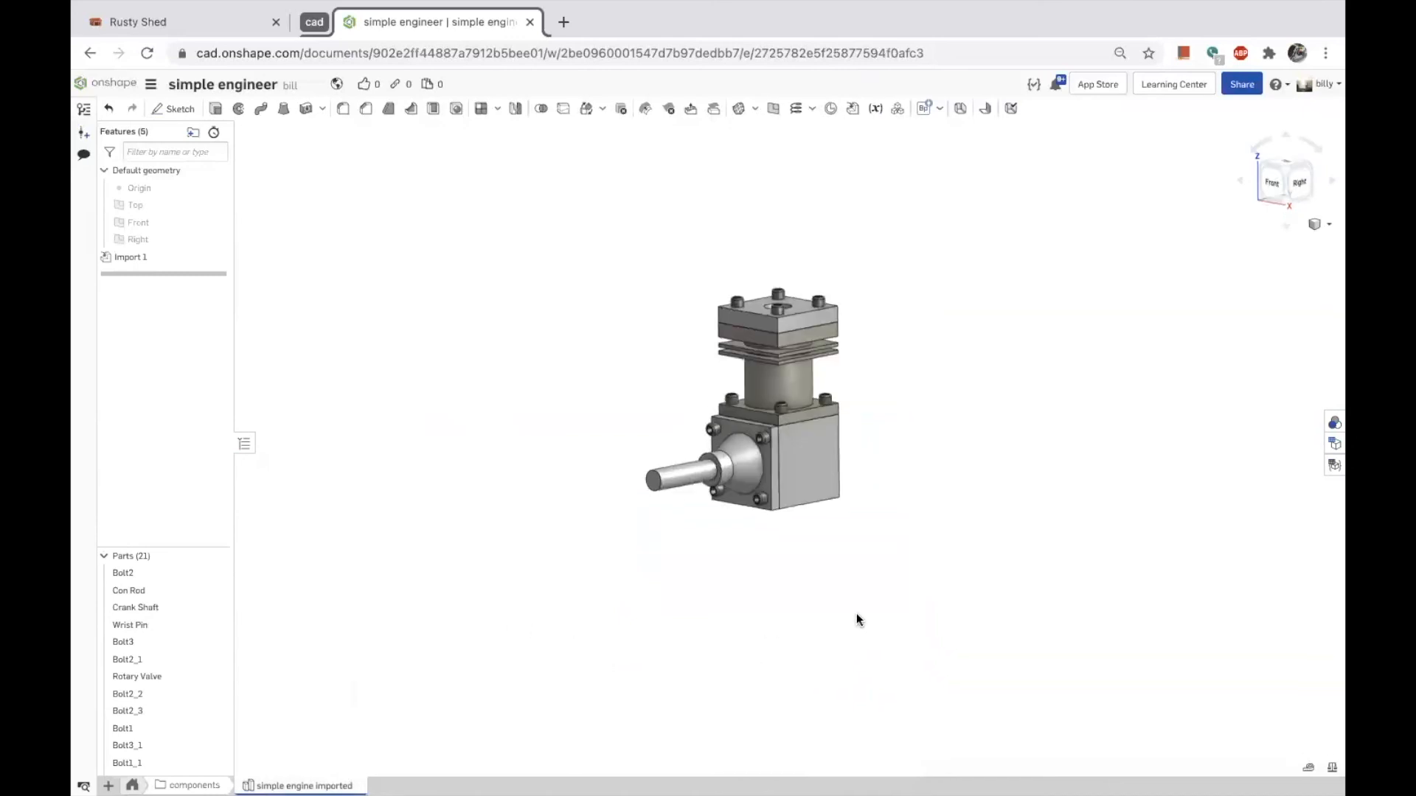
click(1276, 181)
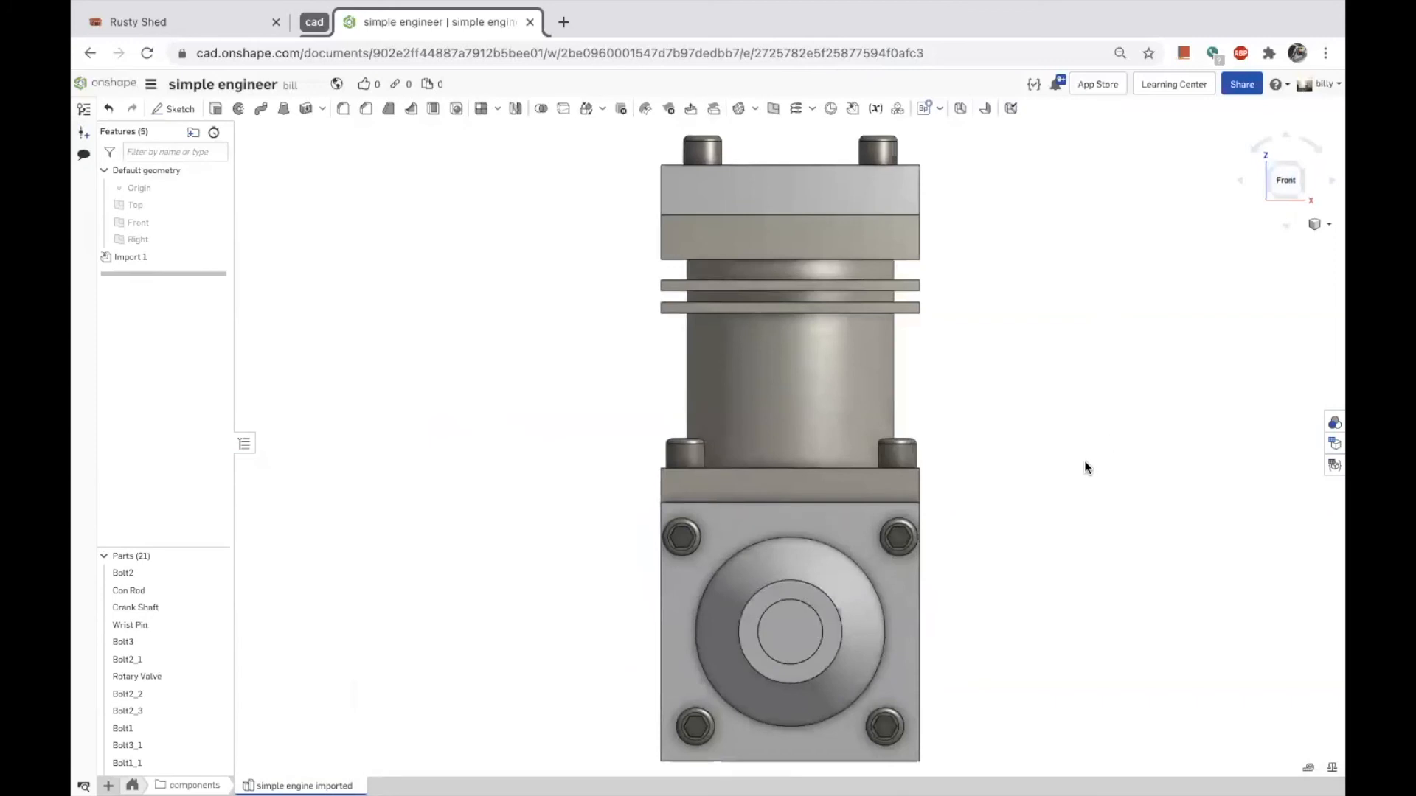
Show the origin and the Top, Front and Right planes to check the imported engine's placement, and hide the planes again.
click(217, 188)
click(214, 205)
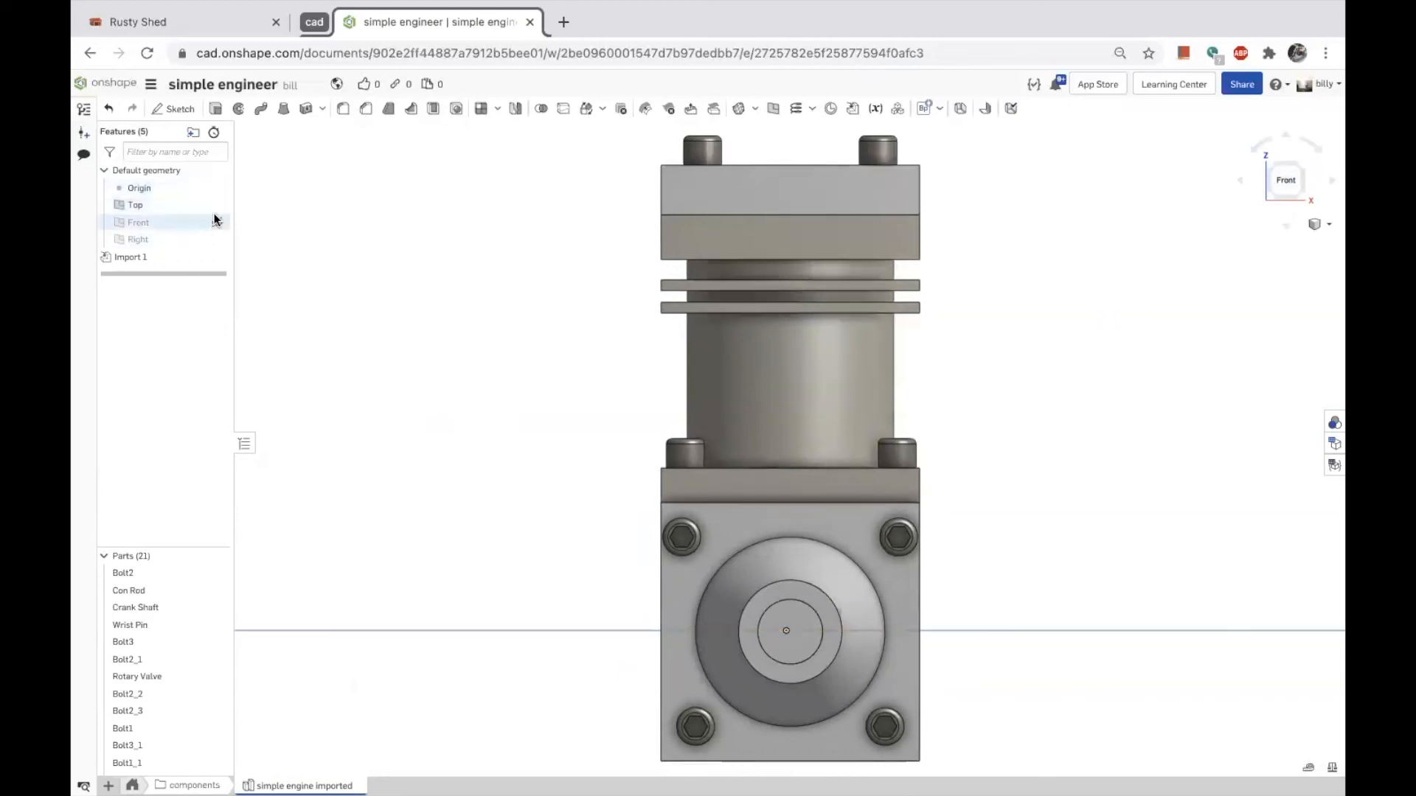
click(217, 222)
click(217, 240)
scroll(550, 364, down, 3)
right_drag(662, 374, 790, 392)
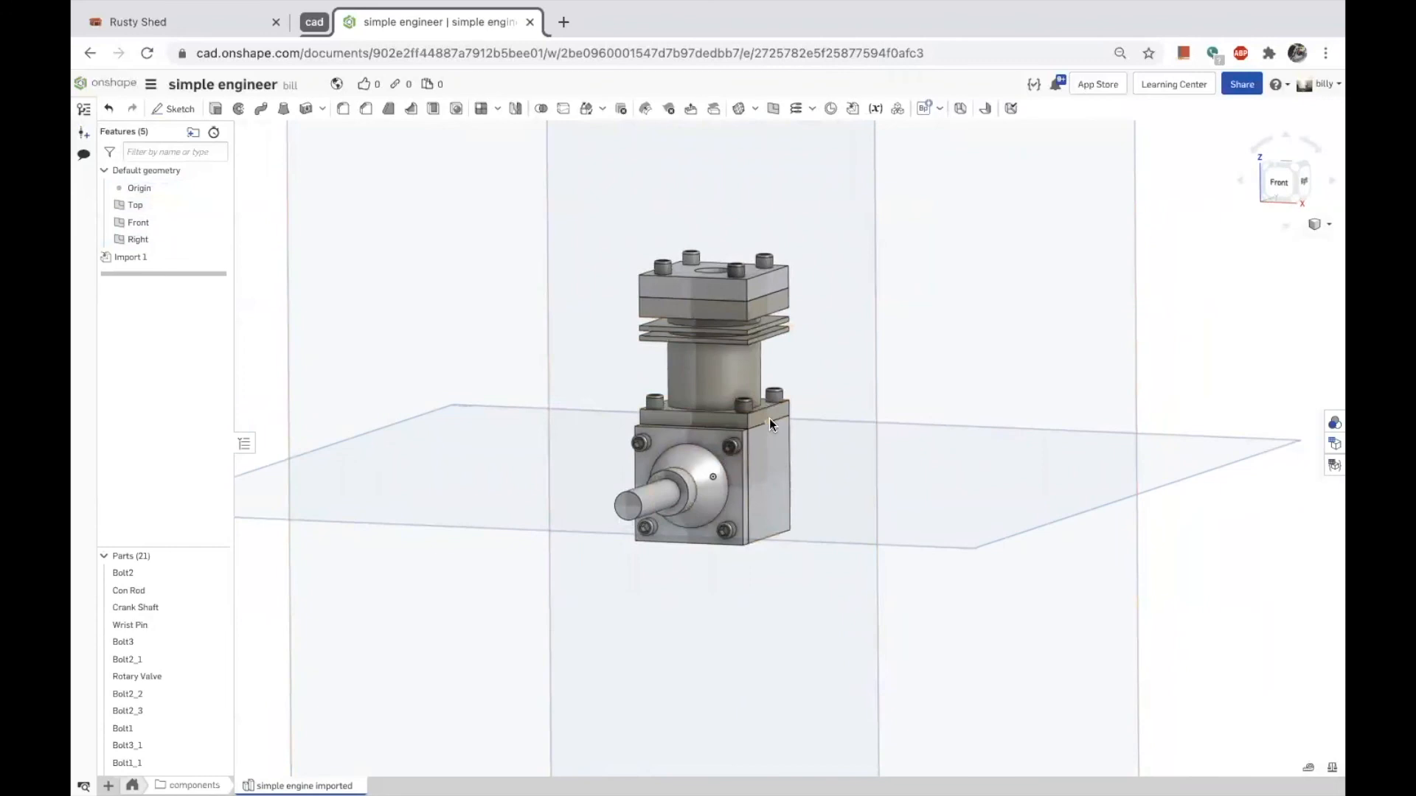
key(p)
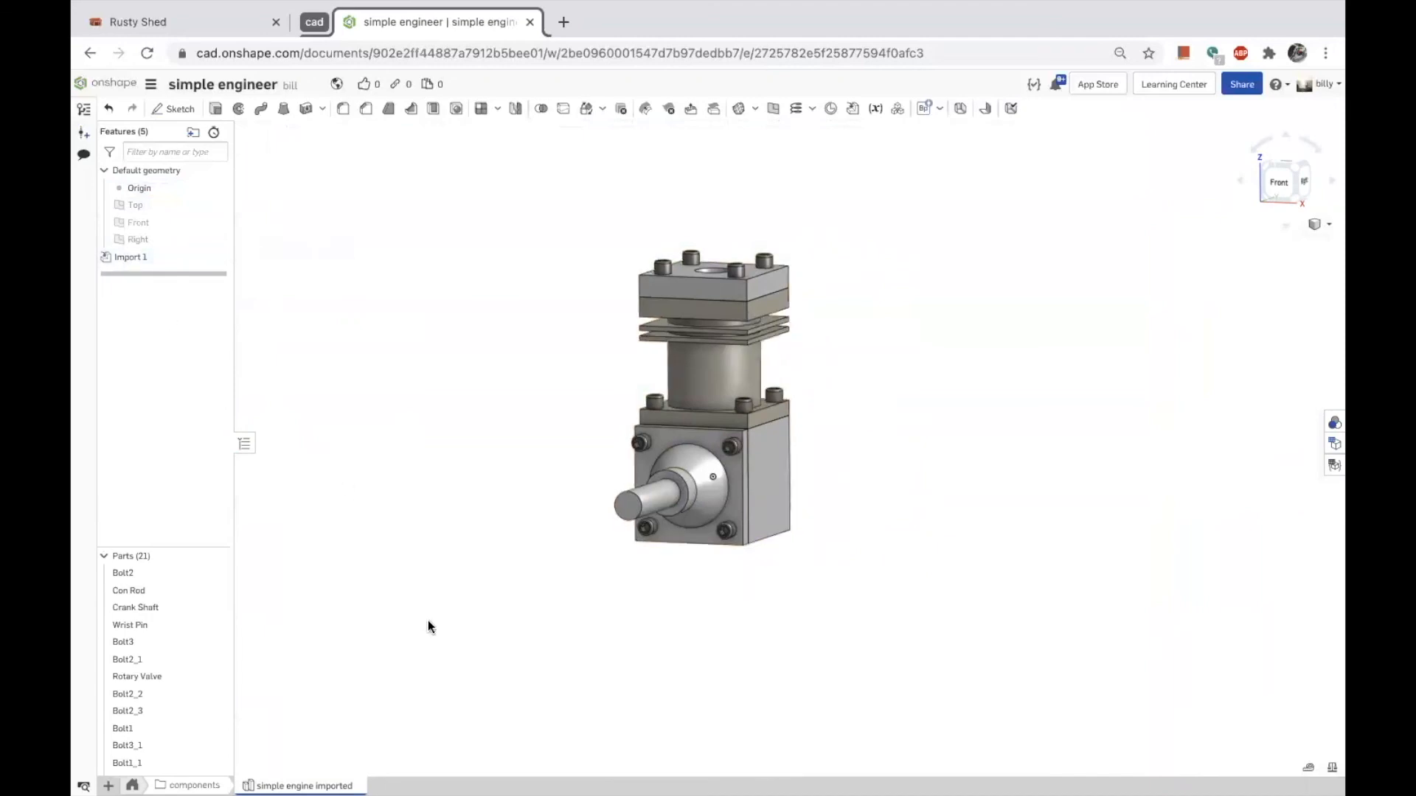
Move the simple engine assembly into the components folder and place it ahead of simple engine imported.
click(132, 786)
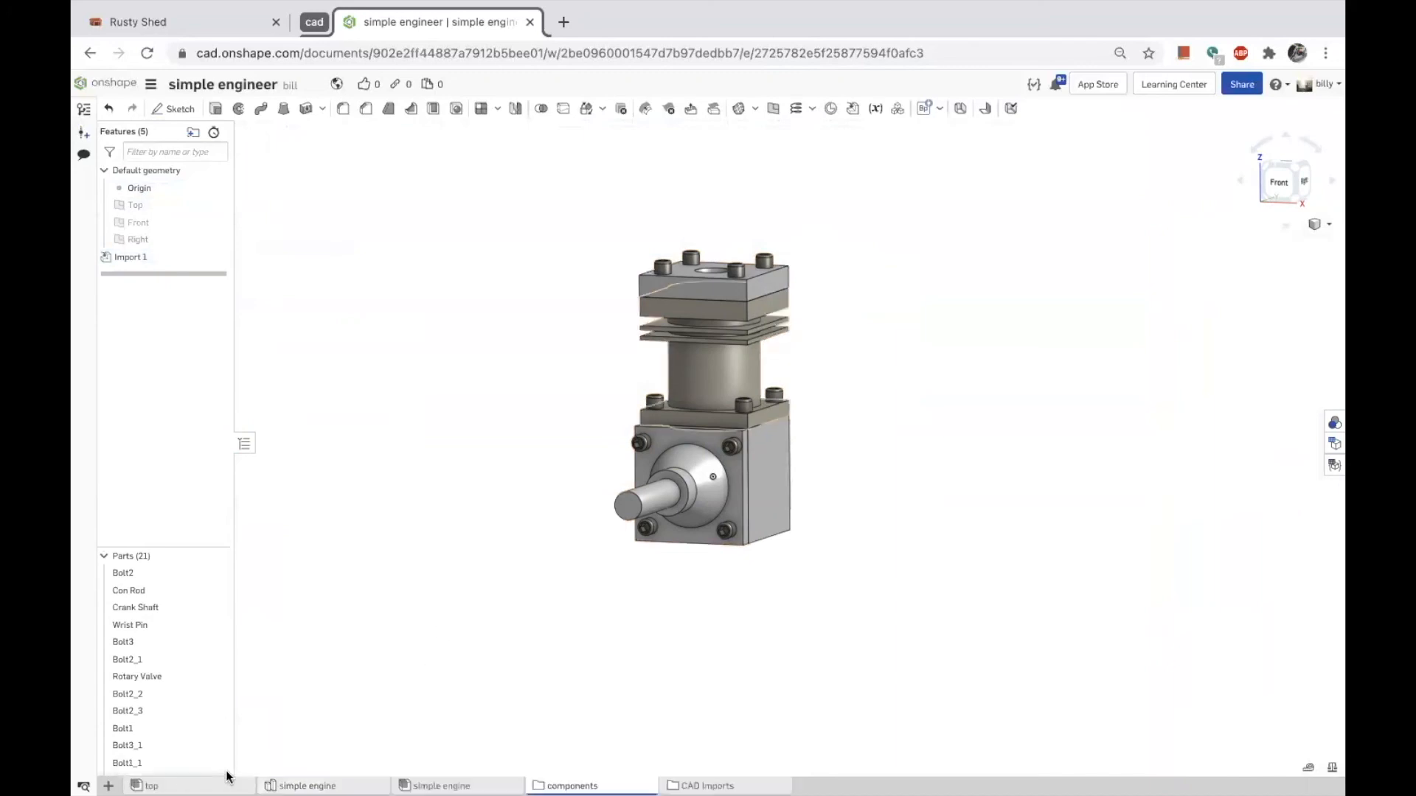
click(458, 783)
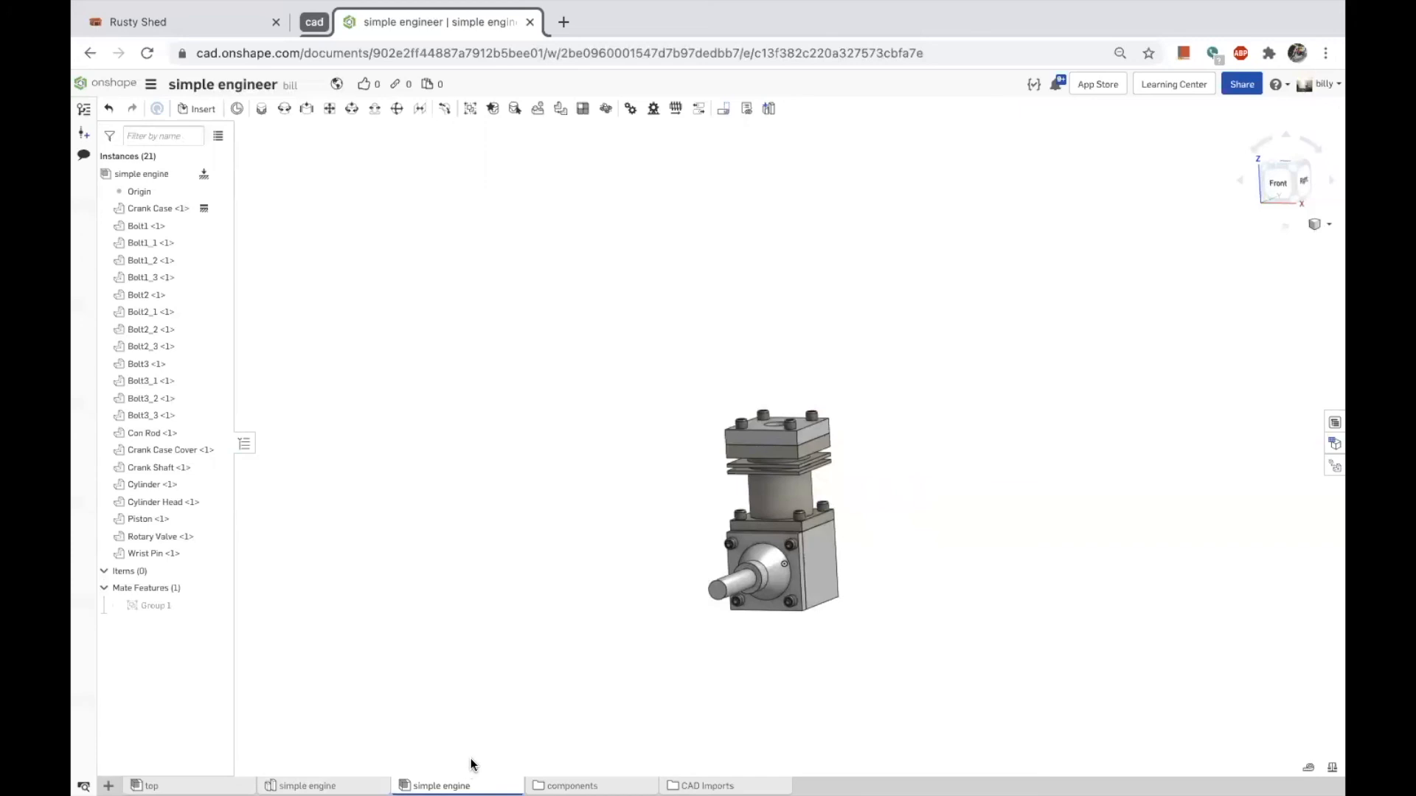
mouse_move(464, 780)
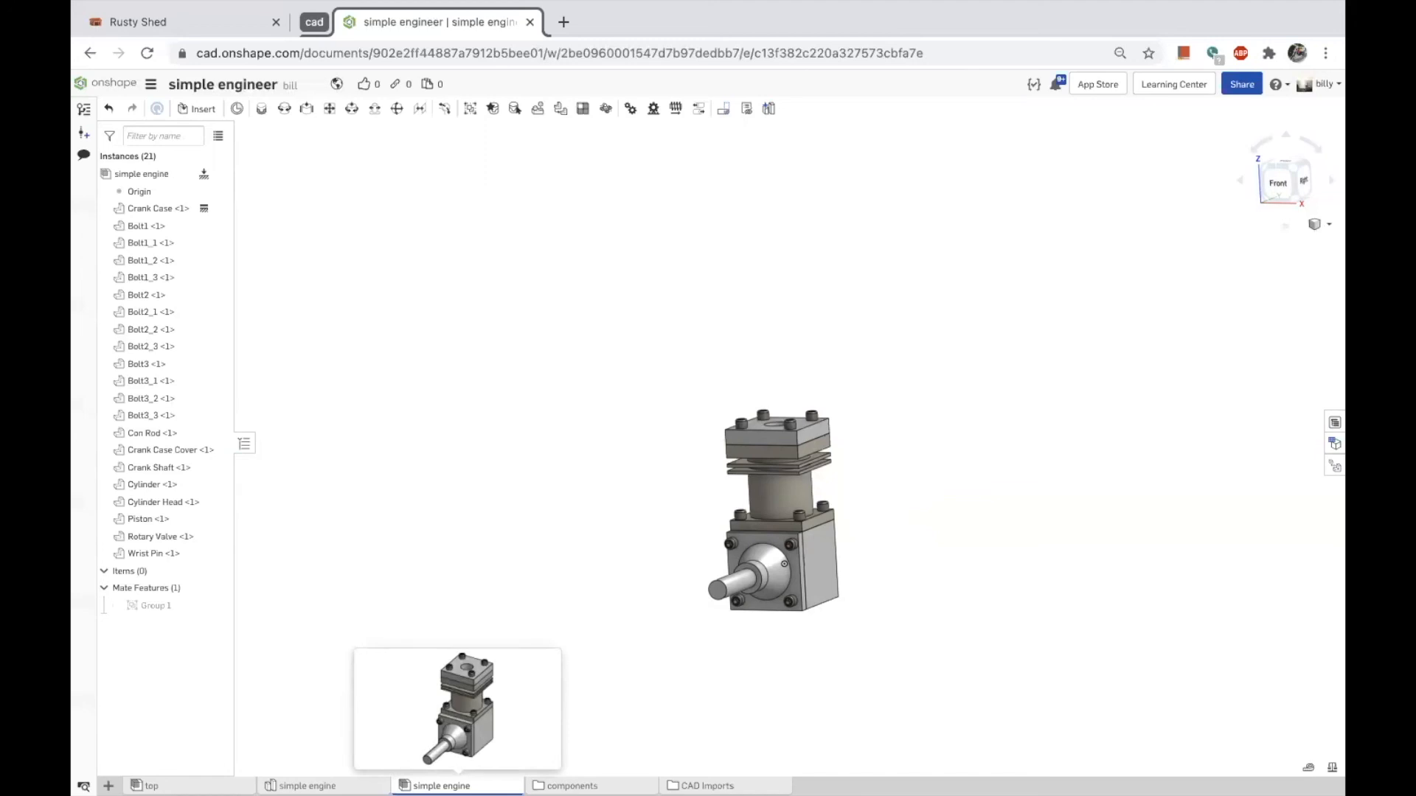
drag(465, 785, 566, 785)
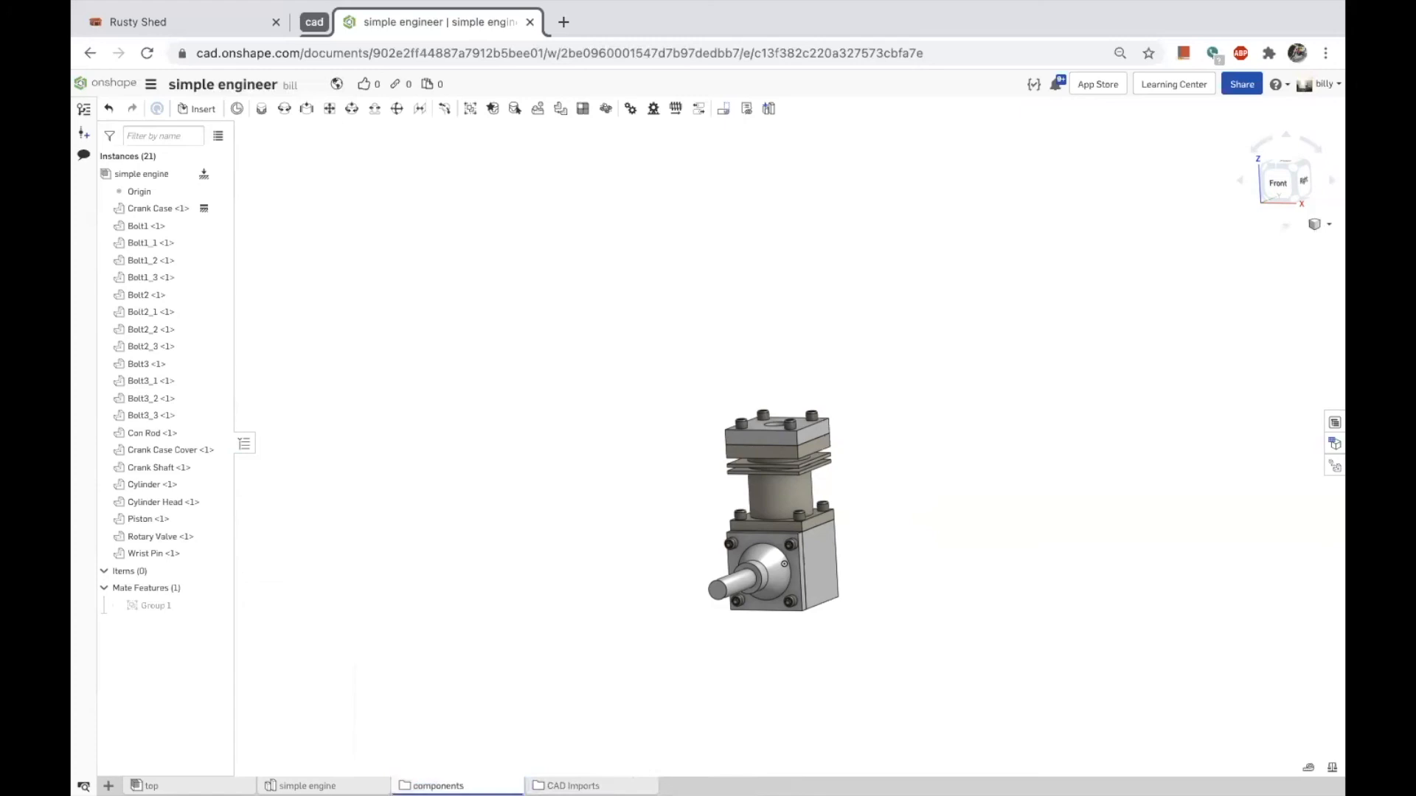
click(428, 783)
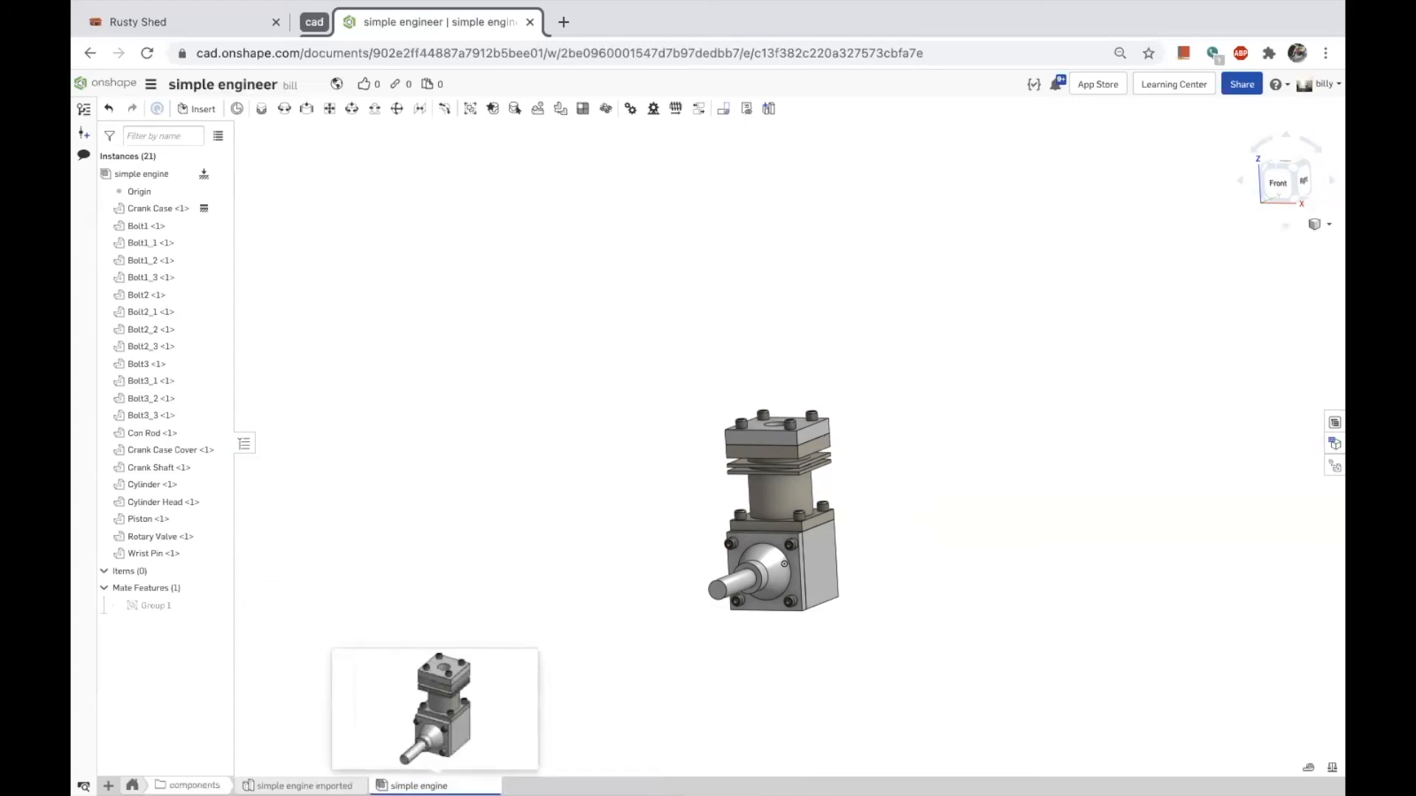
drag(417, 785, 278, 786)
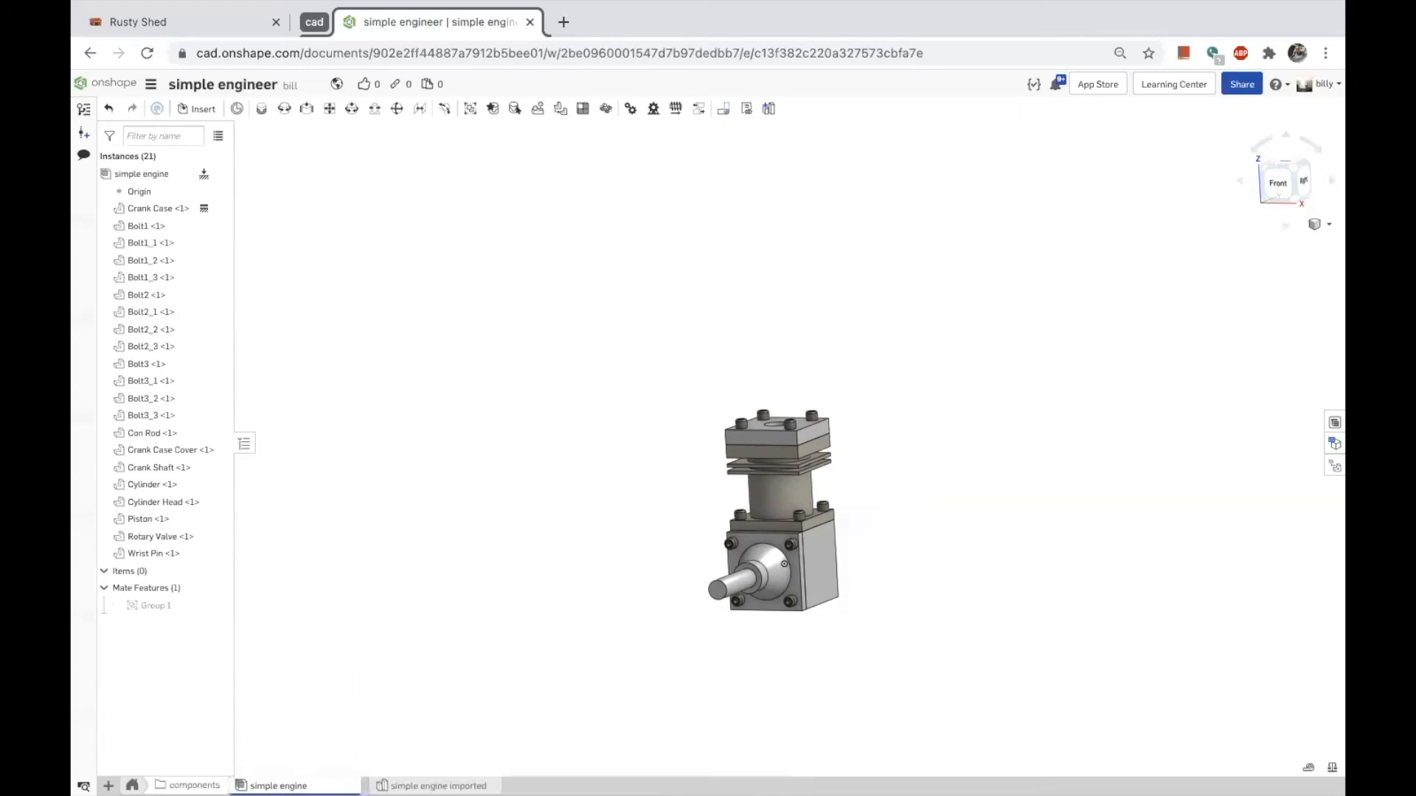
mouse_move(435, 786)
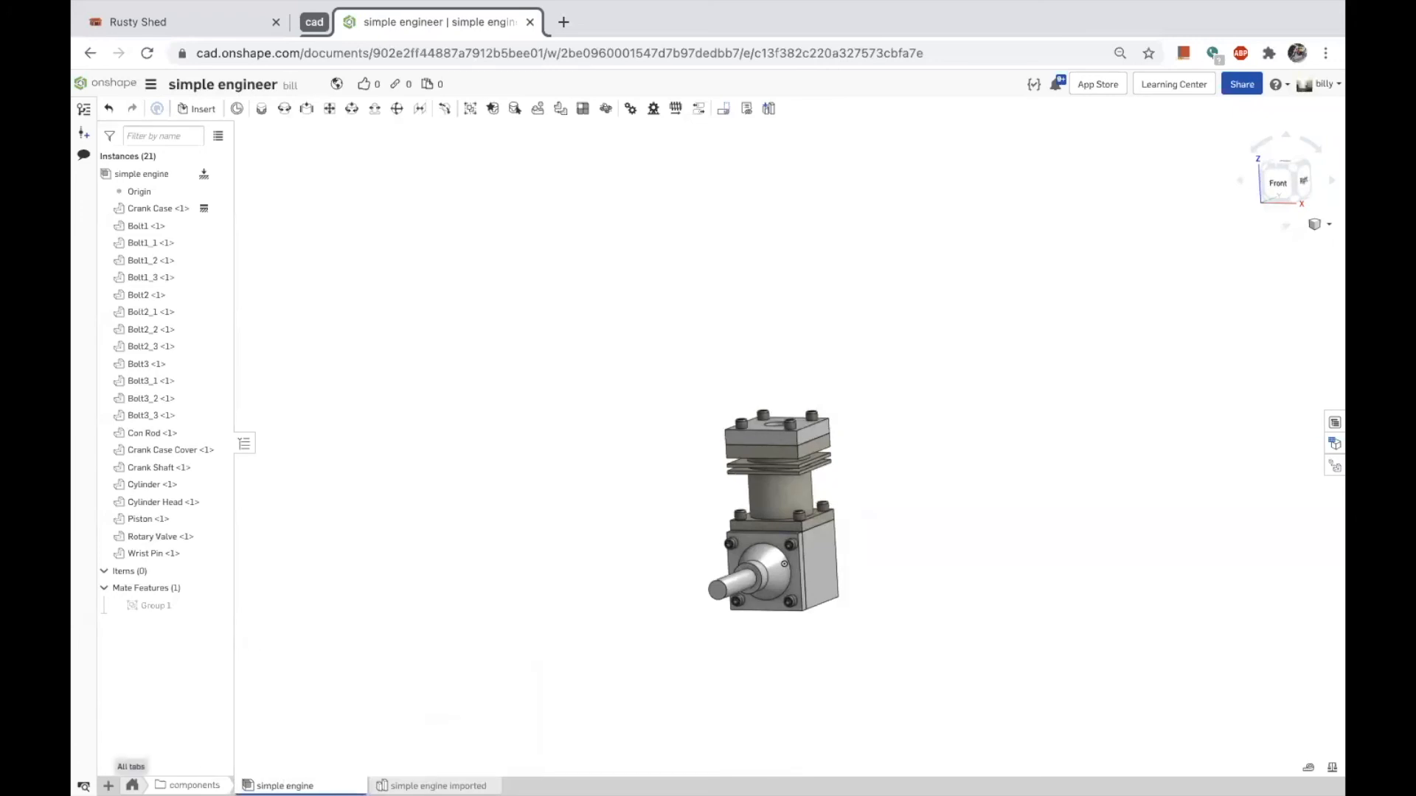
Create a new assembly directly after the top assembly in the document's main level and name it "simple engine".
click(132, 785)
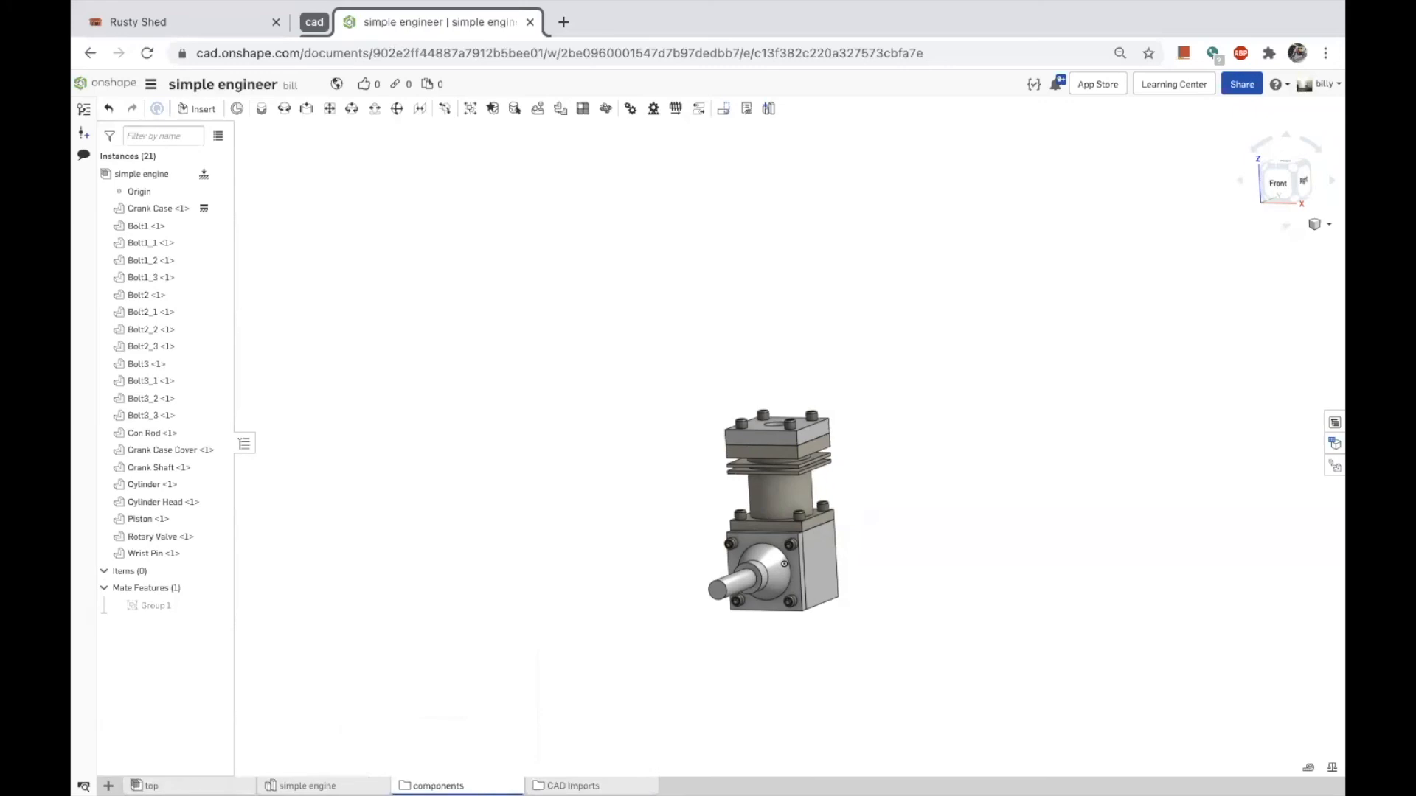
mouse_move(307, 785)
click(152, 785)
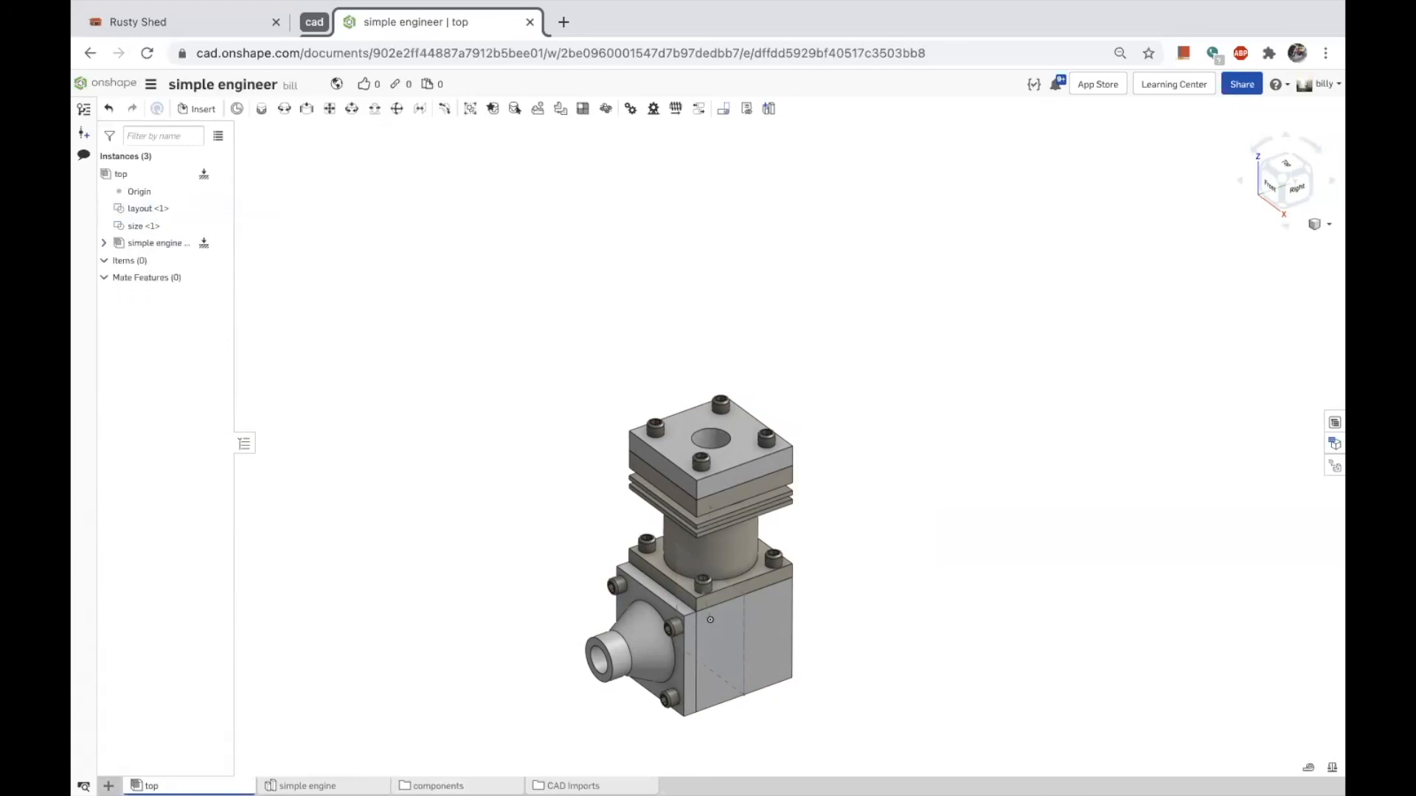
click(108, 786)
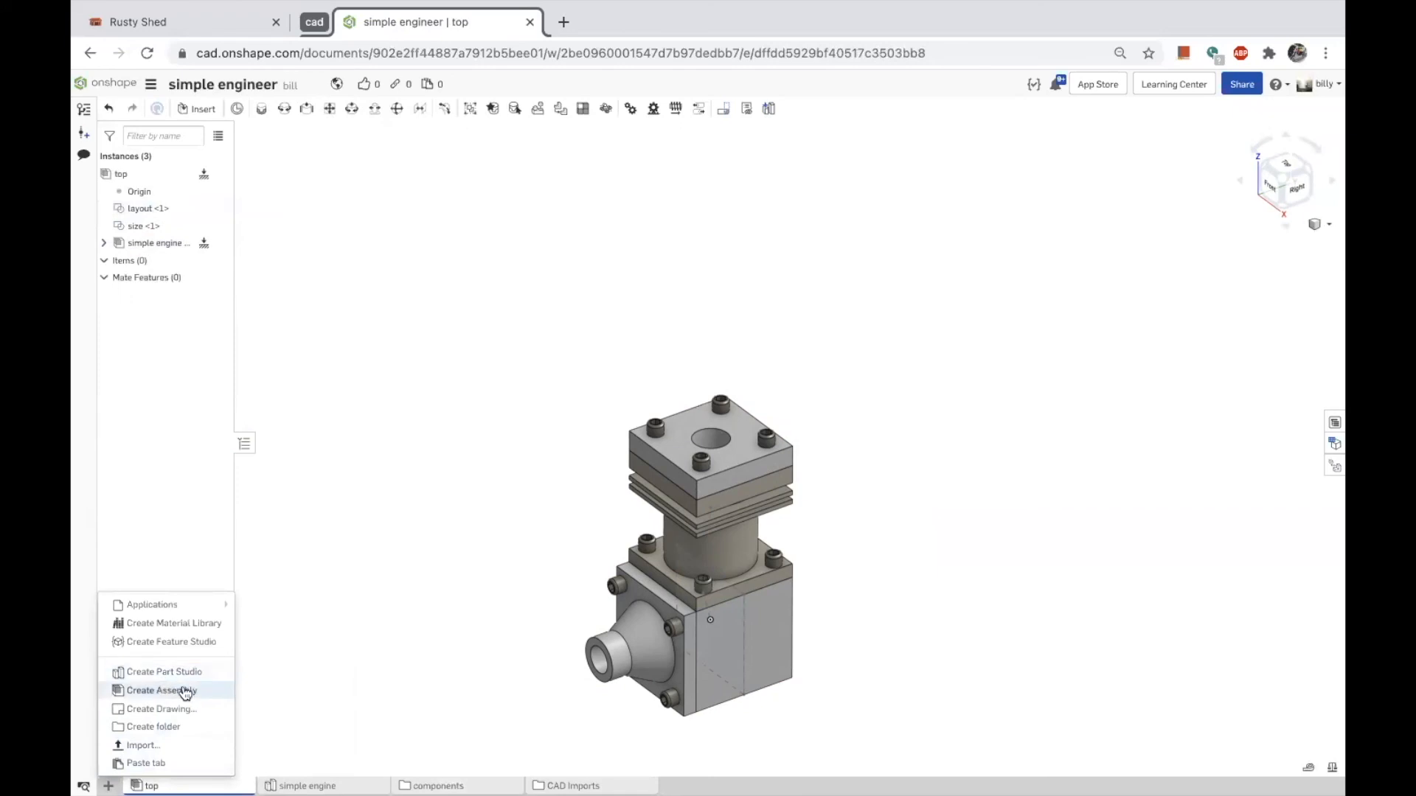
click(185, 692)
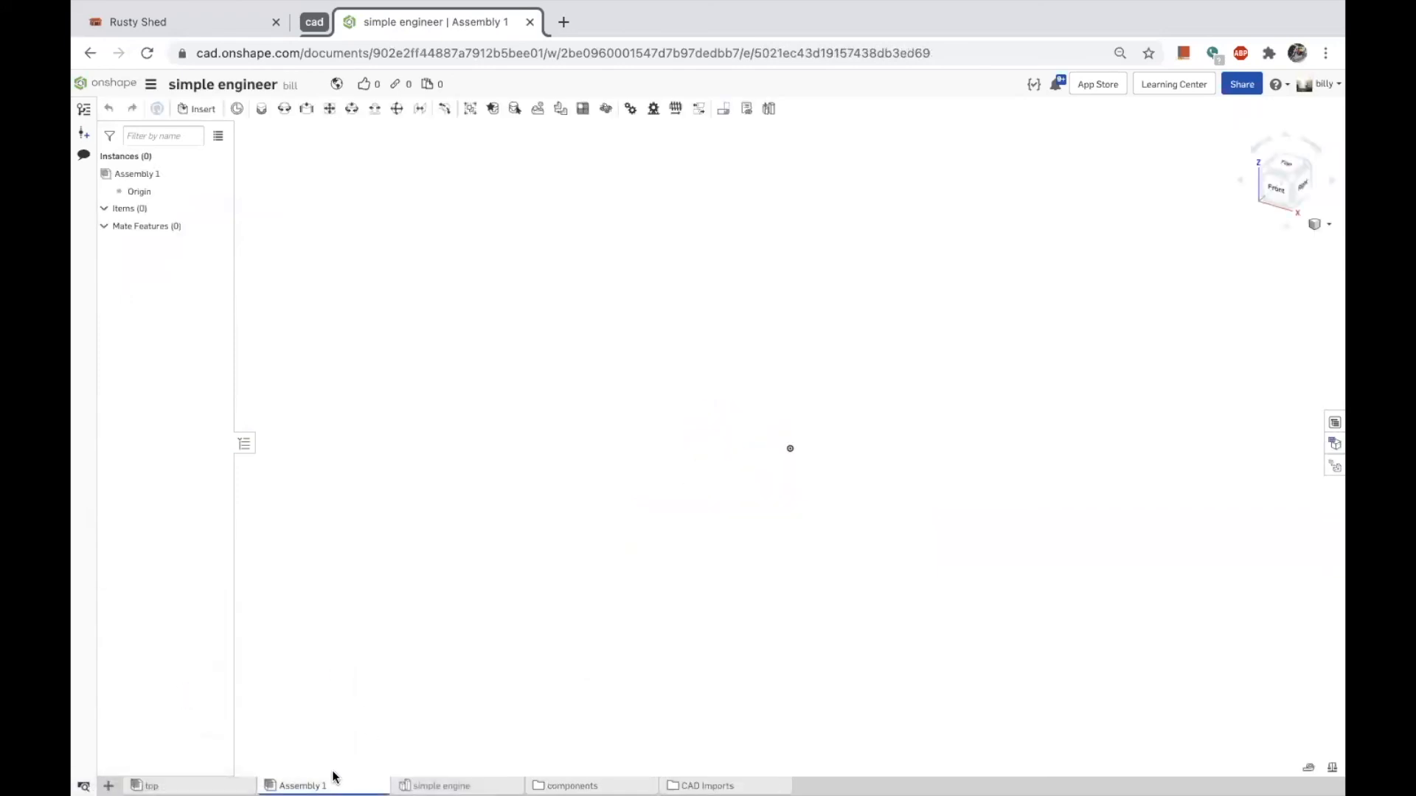
right_click(333, 777)
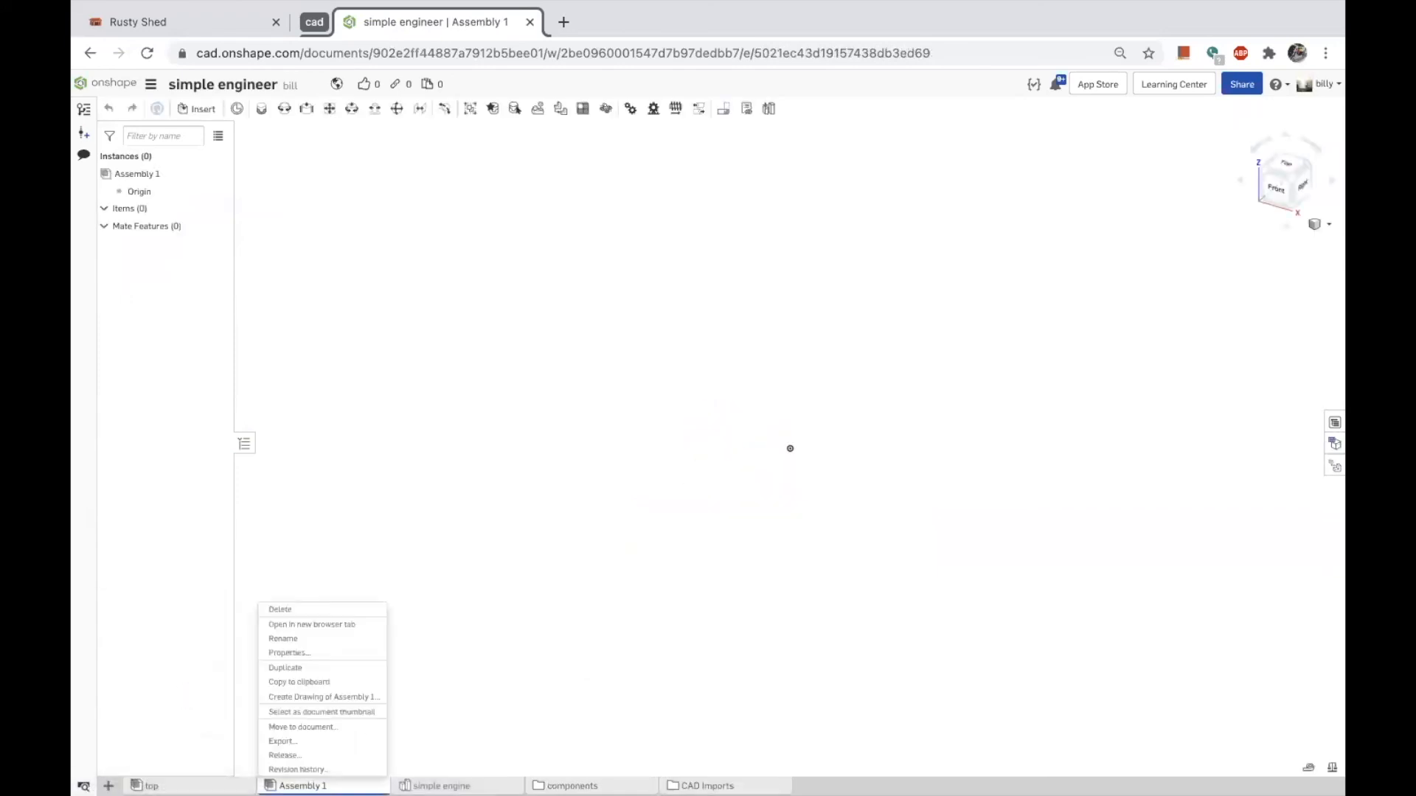
click(317, 641)
text(simp)
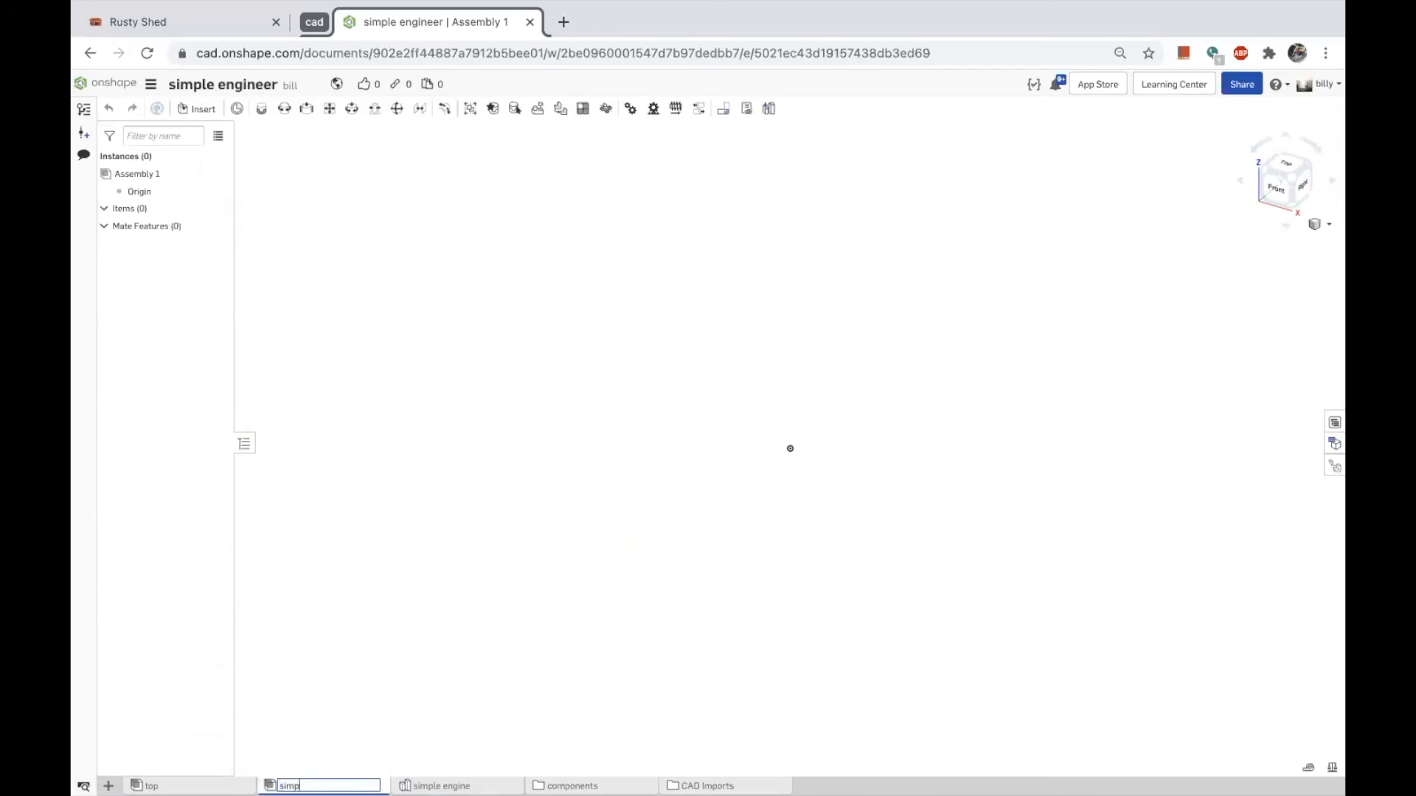
text(le engine)
key(Return)
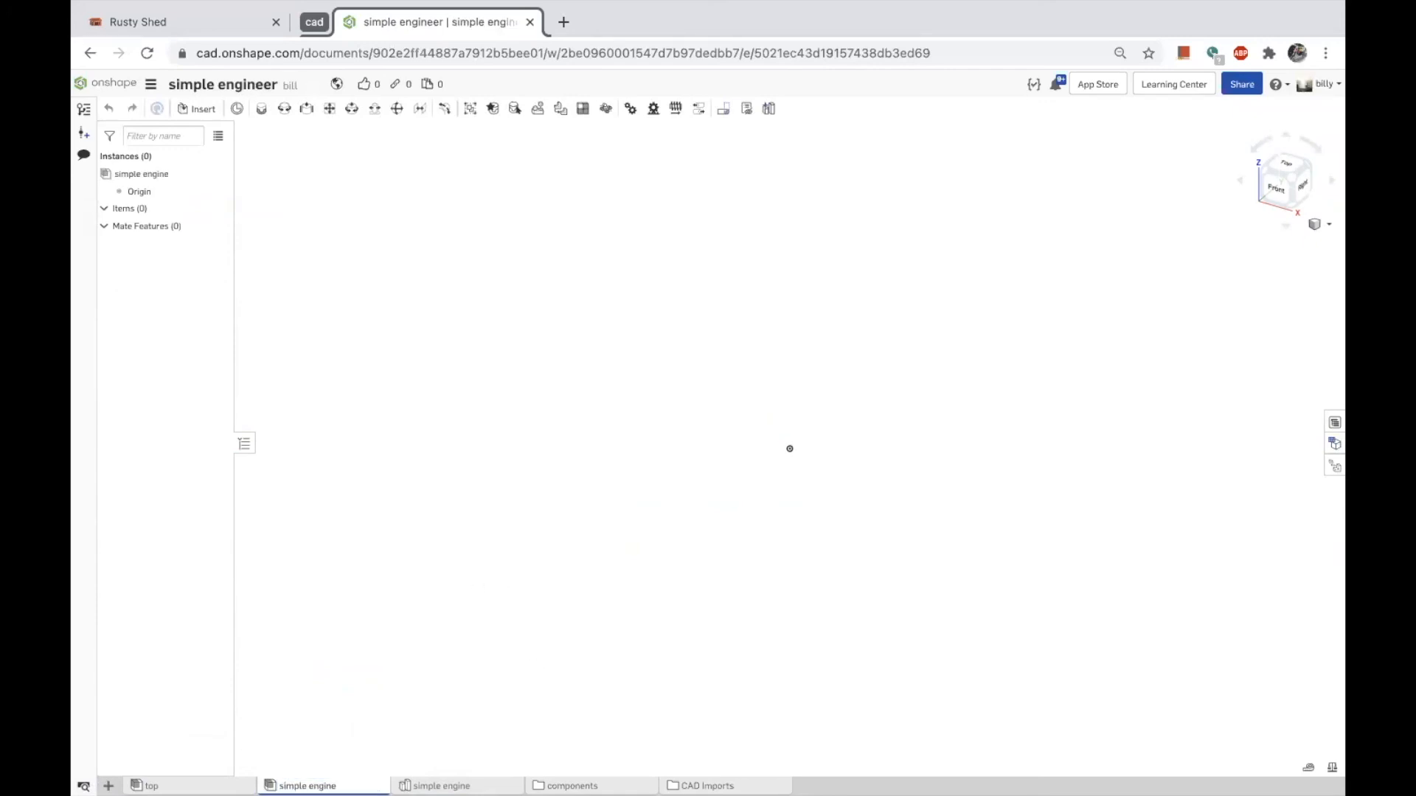
Rename the old simple engine assembly in the components folder as "simple engine imported" and return to the document's main level.
click(572, 786)
right_click(284, 786)
click(278, 639)
click(314, 786)
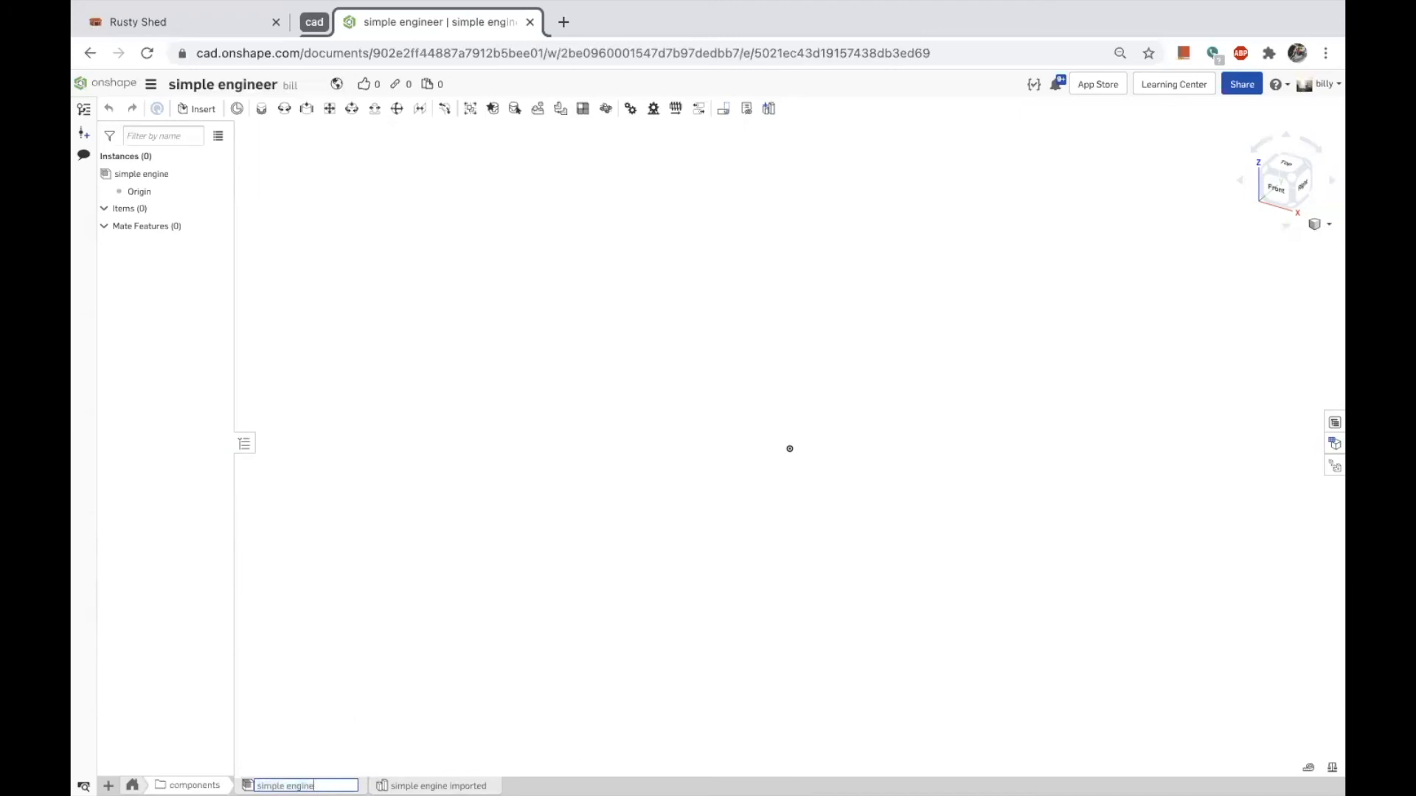
text(impoerted)
click(338, 786)
key(BackSpace)
key(Return)
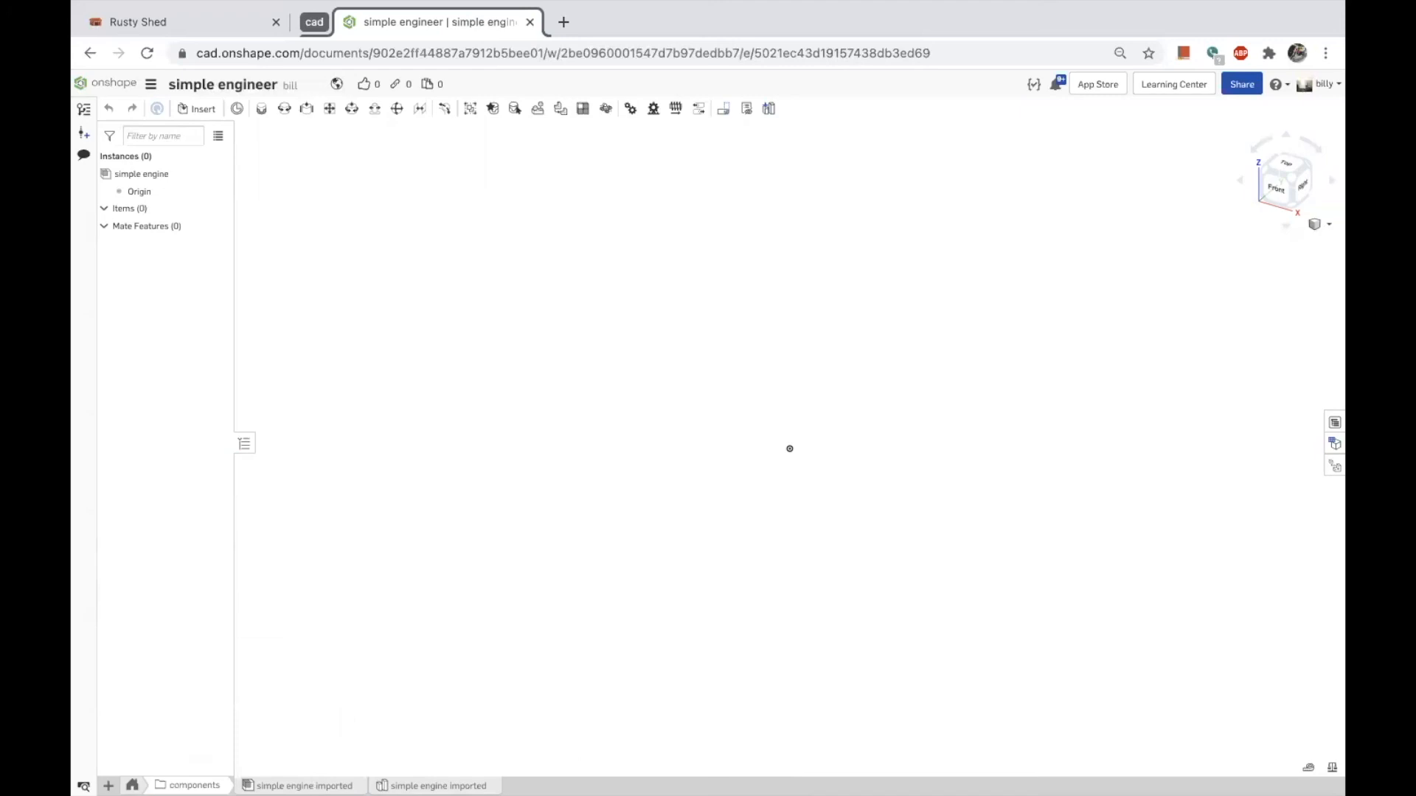
click(133, 786)
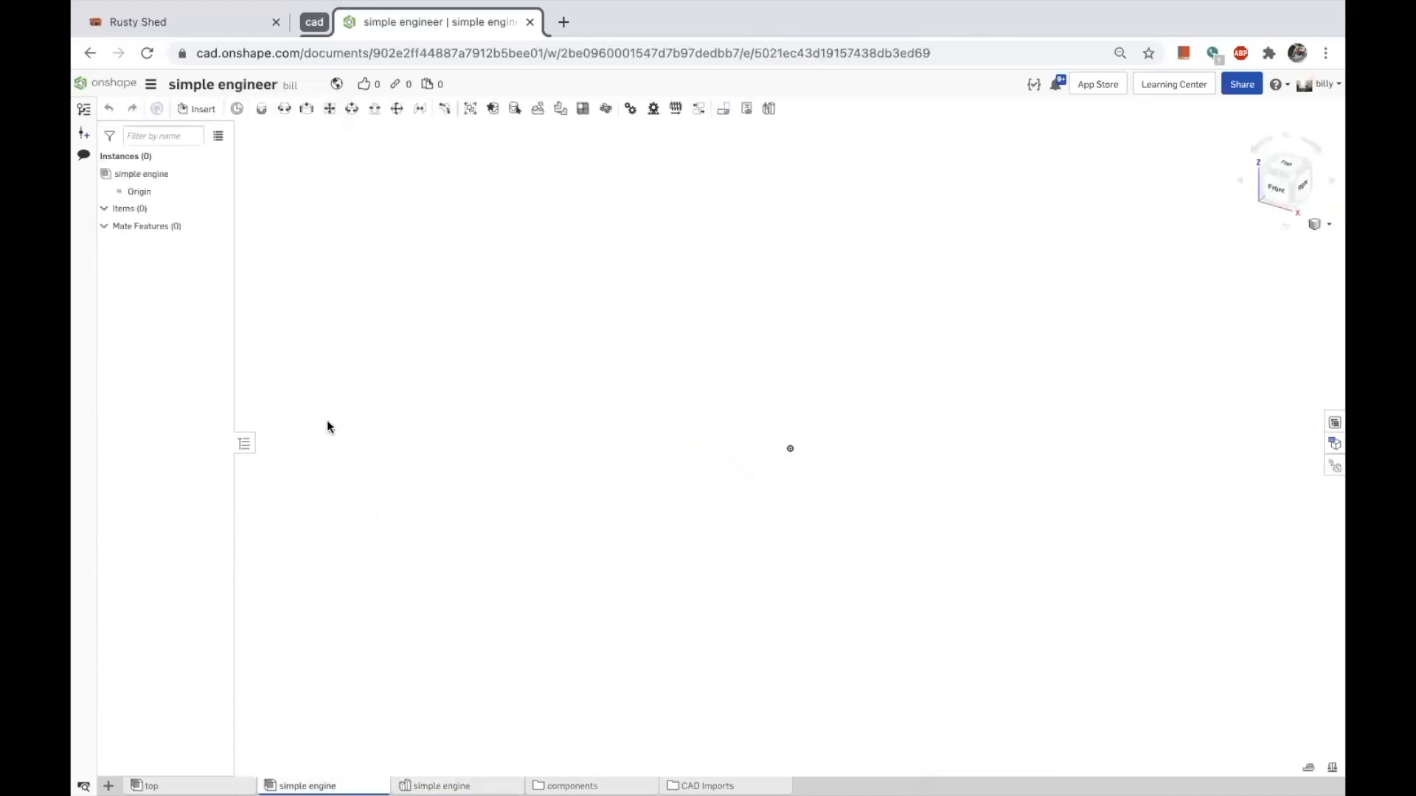
Insert the whole simple engine part studio, with its crank housing, cylinder, front cover and head, into the new assembly.
click(195, 109)
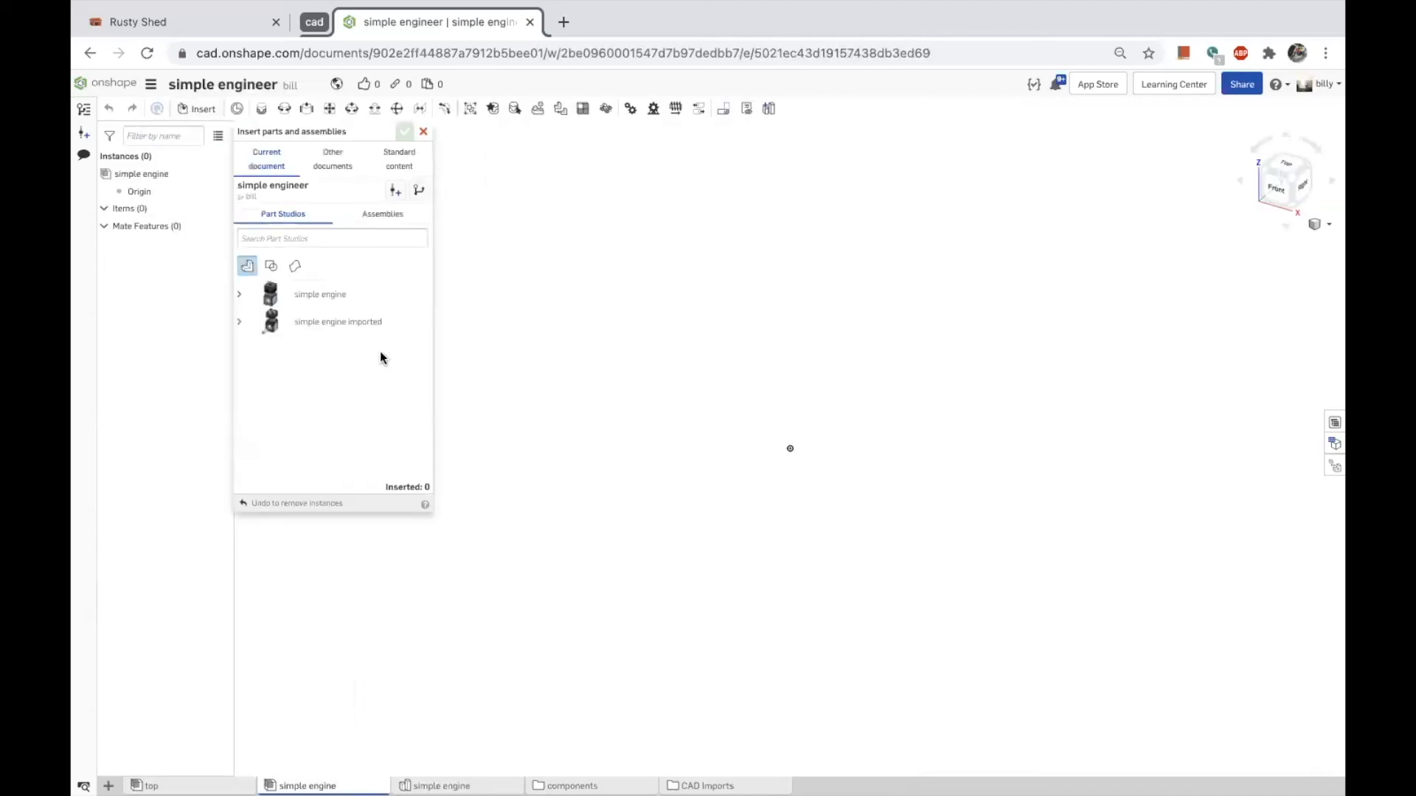
click(315, 299)
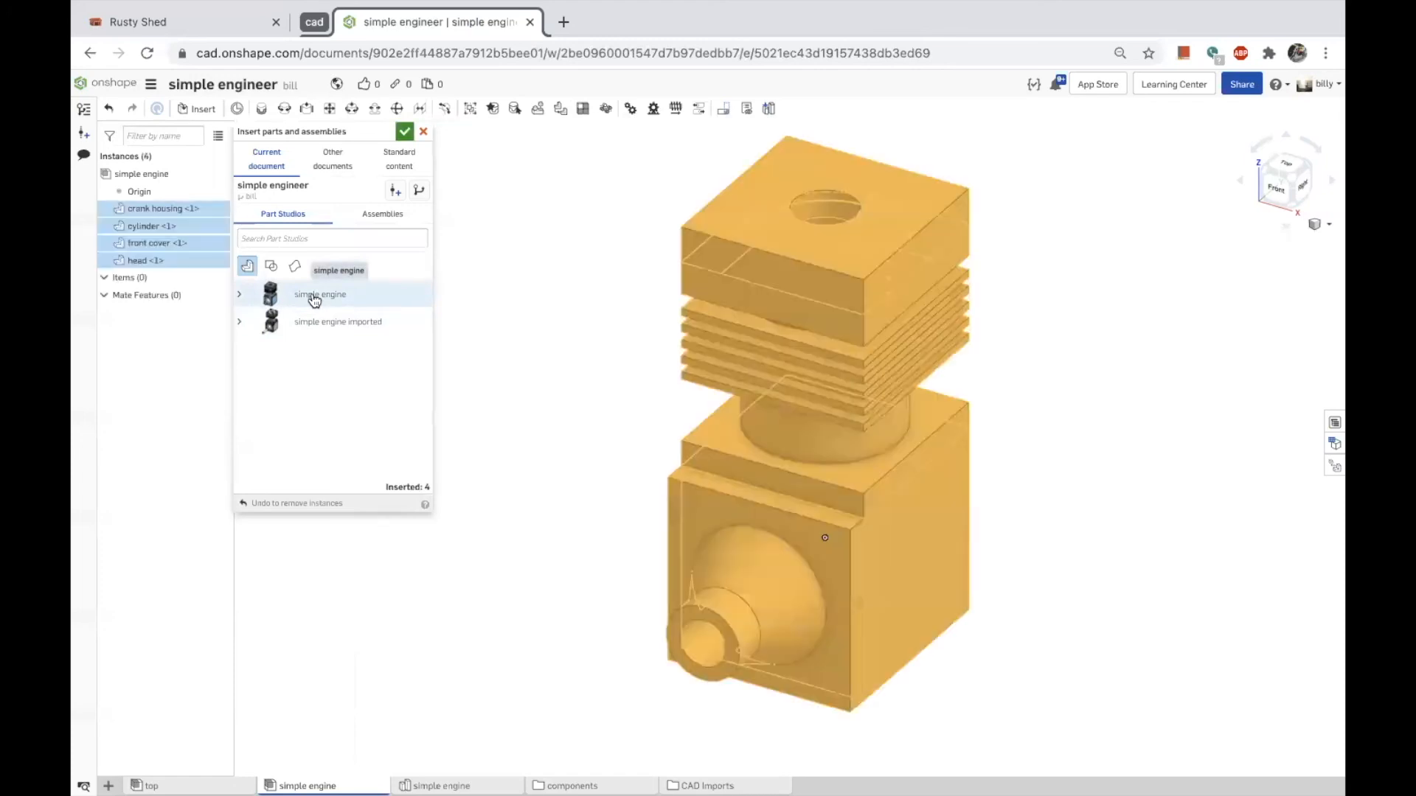
click(403, 133)
Group the crank housing, cylinder, front cover and head so they stay fixed relative to one another.
scroll(550, 413, down, 3)
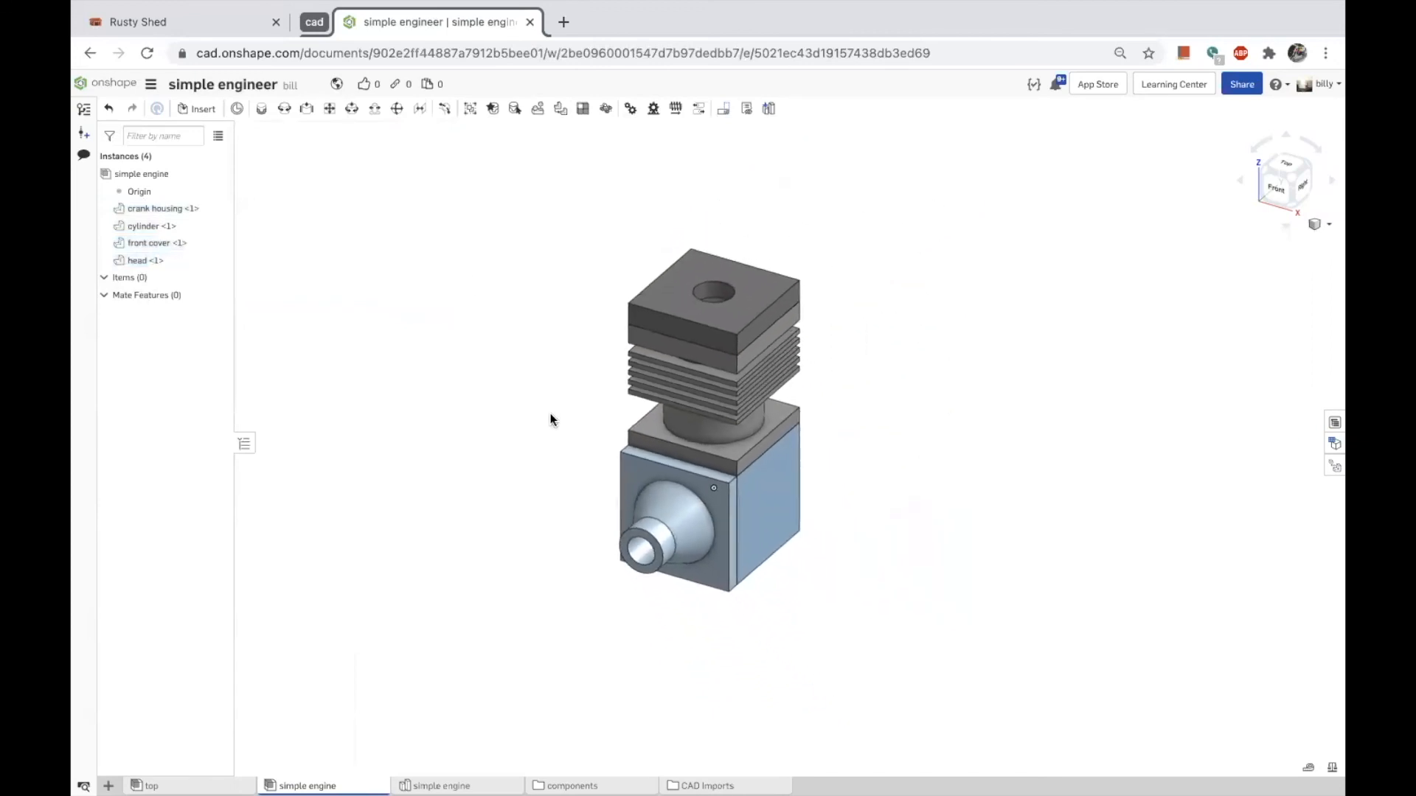
key(shift+1)
right_drag(808, 621, 751, 630)
right_drag(777, 636, 777, 631)
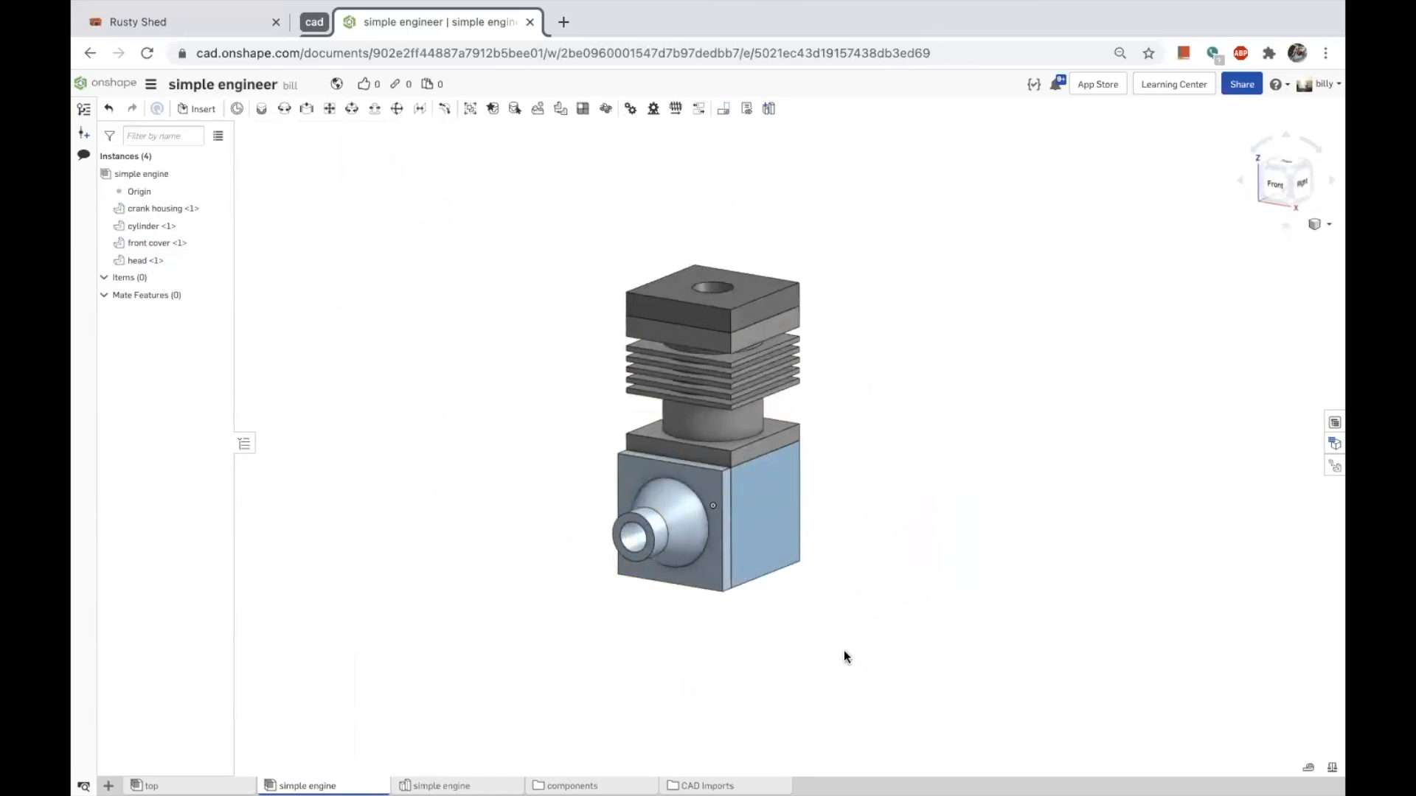
click(470, 109)
drag(863, 638, 542, 177)
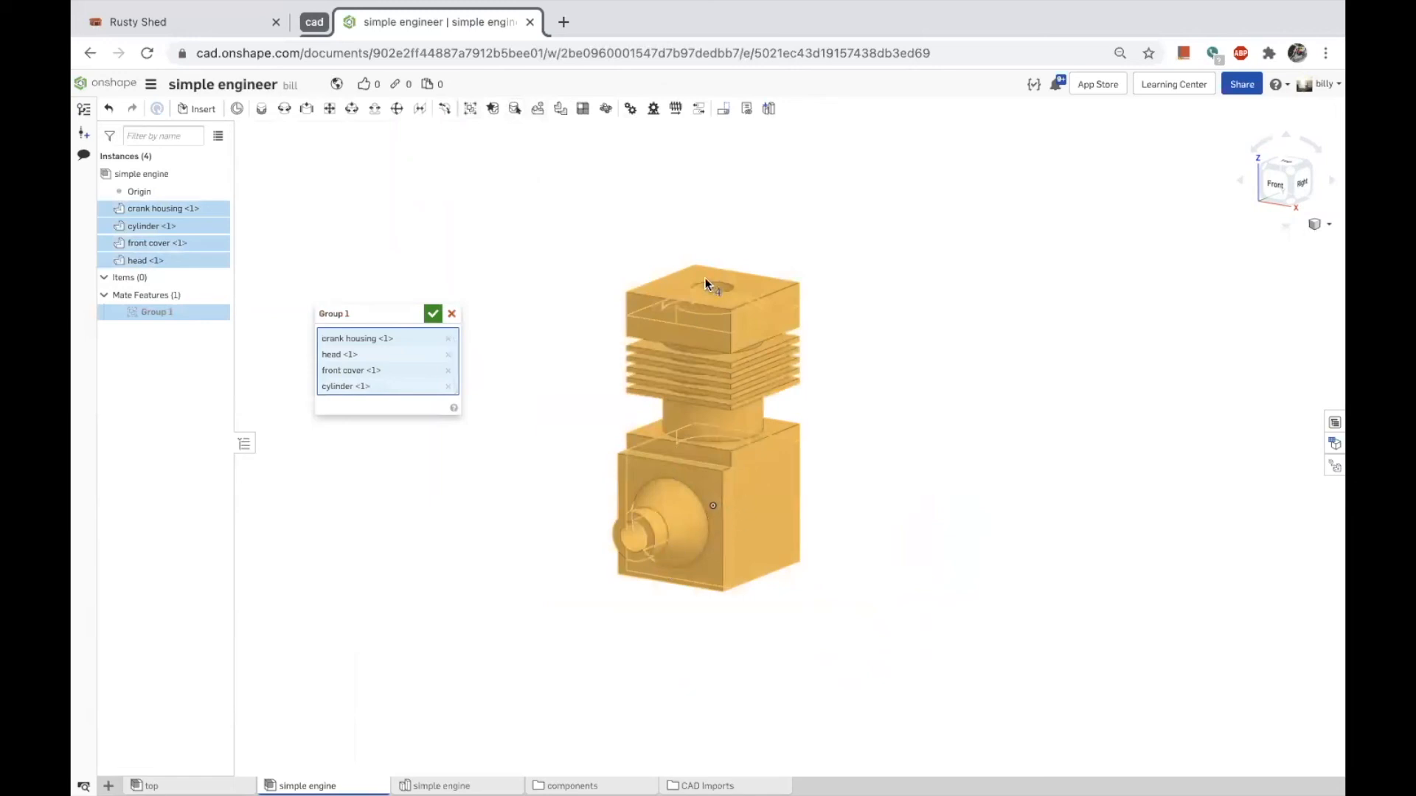
click(433, 313)
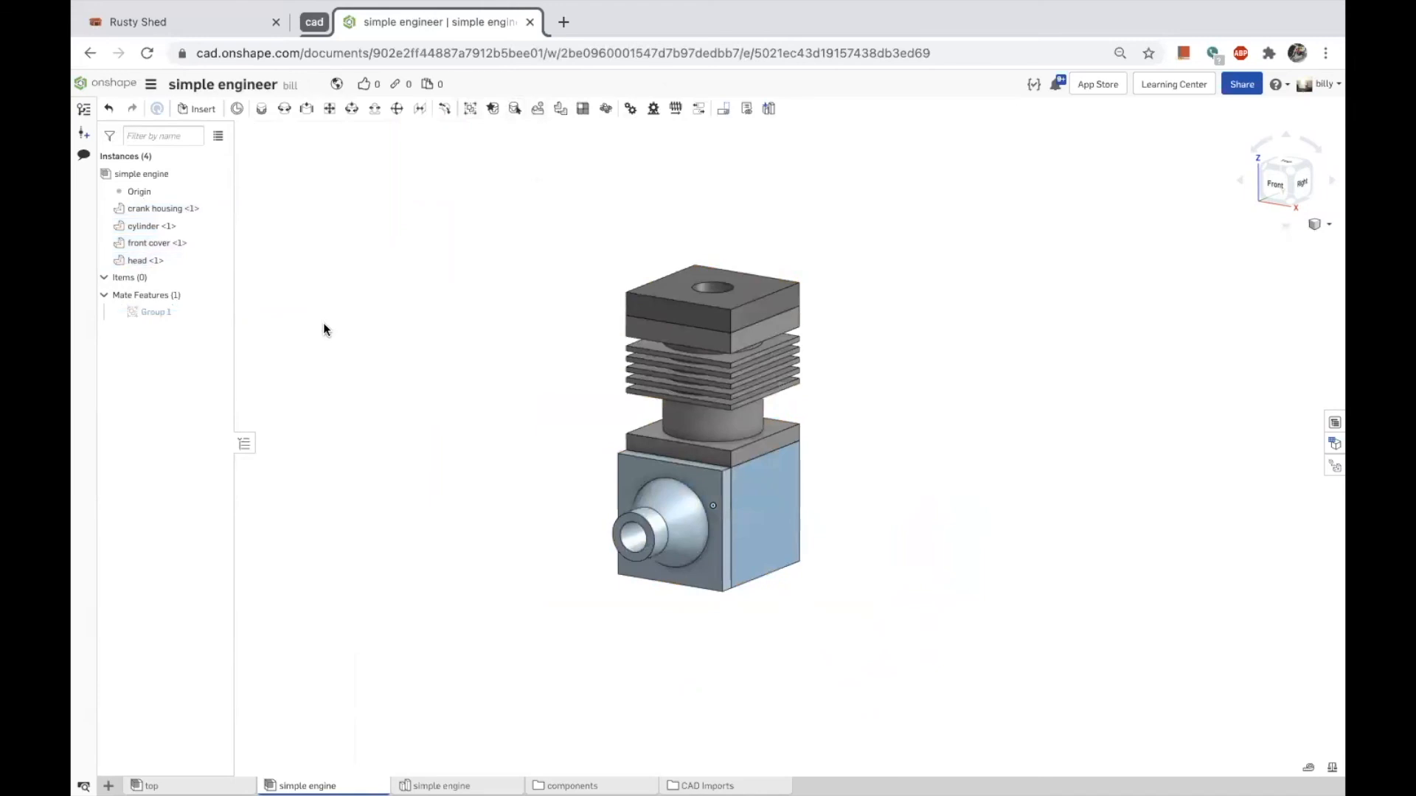
Fix the crank housing in place in the new simple engine assembly.
click(156, 210)
right_click(156, 209)
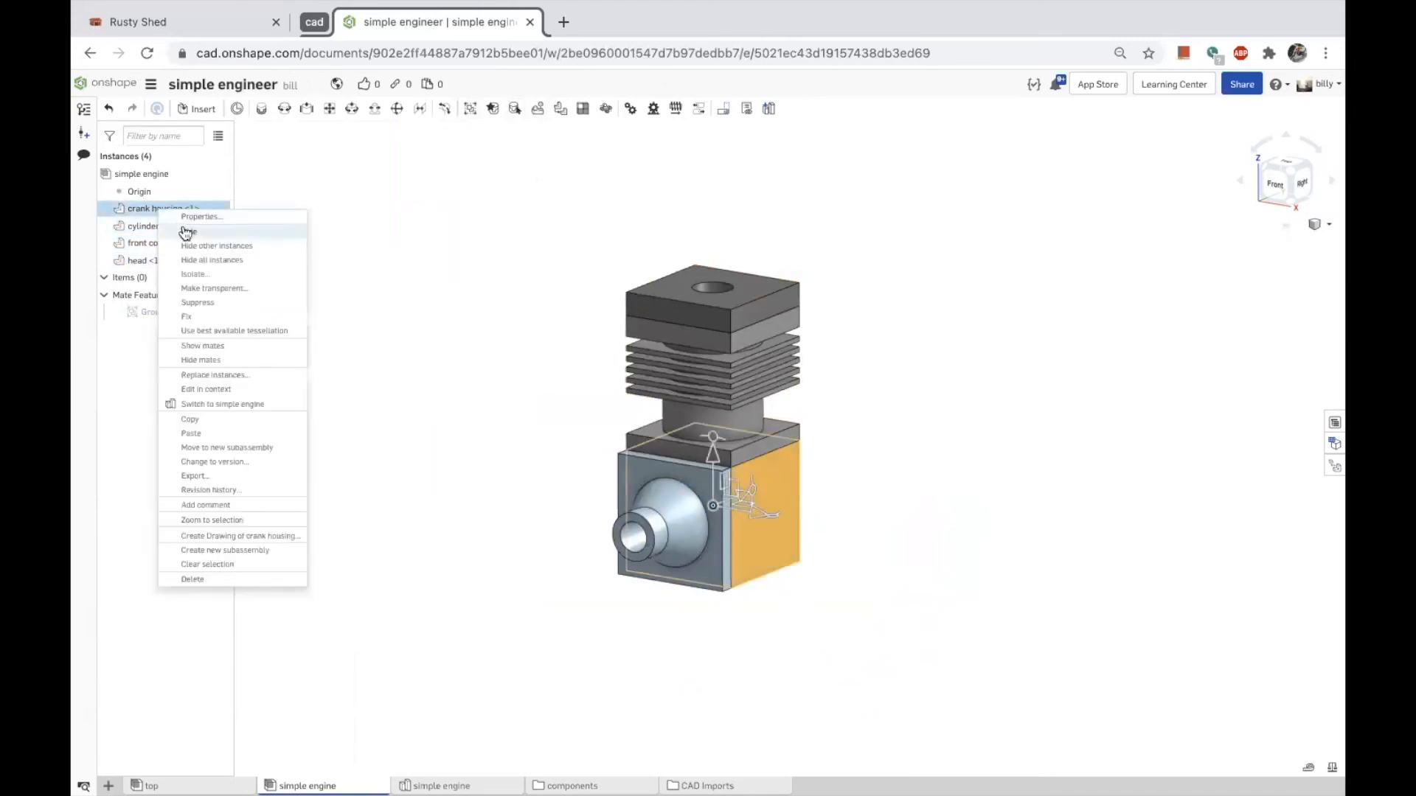
click(201, 319)
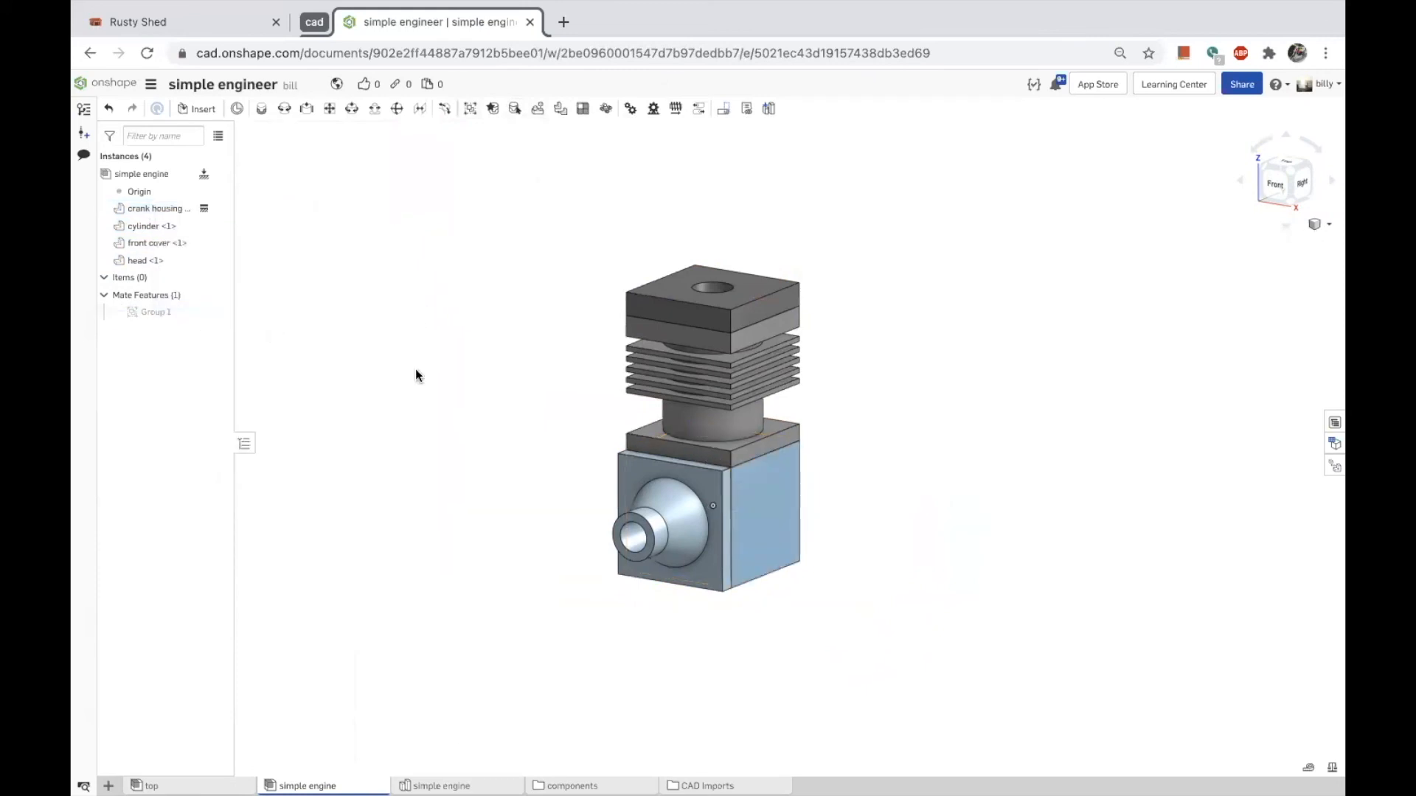
Insert the new simple engine assembly into the top assembly at its default position.
click(152, 786)
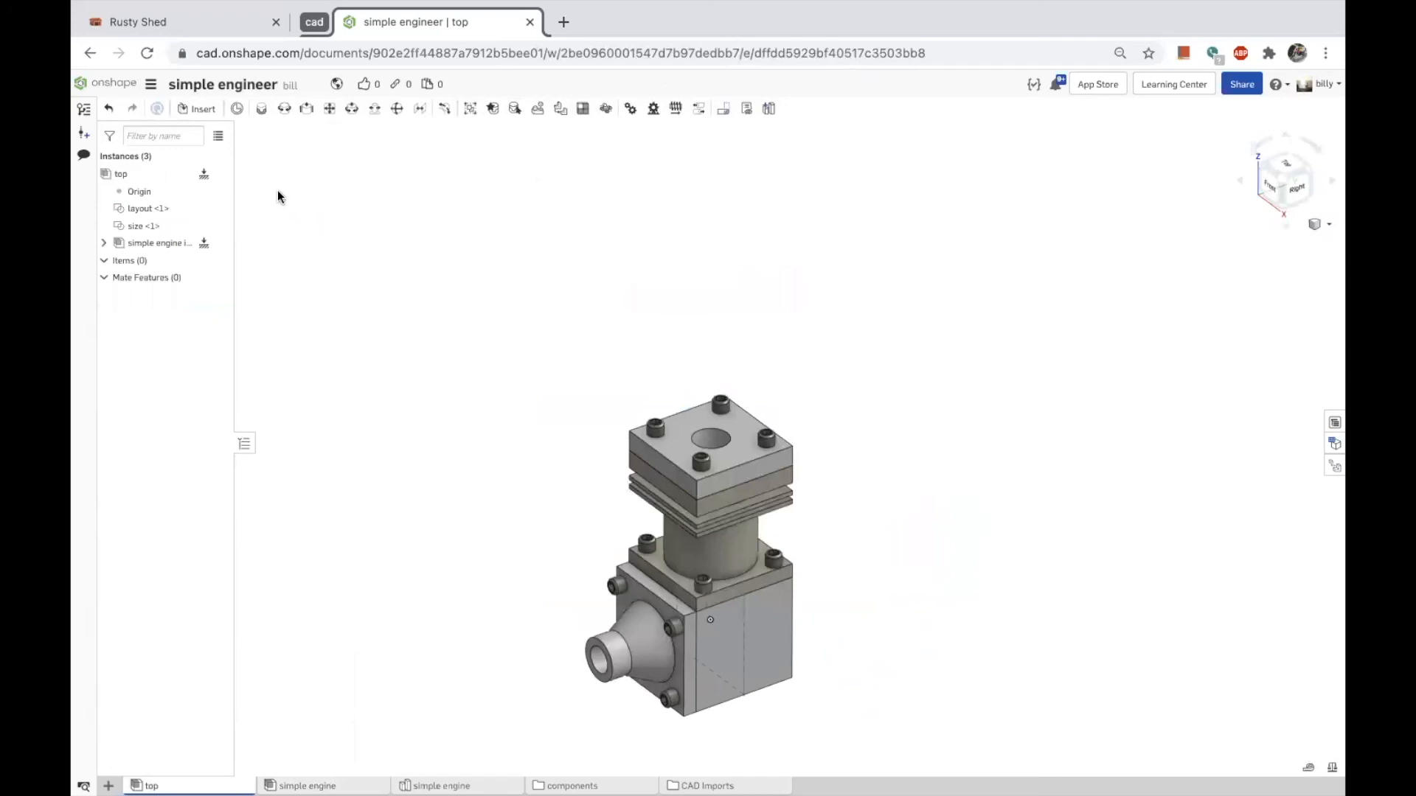
click(196, 111)
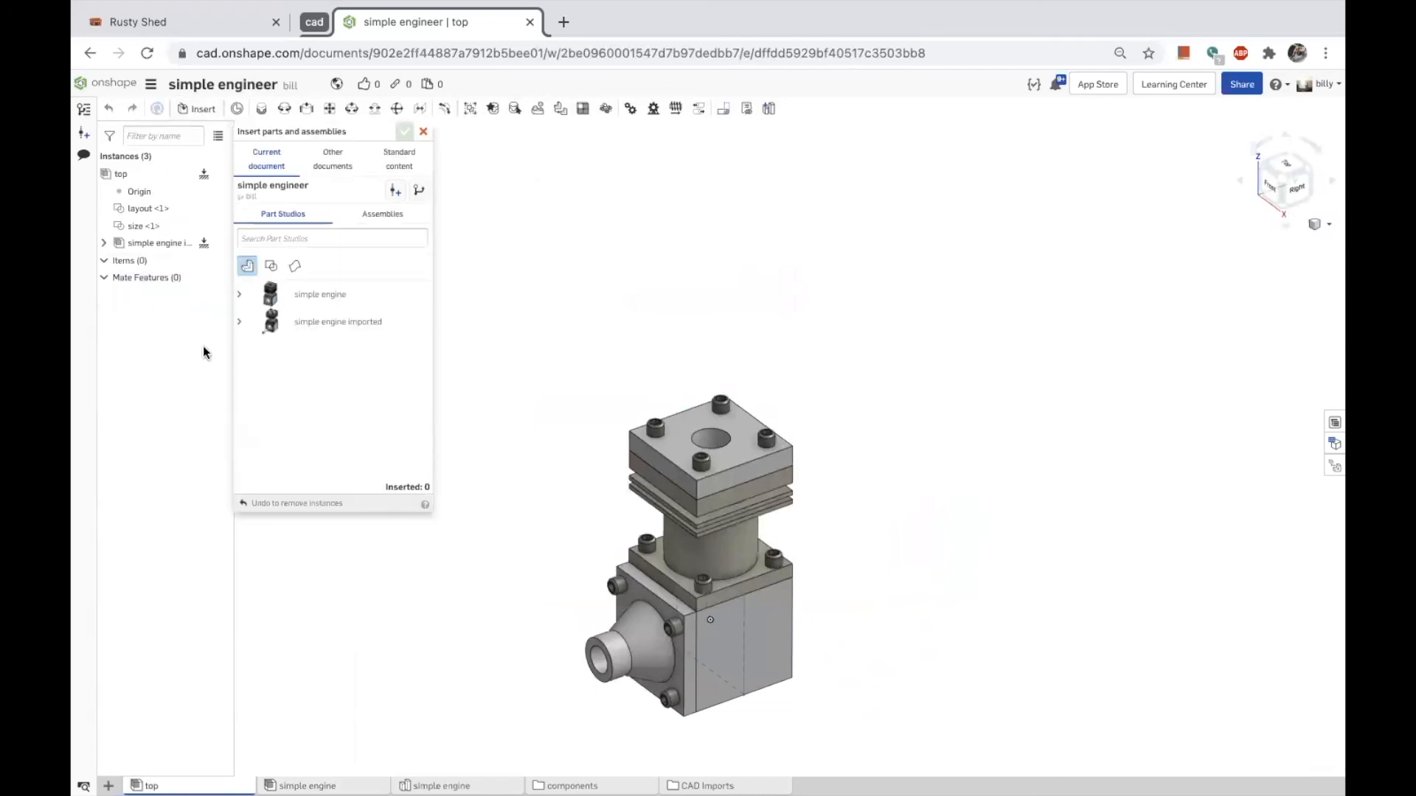
click(385, 218)
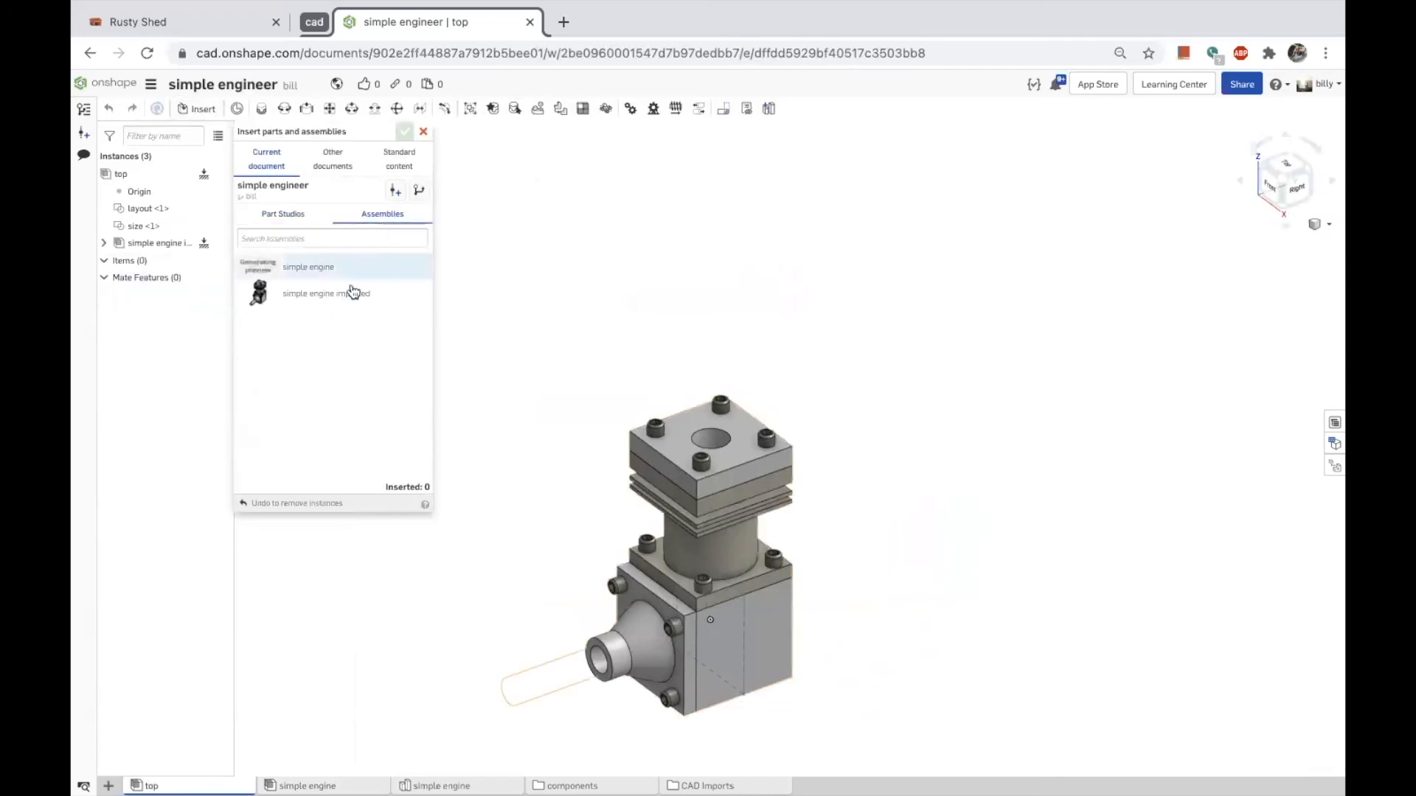
click(308, 268)
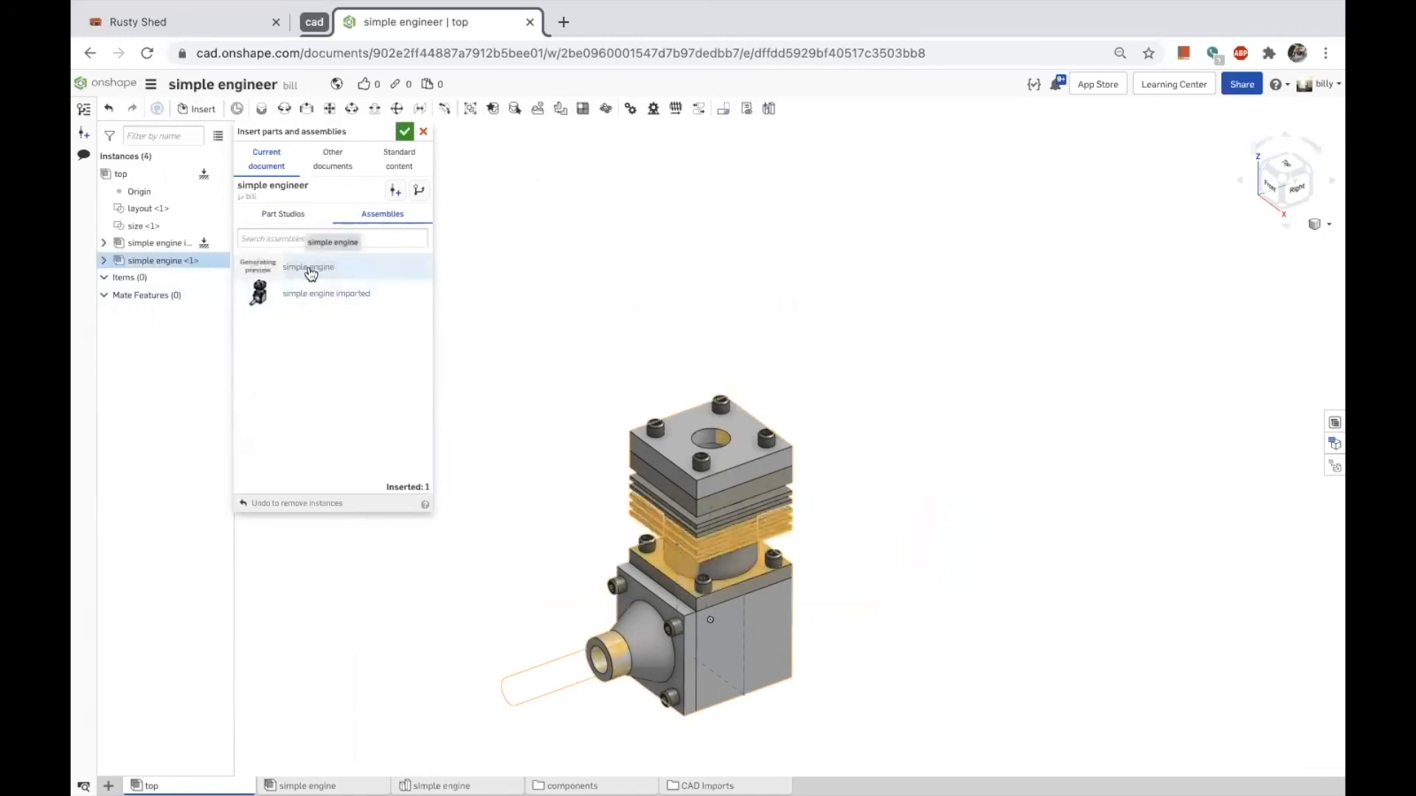
click(404, 138)
Compare the new simple engine with the imported one in the top assembly by hiding and reshowing each in turn, and inspect the overlapping models.
mouse_move(868, 615)
right_down()
mouse_move(864, 556)
mouse_move(888, 603)
mouse_move(873, 606)
right_up()
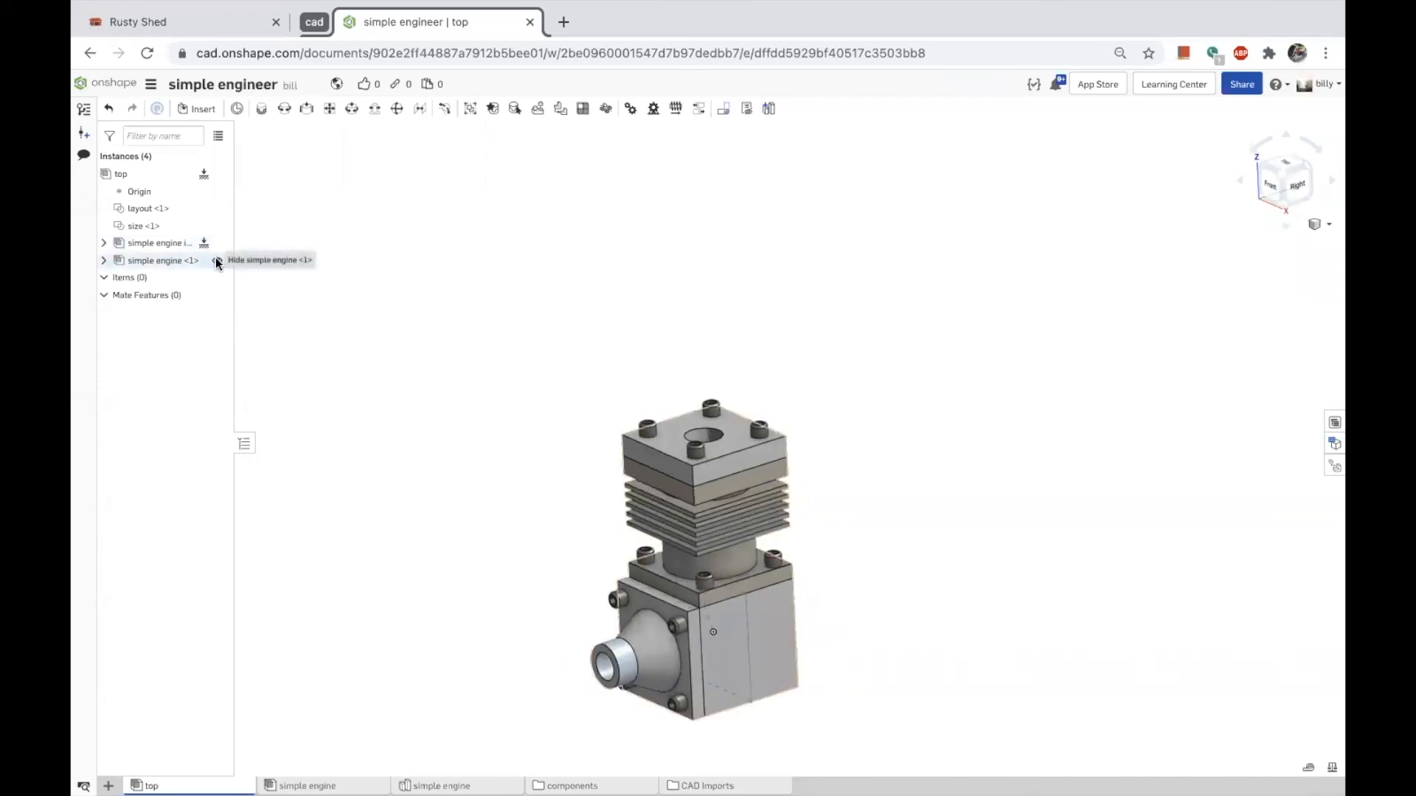
click(218, 262)
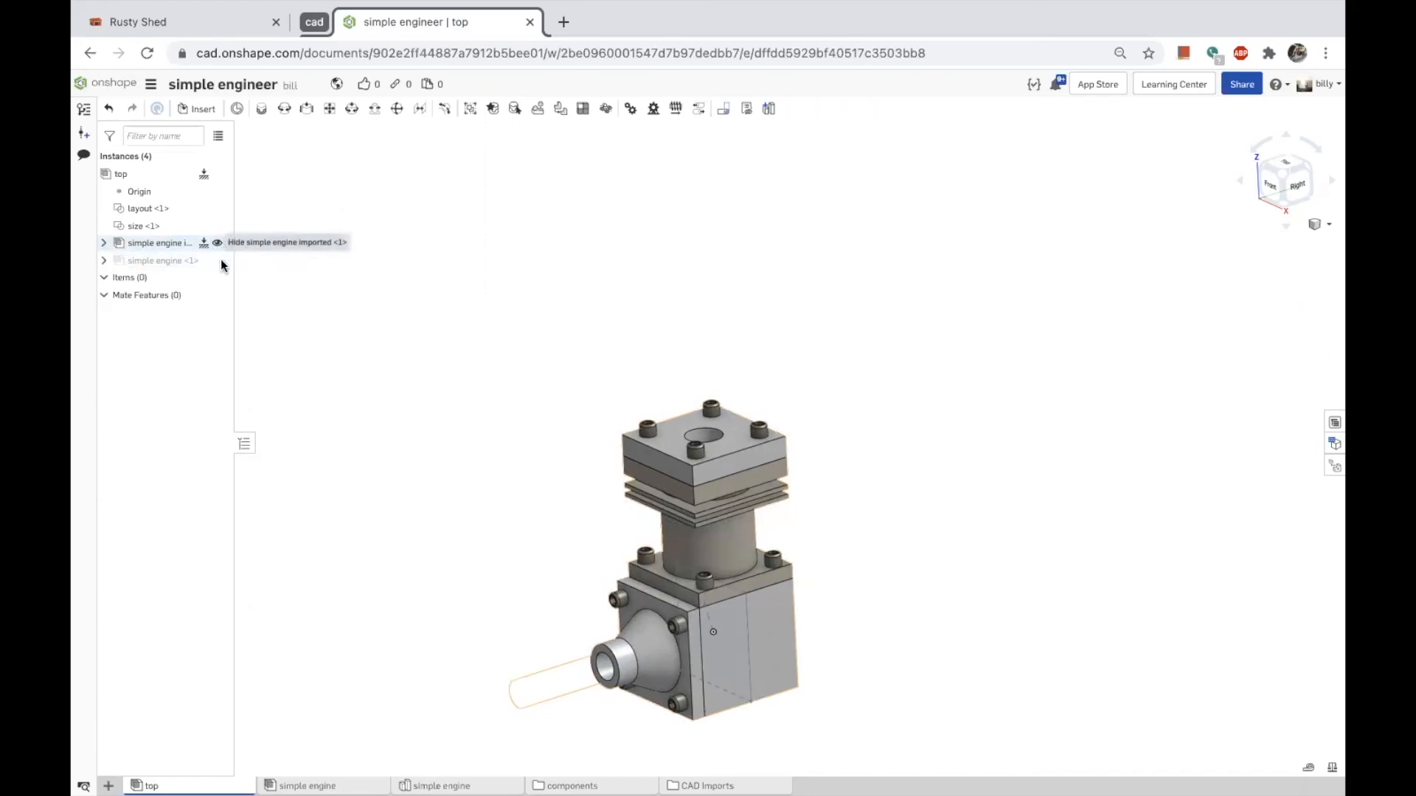
click(220, 264)
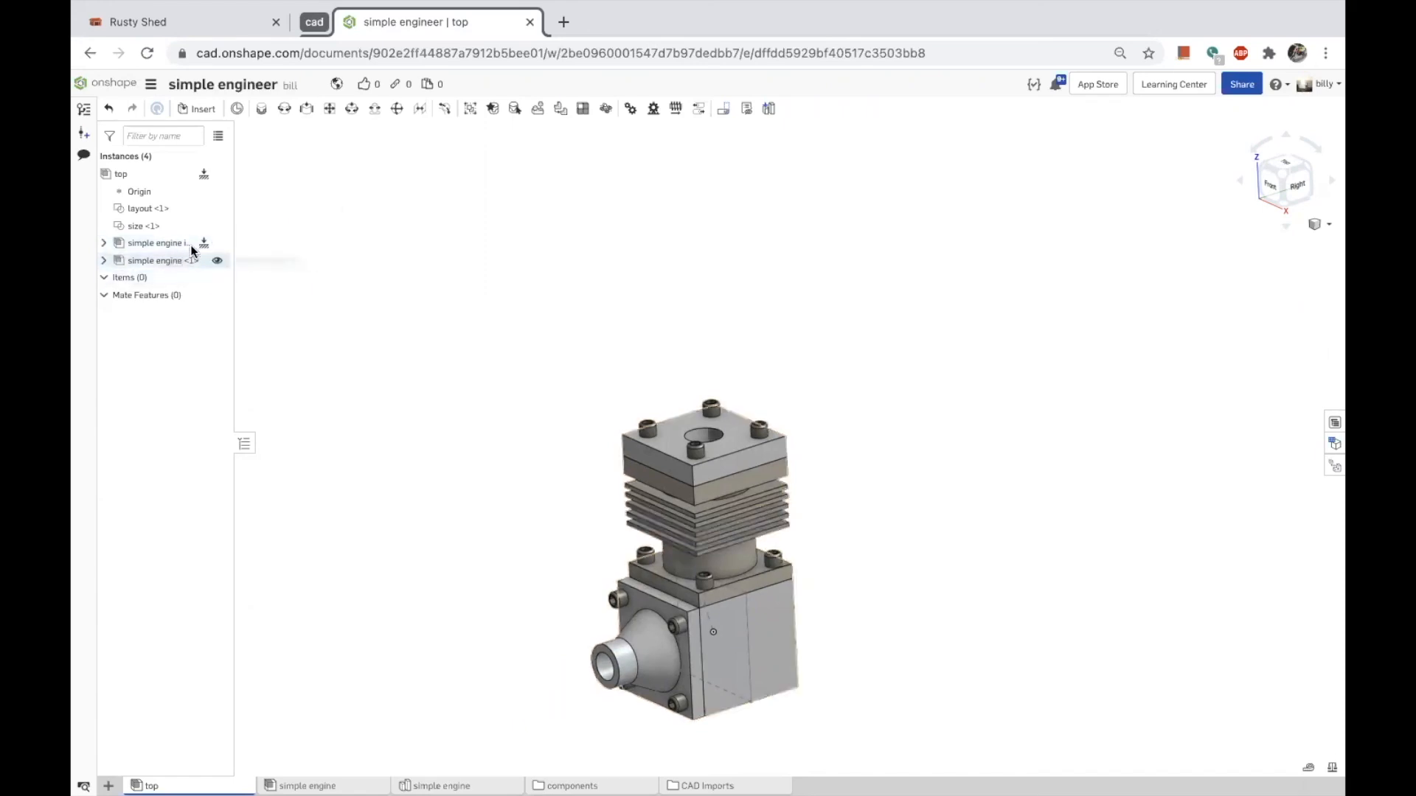
drag(235, 235, 287, 233)
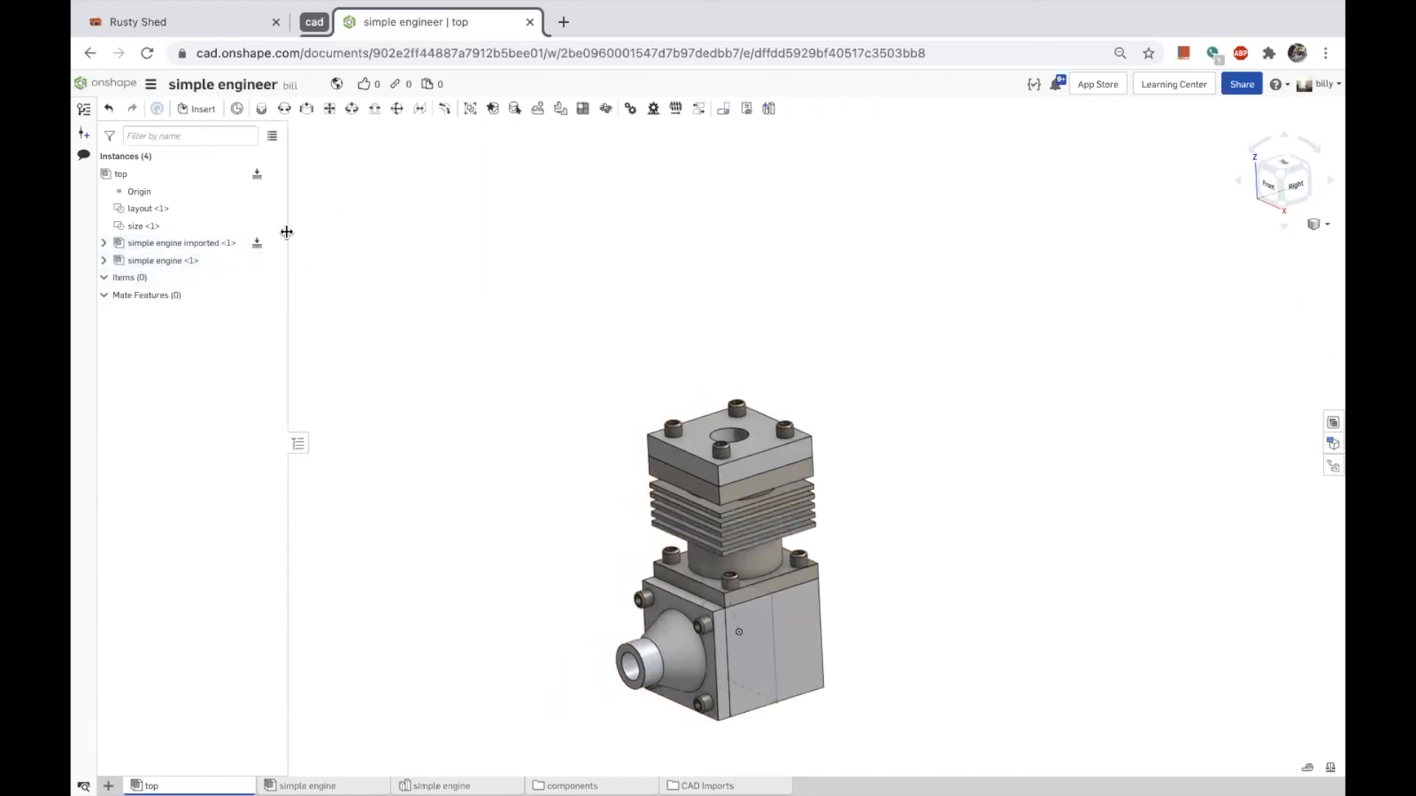
click(270, 243)
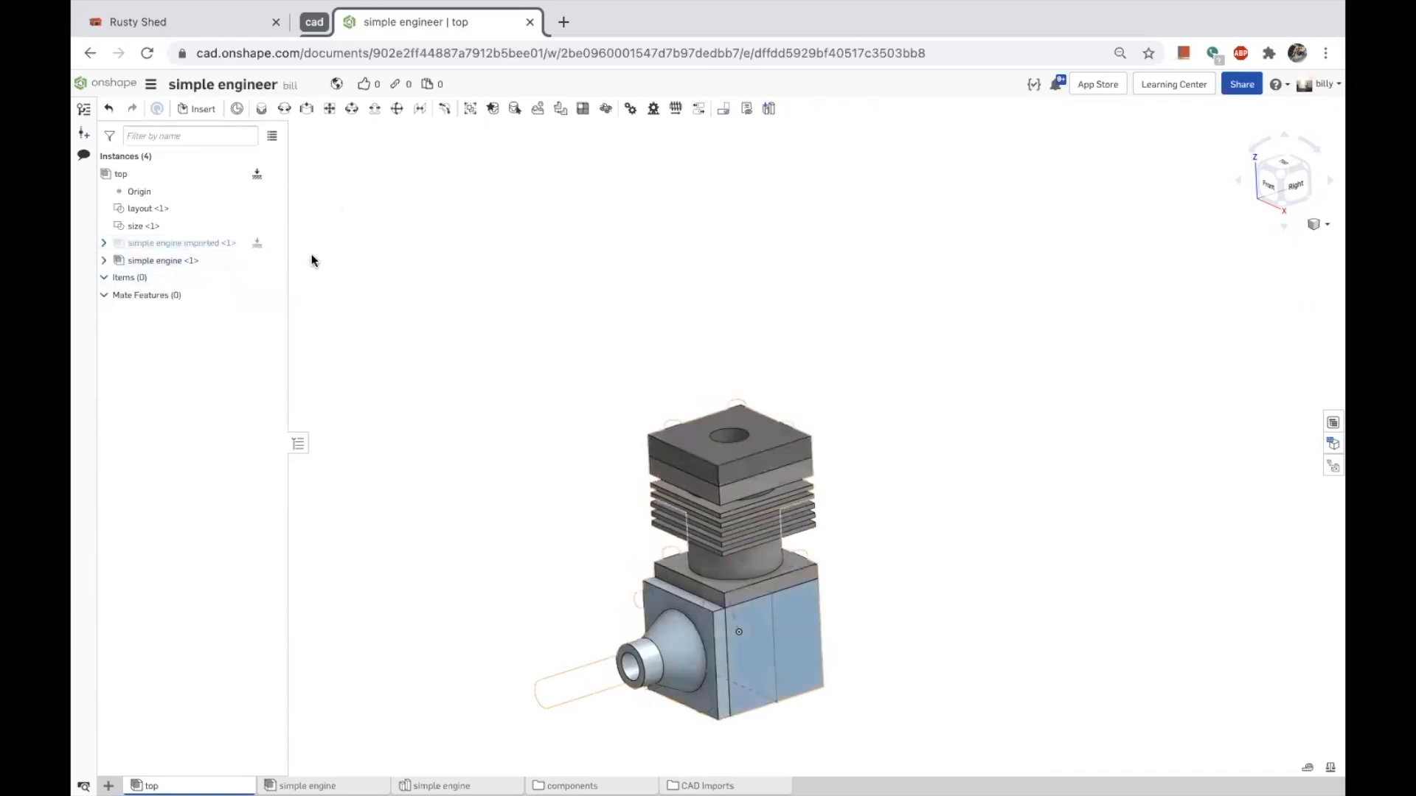
click(270, 242)
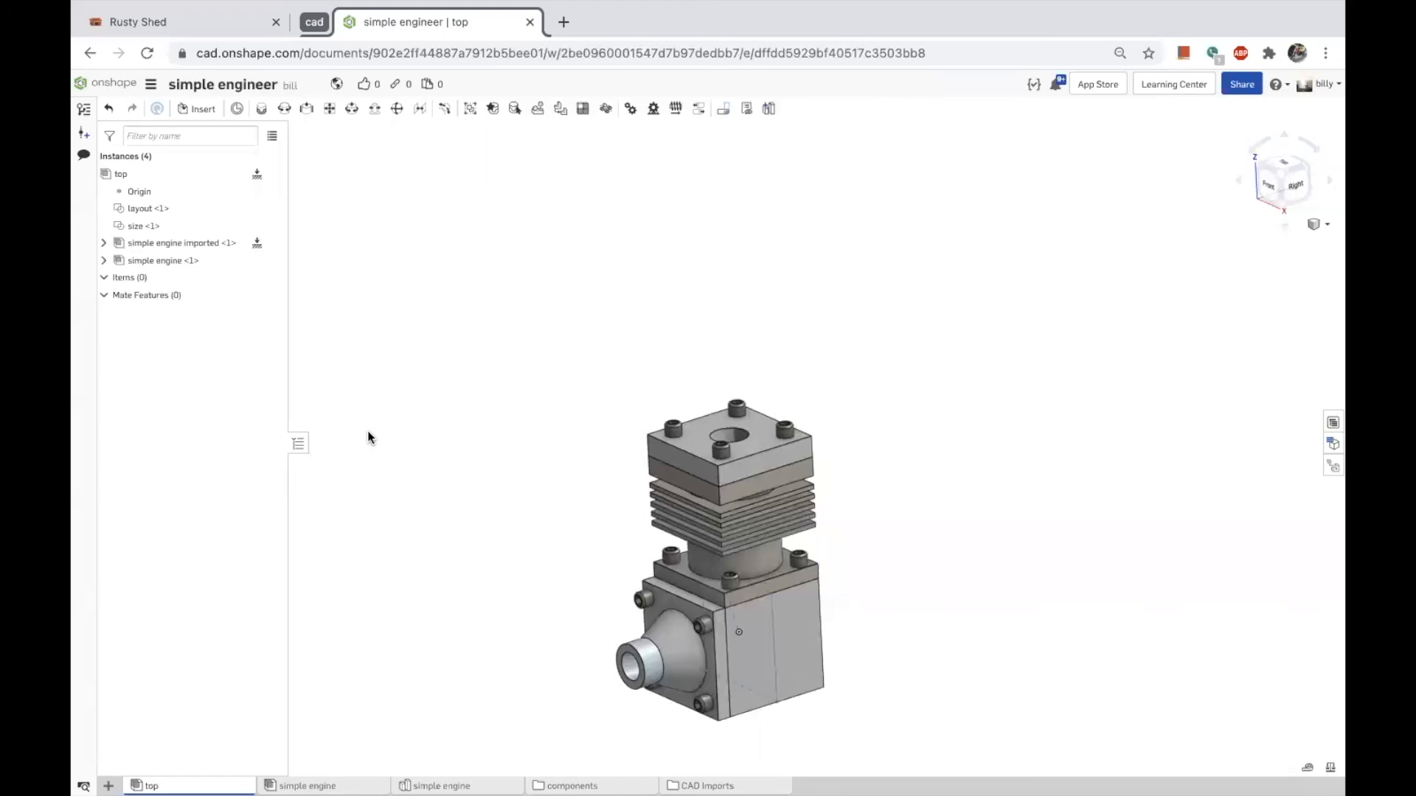
right_drag(452, 452, 461, 455)
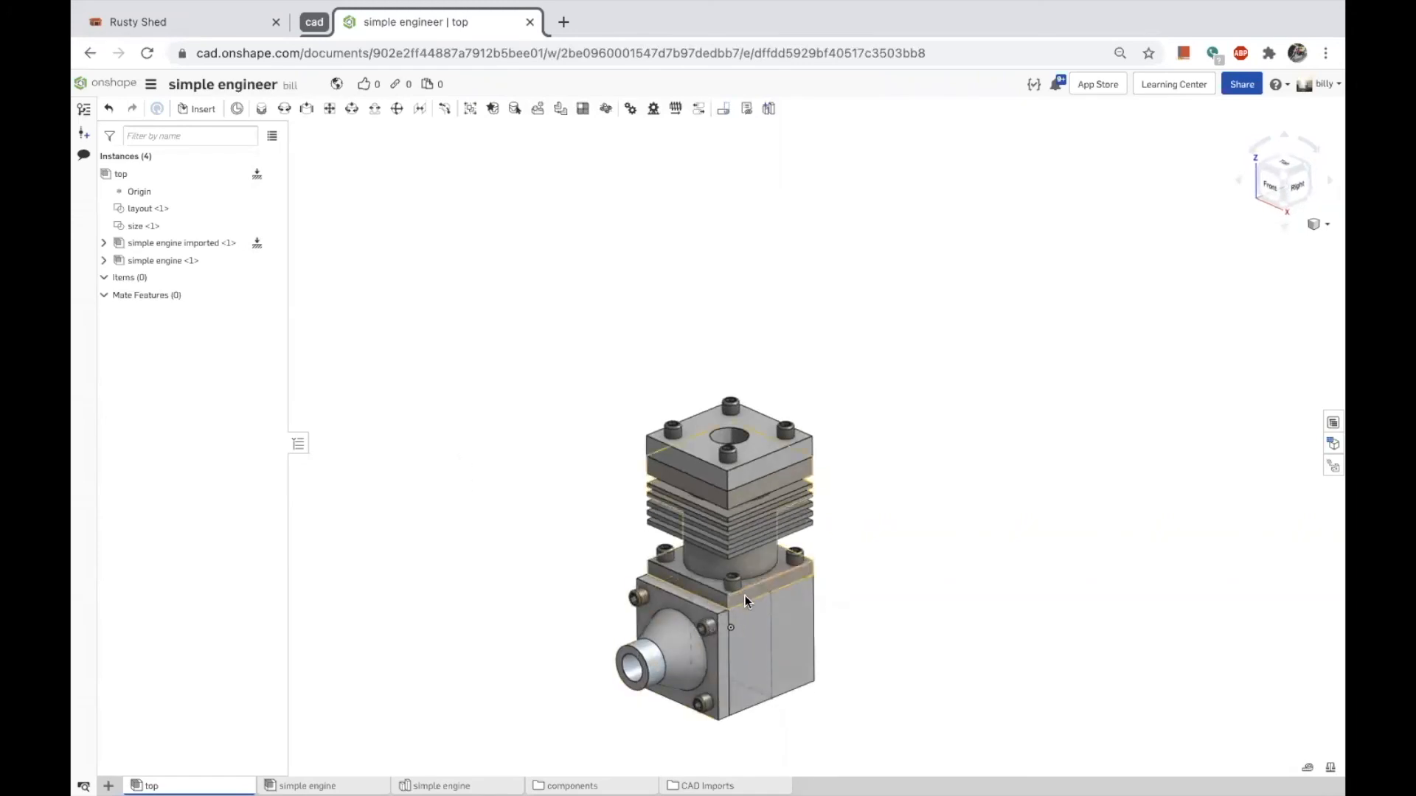
scroll(750, 602, up, 1)
scroll(750, 600, up, 4)
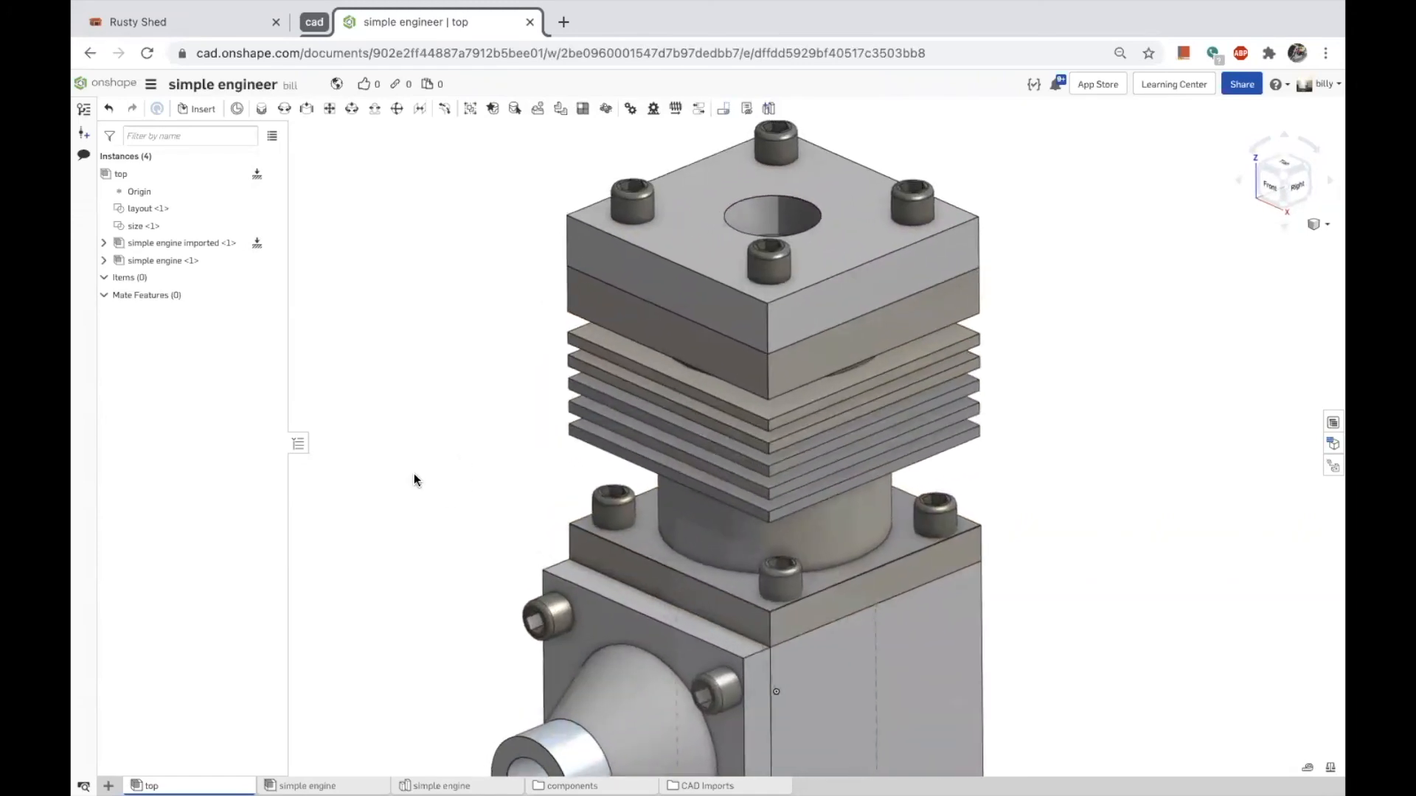
scroll(417, 472, down, 1)
scroll(816, 235, down, 3)
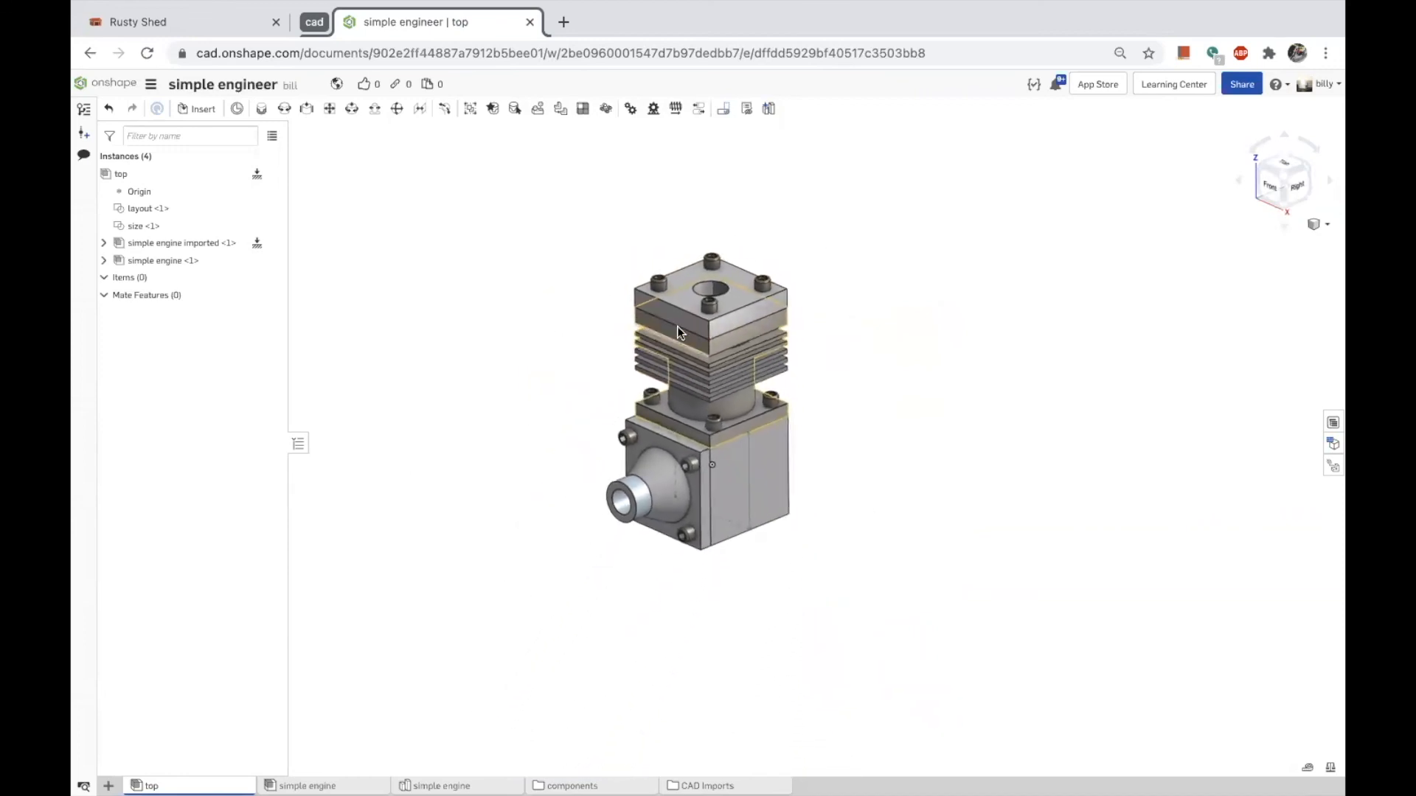
scroll(563, 351, up, 2)
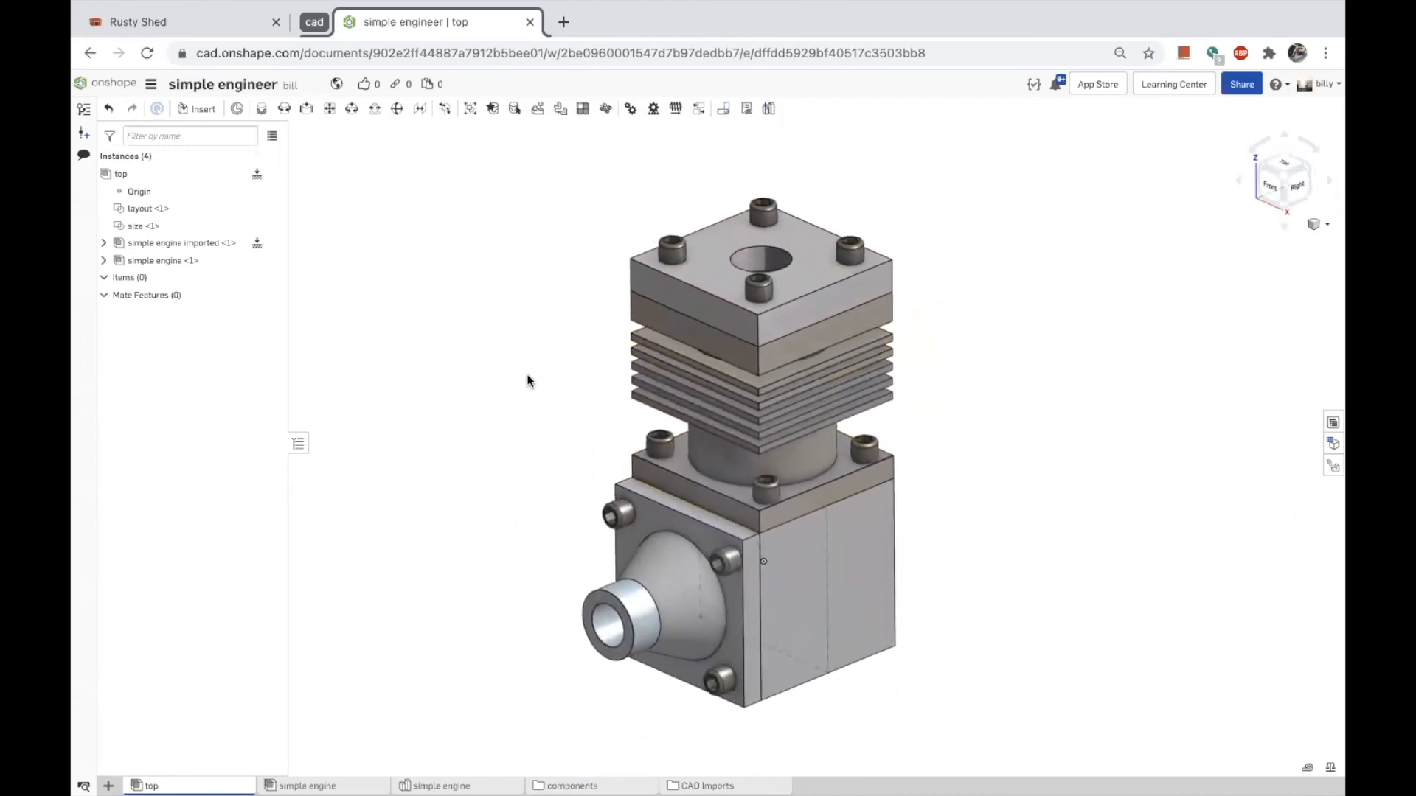